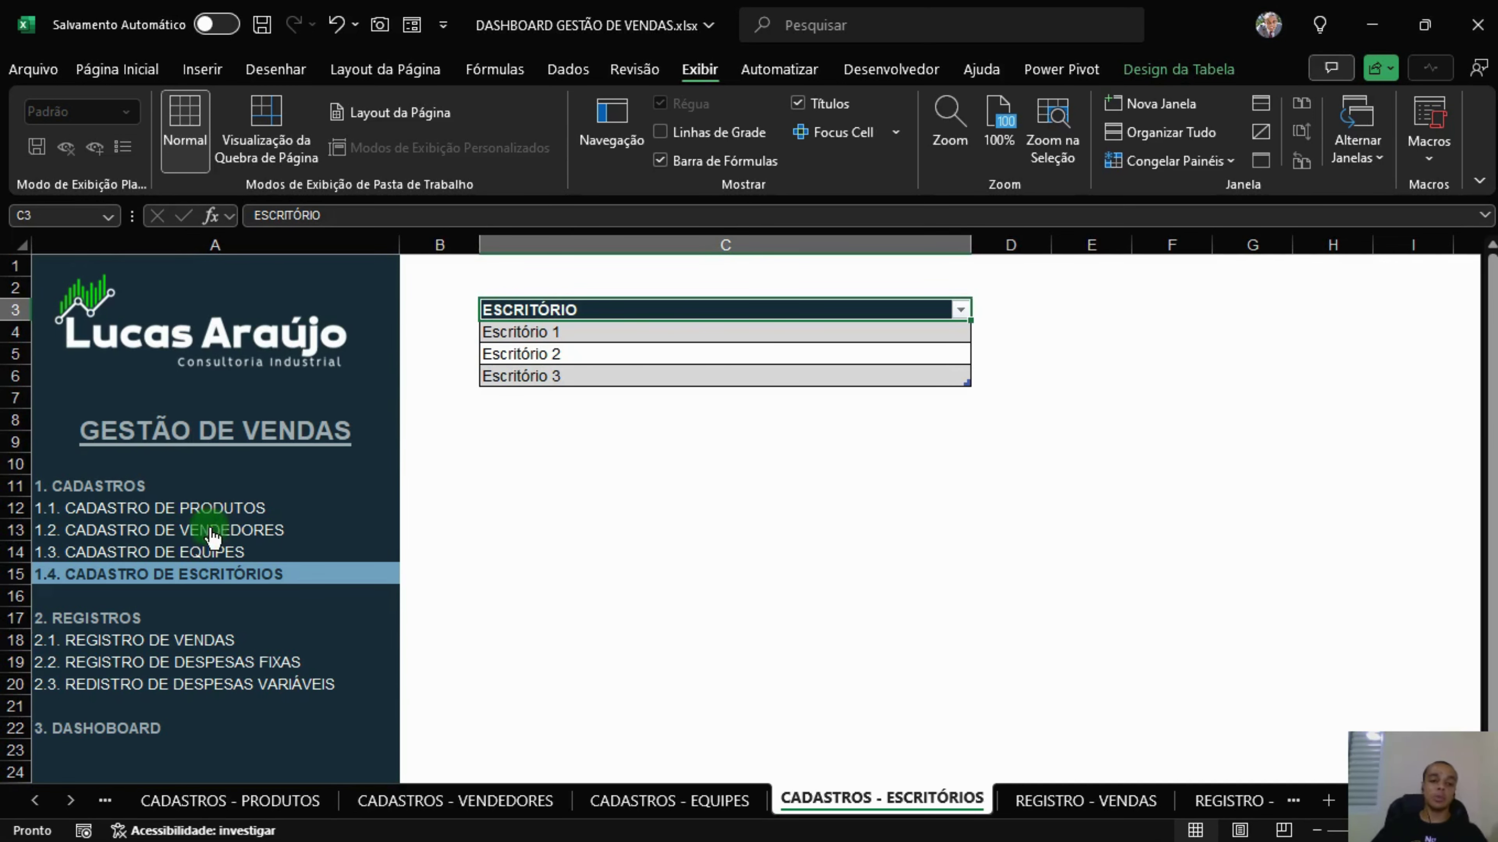
Review the product, seller, team and office registration sheets, including the full seller list.
left_click(235, 507)
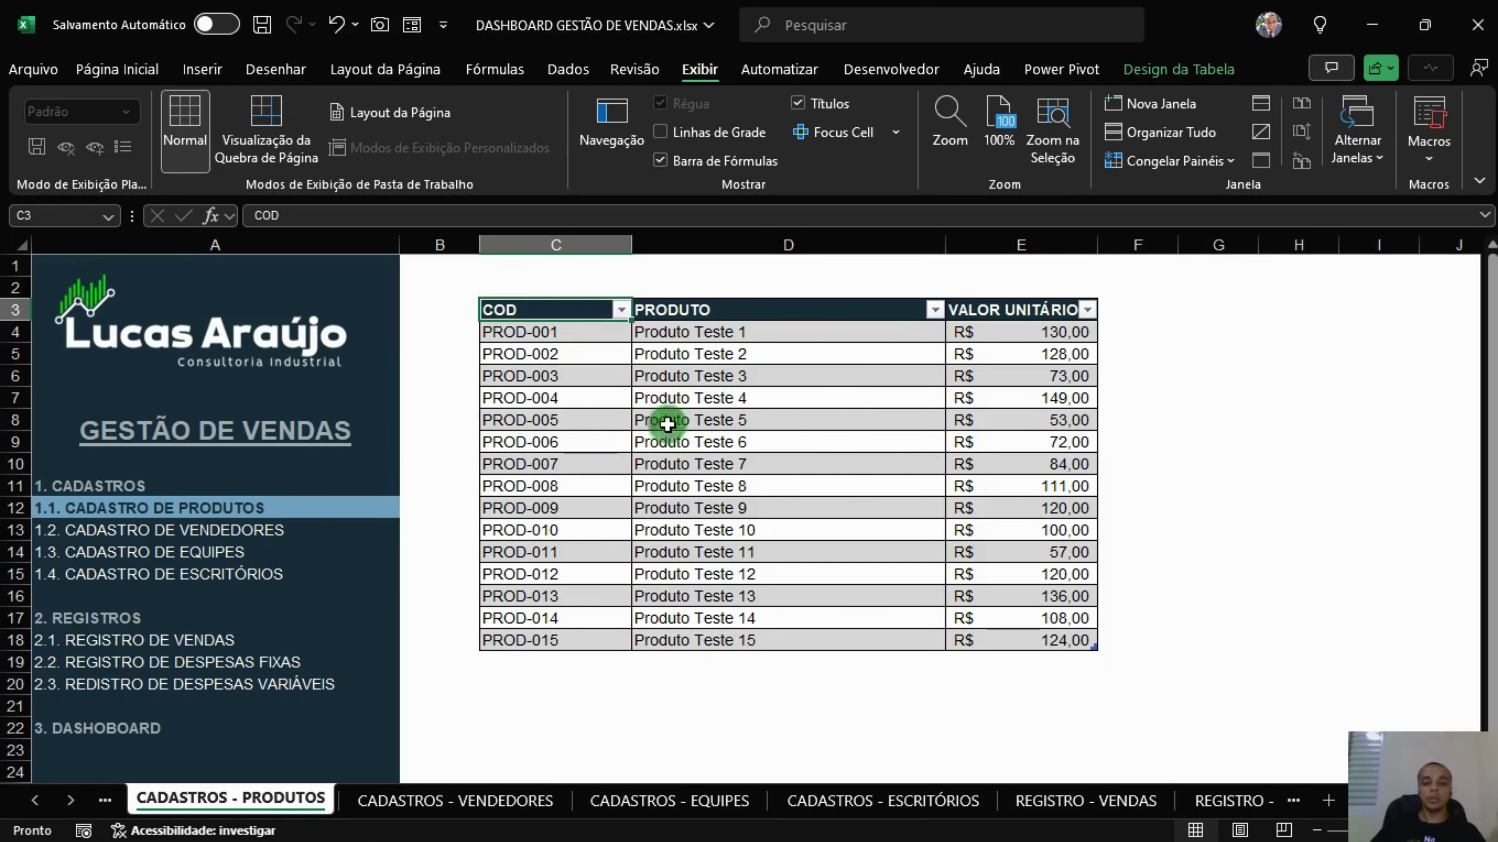
left_click(245, 530)
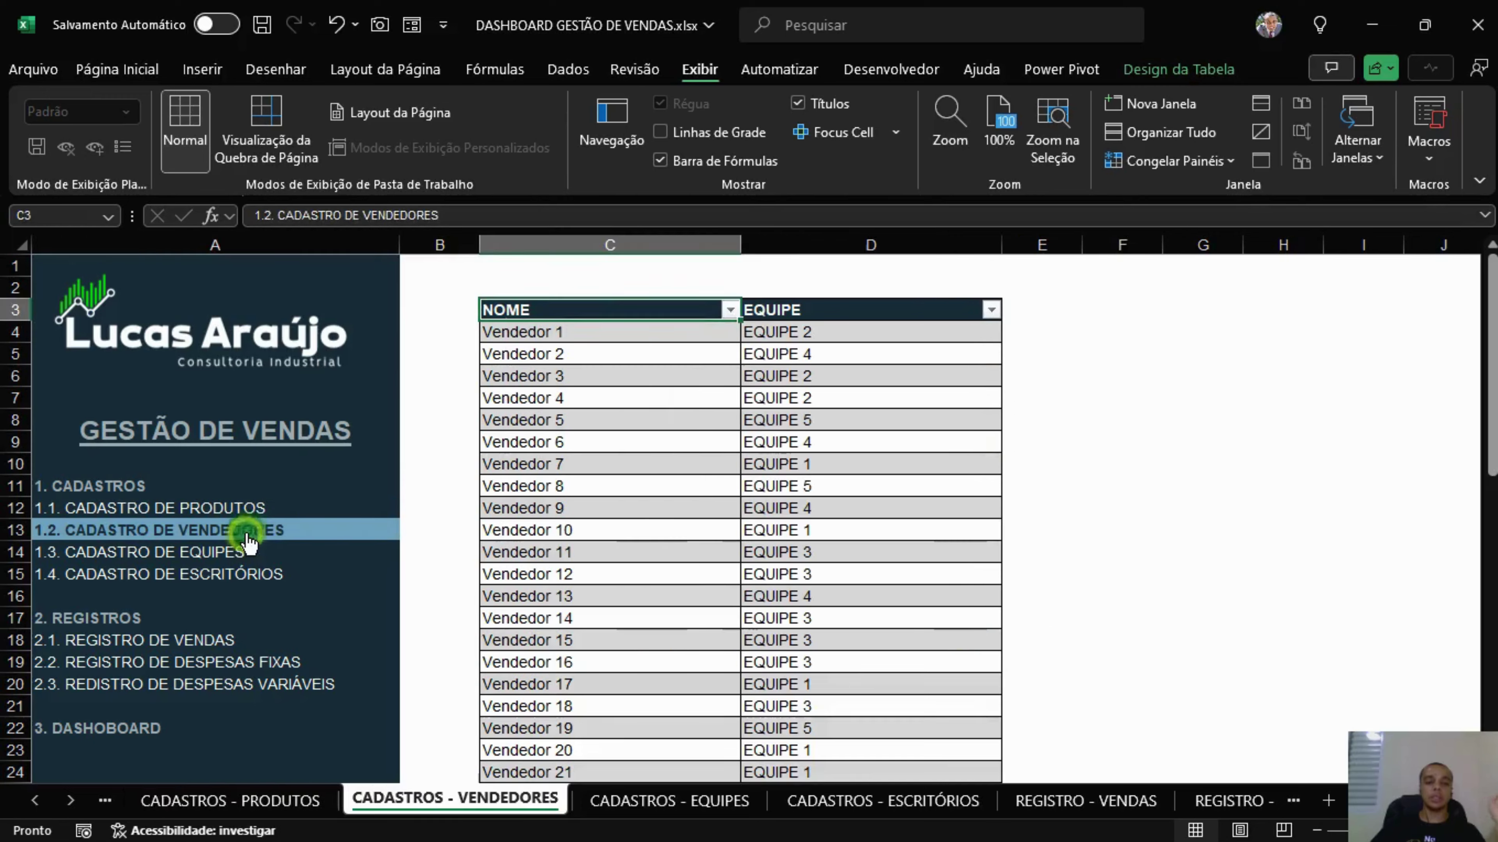
scroll(601, 461, "down", 6)
scroll(601, 461, "down", 7)
scroll(618, 484, "up", 13)
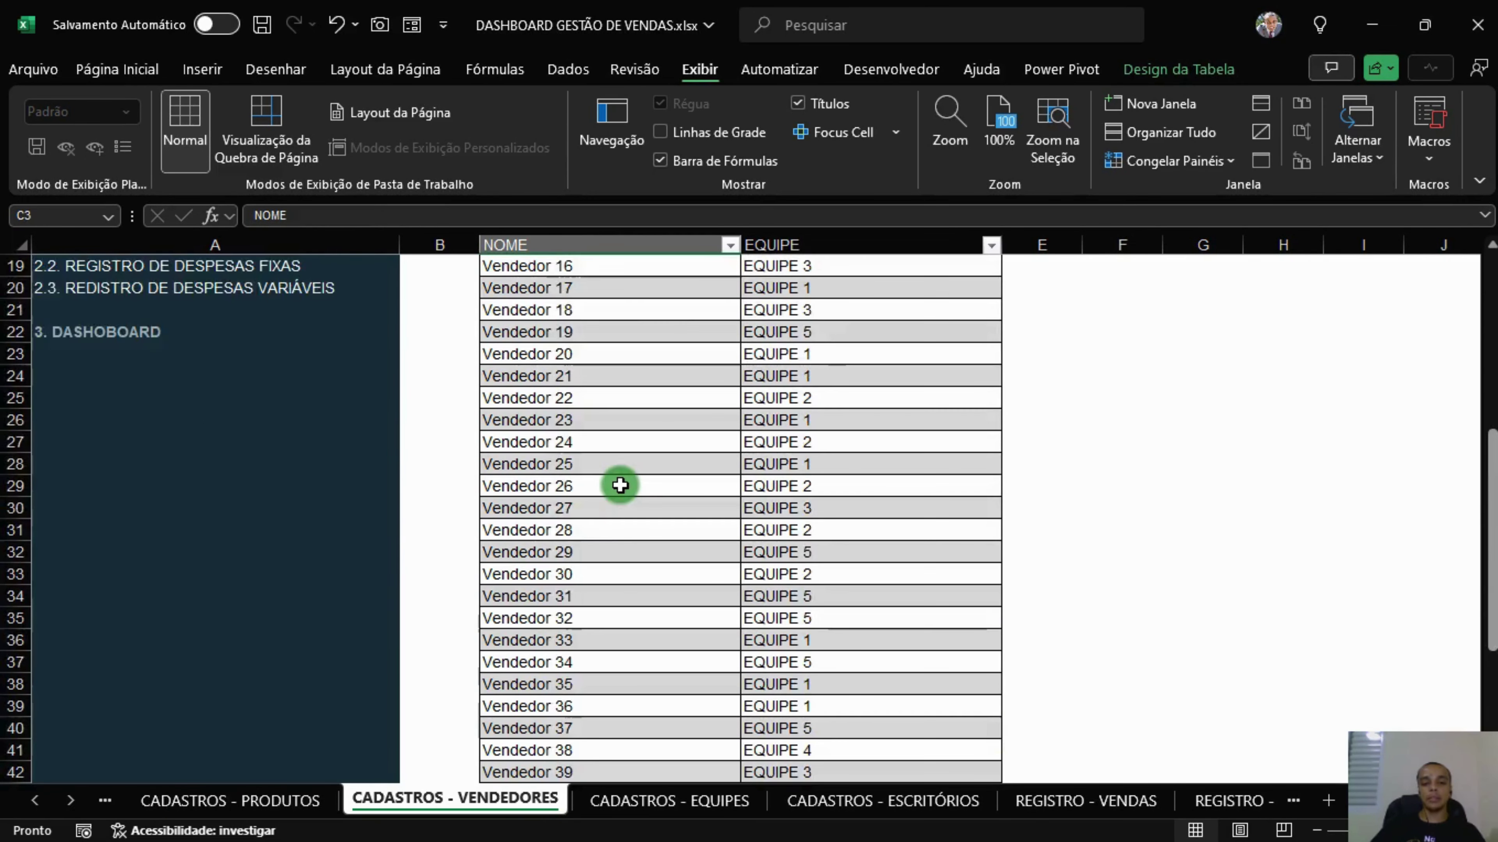
left_click(190, 550)
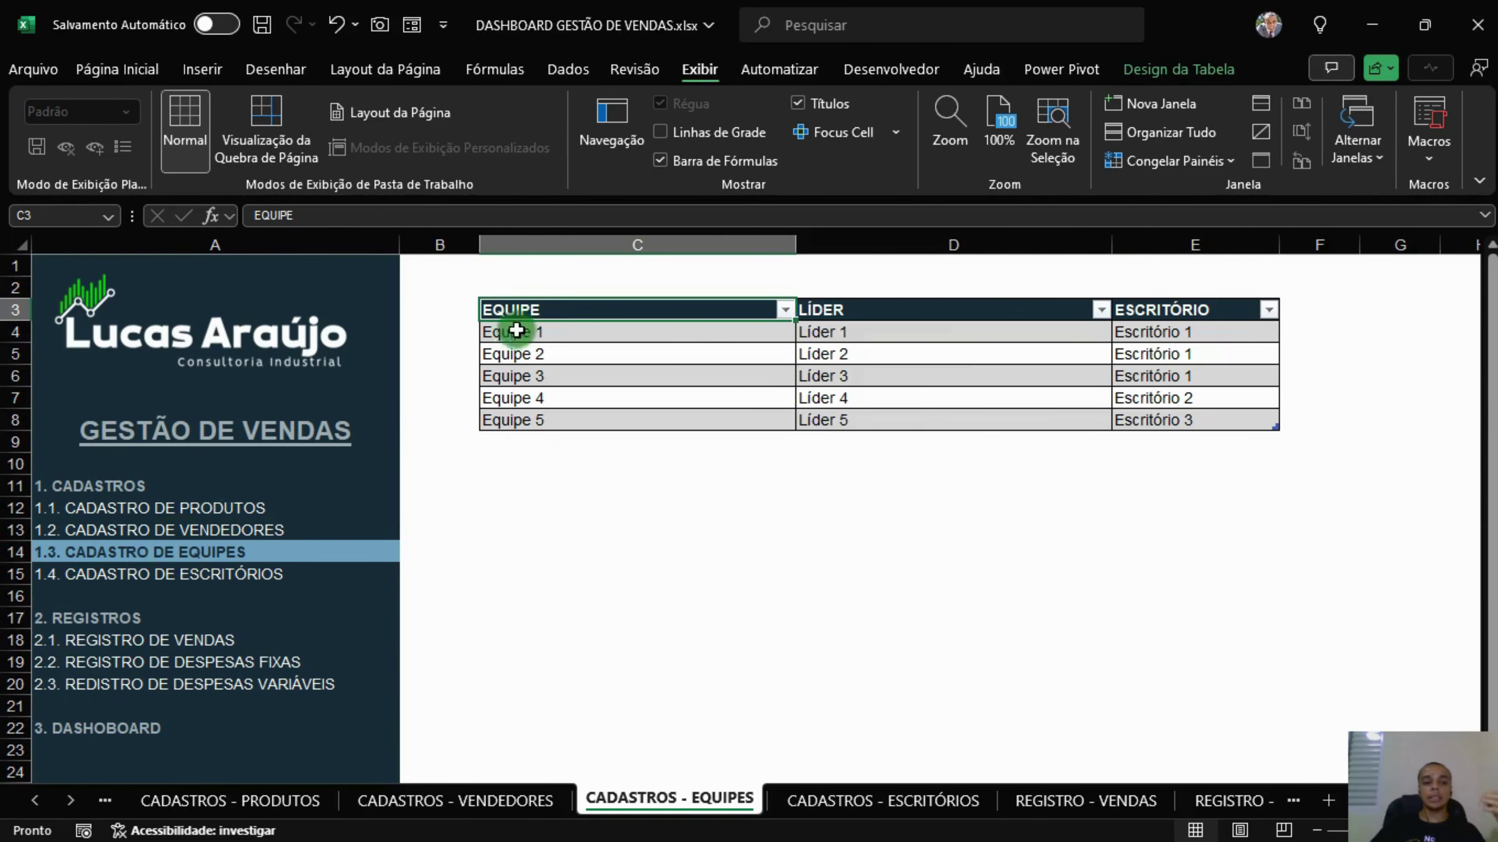
left_click(236, 573)
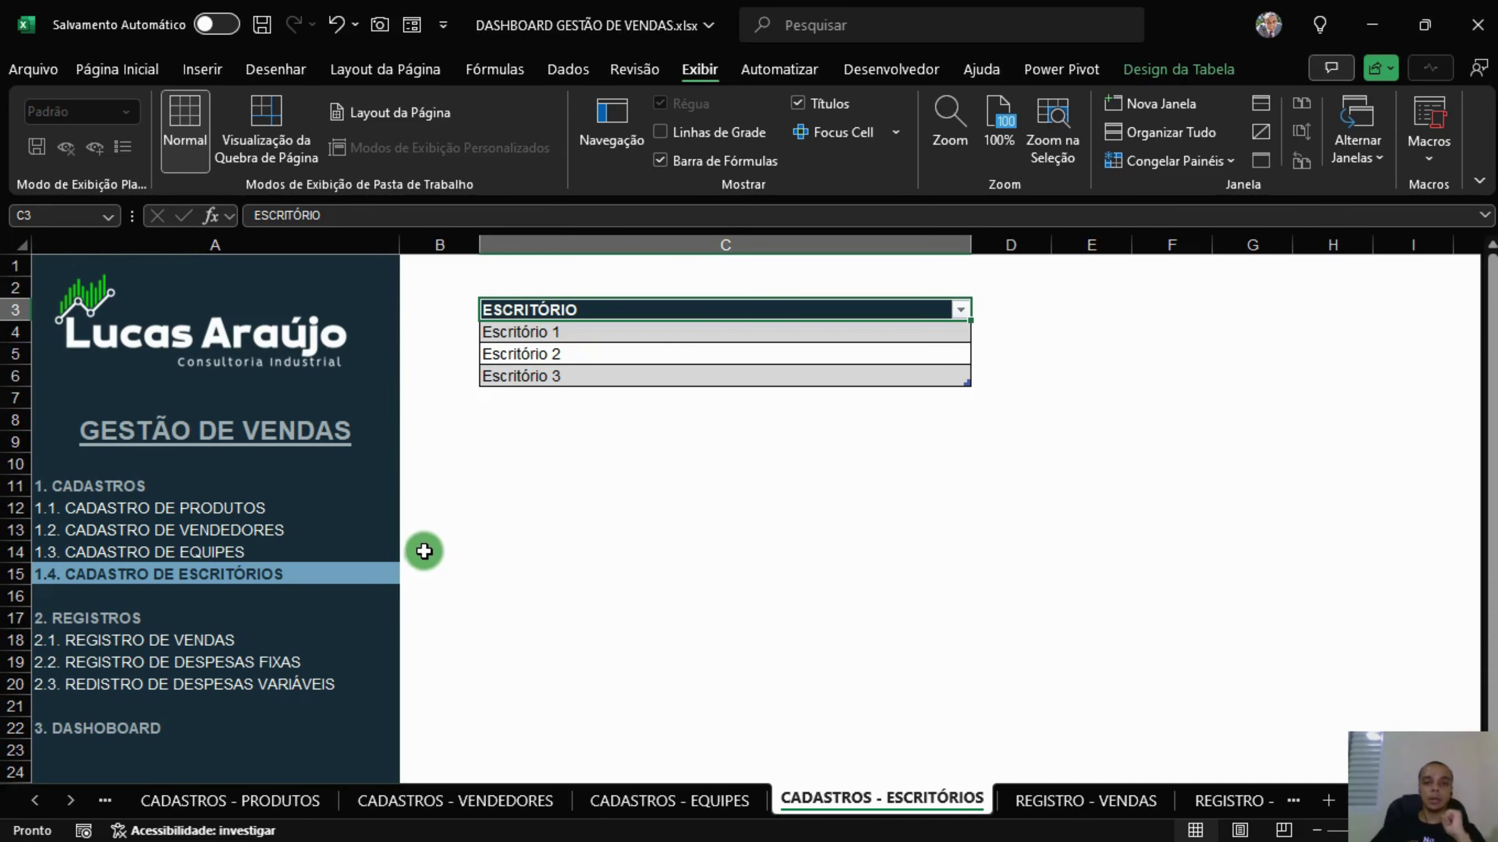
On the REGISTRO - VENDAS sheet, enter the headers DATA in C3 and VENDEDOR in D3.
left_click(175, 649)
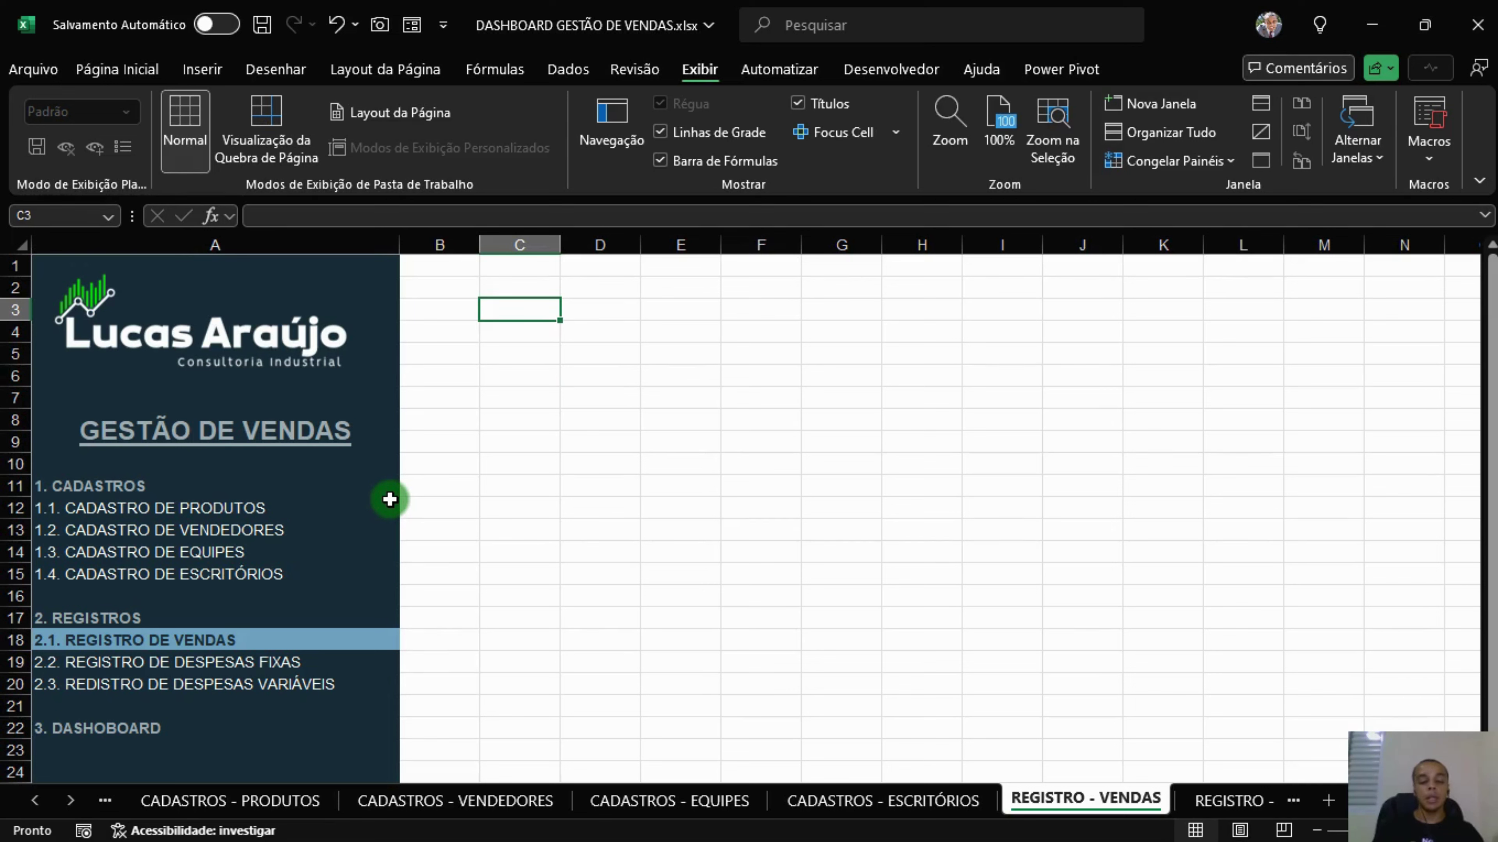
type("da")
key("BackSpace")
key("BackSpace")
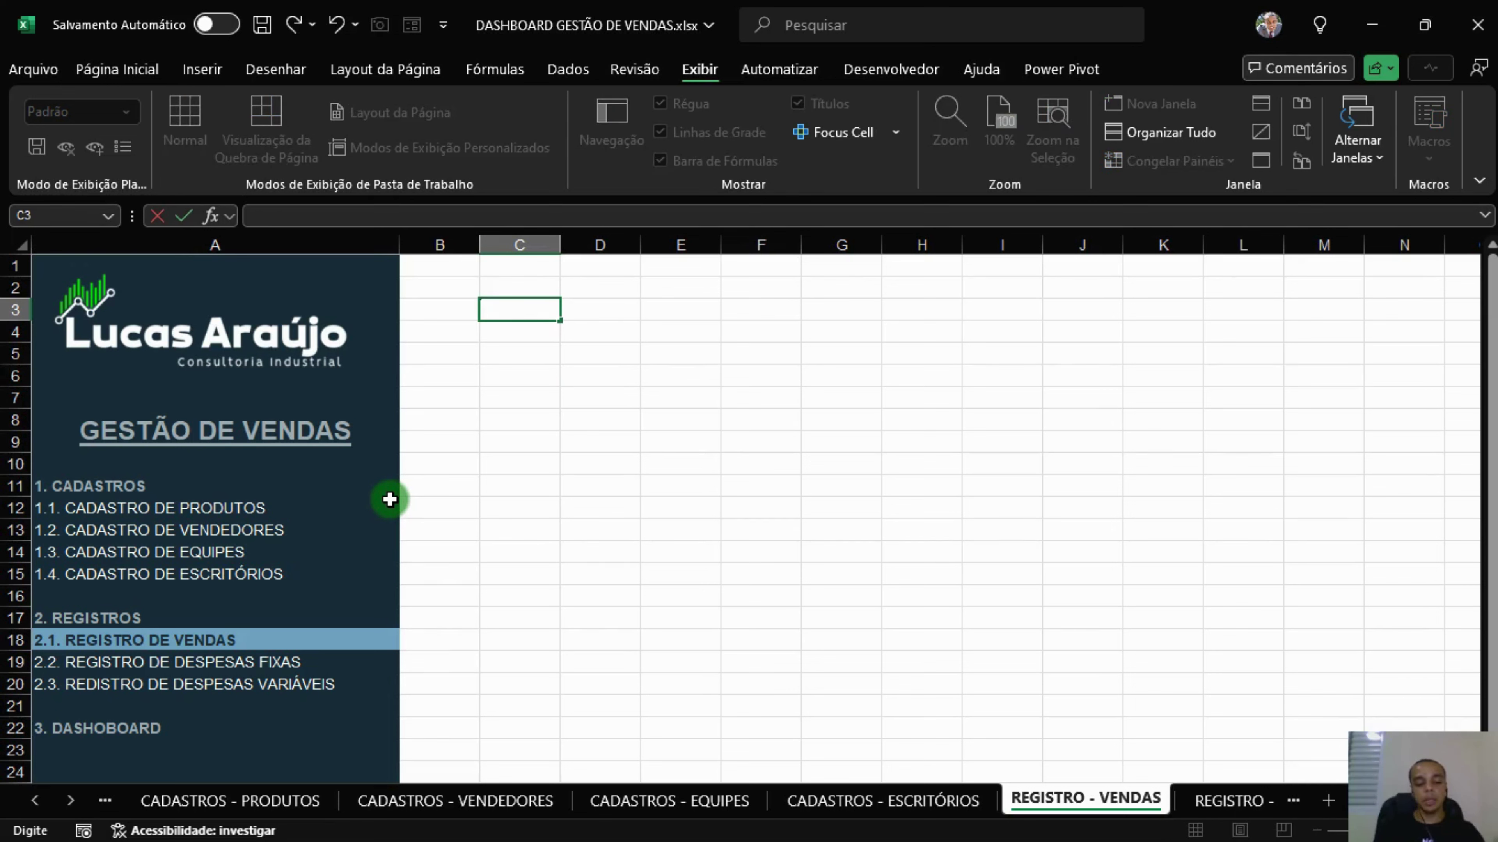
type("DATA")
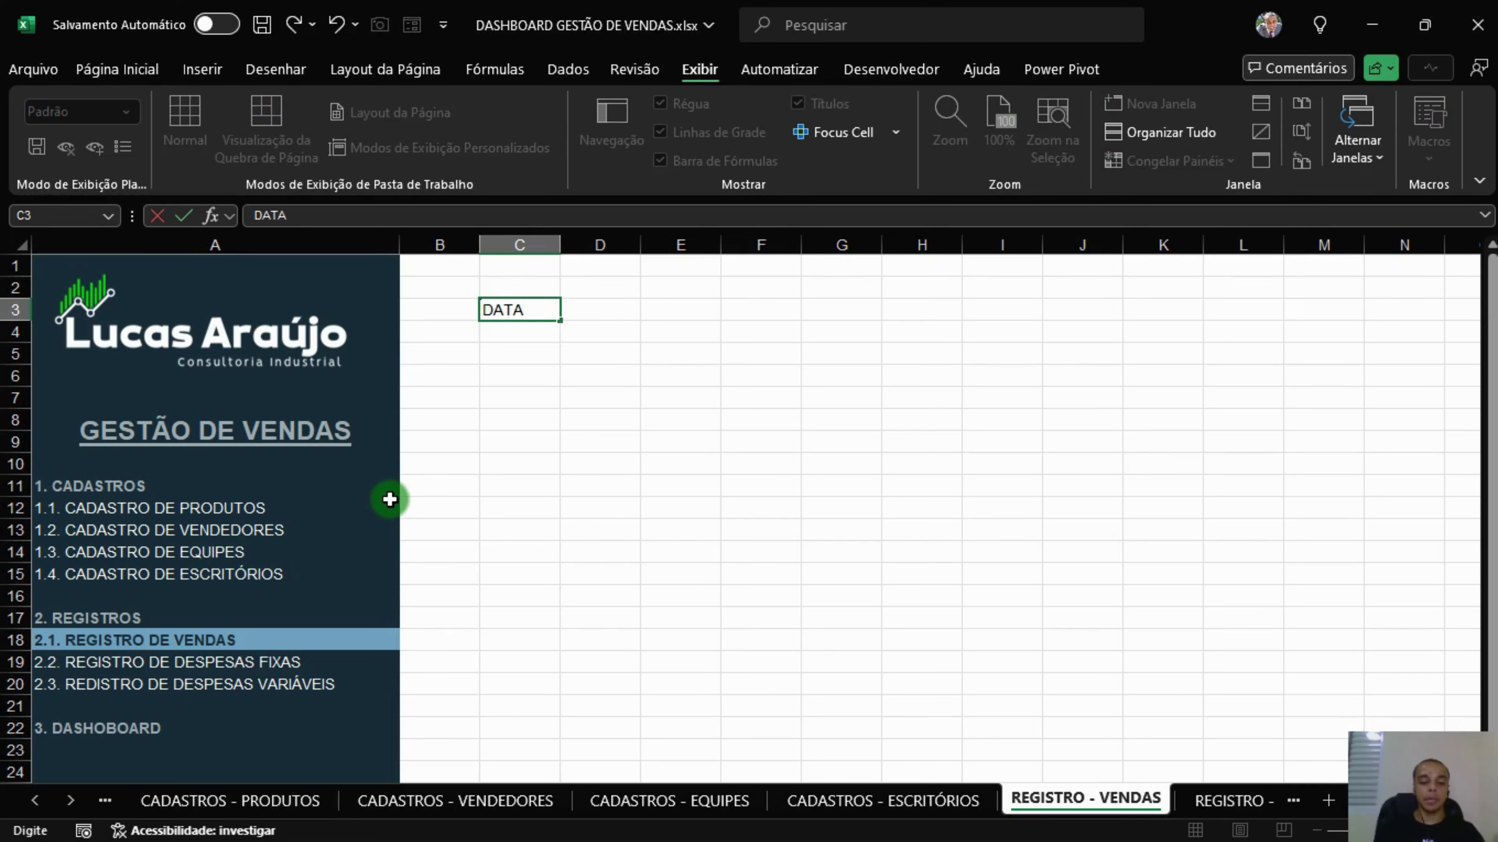
key("Tab")
type("VENDEDOR")
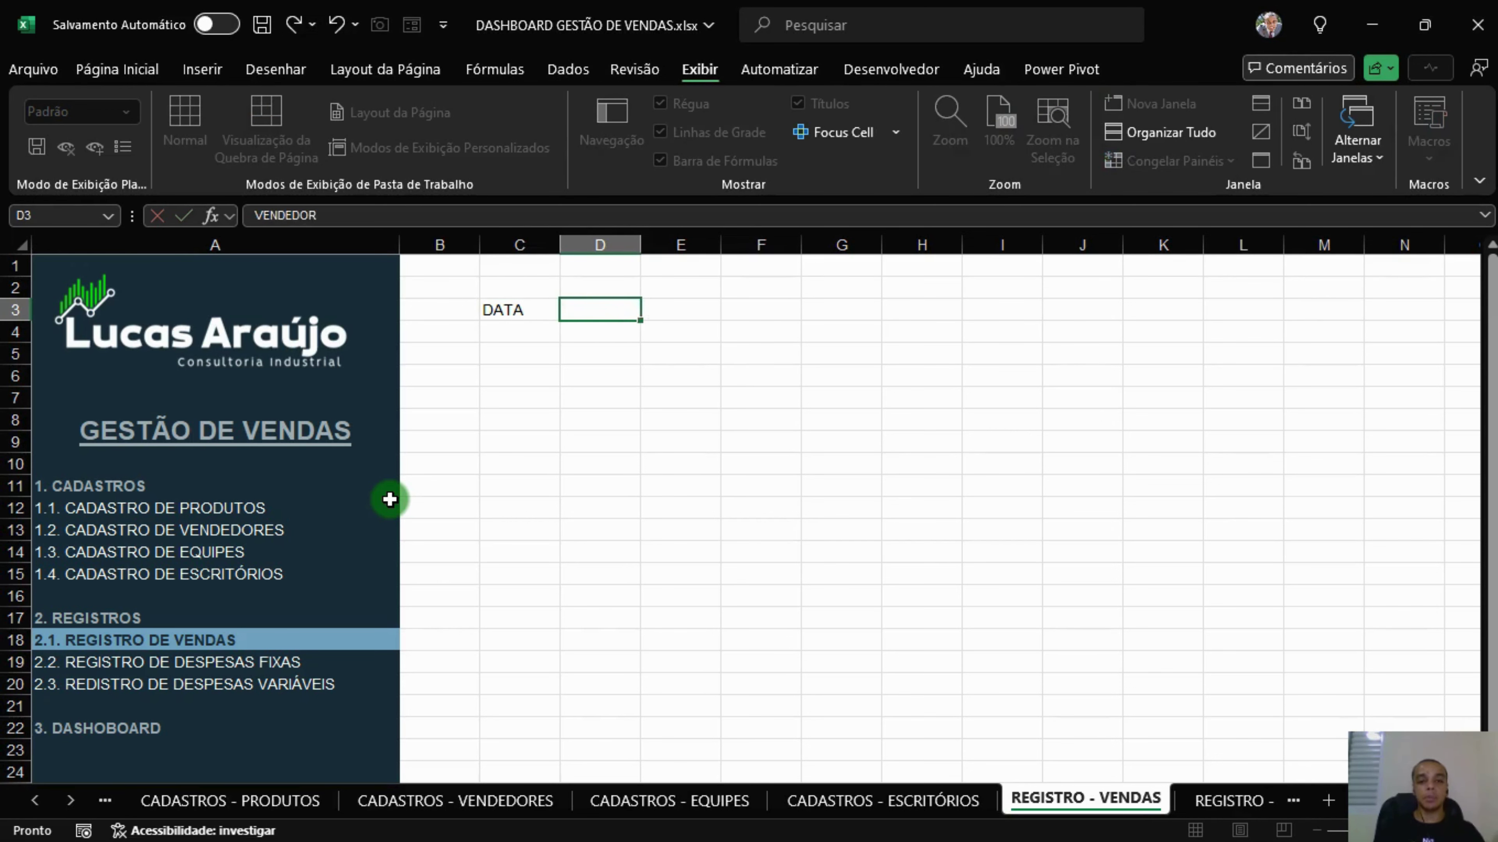
key("Tab")
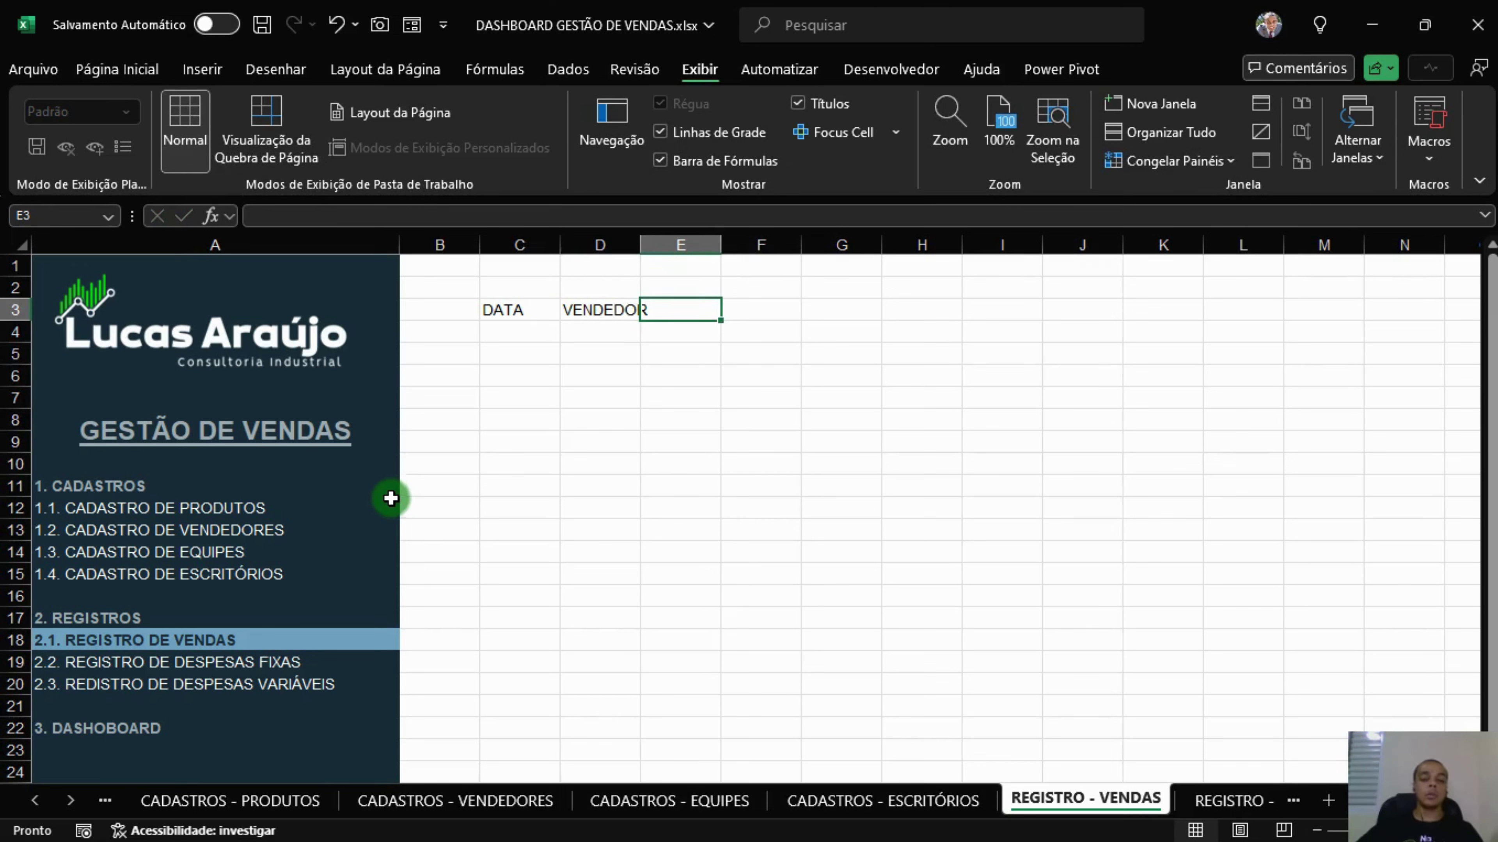
left_click(759, 412)
left_click(528, 338)
left_click(595, 333)
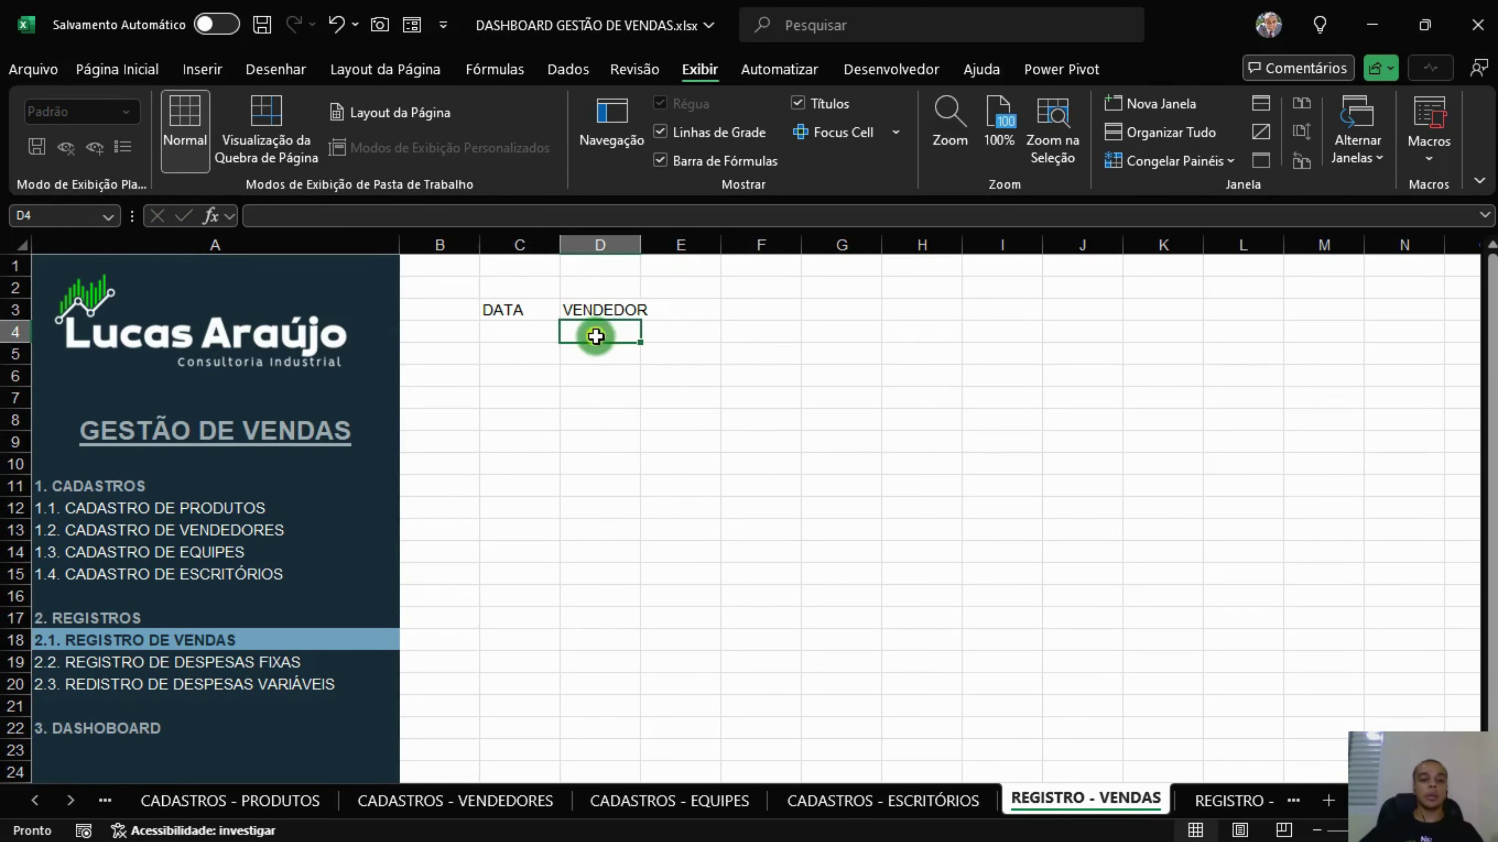
left_click(683, 313)
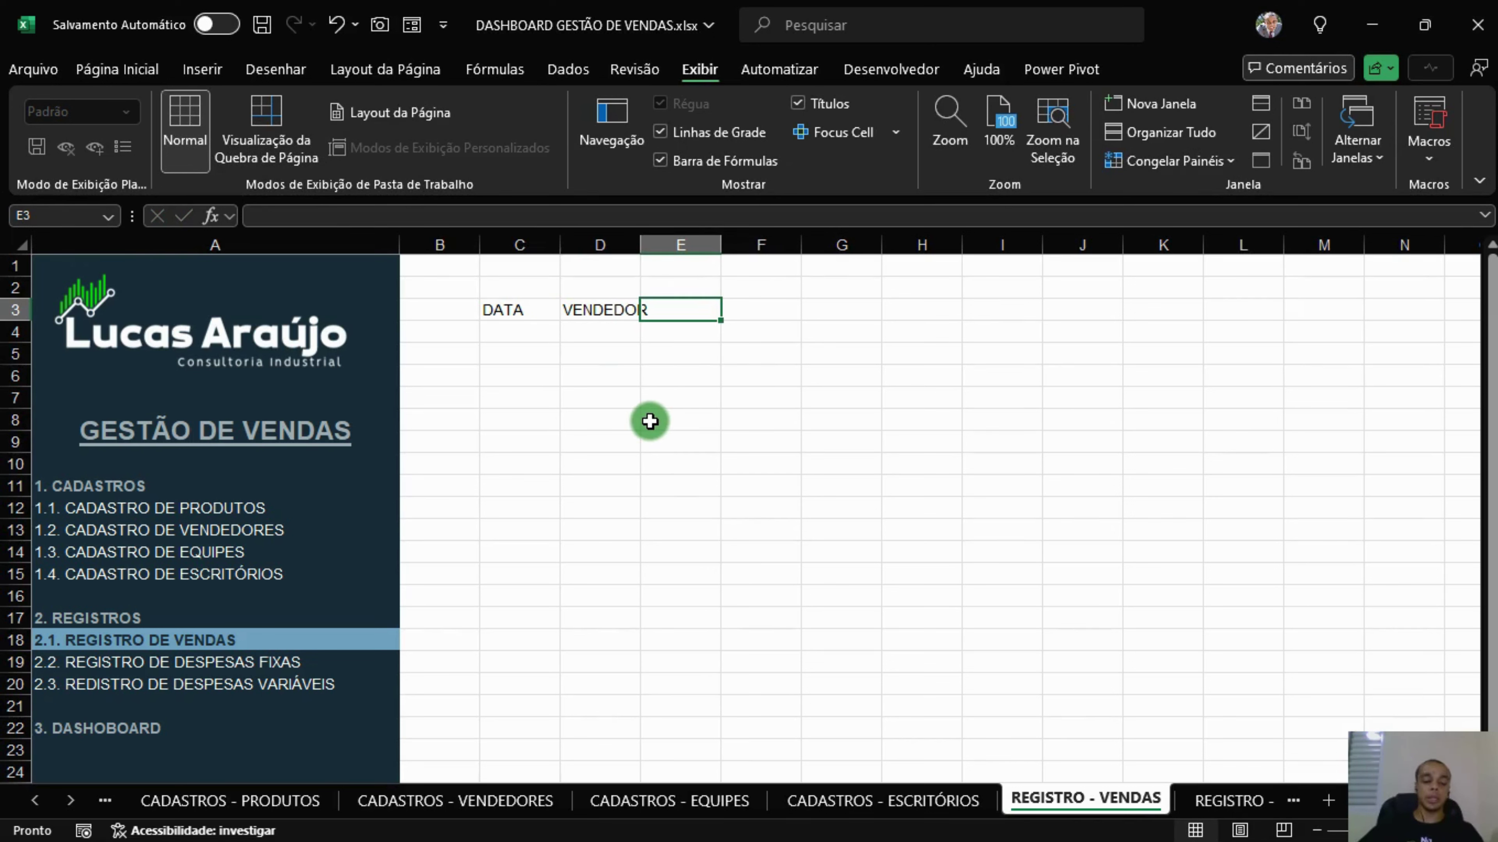
type("ESCRI")
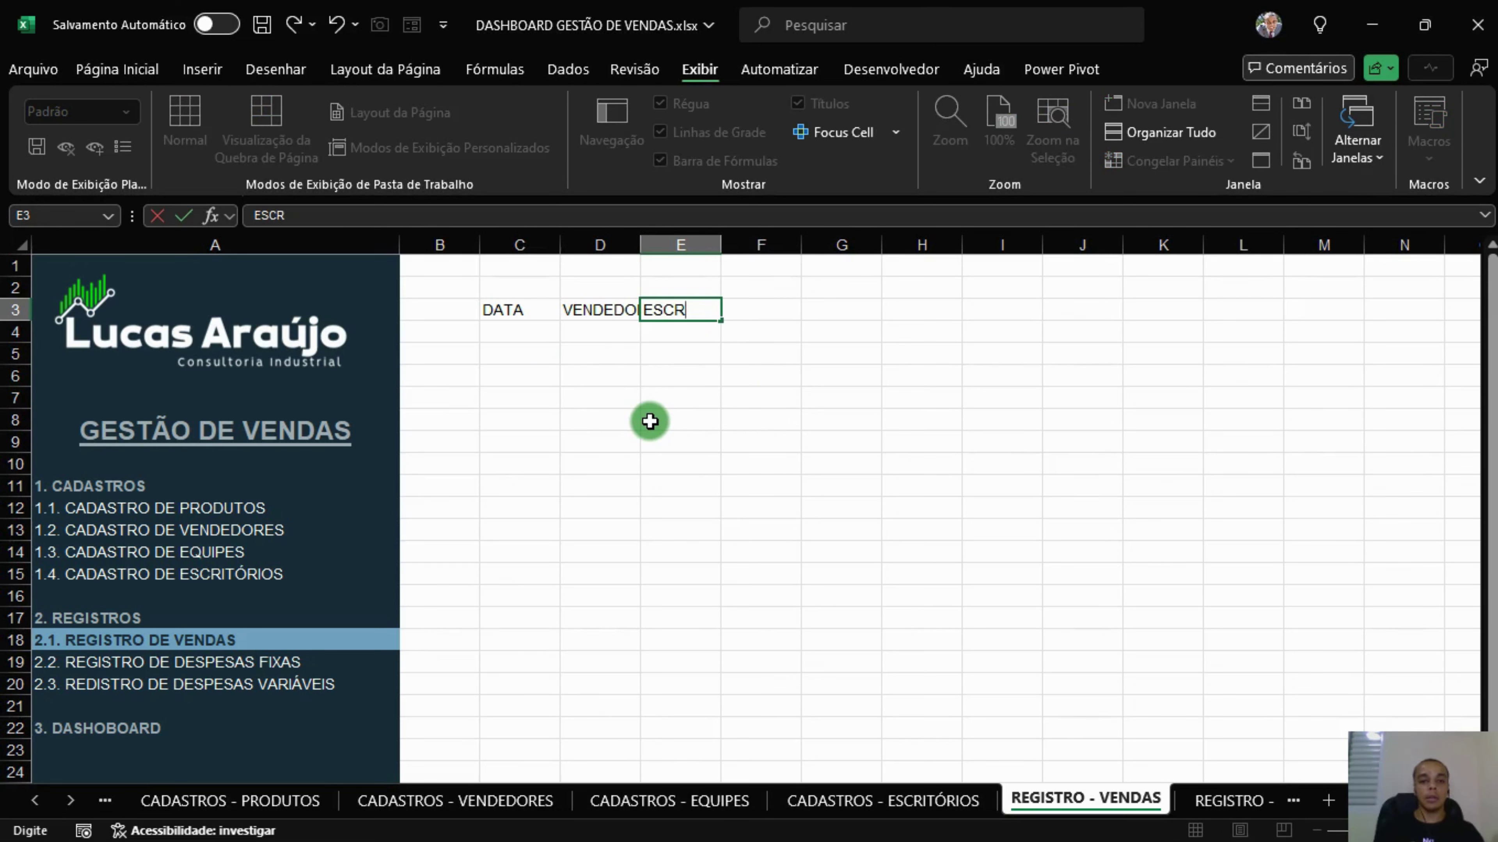
key("BackSpace")
key("BackSpace")
key("BackSpace")
key("BackSpace")
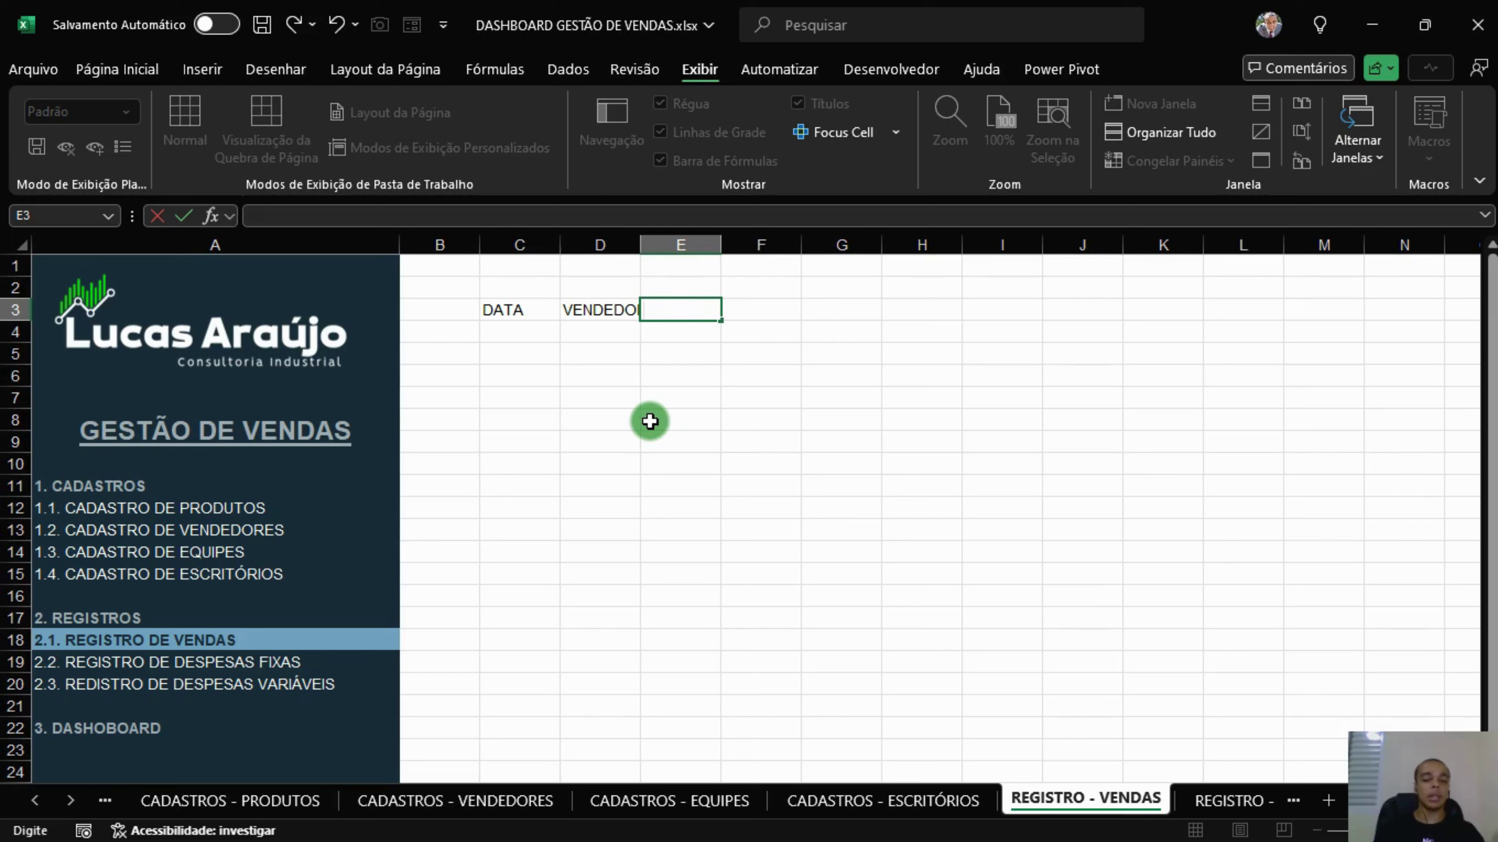
Enter the headers EQUIPE in E3 and ESCRITÓRIO in F3.
type("EQUIPE")
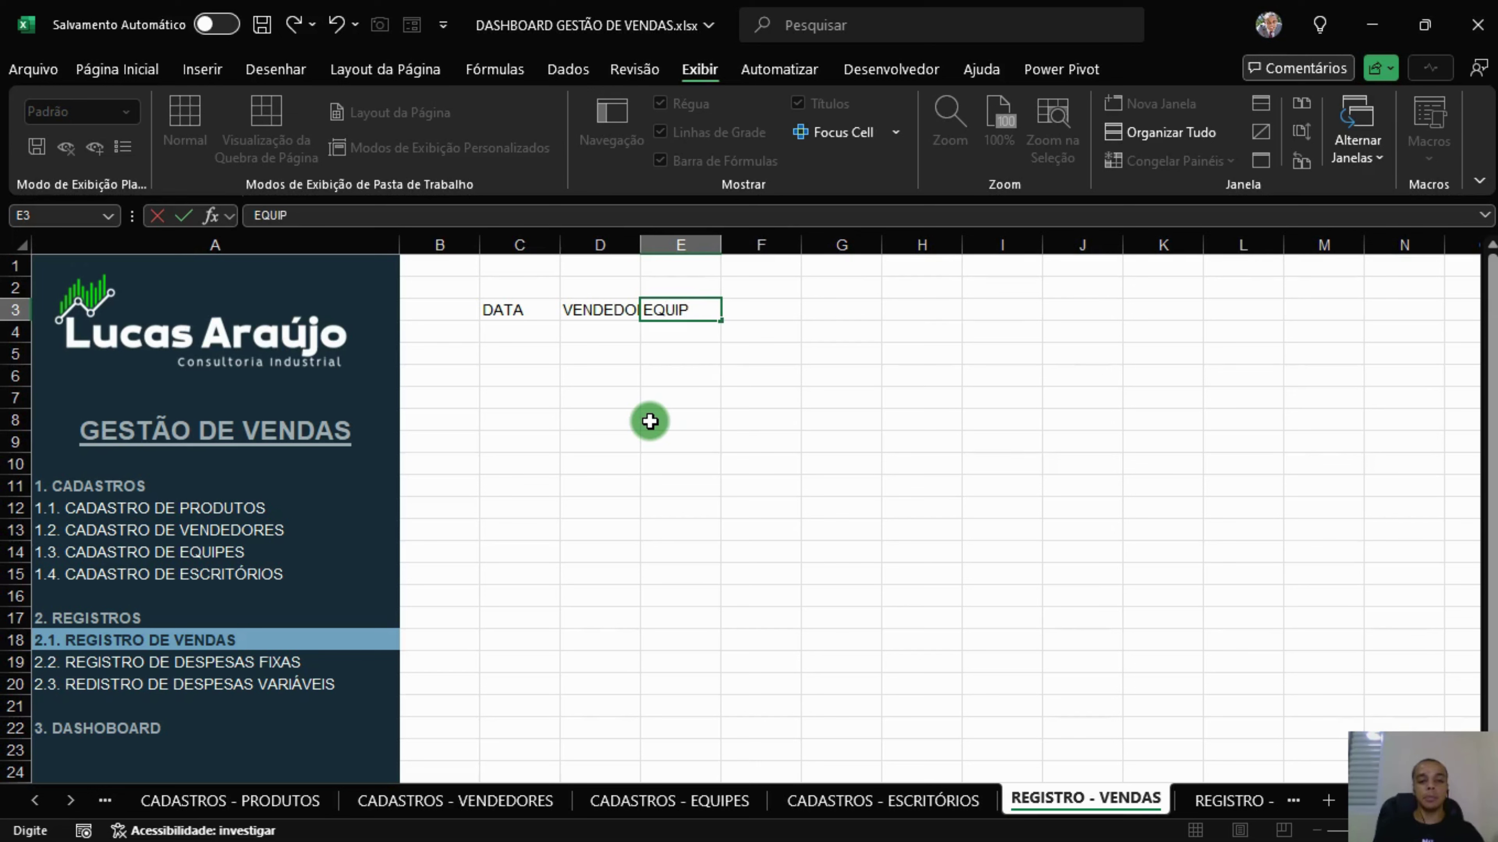
key("ctrl+Return")
key("Tab")
type("ES")
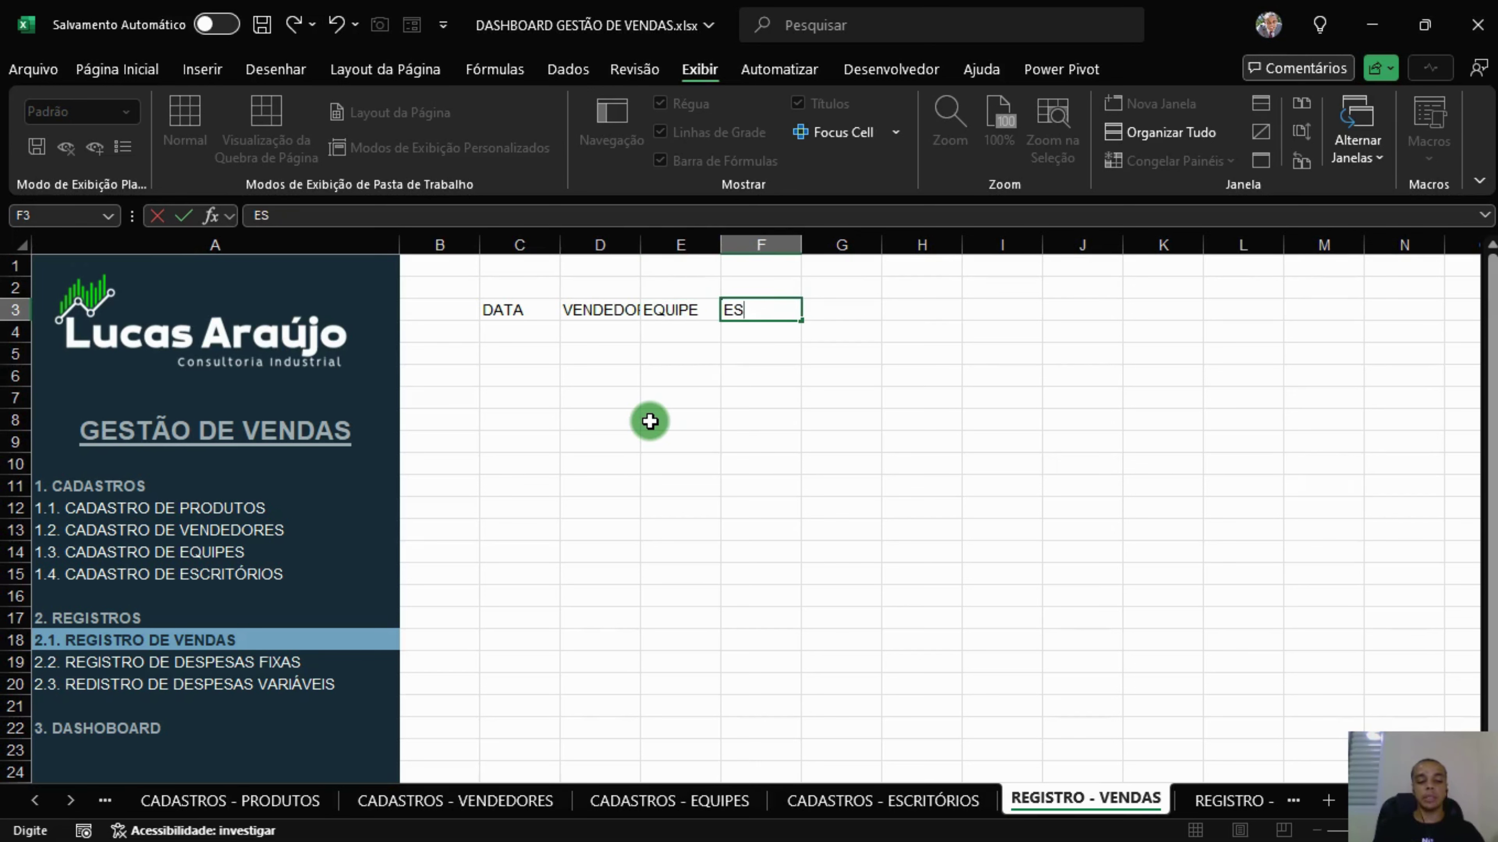
type("CRITÓRIO")
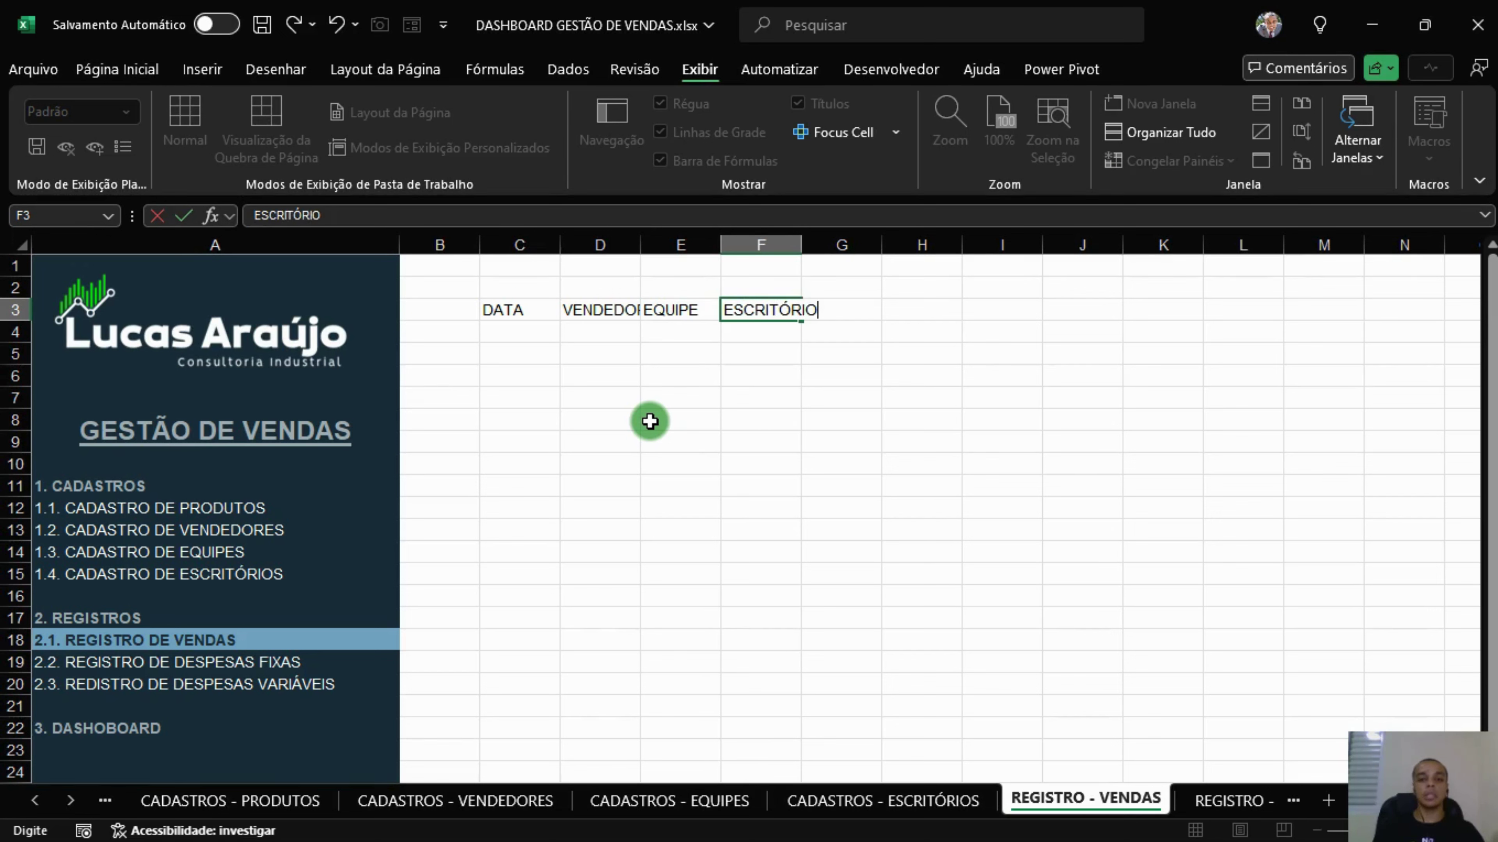
key("Tab")
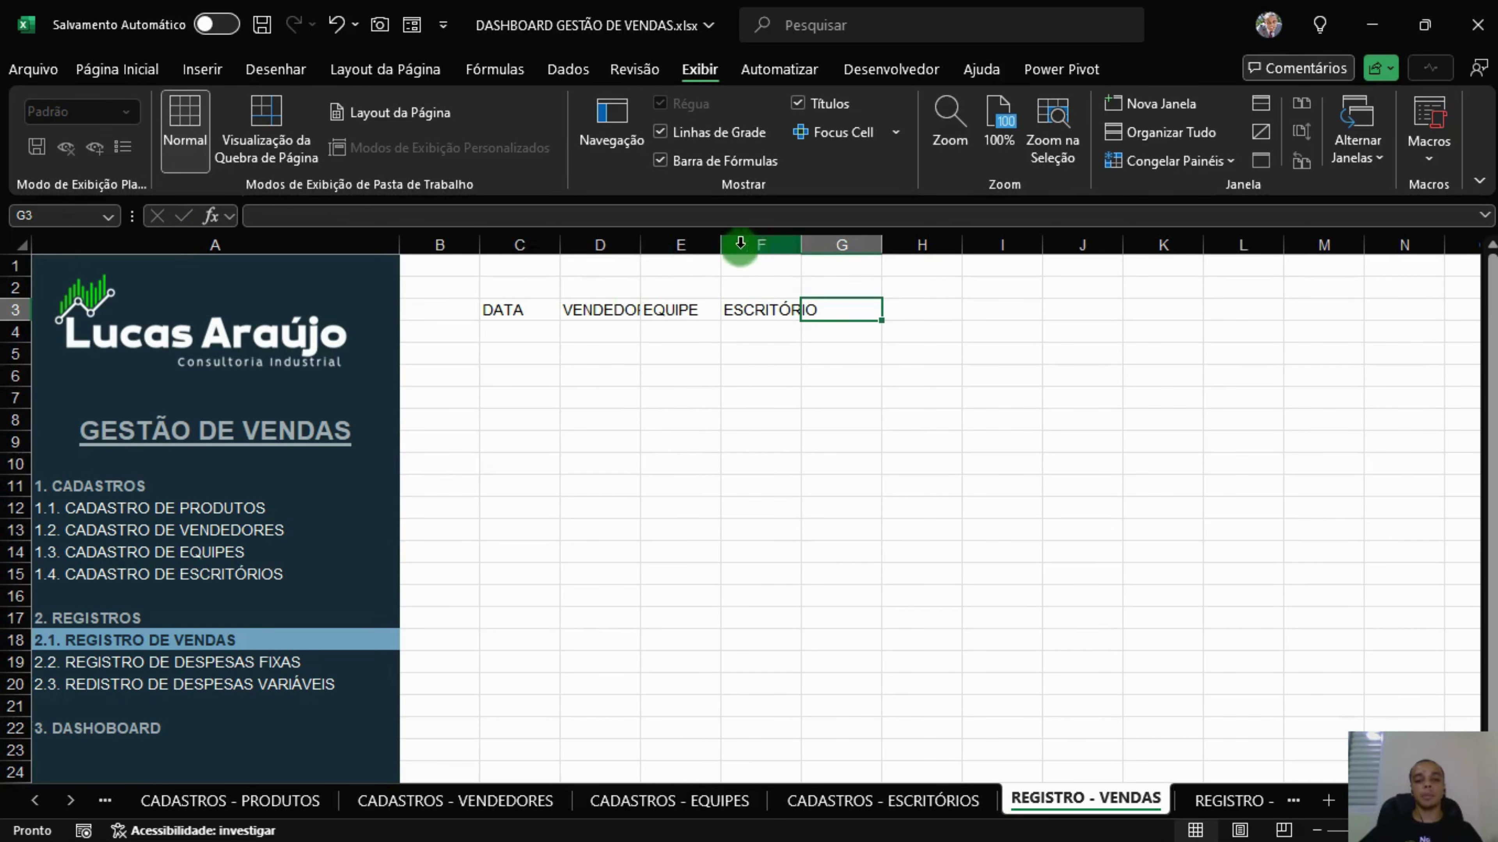
Autofit the widths of columns C to F to their header text.
left_click_drag(758, 245, 532, 245)
double_click(559, 245)
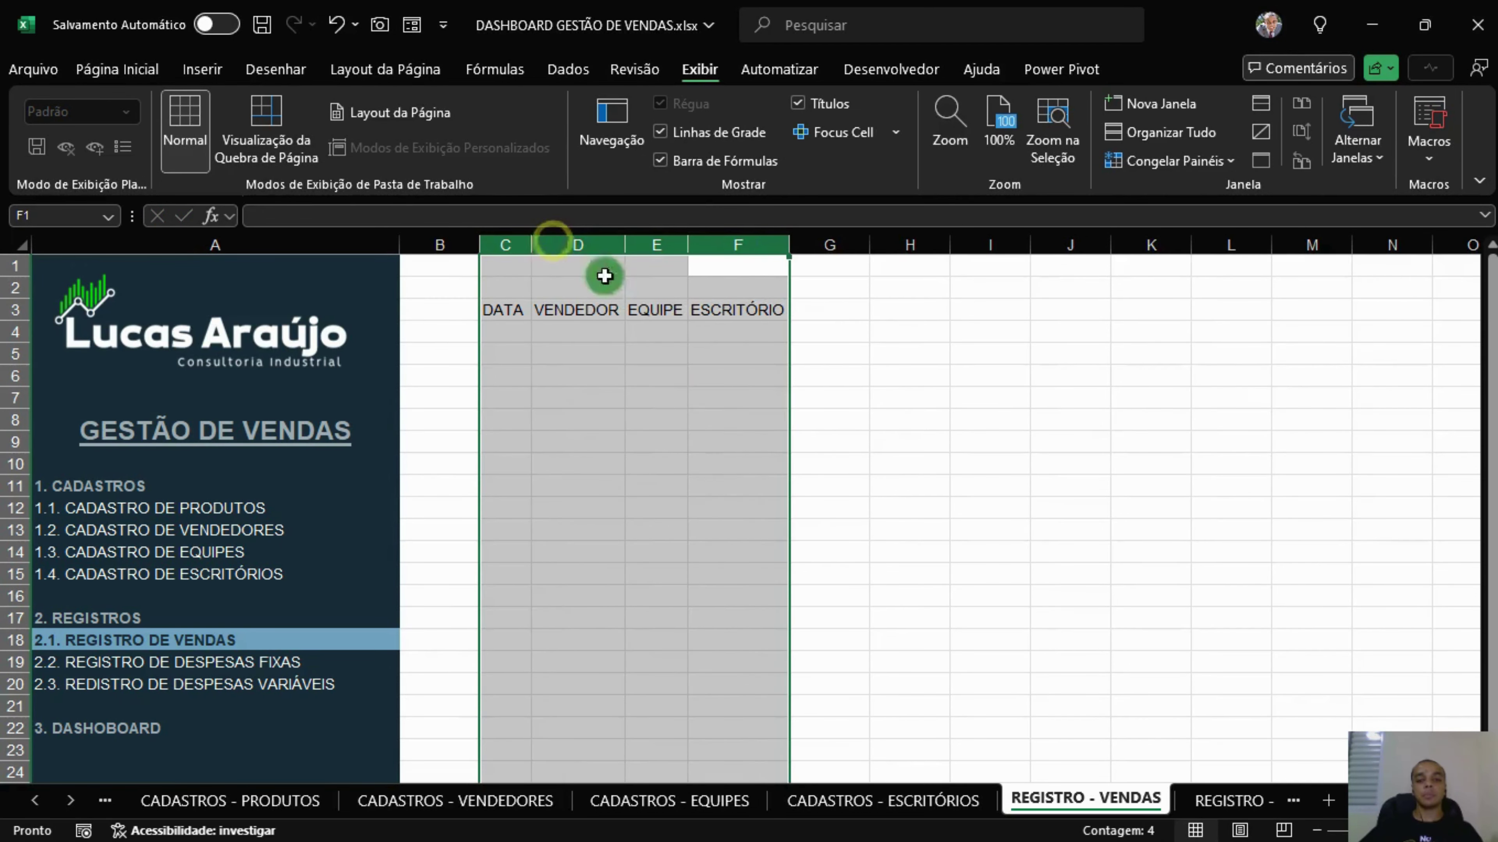
left_click(836, 328)
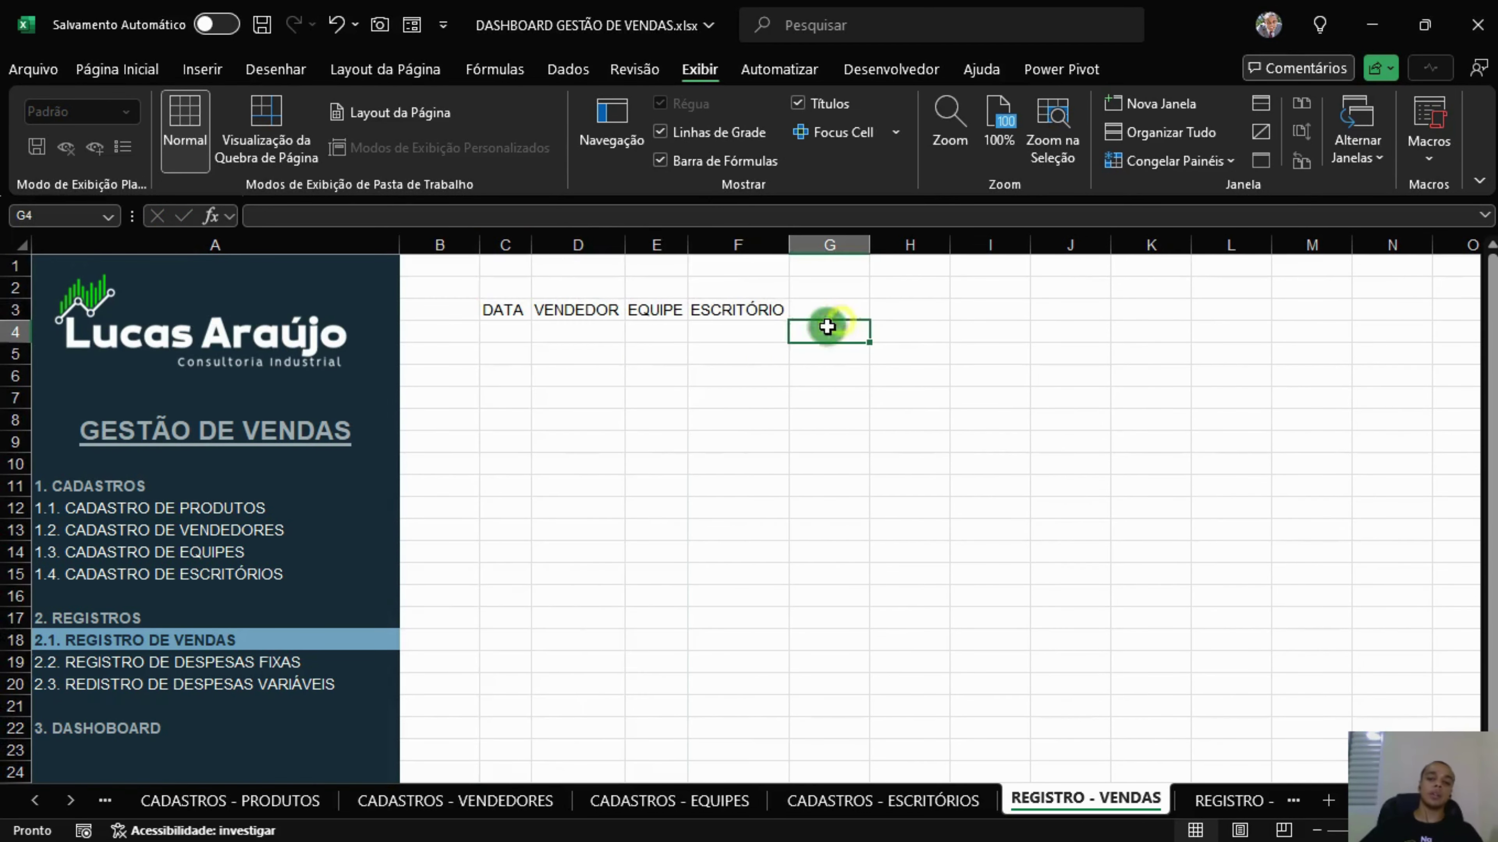
Enter the header PRODUTO in G3.
left_click(835, 307)
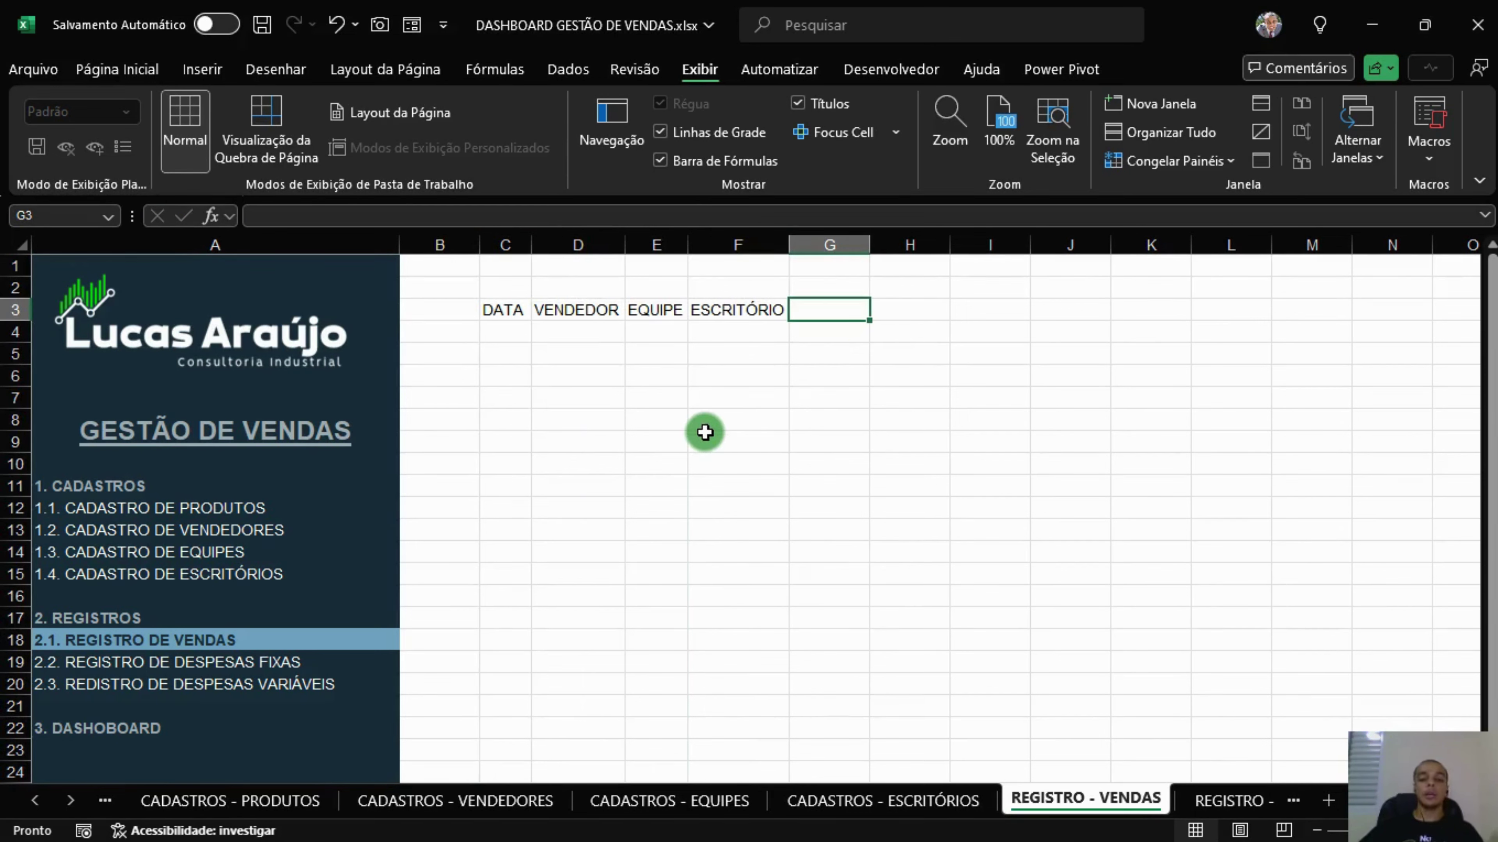
type("PED")
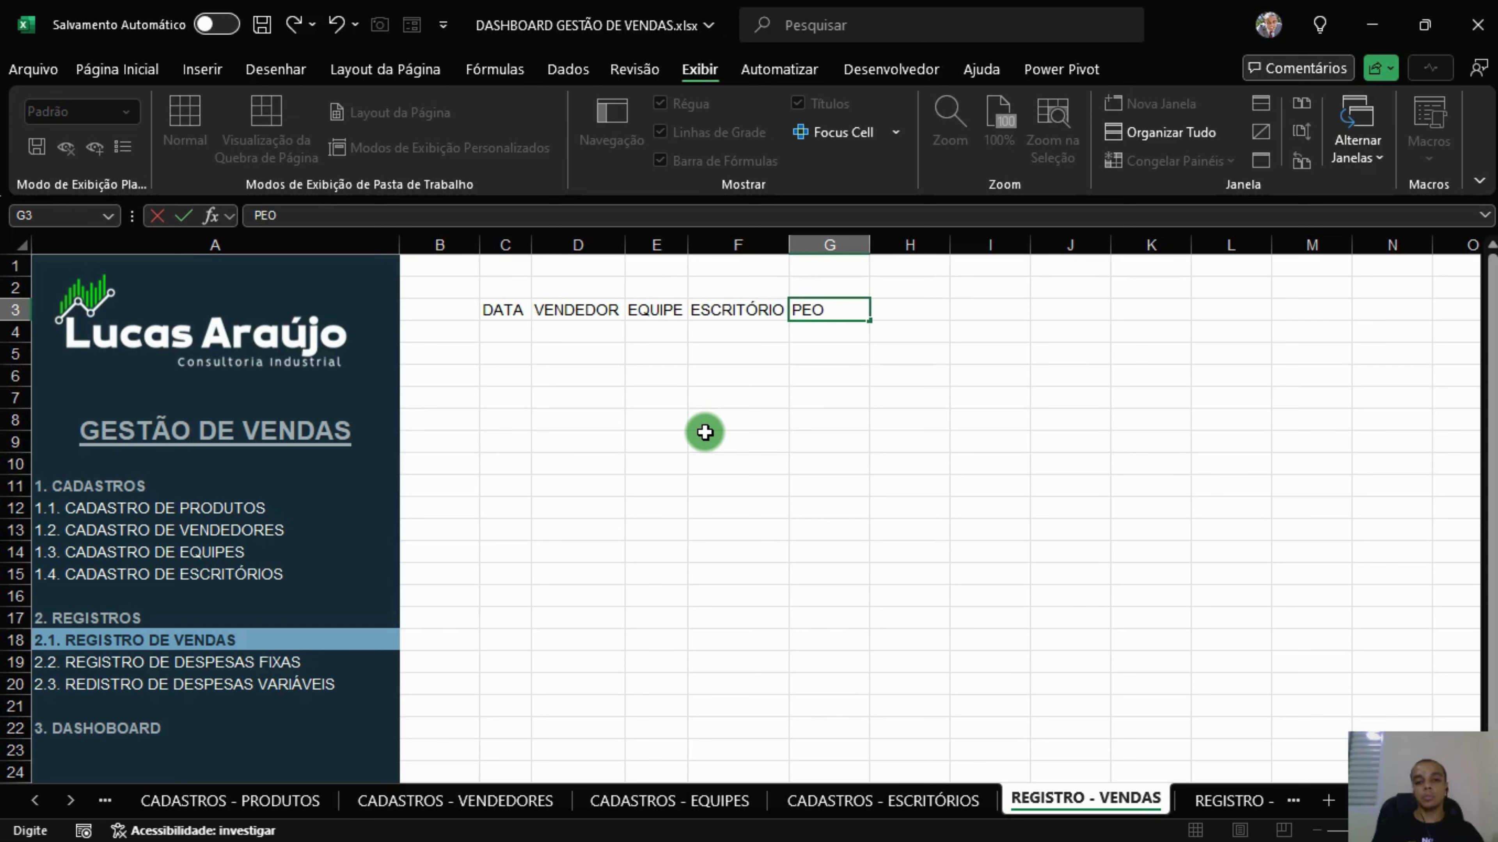
key("BackSpace")
key("BackSpace")
type("RODUTO")
key("Tab")
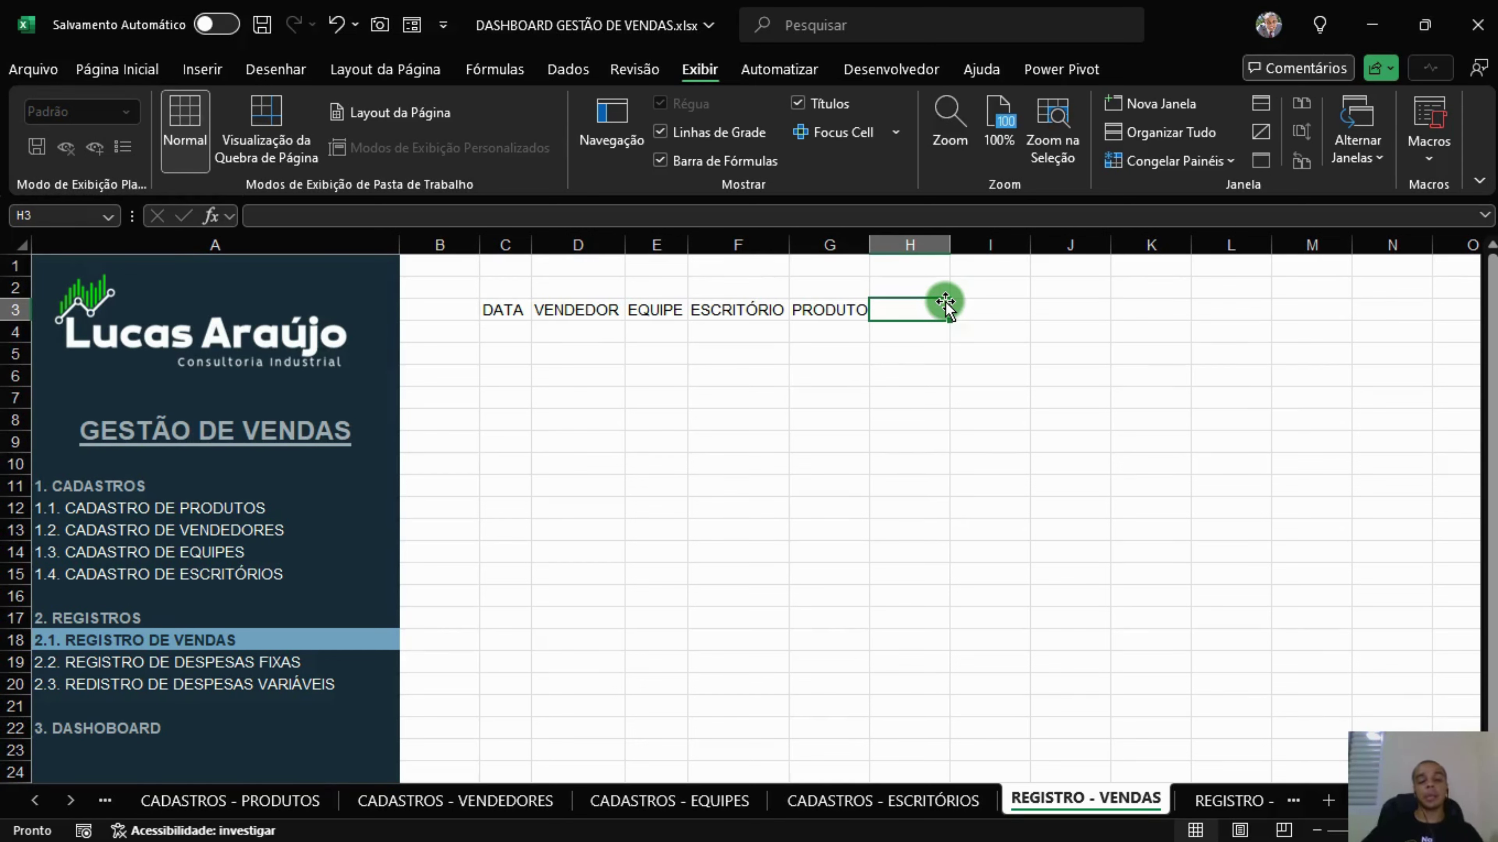
left_click(517, 314)
left_click(578, 311)
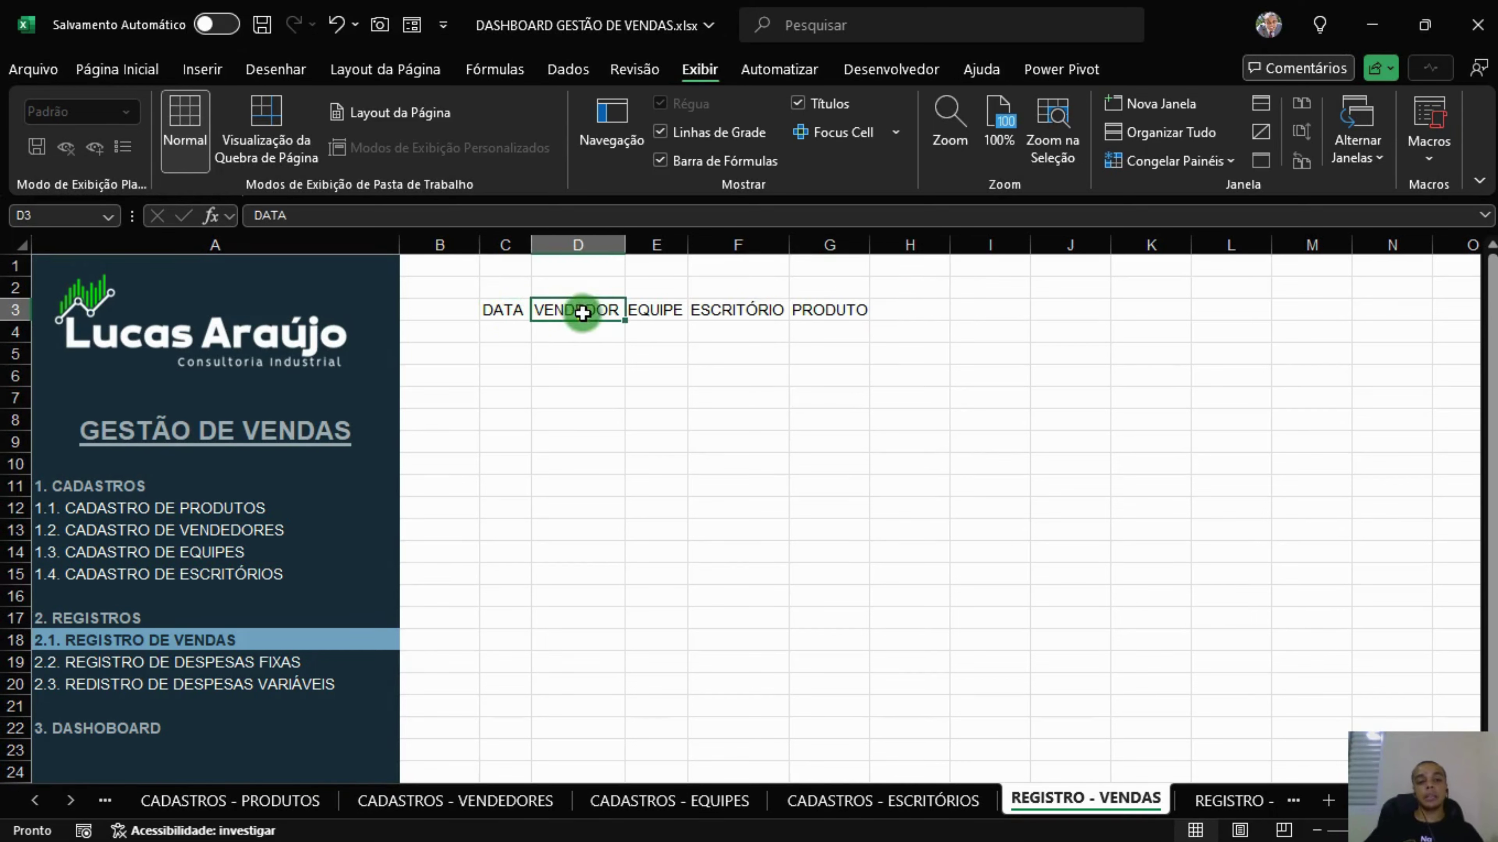
left_click(654, 311)
left_click(738, 311)
left_click(844, 323)
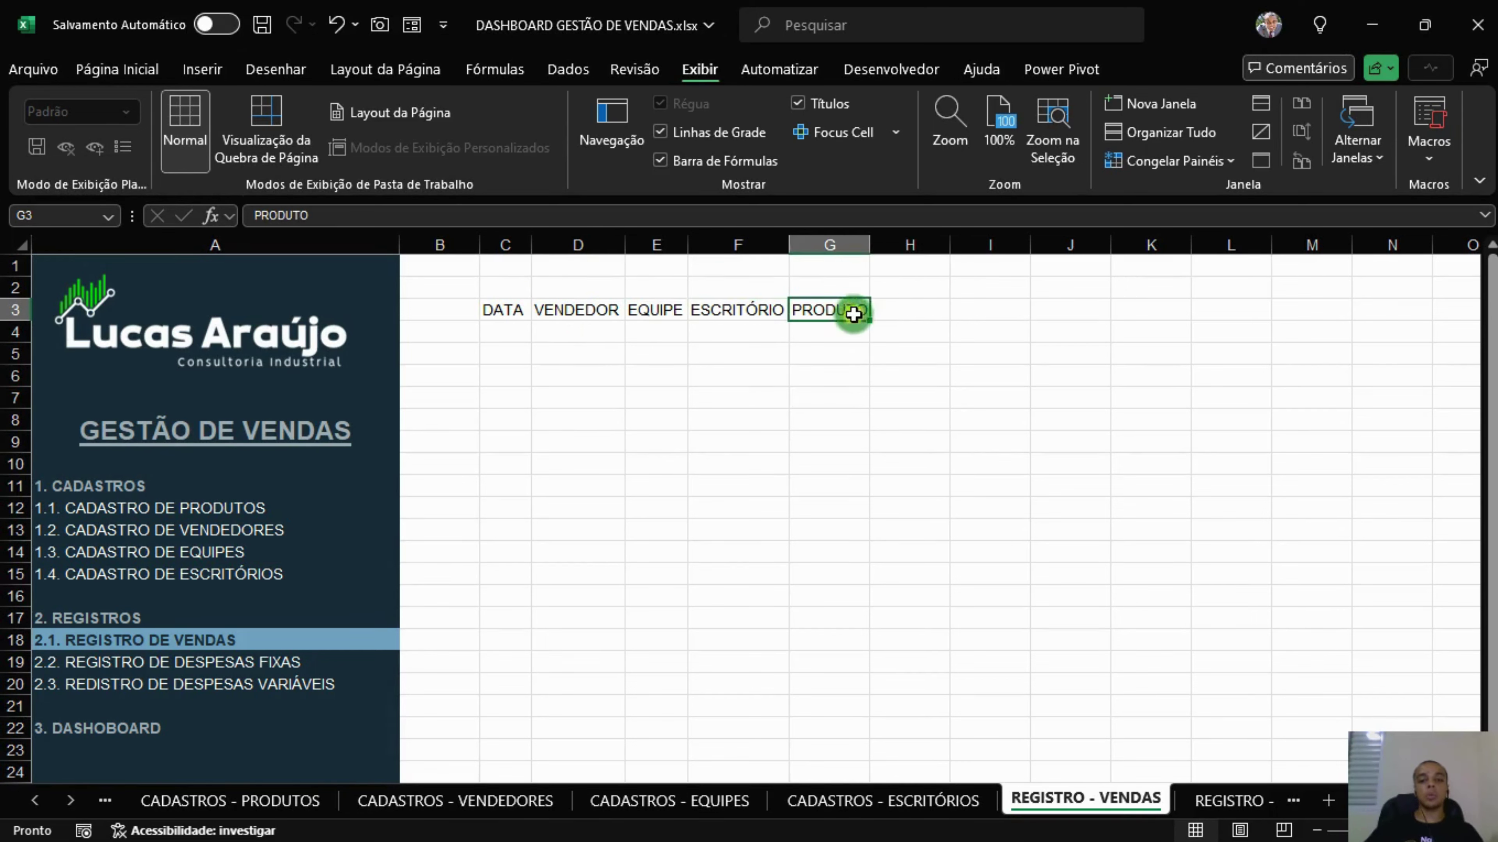
Enter the header VALOR UNITÁRIO in H3.
left_click(929, 309)
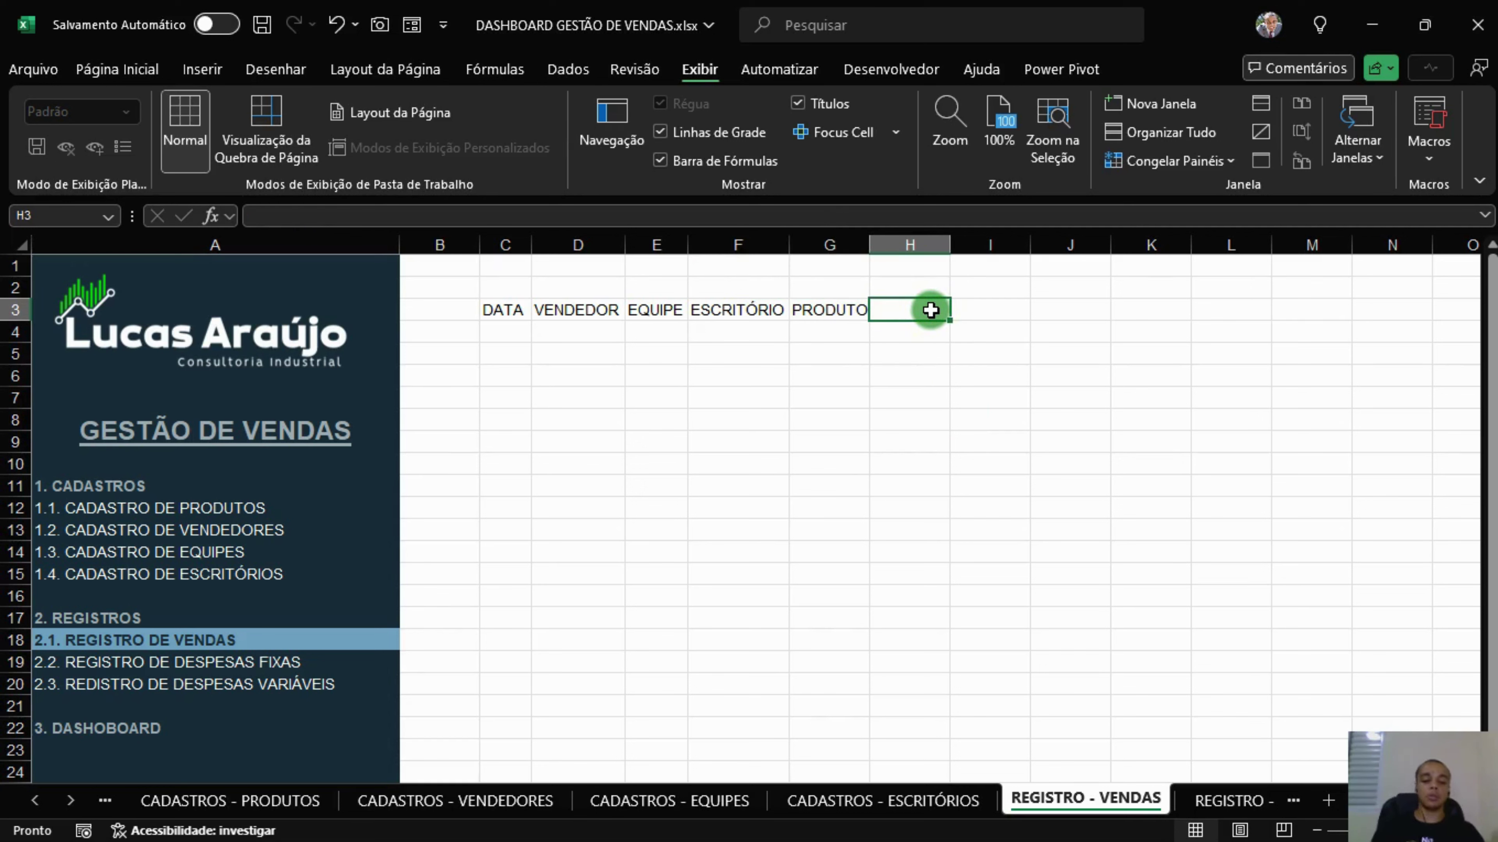
type("VALOR U")
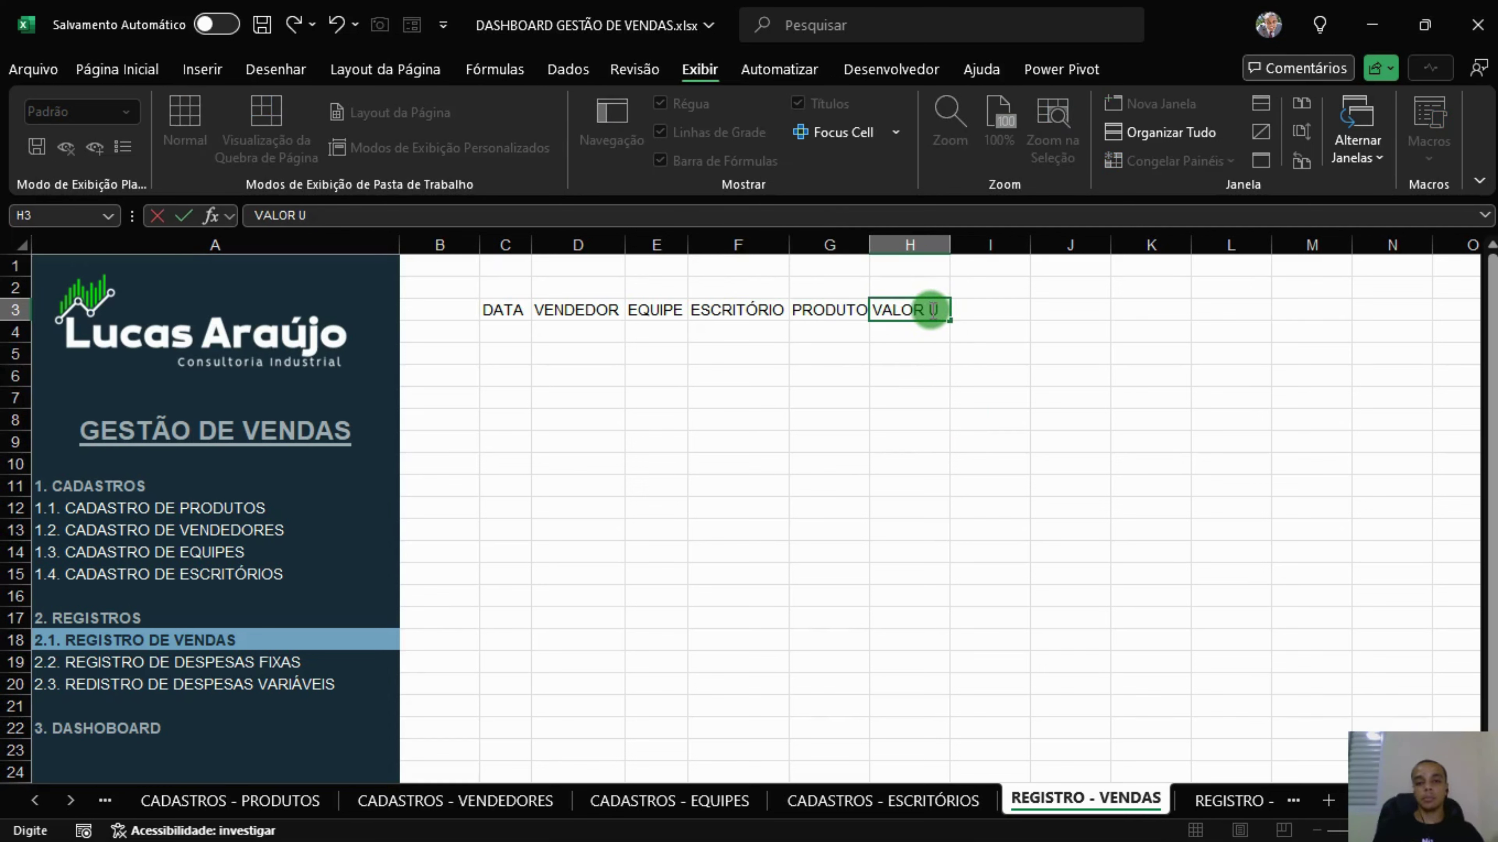
type("NITÁRIO")
key("Tab")
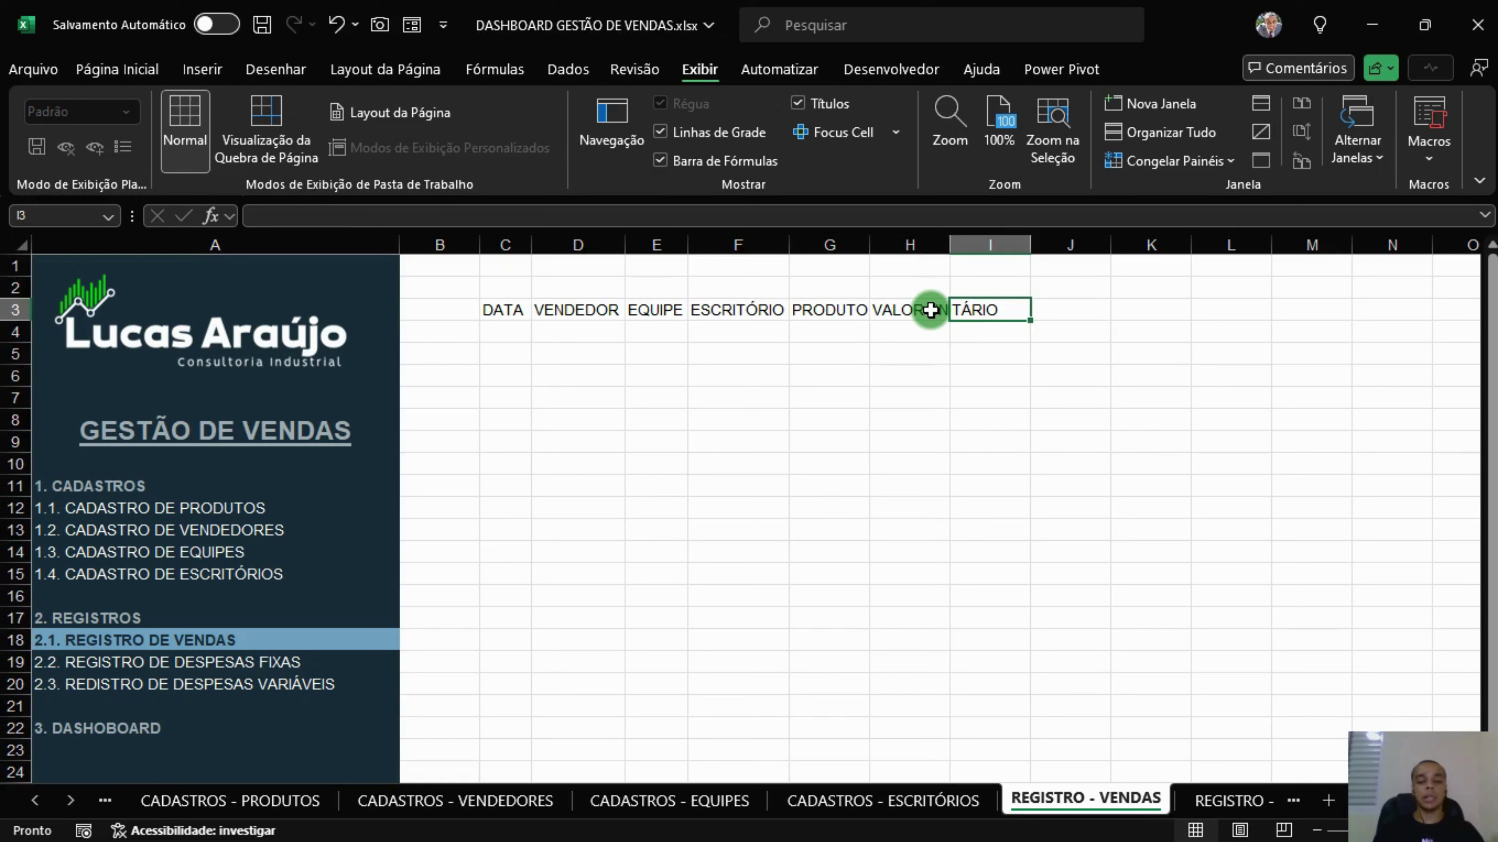
Enter the headers QNT in I3 and VALOR TOTAL in J3.
type("QUANTIDADE")
key("Tab")
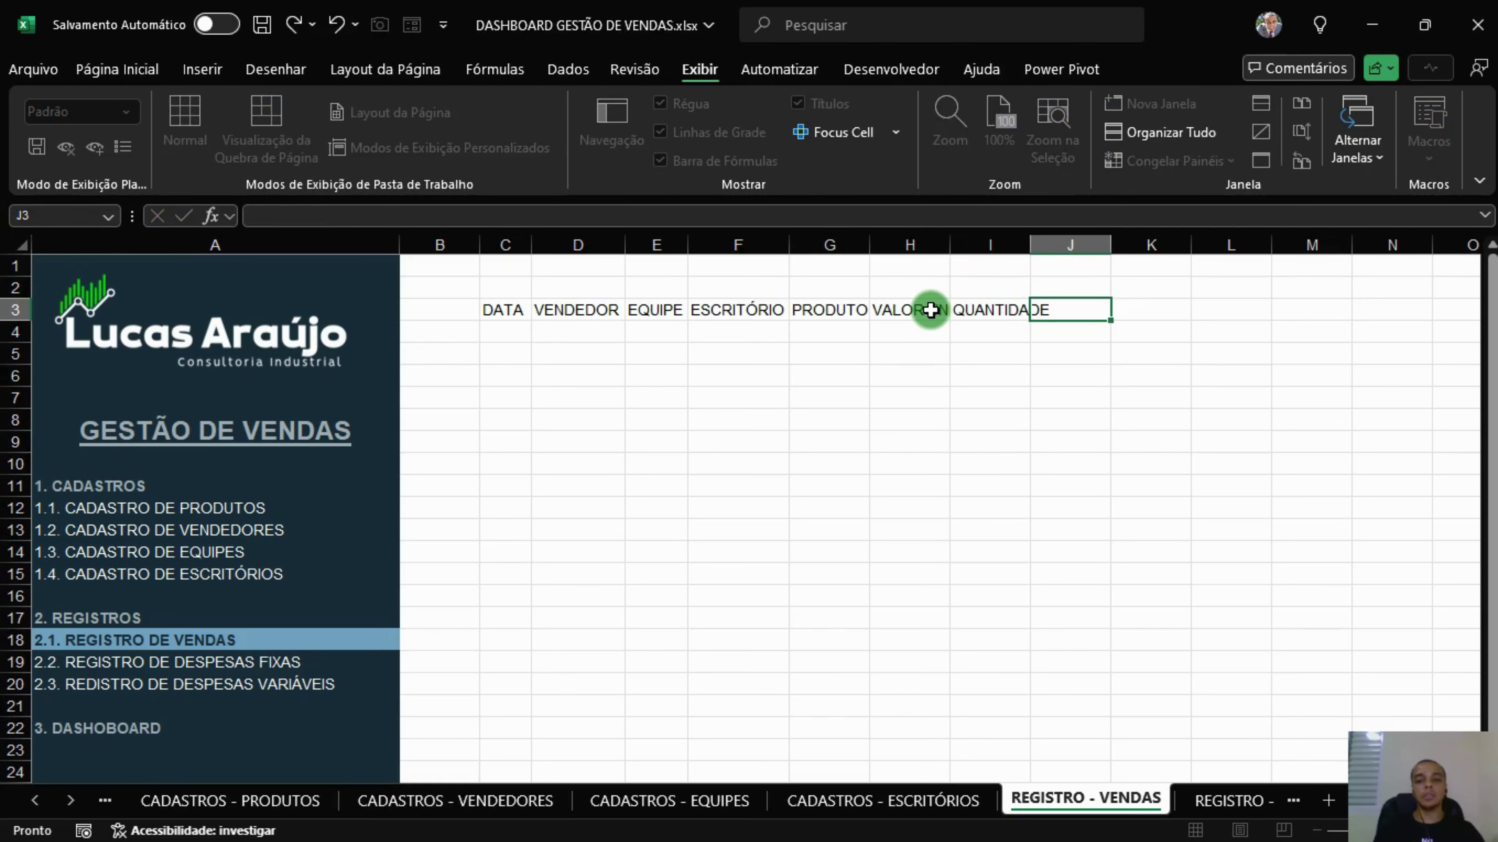
type("QNT")
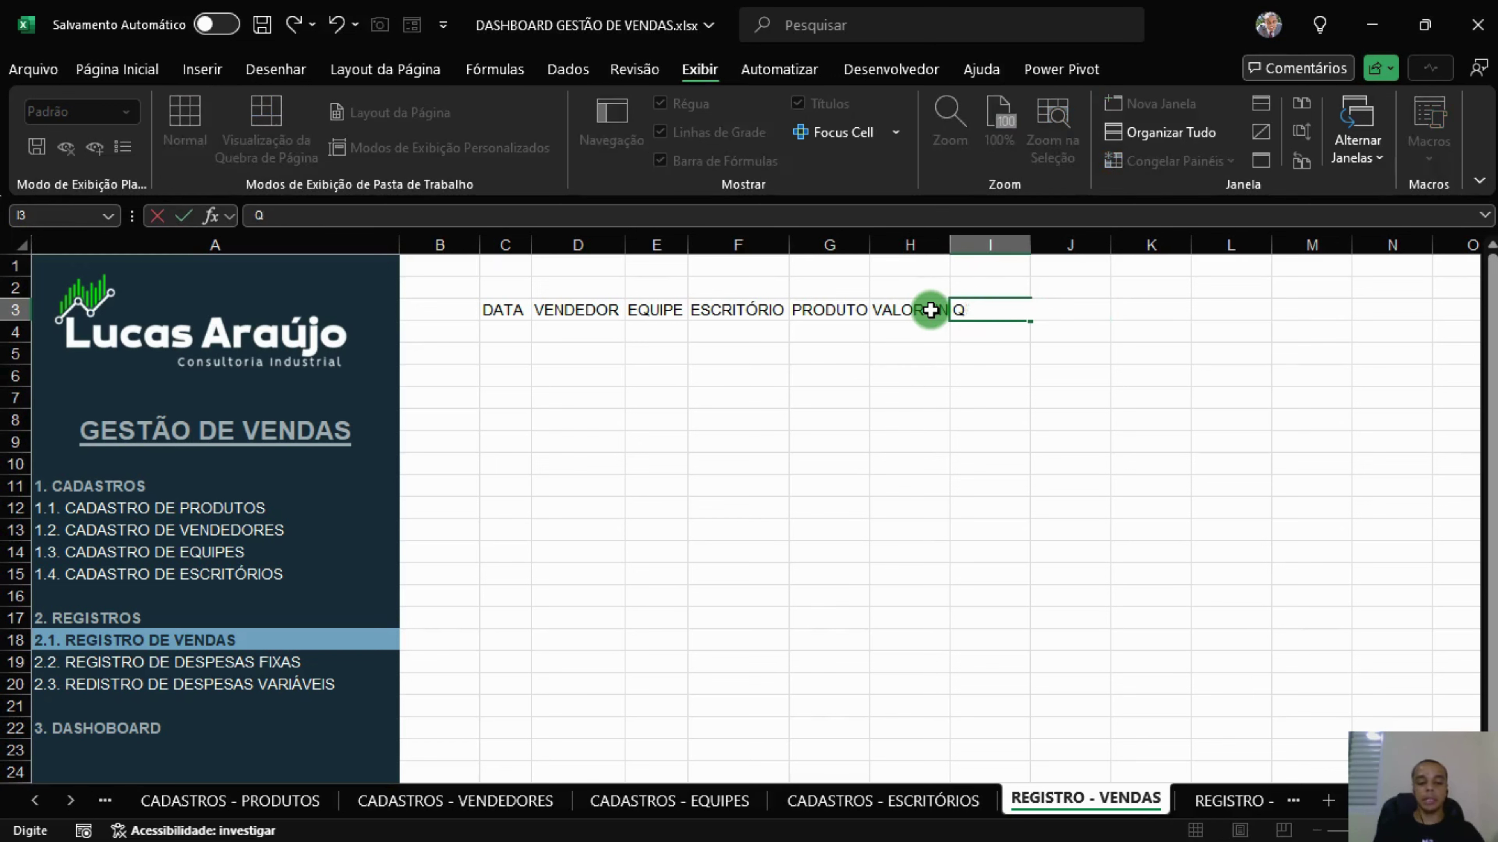
key("Tab")
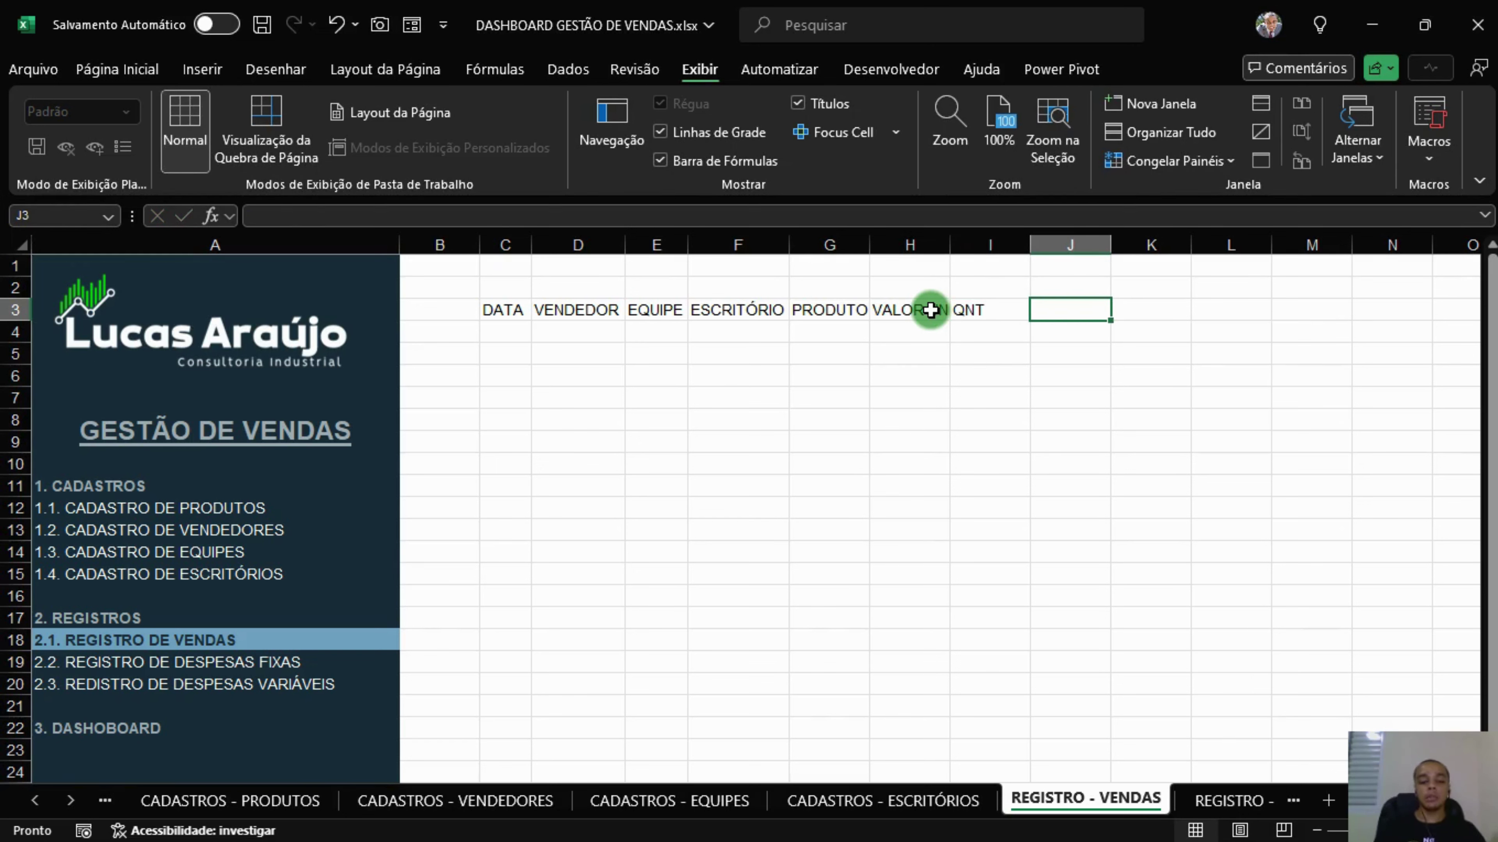
type("VALOR TOTAL")
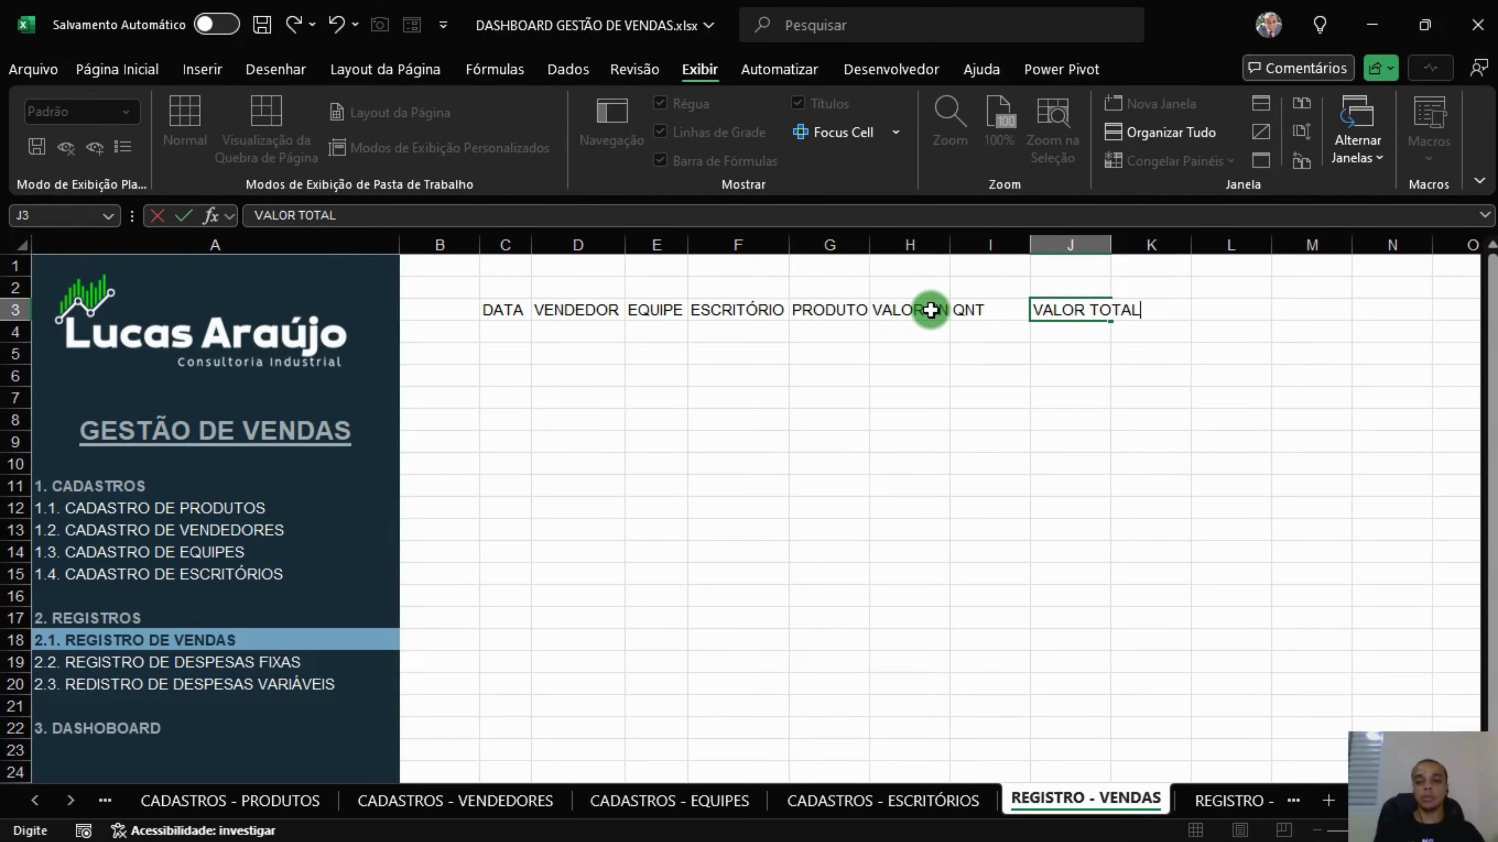
key("Return")
left_click(792, 420)
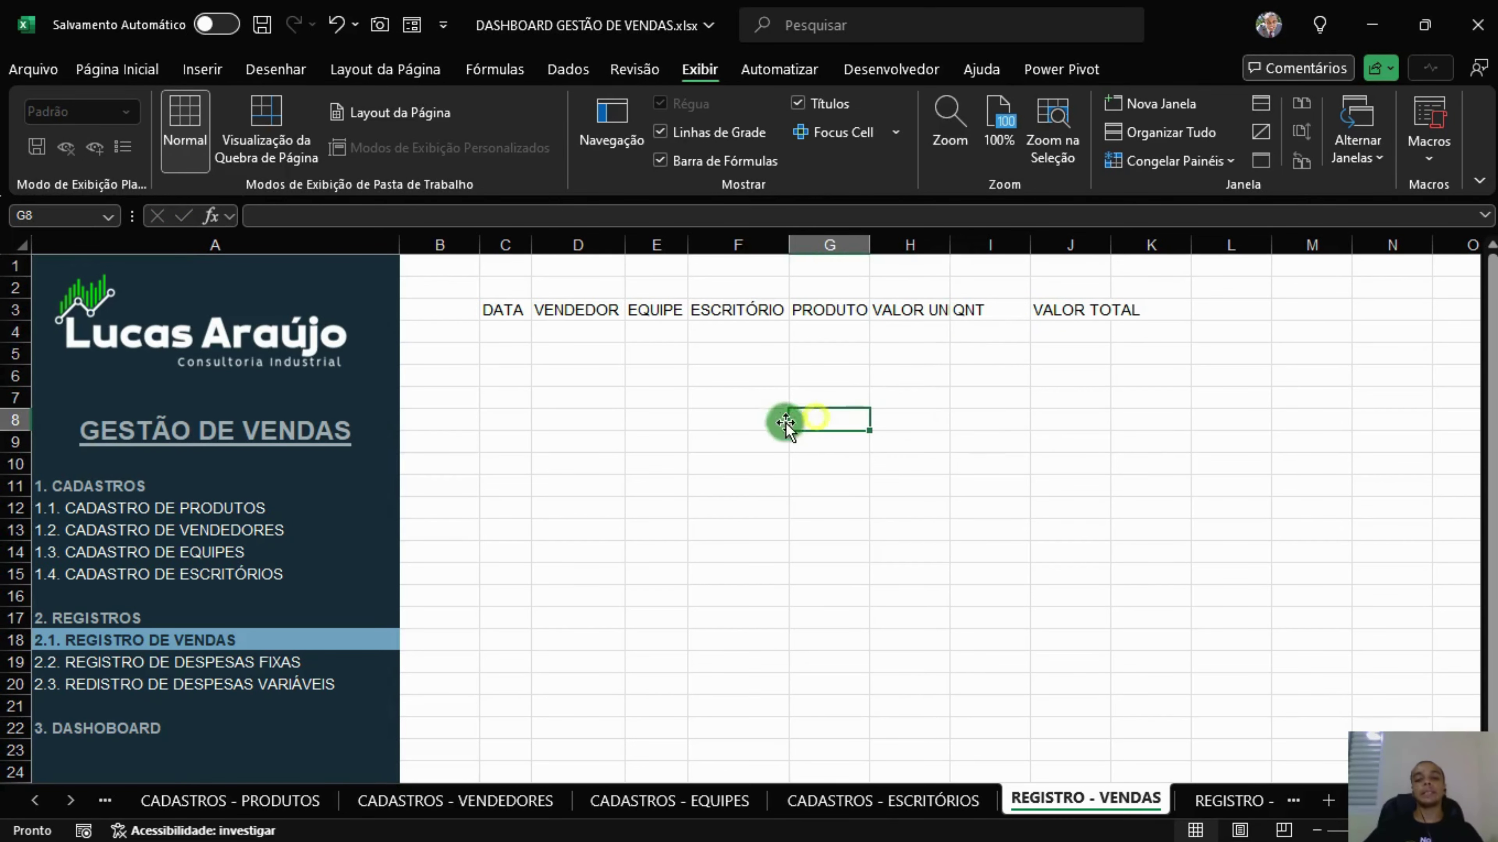
Autofit the widths of columns C to J so that all the sales headers fit.
left_click_drag(519, 307, 514, 245)
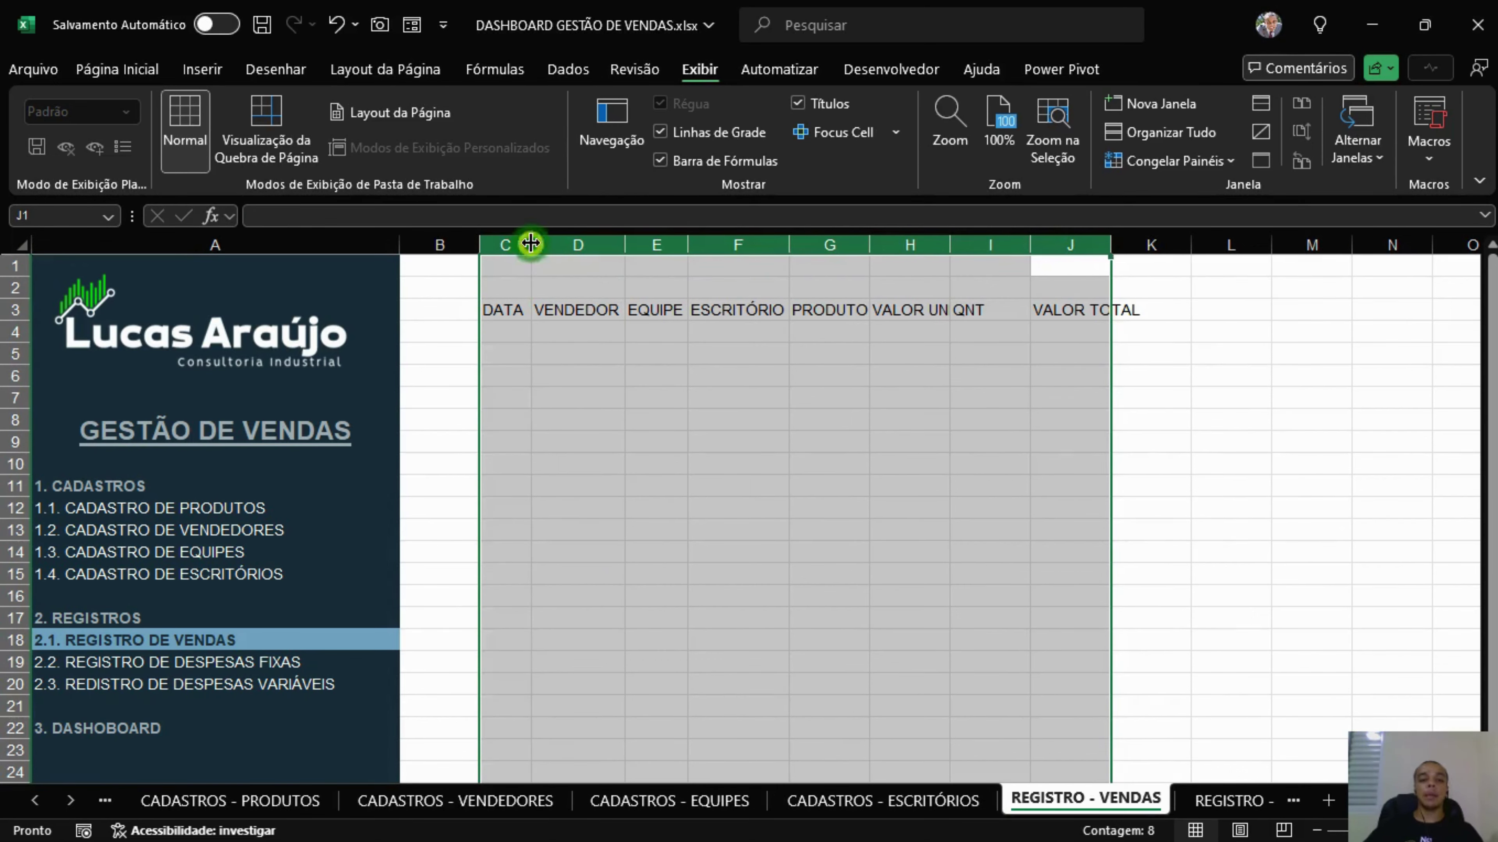
double_click(531, 244)
left_click(890, 436)
Convert C3:J4 into a table with headers and apply the custom table style with the dark header row.
left_click_drag(528, 318, 1129, 330)
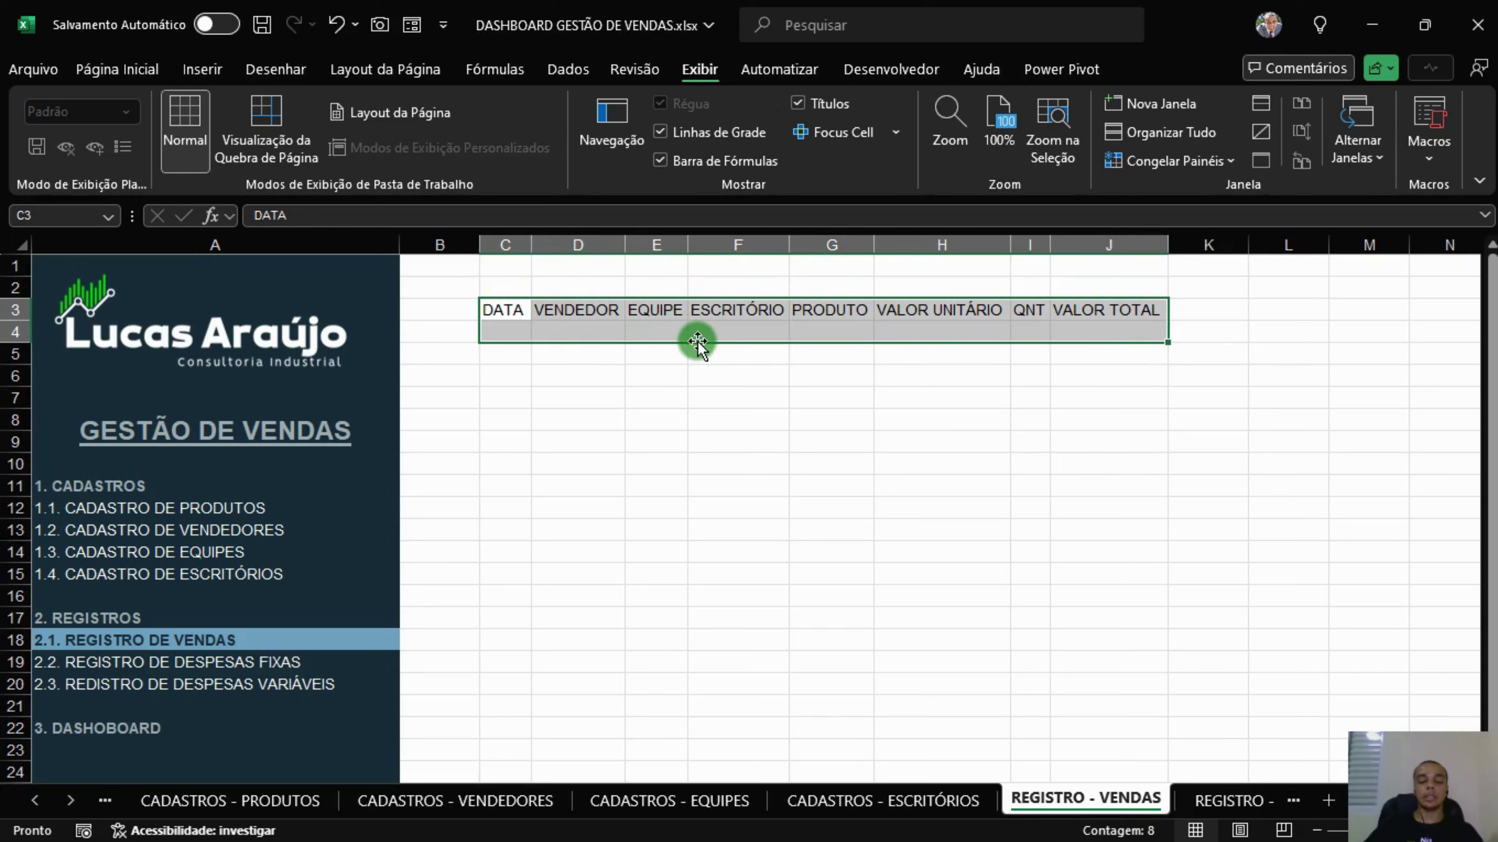
key("ctrl+t")
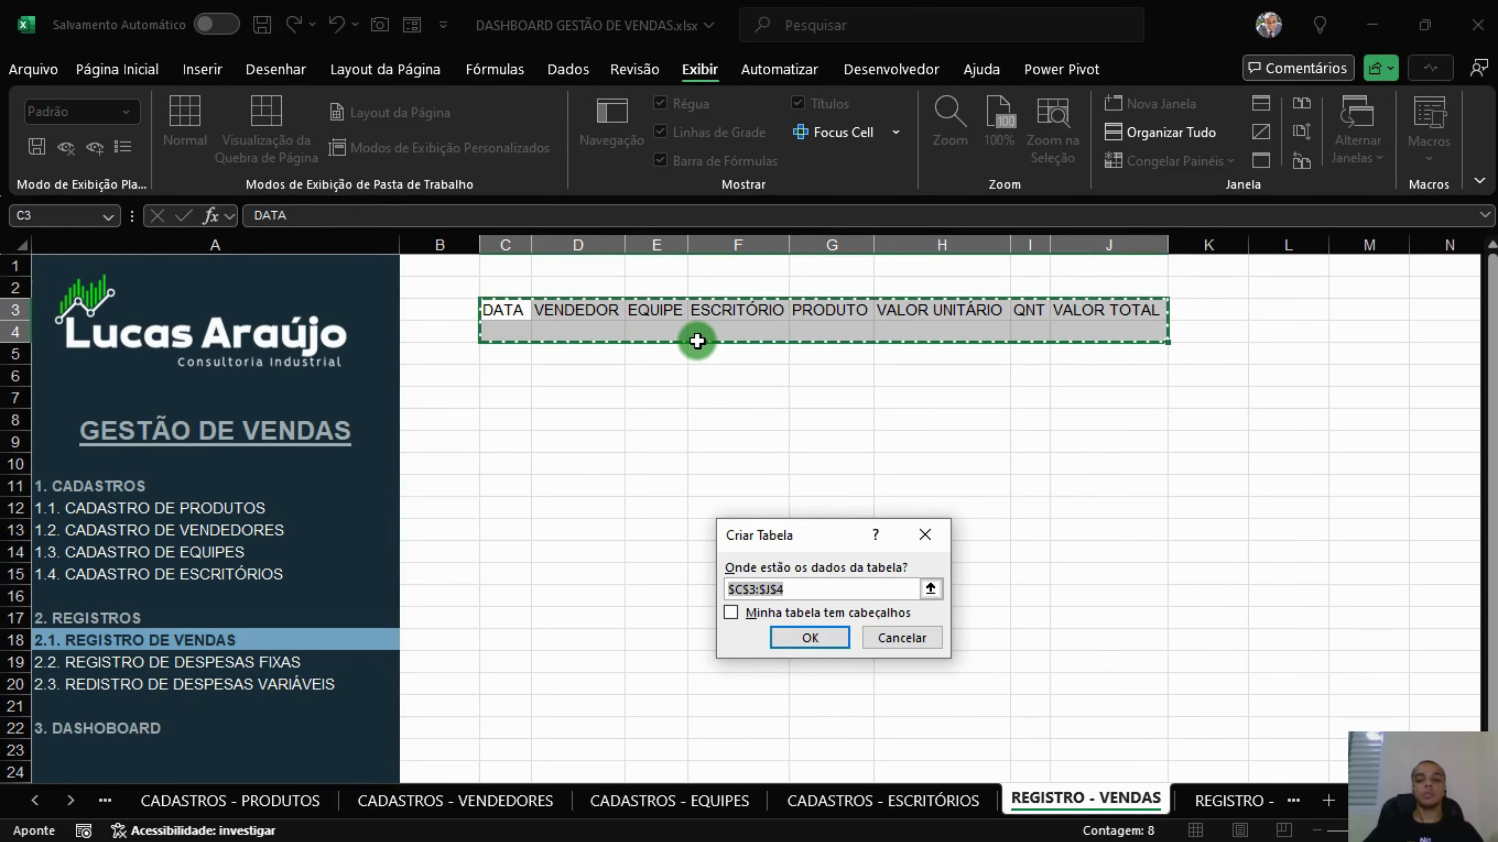
left_click(758, 613)
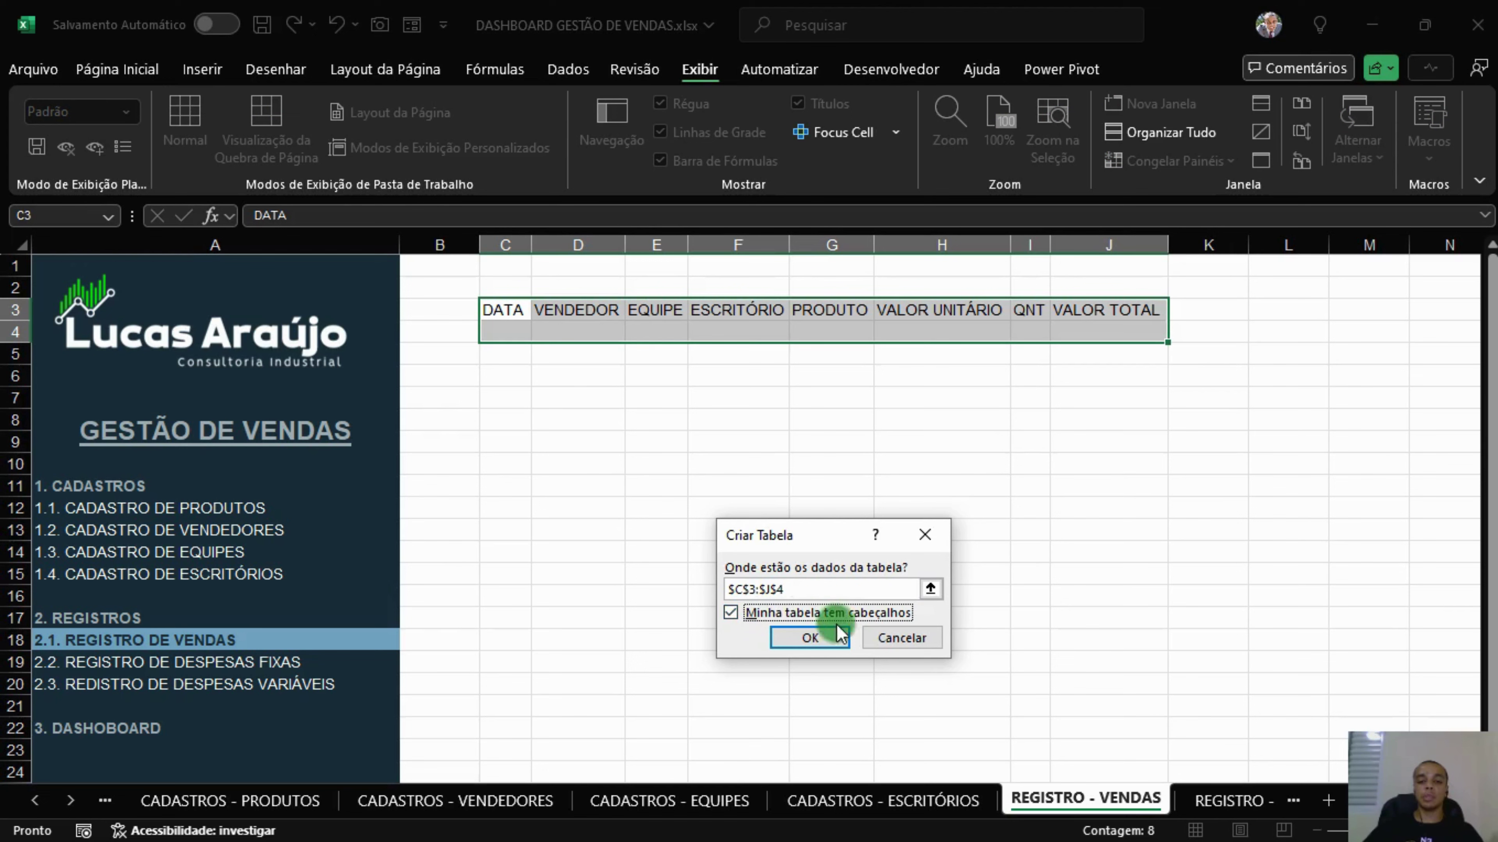
left_click(820, 643)
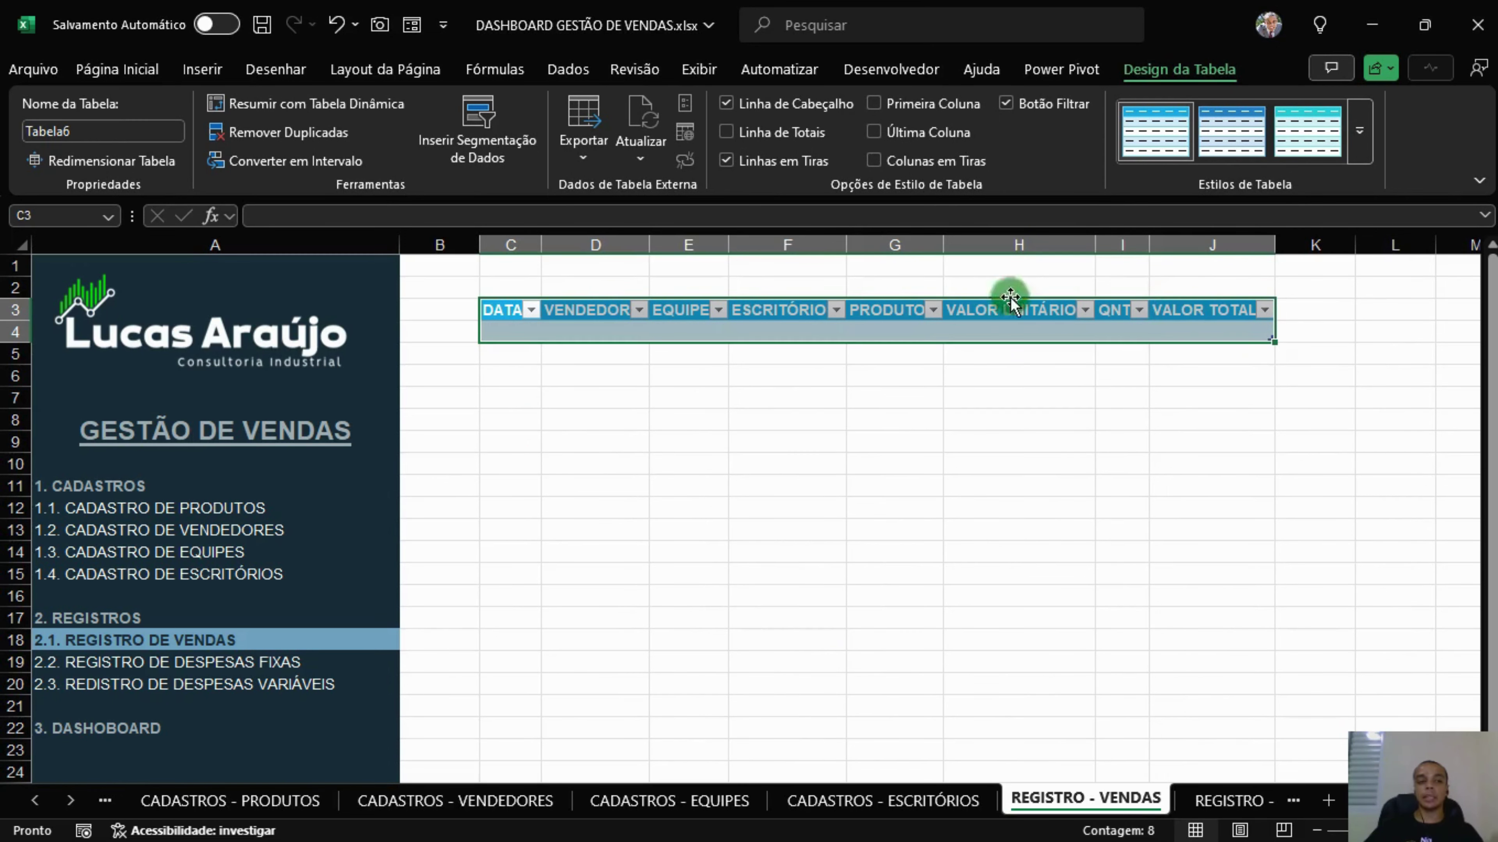
left_click(1359, 131)
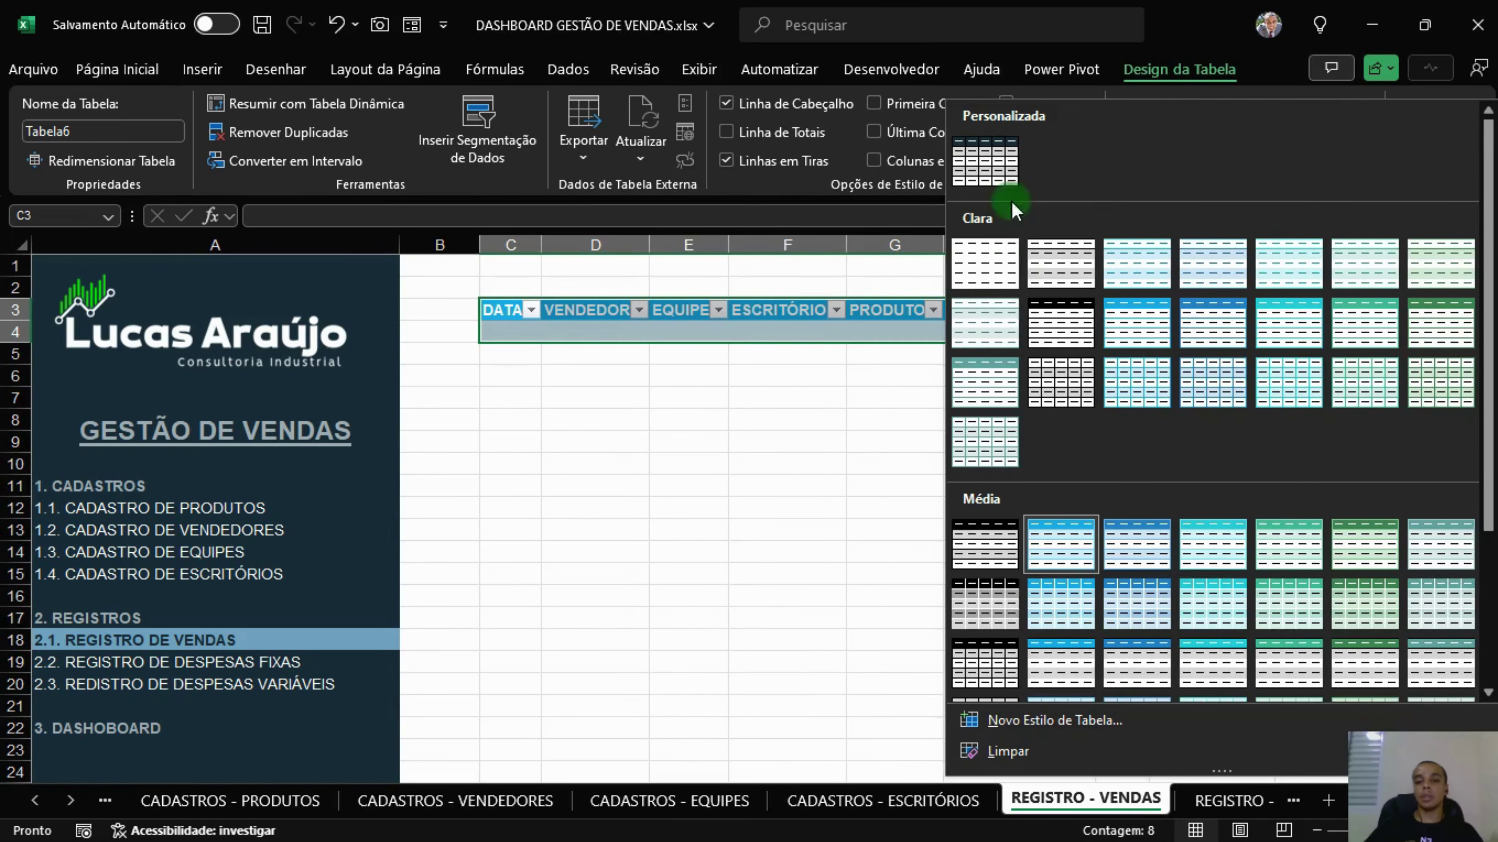
left_click(1002, 172)
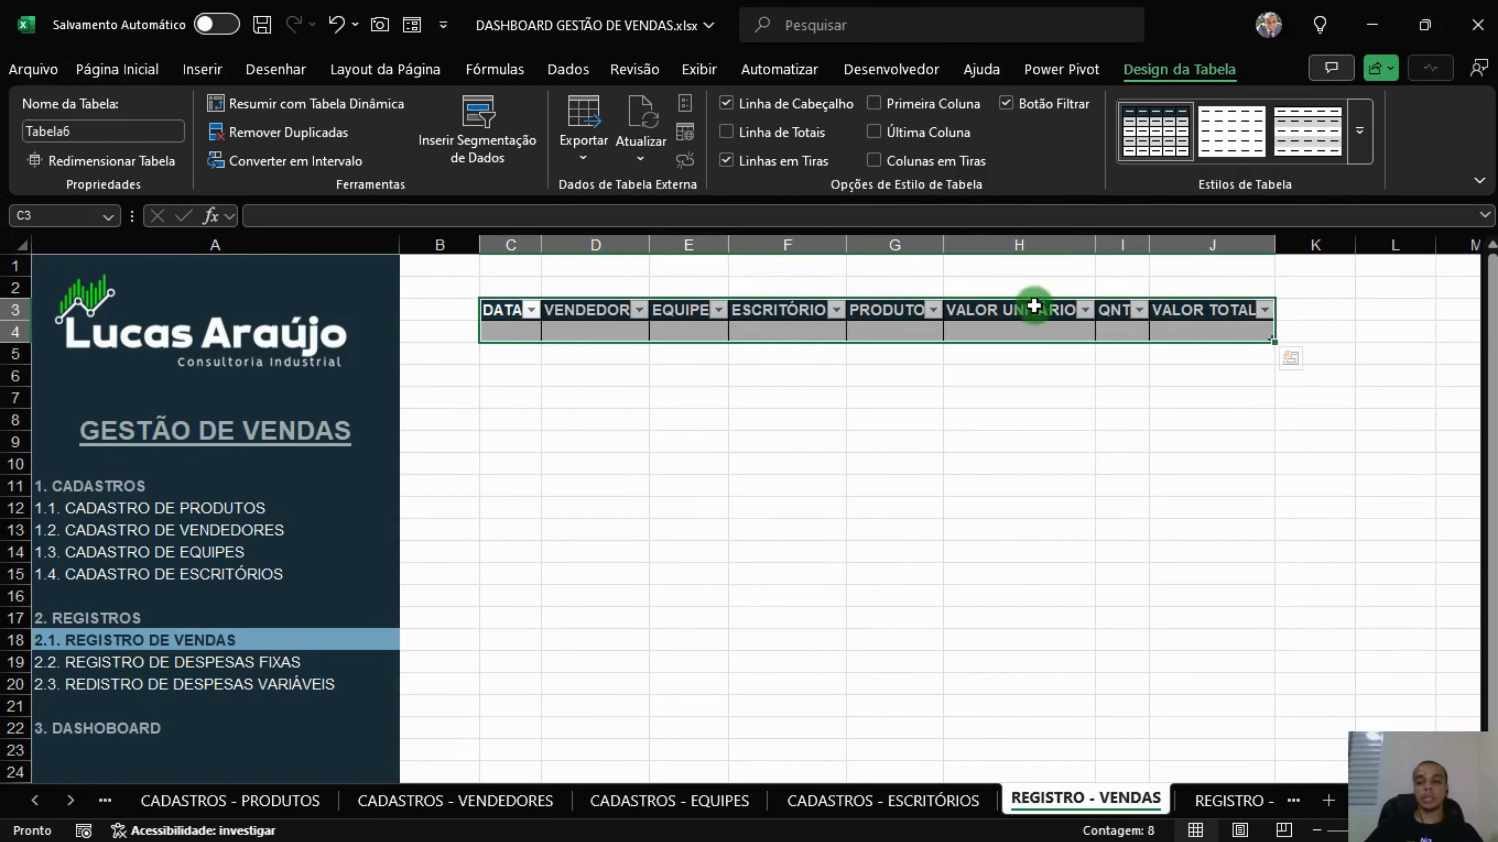
Rename the sales table as TAB_VENDAS.
left_click(114, 137)
type("TAB")
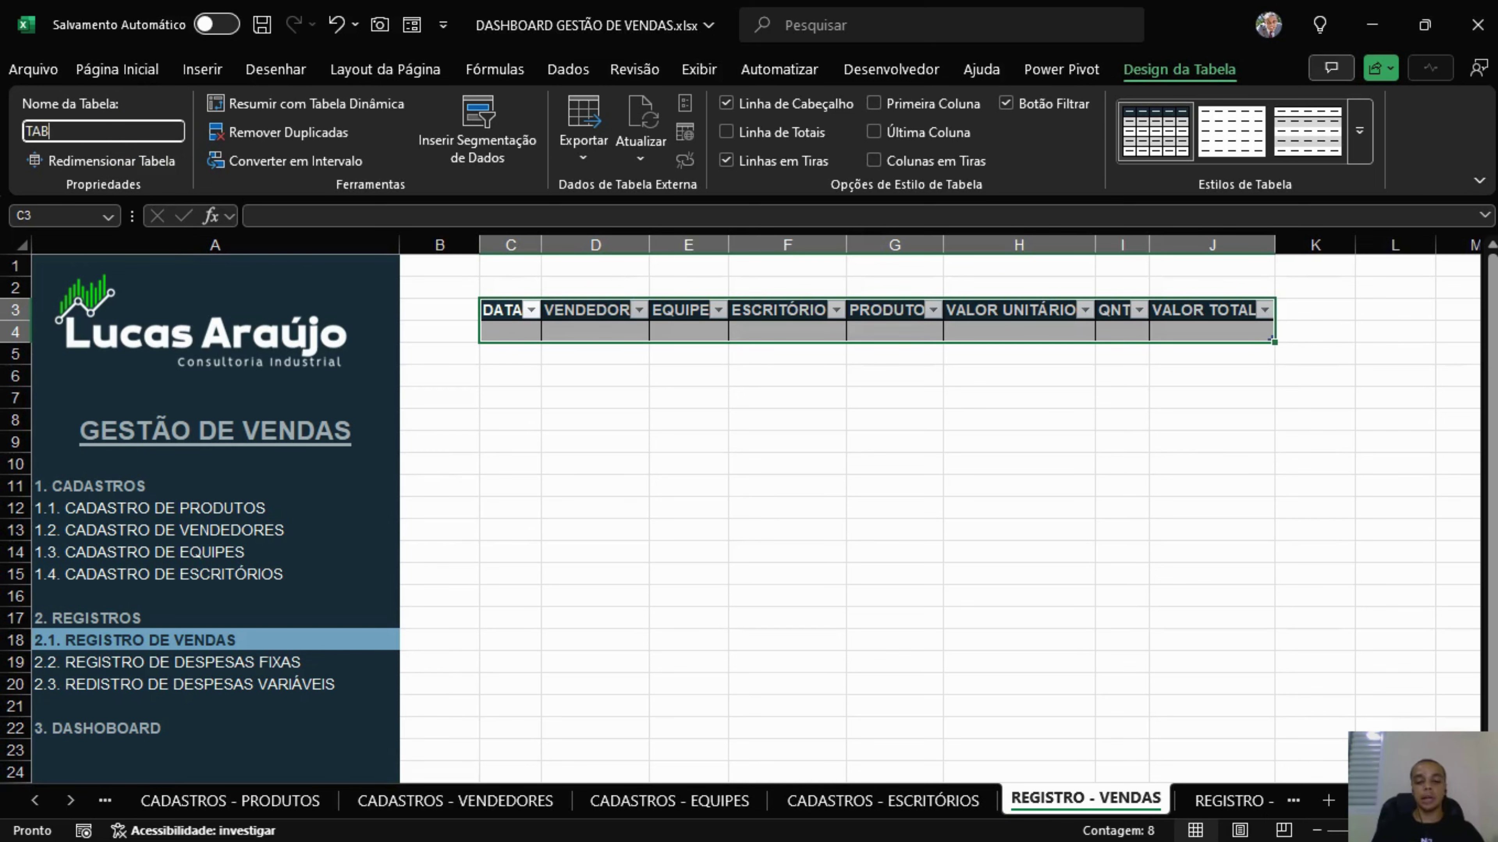
type("_VENDAS")
key("Return")
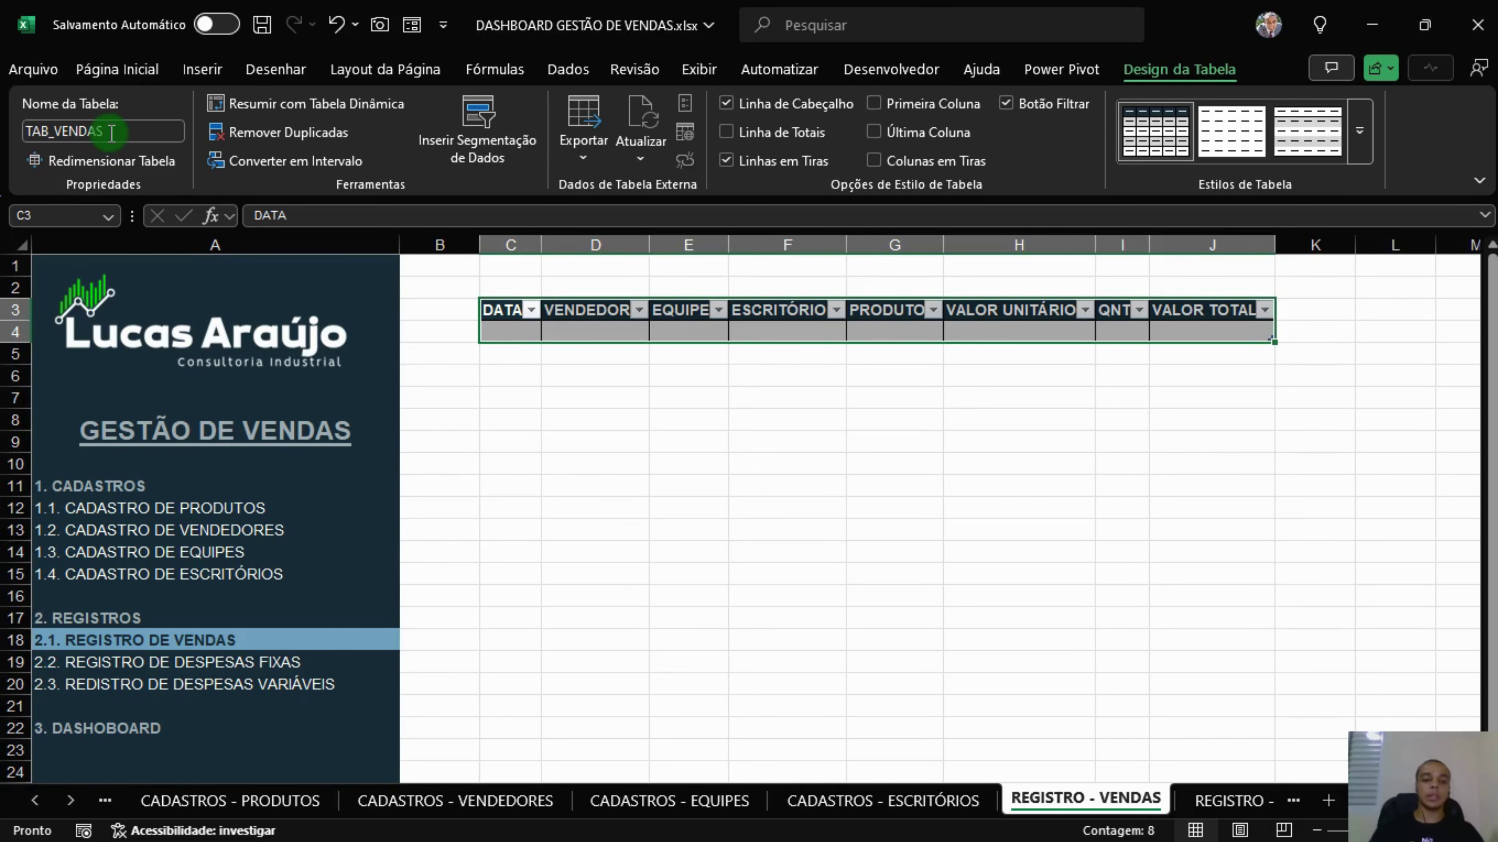
Review the office, team, seller and product registration sheets, then return to the sales register sheet.
left_click(231, 571)
left_click(565, 354)
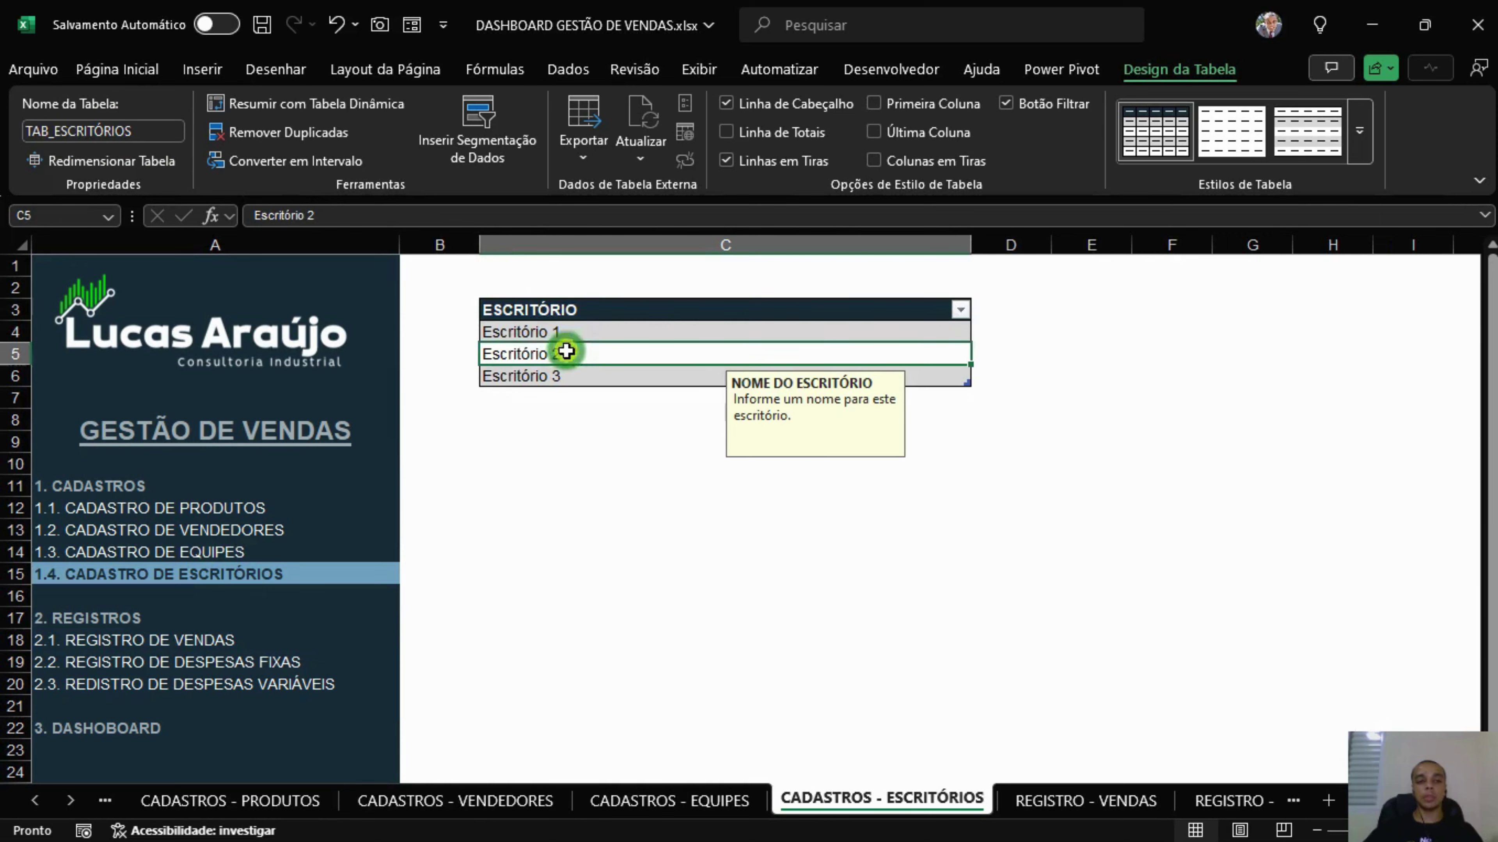
left_click(234, 550)
left_click(263, 531)
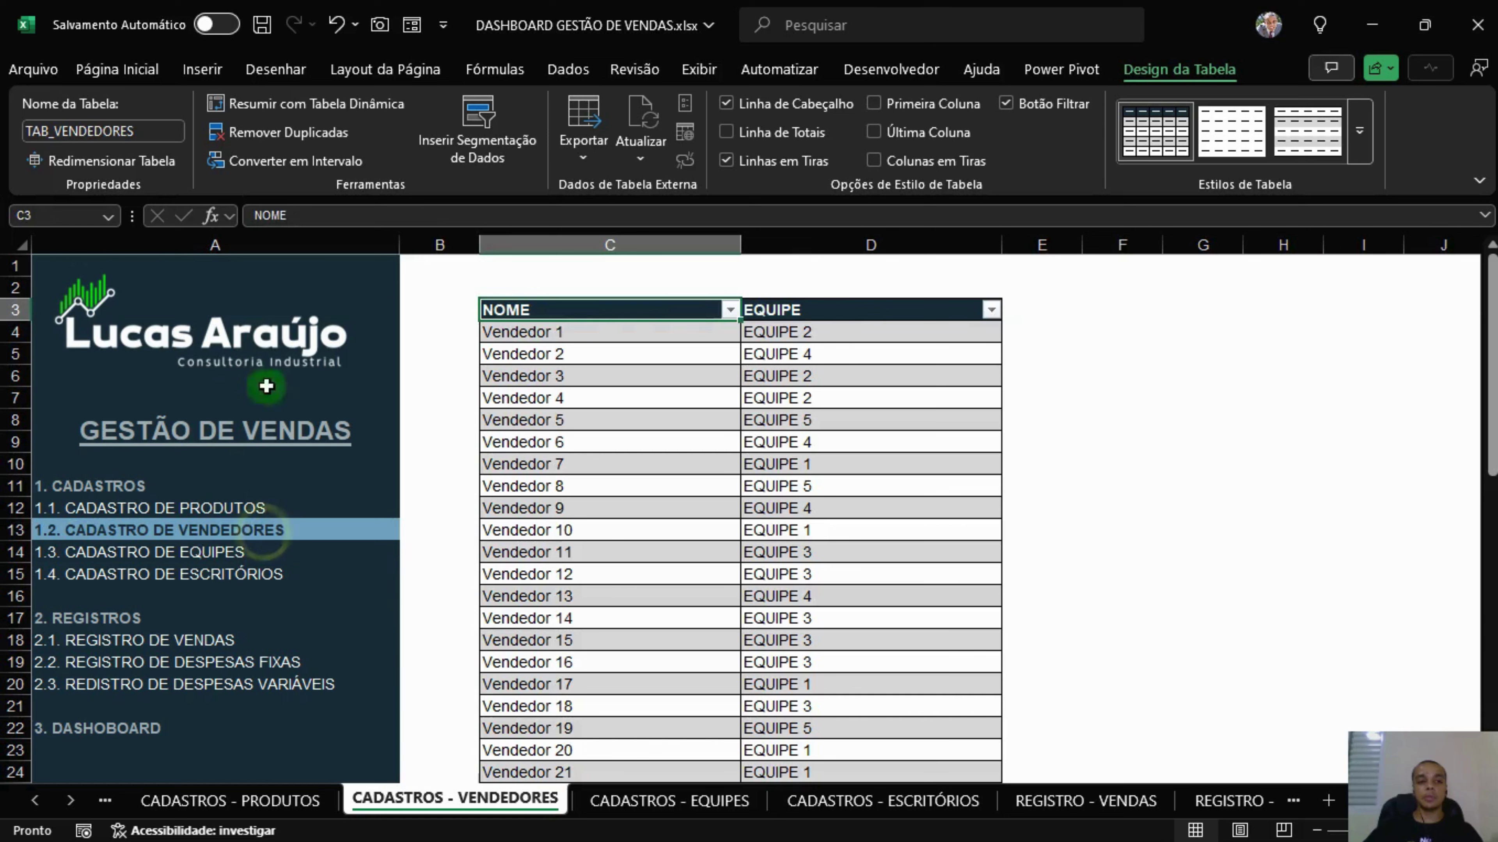
left_click(269, 508)
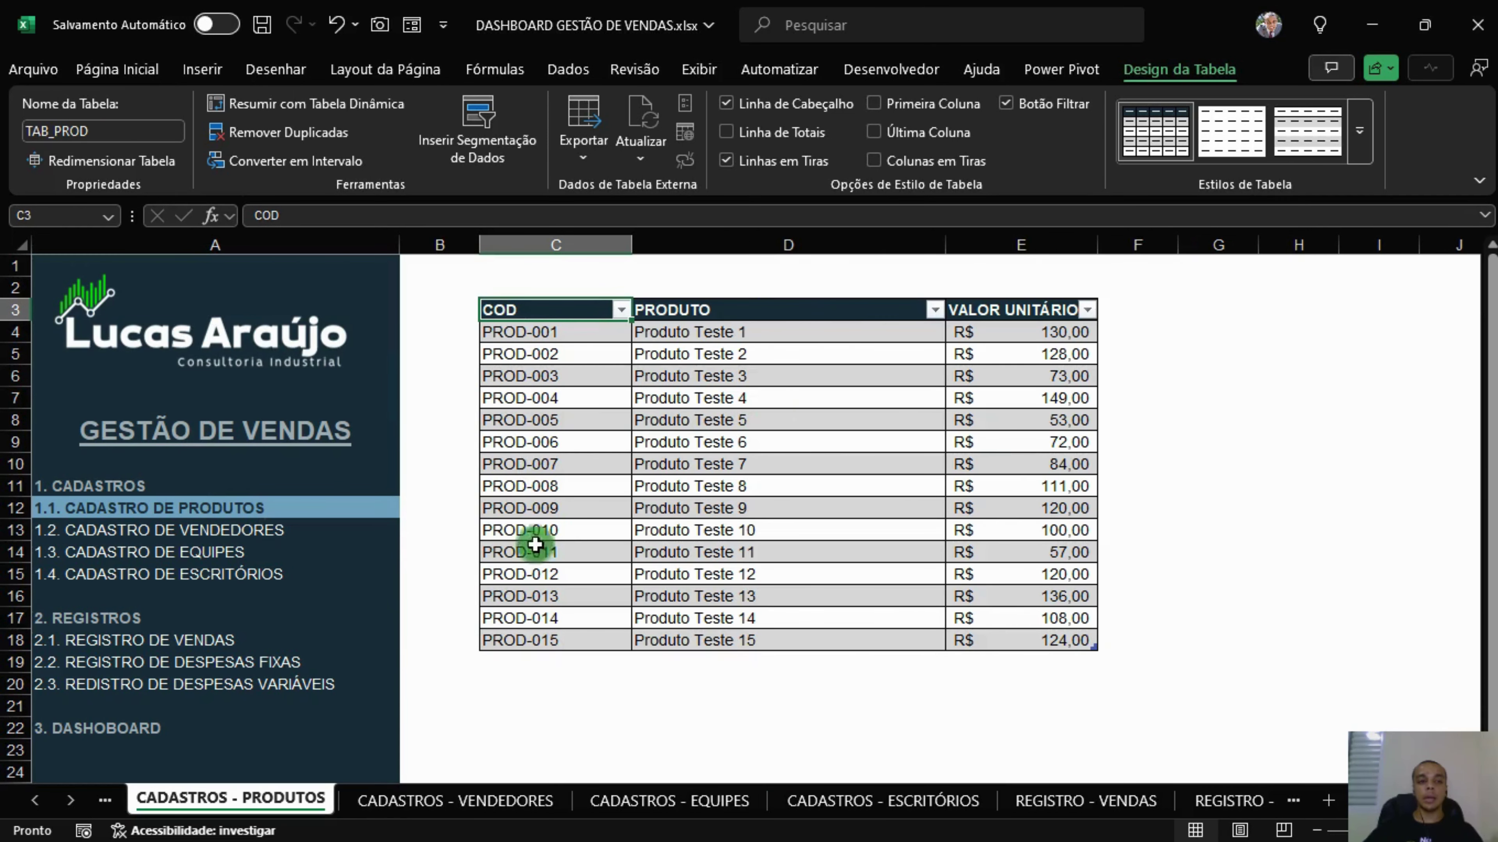
left_click(201, 639)
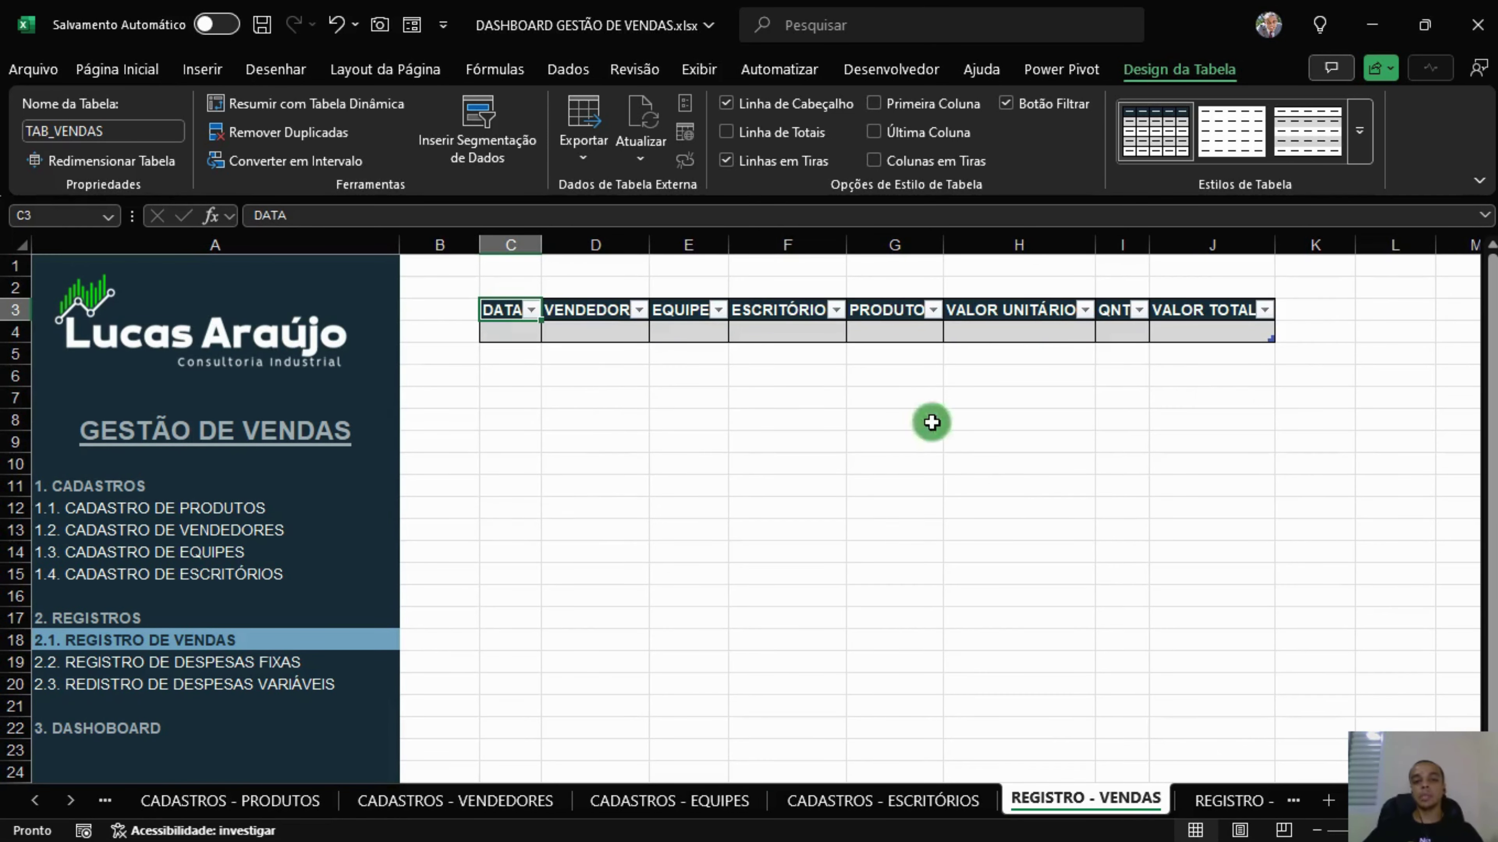
Autofit columns C to J so that the table headers fit alongside their filter arrows.
left_click(1215, 242)
left_click_drag(1159, 245, 528, 254)
left_click(1144, 468)
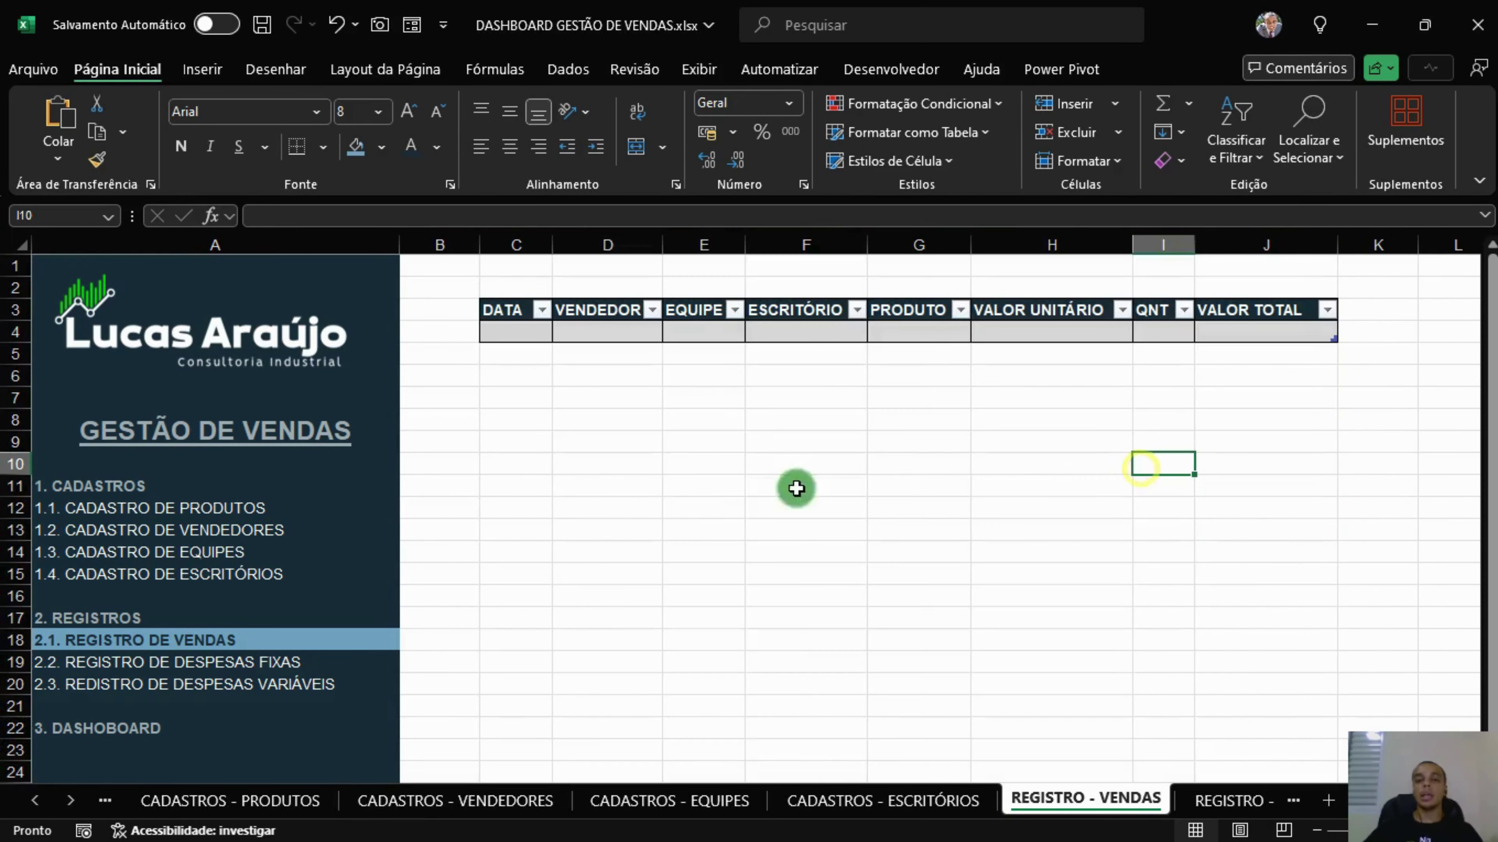
left_click(523, 334)
left_click(607, 331)
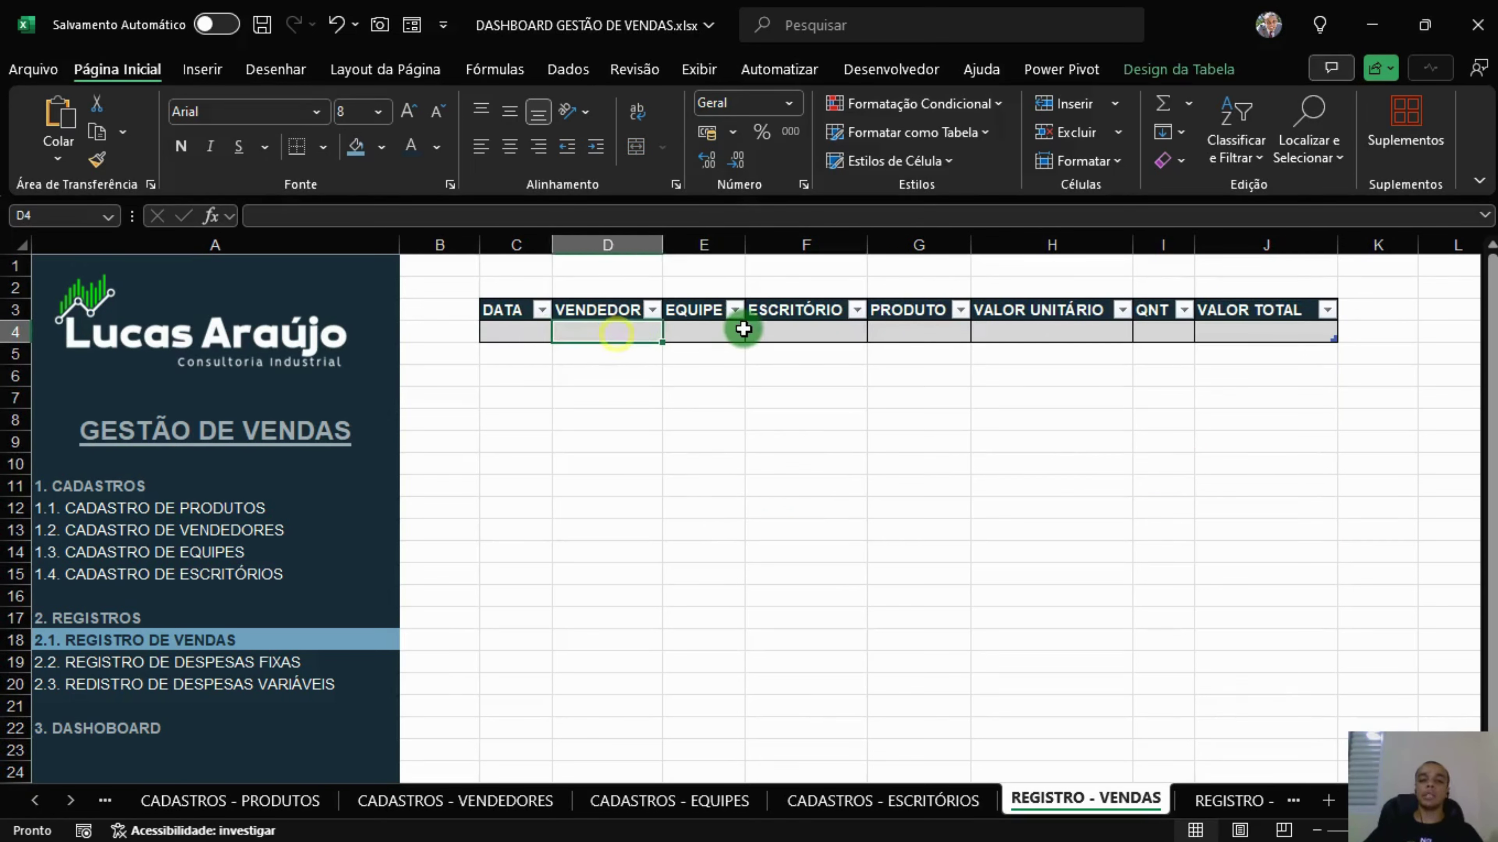
left_click(805, 331)
left_click(1050, 332)
left_click(1273, 330)
left_click(902, 489)
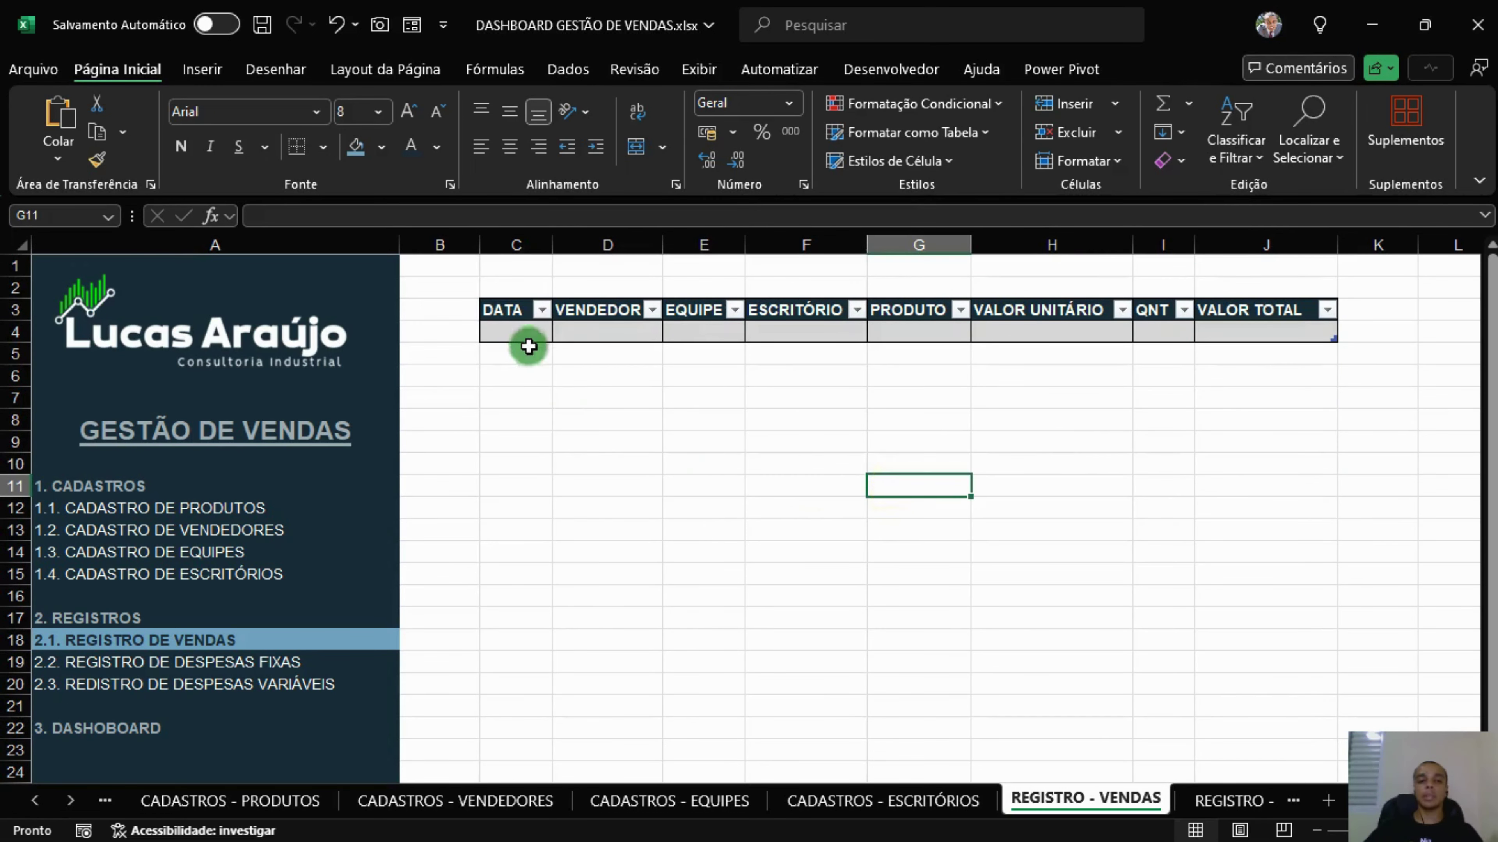
Set data validation on the DATA cell C4 to allow only dates greater than or equal to 01/01/2020.
left_click(525, 334)
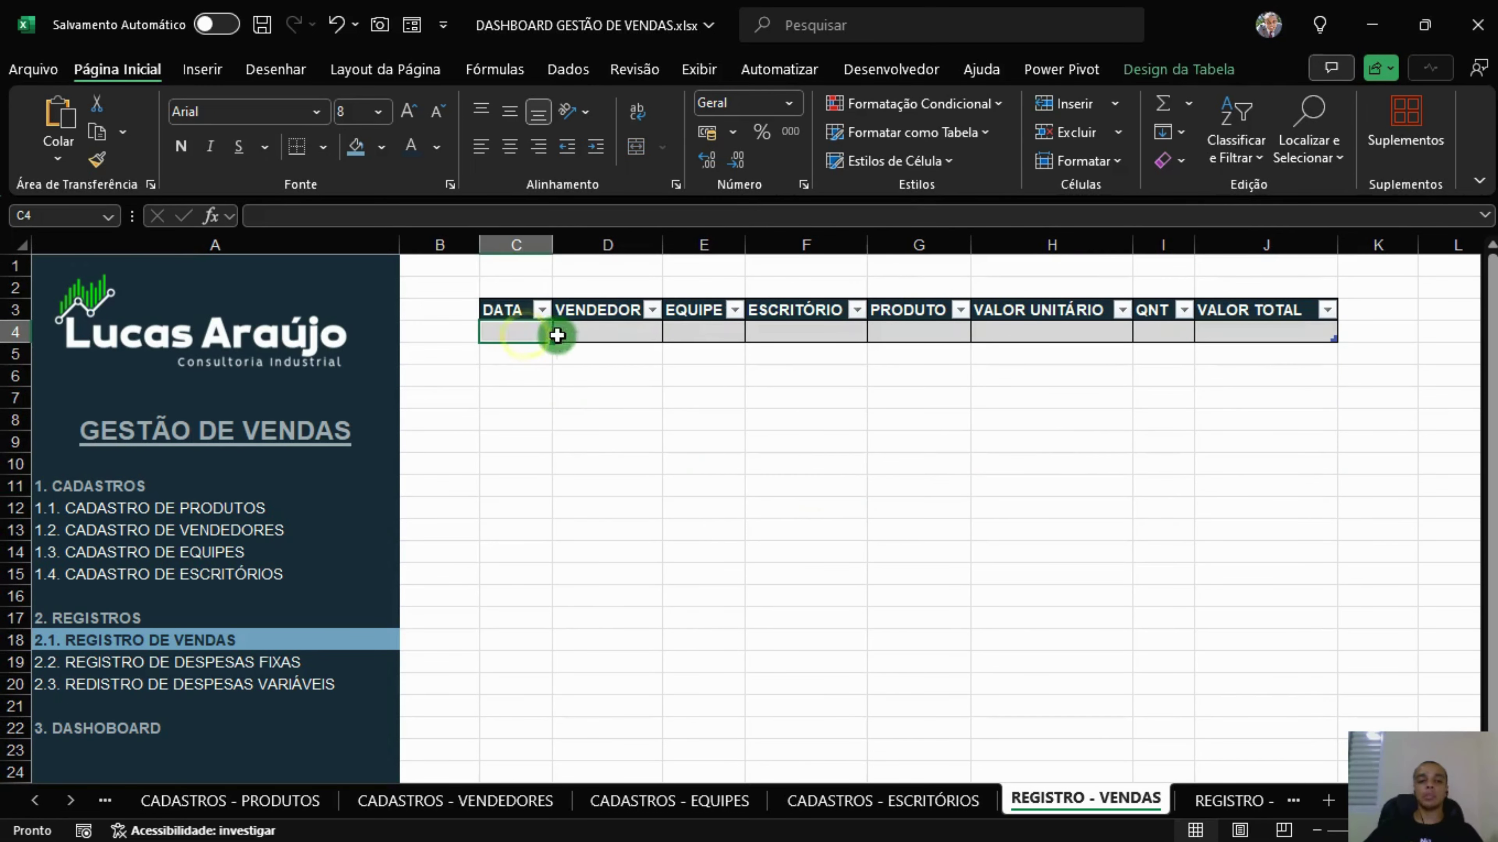
left_click(564, 69)
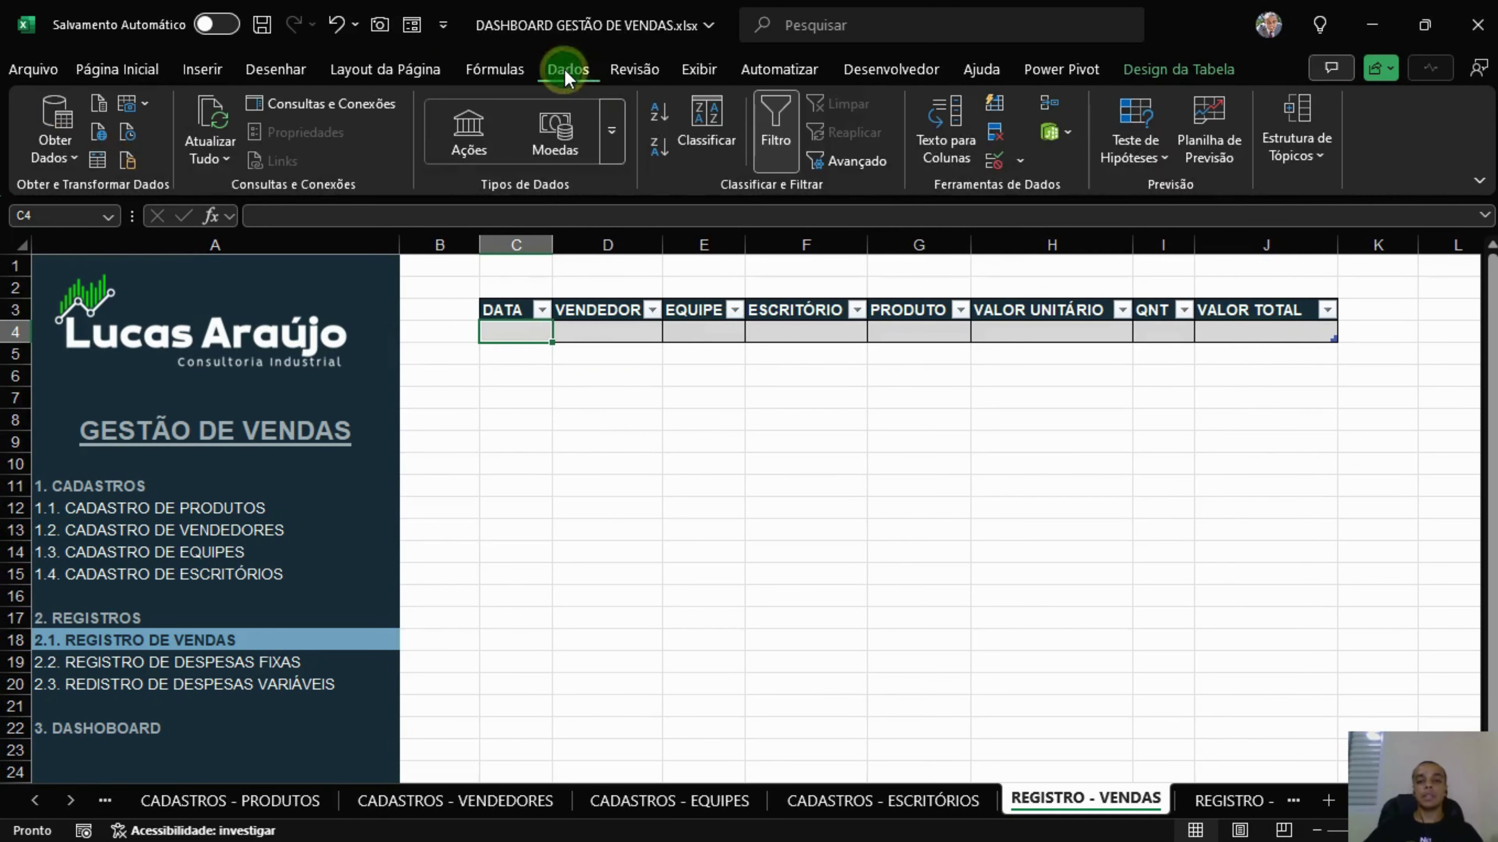
left_click(996, 160)
left_click(688, 430)
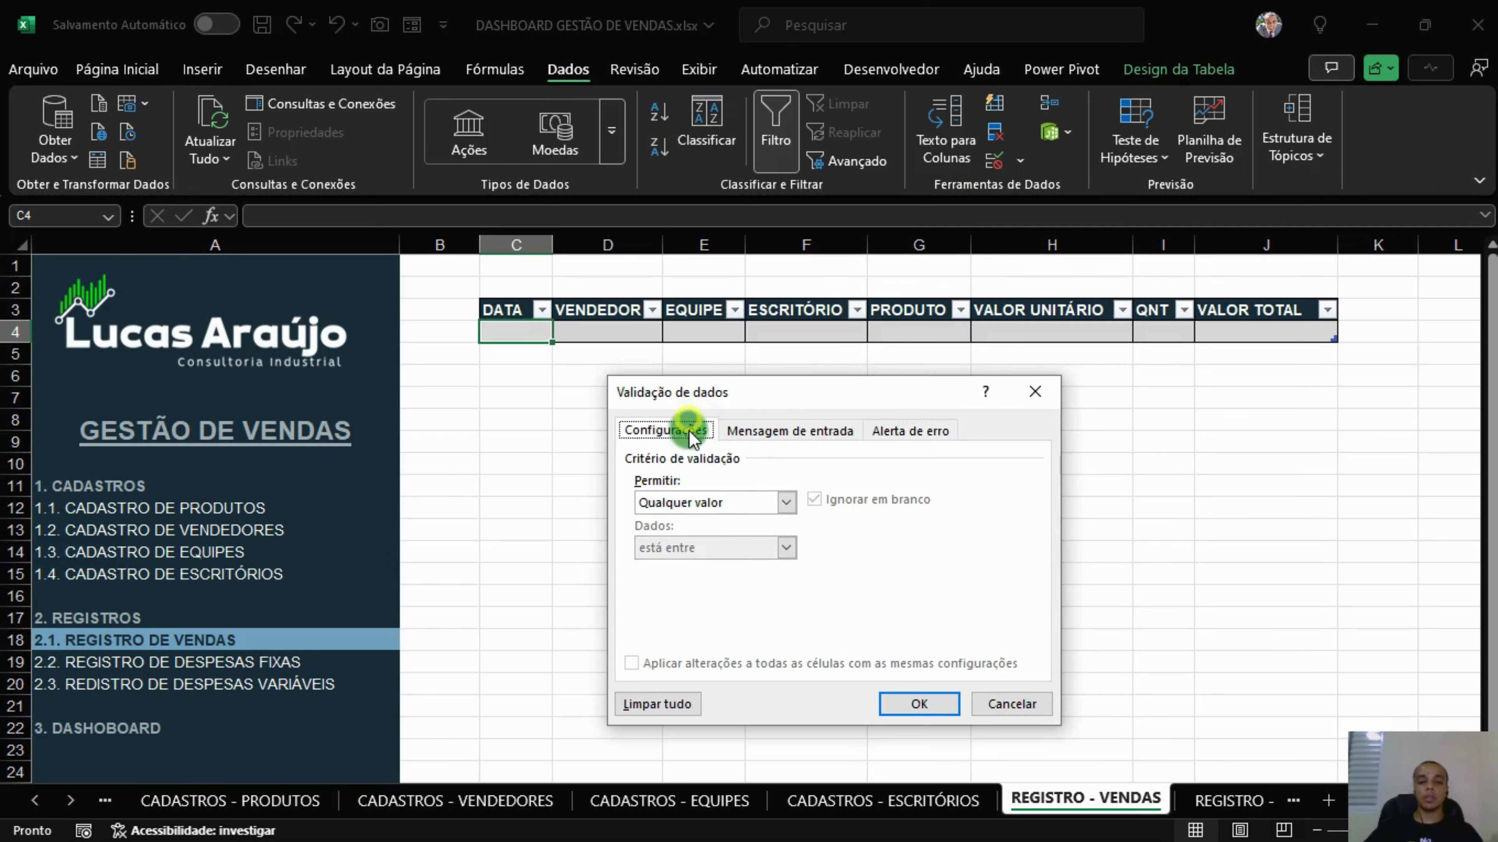
left_click(729, 502)
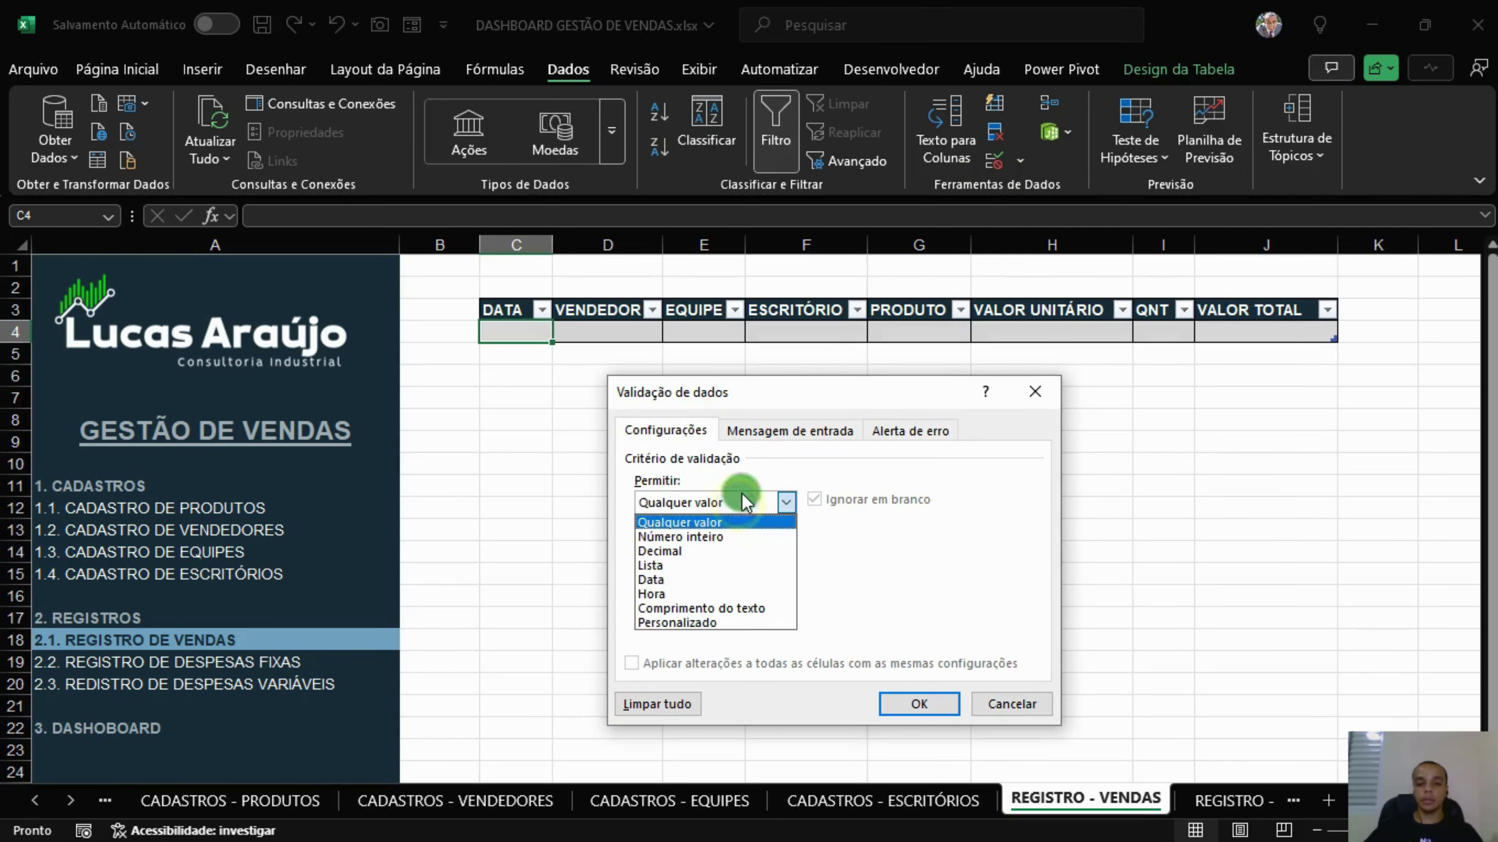
left_click(676, 581)
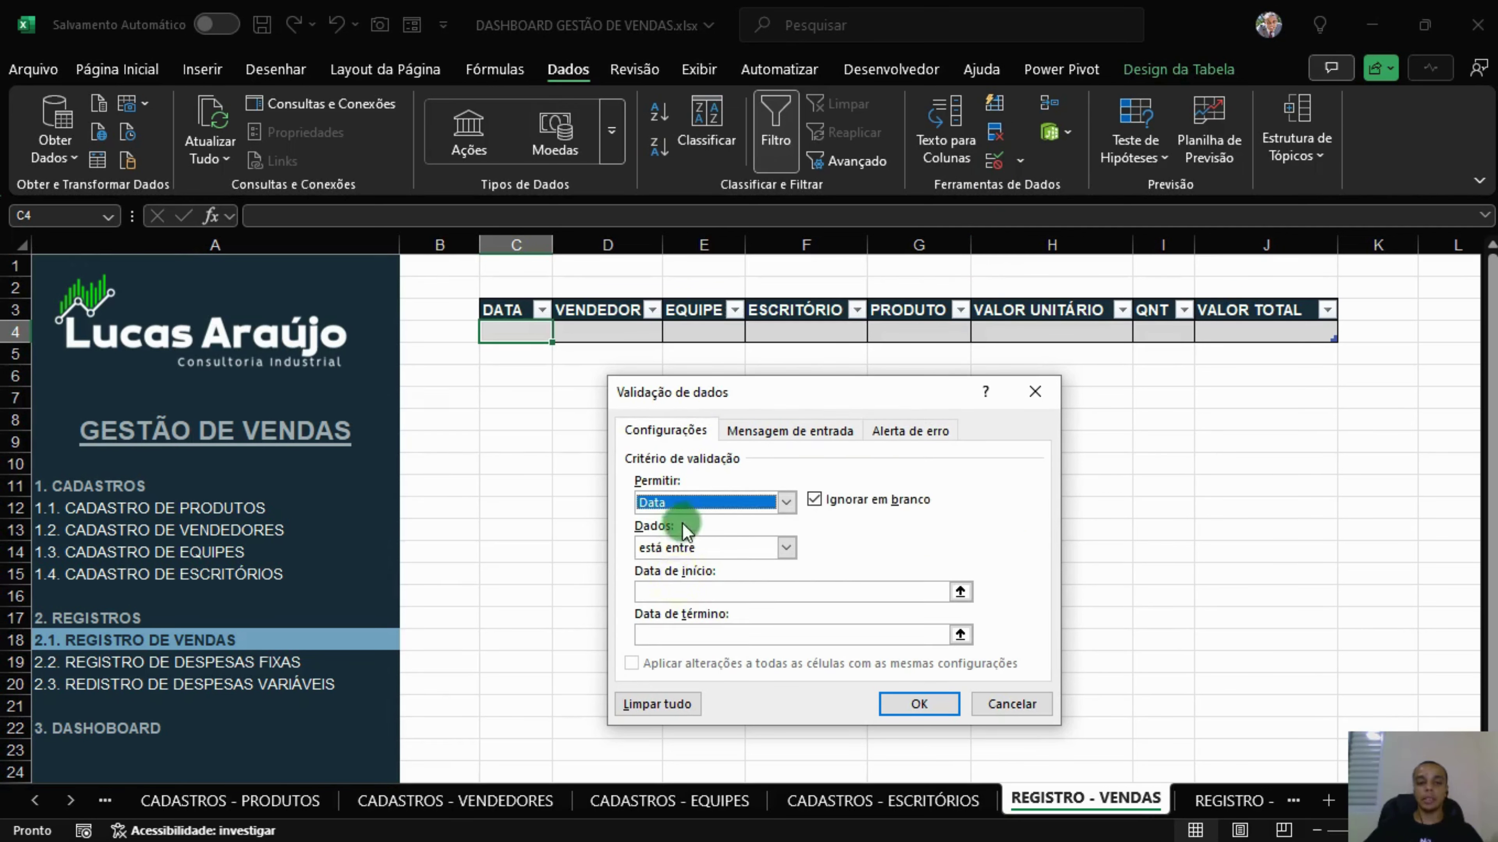
left_click(744, 549)
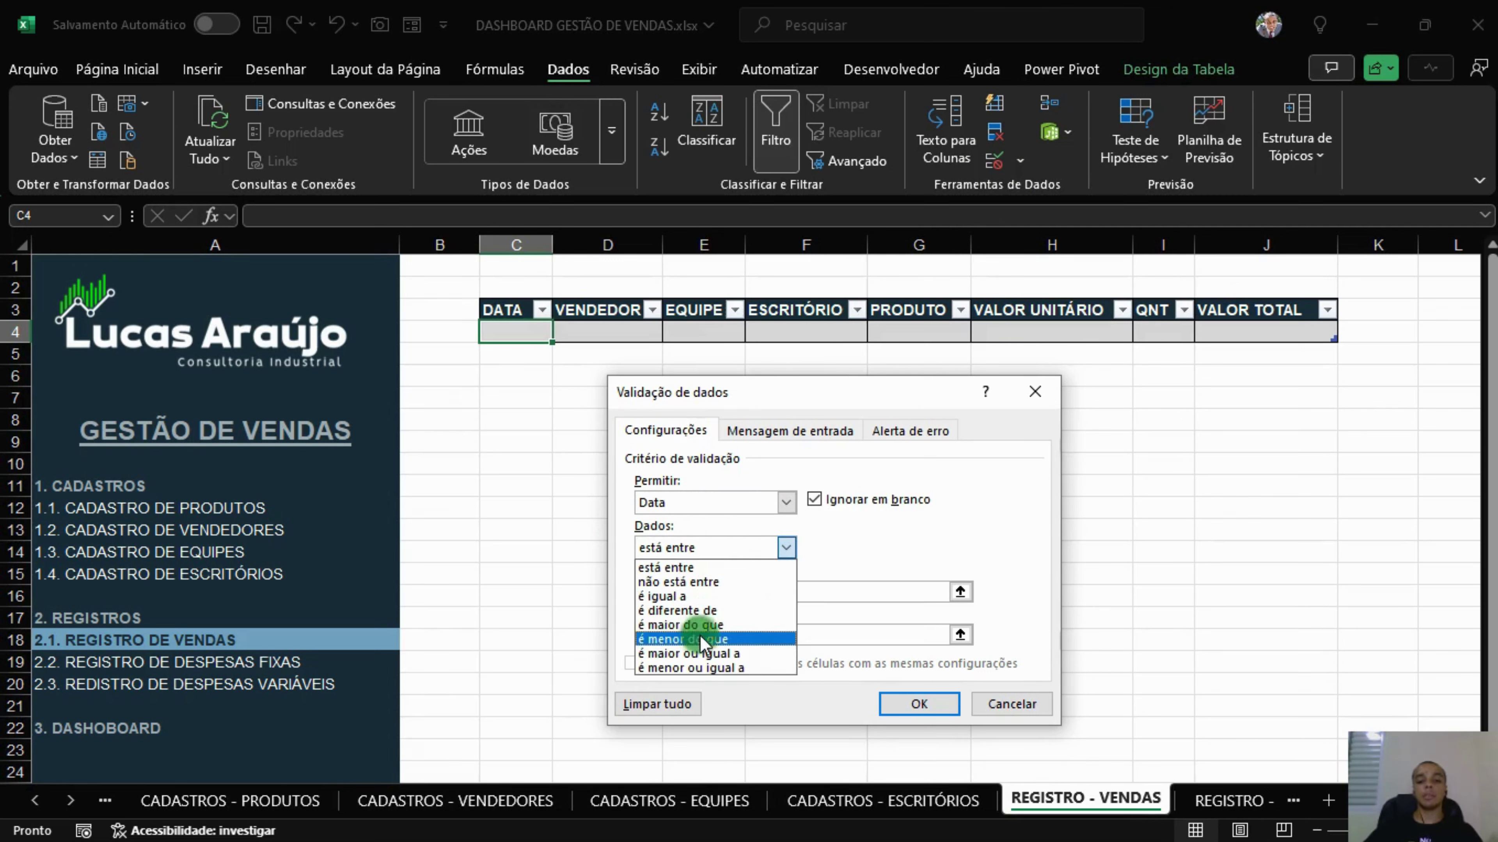
left_click(715, 649)
left_click(738, 588)
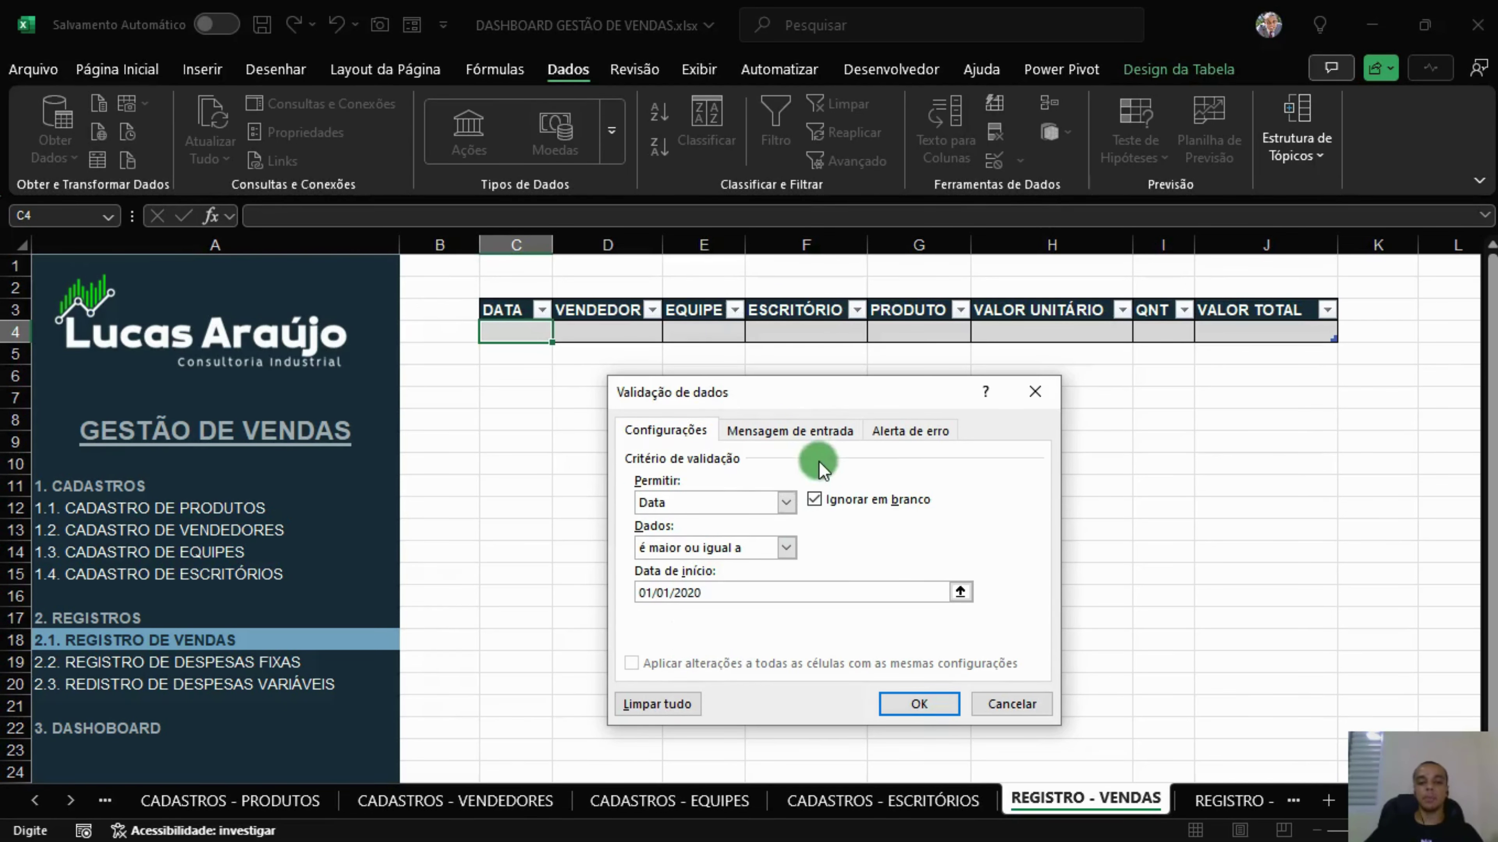
Add the input message "Informe a data desta venda utilizando o formato: "DD/MM/AAAA"." titled DATA DA VENDA, and copy its text.
left_click(819, 429)
left_click(759, 529)
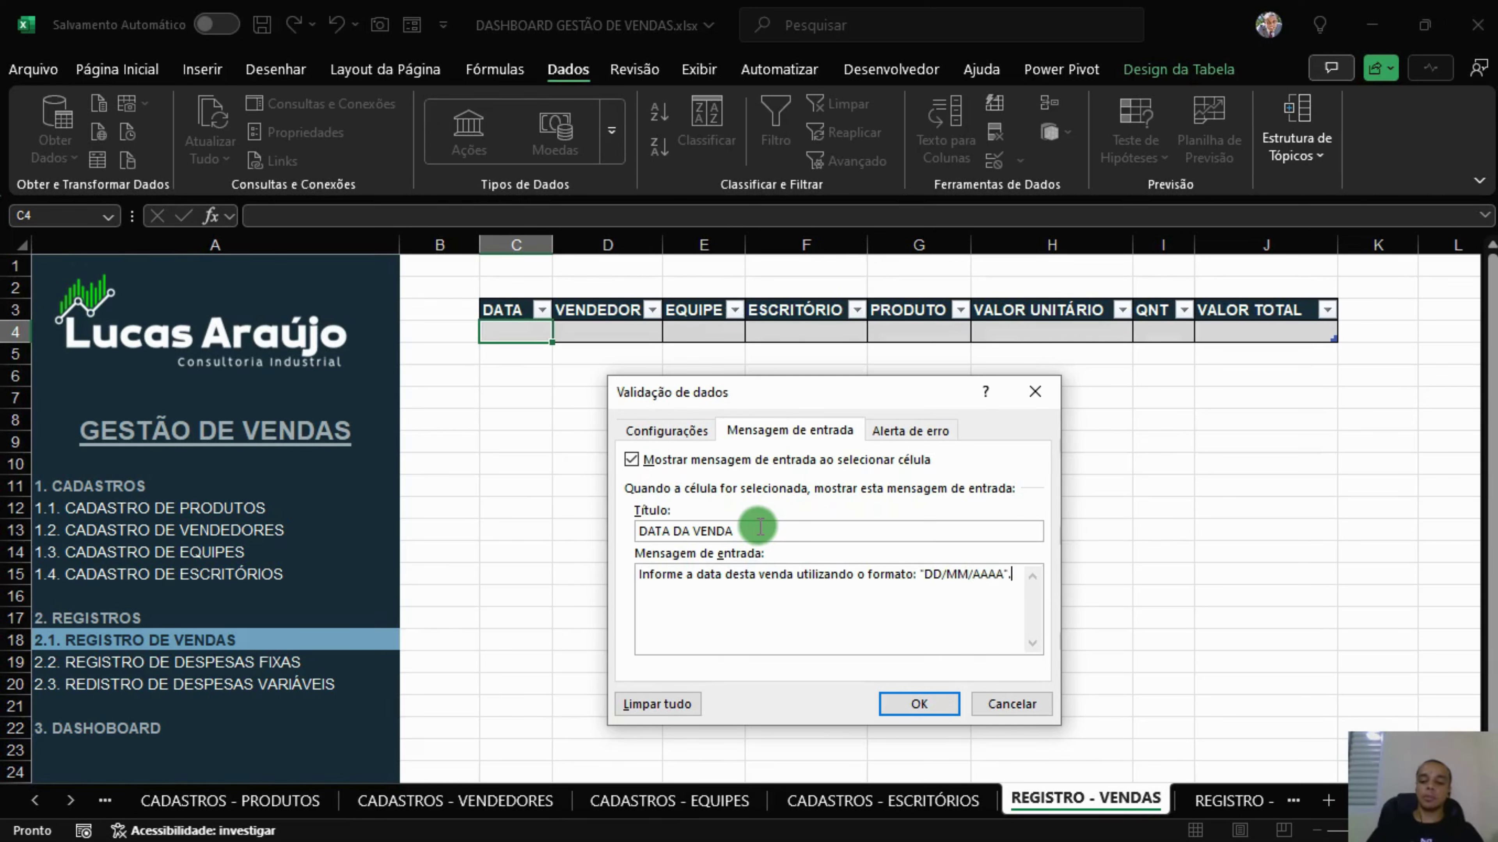
key("shift+Home")
key("ctrl+c")
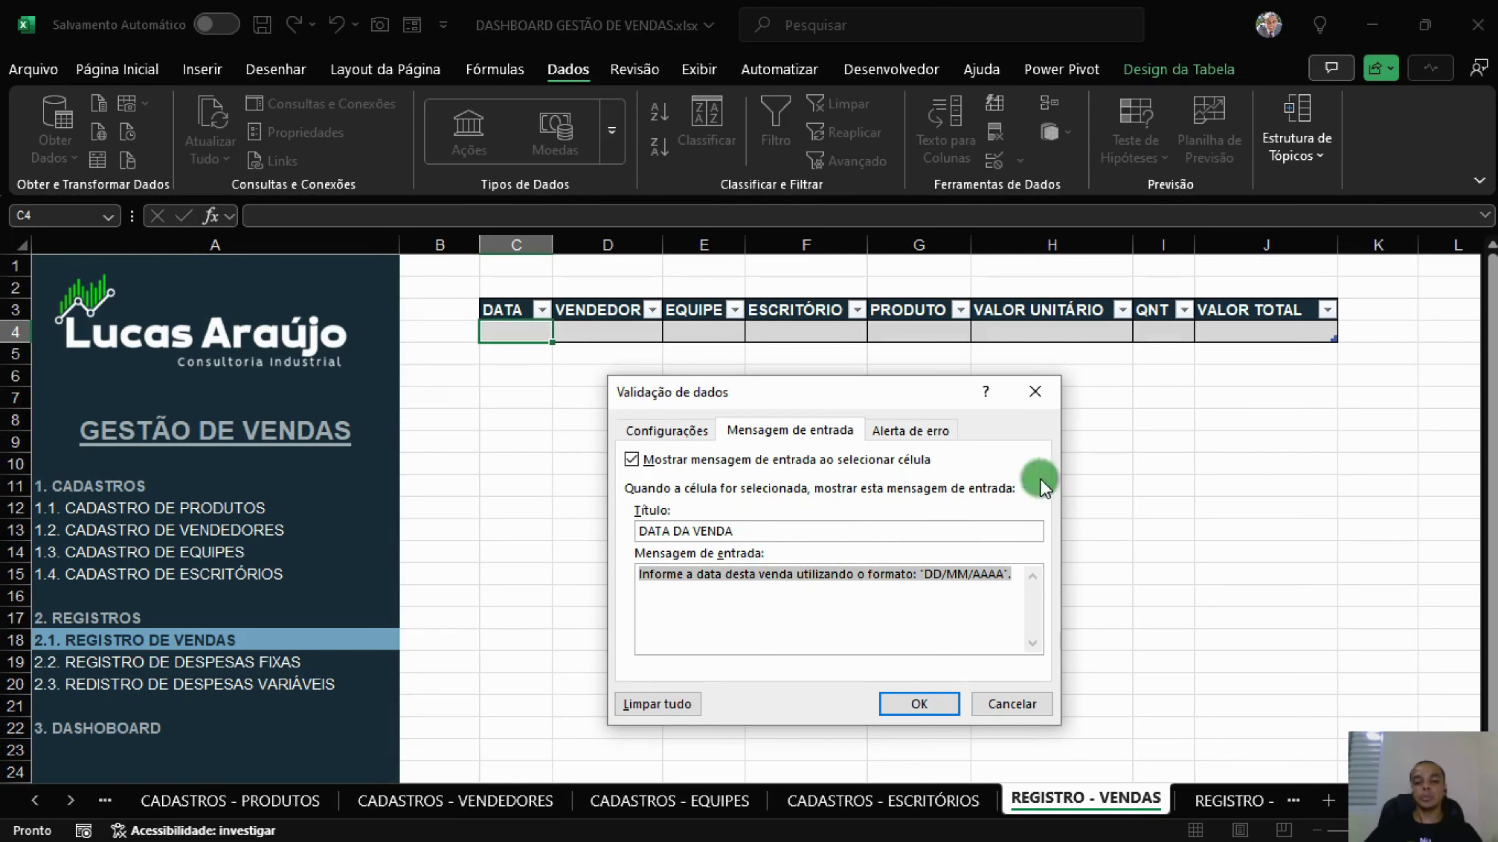
Title the error alert ENTRADA INVÁLIDA and paste the copied input message as its error message.
left_click(915, 431)
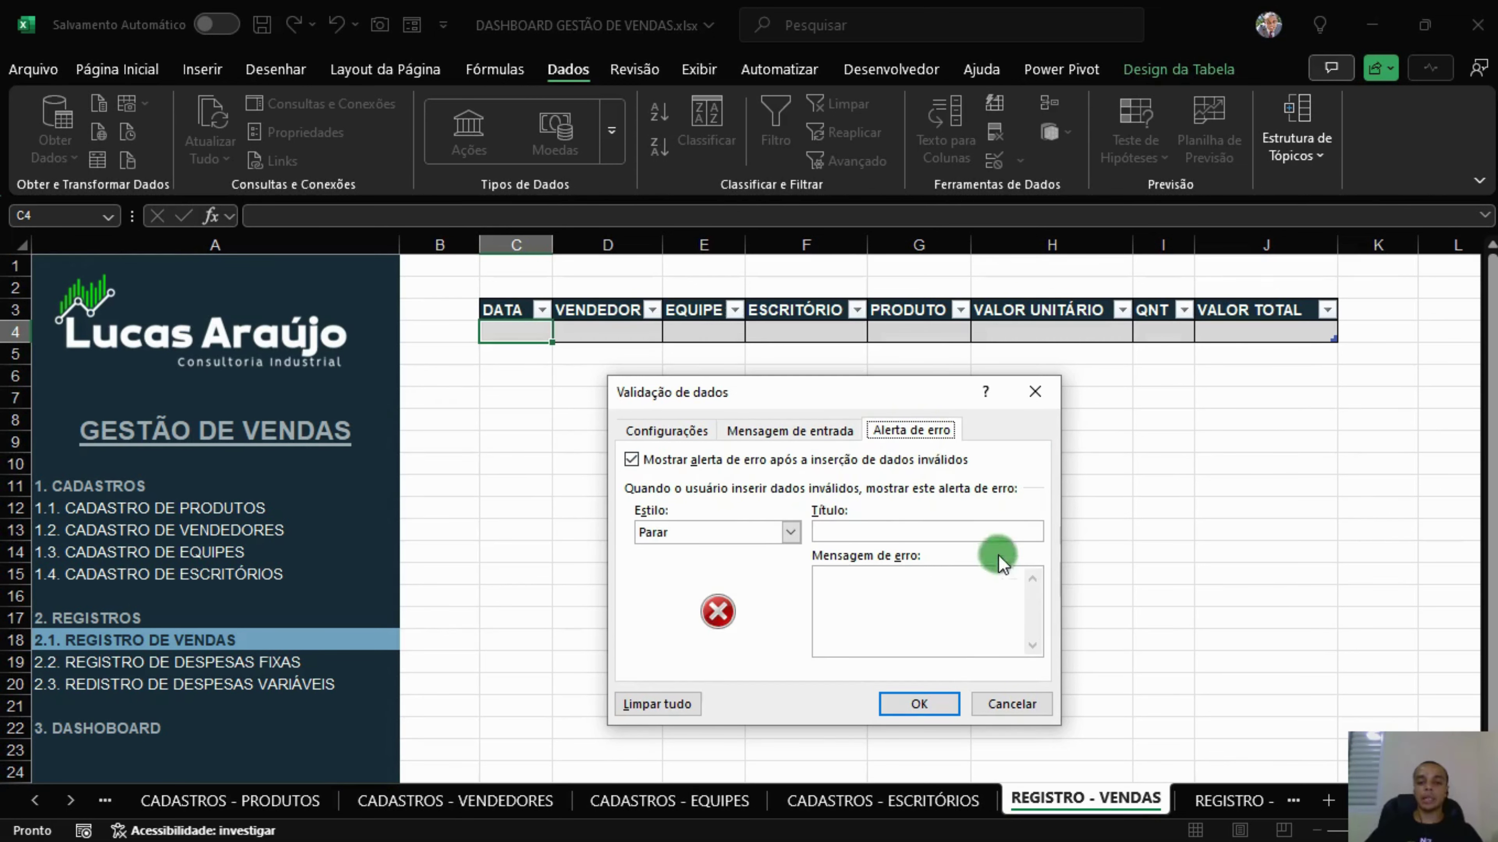
left_click(955, 530)
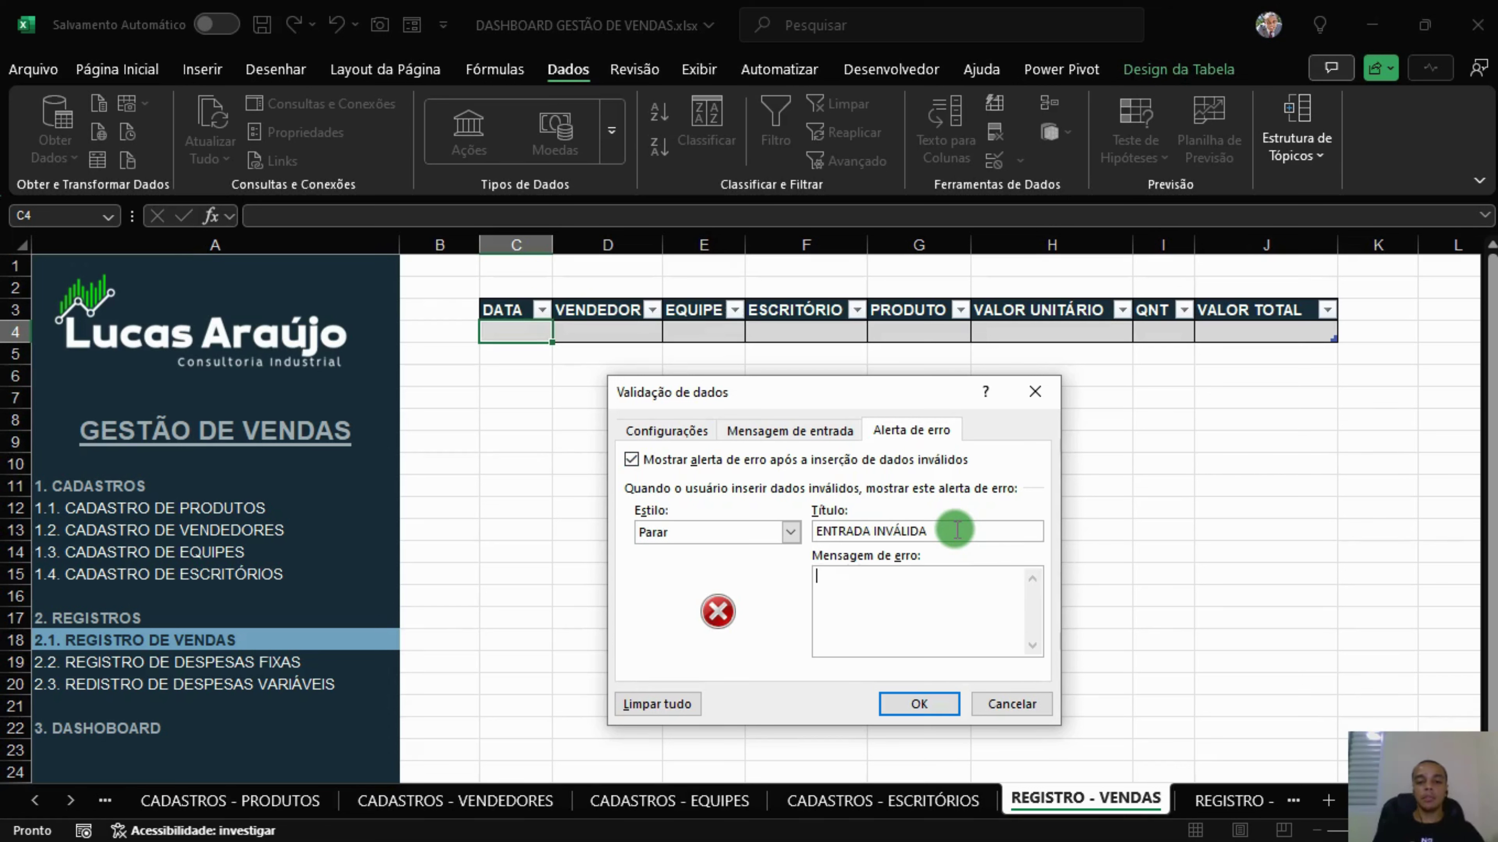
key("ctrl+v")
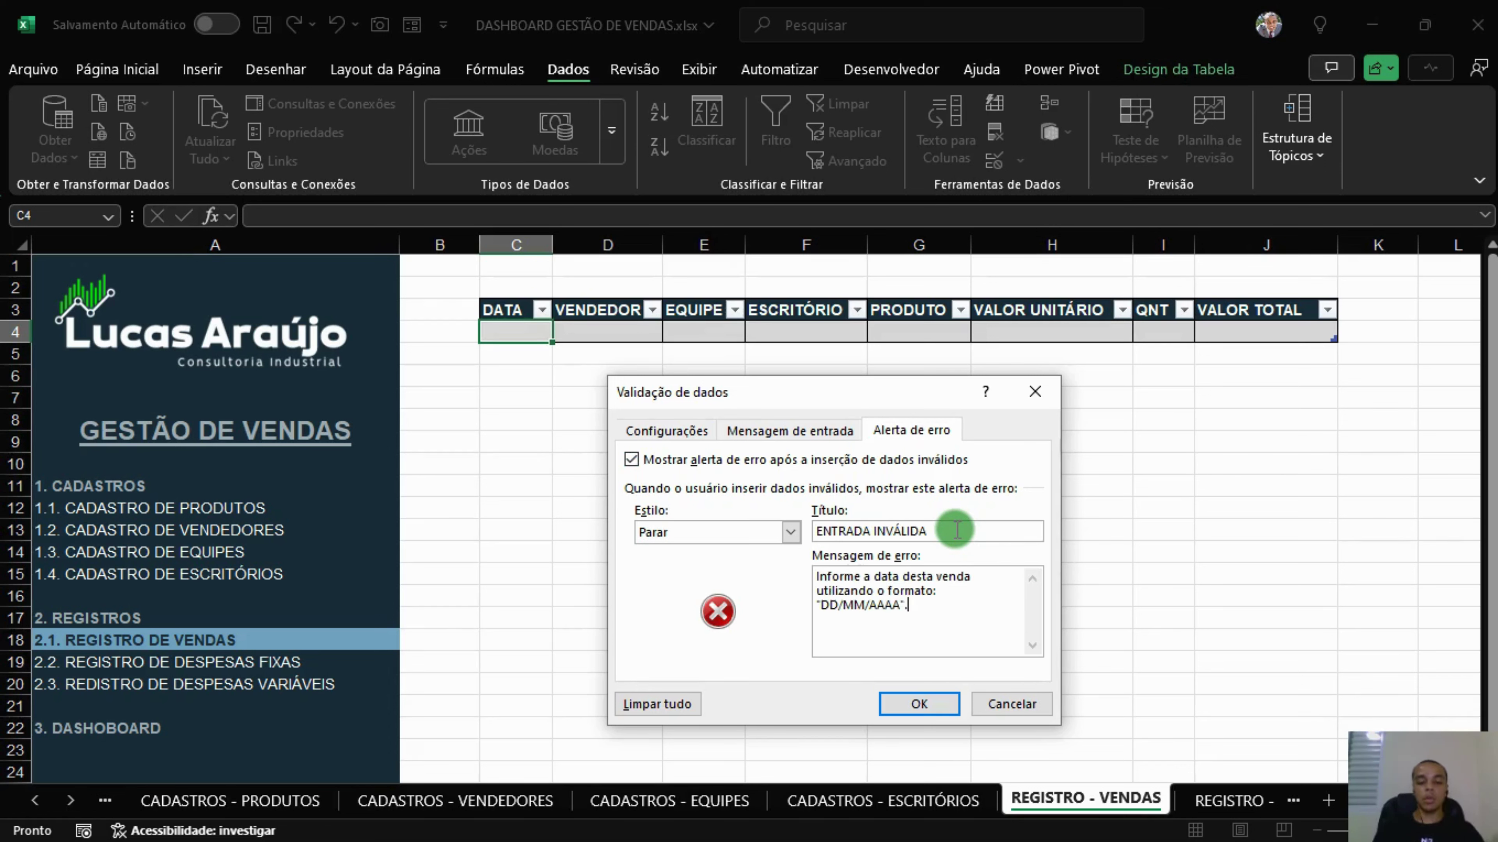
Reword the error message to "Informe uma data válida para esta venda utilizando o formato: "DD/MM/AAAA"." and apply the validation.
left_click(863, 576)
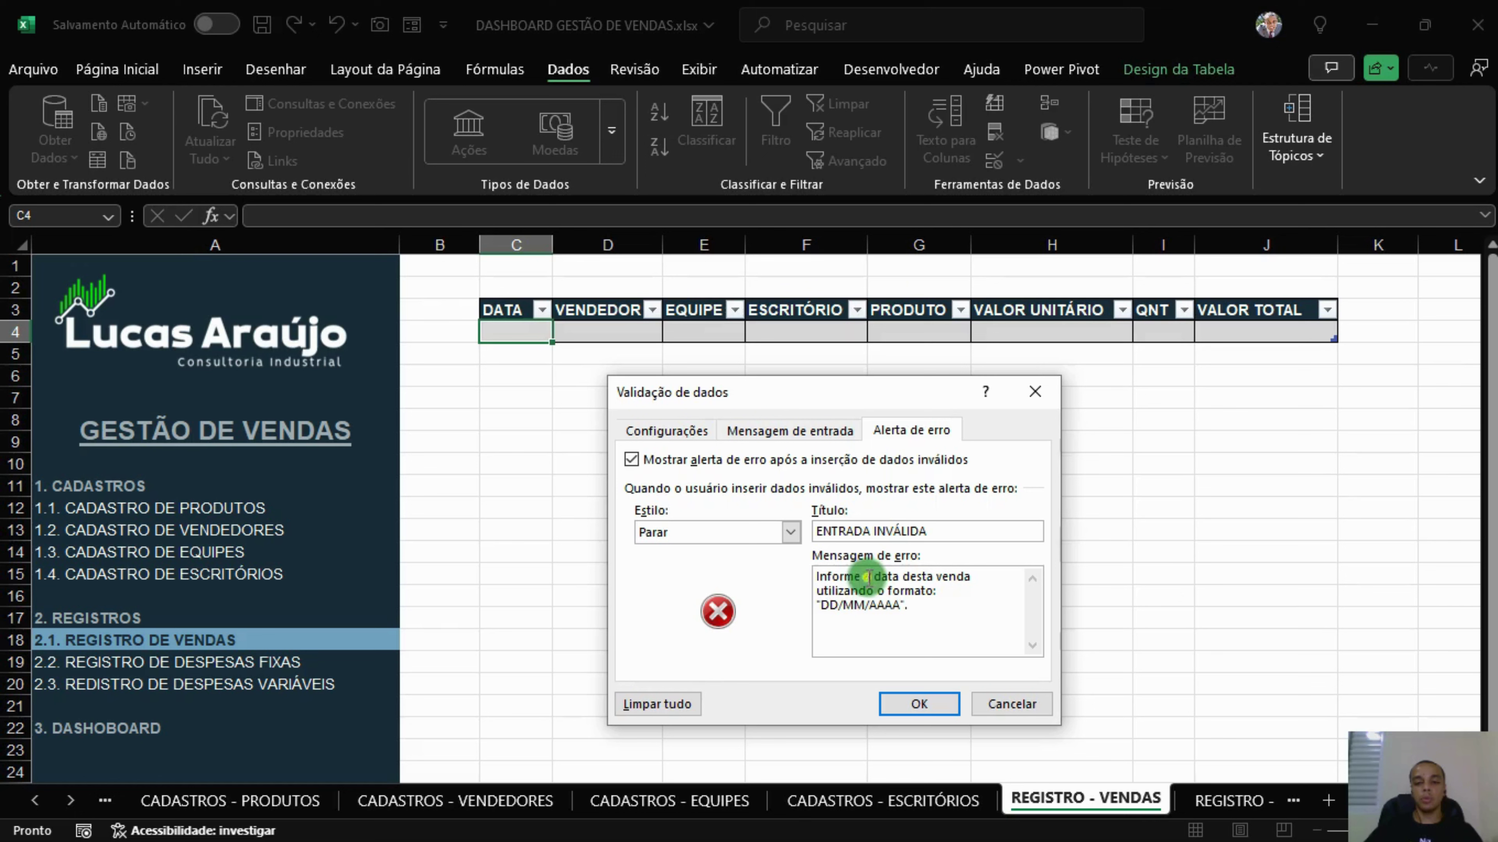
type("uma")
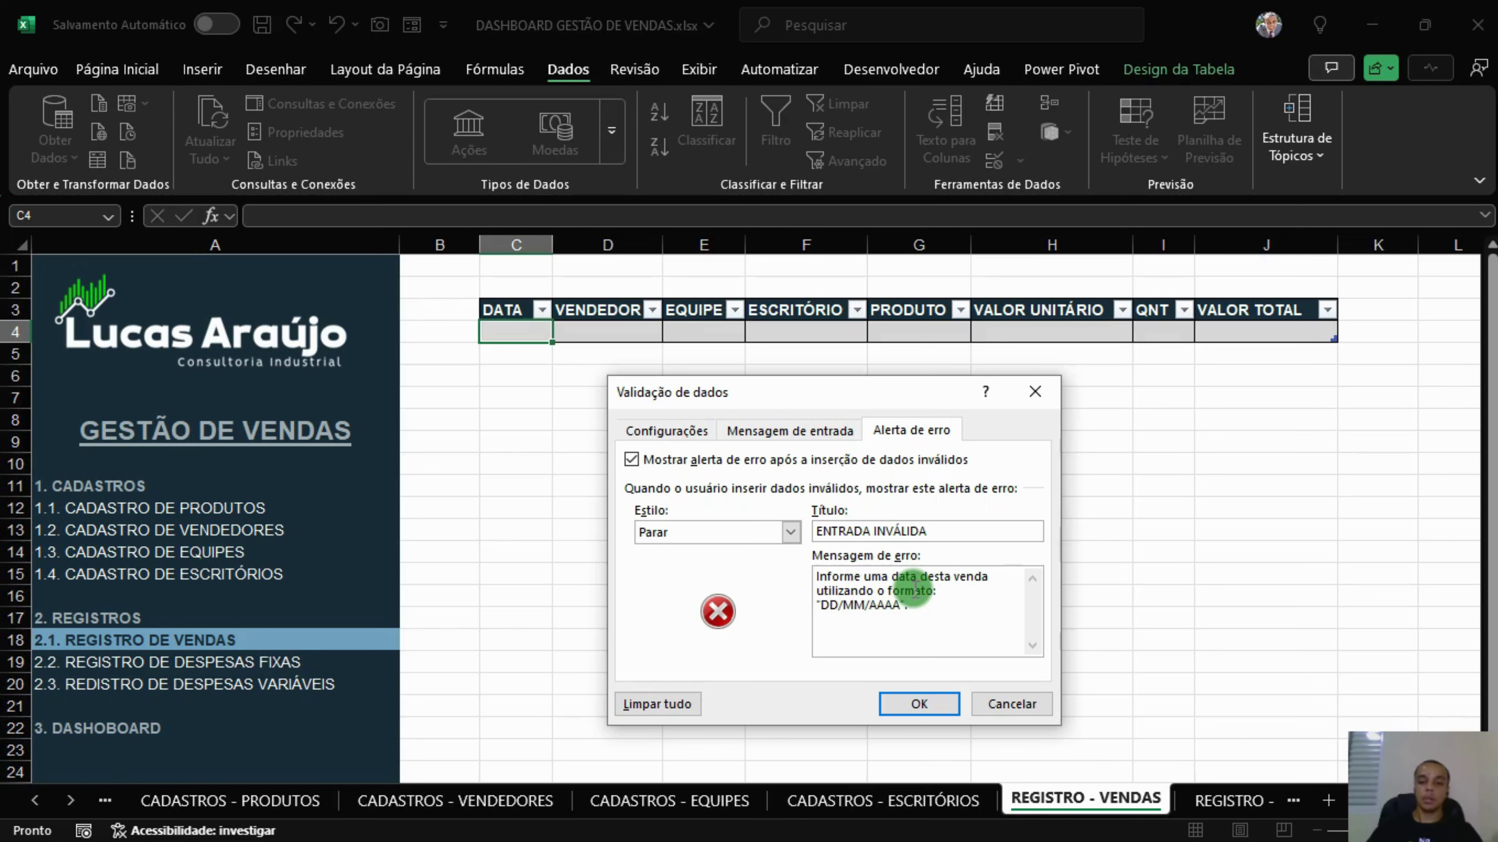
type(" data válida")
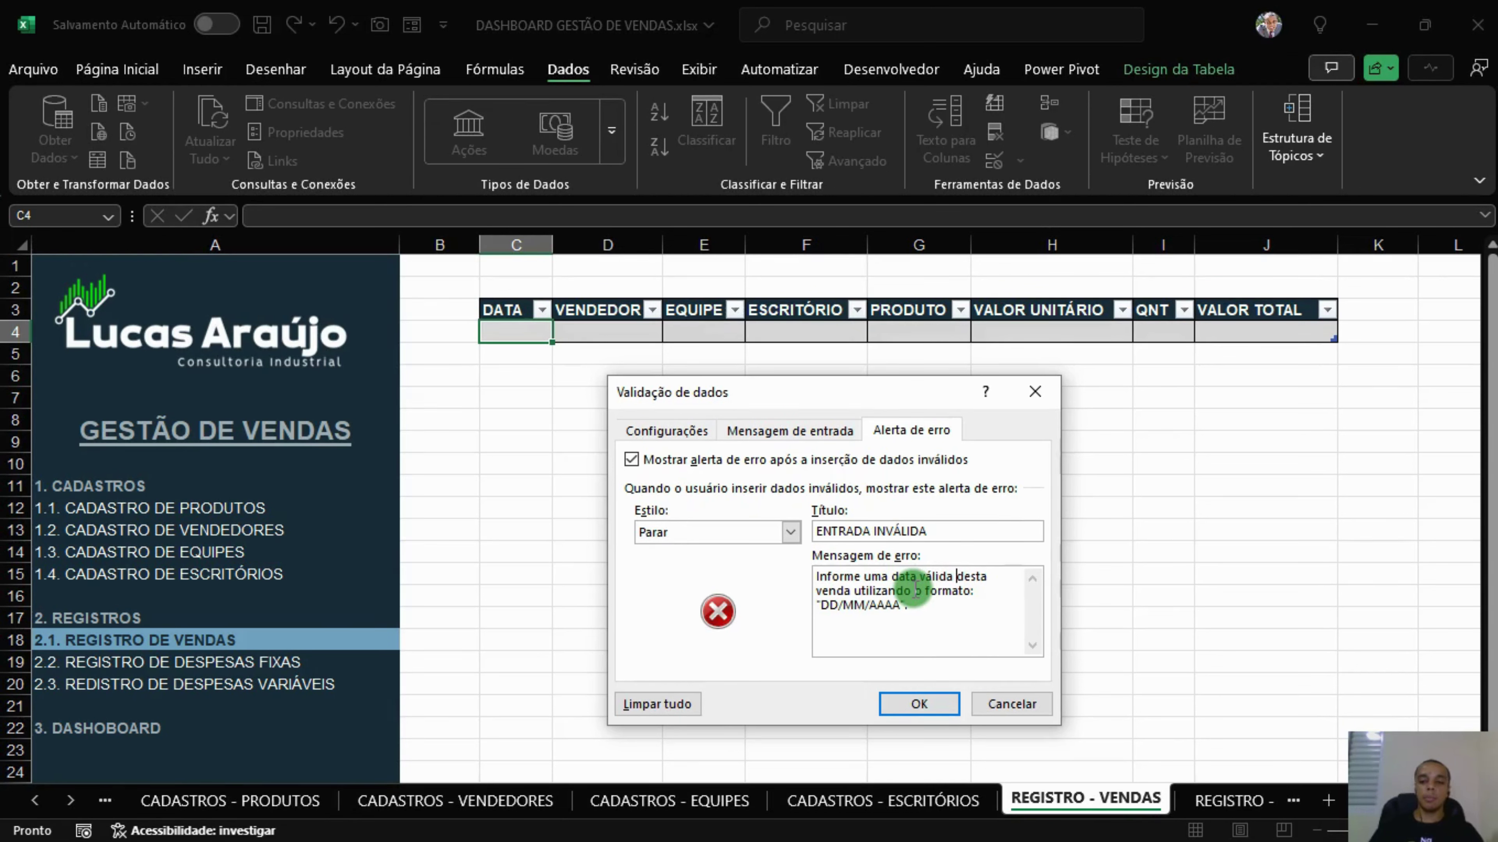
key("Right")
key("Right")
type("para")
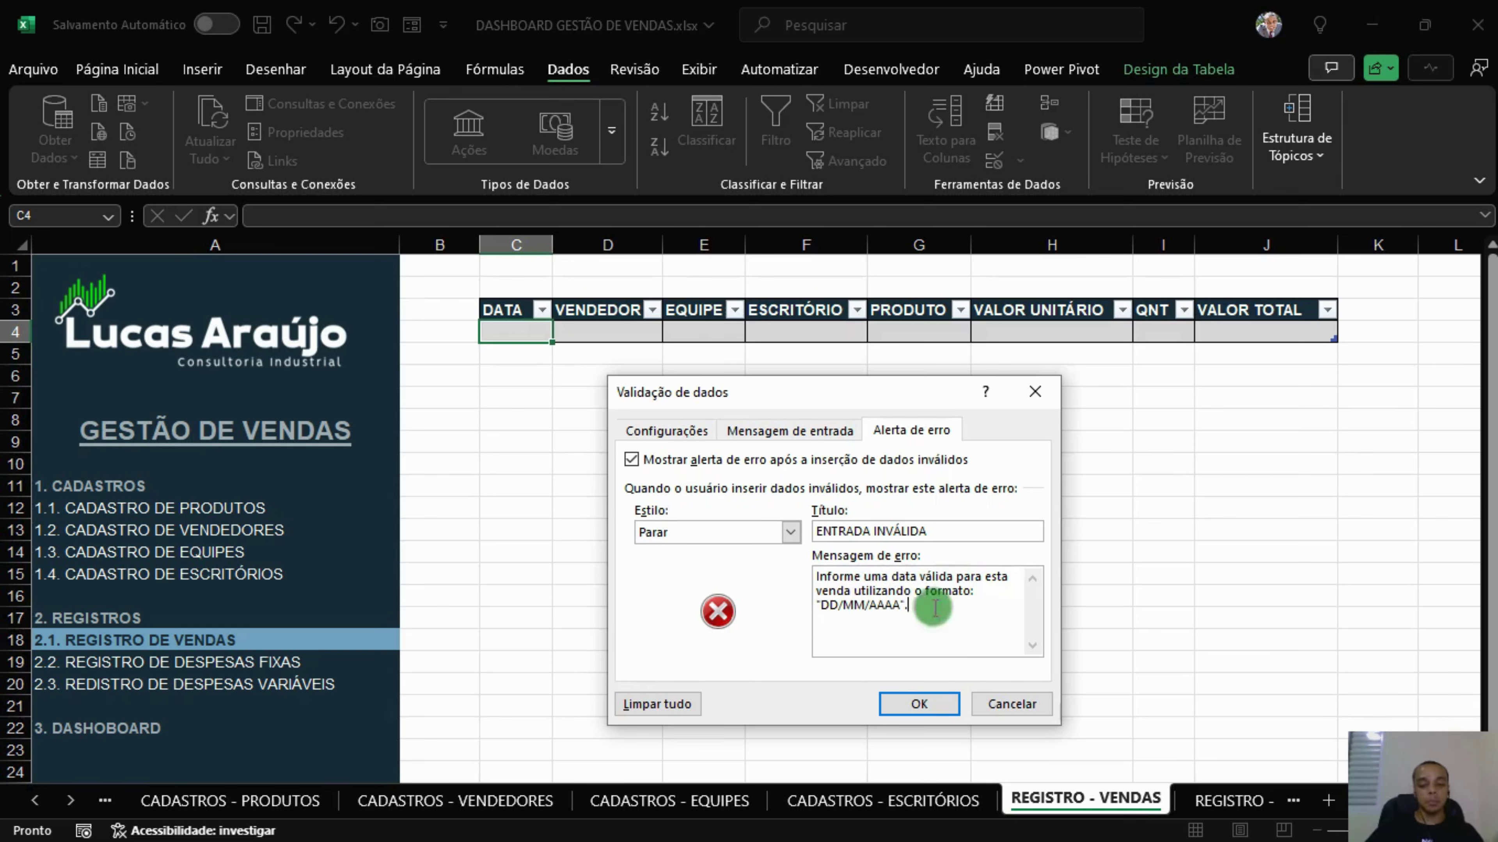
left_click(917, 706)
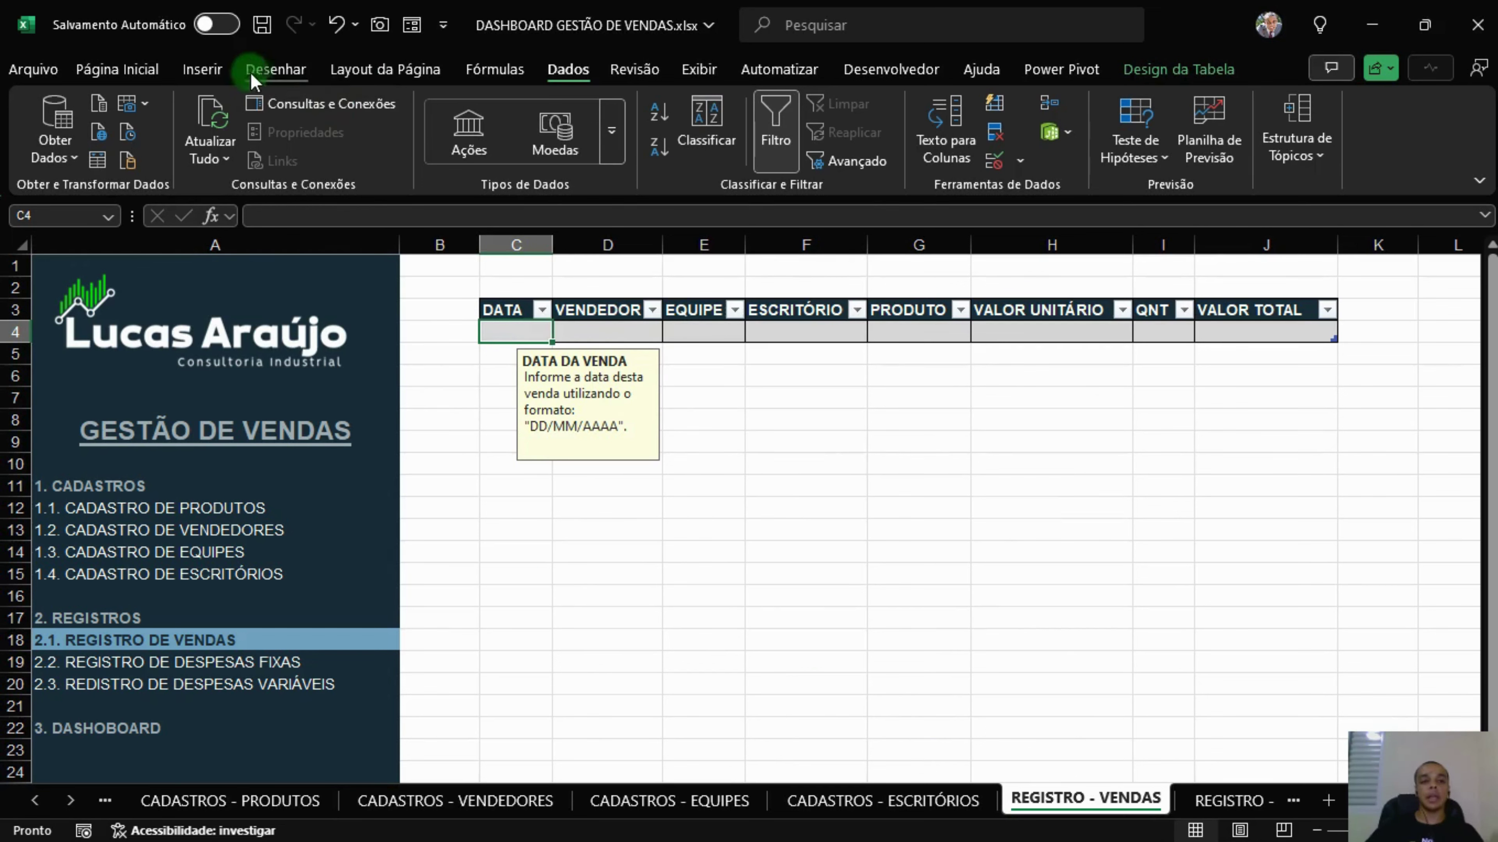
Apply the Data Abreviada number format to the DATA cell C4.
left_click(212, 71)
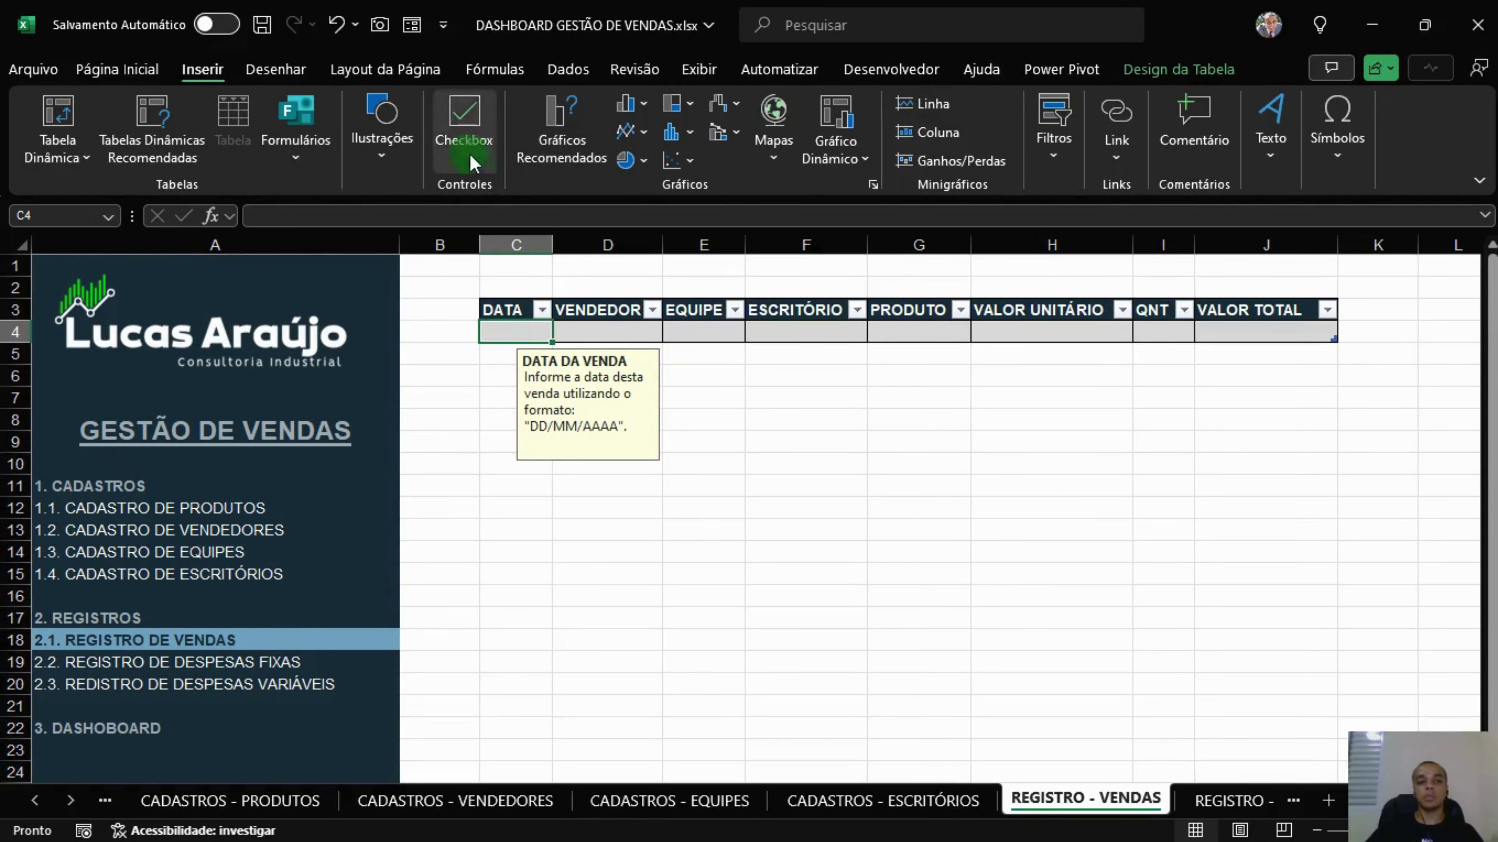
left_click(121, 71)
left_click(790, 105)
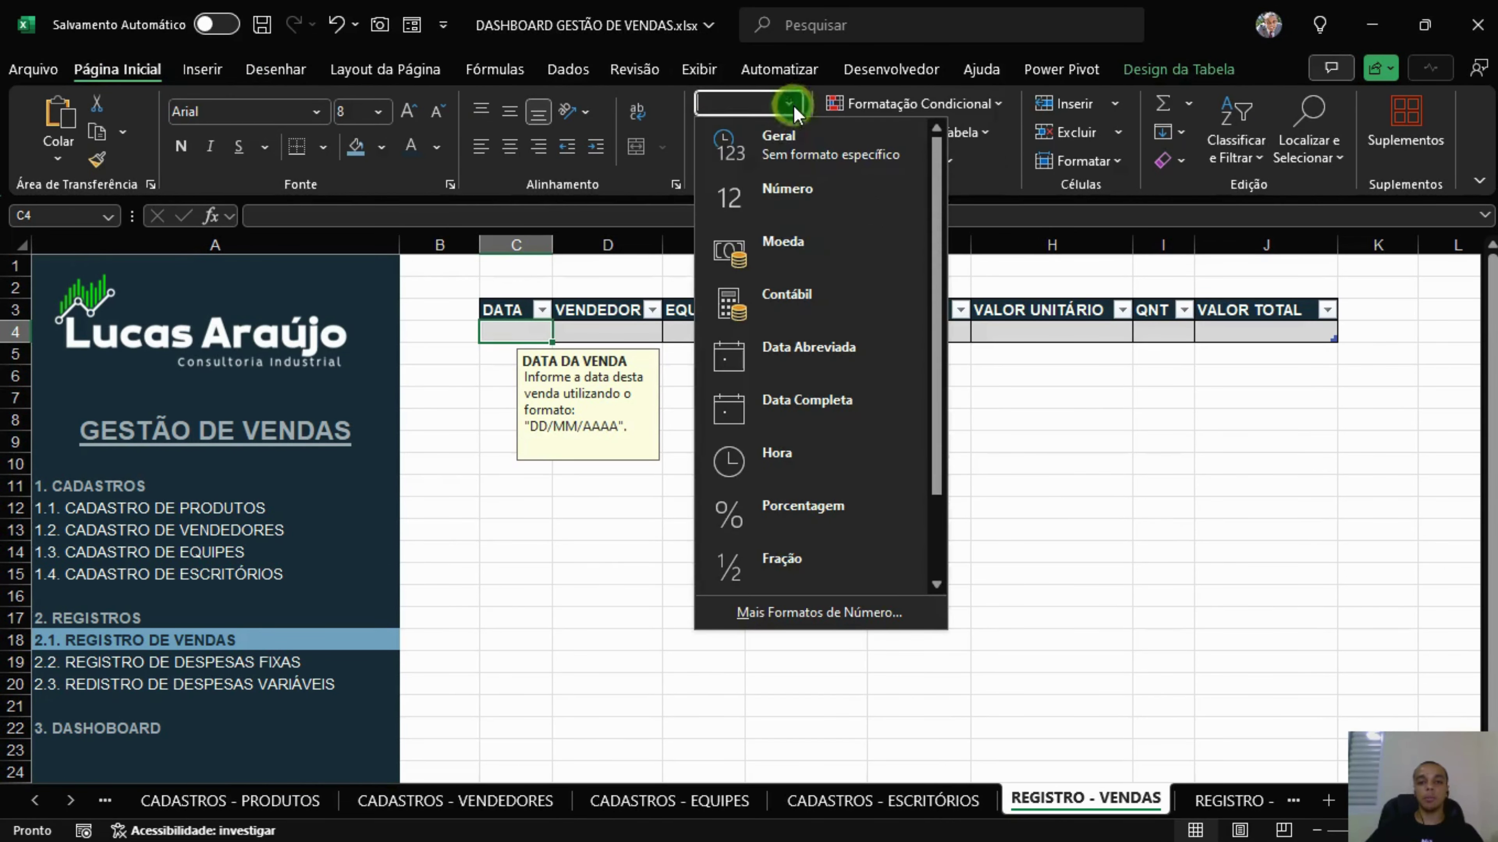
left_click(815, 352)
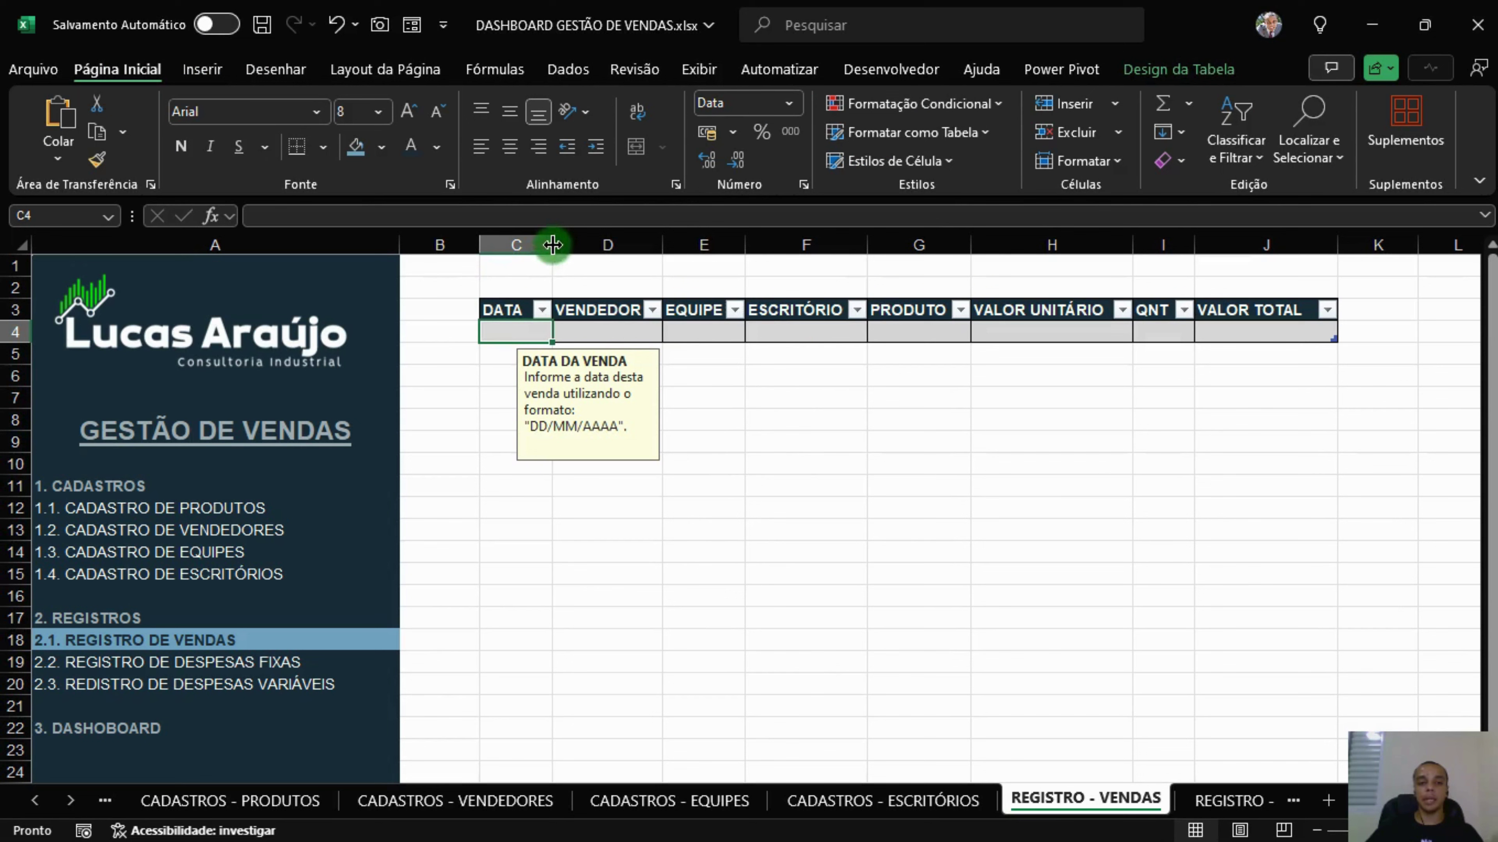
Enter the sale date 23/09/2024 in the DATA cell C4.
type("23/09/2024")
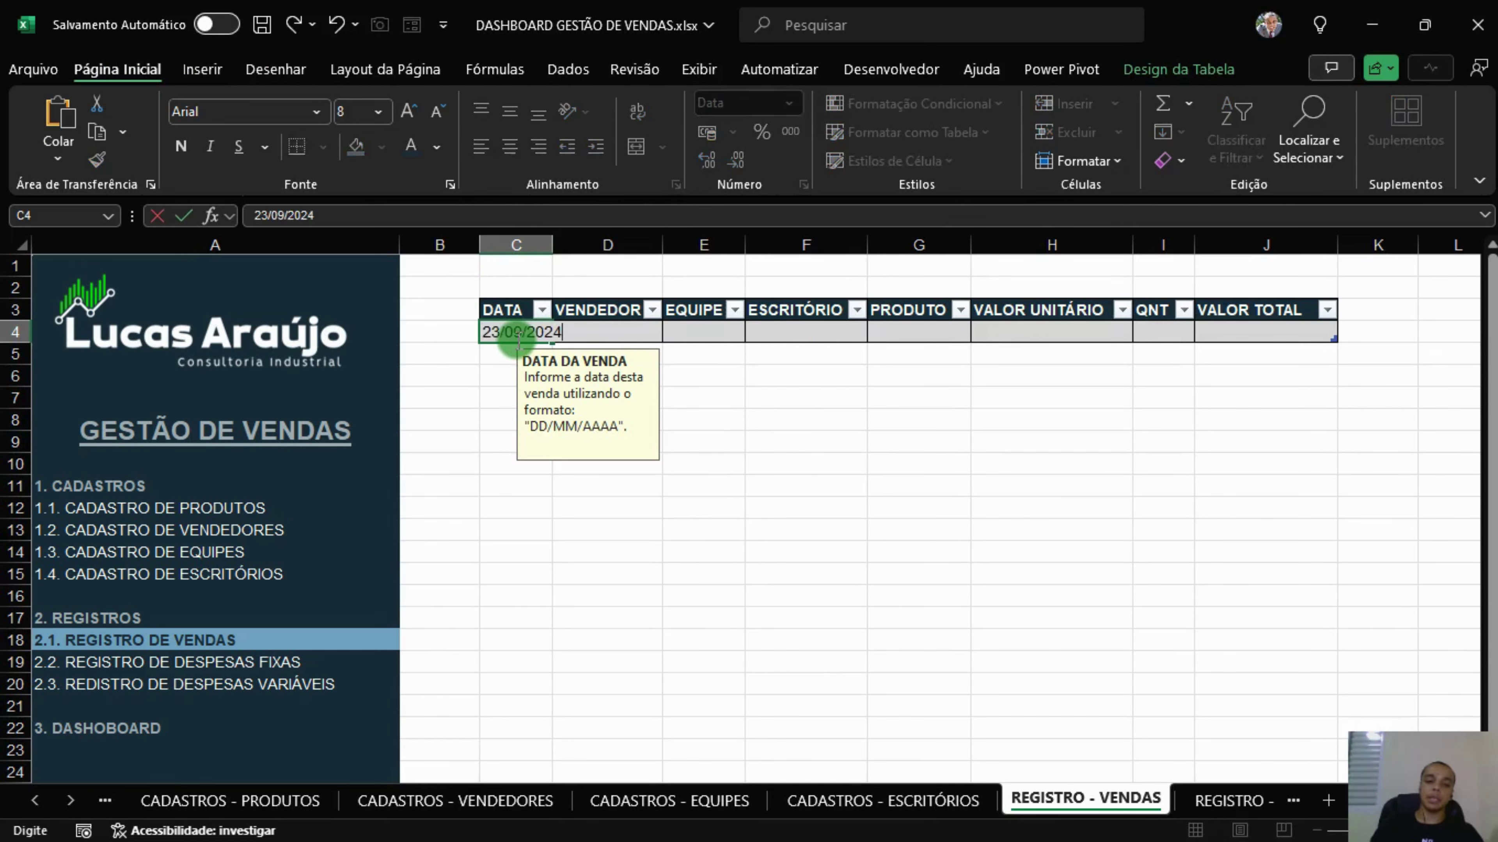
left_click(518, 345)
left_click(678, 351)
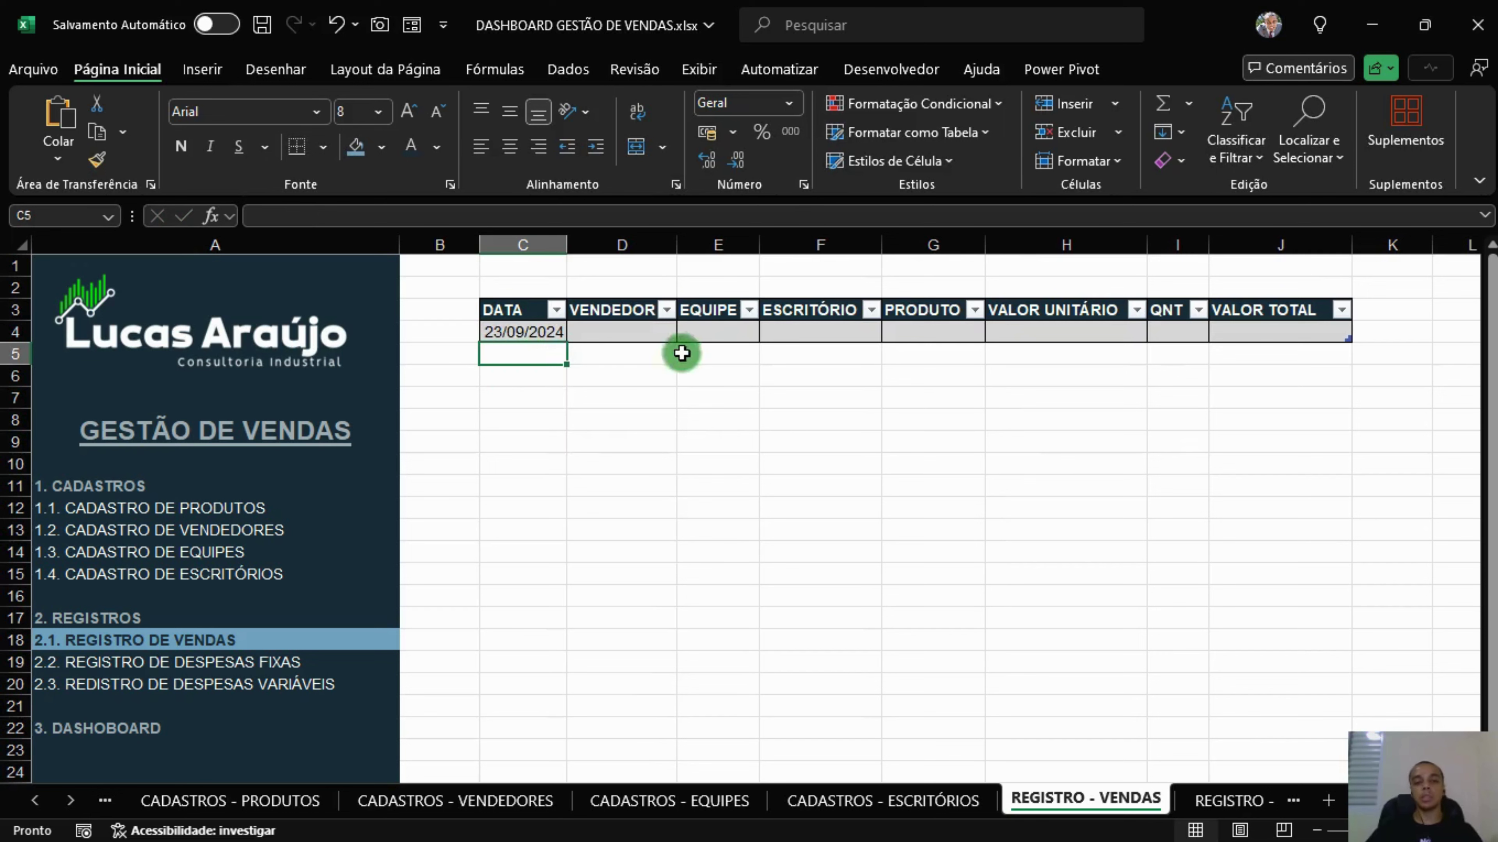
Test the DATA validation in cell C4 with the invalid entries 31/02 and adasdsd.
left_click(541, 340)
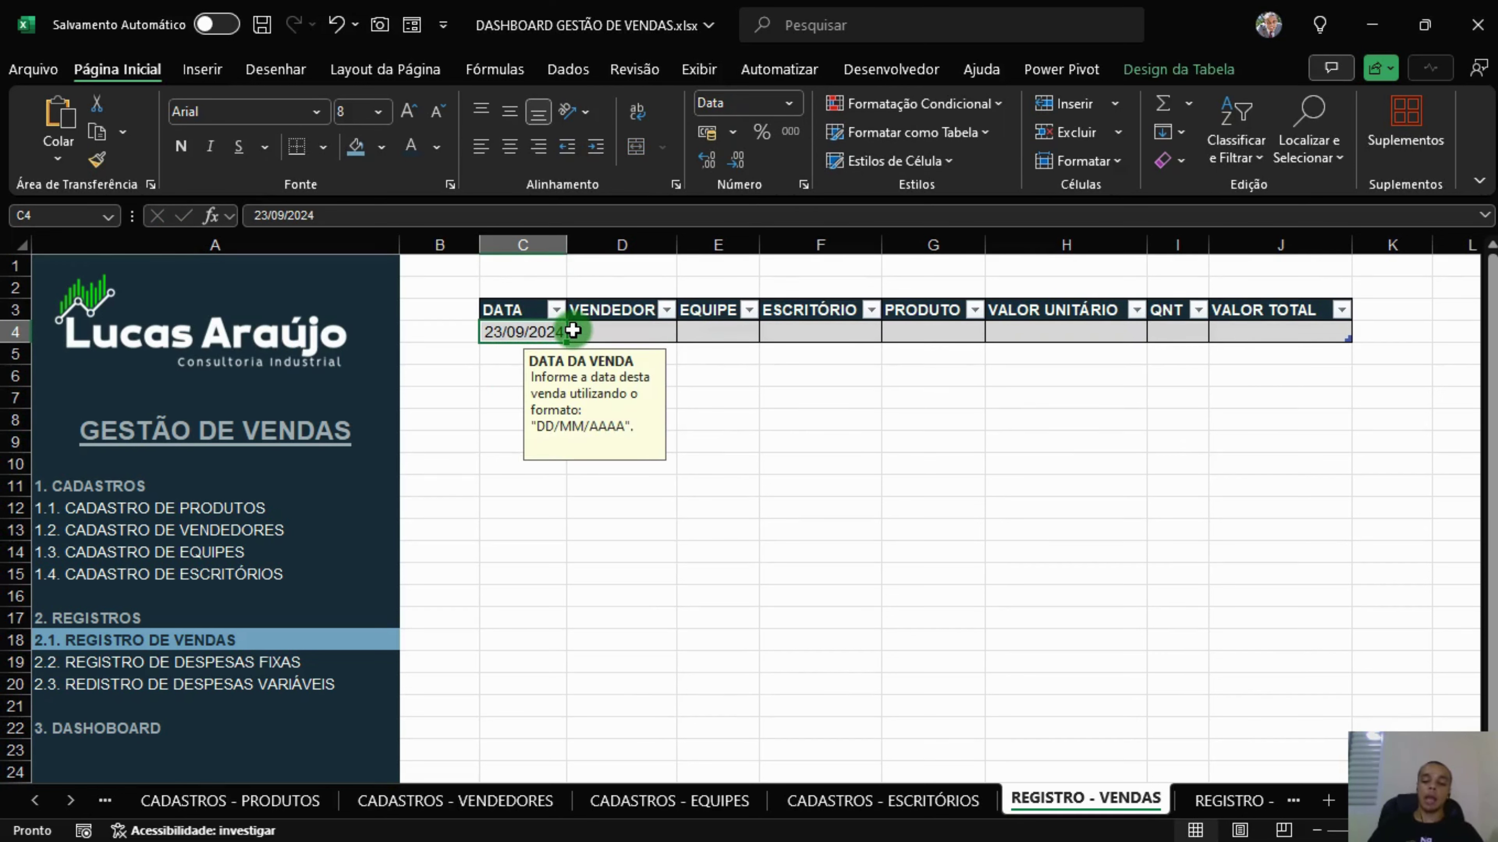
type("31/0")
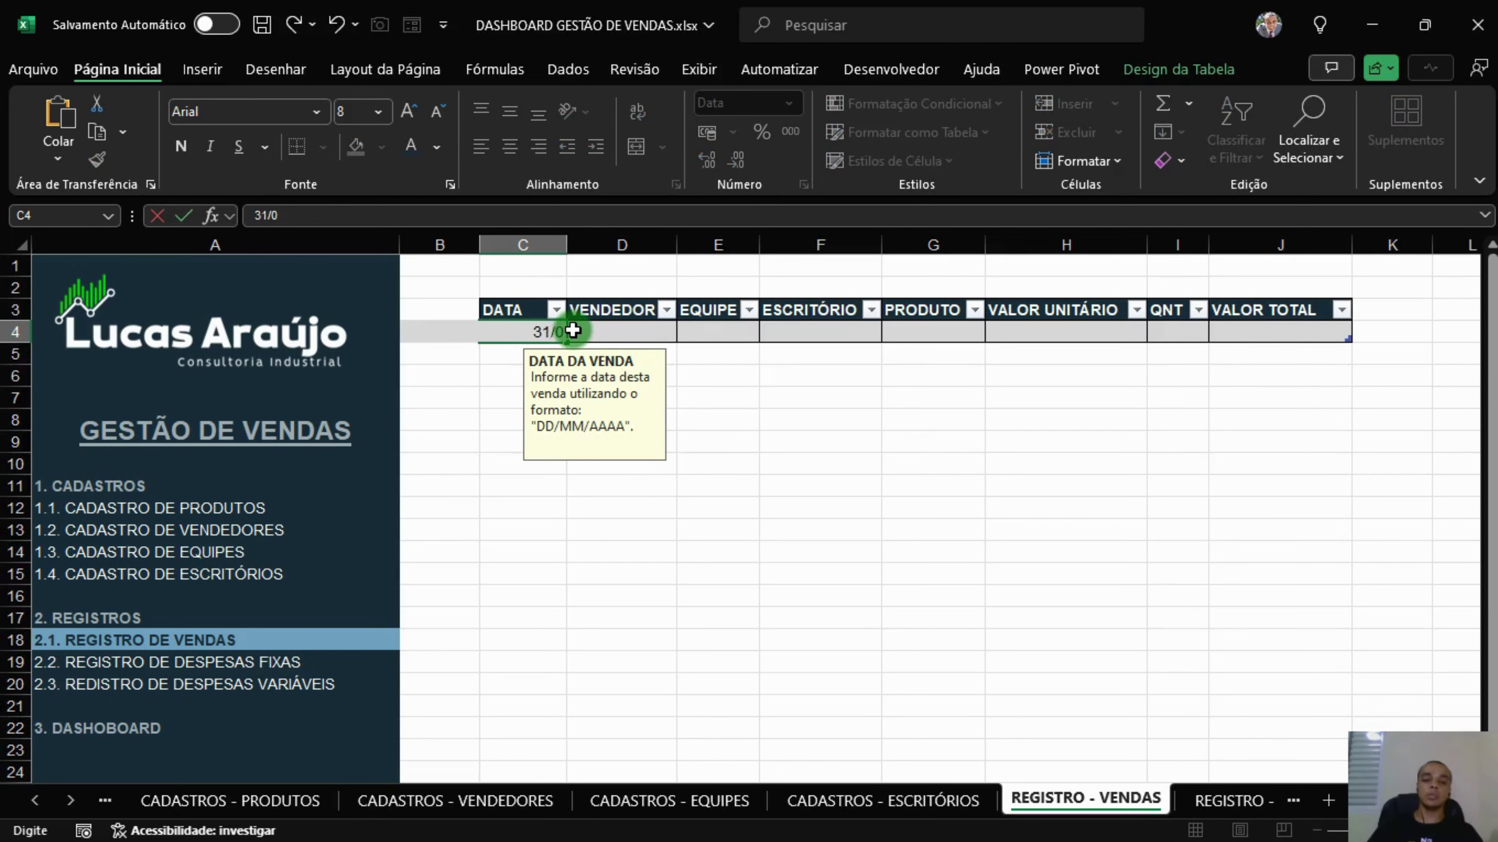
type("2")
key("Return")
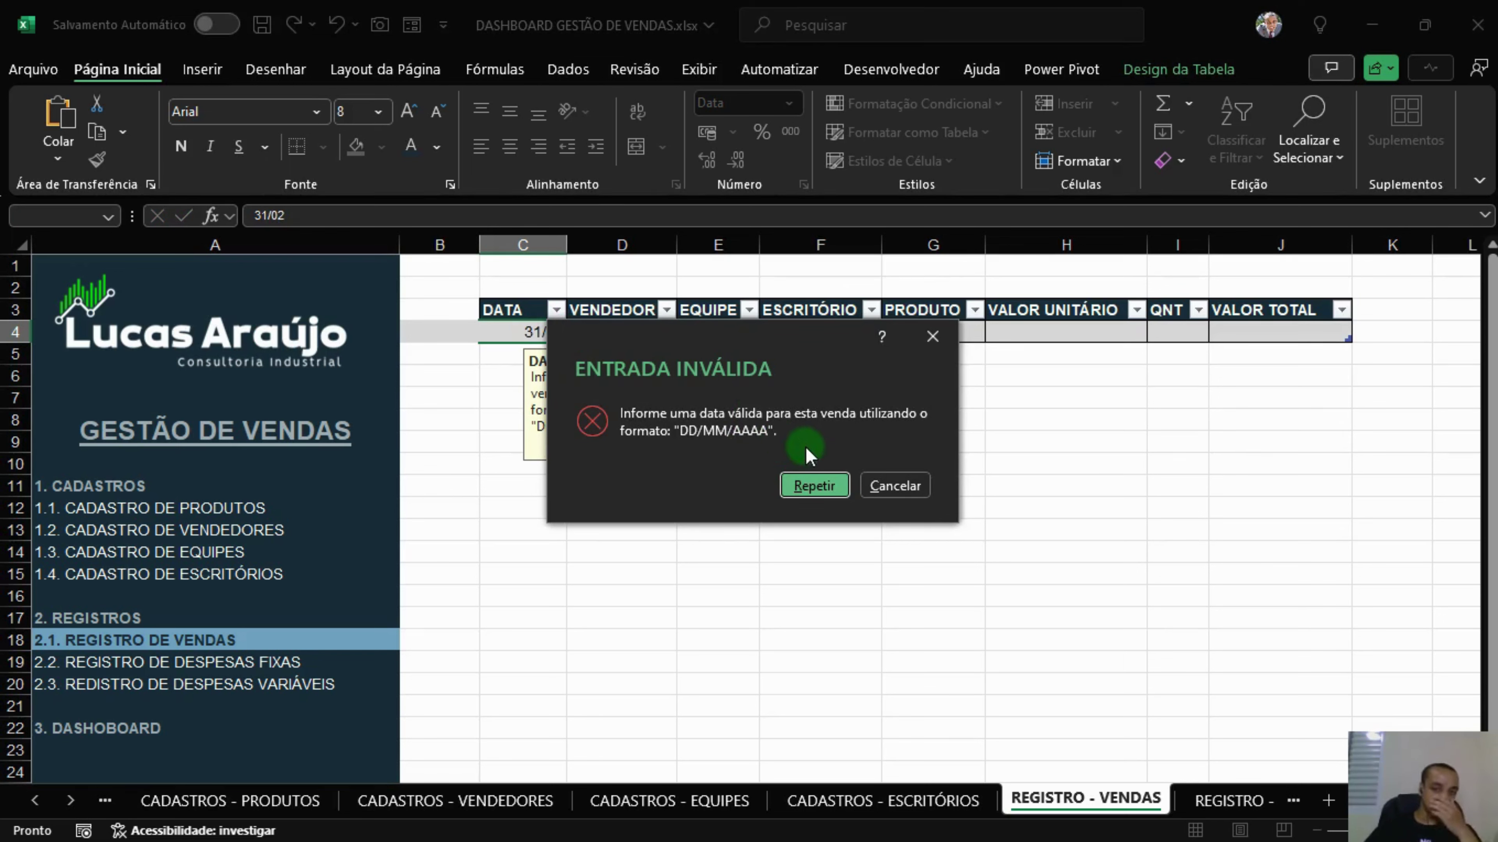
left_click(816, 483)
type("adasds")
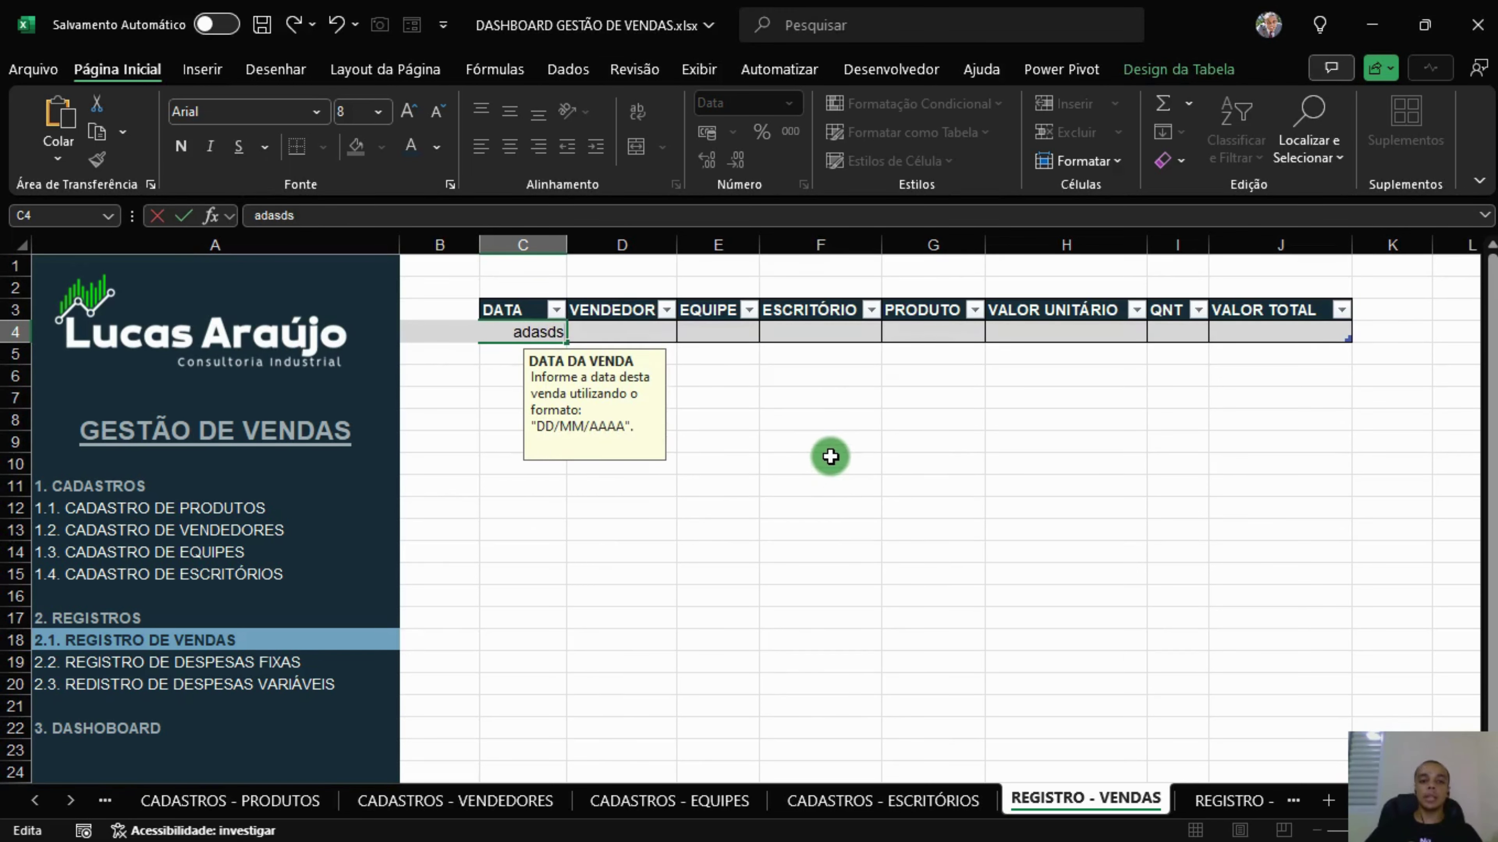
type("d")
key("Return")
left_click(816, 486)
Enter the current date, 23/09/2024, in the DATA cell C4 and widen column C slightly.
key("ctrl+;")
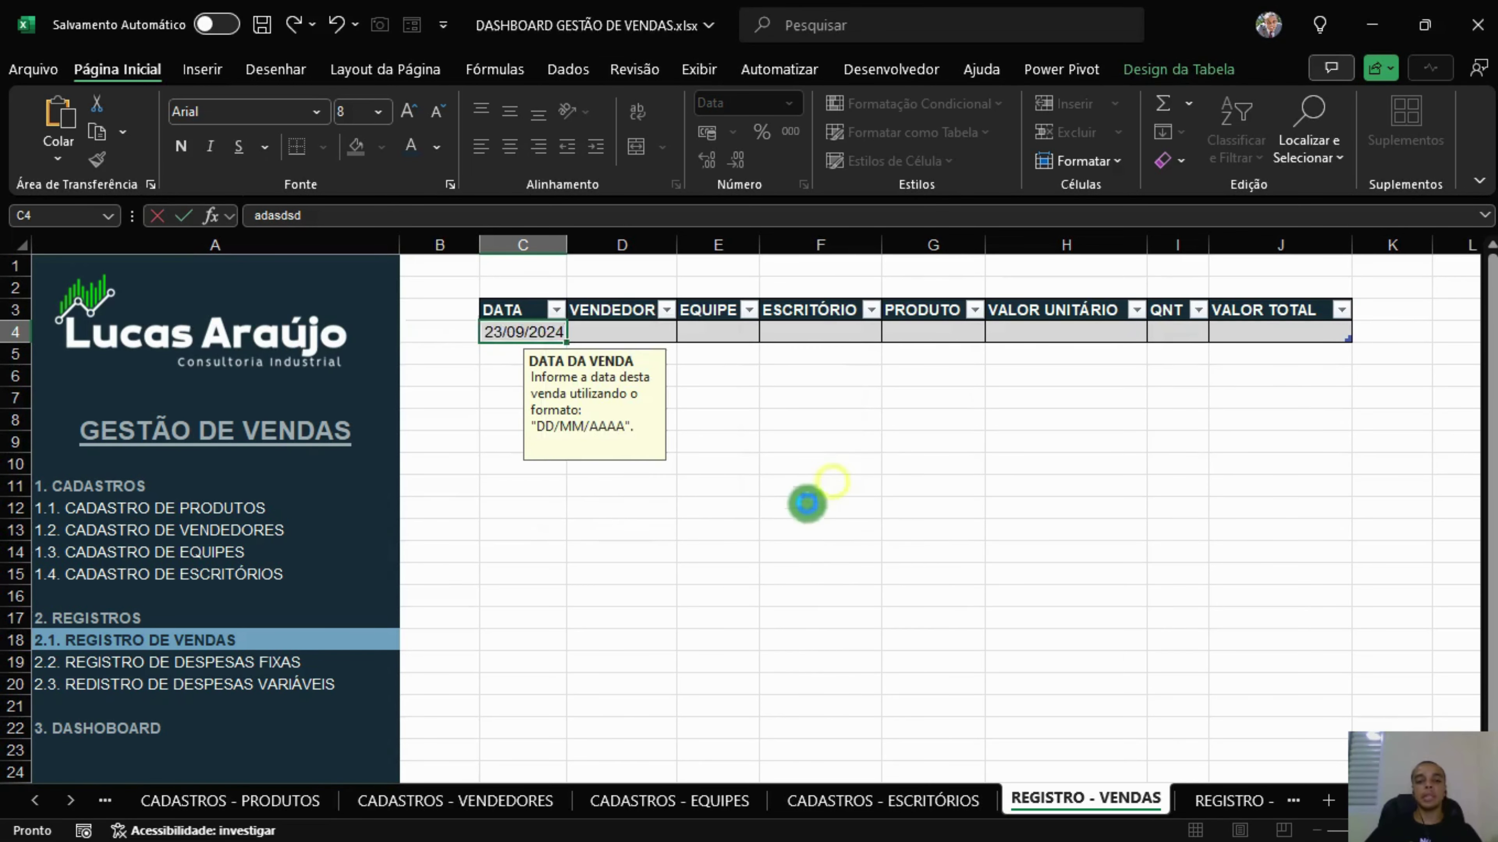
key("Return")
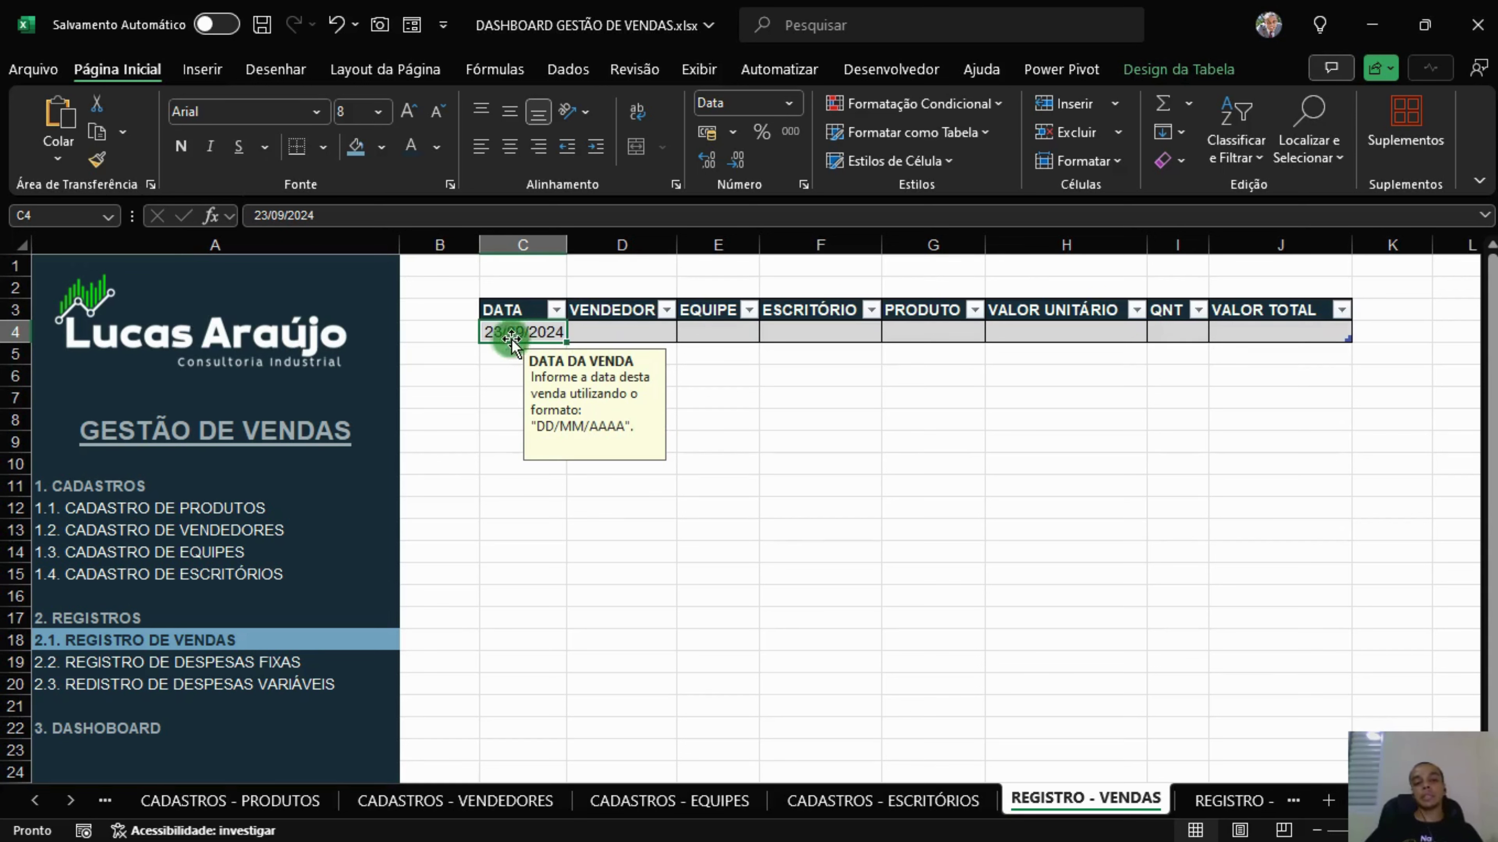
left_click(631, 333)
left_click_drag(566, 240, 583, 241)
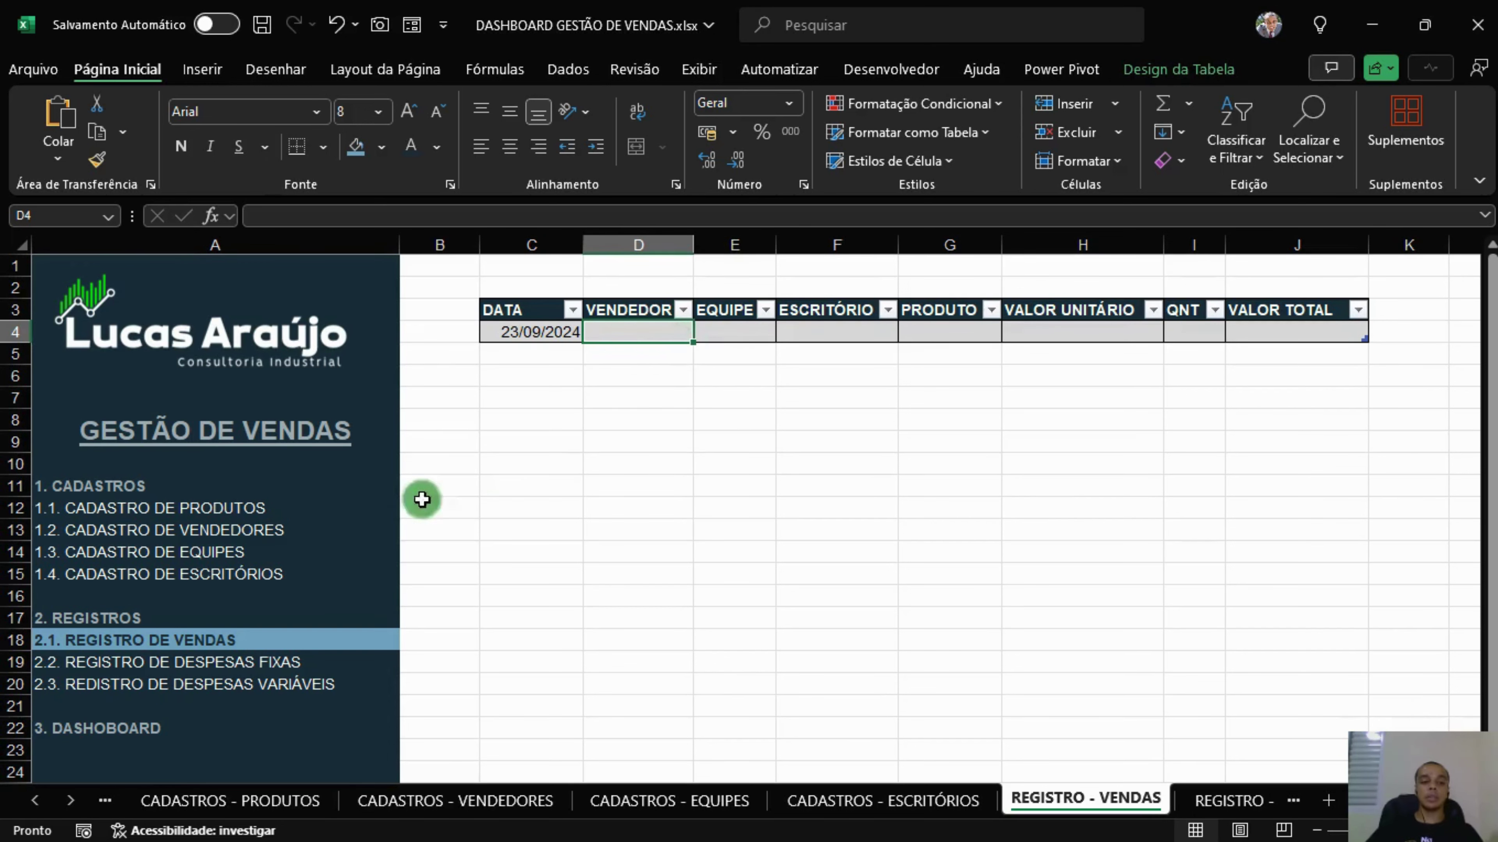
Define the name VENDEDOR for all entries of the NOME column on the CADASTROS - VENDEDORES sheet, with workbook scope.
left_click(224, 530)
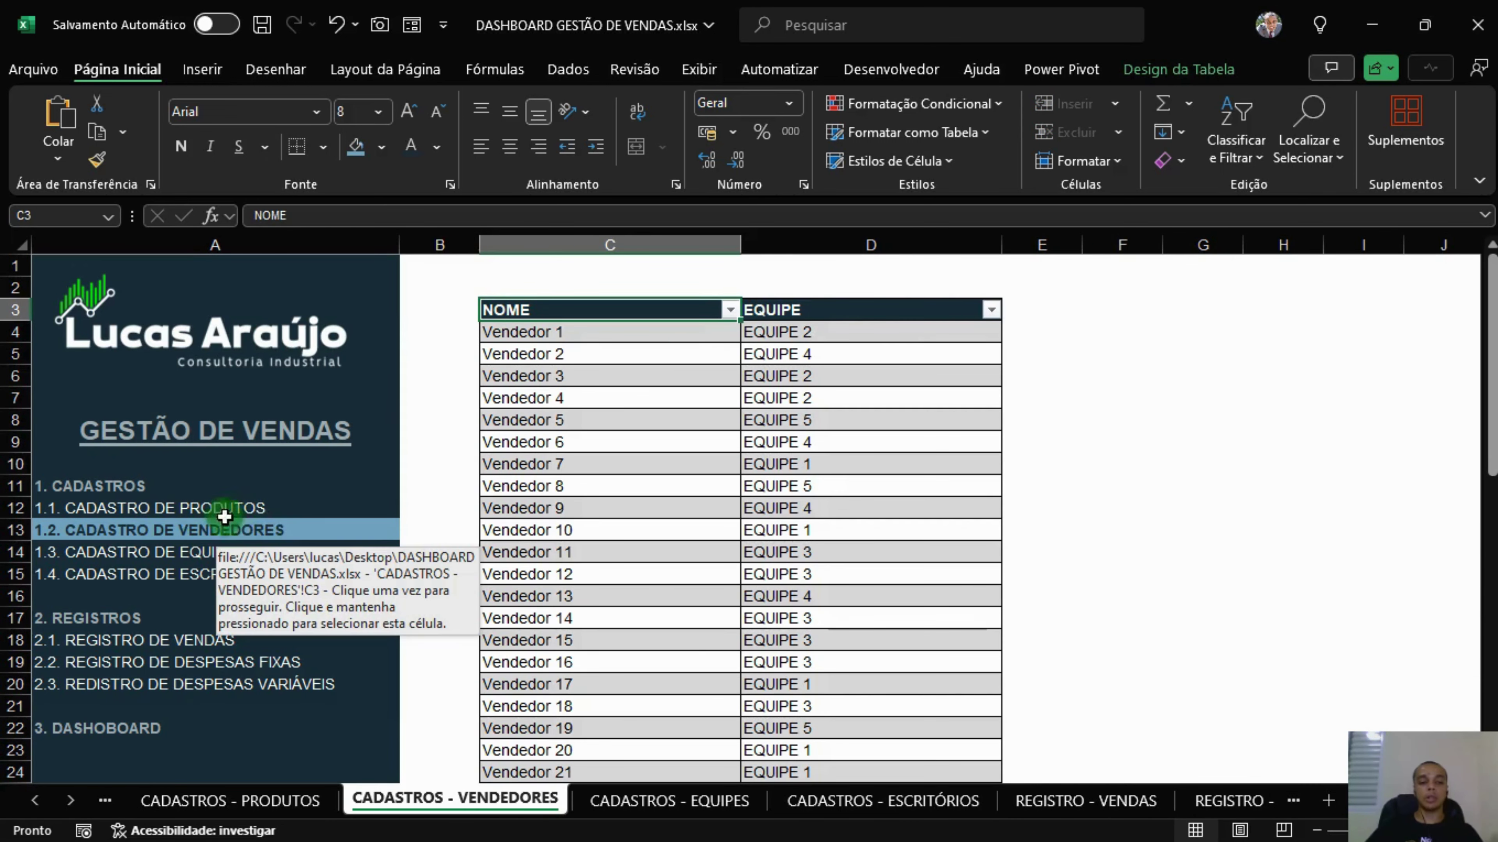
left_click(621, 334)
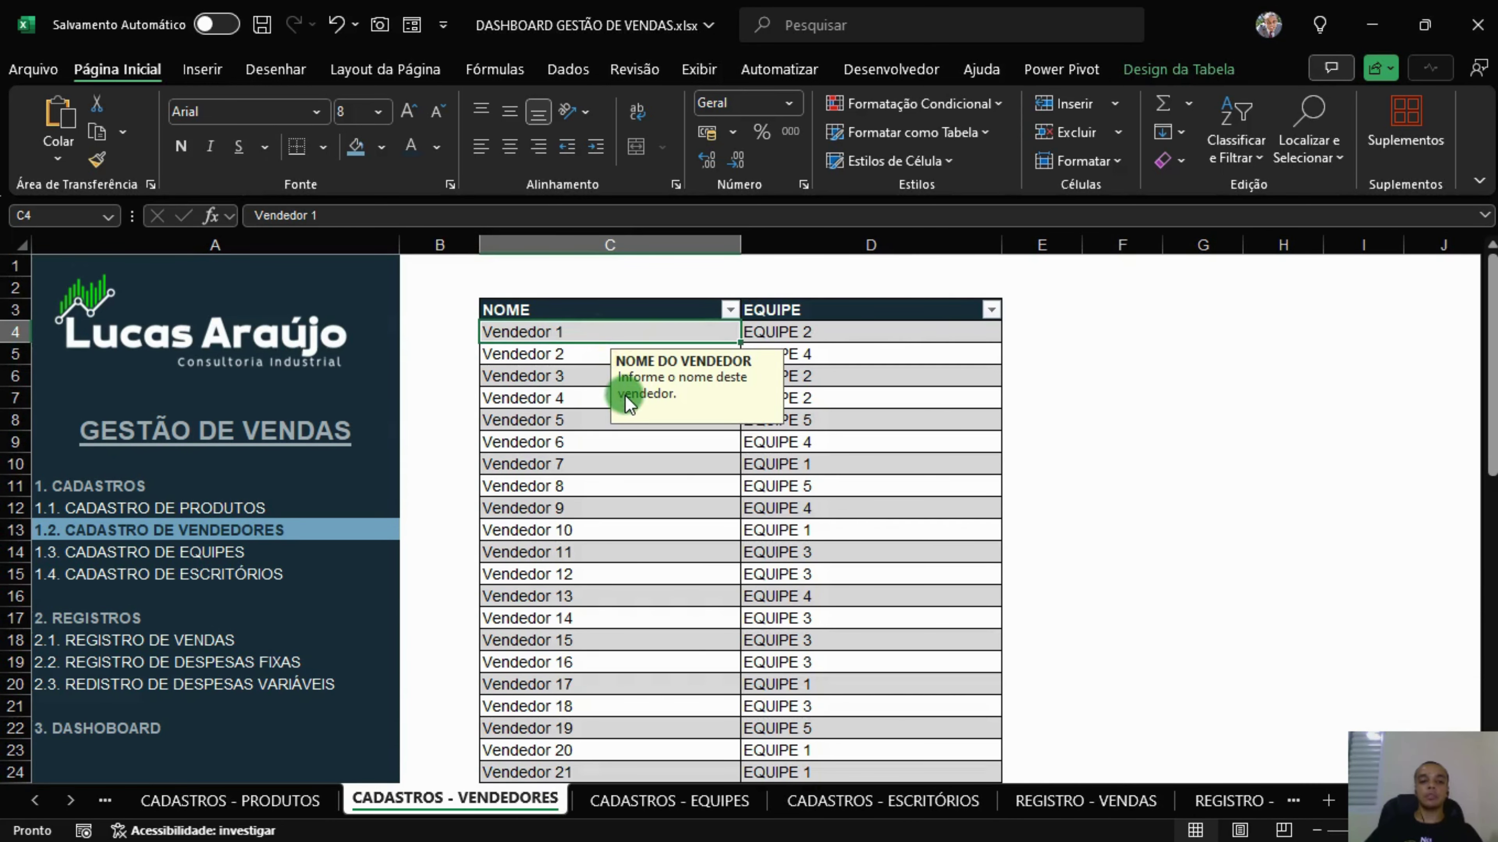
key("ctrl+shift+Down")
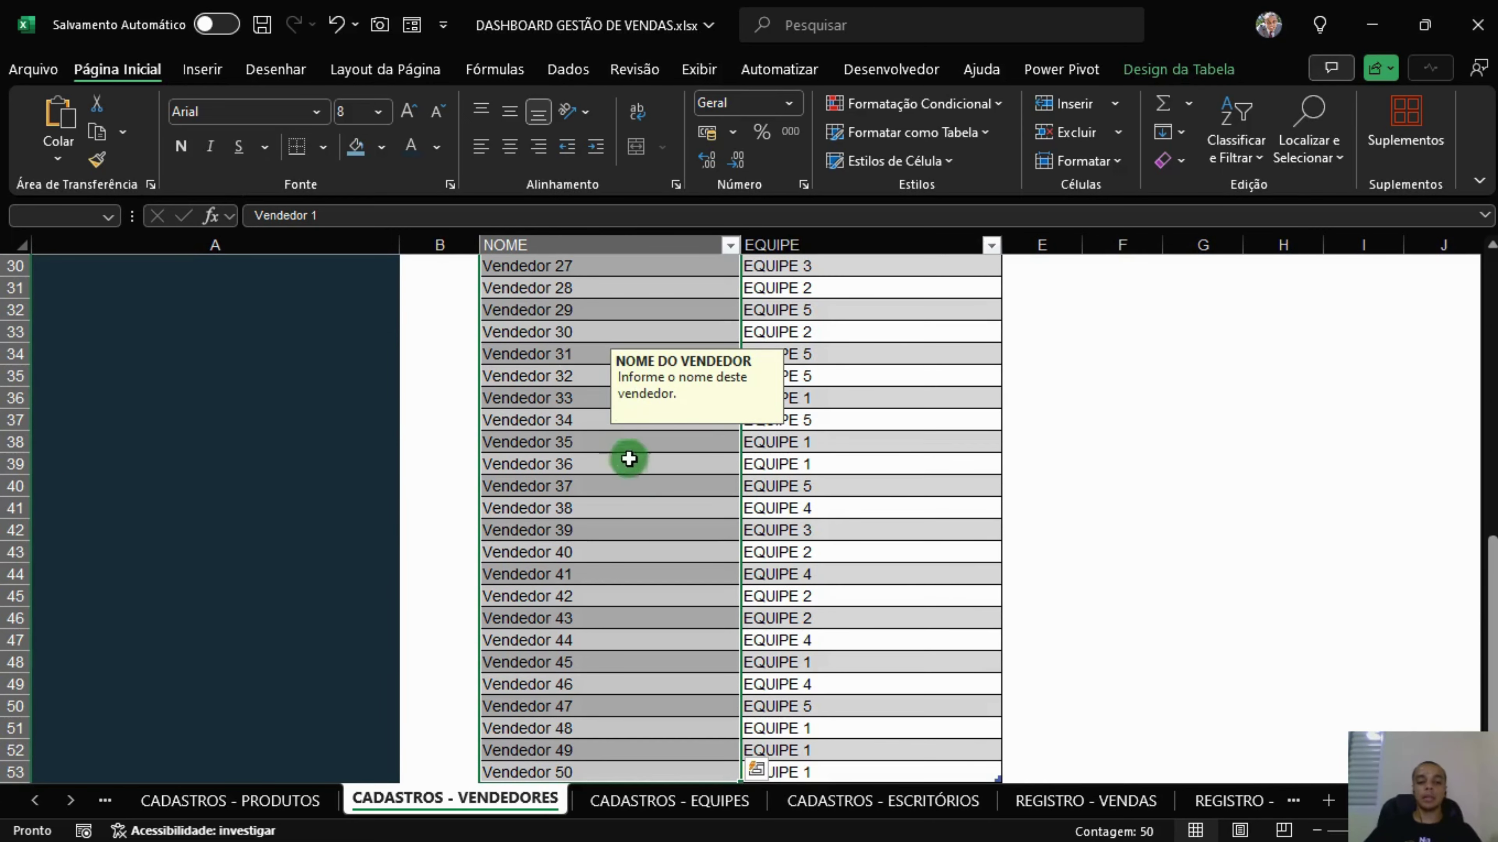
left_click_drag(1489, 590, 1489, 266)
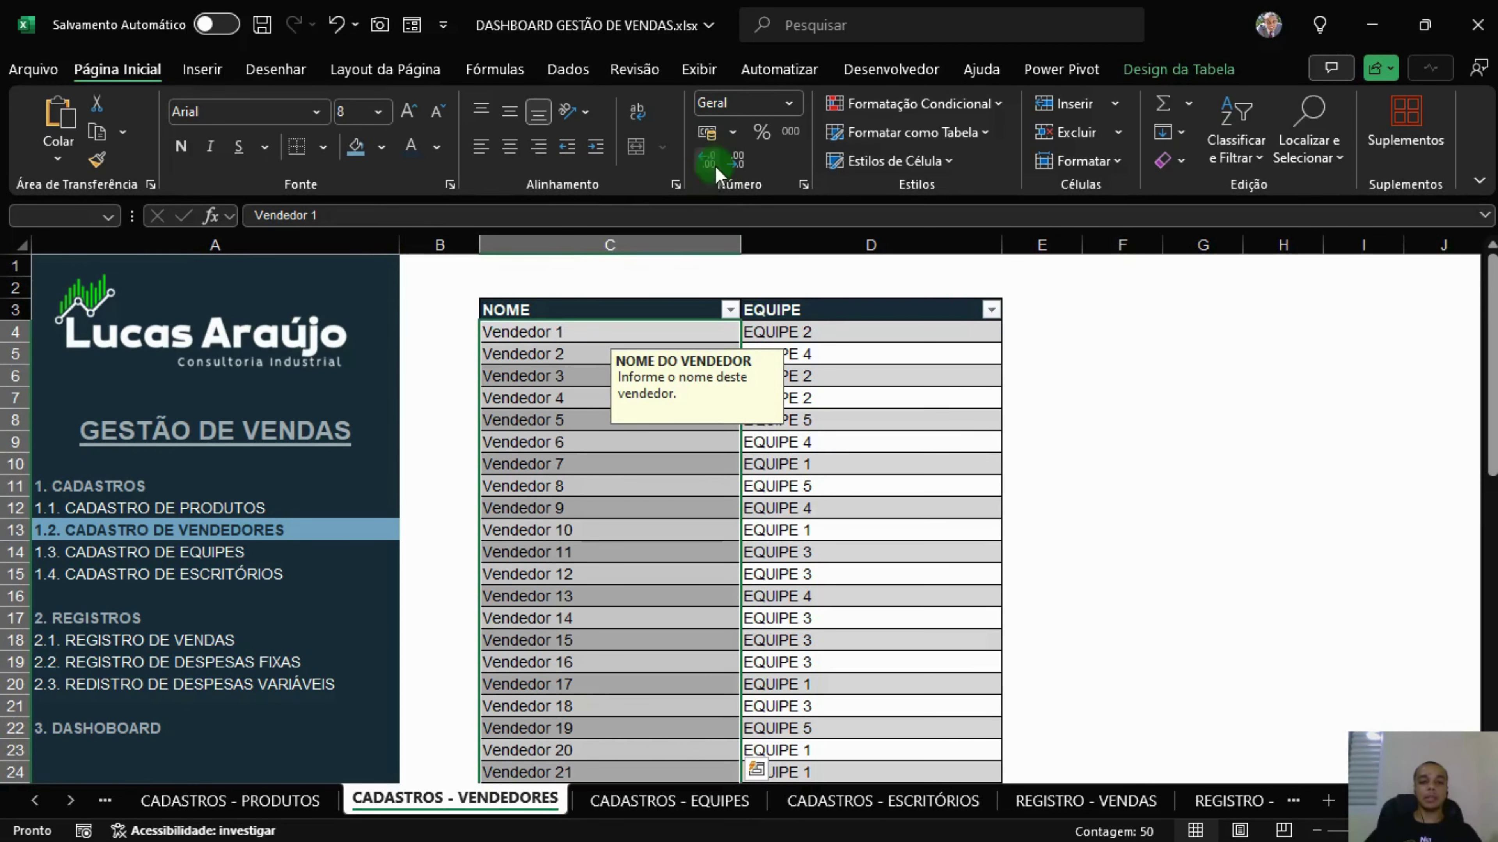
left_click(521, 70)
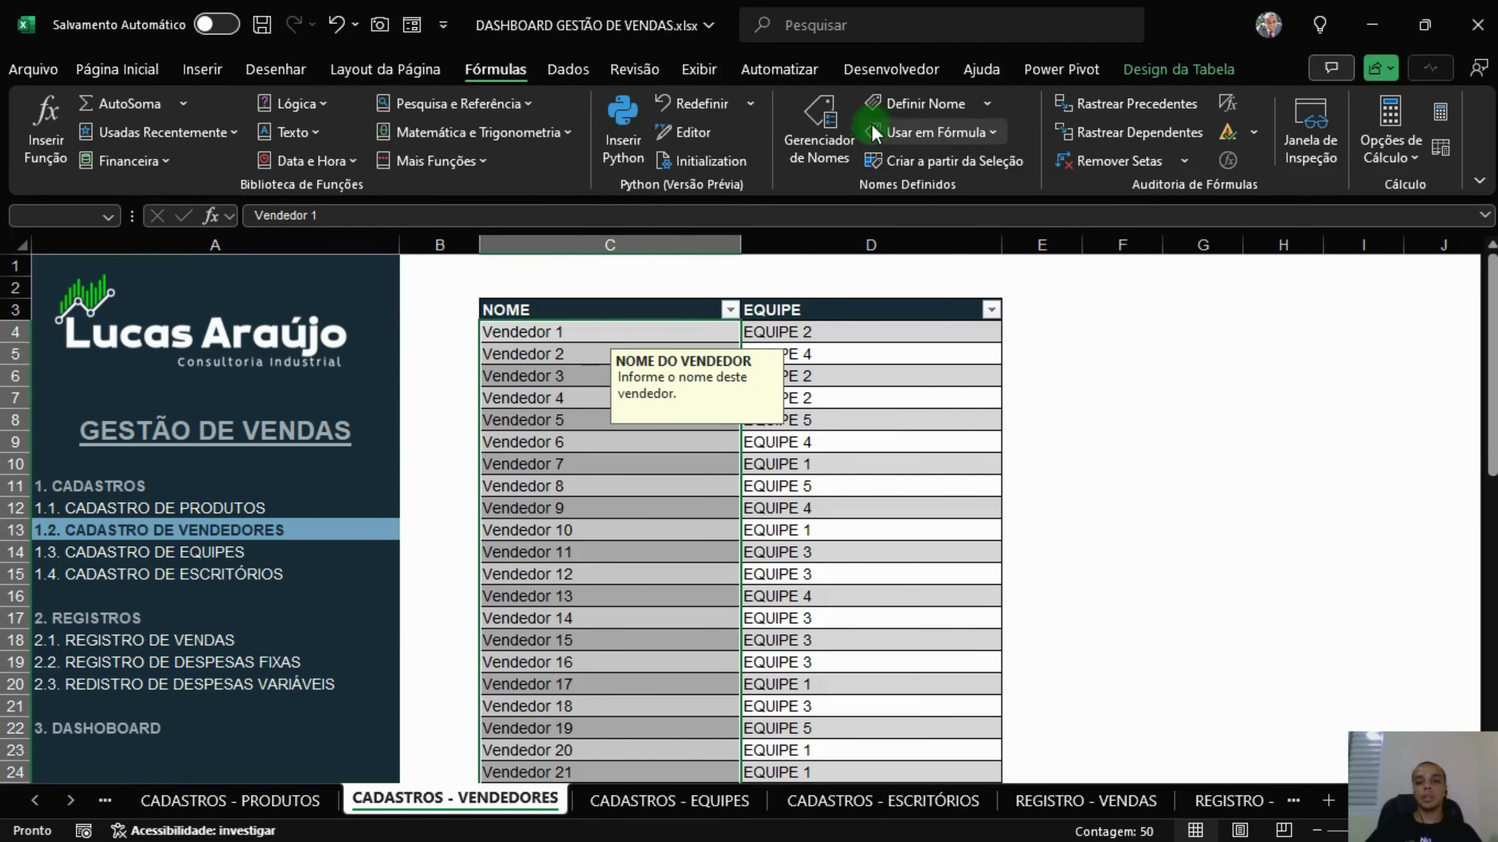
left_click(917, 113)
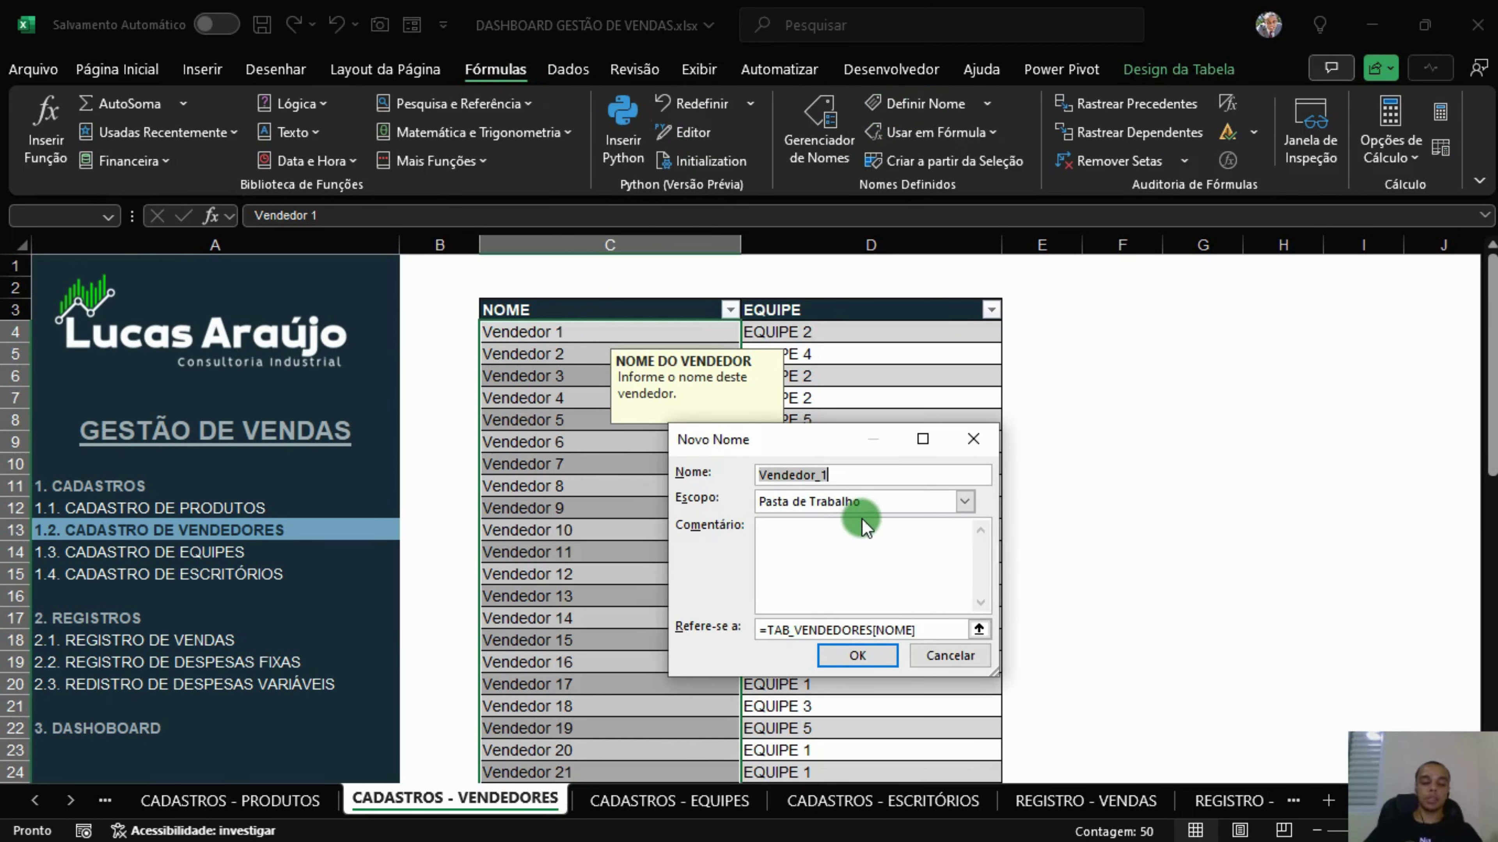
type("ve")
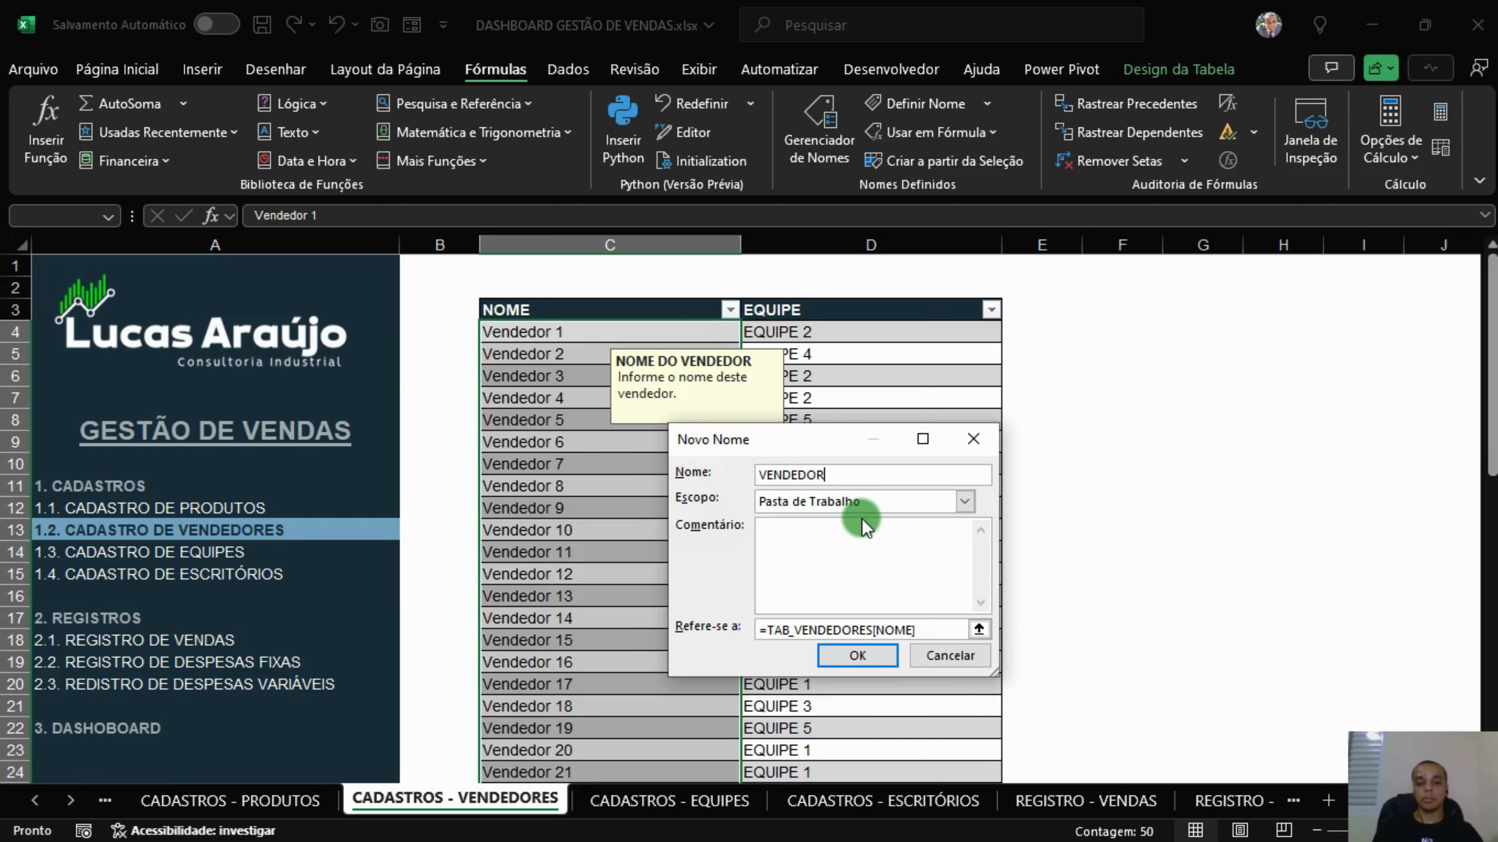
left_click(858, 655)
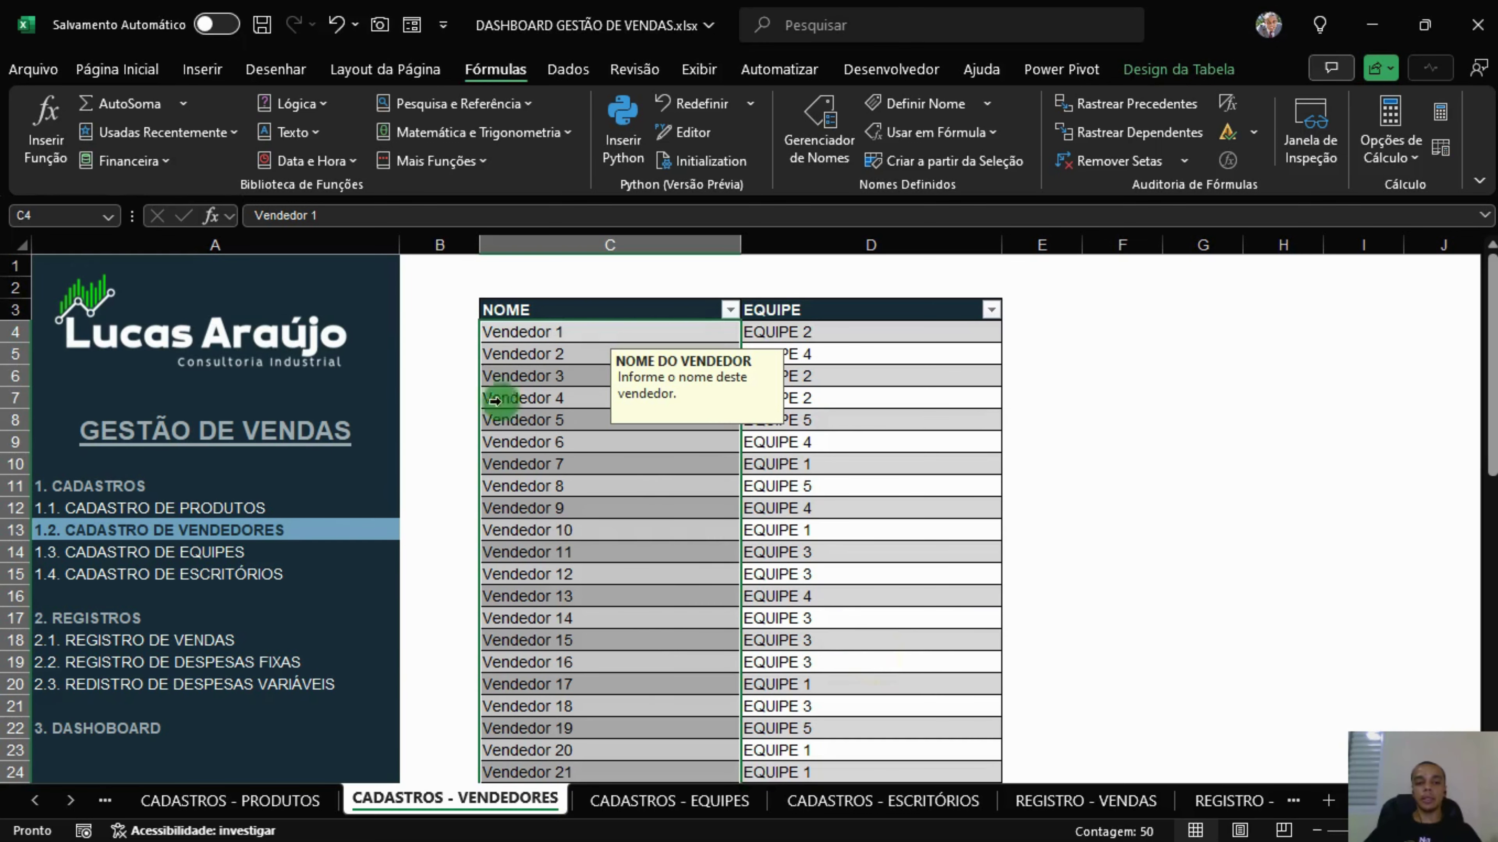
Set the validation of the VENDEDOR cell D4 on REGISTRO - VENDAS to a Lista with the source =vendedor.
left_click(177, 642)
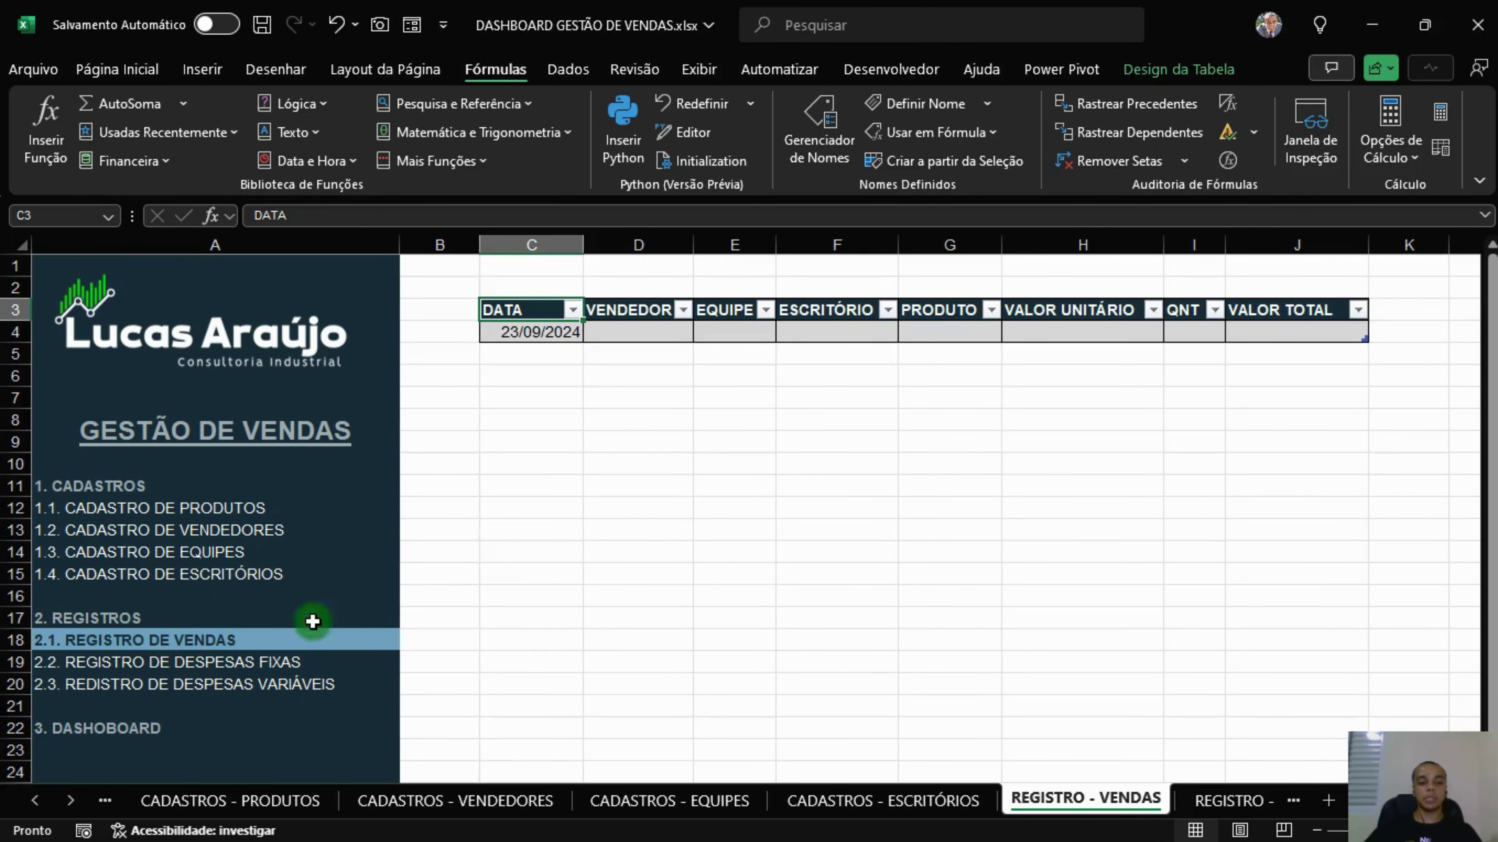
left_click(682, 341)
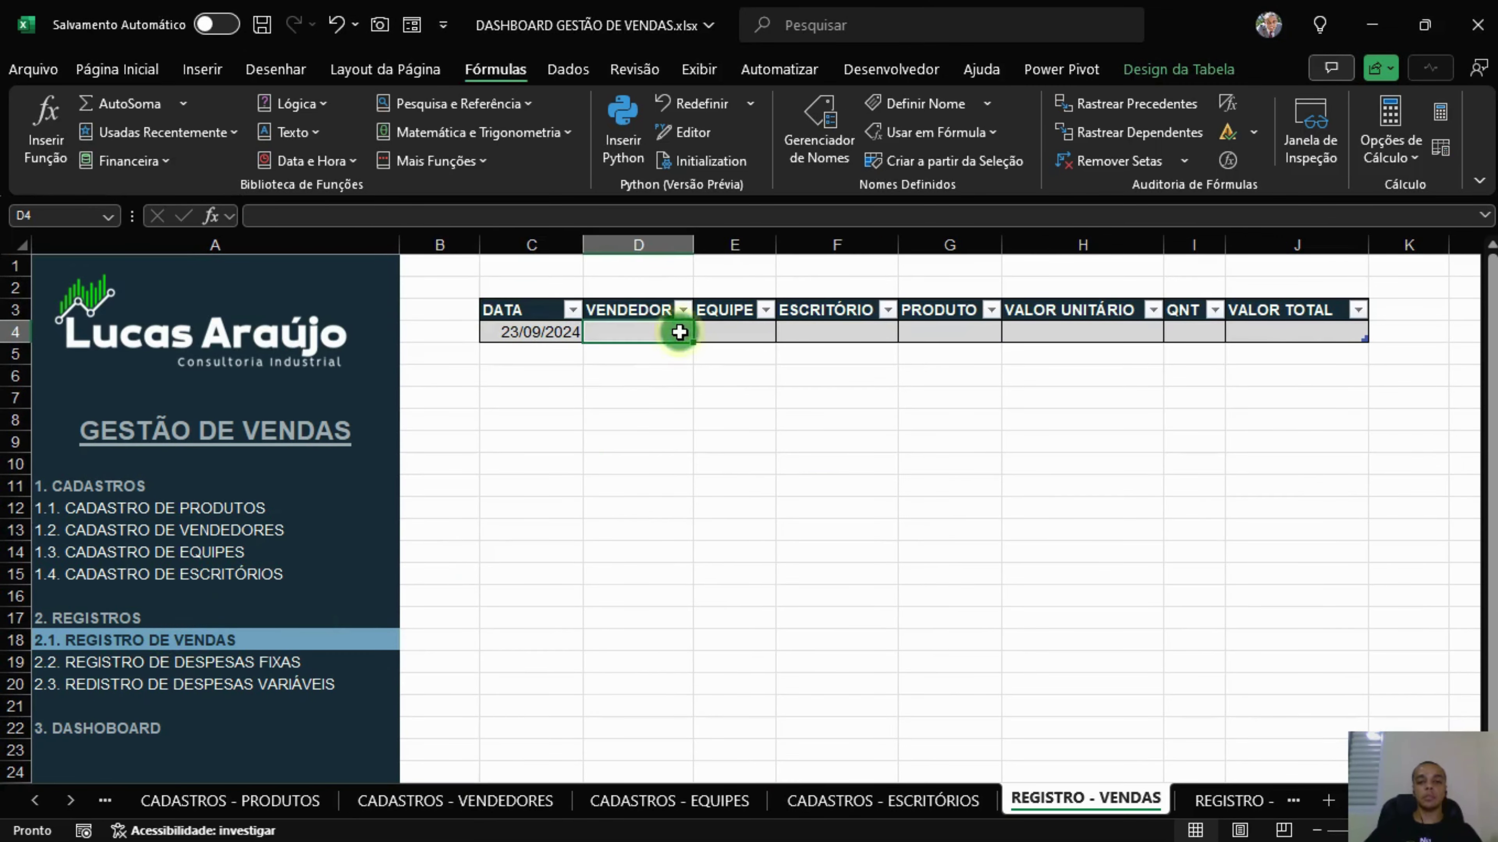
left_click(584, 65)
left_click(1000, 164)
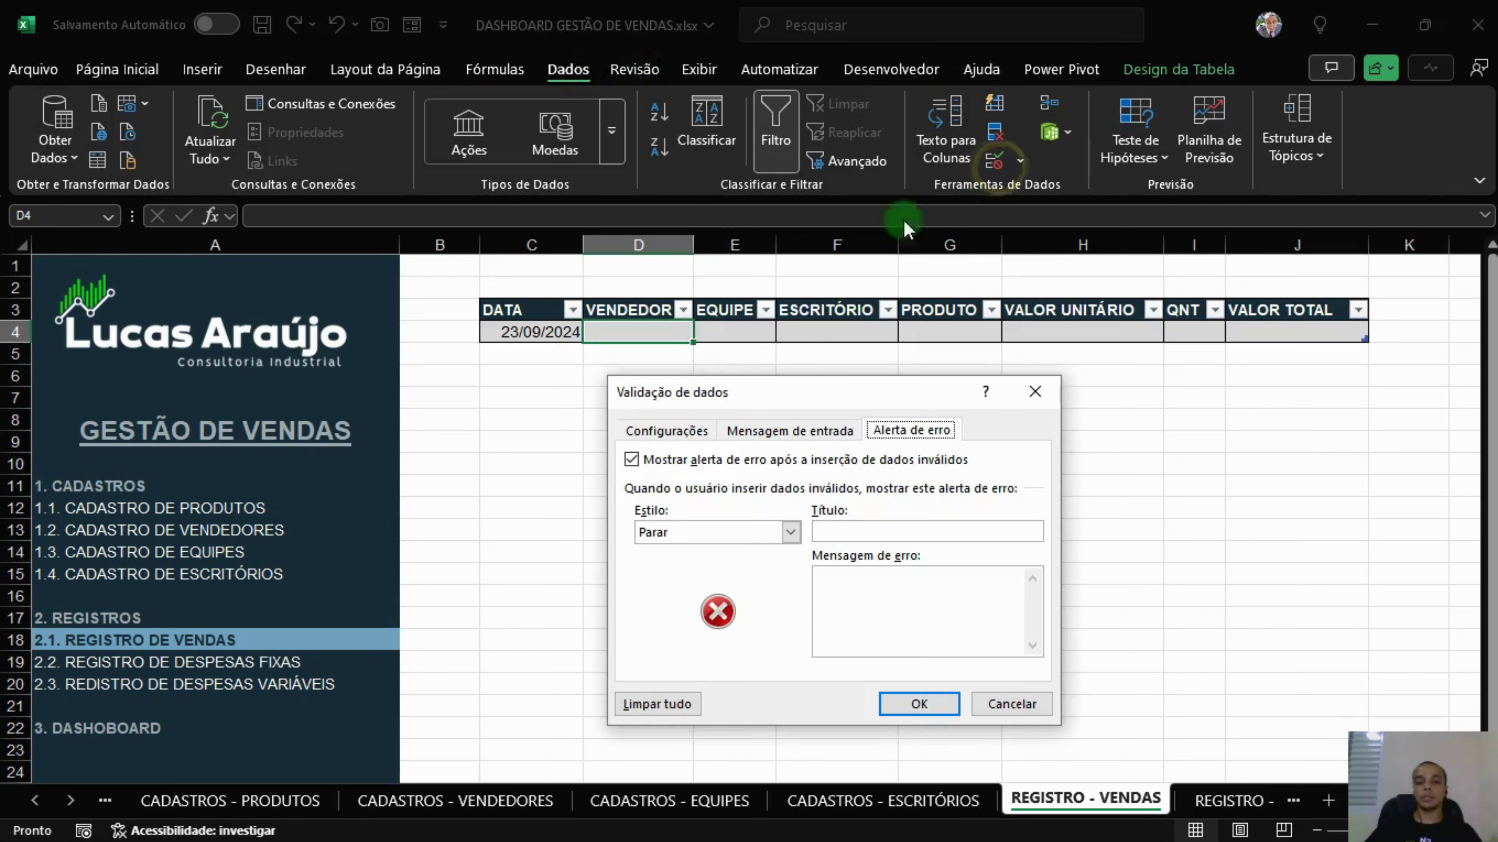
left_click(695, 434)
left_click(740, 502)
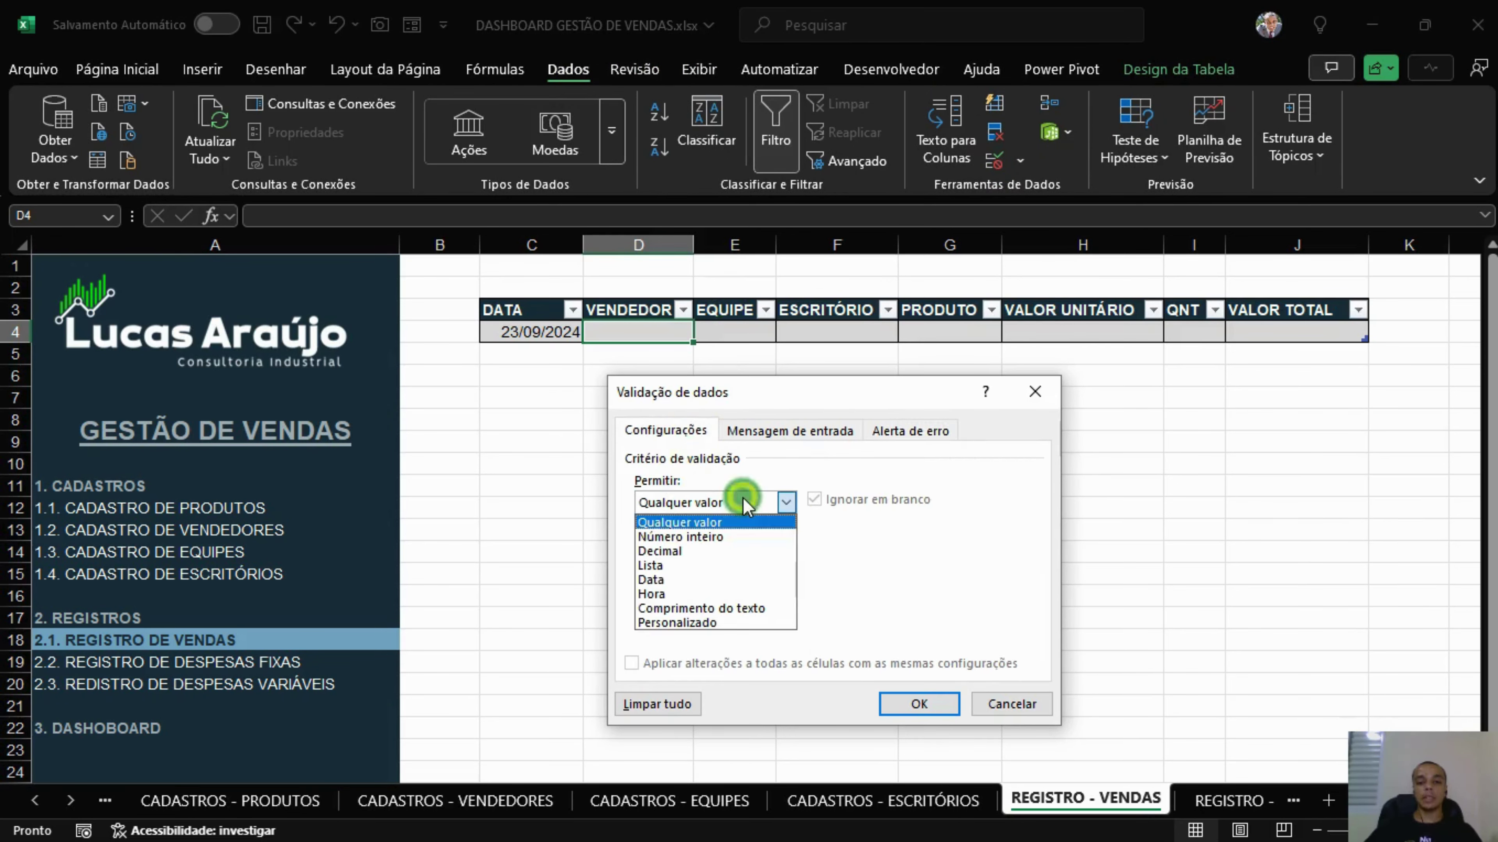
left_click(660, 565)
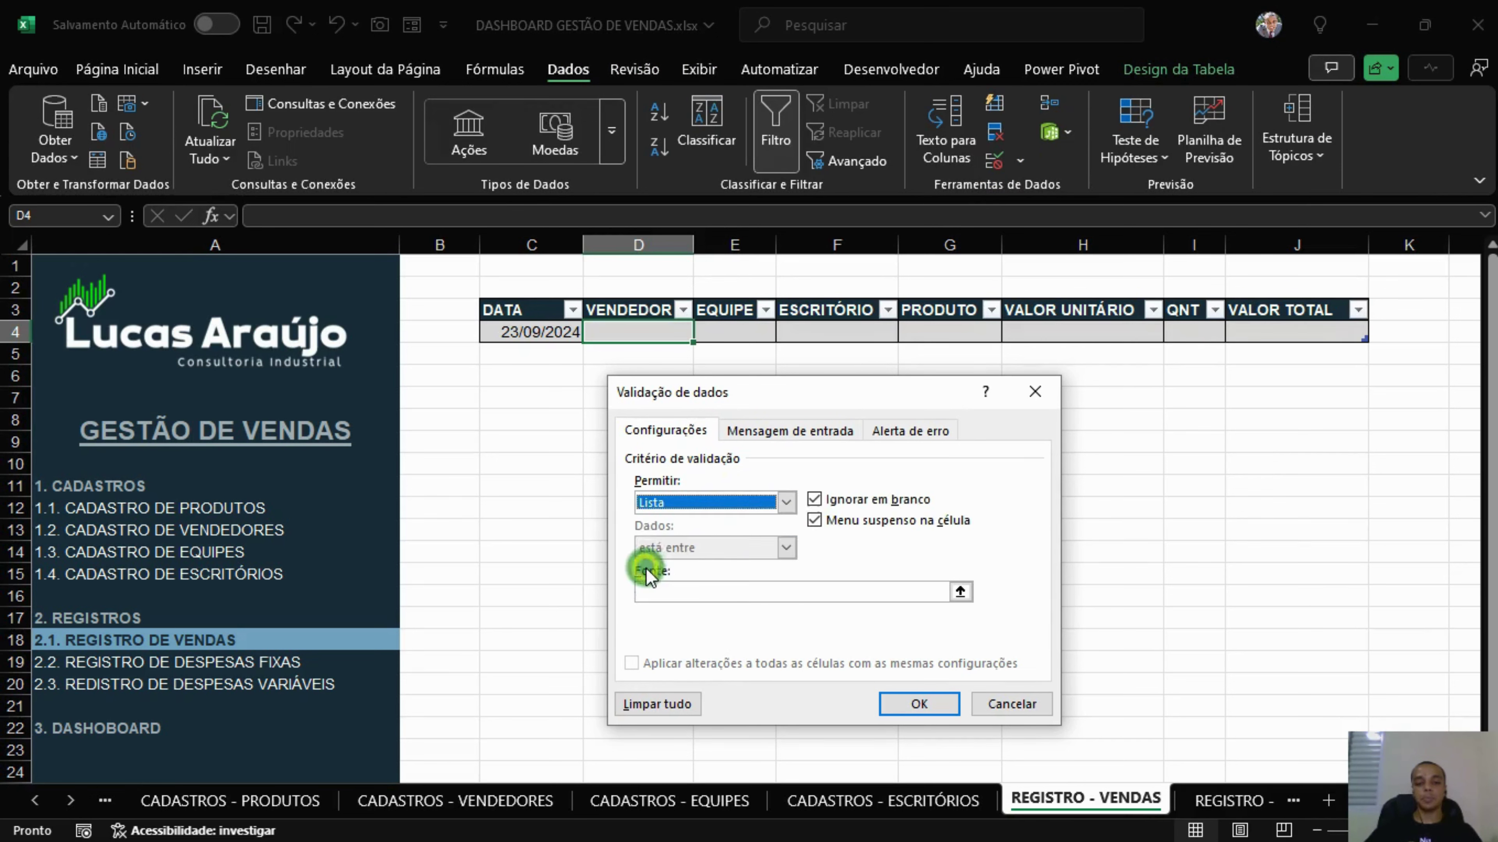
left_click(681, 583)
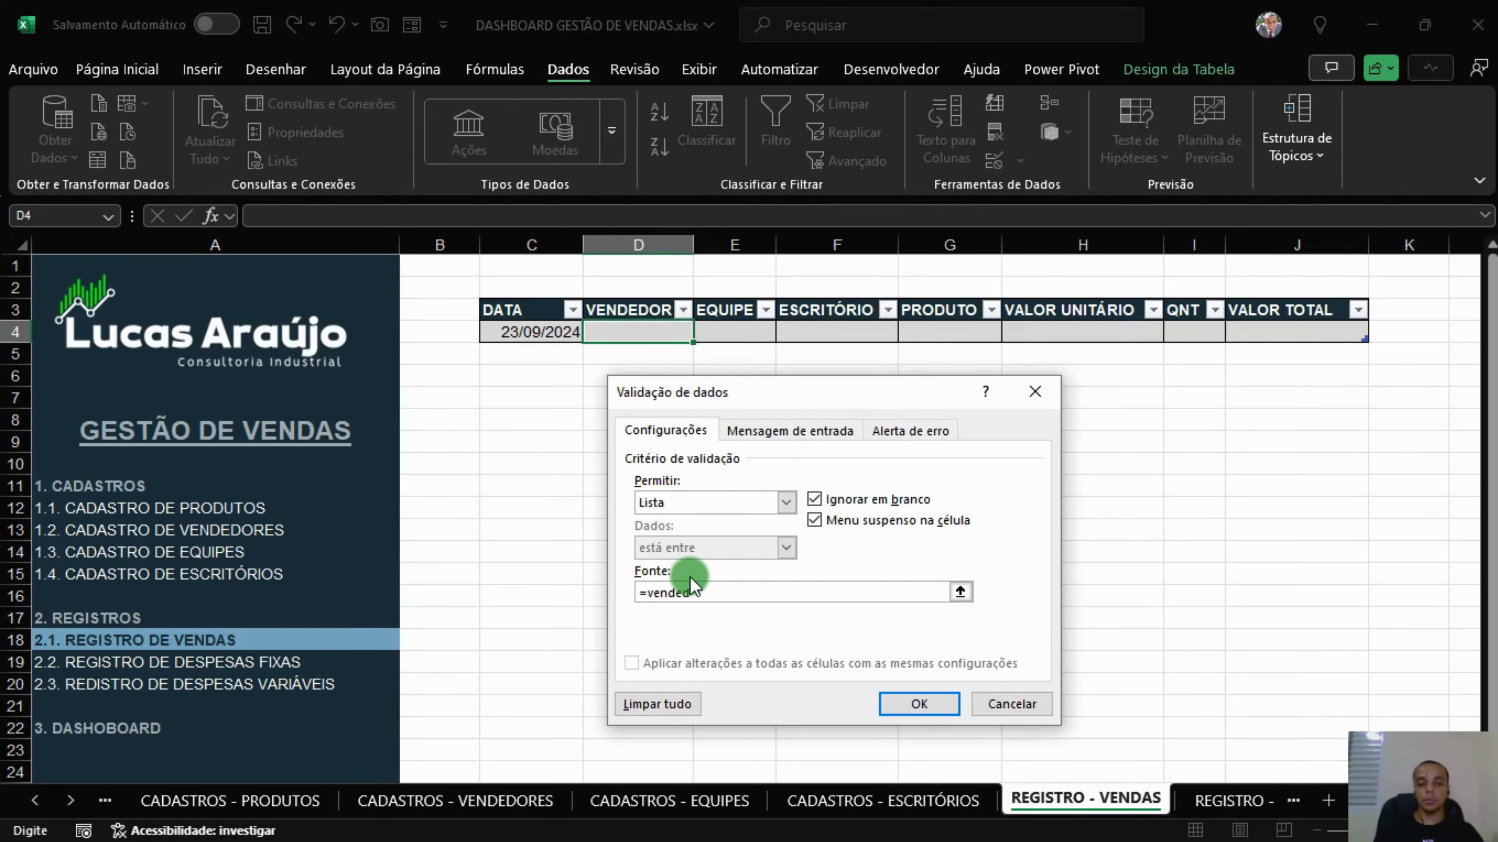
Add the input message "Informe o nome do vendedor responsável por esta venda." titled NOME DO VENDEDOR, and apply the validation.
left_click(790, 431)
left_click(670, 530)
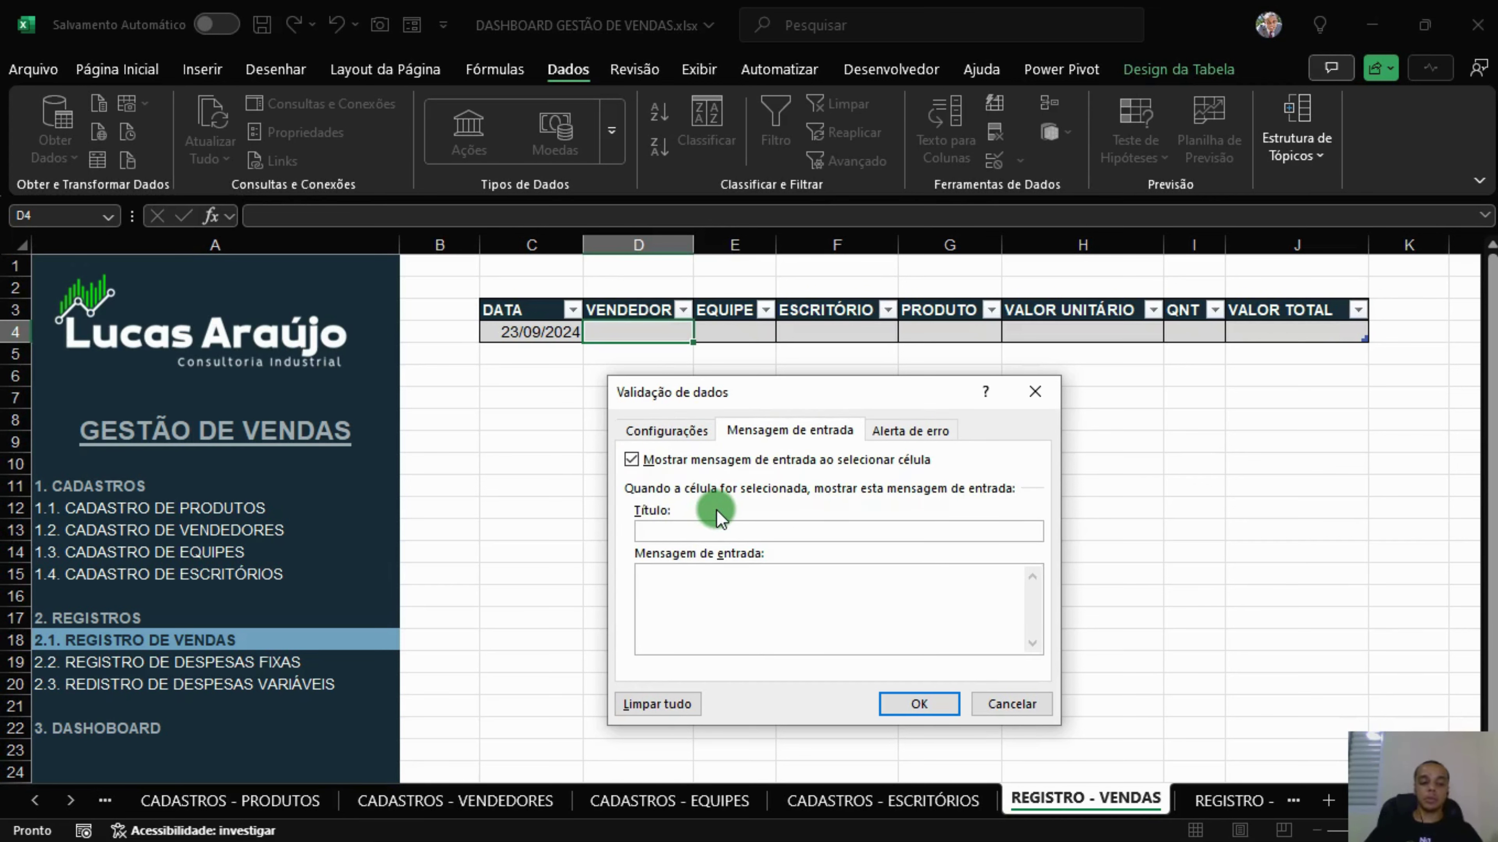
type("NOME DO VENDEDO")
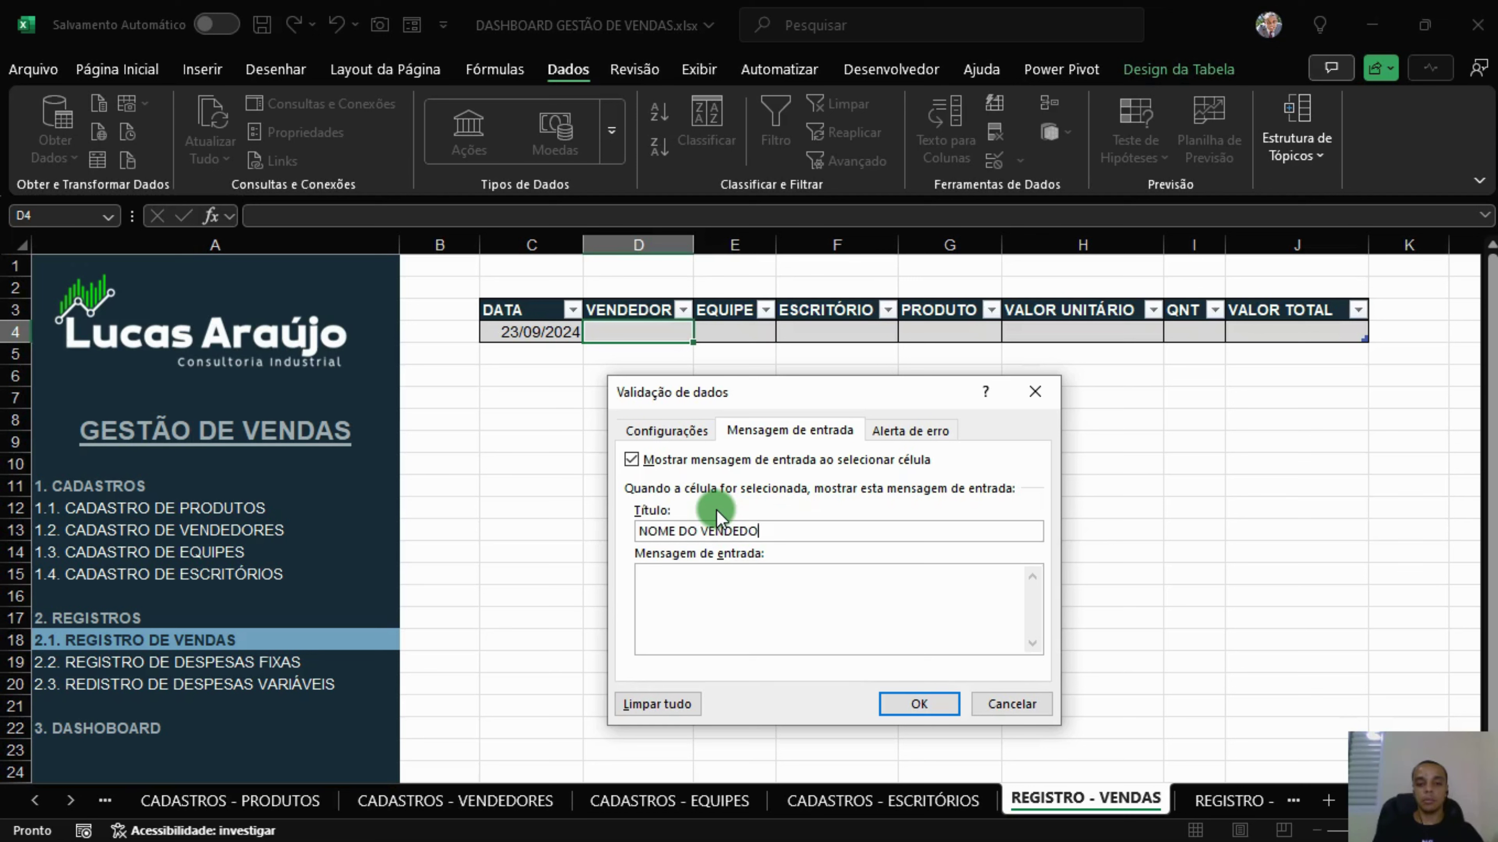
type("R")
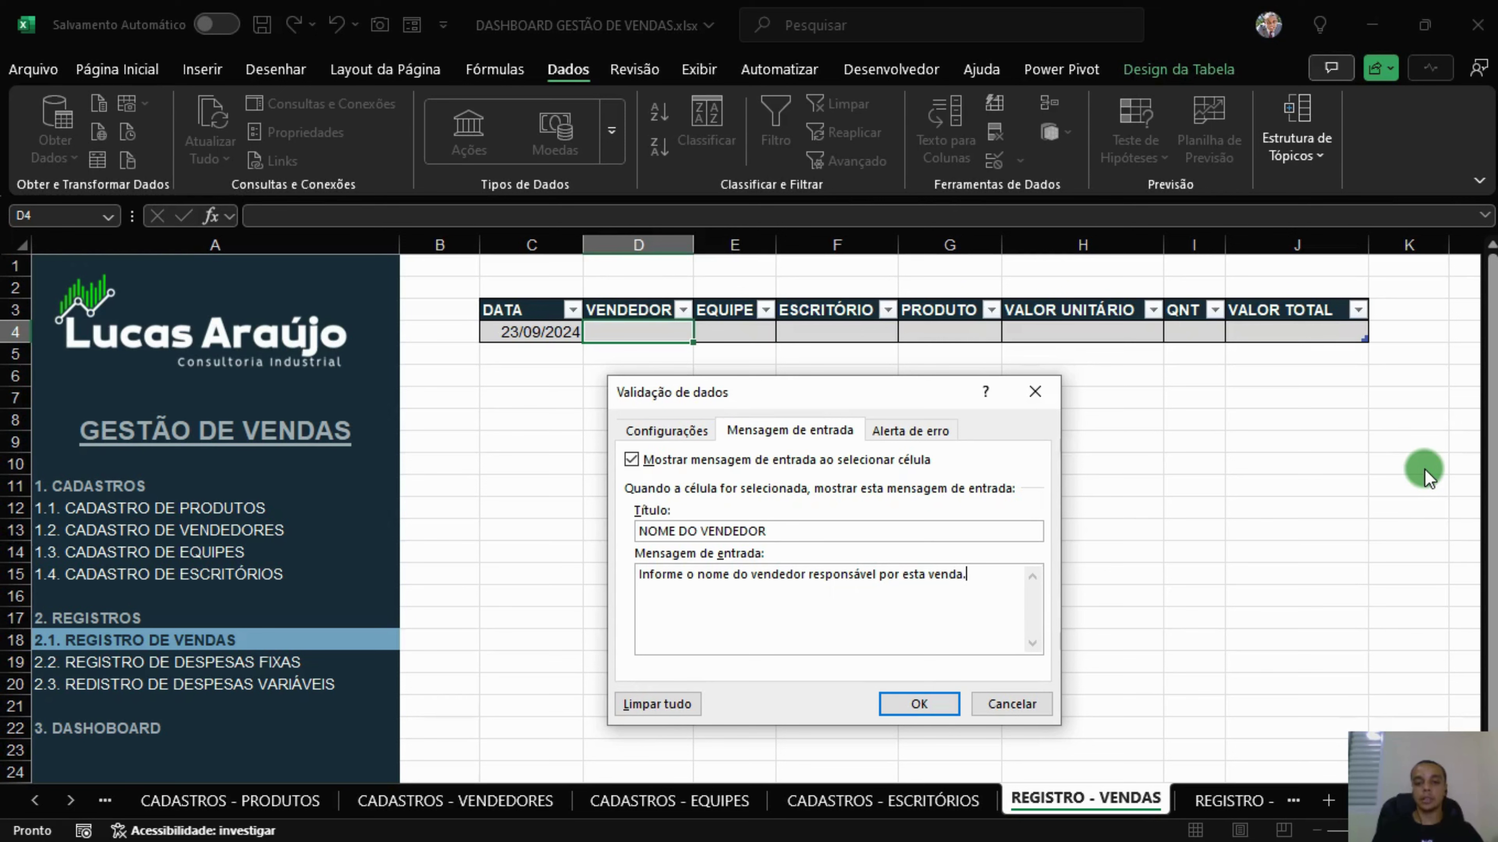
left_click(918, 704)
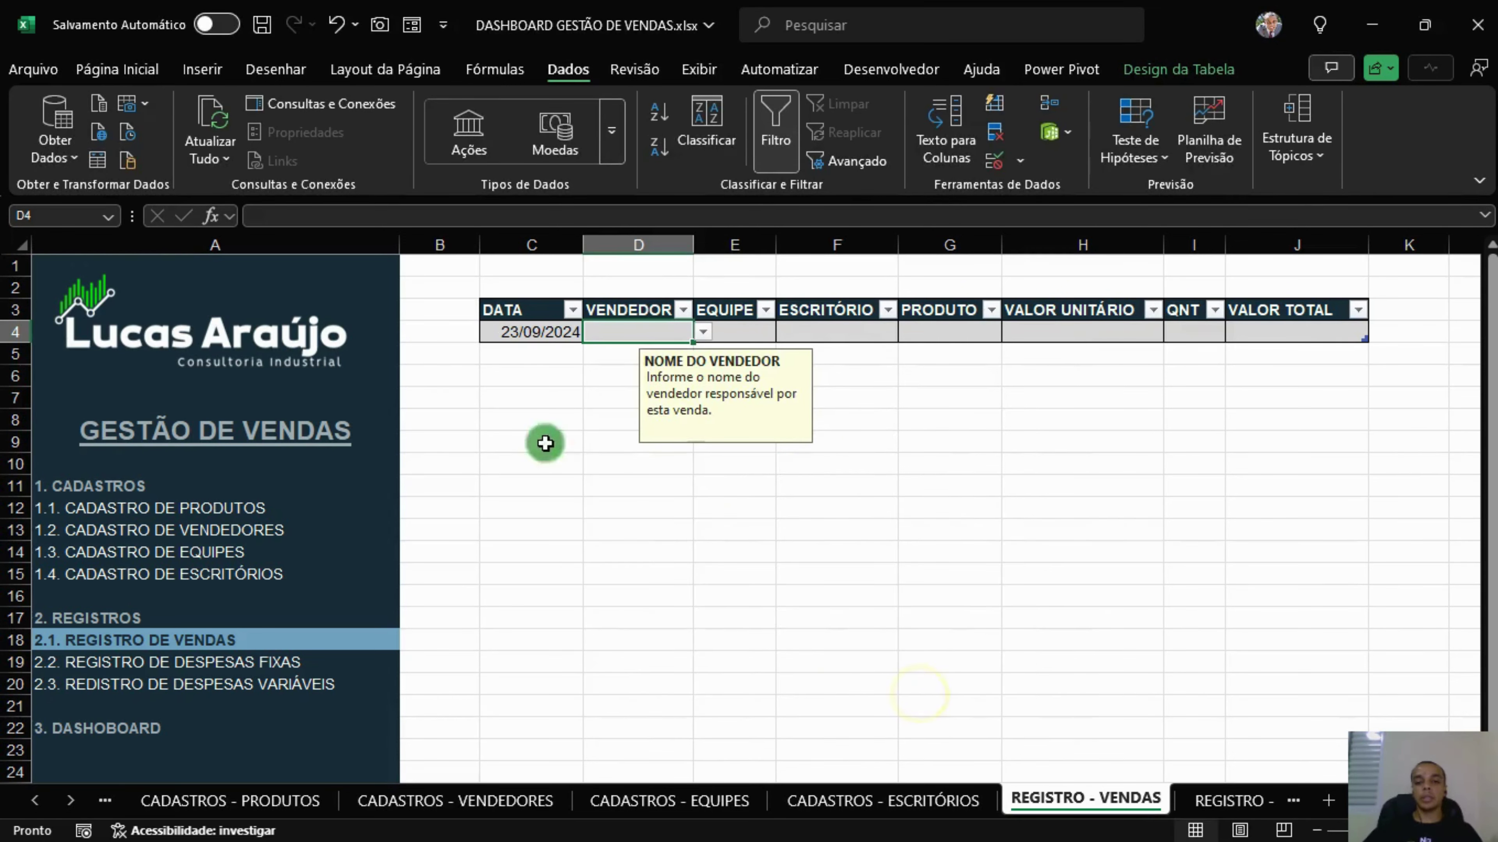
Copy the error message text from the EQUIPE column's validation alert on the CADASTROS - VENDEDORES sheet.
left_click(246, 539)
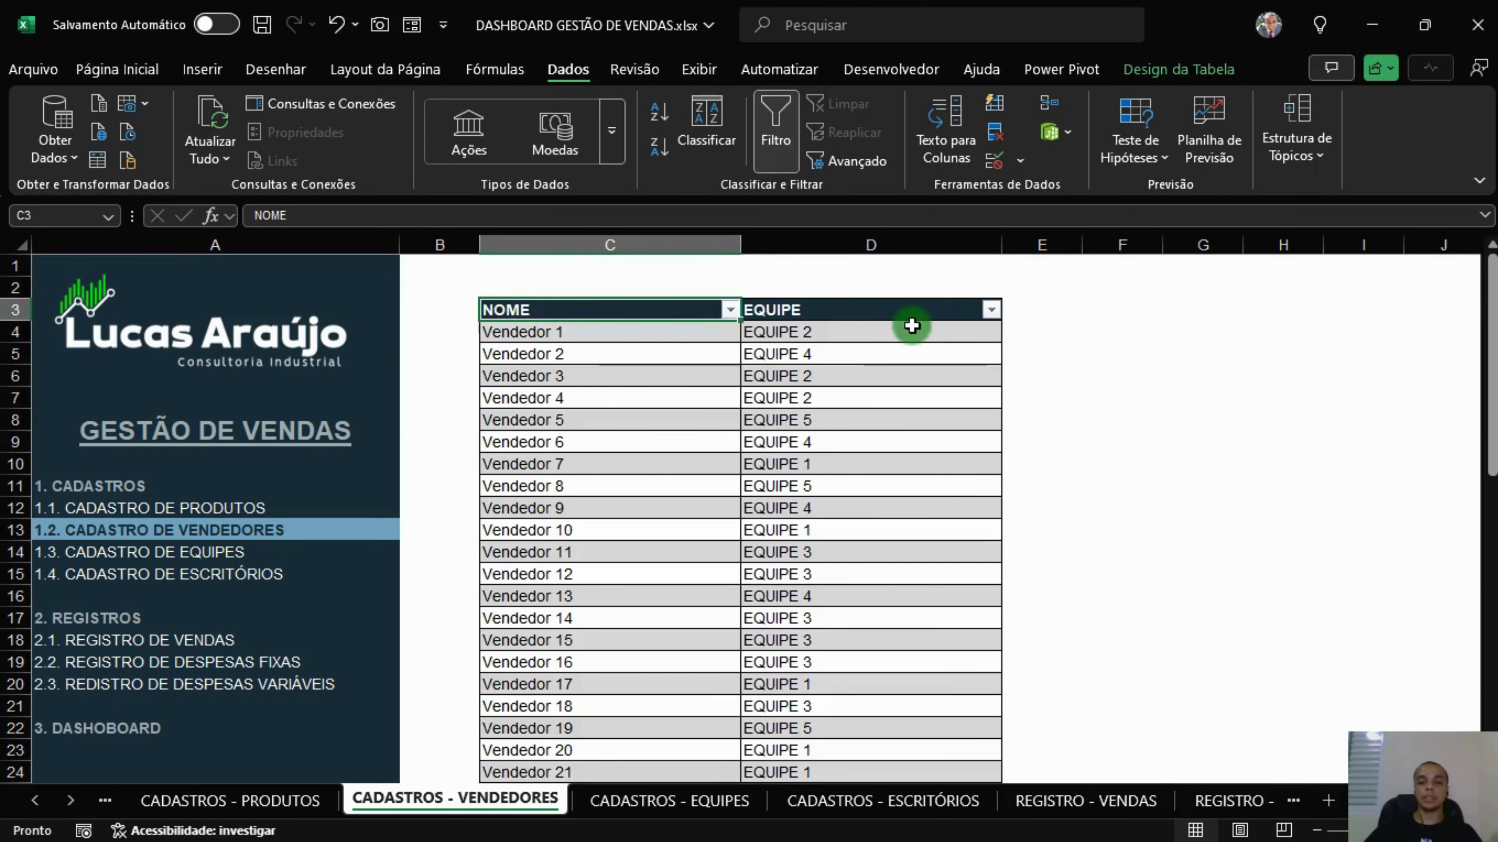
left_click(994, 161)
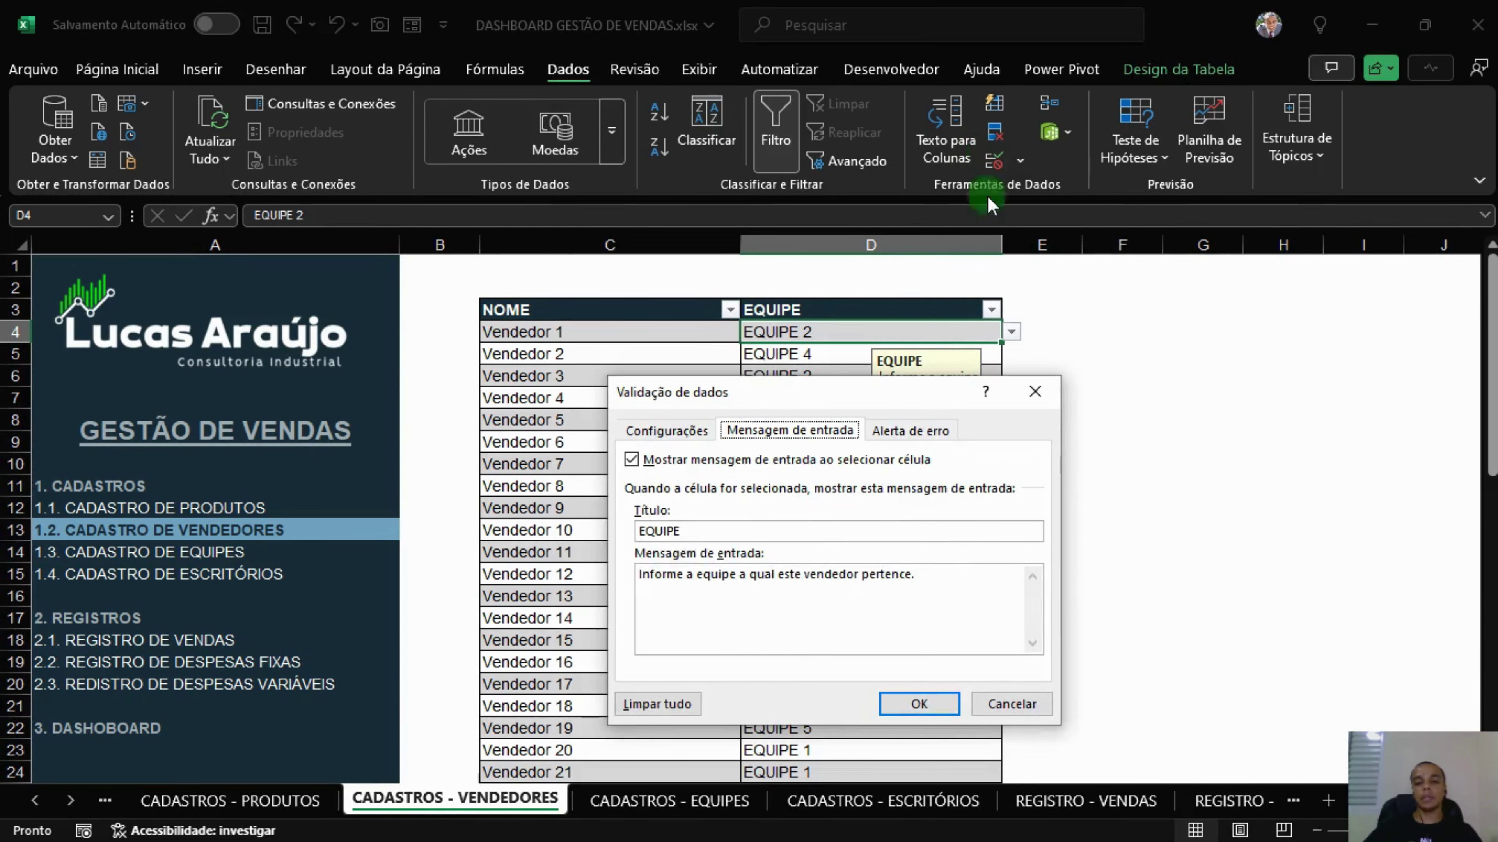
left_click(911, 429)
left_click(893, 571)
left_click_drag(870, 629, 822, 565)
key("ctrl+c")
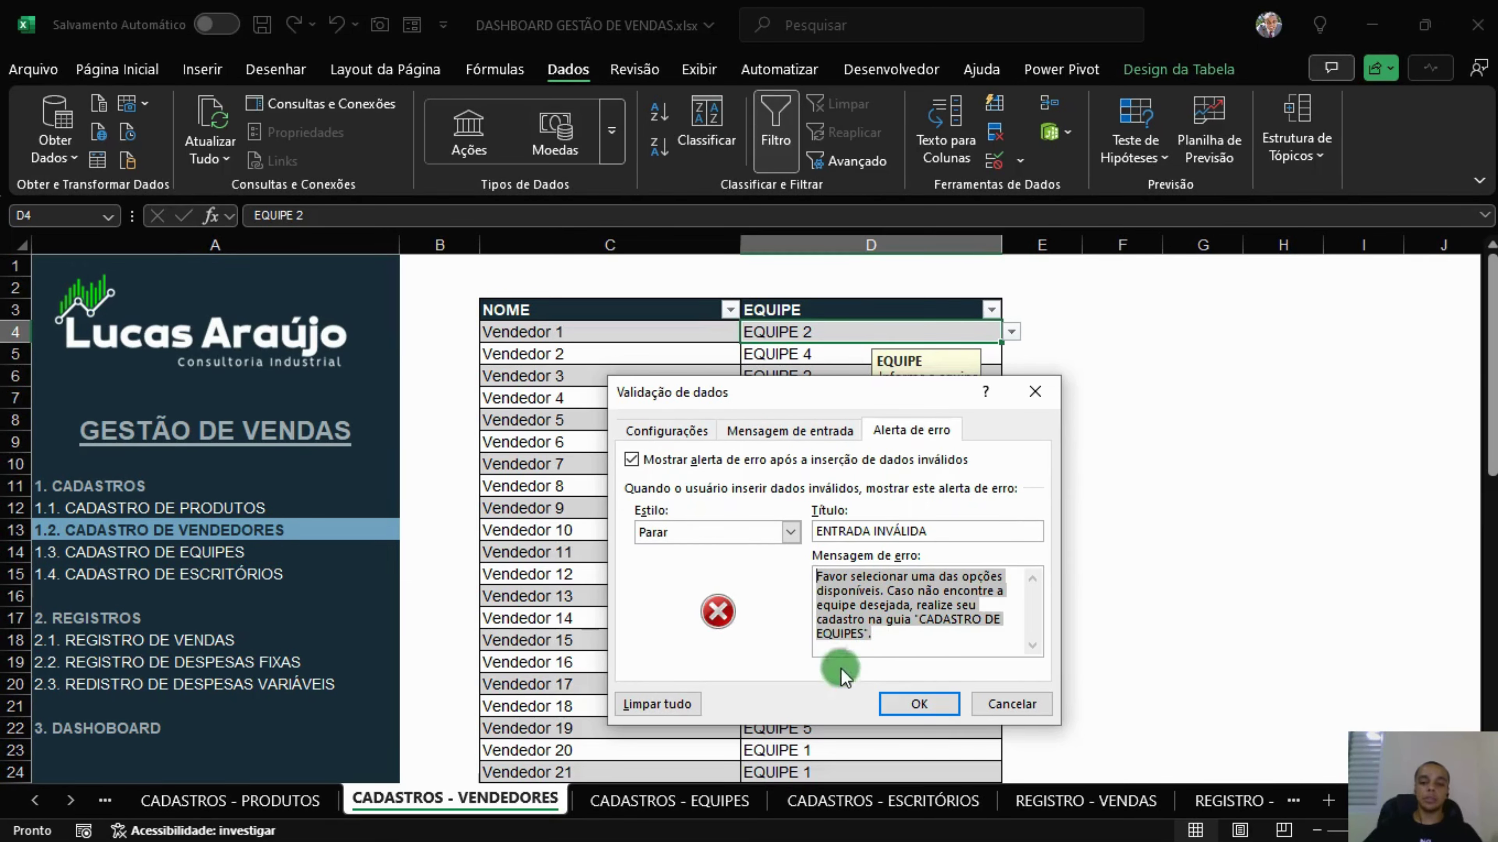
left_click(937, 706)
Widen the VENDEDOR column on the REGISTRO - VENDAS sheet and check the drop-down list of cell D4.
left_click(201, 643)
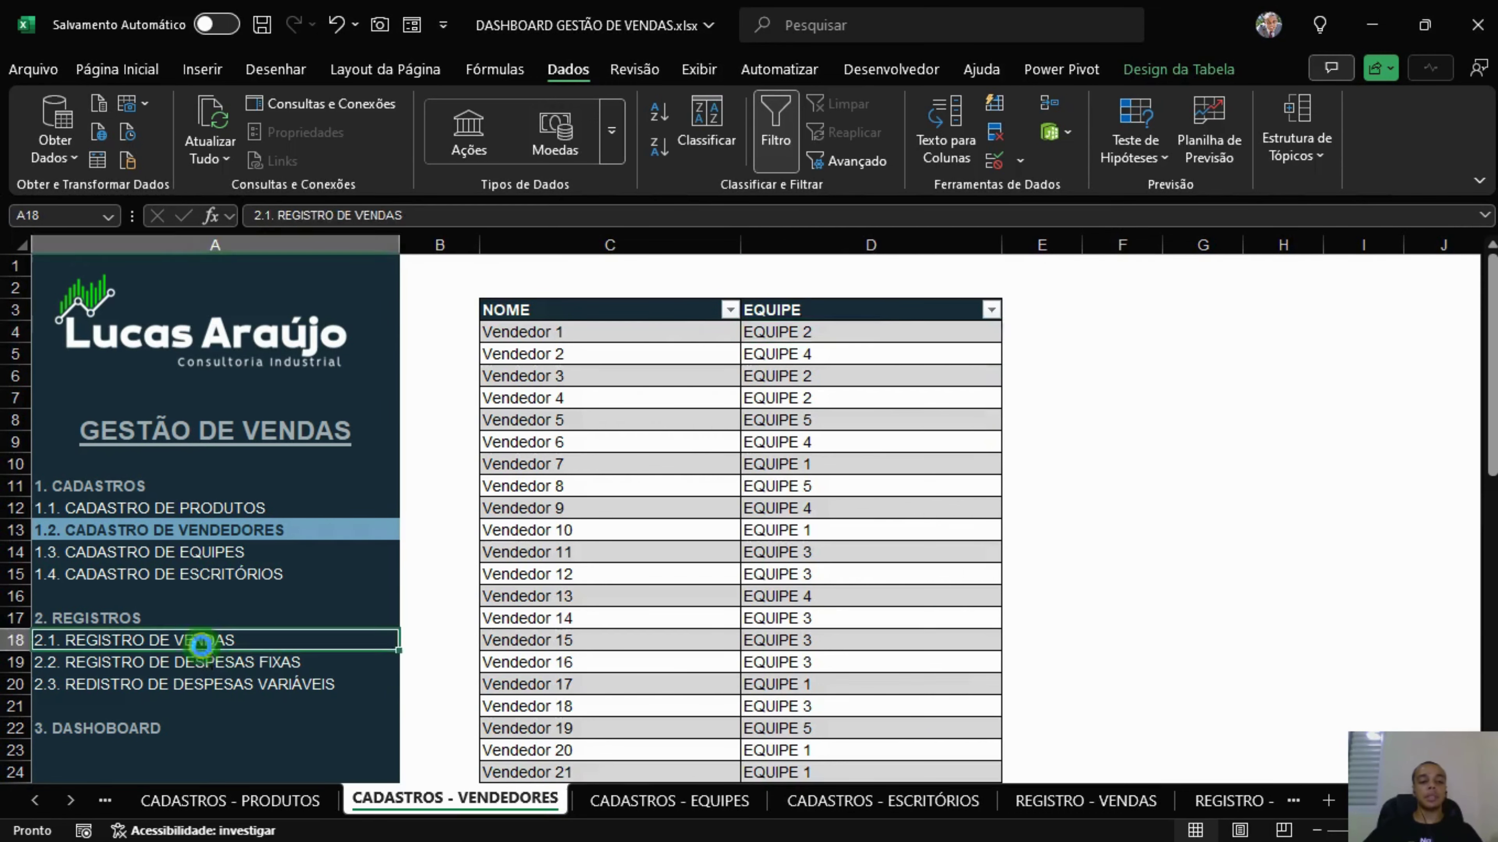
left_click(625, 334)
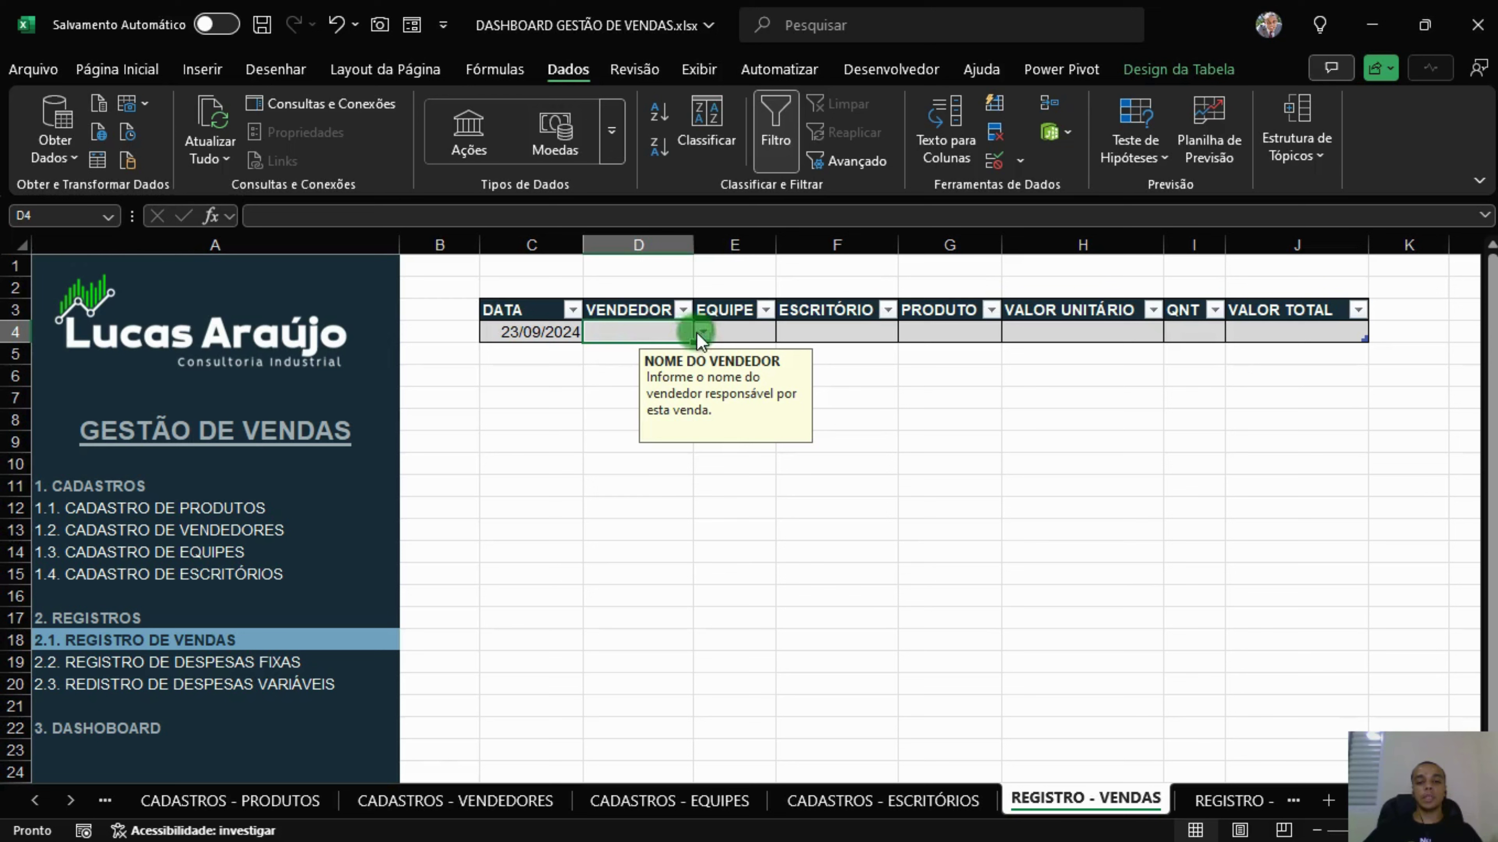
left_click(702, 333)
mouse_move(707, 372)
left_mouse_down()
mouse_move(706, 549)
mouse_move(703, 355)
left_mouse_up()
left_click_drag(693, 244, 731, 239)
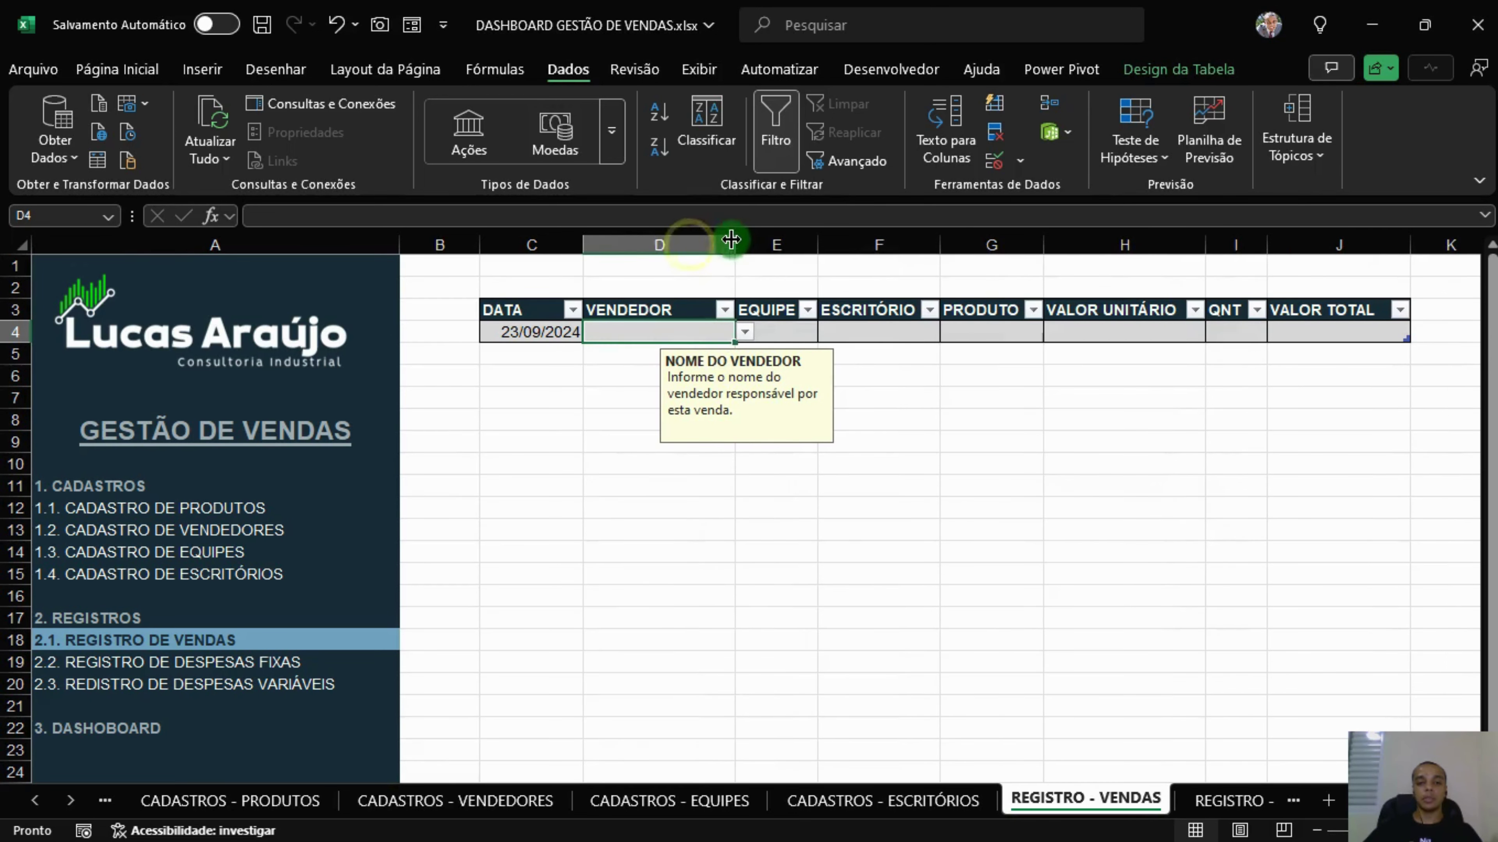
left_click(745, 332)
mouse_move(745, 361)
left_mouse_down()
mouse_move(754, 551)
mouse_move(750, 344)
left_mouse_up()
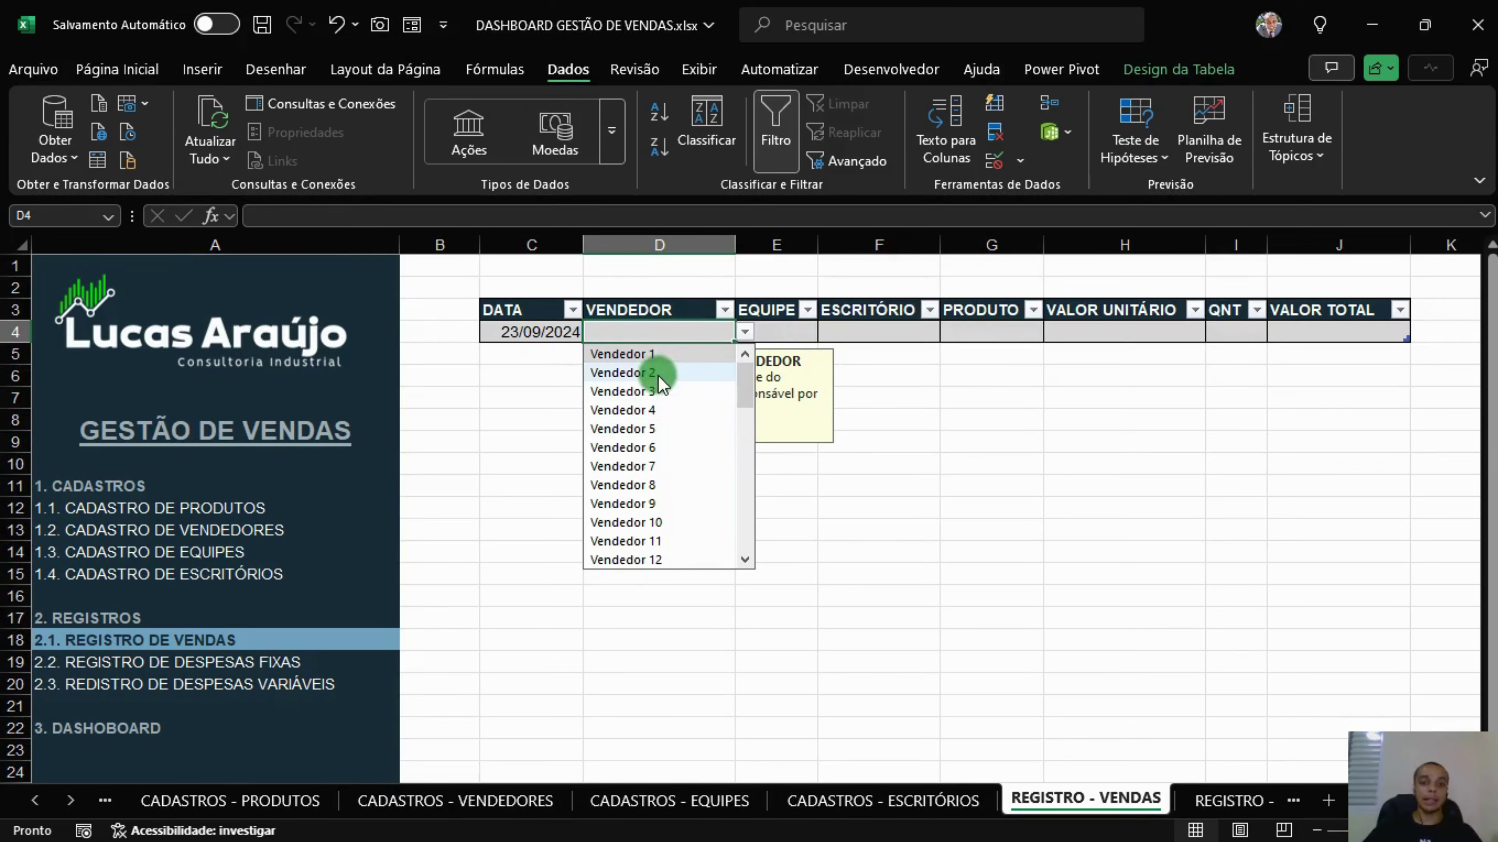
left_click(684, 326)
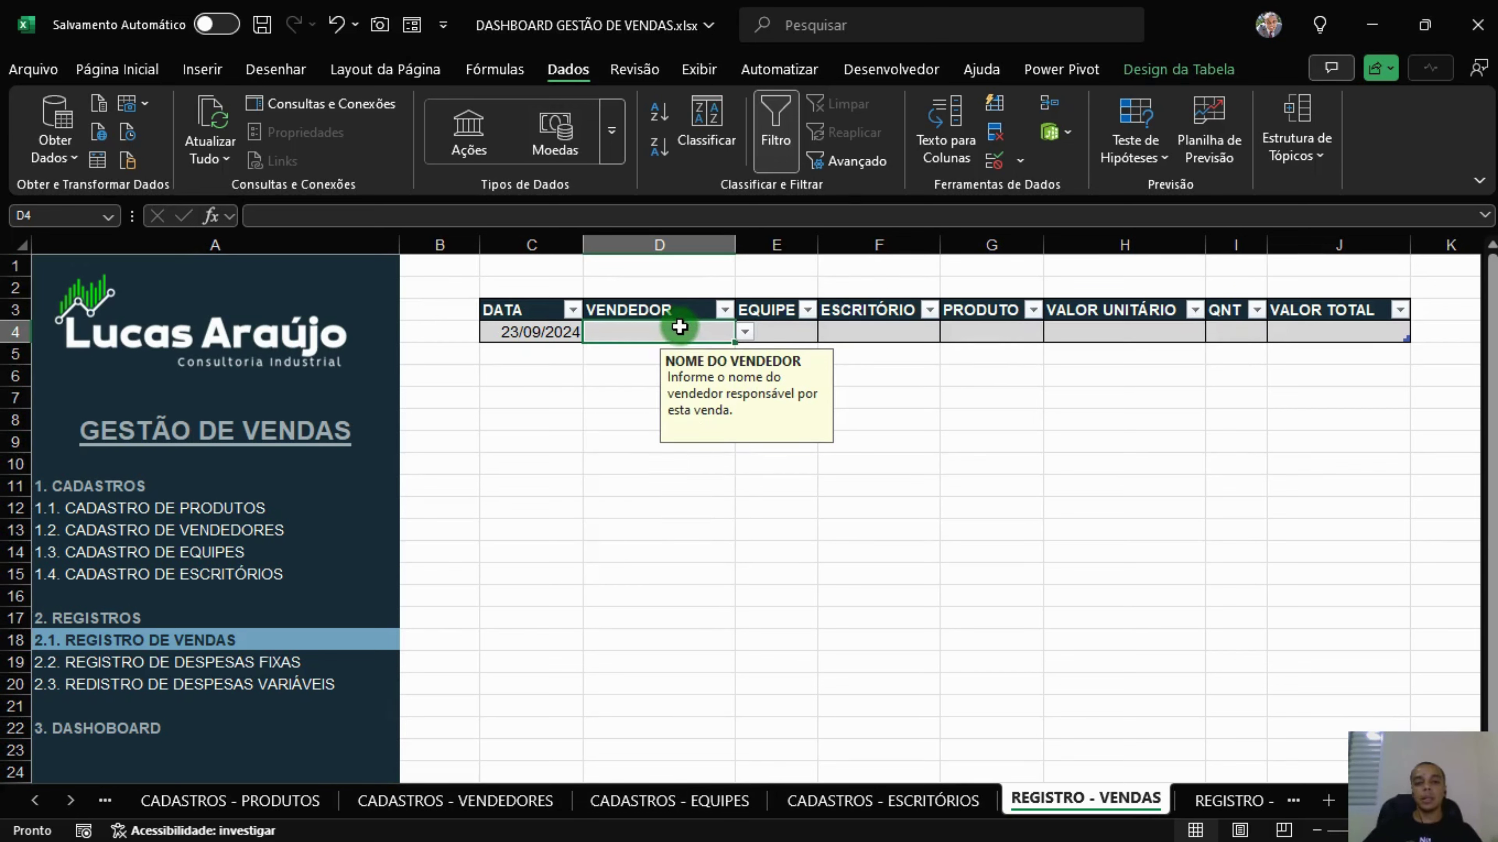
Title the VENDEDOR cell's validation error alert ENTRADA INVÁLIDA and paste the copied text as its error message.
left_click(996, 165)
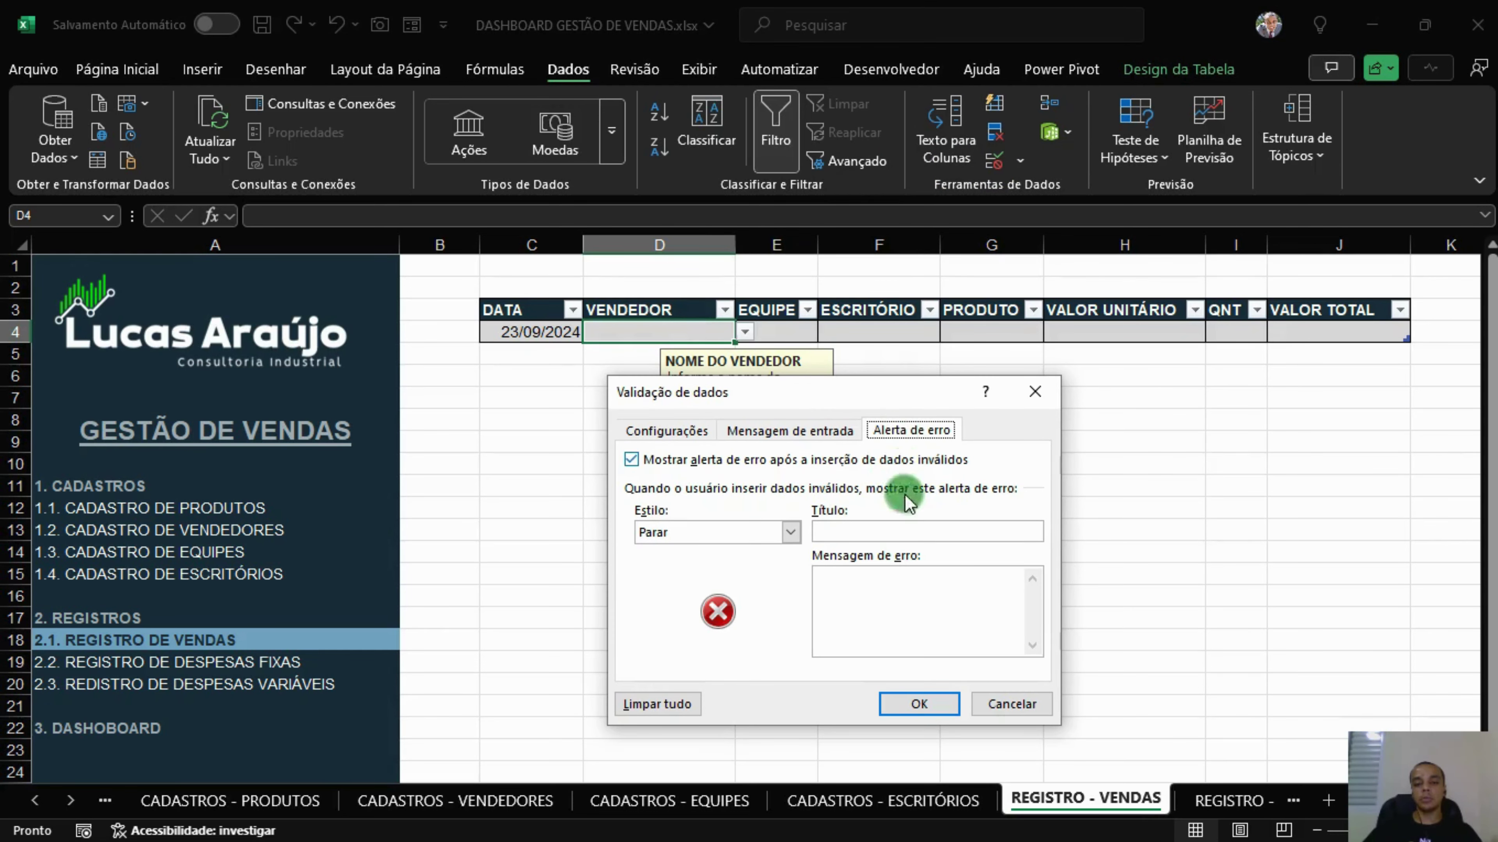
left_click(887, 532)
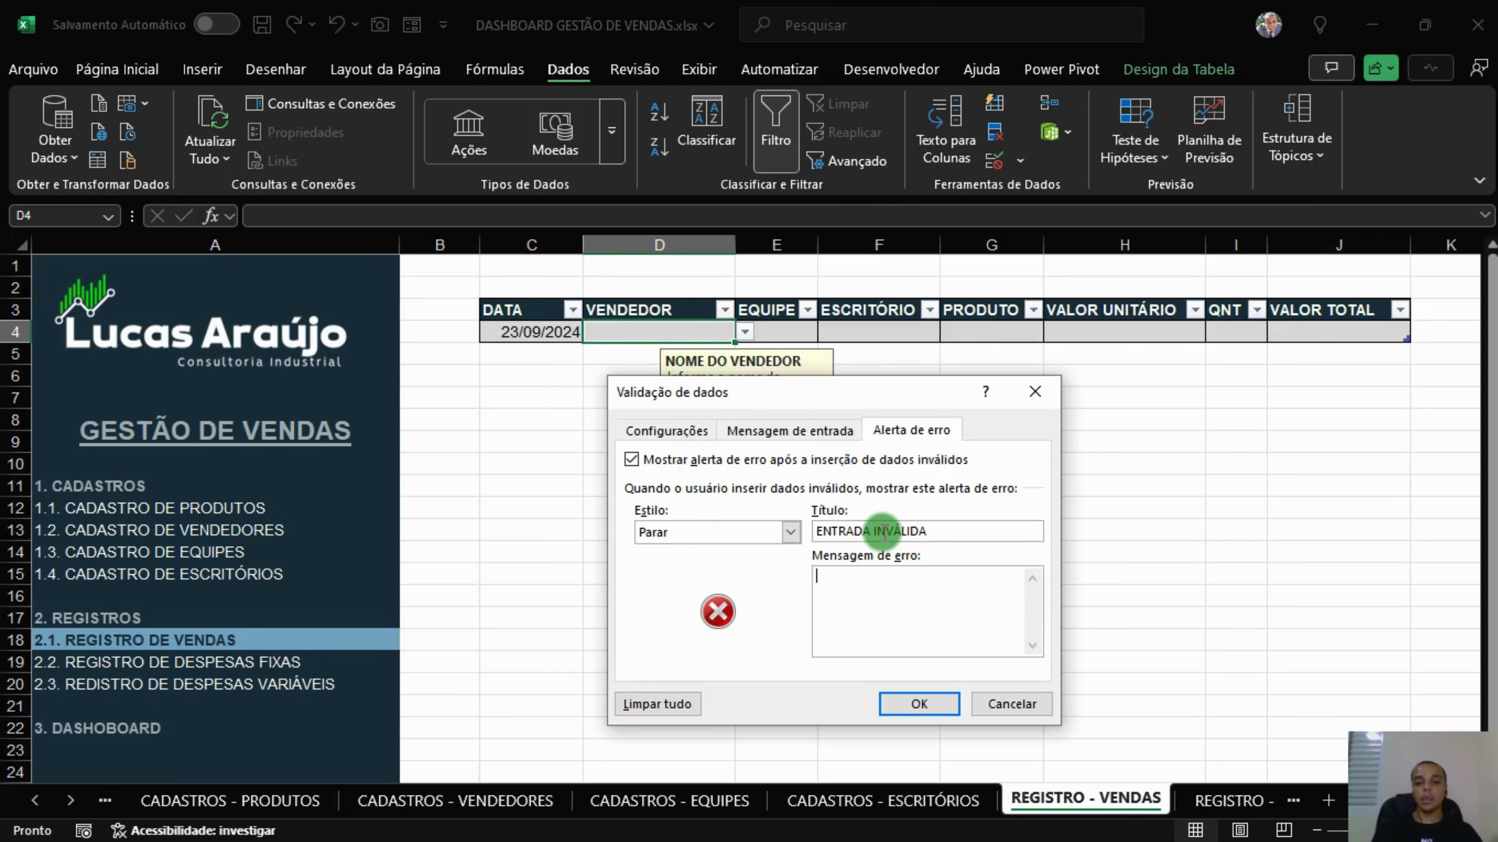
key("Tab")
key("ctrl+v")
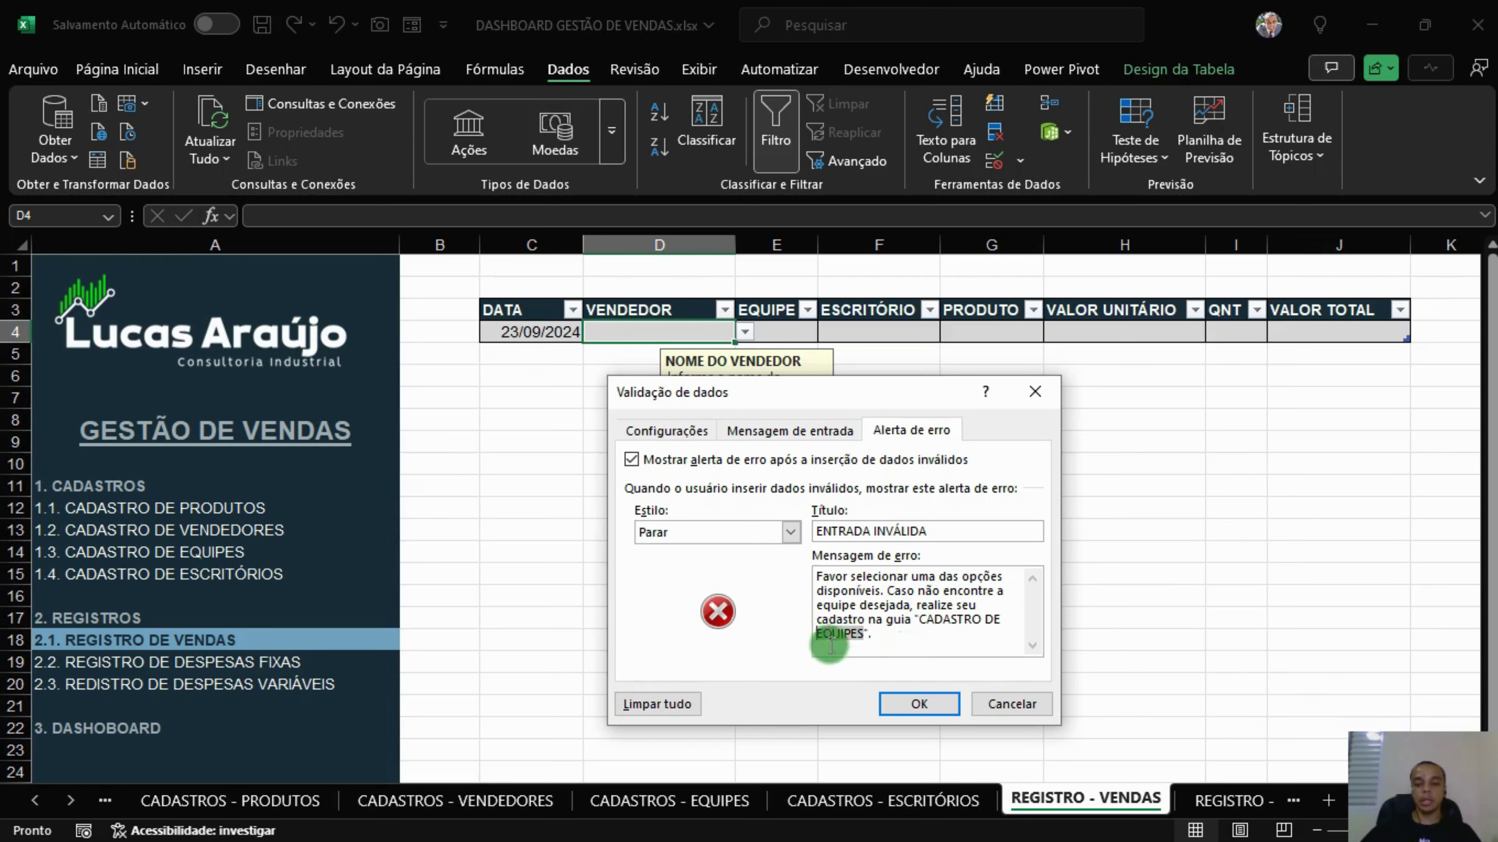
Reword the error message to mention "o vendedor desejado" and the guide "CADASTRO DE VENDEDORES", and apply the validation.
left_click_drag(864, 635, 940, 625)
type("VENDEDOR")
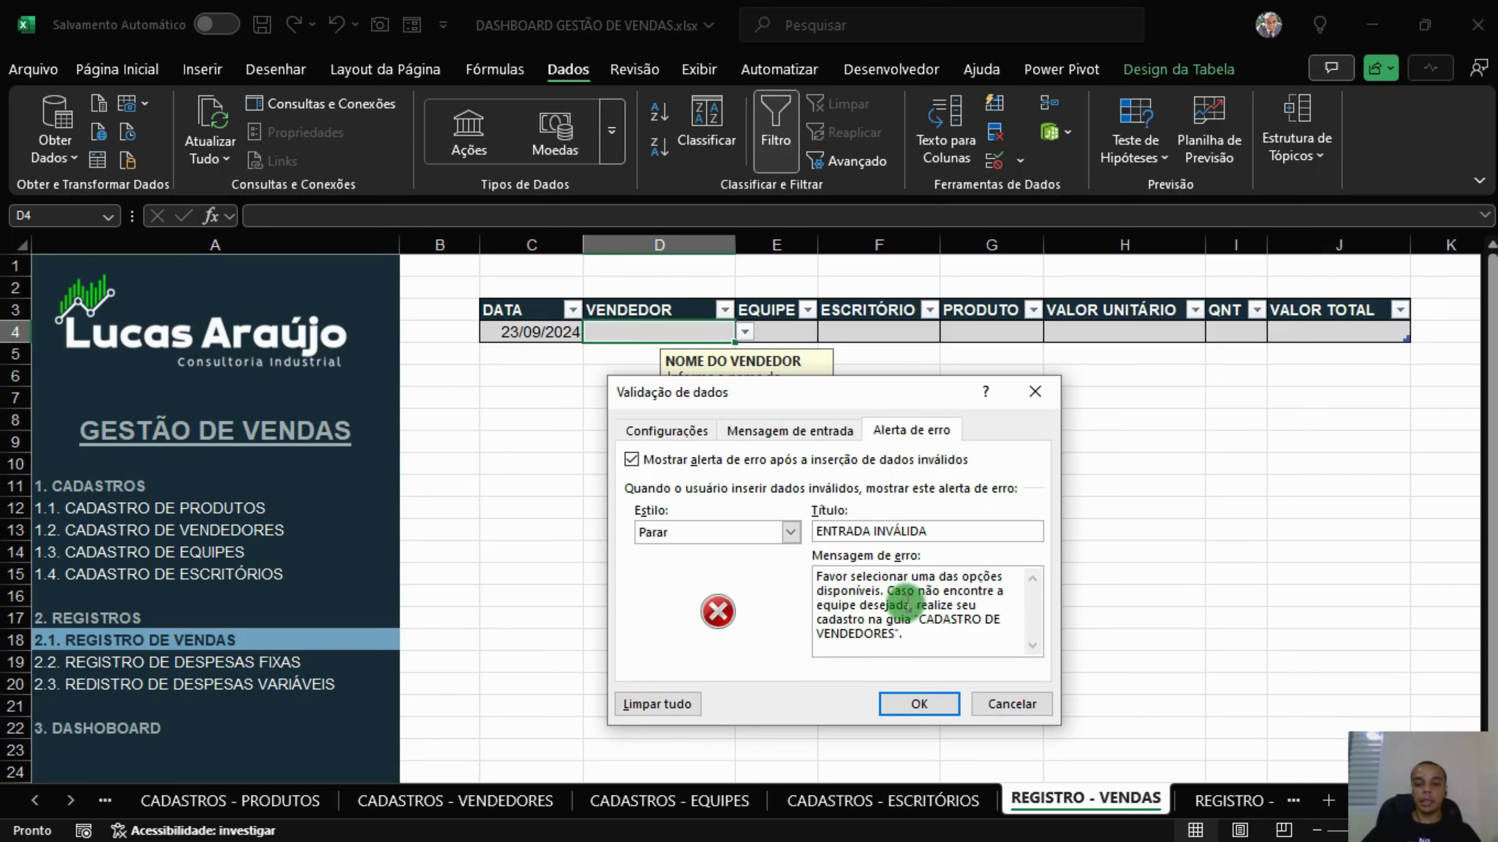
left_click_drag(909, 605, 1004, 591)
type("o vendedor d")
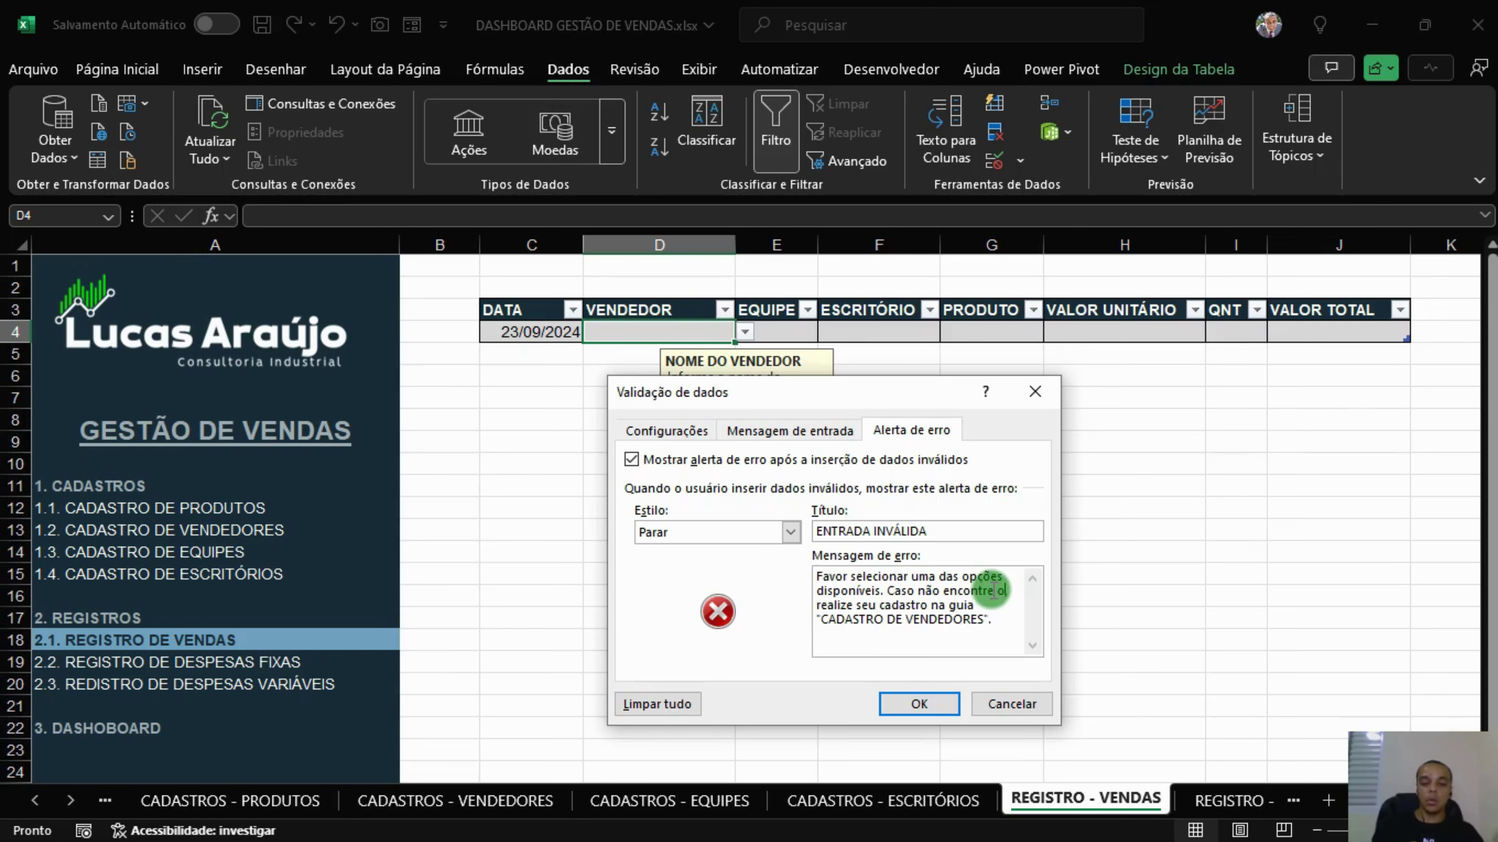
type("esejado,")
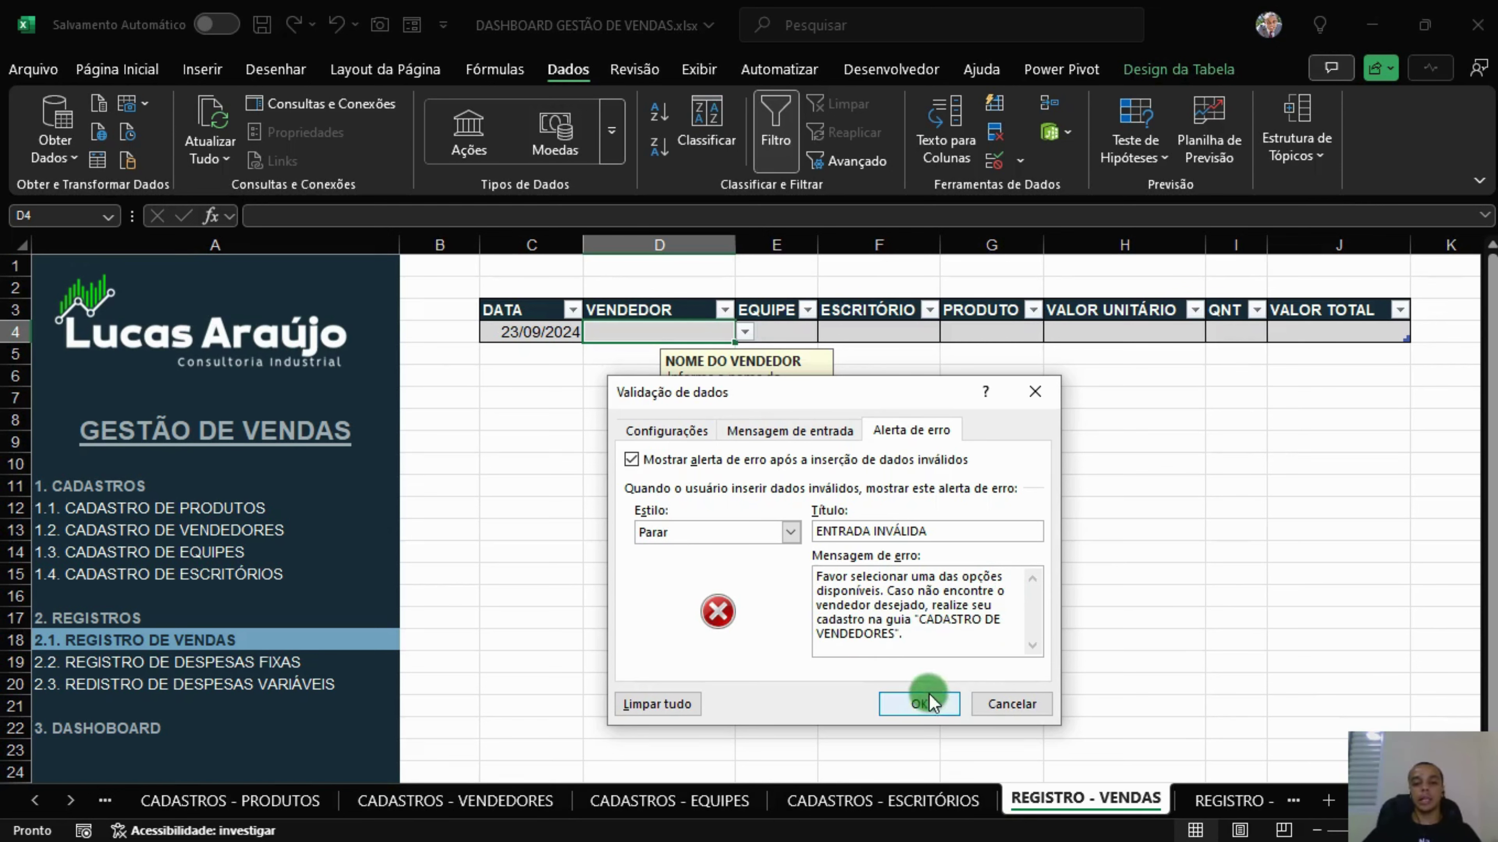
left_click(918, 702)
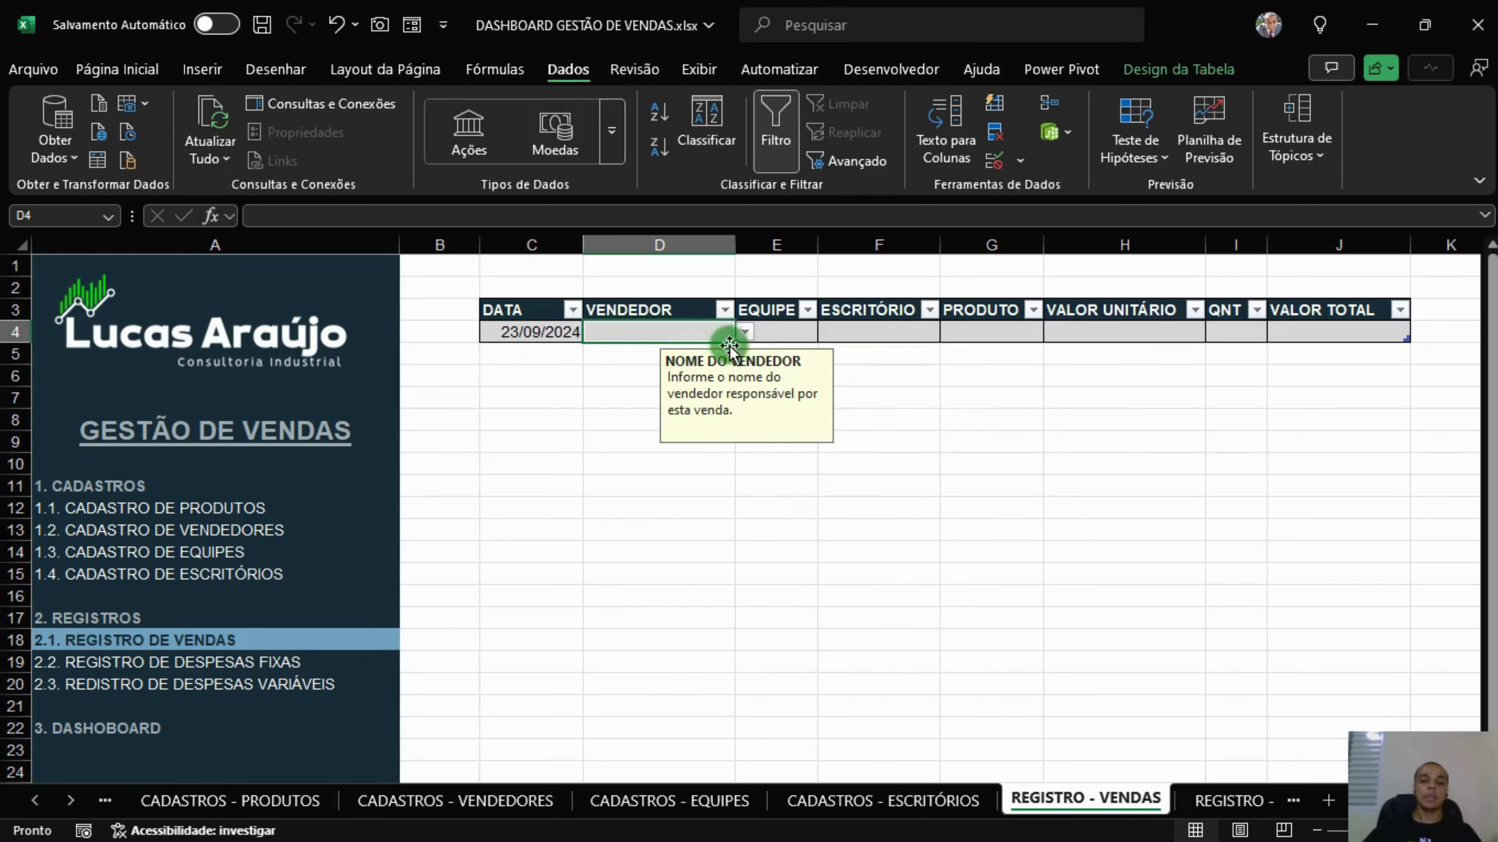
Choose Vendedor 3 from the drop-down list of the VENDEDOR cell D4.
left_click(745, 332)
left_click(819, 448)
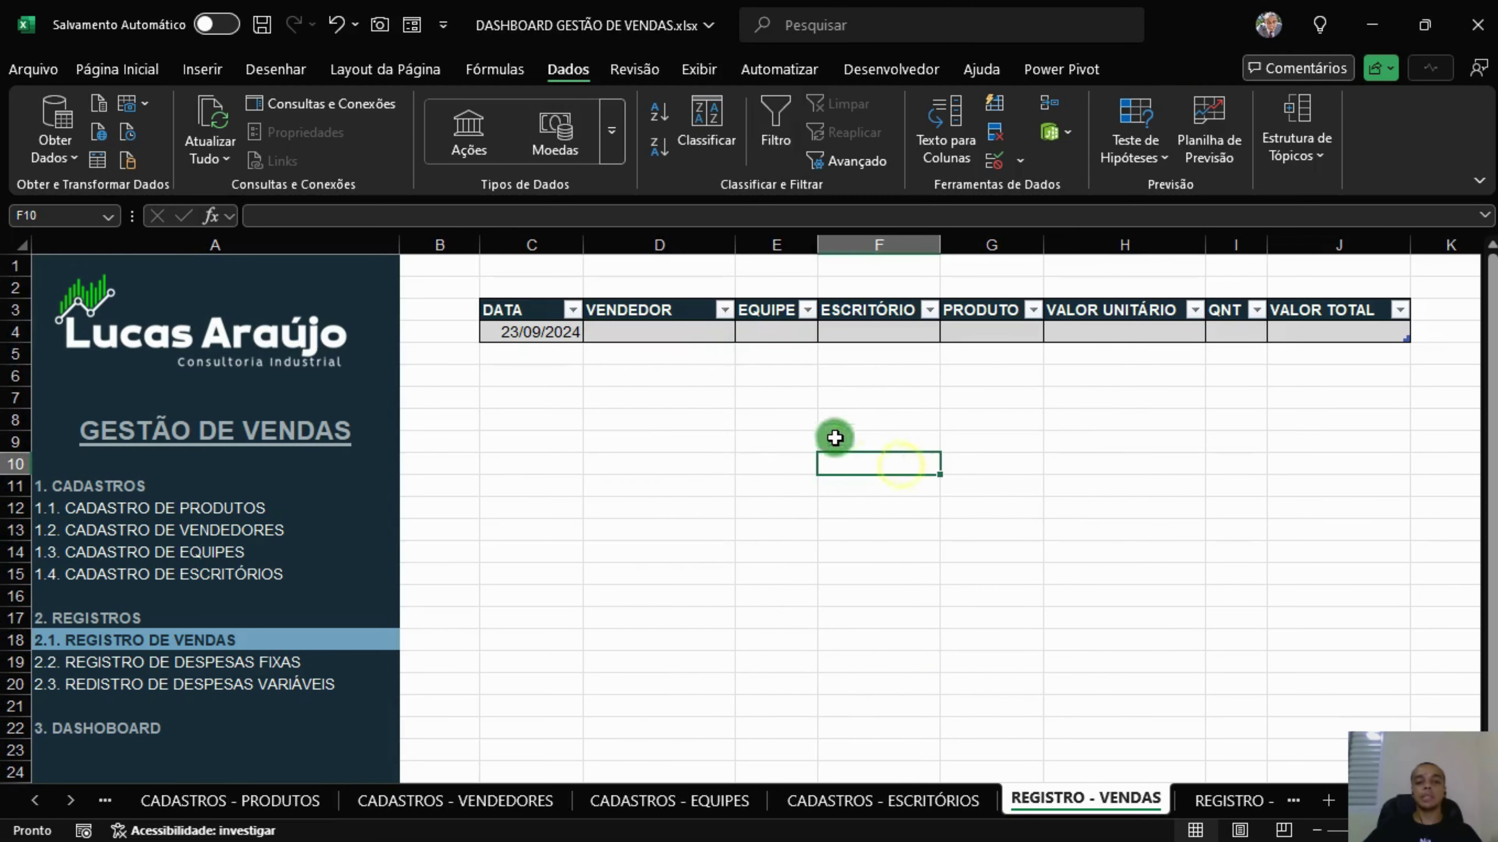
left_click(719, 334)
left_click(953, 423)
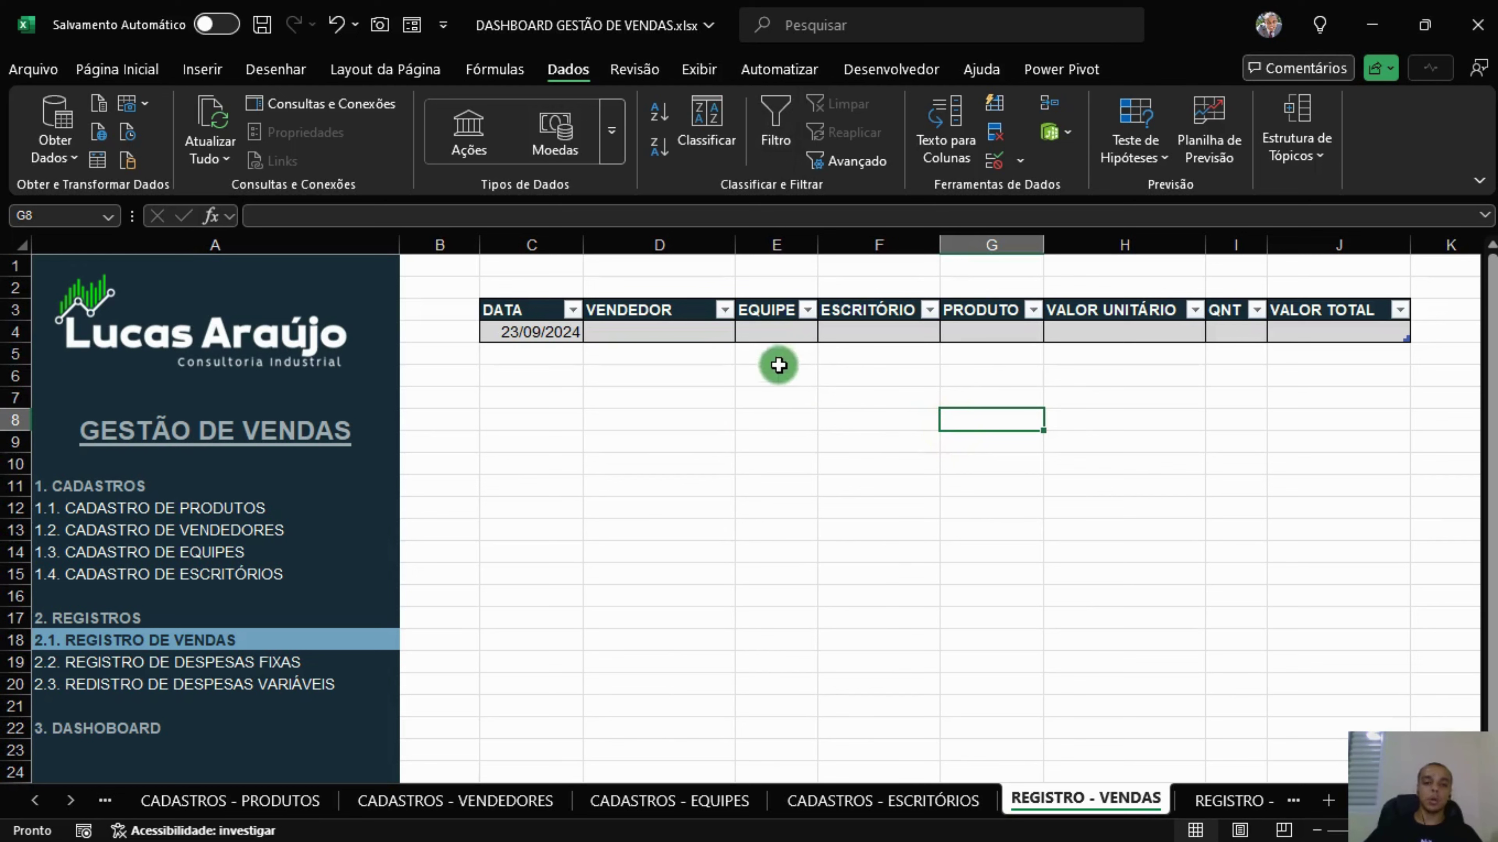
left_click(772, 333)
left_click(709, 332)
left_click(738, 331)
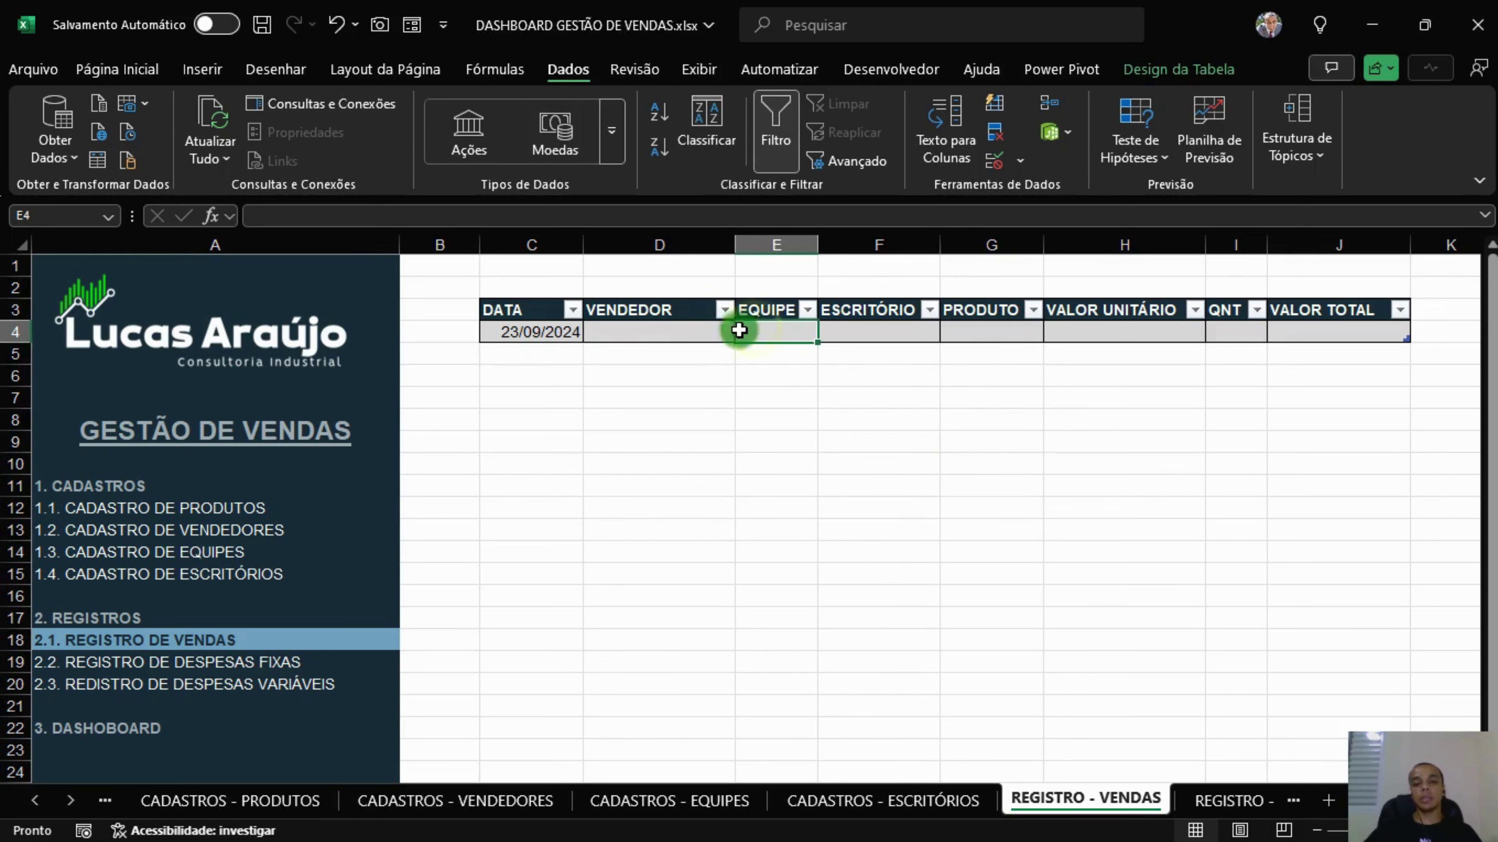
left_click(716, 331)
left_click(744, 332)
left_click(626, 391)
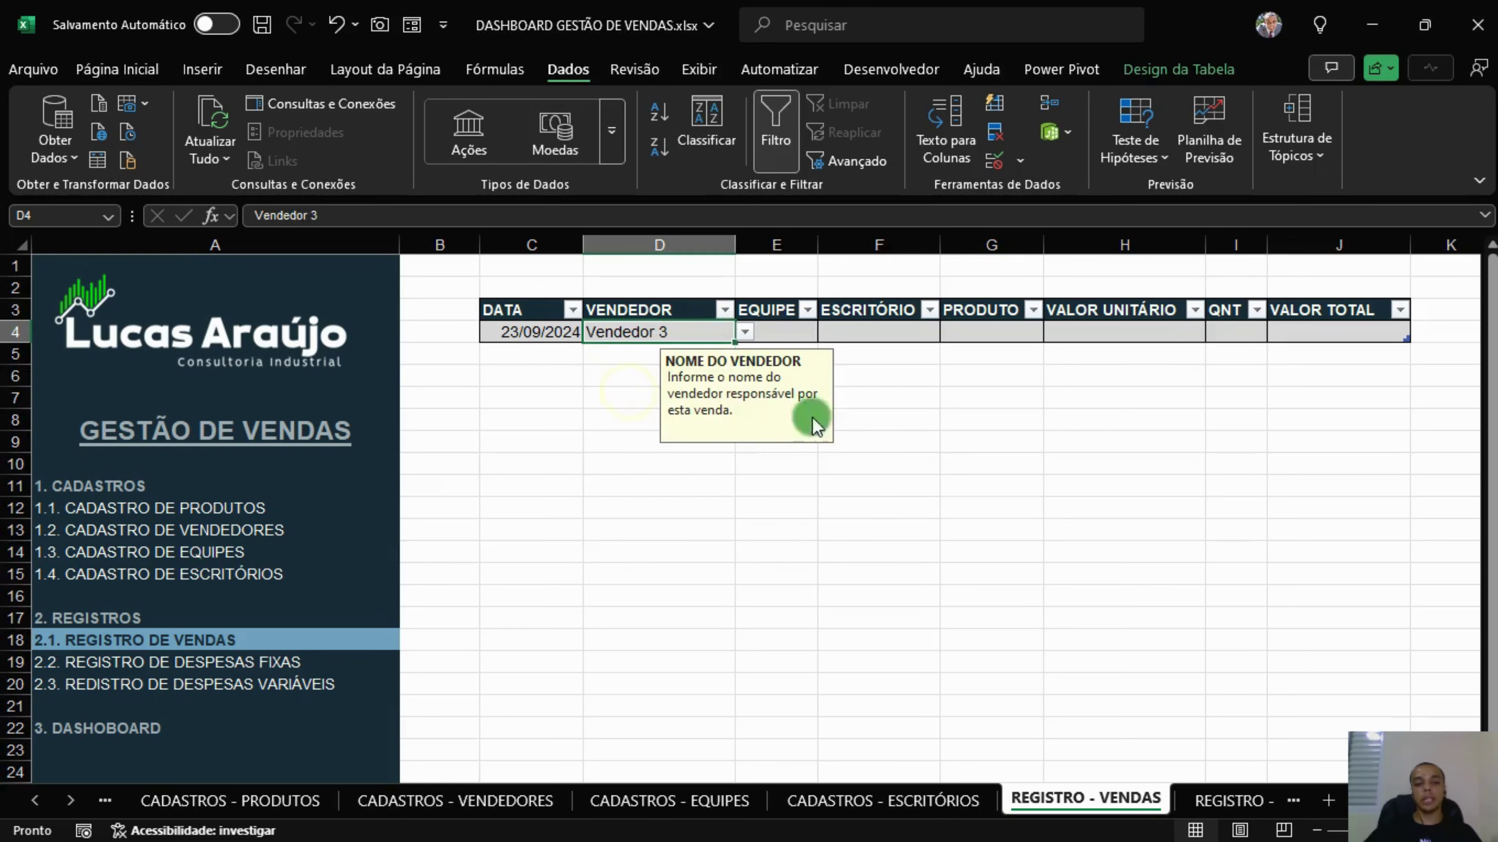
left_click(963, 418)
left_click(712, 334)
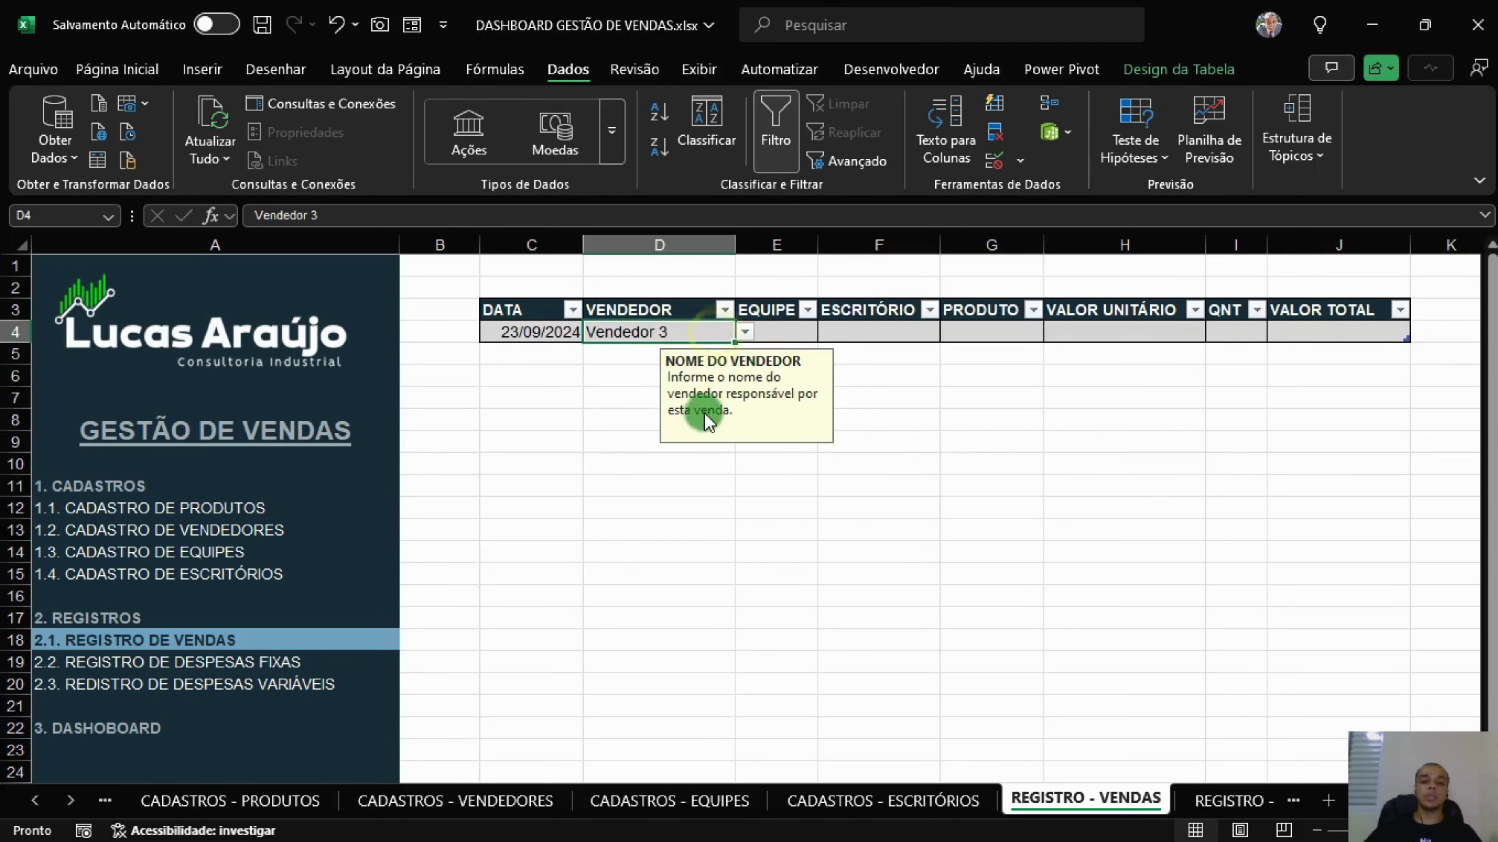
left_click(777, 332)
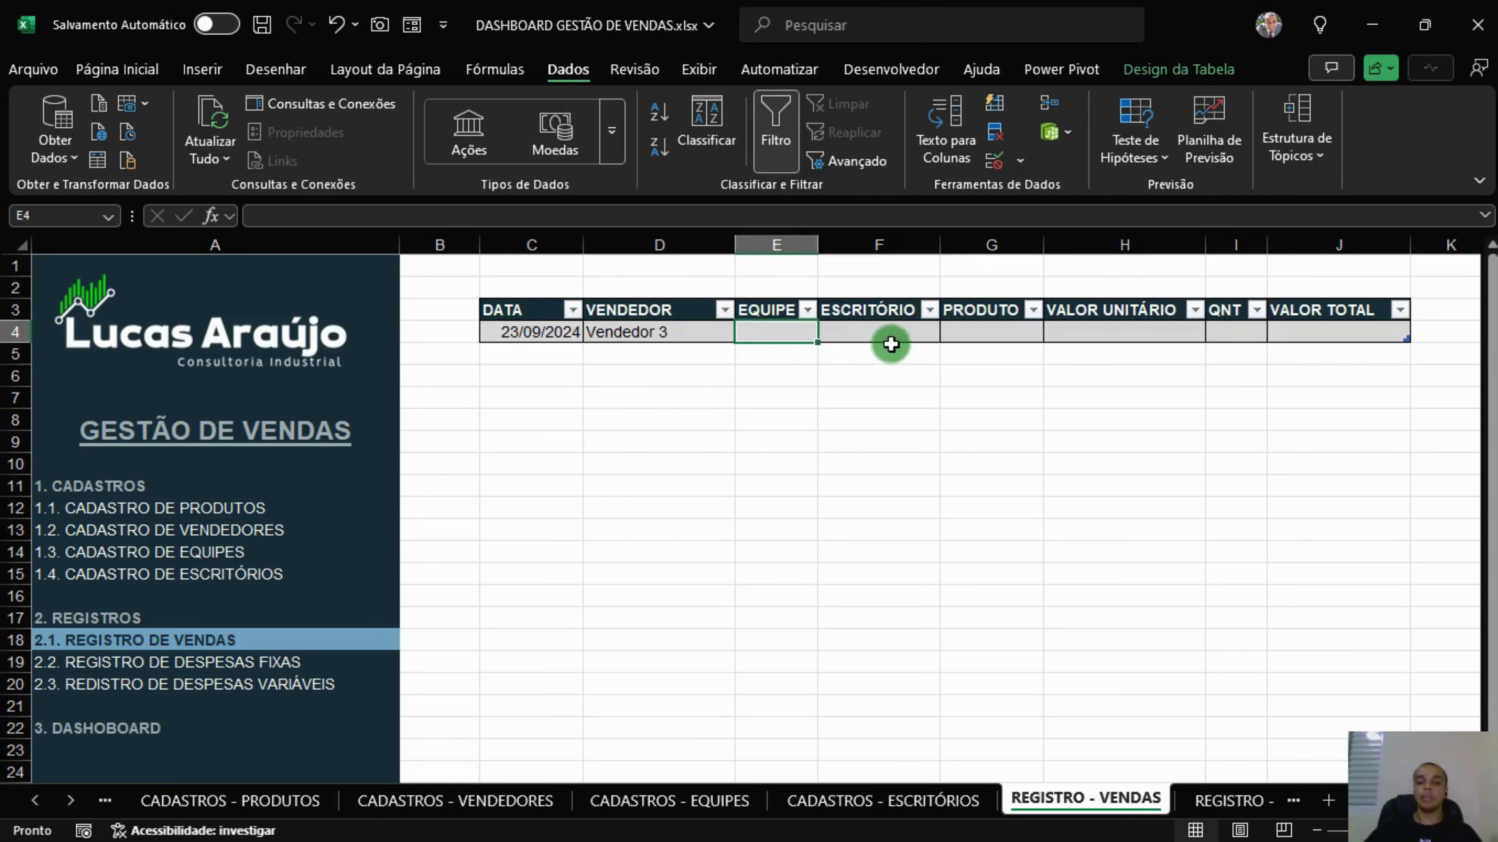
left_click(883, 334)
left_click(761, 335)
left_click(882, 332)
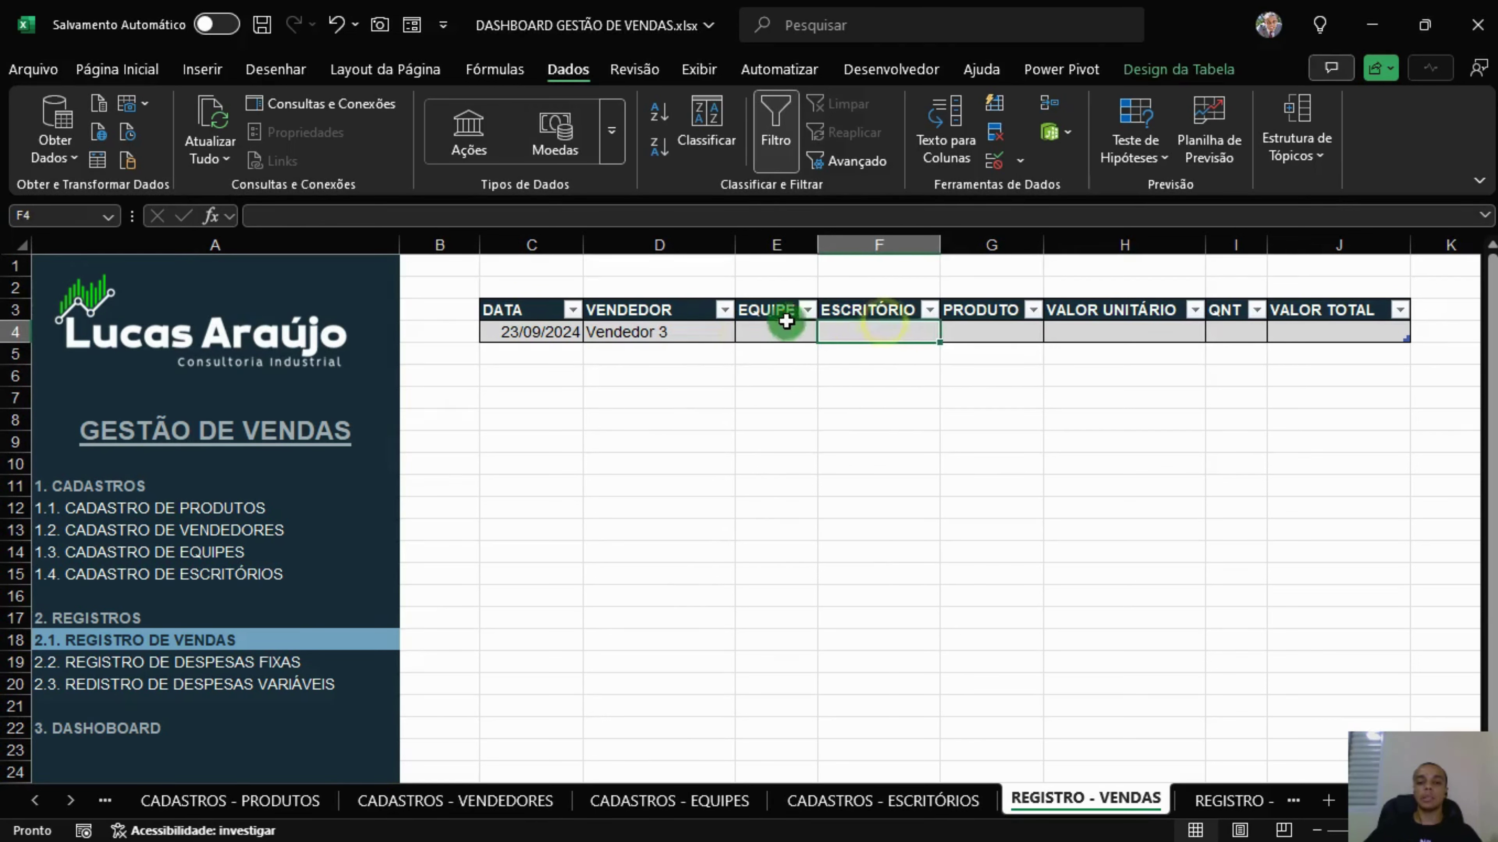
left_click(787, 327)
left_click(878, 331)
left_click(795, 330)
left_click(712, 334)
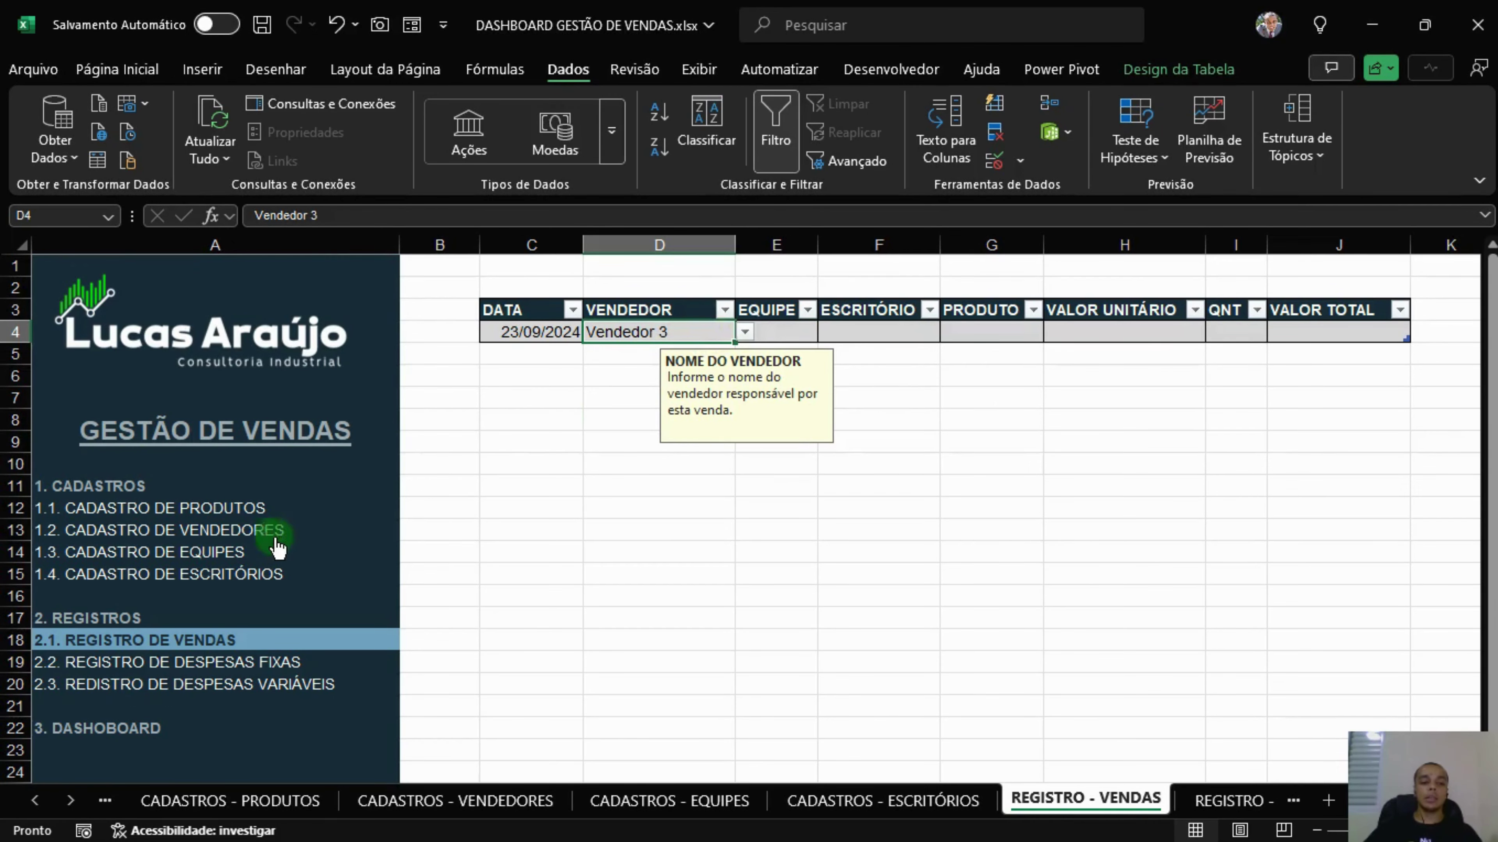
Look up the team of Vendedor 3 on the CADASTROS - VENDEDORES sheet, and return to the EQUIPE cell on REGISTRO - VENDAS.
left_click(267, 529)
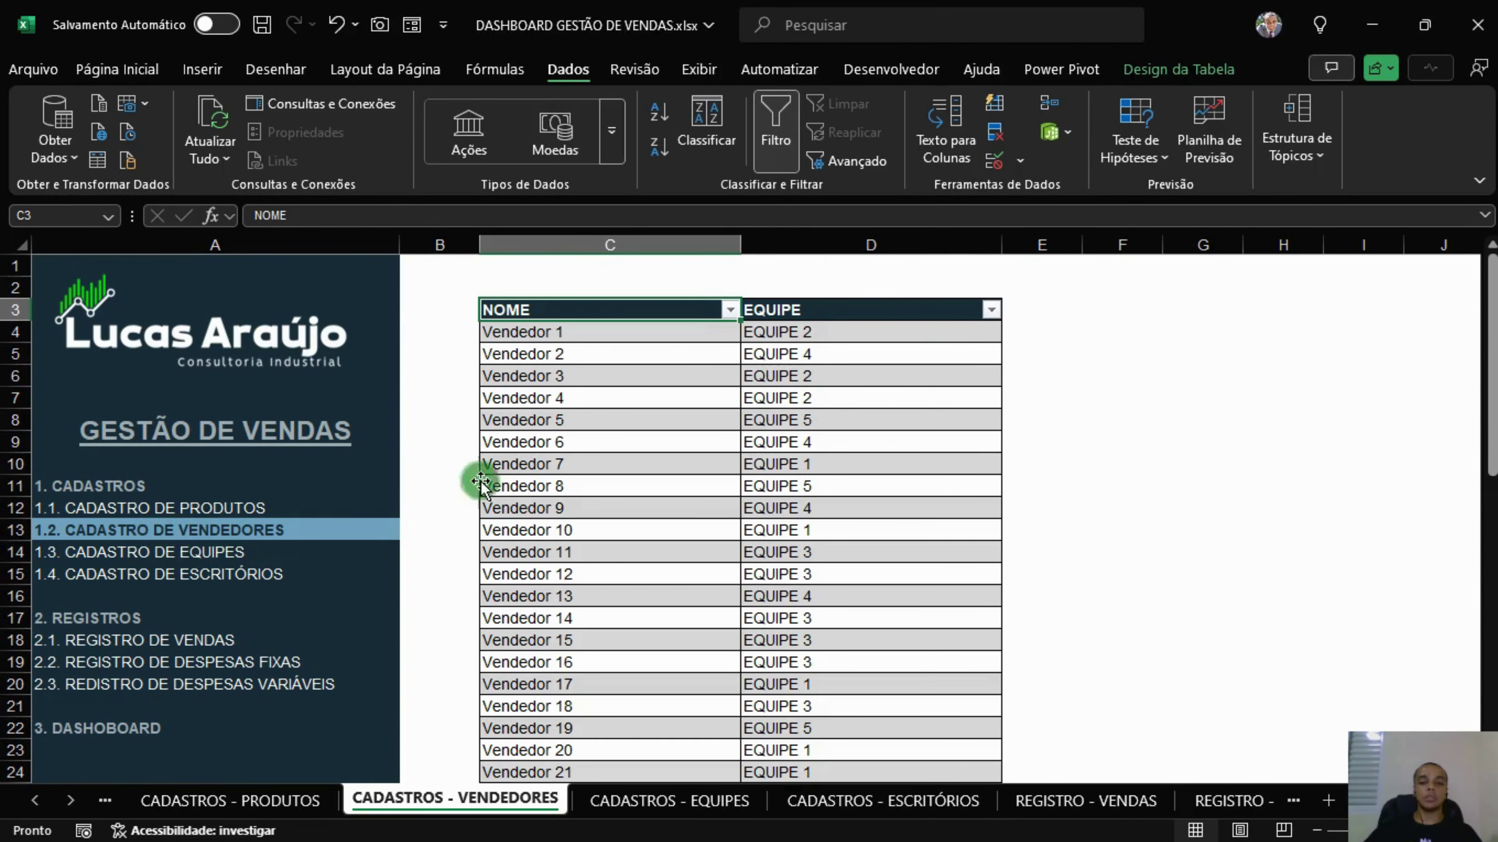
left_click_drag(595, 377, 835, 371)
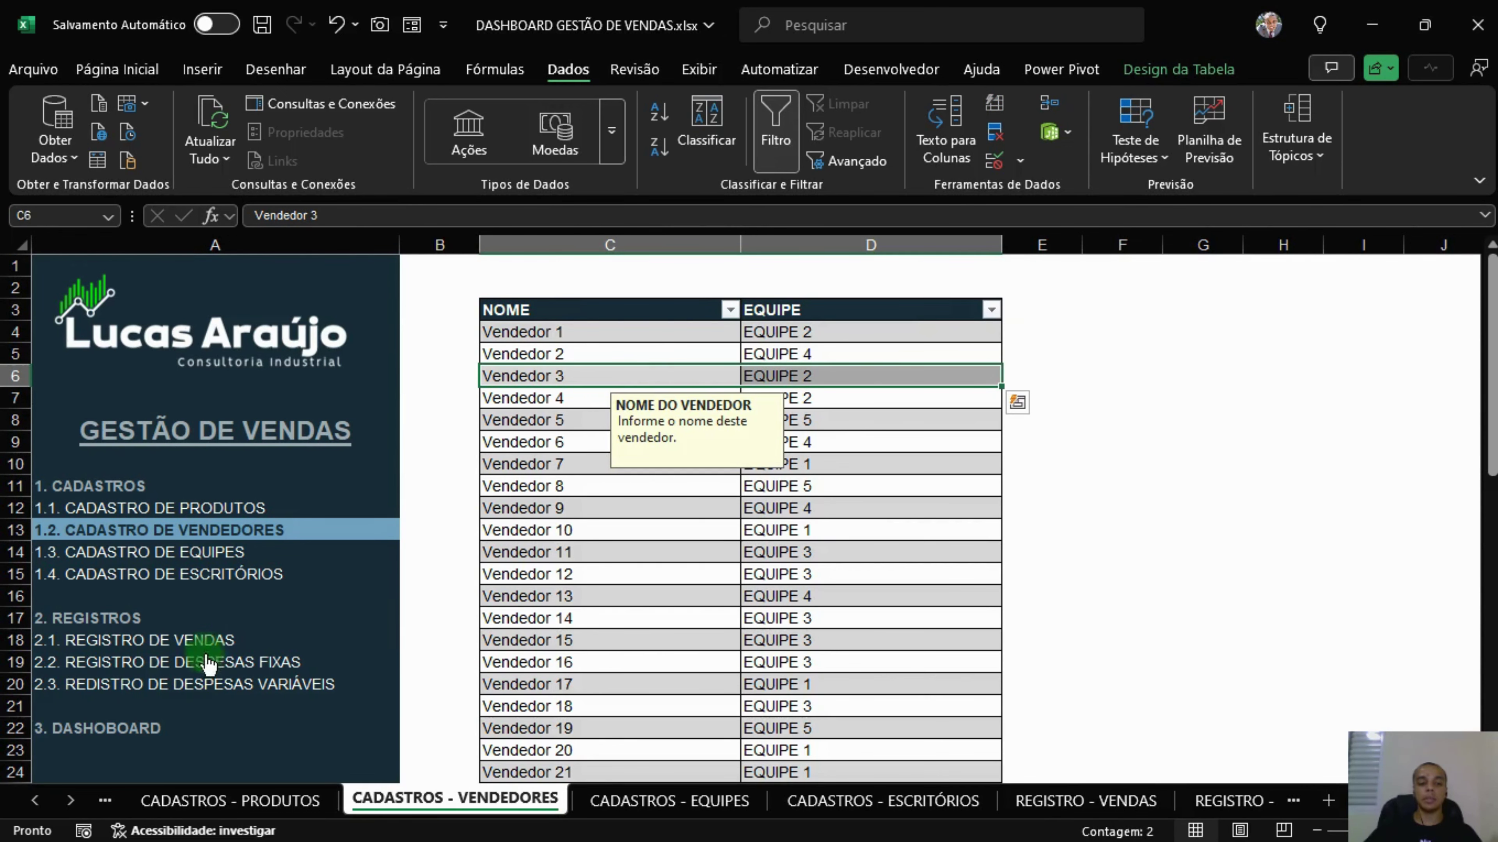
left_click(204, 640)
left_click(747, 330)
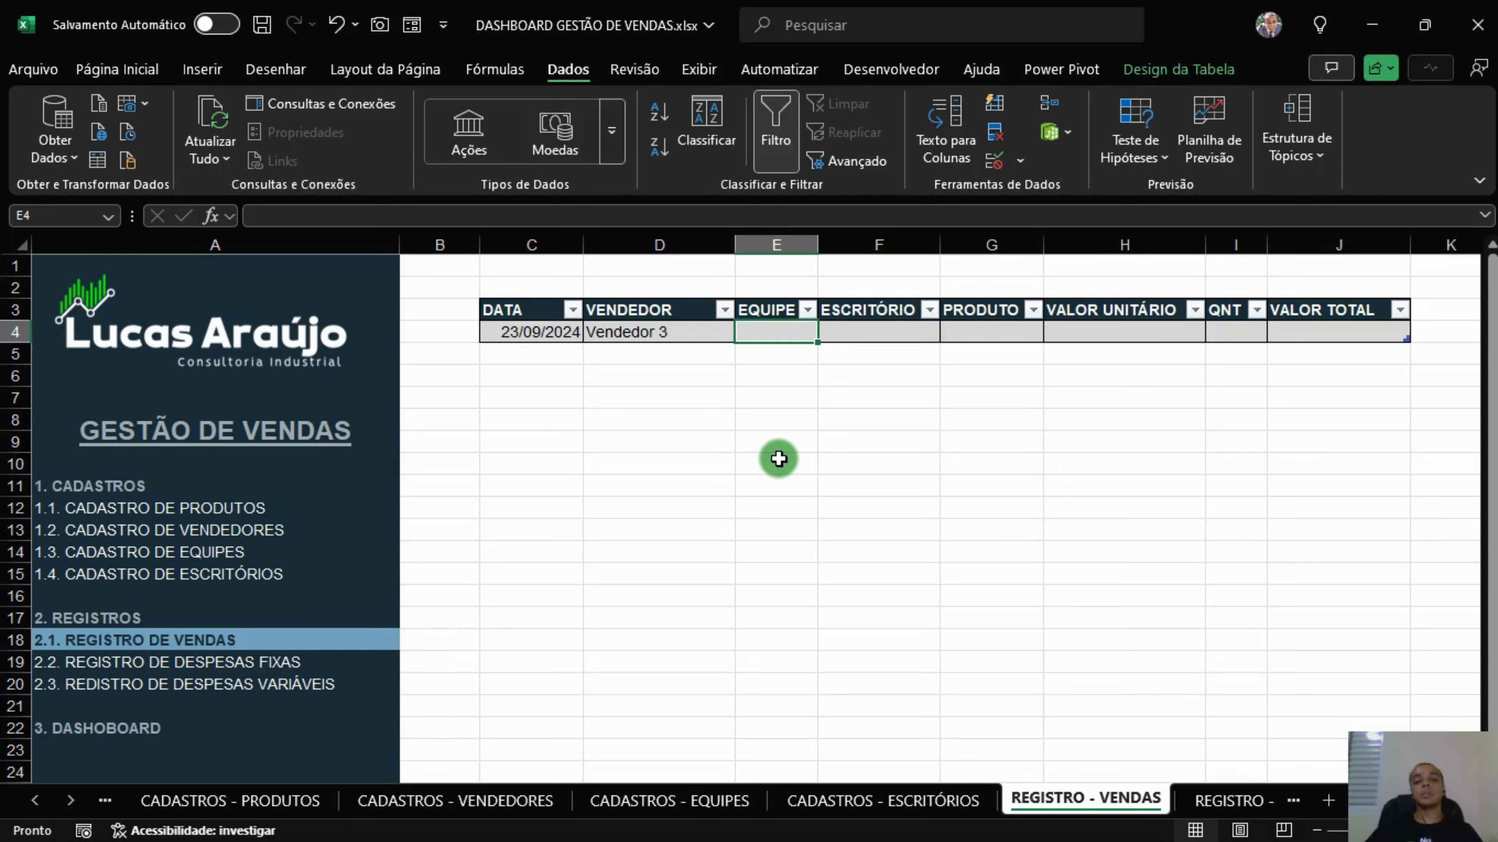
left_click(779, 459)
left_click(779, 331)
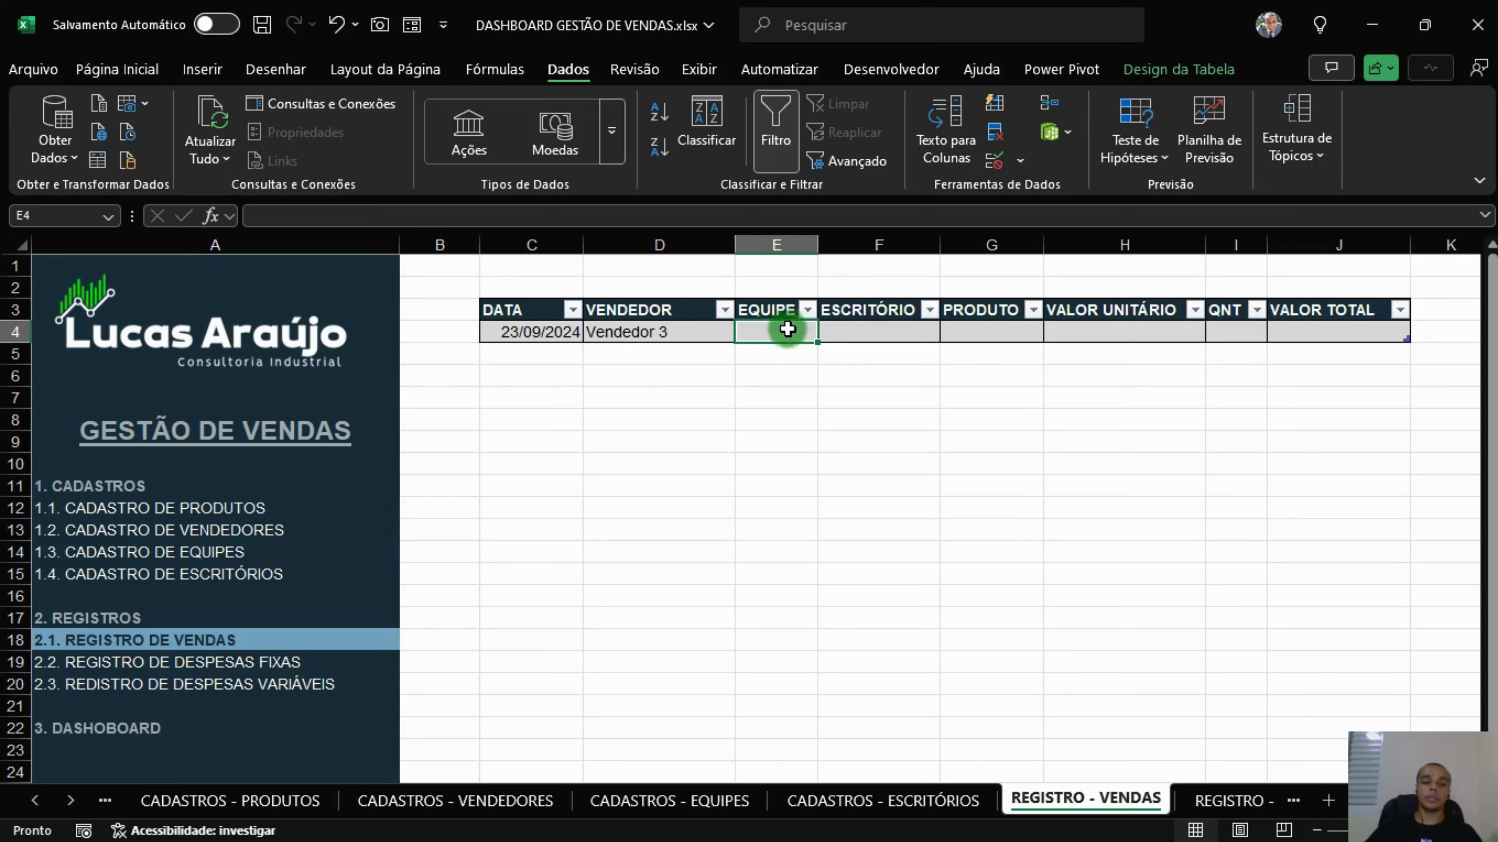
left_click(546, 335)
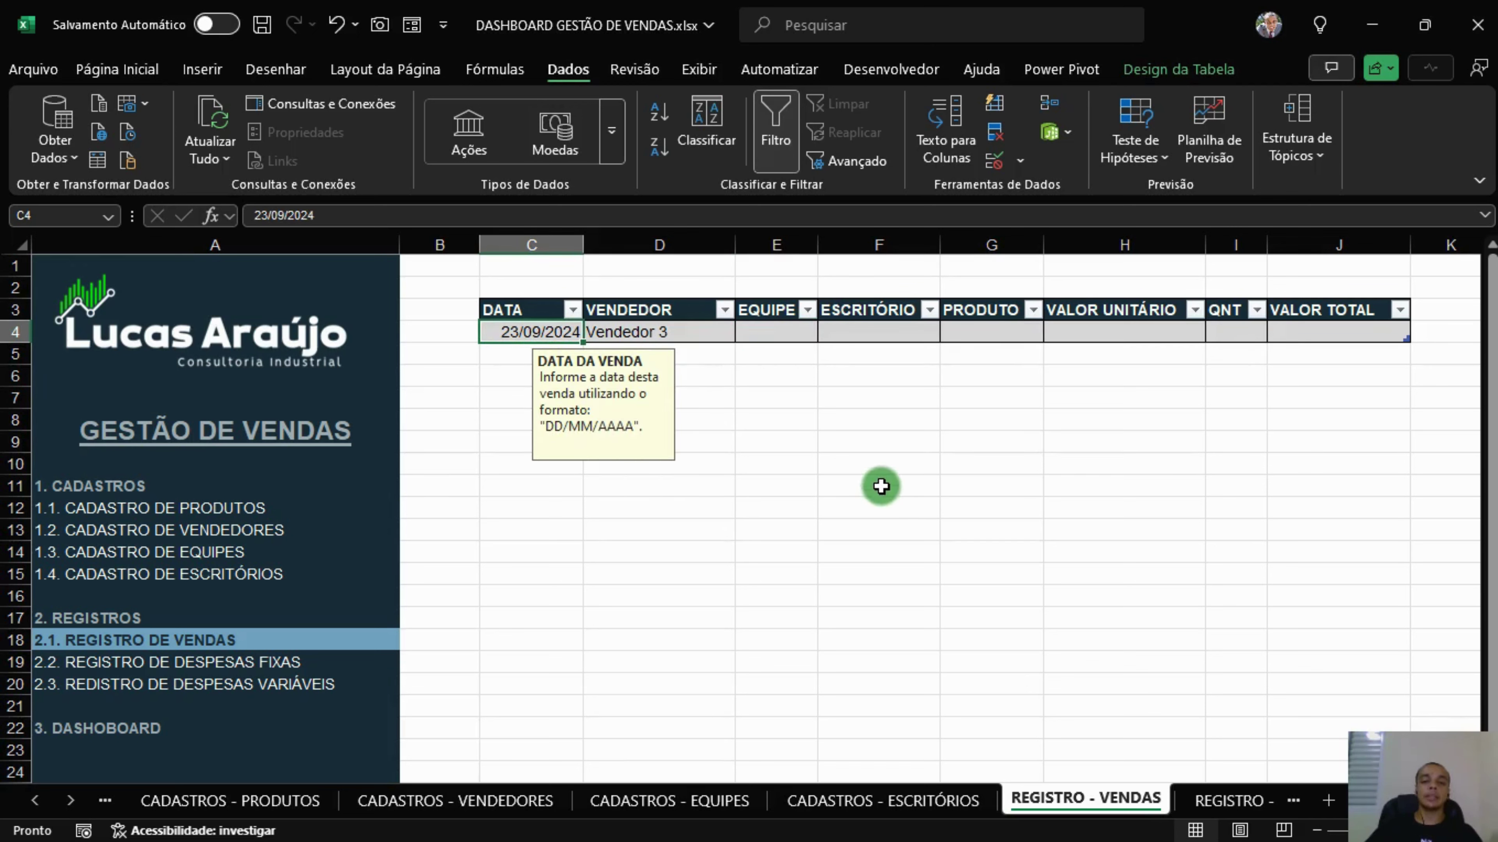
left_click(694, 335)
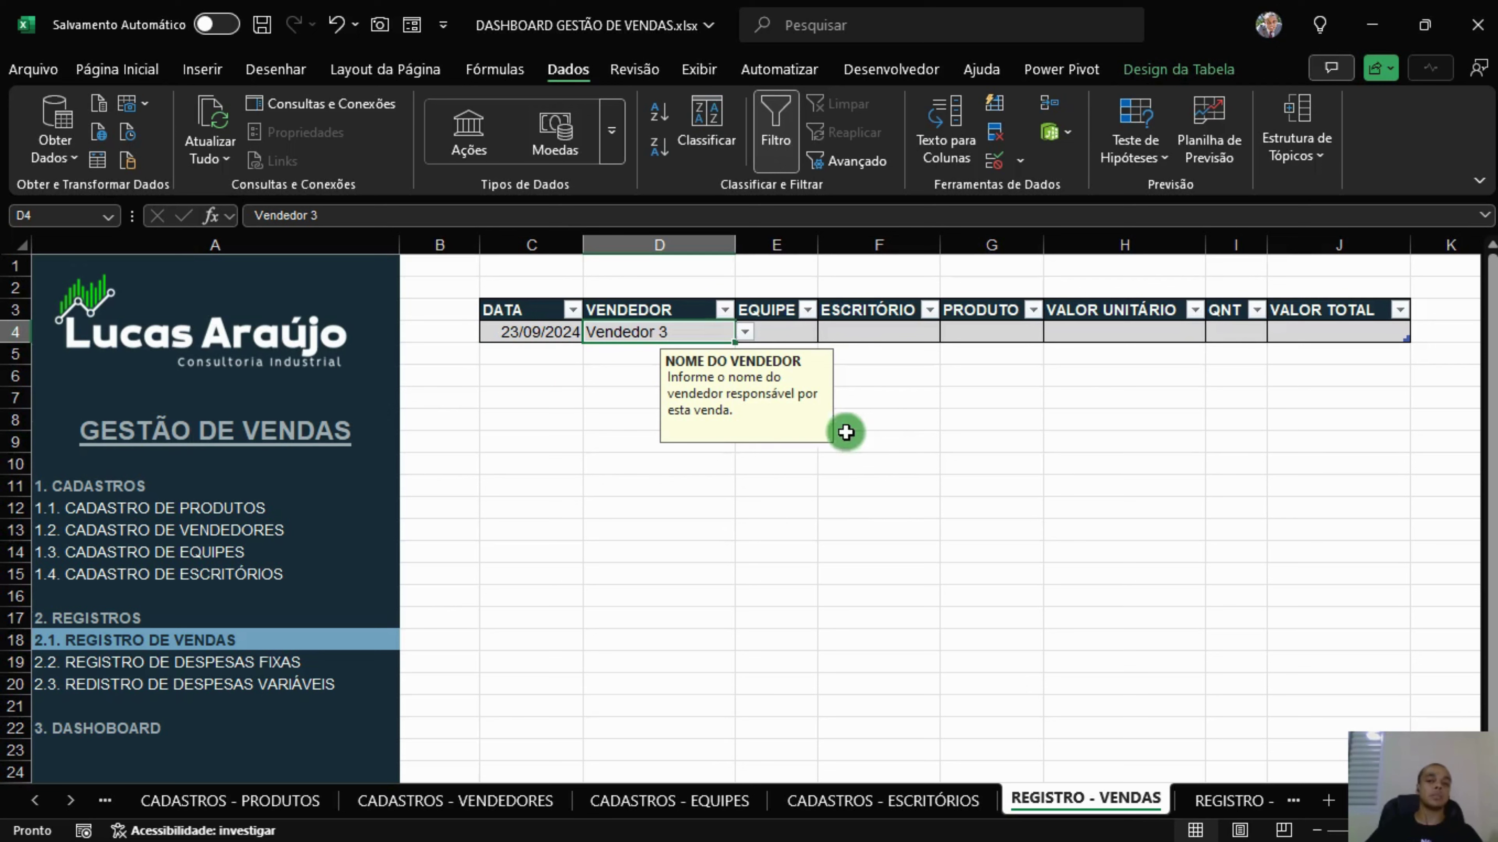
left_click(778, 333)
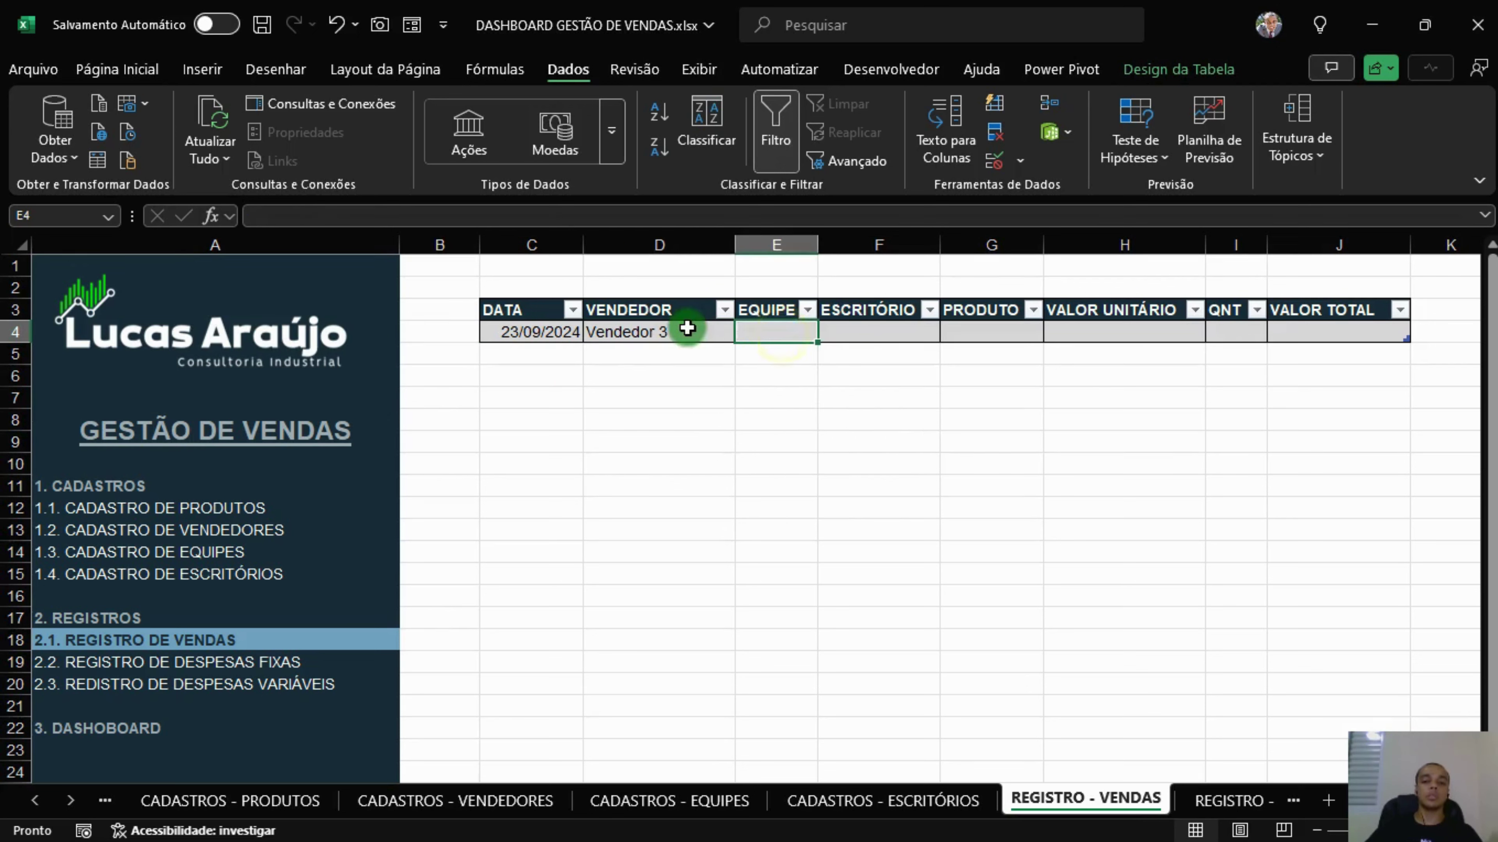
left_click(687, 328)
left_click(779, 328)
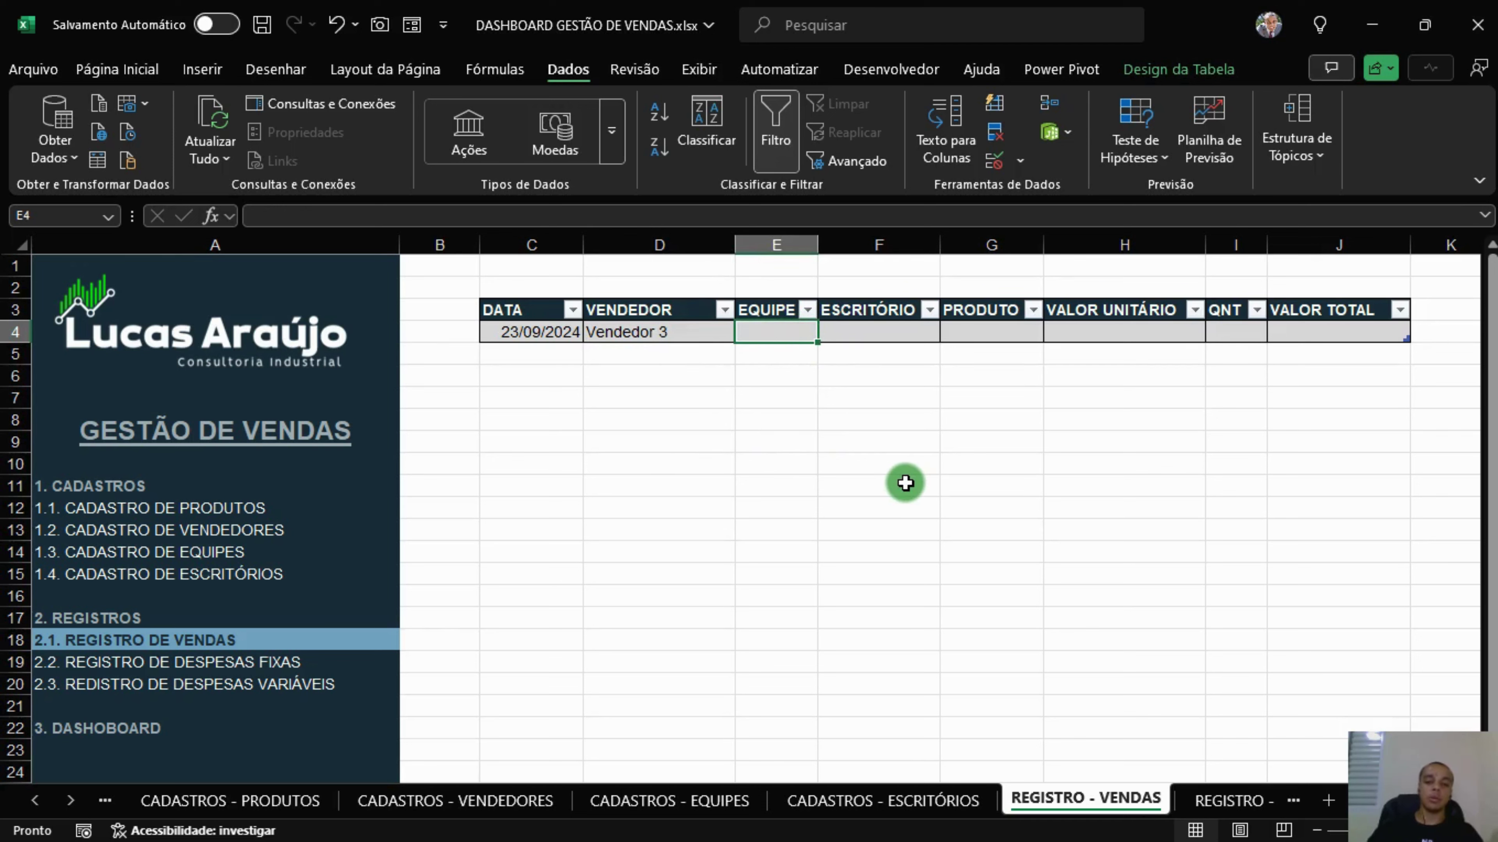
type("=se(")
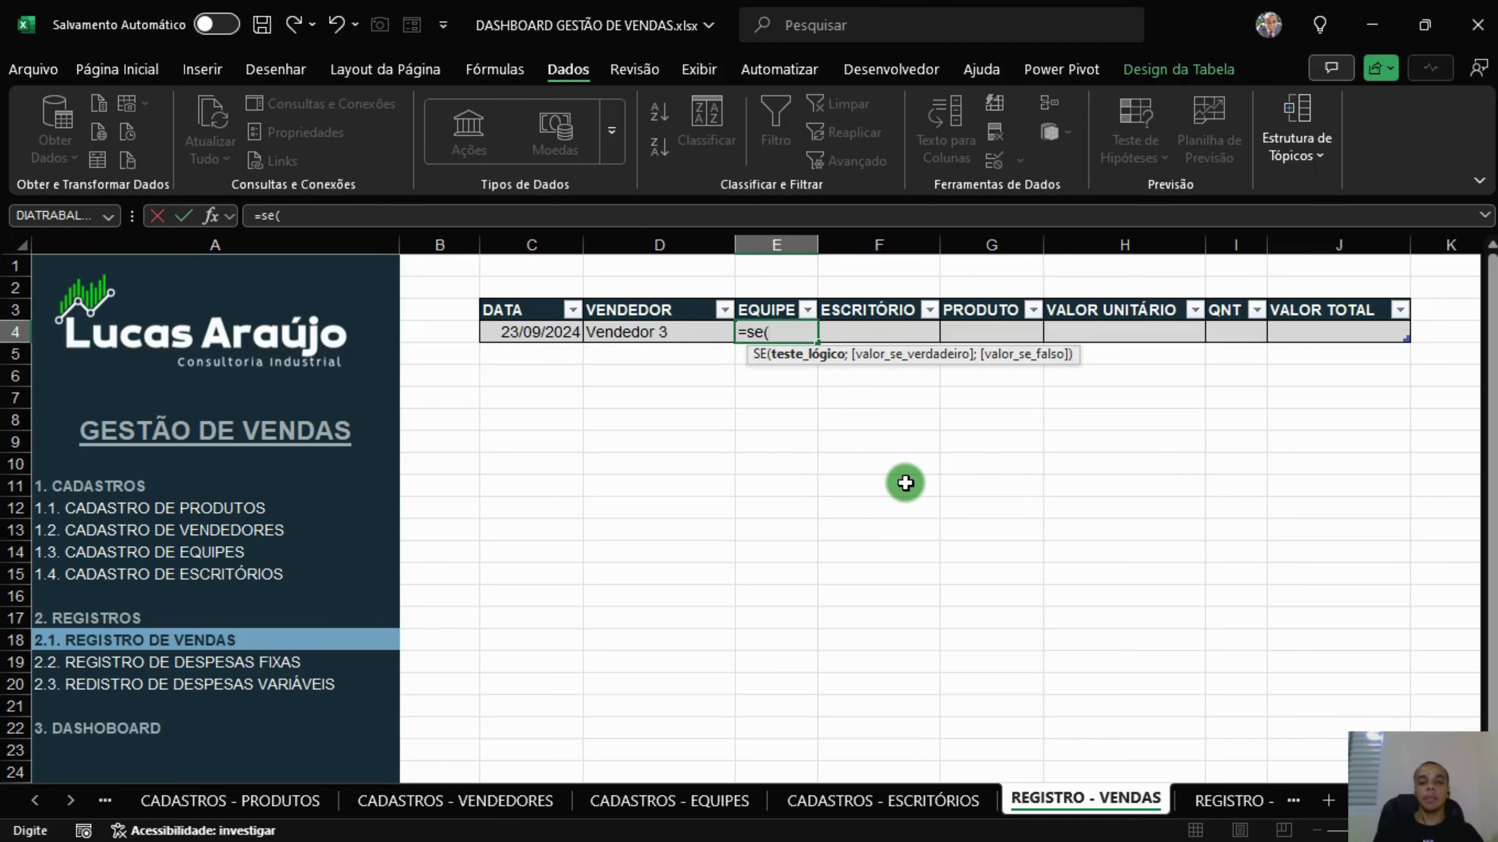
left_click(712, 339)
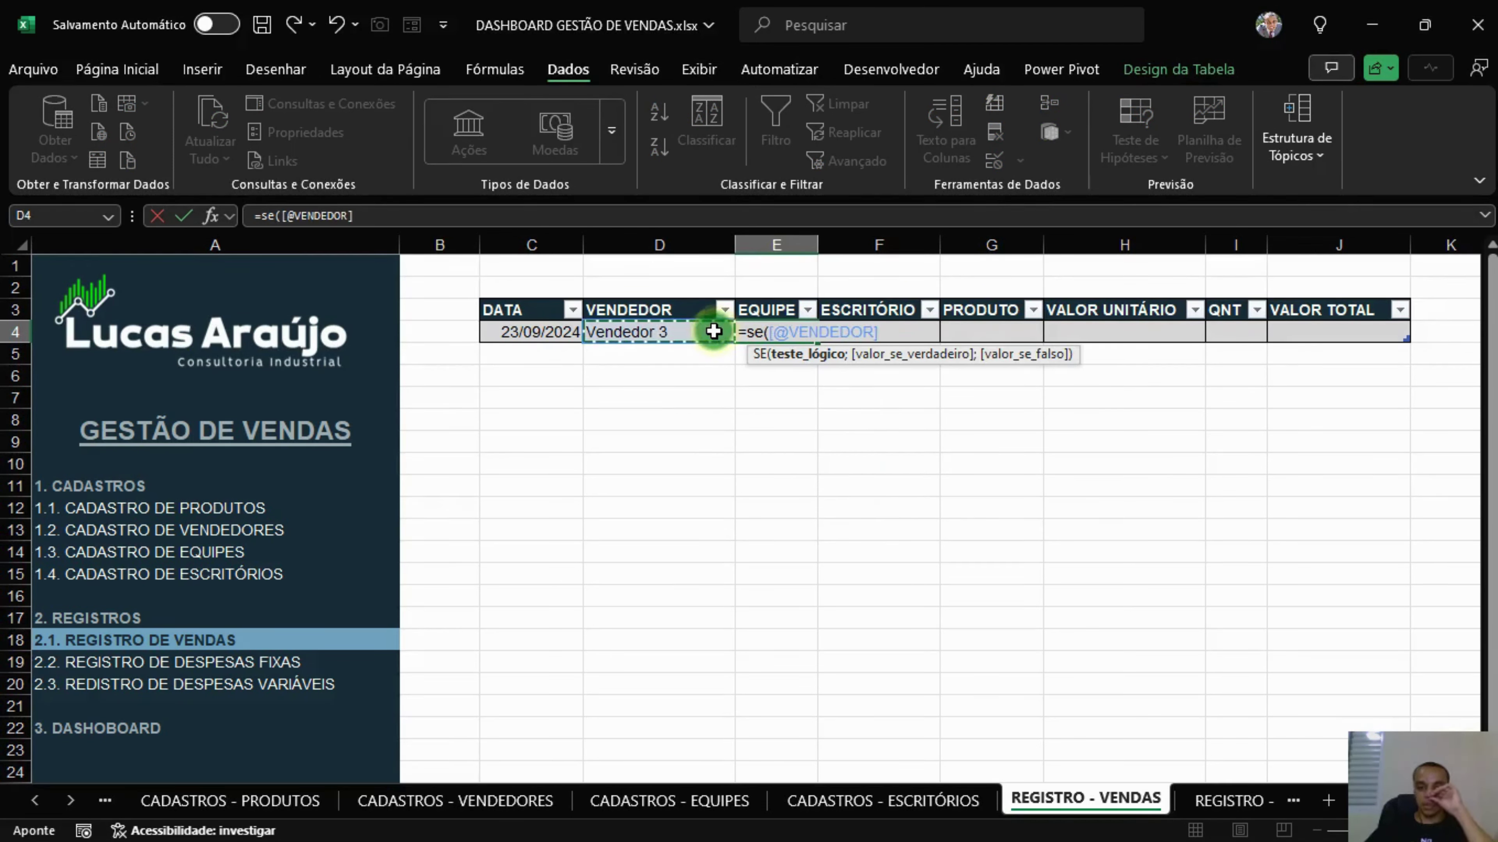
type("=")
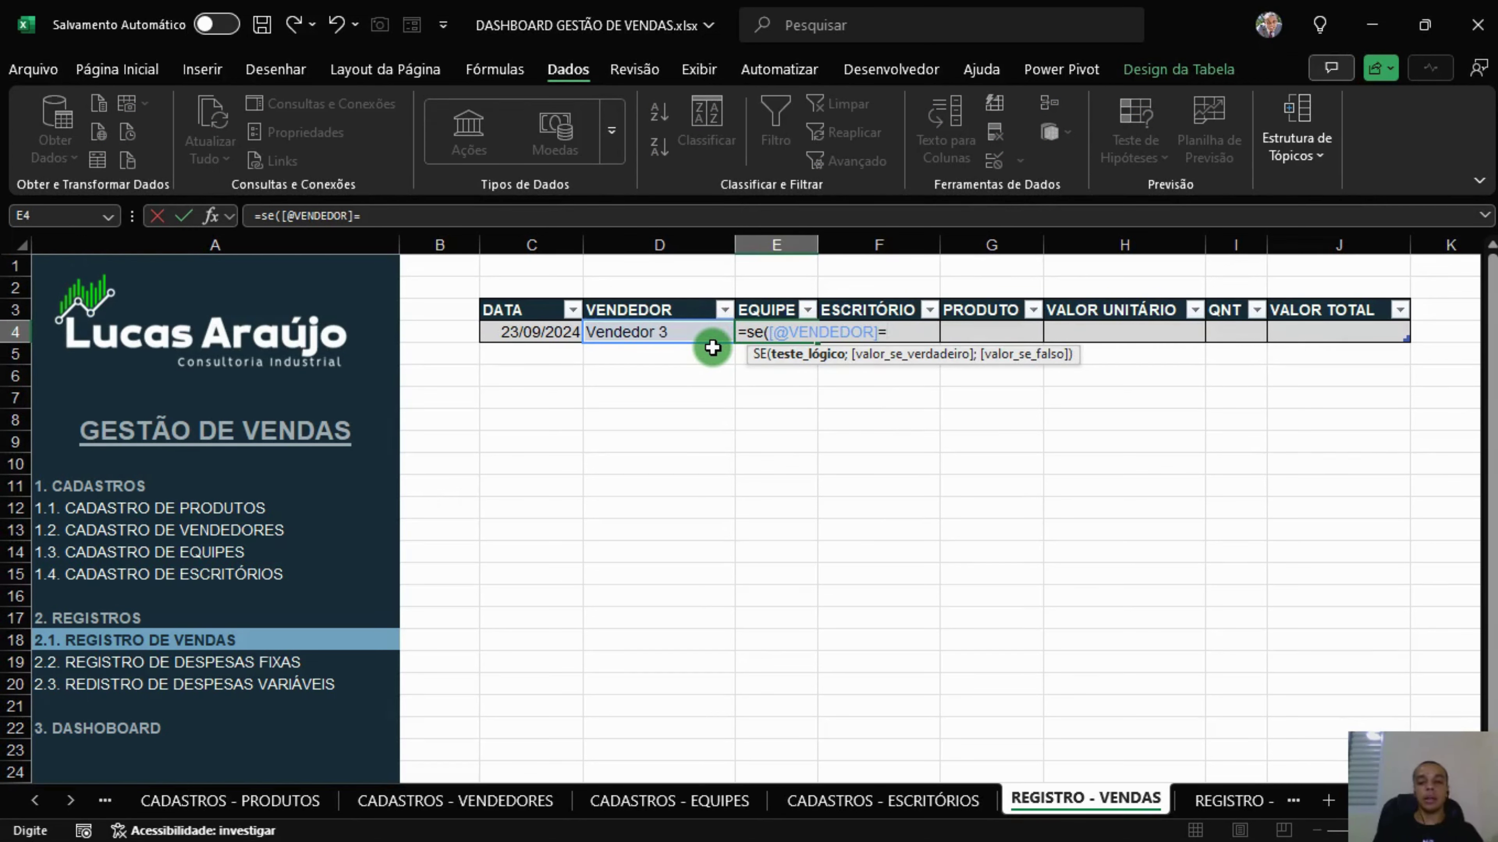
type("\"\";")
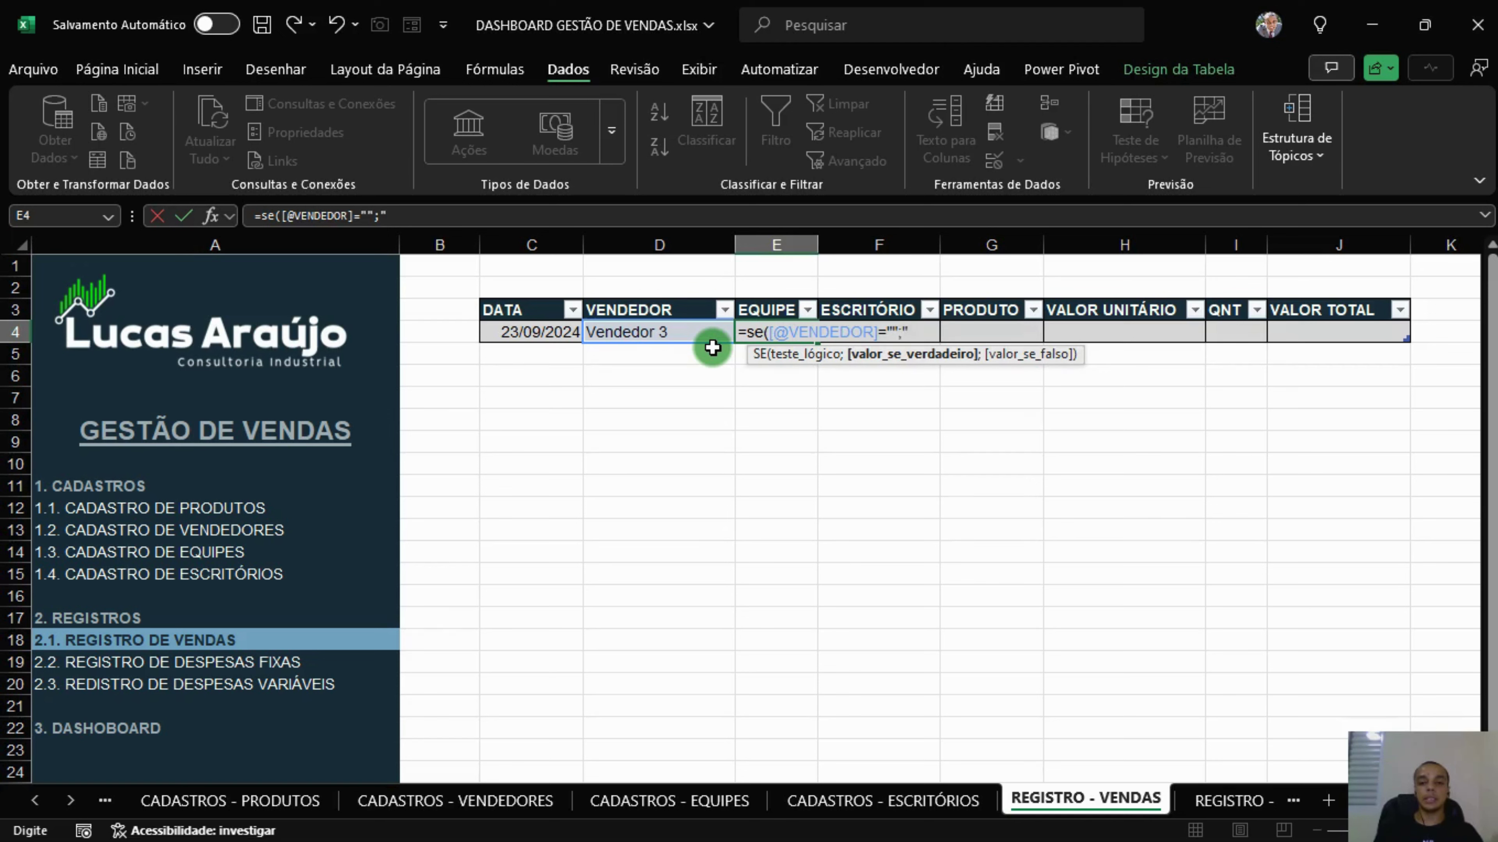
type("\"\";")
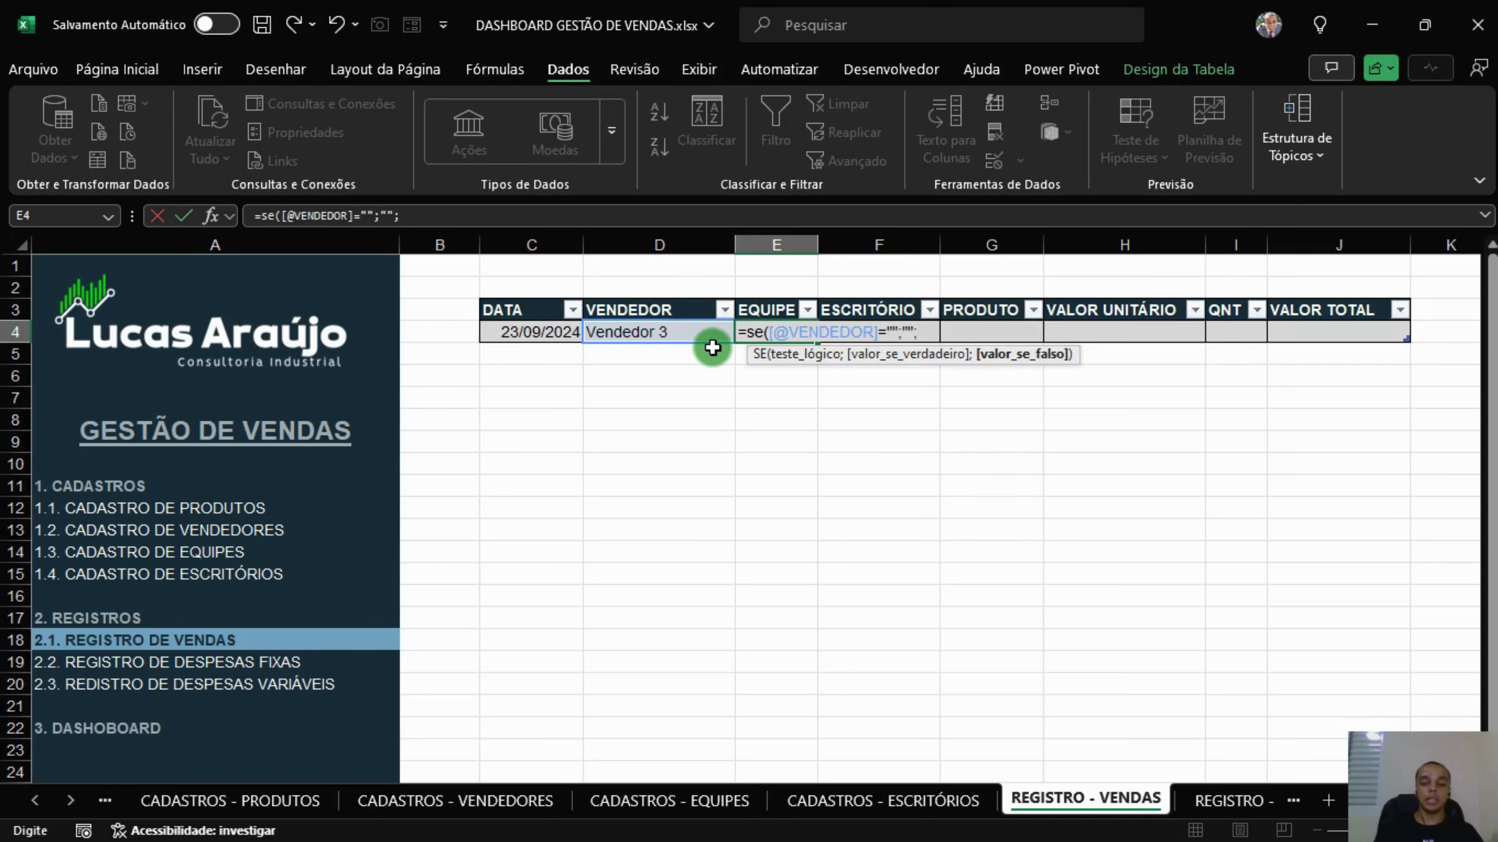
key("Return")
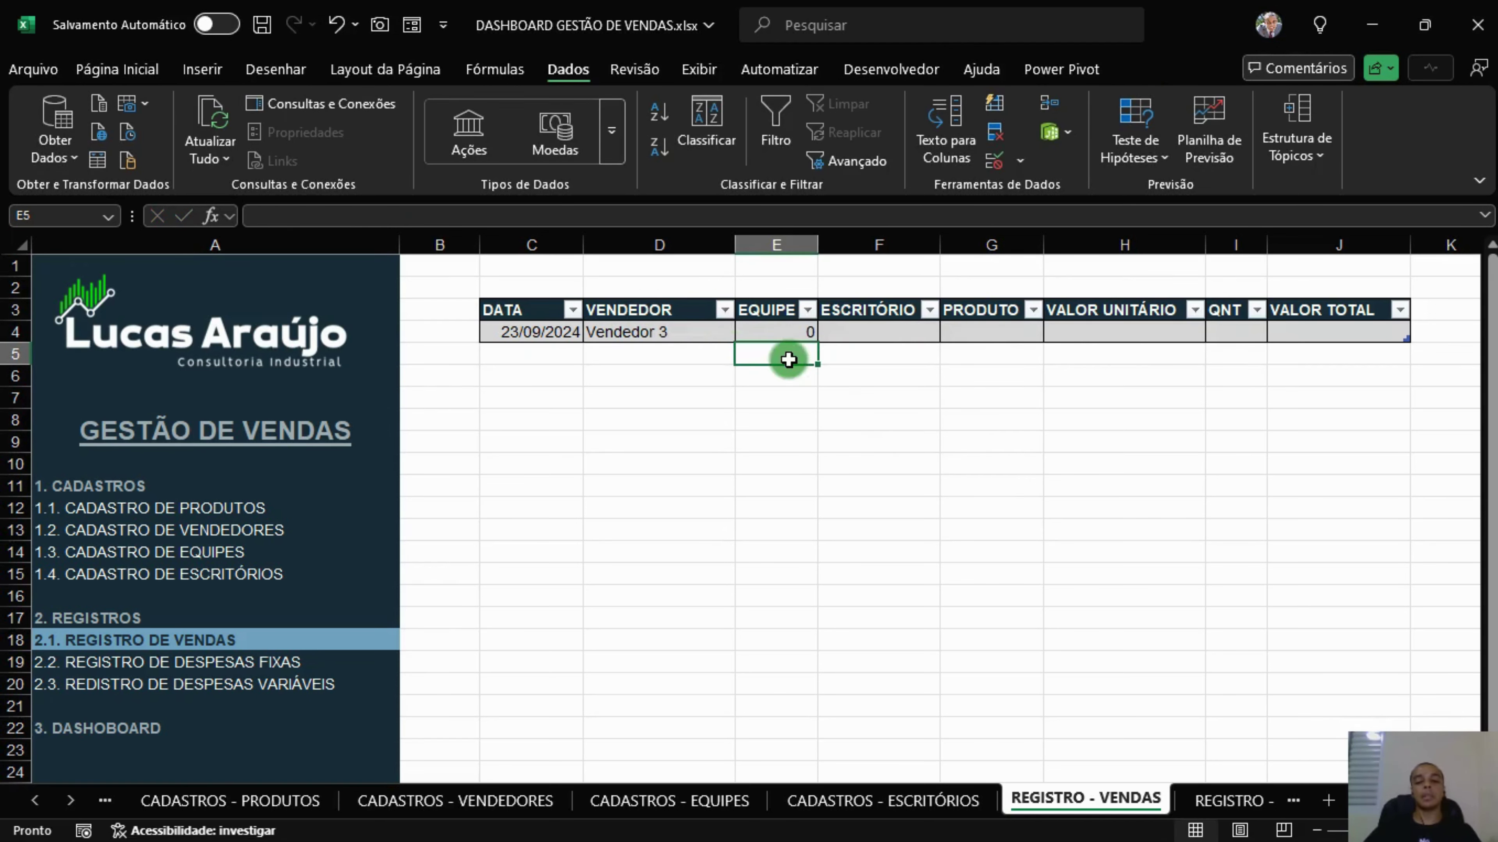
Test the EQUIPE formula by clearing the VENDEDOR cell D4 and choosing Vendedor 3 again.
left_click(766, 329)
left_click(724, 334)
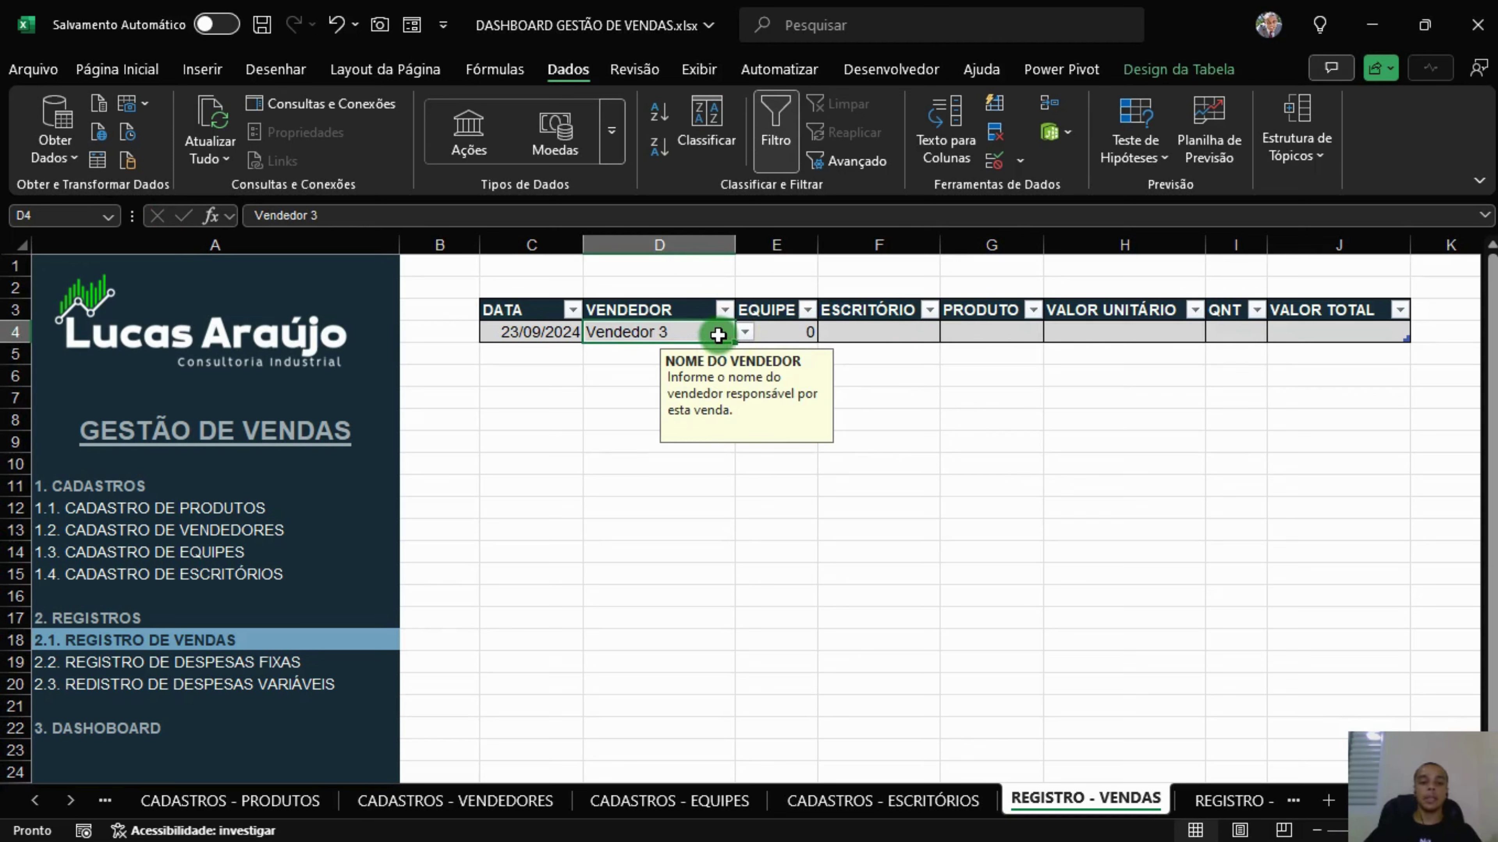
key("Delete")
left_click(793, 334)
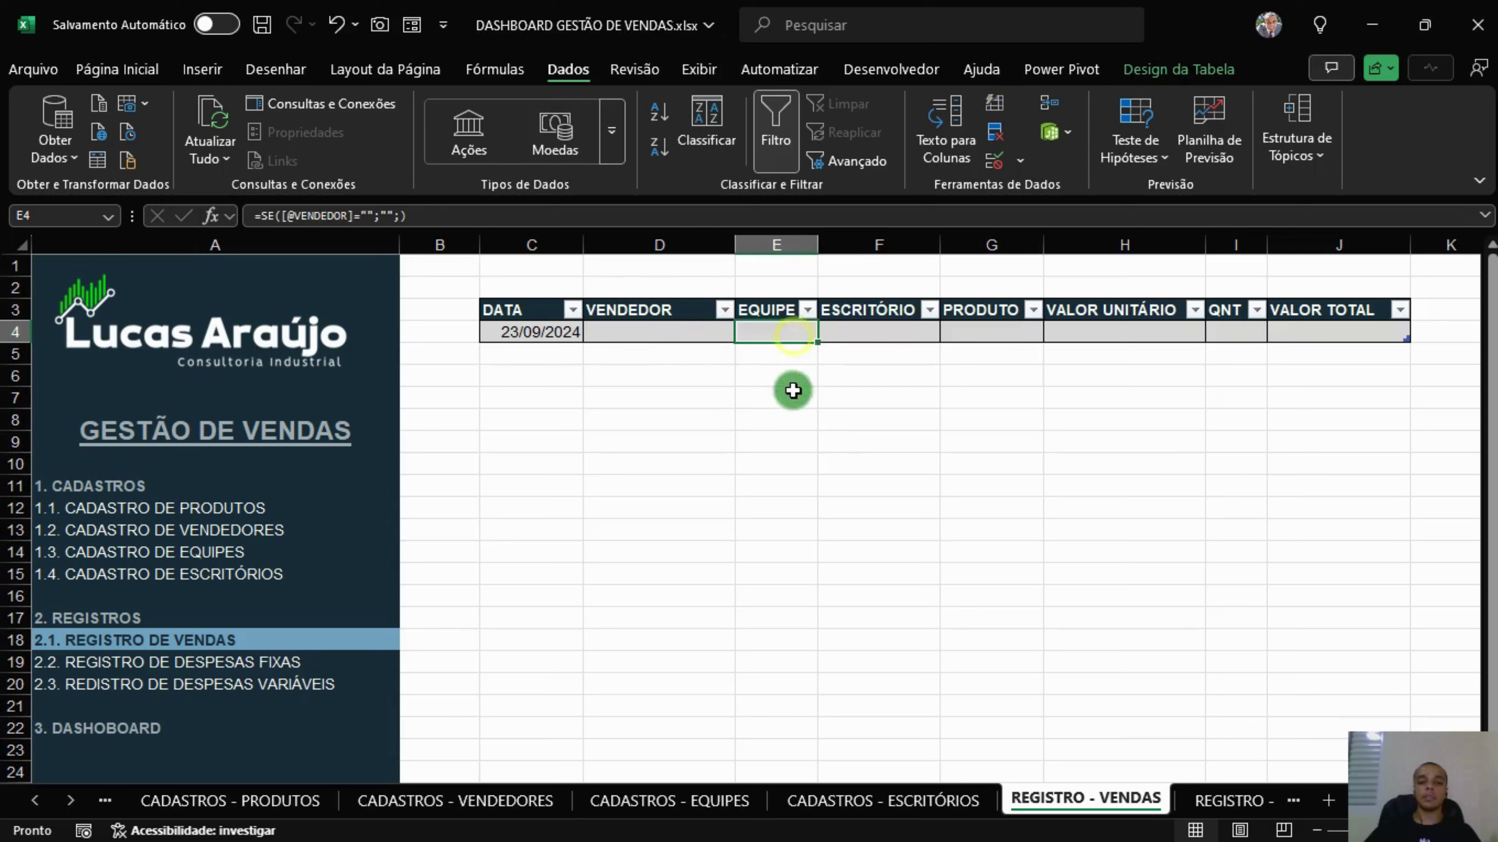
left_click(705, 337)
left_click(744, 333)
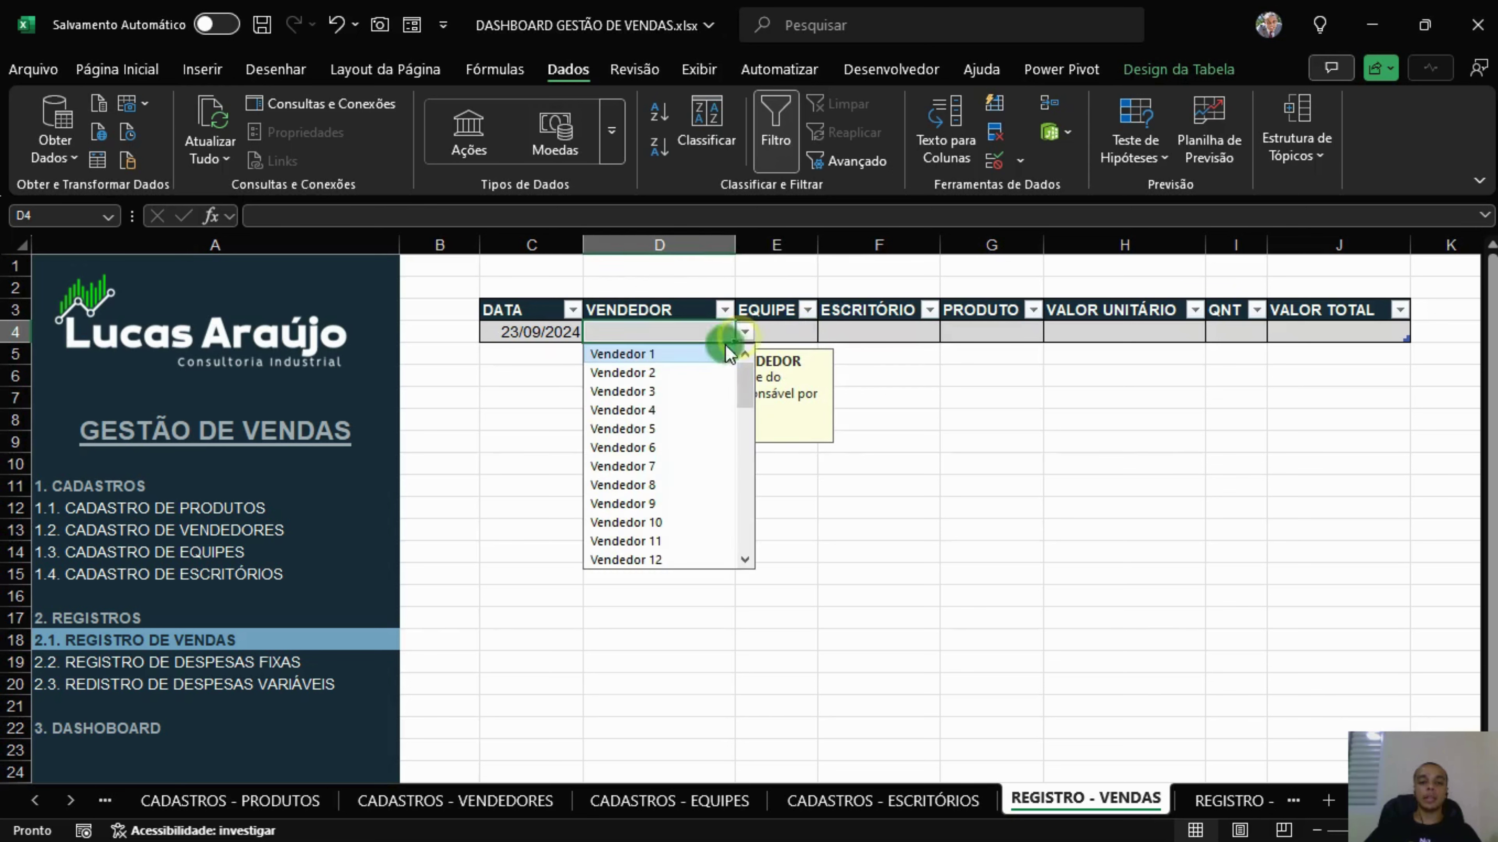
left_click(659, 391)
left_click(783, 331)
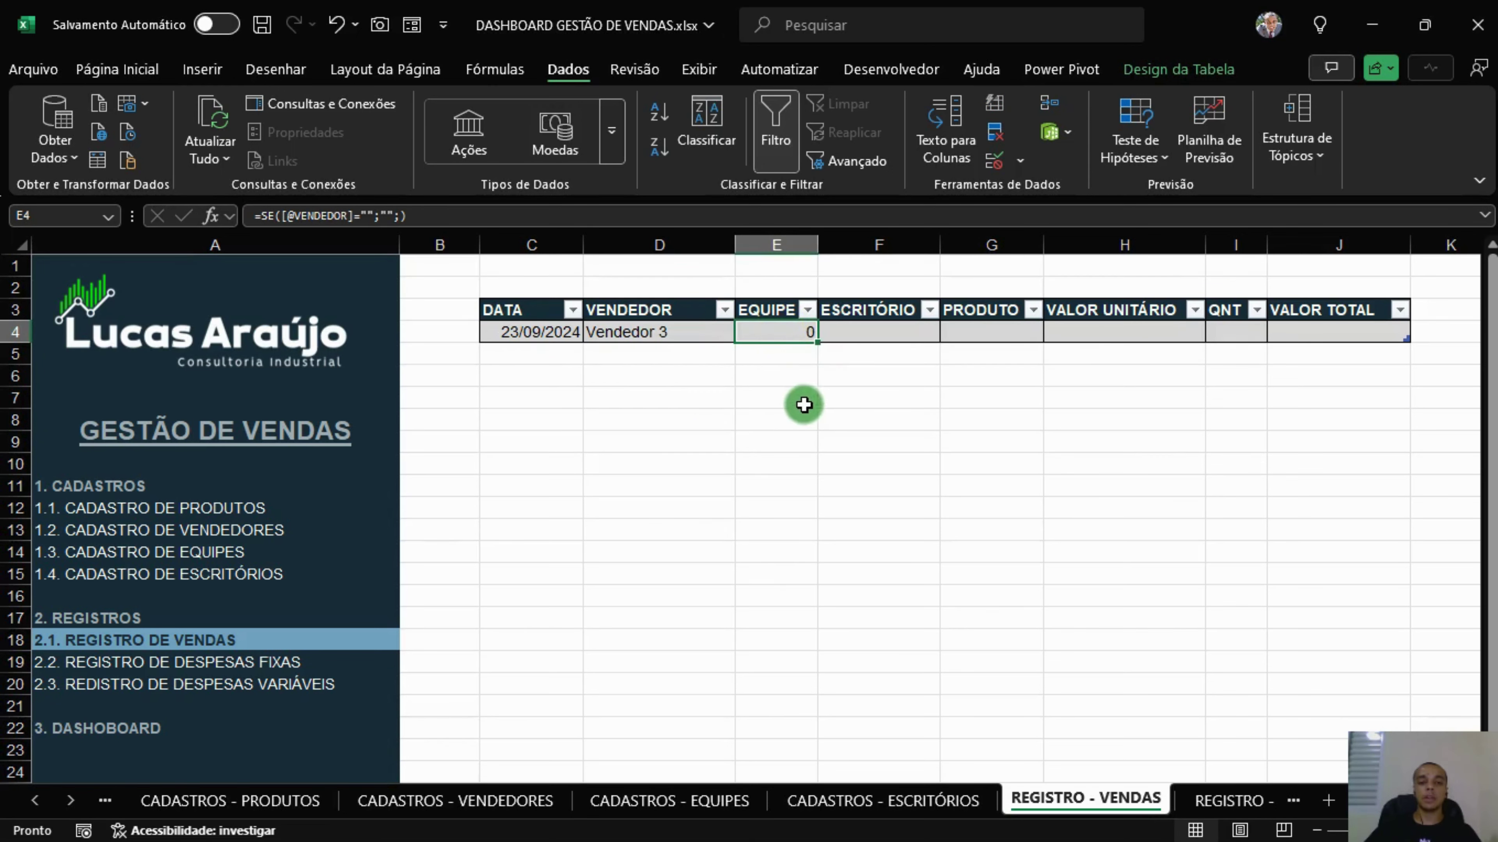
key("F2")
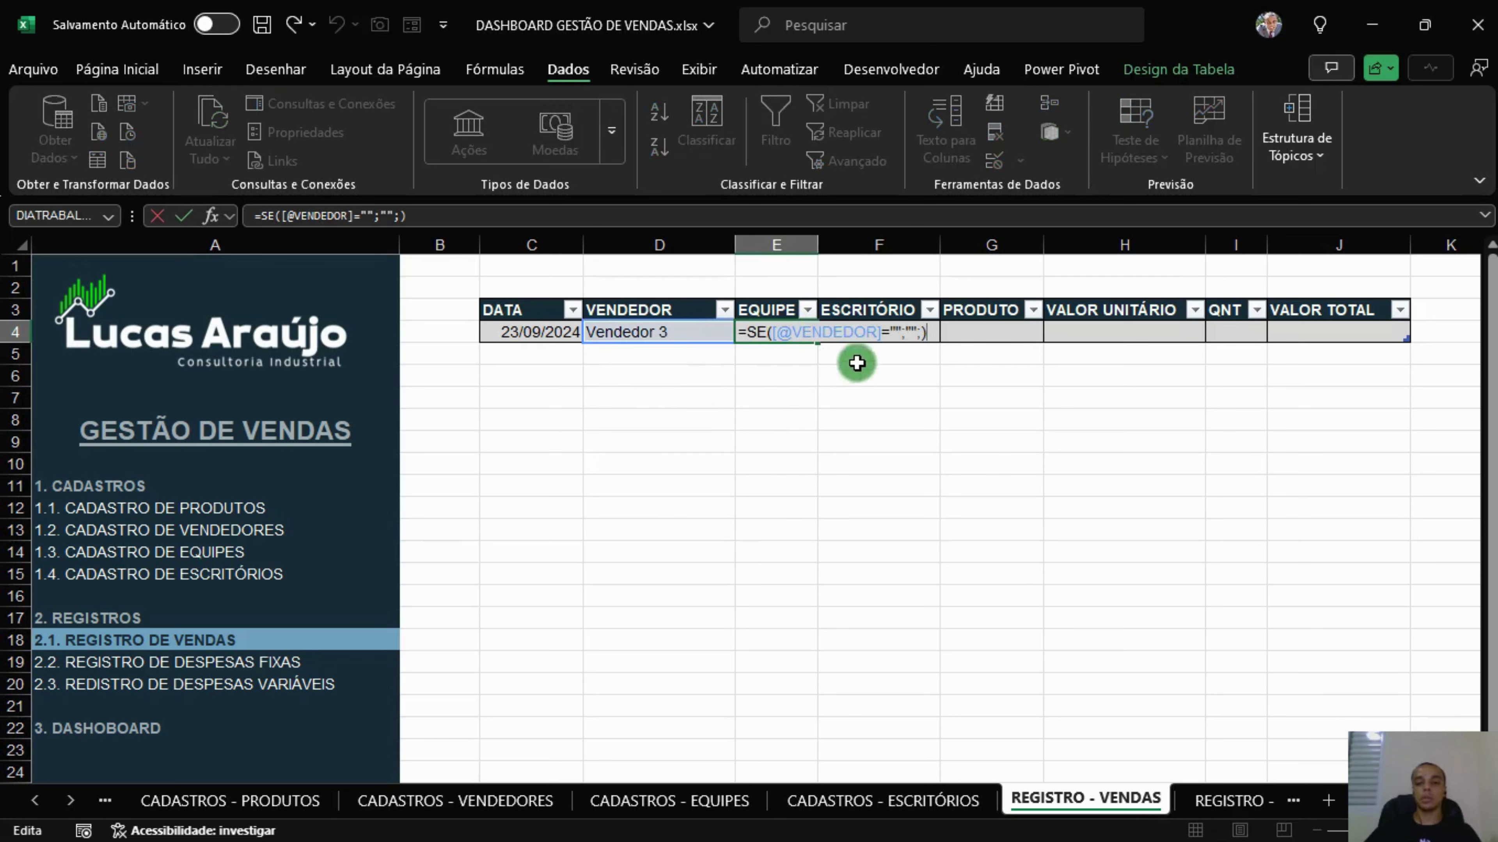
left_click(924, 330)
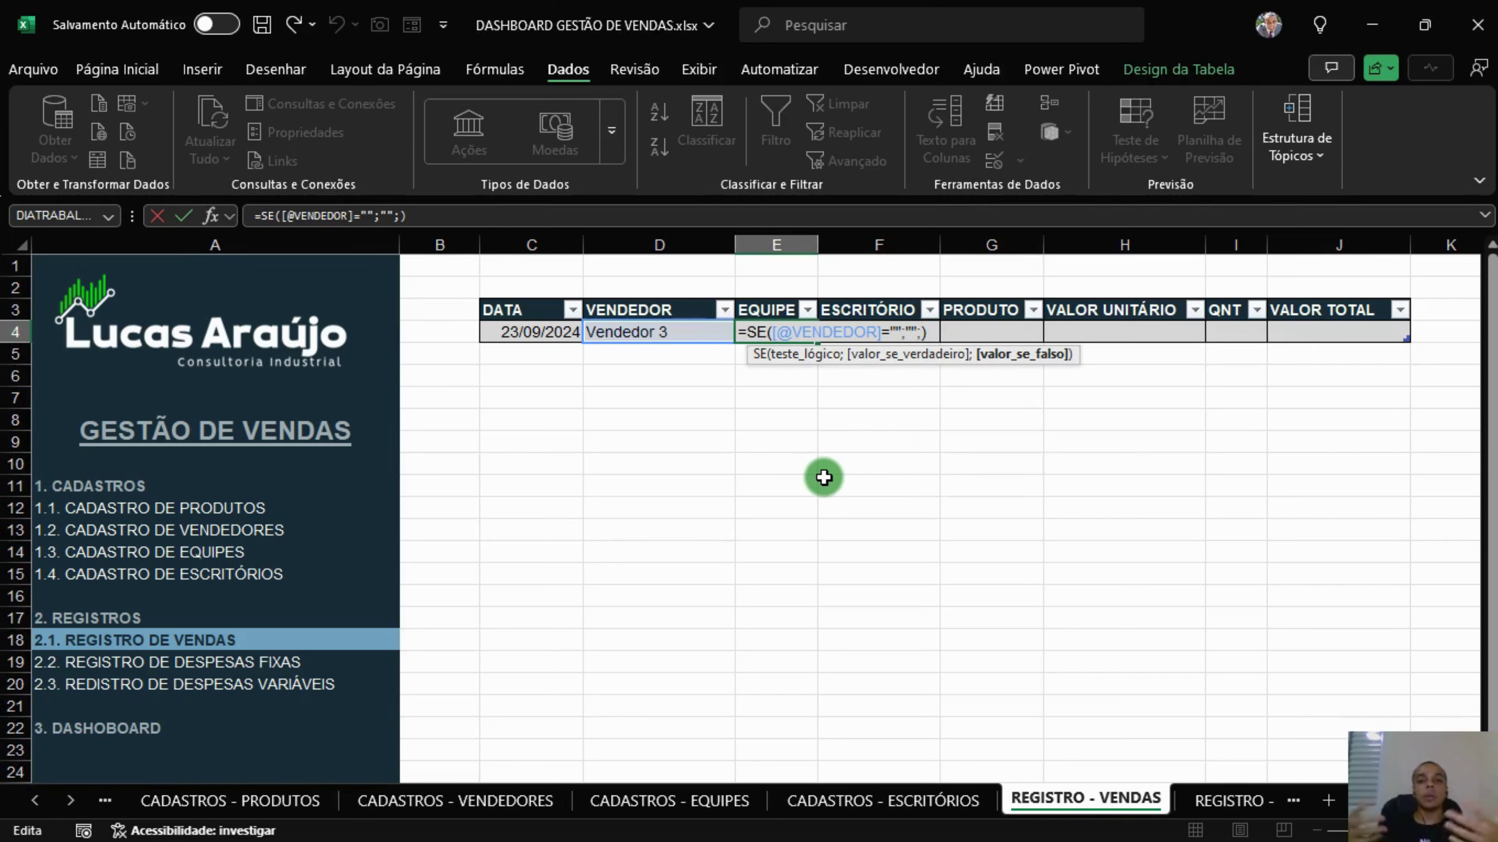
type("procv")
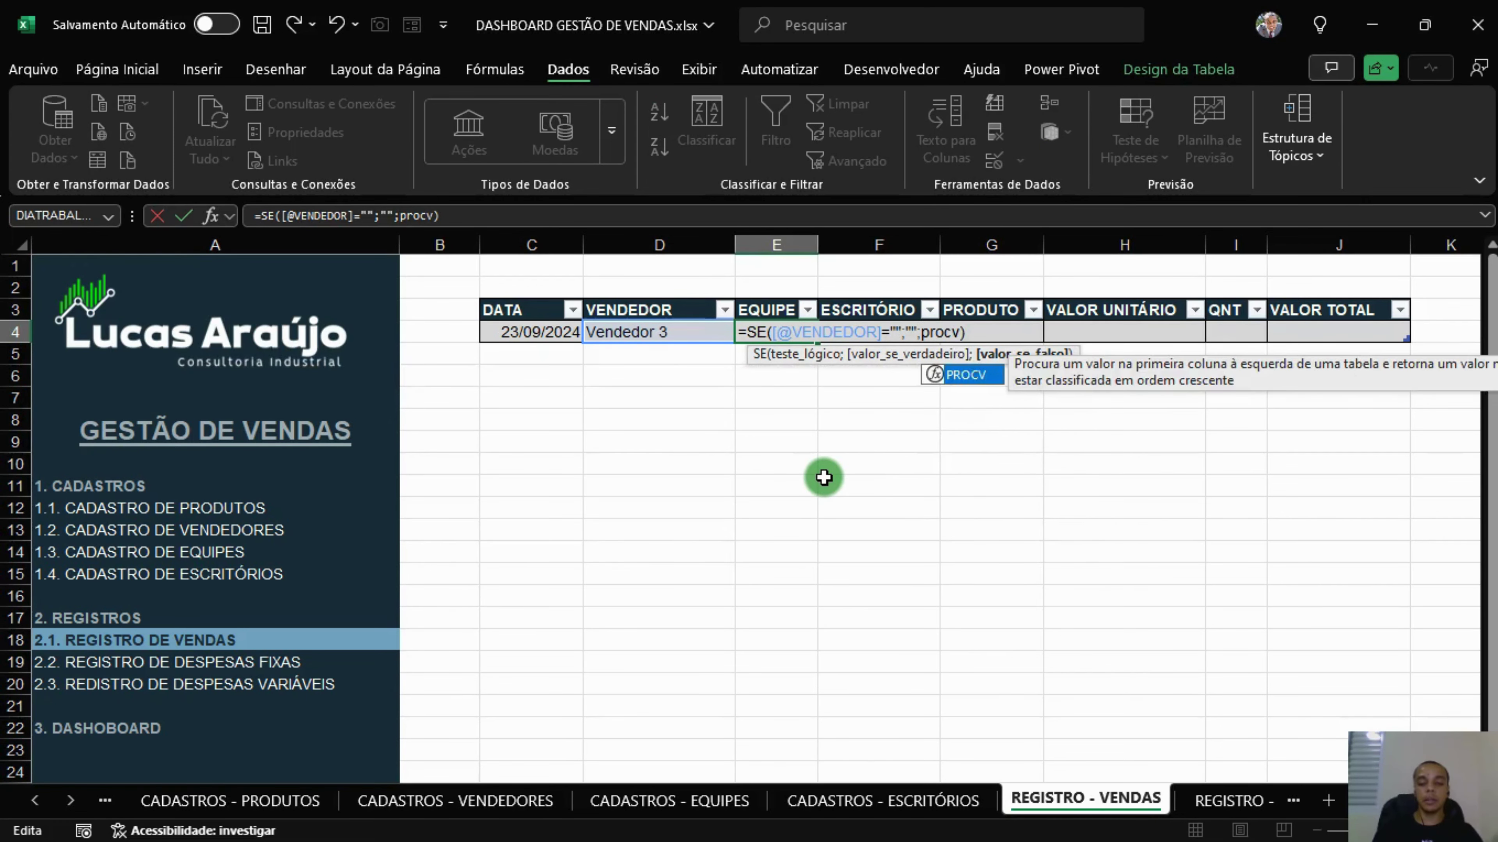
type("()")
key("Left")
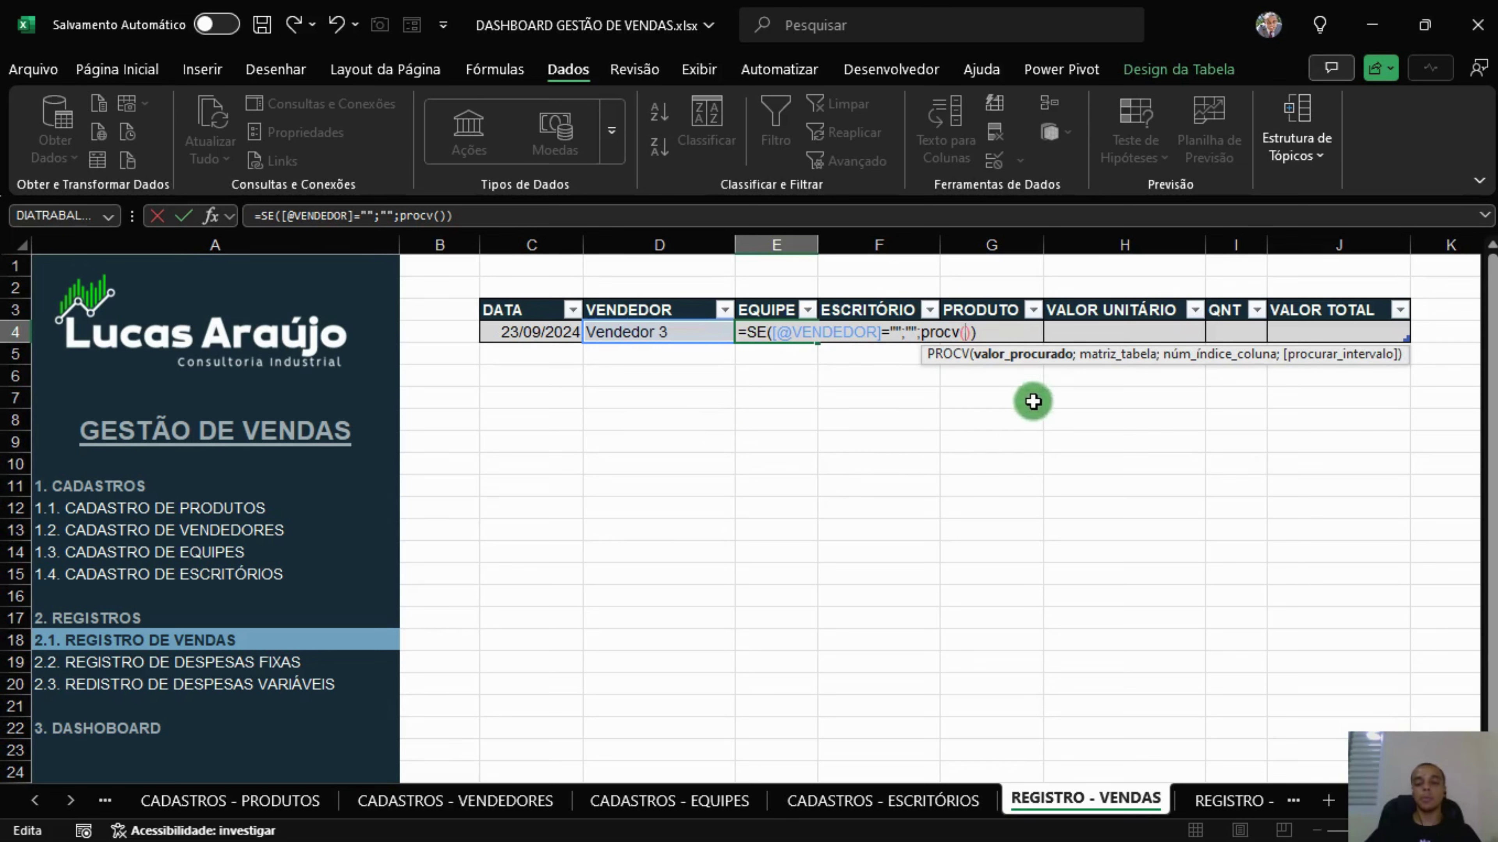
left_click(656, 334)
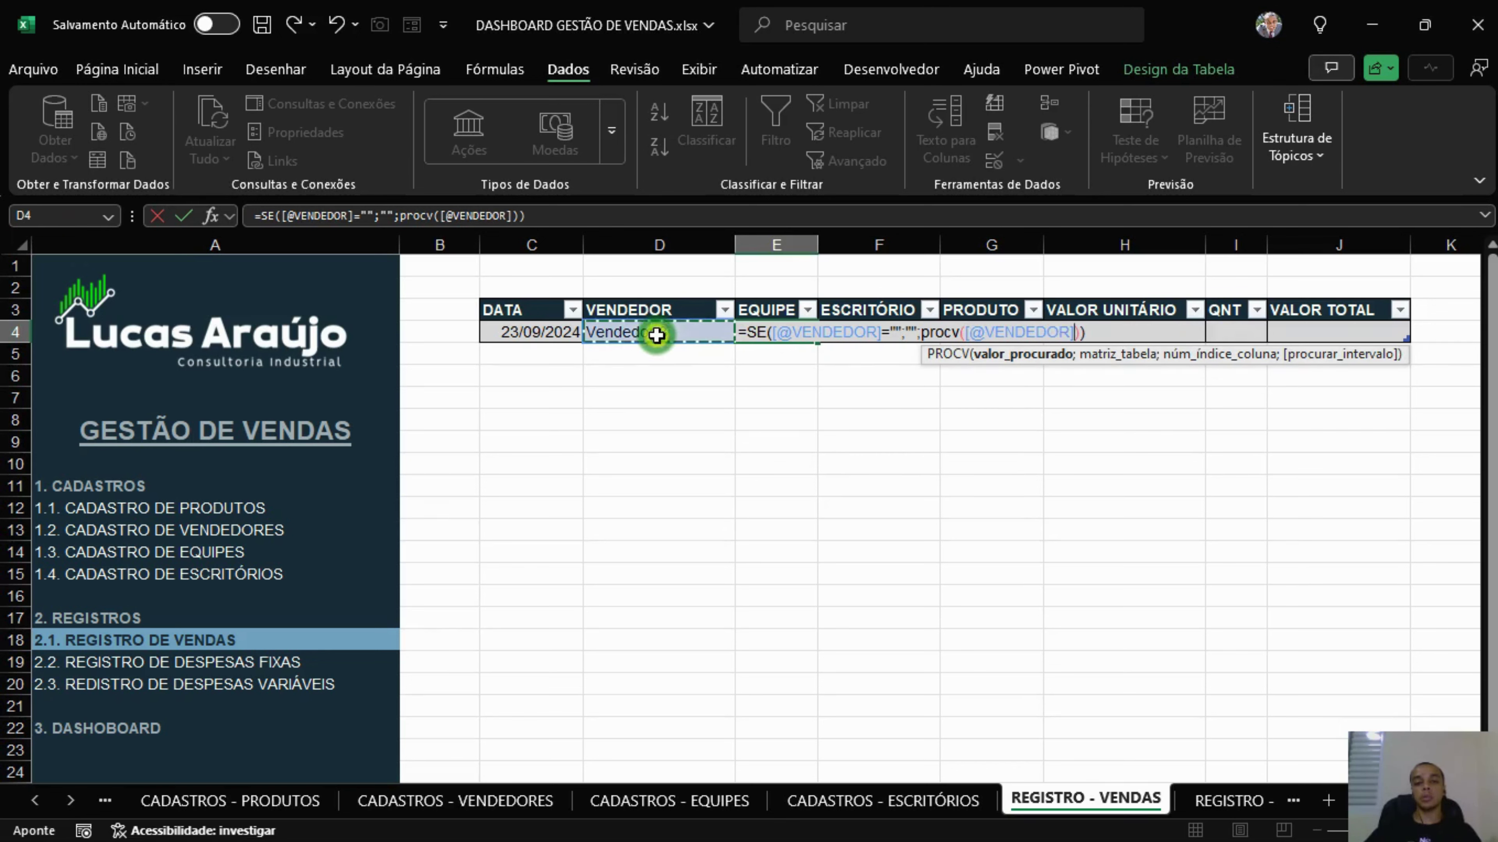
type(";")
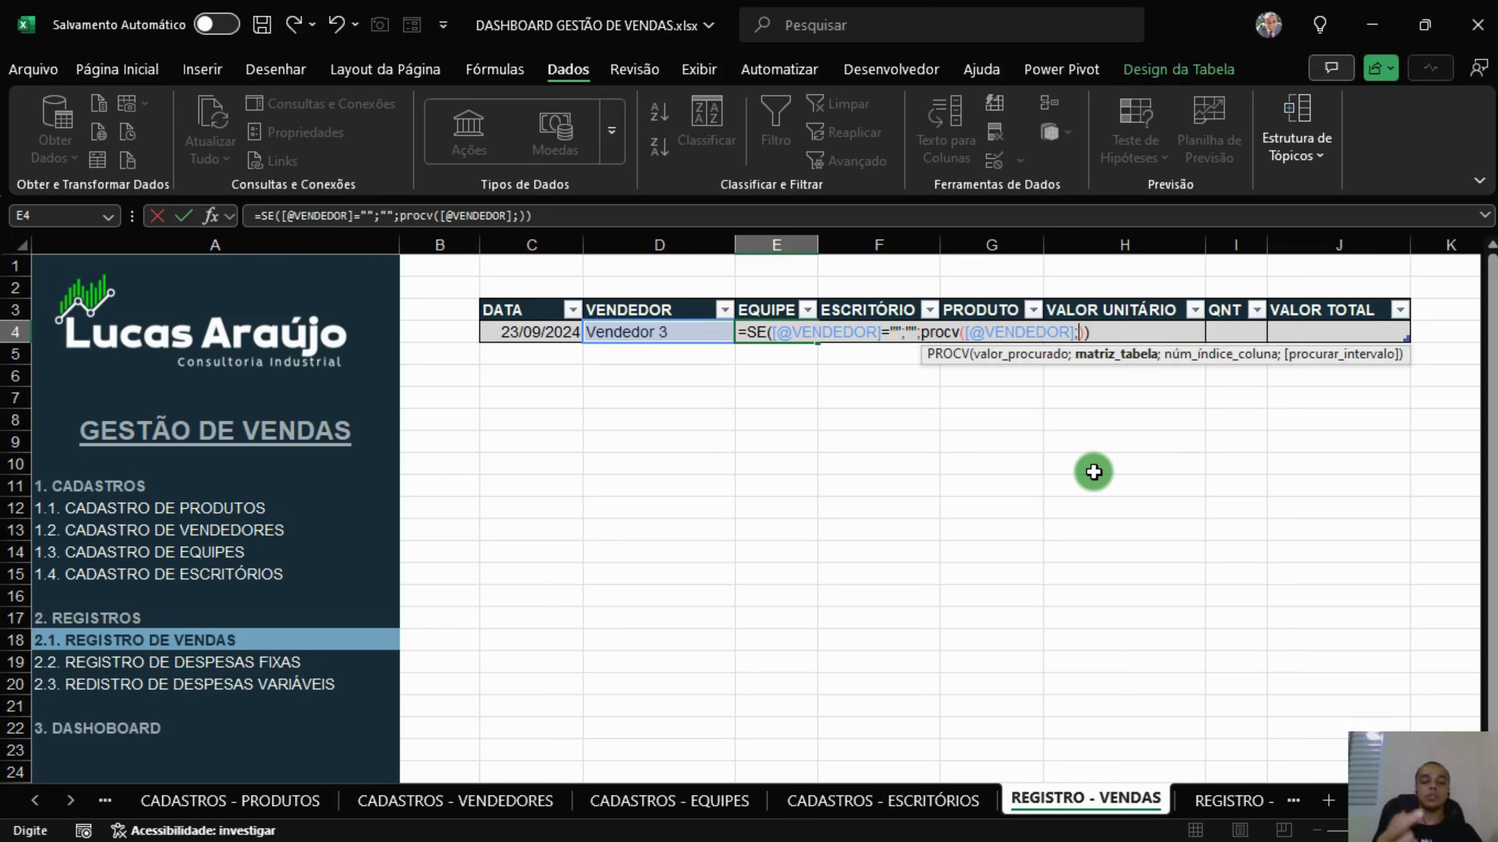
Set the whole TAB_VENDEDORES table as the PROCV table array, without any column specifier.
type("tab_ven")
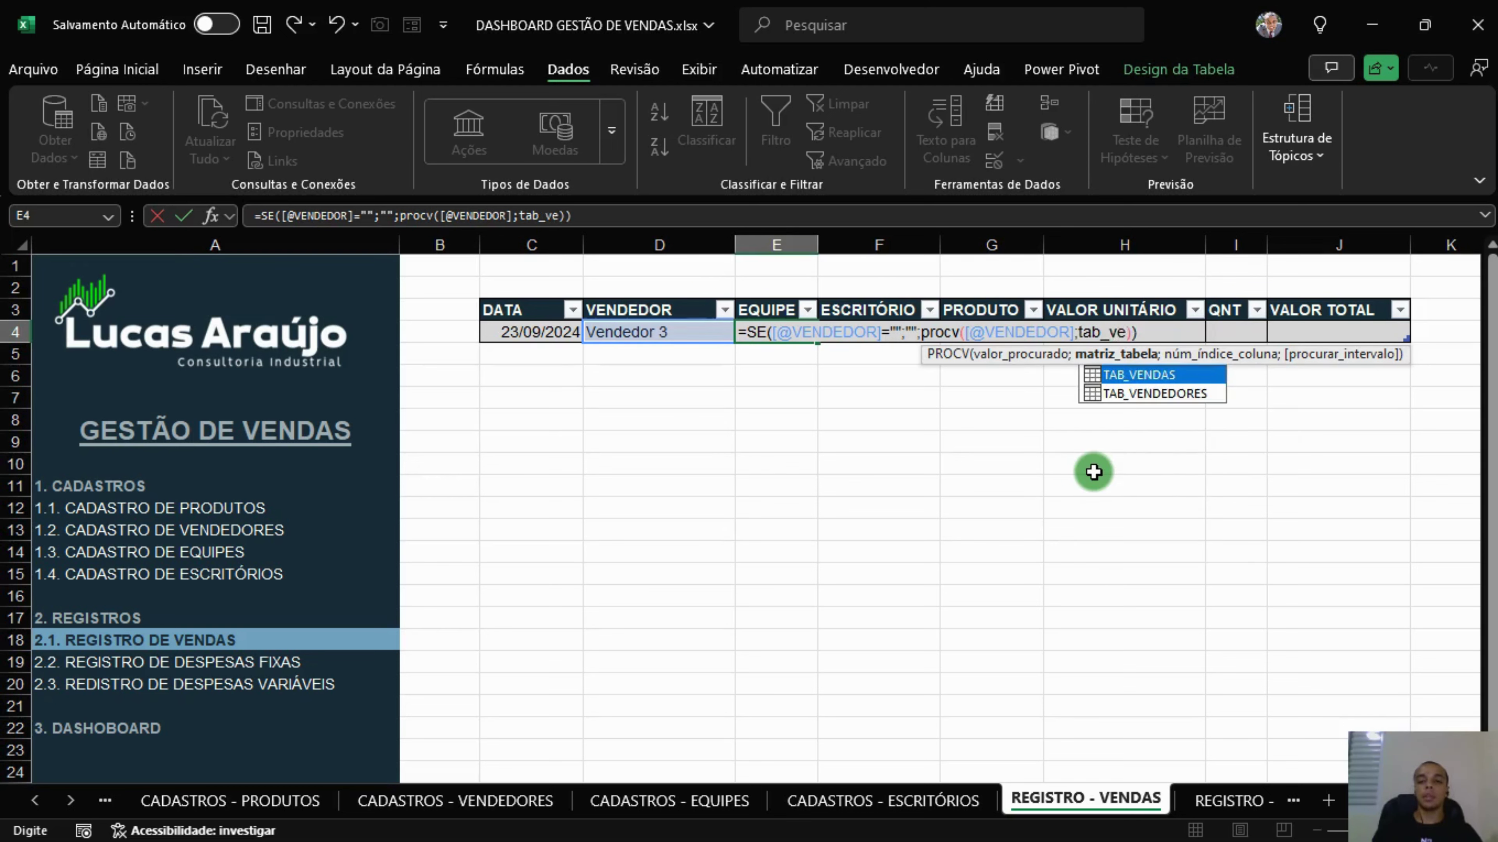
key("Tab")
key("BackSpace")
key("BackSpace")
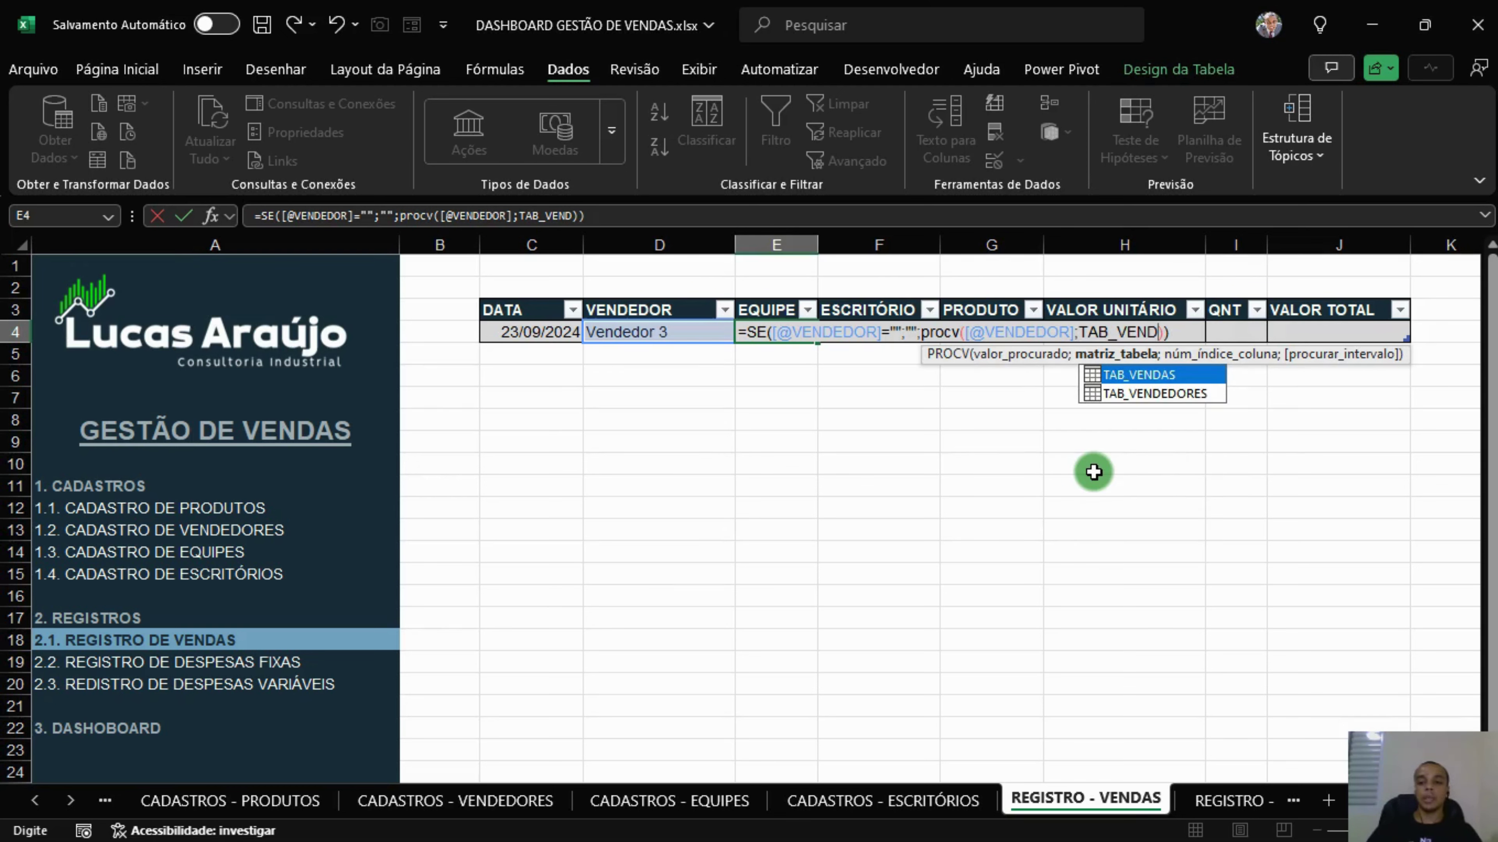
key("Down")
key("Tab")
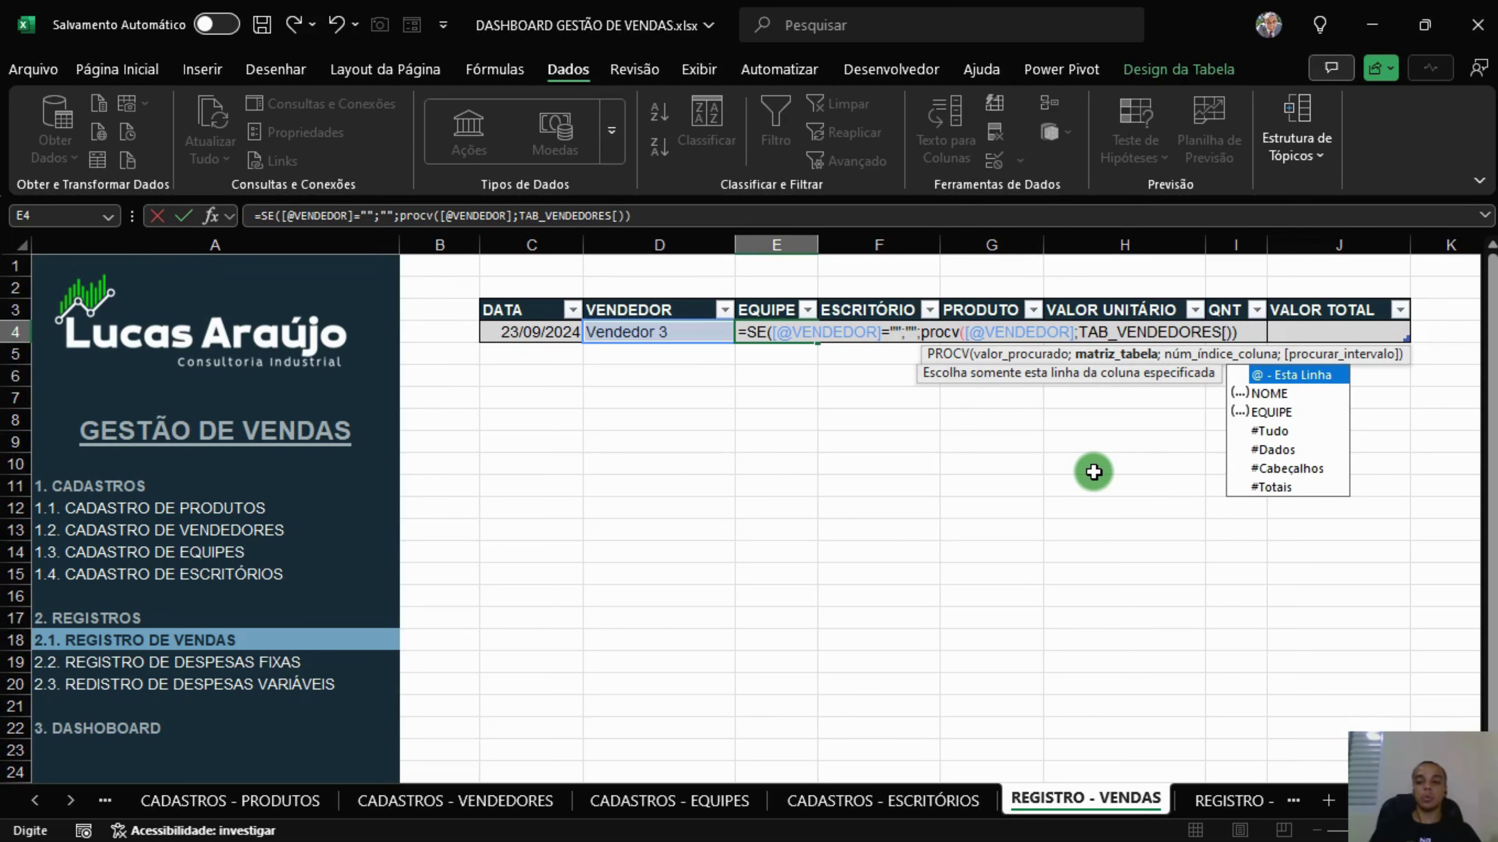
key("Down")
key("Tab")
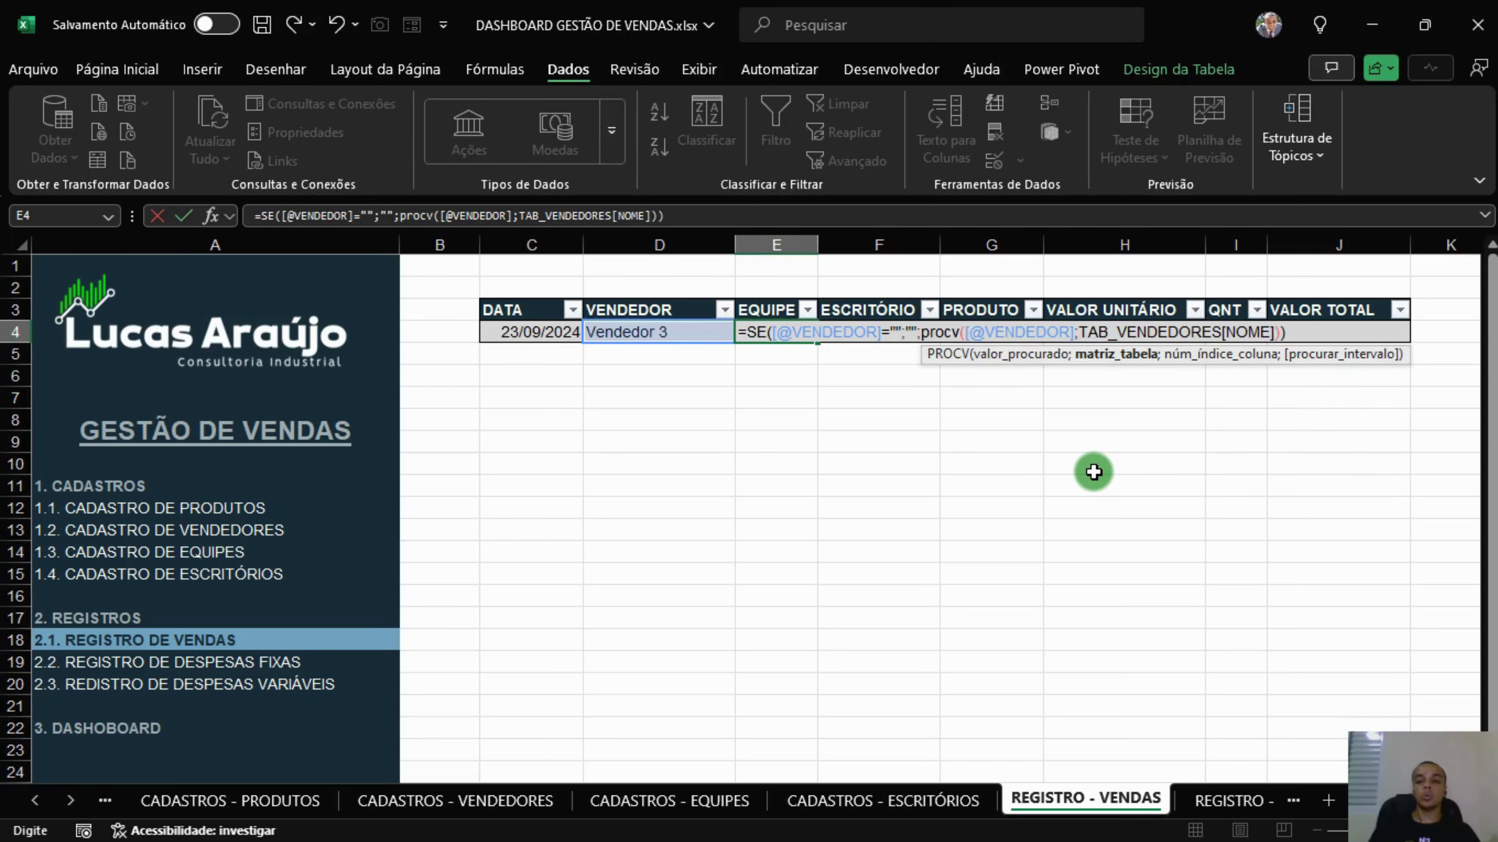
key("BackSpace")
key("BackSpace")
key("BackSpace")
key("BackSpace")
key("BackSpace")
key("BackSpace")
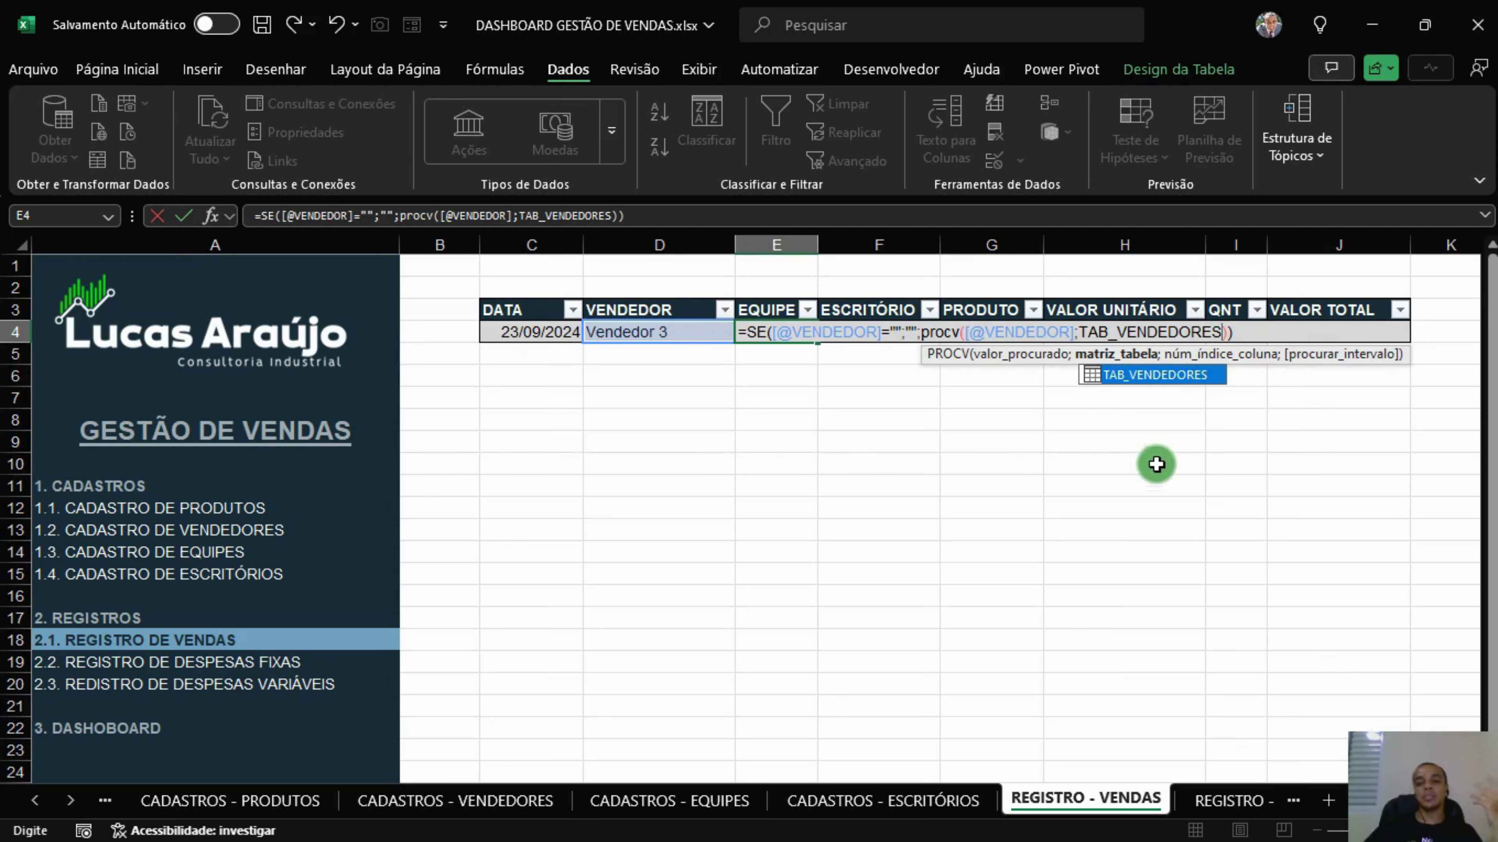
Complete the EQUIPE formula's PROCV with column index 2 and exact match 0, and commit it in E4.
type(";")
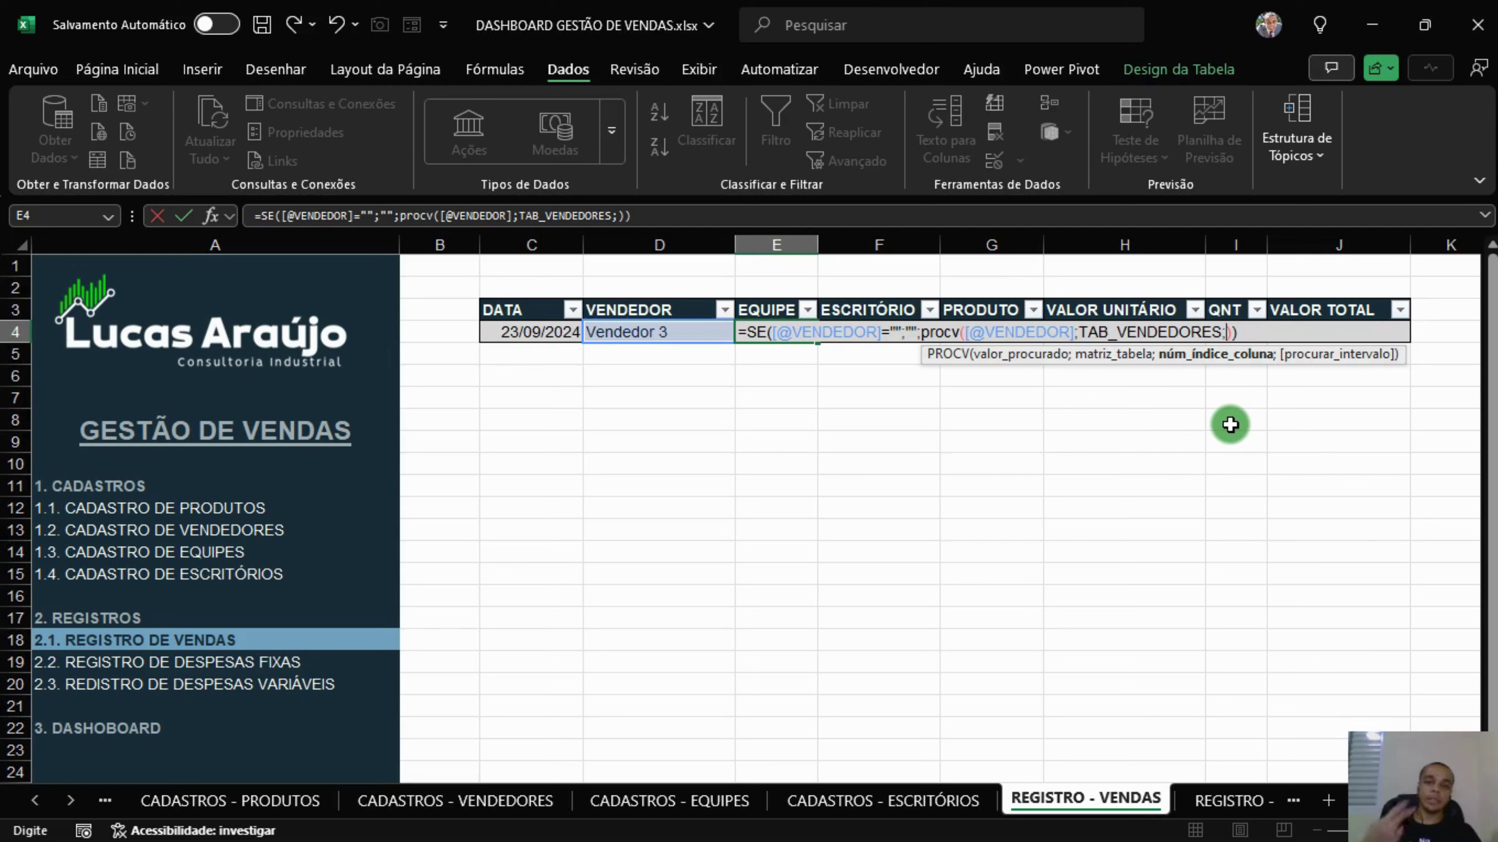
type("2")
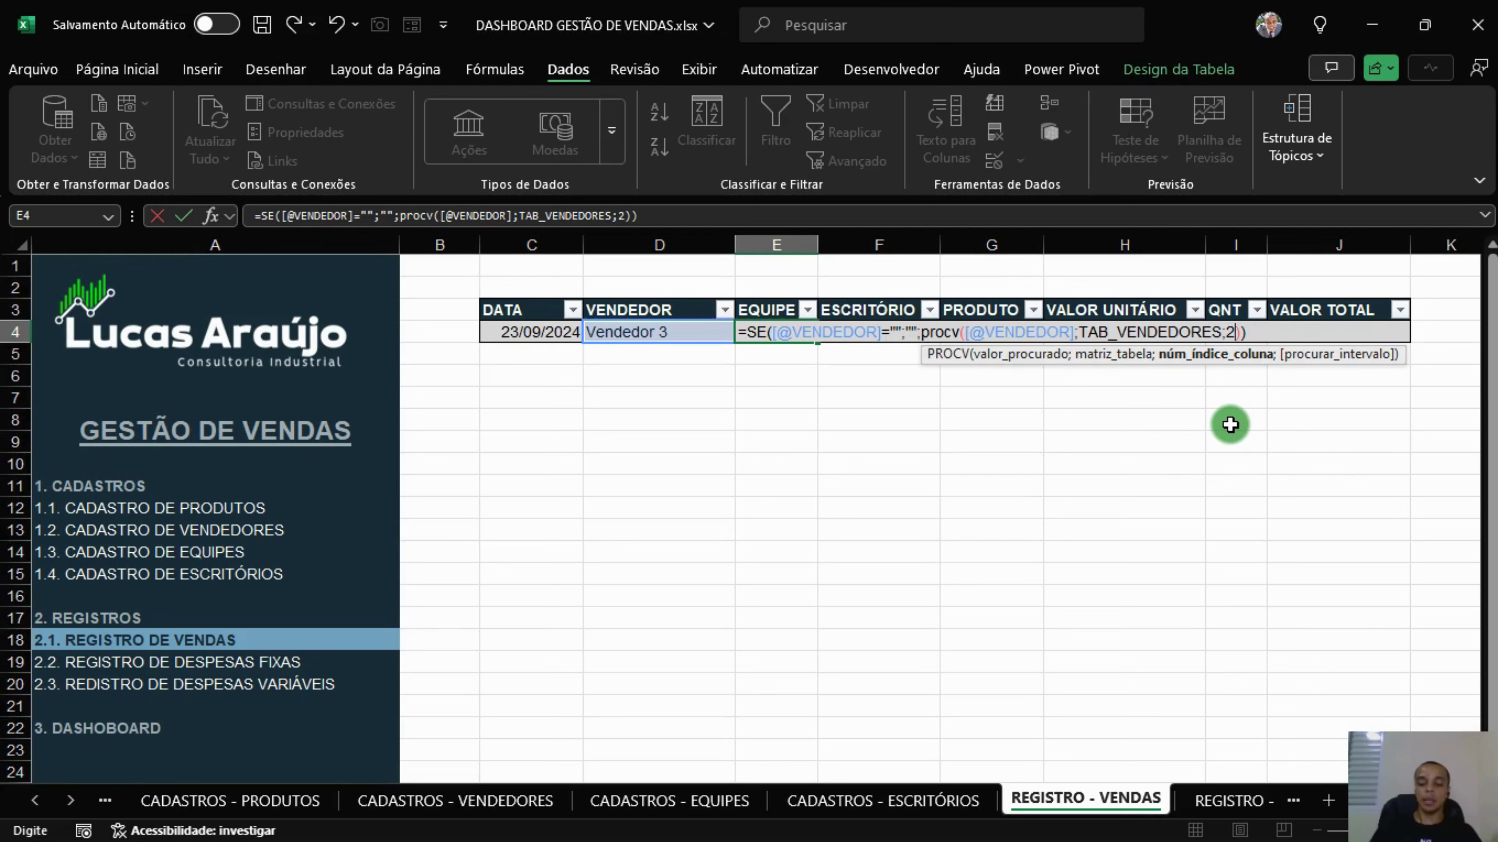
type(";0")
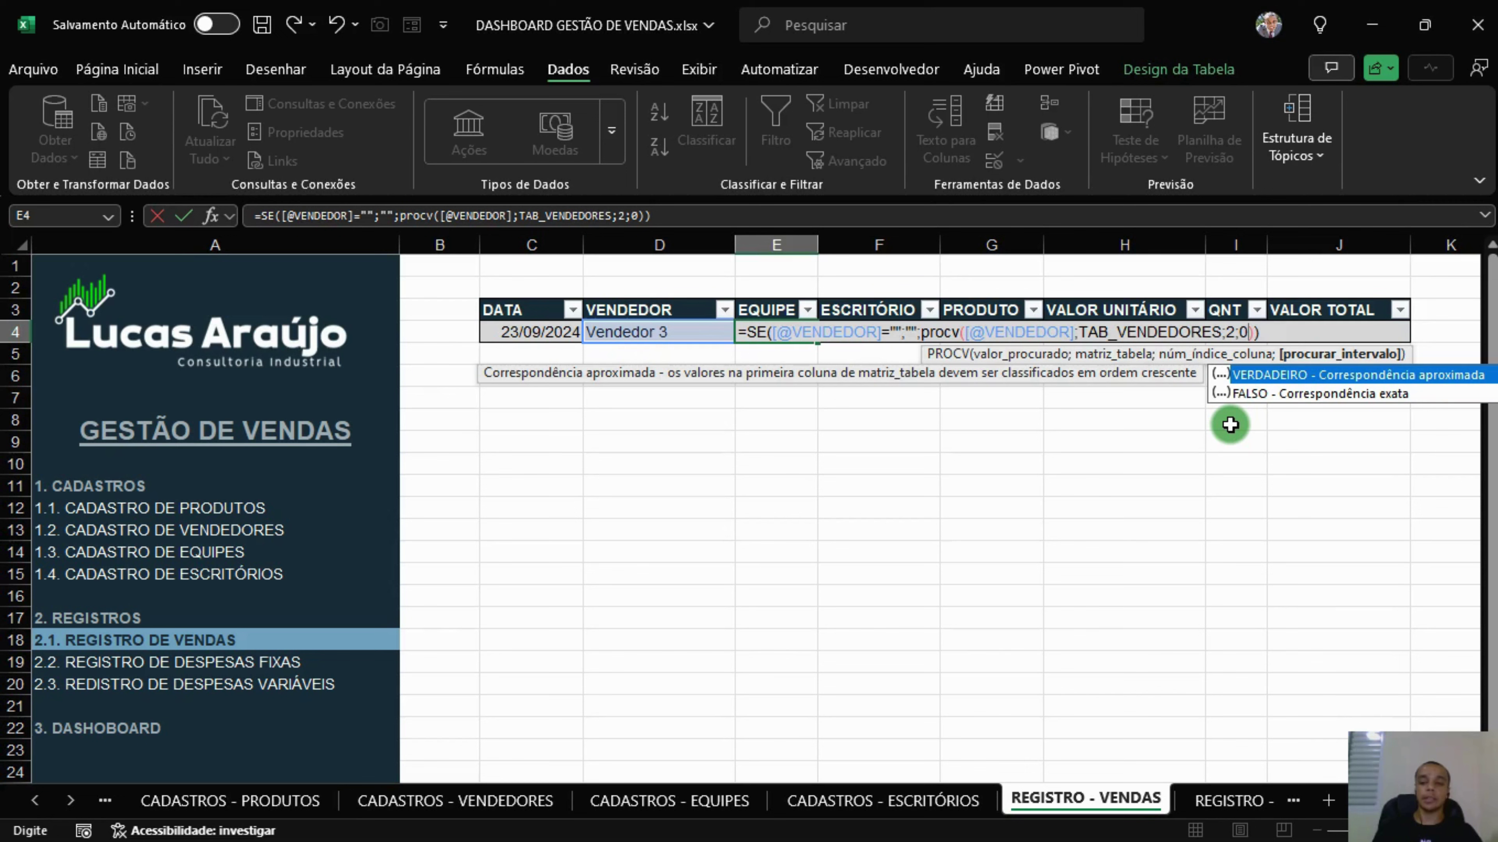
key("ctrl+Return")
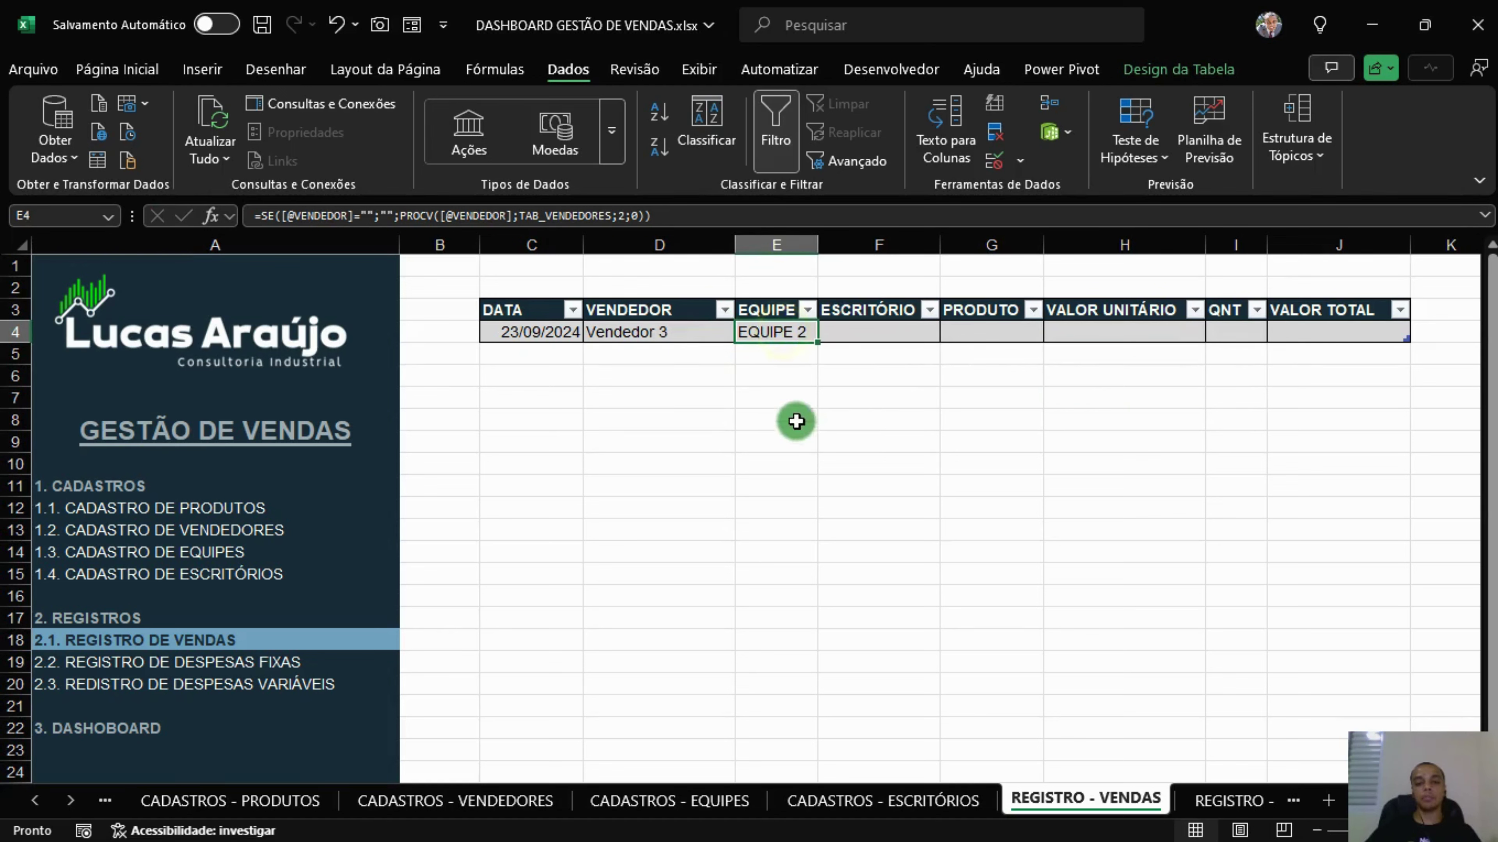
Test the EQUIPE lookup by choosing Vendedor 2 and then Vendedor 7 in the VENDEDOR cell D4.
left_click(694, 332)
left_click(745, 332)
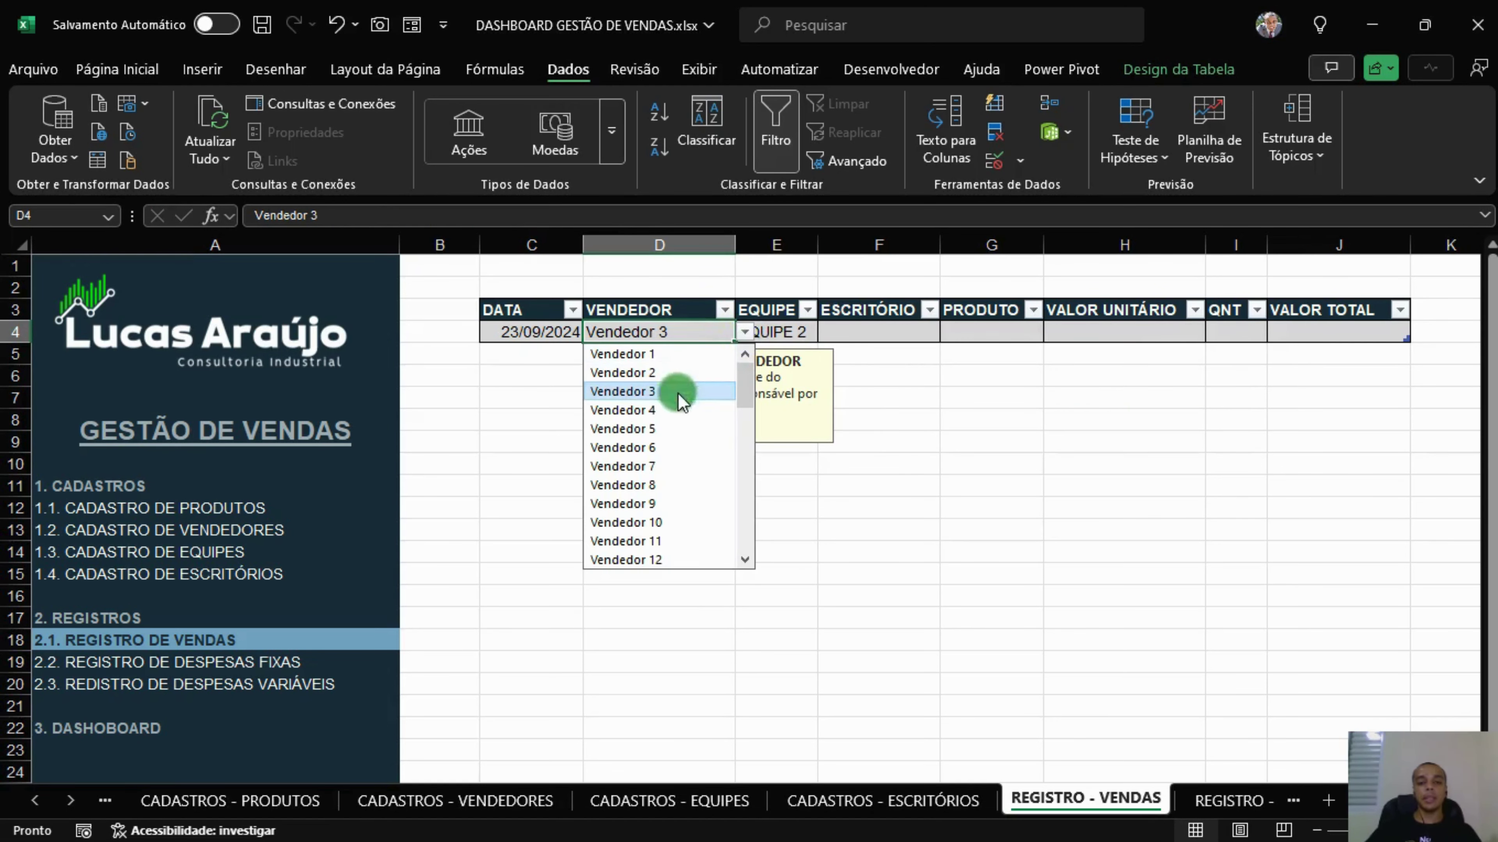
left_click(669, 373)
left_click(745, 332)
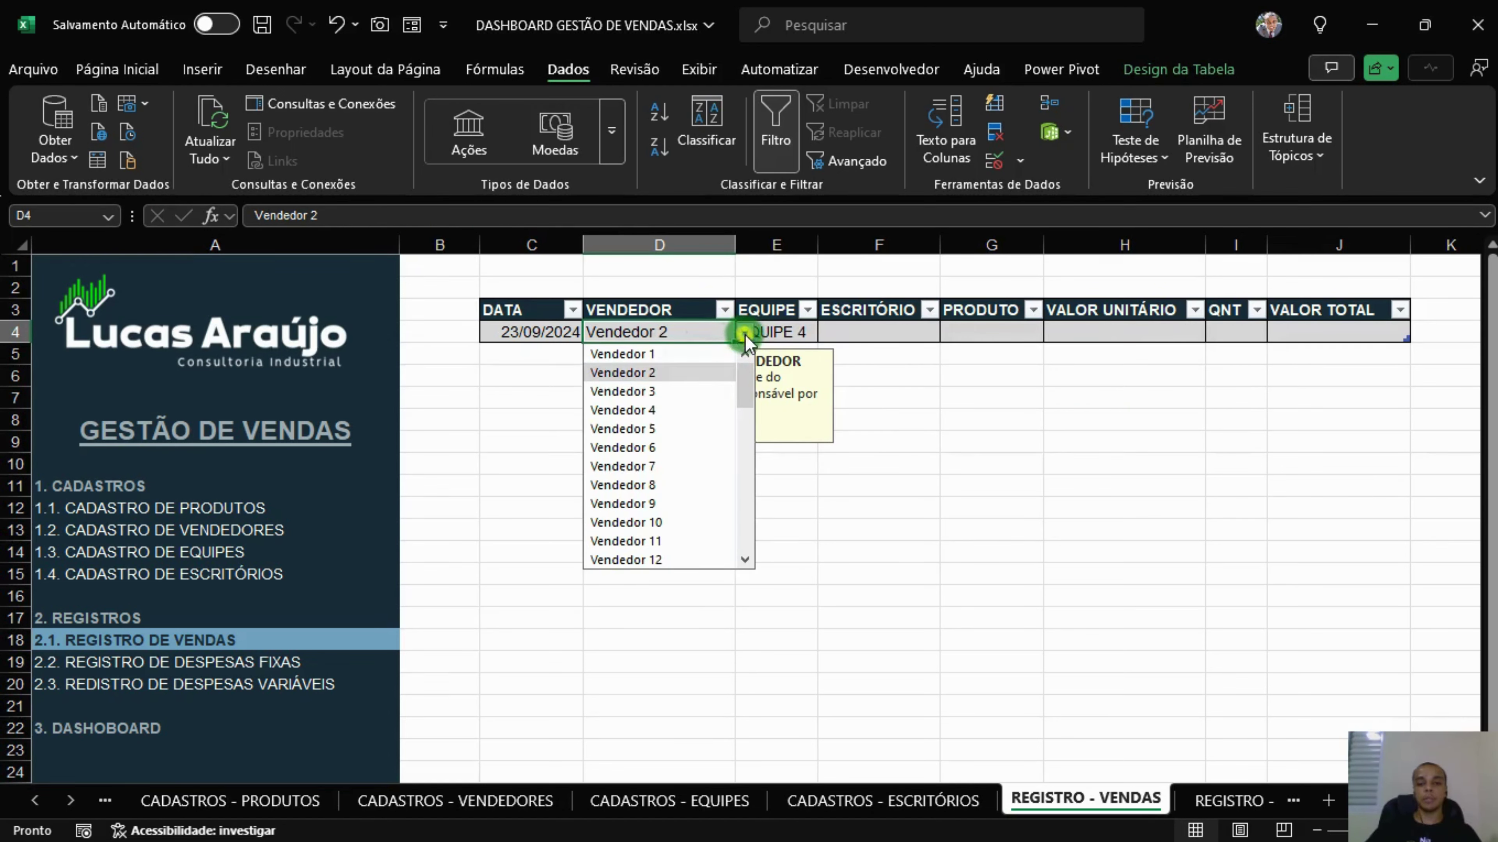
left_click(664, 472)
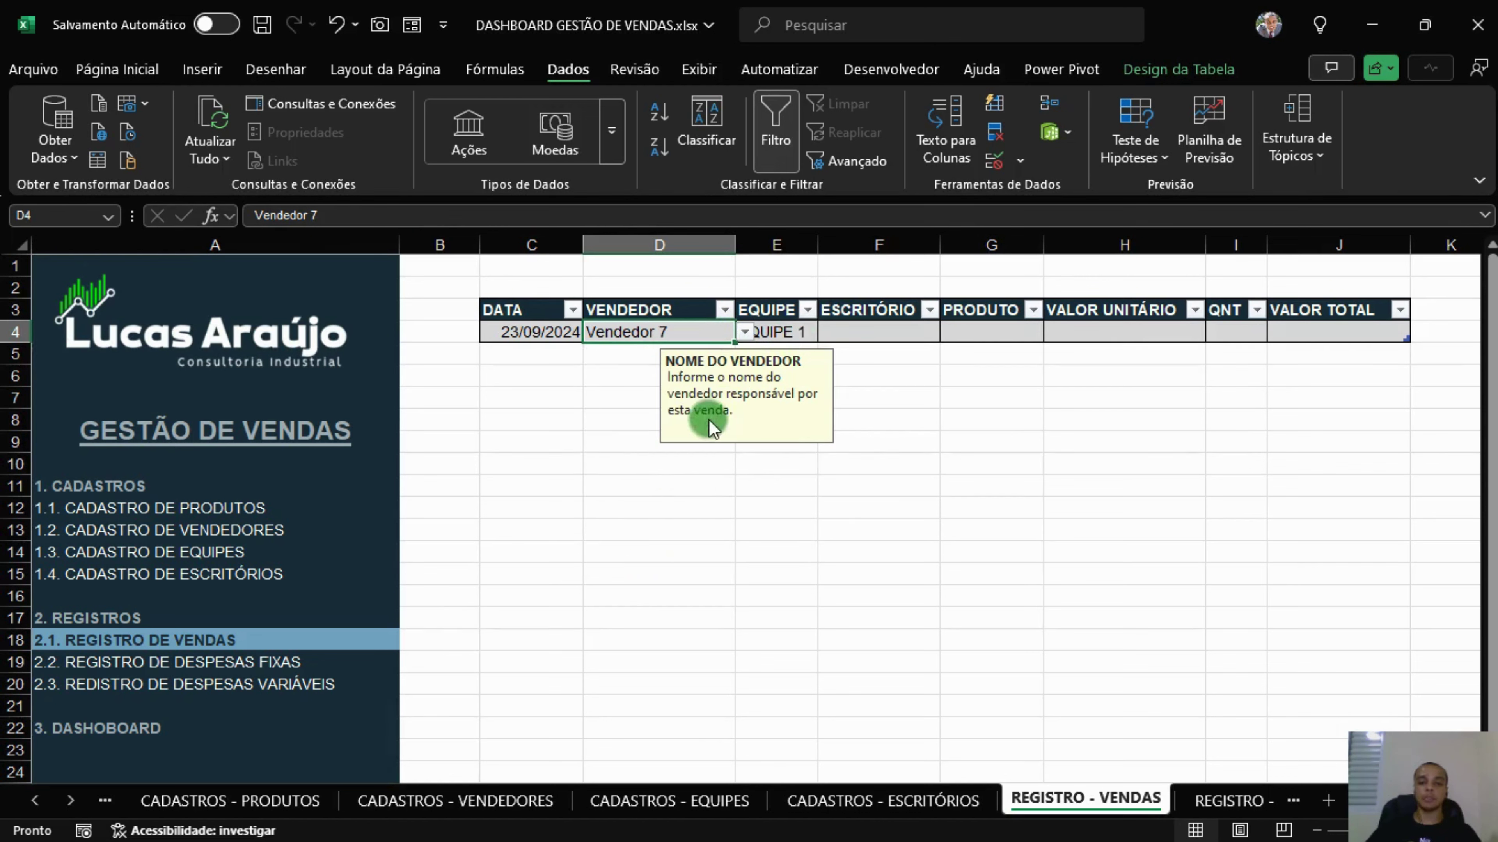
left_click(920, 529)
Examine how the EQUIPE, LÍDER and ESCRITÓRIO columns are arranged on the CADASTROS - EQUIPES sheet.
left_click(882, 332)
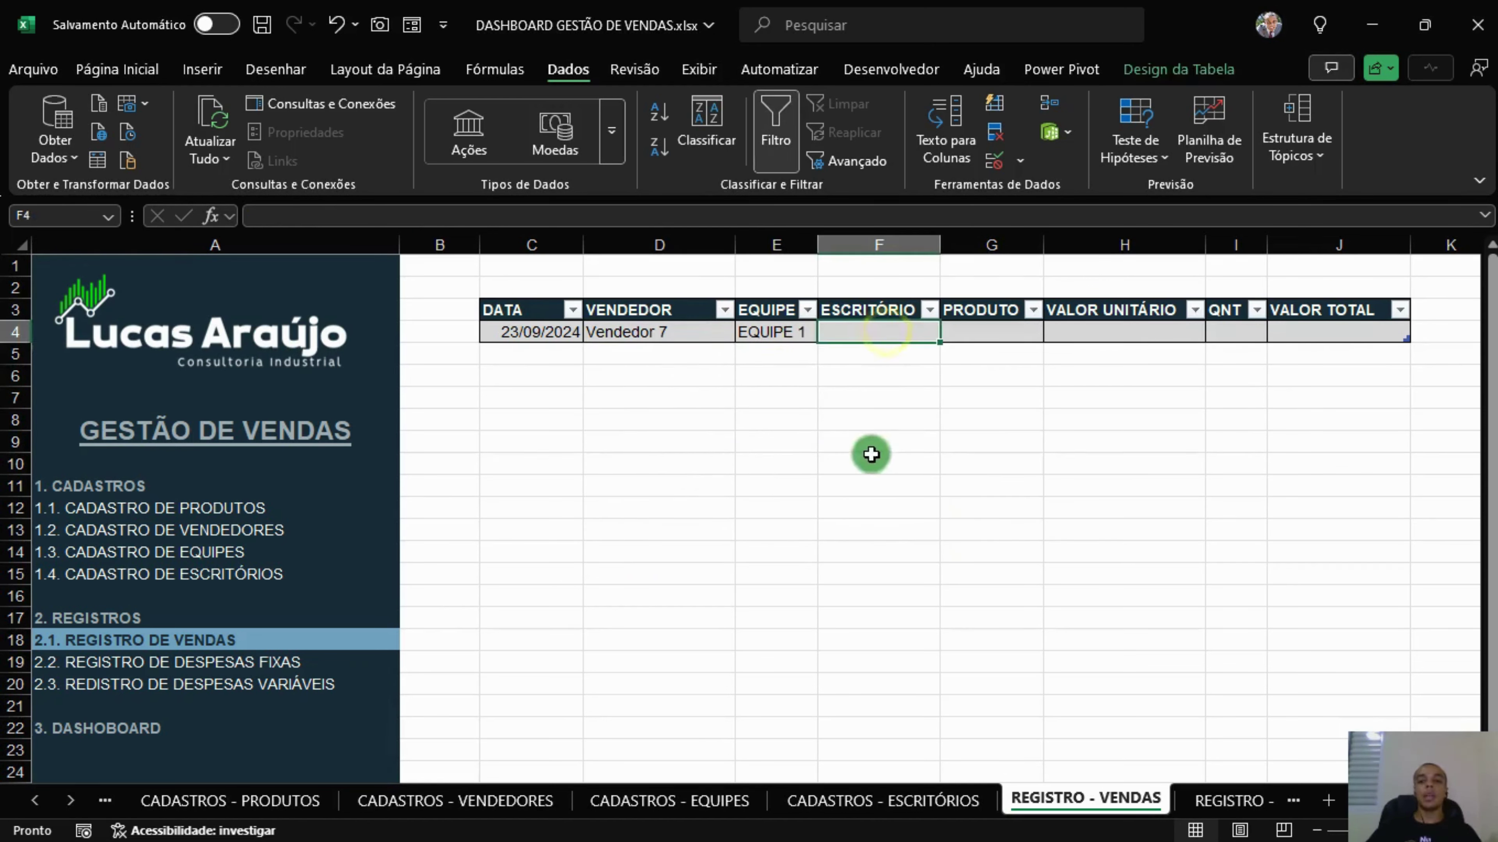
left_click(748, 422)
left_click(760, 335)
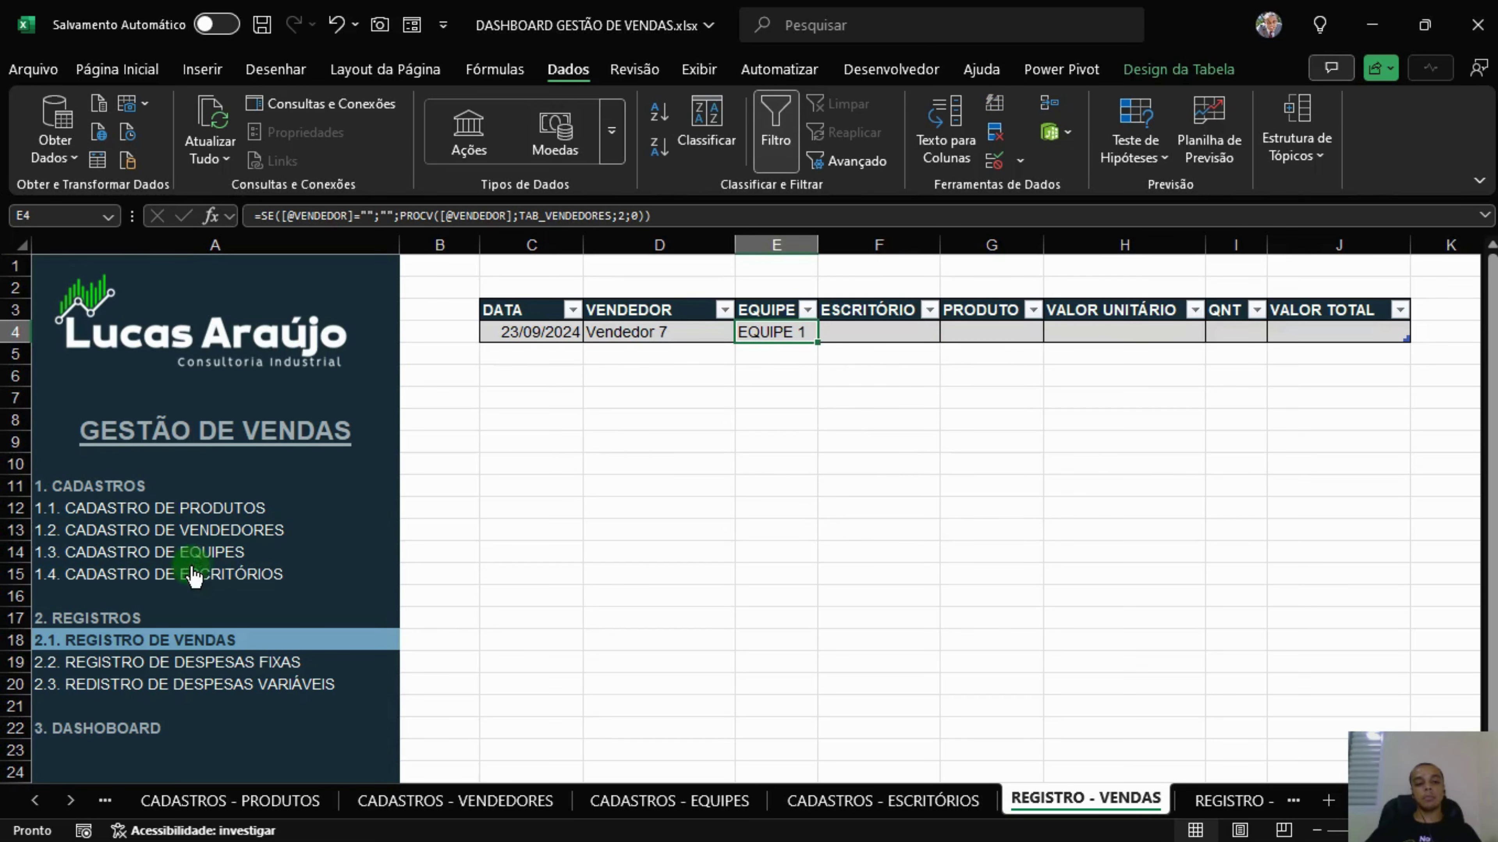
left_click(177, 560)
left_click(1202, 332)
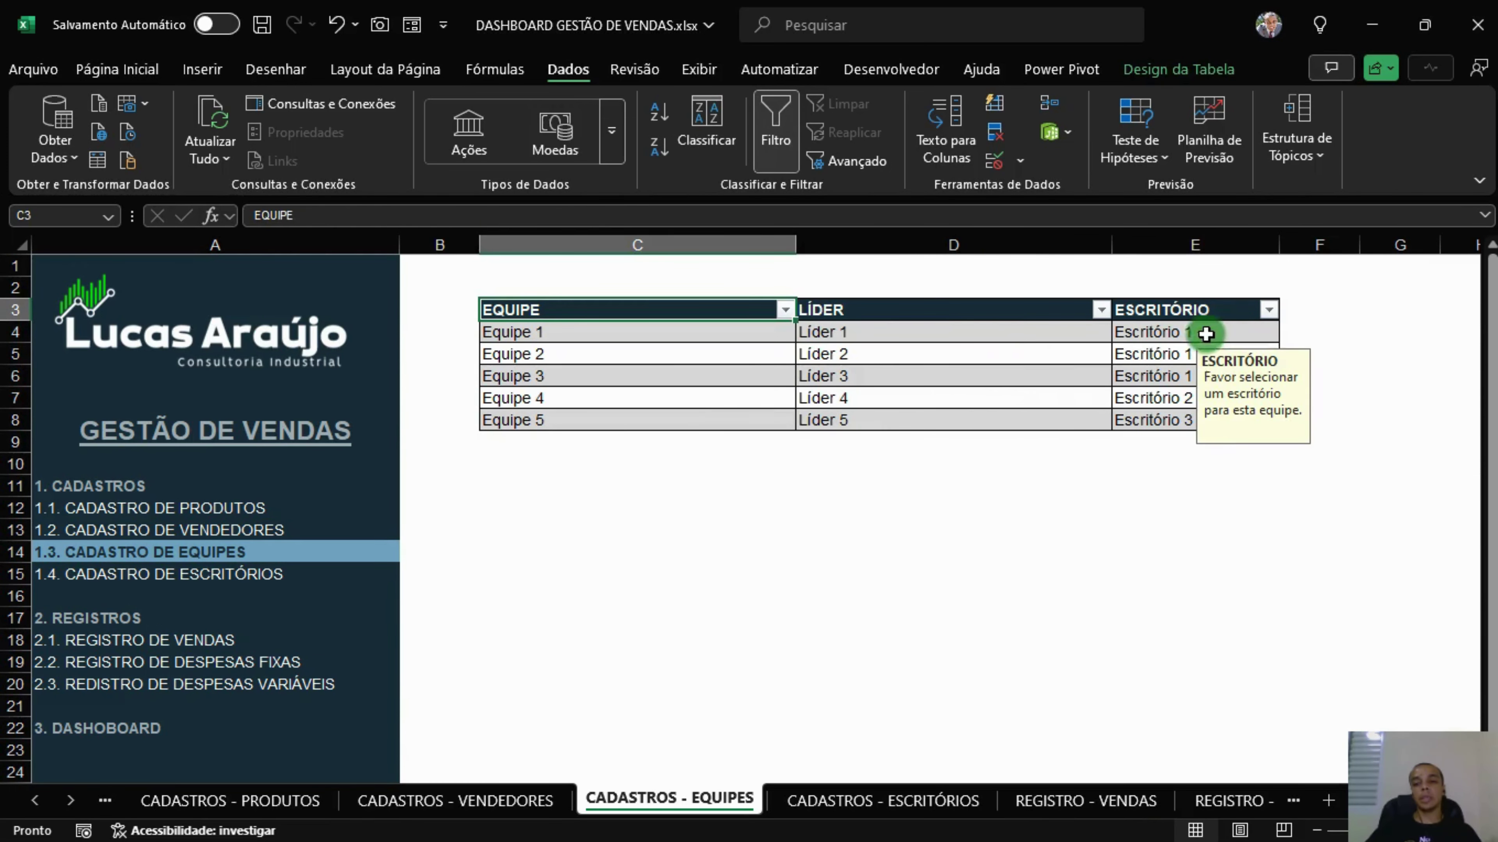
left_click(1036, 354)
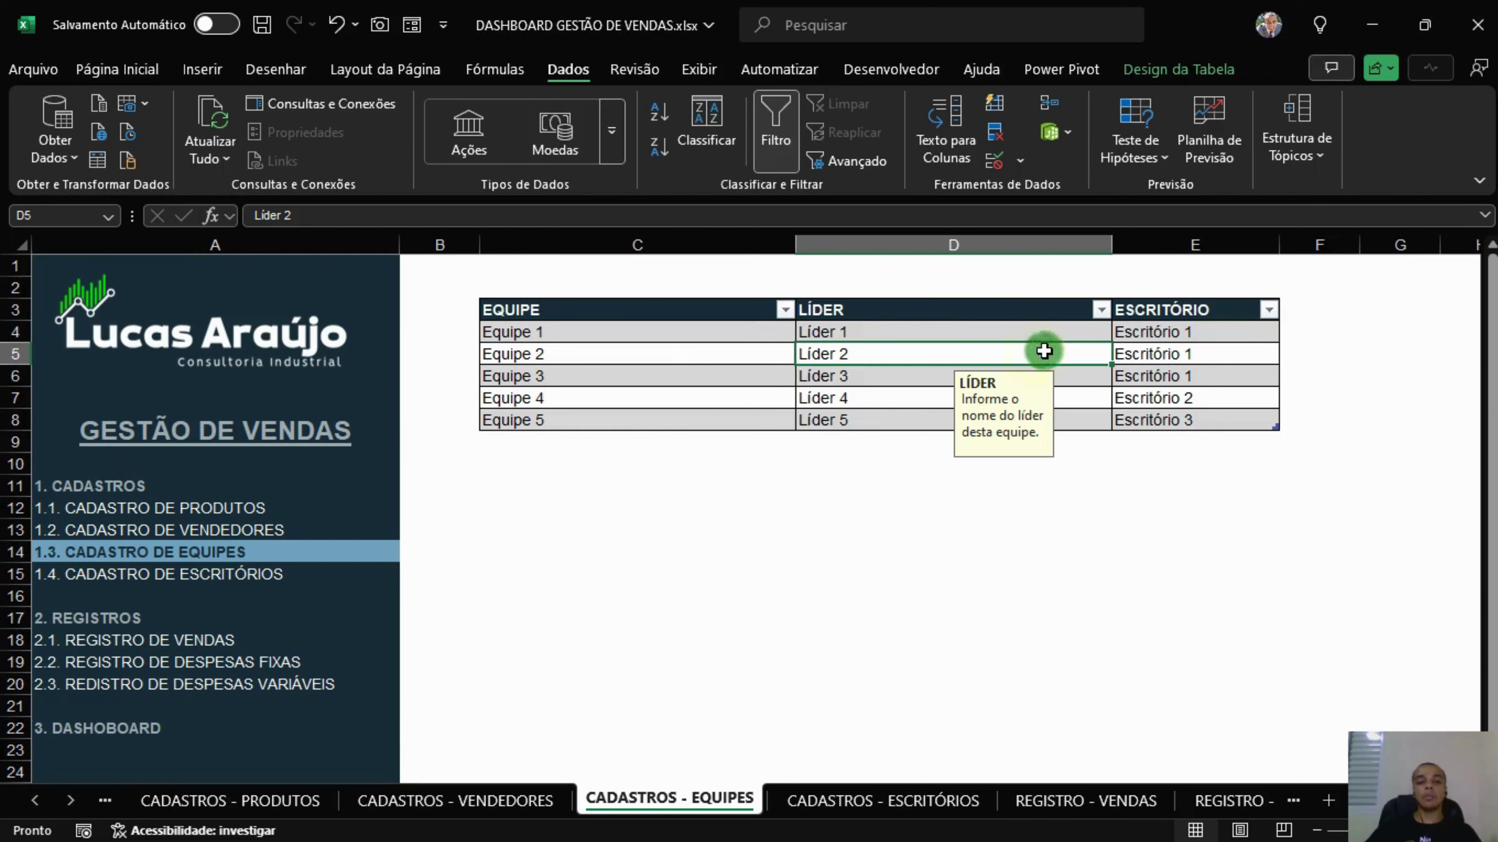
left_click(601, 334)
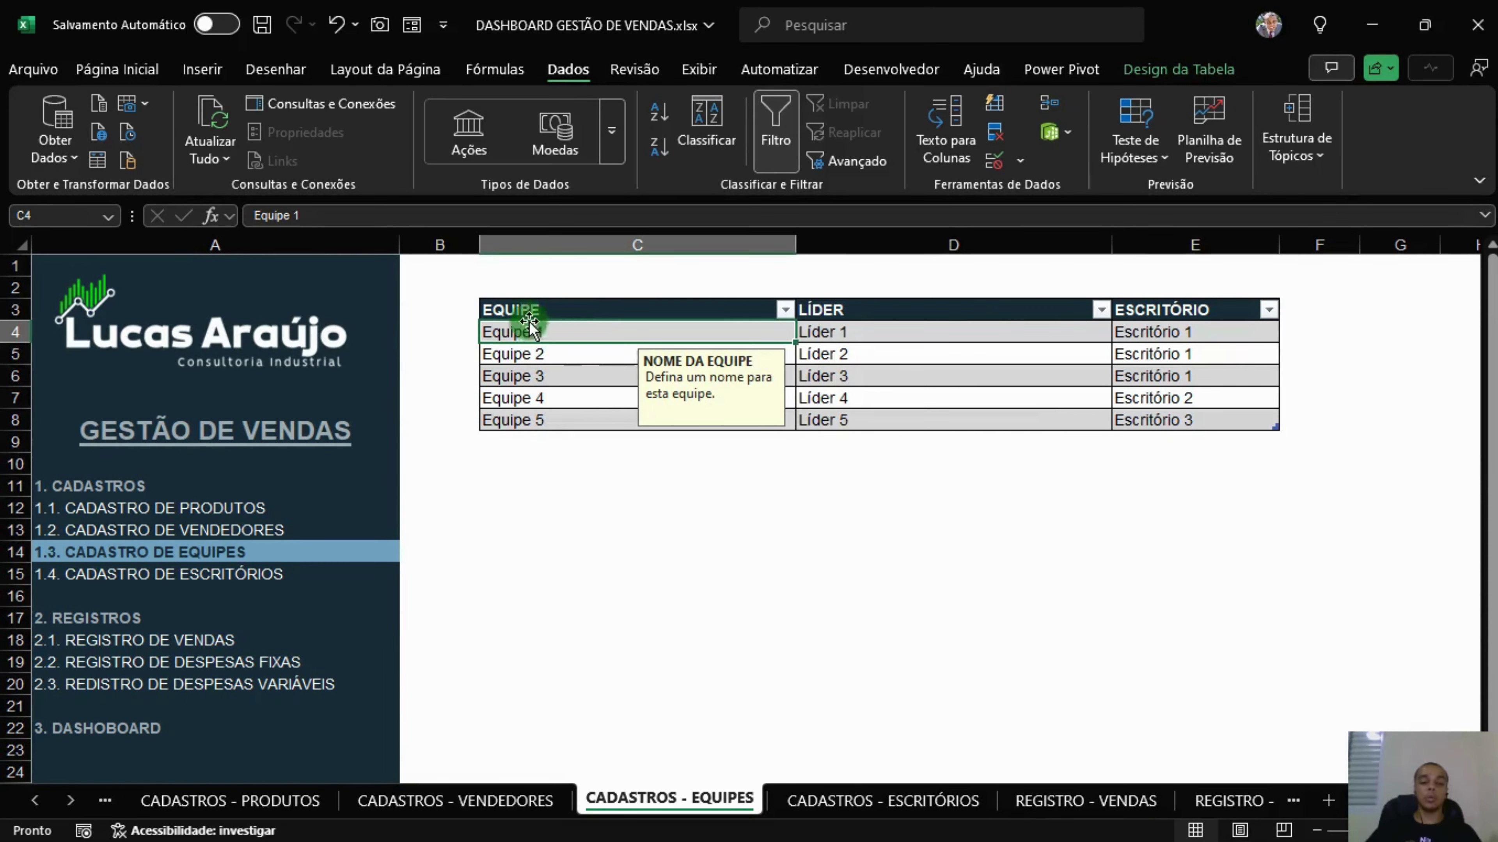
left_click(1217, 334)
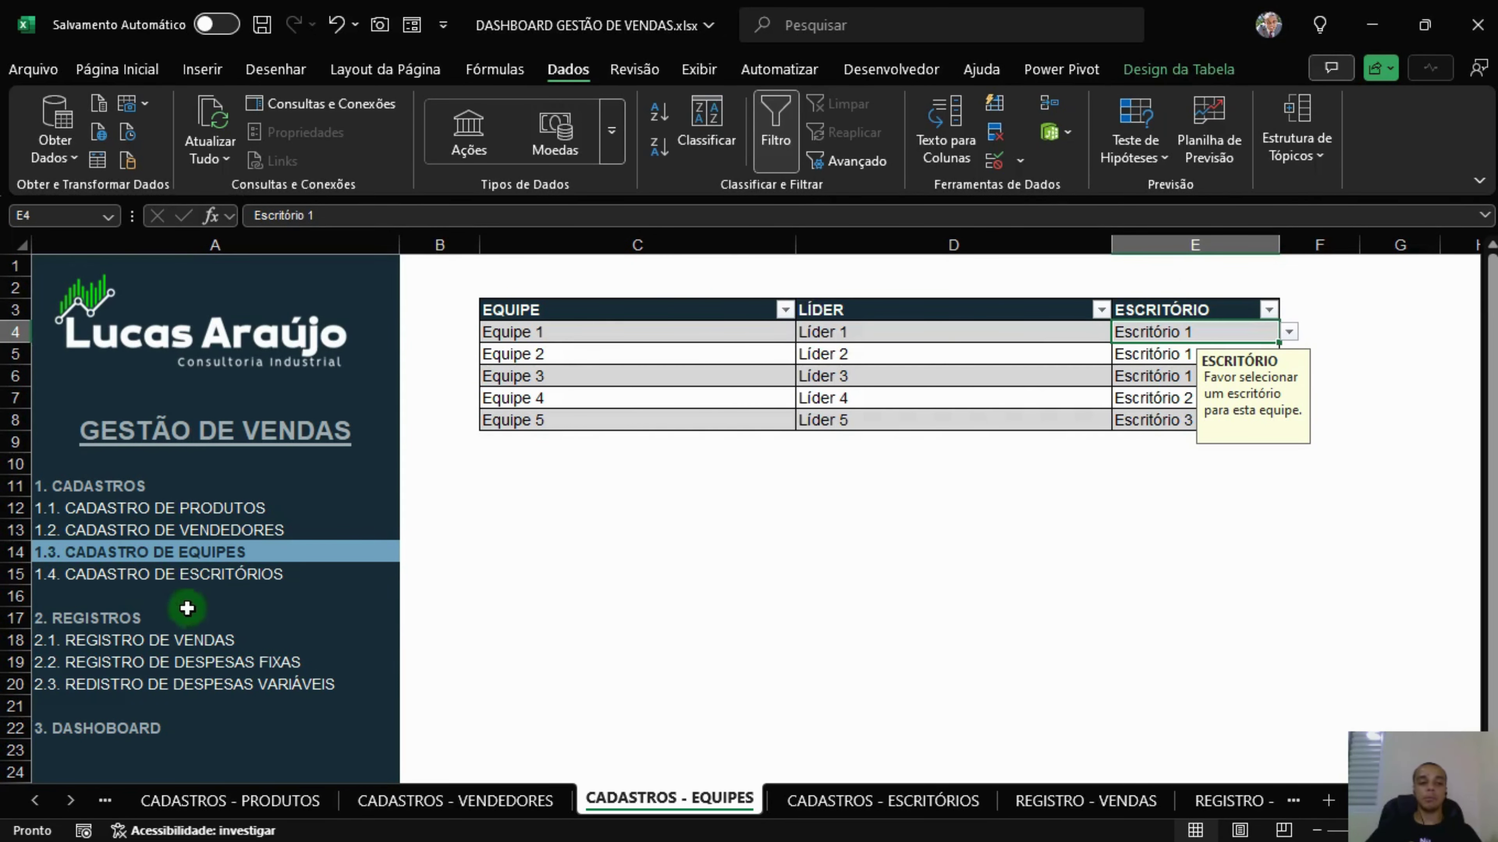
left_click(196, 654)
left_click(886, 341)
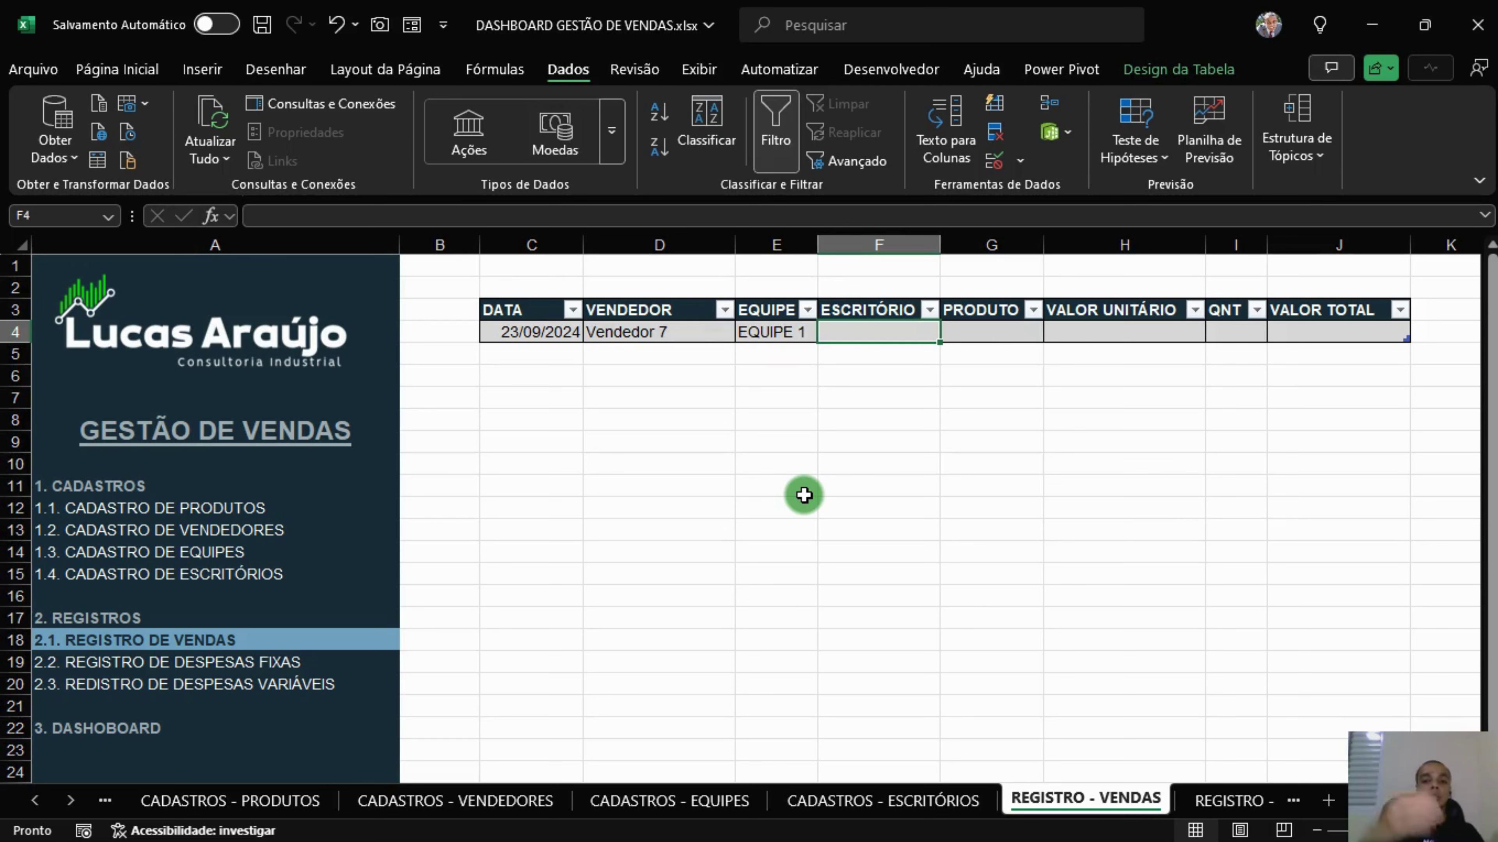
type("=se(")
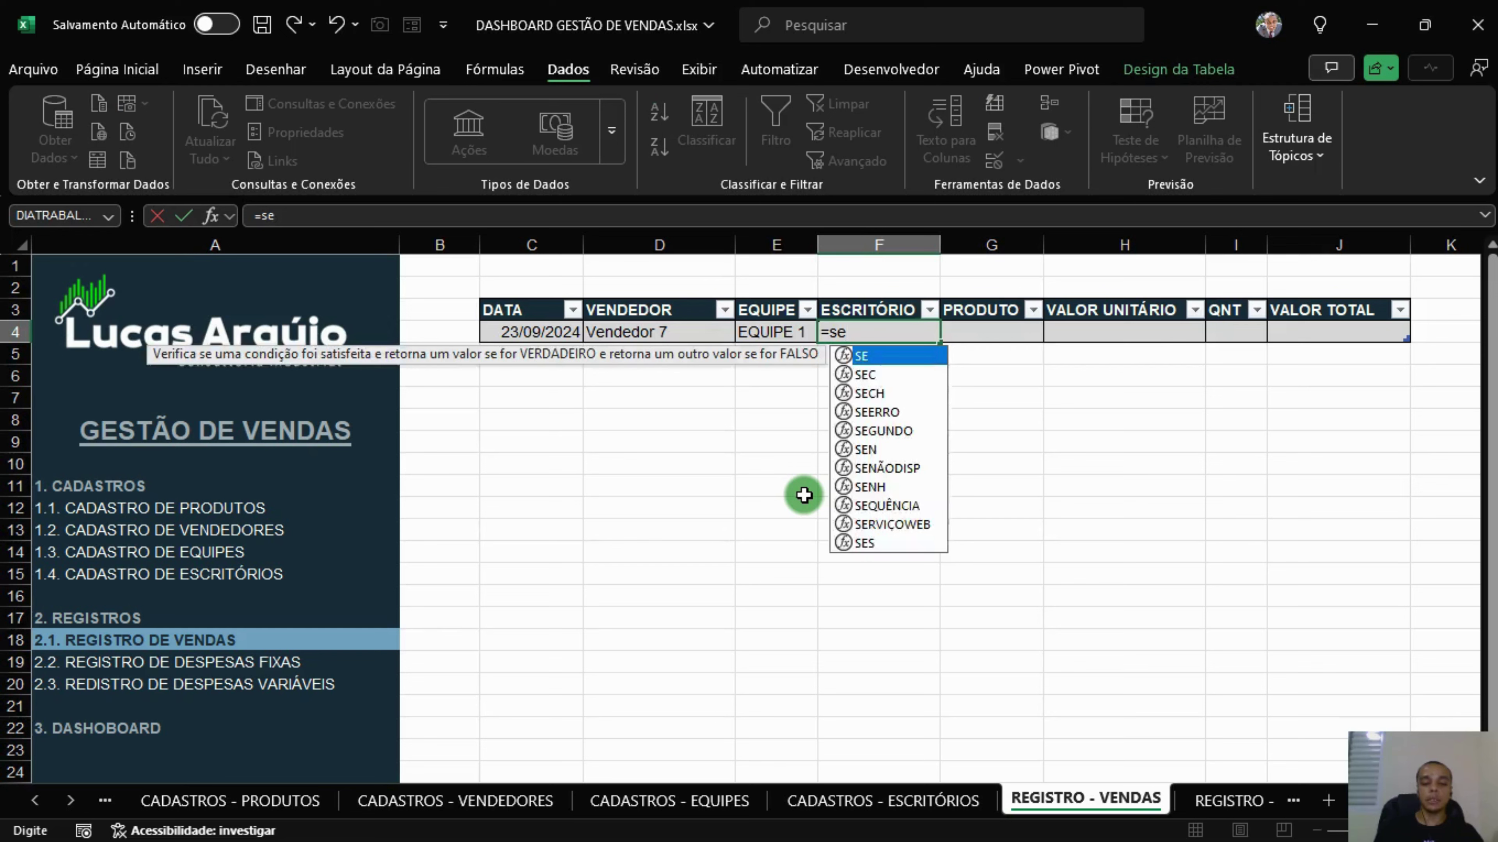
left_click(761, 336)
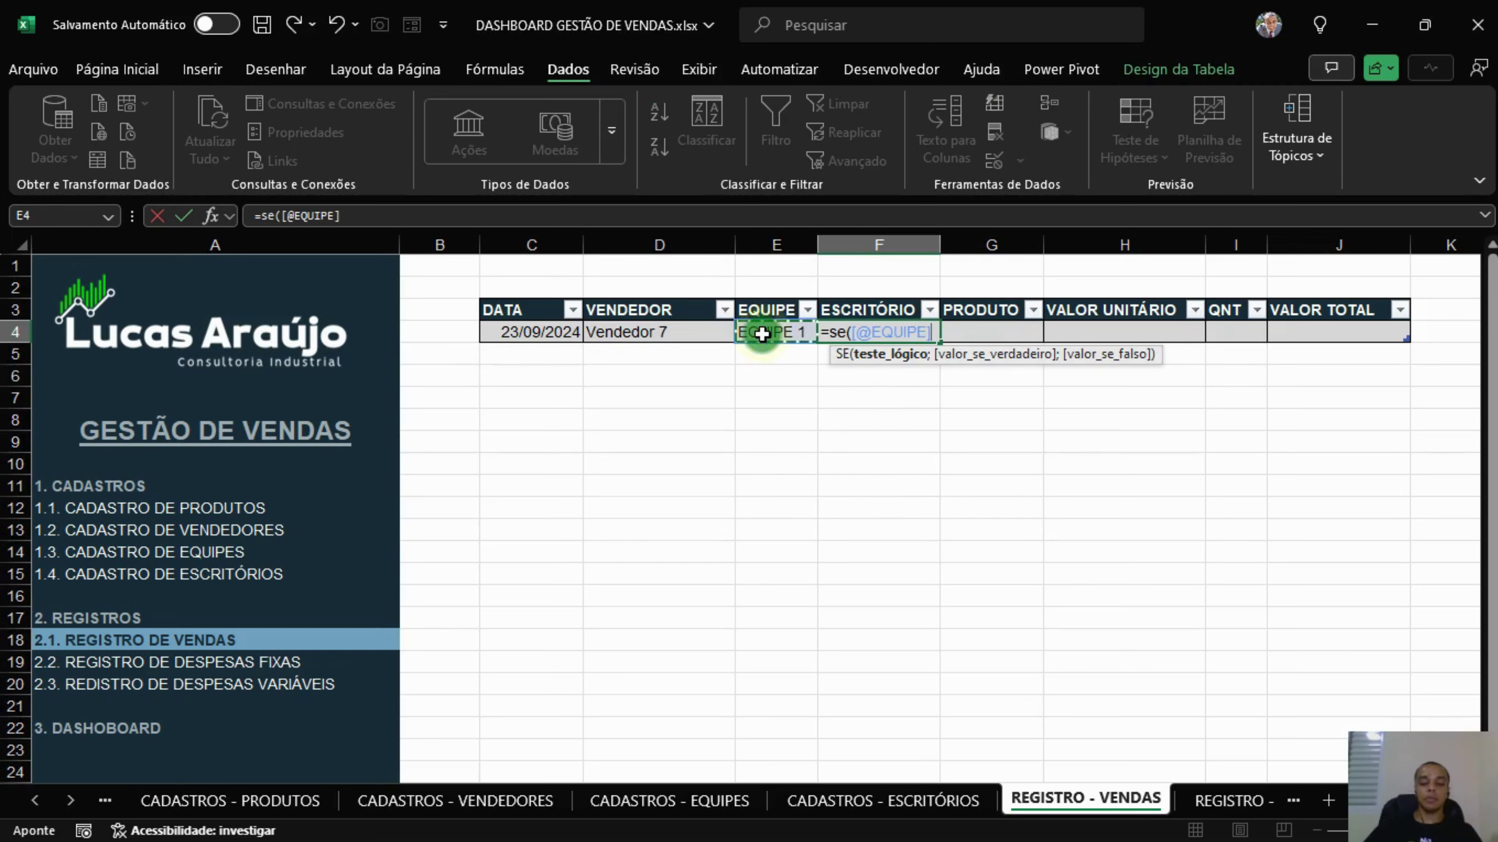
type("=\"\";")
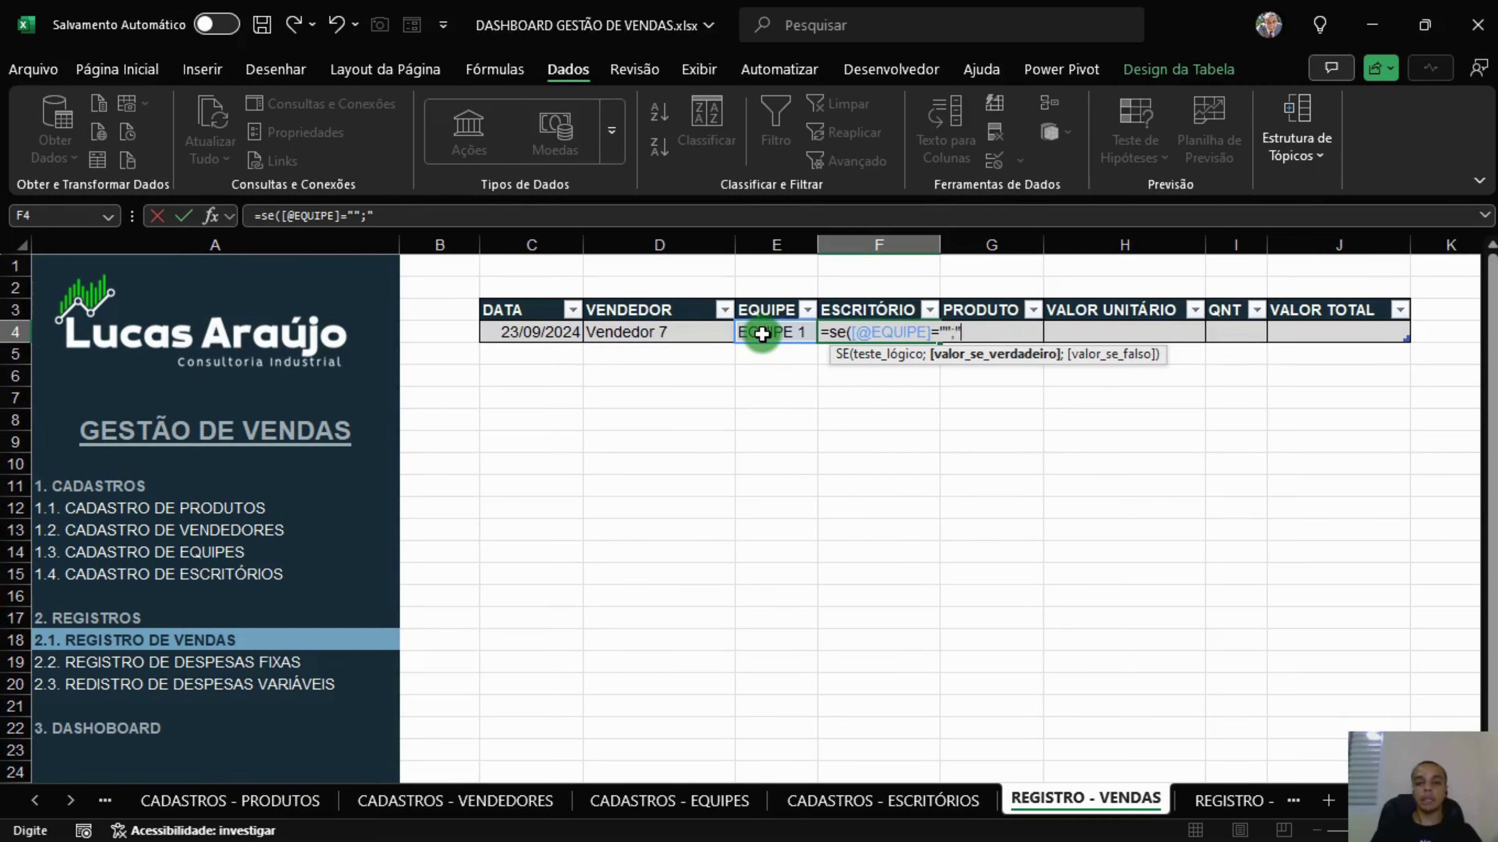
type("\"\";procv(")
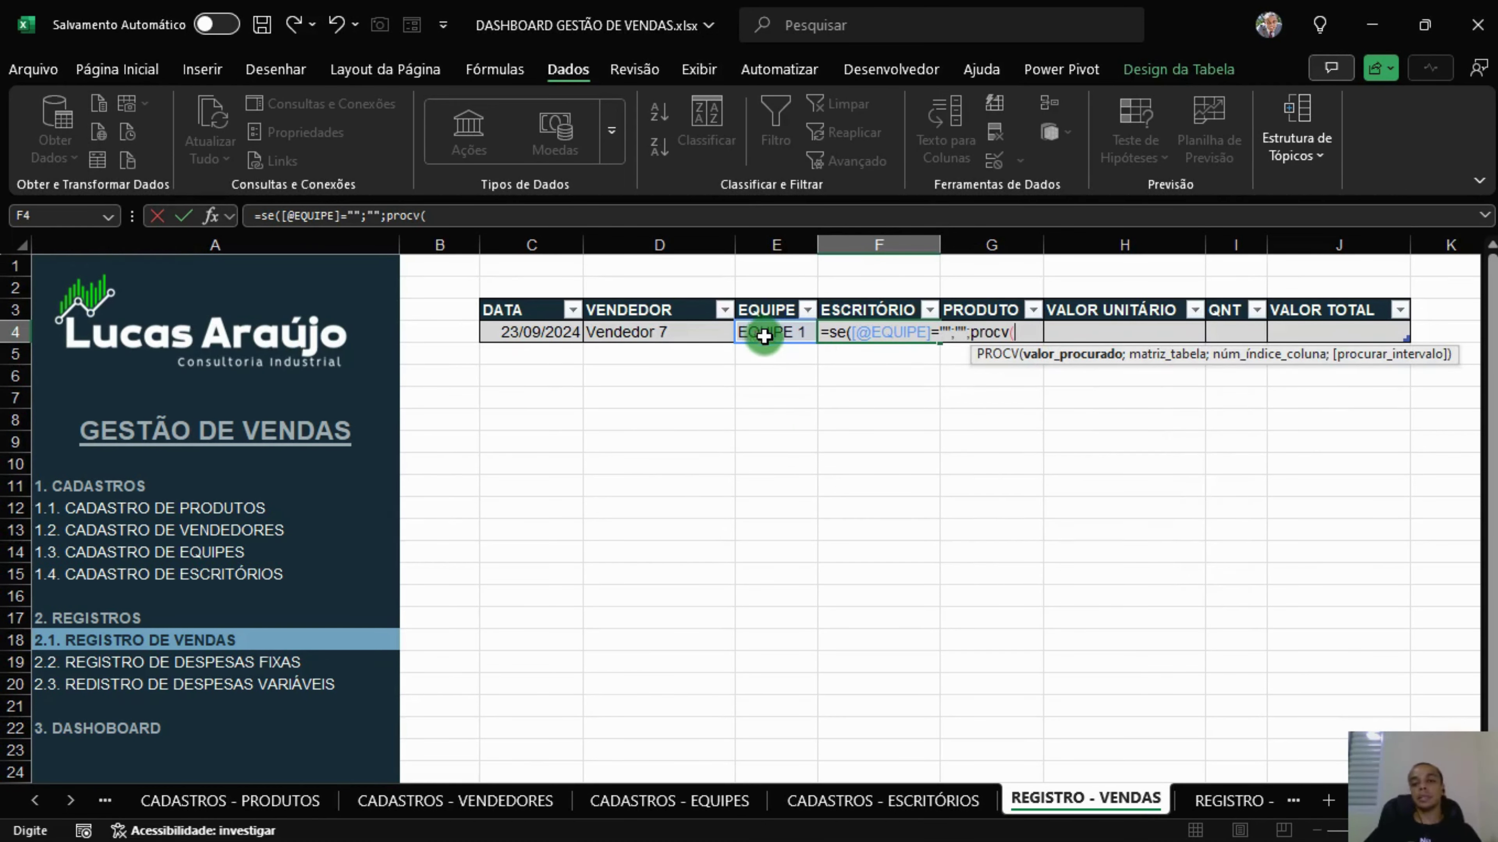
left_click(800, 334)
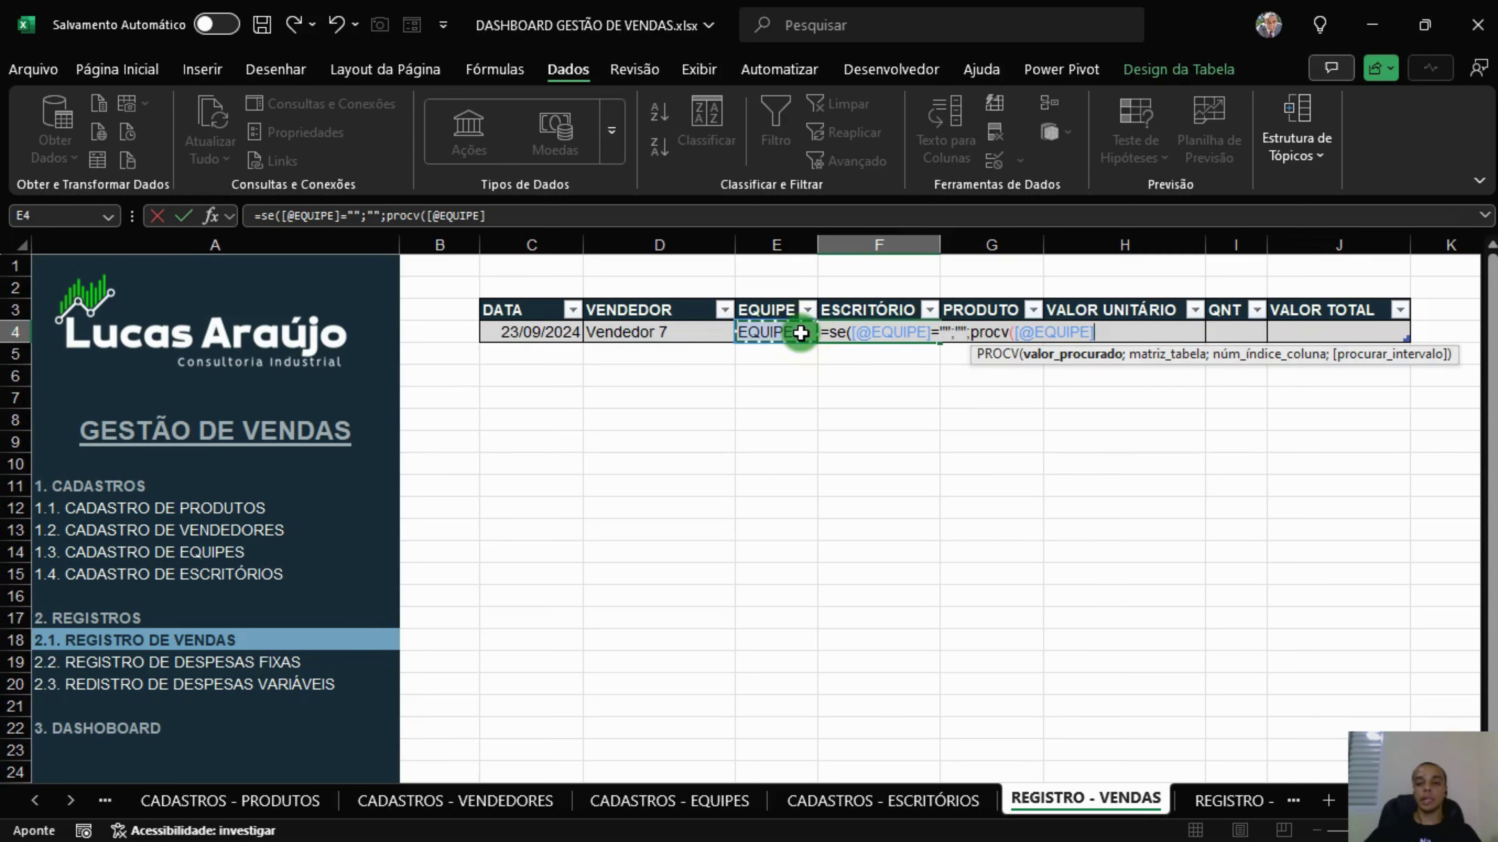
Complete the ESCRITÓRIO formula's PROCV with table TAB_EQUIPES, column index 3 and exact match 0, and commit it.
type(";tab_")
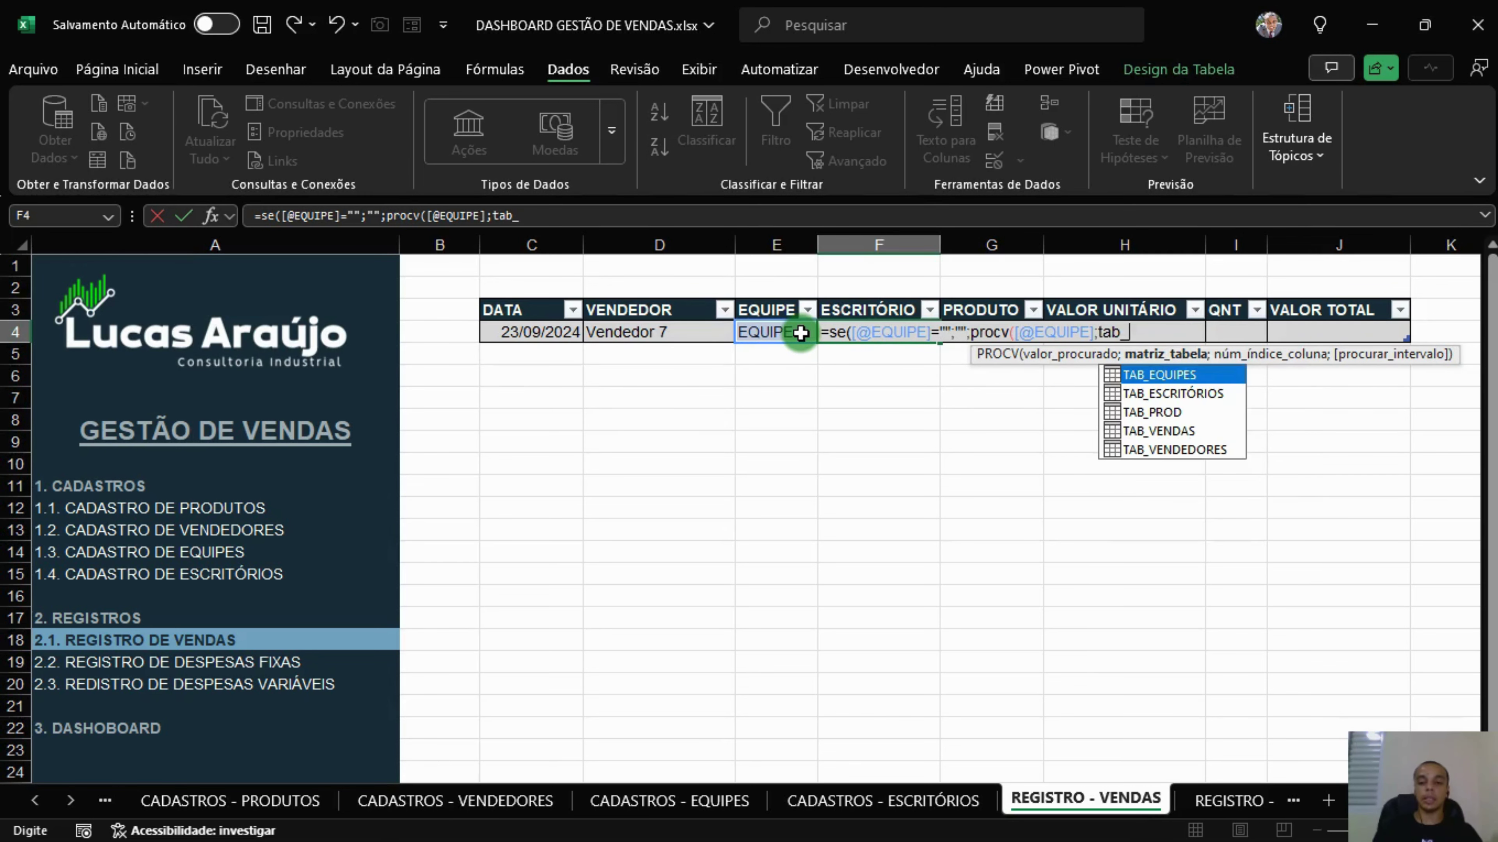
key("Tab")
type(";")
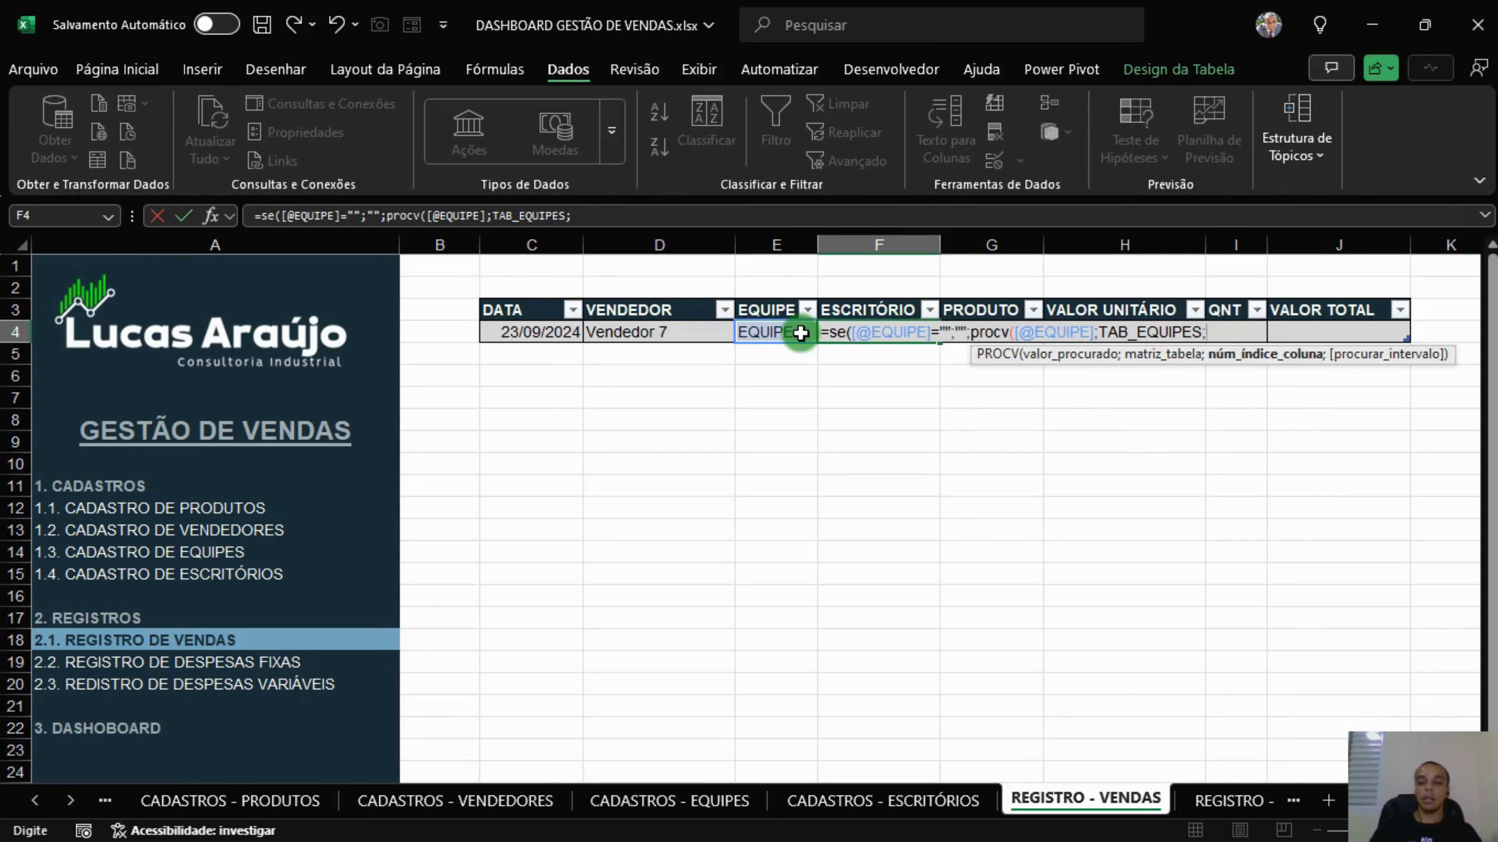
type("3;")
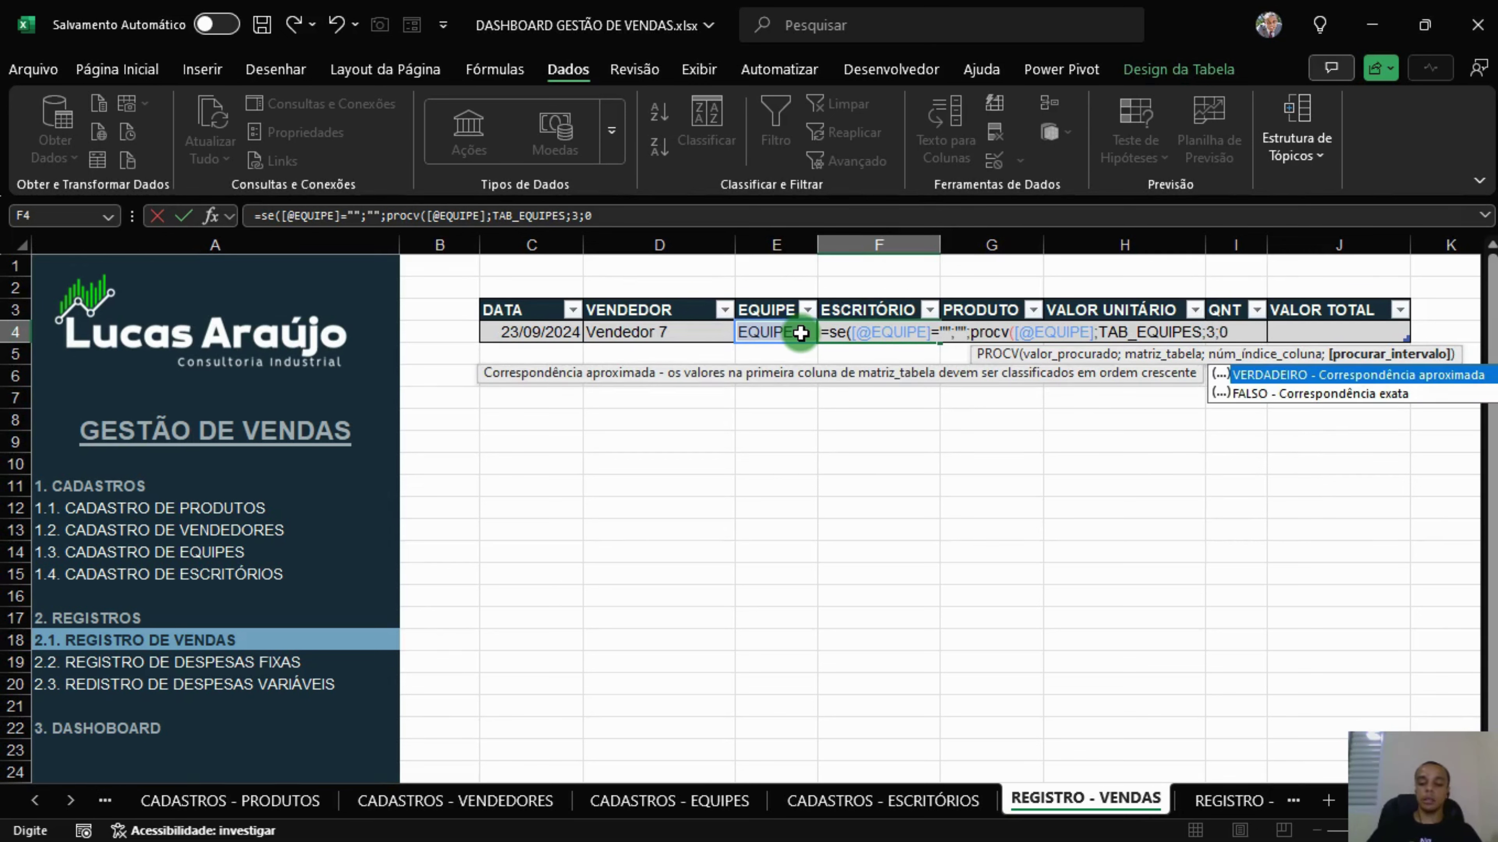
type("0))")
key("Return")
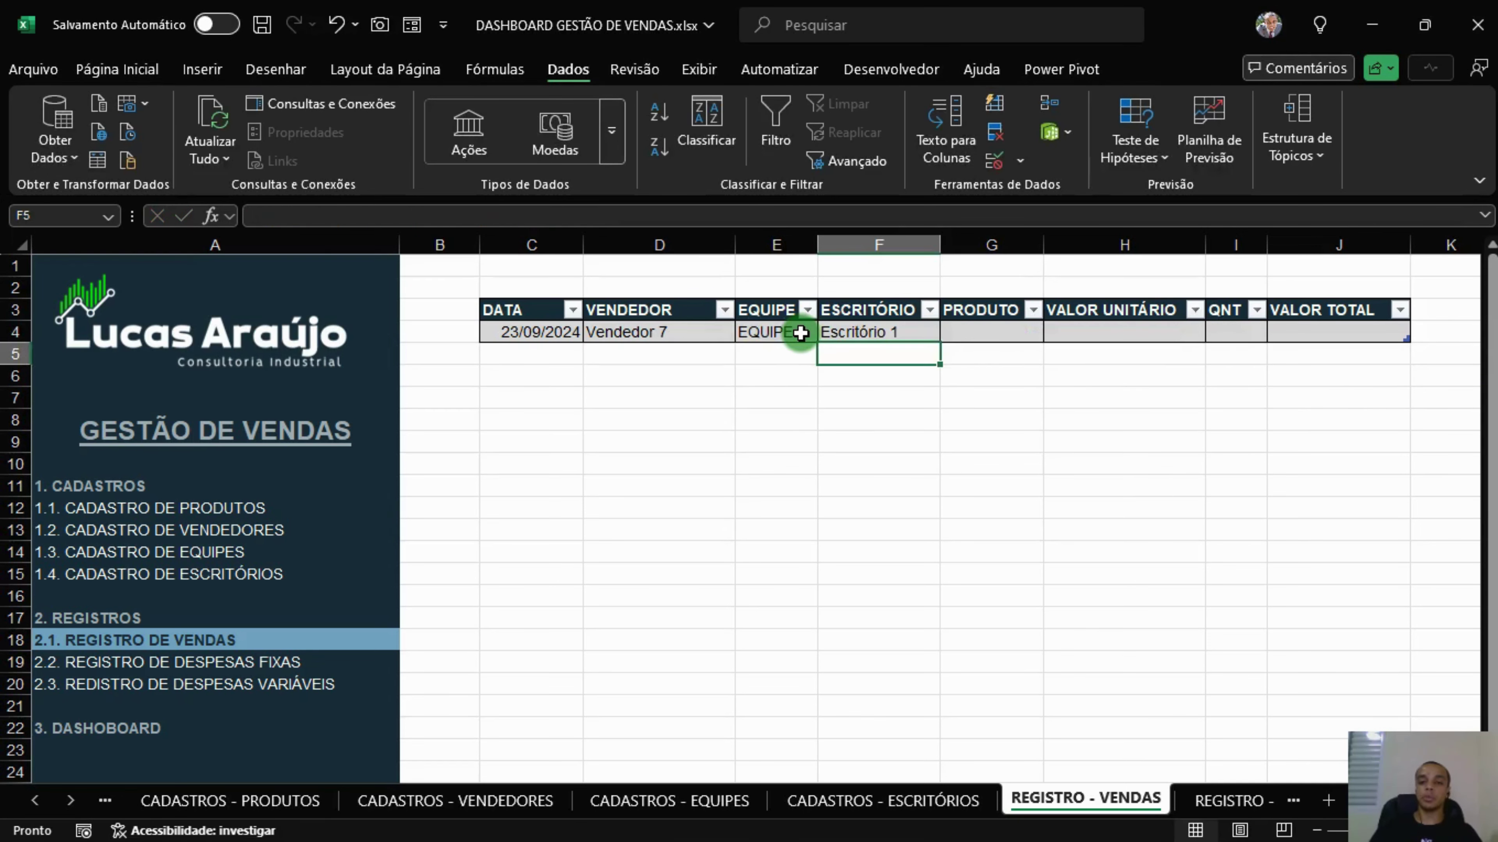
Check the team of Vendedor 7 on CADASTROS - VENDEDORES against the EQUIPE cell E4 on REGISTRO - VENDAS.
left_click(659, 332)
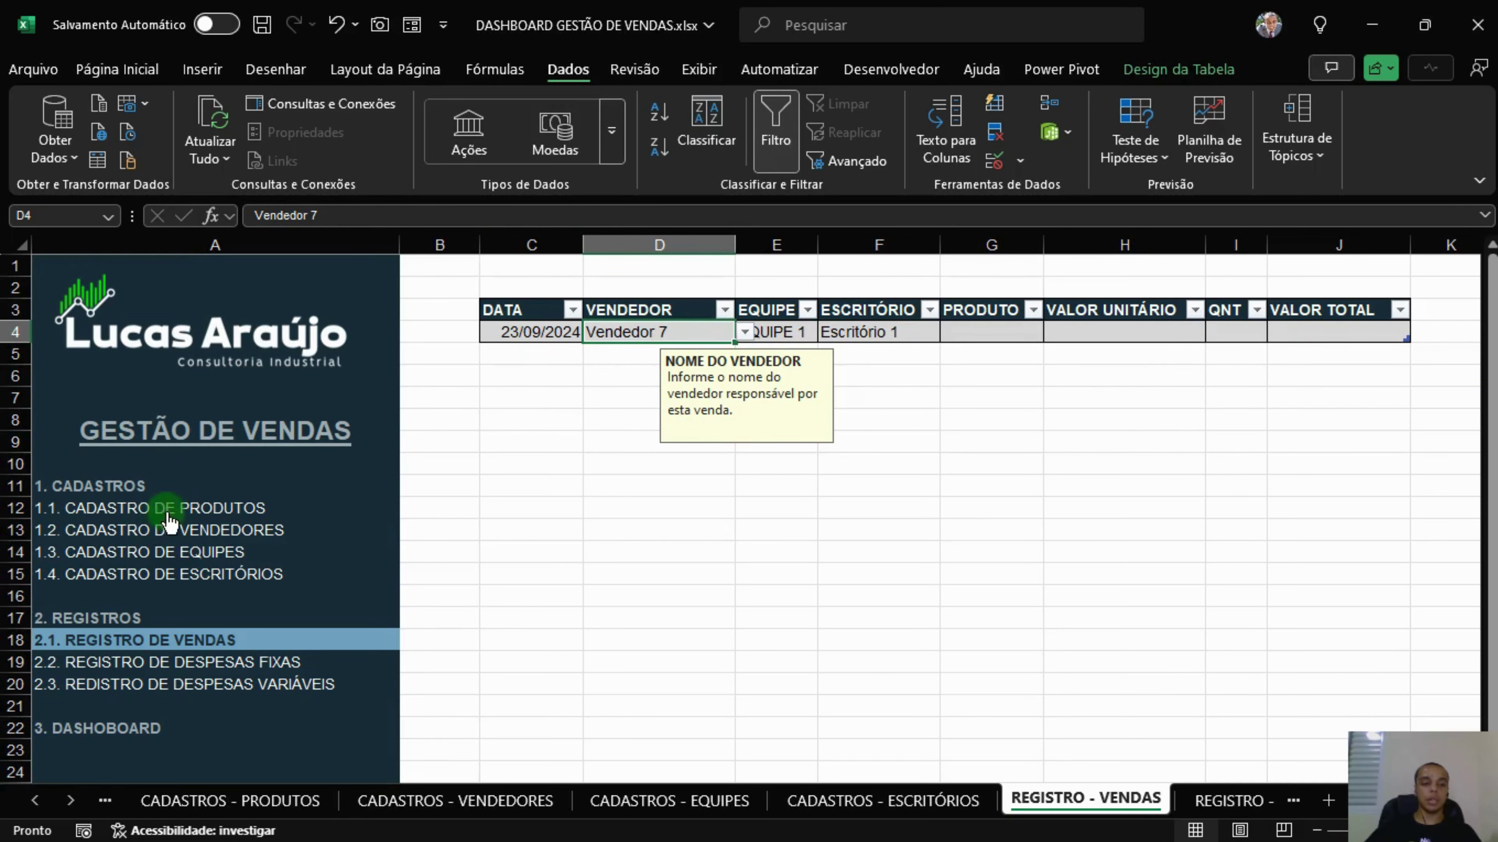
left_click(239, 530)
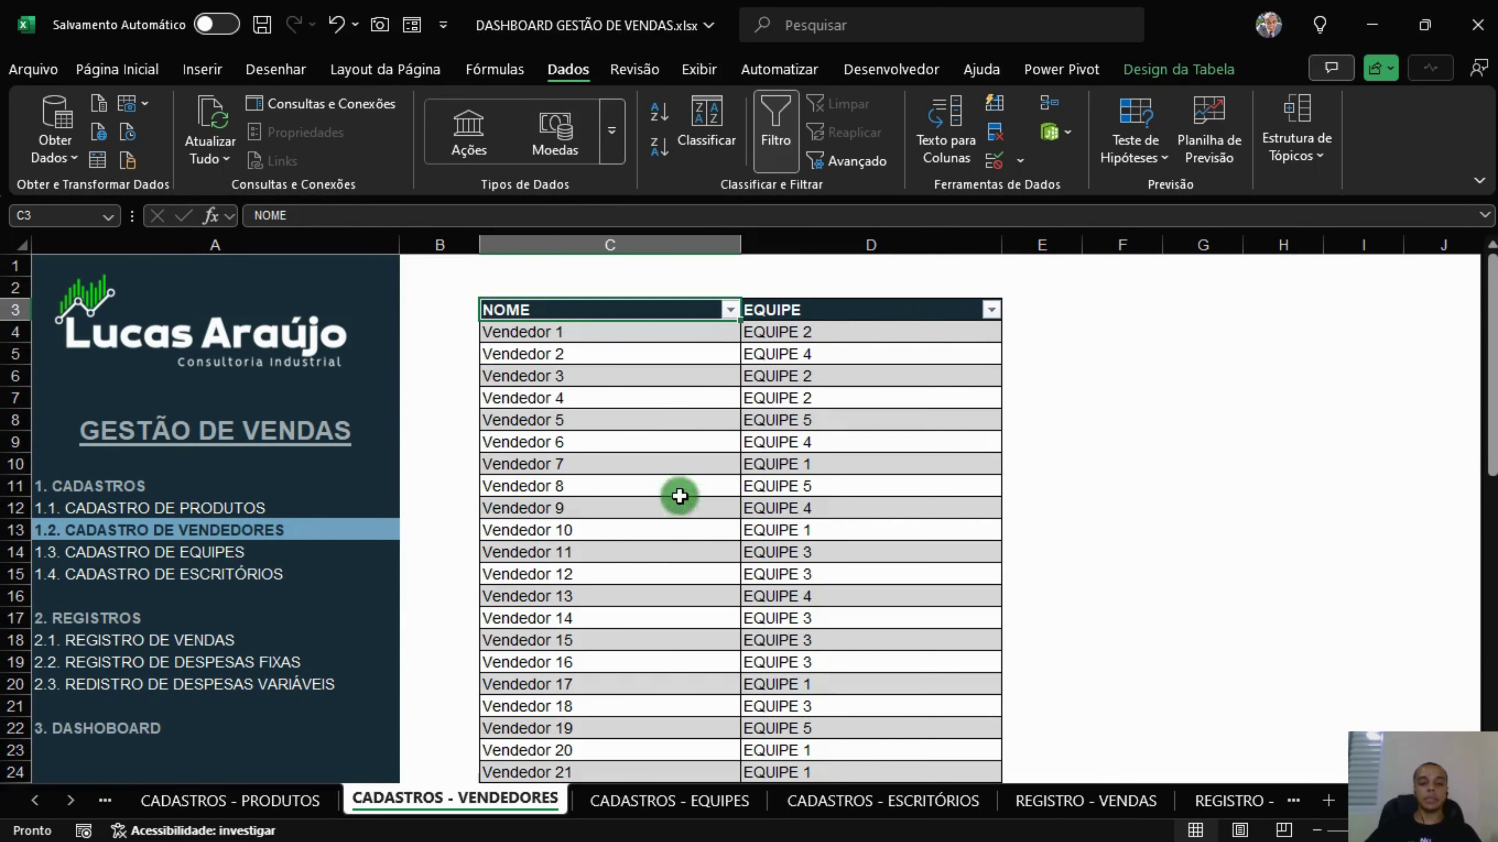
left_click_drag(598, 464, 819, 461)
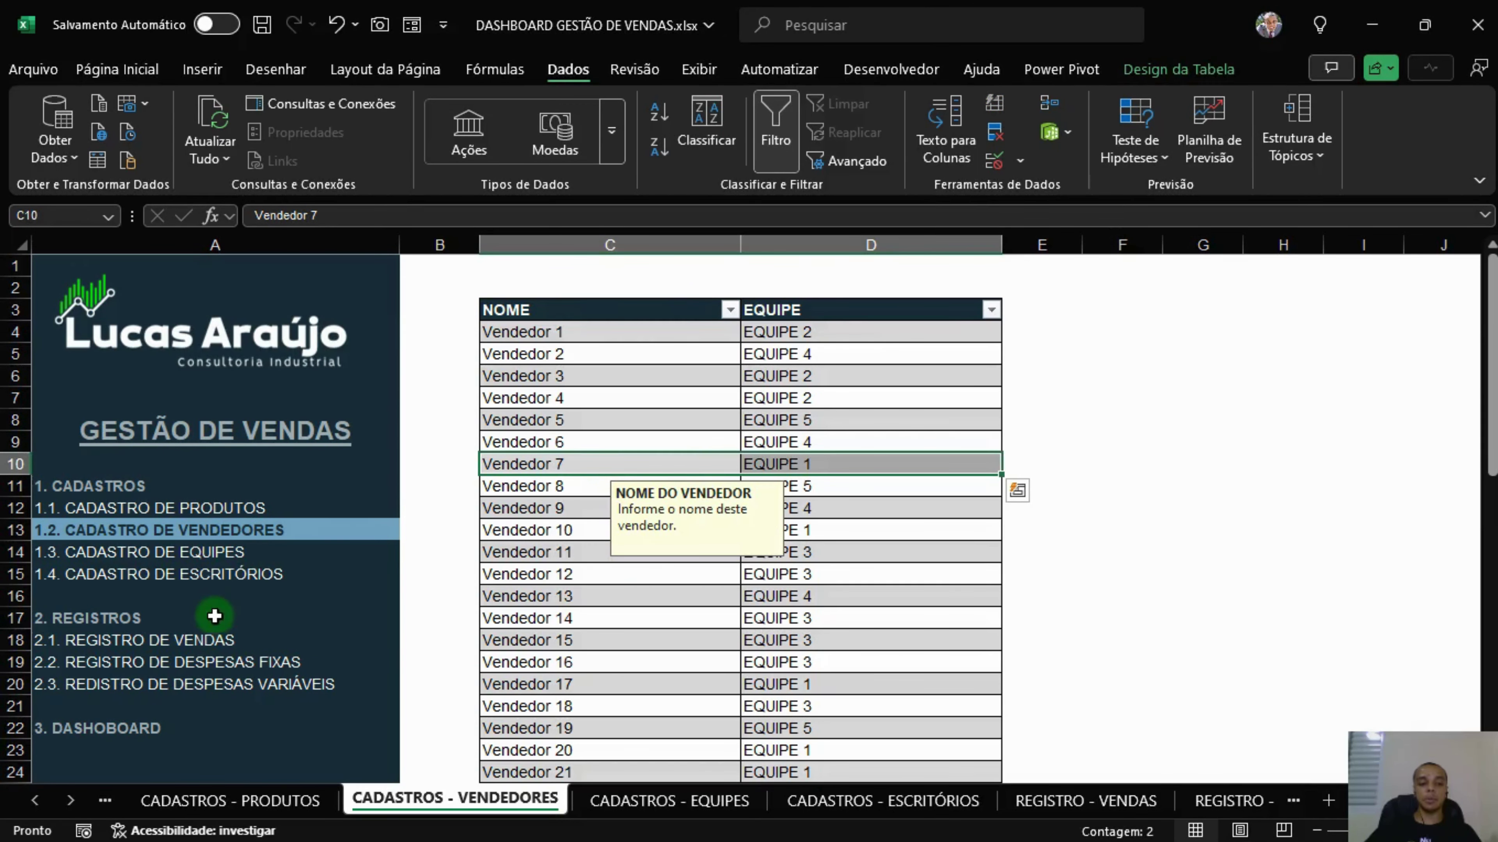
left_click(210, 641)
left_click(789, 333)
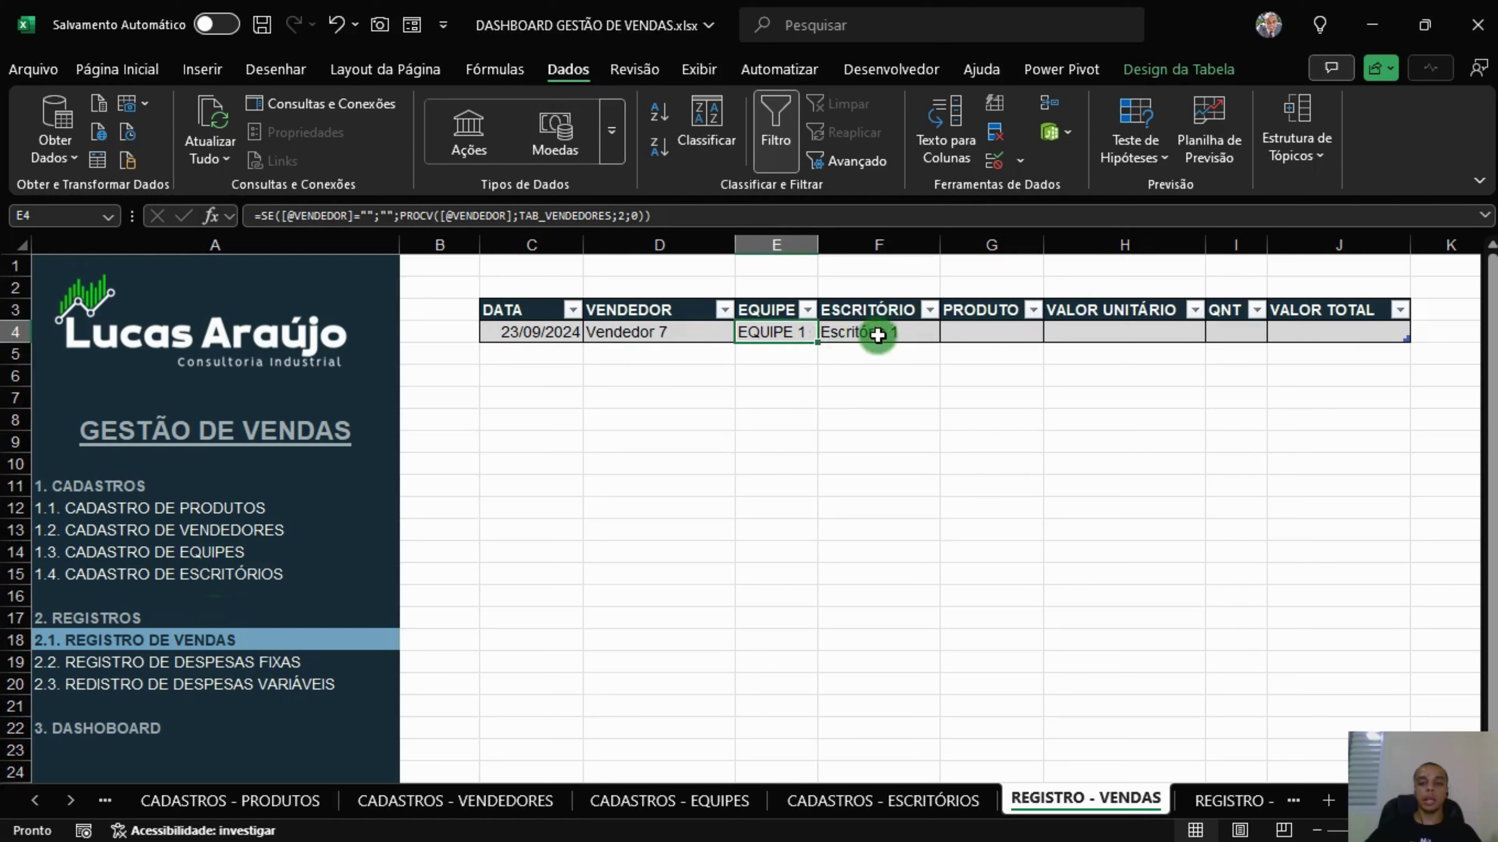
Compare the office of Equipe 1 on CADASTROS - EQUIPES with the ESCRITÓRIO cell F4 and review the lookup cells on REGISTRO - VENDAS.
left_click(902, 335)
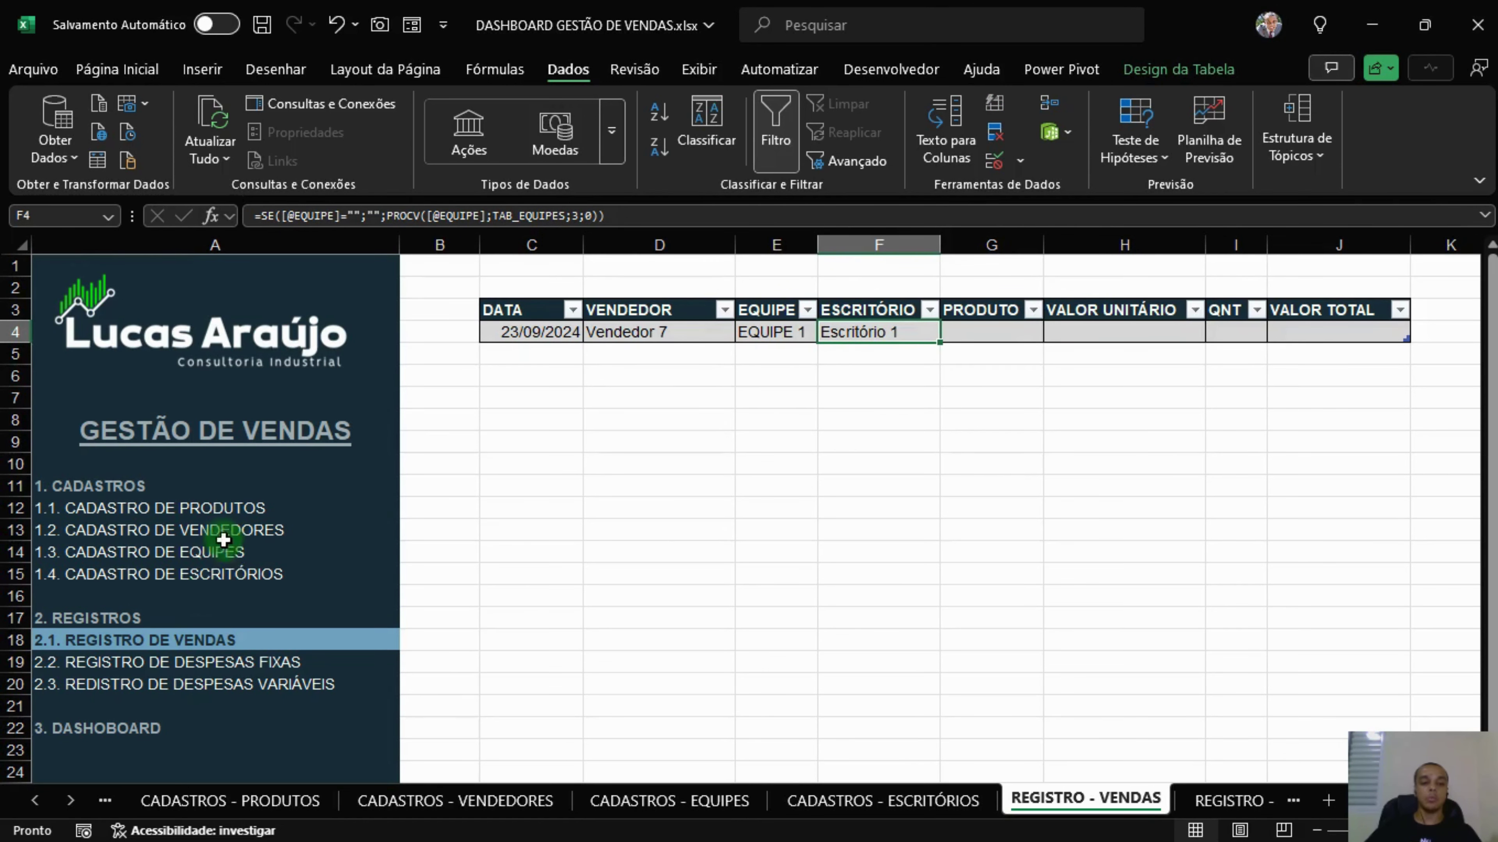
left_click(236, 555)
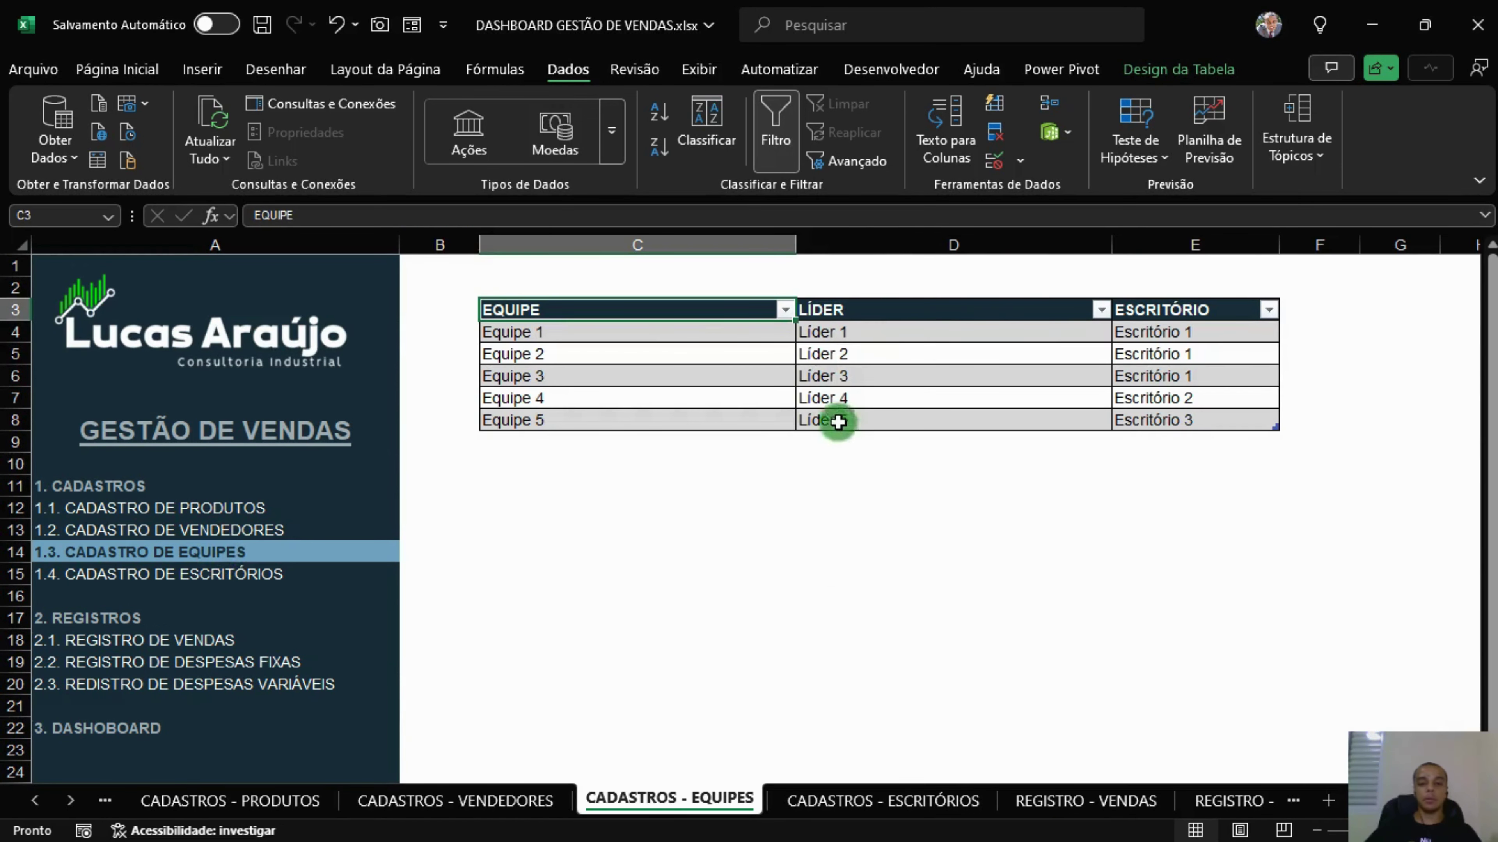
left_click(658, 334)
left_click(1136, 330)
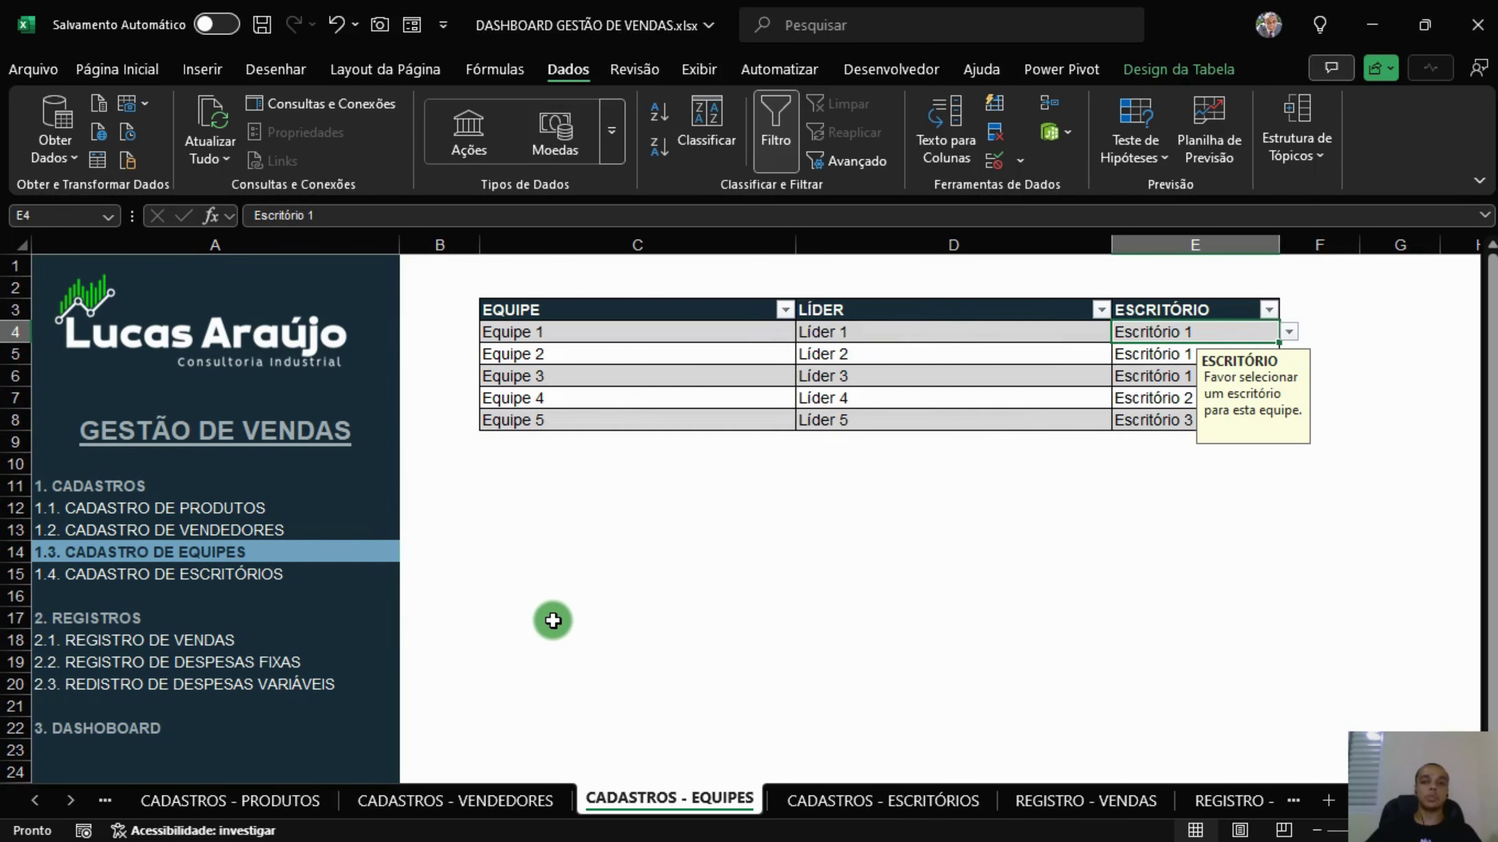
left_click(251, 508)
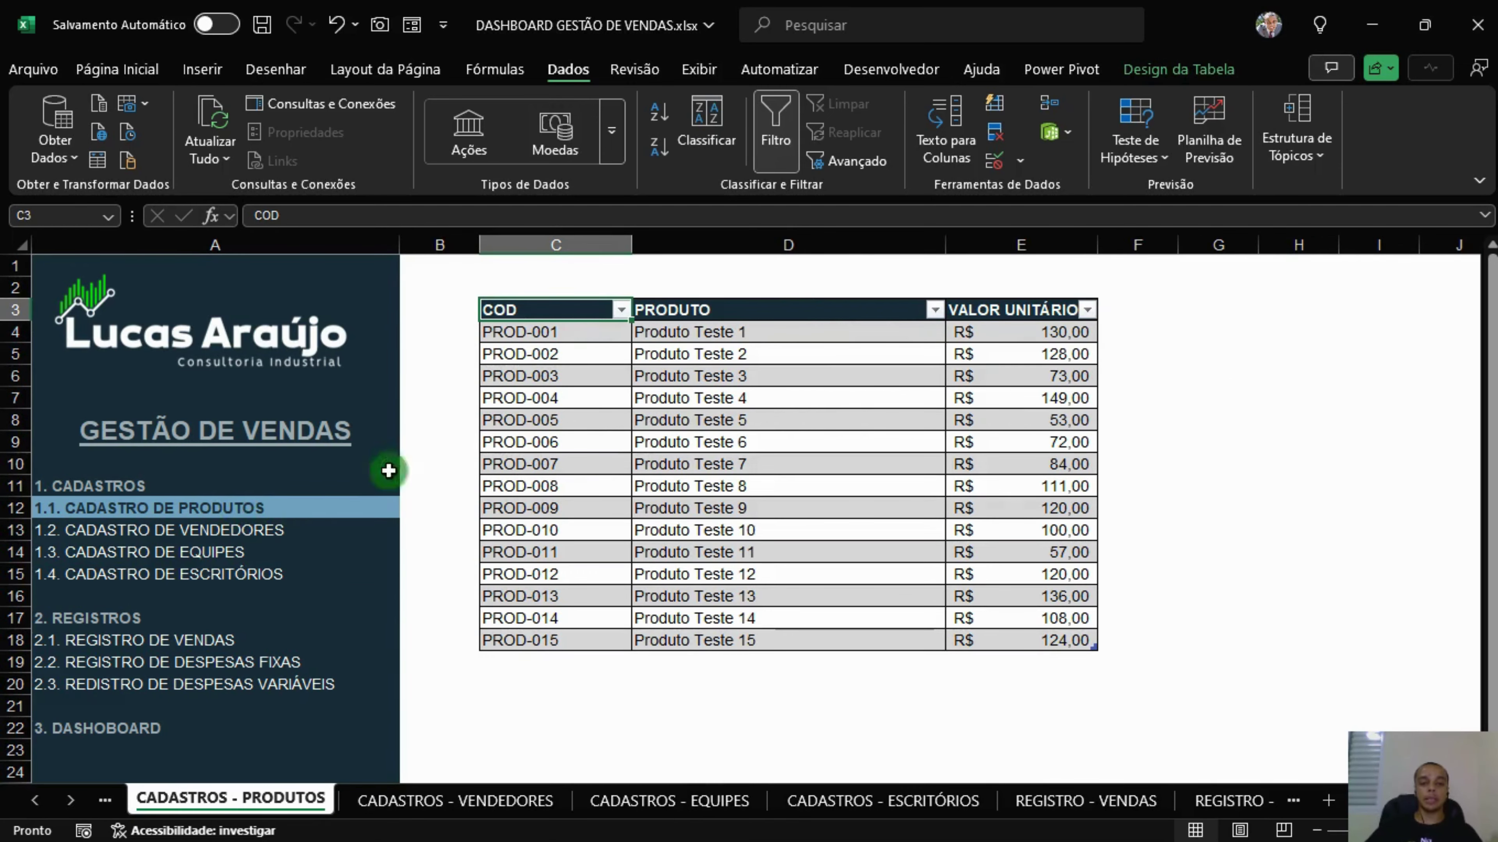
left_click(209, 551)
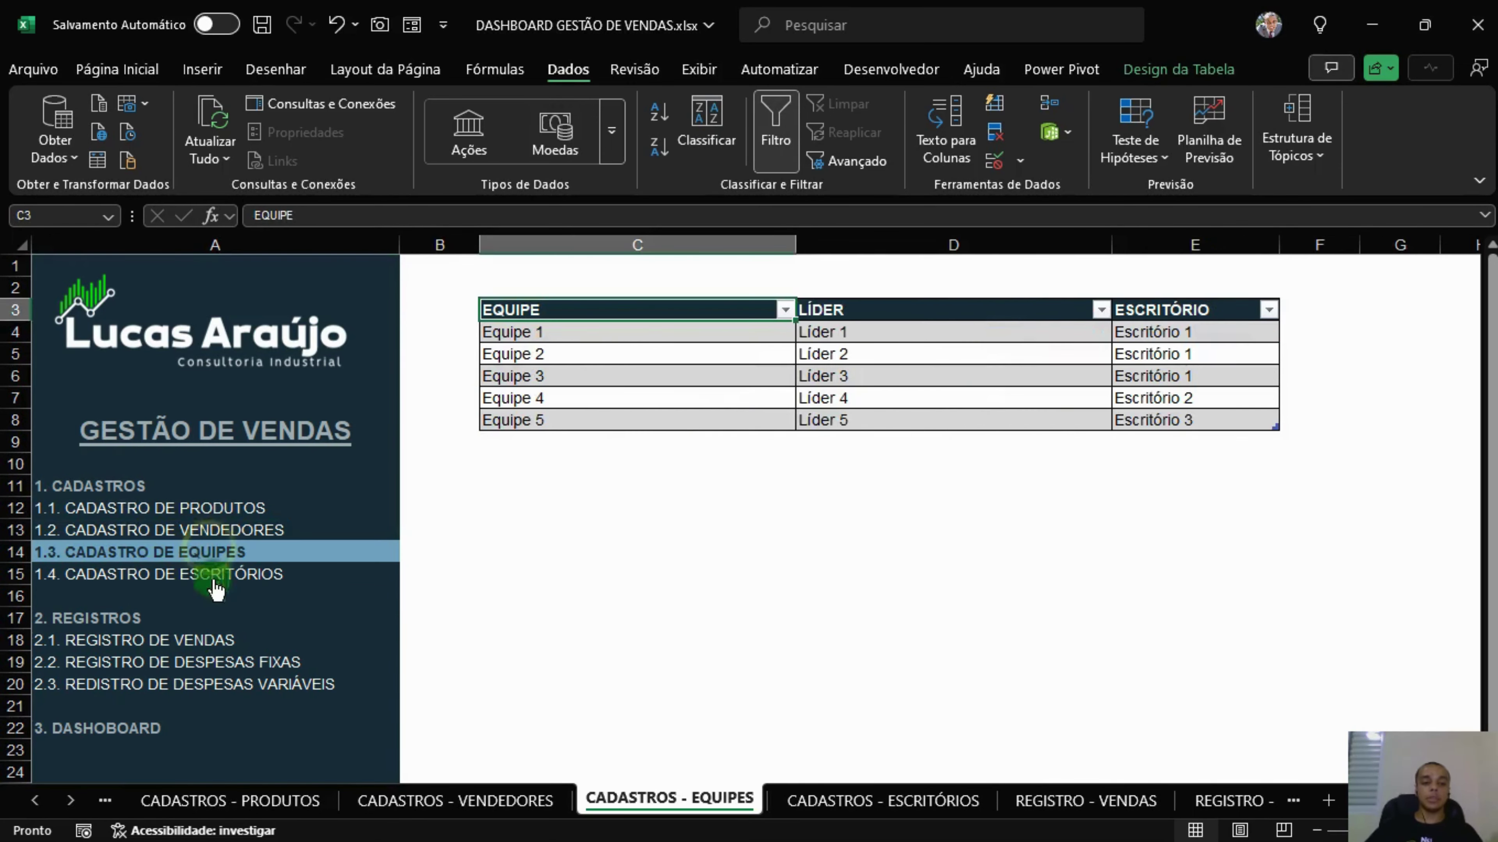
left_click(194, 640)
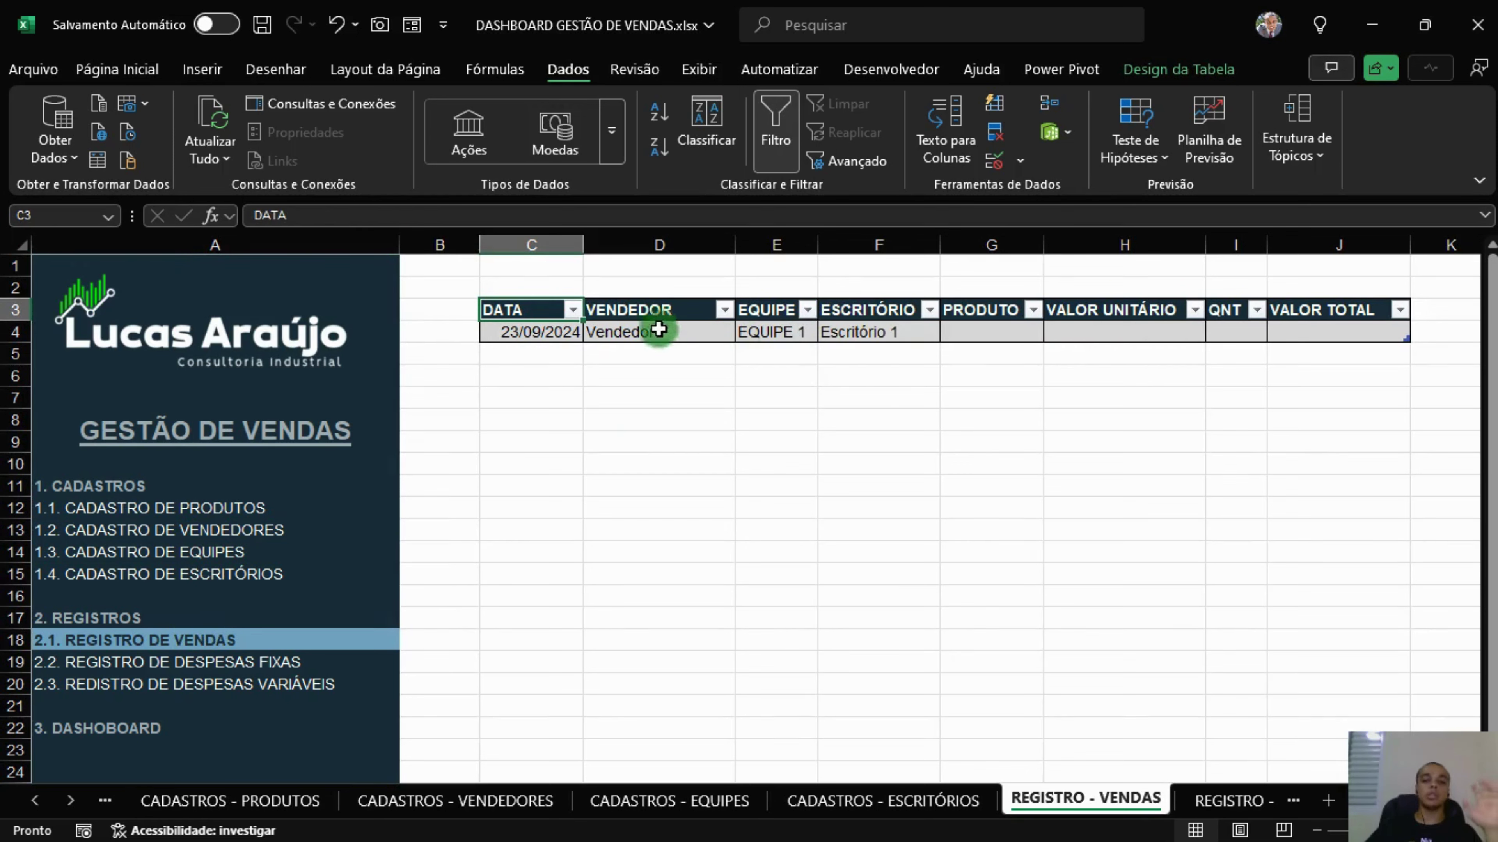
left_click(884, 331)
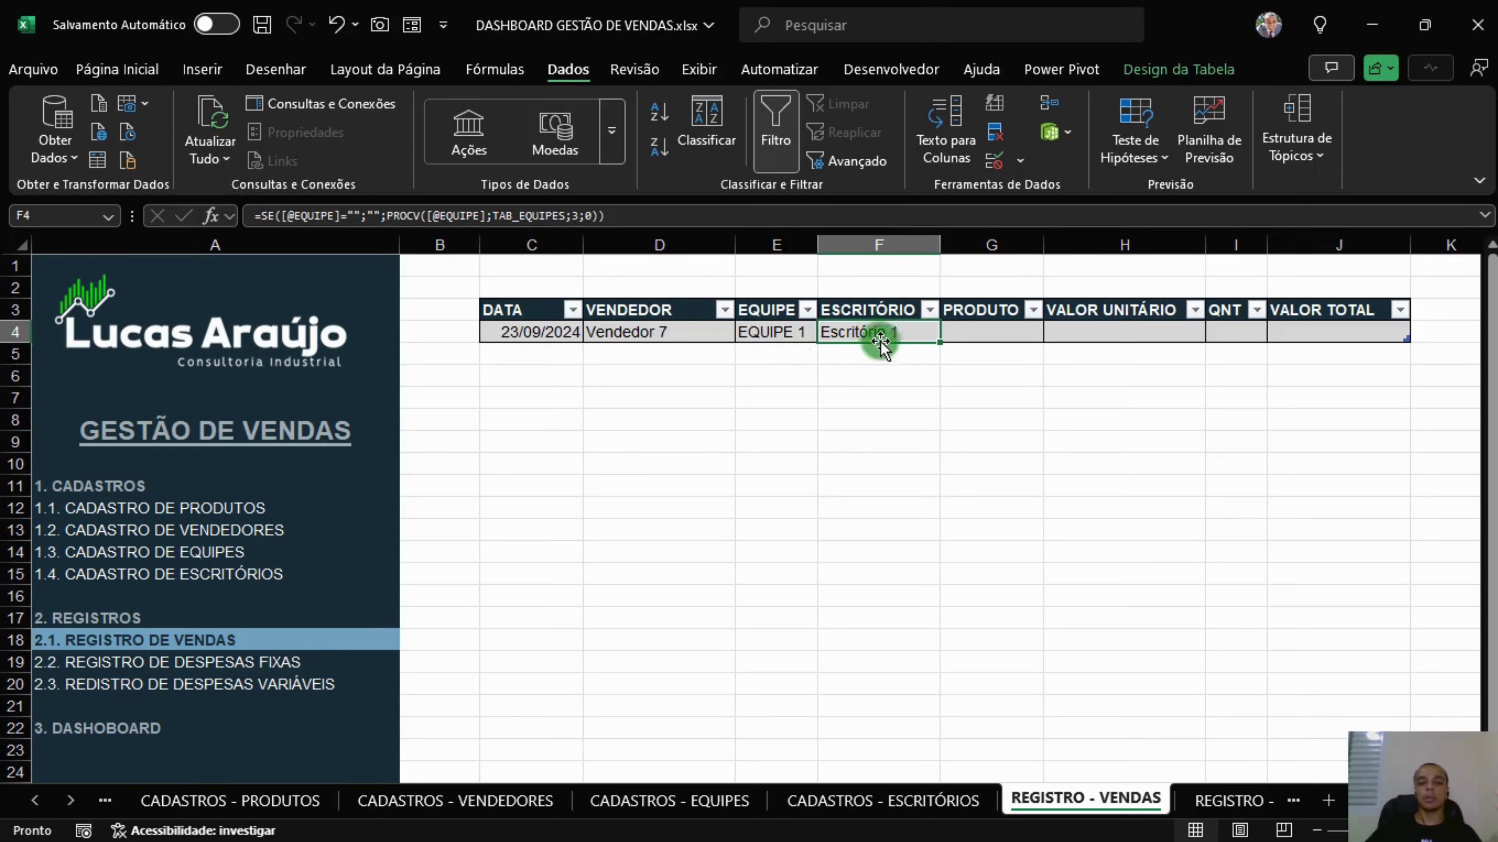
left_click(796, 330)
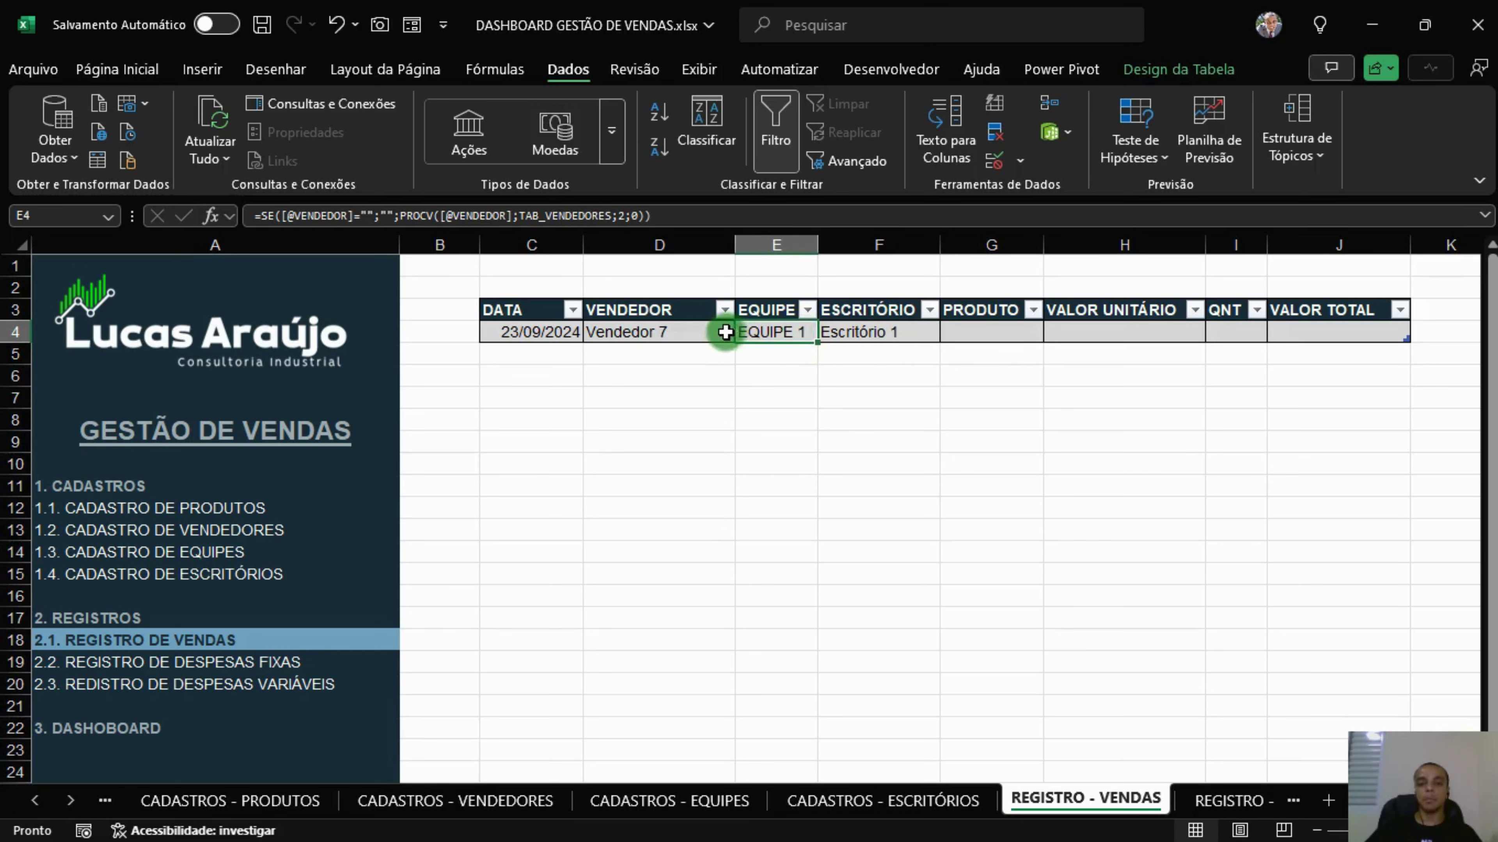
left_click(713, 333)
Add a validation input message to EQUIPE cell E4 titled EQUIPE with the text "Está célula é preenchida automaticamente.", copying that text for reuse.
mouse_move(808, 336)
left_mouse_down()
mouse_move(856, 338)
mouse_move(803, 324)
left_mouse_up()
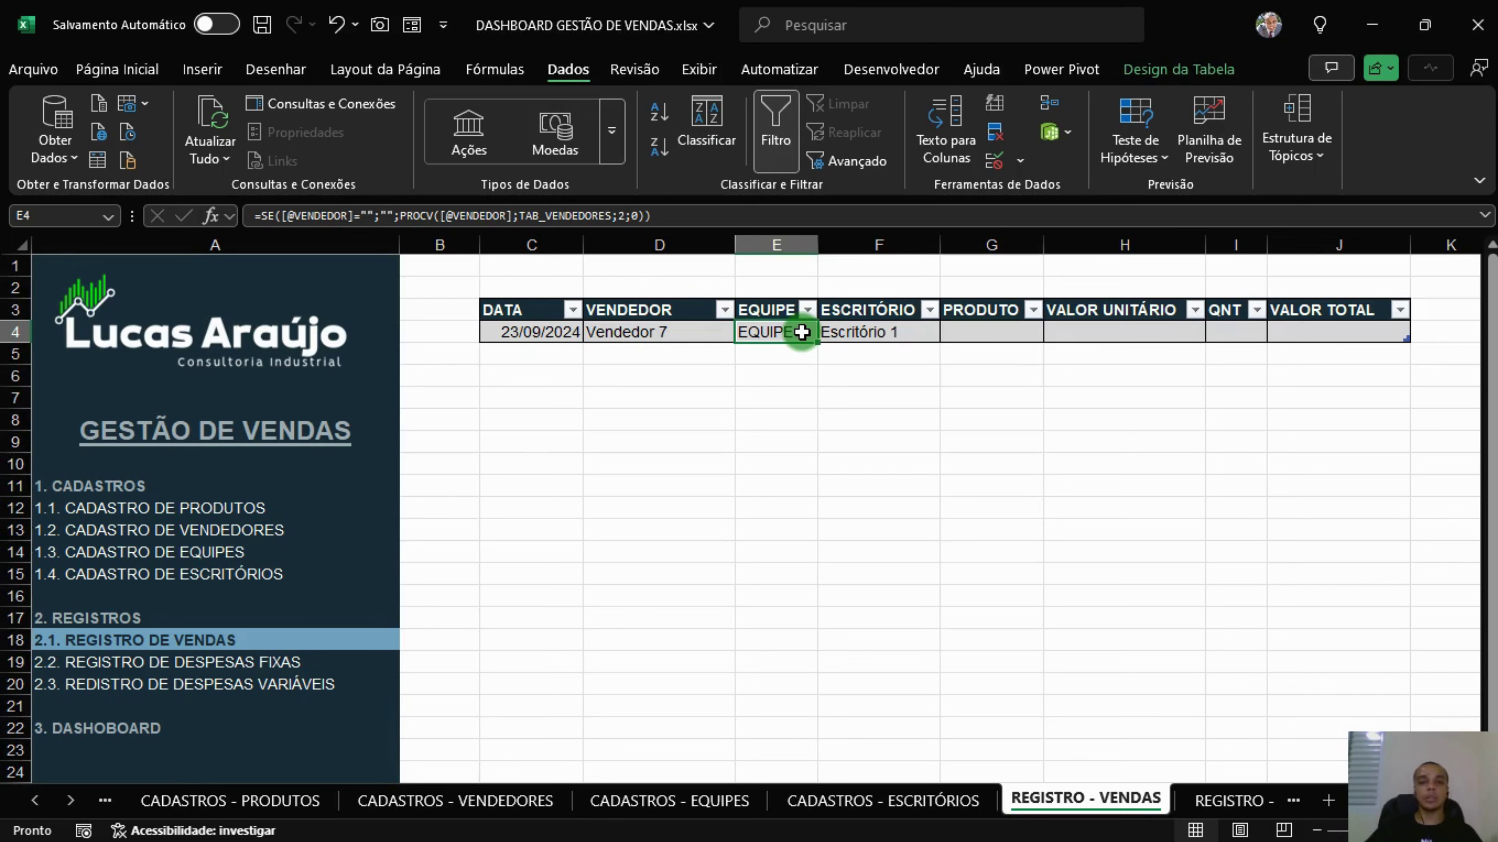
left_click(994, 161)
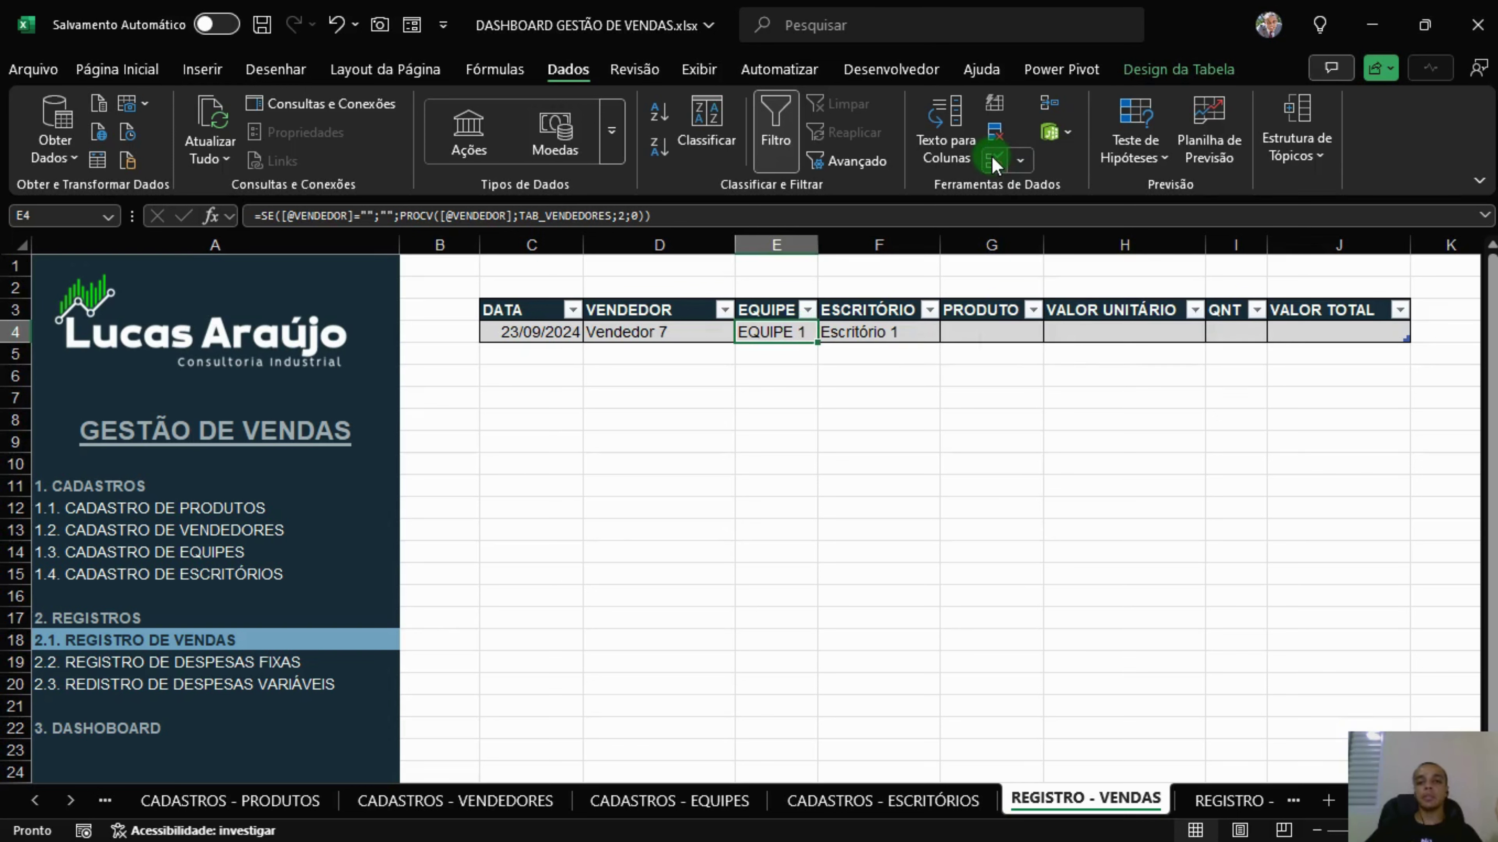
left_click(778, 332)
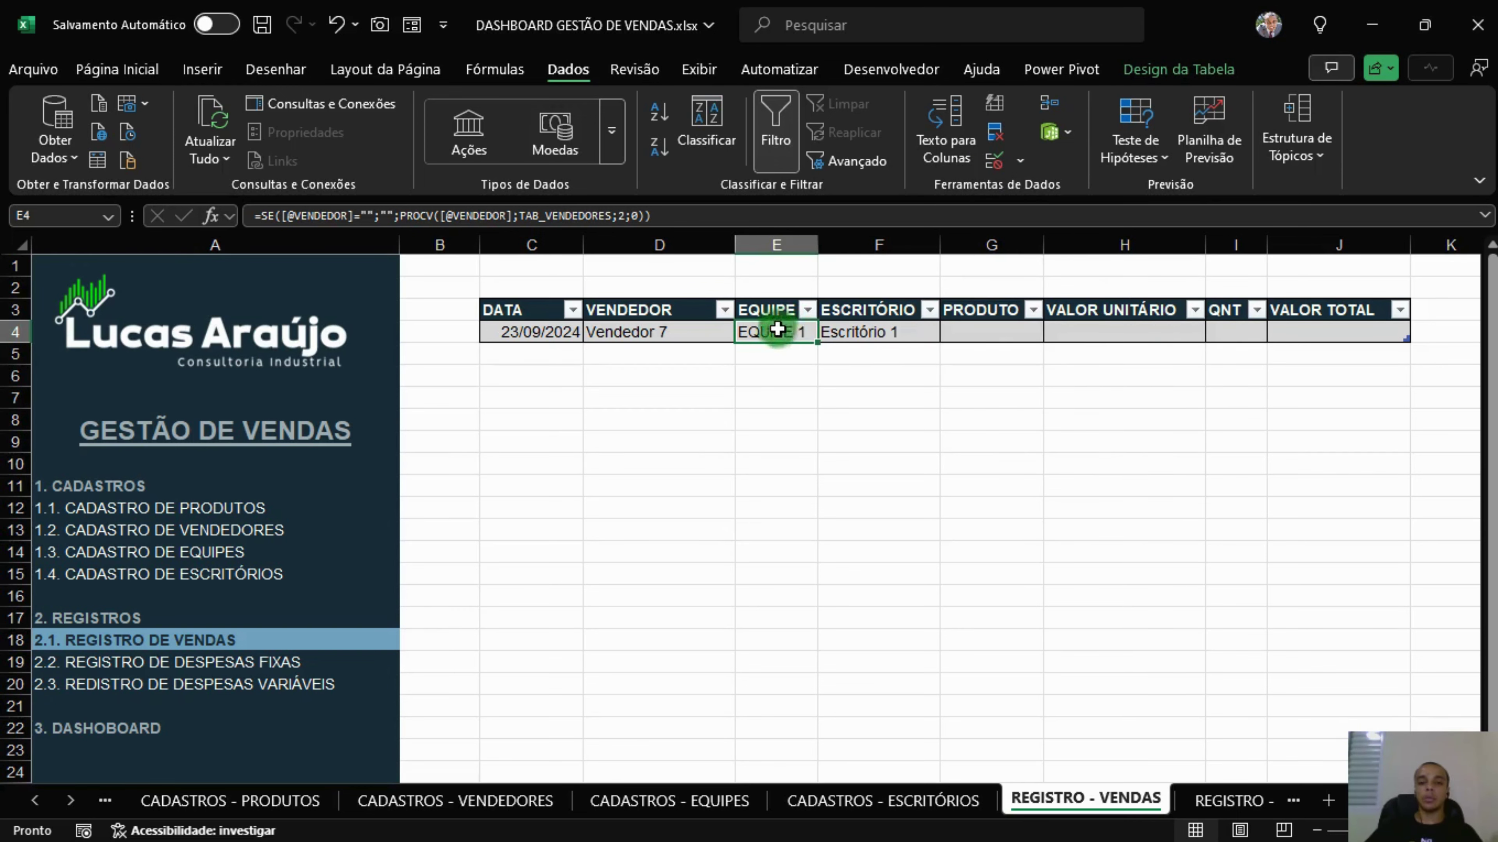
left_click(994, 160)
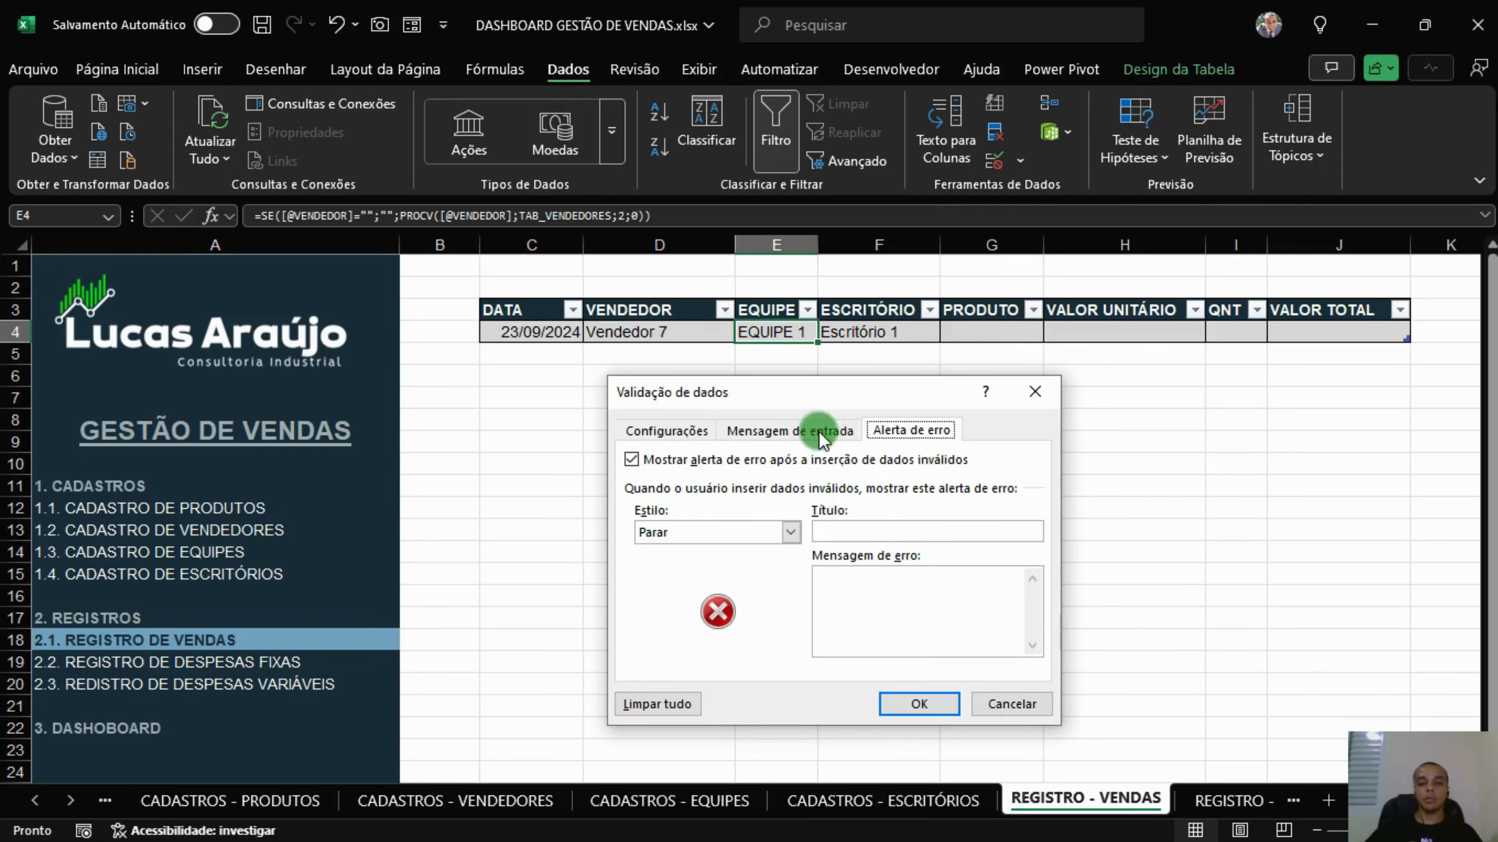
left_click(769, 428)
left_click(750, 527)
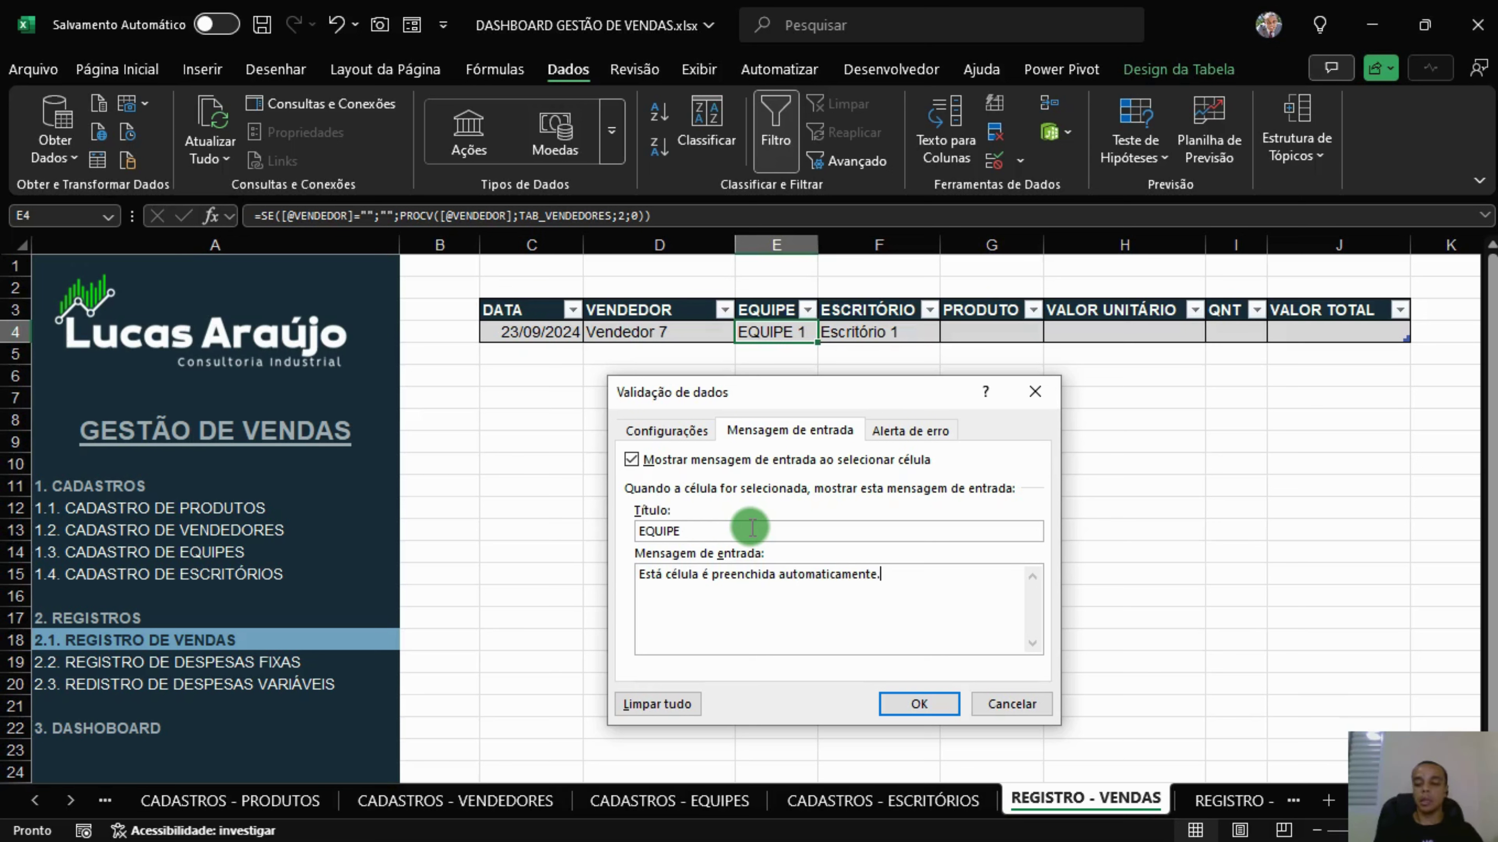
key("ctrl+a")
key("ctrl+c")
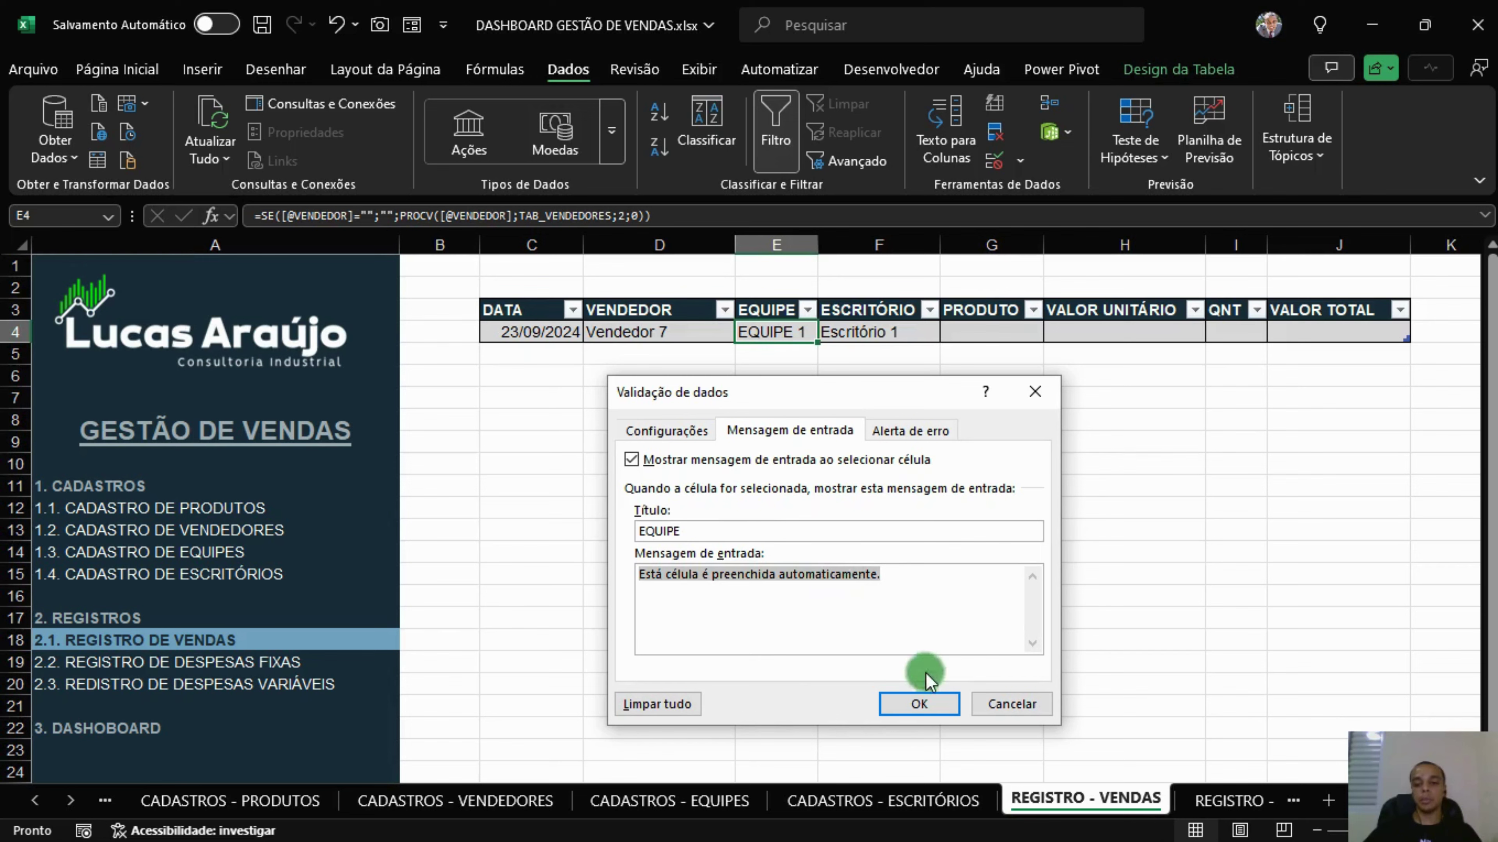
left_click(919, 704)
left_click(911, 330)
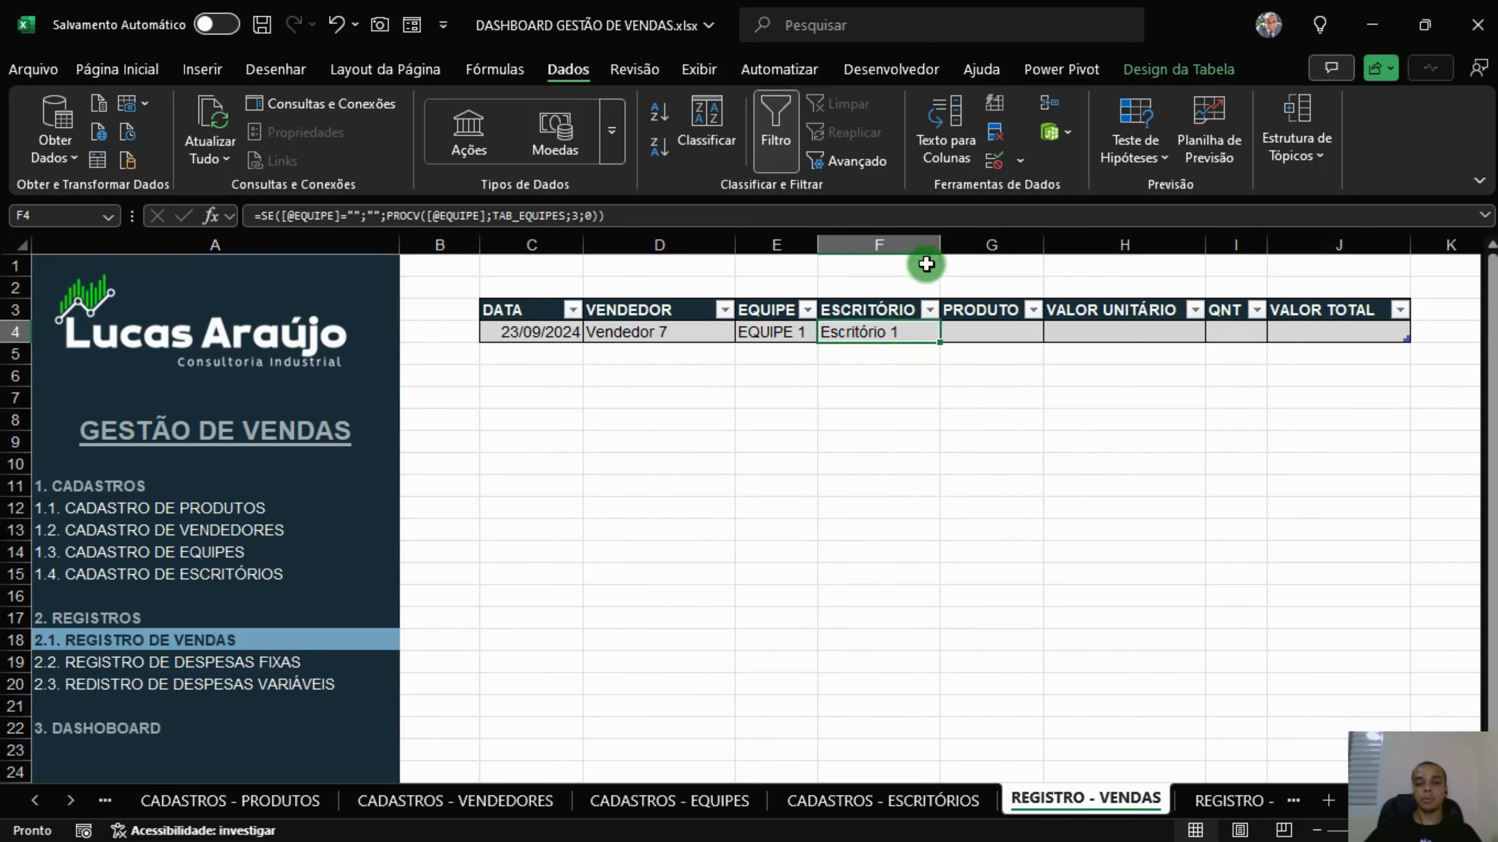
left_click(799, 331)
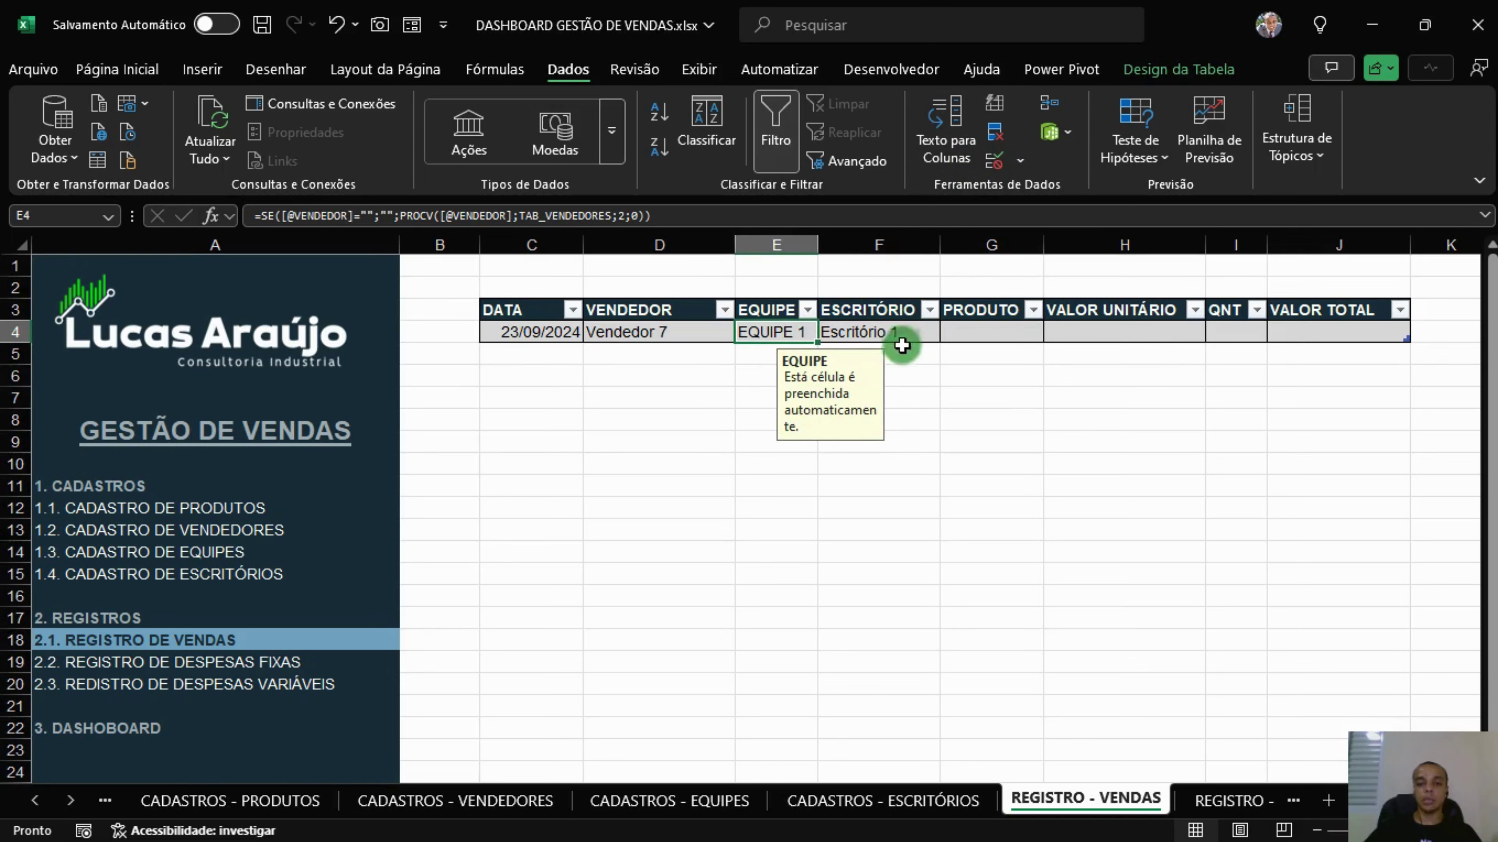
Add a validation input message to ESCRITÓRIO cell F4 titled ESCRITÓRIO with the copied text "Está célula é preenchida automaticamente.".
left_click(911, 331)
left_click(997, 168)
left_click(713, 529)
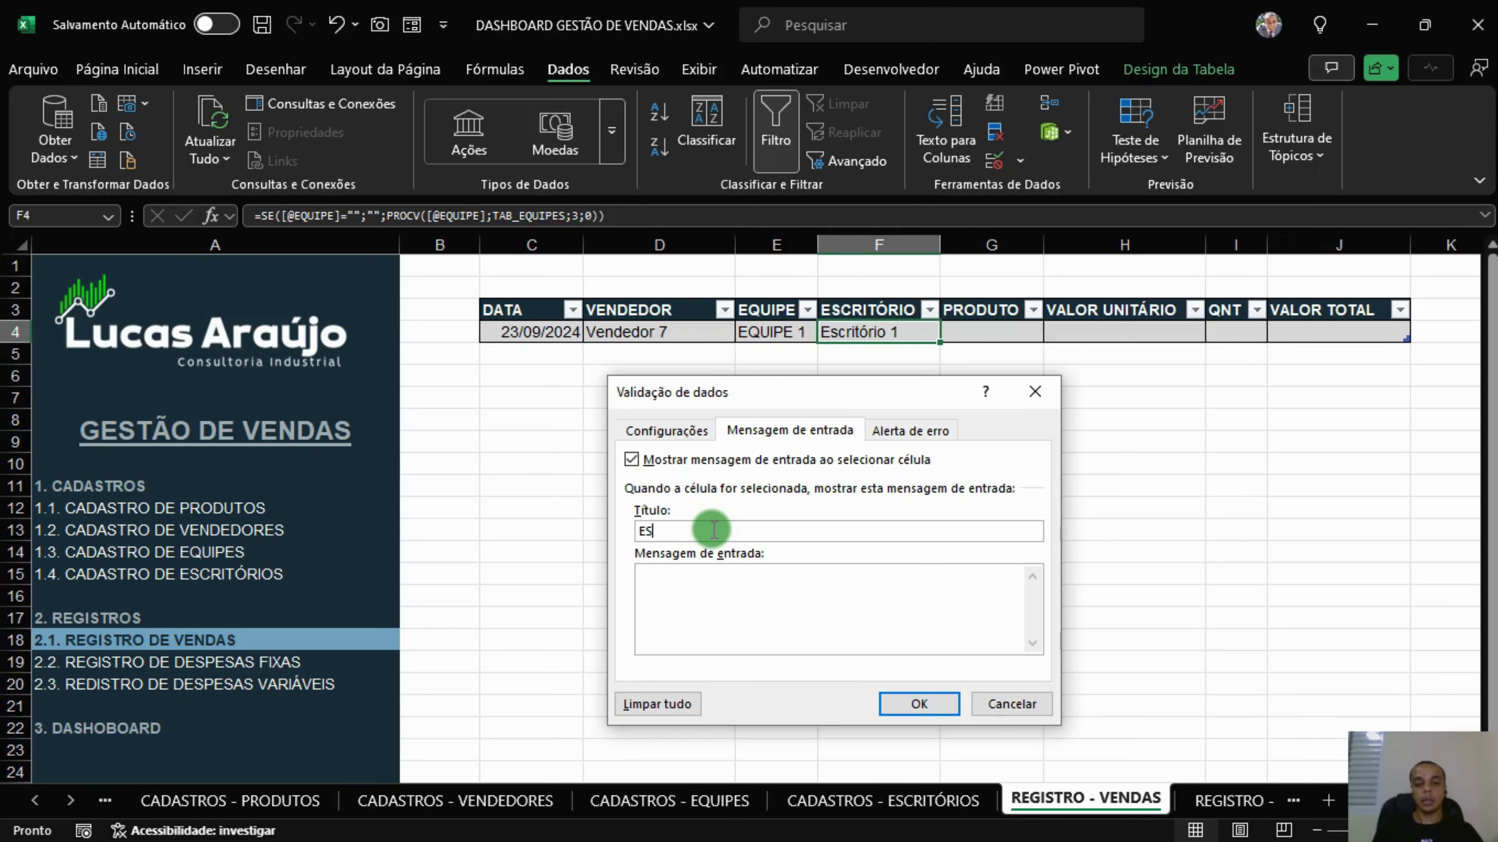
key("ctrl+v")
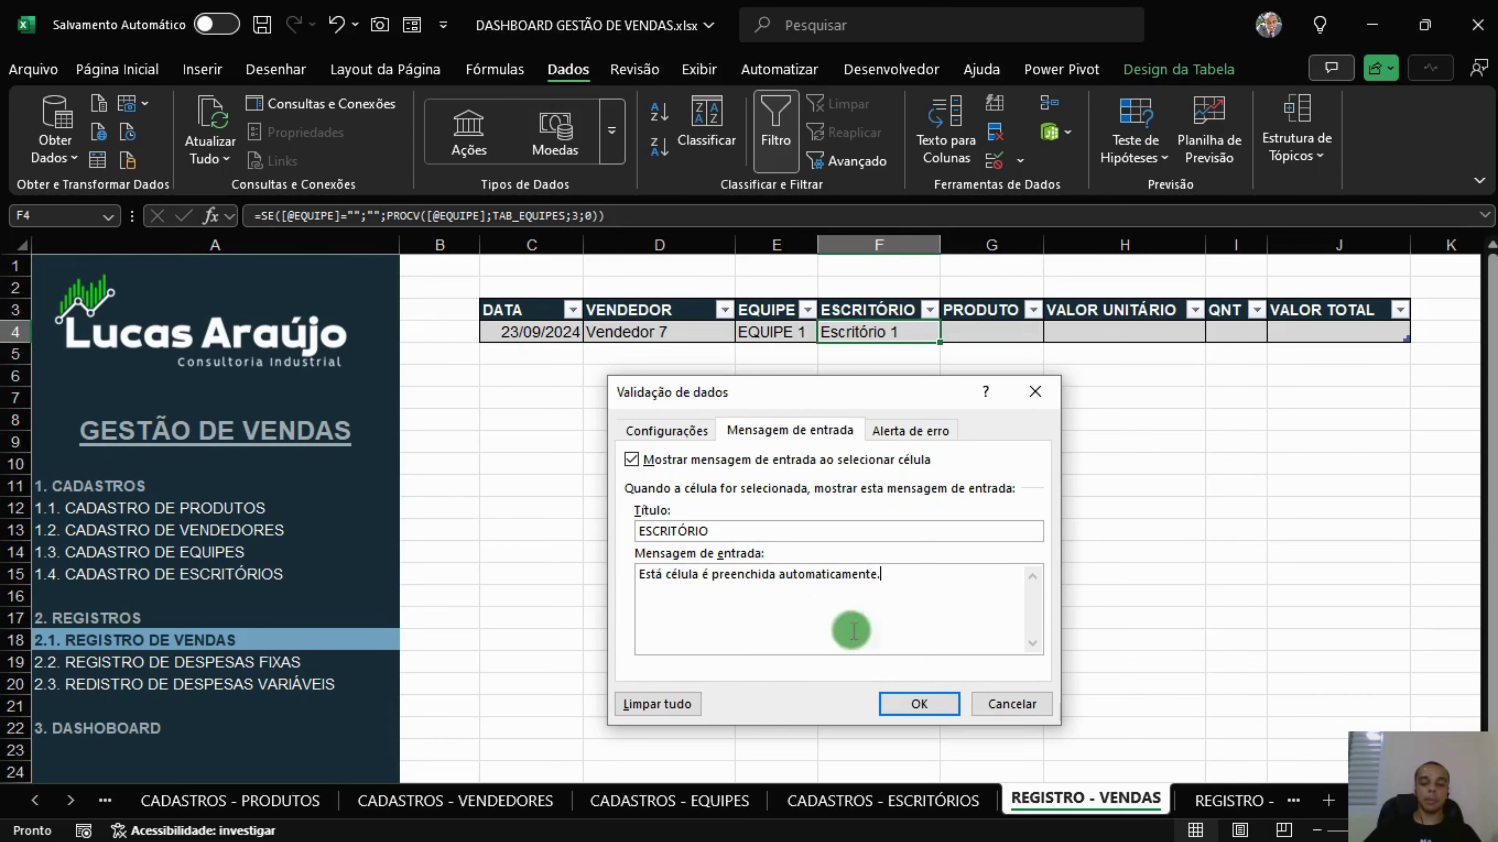
left_click(919, 703)
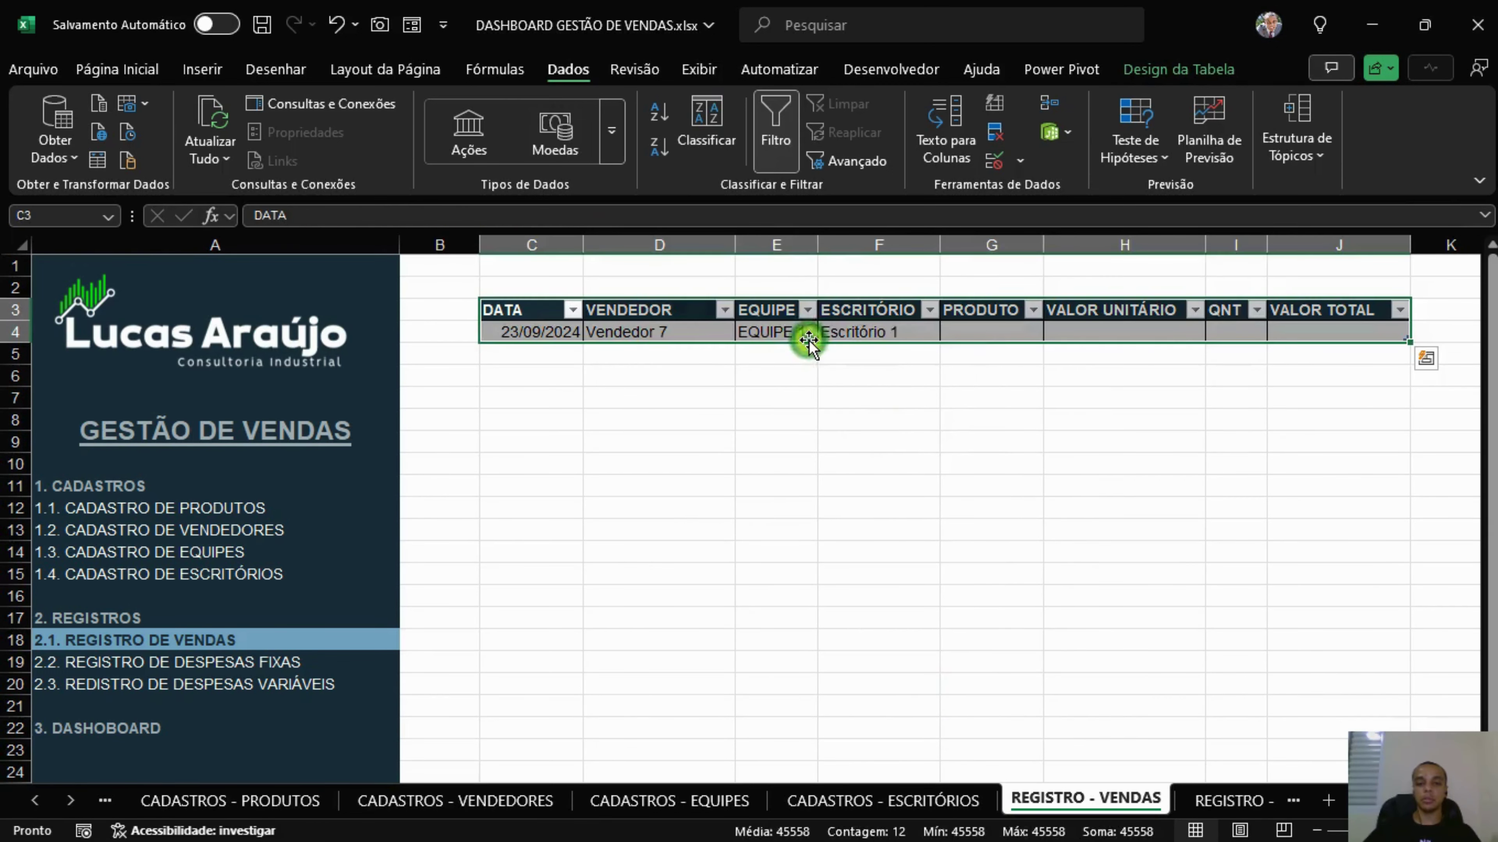
left_click(841, 336)
left_click(778, 332)
left_click(873, 332)
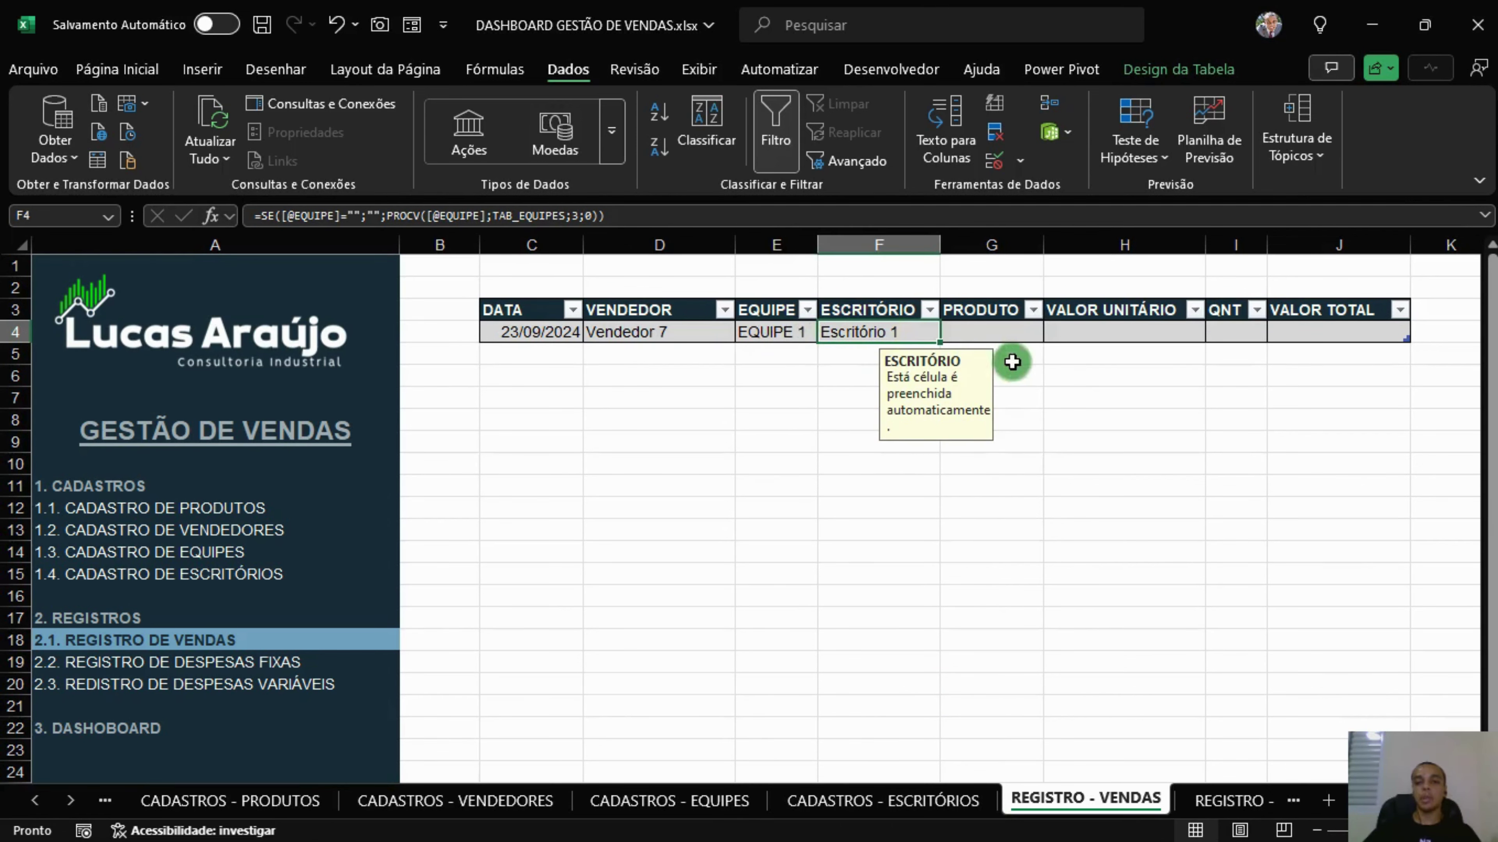
Define the workbook name PRODUTOS for the COD column cells of TAB_PROD on the CADASTROS - PRODUTOS sheet.
left_click(992, 333)
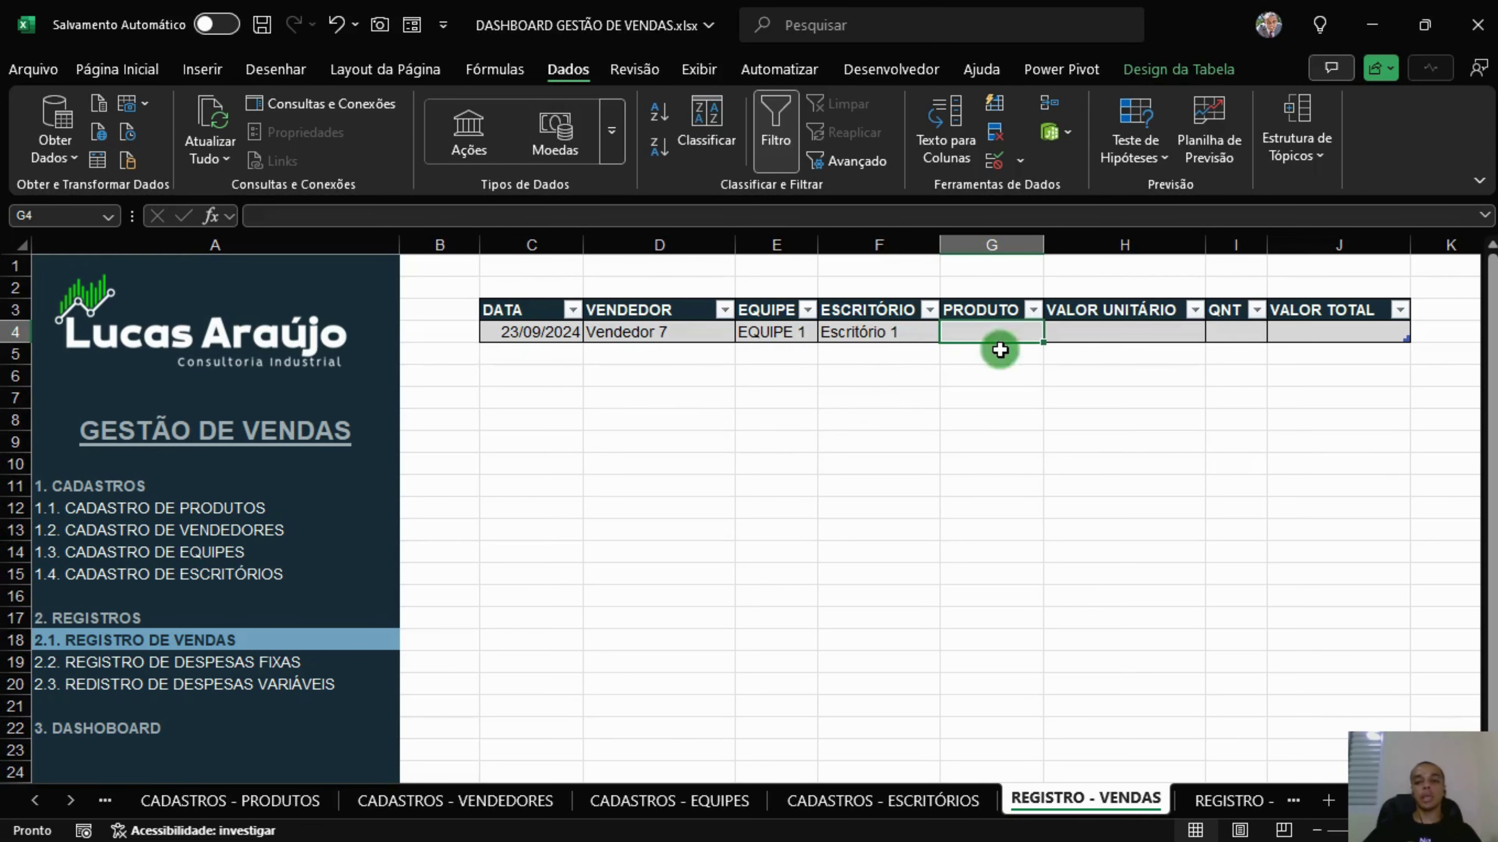
left_click(236, 509)
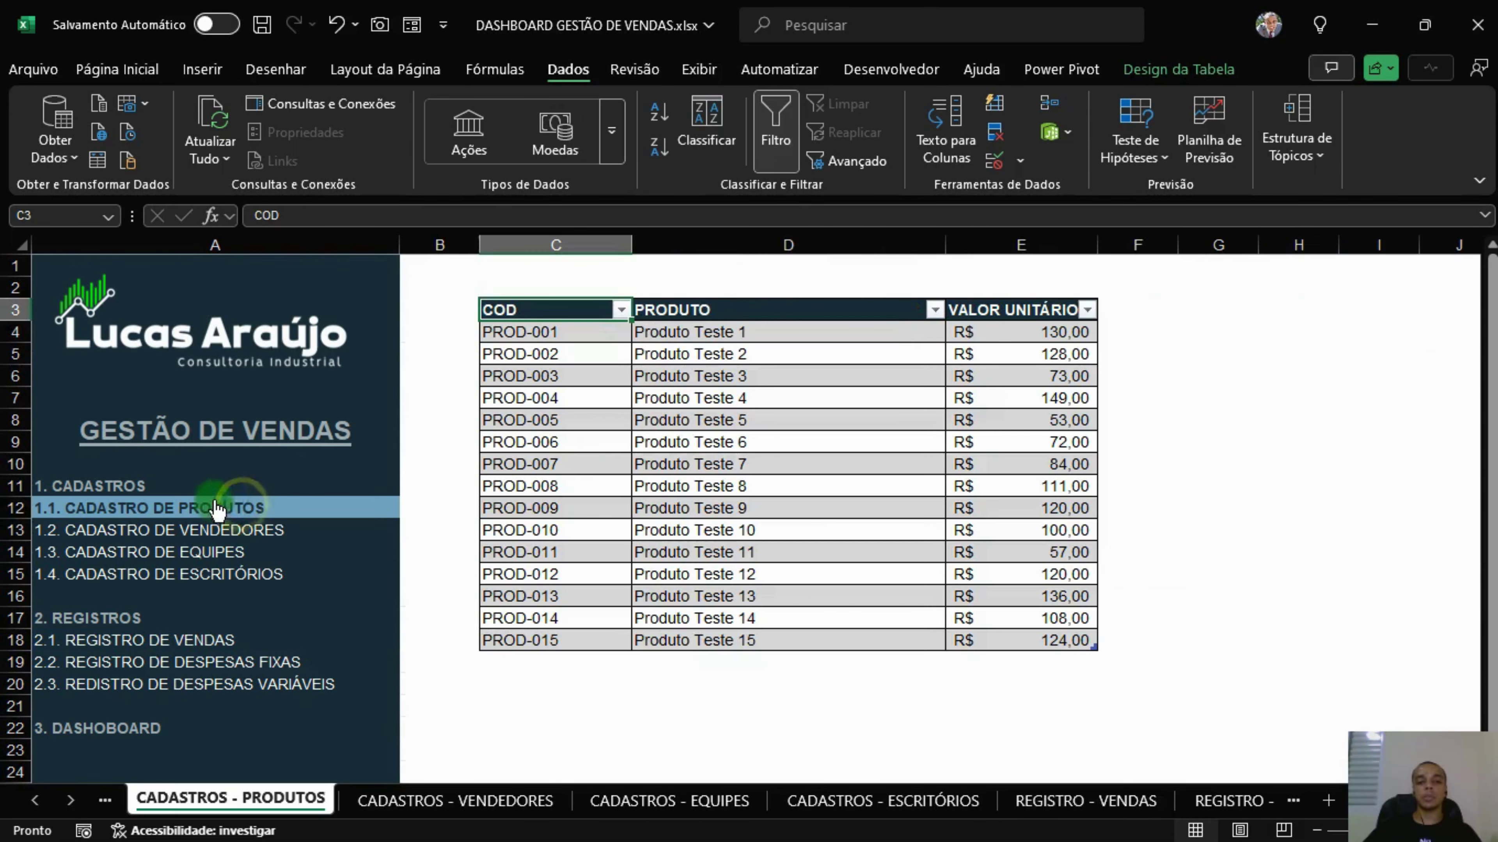
left_click_drag(607, 344, 589, 635)
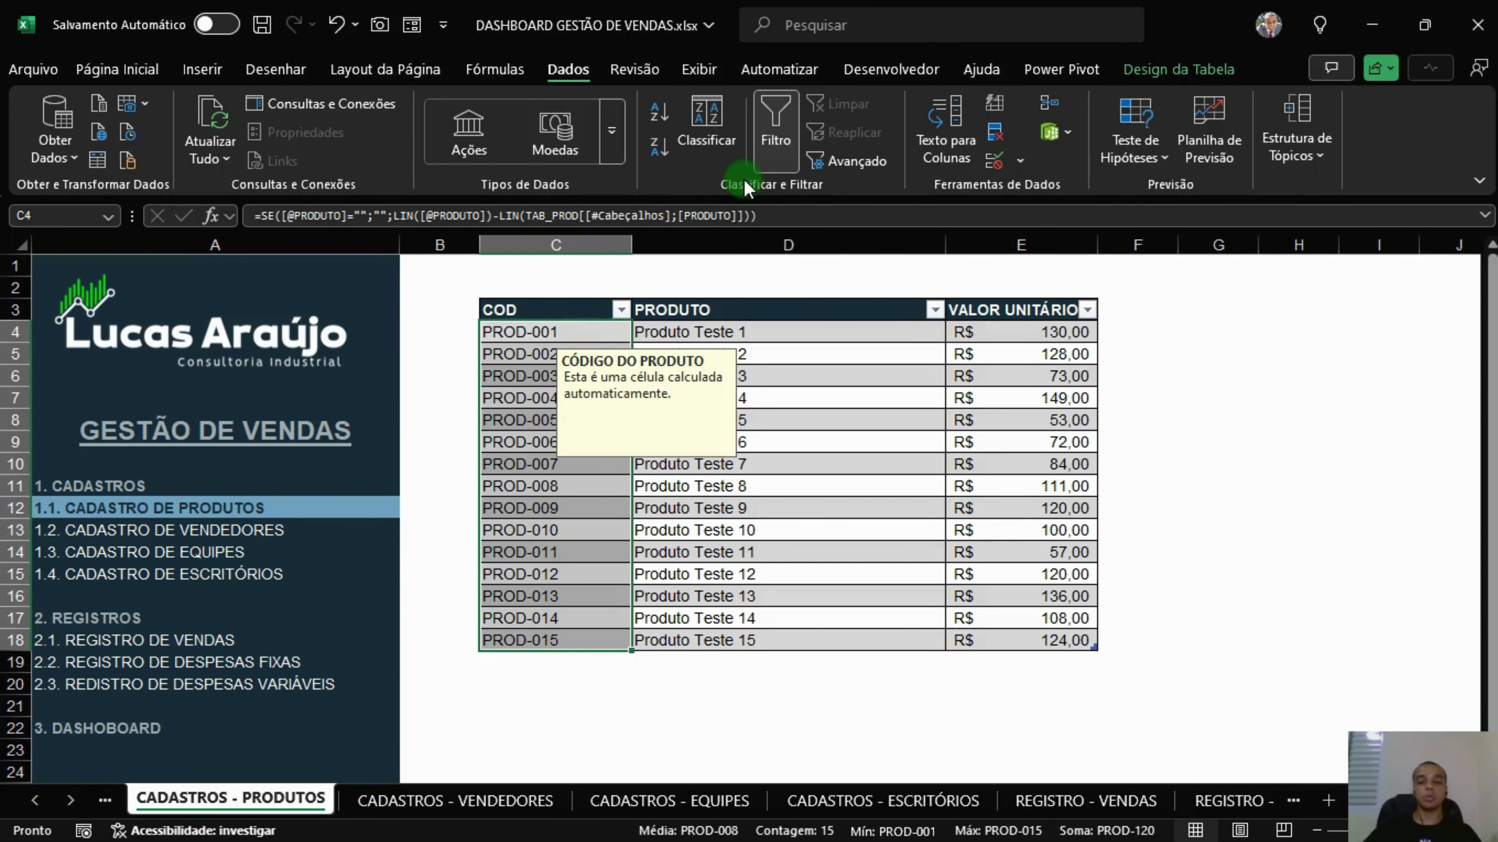
key("ctrl+k")
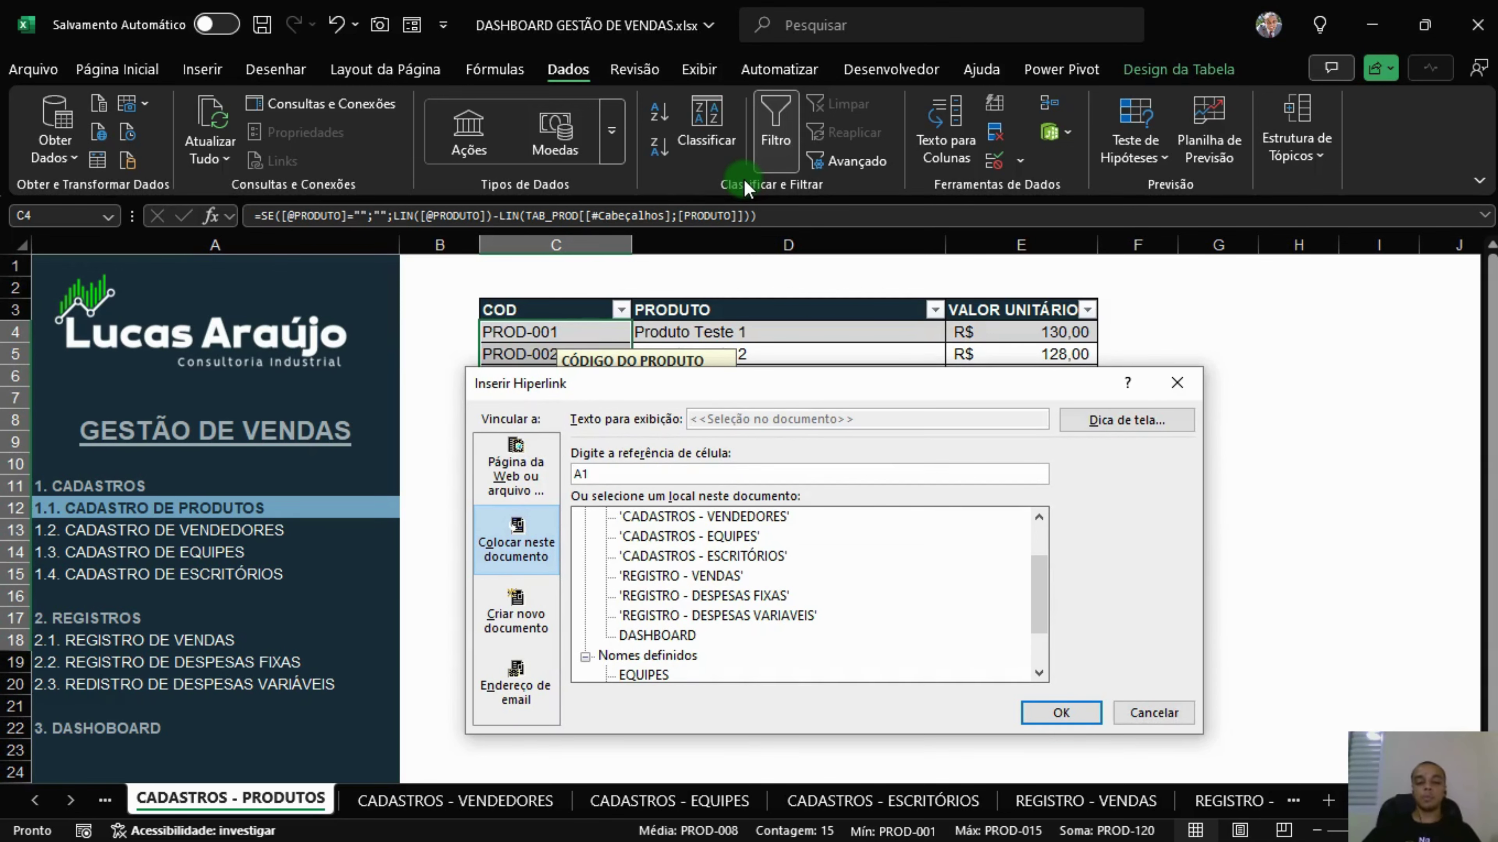
key("Escape")
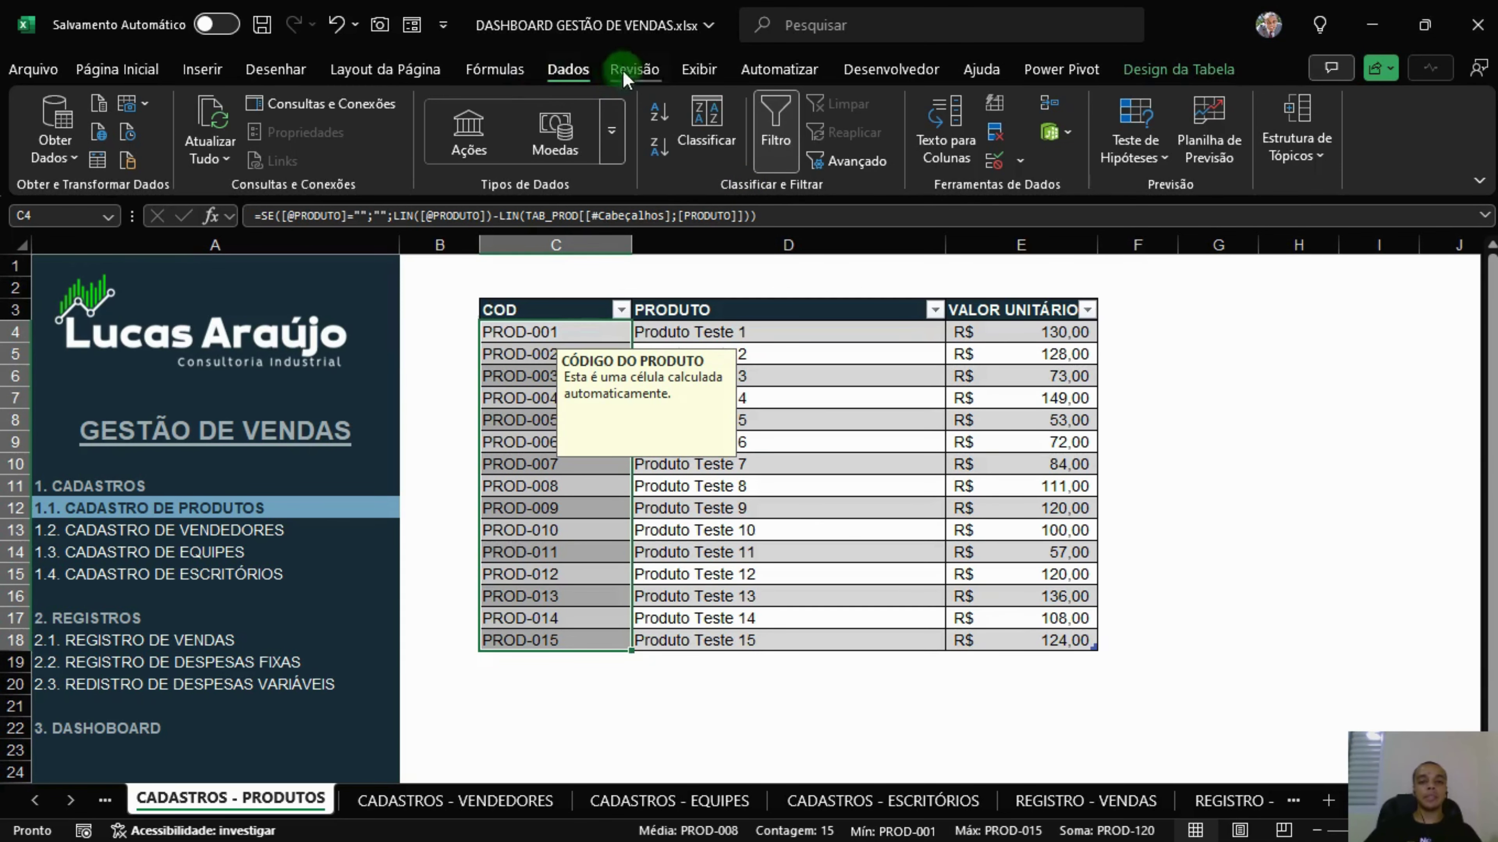
left_click(495, 69)
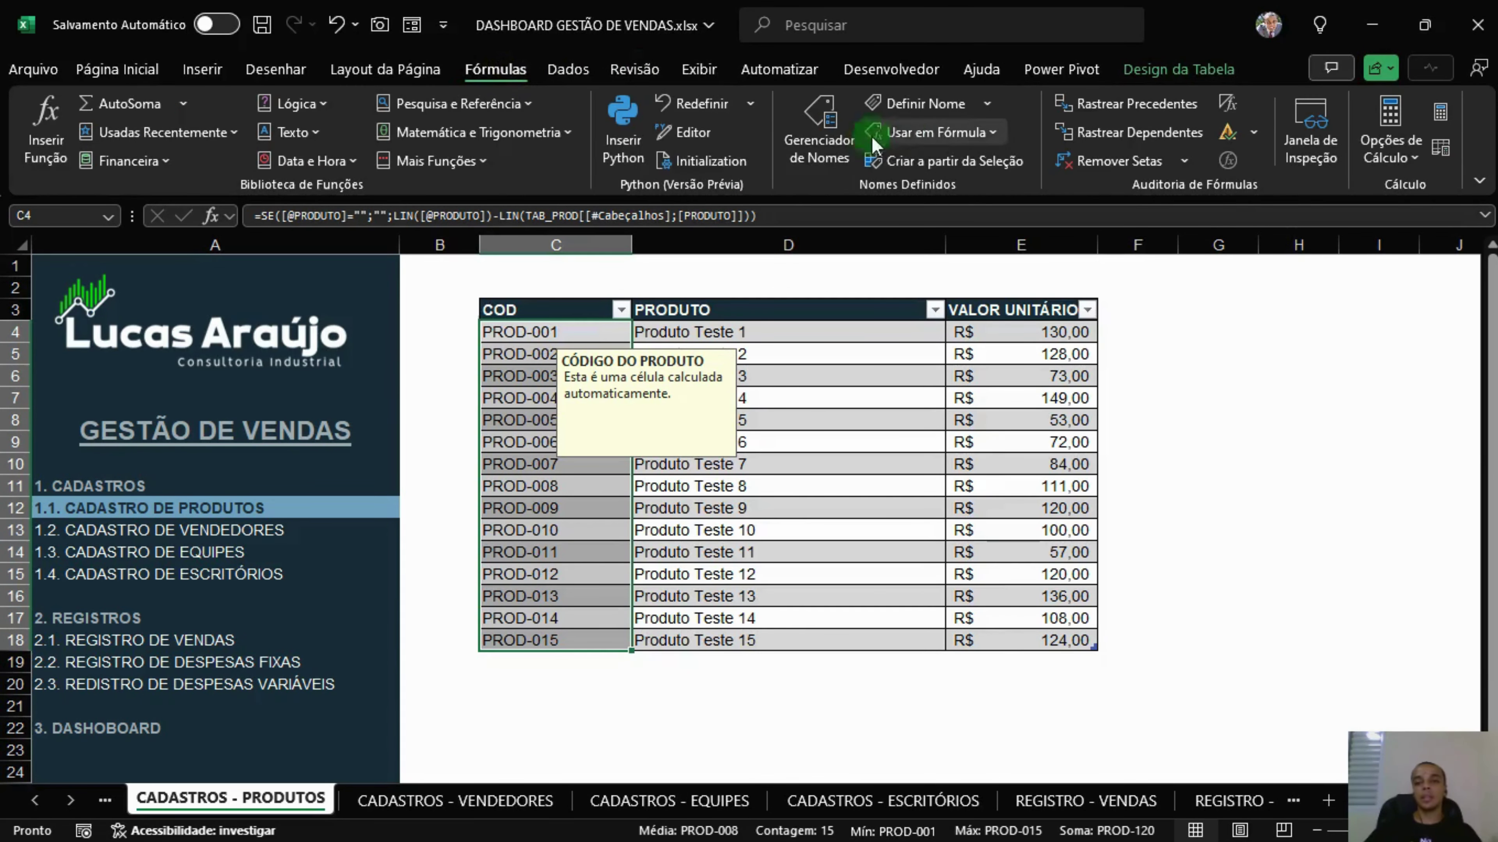
left_click(934, 109)
left_click(796, 471)
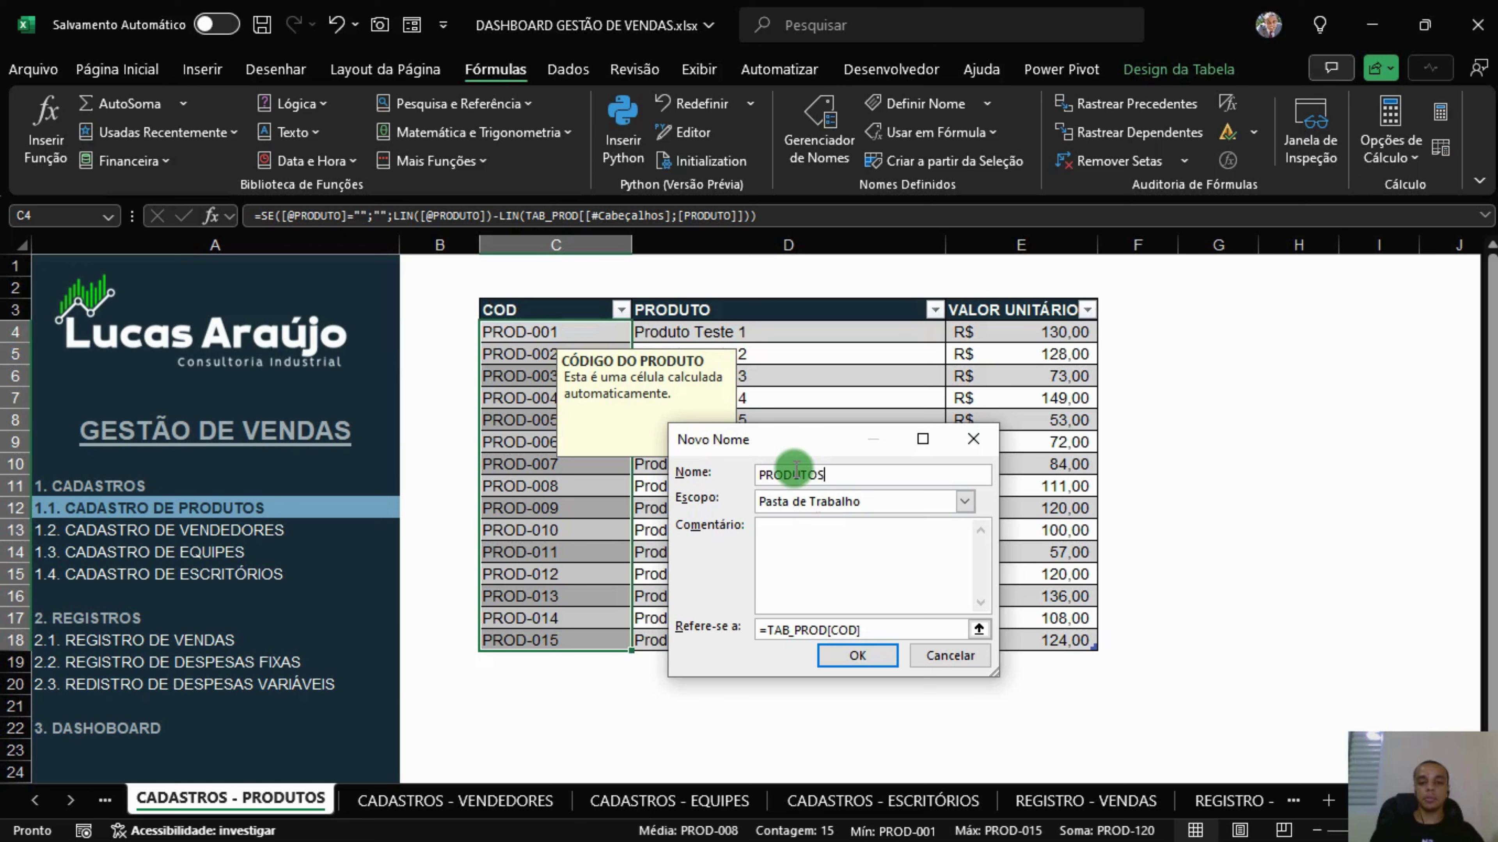
left_click(861, 656)
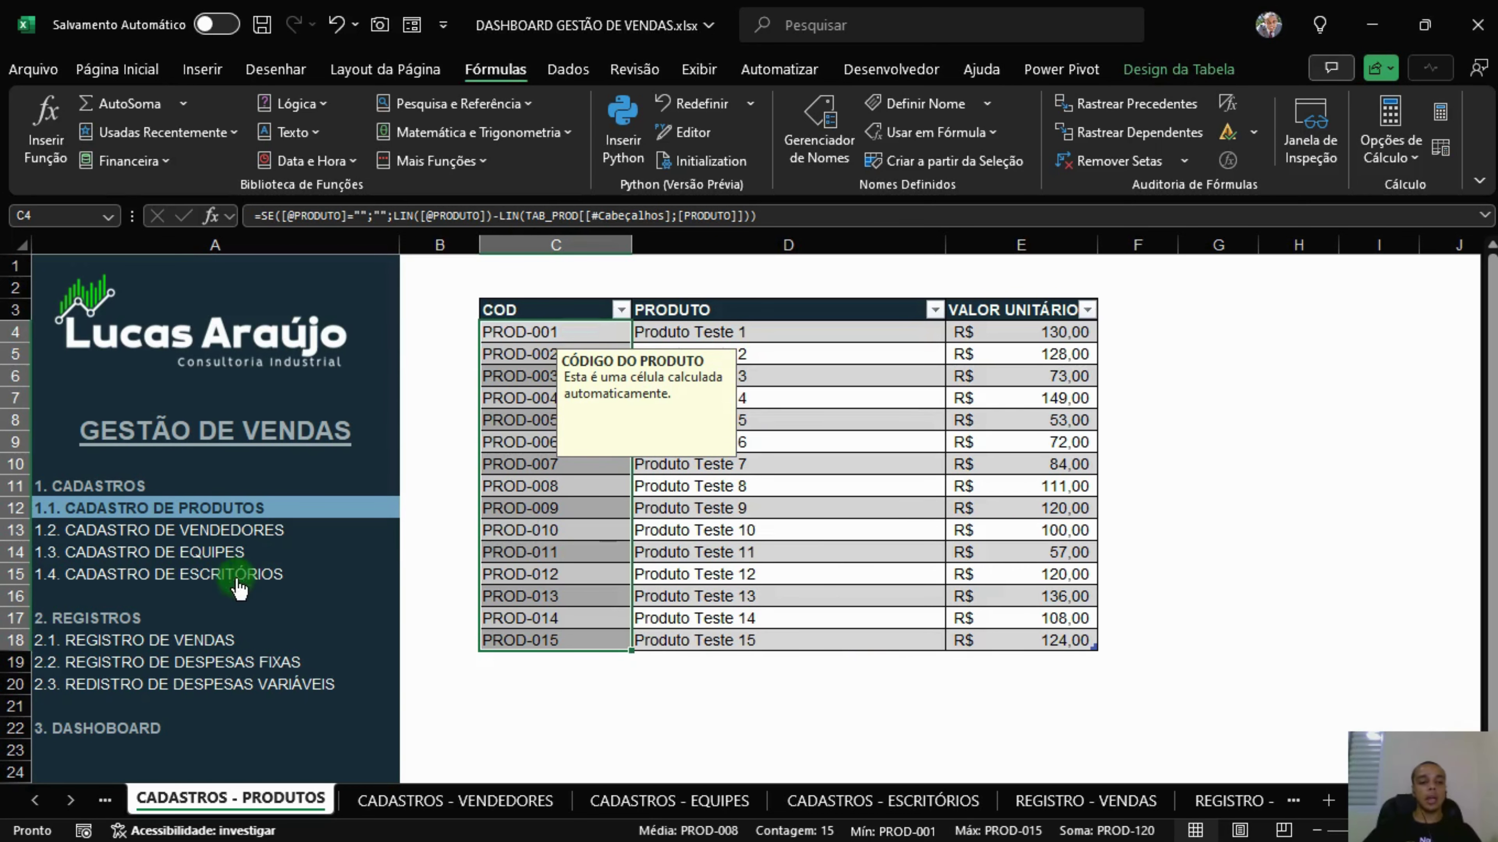
Restrict PRODUTO cell G4 on REGISTRO - VENDAS to the list =PRODUTOS, with input message title DESCRIÇÃO DO PRODUTO and text "Selecione o produto vendido.".
left_click(197, 641)
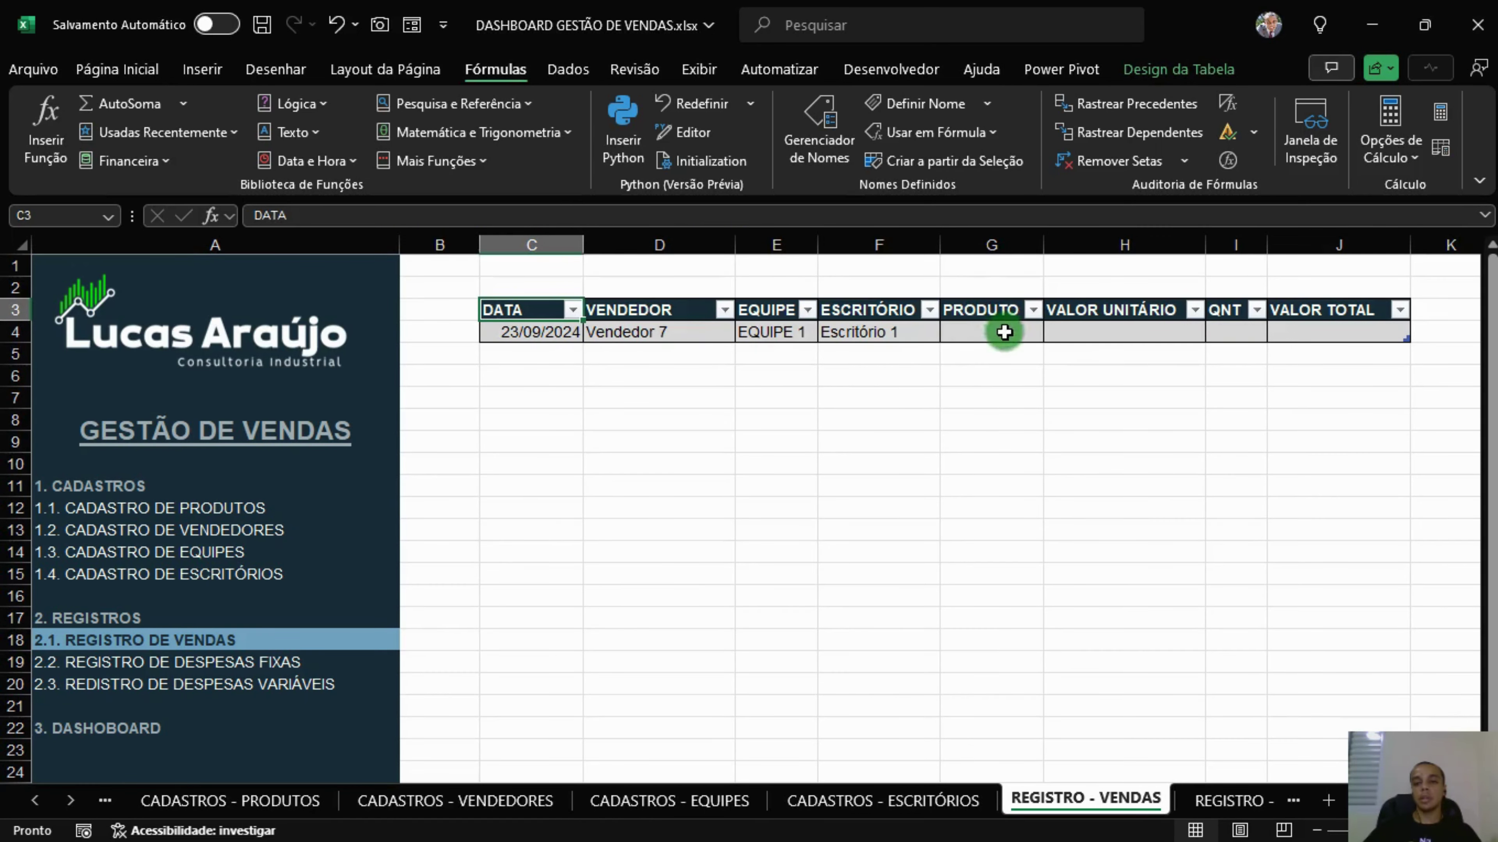
left_click(1004, 332)
left_click(560, 71)
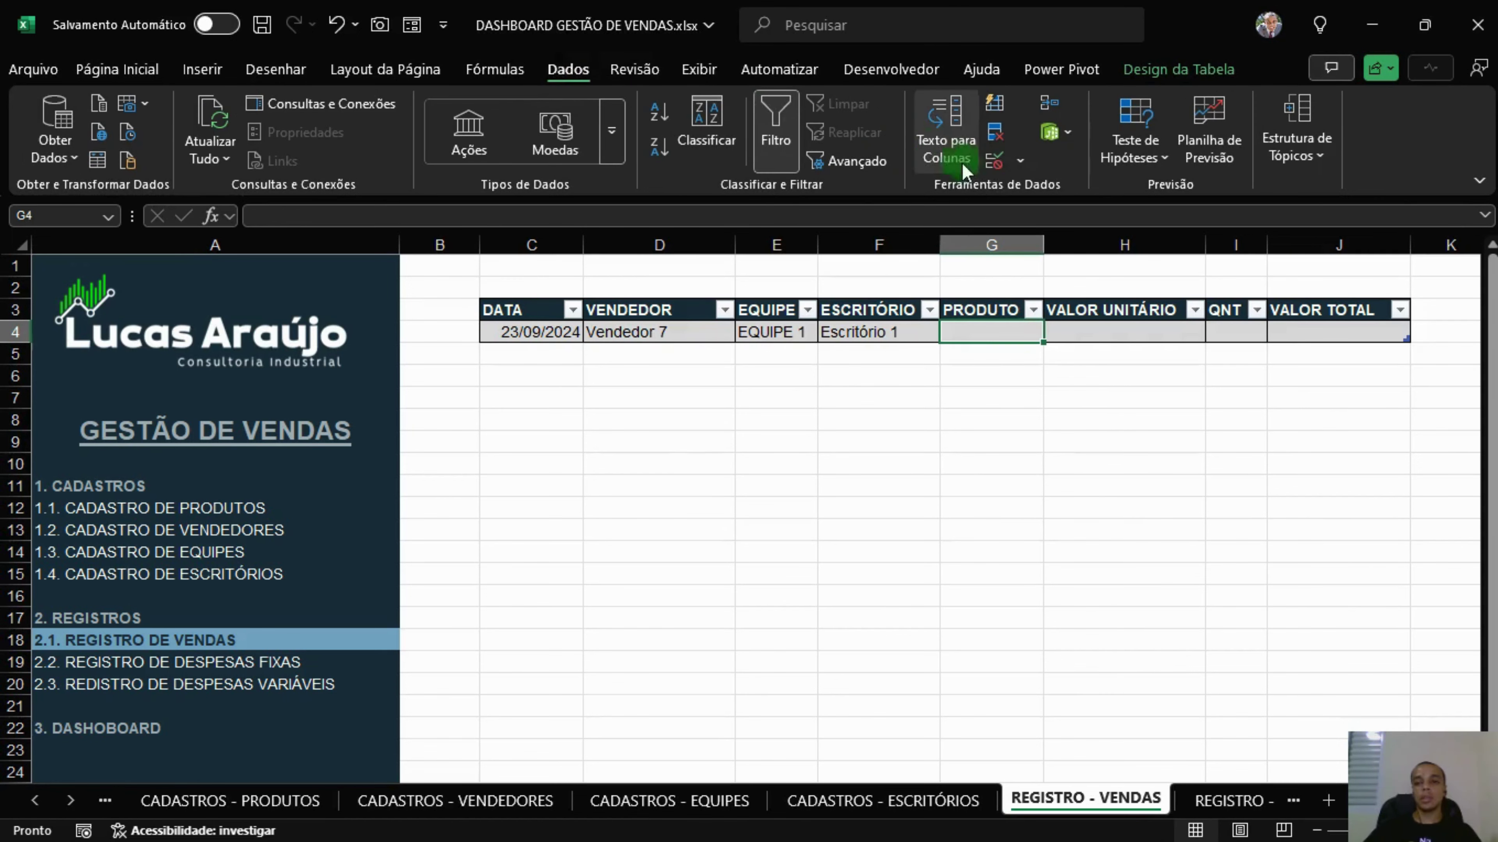
left_click(993, 160)
left_click(696, 533)
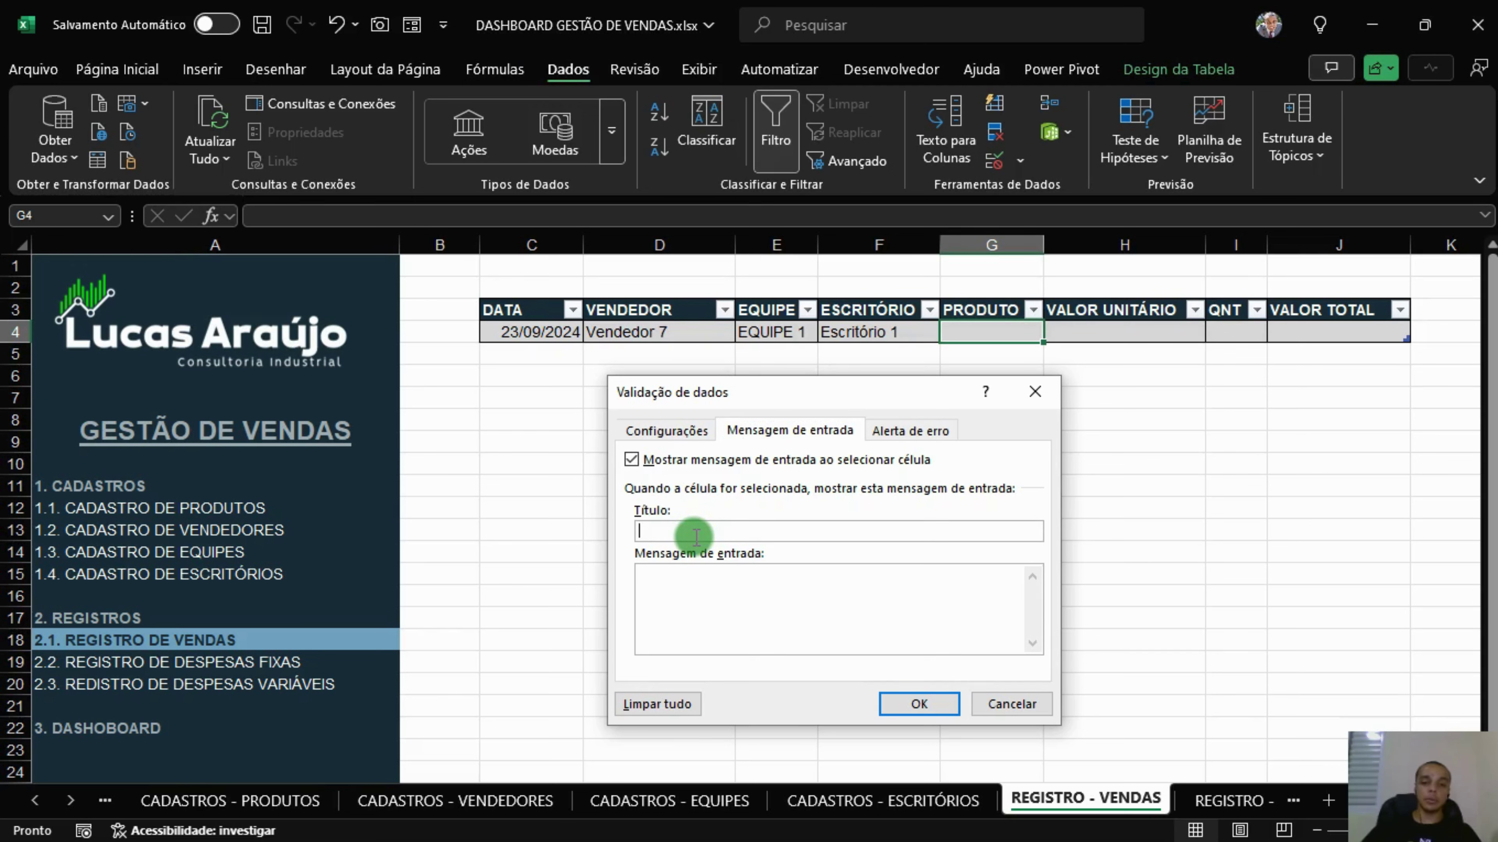
left_click(666, 430)
left_click(687, 511)
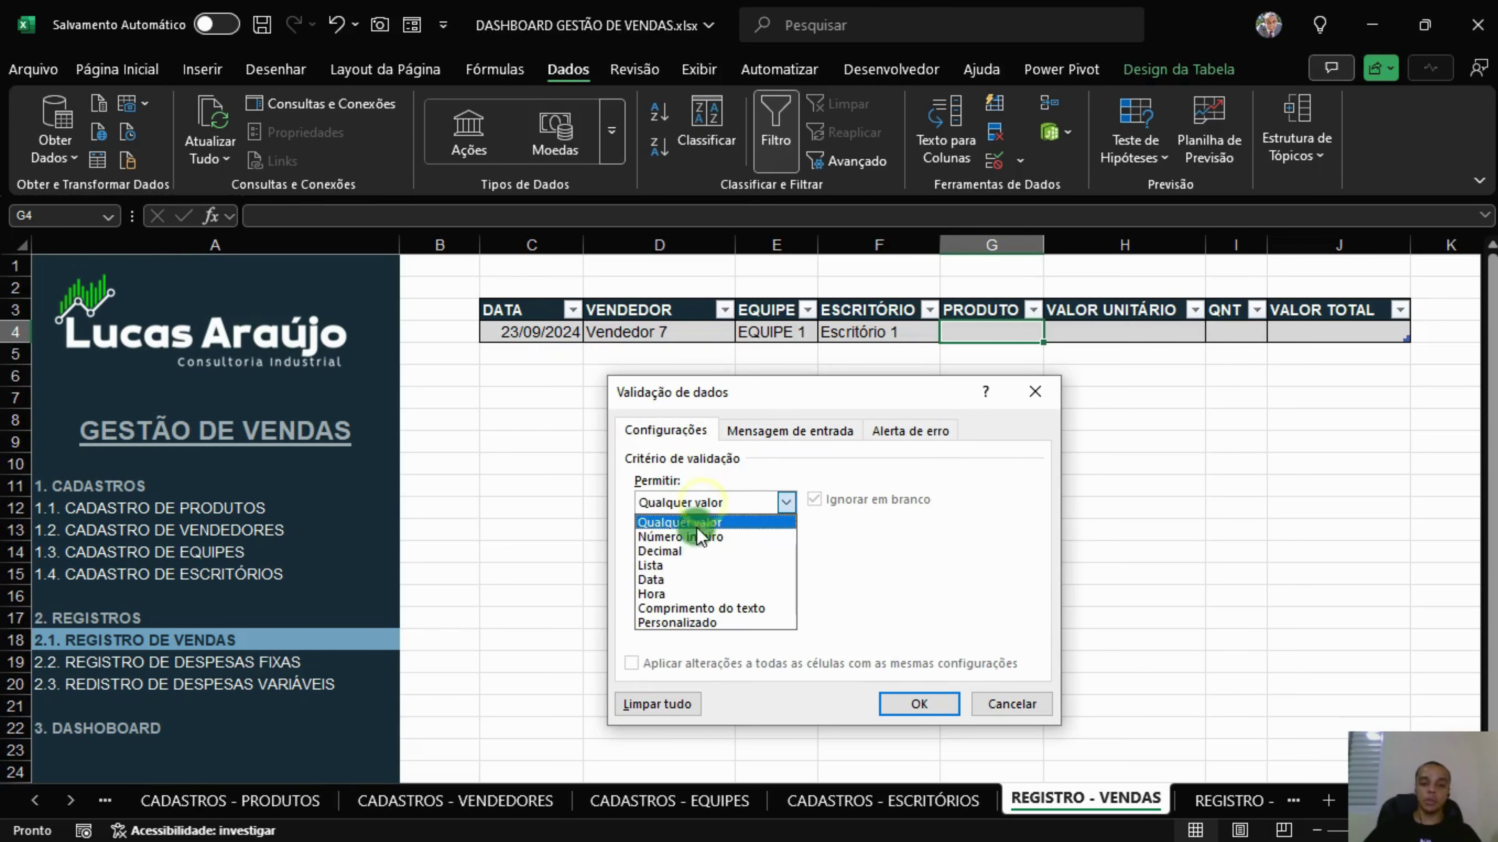
left_click(679, 569)
left_click(725, 588)
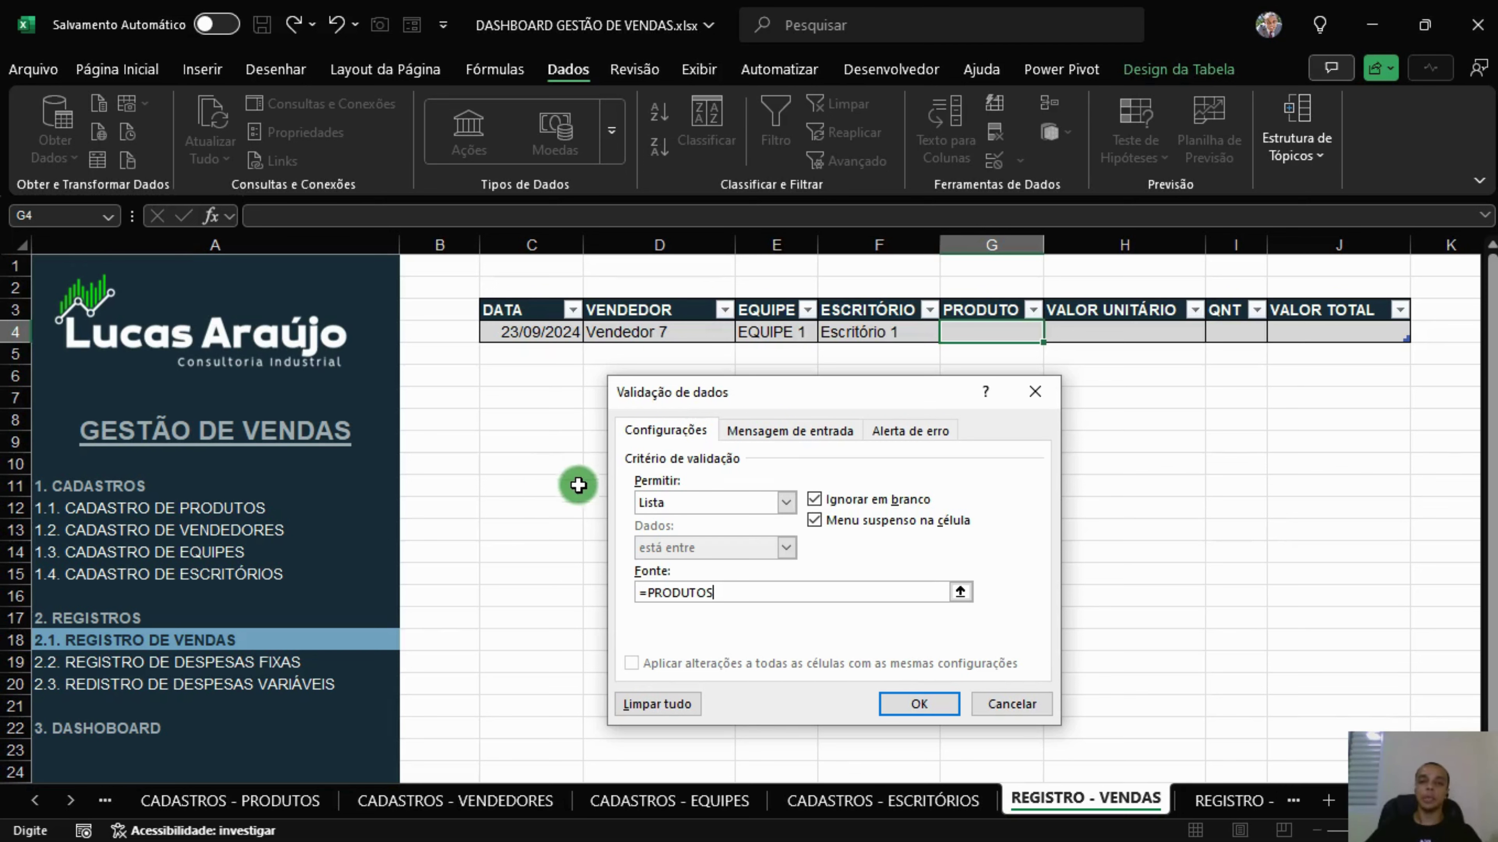
left_click(754, 431)
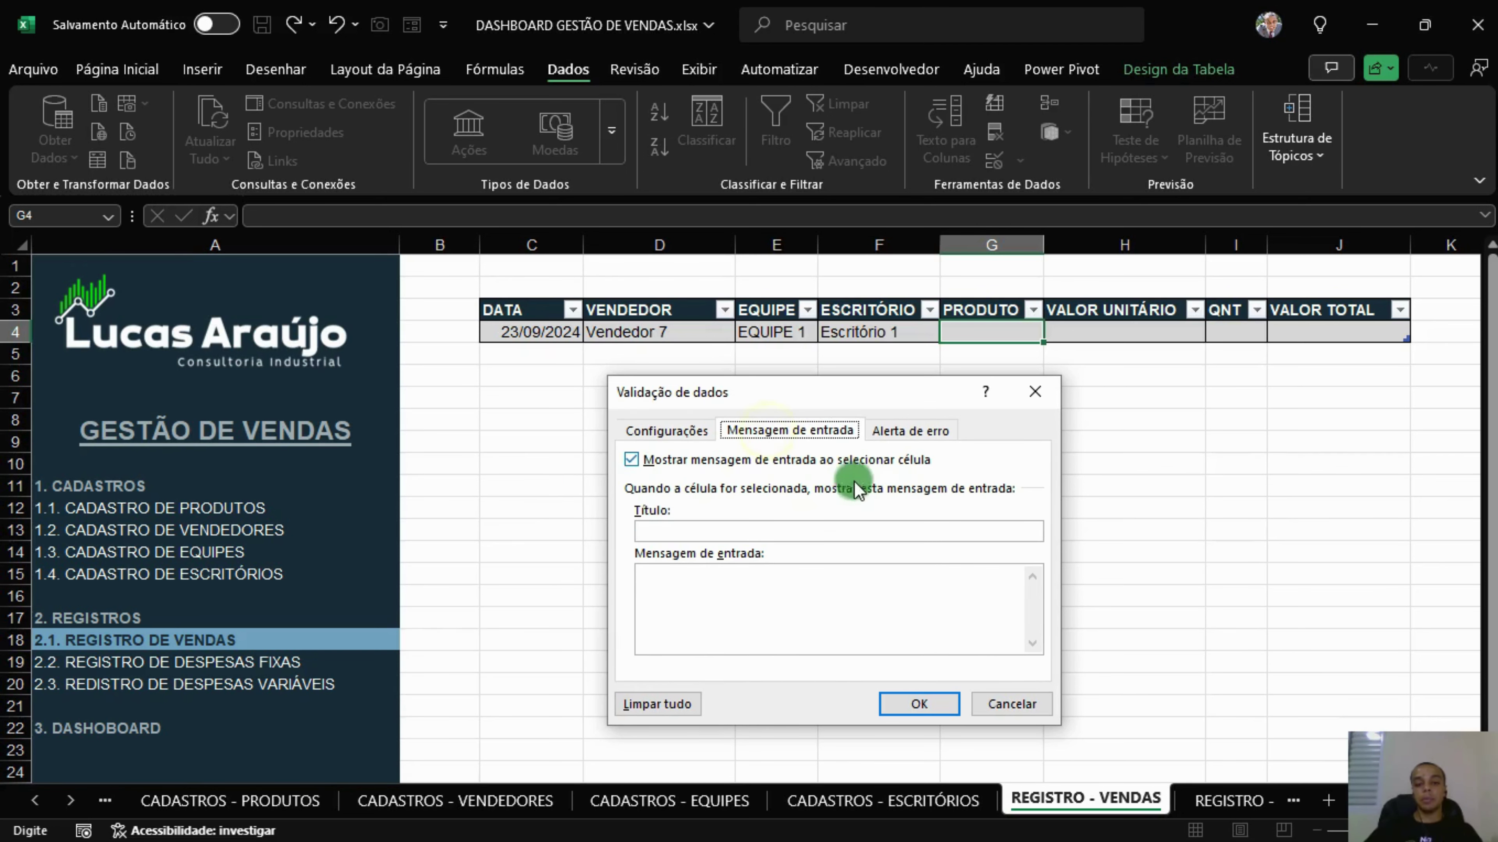
left_click(783, 534)
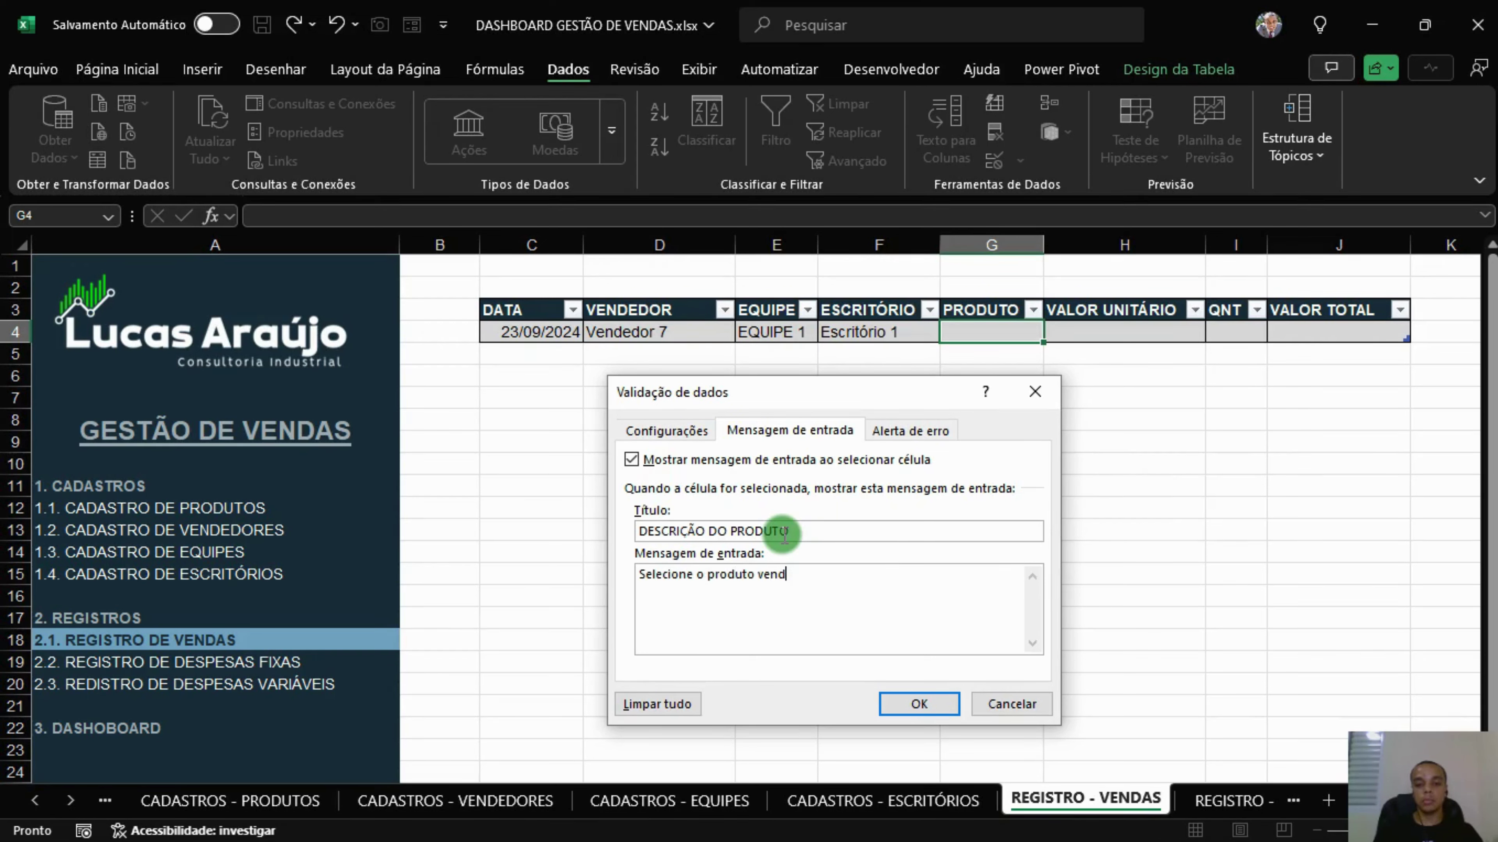
Add an error alert titled ENTRADA INVÁLIDA, reusing the earlier copied message that begins "Favor selecionar uma das opções disponíveis.".
left_click(910, 430)
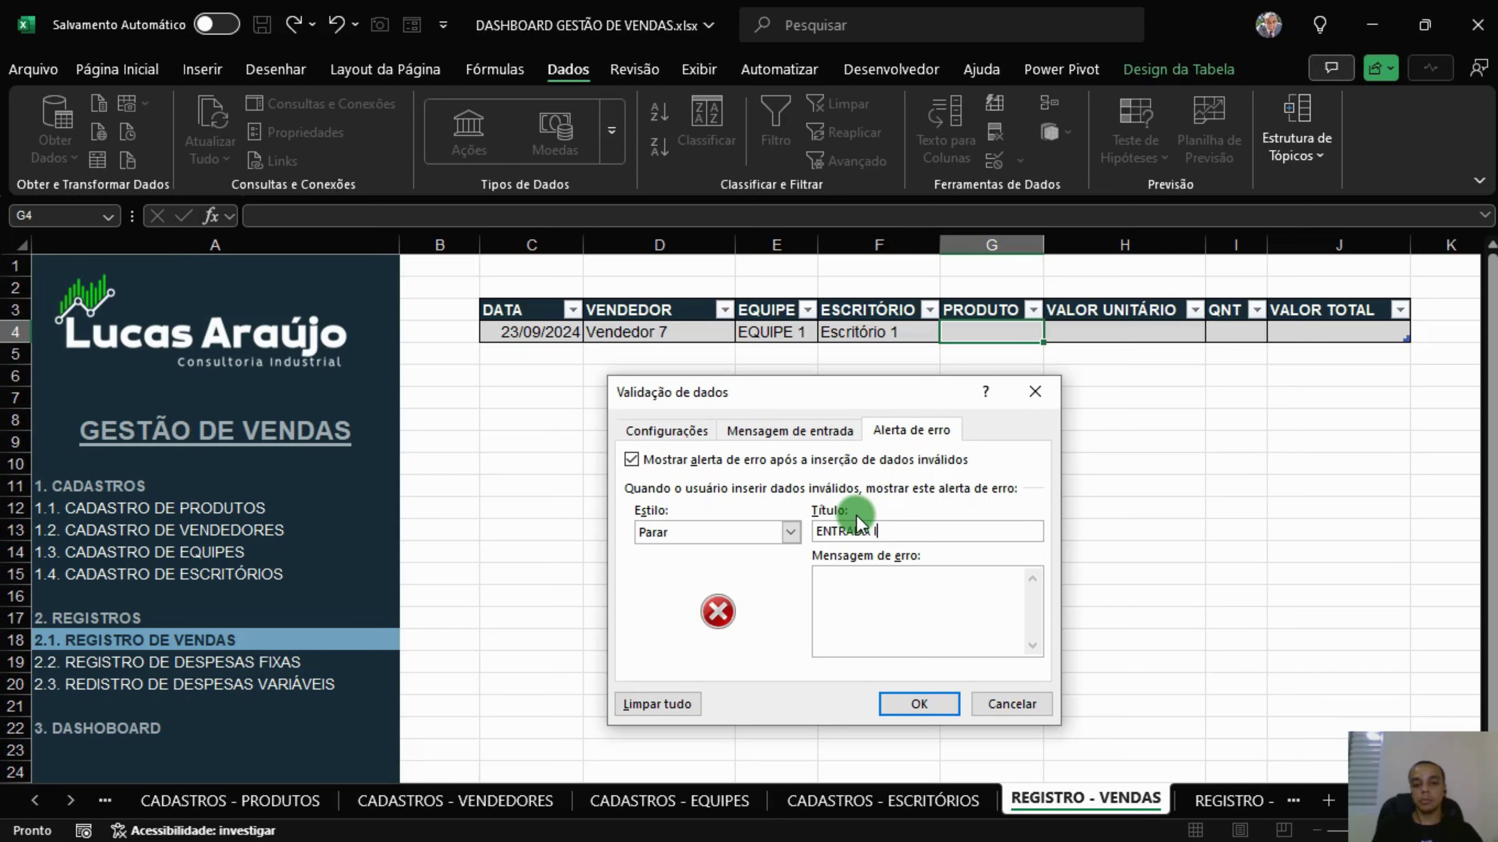
left_click(857, 516)
type("ENTRADA INV")
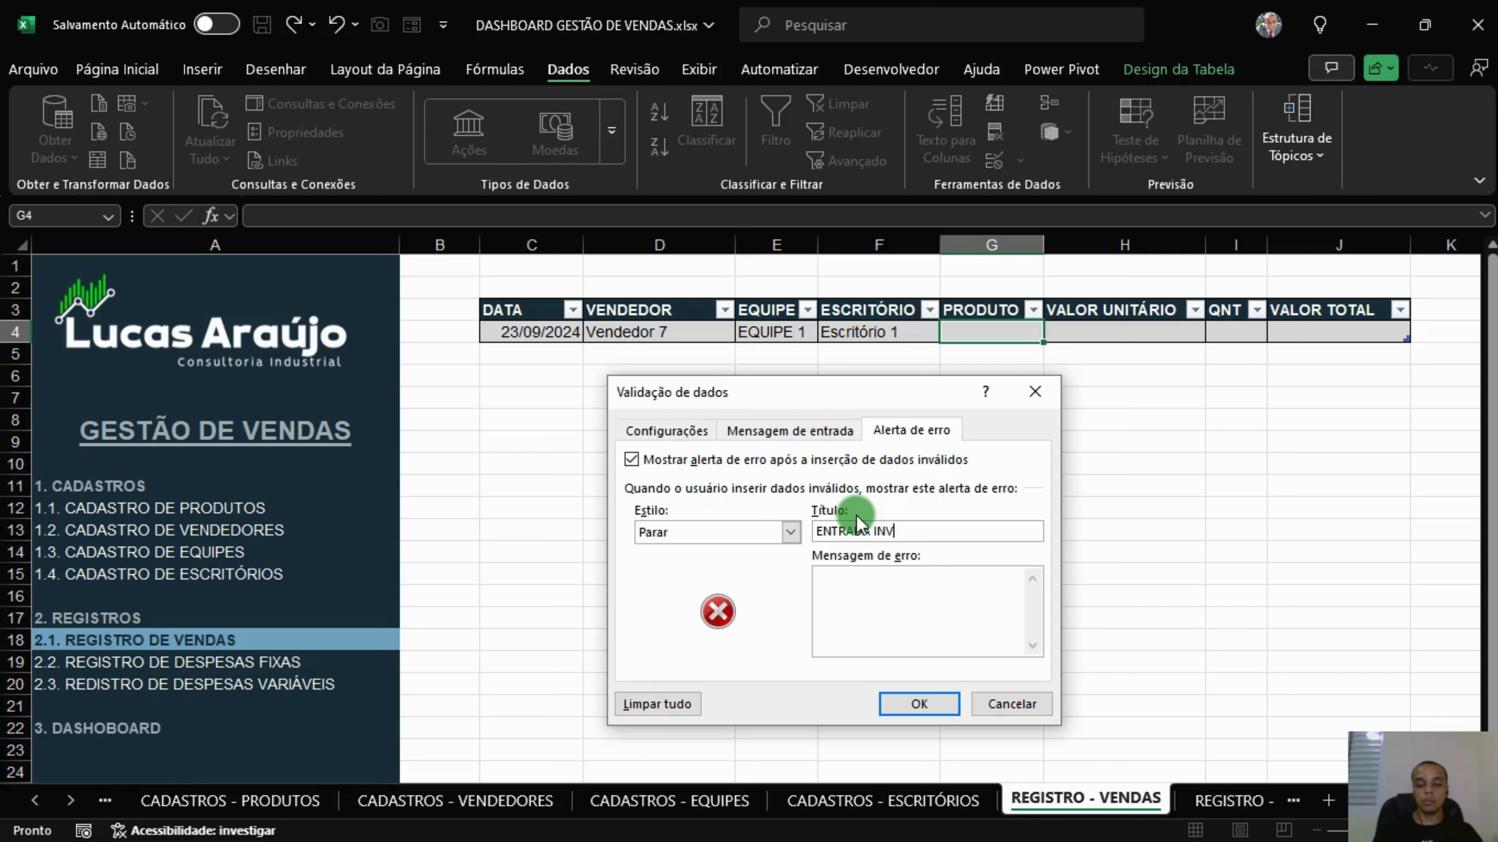
type("ÁLIDA")
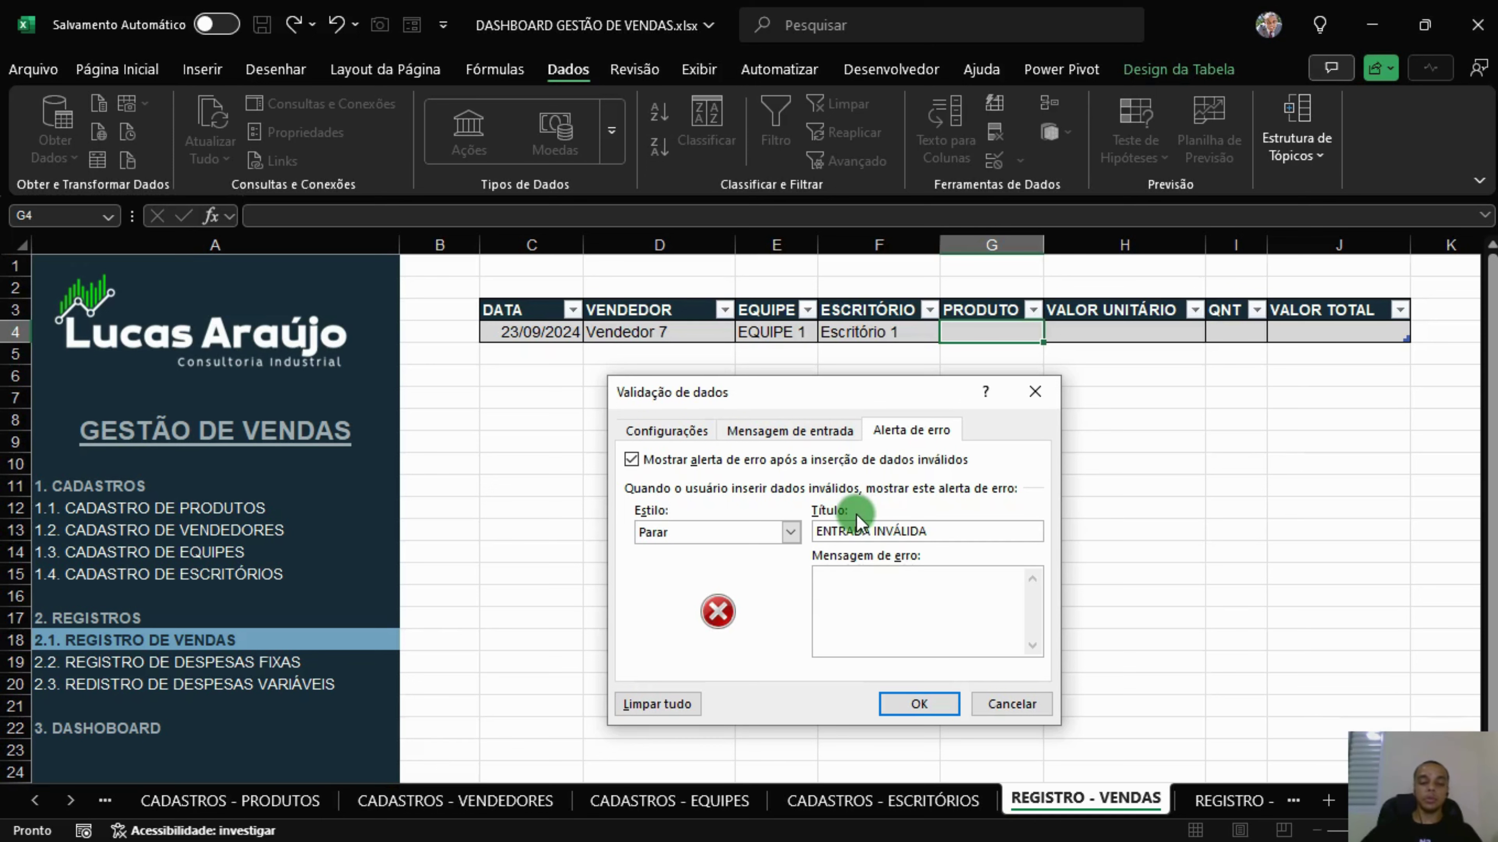
left_click(861, 589)
key("super+period")
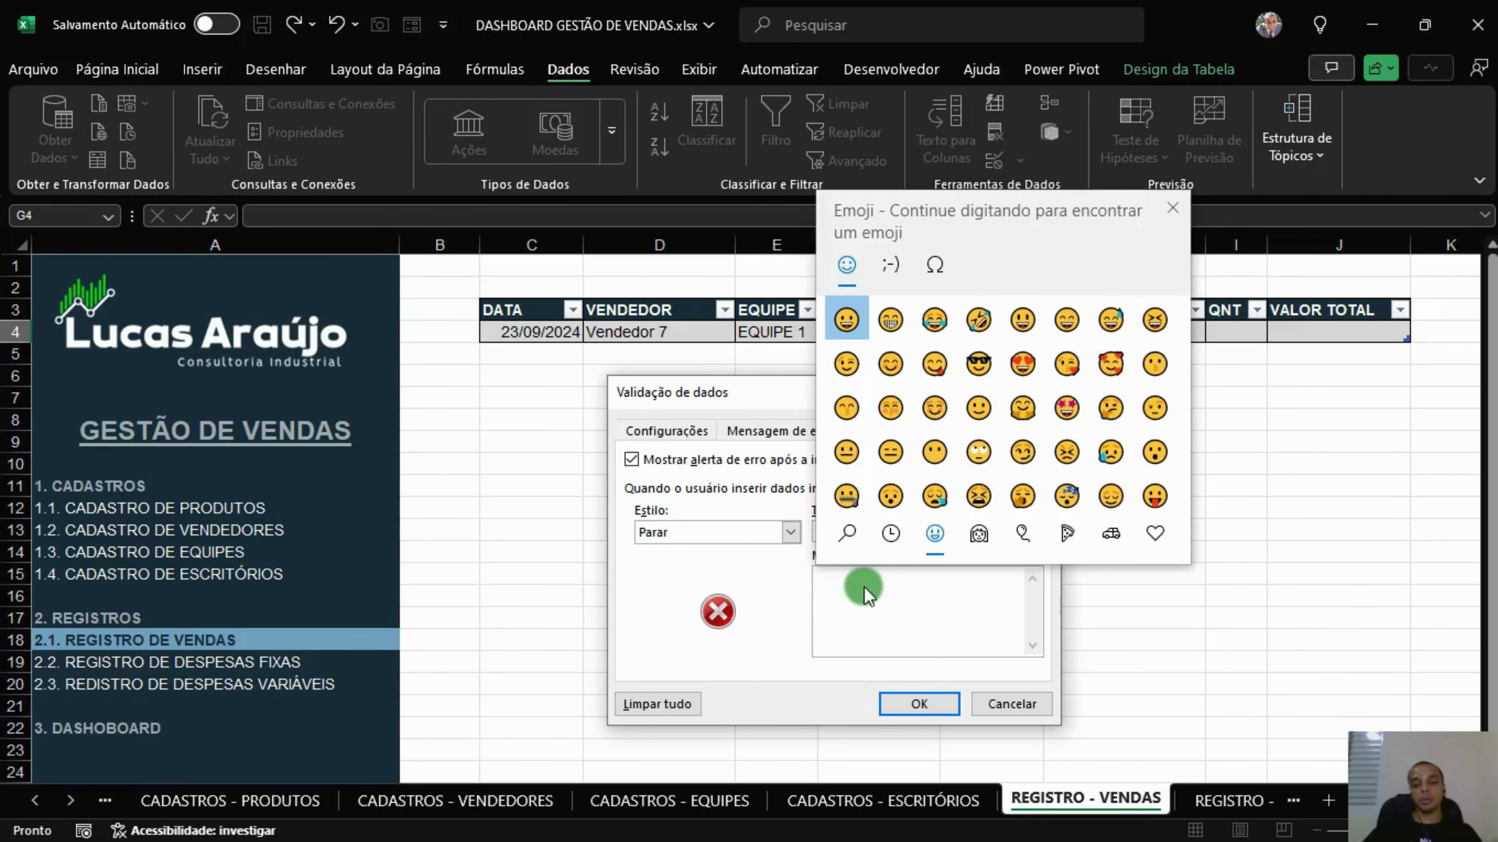
key("Escape")
key("super+v")
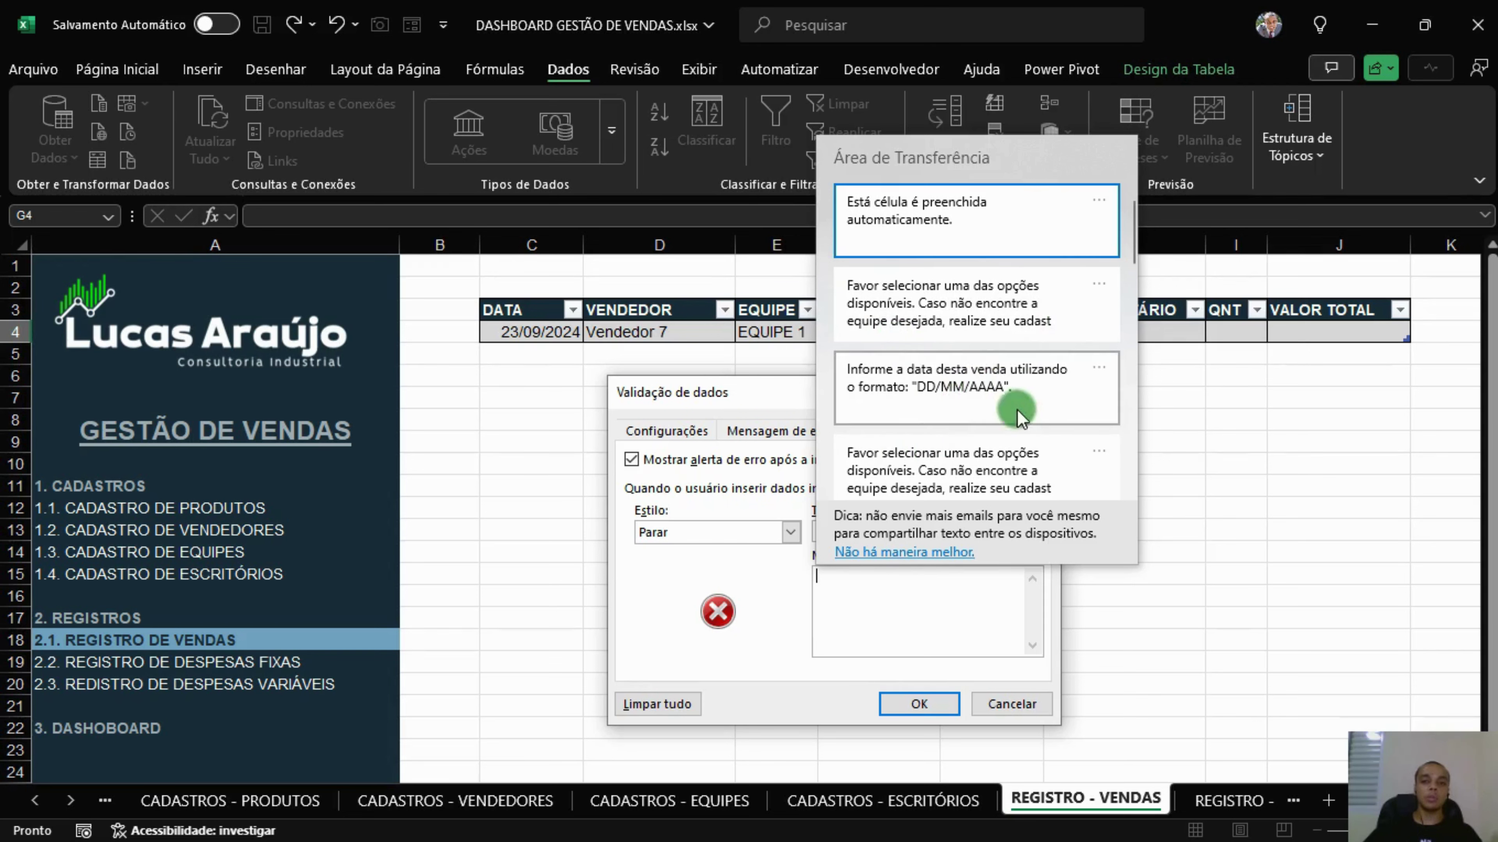
scroll(984, 365, "down", 1)
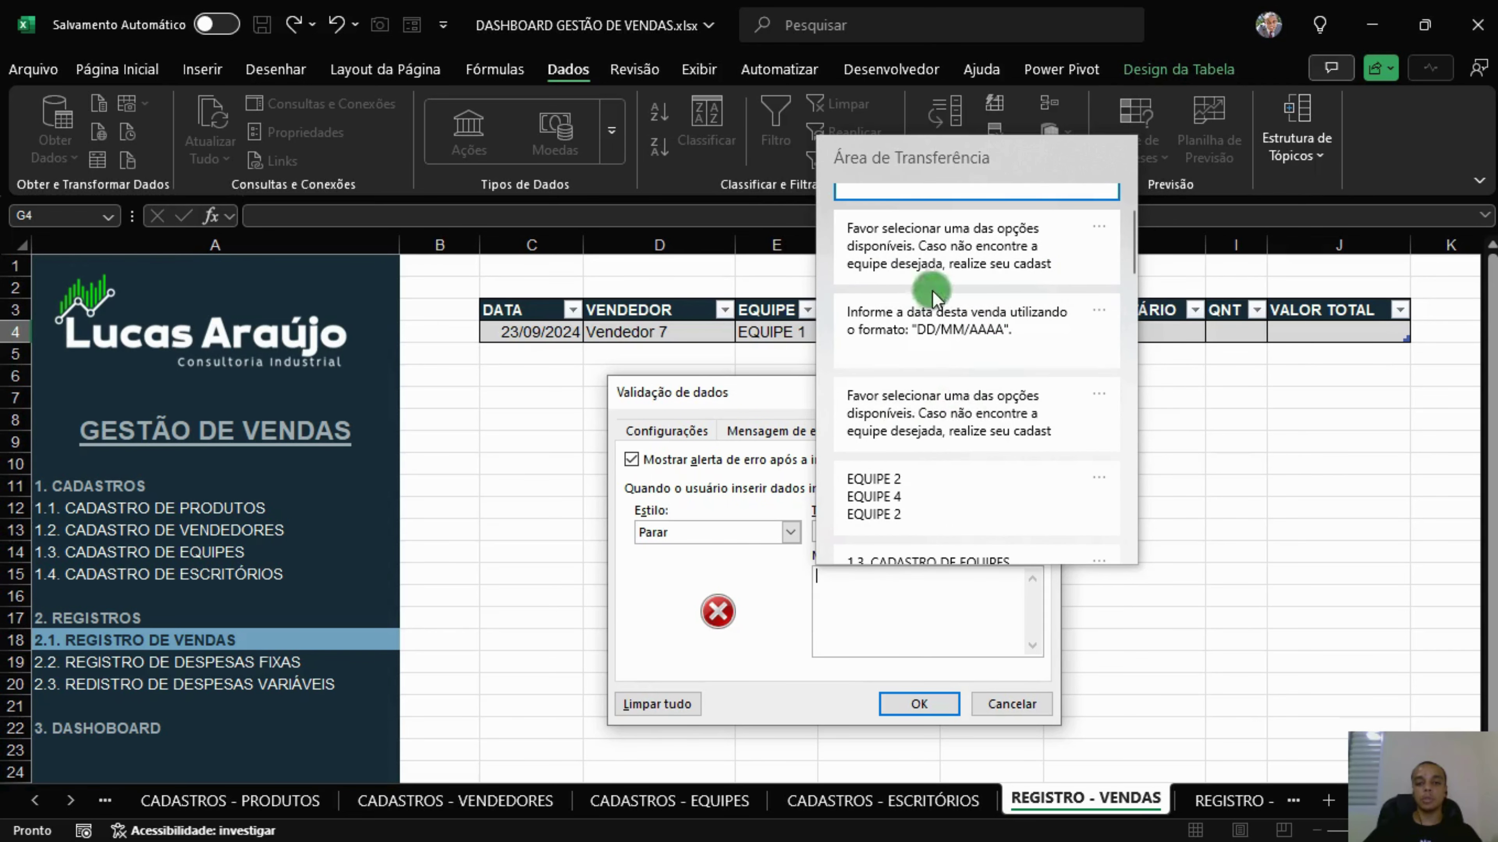
scroll(920, 324, "down", 1)
scroll(884, 454, "up", 2)
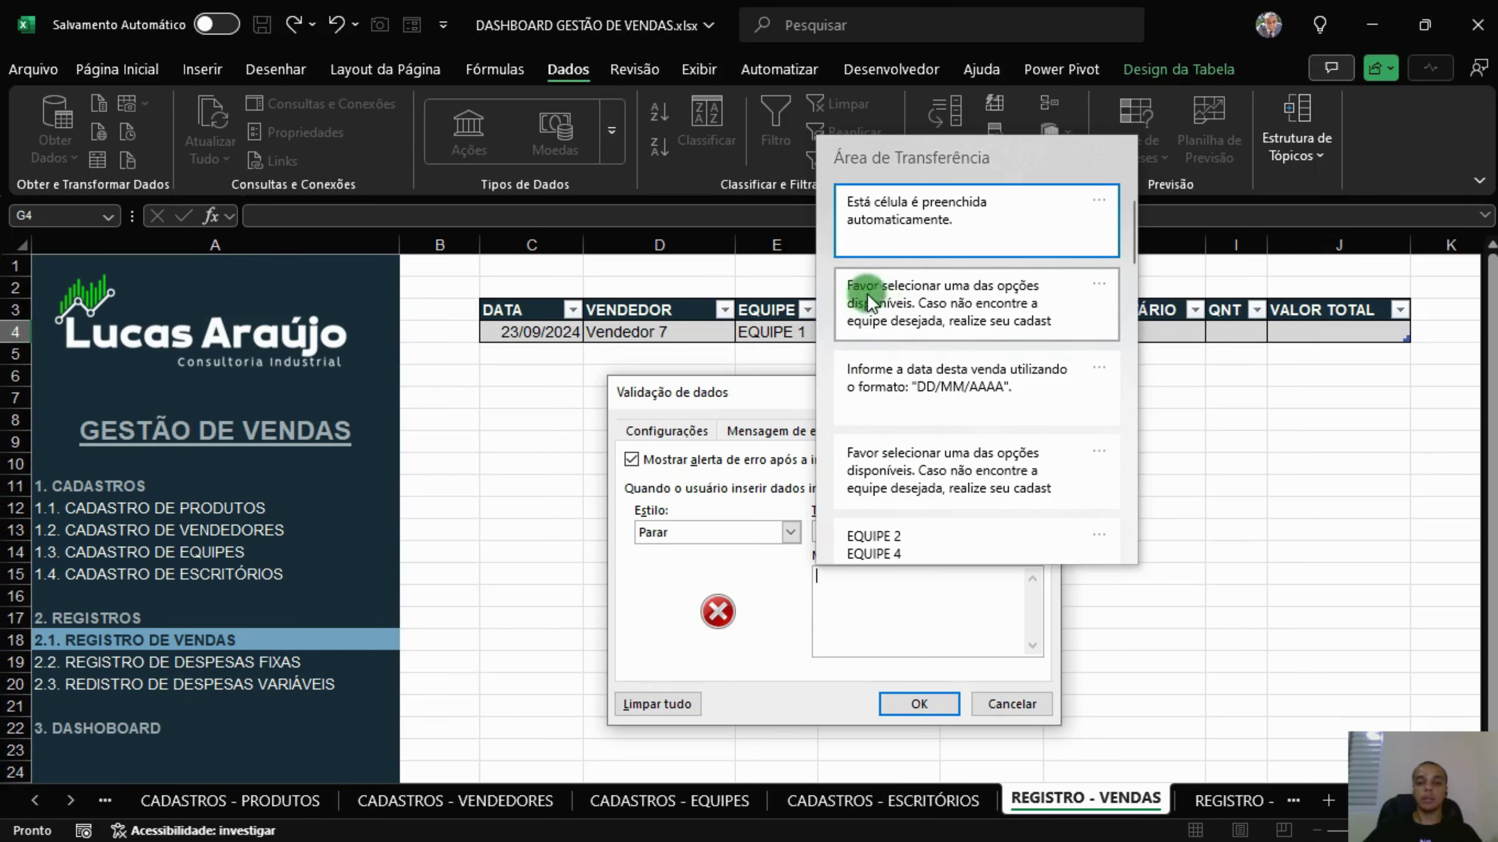
left_click(955, 304)
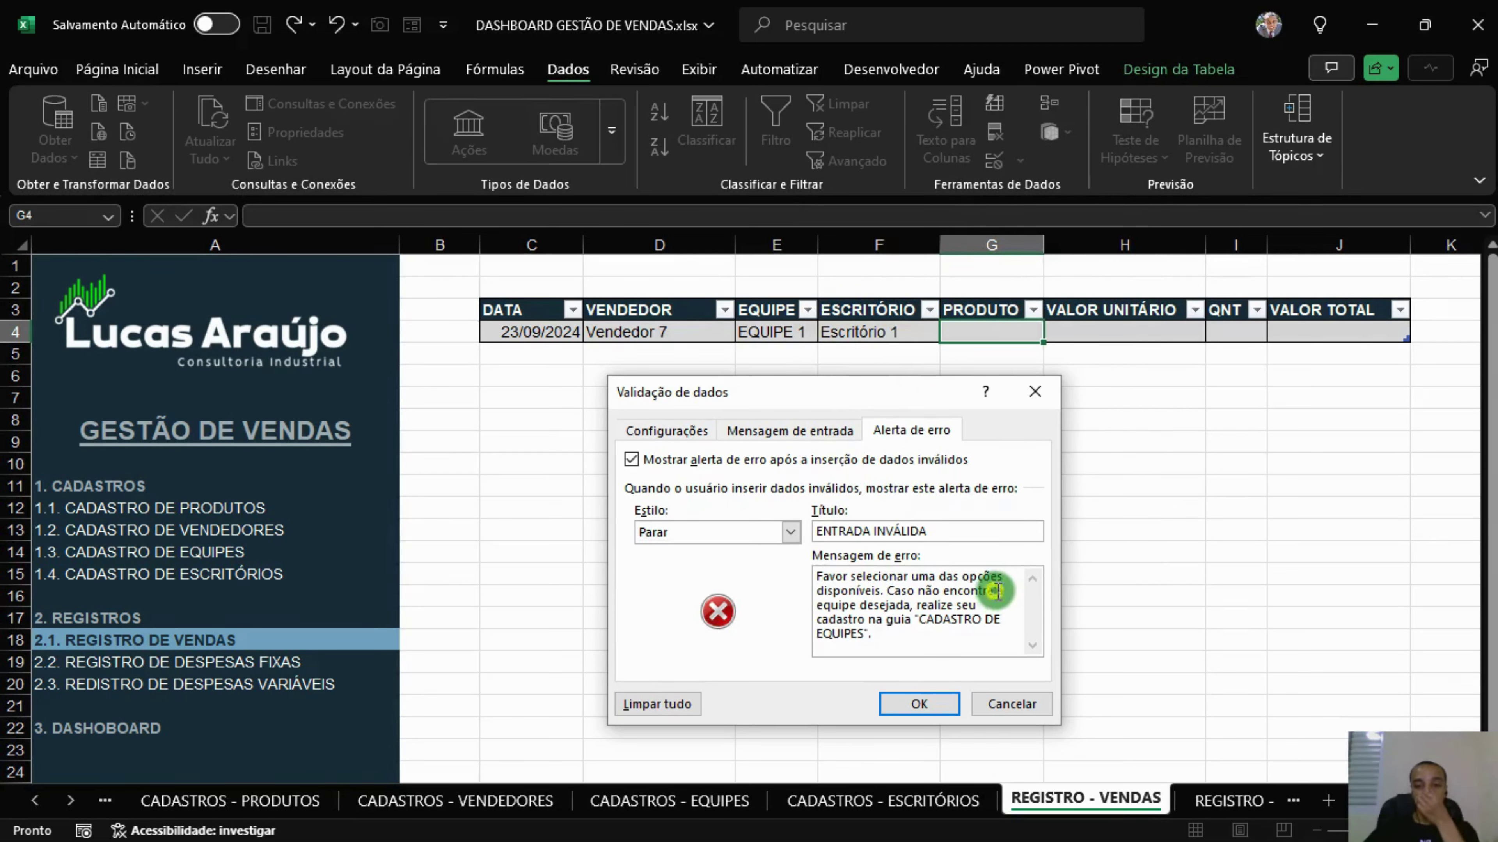
Reword the error message to say "o produto desejado" and point to the guide "CADASTRO DE PRODUTOS", and apply the validation.
left_click_drag(997, 591, 911, 607)
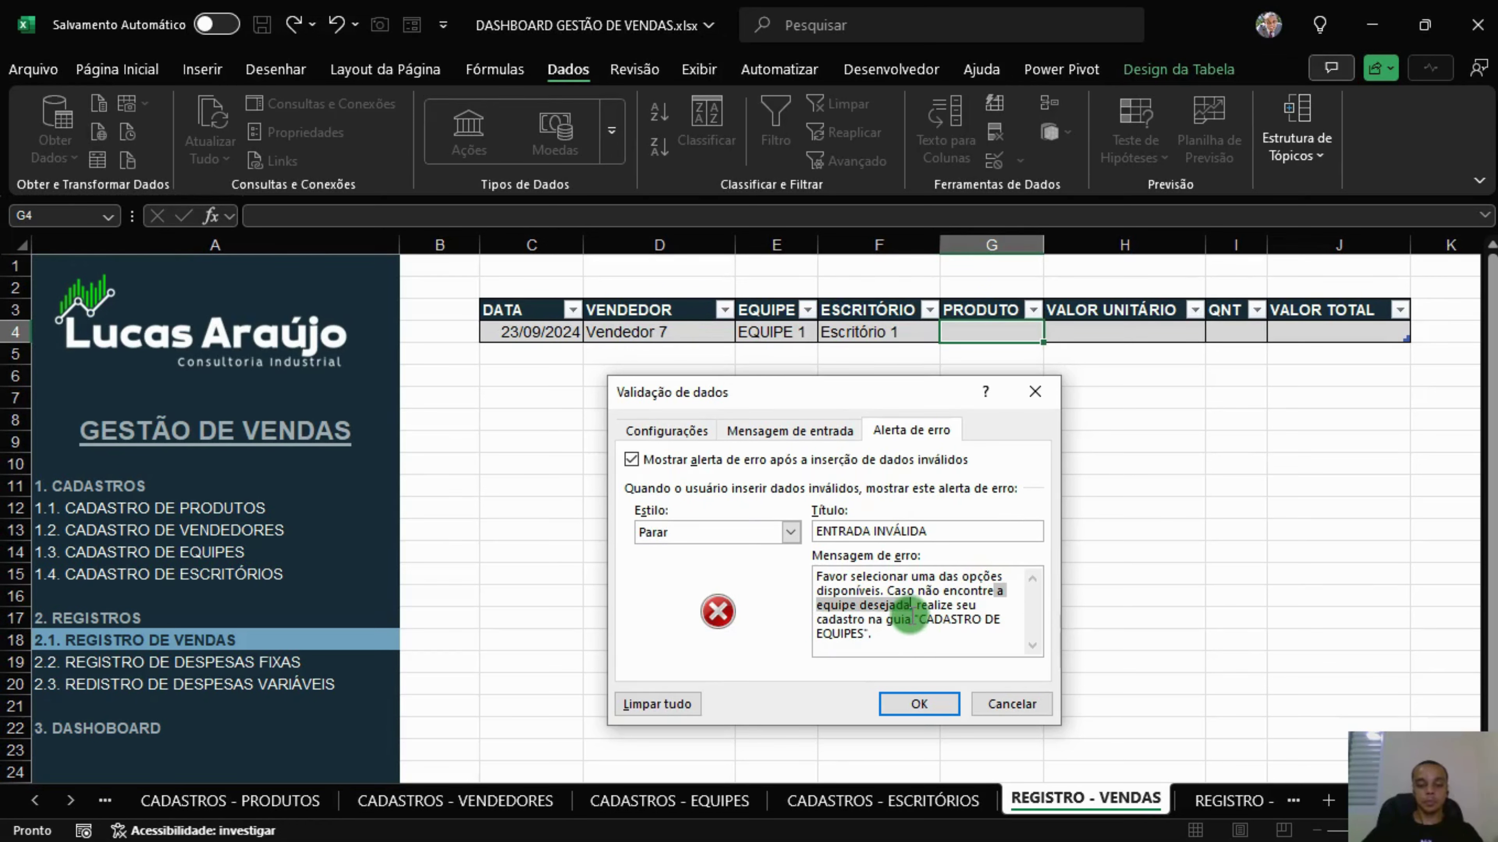
type("o vendedor")
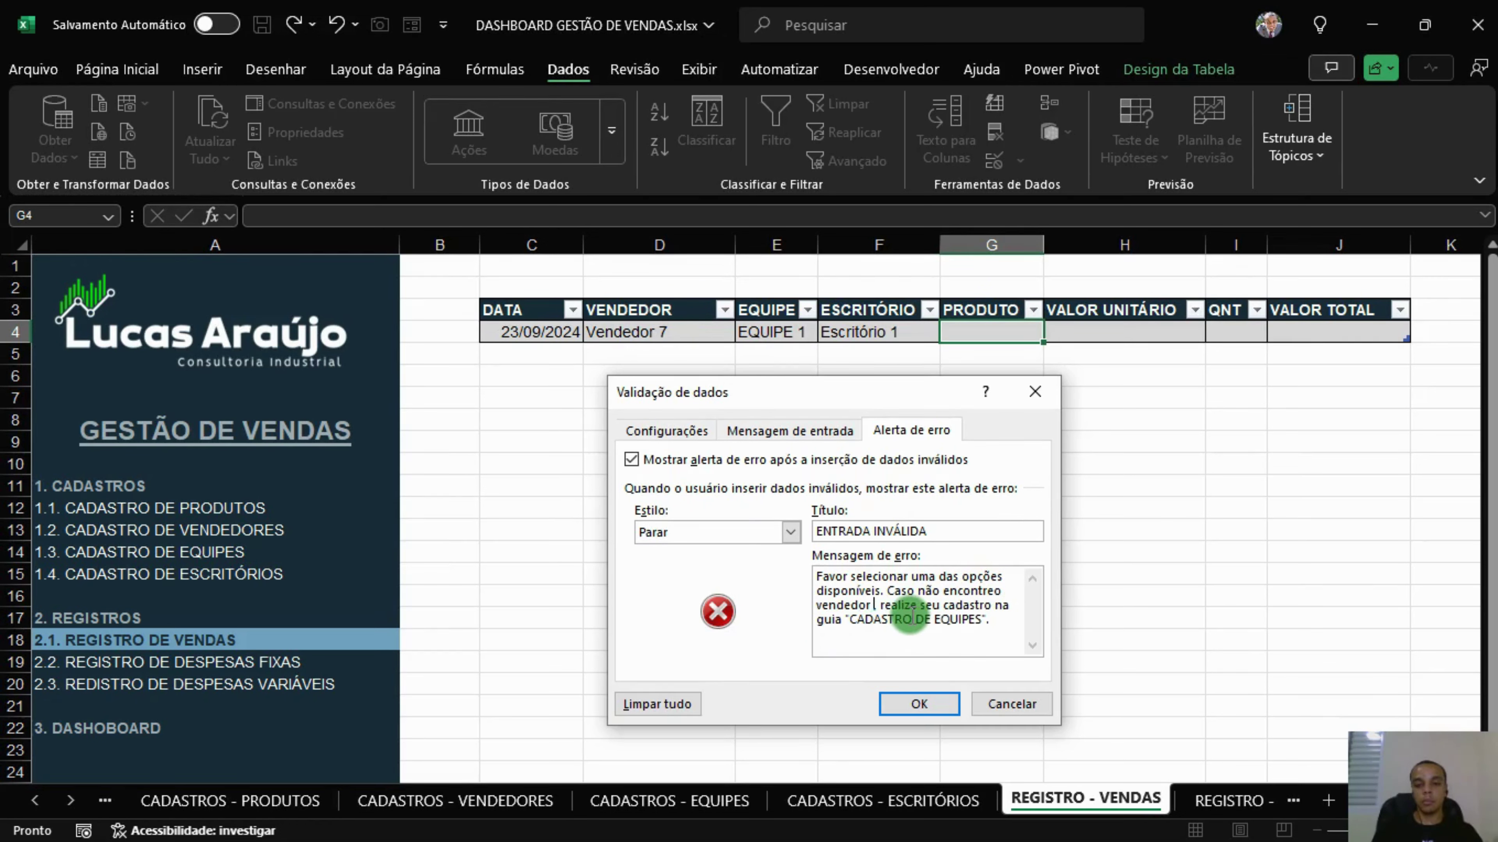
type(" desejado,")
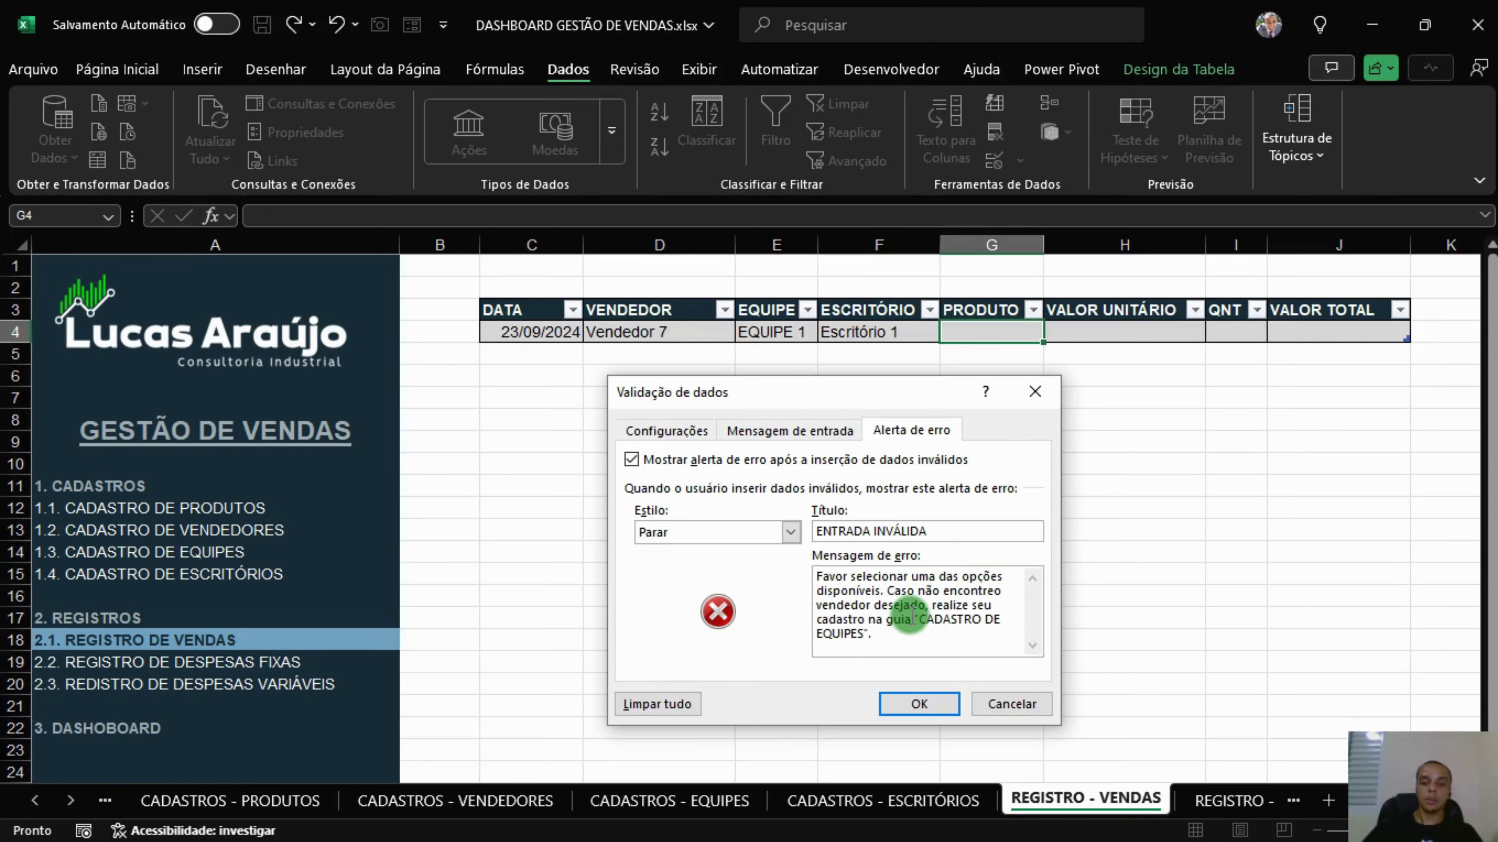
left_click(997, 590)
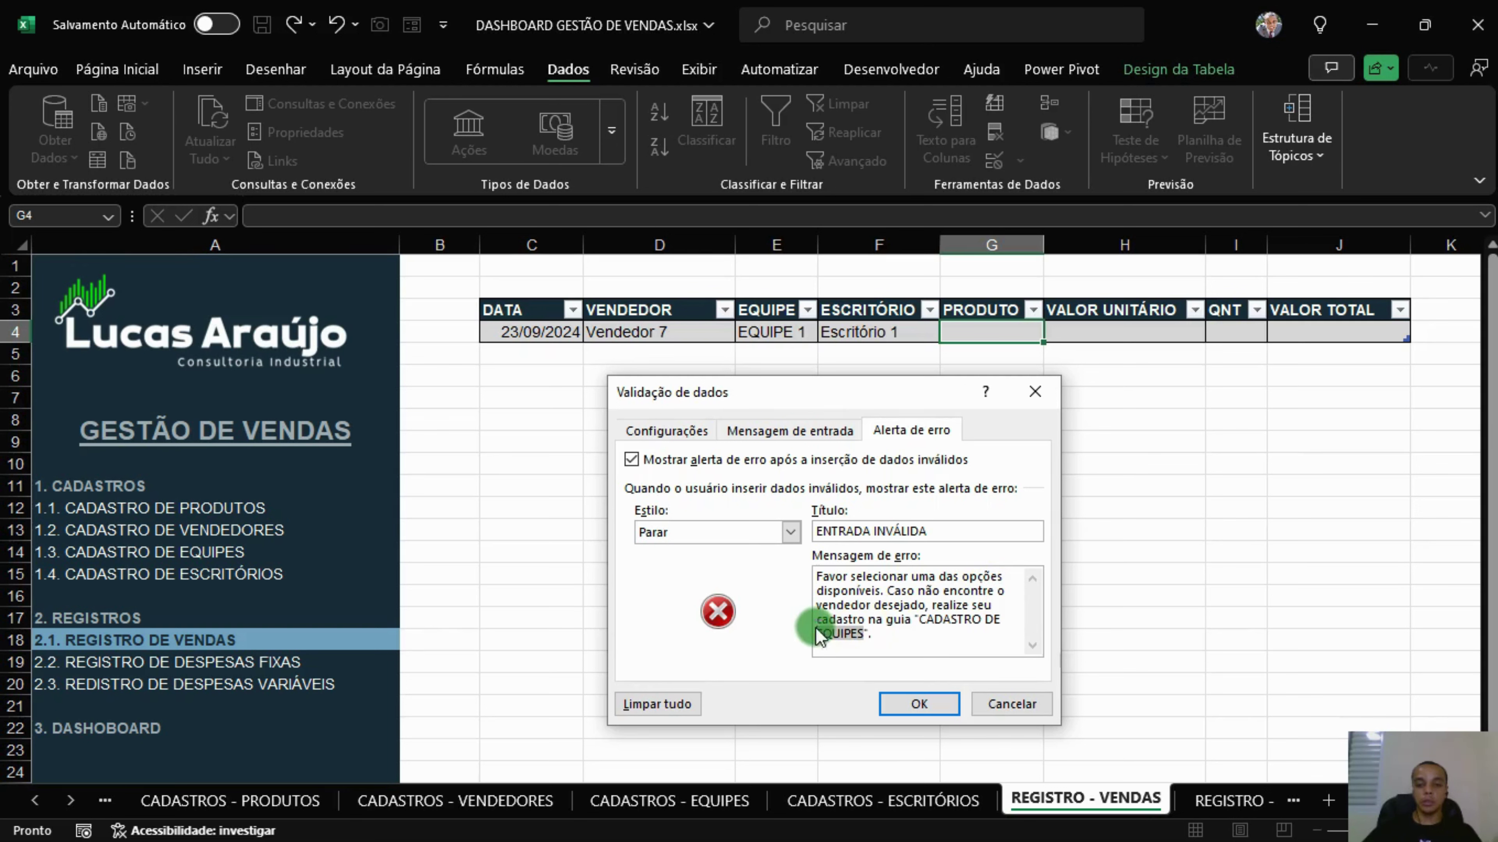
left_click_drag(815, 631, 864, 634)
type("VENDEDOR")
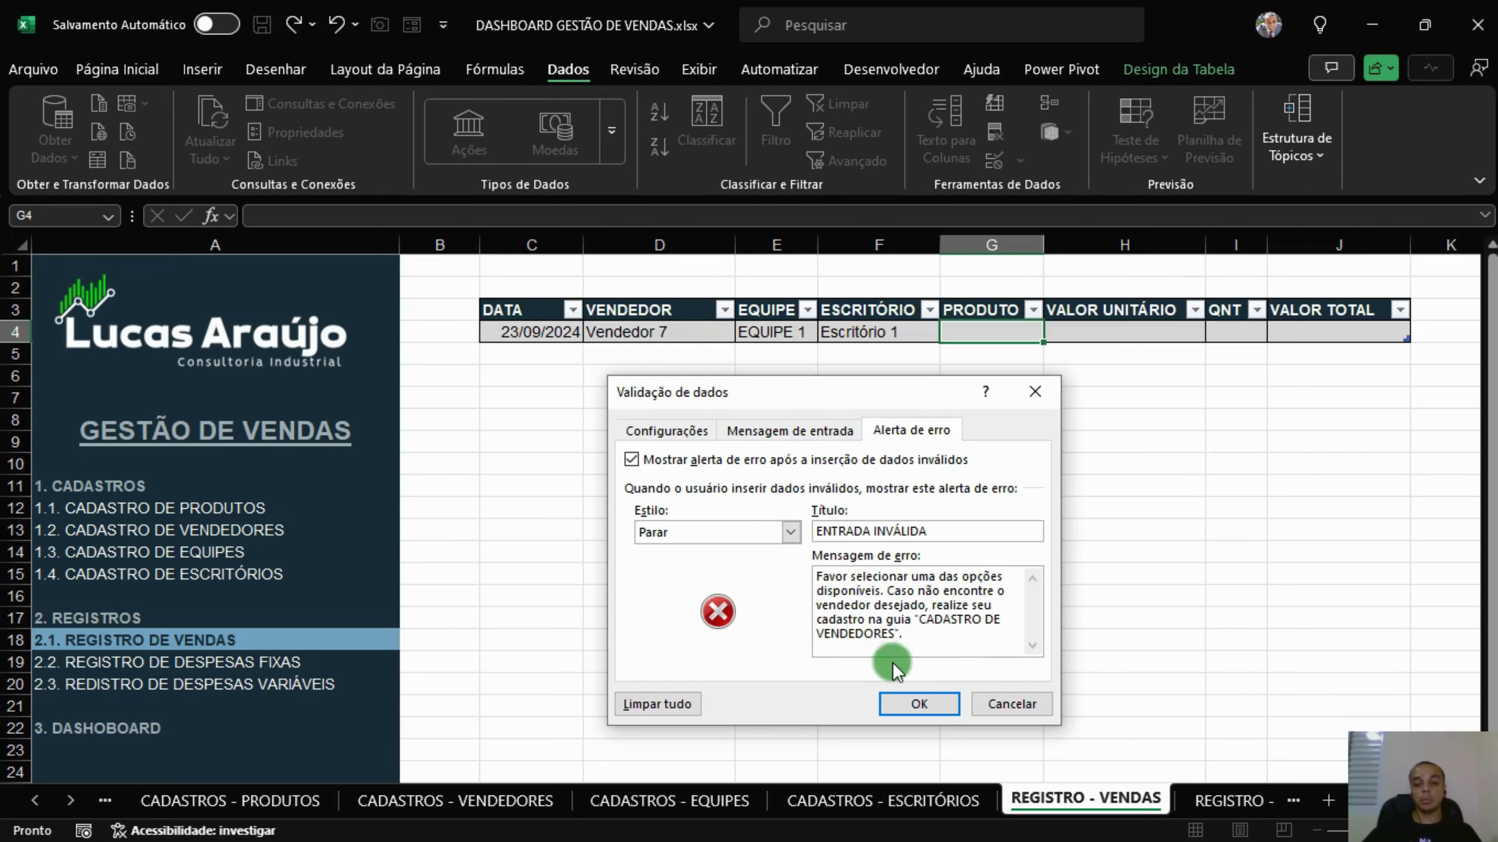
double_click(819, 633)
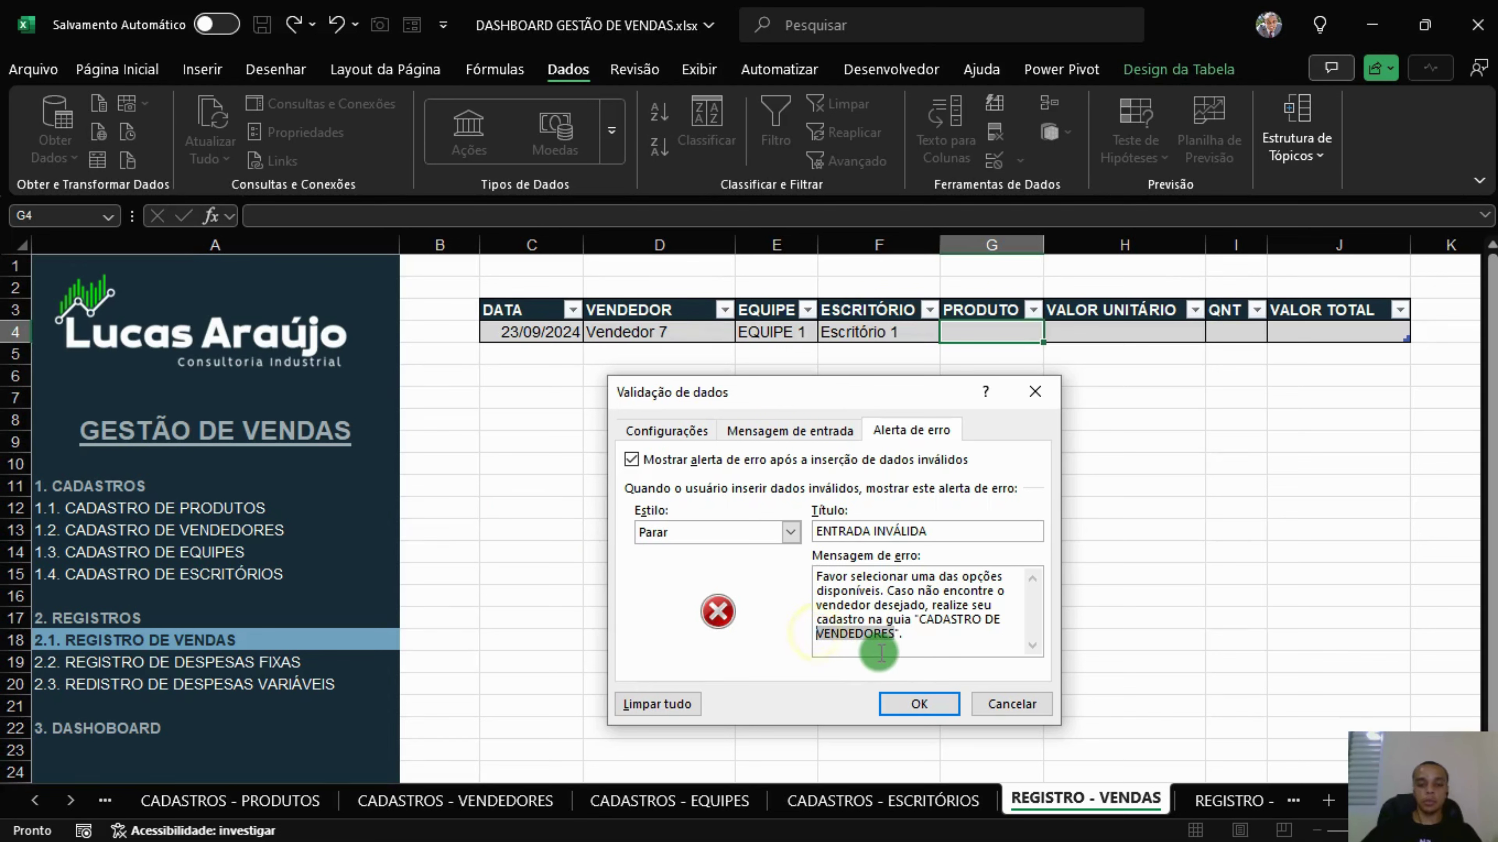
type("PRODUTOS")
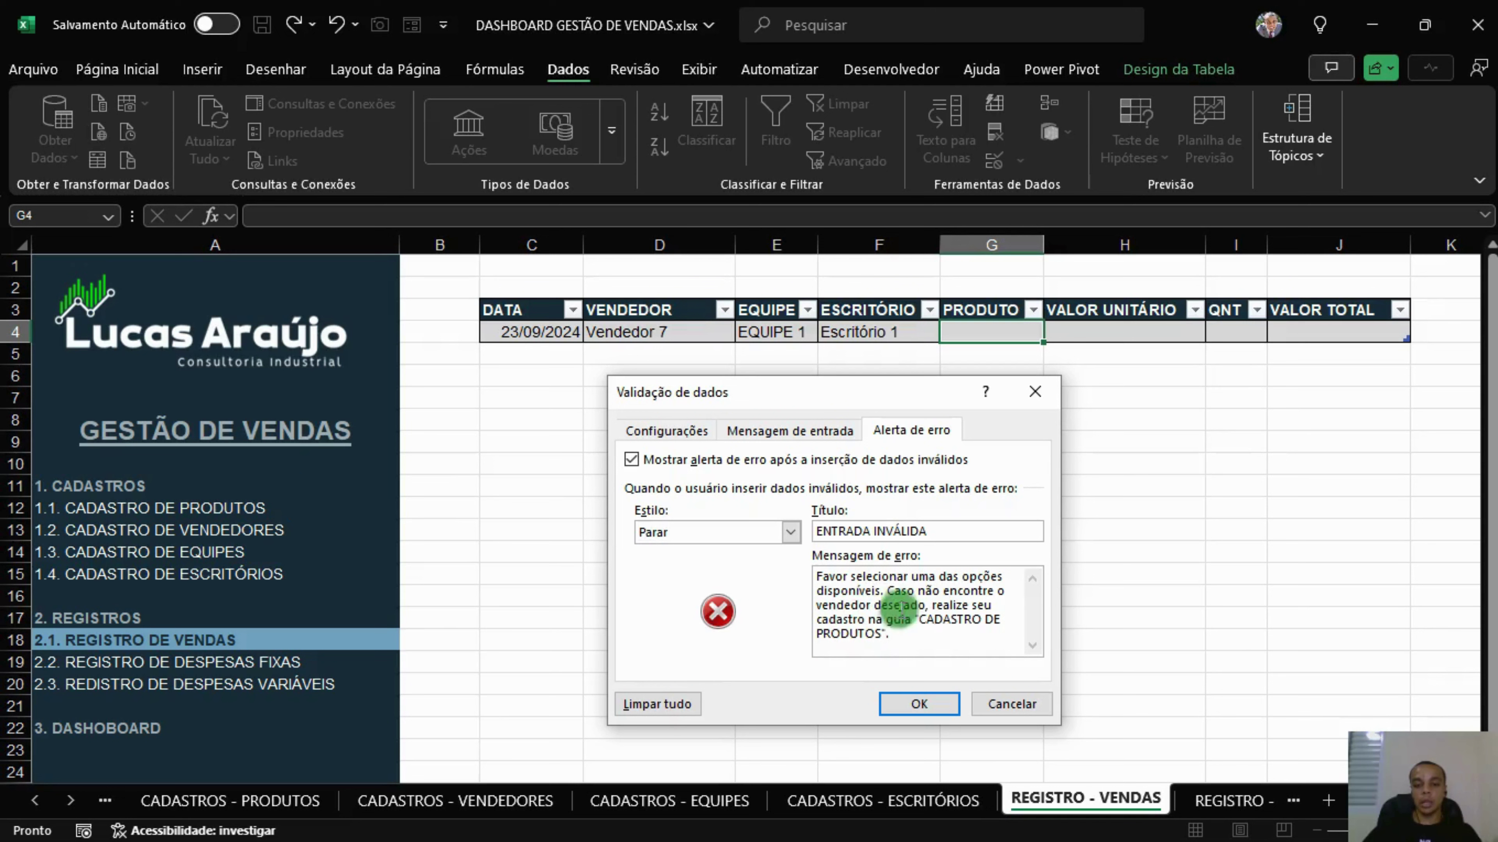
double_click(843, 605)
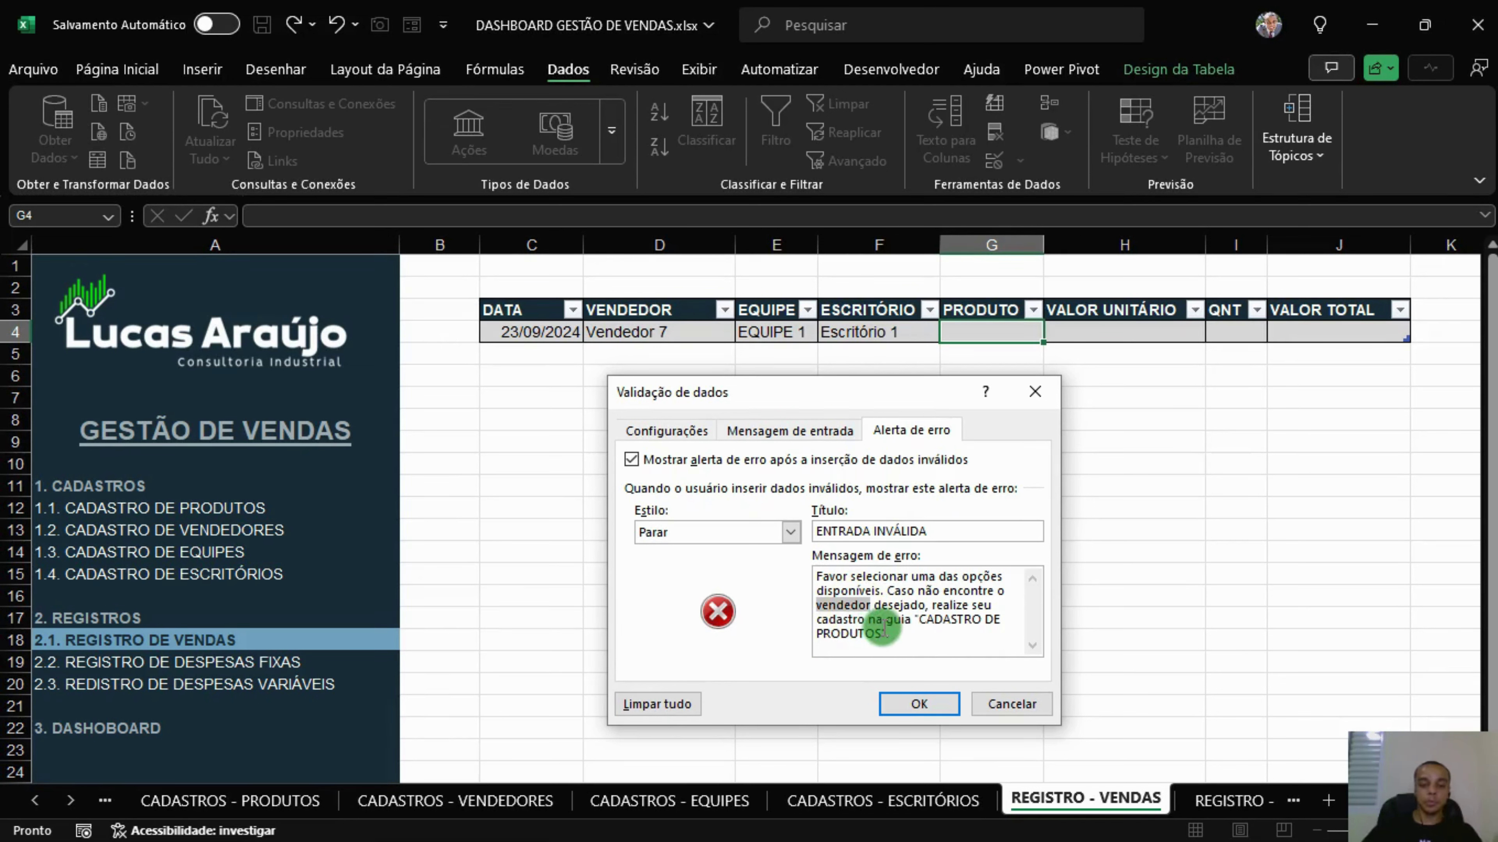
type("produto")
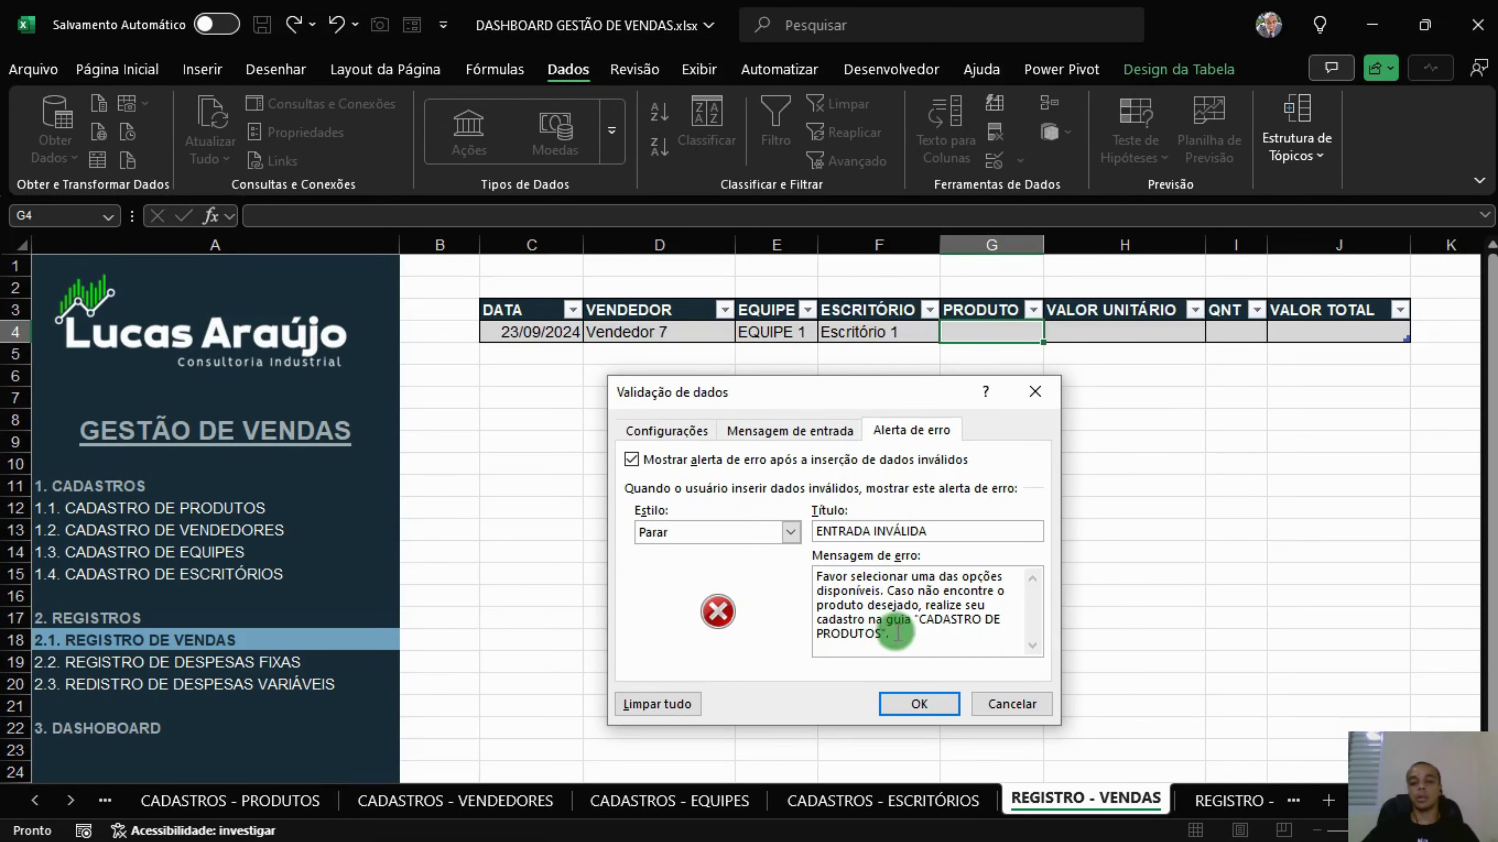
left_click(916, 702)
Select product 6 from the validated list in PRODUTO cell G4.
left_click(1167, 481)
left_click(1038, 332)
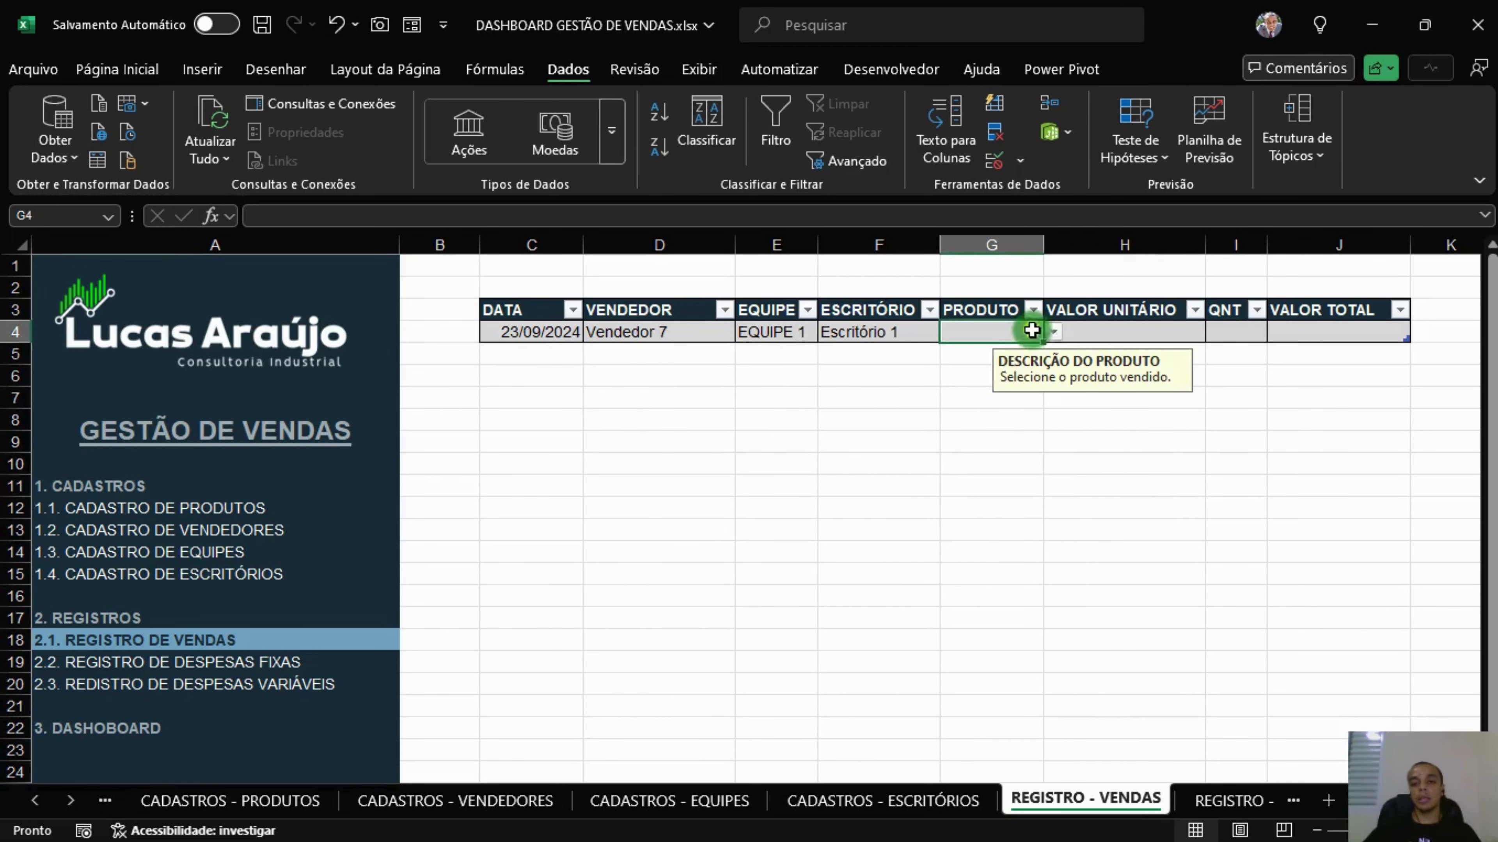
left_click(1053, 333)
mouse_move(1053, 395)
left_mouse_down()
mouse_move(1053, 485)
mouse_move(1052, 384)
left_mouse_up()
left_click(981, 447)
left_click(1208, 478)
left_click(1029, 341)
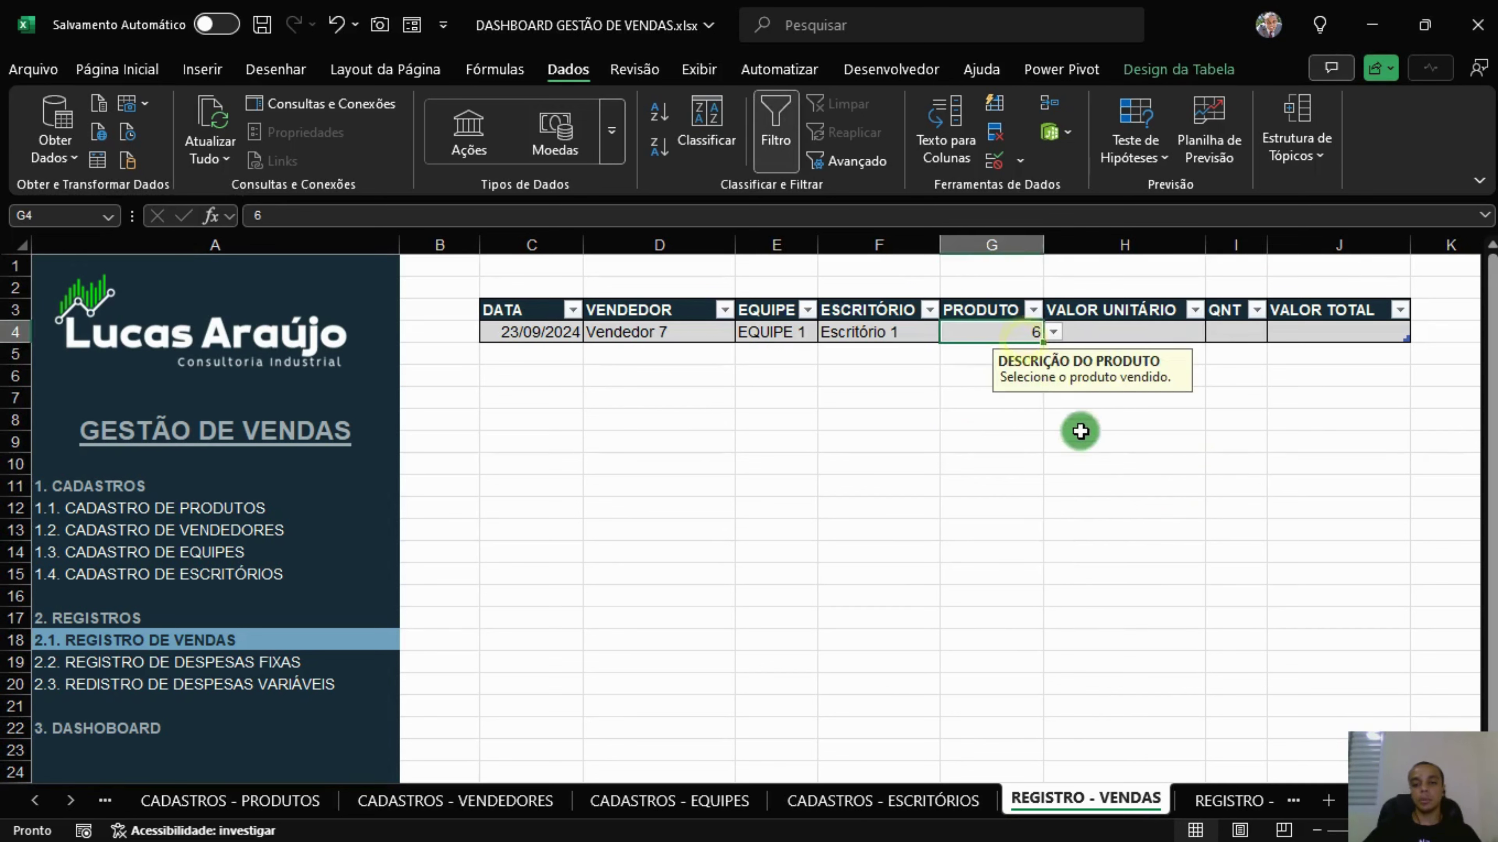
left_click(1073, 481)
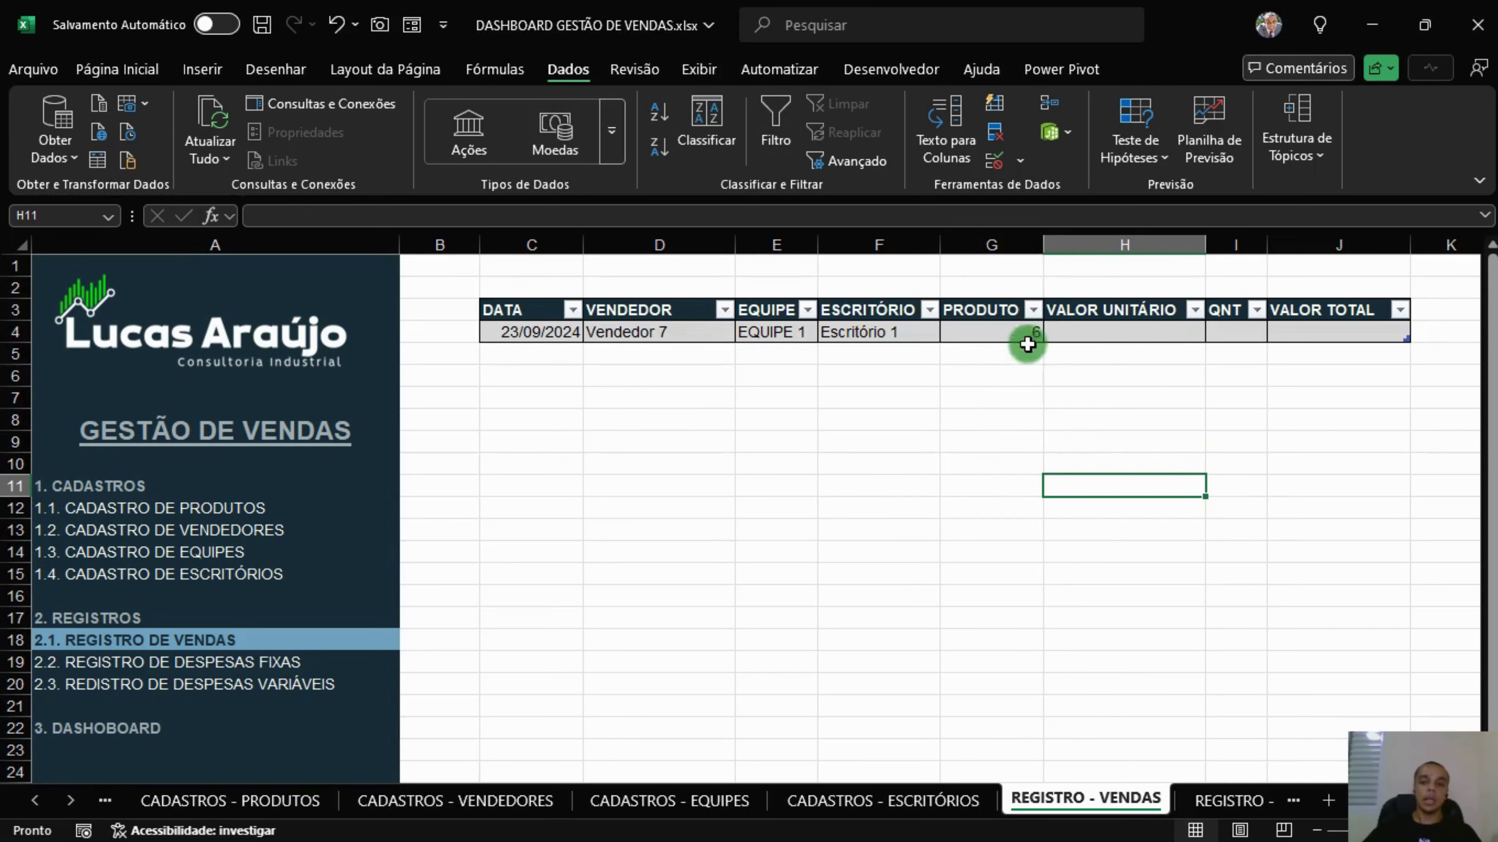
Compare the COD and PRODUTO columns on CADASTROS - PRODUTOS with the entry in PRODUTO cell G4 on REGISTRO - VENDAS.
left_click(162, 508)
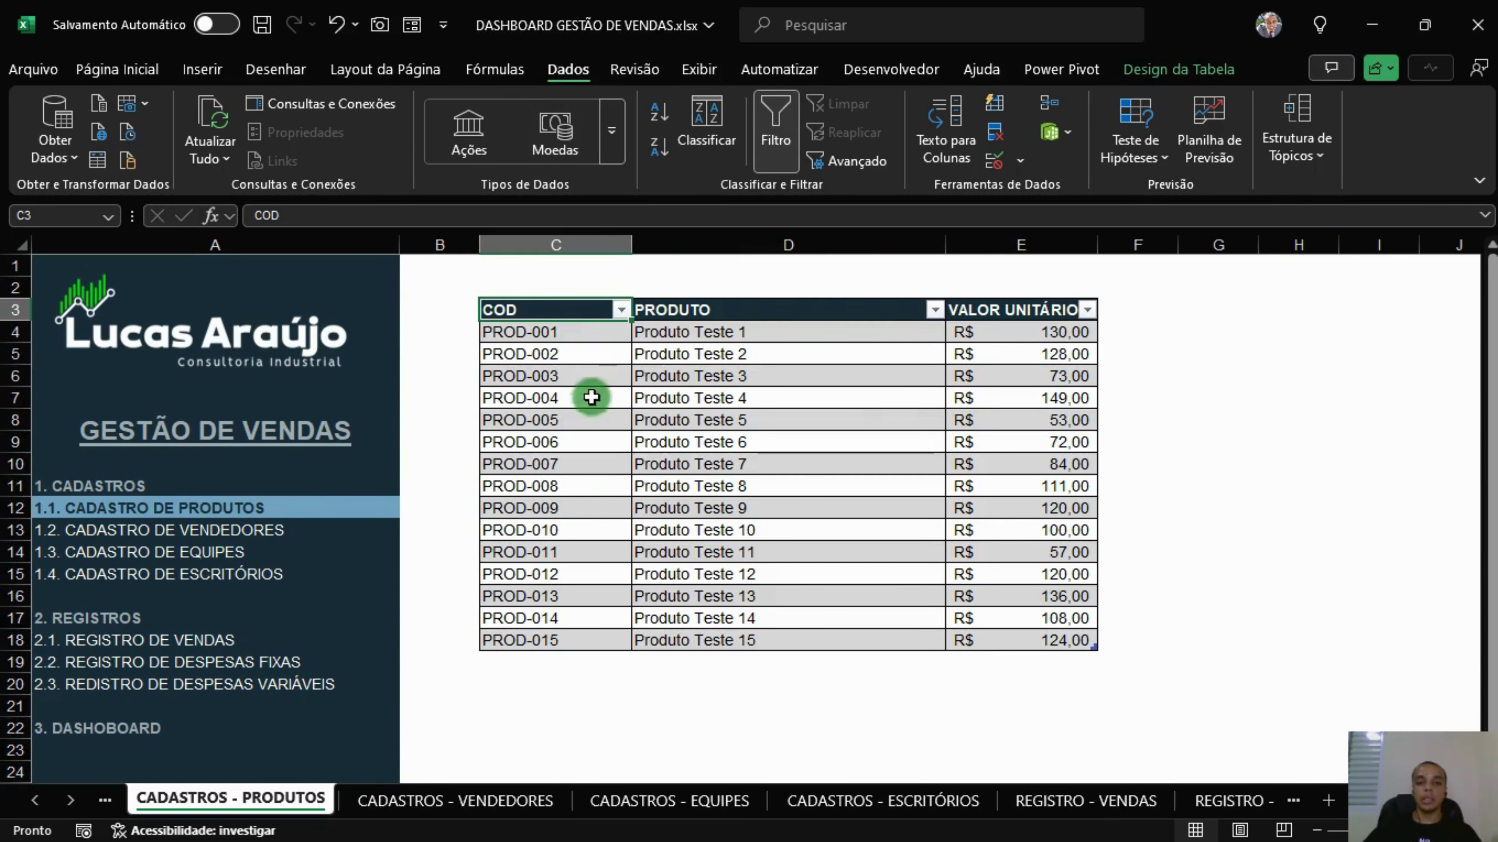
left_click(569, 334)
left_click(760, 354)
left_click(639, 530)
left_click(586, 443)
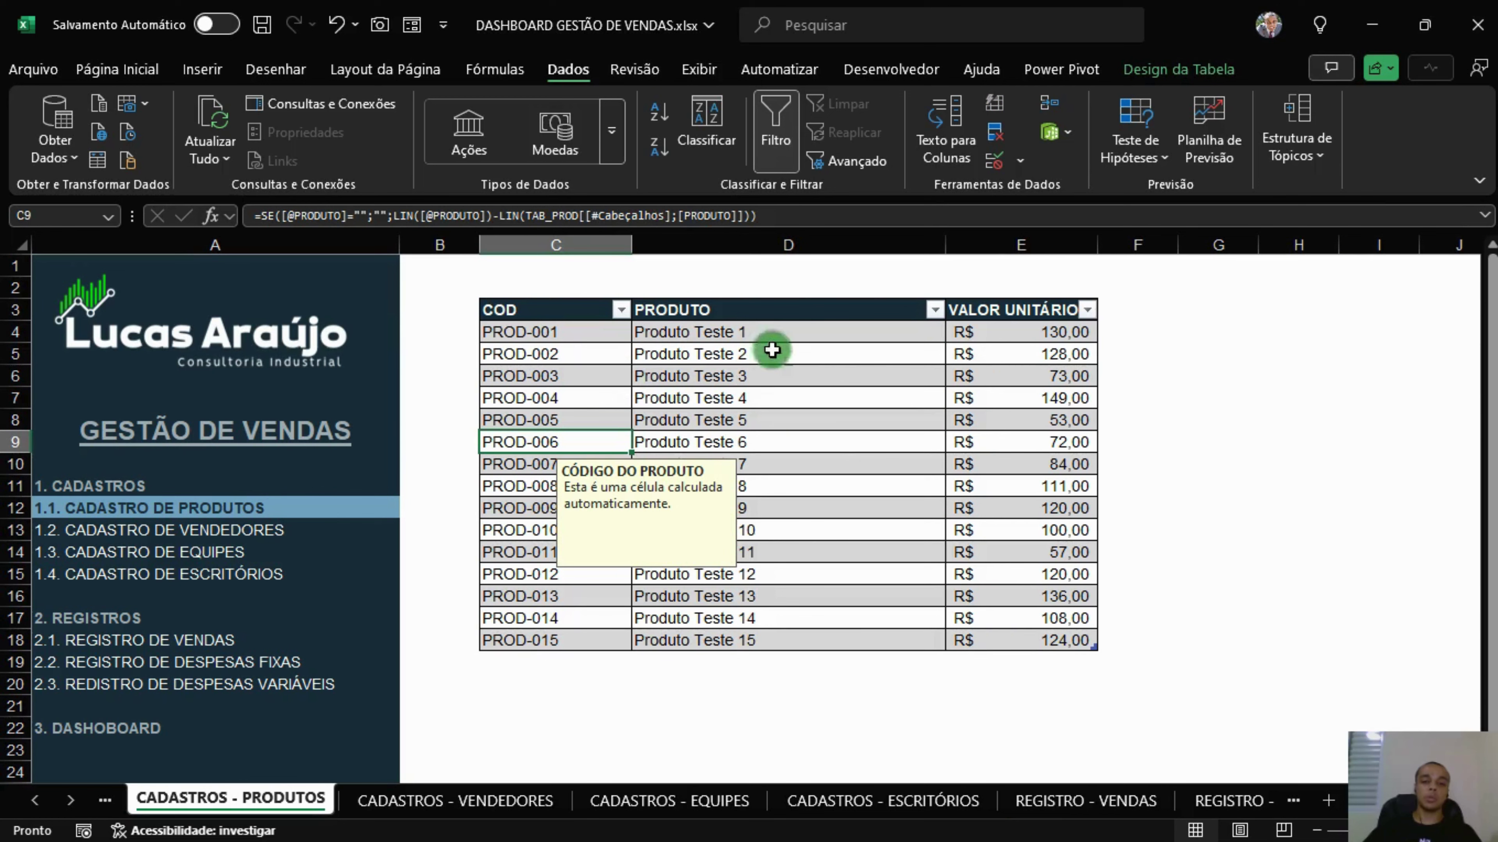
left_click(777, 334)
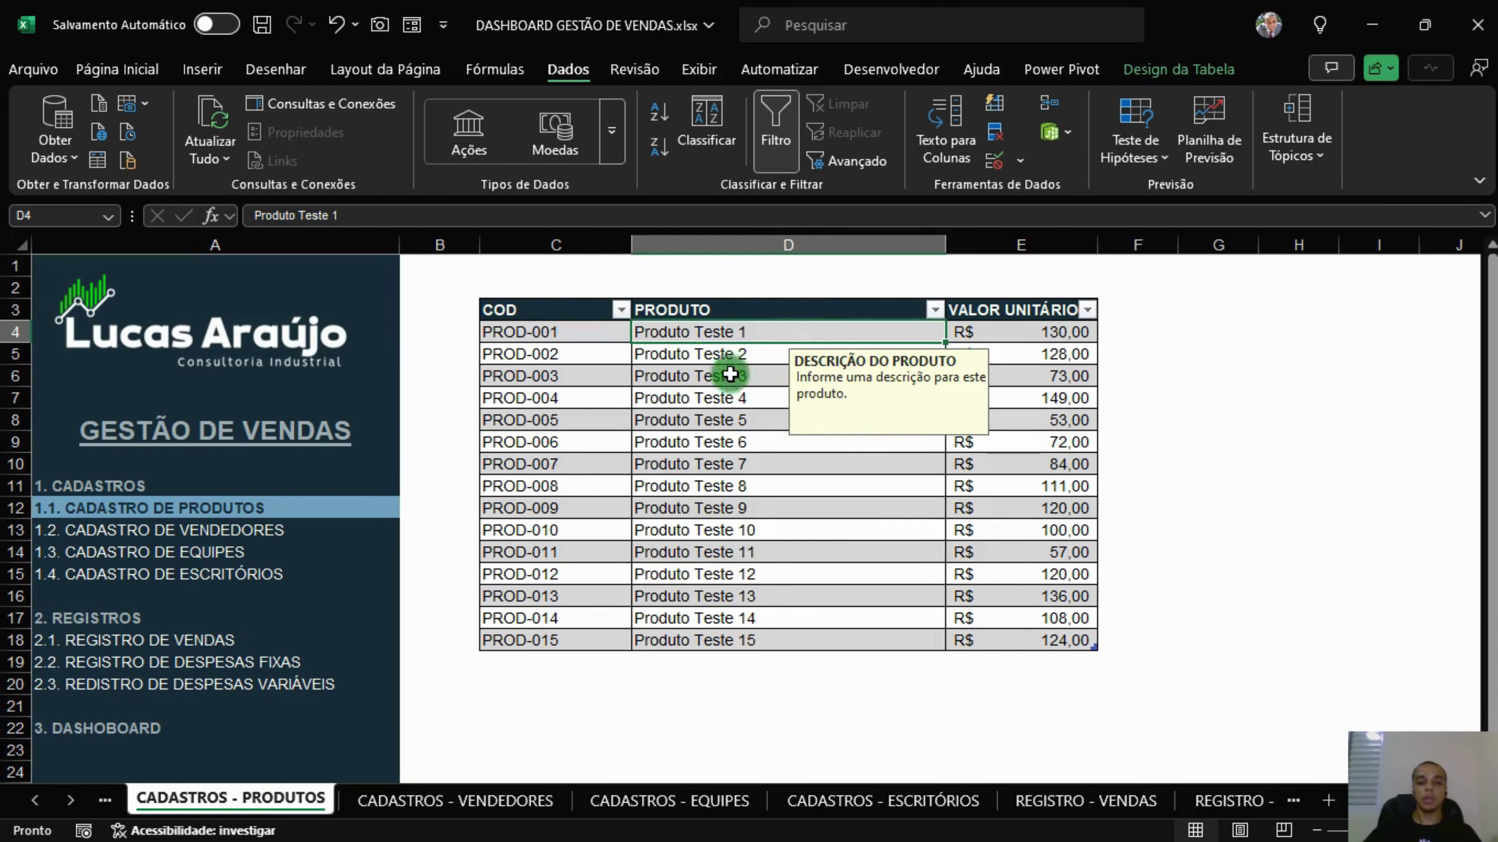
left_click(582, 339)
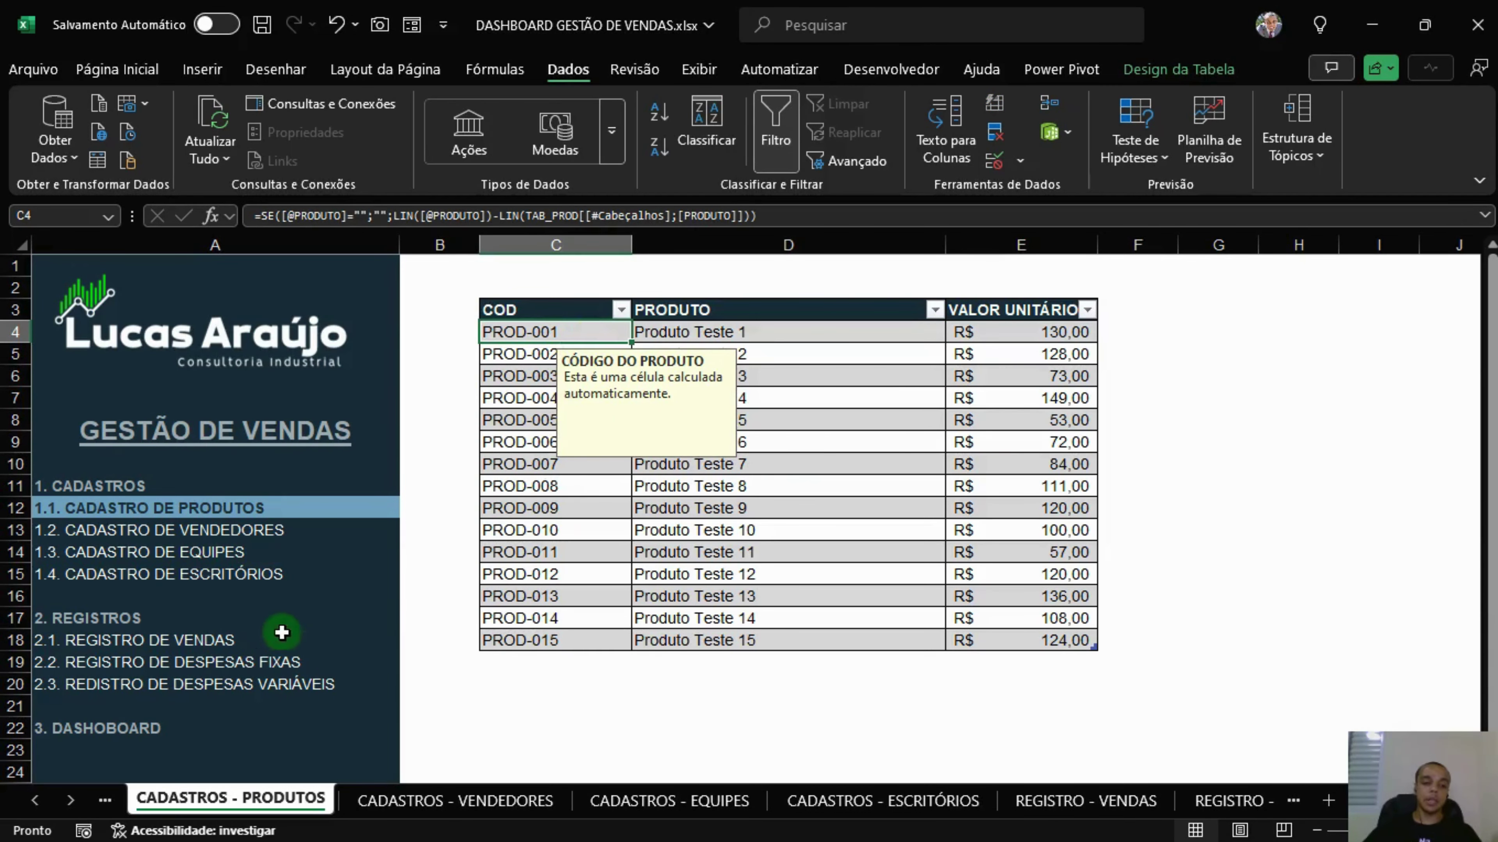
left_click(200, 642)
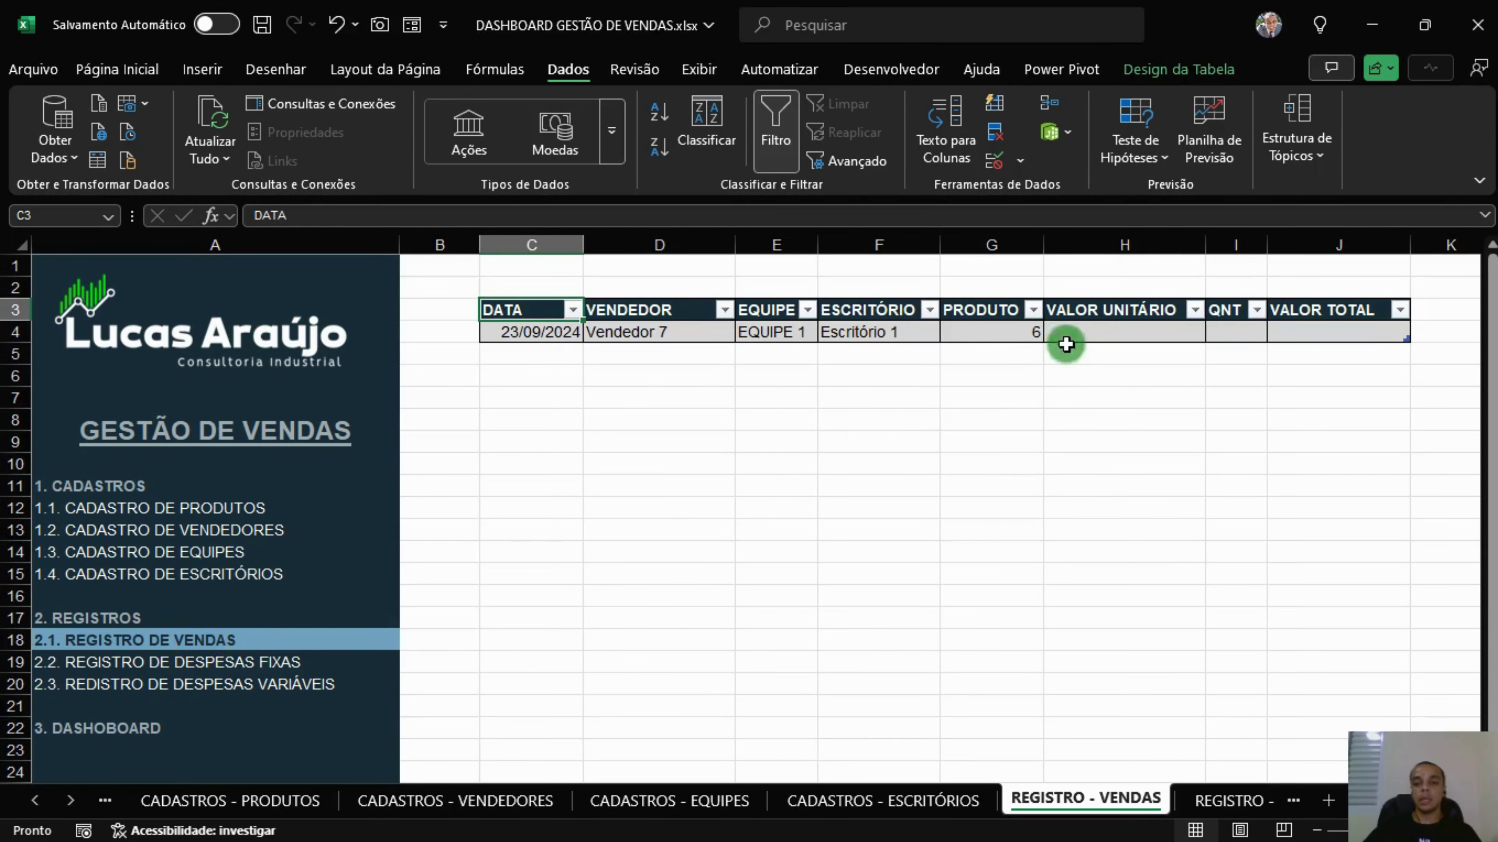
left_click(1028, 334)
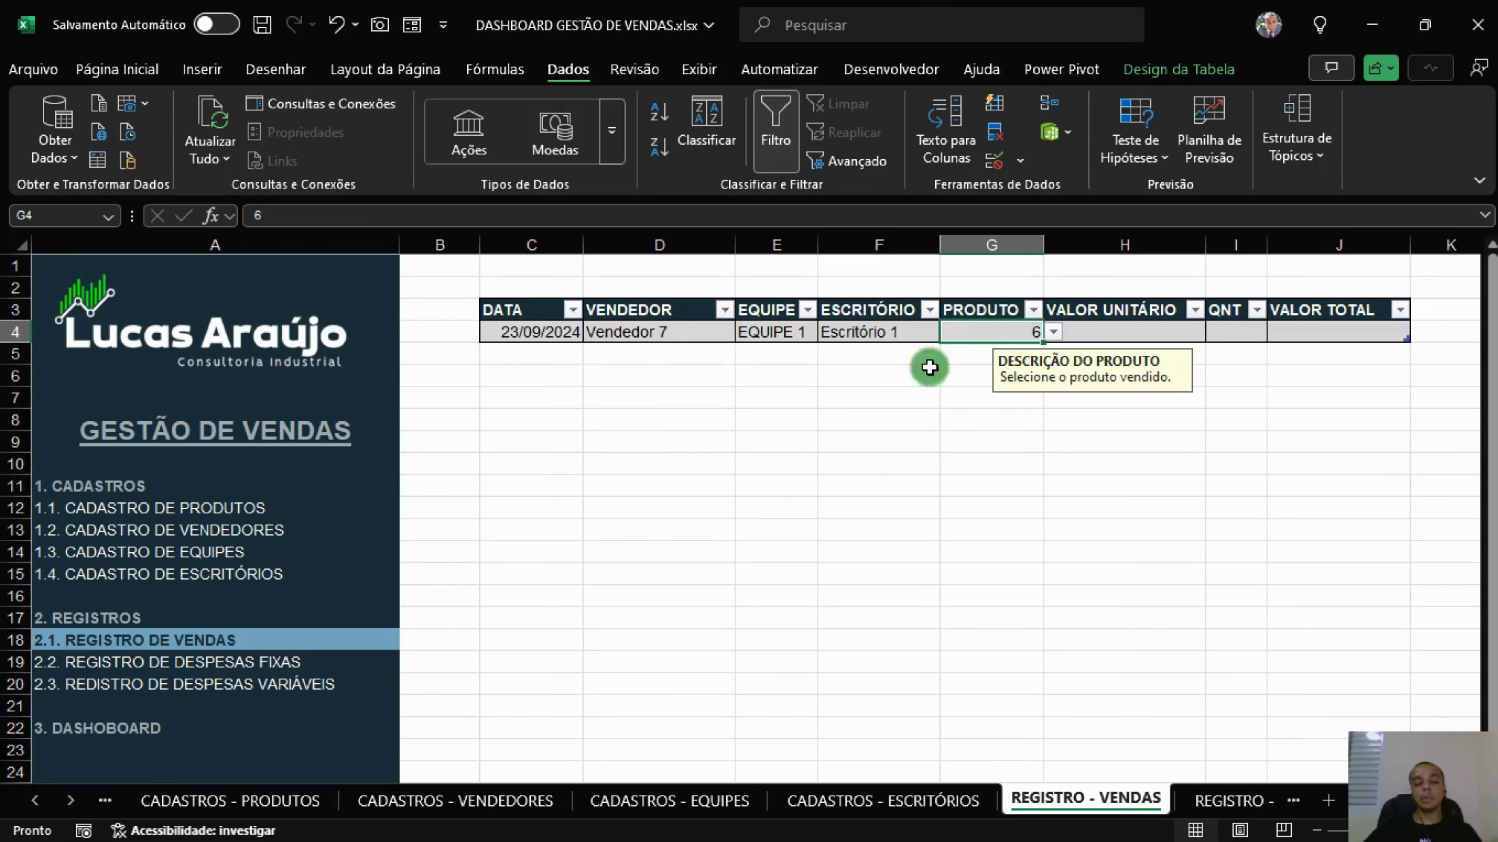
Edit the named range PRODUTOS so that it refers to the PRODUTO column of TAB_PROD instead of COD.
left_click(245, 506)
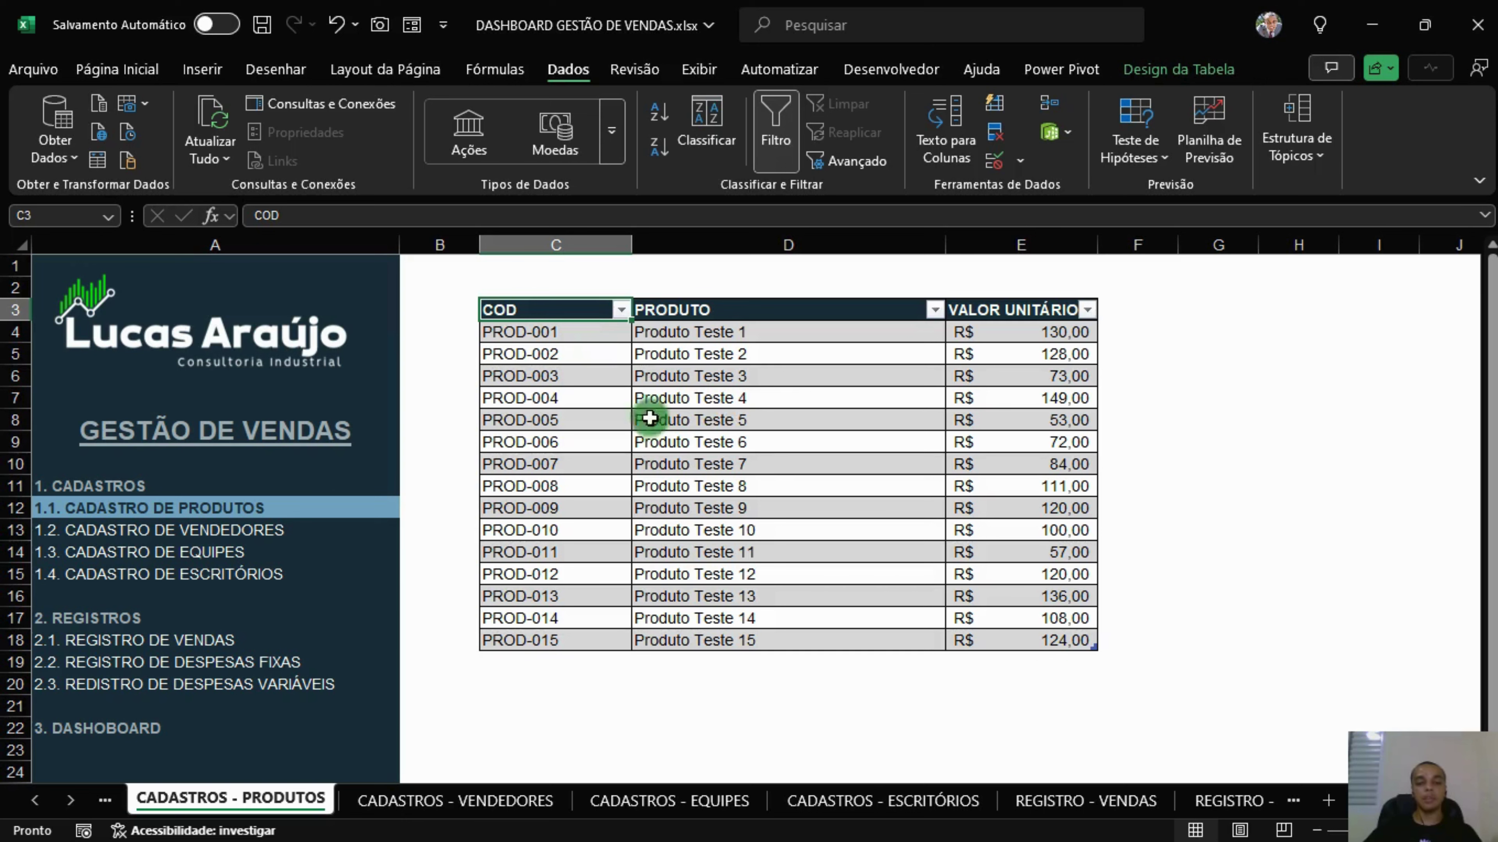
left_click(497, 70)
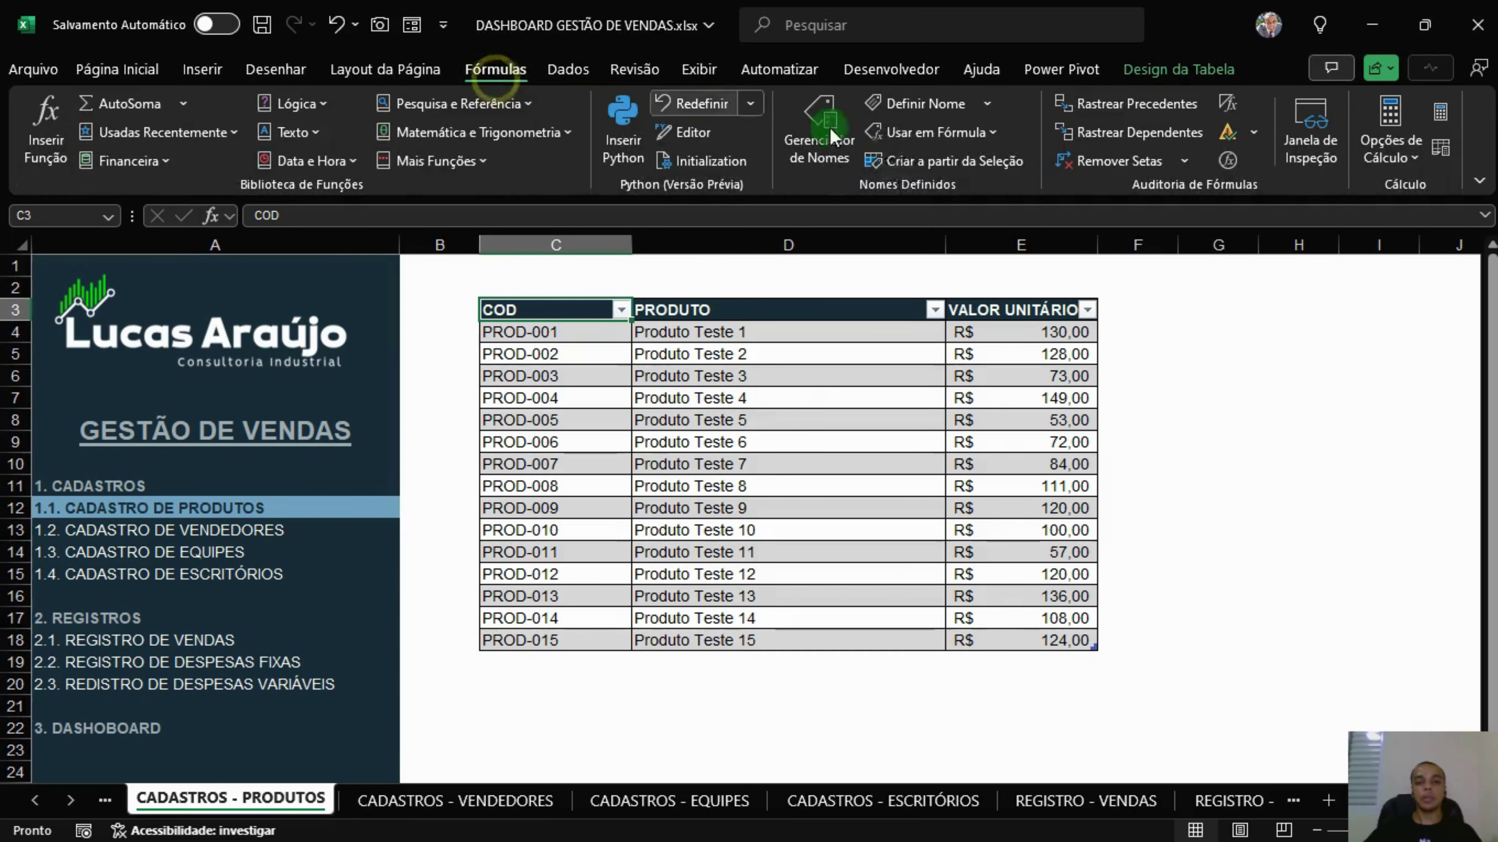
left_click(930, 110)
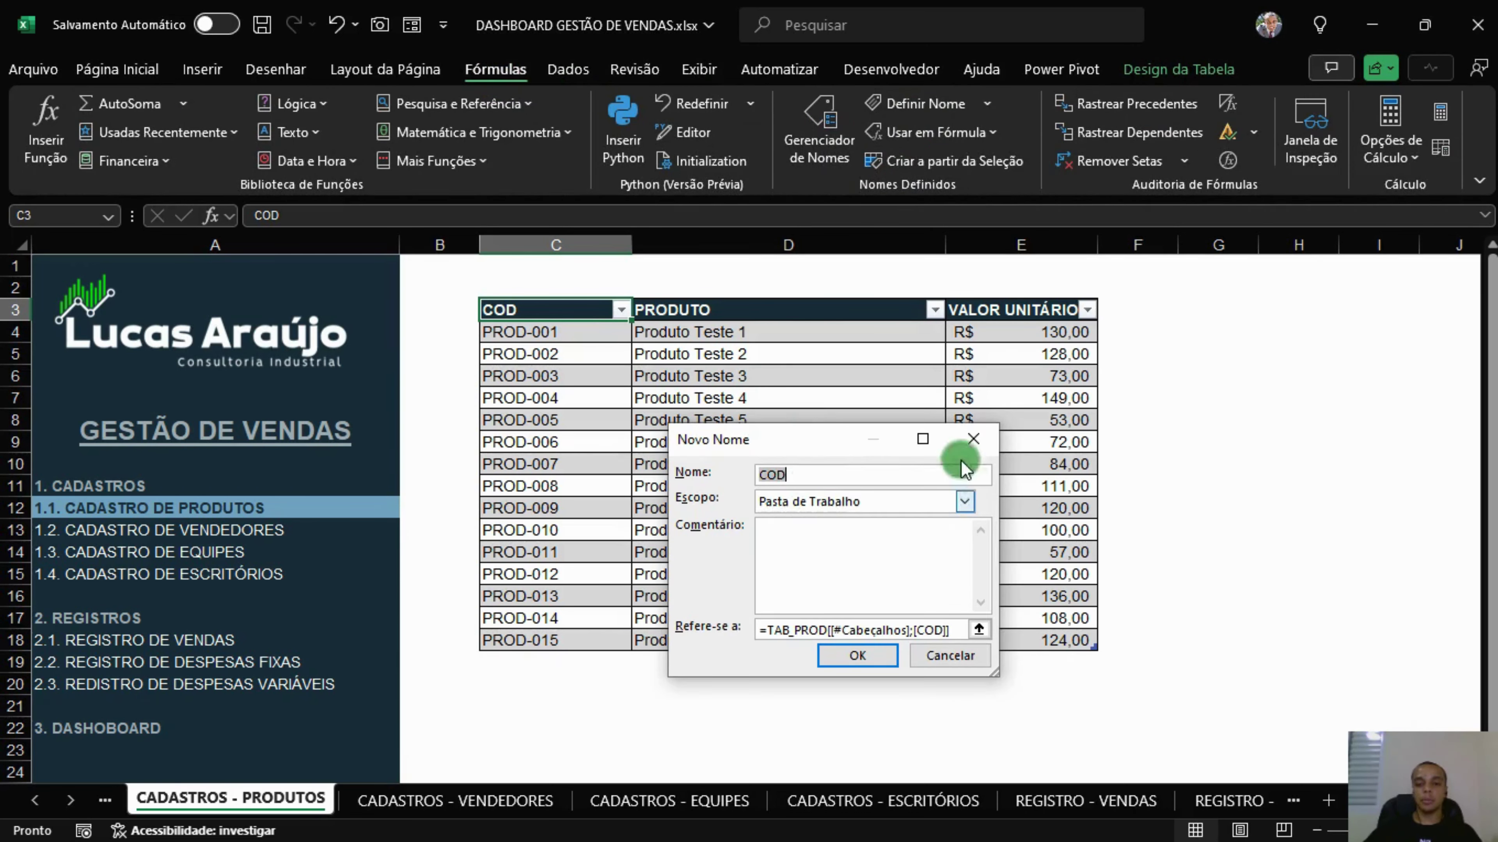
left_click(967, 439)
left_click(819, 130)
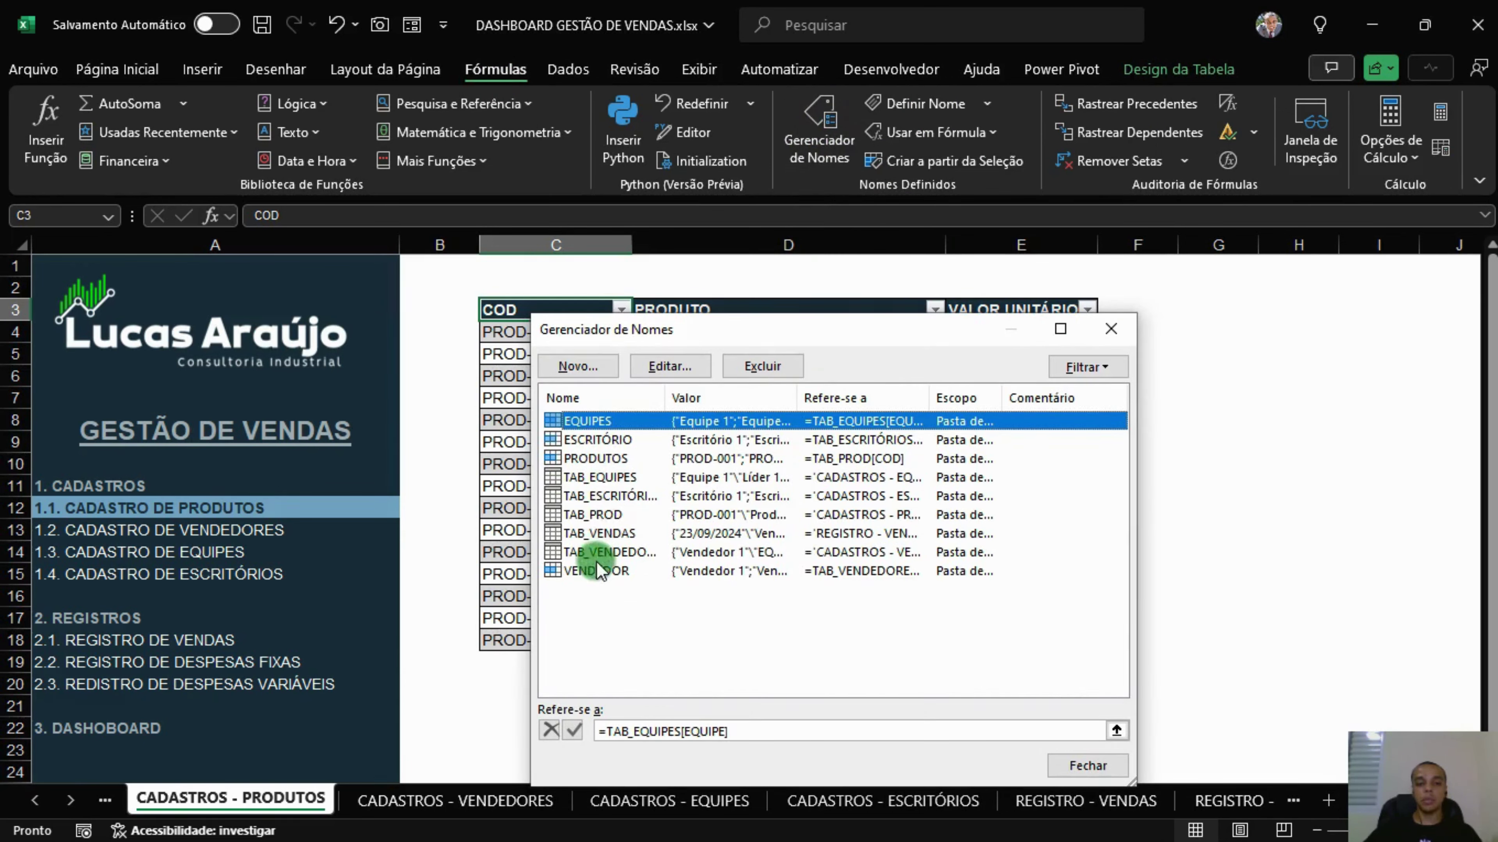
left_click(586, 463)
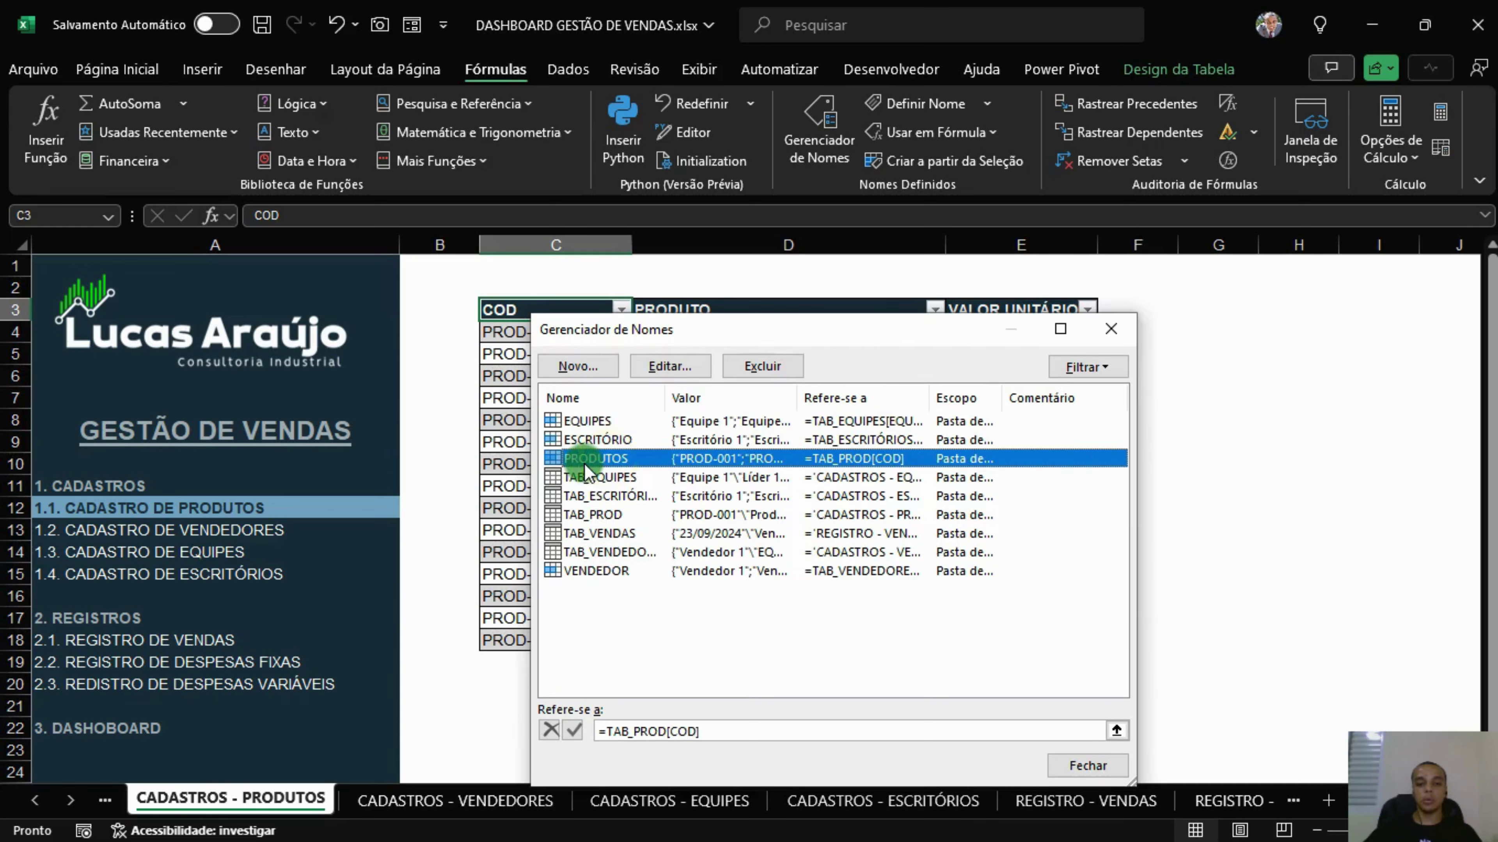
double_click(584, 464)
left_click(831, 631)
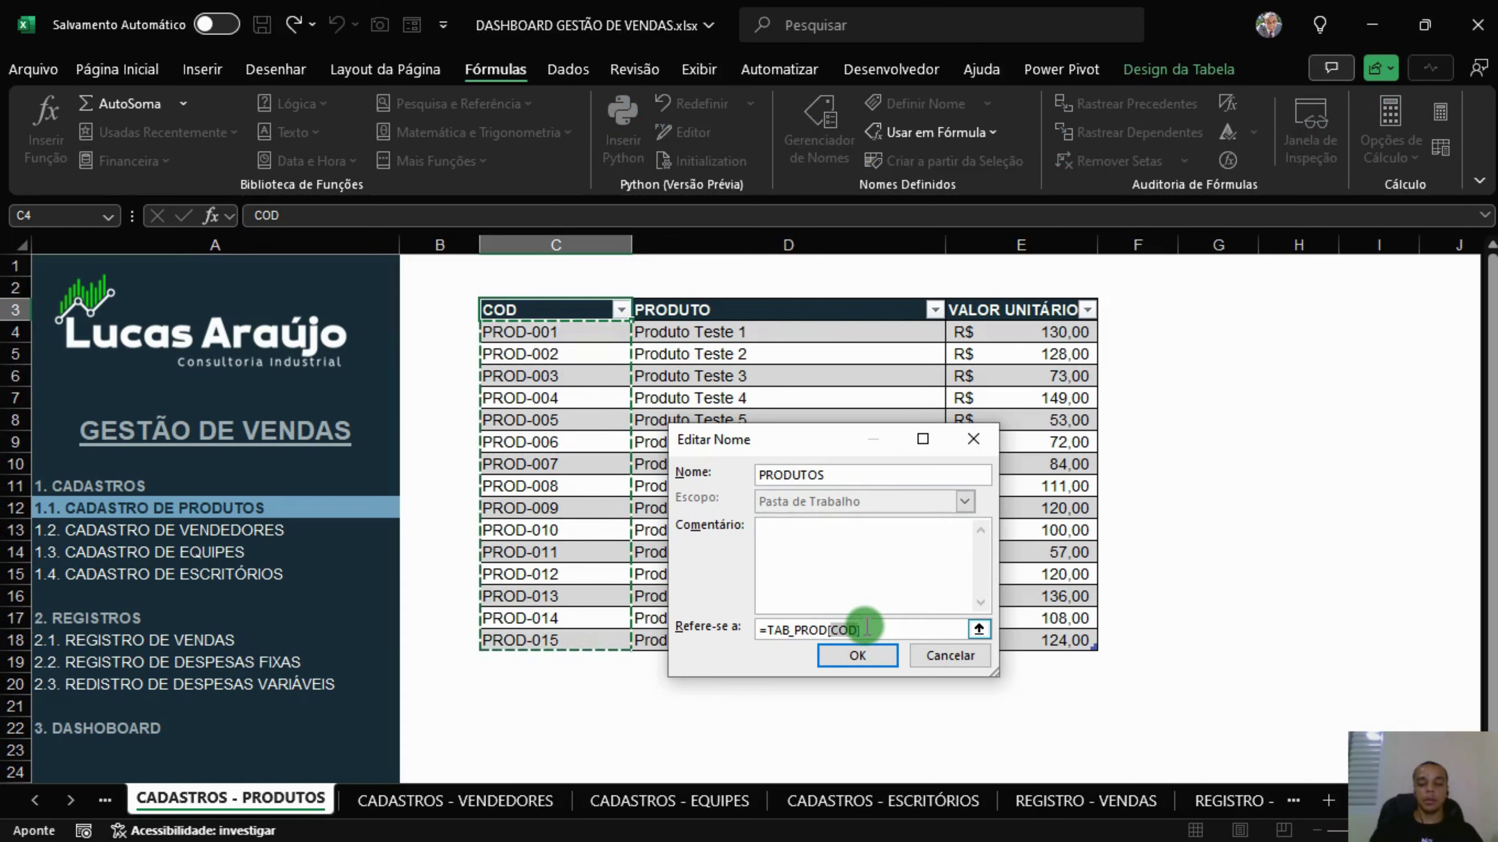
type("produto")
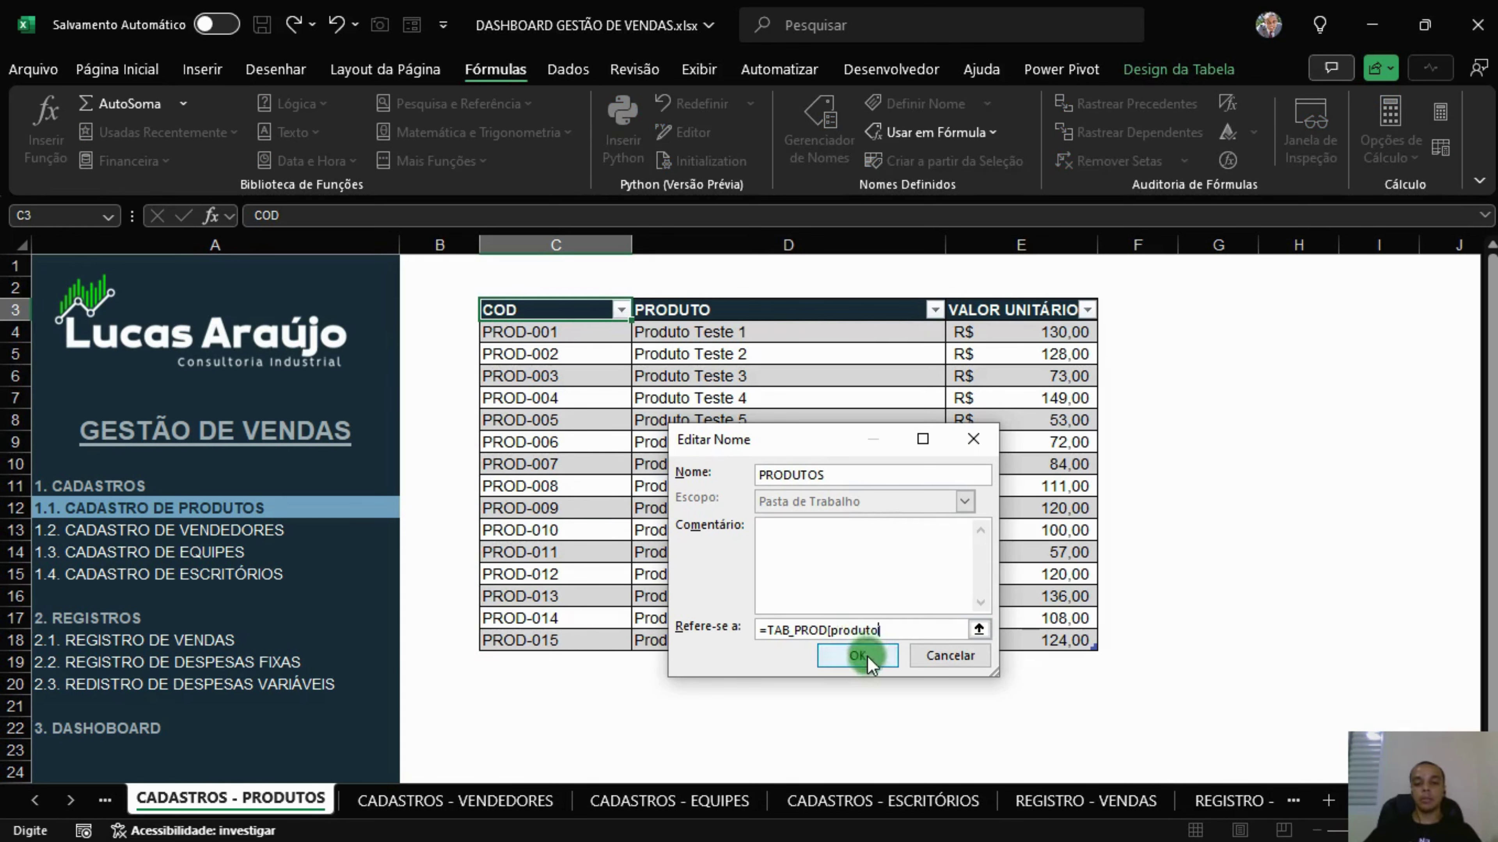
left_click(858, 655)
left_click(1095, 756)
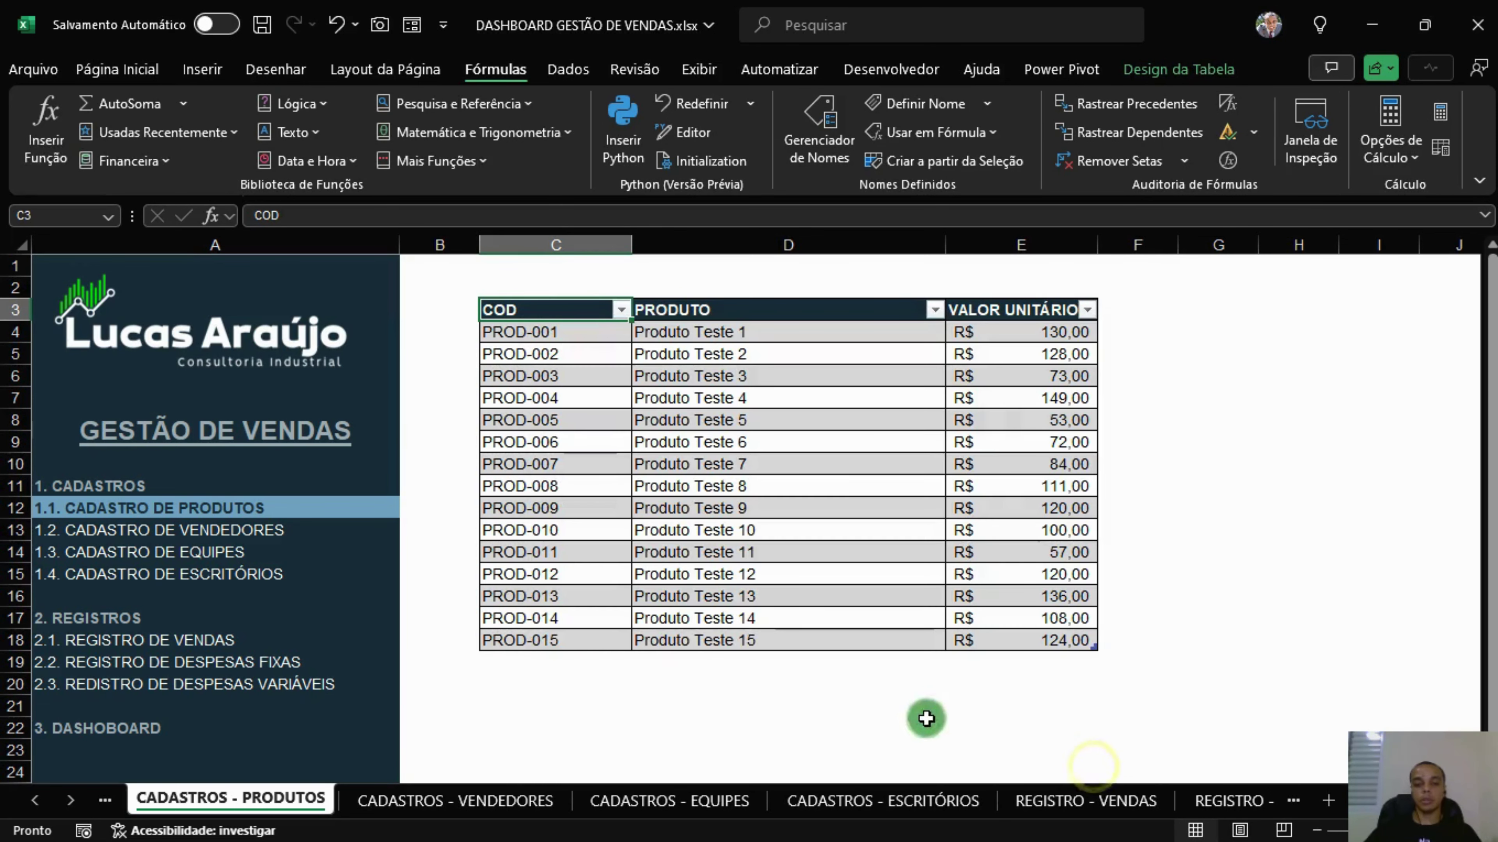
On REGISTRO - VENDAS, clear PRODUTO cell G4 and select Produto Teste 8 from its validated list.
left_click(189, 642)
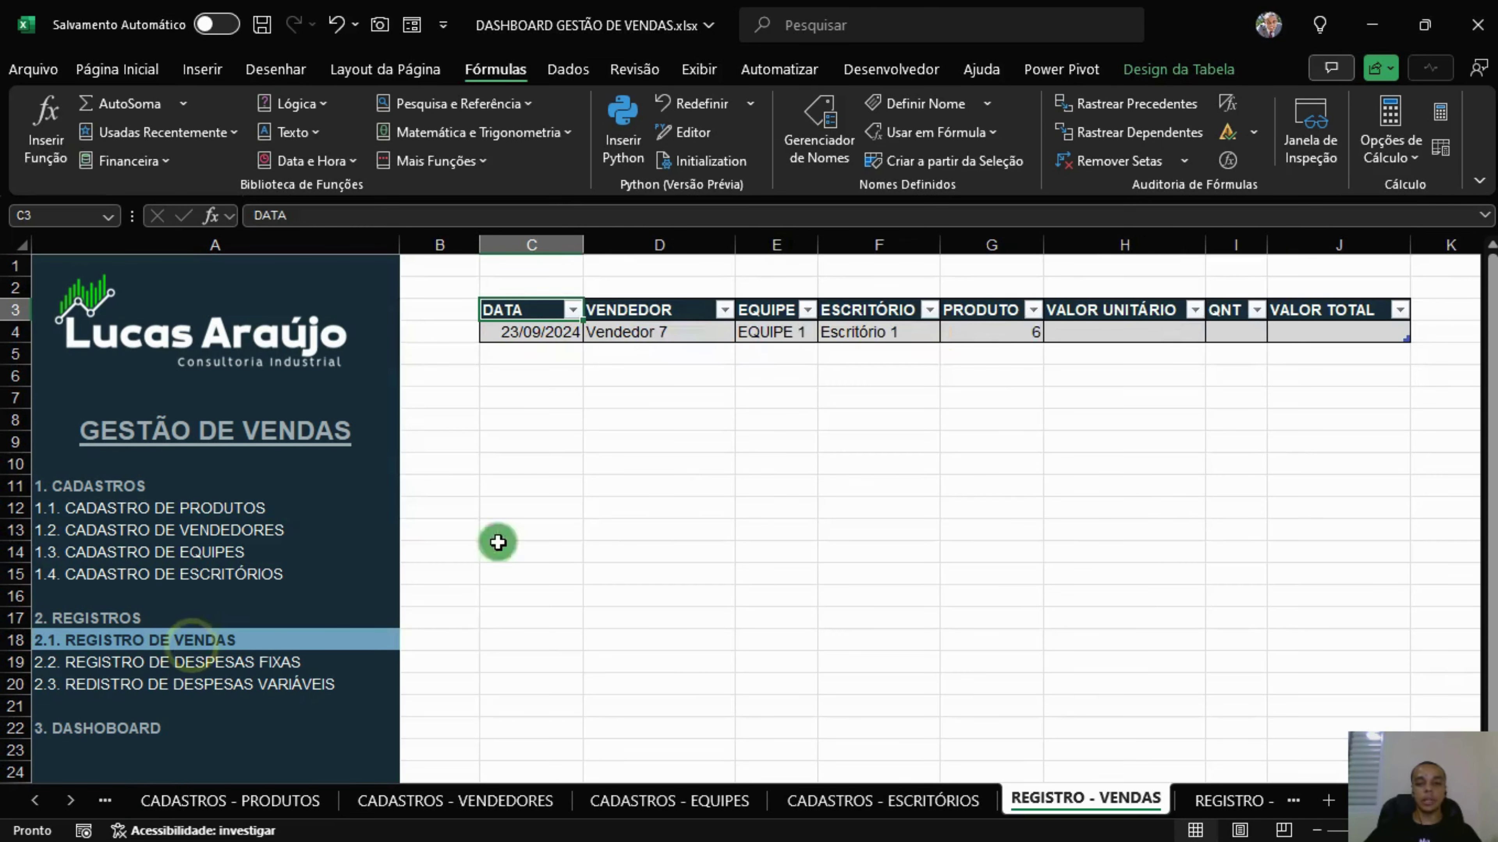
left_click(1032, 334)
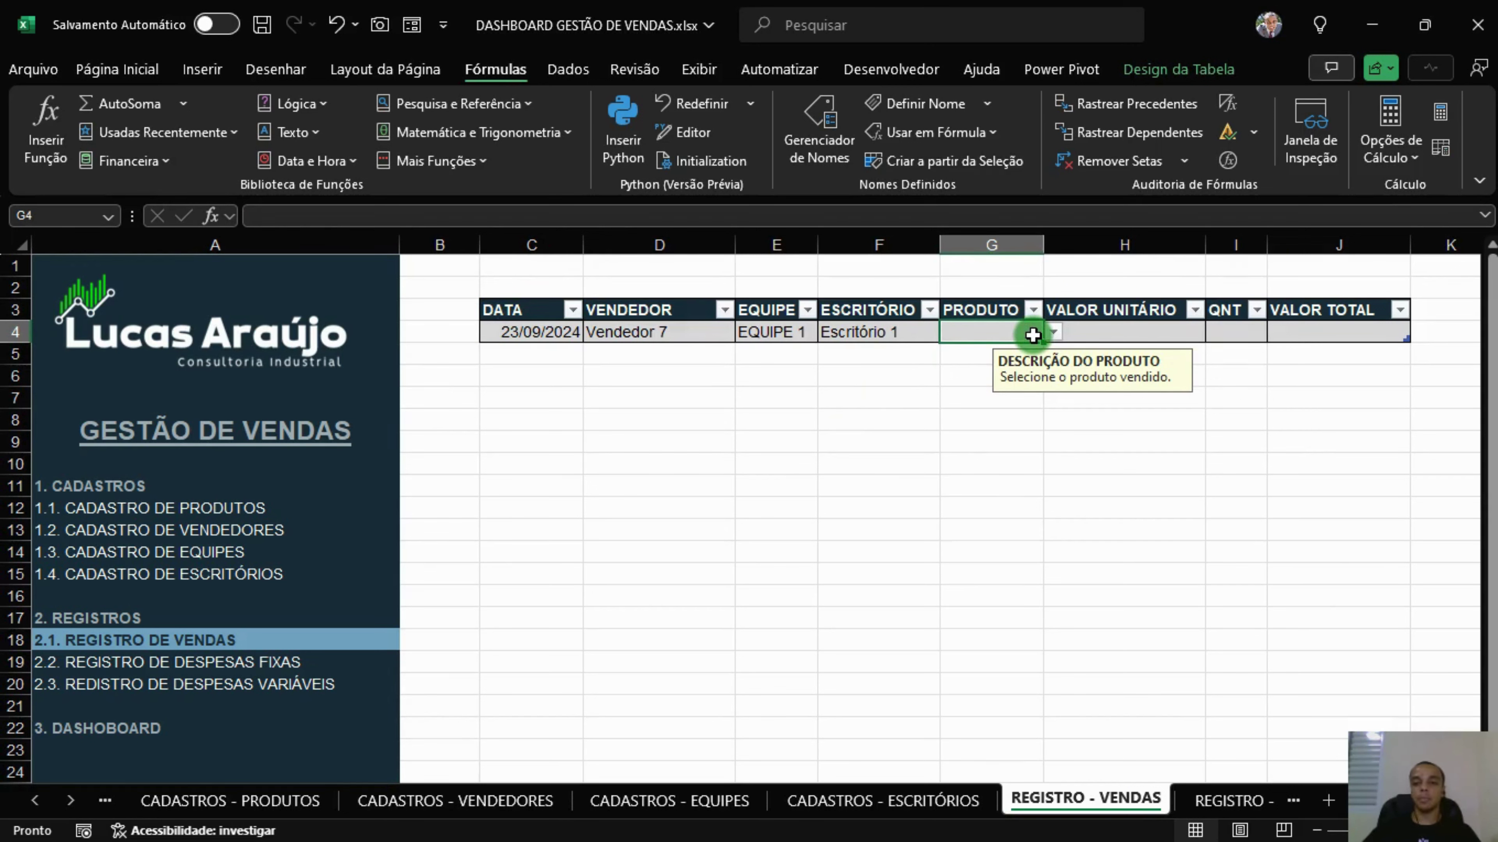
left_click(1053, 332)
mouse_move(1068, 385)
left_mouse_down()
mouse_move(1070, 480)
mouse_move(1056, 381)
left_mouse_up()
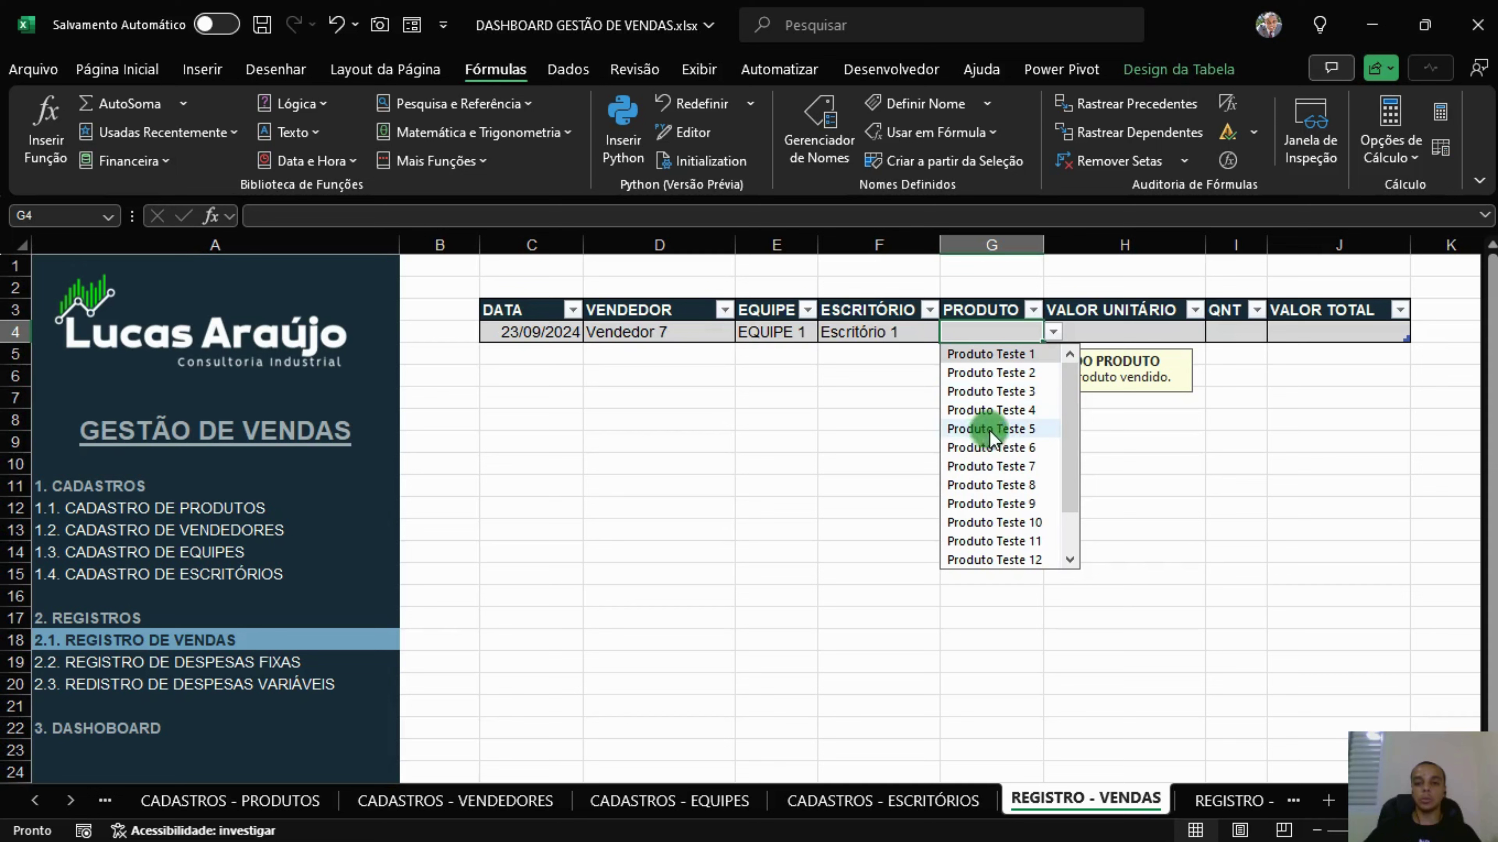
left_click(1003, 484)
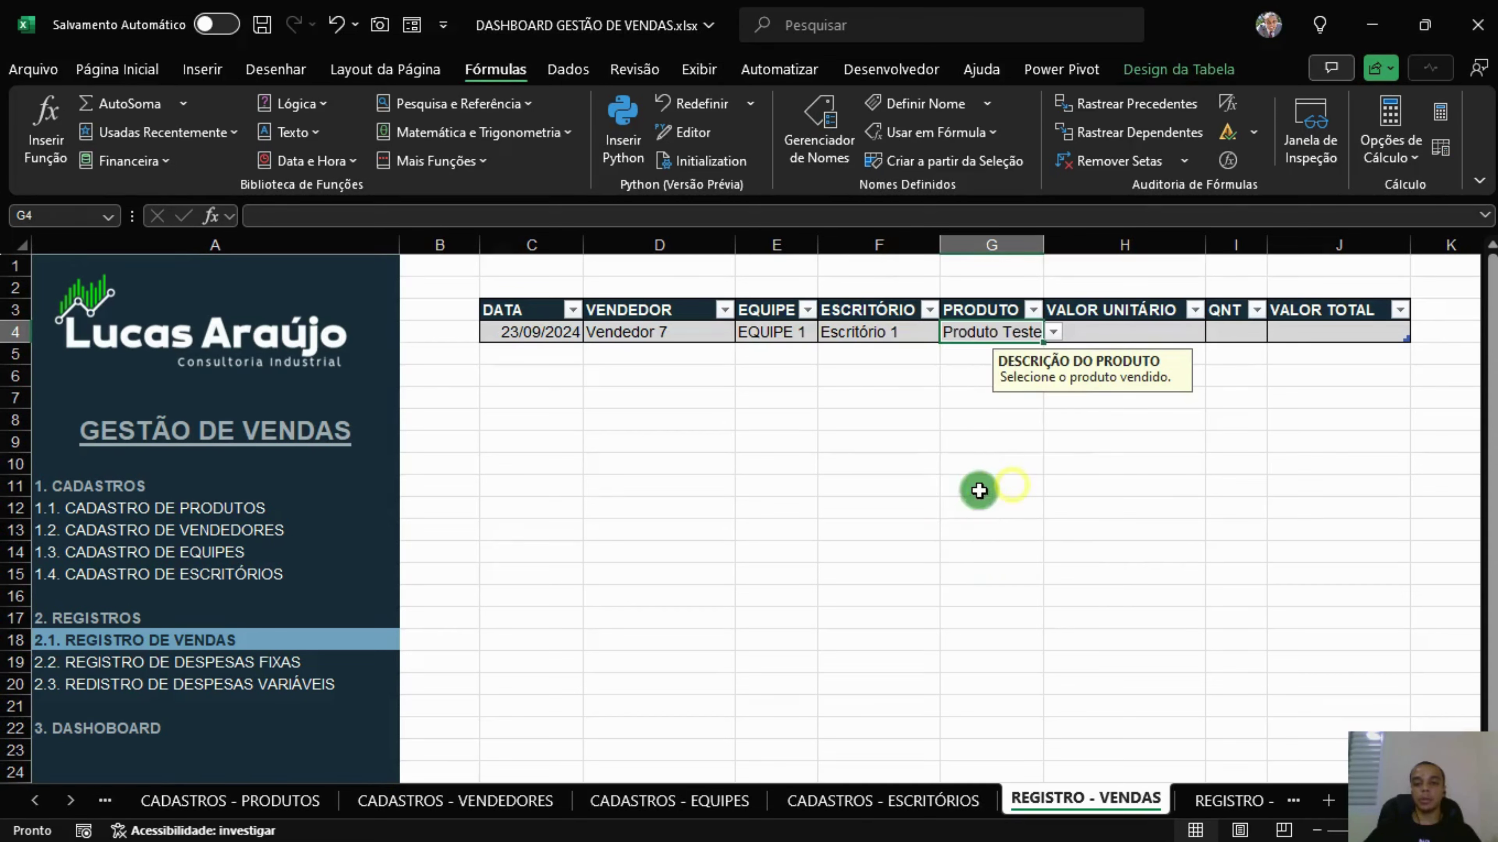
Autofit the PRODUTO column on REGISTRO - VENDAS and widen it slightly further.
left_click(1113, 502)
double_click(1045, 245)
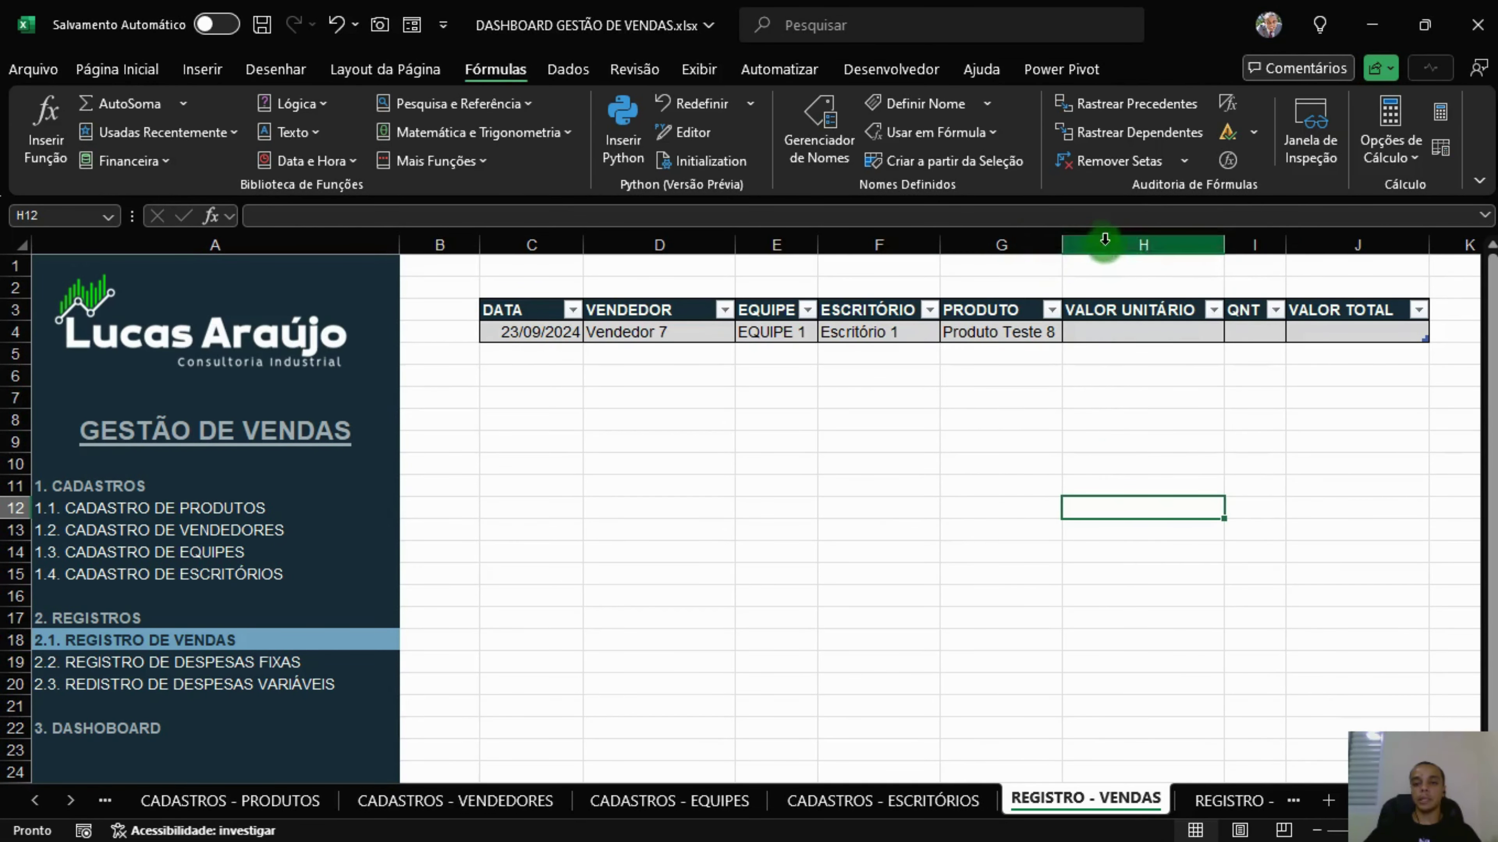
left_click_drag(1063, 244, 1087, 244)
left_click(1200, 440)
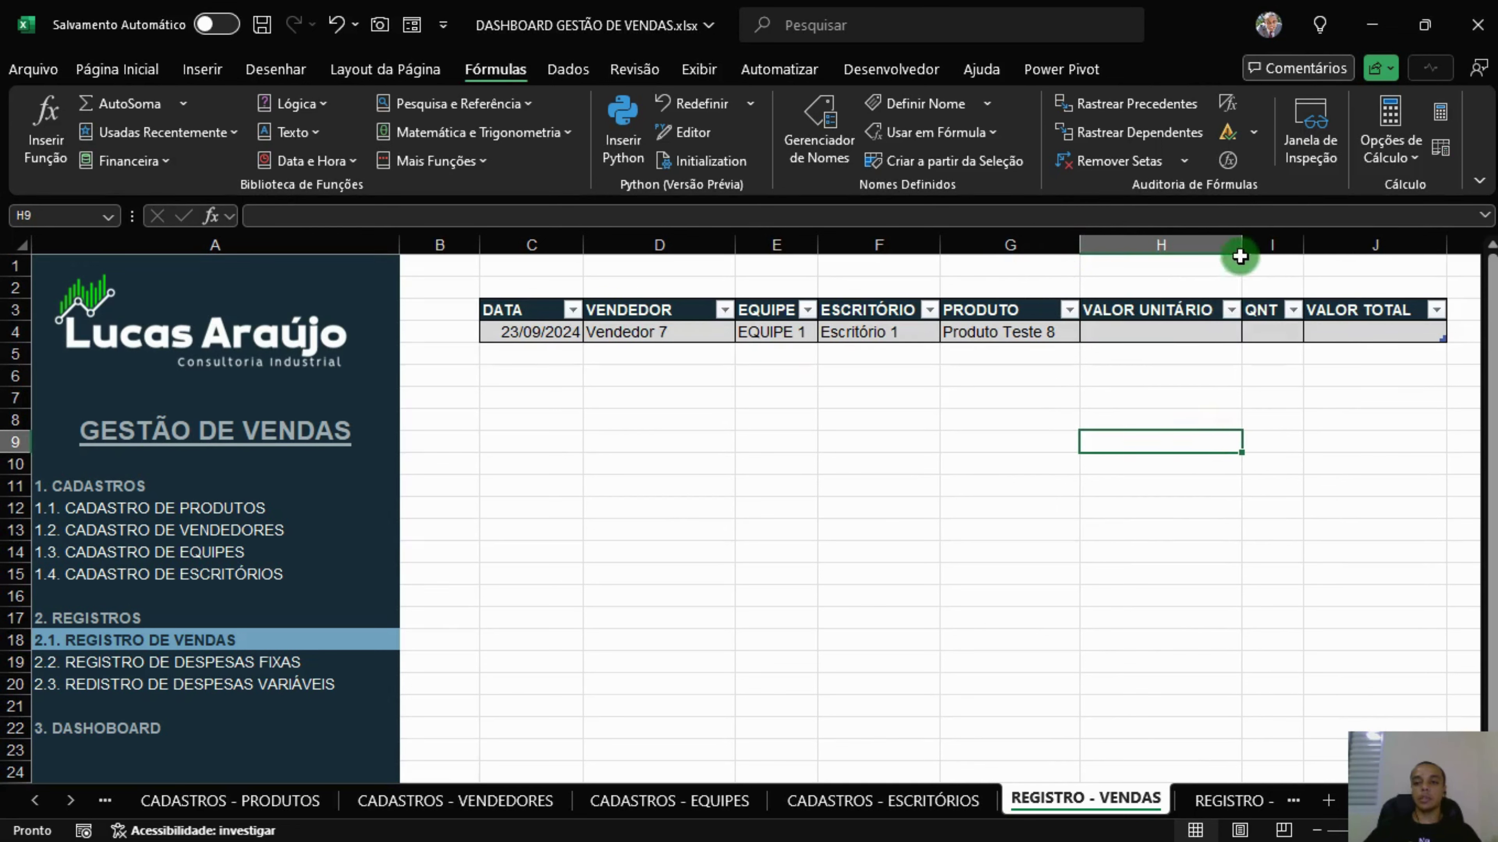
left_click(1241, 244)
Apply the accounting number format to VALOR UNITÁRIO cell H4 and VALOR TOTAL cell J4.
left_click(1184, 332)
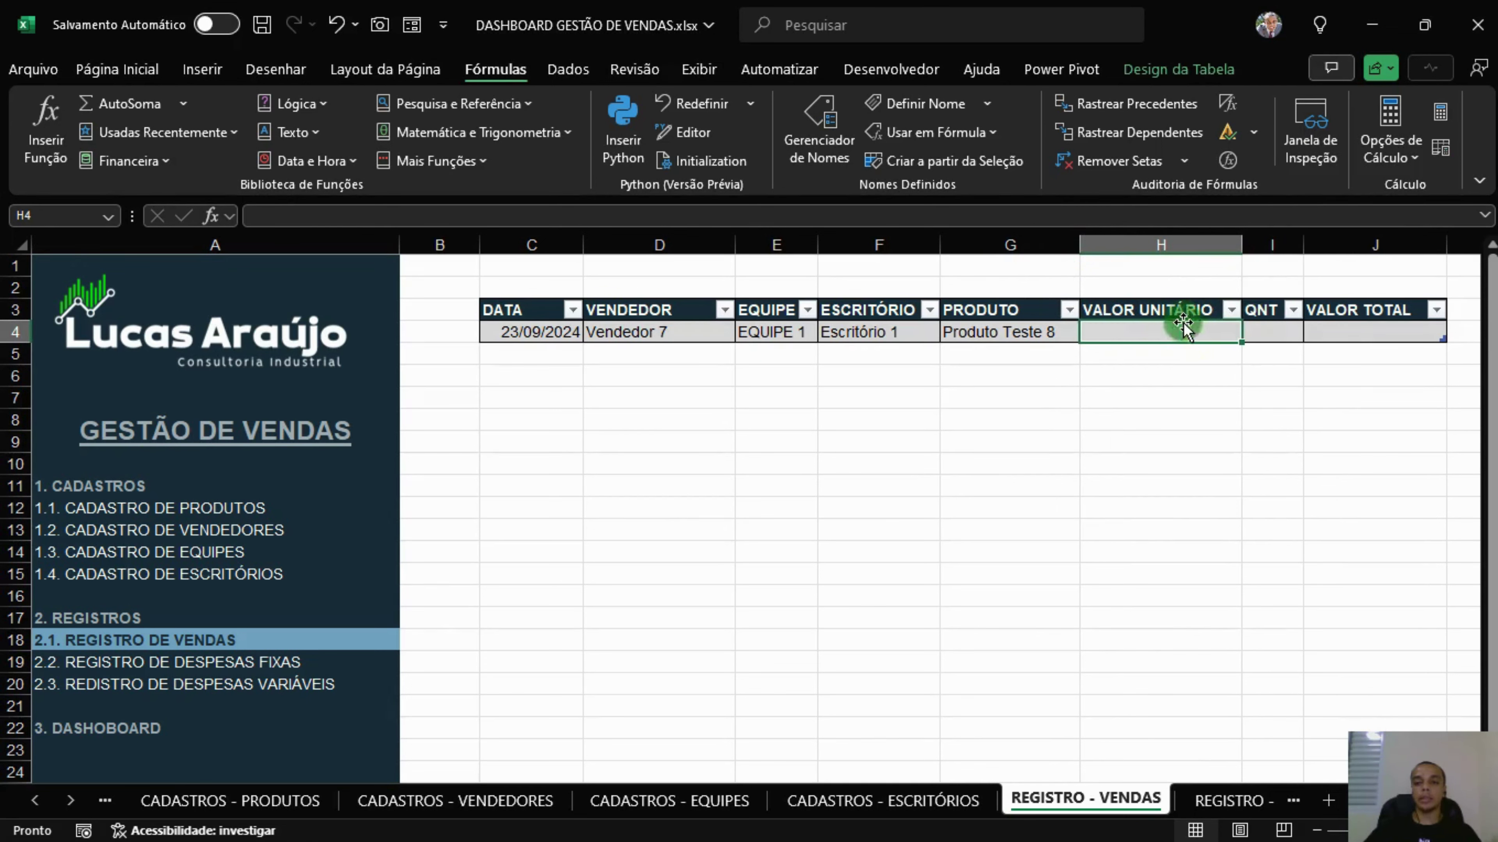
left_click(137, 69)
left_click(705, 135)
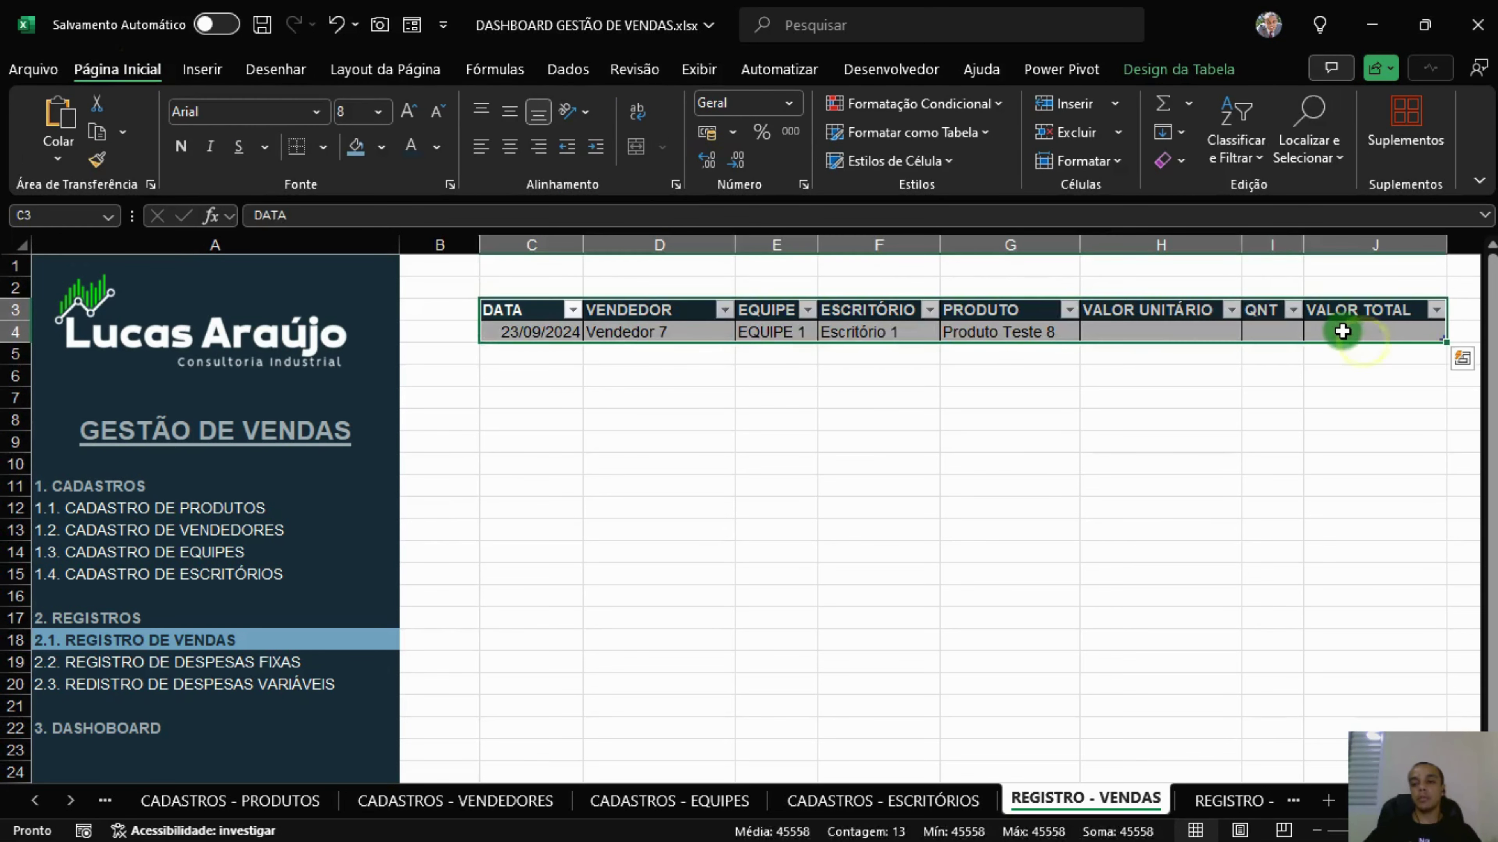
left_click(1349, 337)
left_click(702, 134)
Add an input message to cell H4 titled VALOR UNITÁRIO, reusing the copied text "Está célula é preenchida automaticamente.".
left_click(1212, 330)
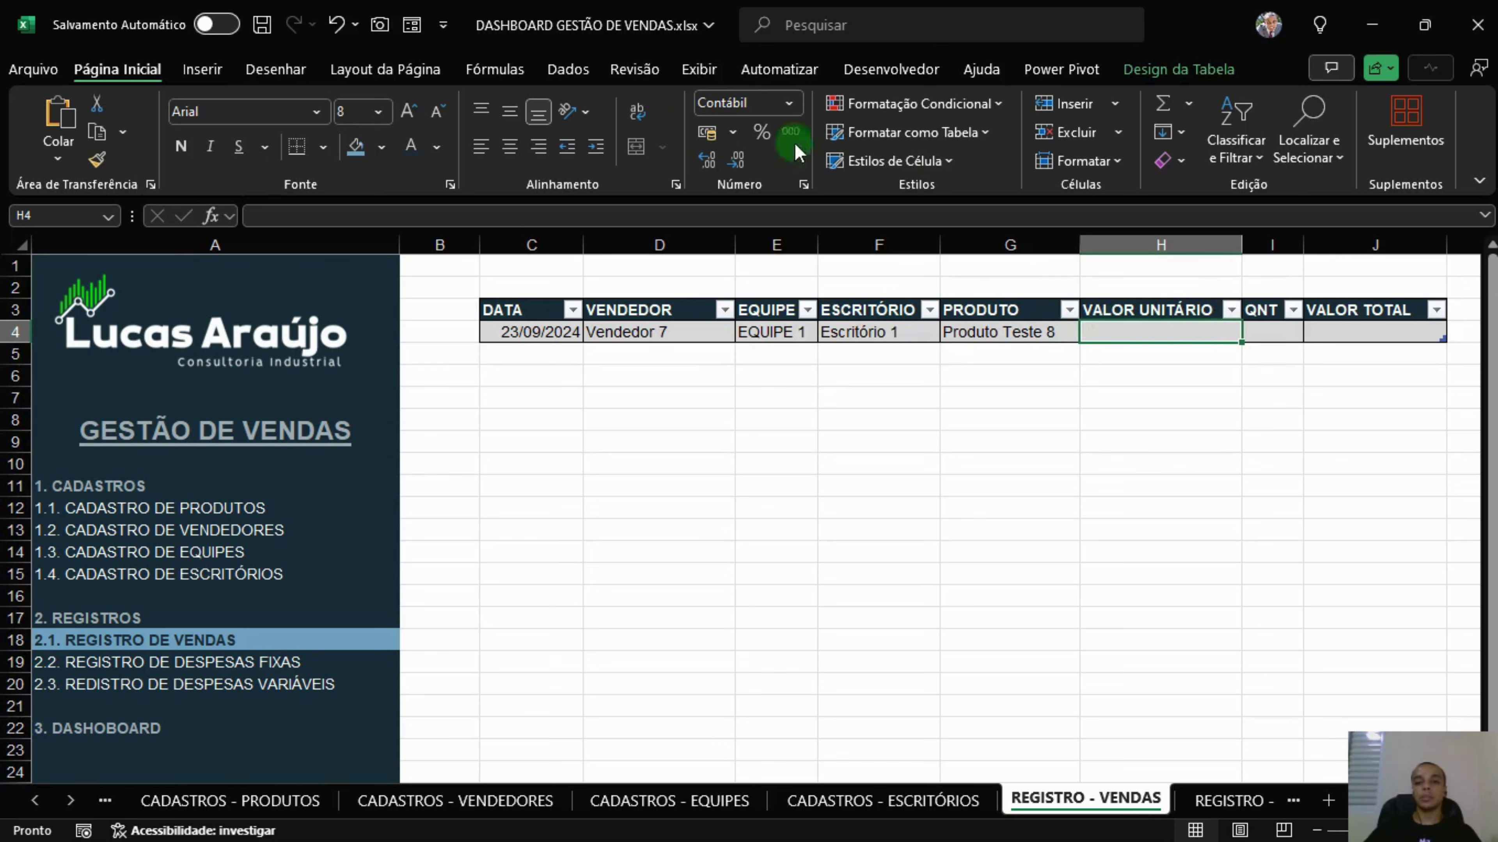
left_click(568, 69)
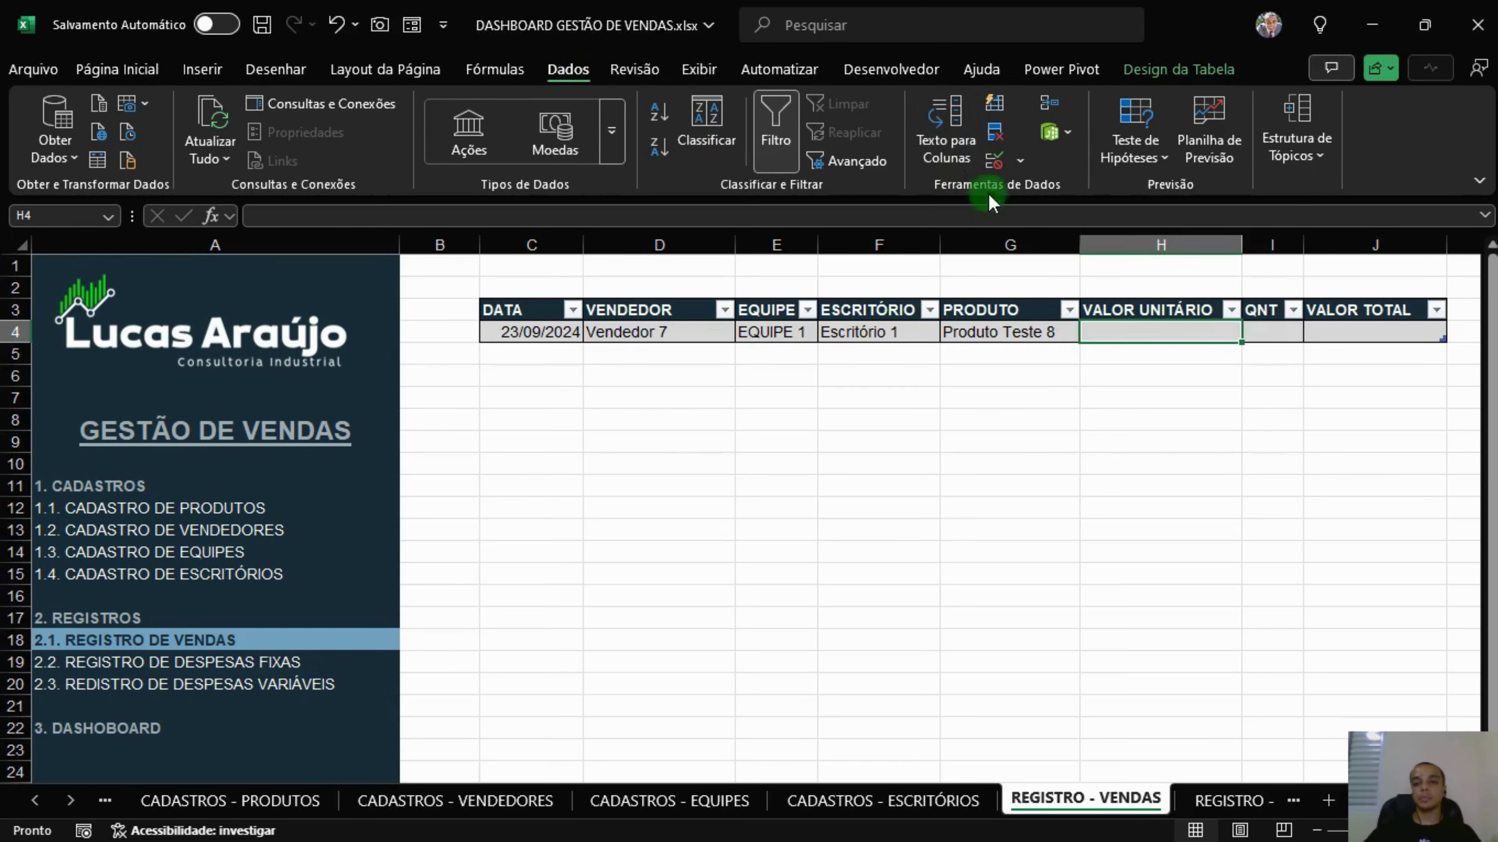
left_click(993, 160)
left_click(805, 432)
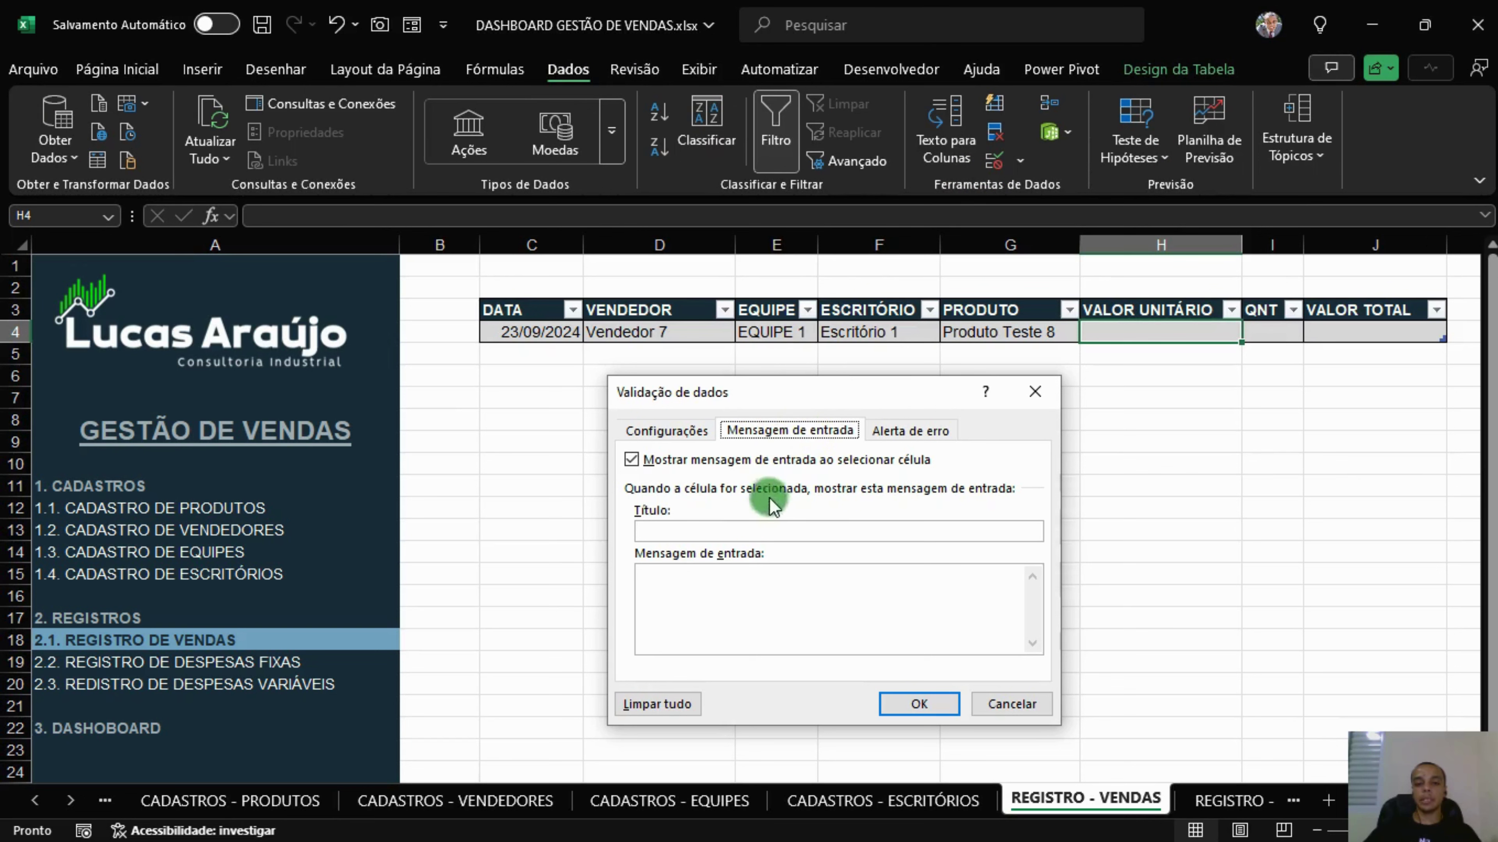
left_click(771, 529)
type("va")
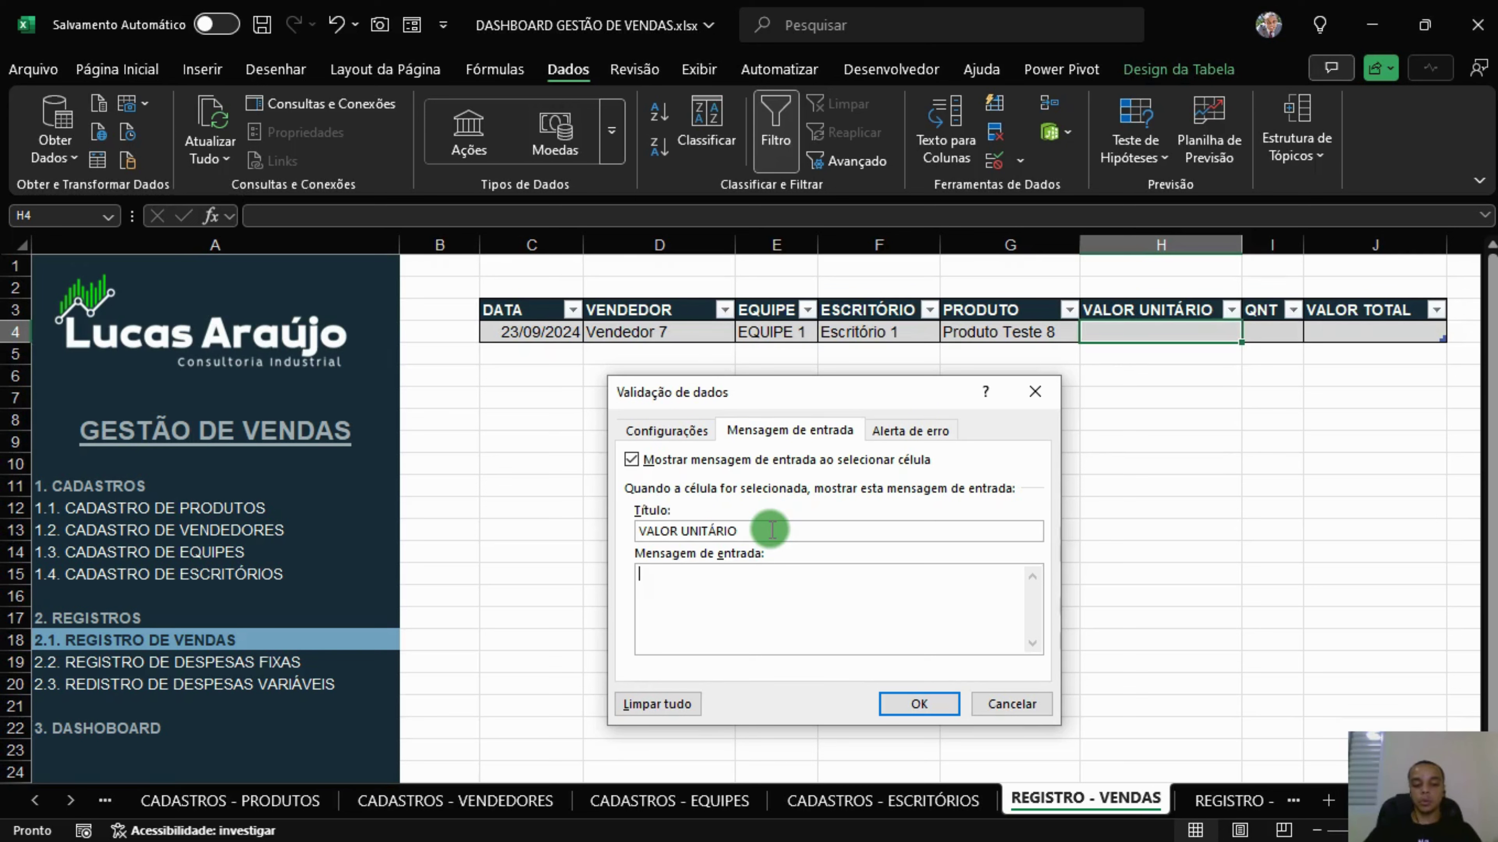
key("super+v")
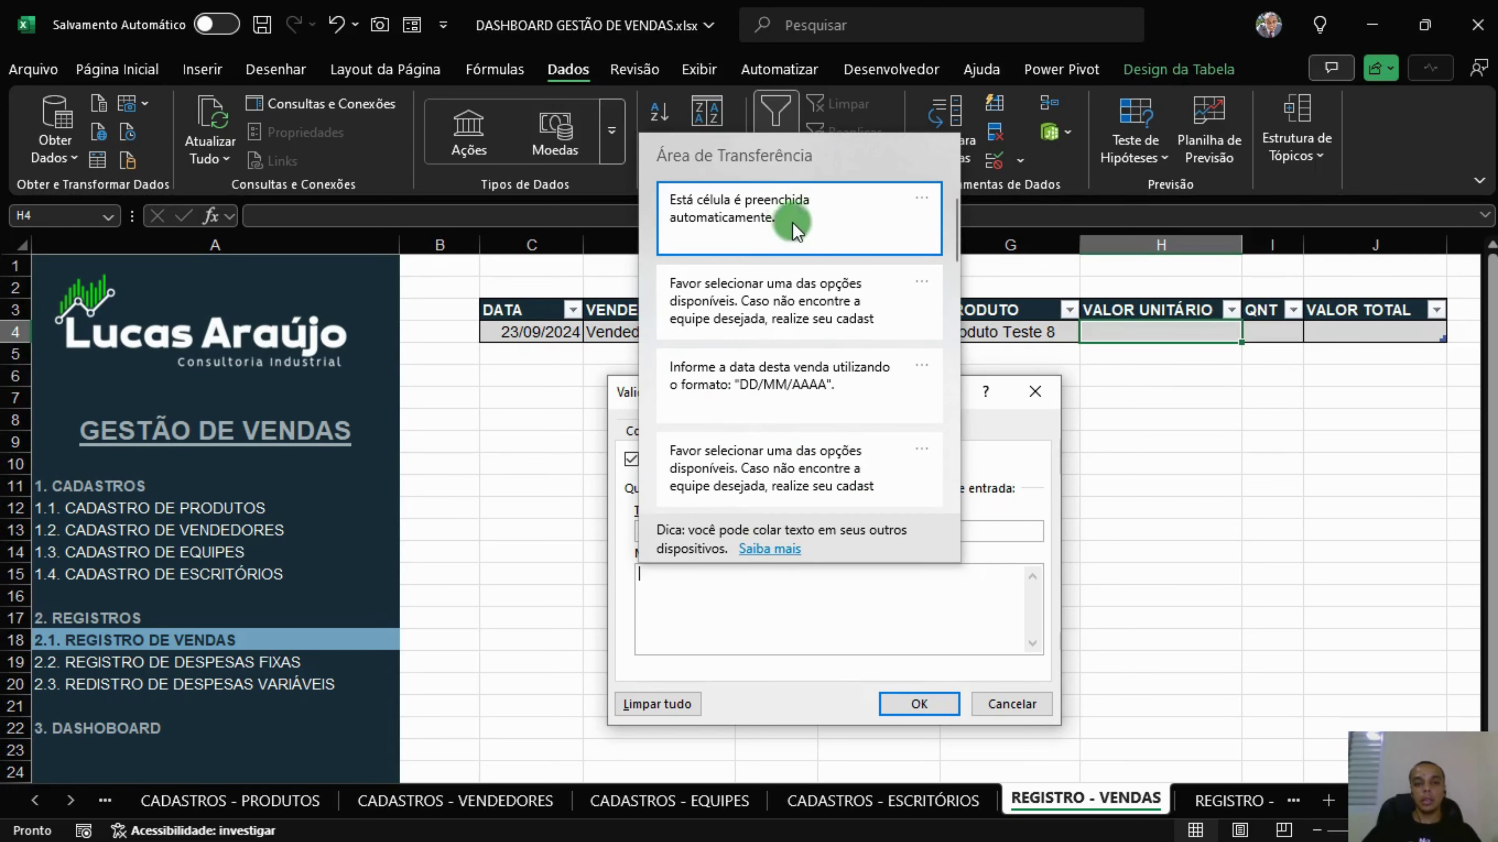
left_click(734, 218)
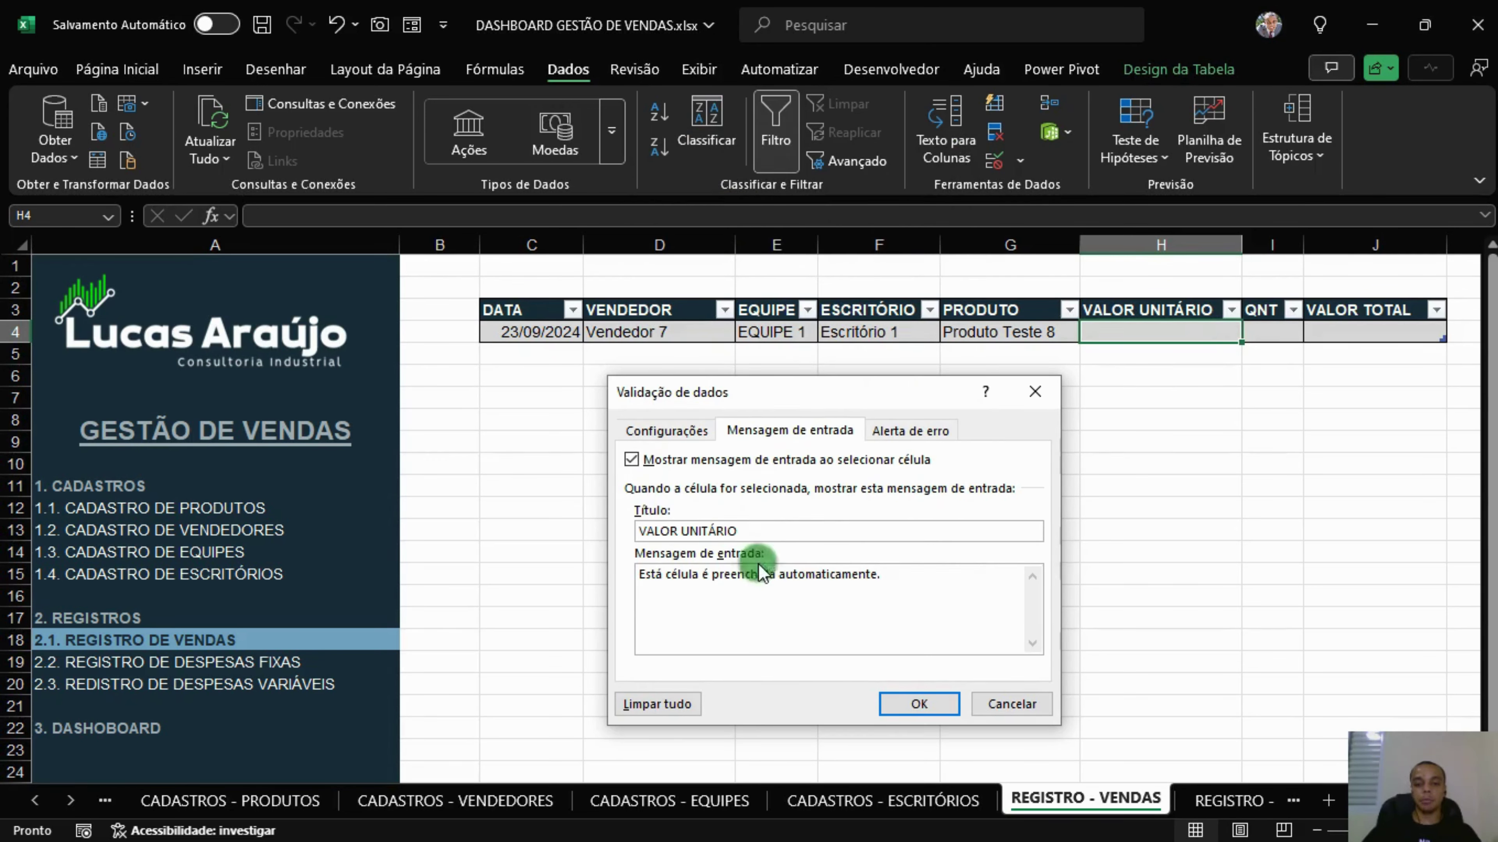
left_click(928, 702)
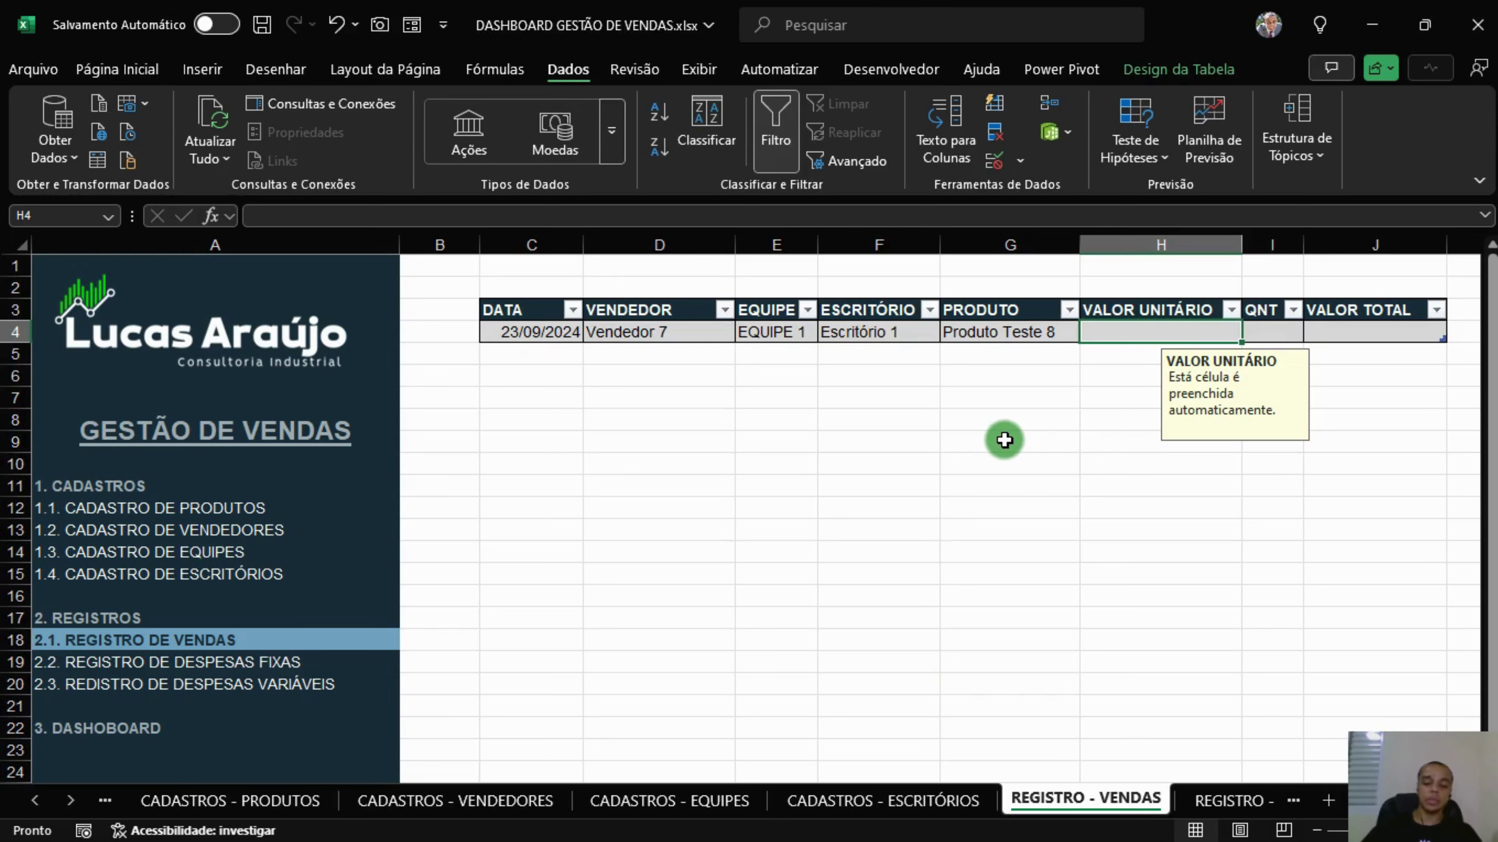
type("=se(")
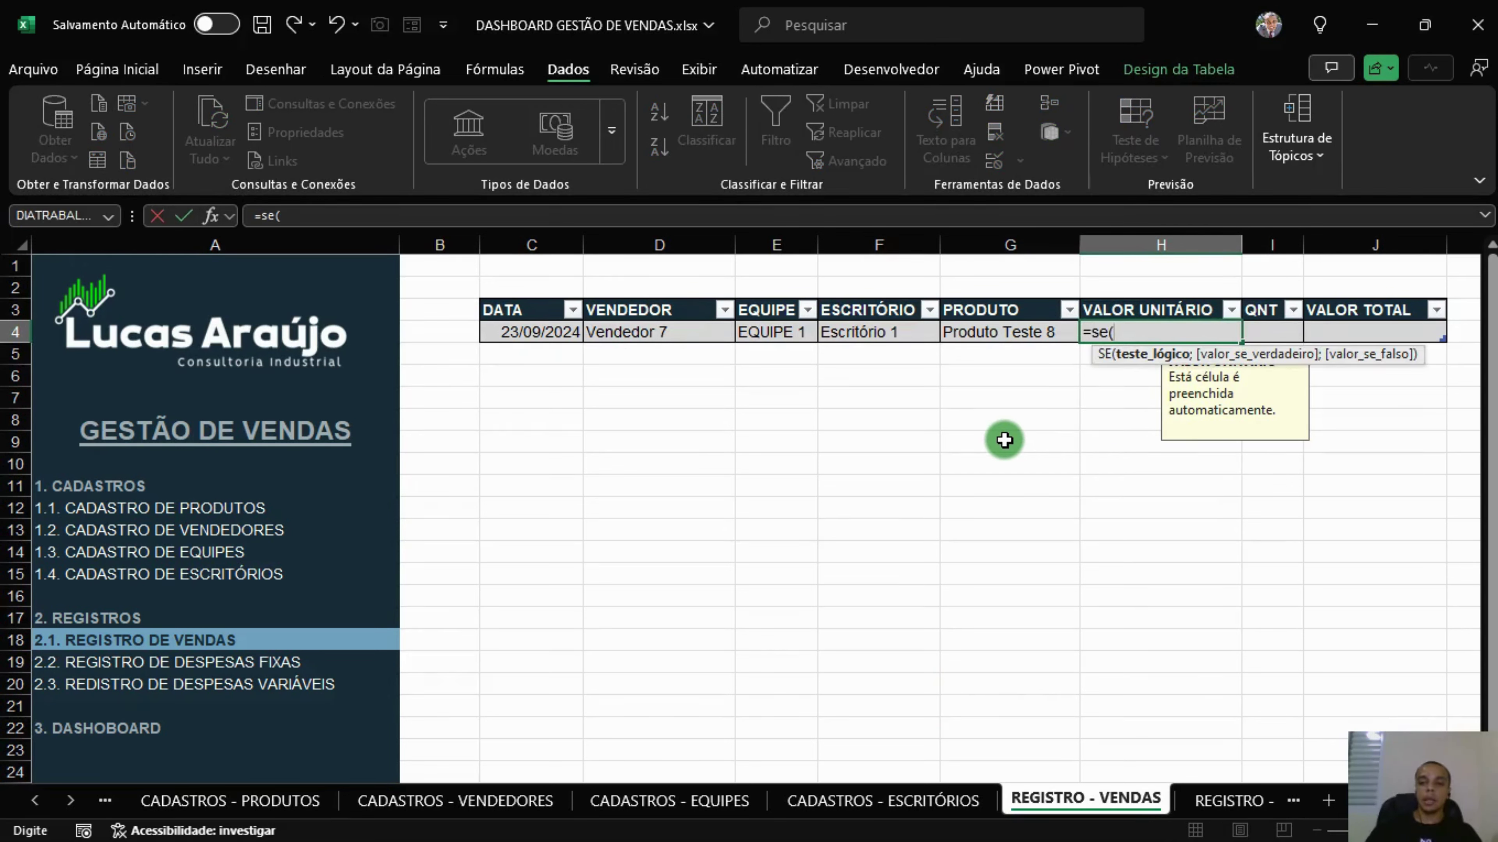
key("Left")
type("=\"\"")
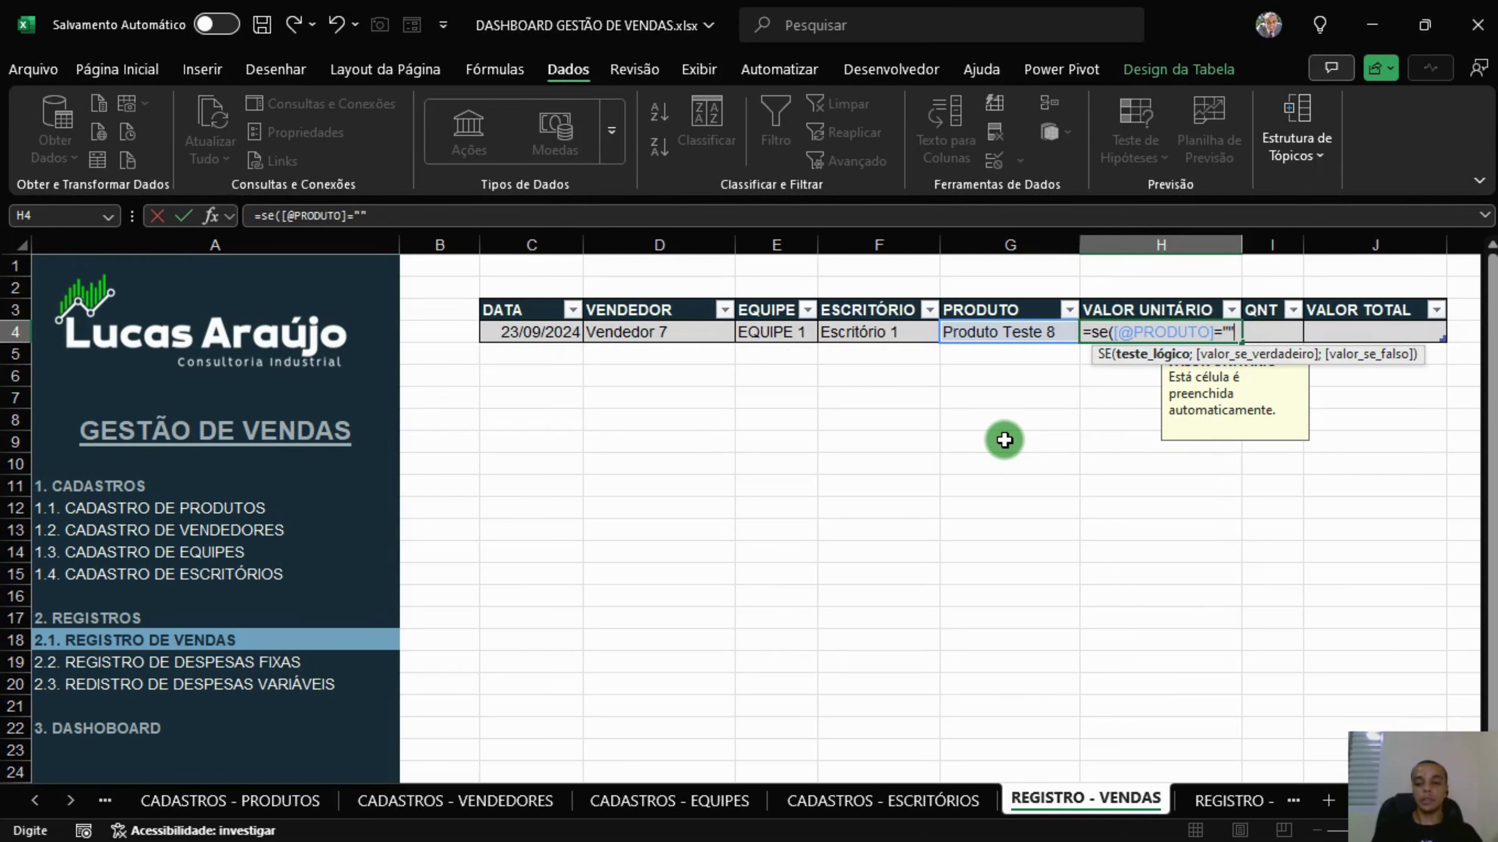
type(";\"\";")
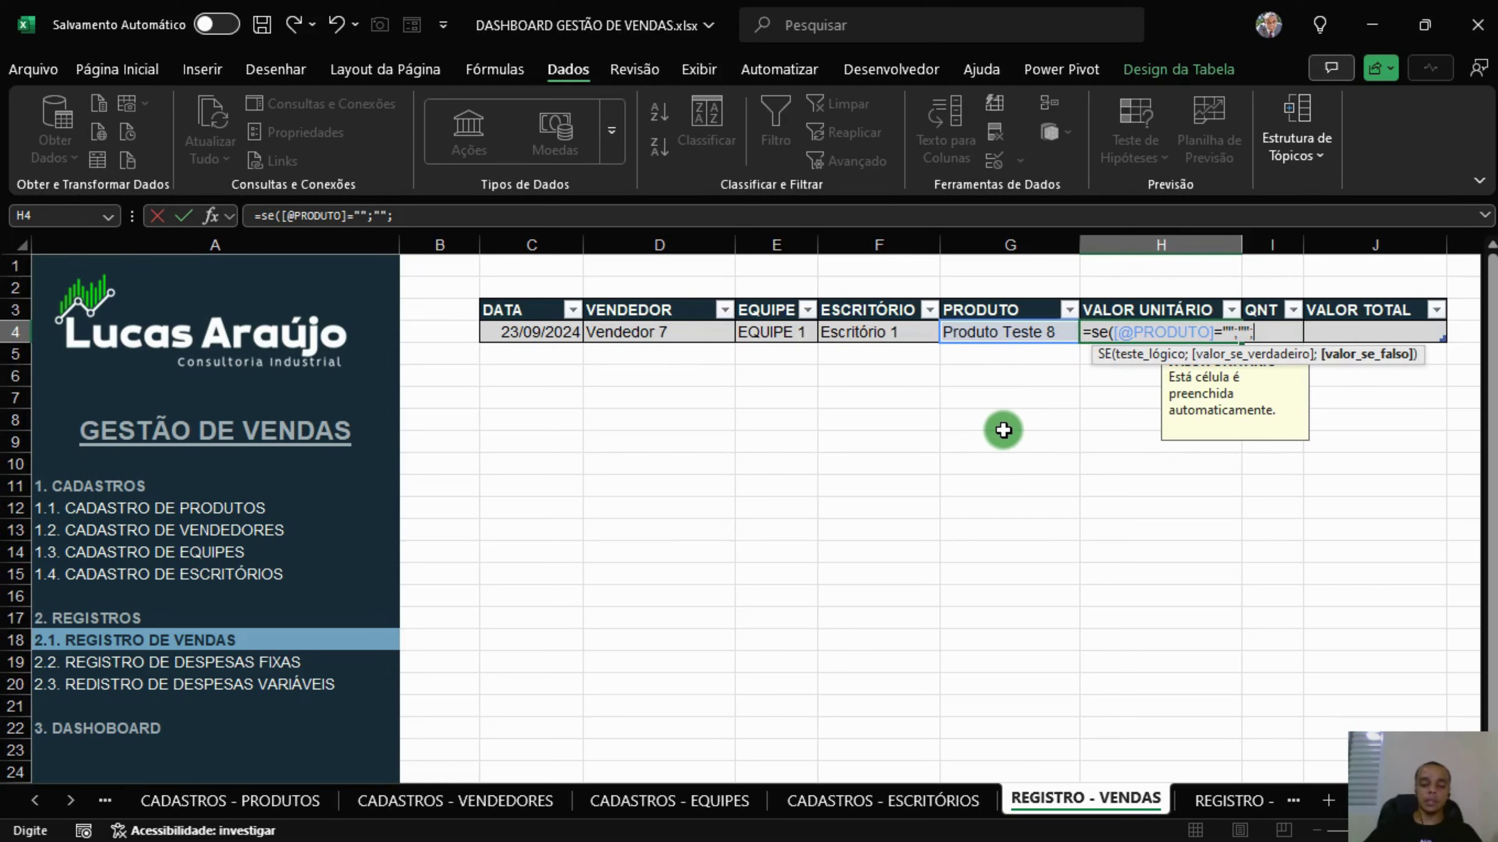
type("procv(")
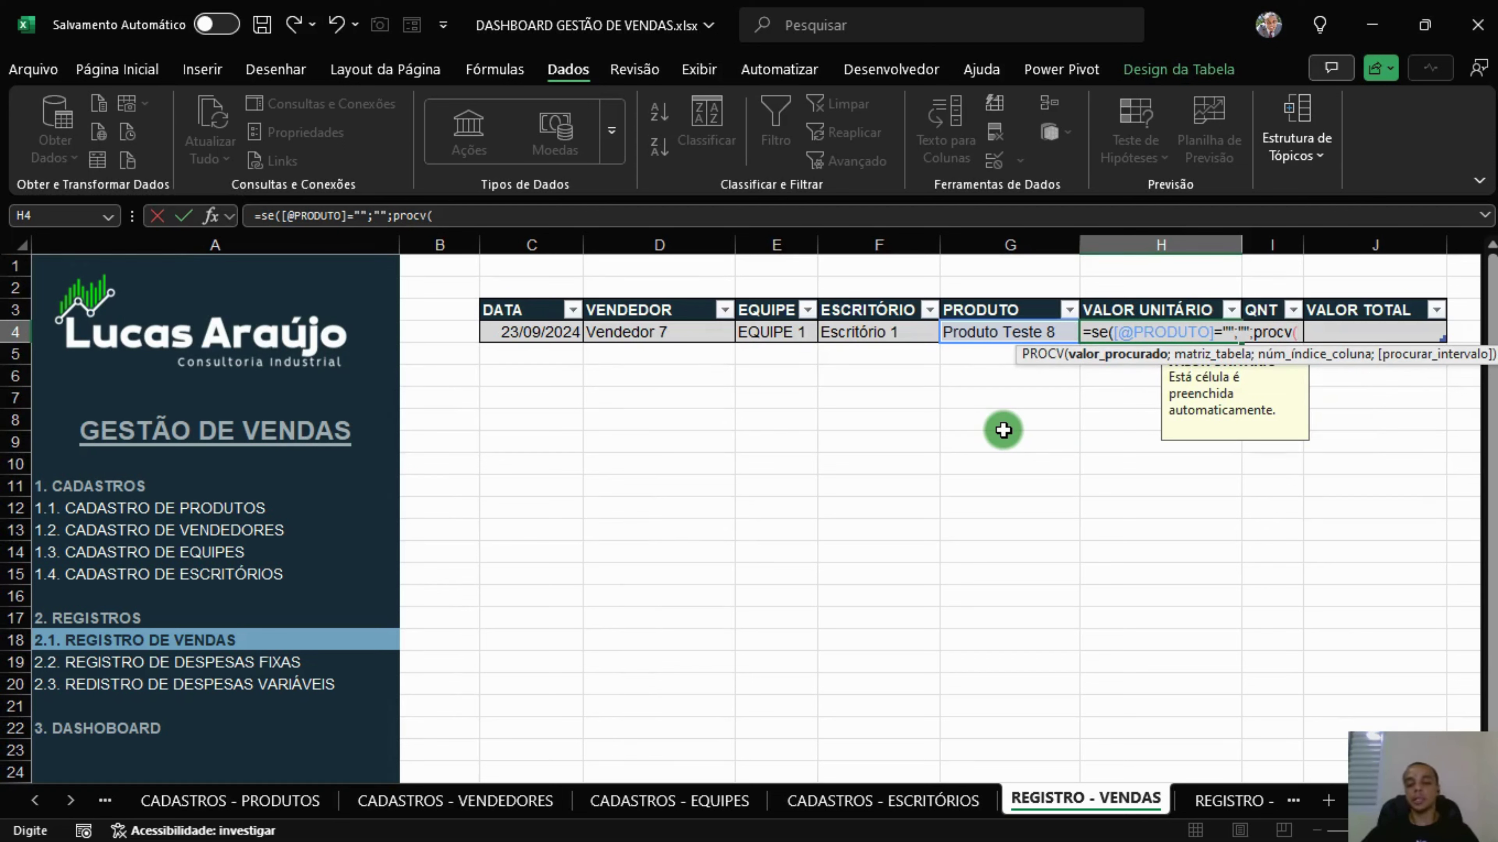
left_click(1007, 339)
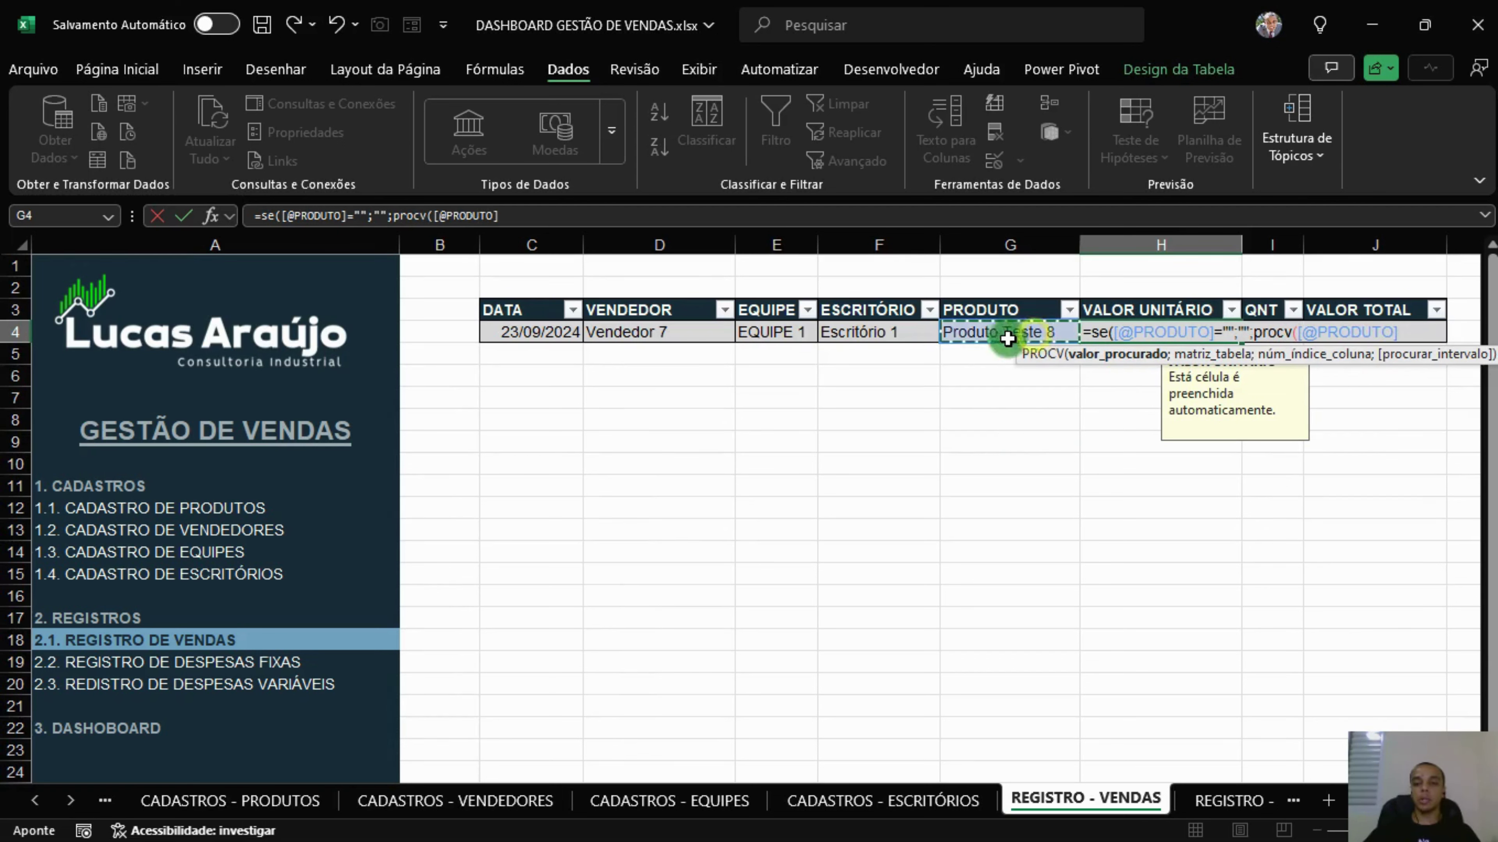
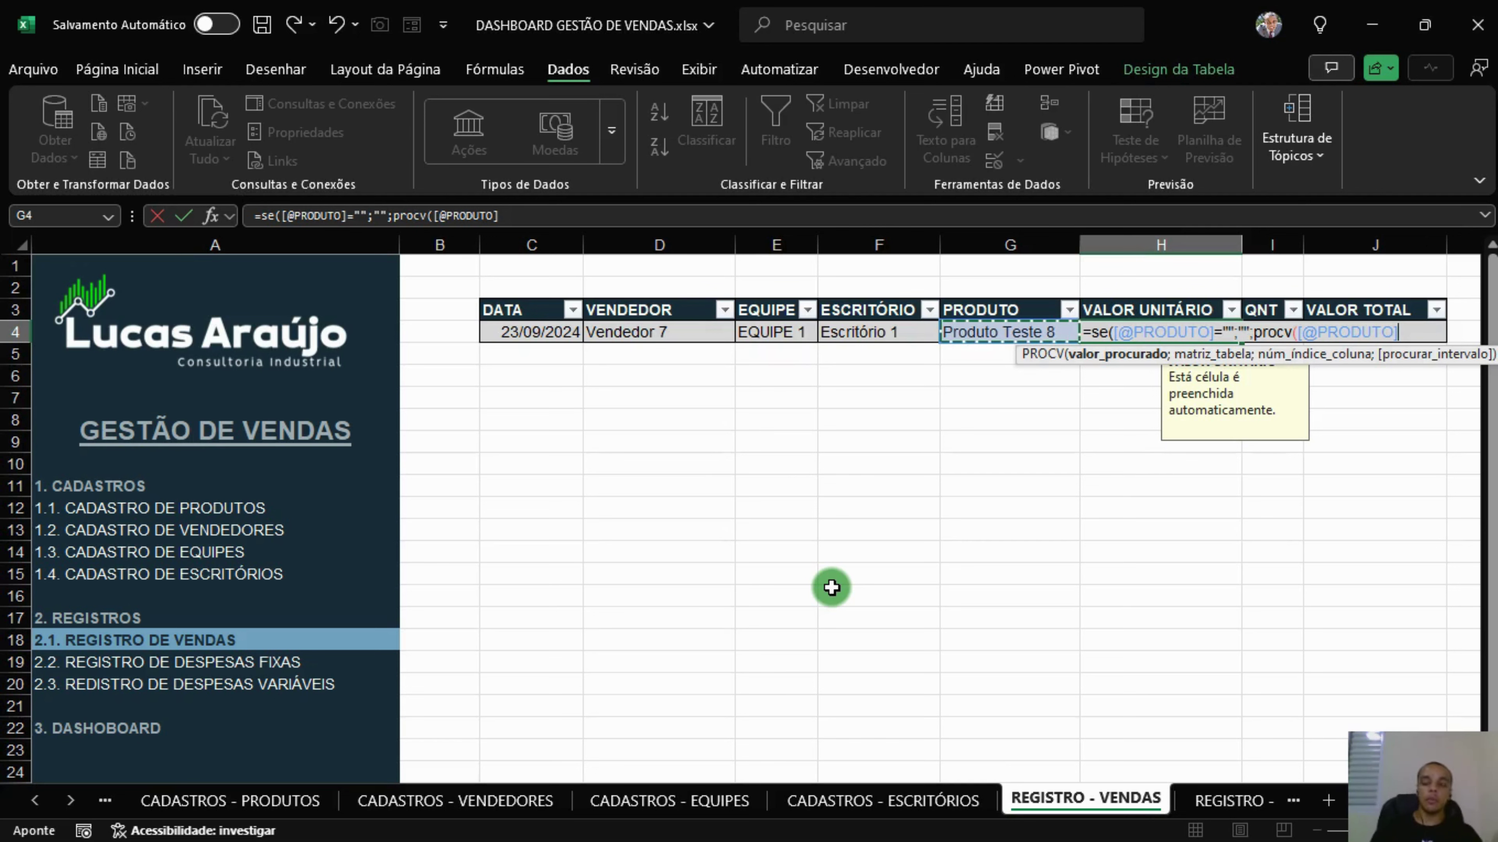
Continue the PROCV in the H4 formula with TAB_PROD as its lookup table.
type("[[")
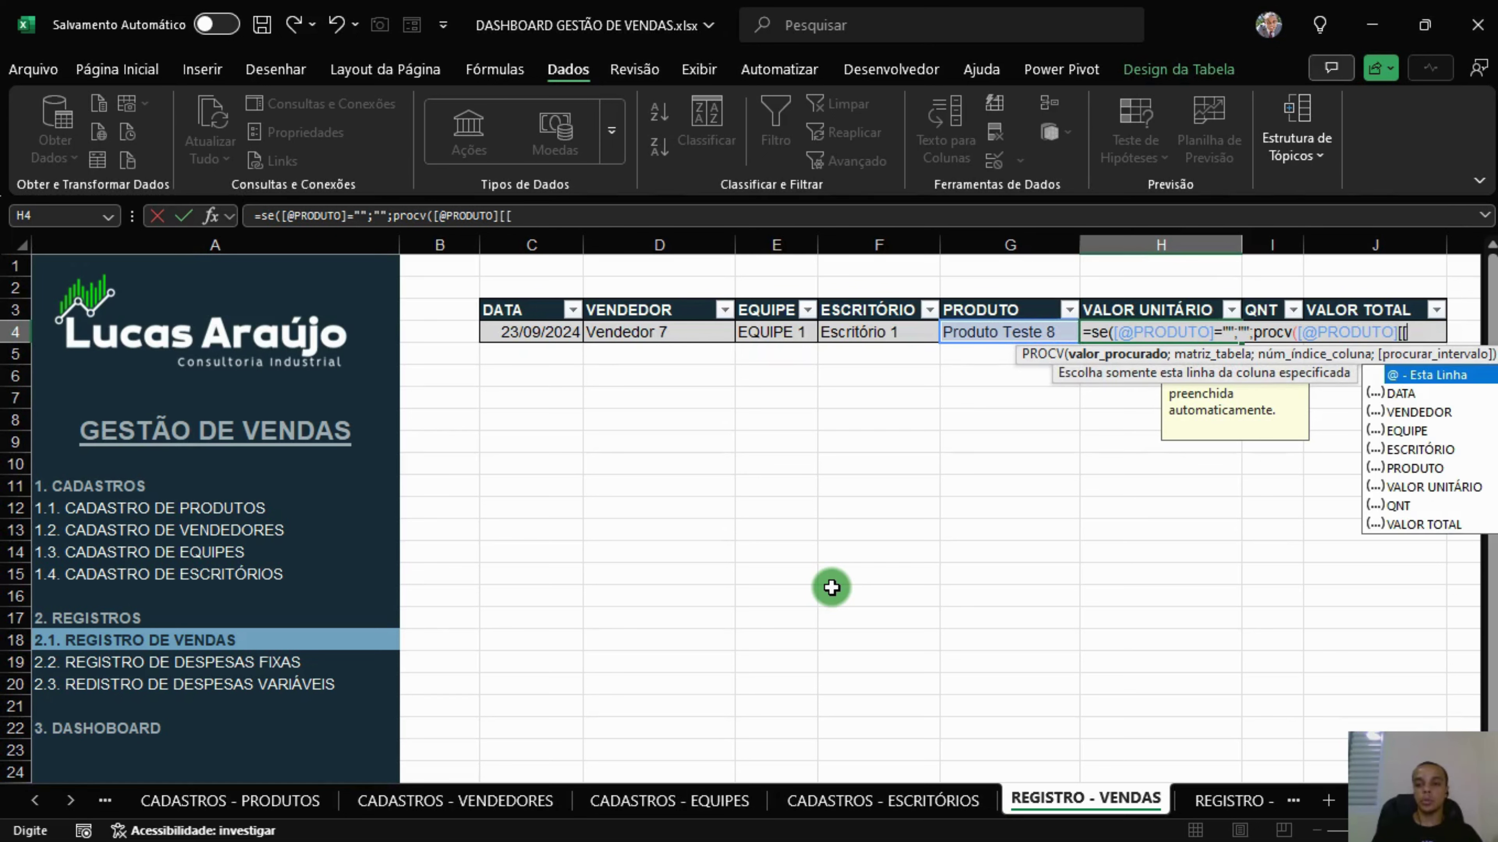
key("BackSpace")
key("BackSpace")
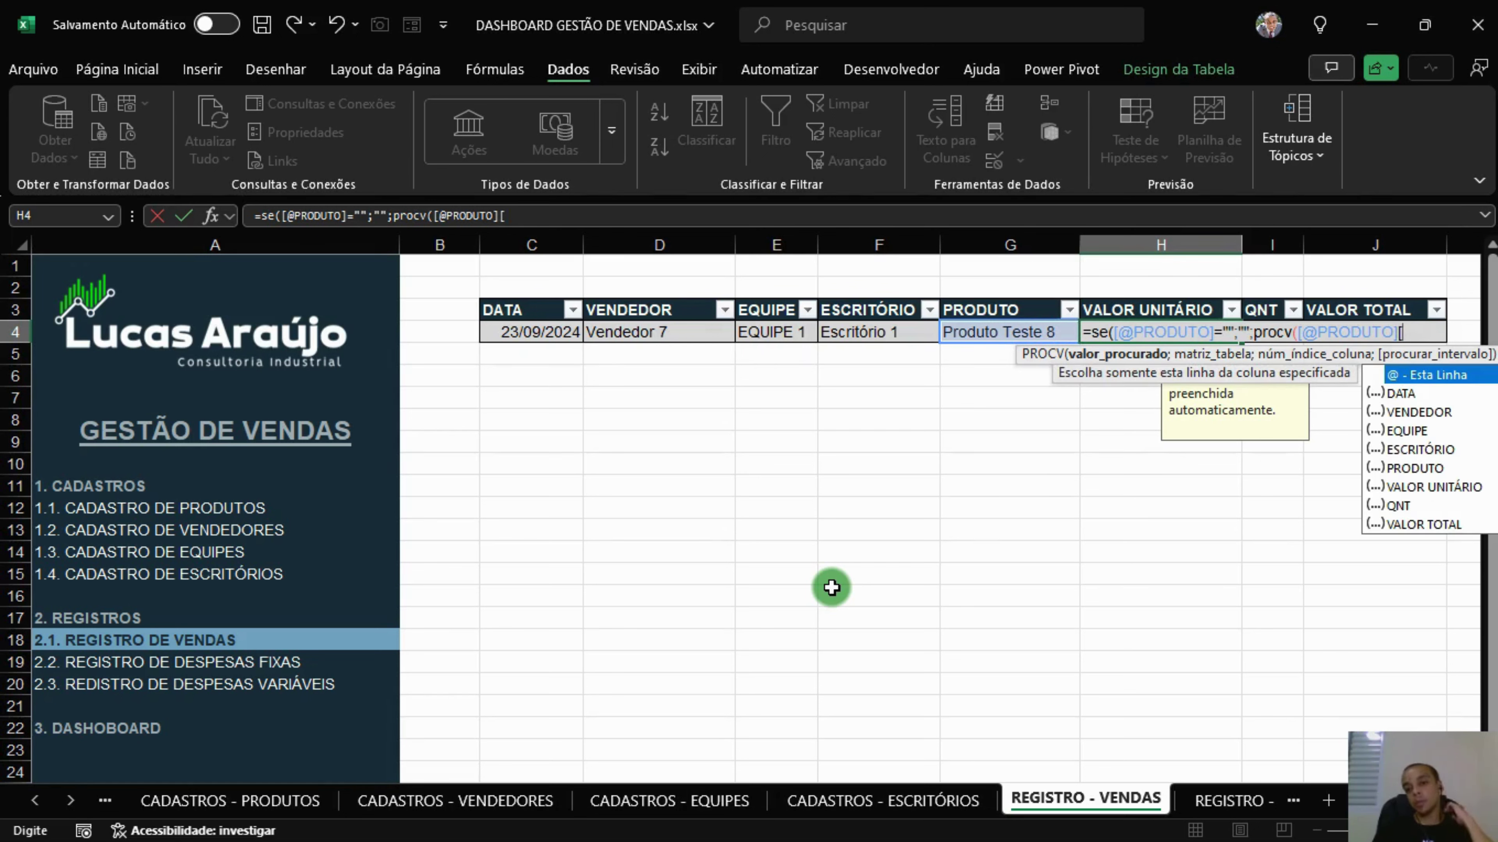
type(";tab")
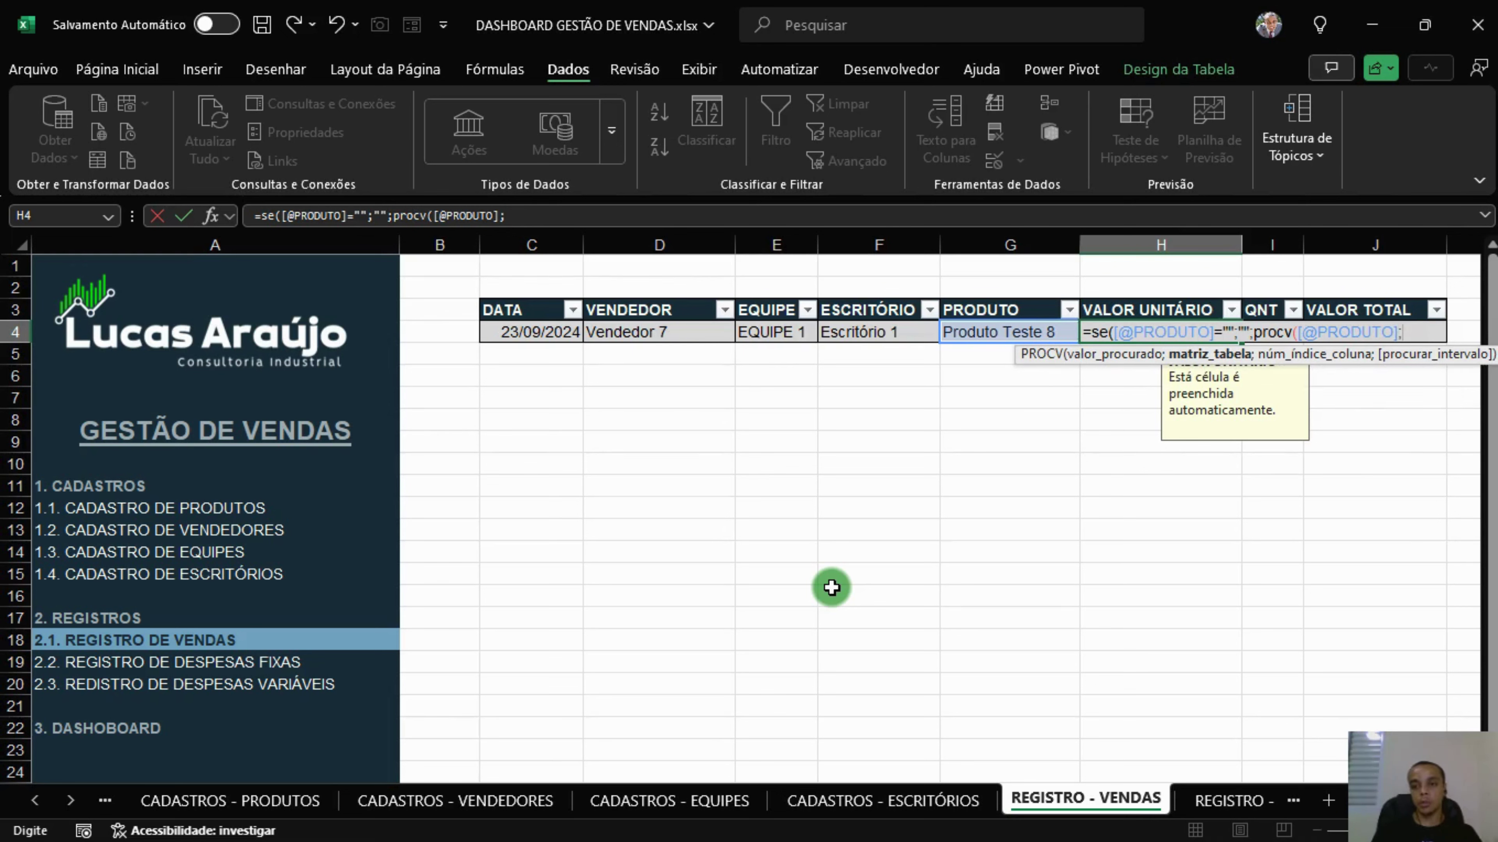
key("Down")
key("Down")
key("Tab")
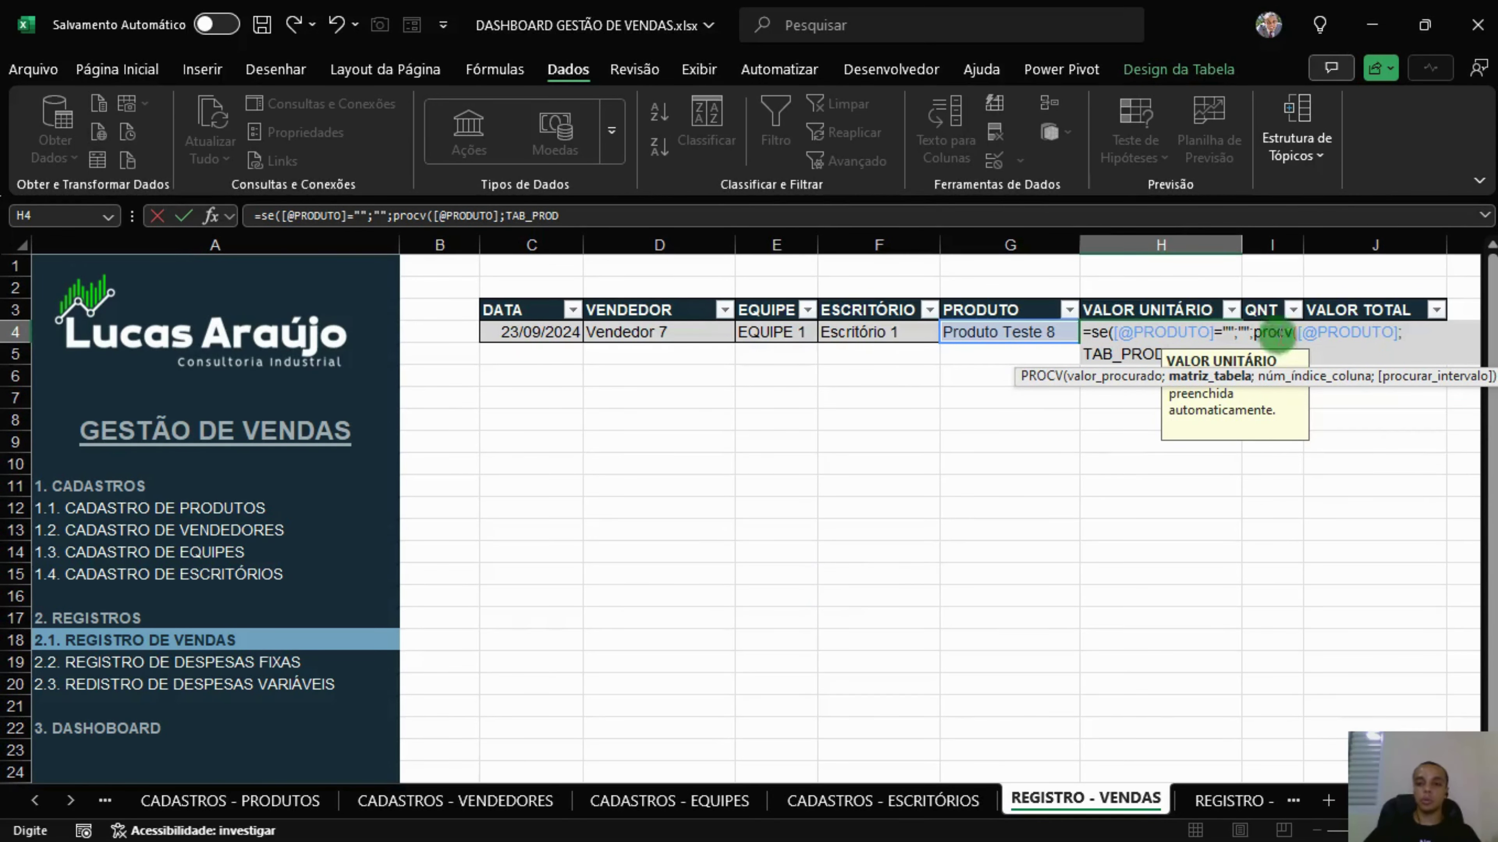
scroll(1027, 341, "down", 1)
scroll(1084, 359, "up", 1)
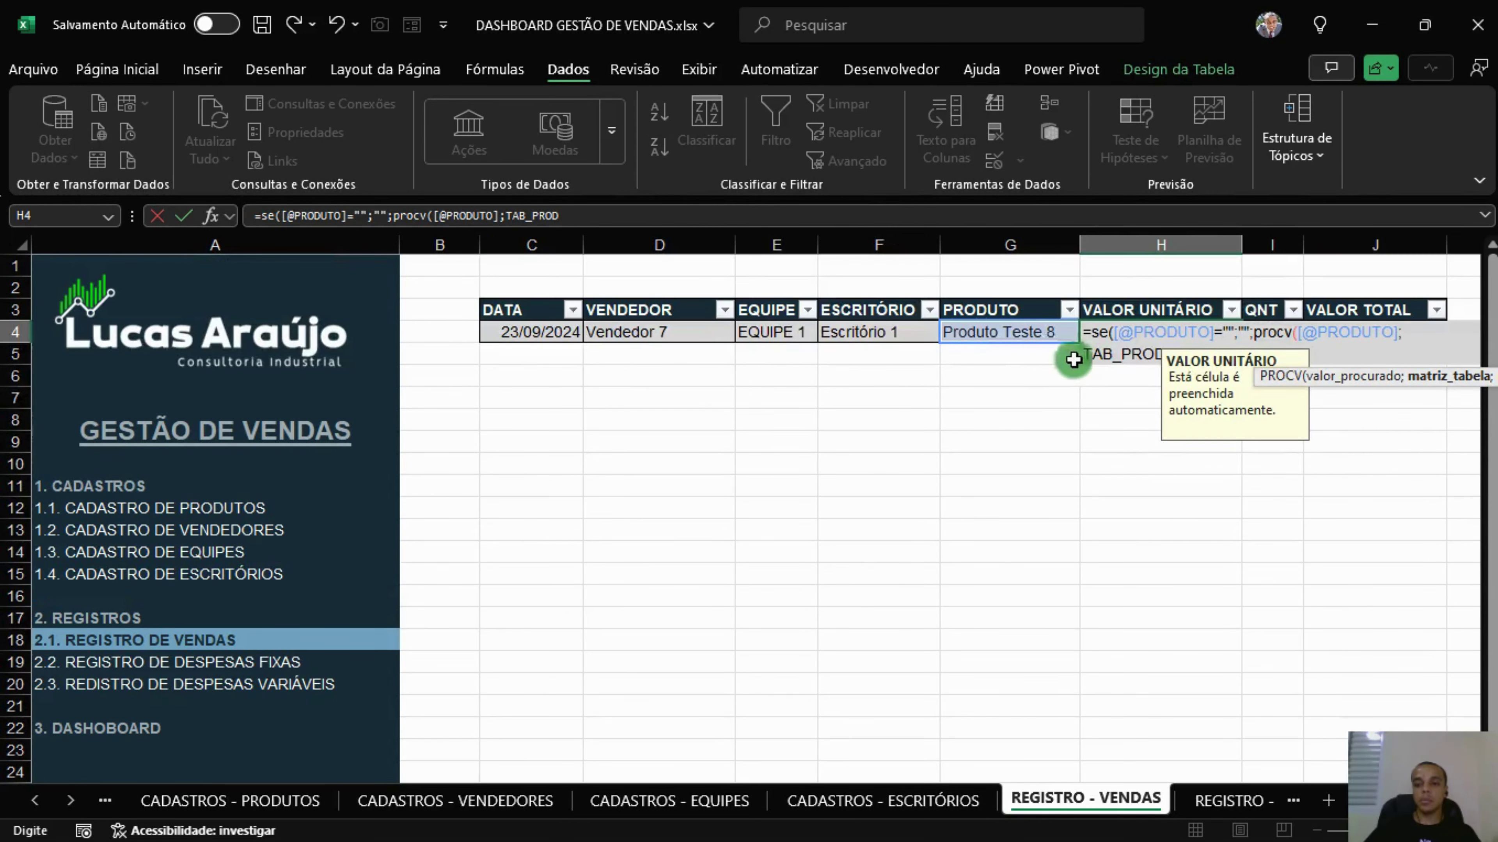
Narrow the PROCV lookup range in H4 to the table columns TAB_PROD[[PRODUTO]:[VALOR UNITÁRIO]].
left_click(641, 227)
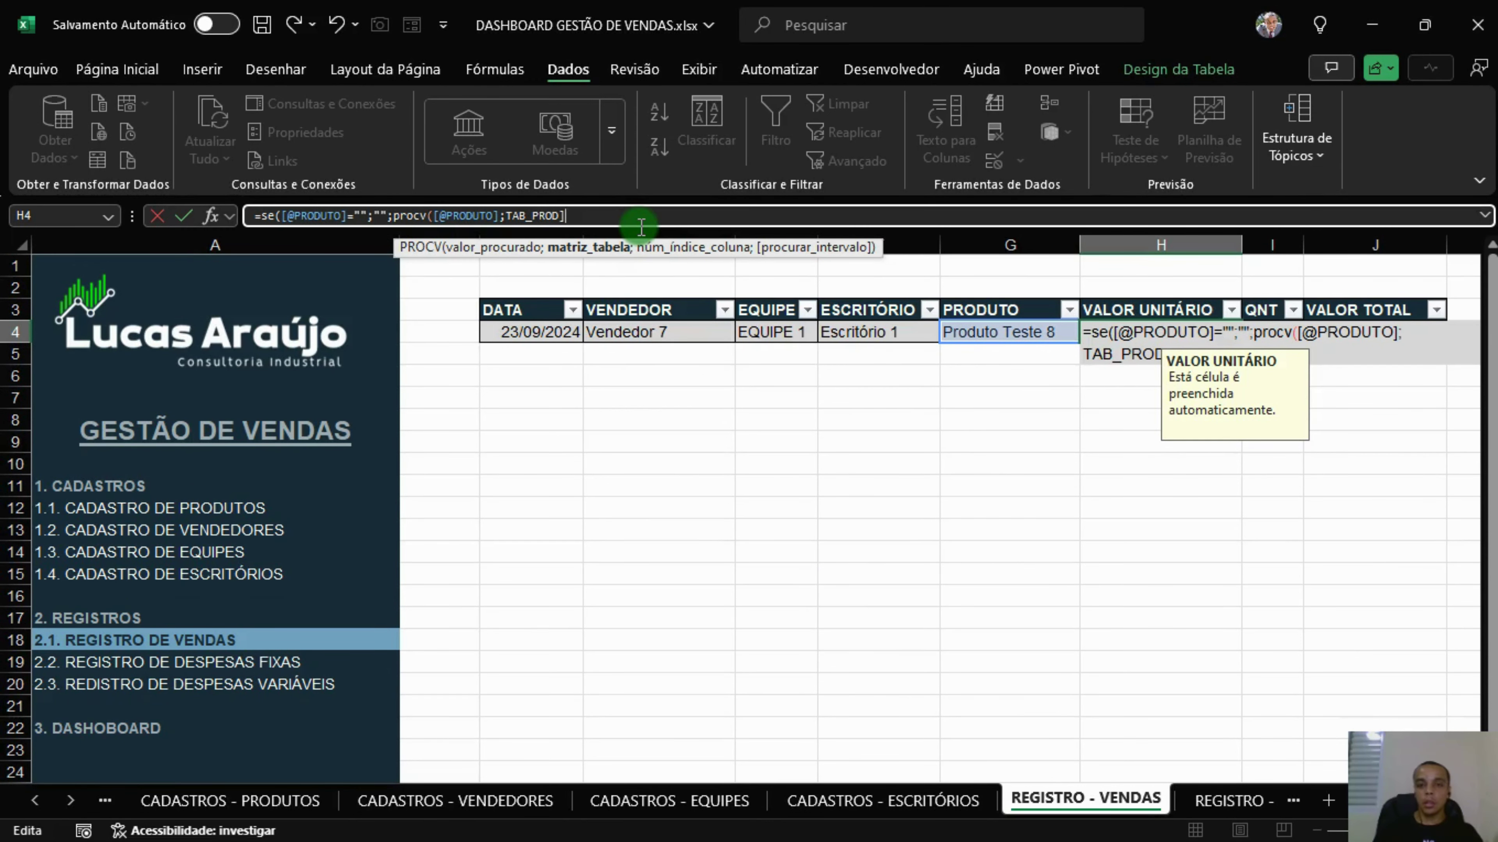
key("BackSpace")
type("[[")
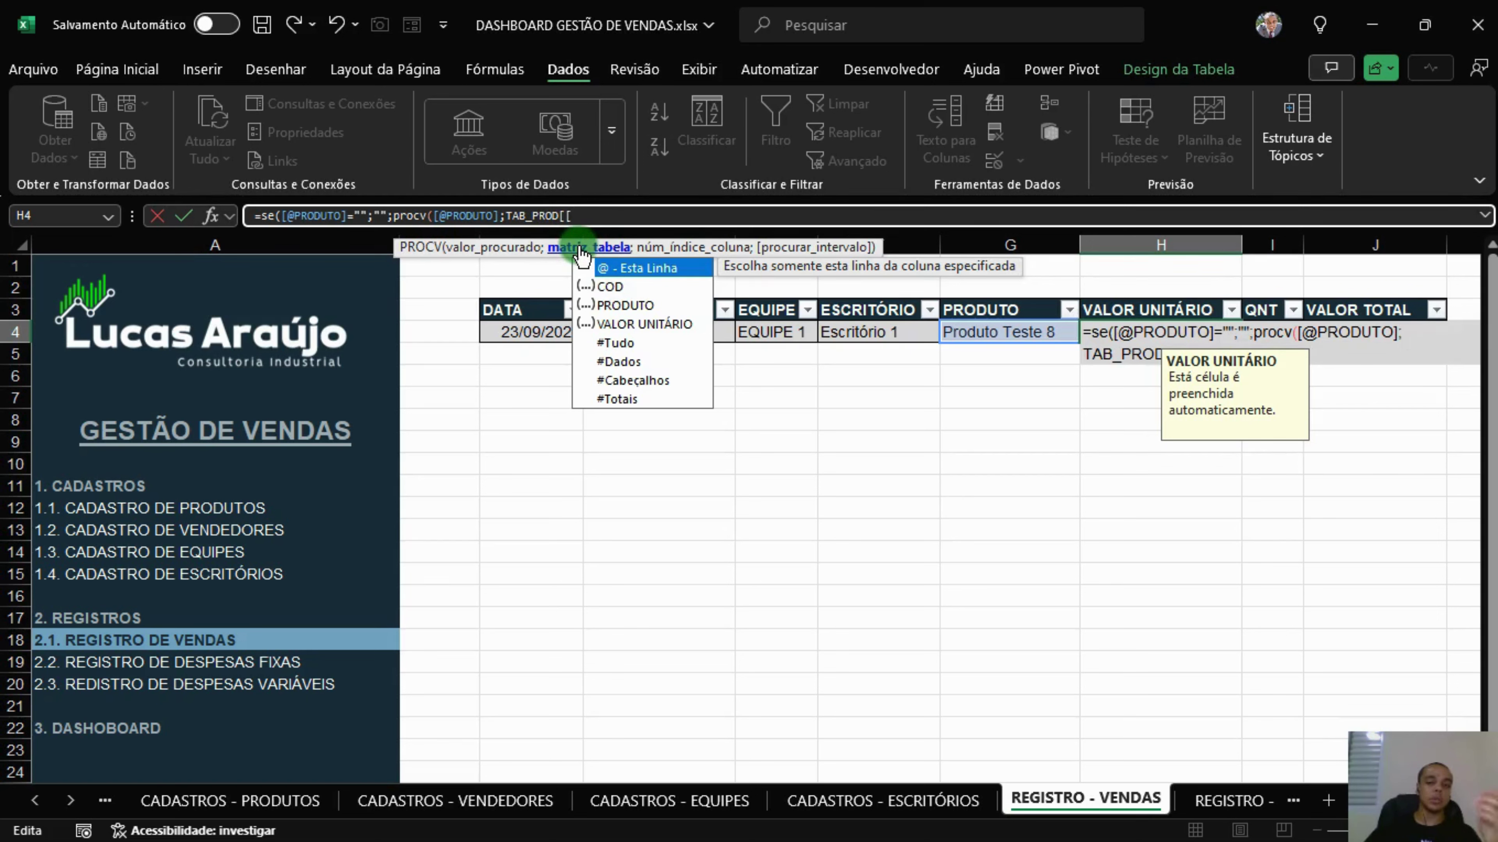
double_click(618, 304)
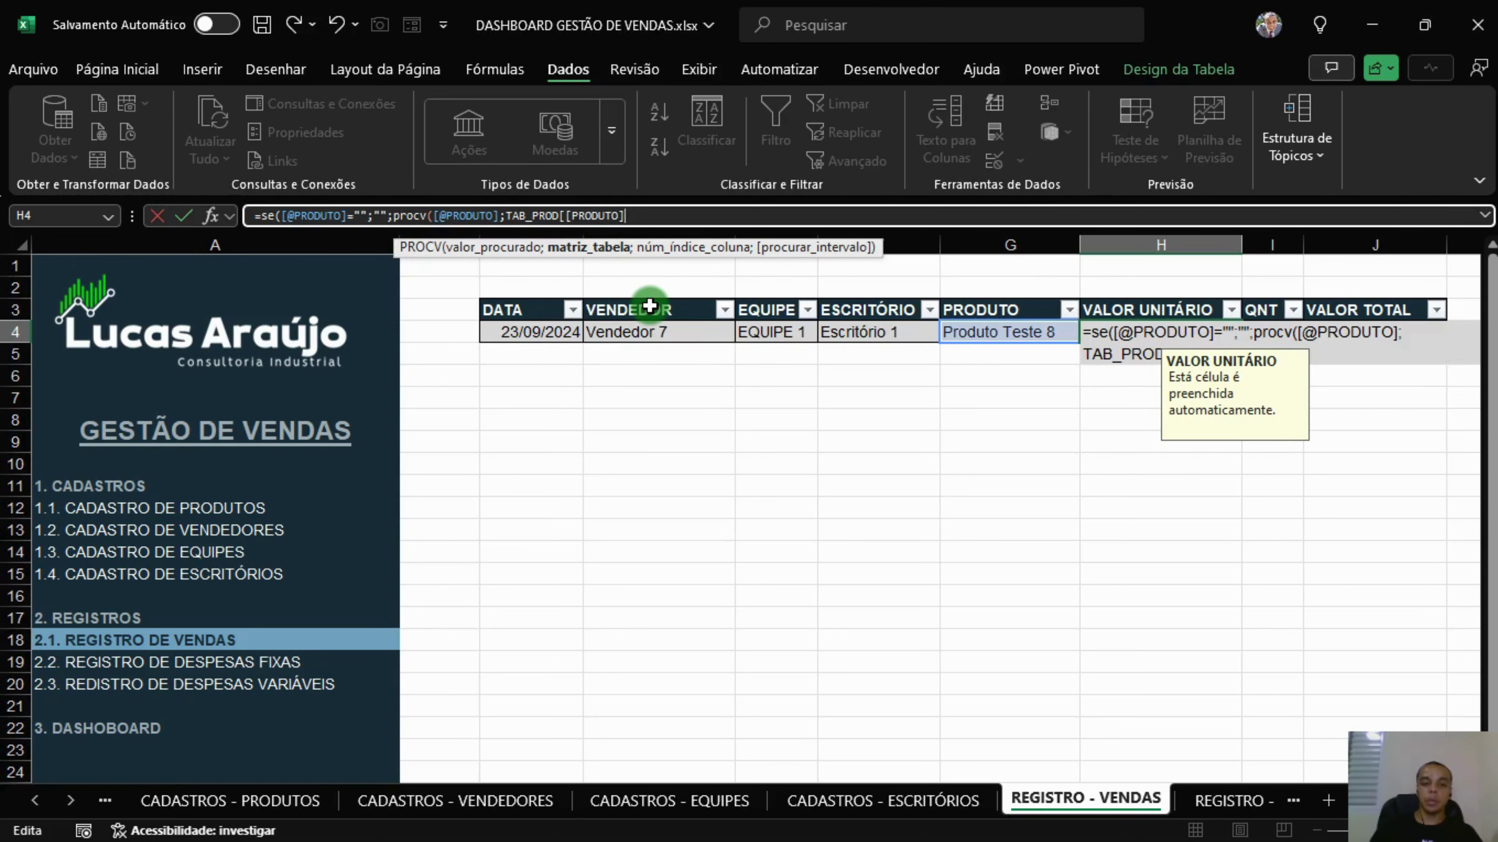
type(":[")
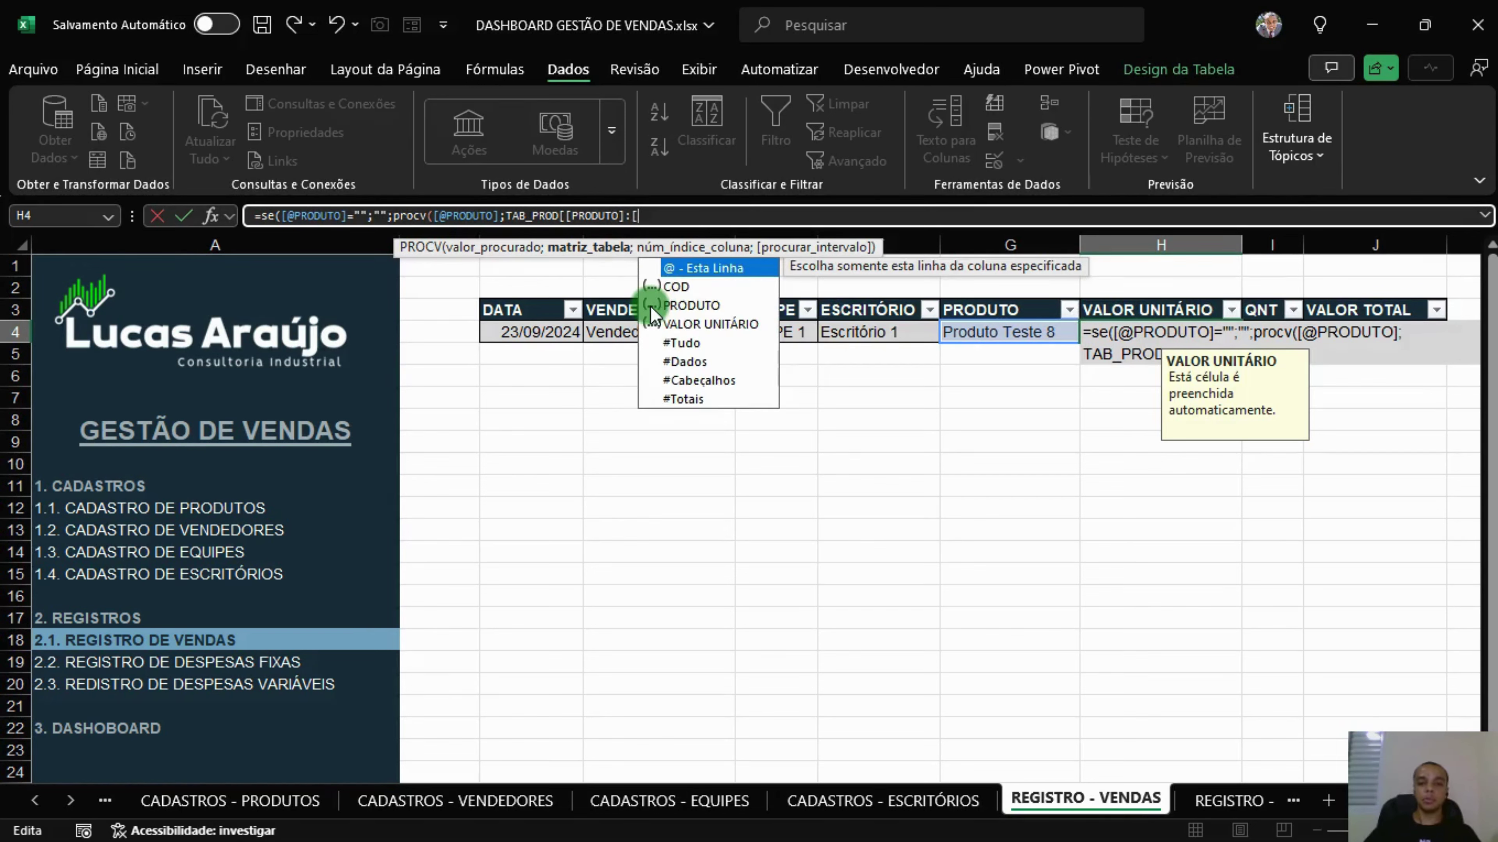
double_click(655, 323)
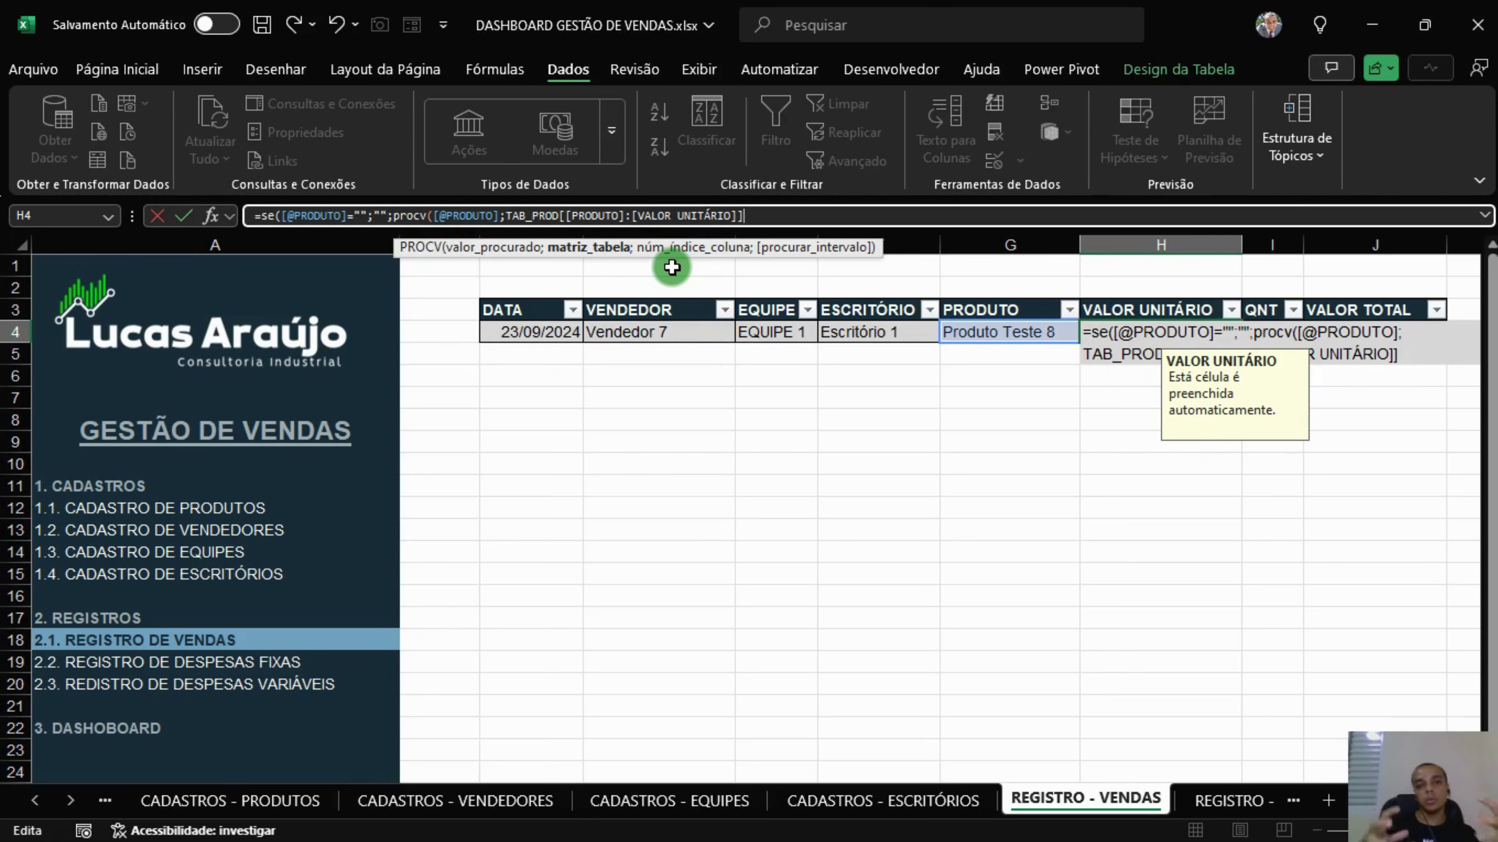
Finish the H4 PROCV with column index 2 and exact match 0, and commit the formula.
type(";")
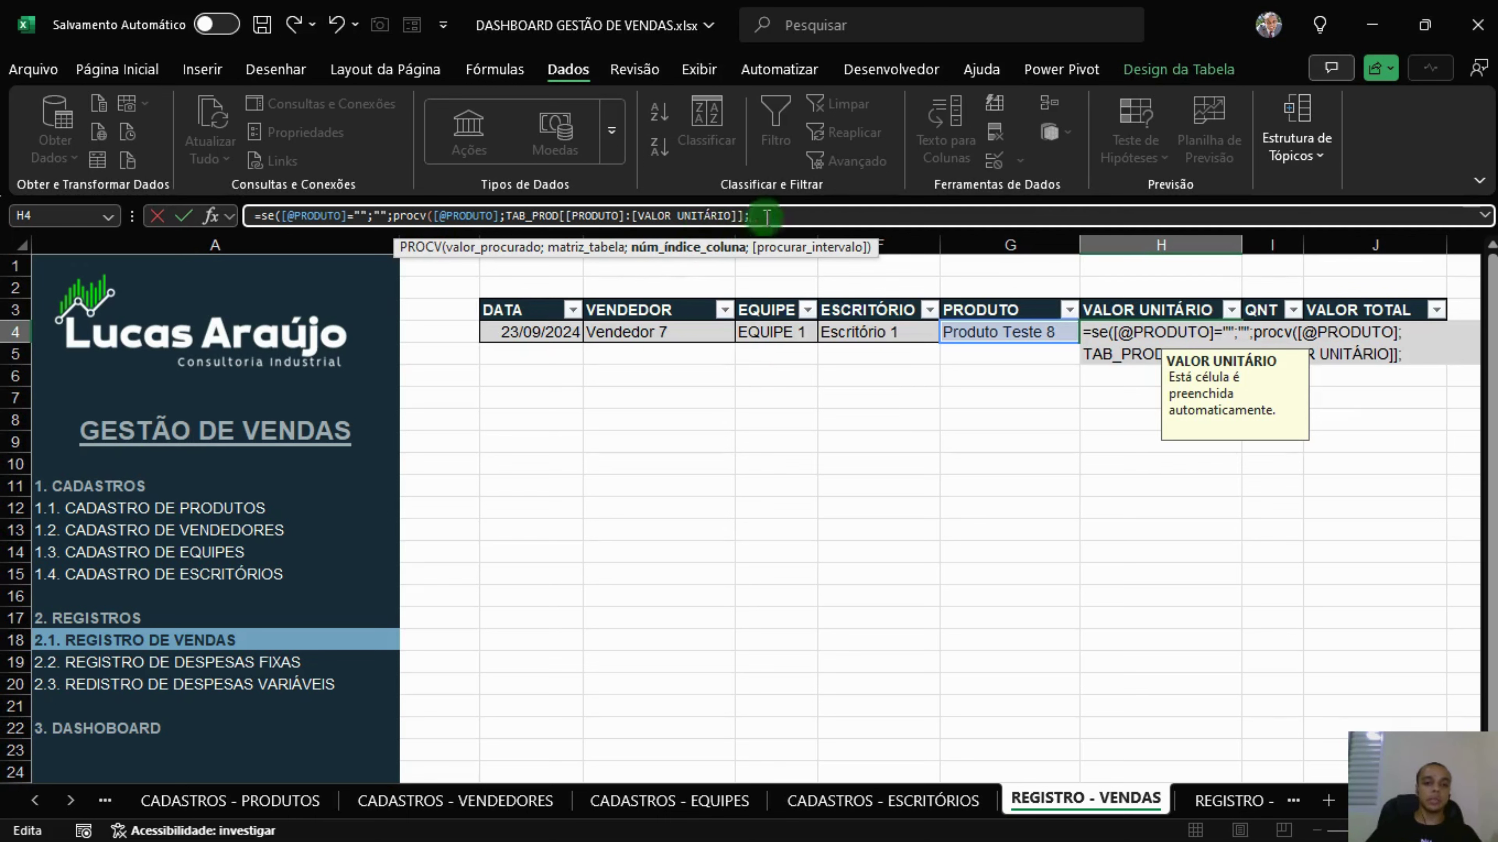
type("2;0")
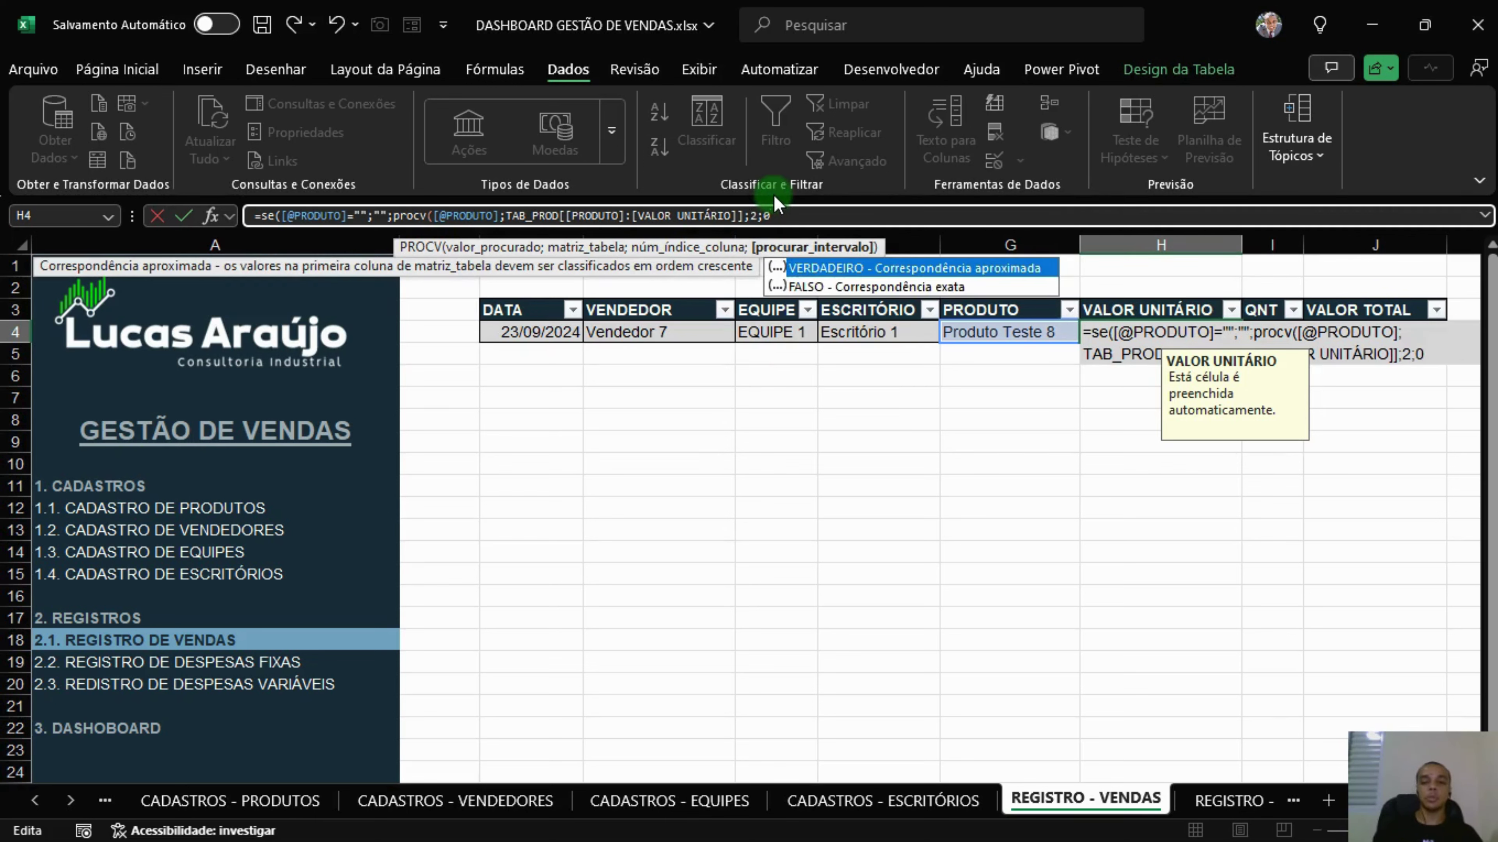
type(")")
key("ctrl+Return")
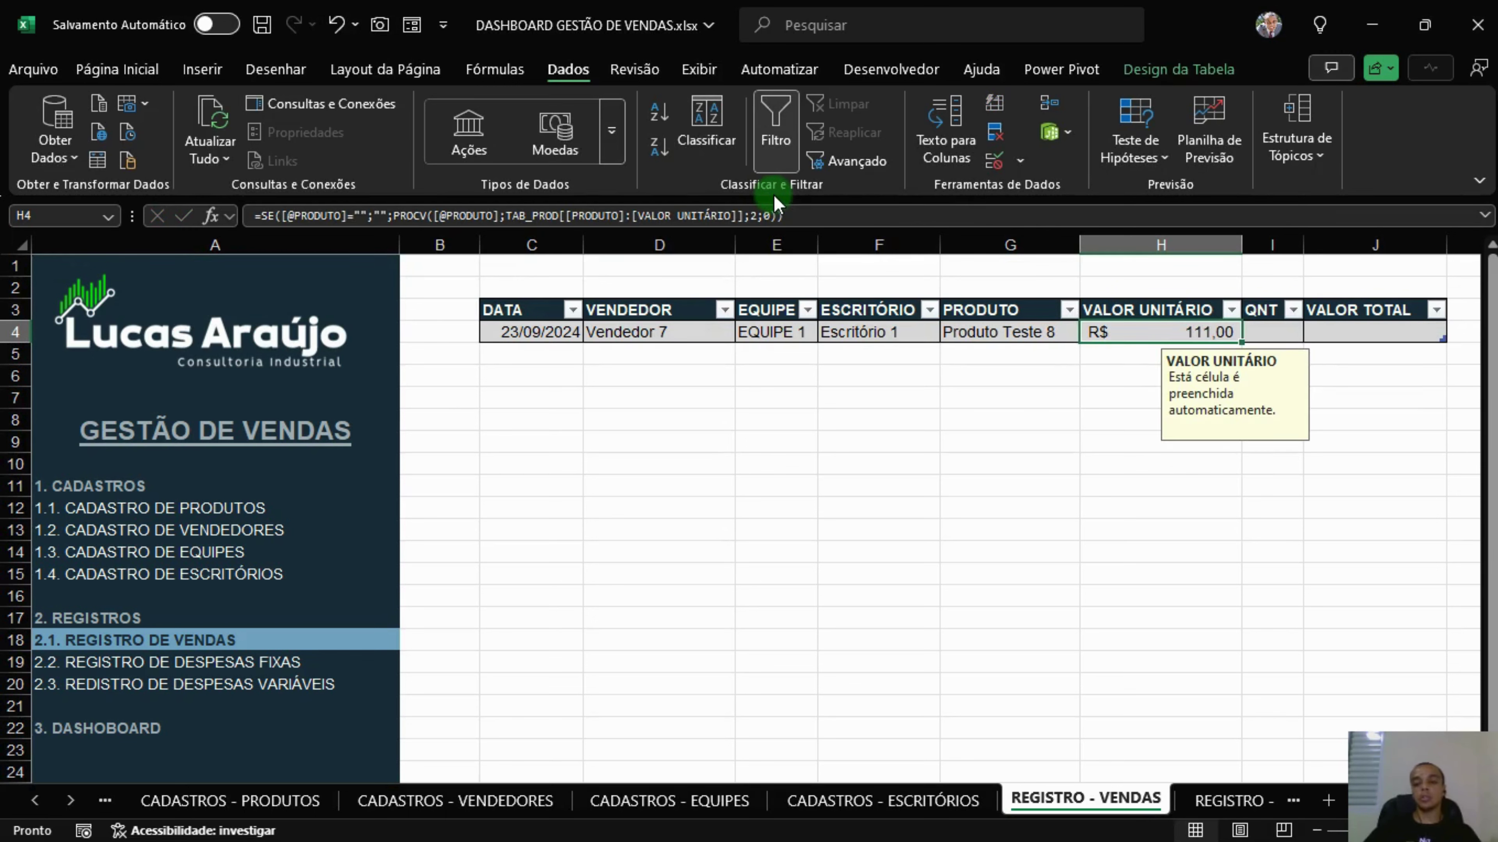
Review the PRODUTO to VALOR UNITÁRIO range reference inside the H4 PROCV formula, leaving the formula as it is.
left_click(618, 215)
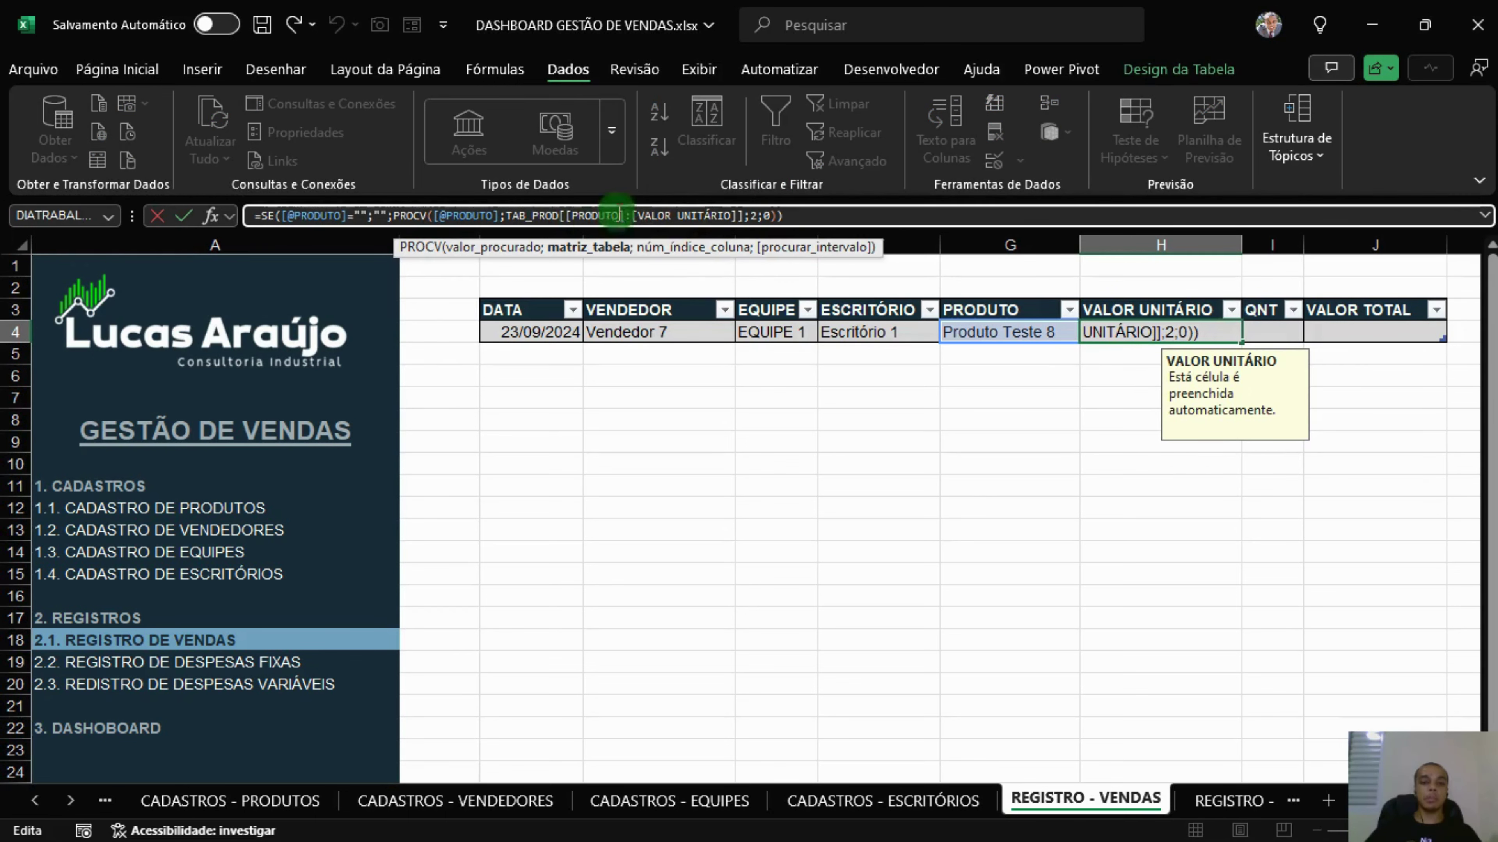
left_click(677, 215)
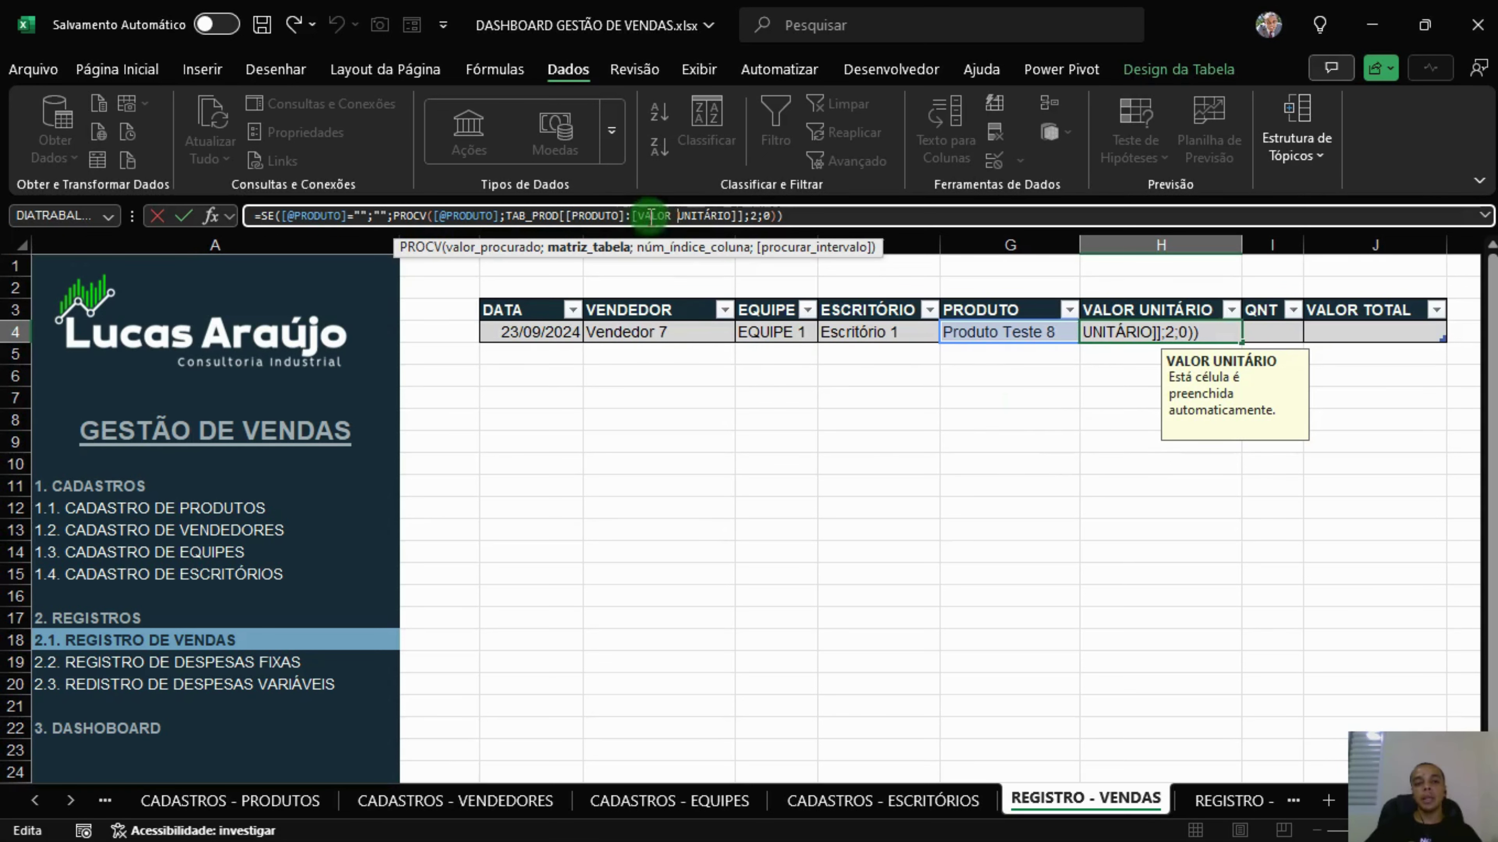
left_click(600, 216)
left_click(652, 216)
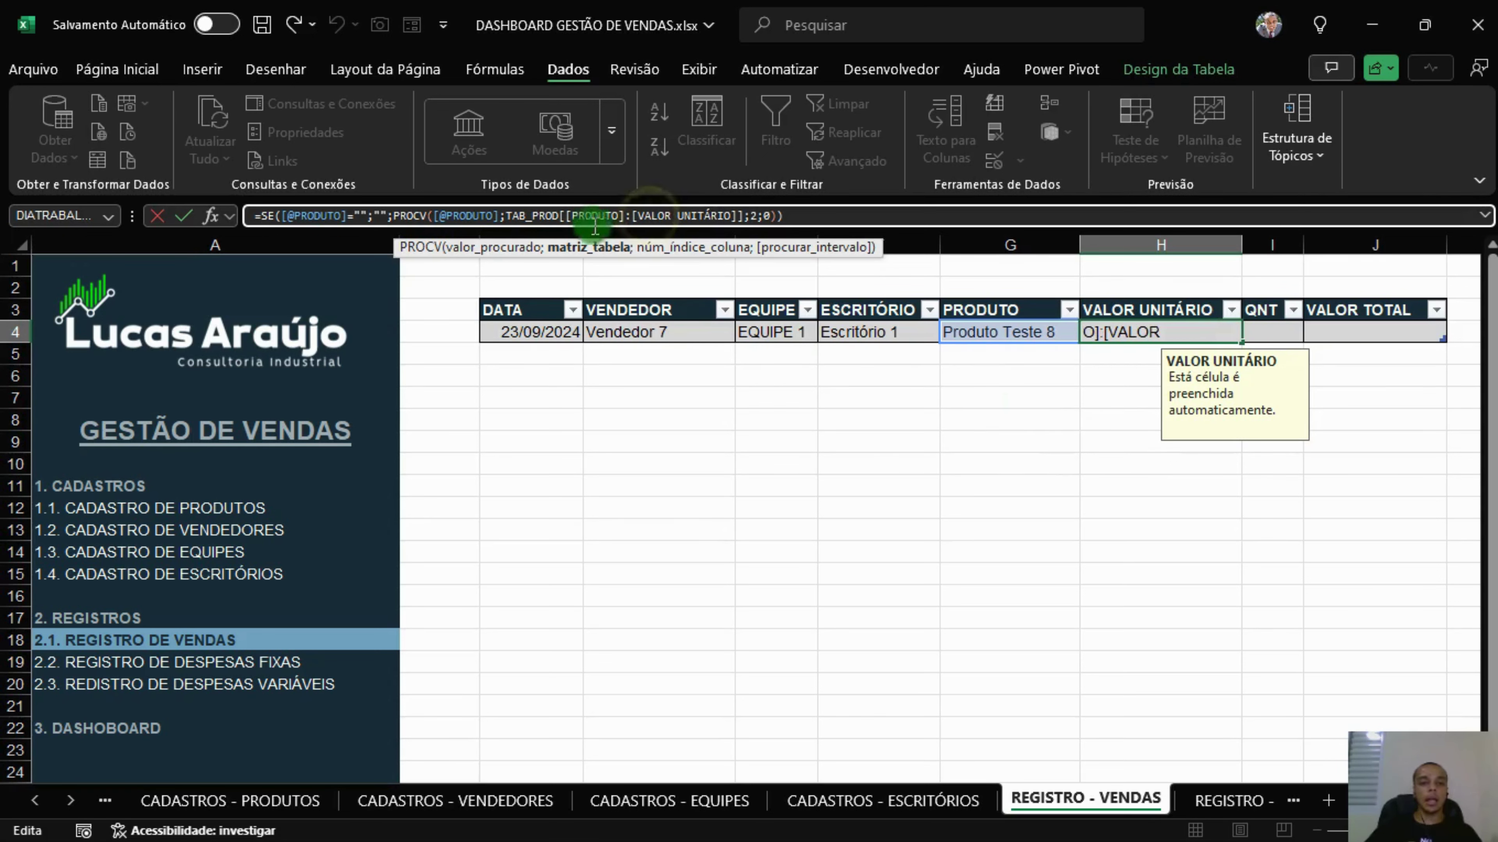
left_click(578, 210)
left_click(584, 211)
left_click(654, 212)
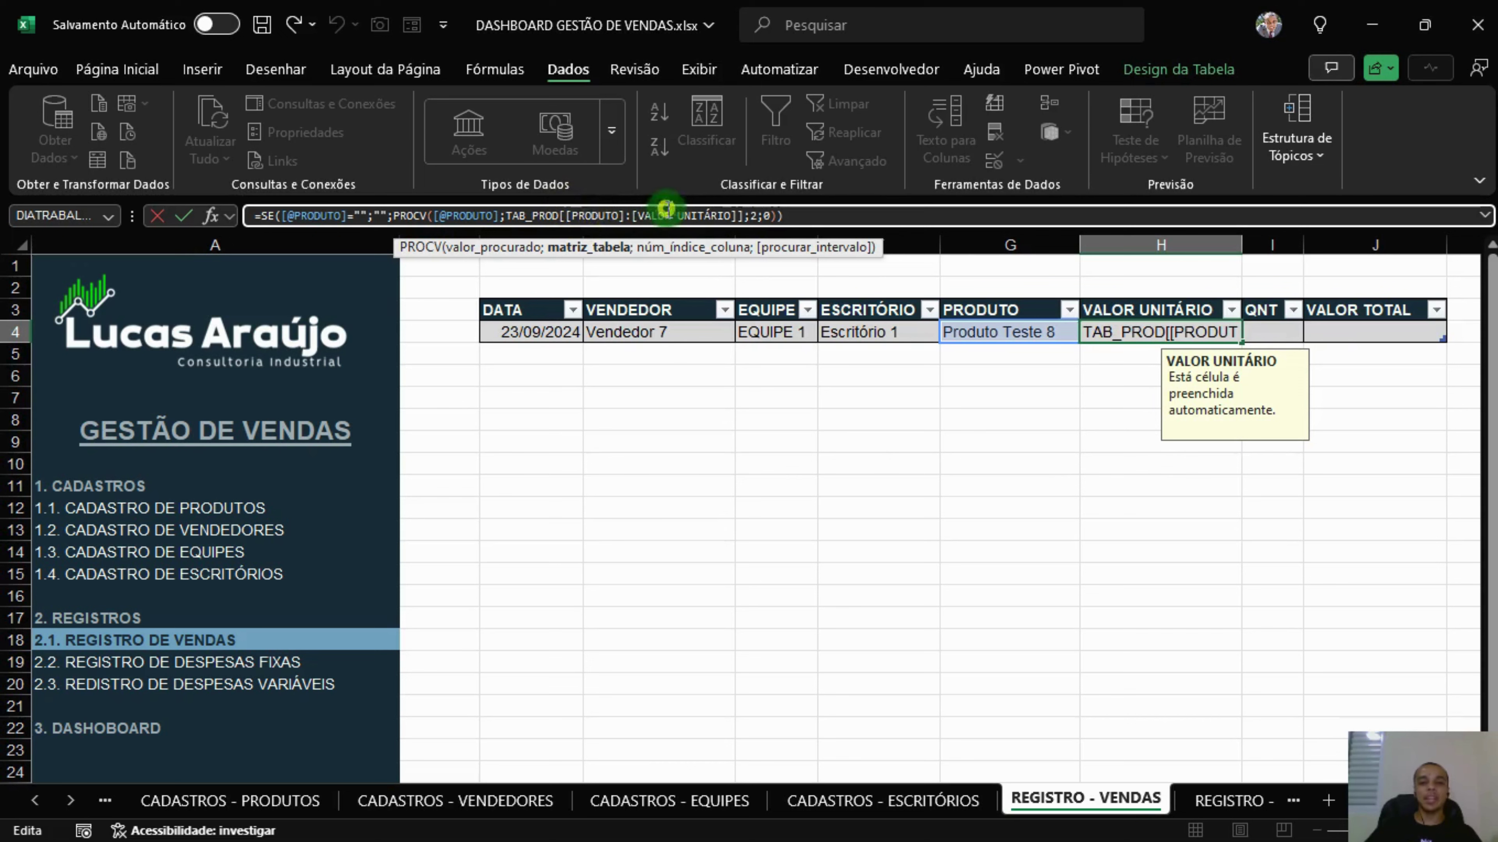
left_click(585, 211)
left_click(590, 211)
left_click(648, 214)
left_click(584, 213)
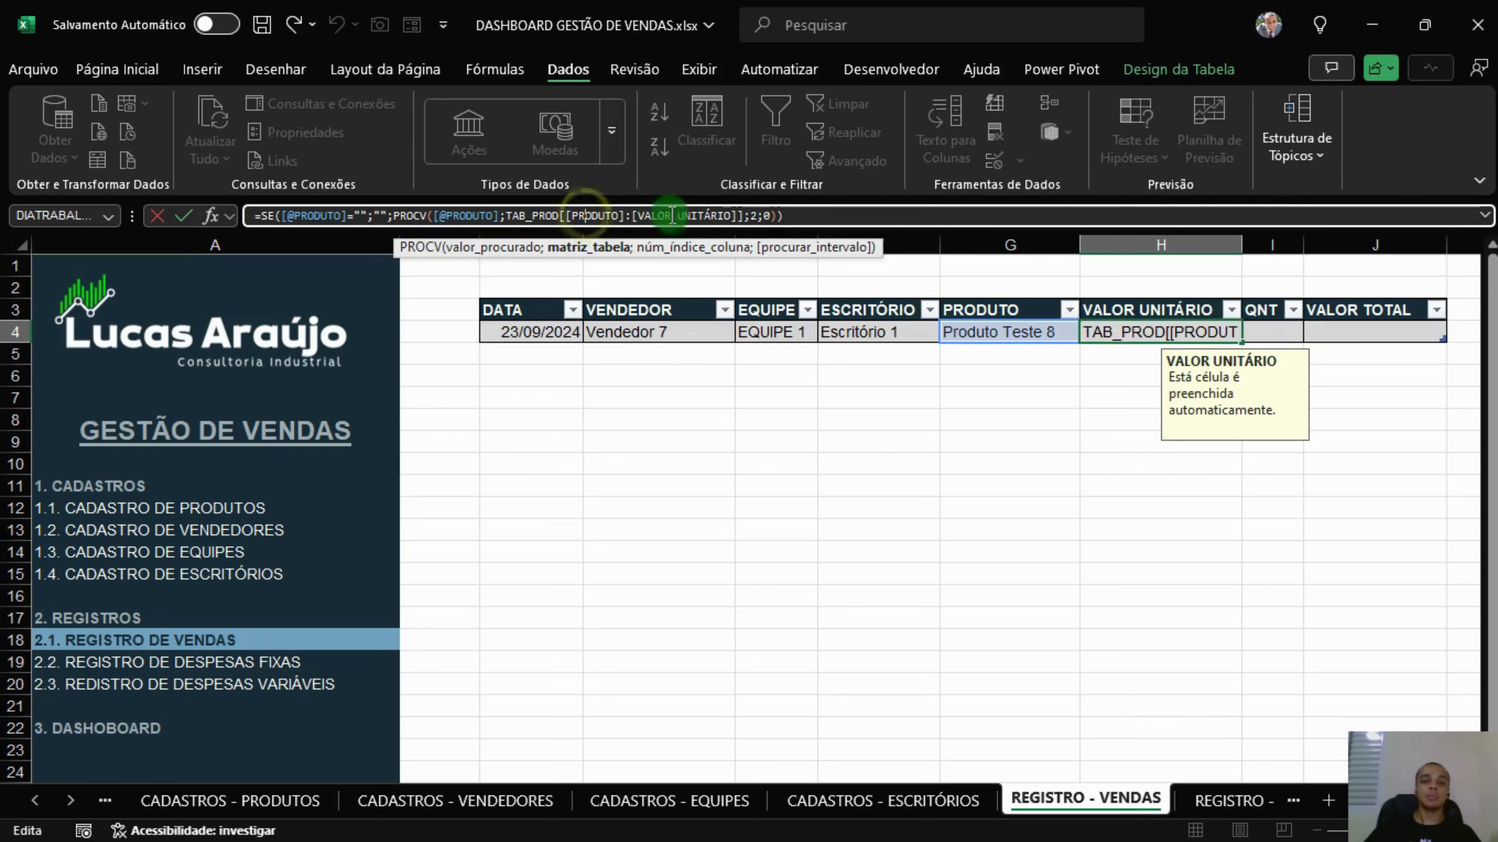
left_click(574, 215)
left_click(661, 218)
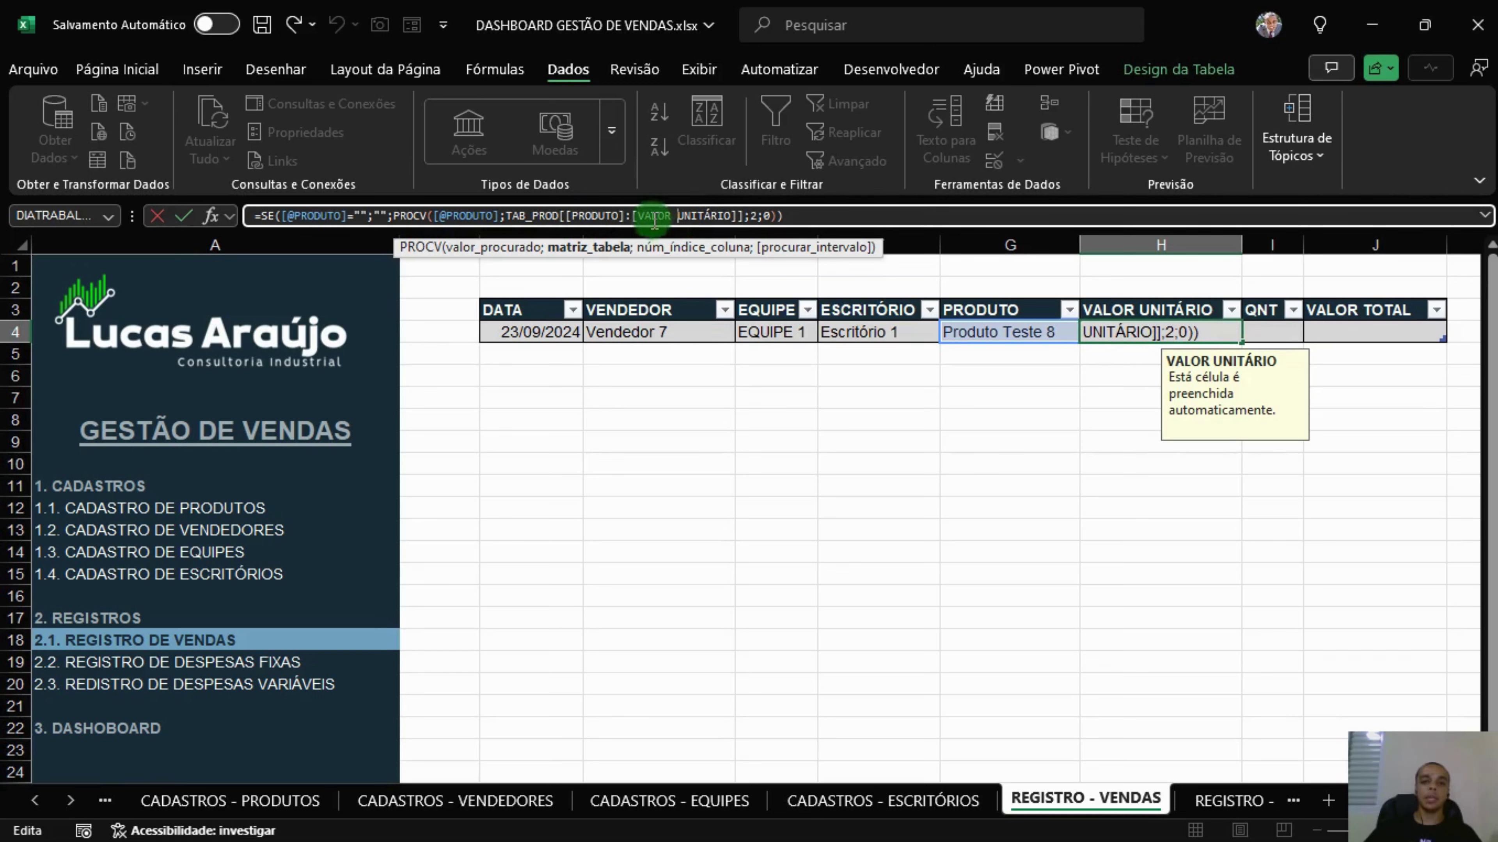
left_click(622, 209)
left_click(607, 213)
left_click(654, 215)
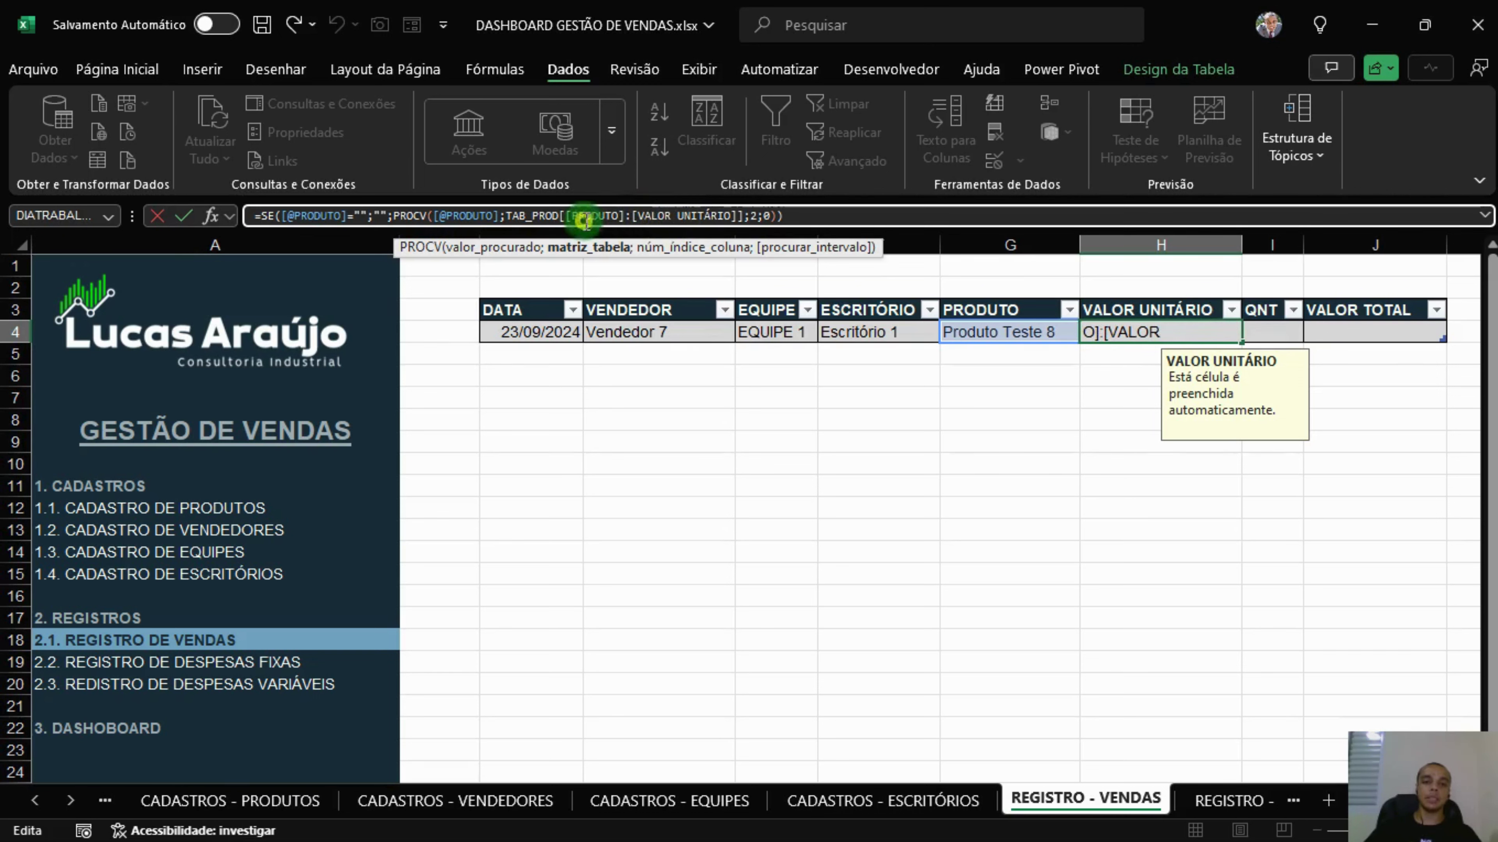
left_click(584, 216)
left_click(674, 217)
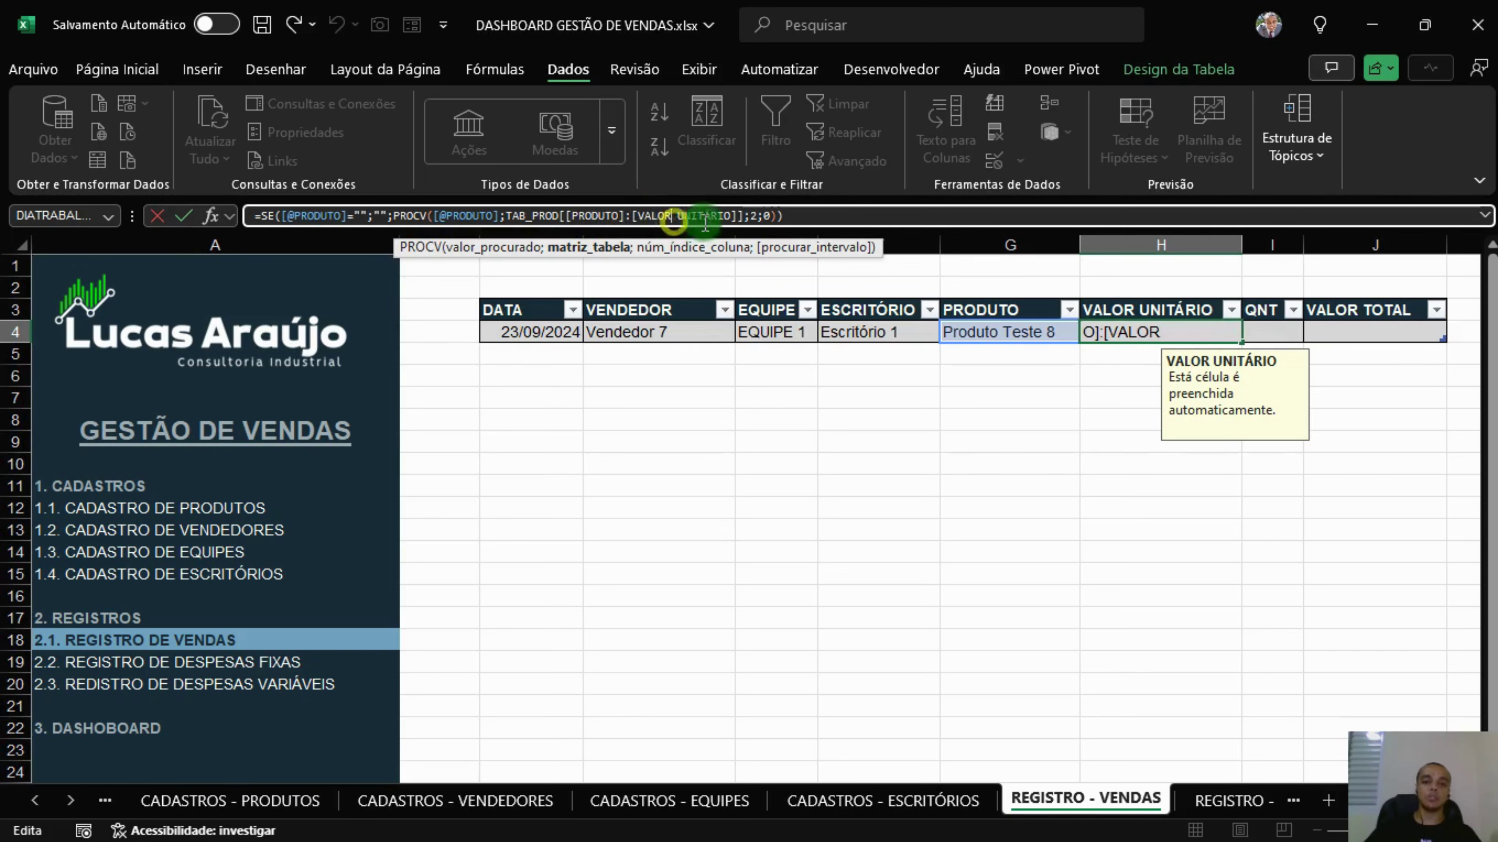
left_click(826, 217)
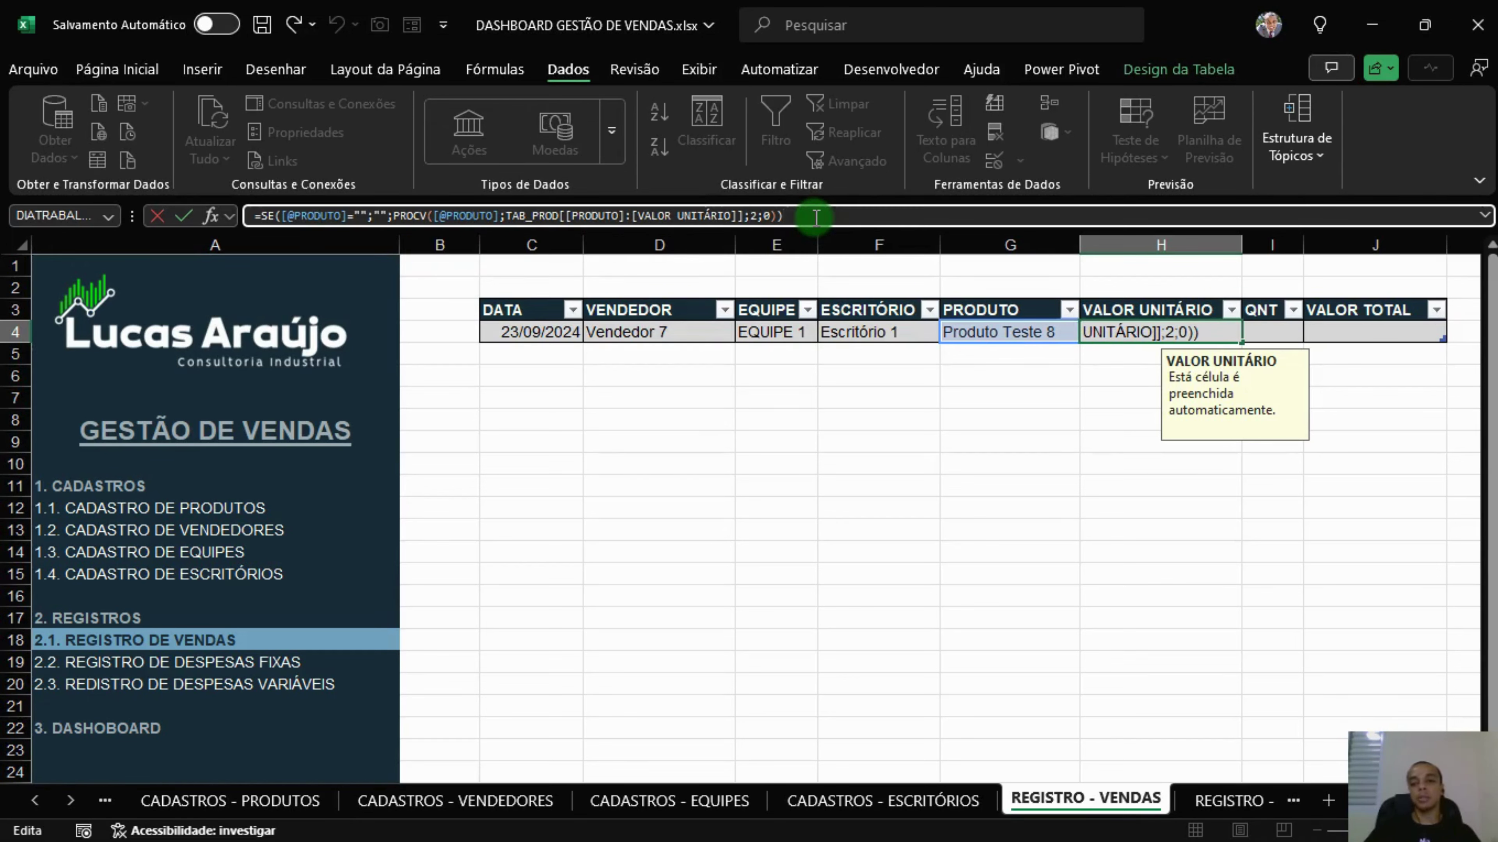
key("Return")
Compare the unit value in H4 with the Produto Teste 8 row on CADASTROS - PRODUTOS and return to REGISTRO - VENDAS.
left_click(1138, 334)
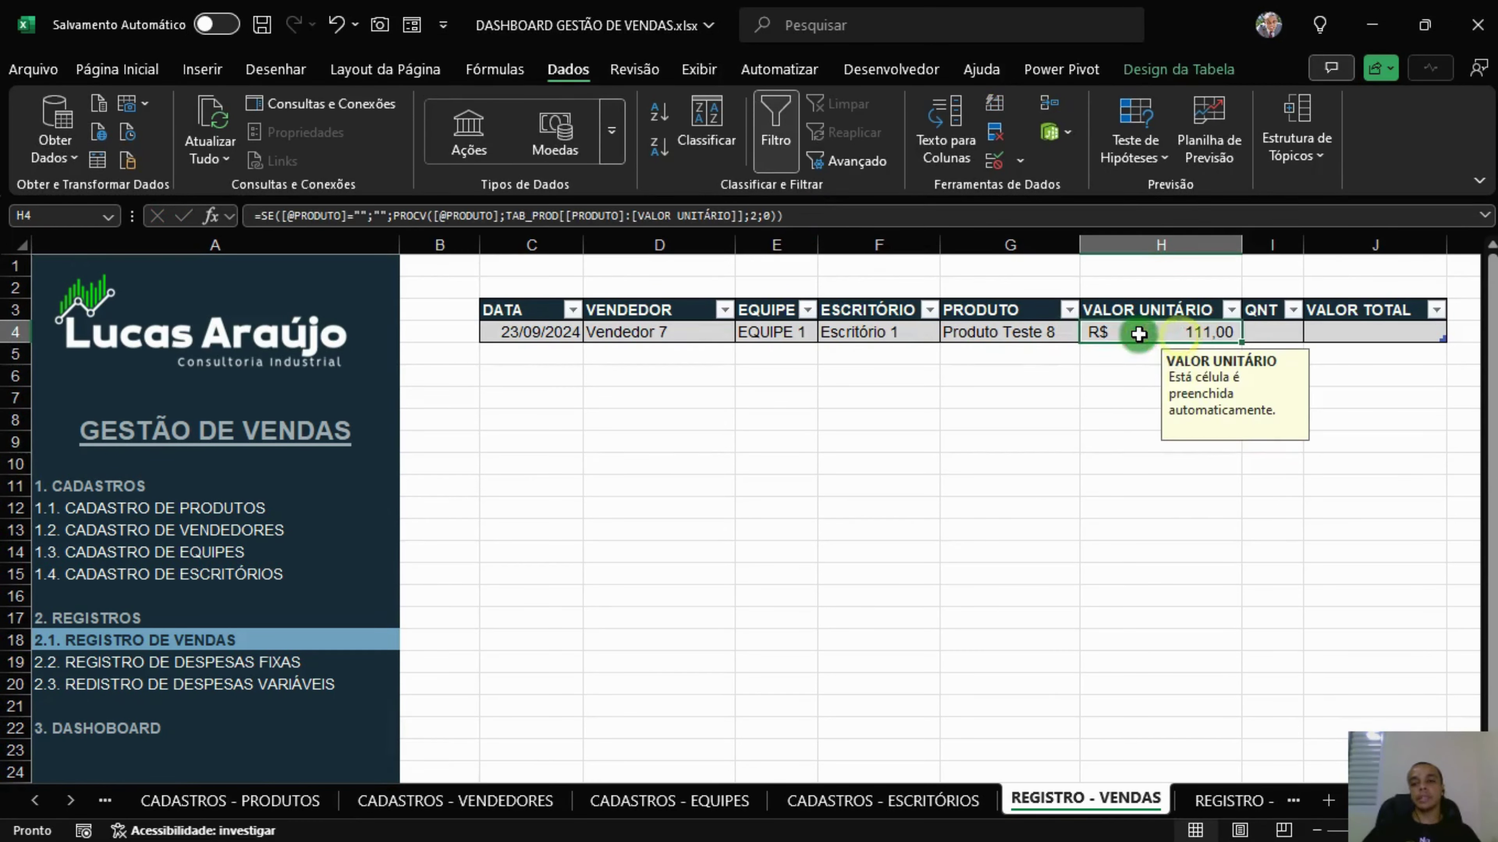
left_click(996, 334)
left_click(1166, 333)
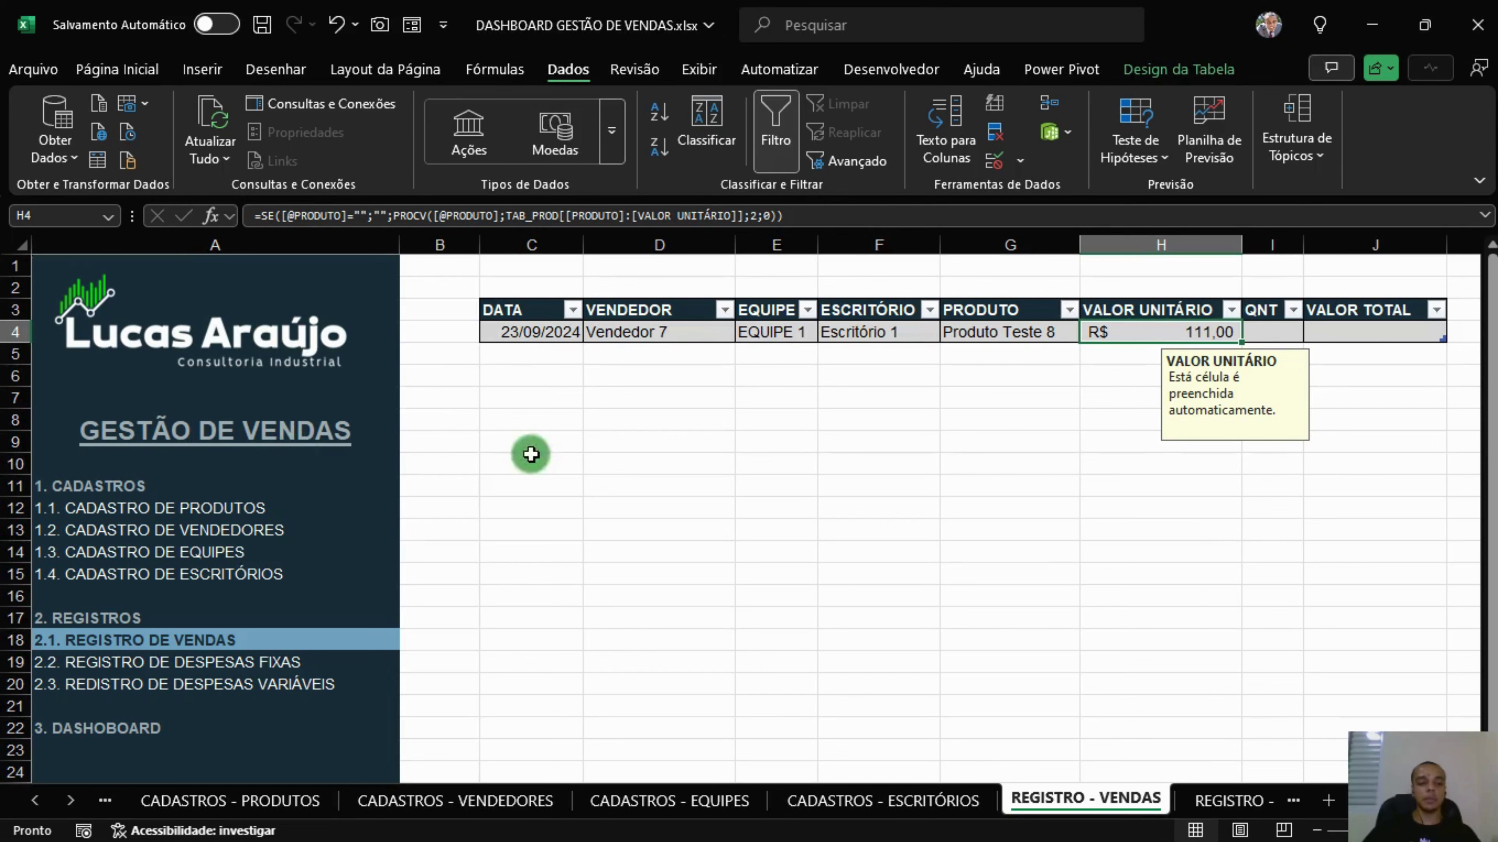
left_click(234, 508)
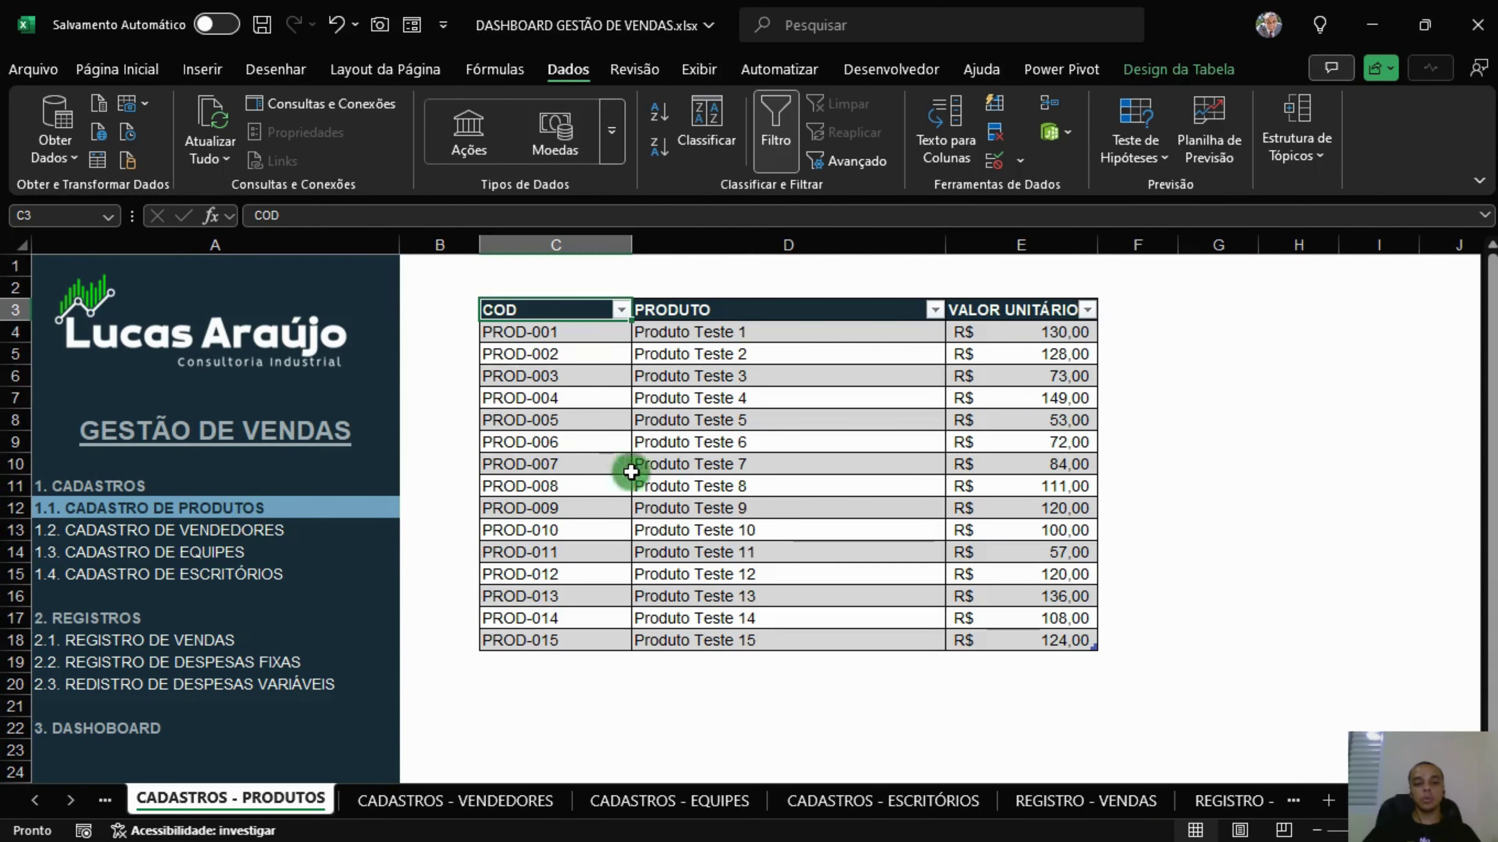
left_click_drag(568, 484, 986, 485)
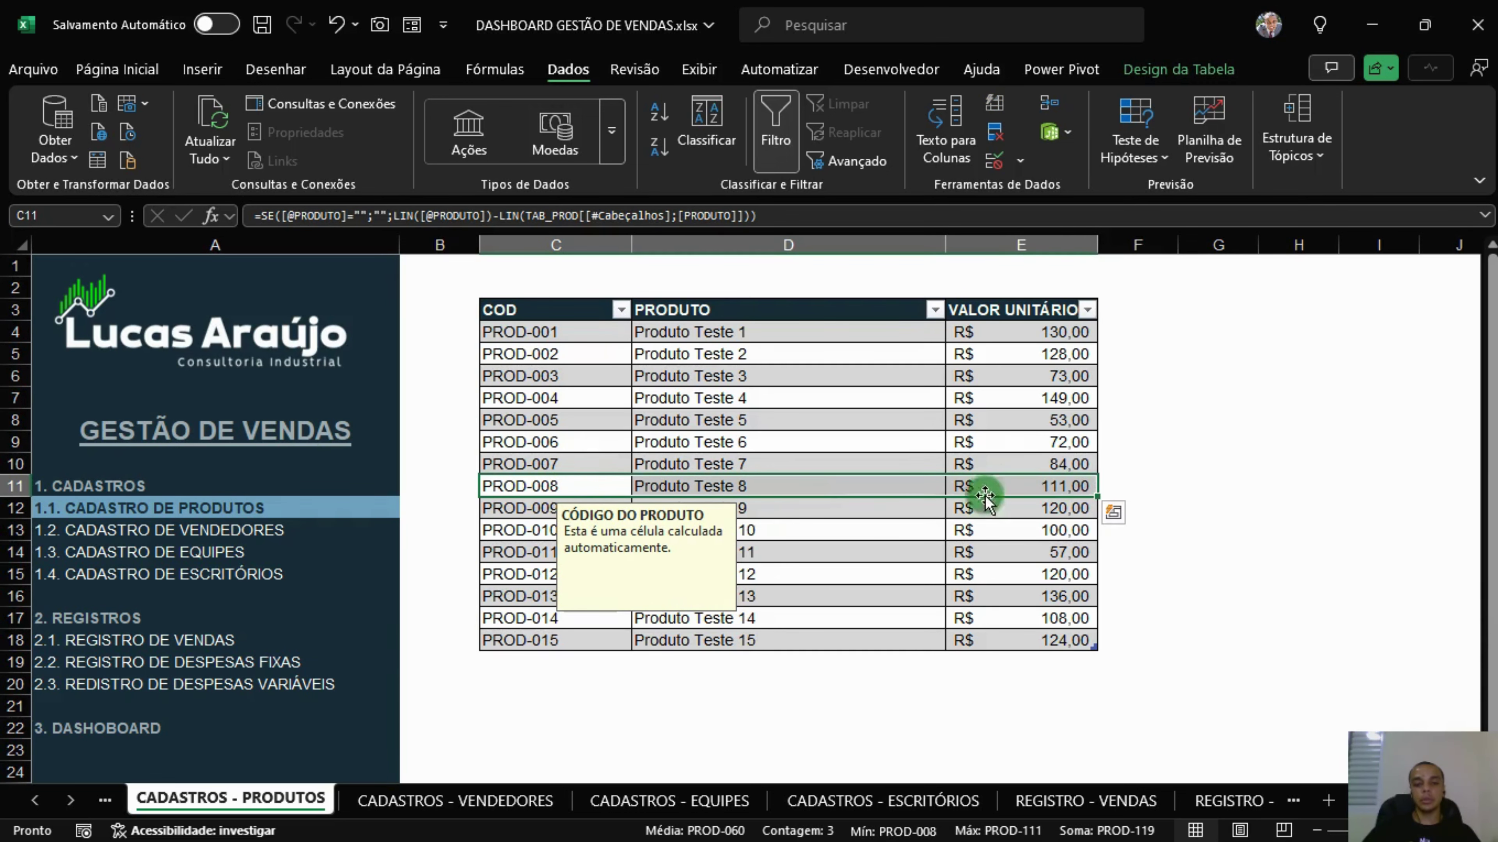
left_click(201, 640)
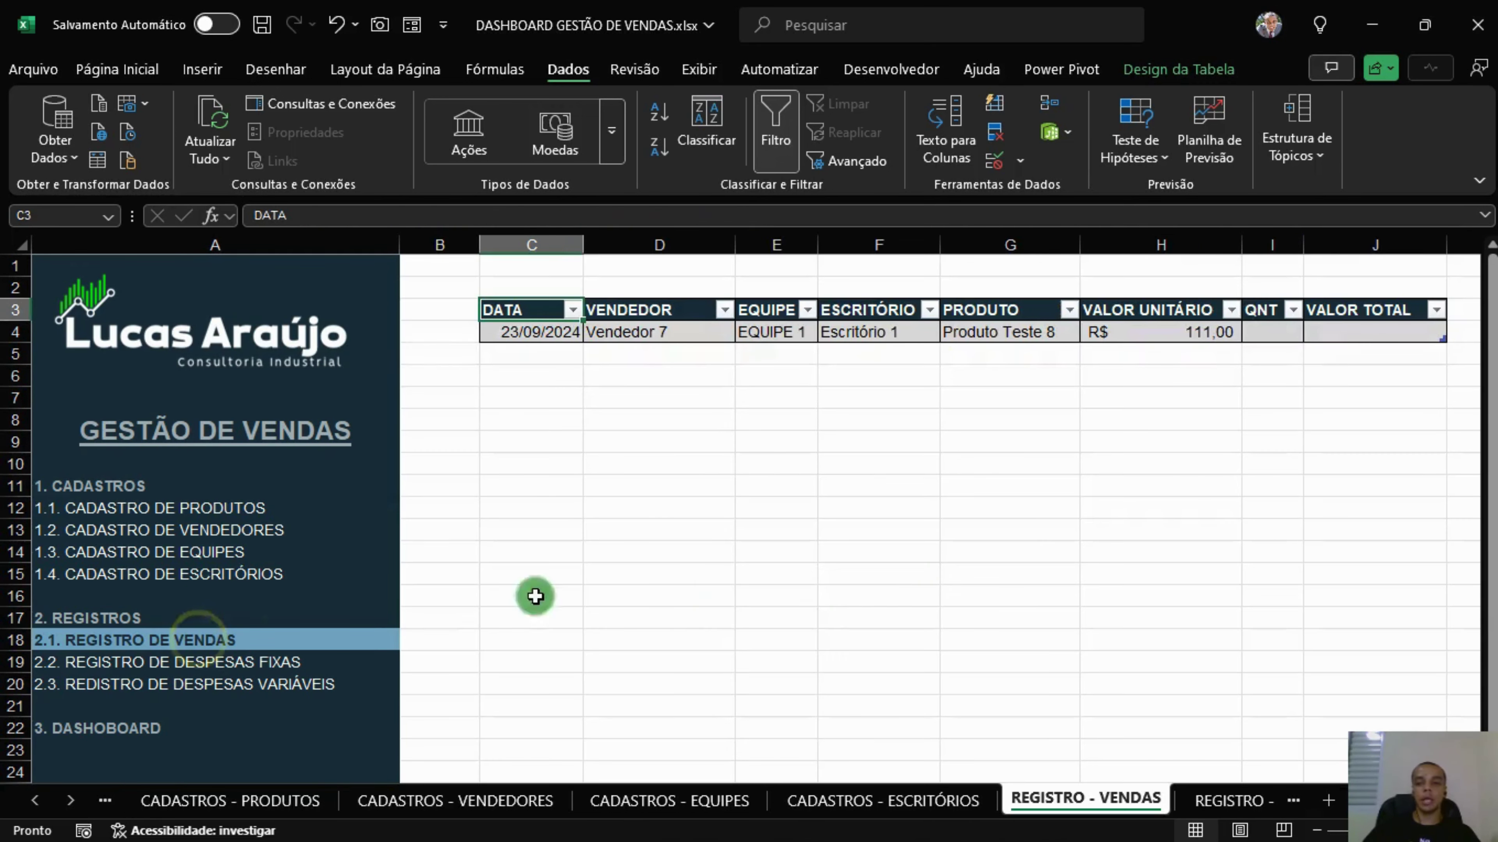
Restrict the QNT cell I4 with data validation to whole numbers (Número inteiro) using the condition é maior do que and a minimum.
left_click(1217, 334)
left_click(1259, 336)
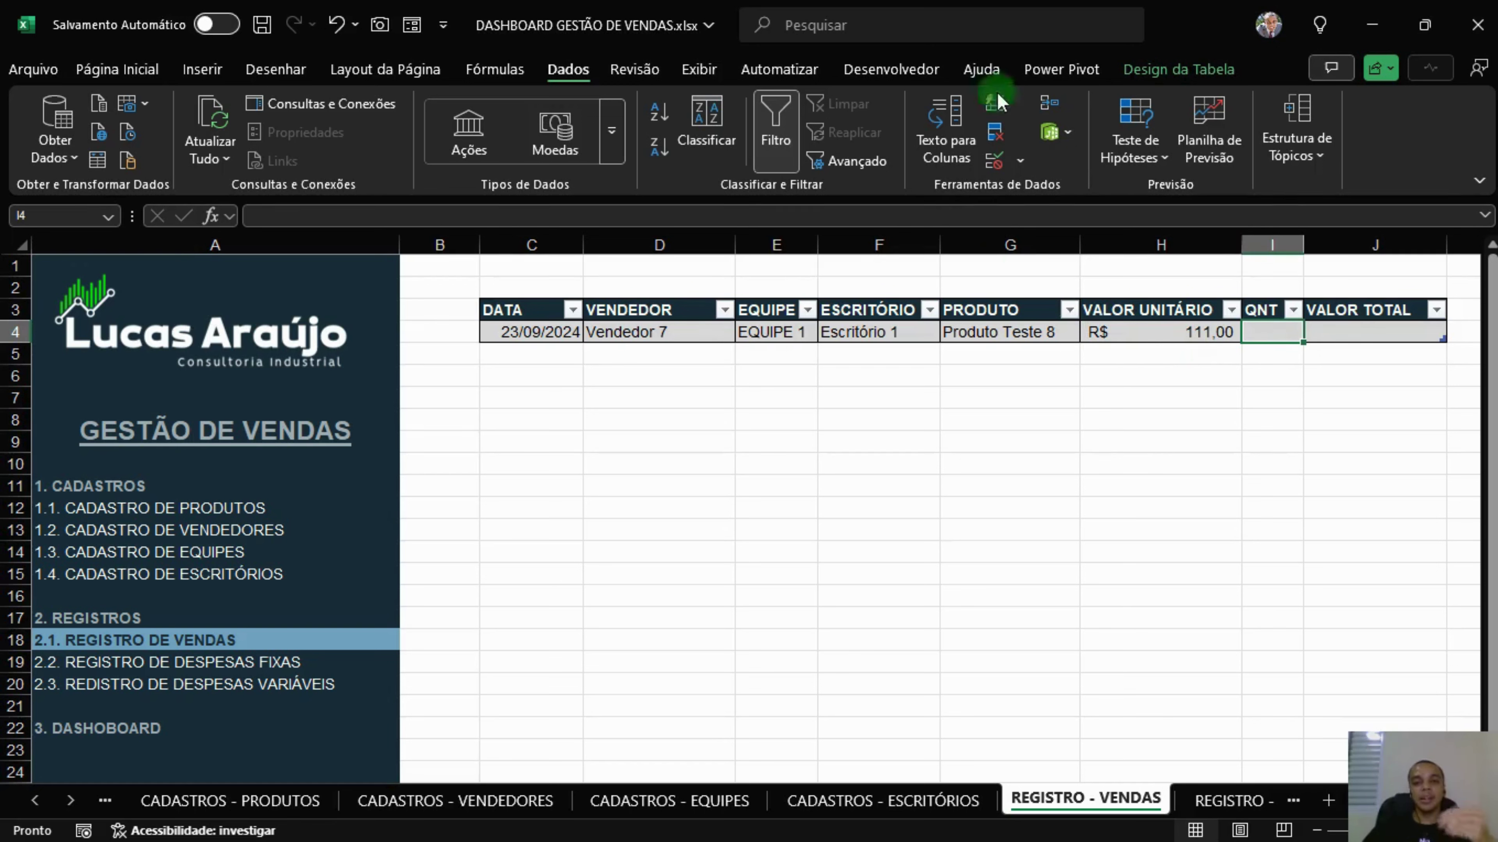
left_click(994, 158)
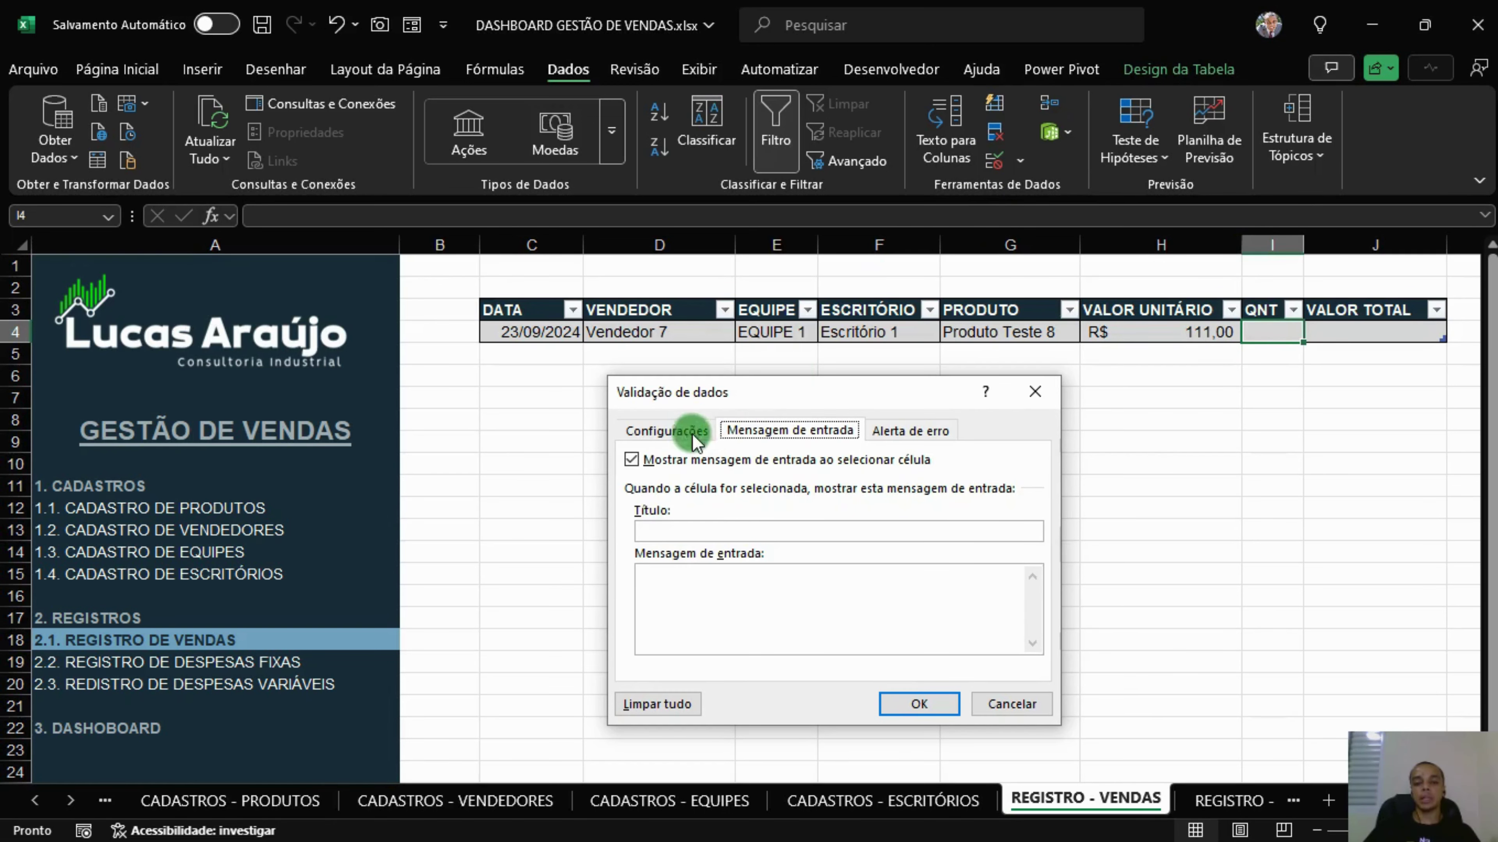
left_click(679, 430)
left_click(696, 502)
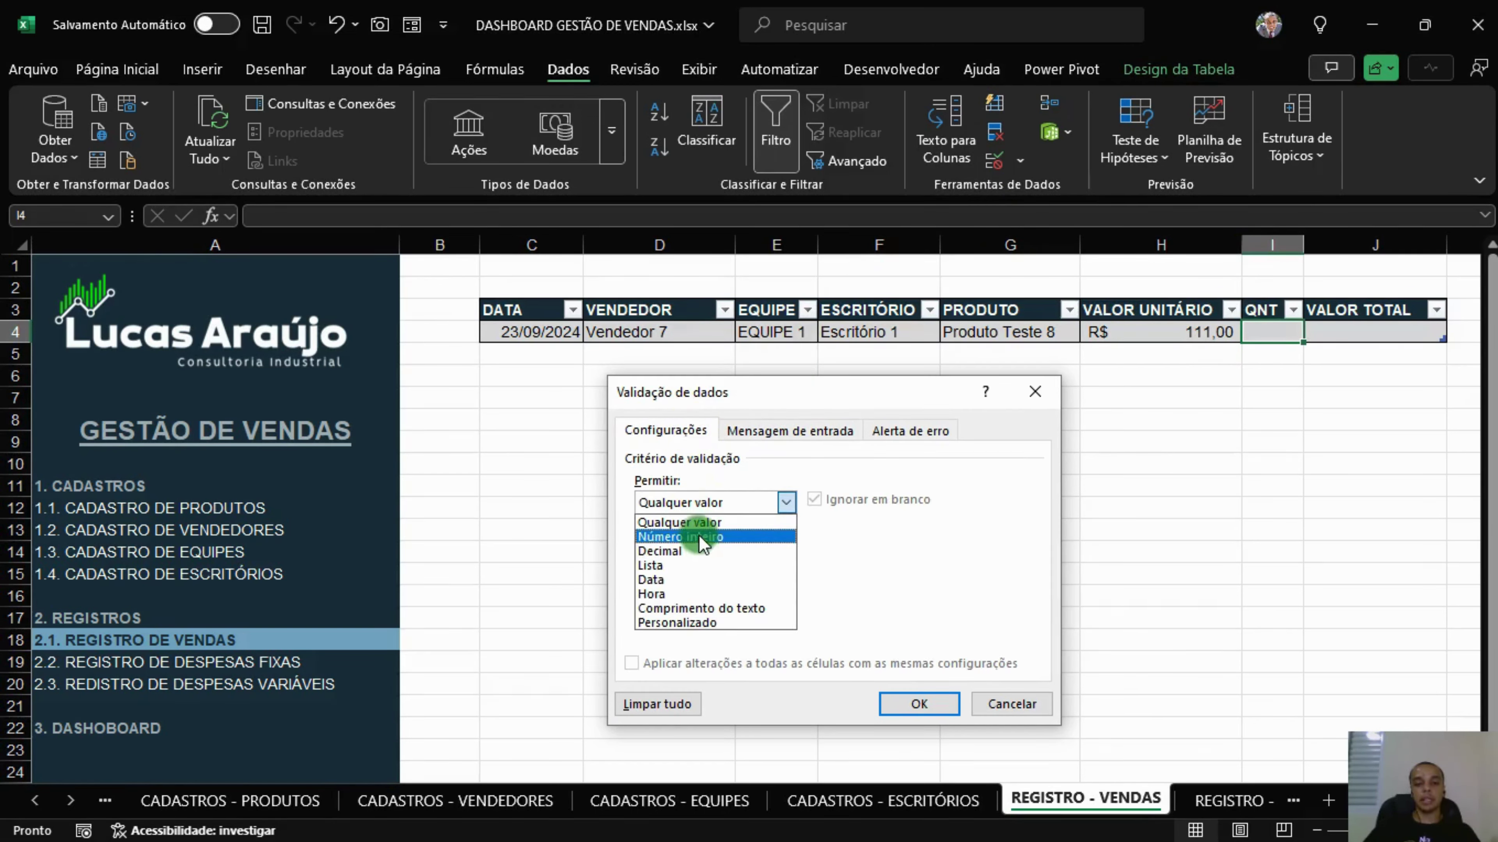
left_click(698, 536)
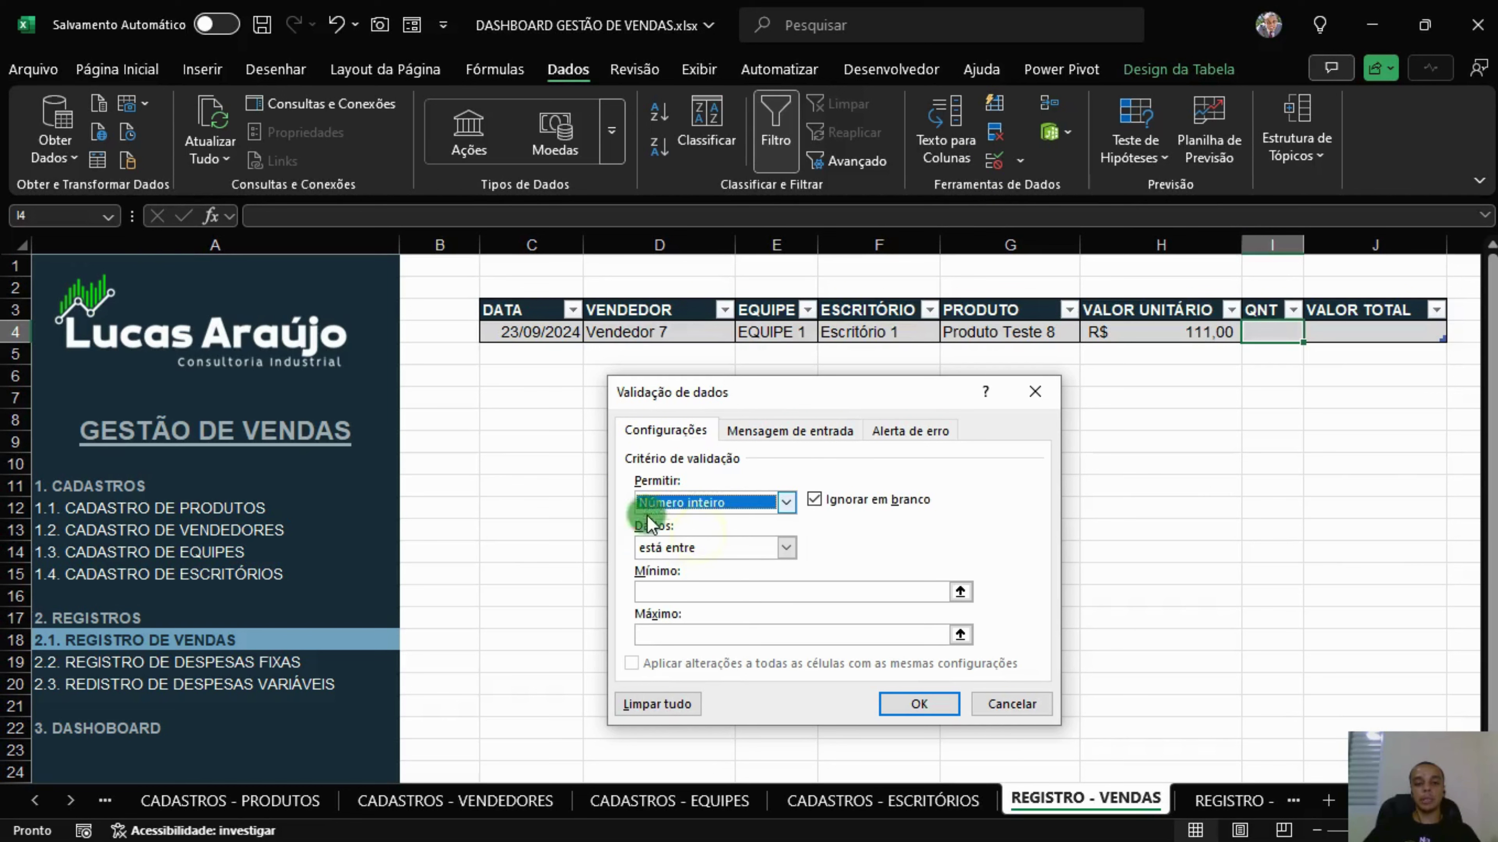
left_click(778, 548)
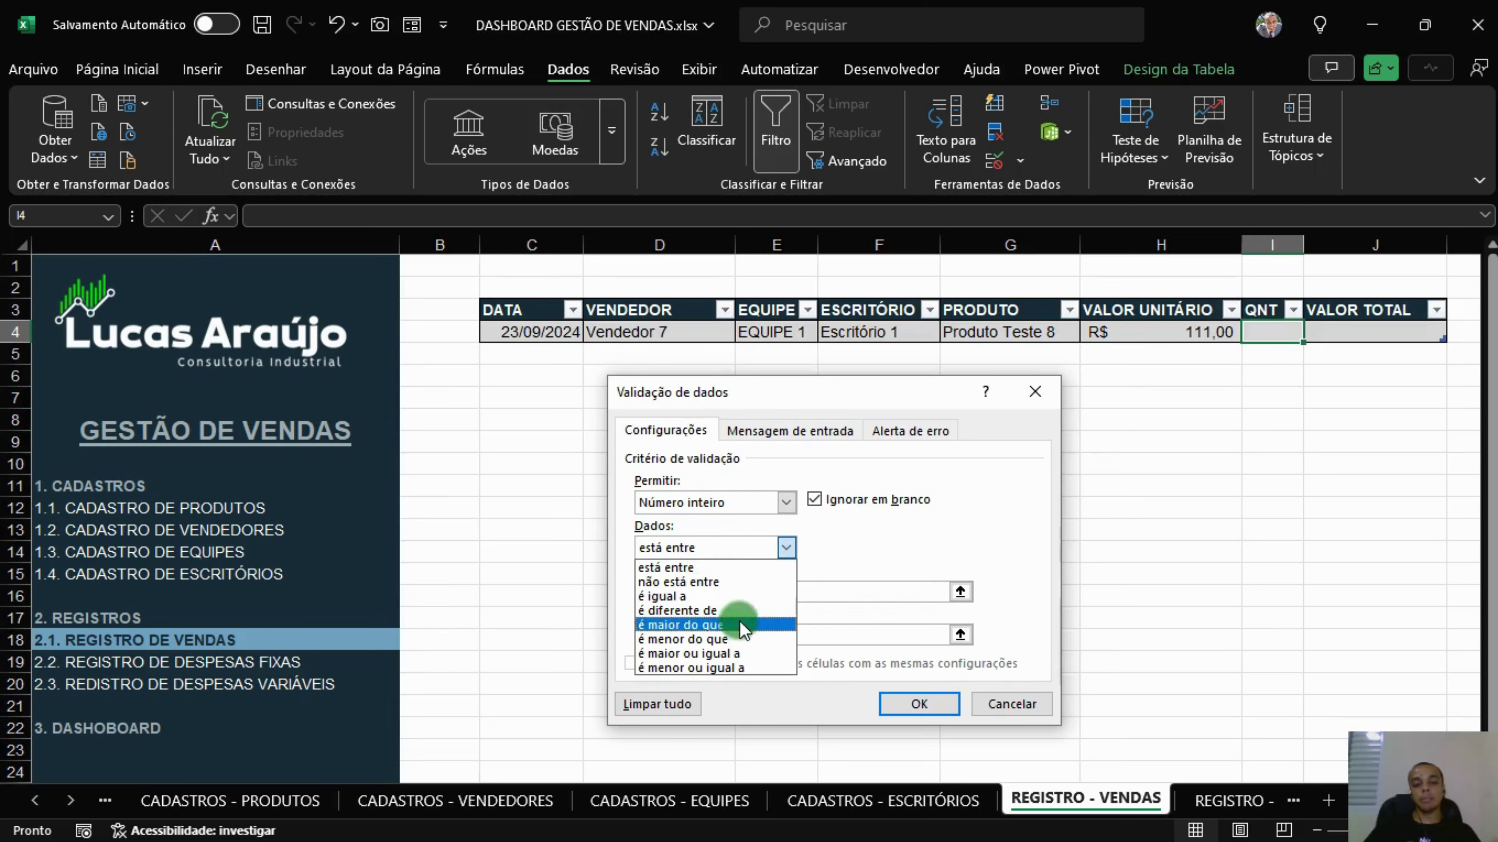
left_click(694, 626)
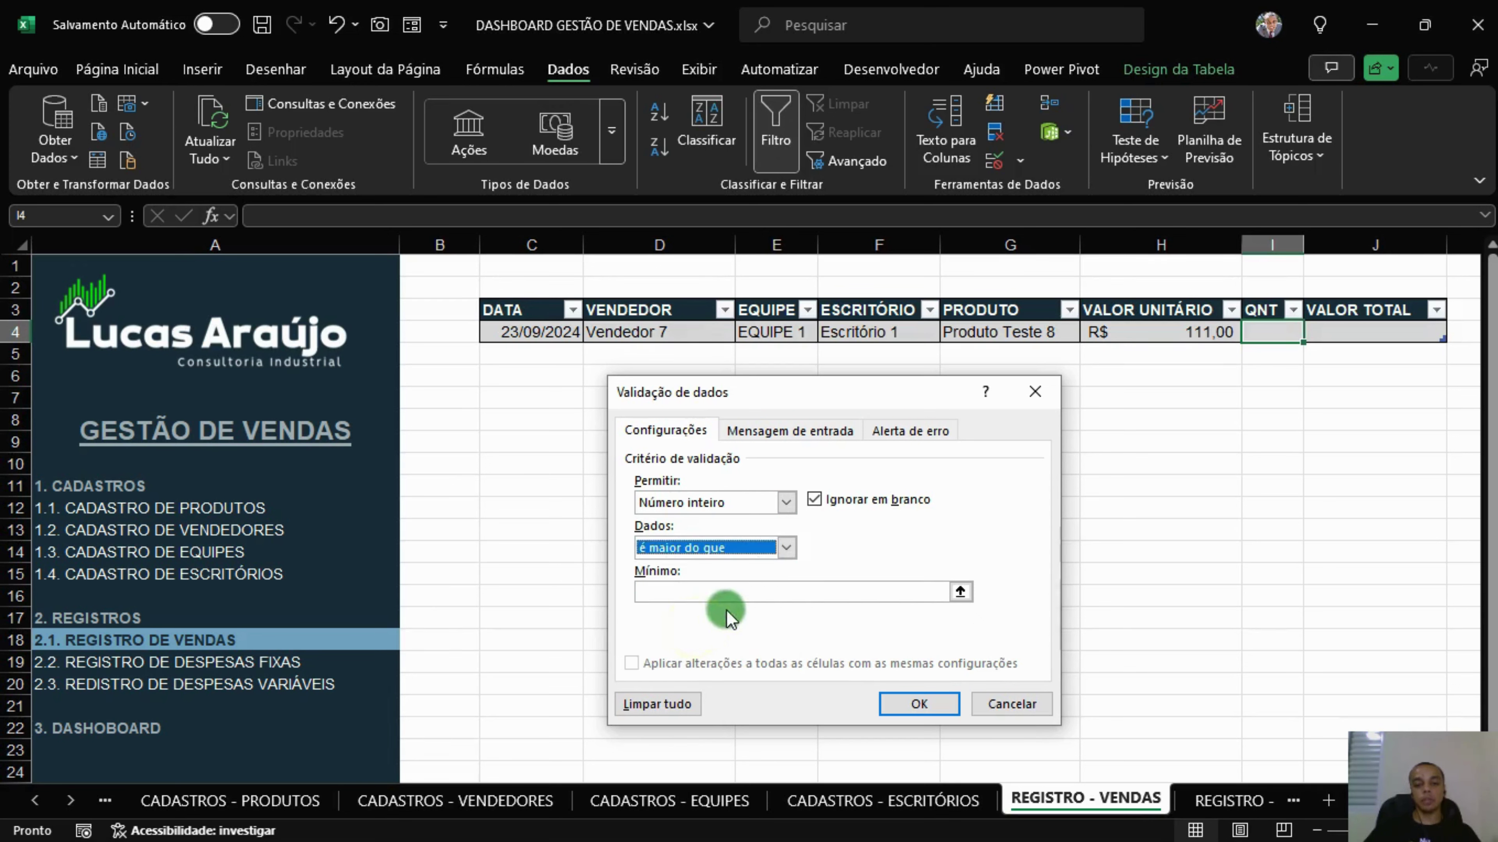
left_click(766, 590)
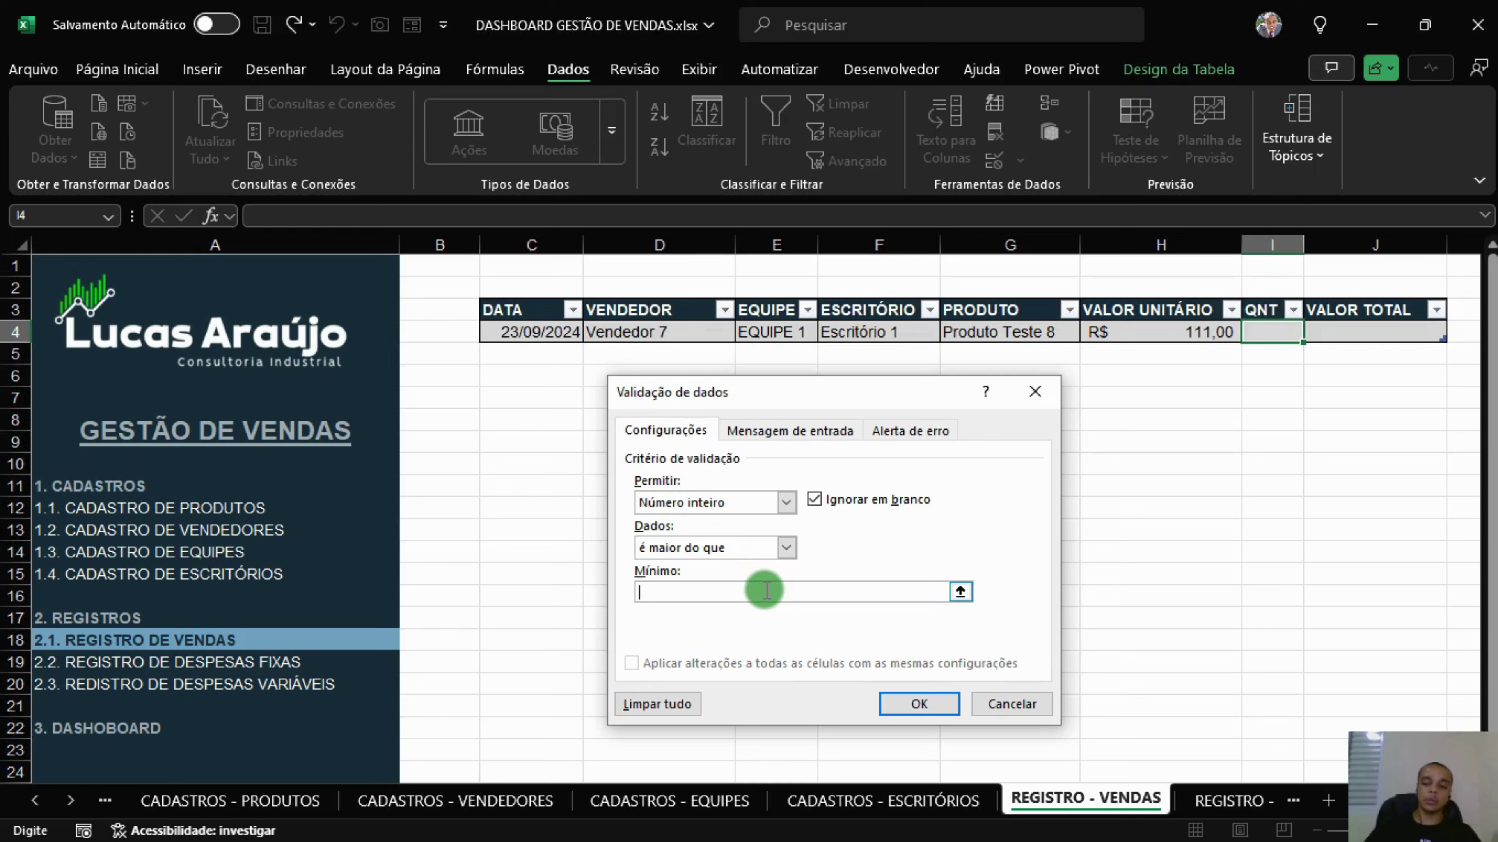
Add an input message to the QNT validation titled QUANTIDADE, reading "Favor informar a quantidade vendida utilizando apenas números.".
left_click(785, 429)
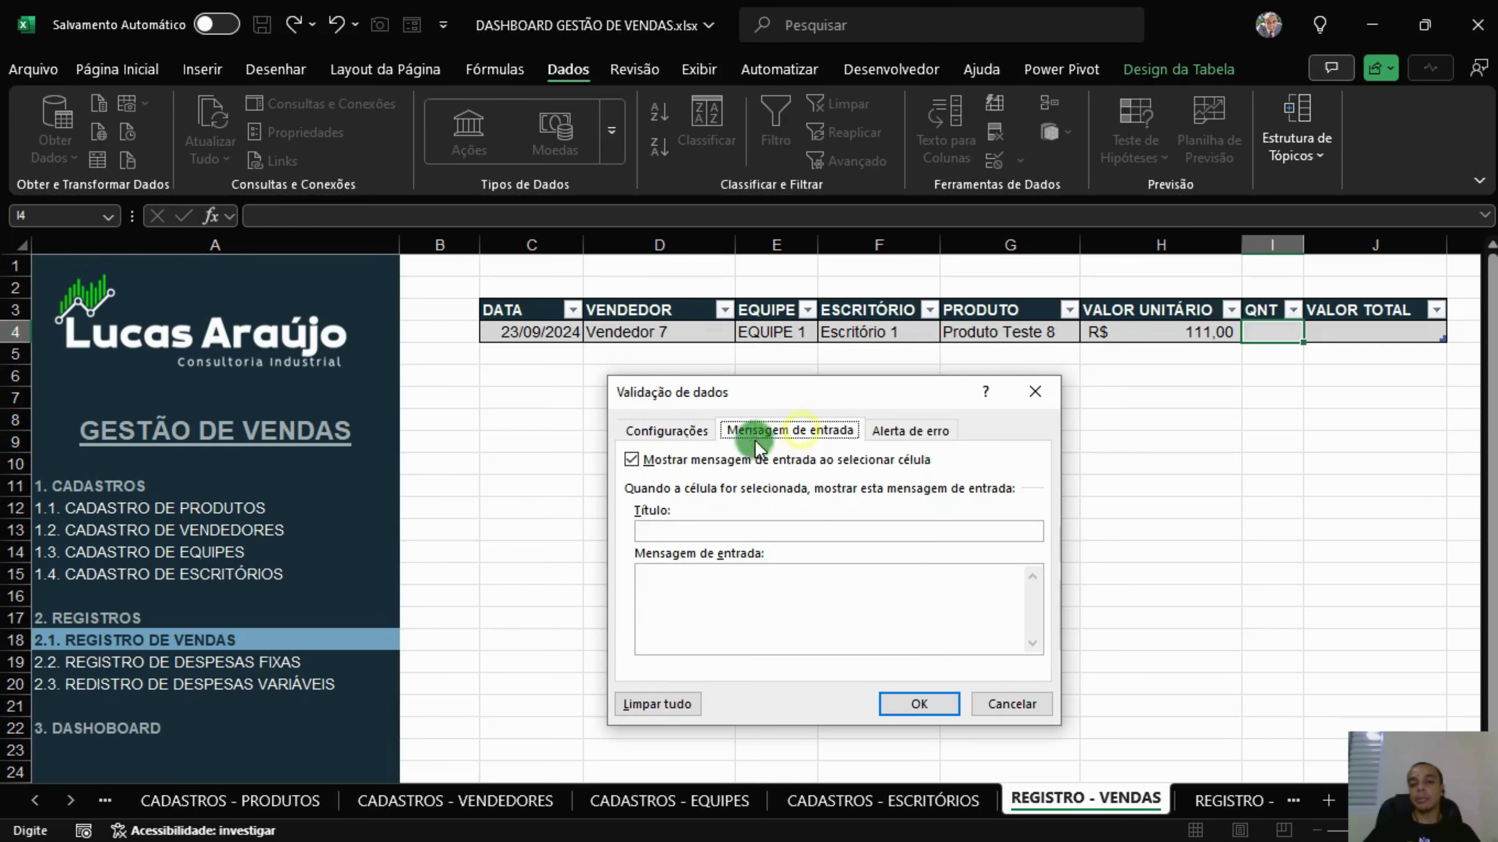
left_click(725, 532)
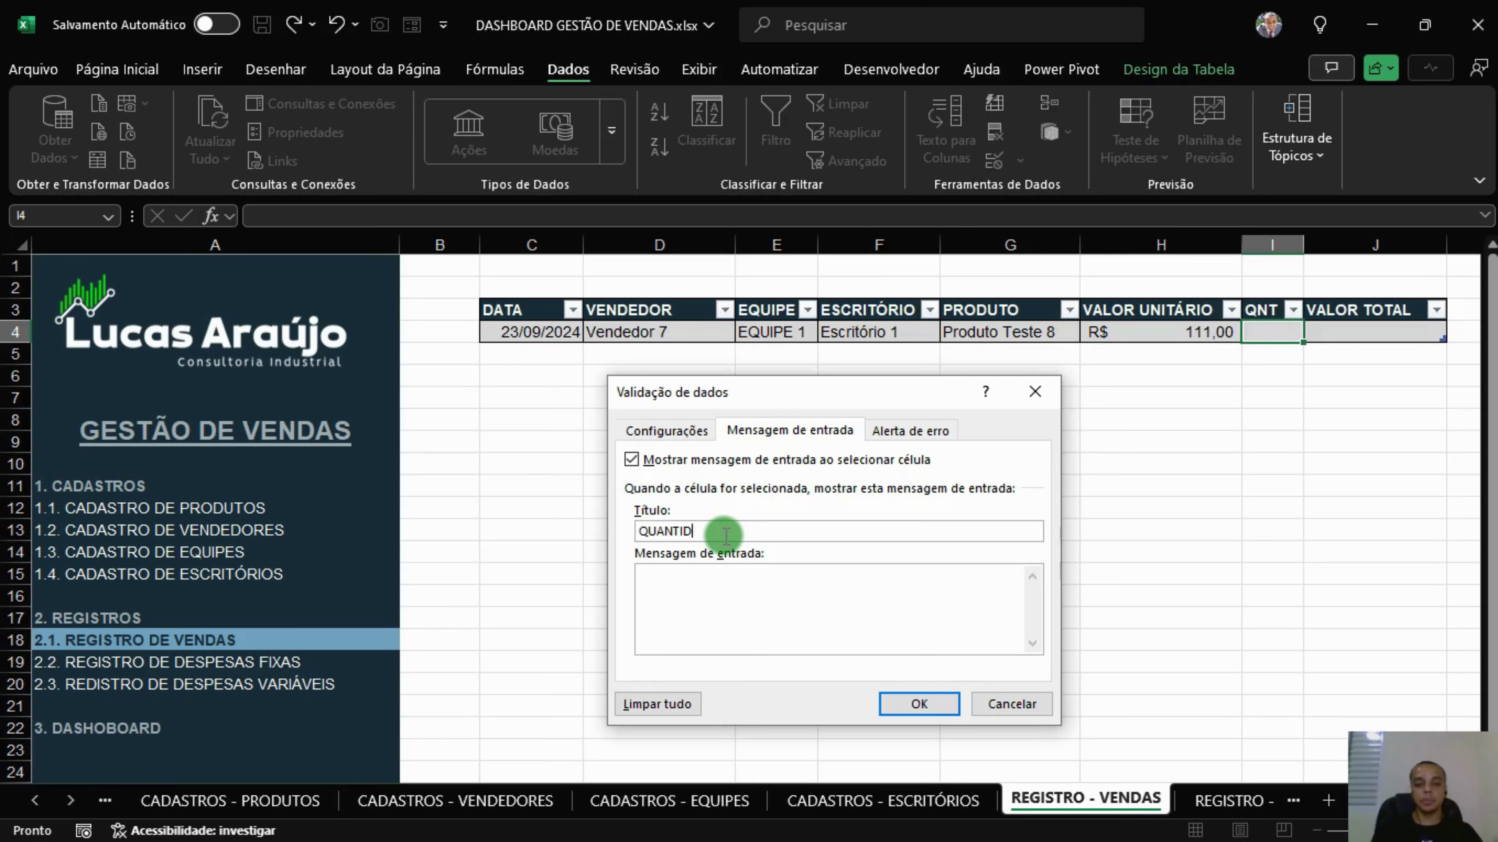
double_click(726, 535)
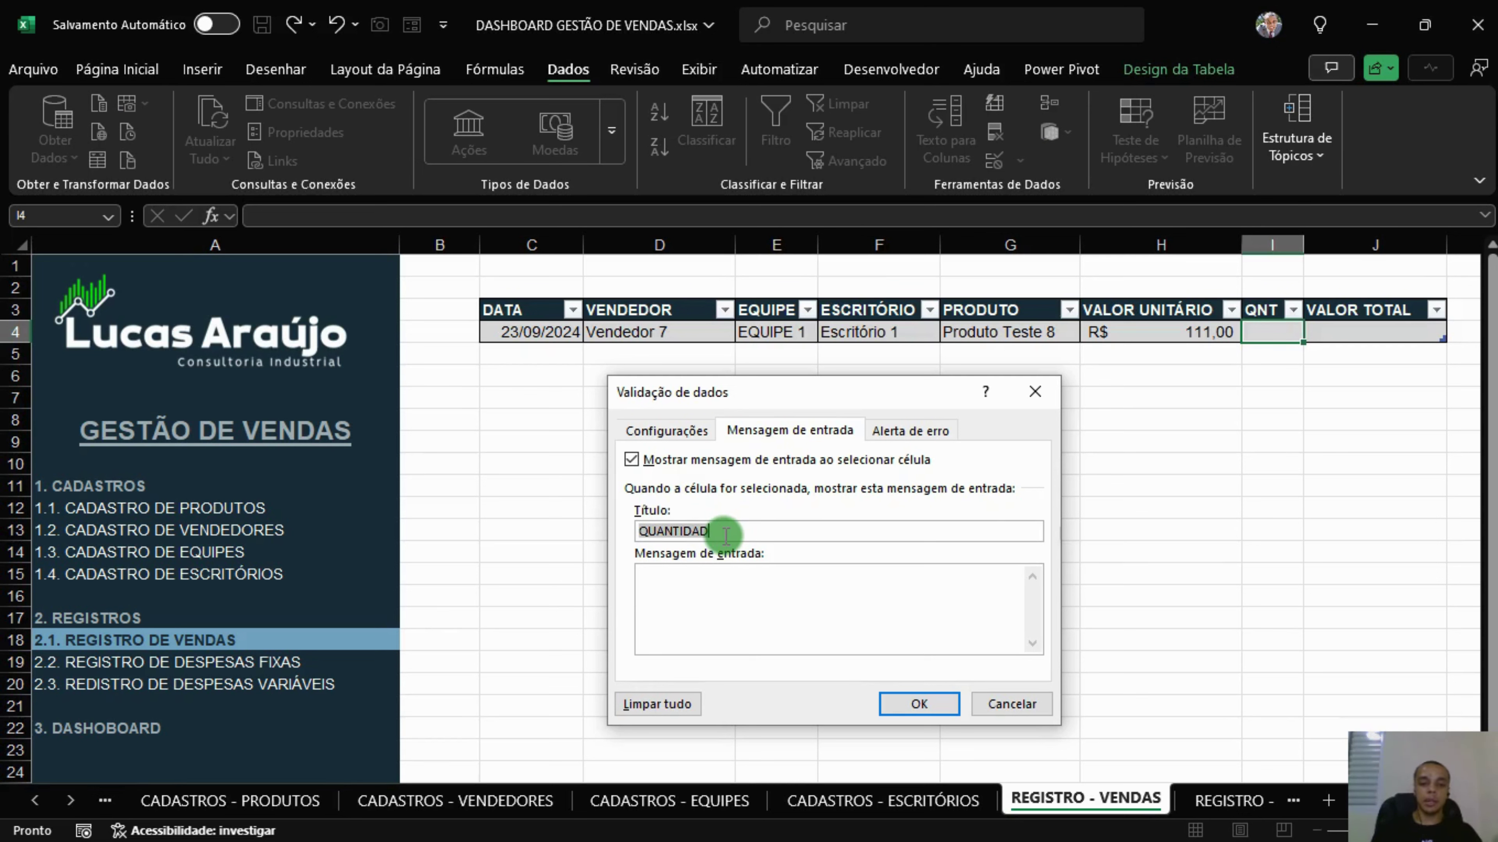
left_click(726, 535)
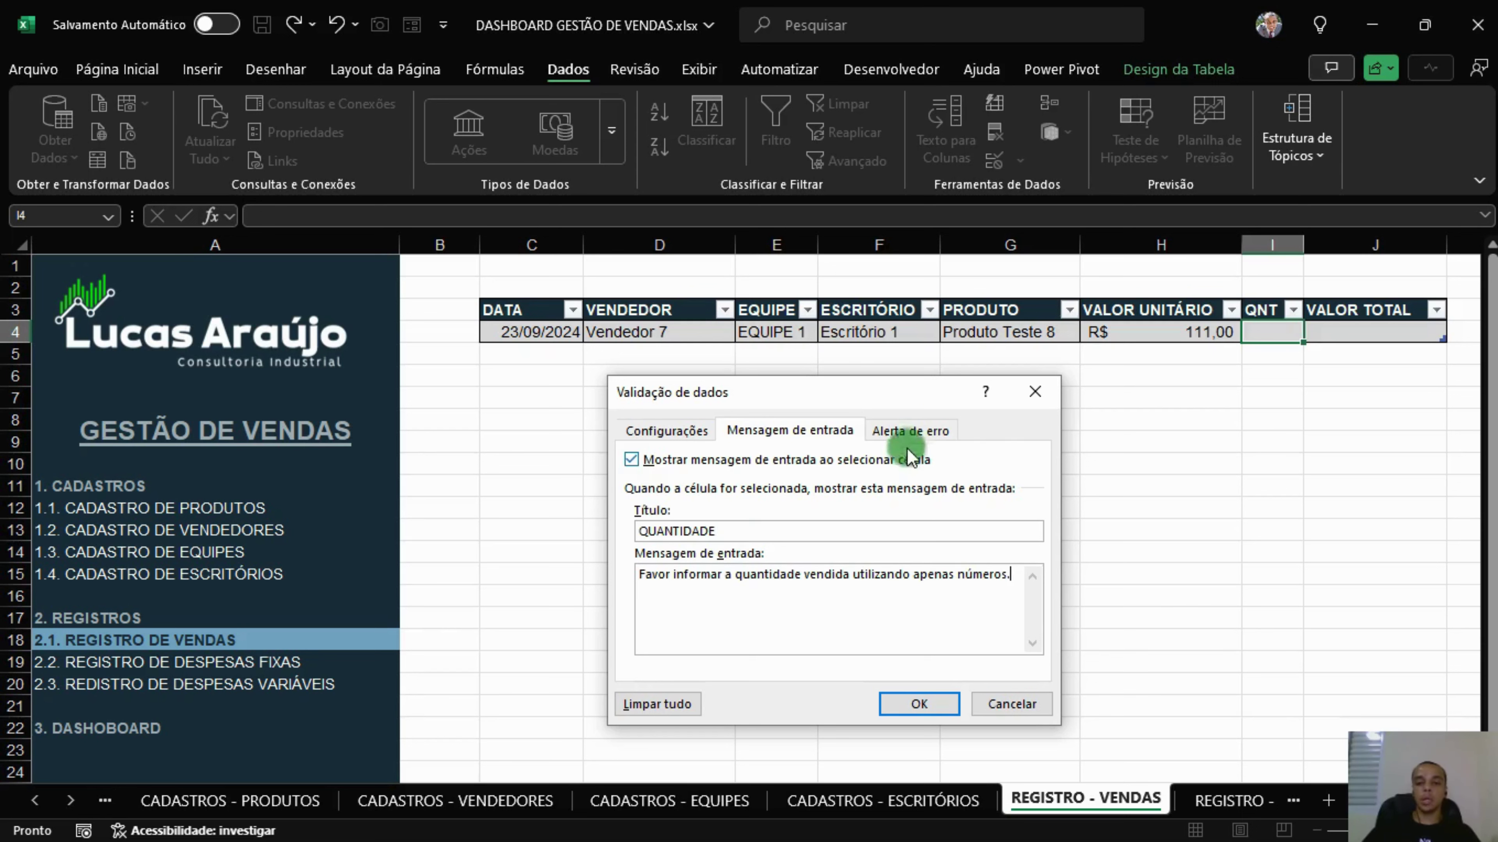
Add an error alert titled ENTRADA INVÁLIDA with "Favor informar uma quantidade válida utilizando apenas números." and apply the QNT validation.
left_click(911, 430)
left_click(916, 533)
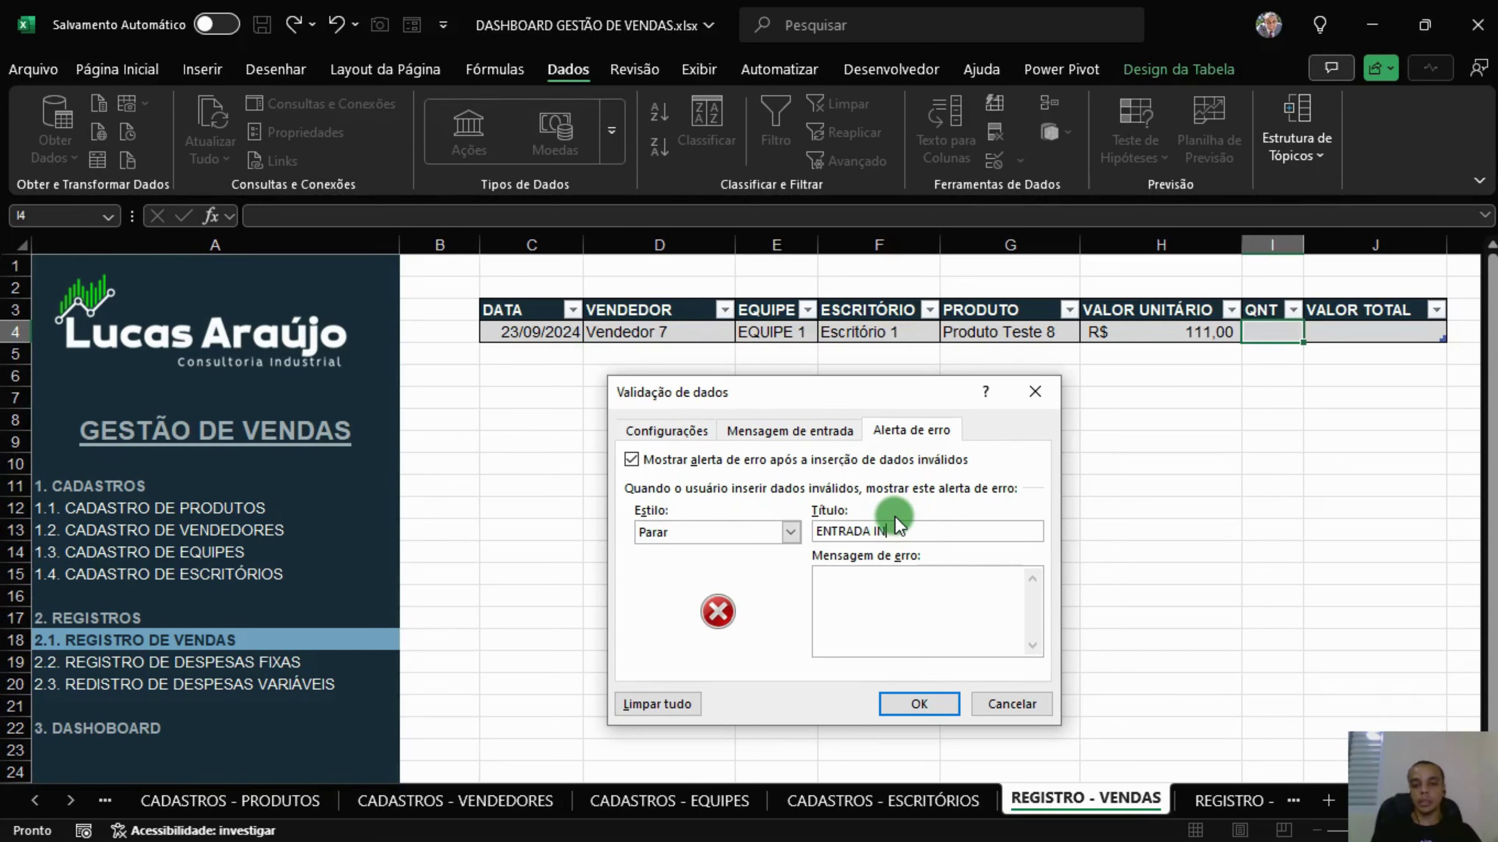
type("ENTRADA INVÁLIDA")
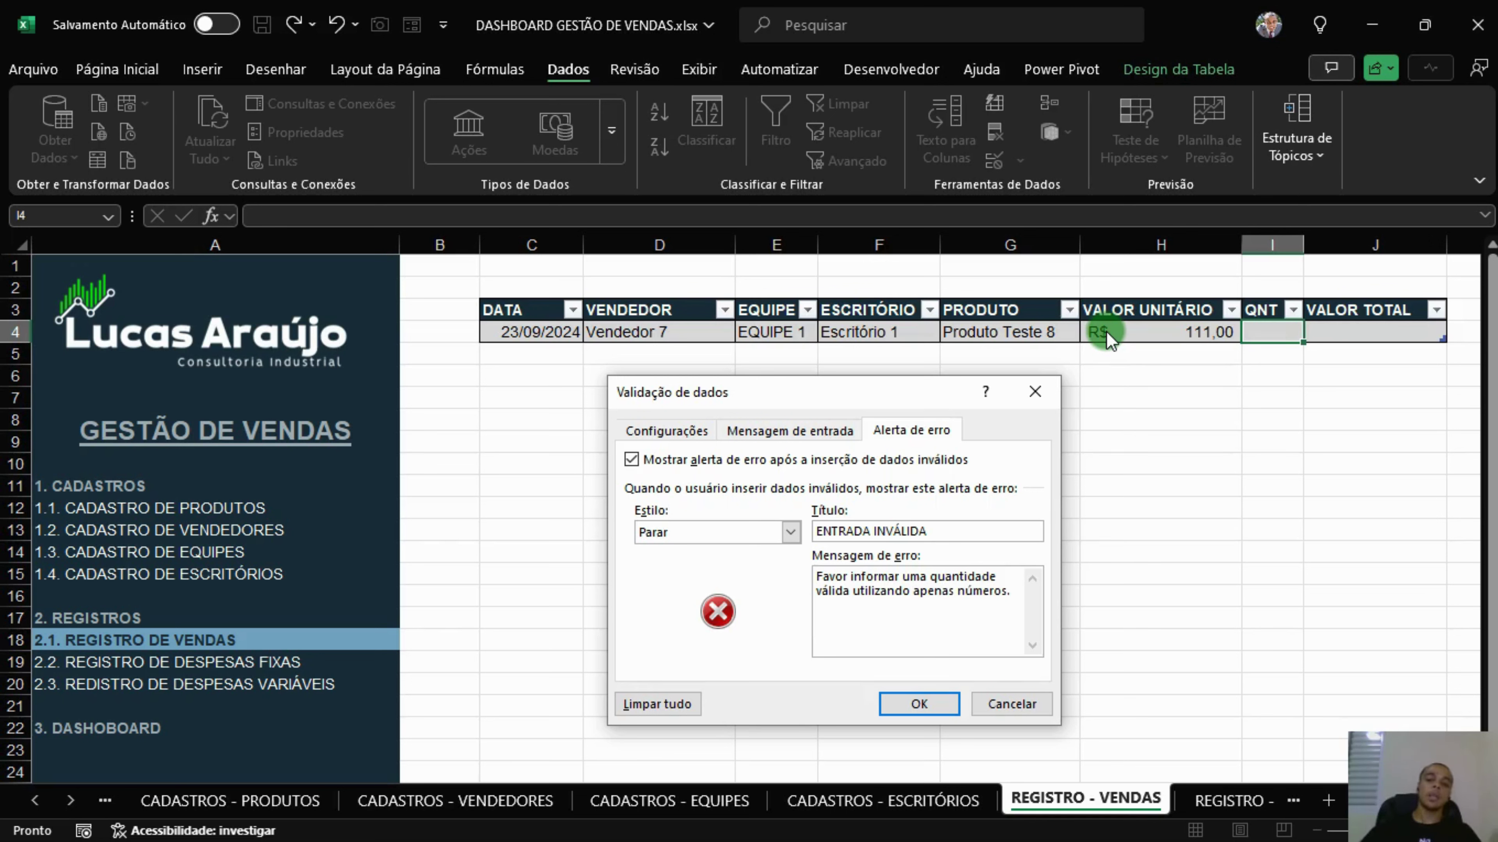
left_click(927, 702)
left_click(1260, 459)
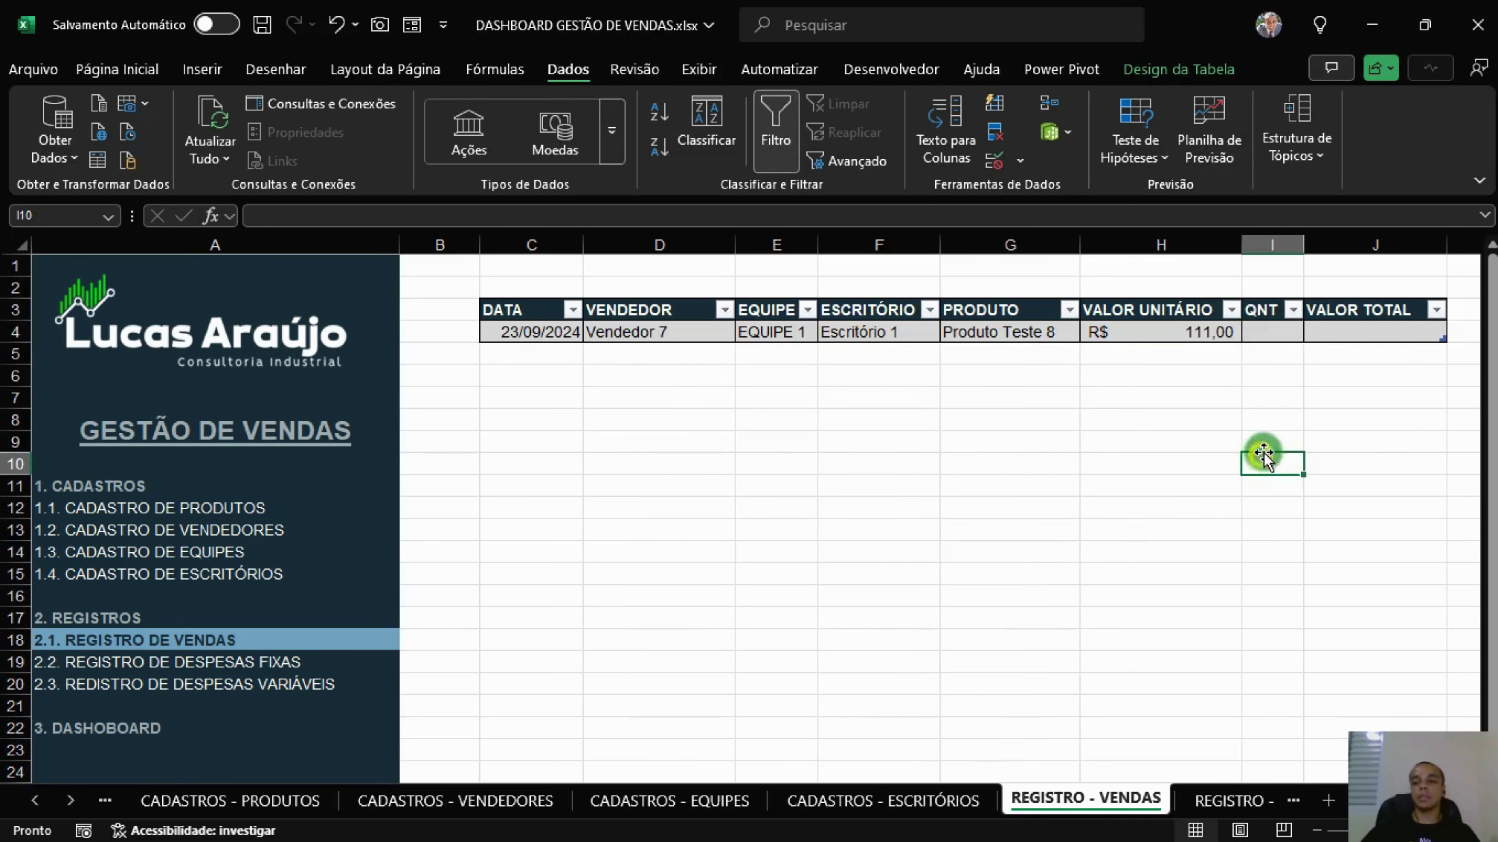
Test the QNT validation by trying to enter the text asdad in I4, and cancel the entry.
left_click(1281, 341)
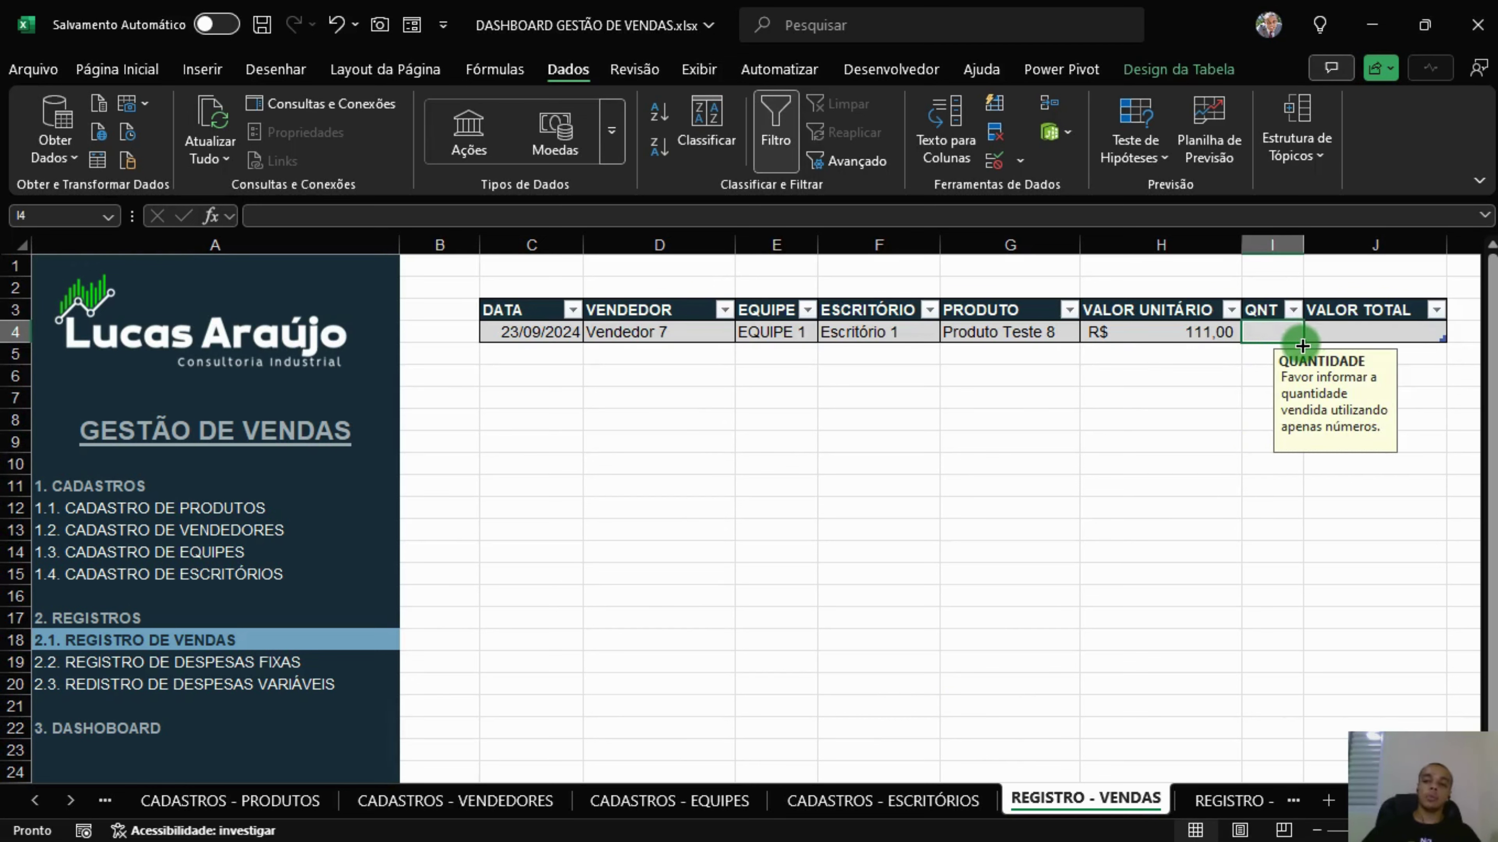
type("asdad")
key("Return")
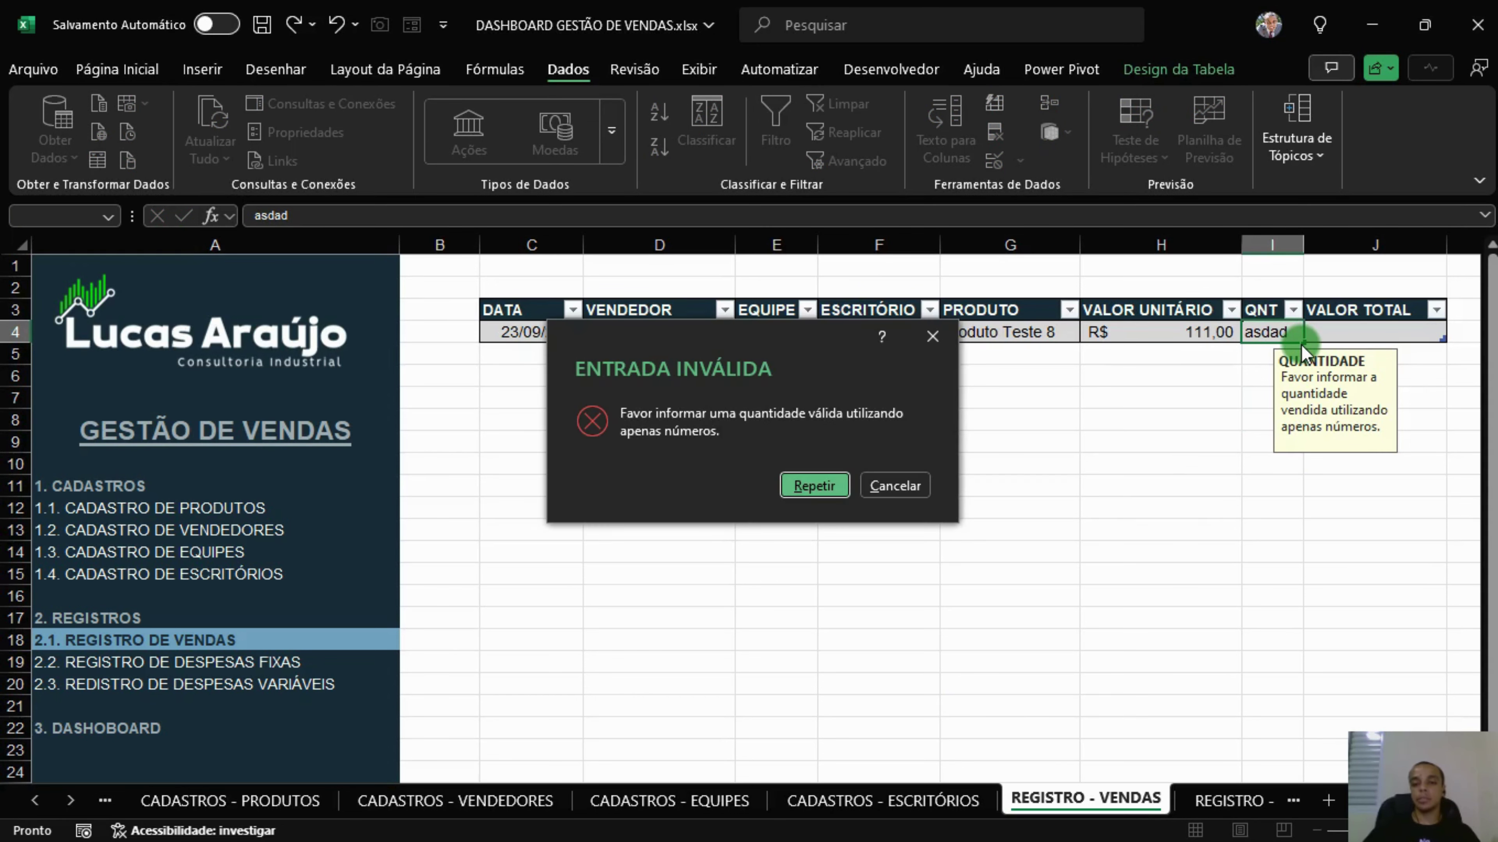
key("Escape")
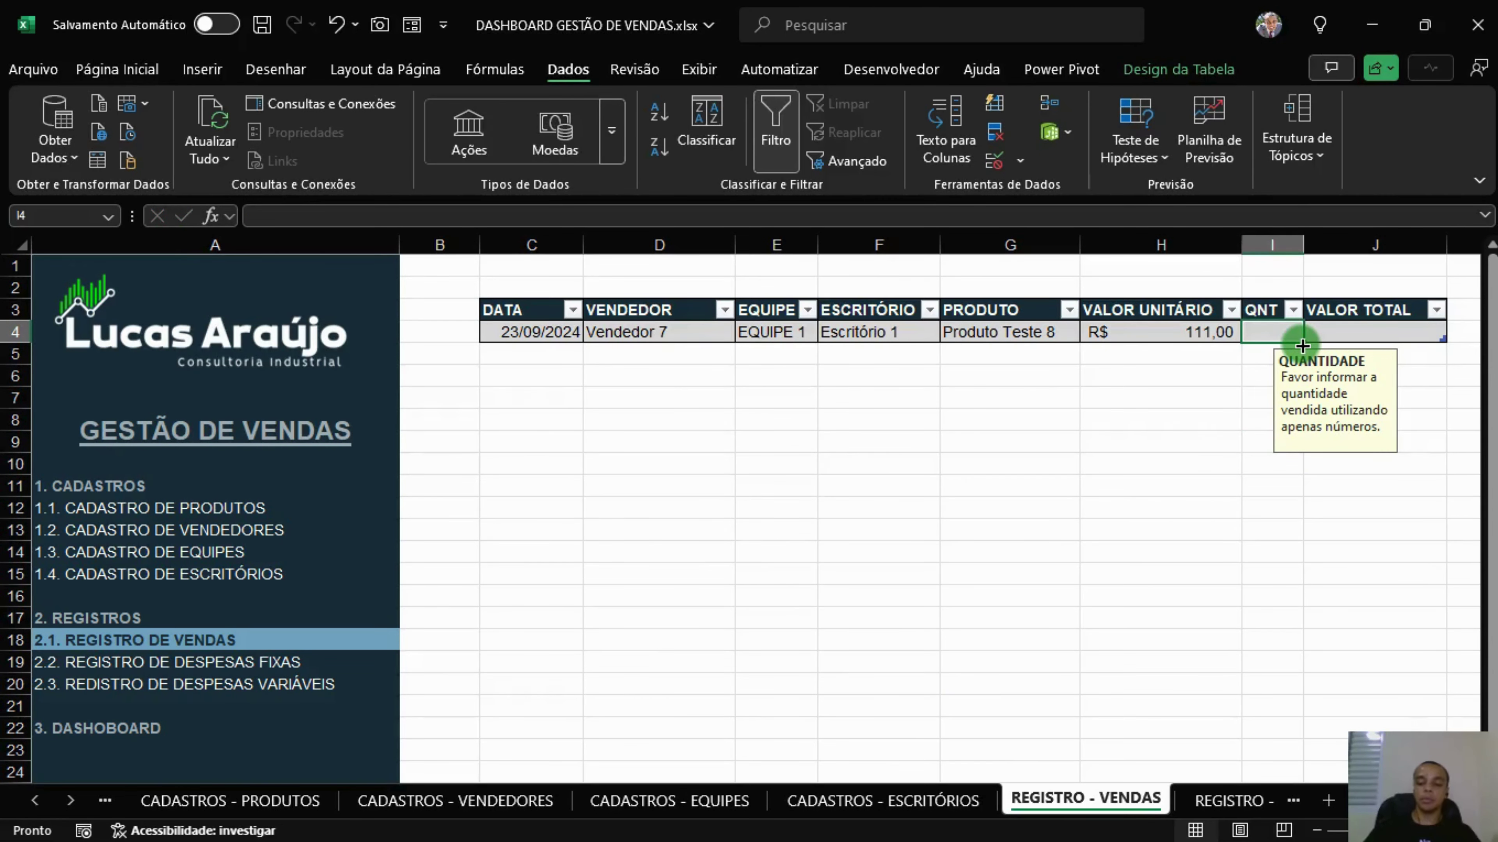
Enter a quantity of 10 in the QNT cell I4.
type("10")
key("Return")
left_click(1235, 437)
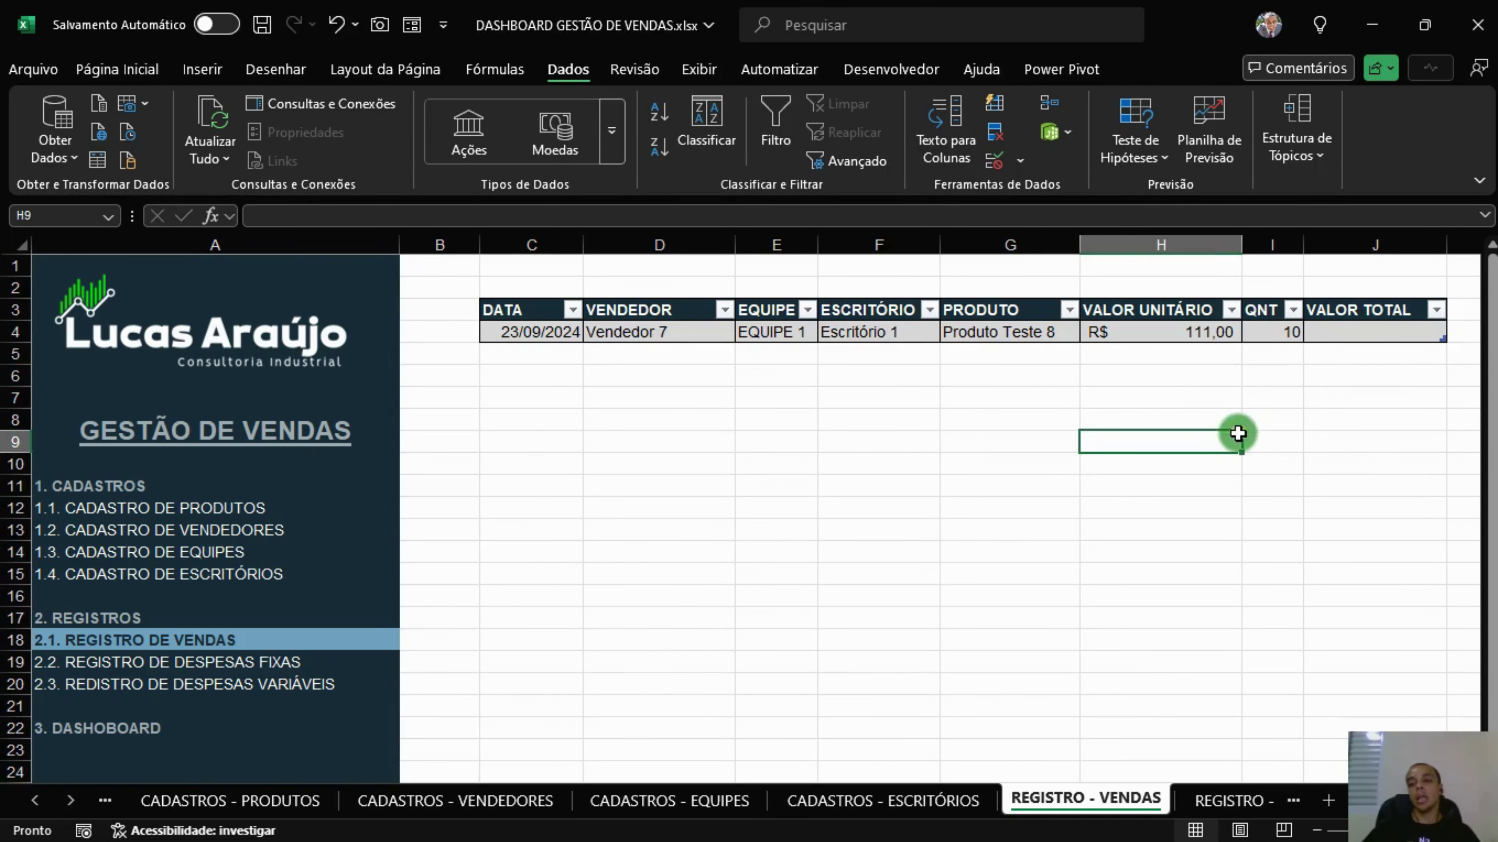
Review the input messages and contents of the VENDEDOR, PRODUTO, VALOR UNITÁRIO, QNT and VALOR TOTAL cells in row 4.
left_click(658, 342)
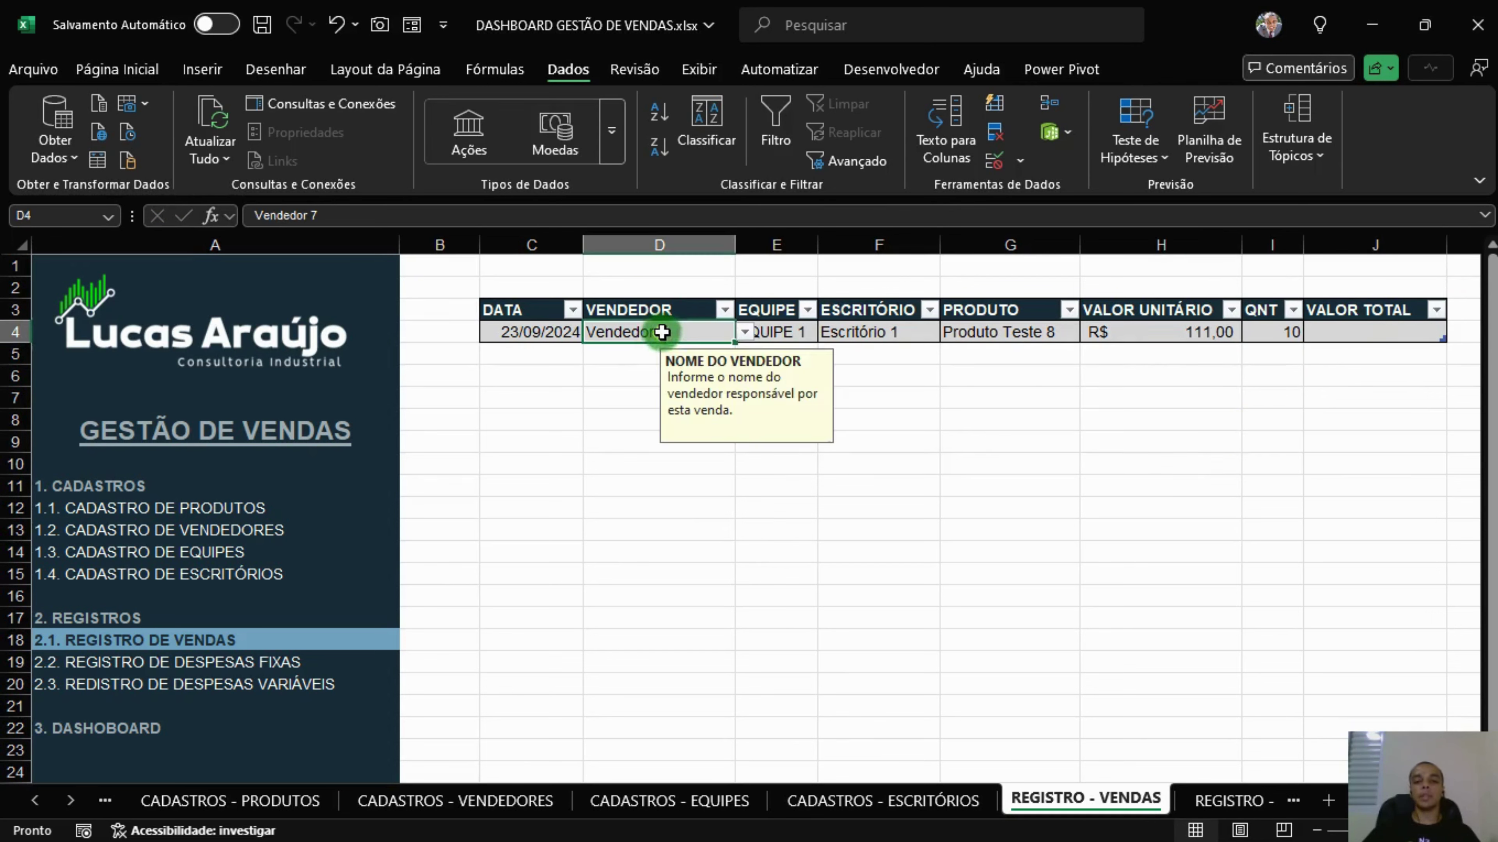
left_click(1006, 334)
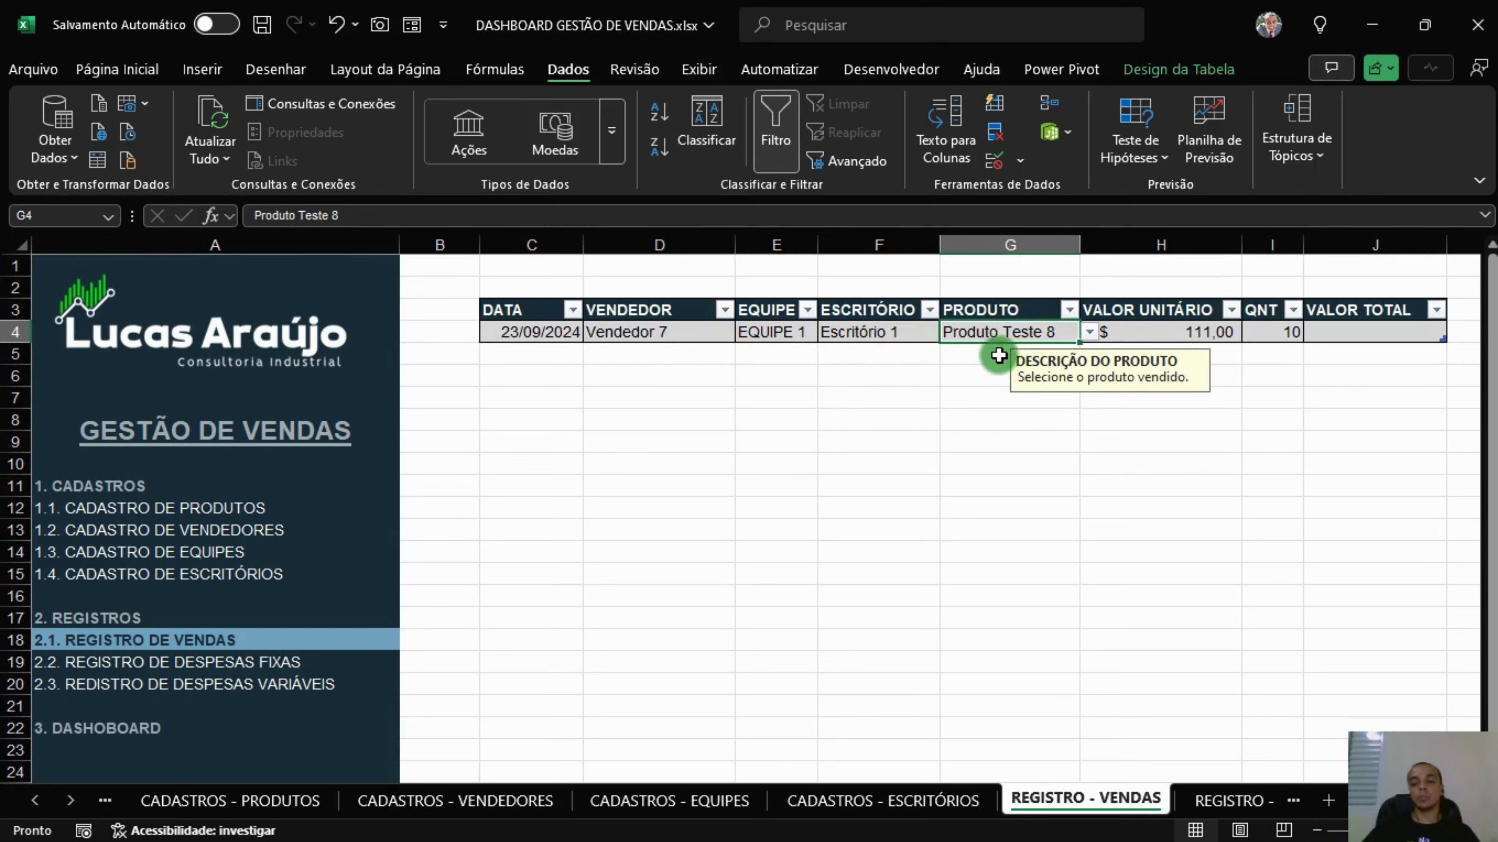
left_click(1283, 337)
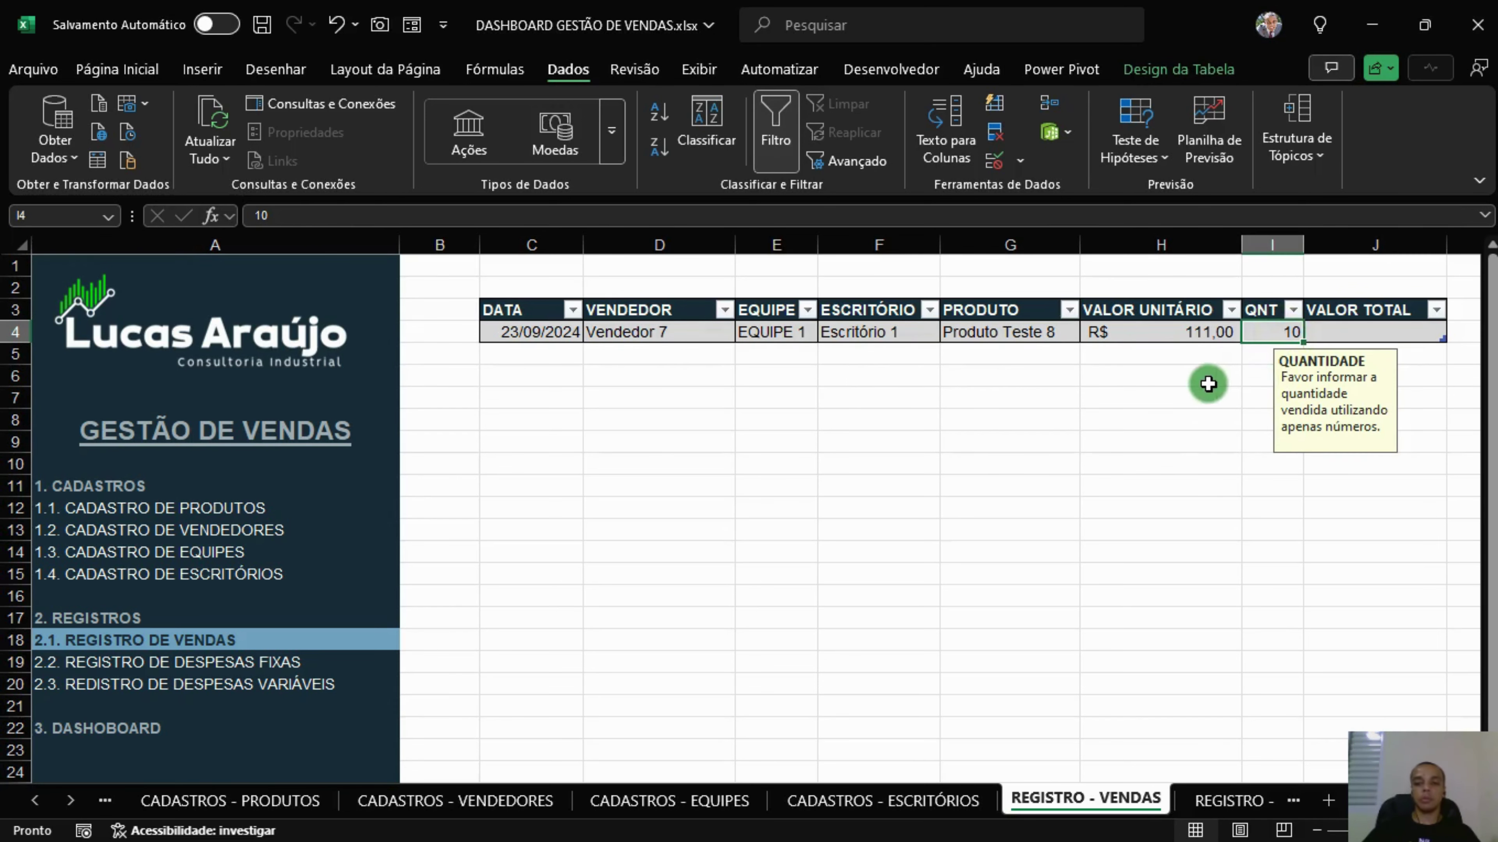
left_click(1369, 334)
left_click(1191, 331)
left_click(1277, 334)
left_click(1212, 332)
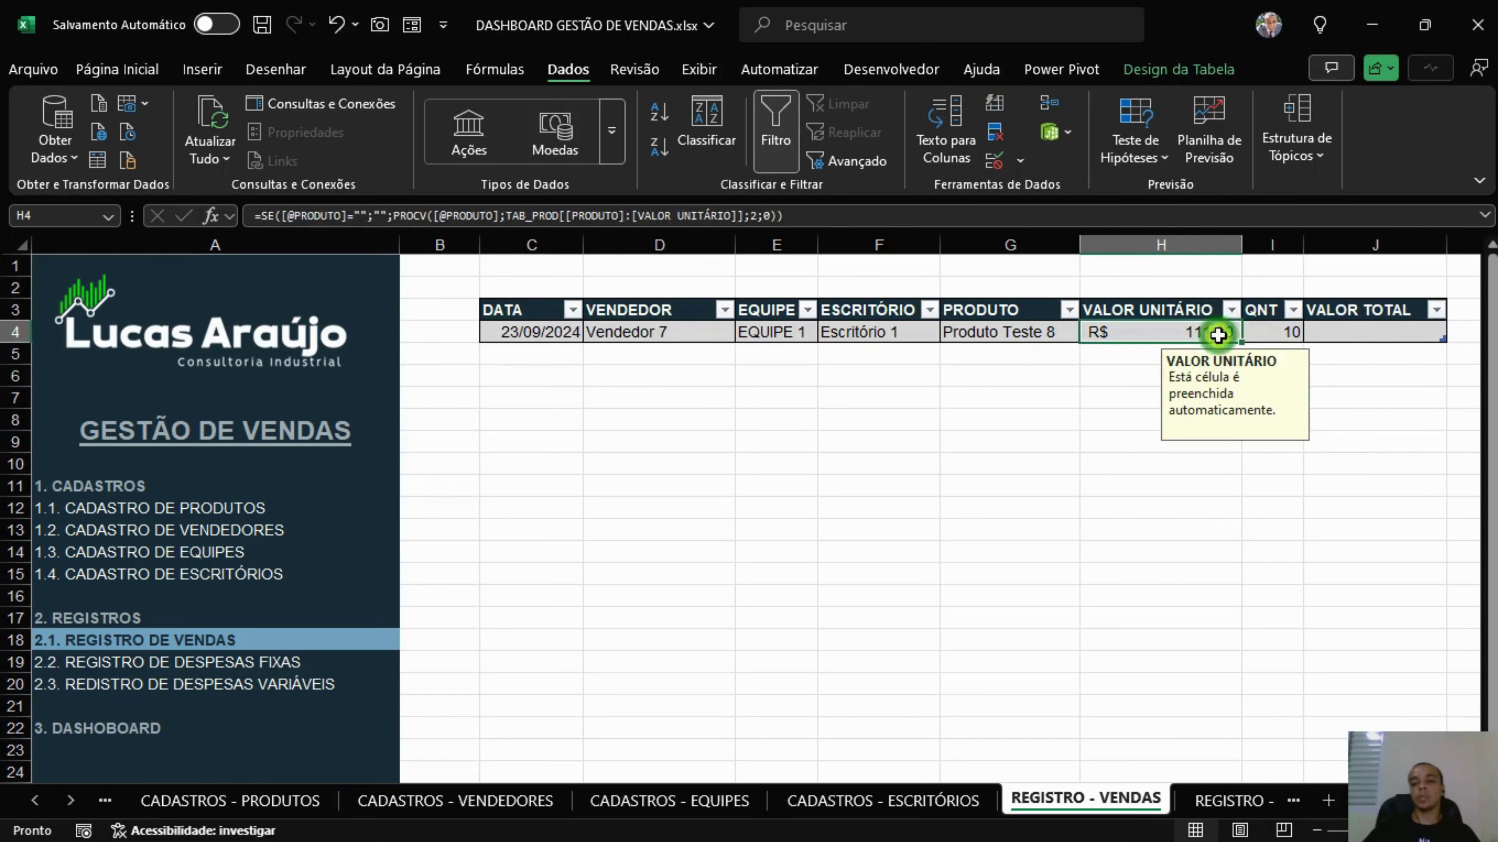
left_click(1261, 331)
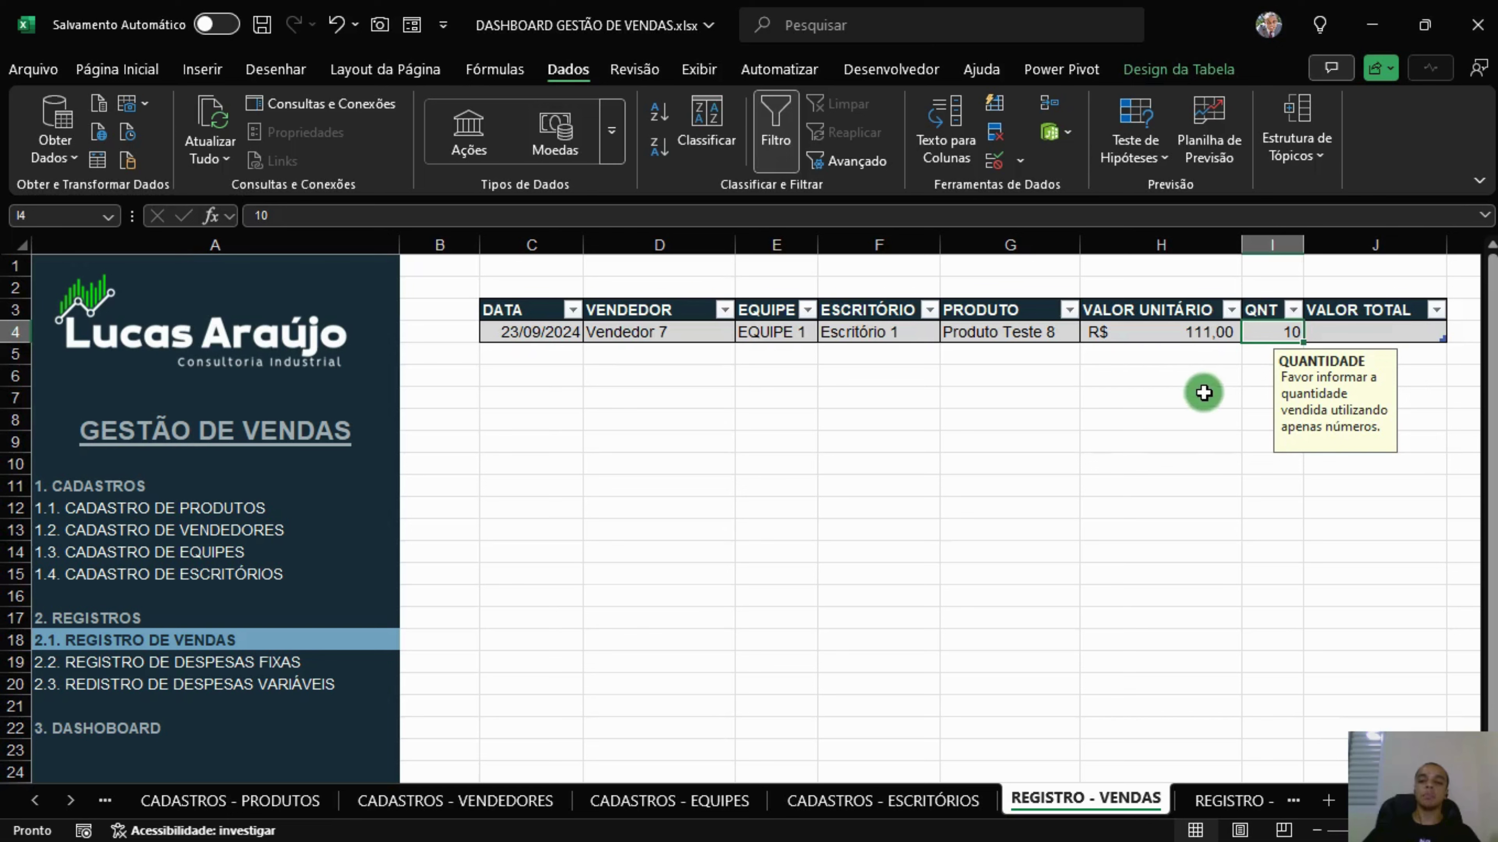
left_click(1174, 401)
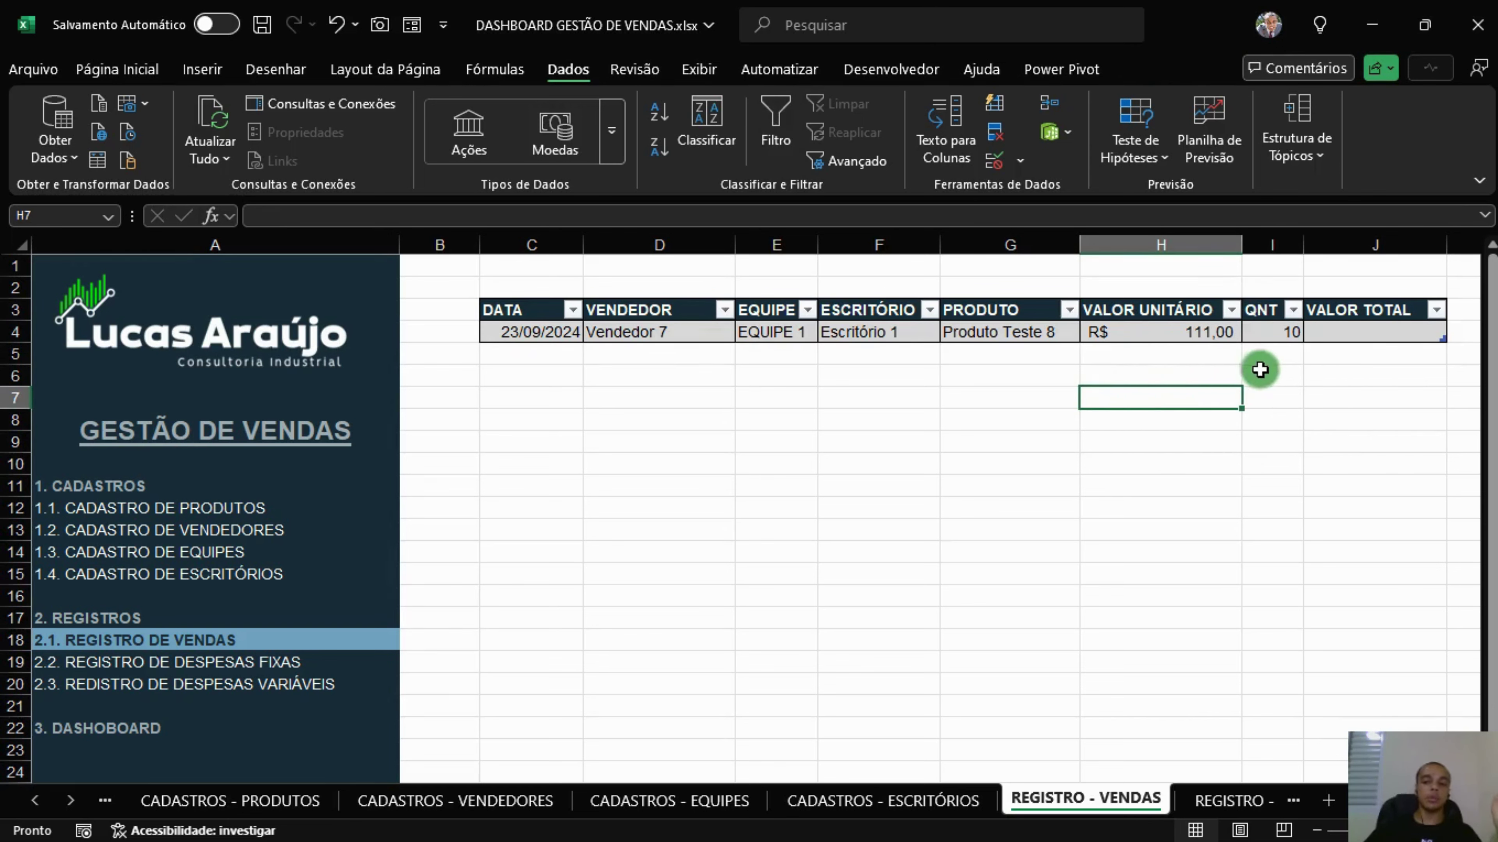
left_click(1363, 341)
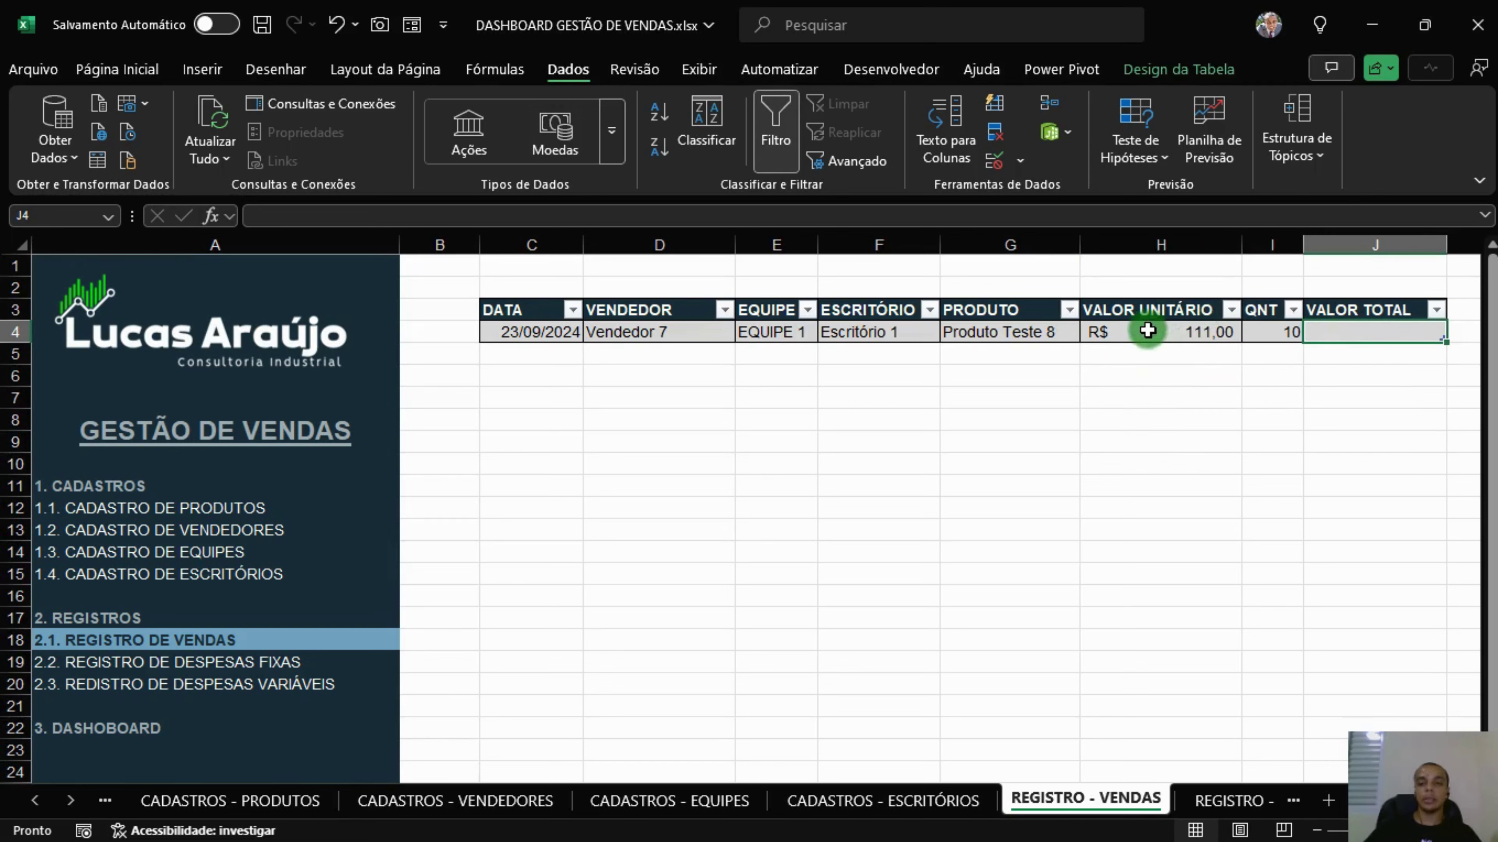
left_click(1147, 332)
left_click(1261, 333)
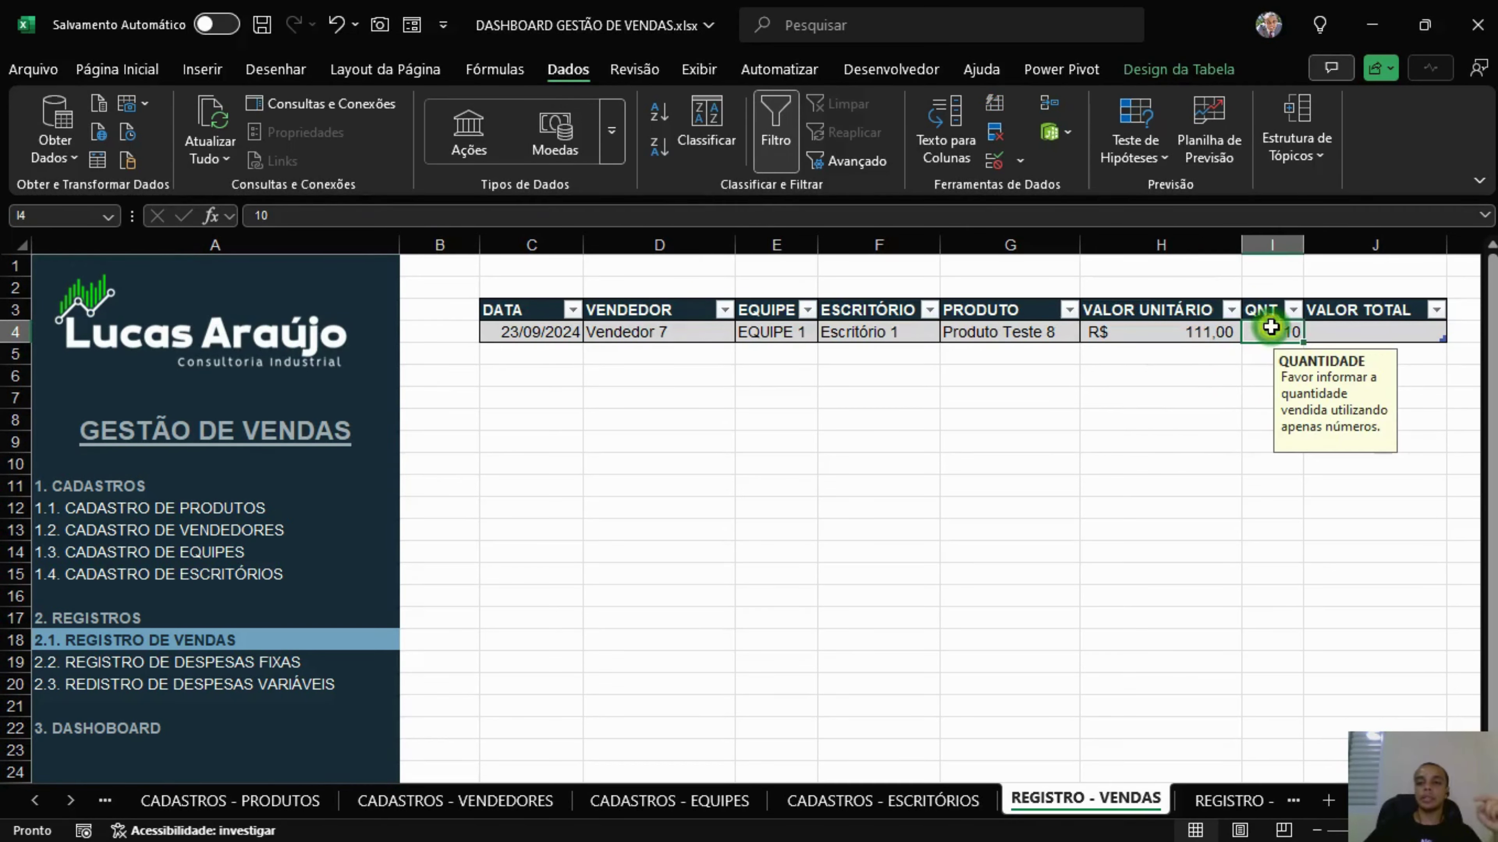
Clear the product in G4 to check how VALOR UNITÁRIO reacts, and undo the deletion.
left_click(1043, 334)
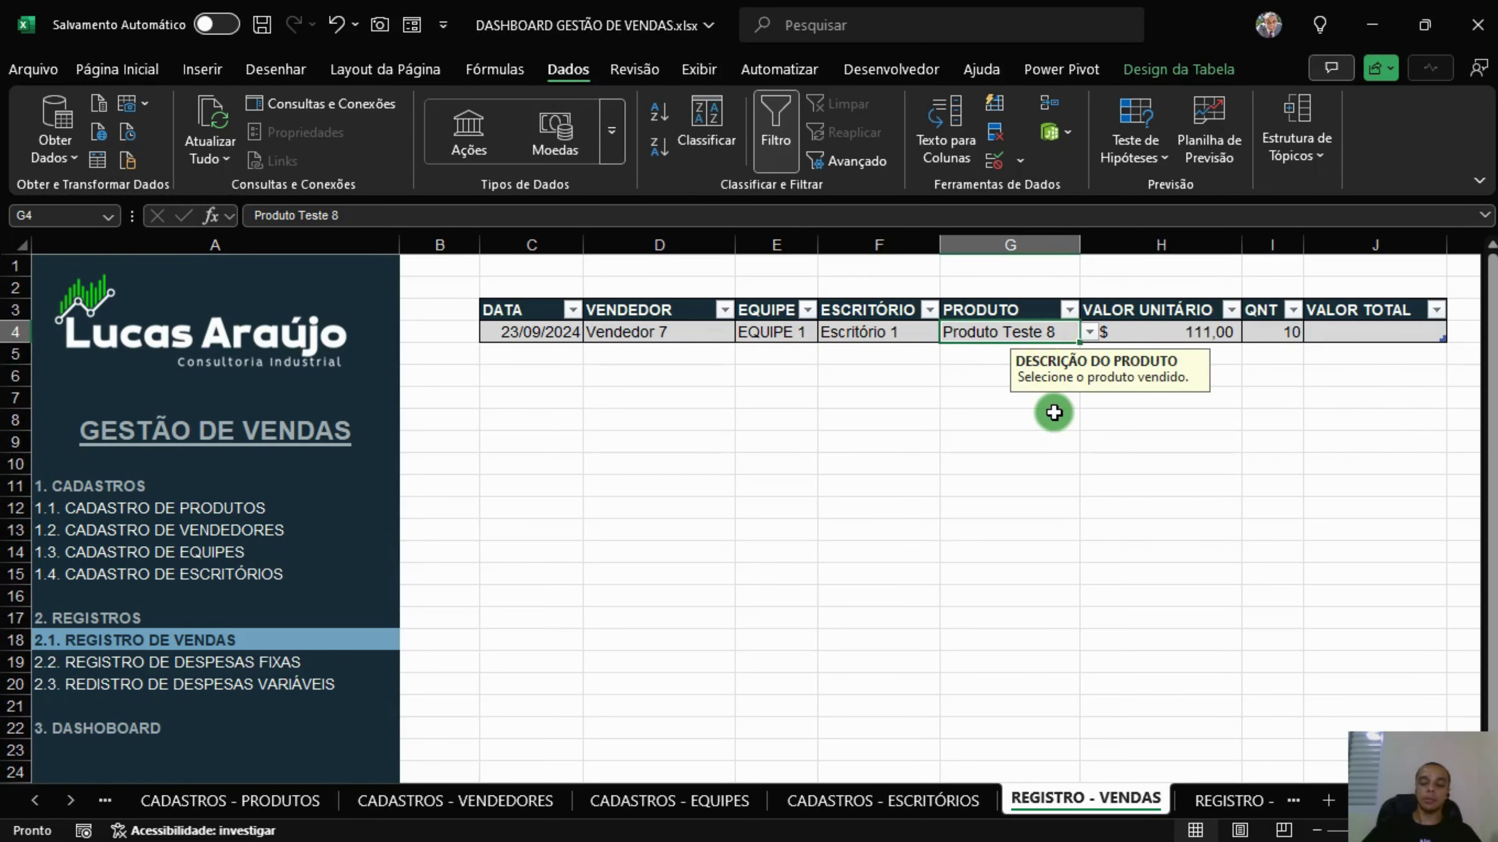
key("Delete")
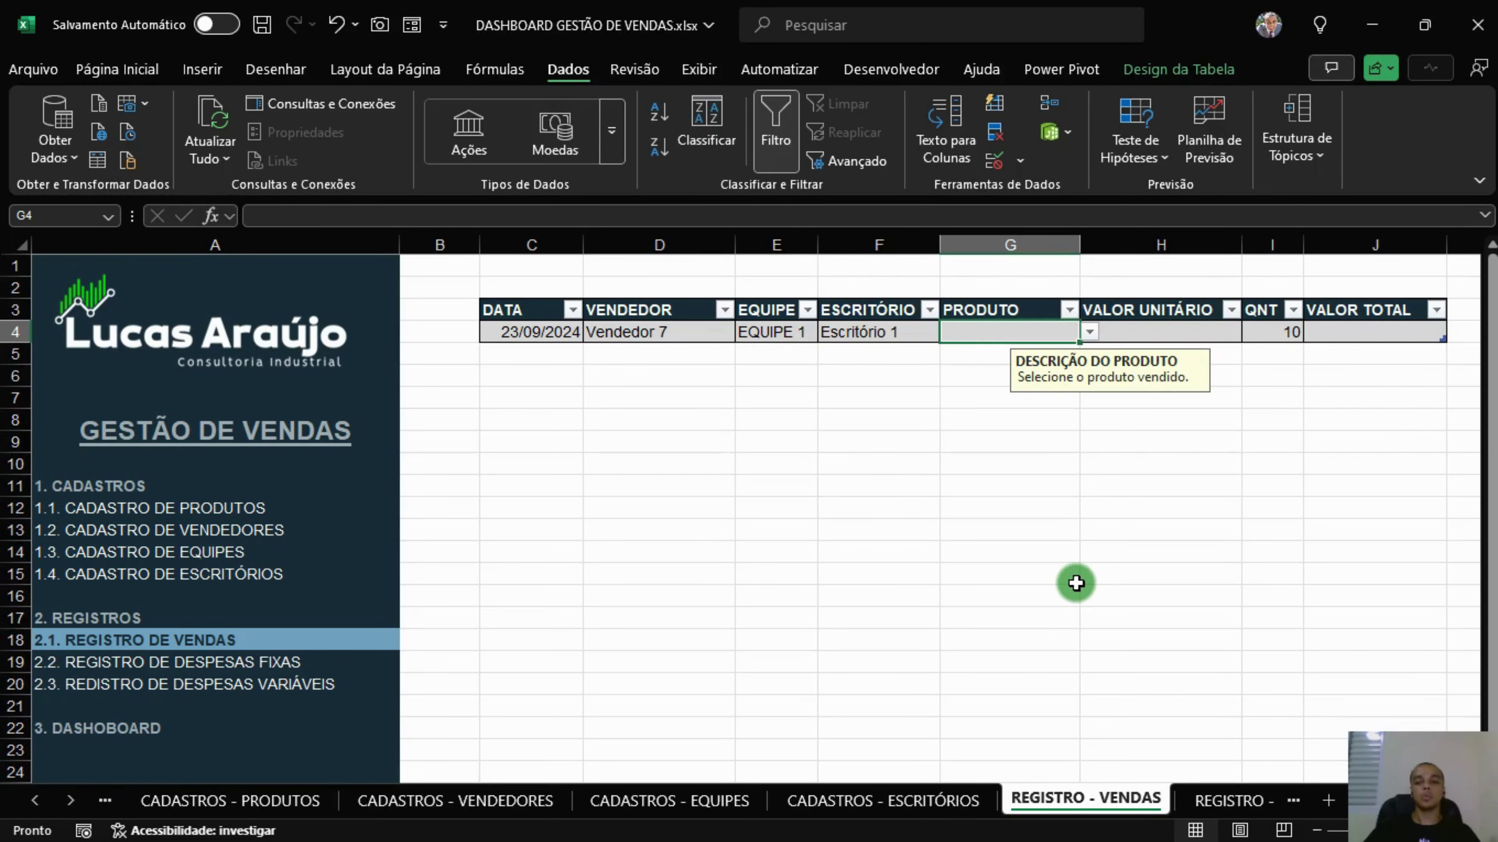
key("ctrl+z")
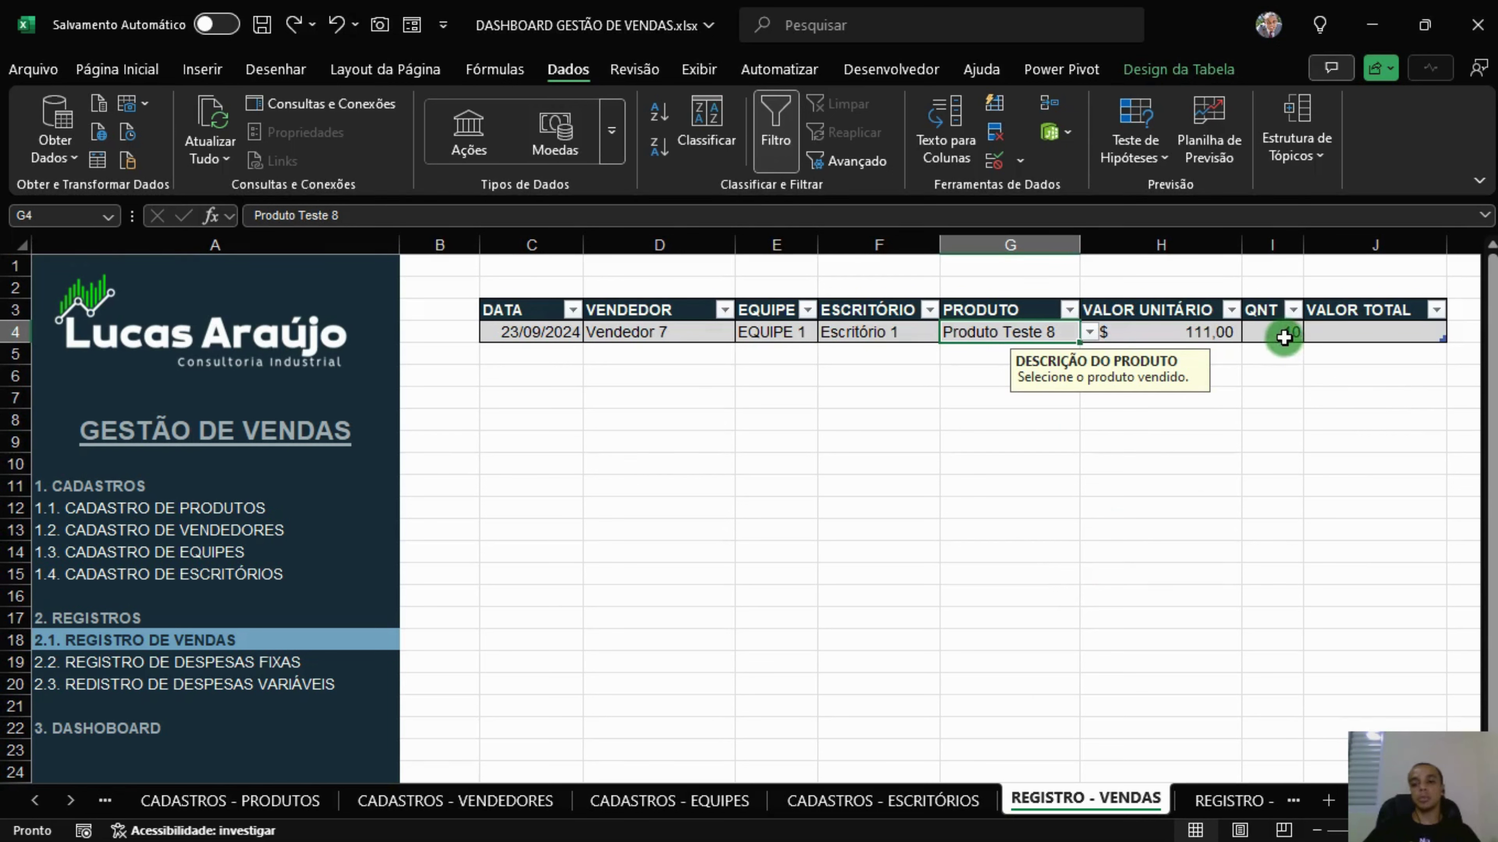
left_click(1374, 341)
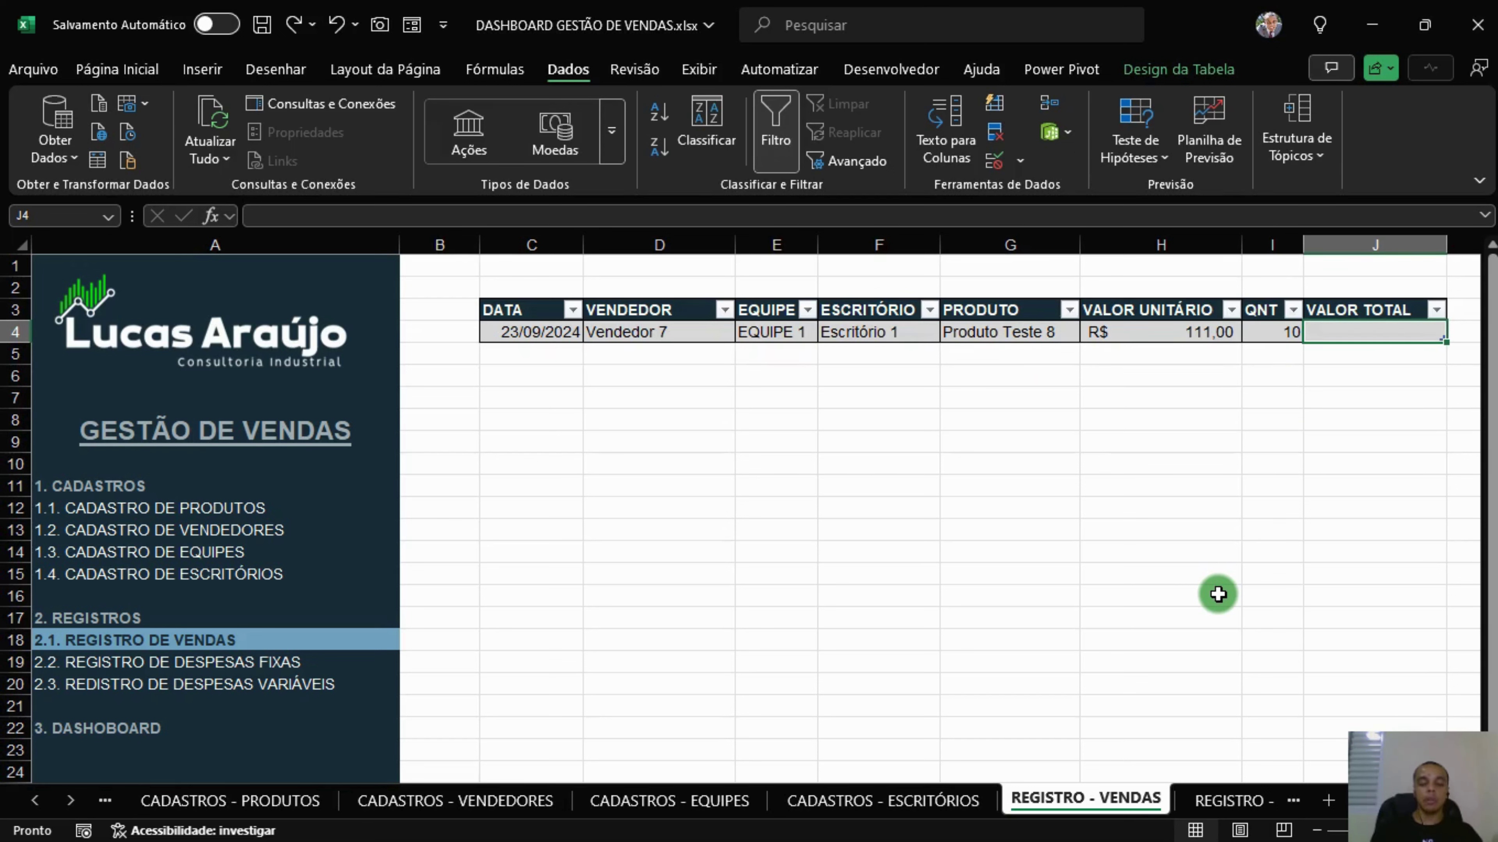
type("o")
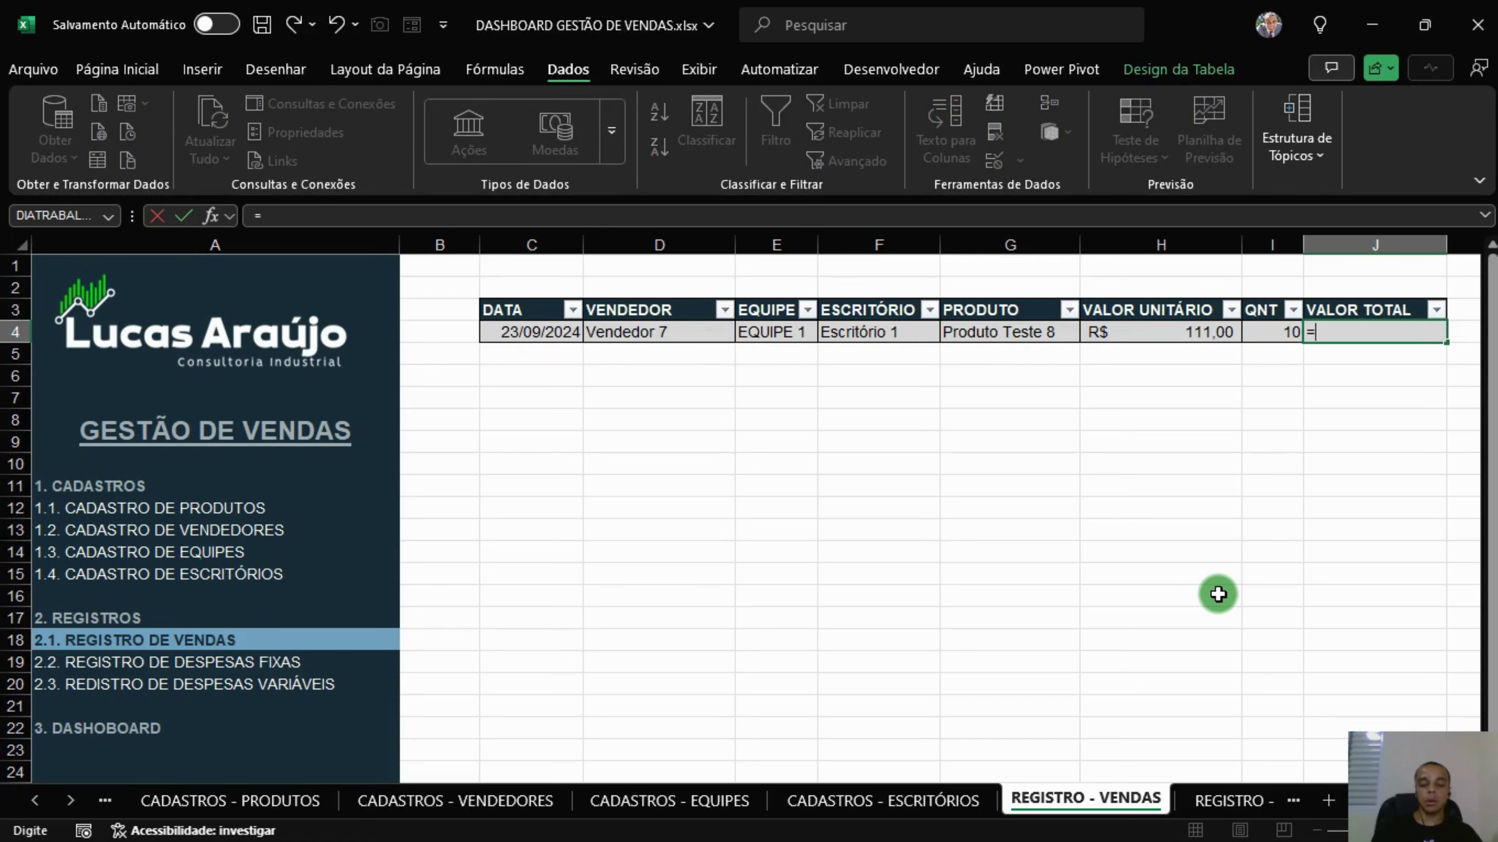
type("ou(")
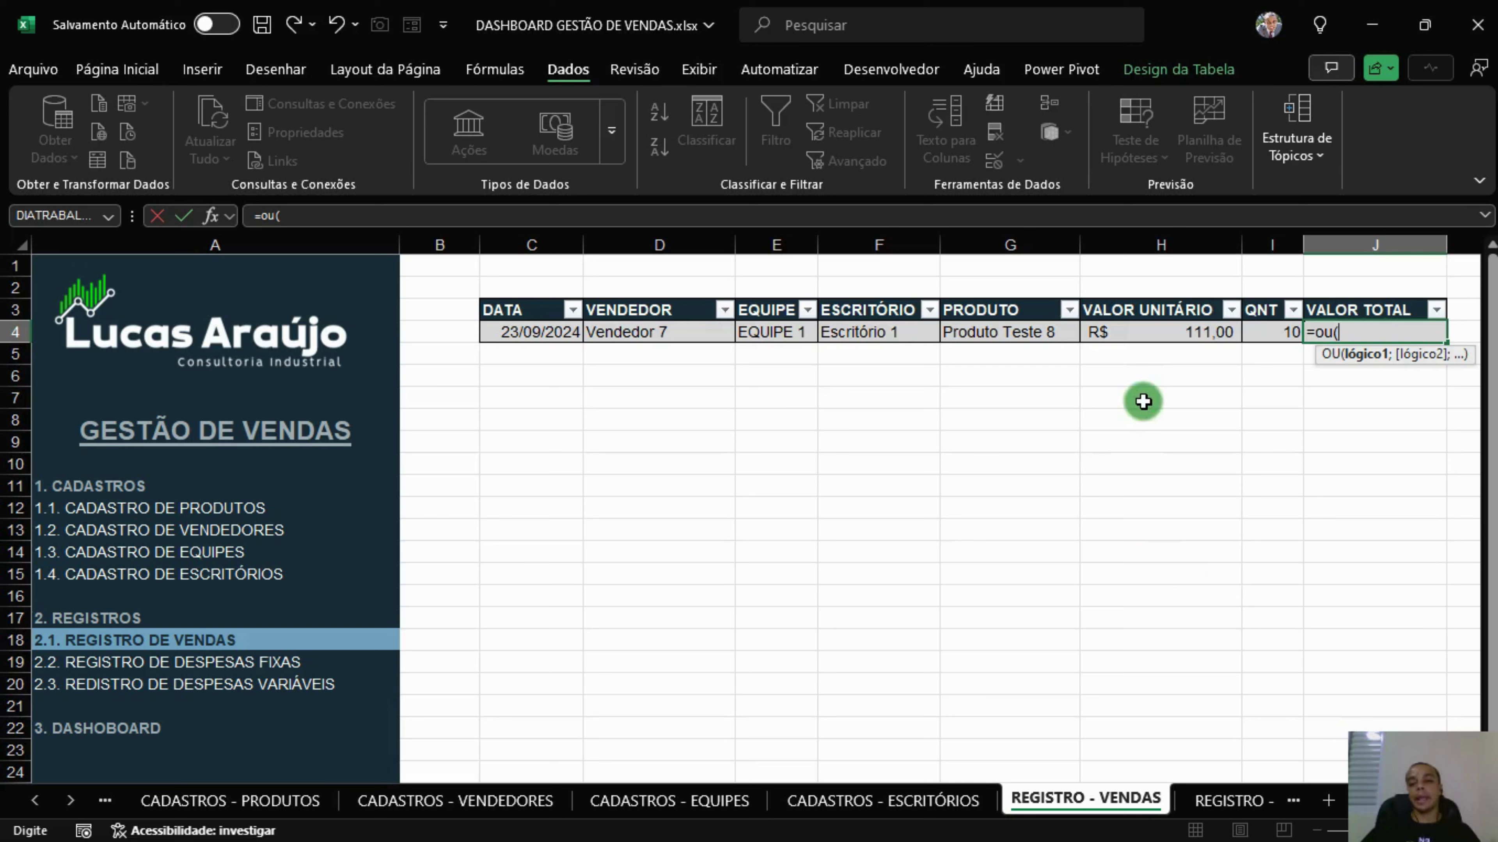
left_click(1179, 335)
type("=")
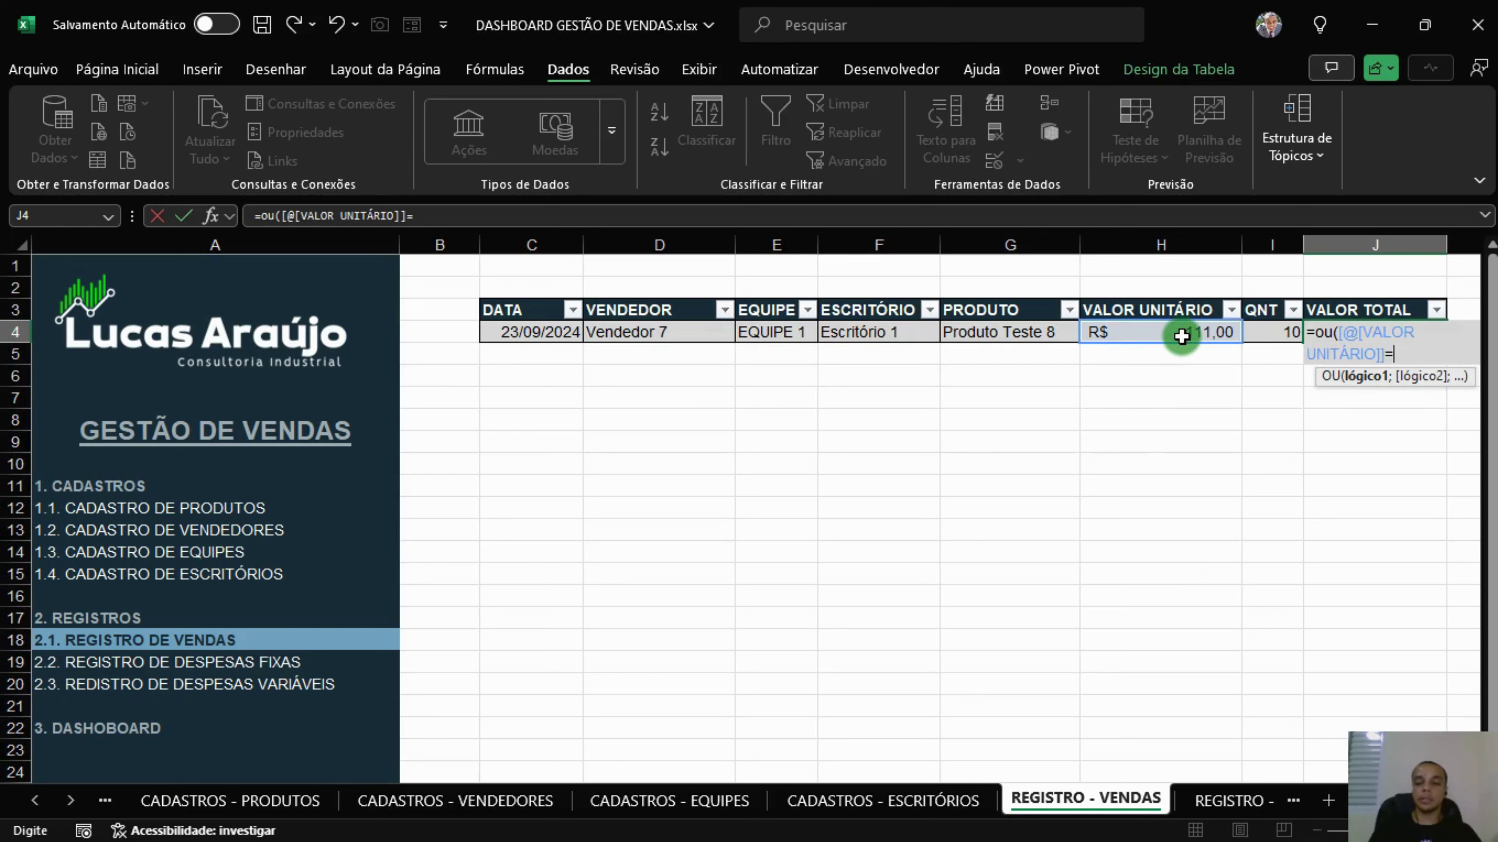
type("\"\";")
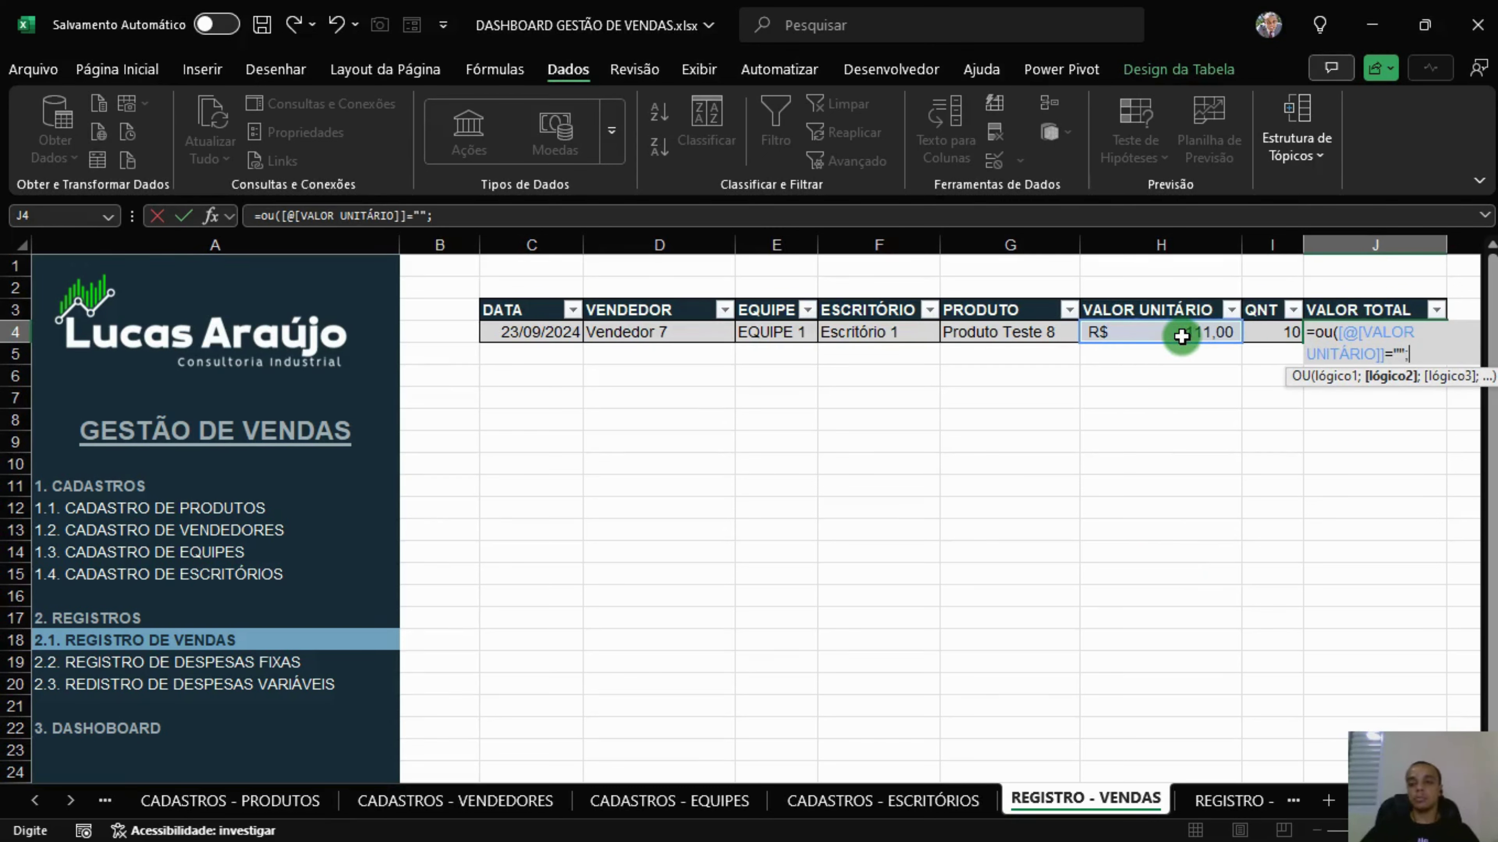
left_click(1279, 329)
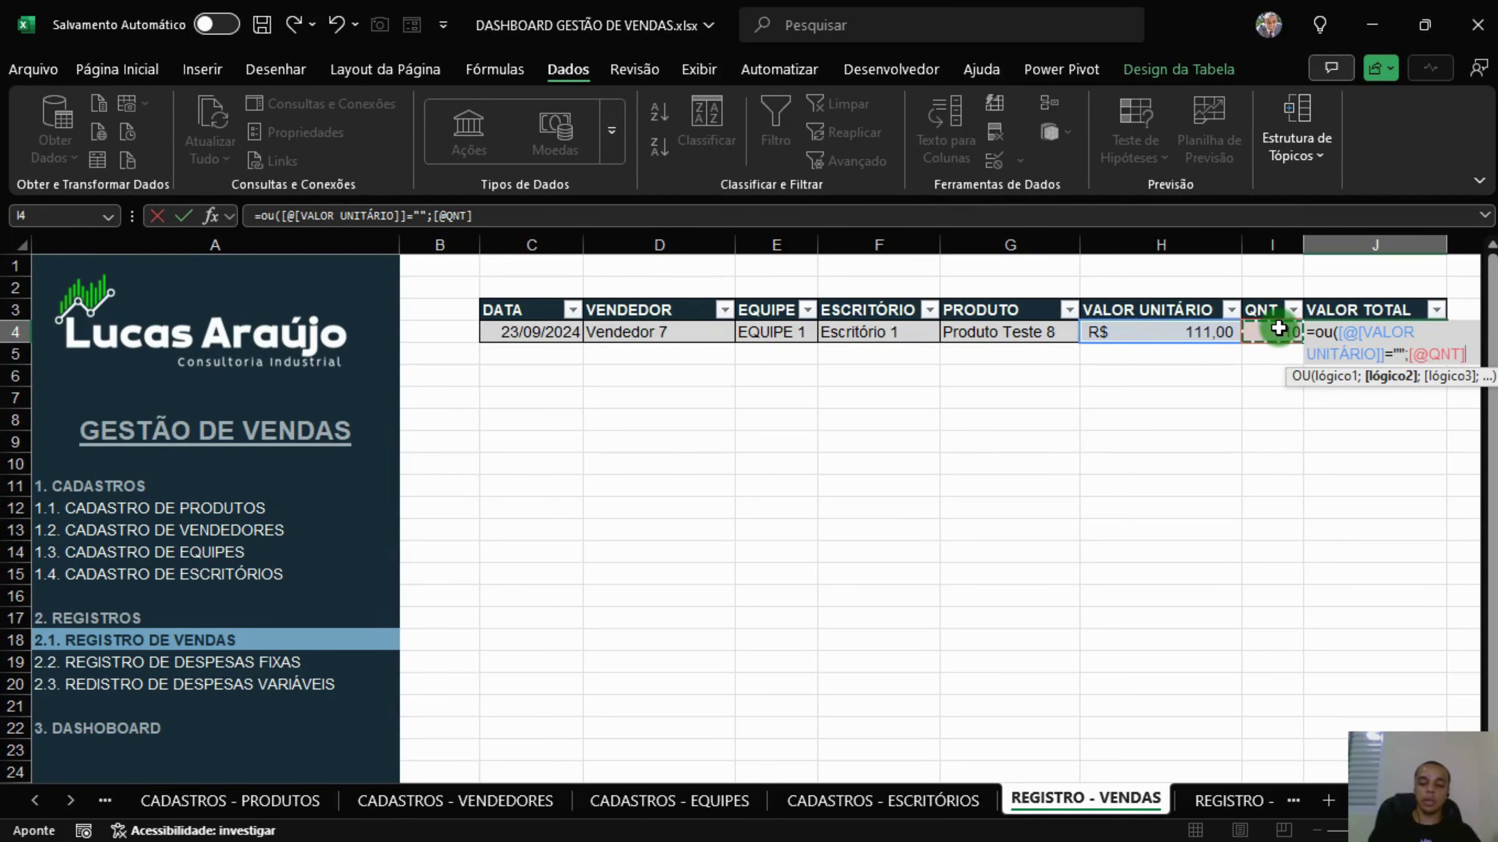
type("=\"\"")
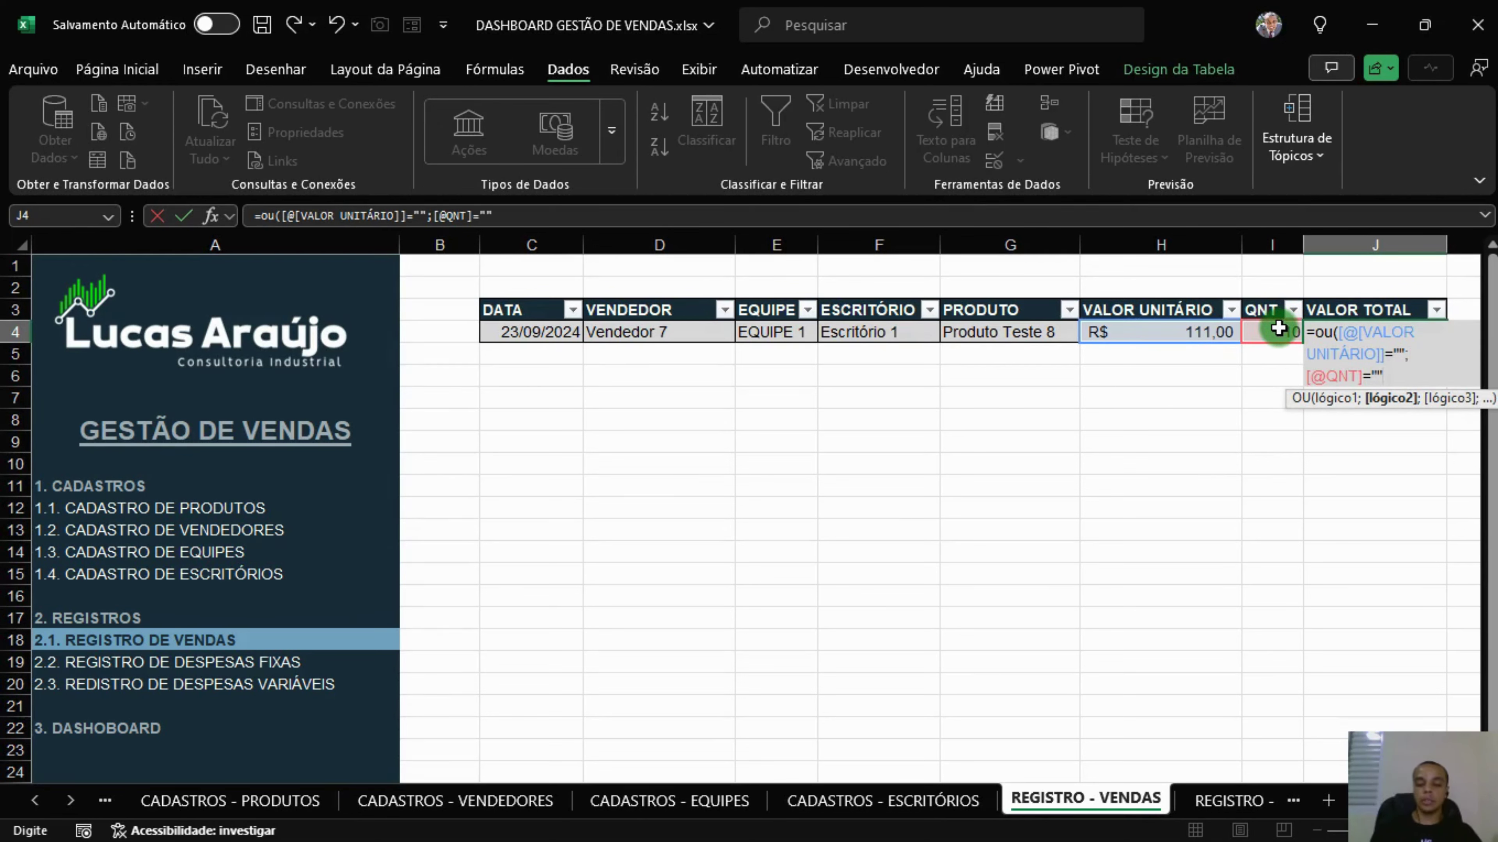
type(")")
key("ctrl+Return")
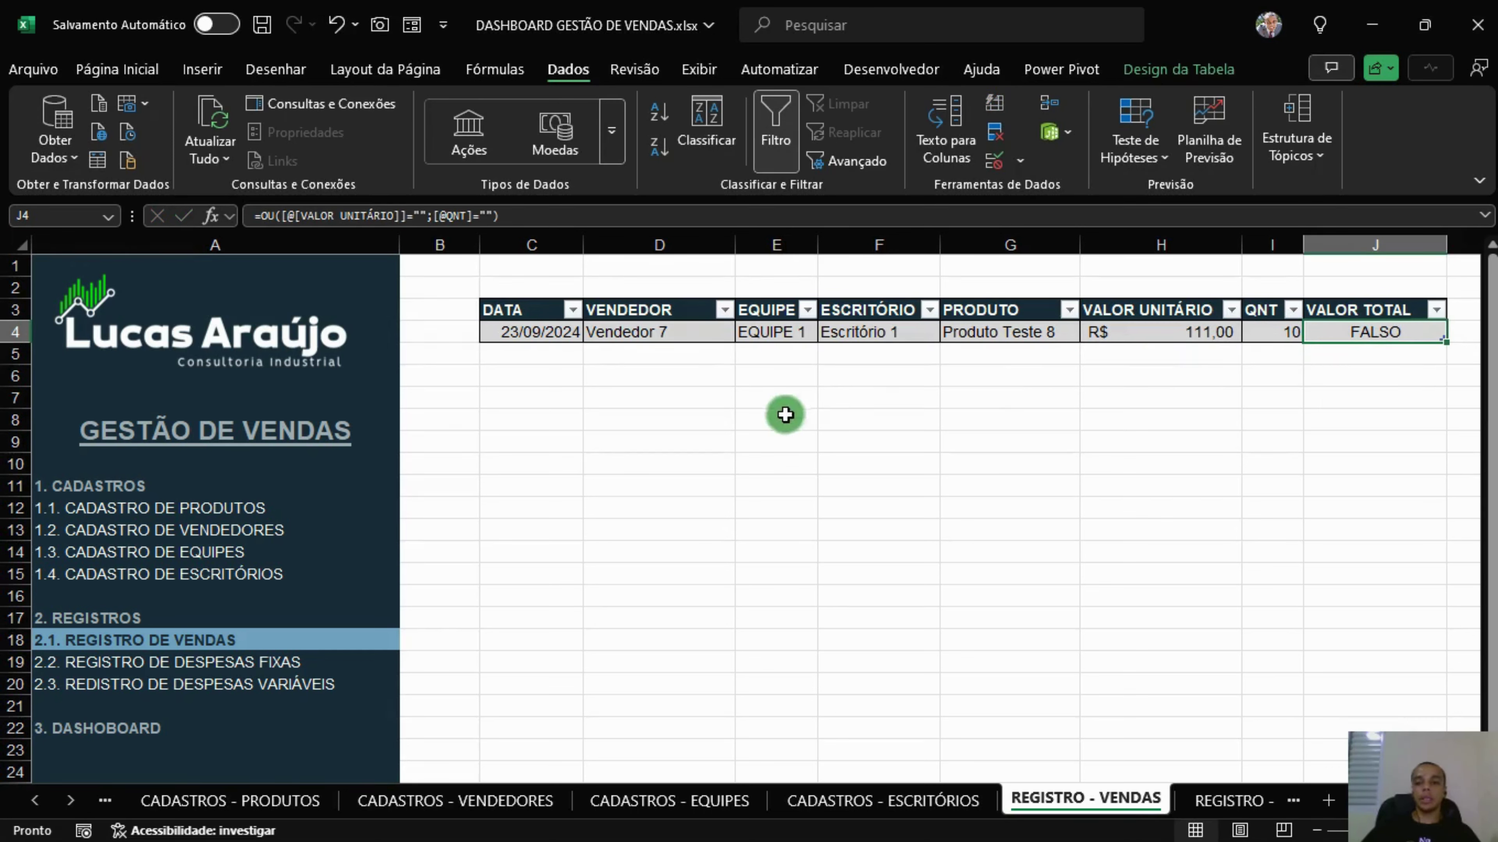
Test the OU formula by clearing the product in G4 and the quantity in I4 in turn, undoing each deletion.
left_click(1045, 331)
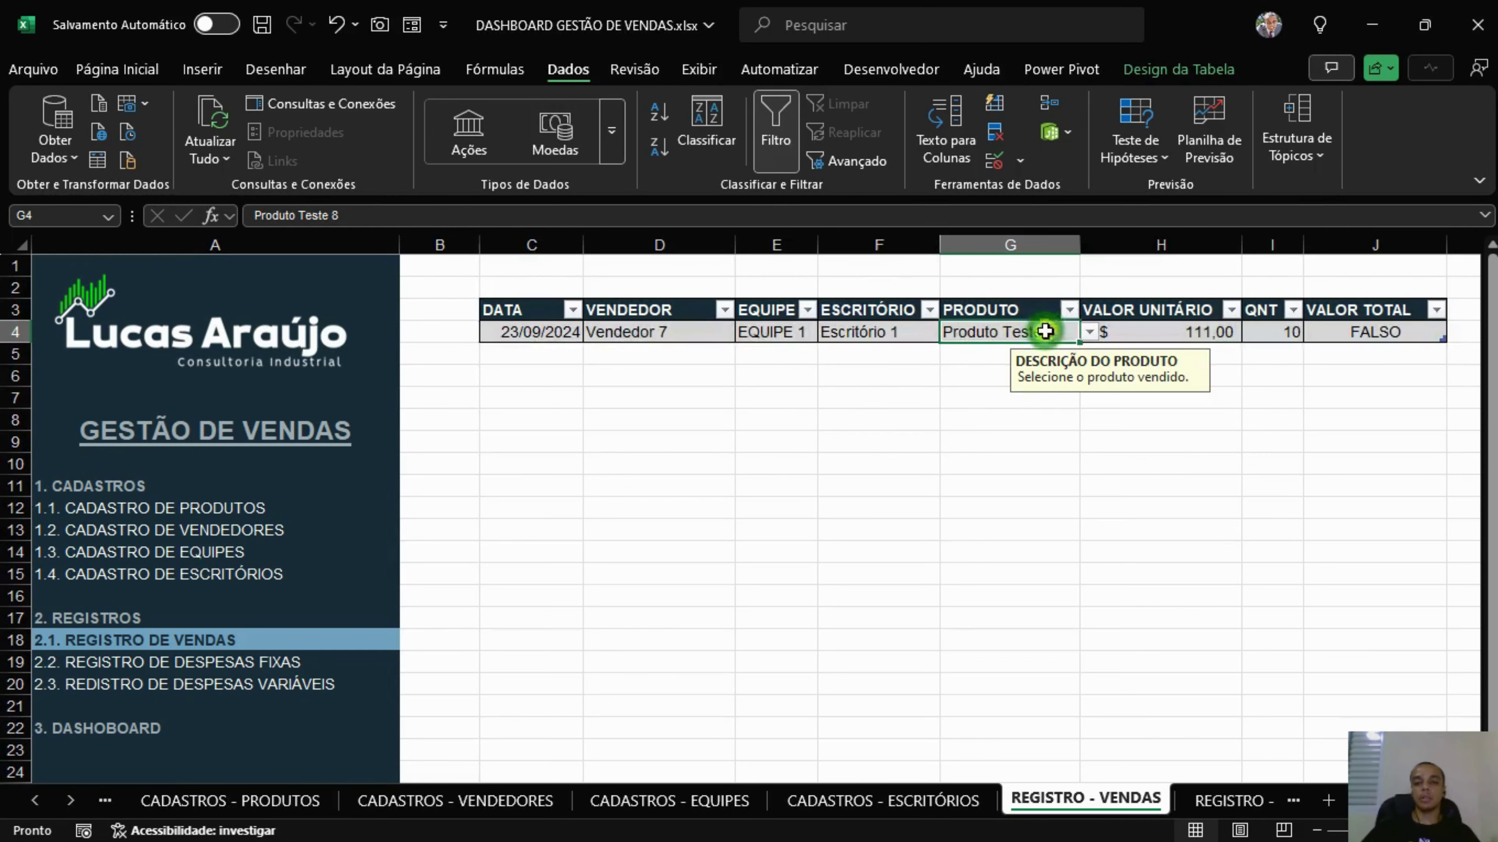
key("Delete")
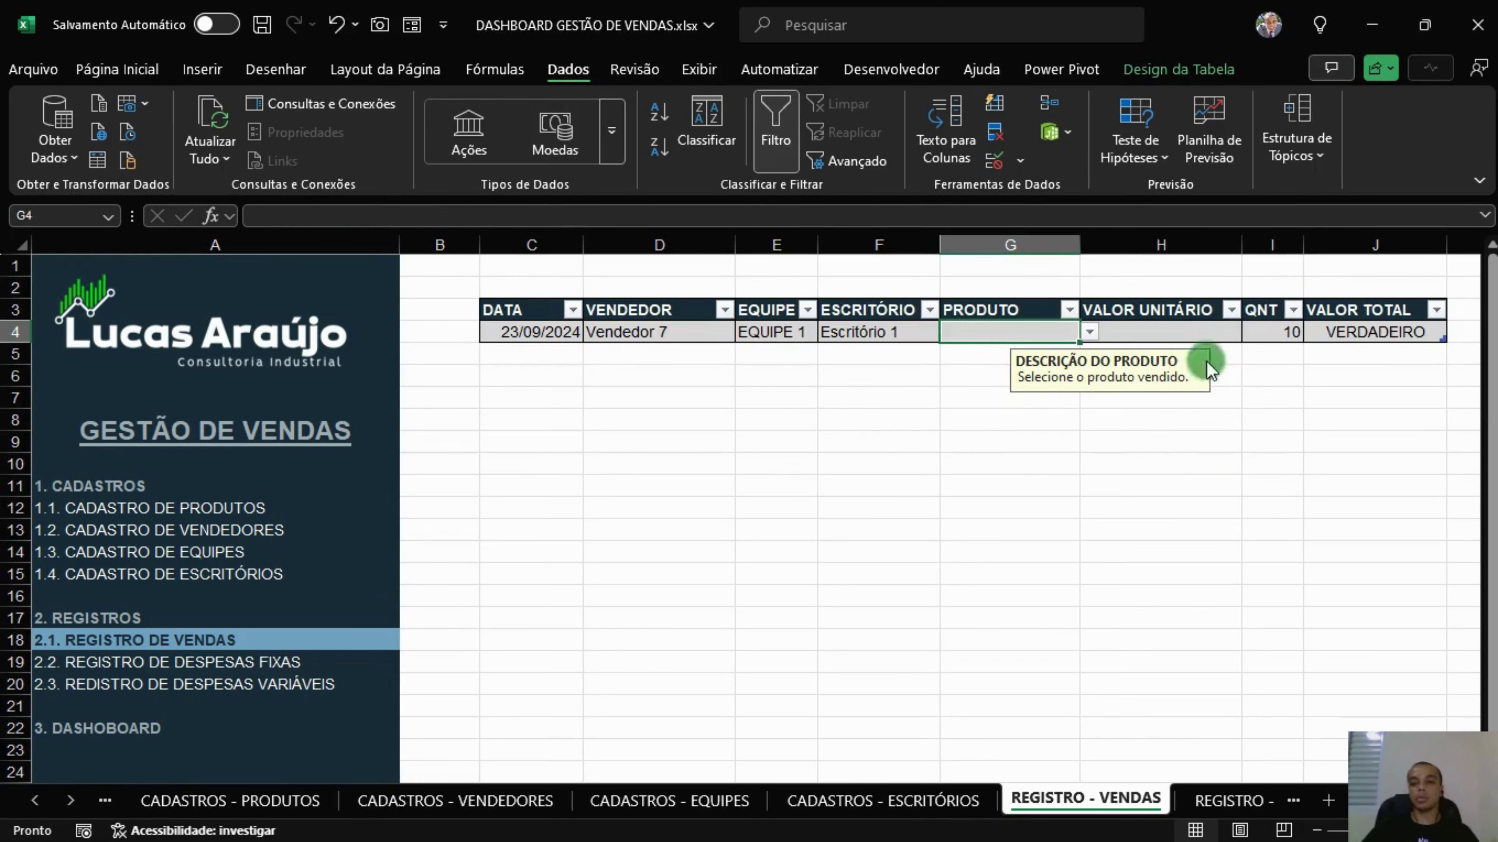
left_click(1218, 331)
left_click(1356, 331)
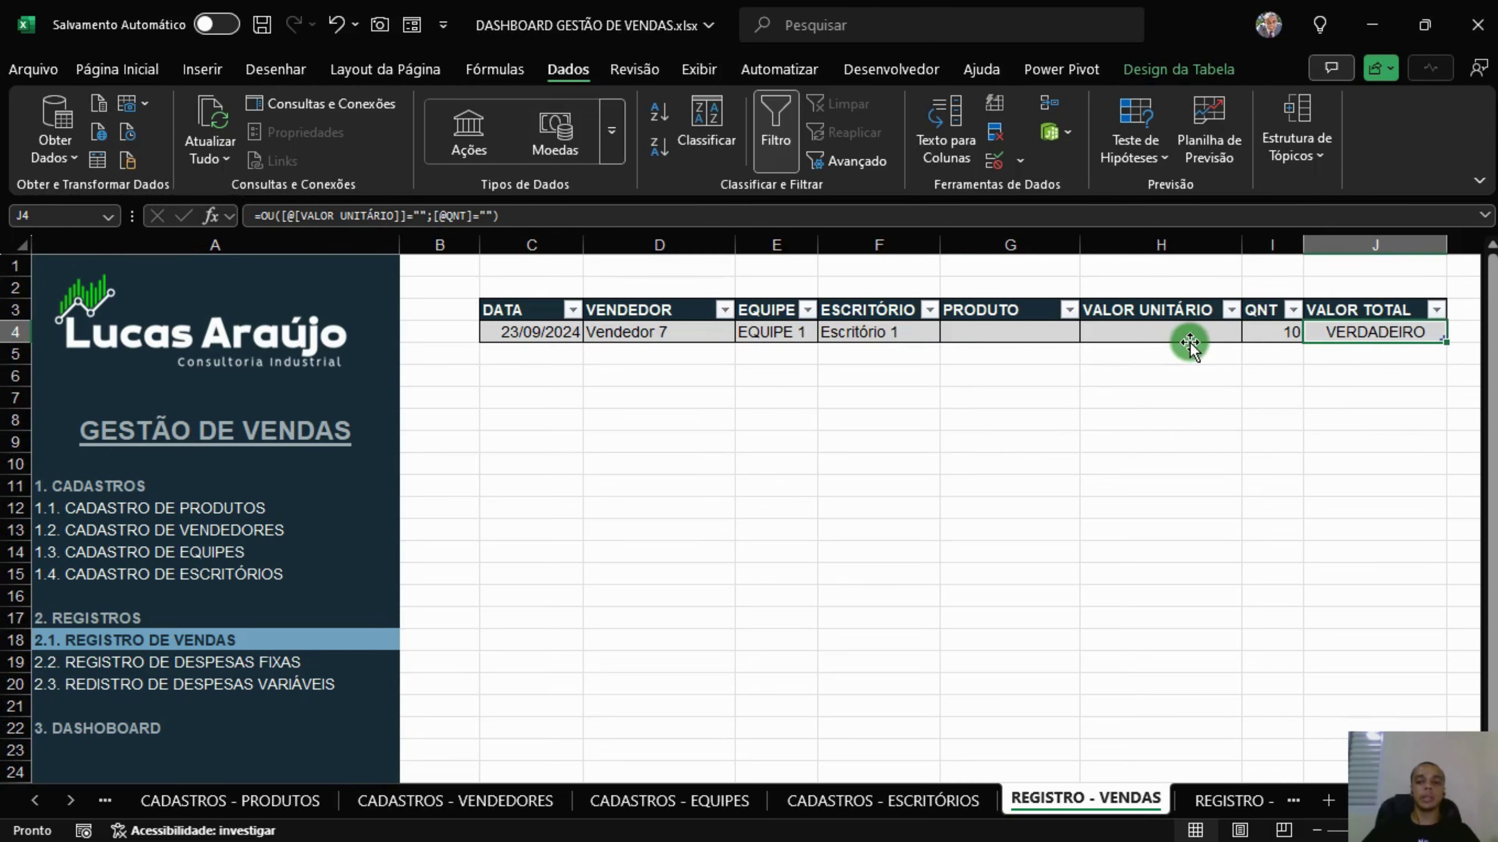
key("ctrl+z")
left_click(1280, 334)
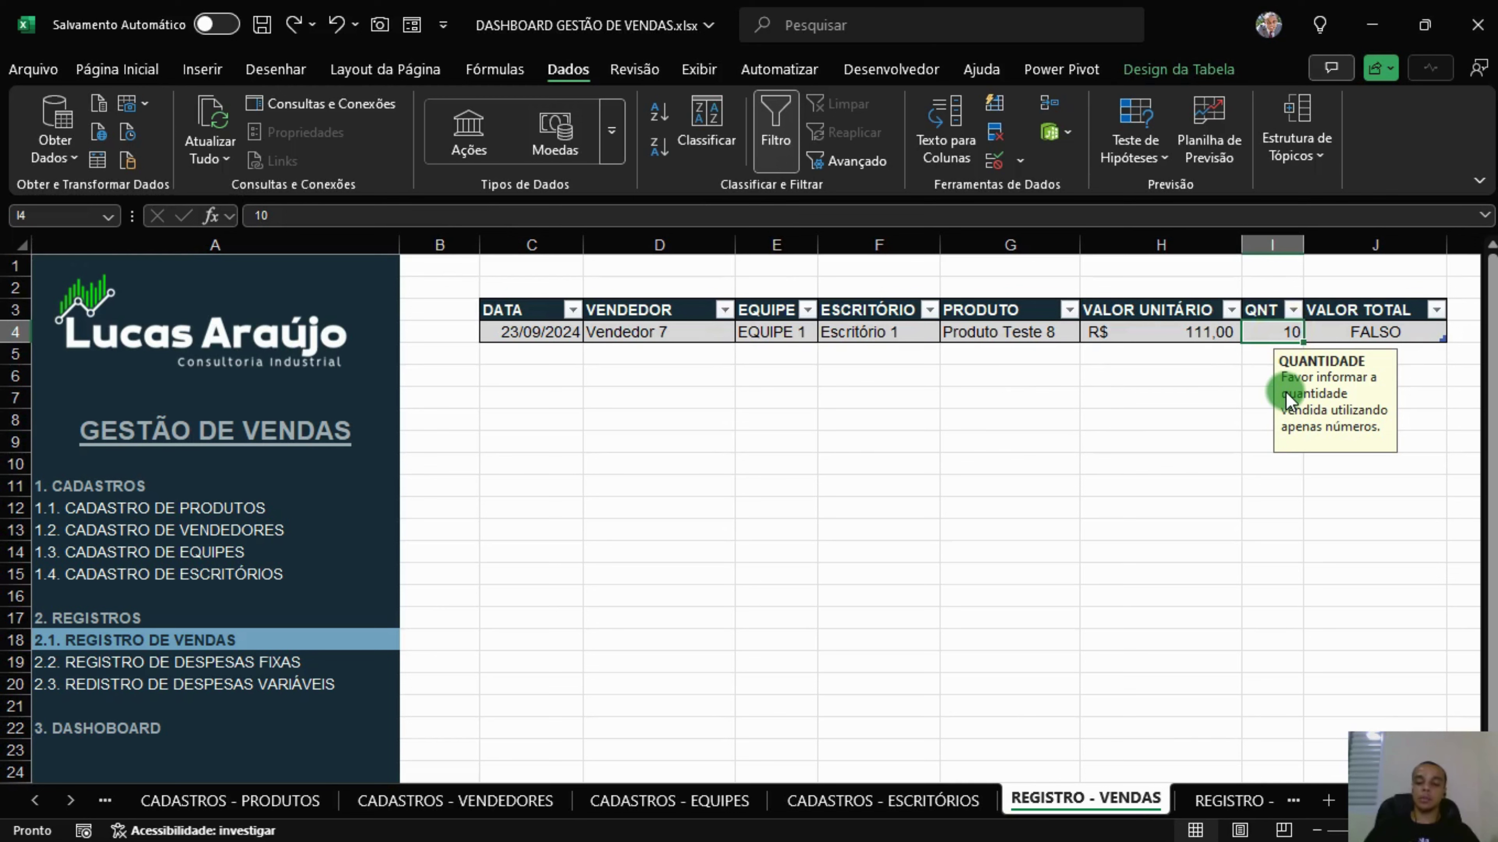
key("Delete")
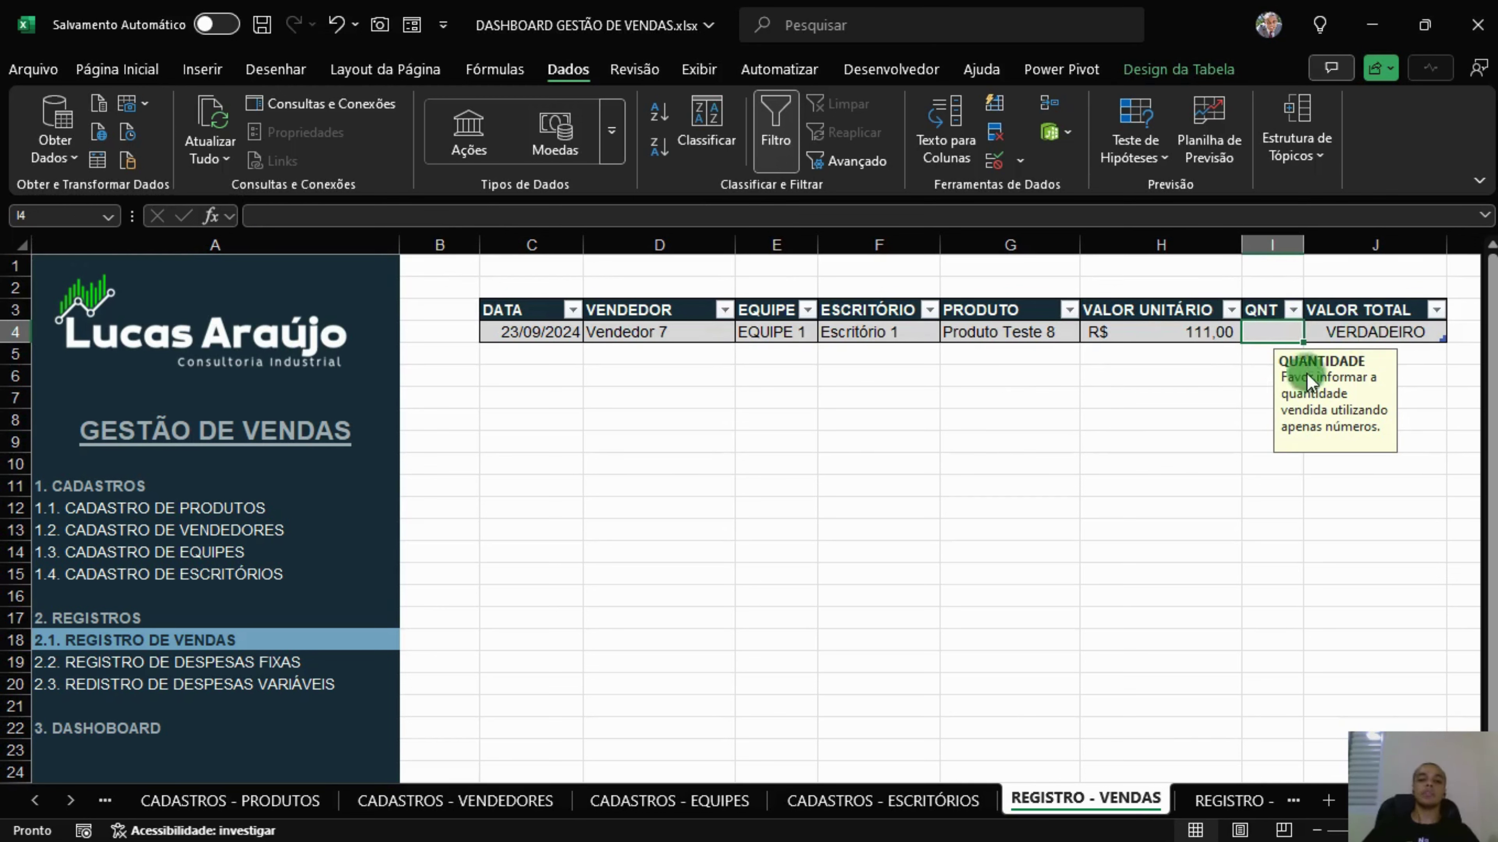
key("ctrl+z")
left_click(1371, 333)
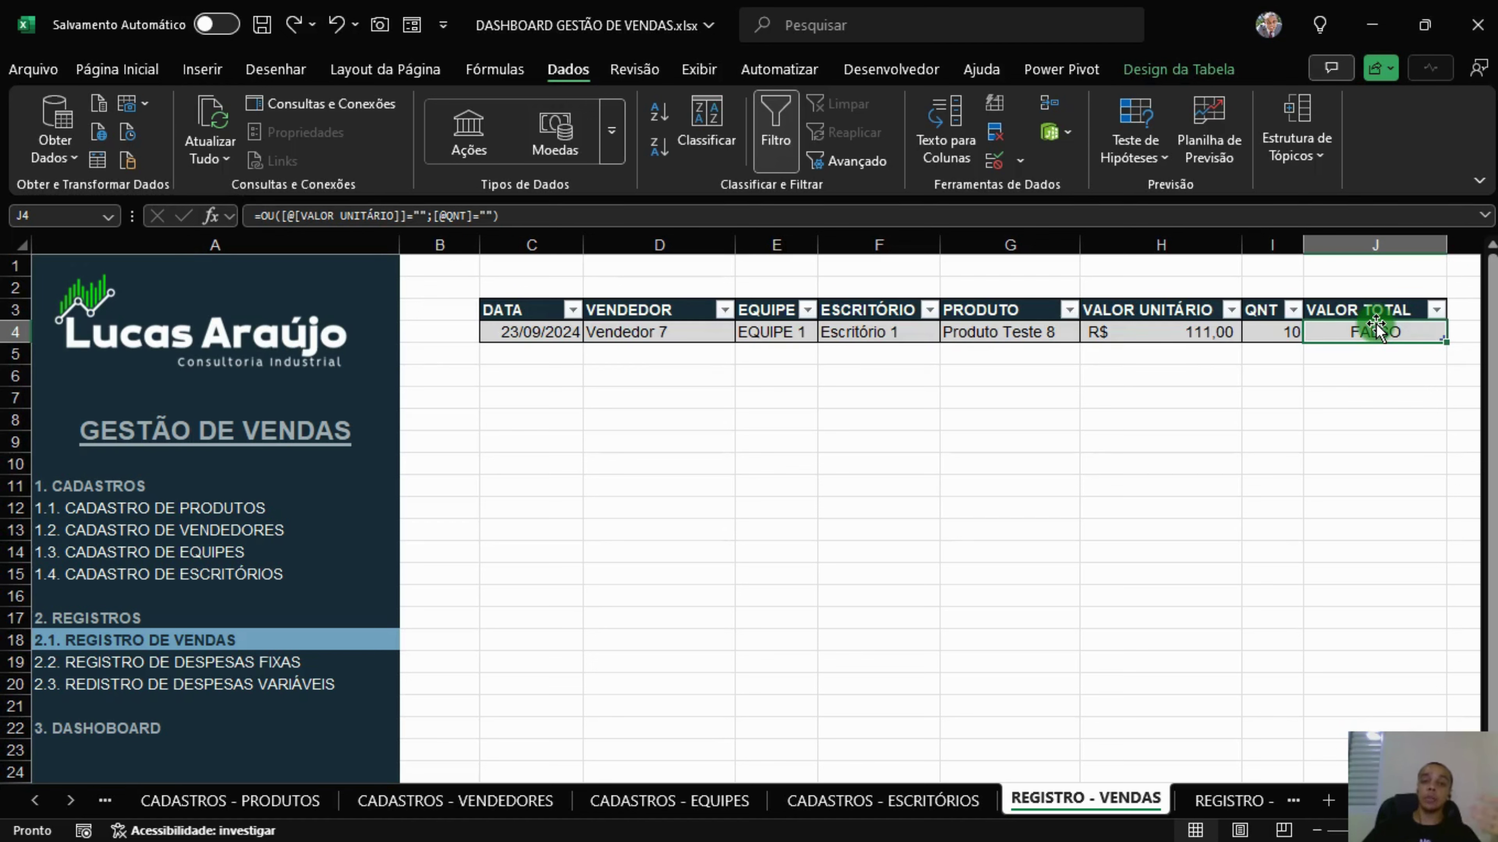
left_click(263, 216)
type("se(")
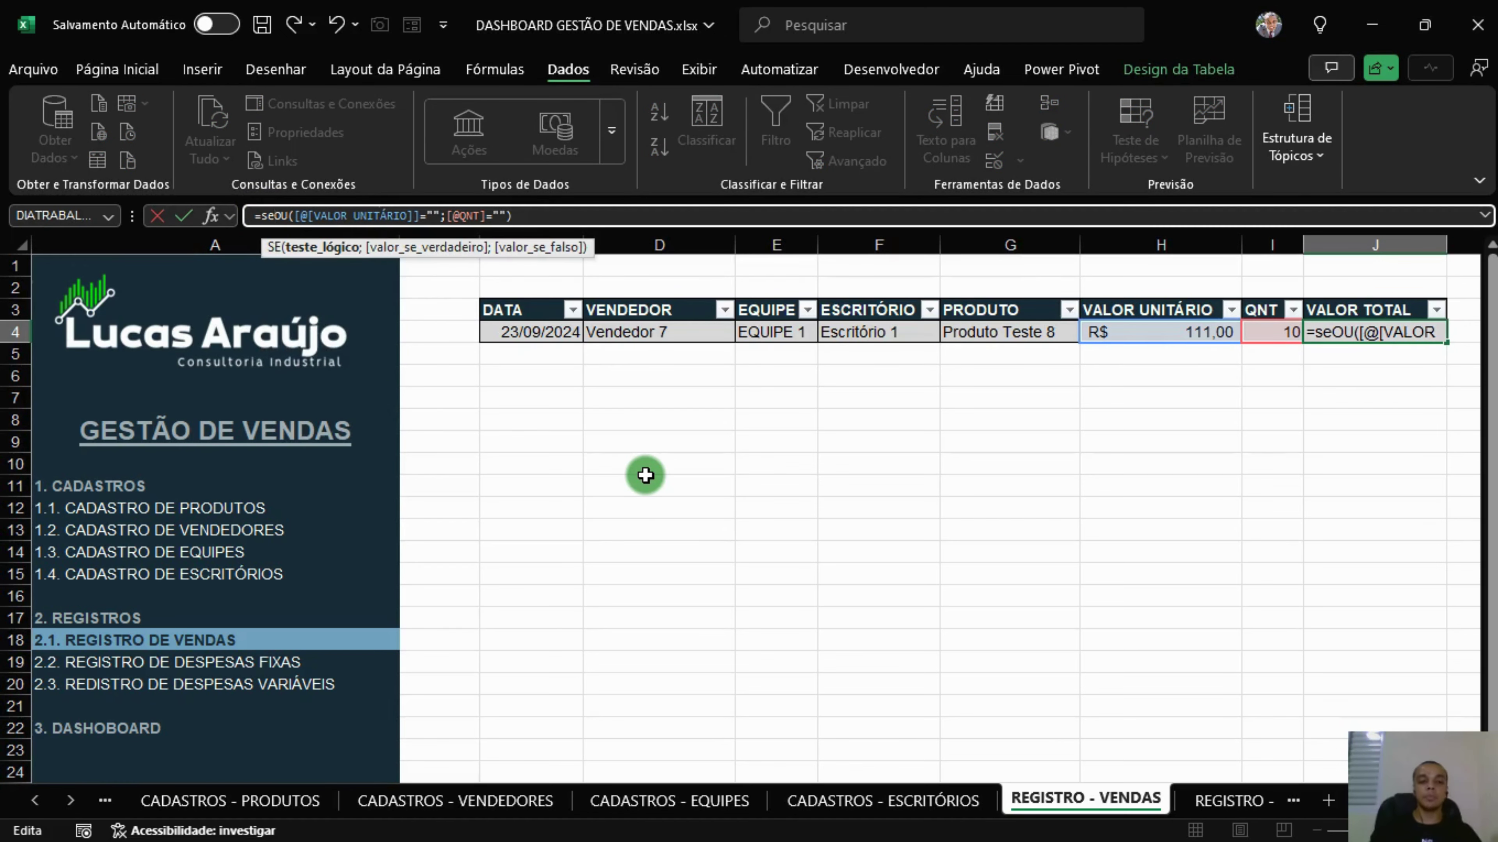
left_click(569, 219)
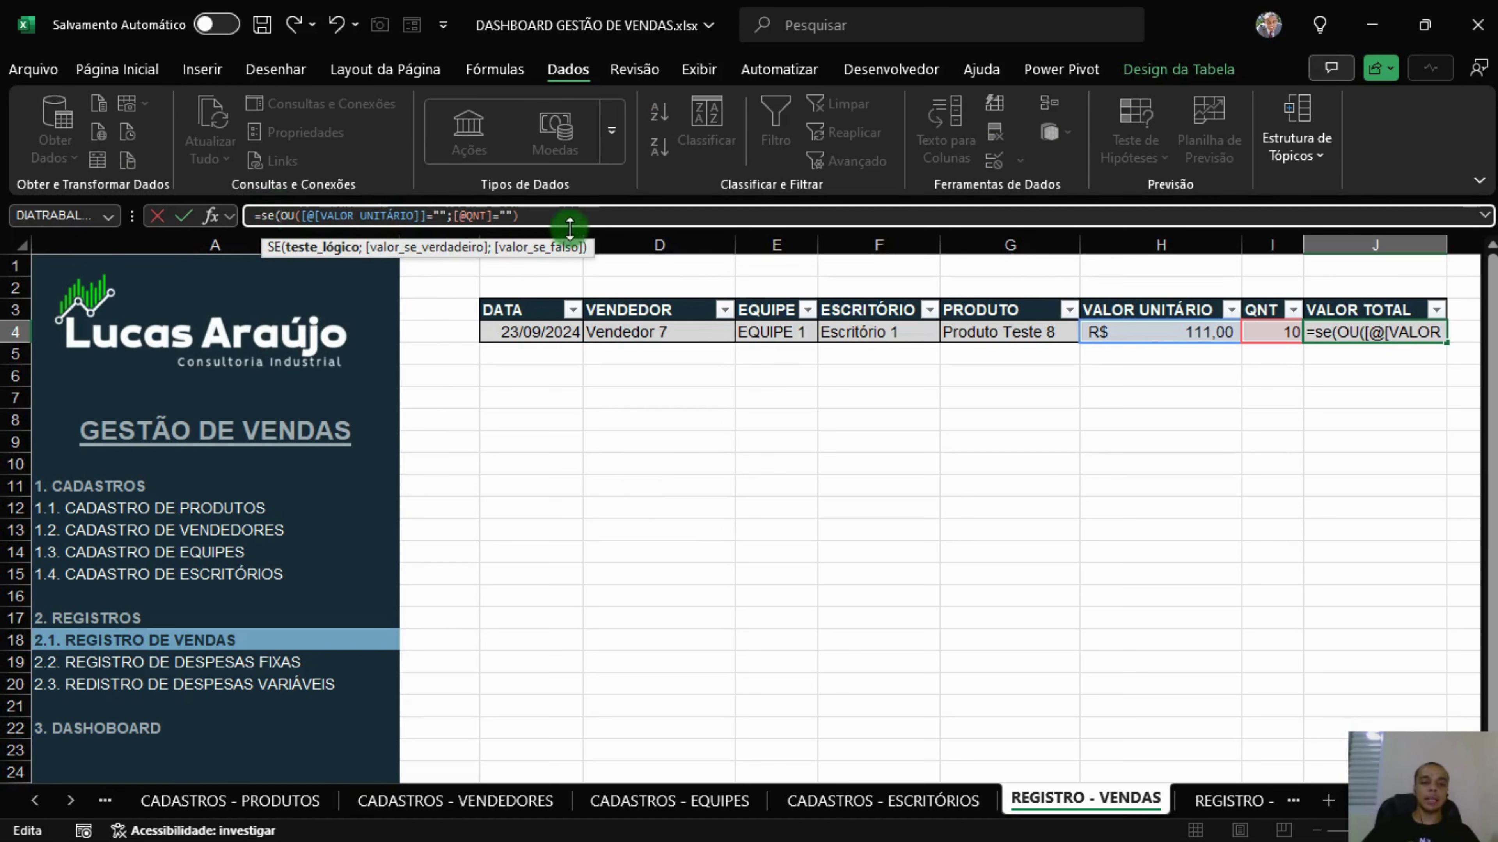
type(";")
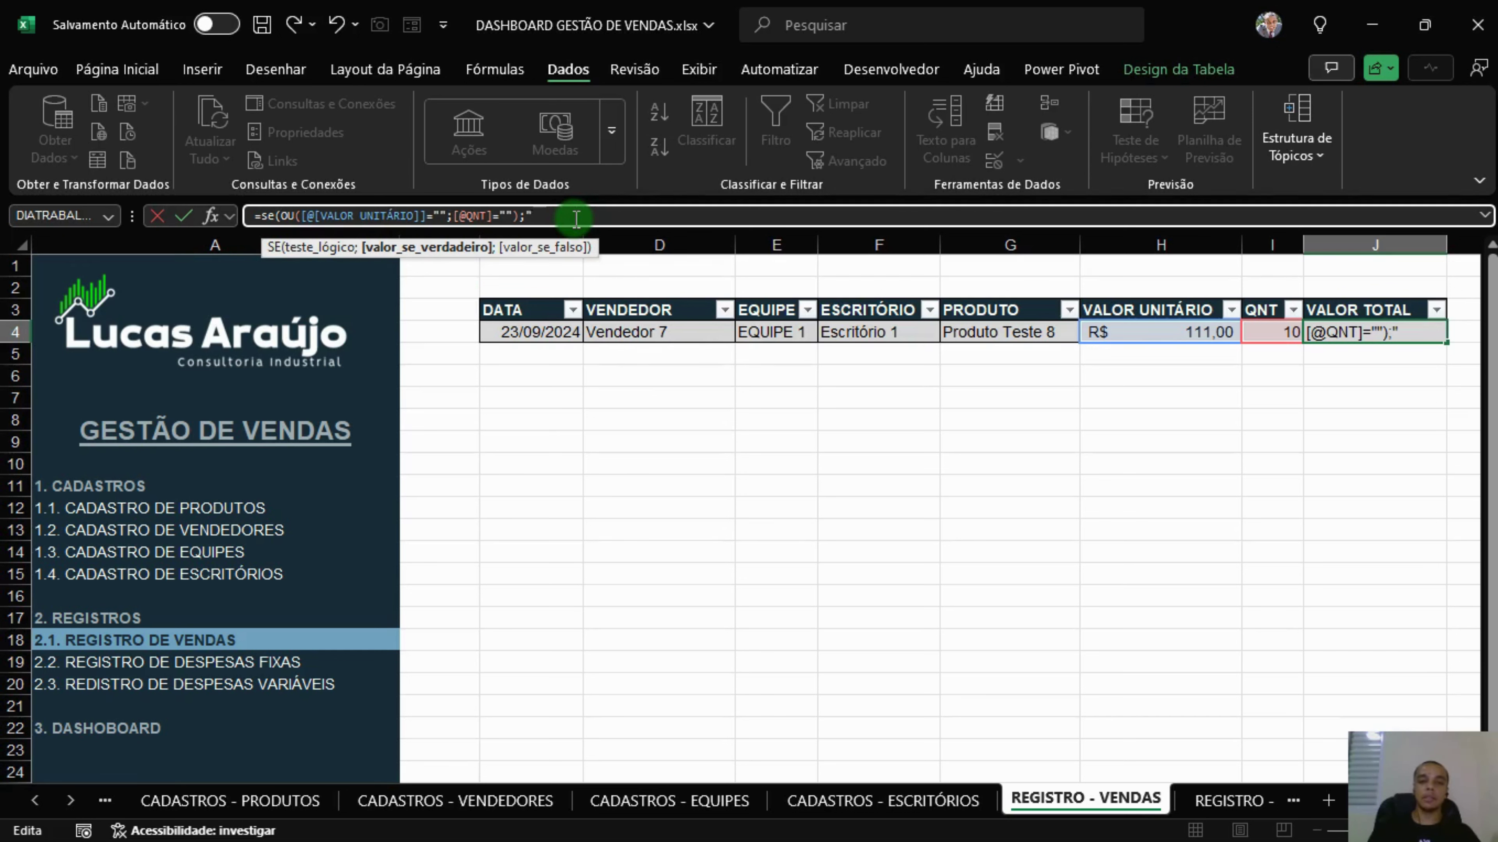
type("\"\";")
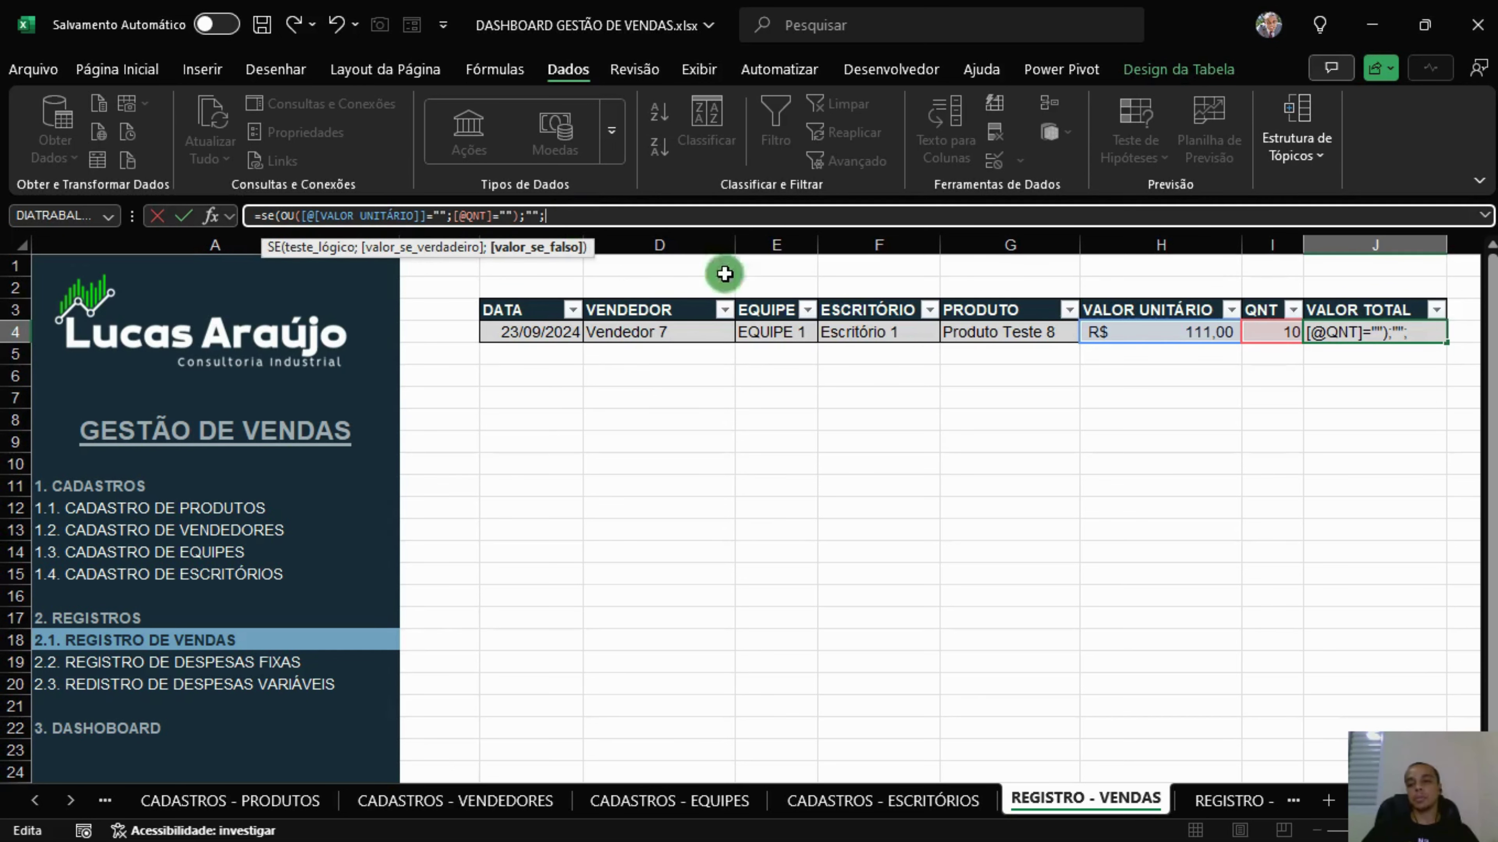
left_click(1177, 328)
type("*")
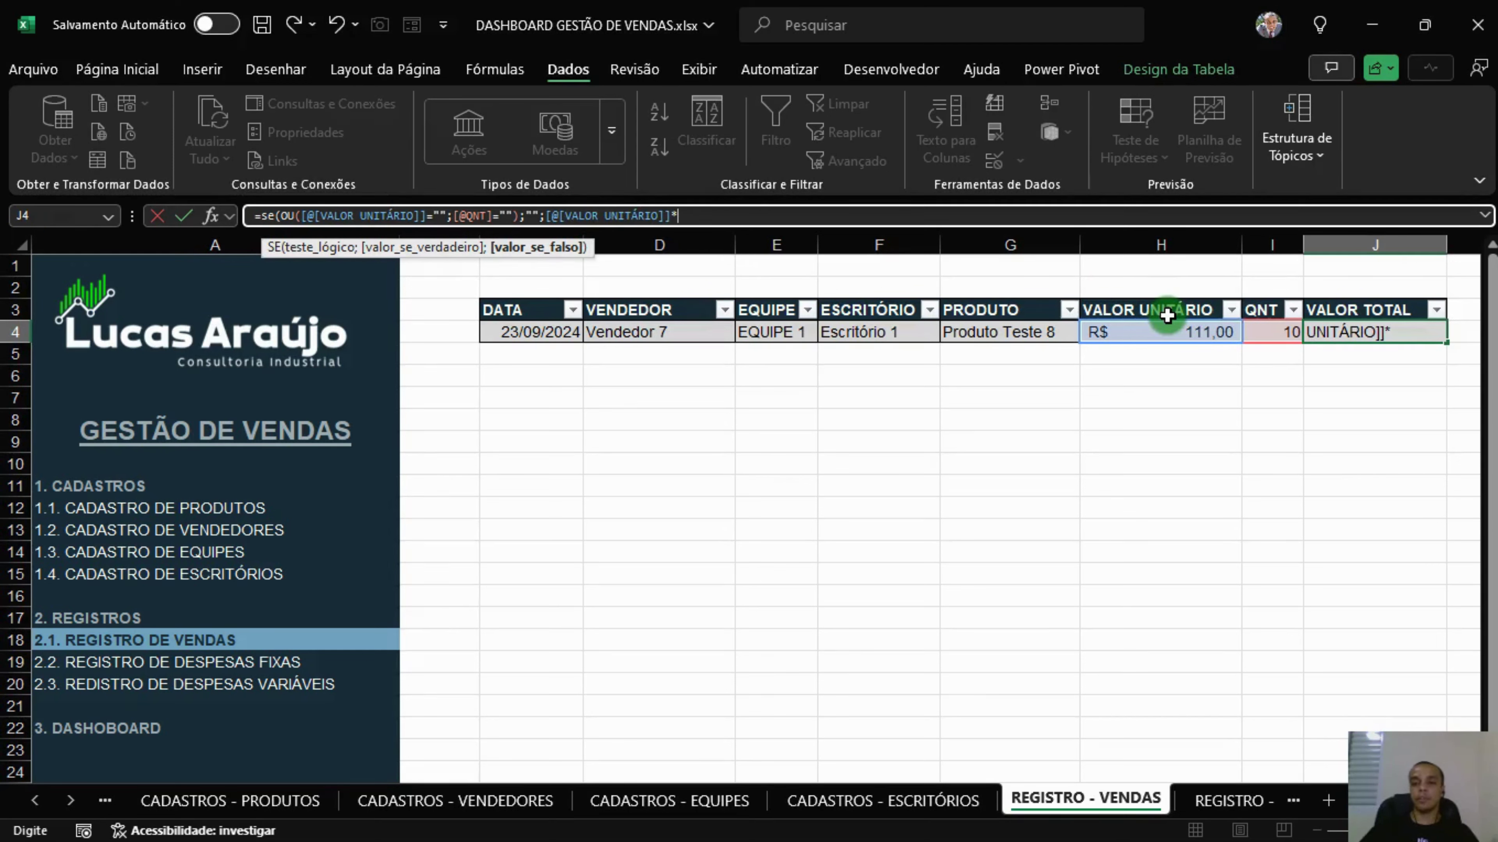
left_click(1259, 337)
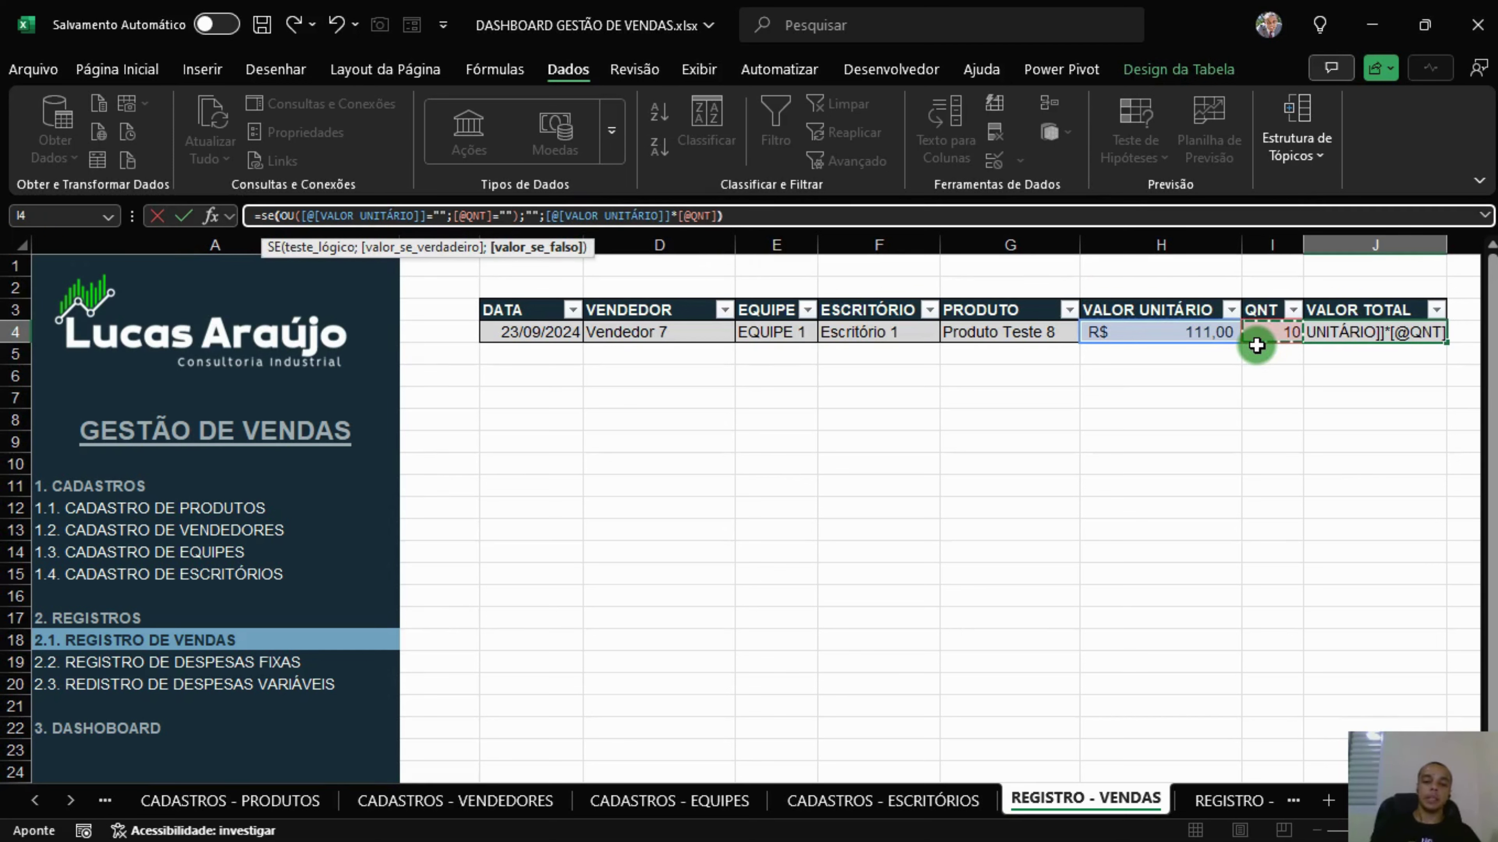
type(")")
key("ctrl+Return")
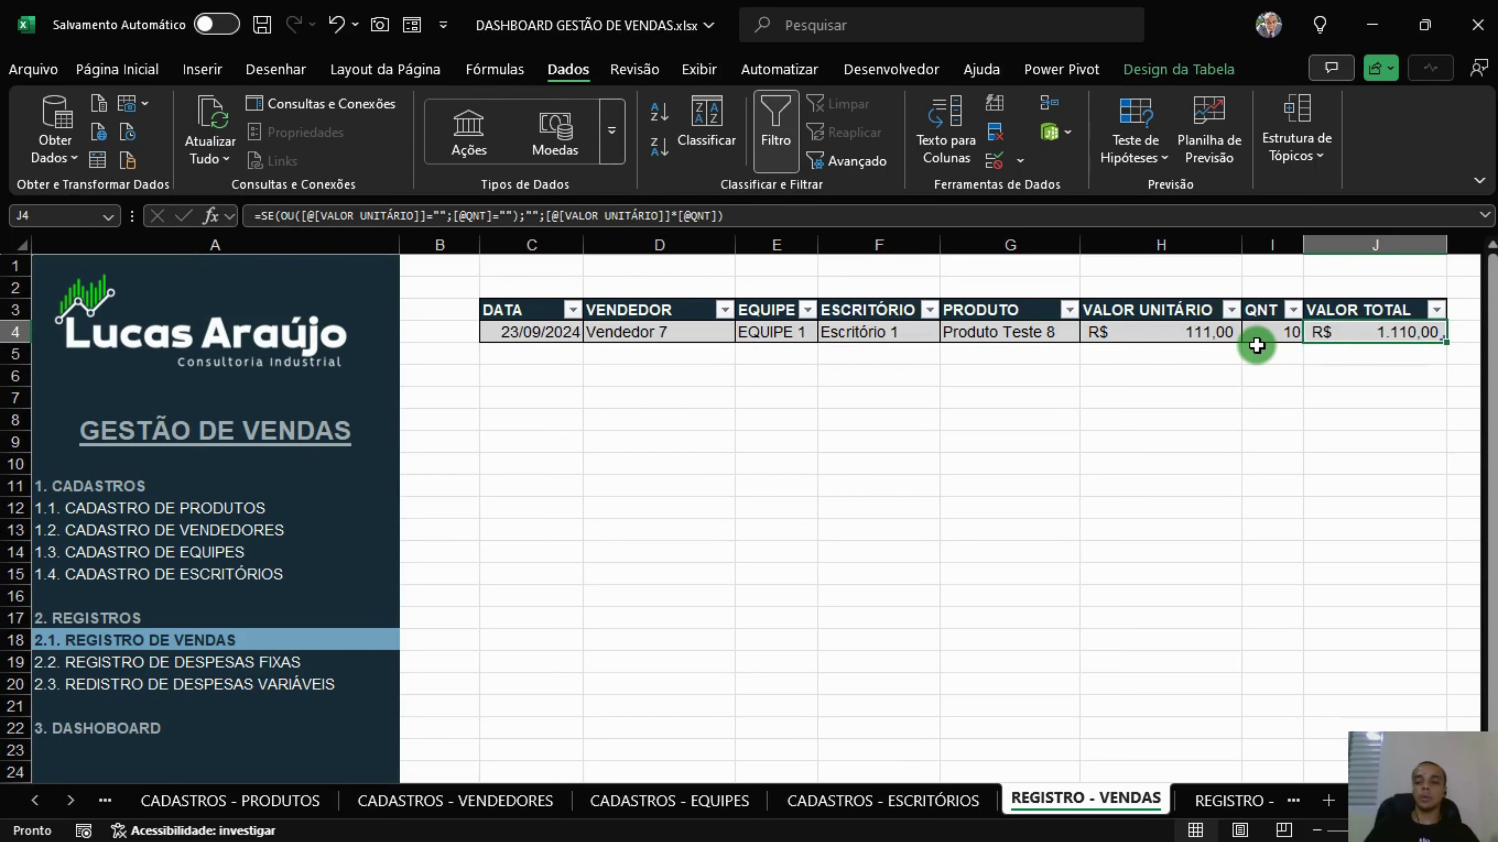
Check how VALOR TOTAL reacts to an empty quantity and an empty product in row 4, undoing each deletion.
left_click(1261, 353)
left_click(1279, 332)
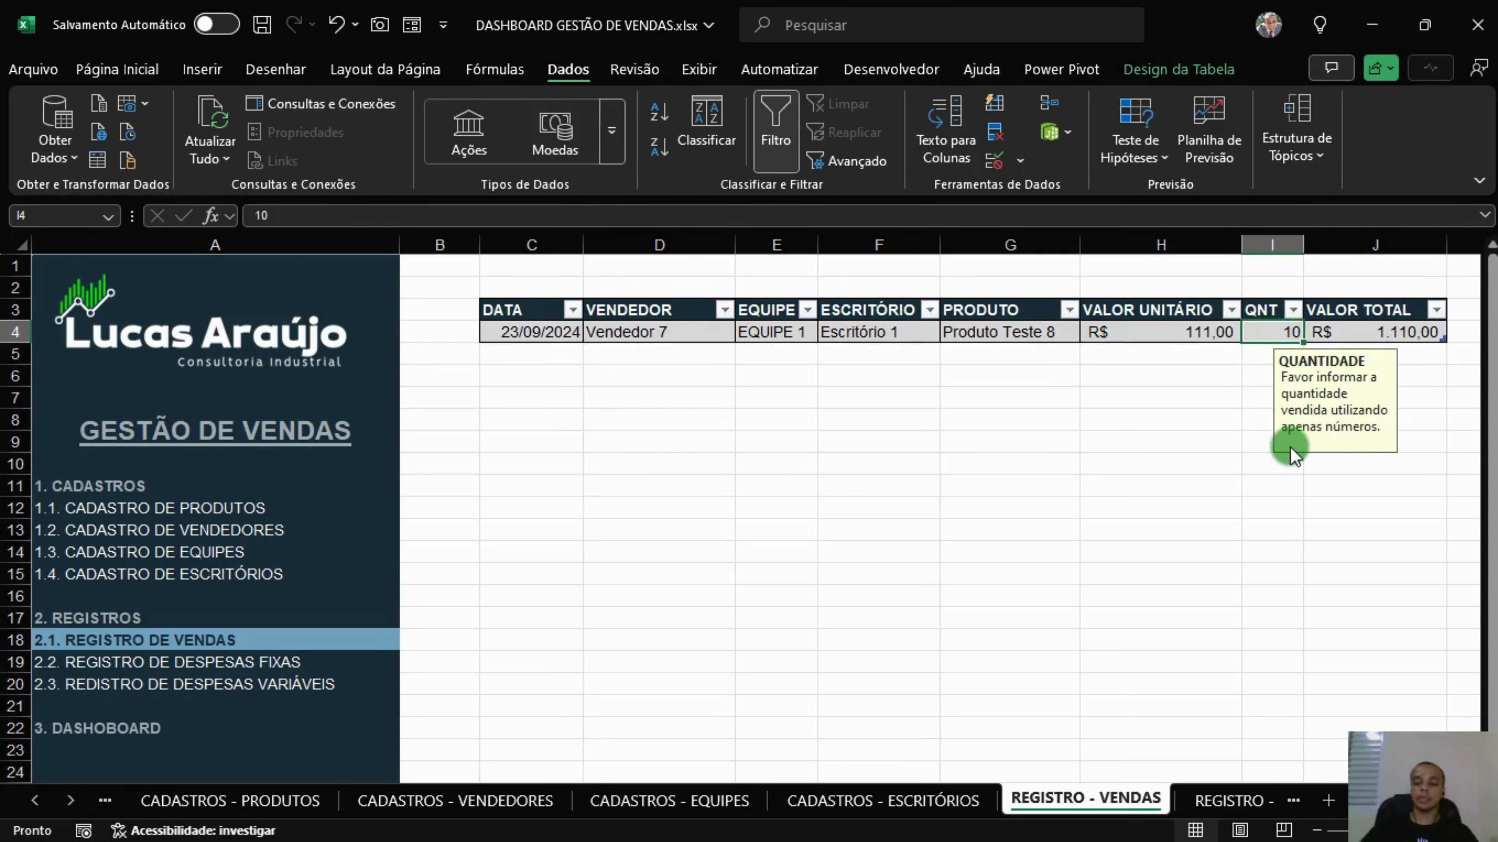
key("Delete")
key("ctrl+z")
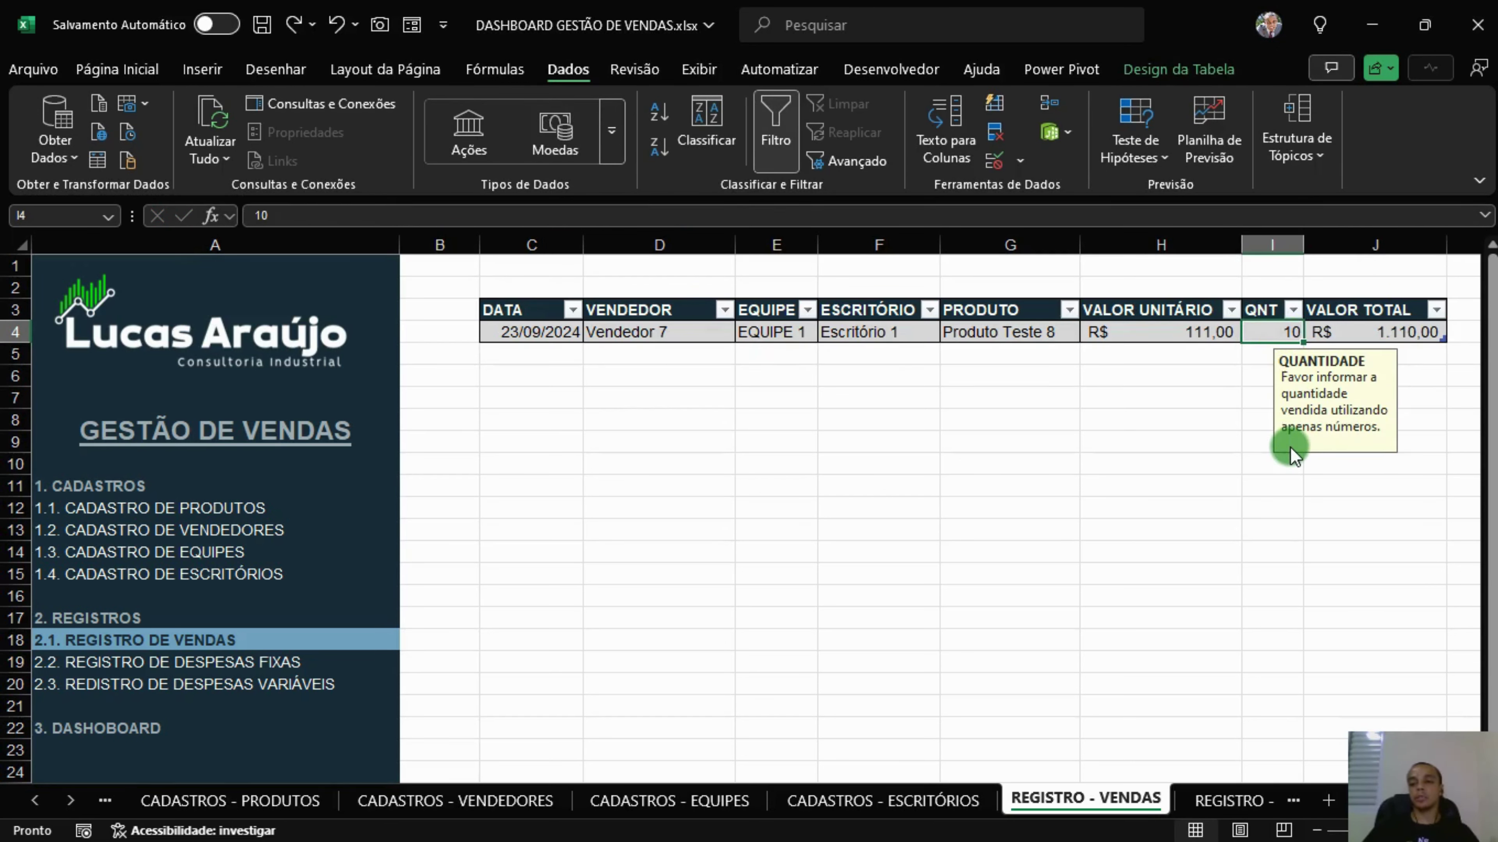
key("Left")
key("Left")
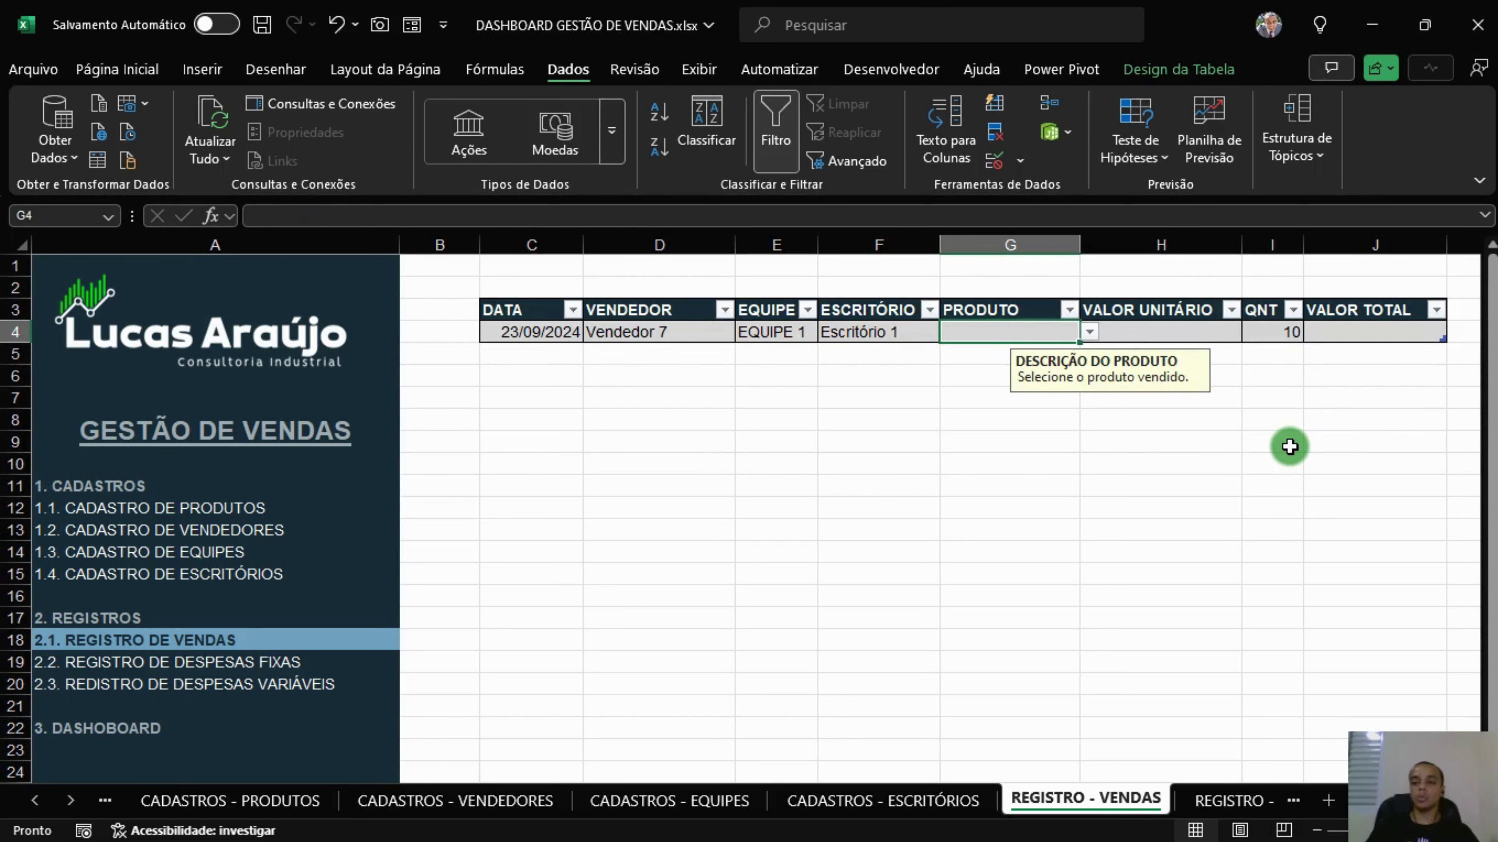
key("ctrl+z")
left_click_drag(1424, 516, 1374, 537)
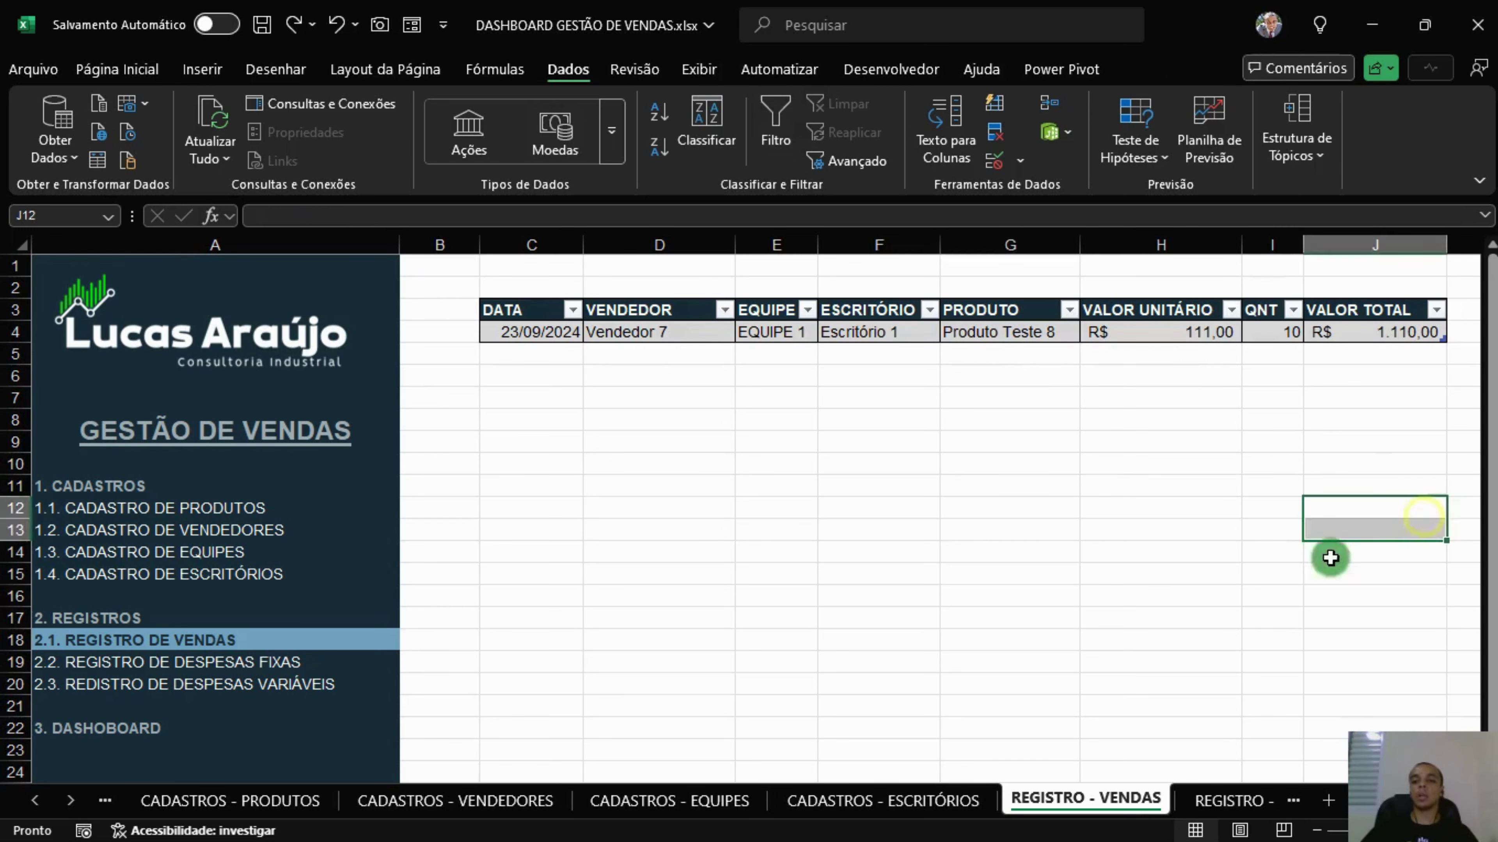
left_click(995, 599)
left_click(935, 516)
left_click(822, 407)
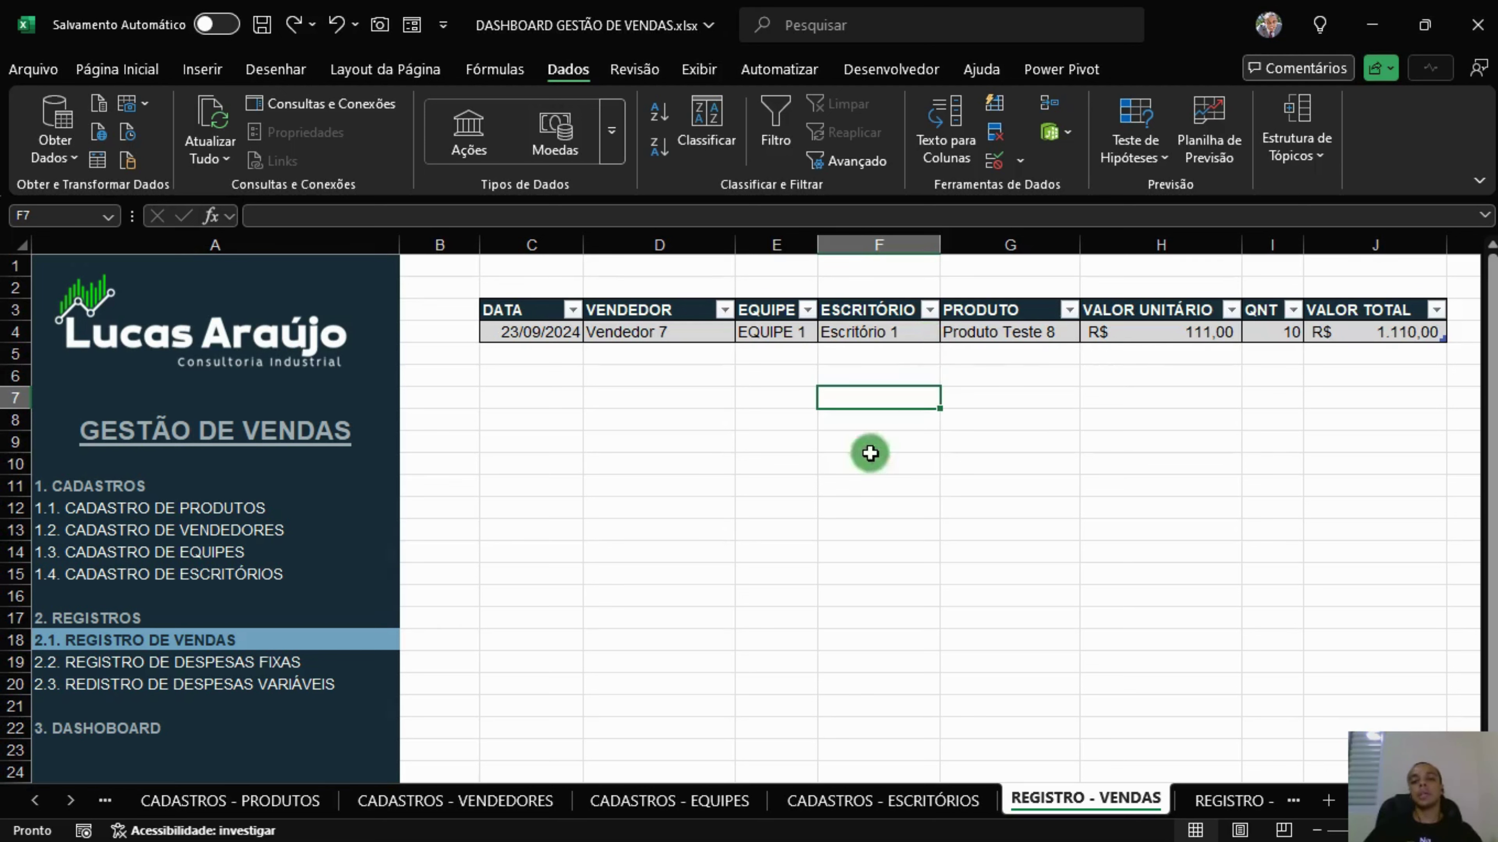
left_click(777, 464)
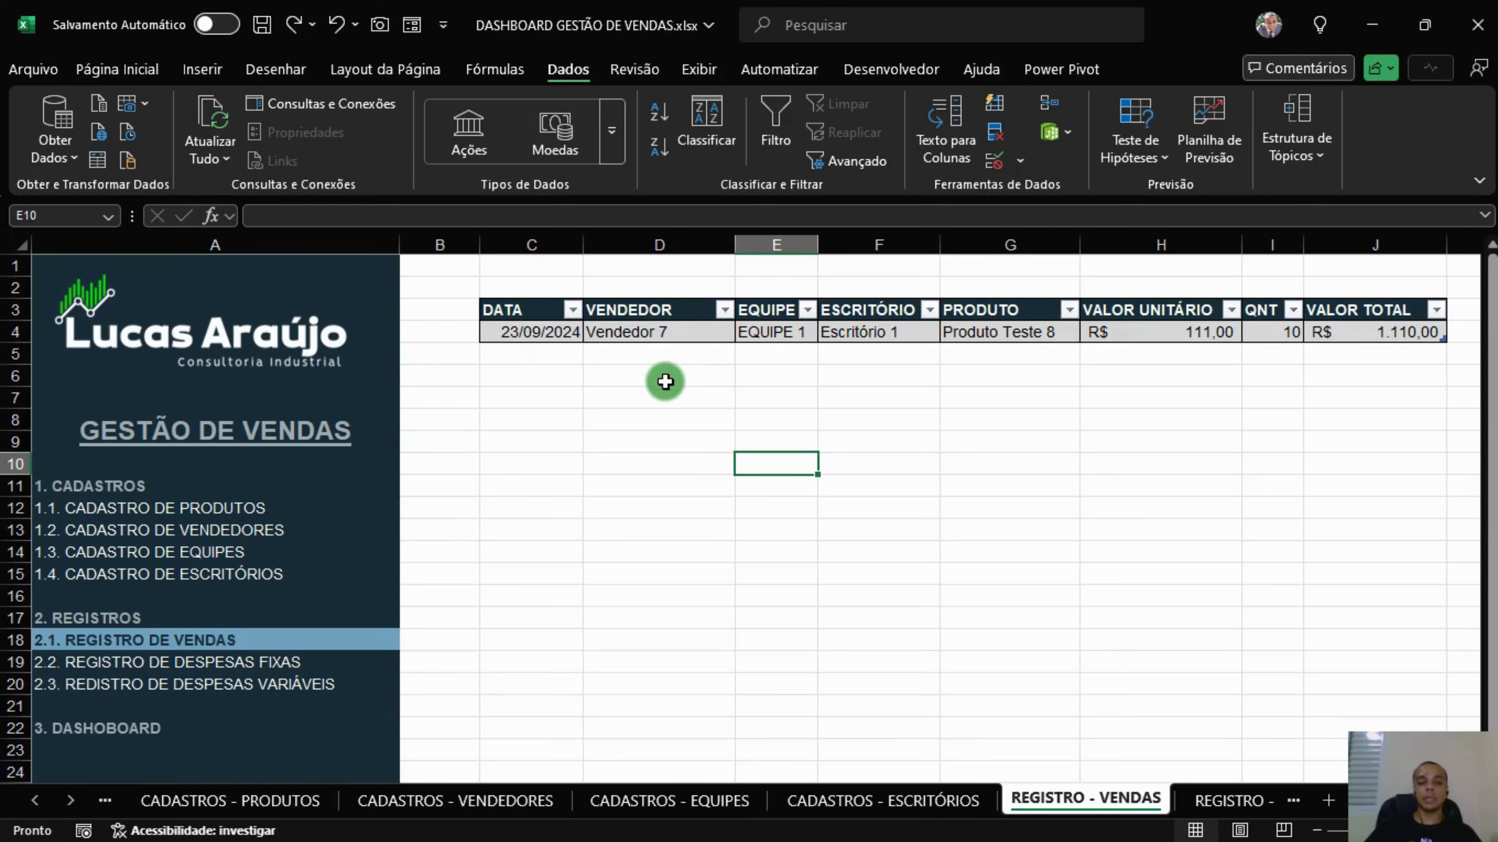
Enter the formula =ALEATÓRIOENTRE(DATA.VALOR("01/01/2024");DATA.VALOR("31/12/2024")) in the DATA cell C4 to generate a random 2024 sales date.
left_click(530, 332)
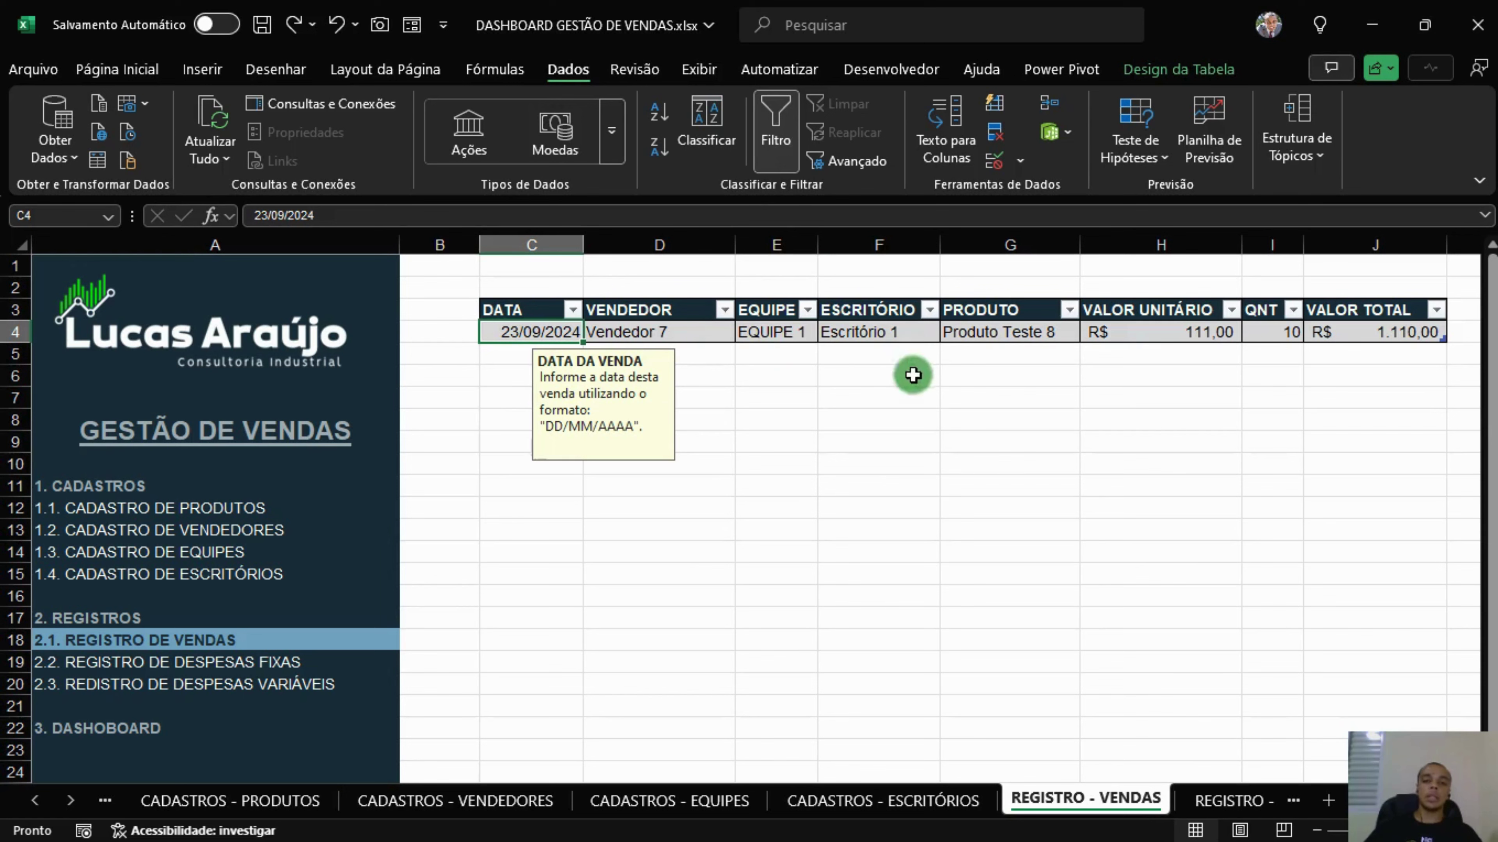
type("=aleatório")
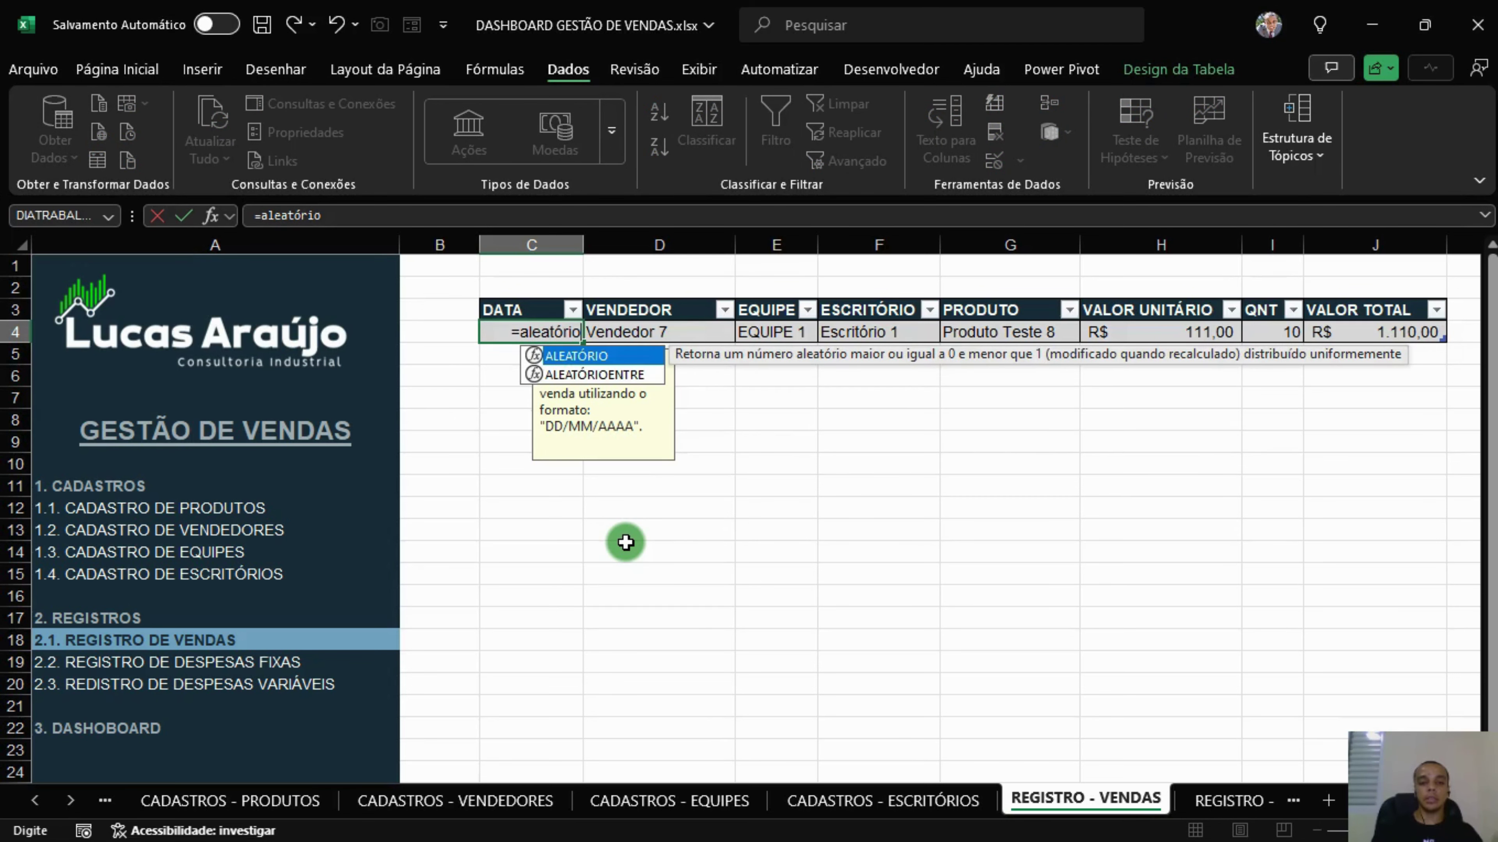
key("Down")
key("Tab")
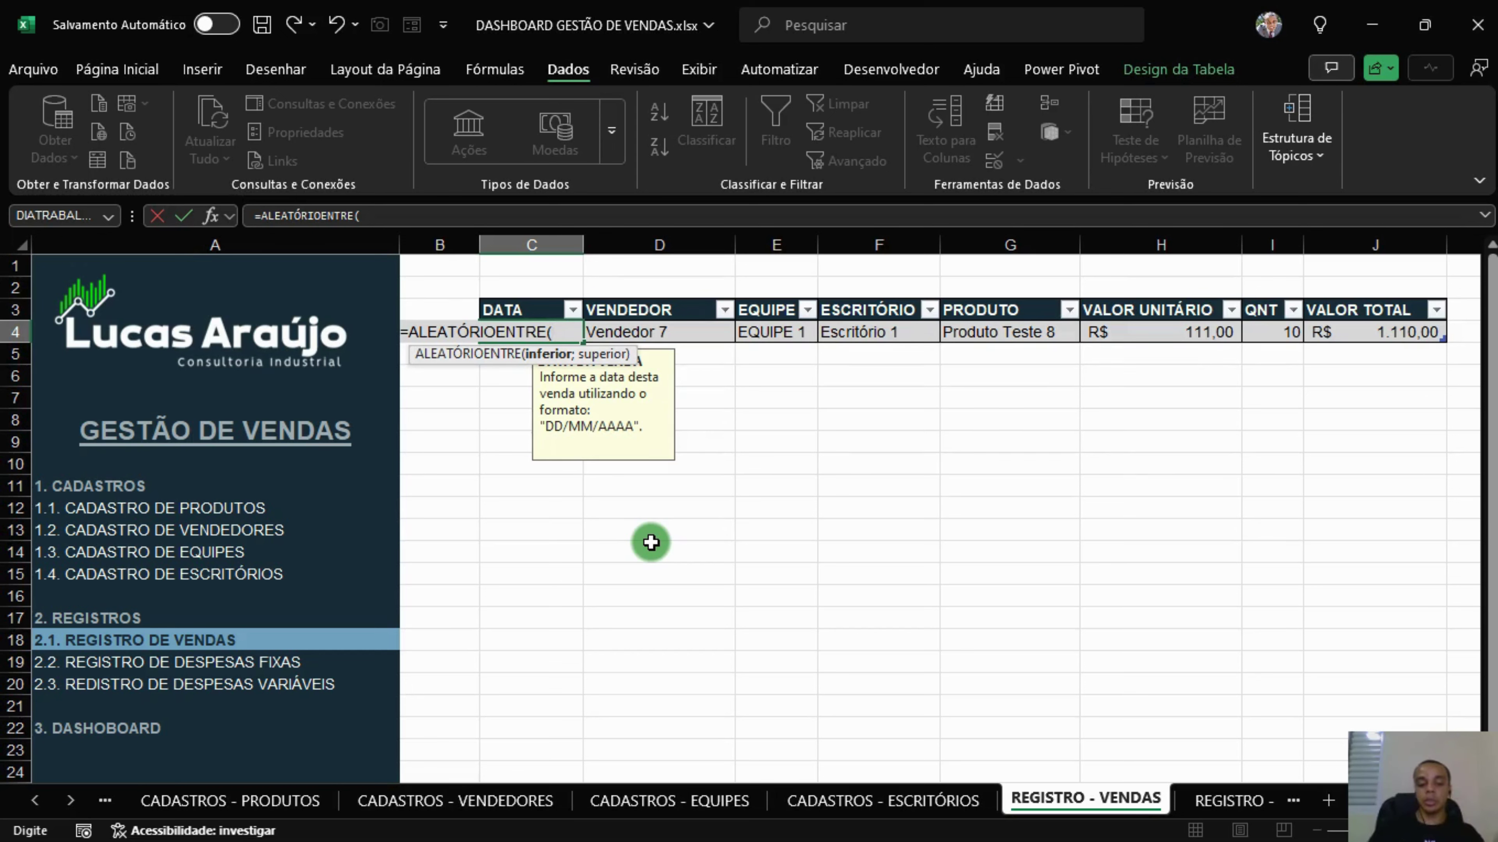
type("data")
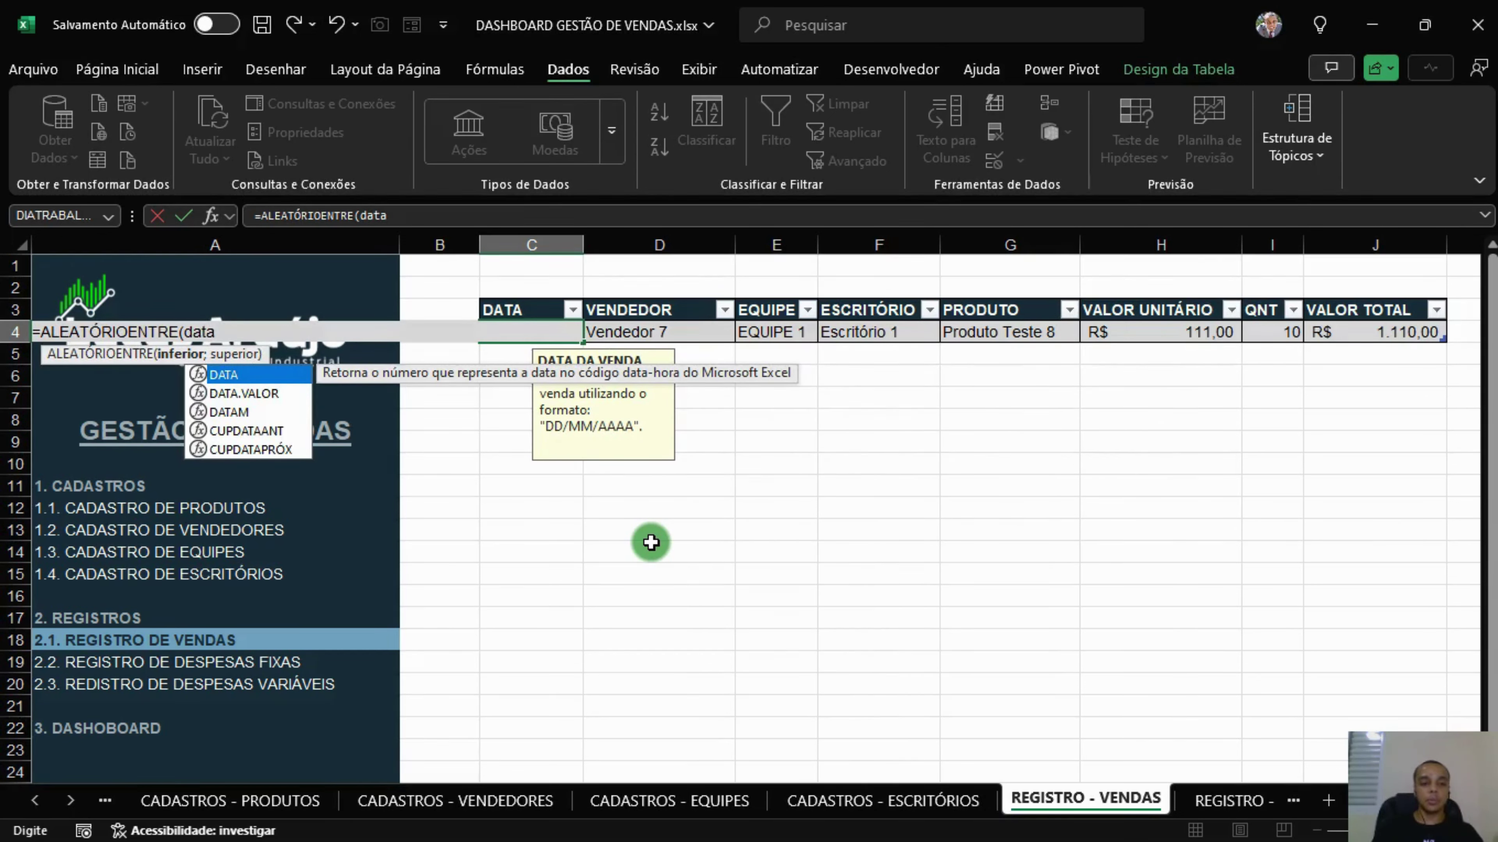
type(".valor(\"01/01/2024")
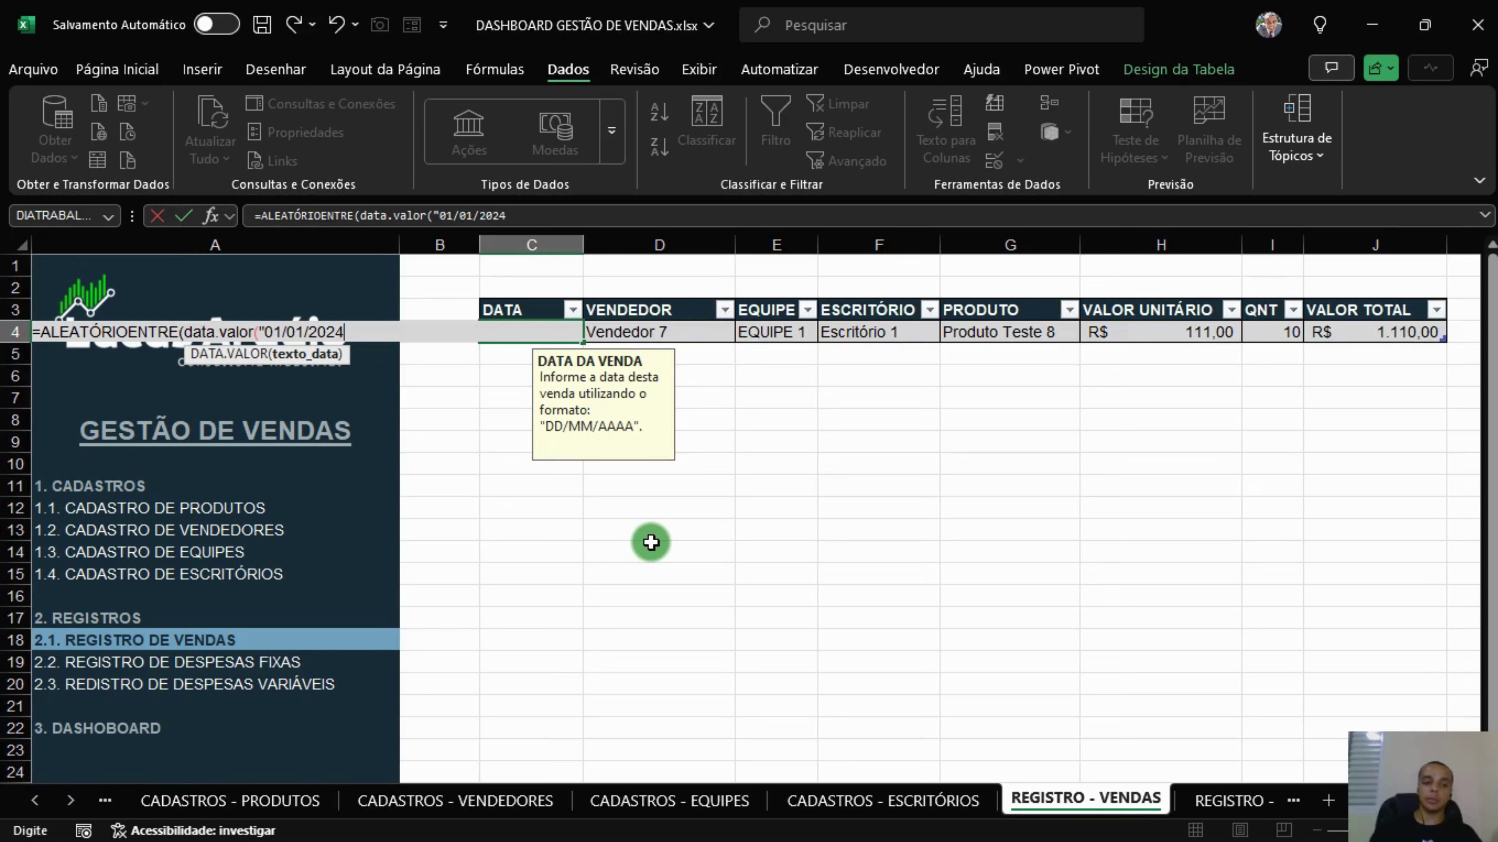
type("\")")
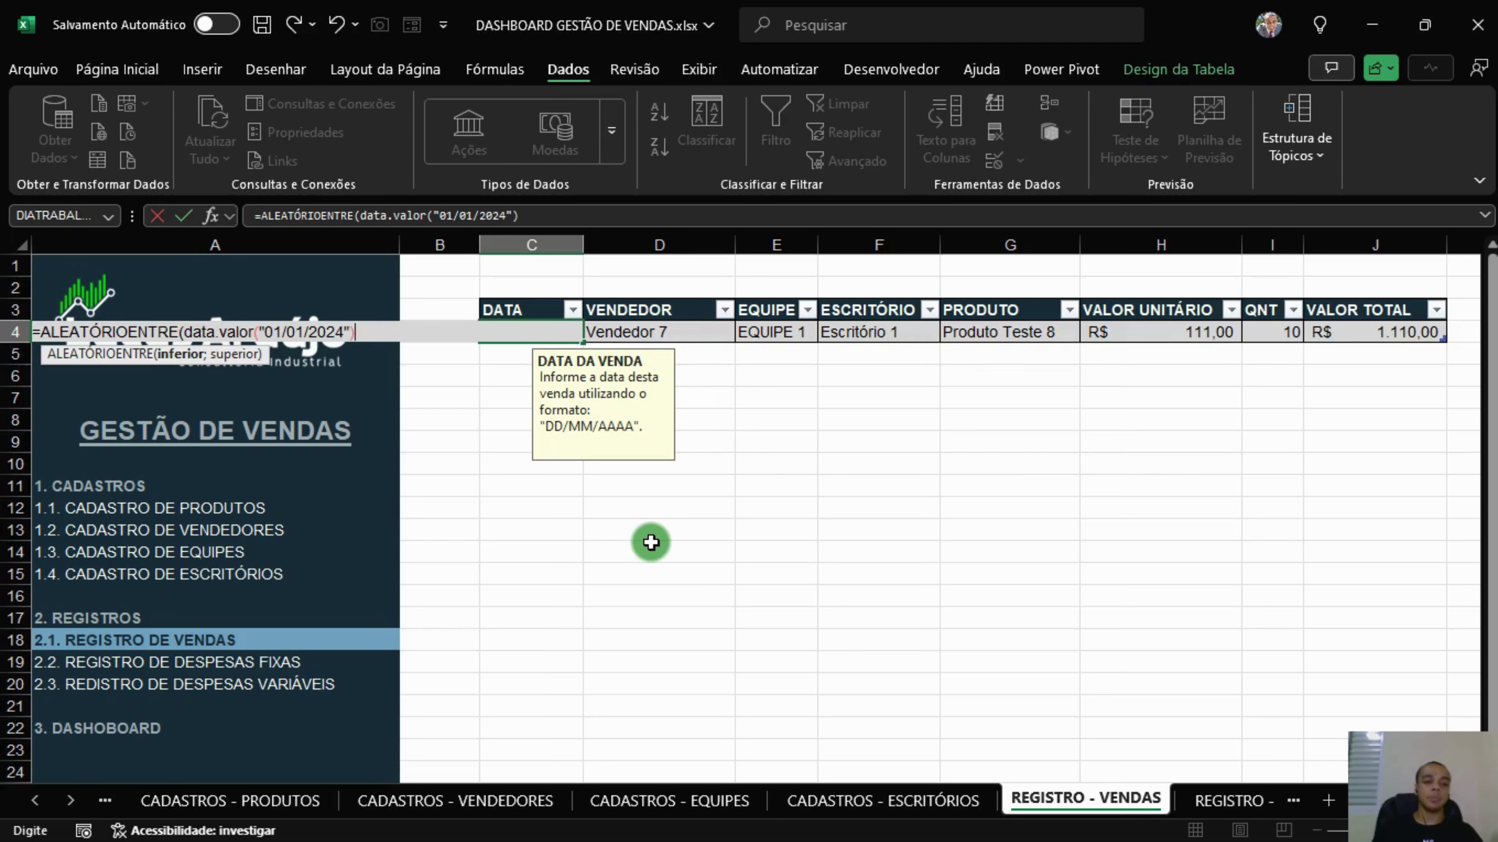
type(";")
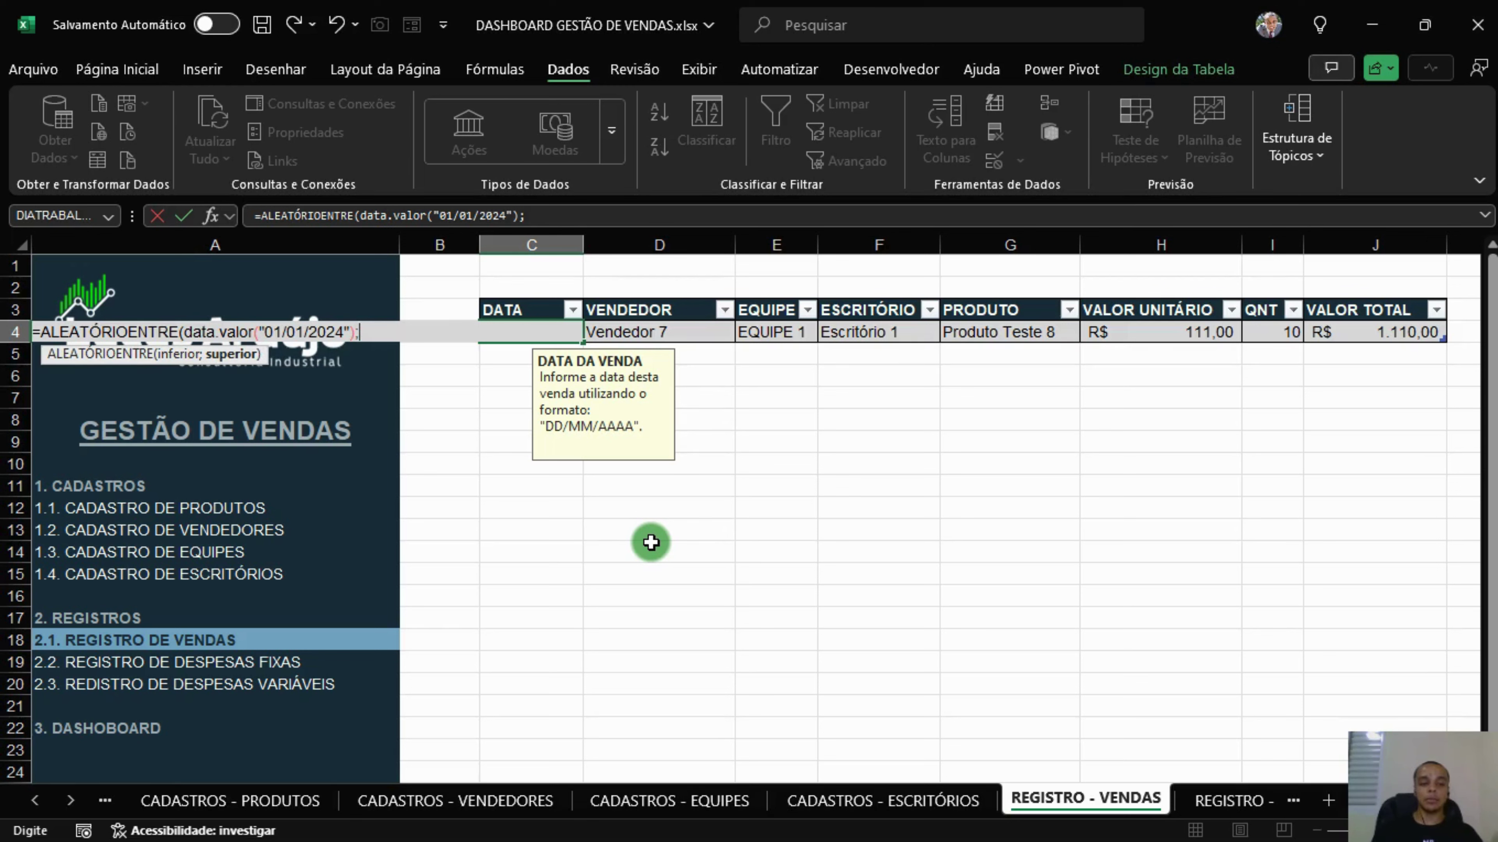
type("data.")
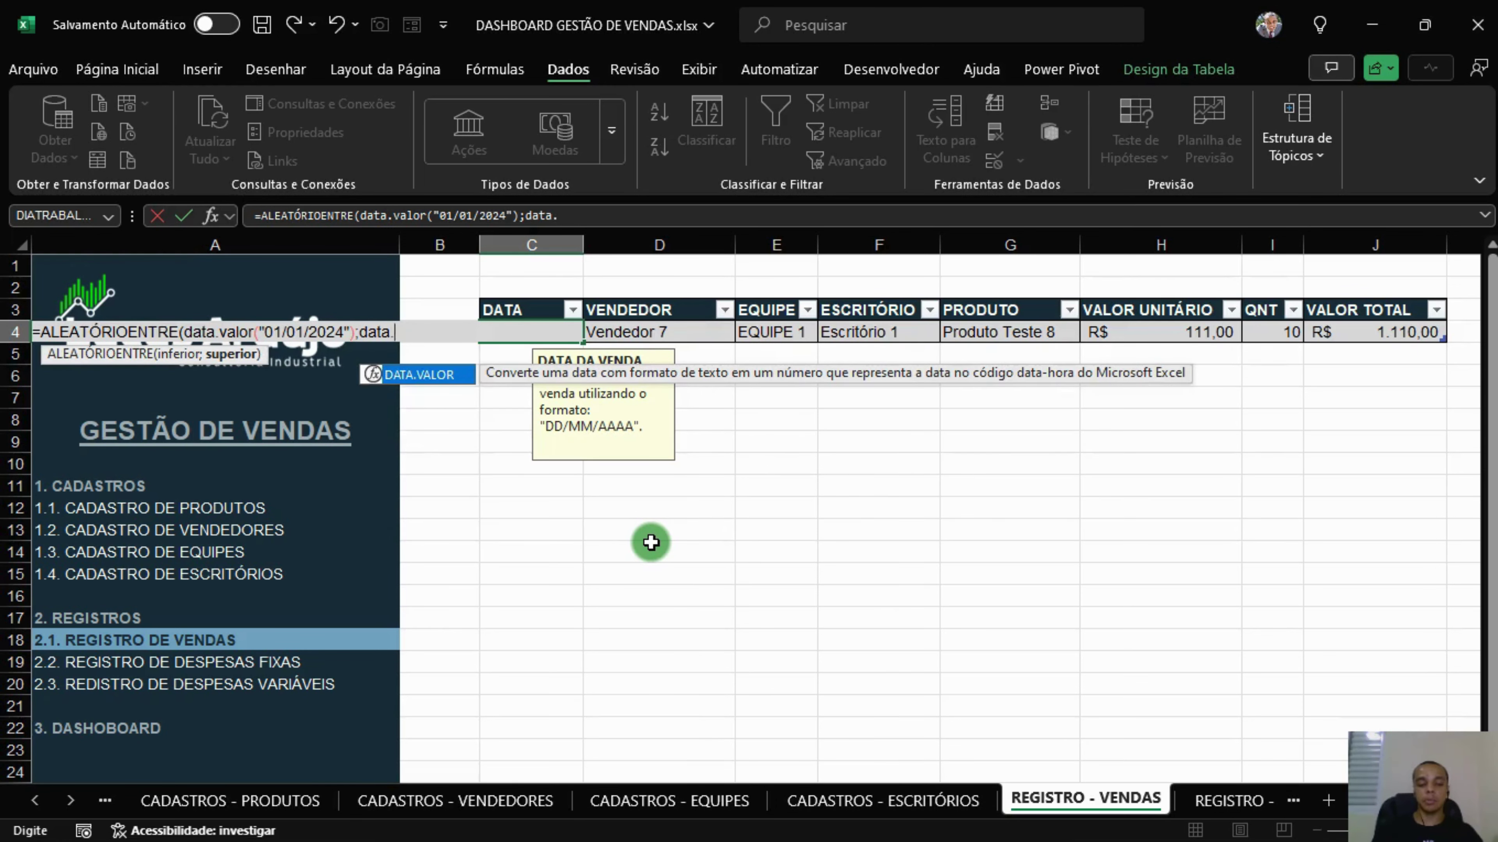
type("valor(\"31/12/202")
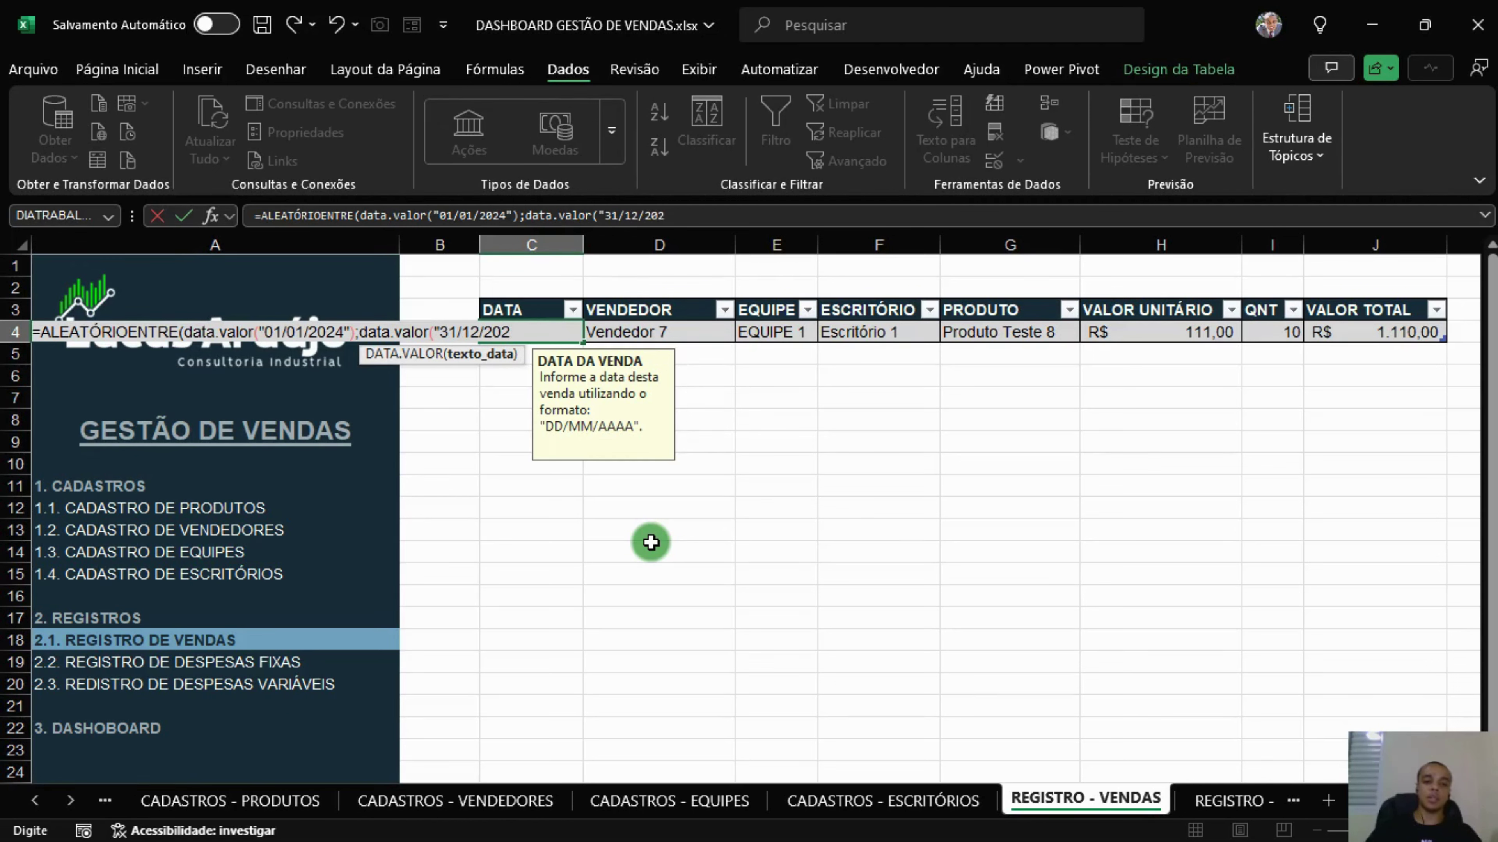
type("4\")")
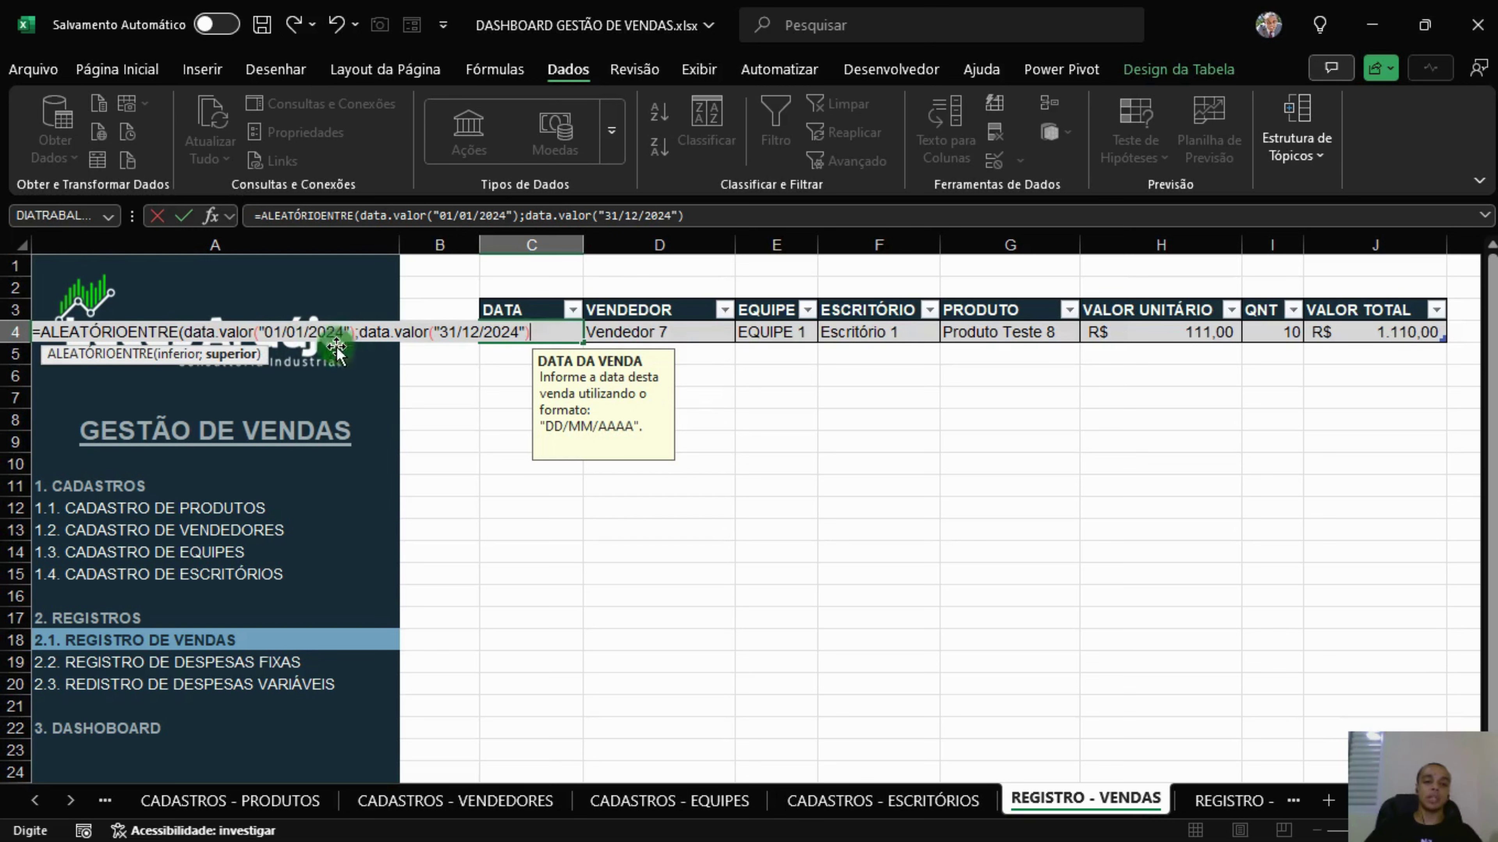
type(")")
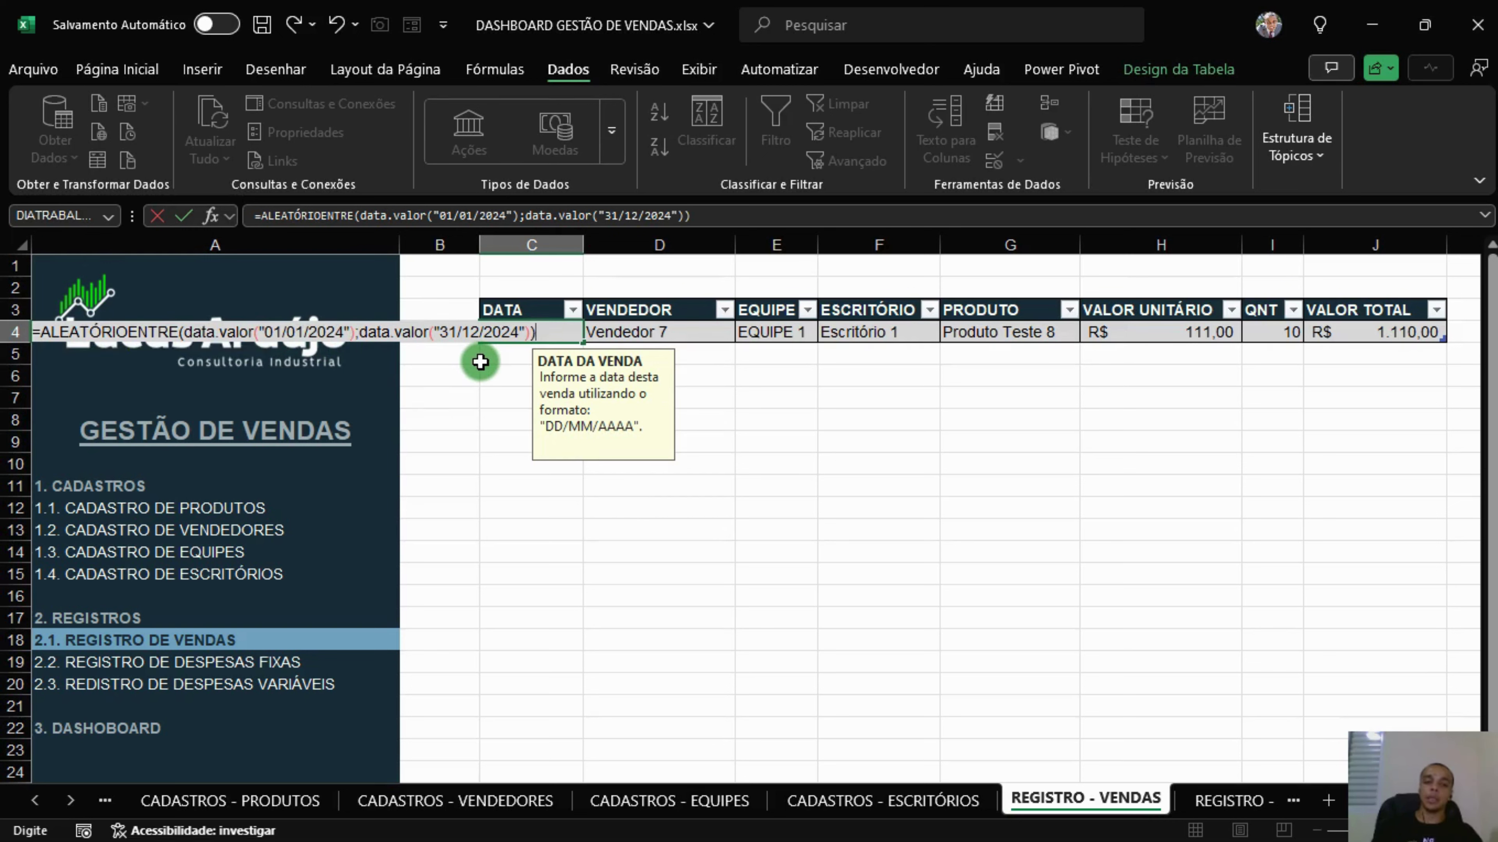
key("Return")
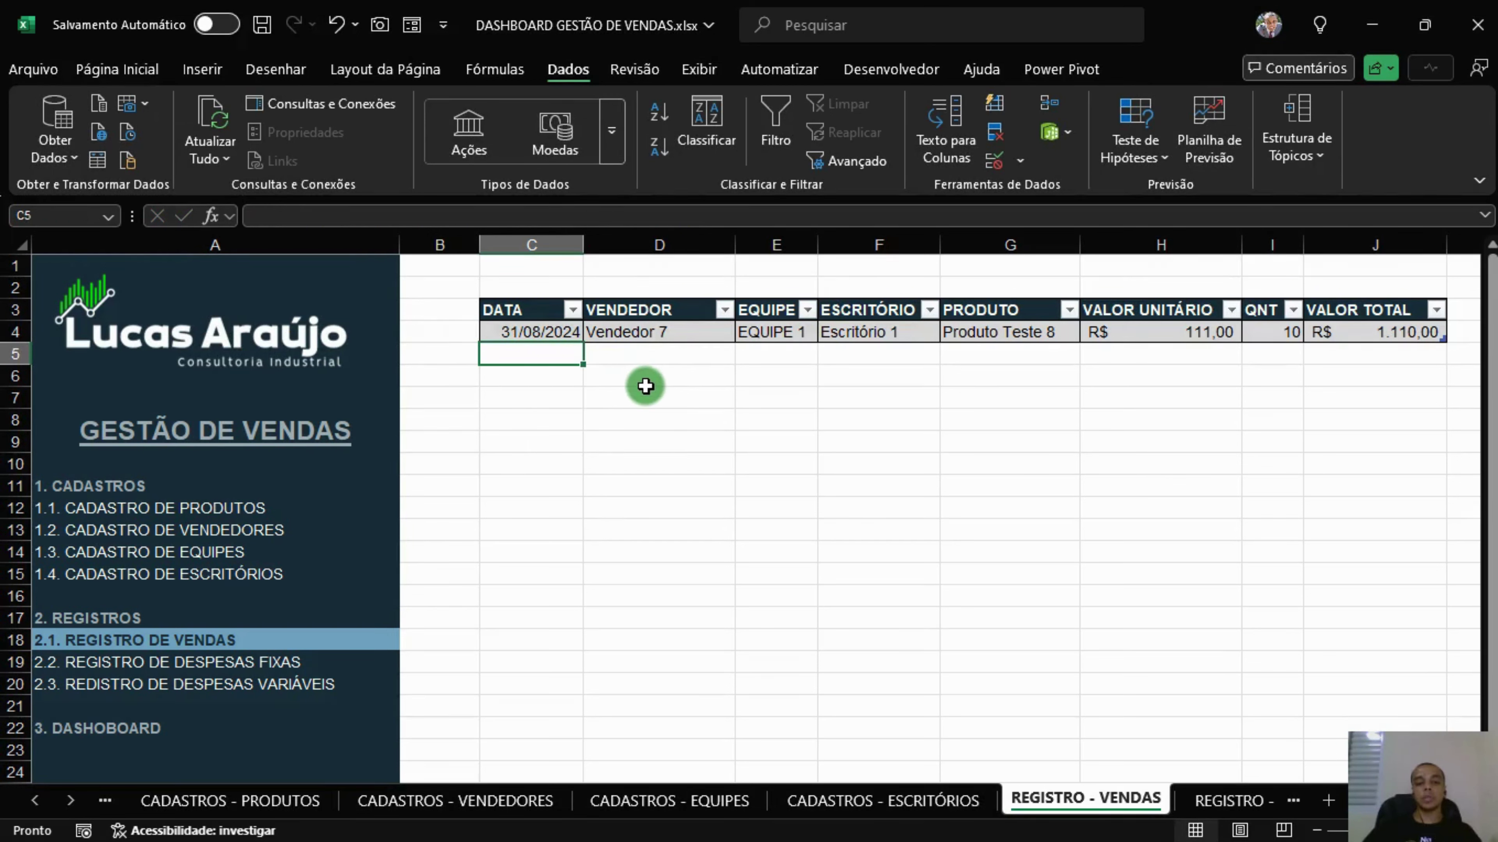
Recalculate the sheet three times to check how the random date in C4 changes.
key("F9")
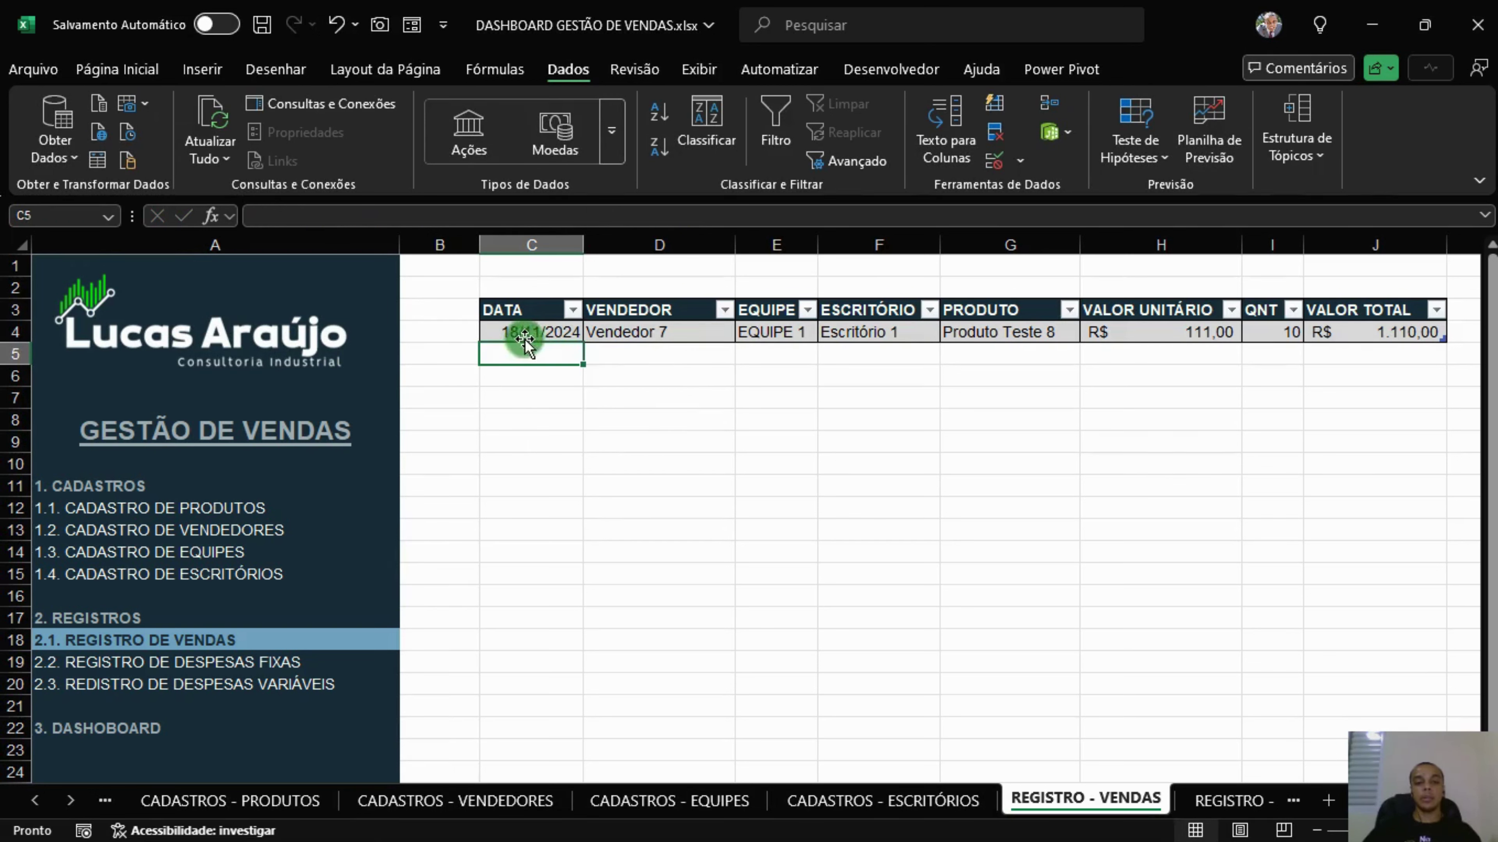
key("F9")
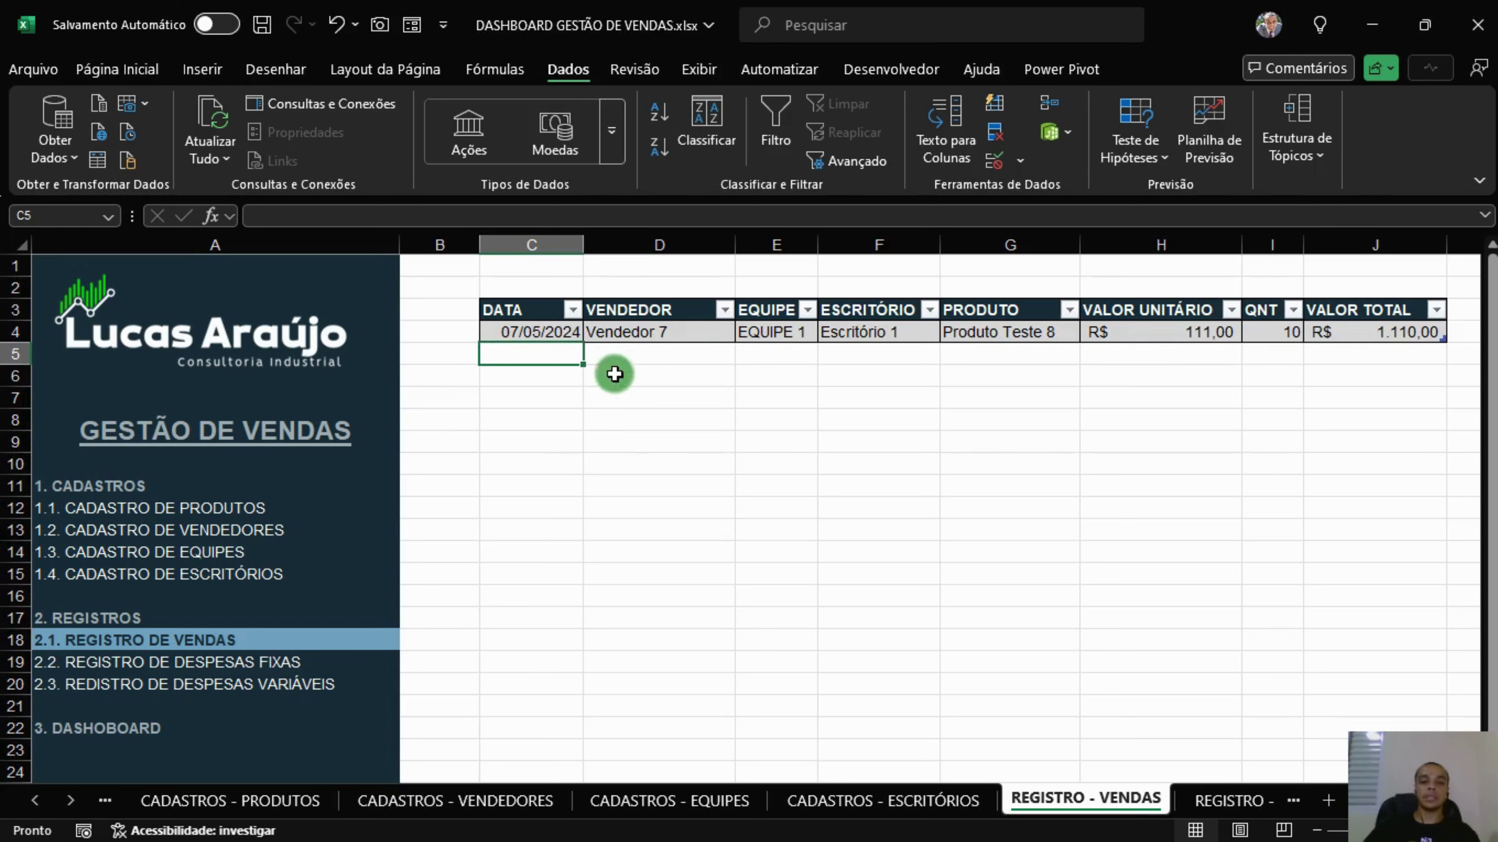
key("F9")
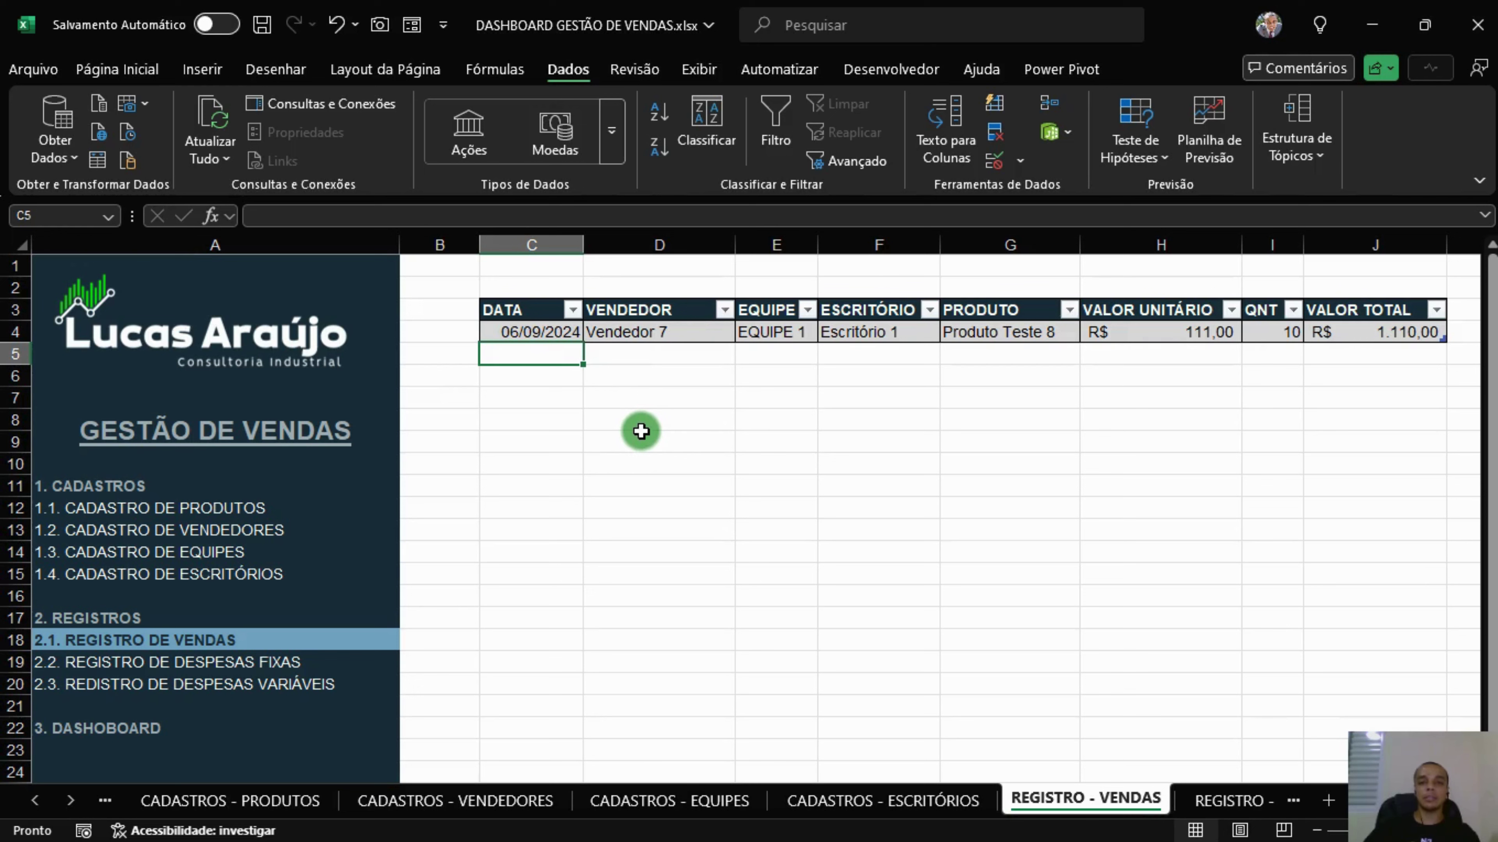
Begin a random seller formula in the VENDEDOR cell D4 with ="Vendedor "&ALEATÓRIOENTRE( and a lower limit of 1.
left_click(676, 329)
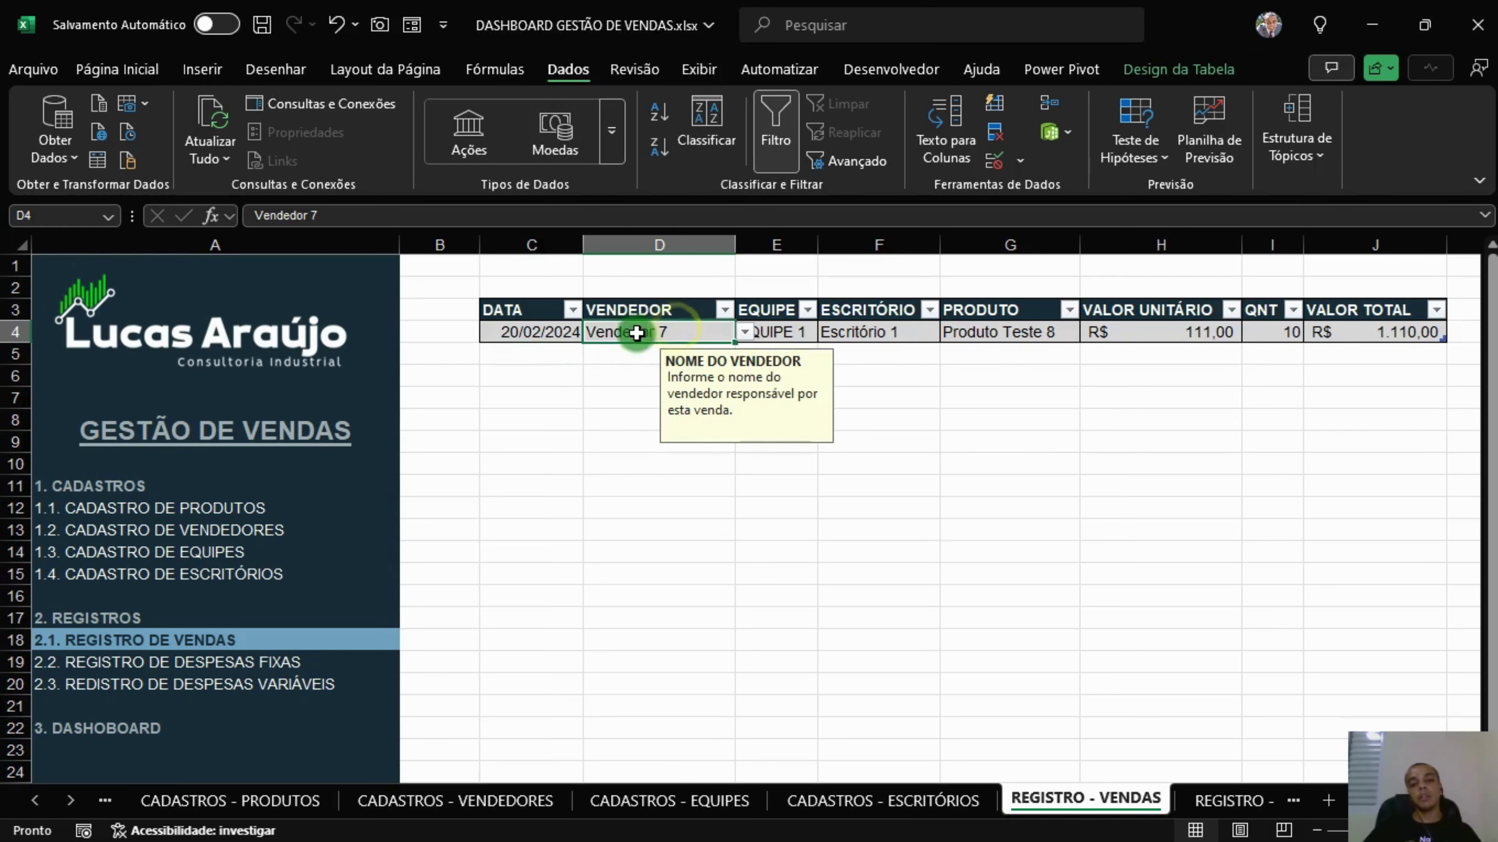
type("=")
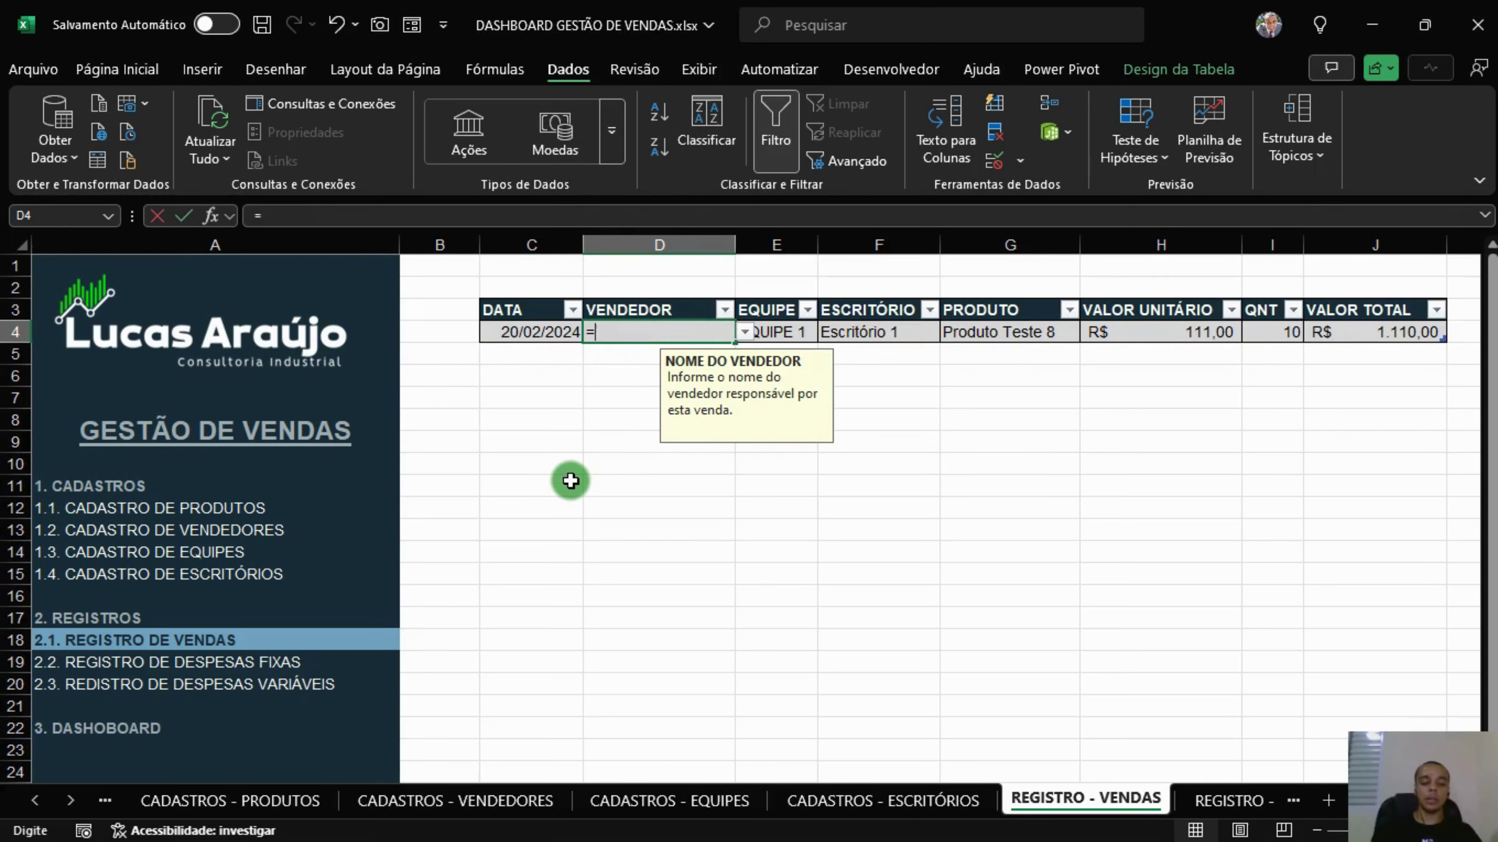
type("\"Ven")
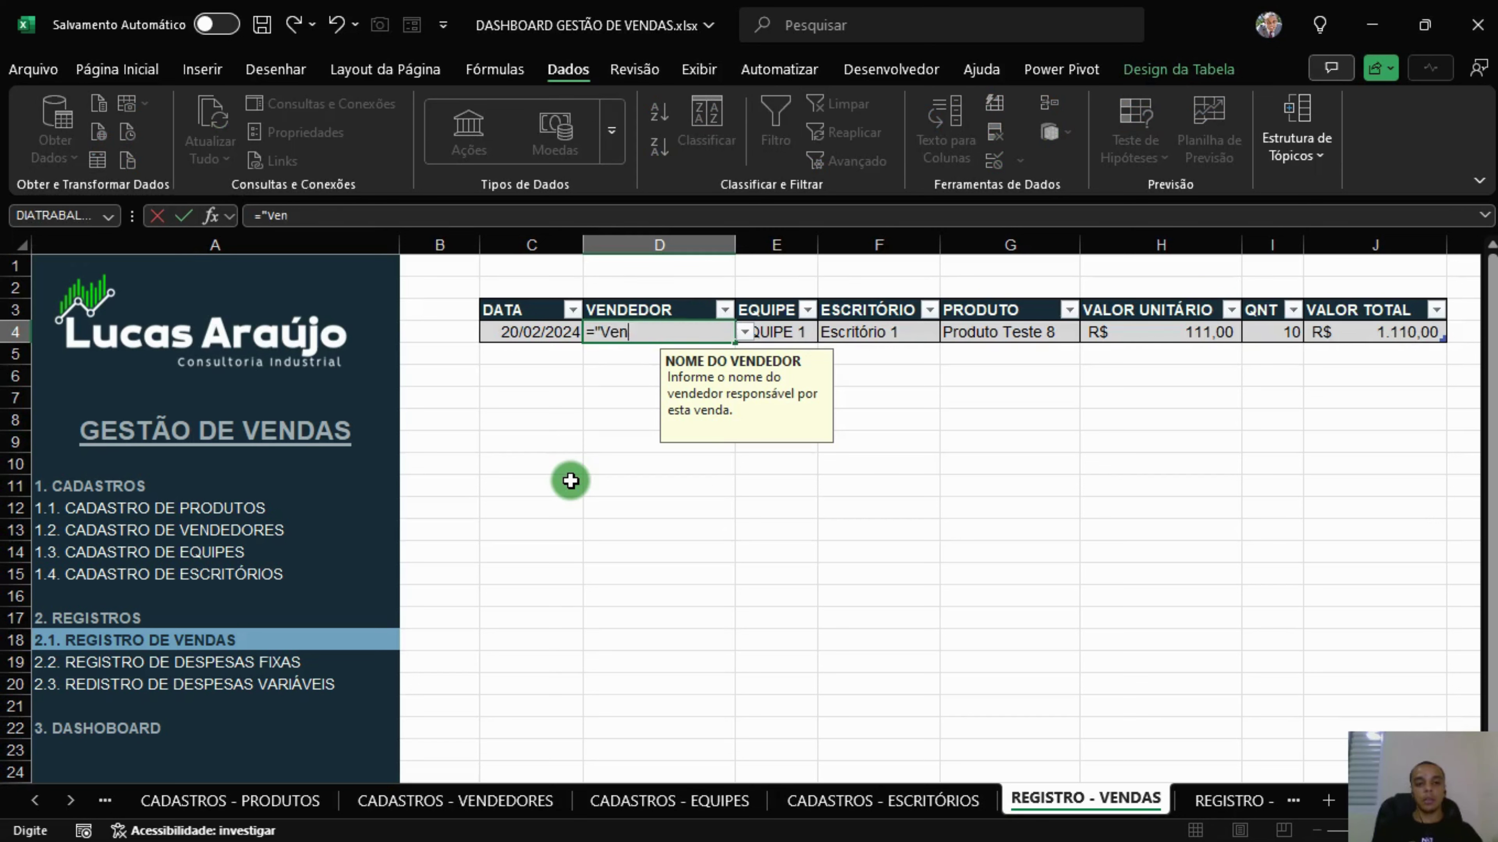
type("dedor \"&ale")
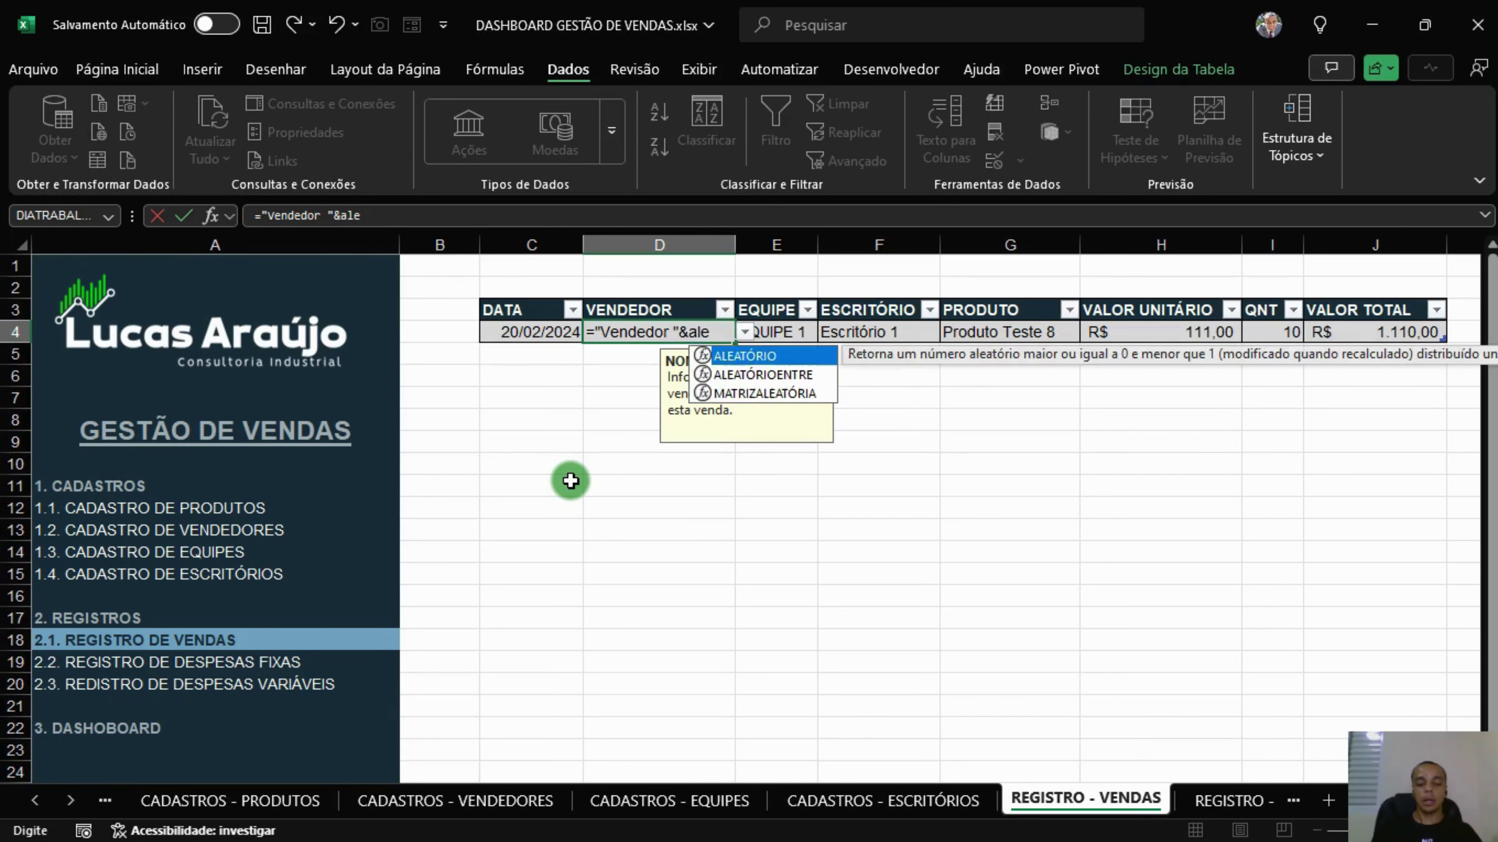
type("atórioentre(")
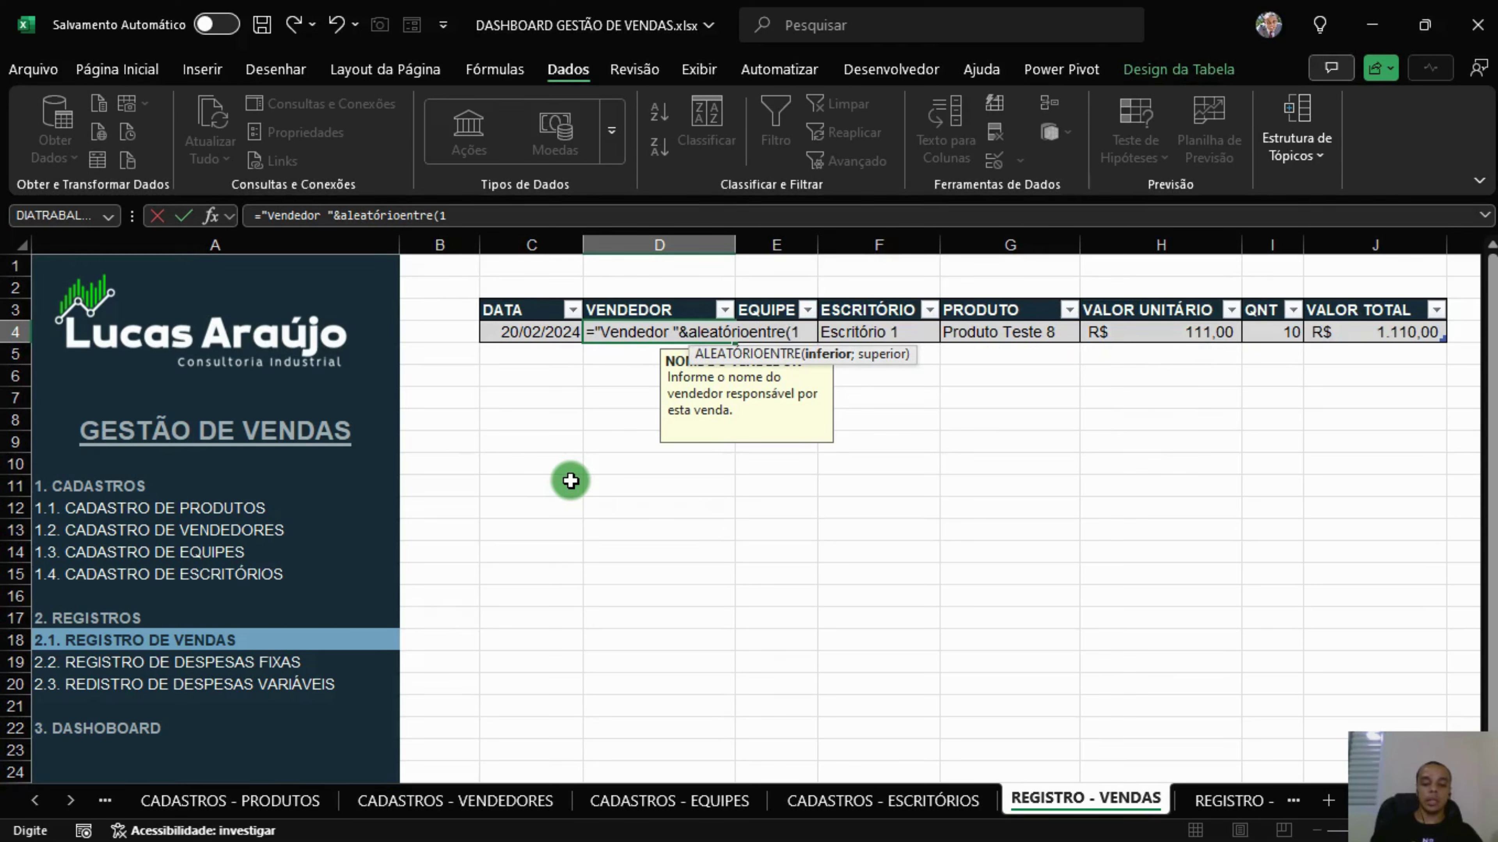
Complete the first record's VENDEDOR formula as ="Vendedor "&ALEATÓRIOENTRE(1;50) and check the dependent EQUIPE and ESCRITÓRIO cells.
type("1;50)")
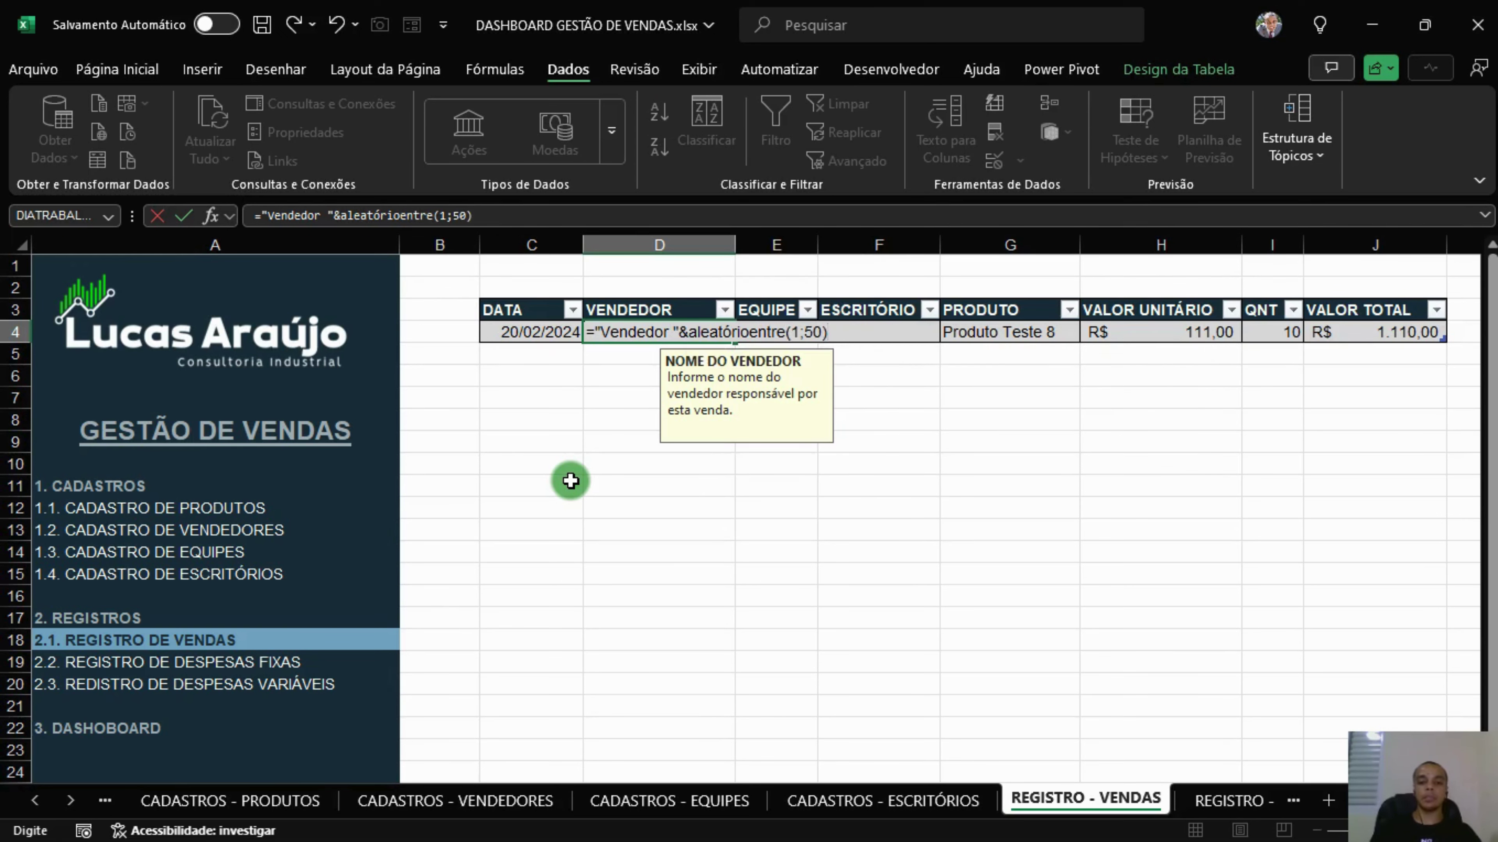
key("Return")
key("Up")
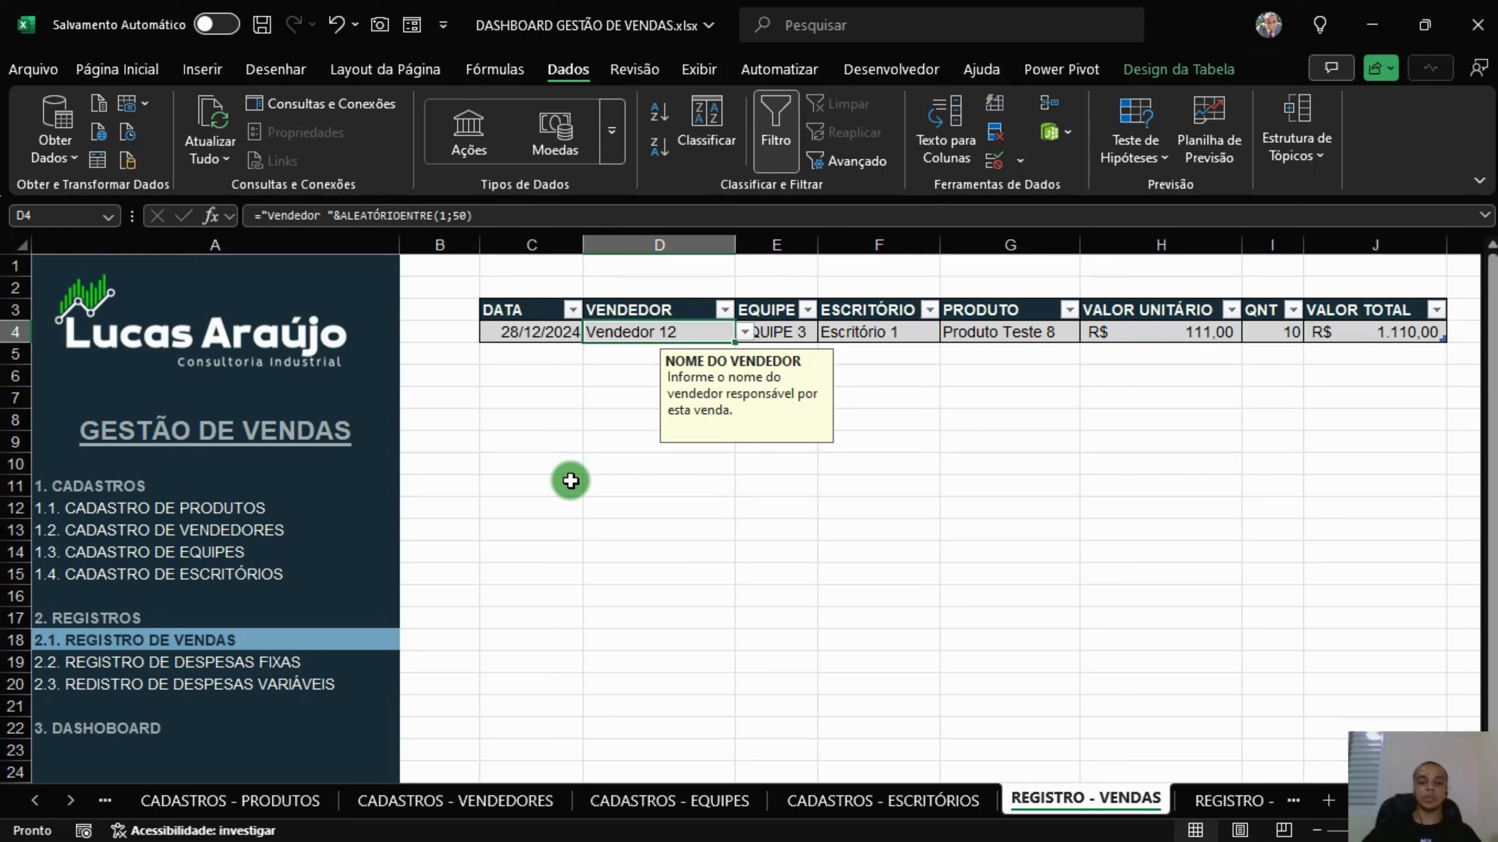
left_click(1006, 486)
left_click(808, 334)
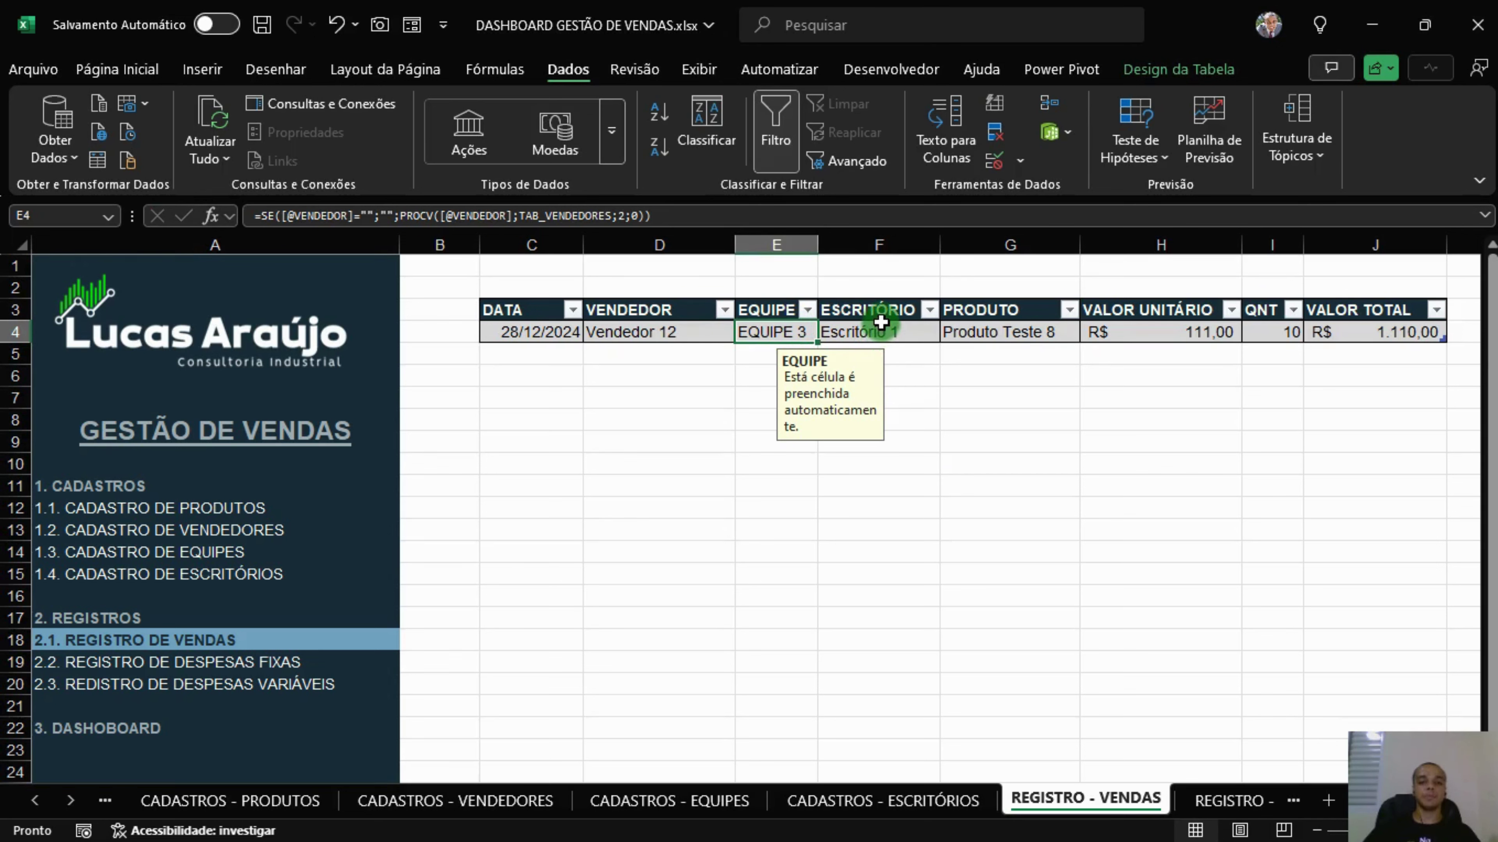
left_click(862, 333)
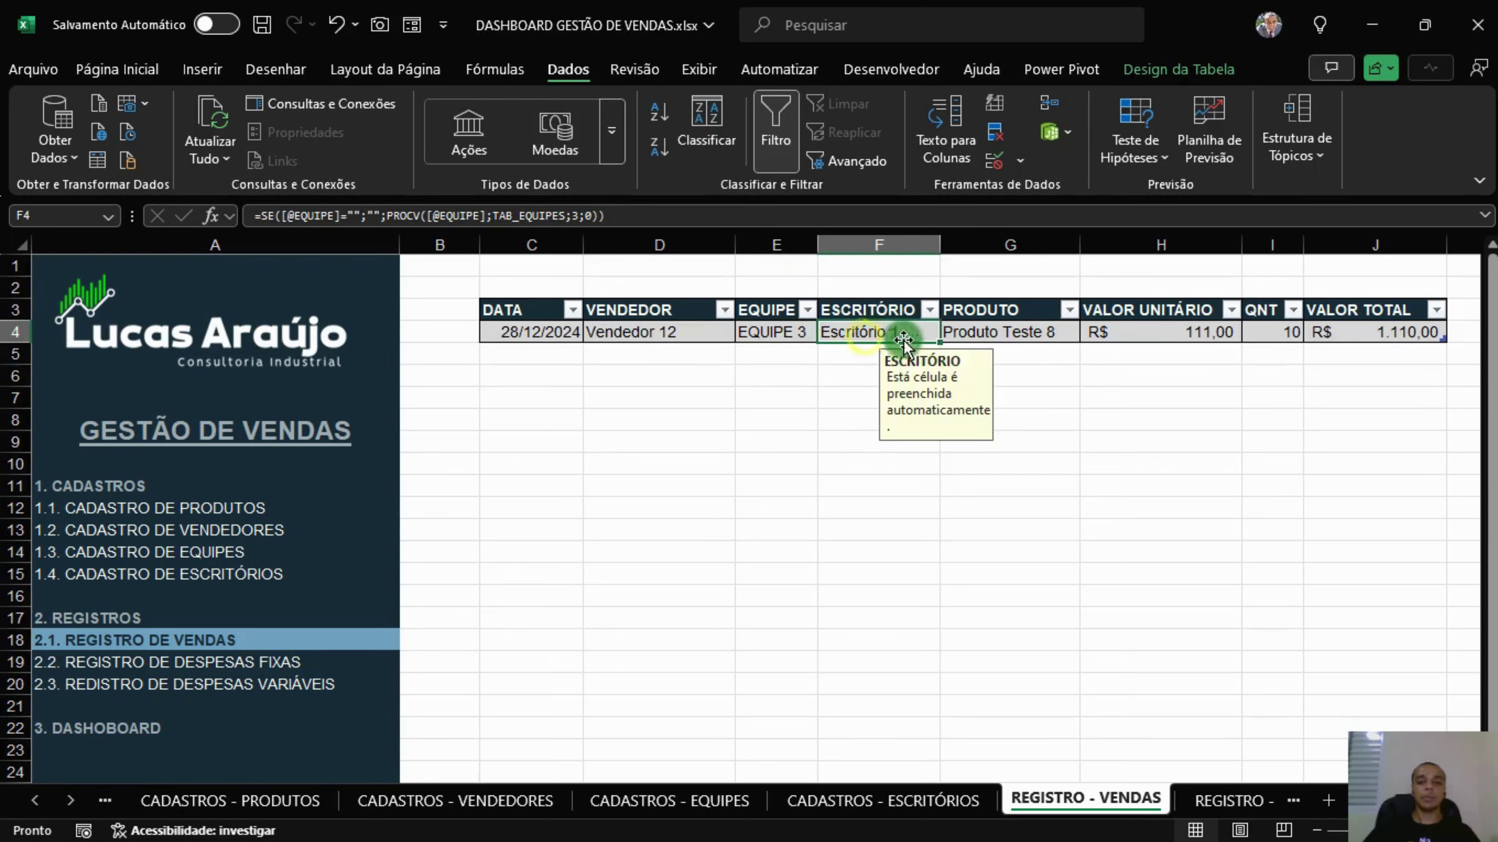
Replace the first record's PRODUTO entry with the formula ="Produto Teste "&ALEATÓRIOENTRE(1;15).
left_click(1021, 337)
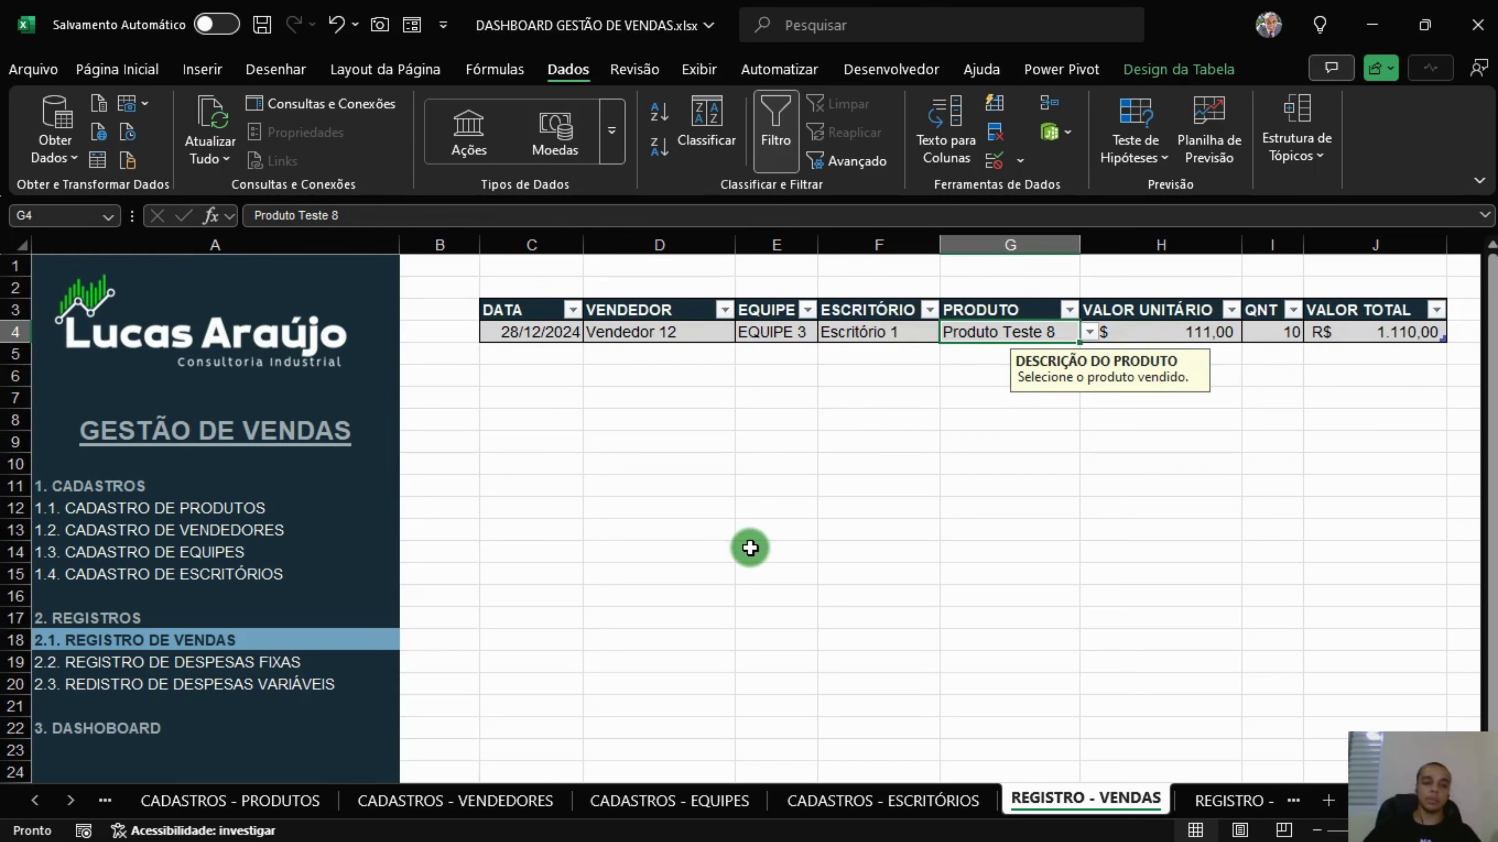
left_click(255, 216)
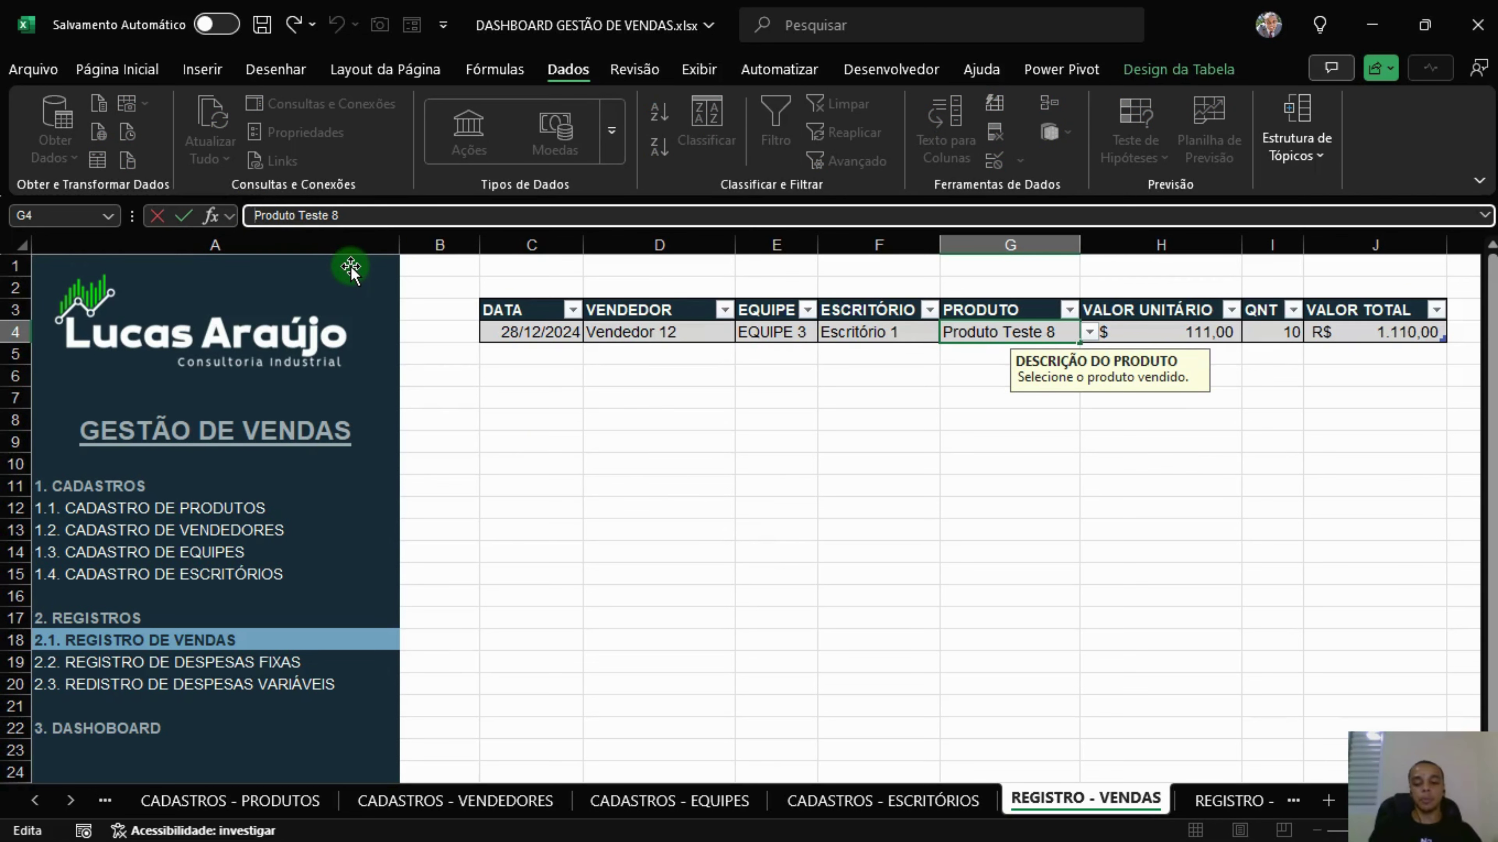
type("=\"")
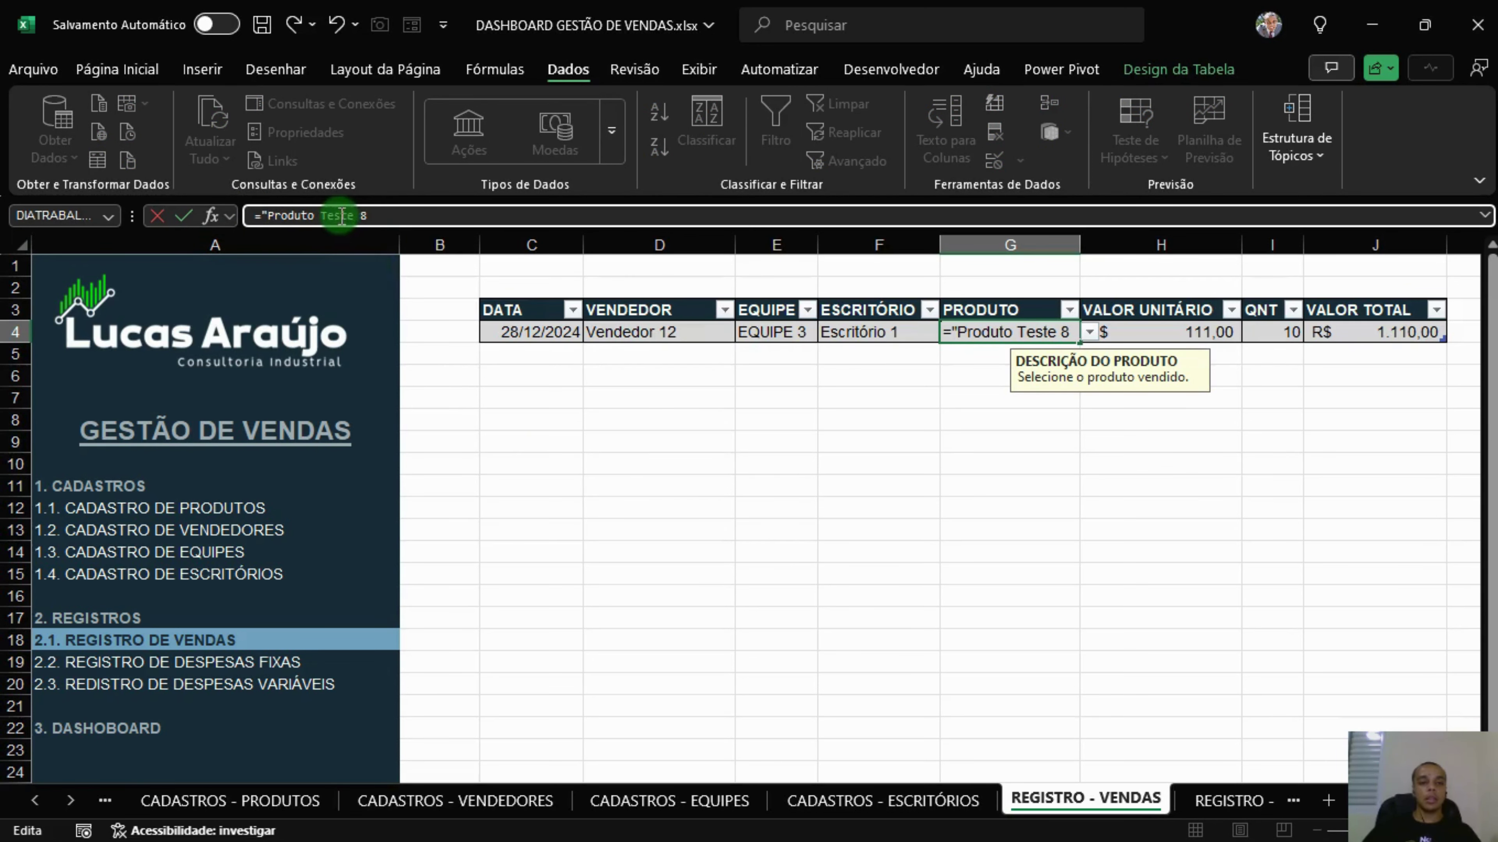
left_click(358, 215)
type("\"&")
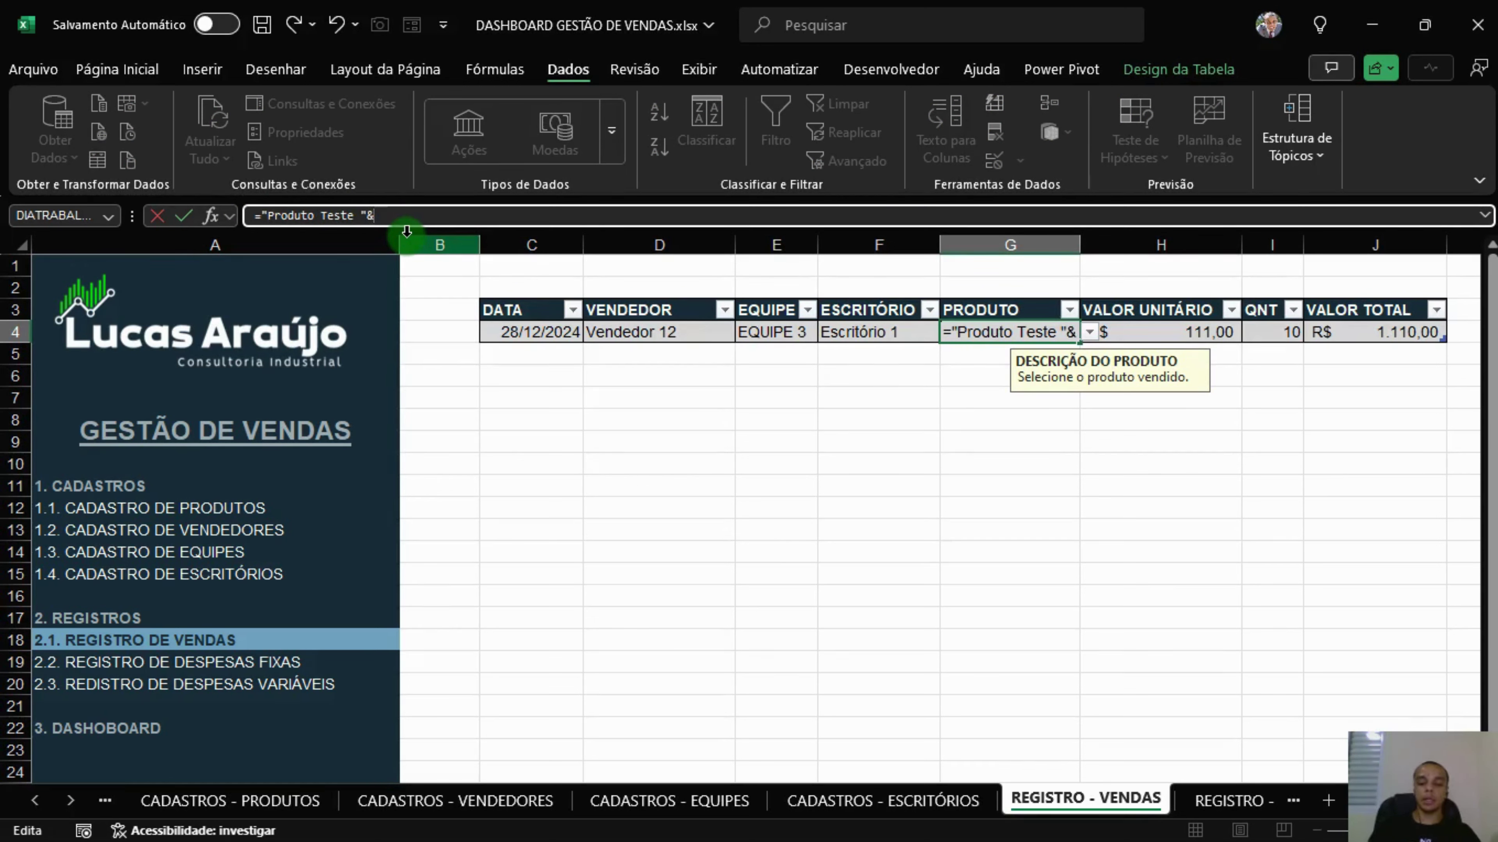
type("aleatórioe")
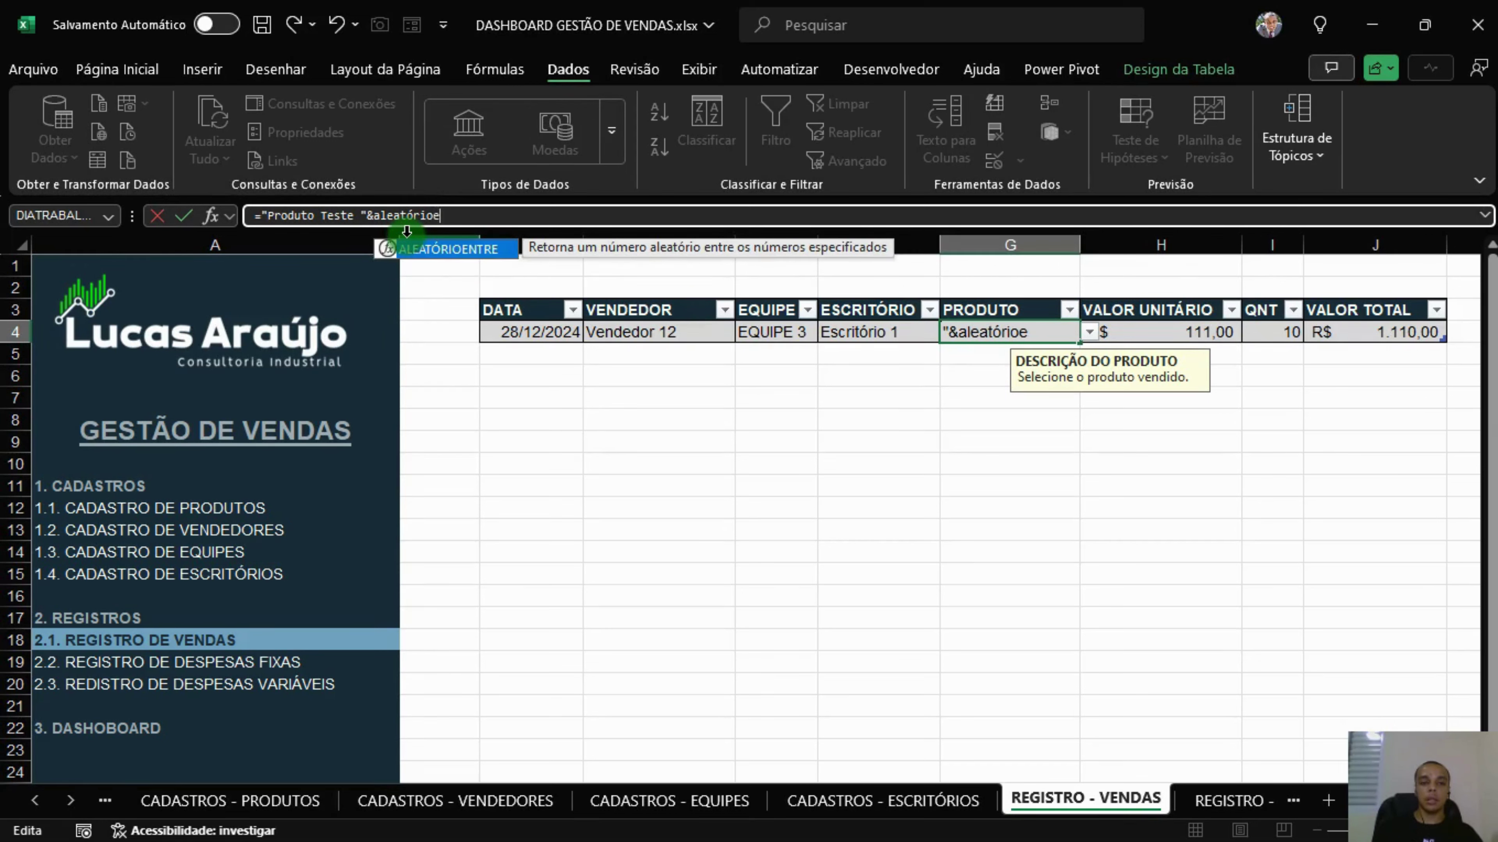
type("ntre(1")
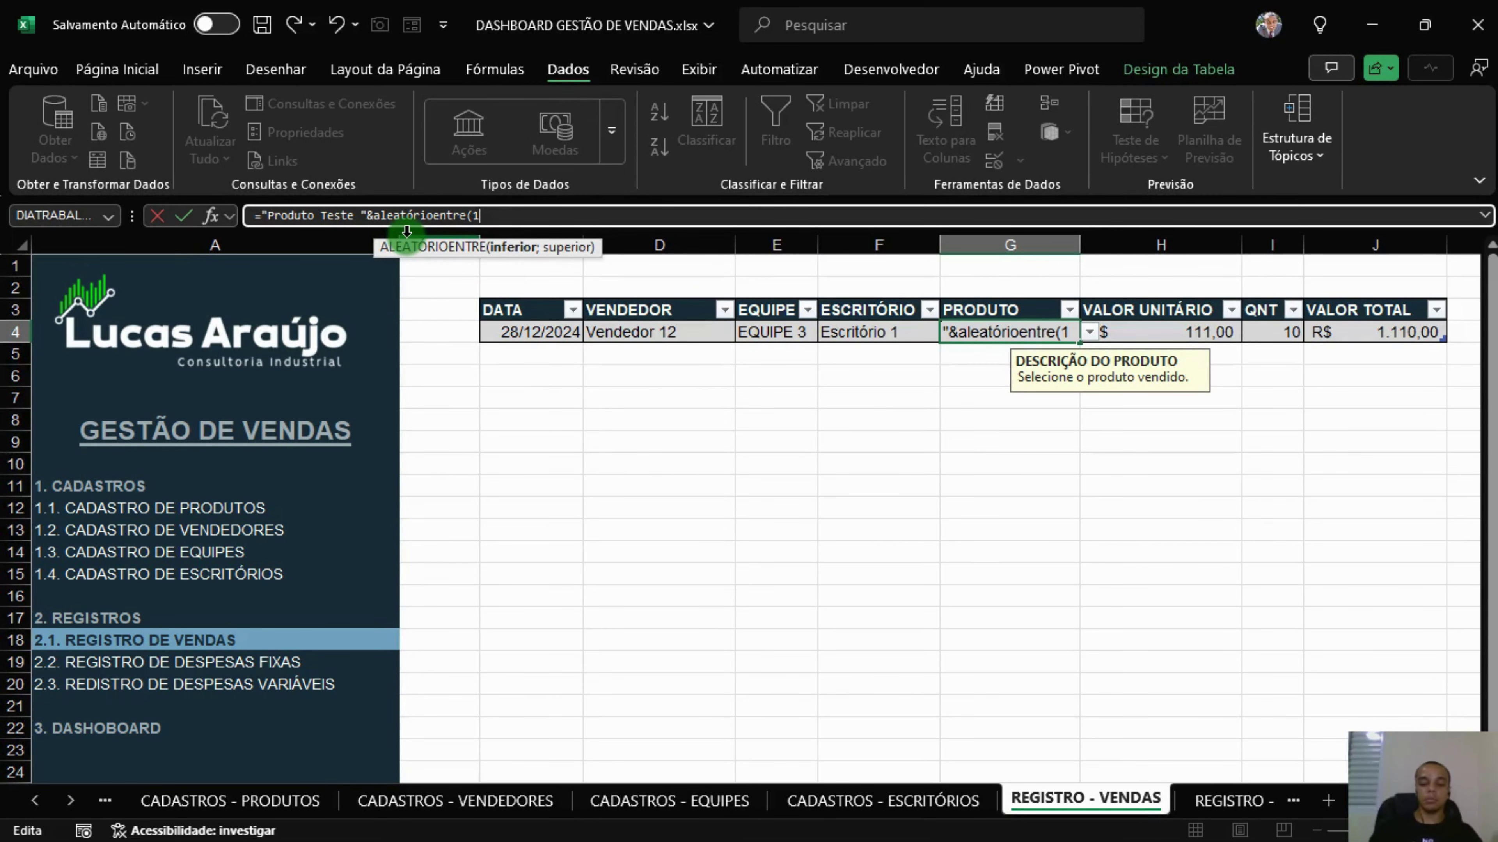
type(";15)")
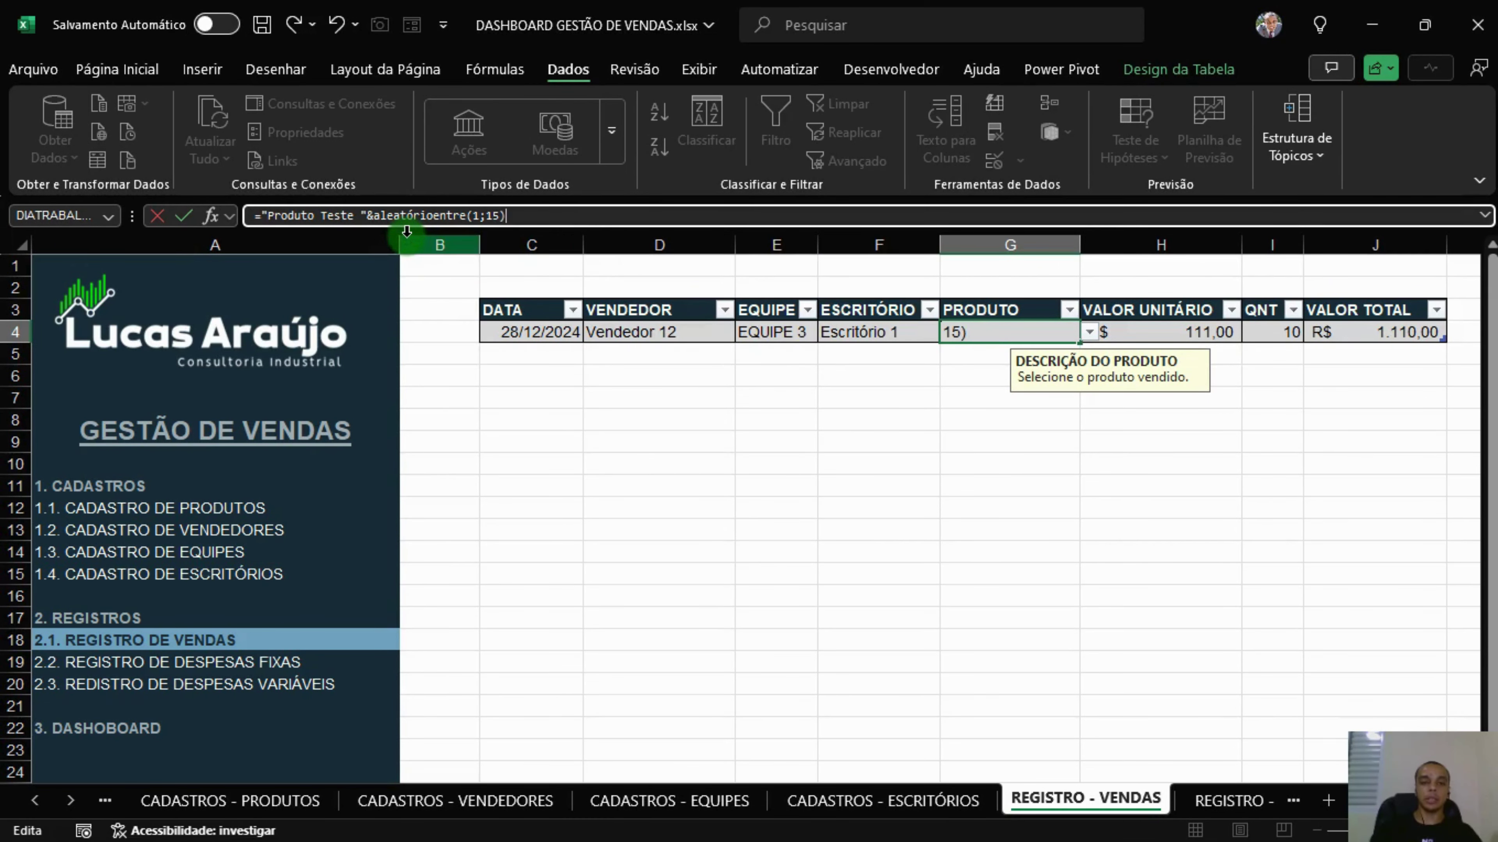
key("ctrl+Return")
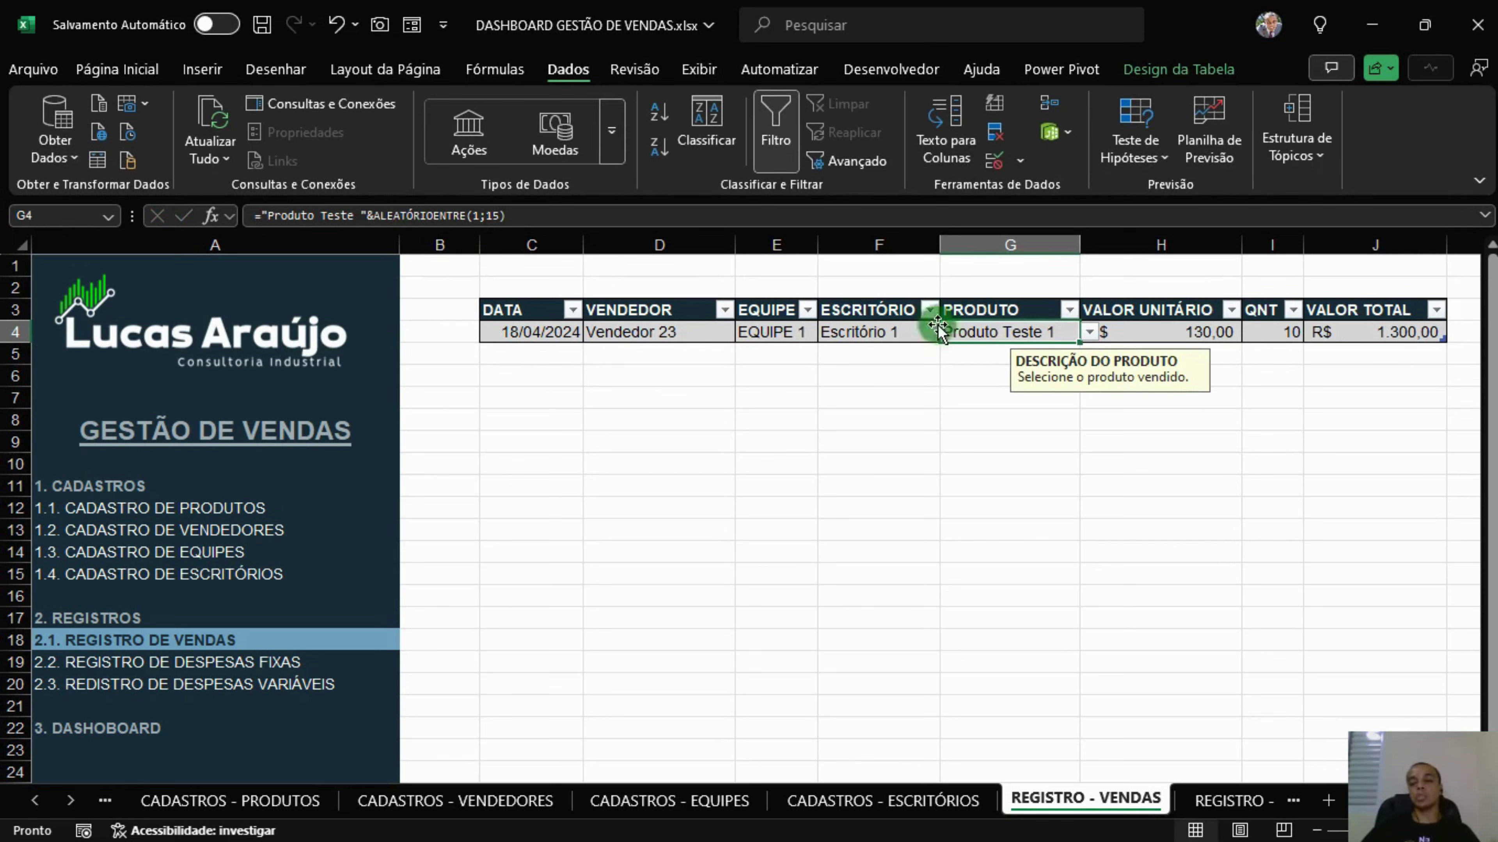
Replace the first record's QNT value with the formula =ALEATÓRIOENTRE(5;100).
left_click(1212, 329)
left_click(1271, 331)
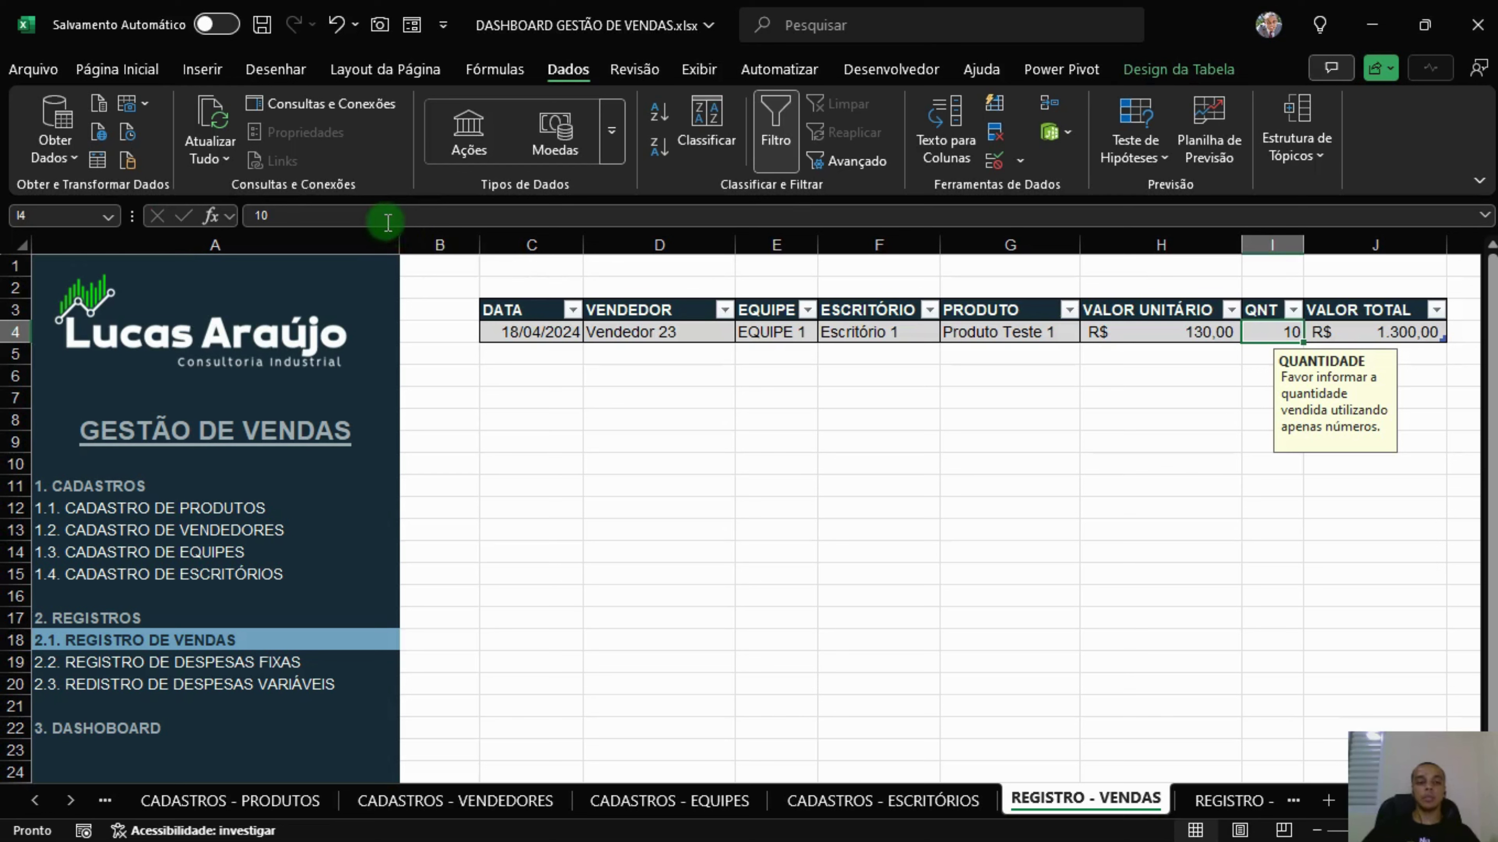
type("=aleat")
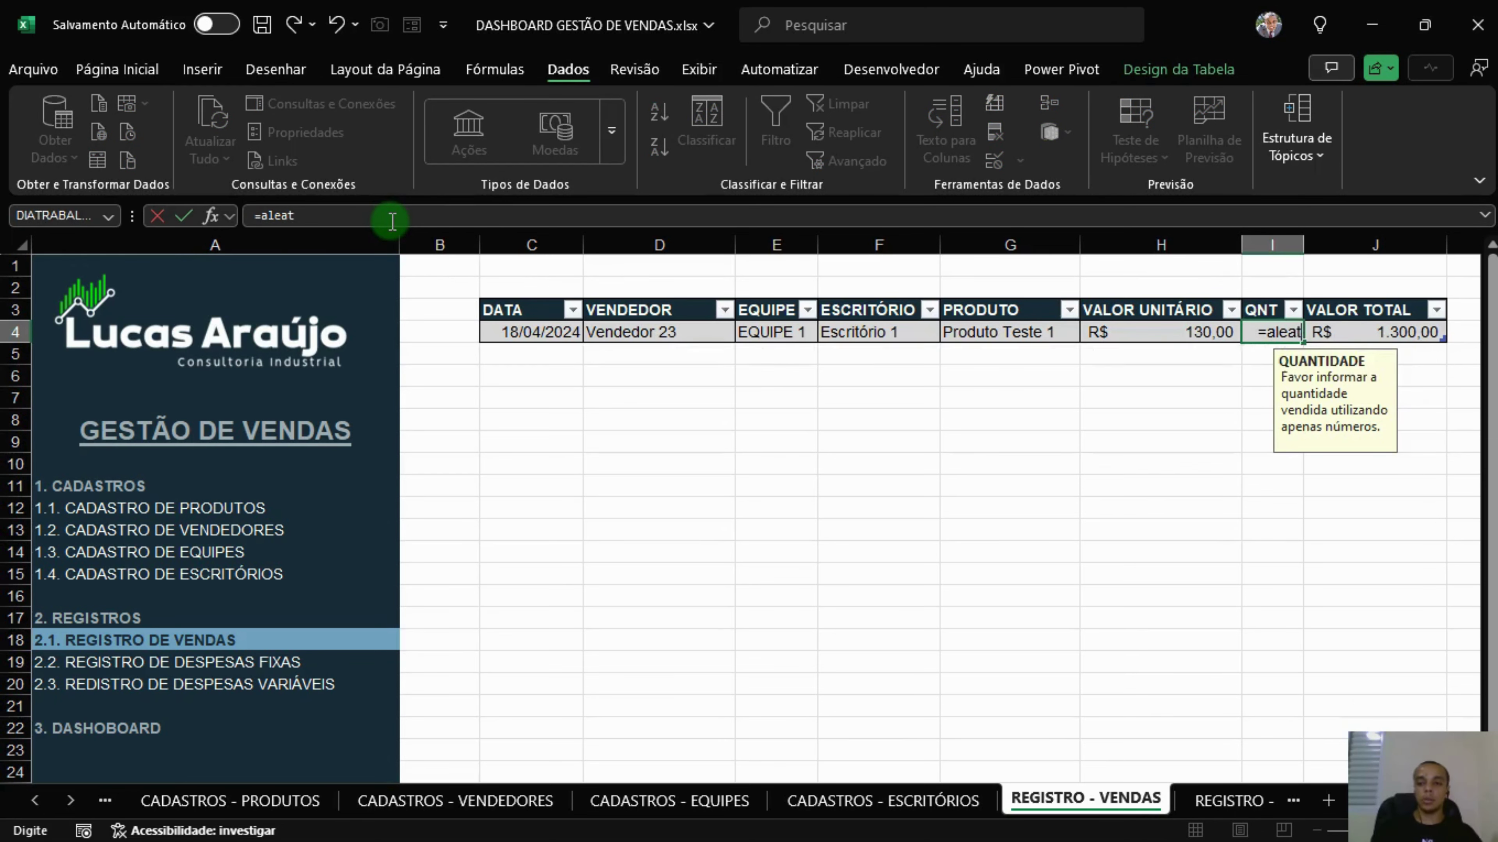
type("órioentre")
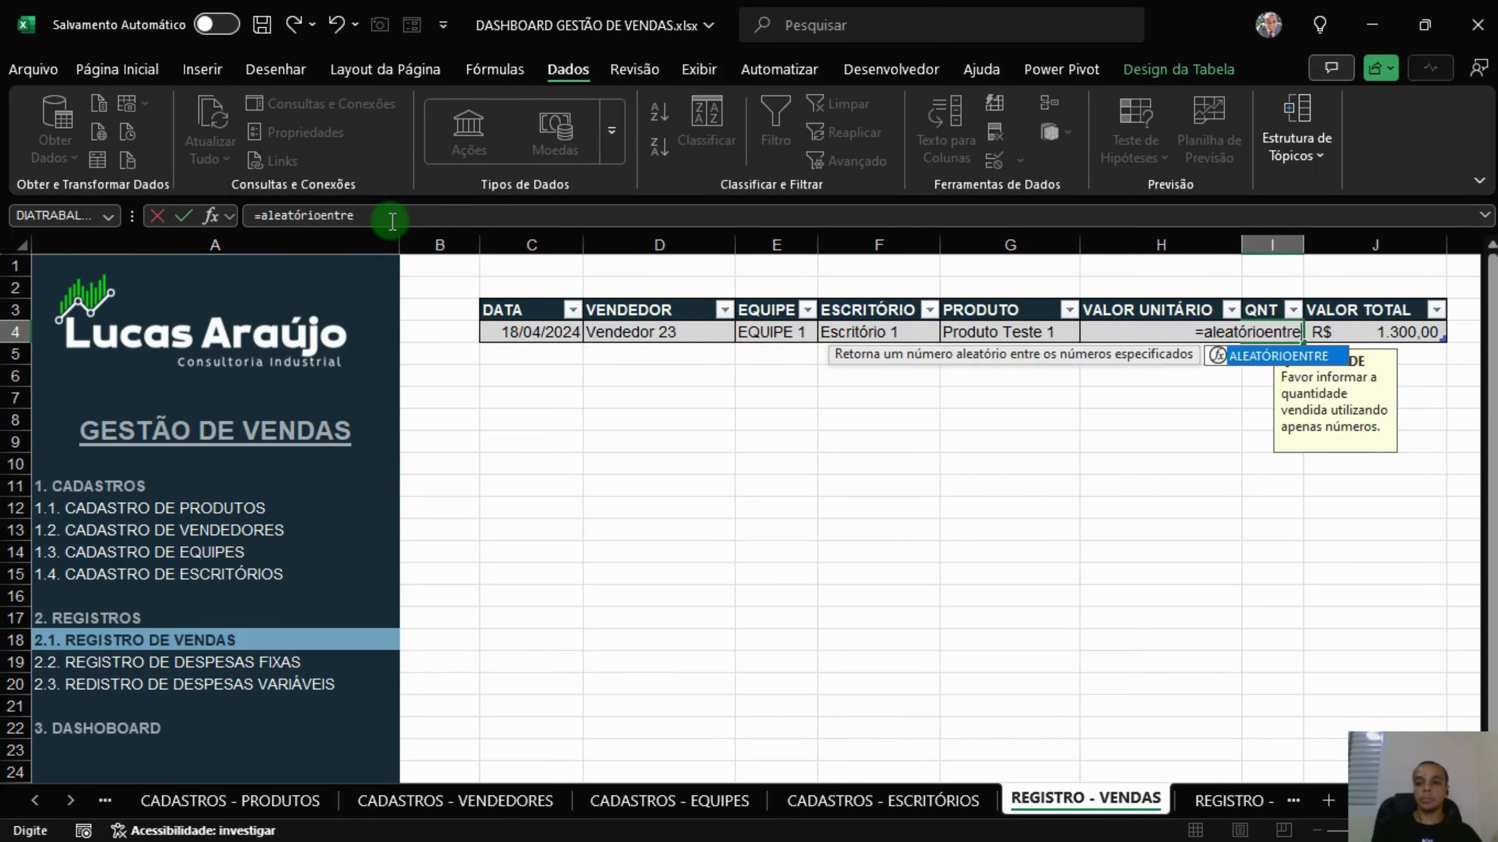
type("(5;100")
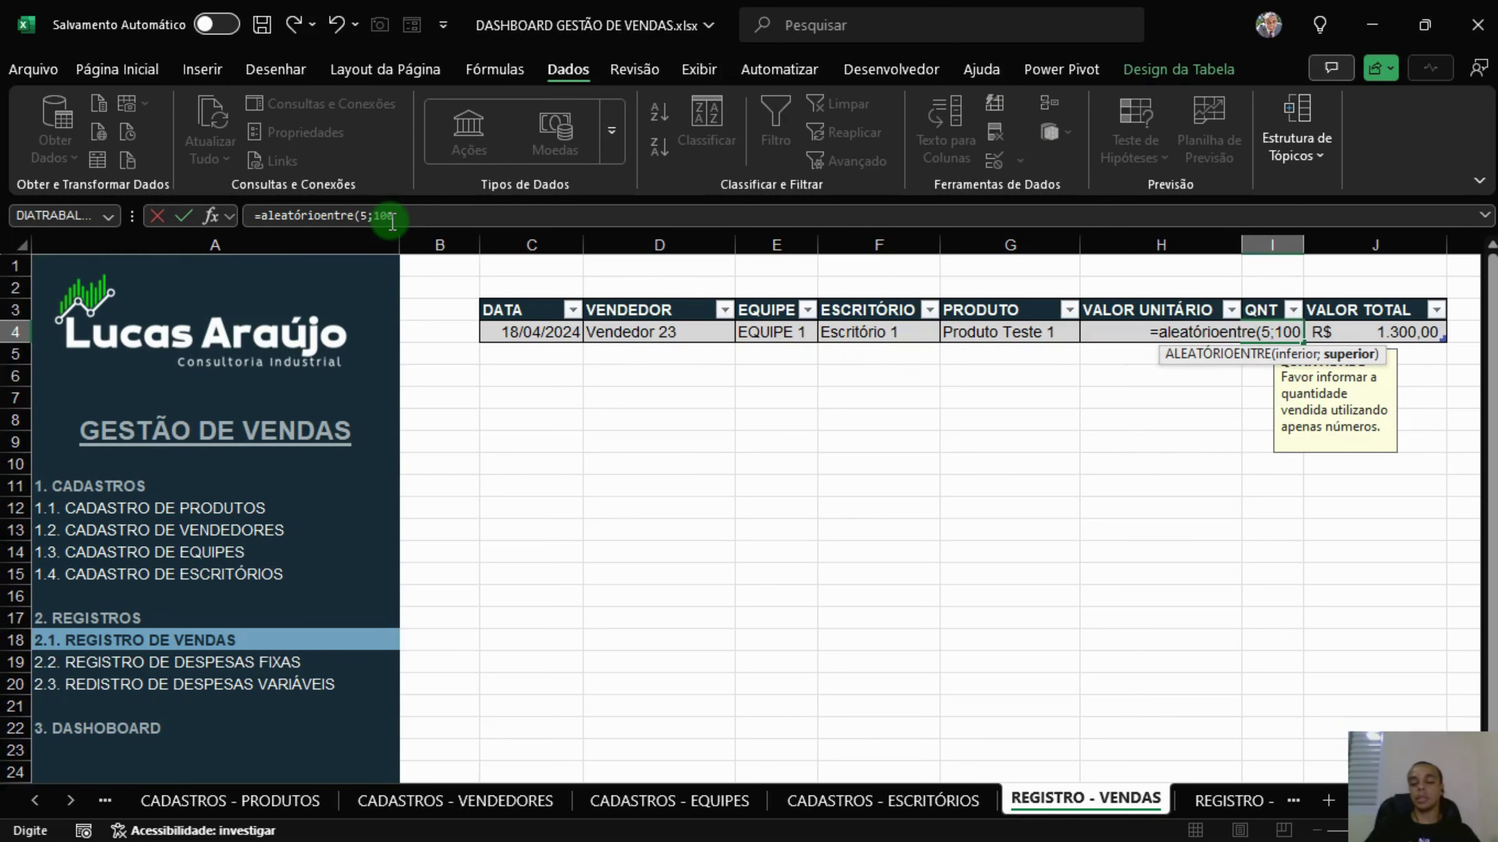
type(")")
key("Return")
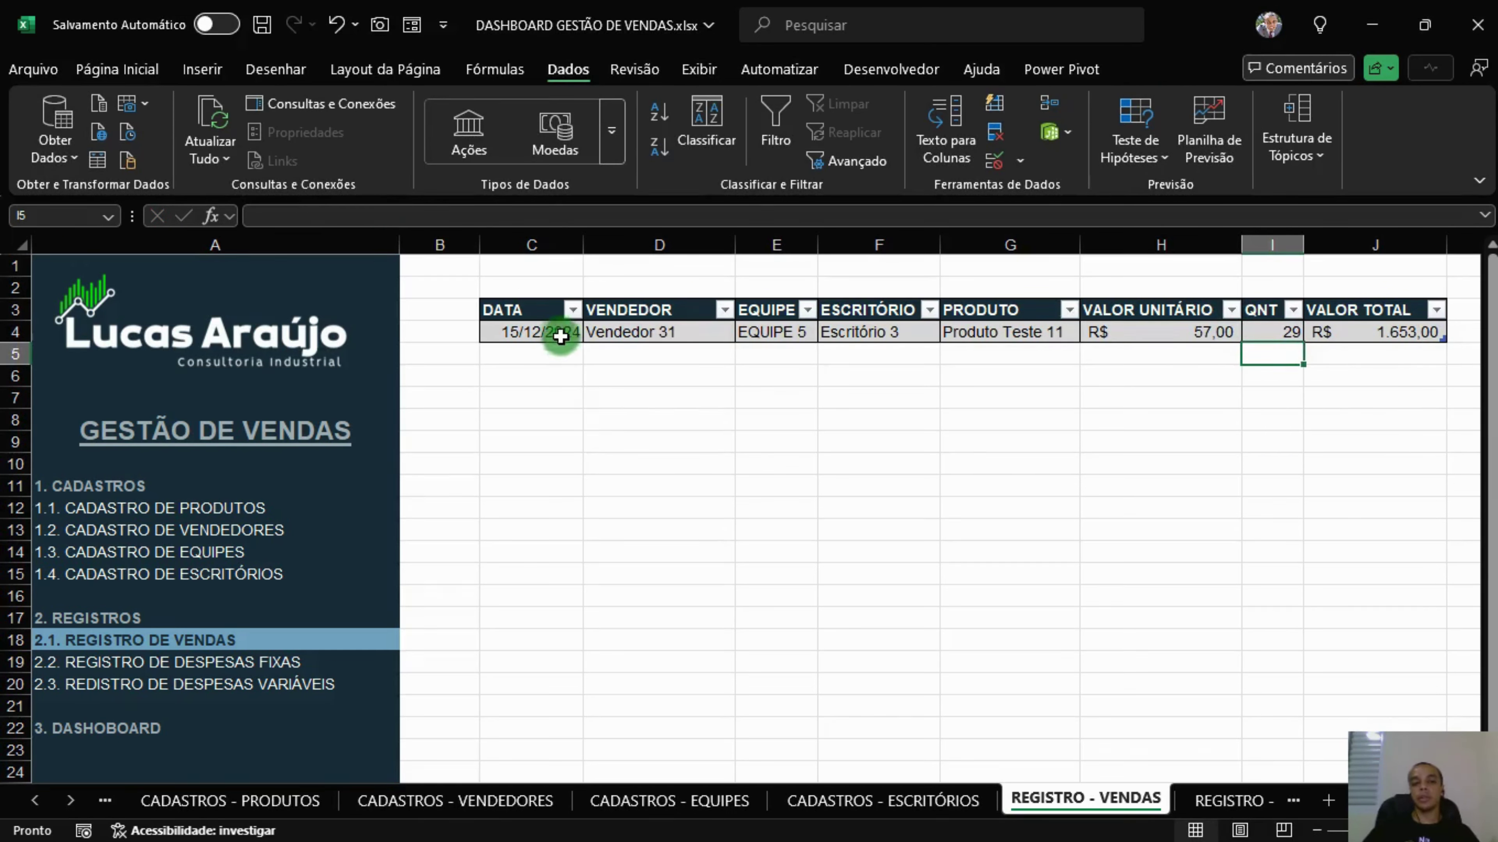
Fill the sales record's formulas from row 4 down to row 1976, extending the table across DATA through VALOR TOTAL.
left_click_drag(557, 334, 1177, 838)
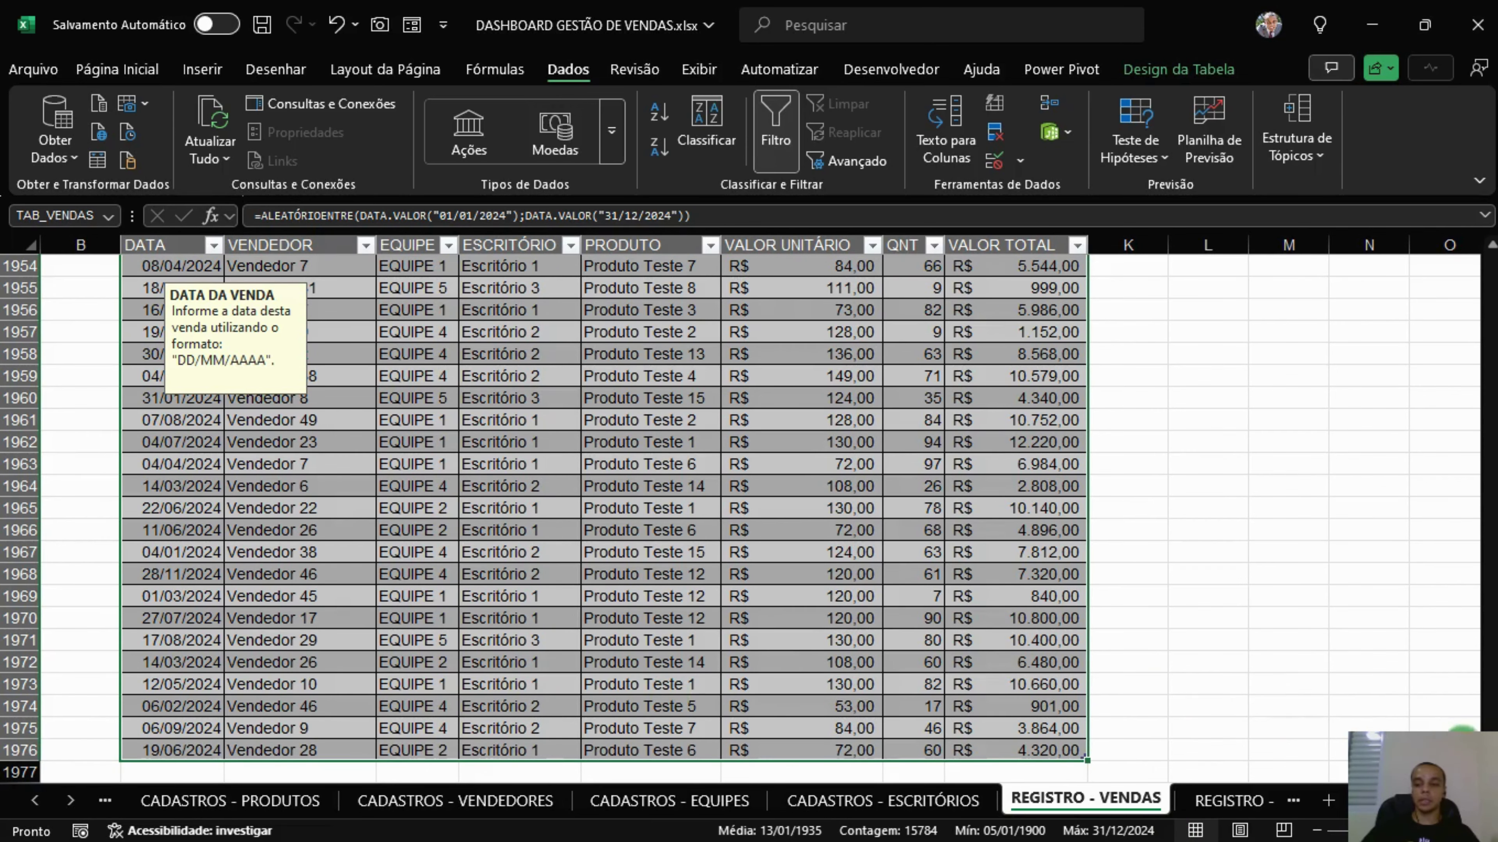
key("ctrl+BackSpace")
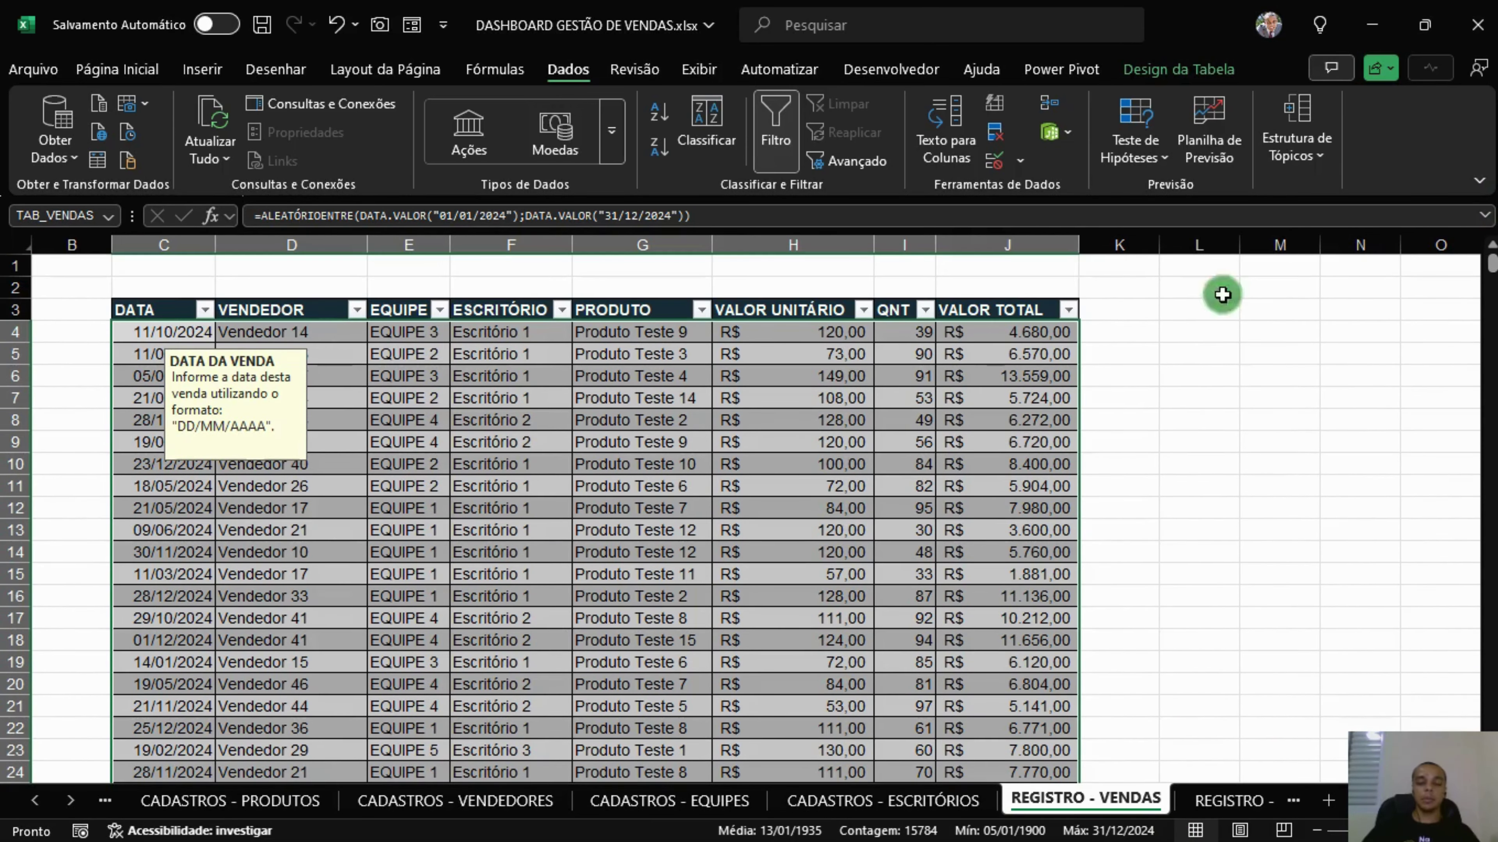
scroll(767, 507, "left", 3)
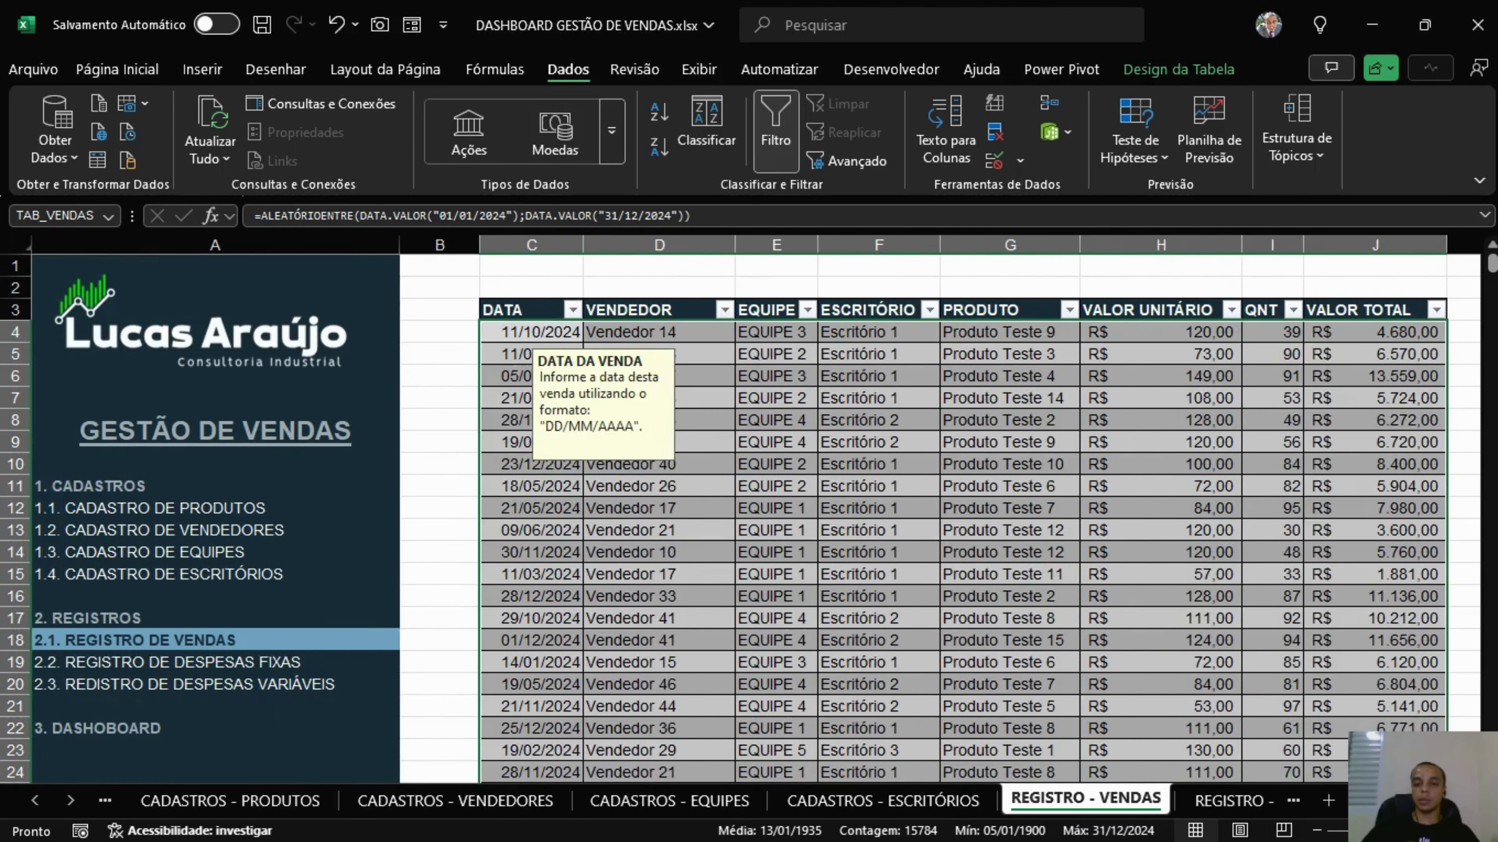
left_click(819, 570)
left_click(694, 441)
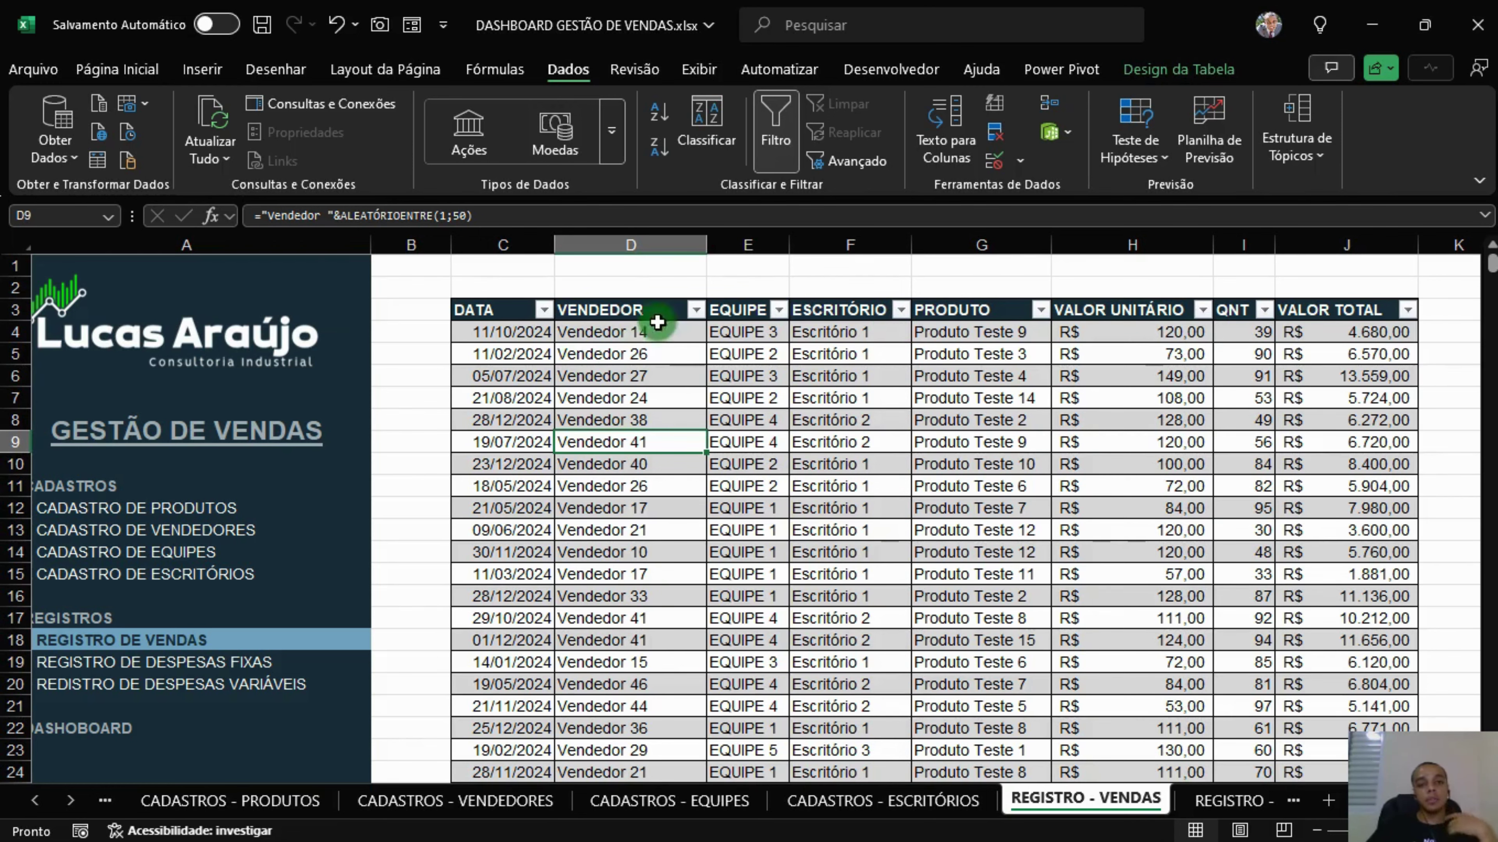
Review the formulas behind the first record's DATA, VENDEDOR, EQUIPE, ESCRITÓRIO and PRODUTO cells.
left_click(510, 328)
left_click(635, 326)
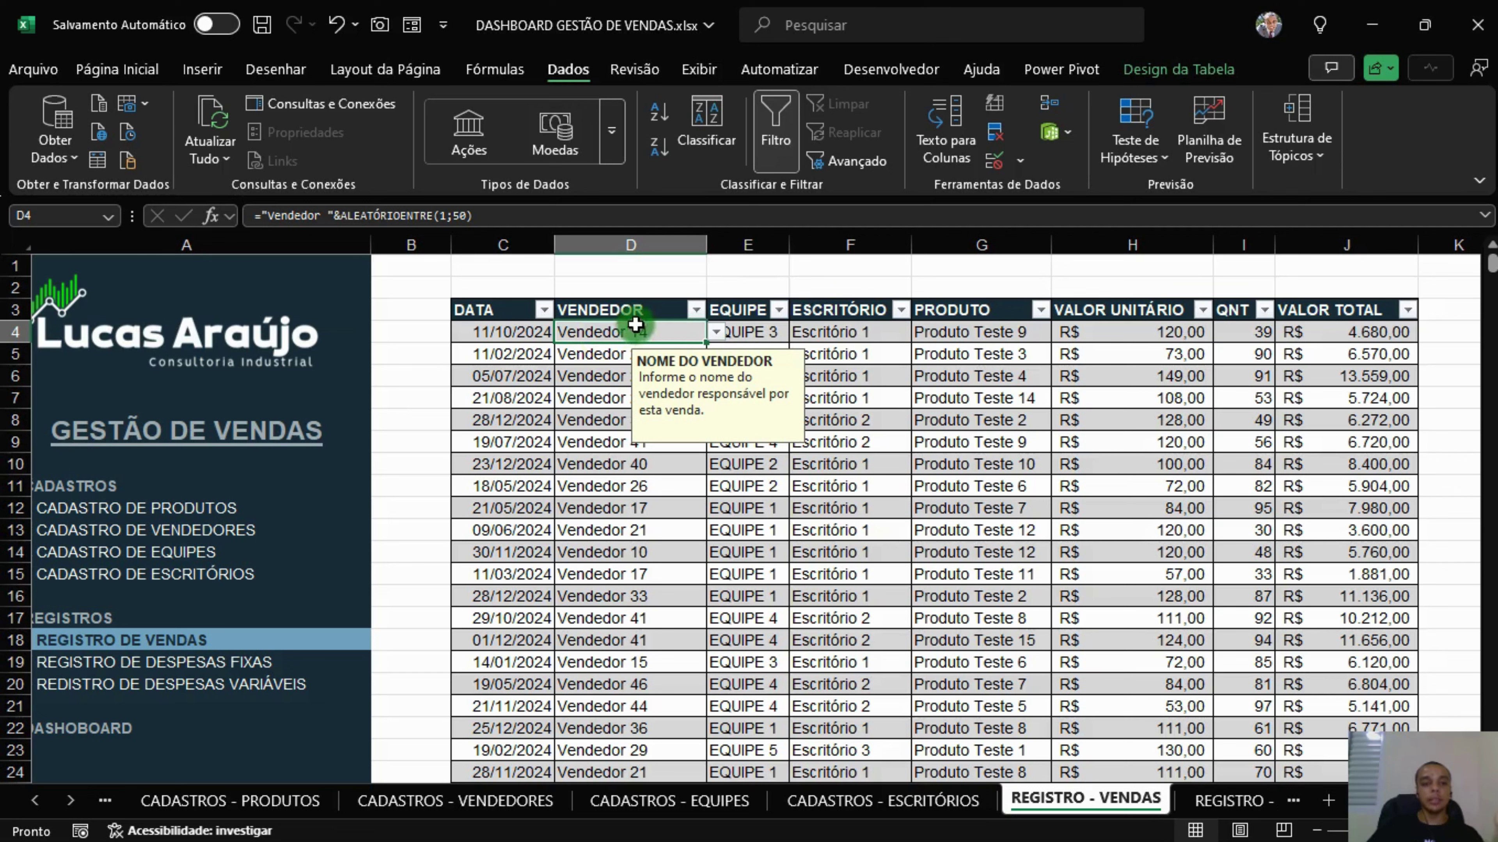
left_click(535, 335)
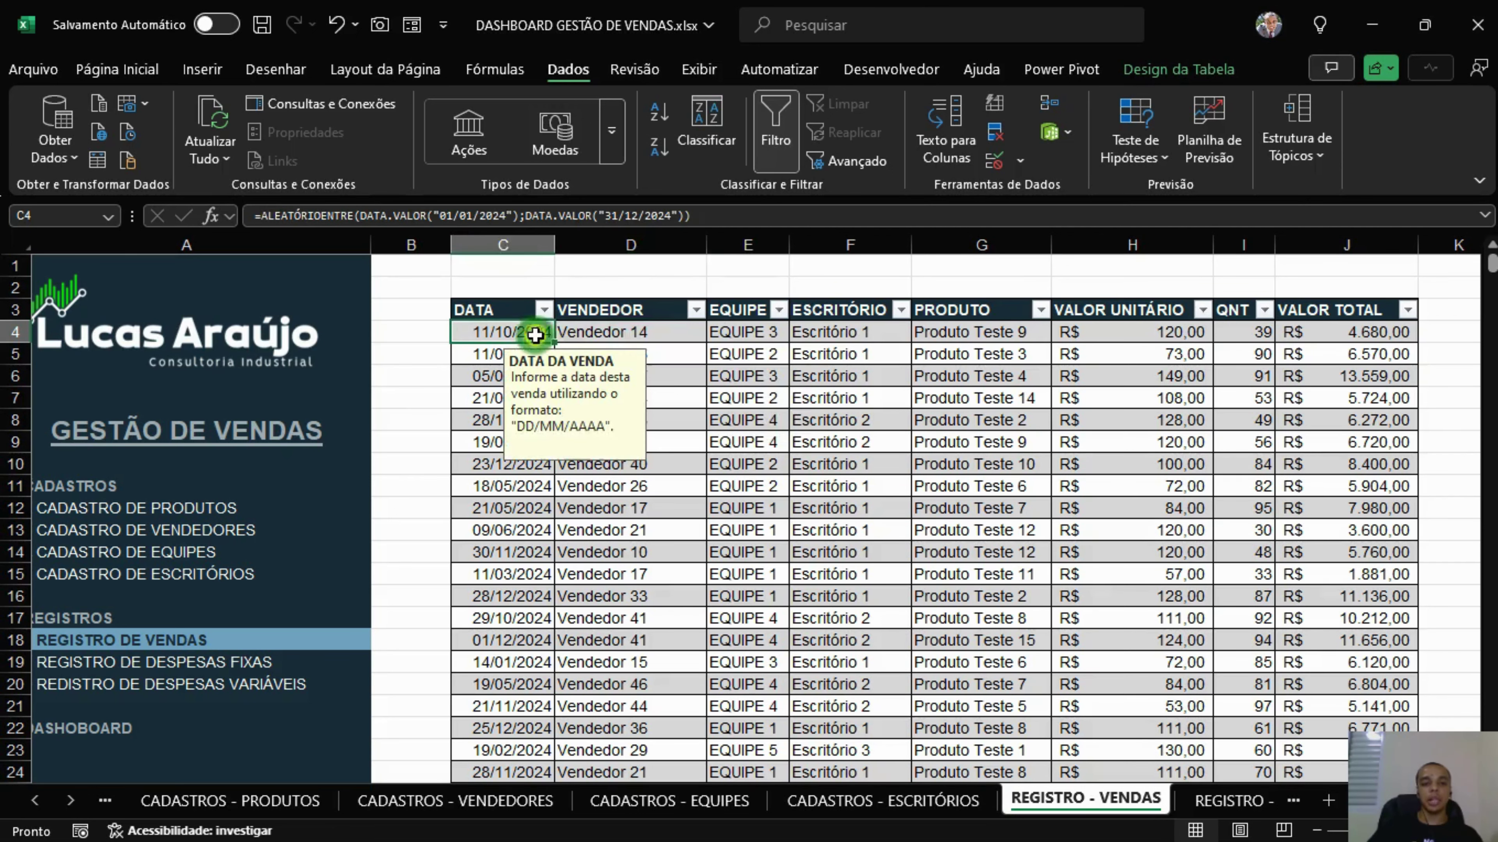
left_click(758, 332)
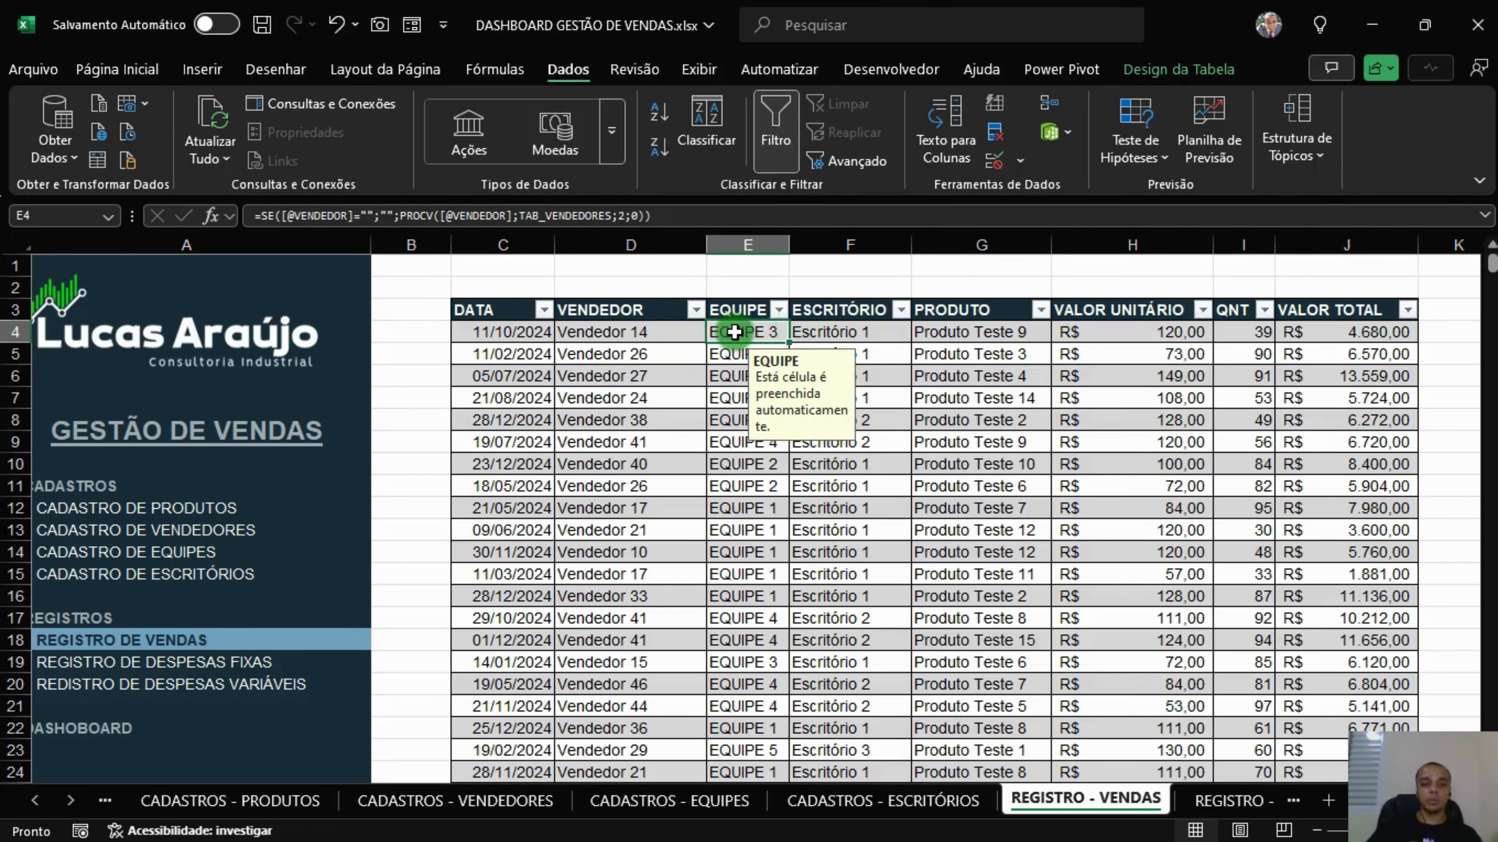
left_click(849, 333)
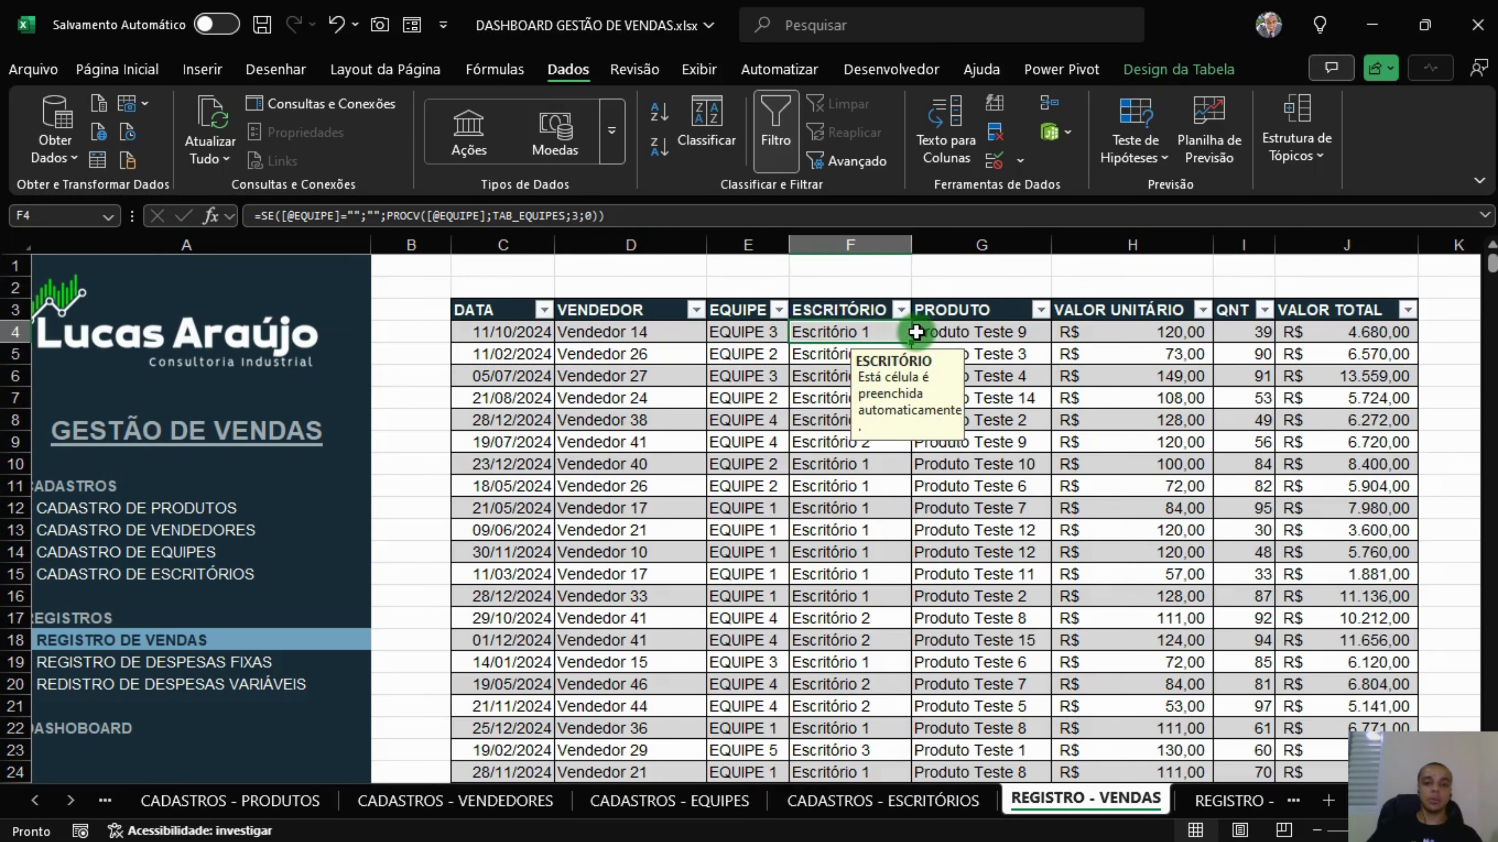
left_click(950, 331)
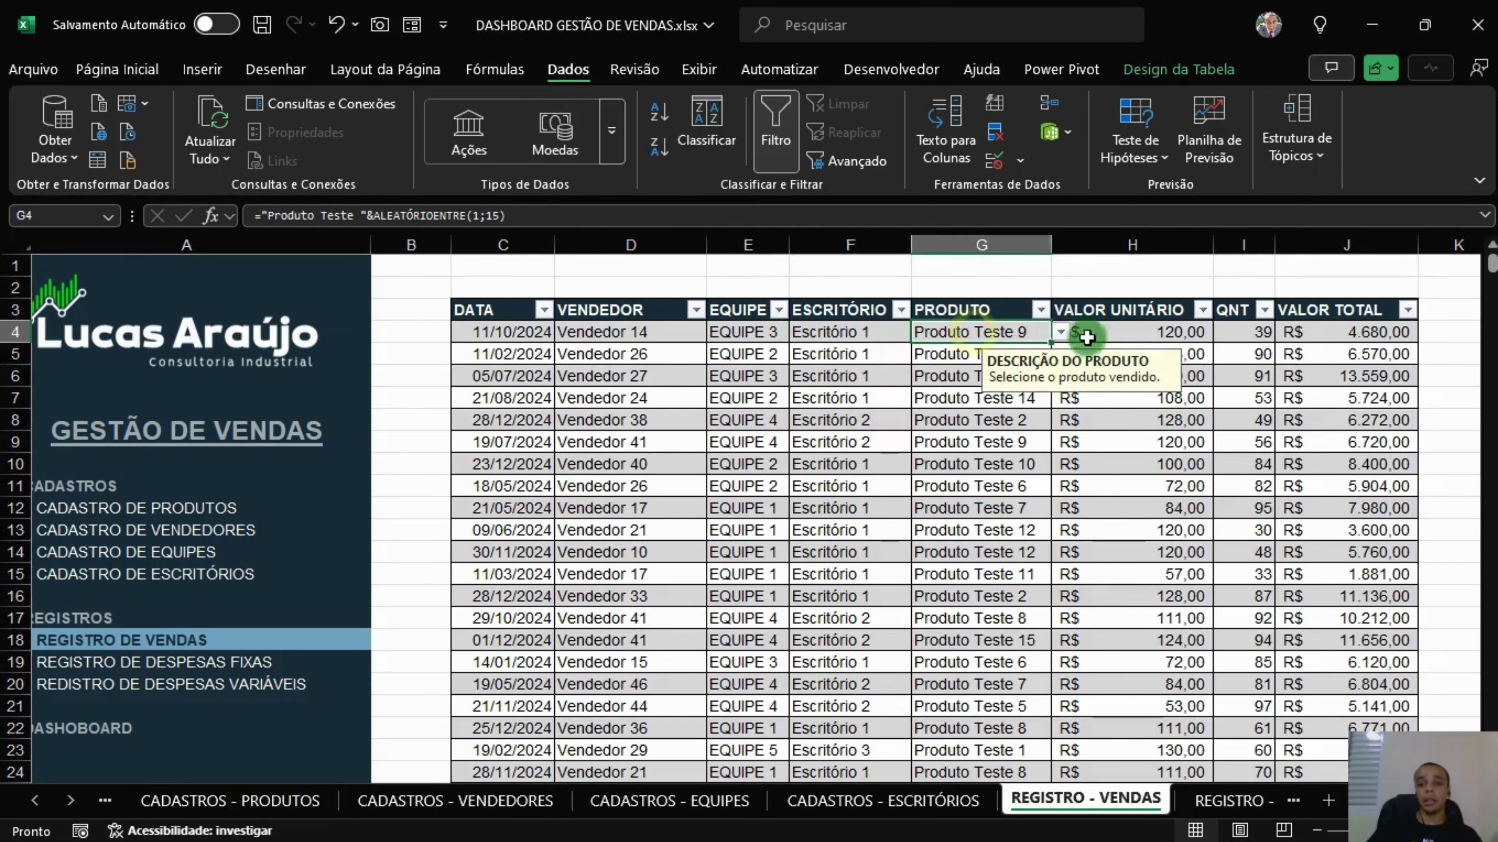
Convert all random formulas in the DATA and VENDEDOR columns to fixed values by copying and pasting them in place as values.
left_click_drag(519, 330, 618, 334)
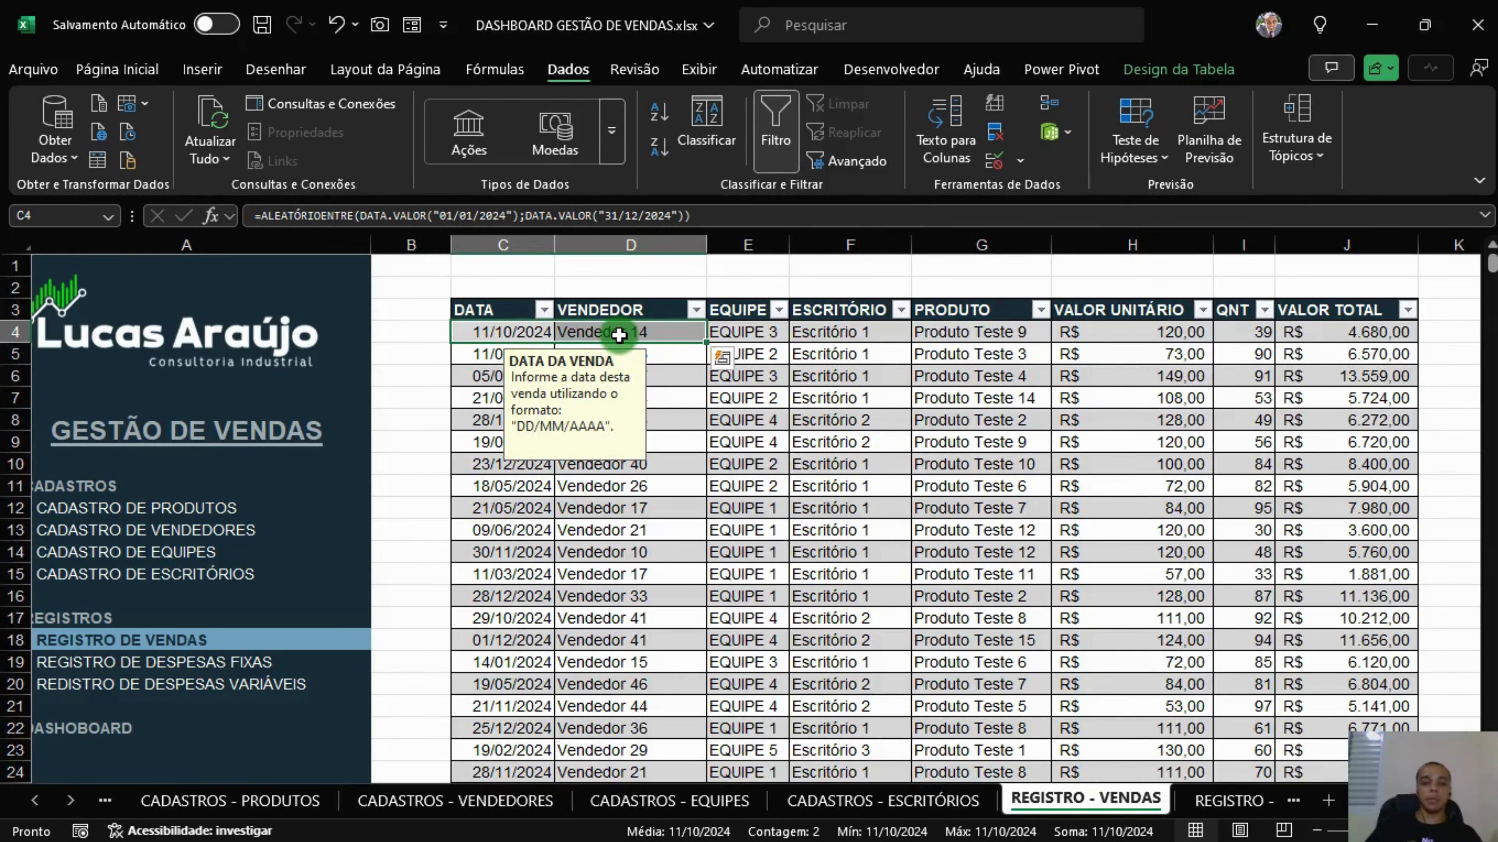
key("ctrl+shift+Down")
key("ctrl+c")
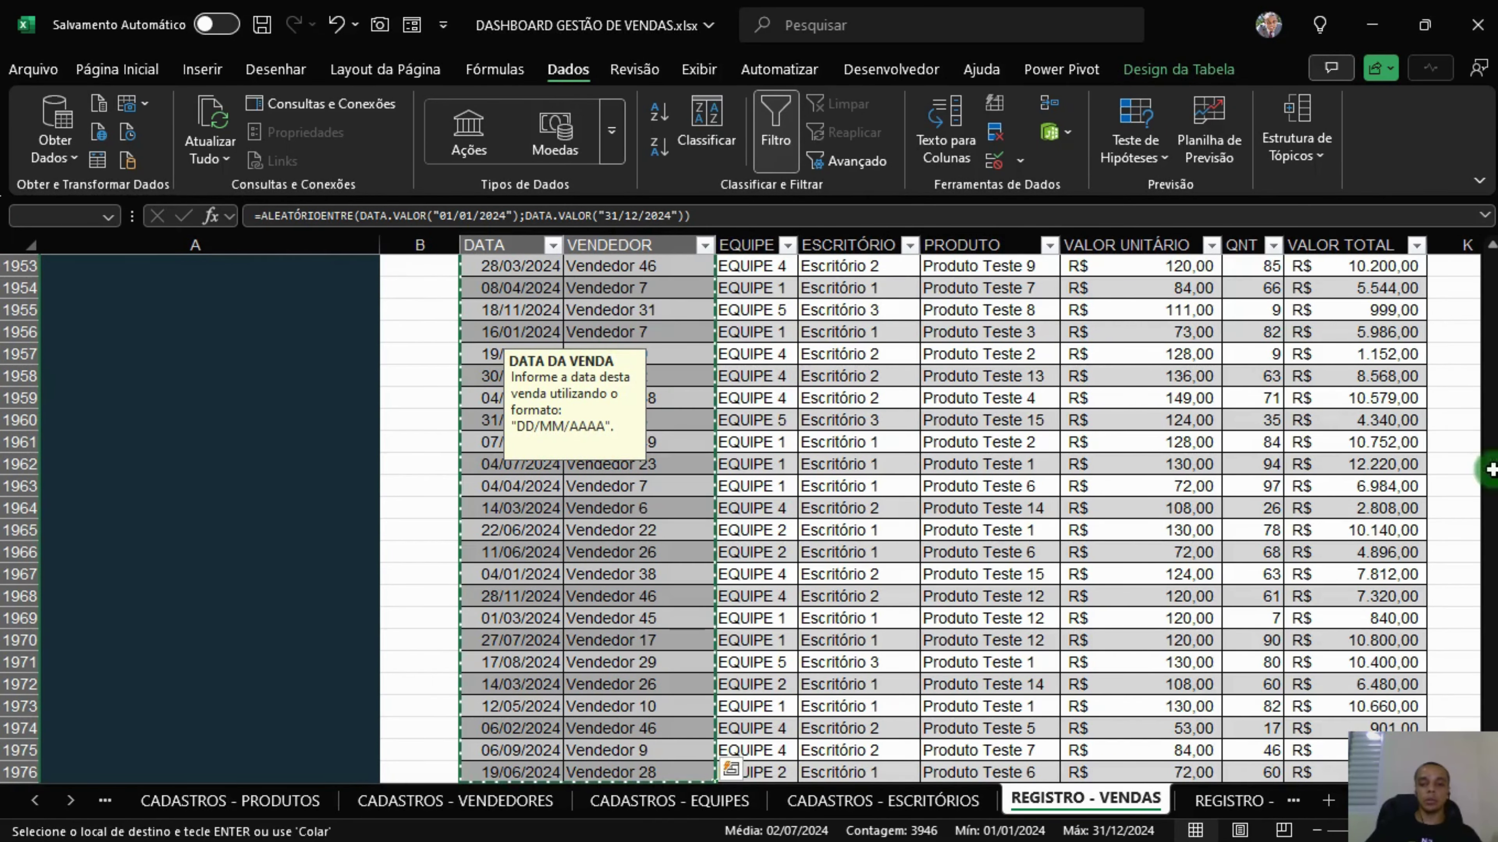
left_click_drag(1492, 758, 1486, 242)
right_click(538, 333)
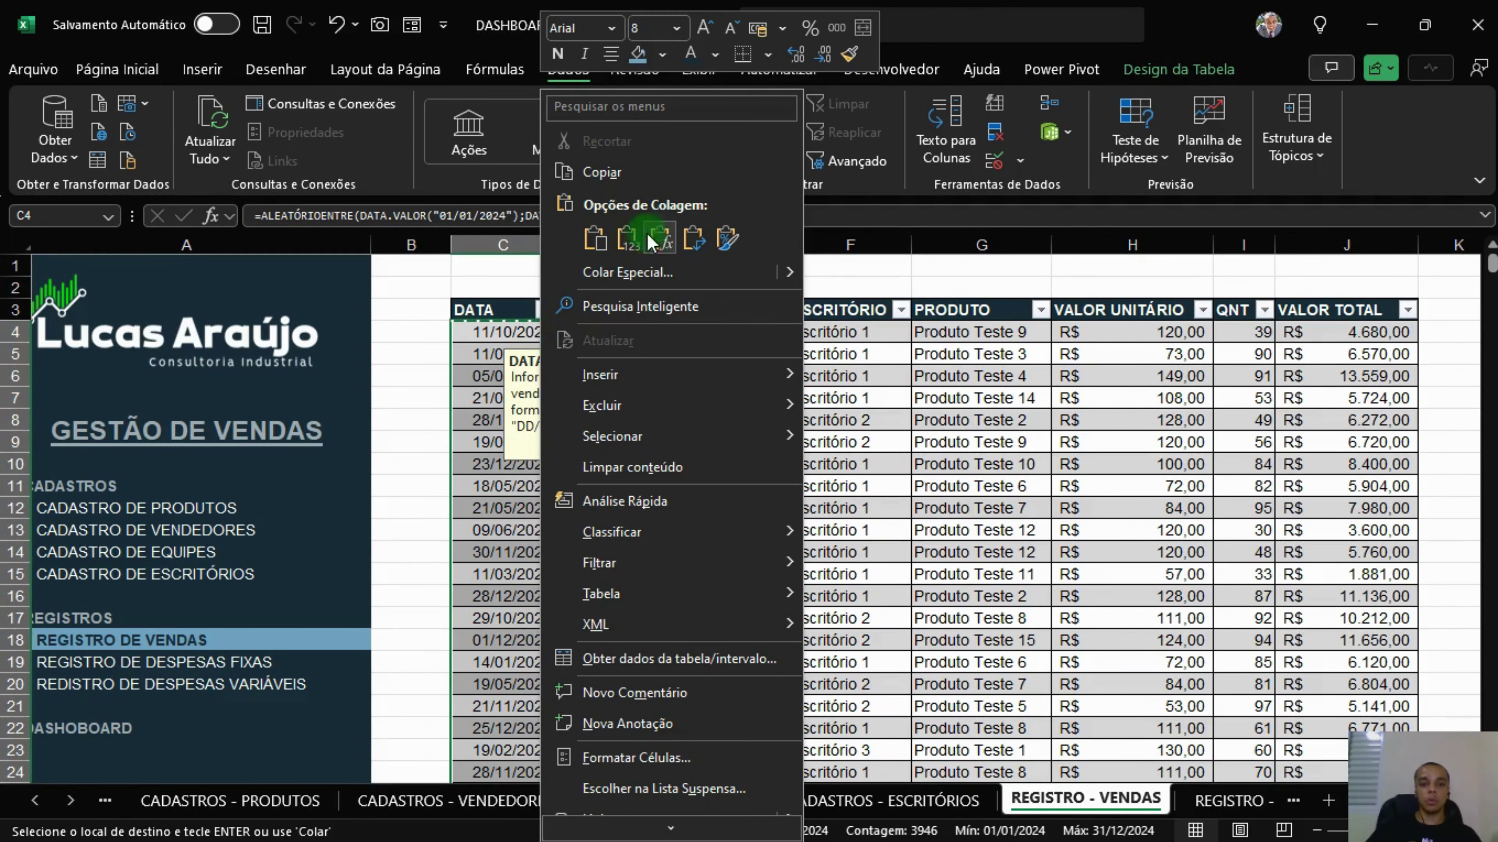
left_click(630, 239)
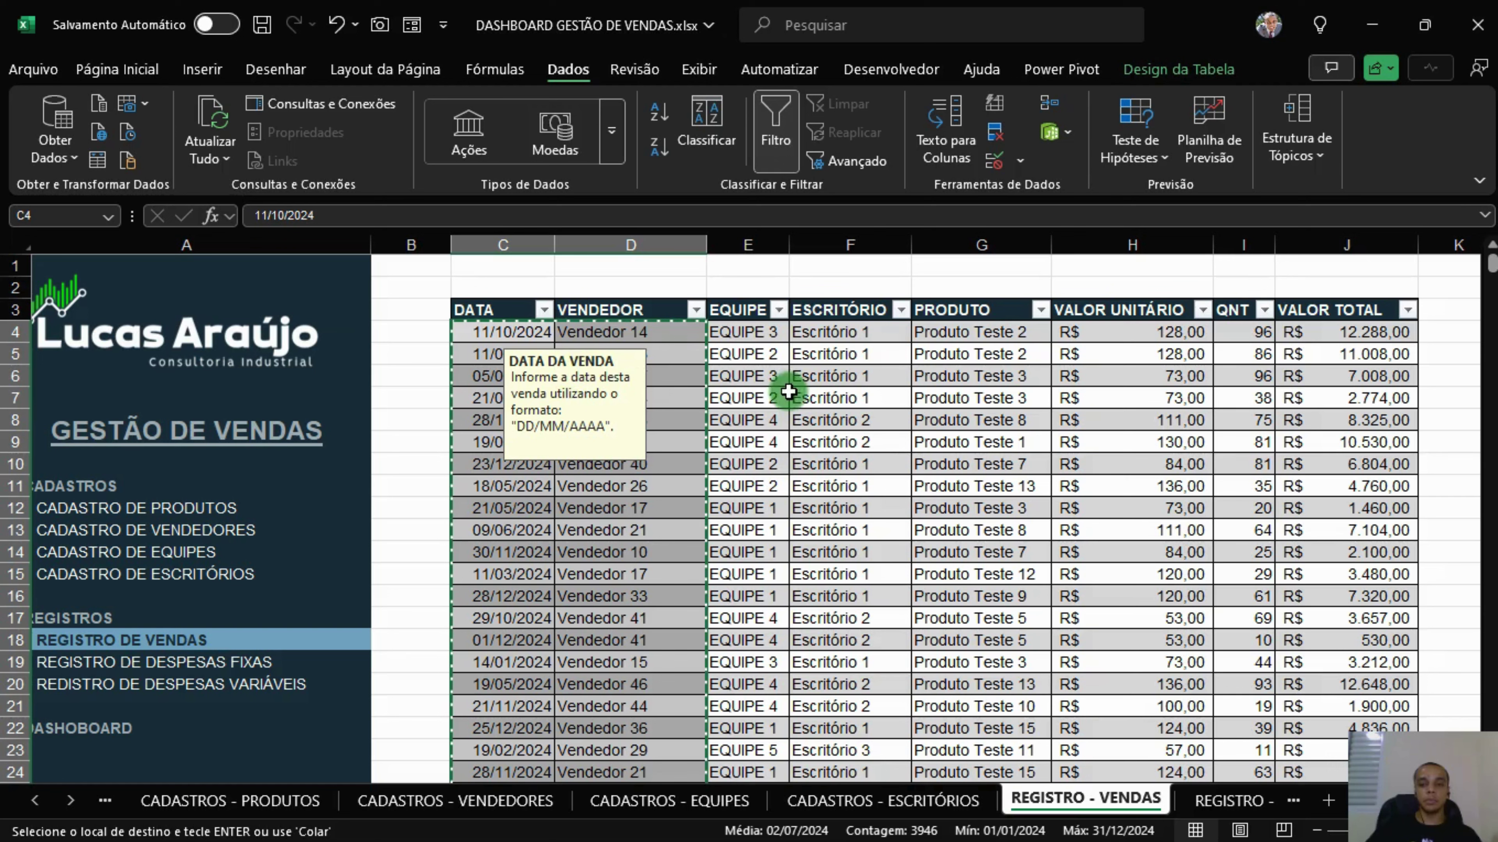
Convert the whole PRODUTO column's random formulas to fixed values by copying and pasting them in place as values.
left_click(997, 329)
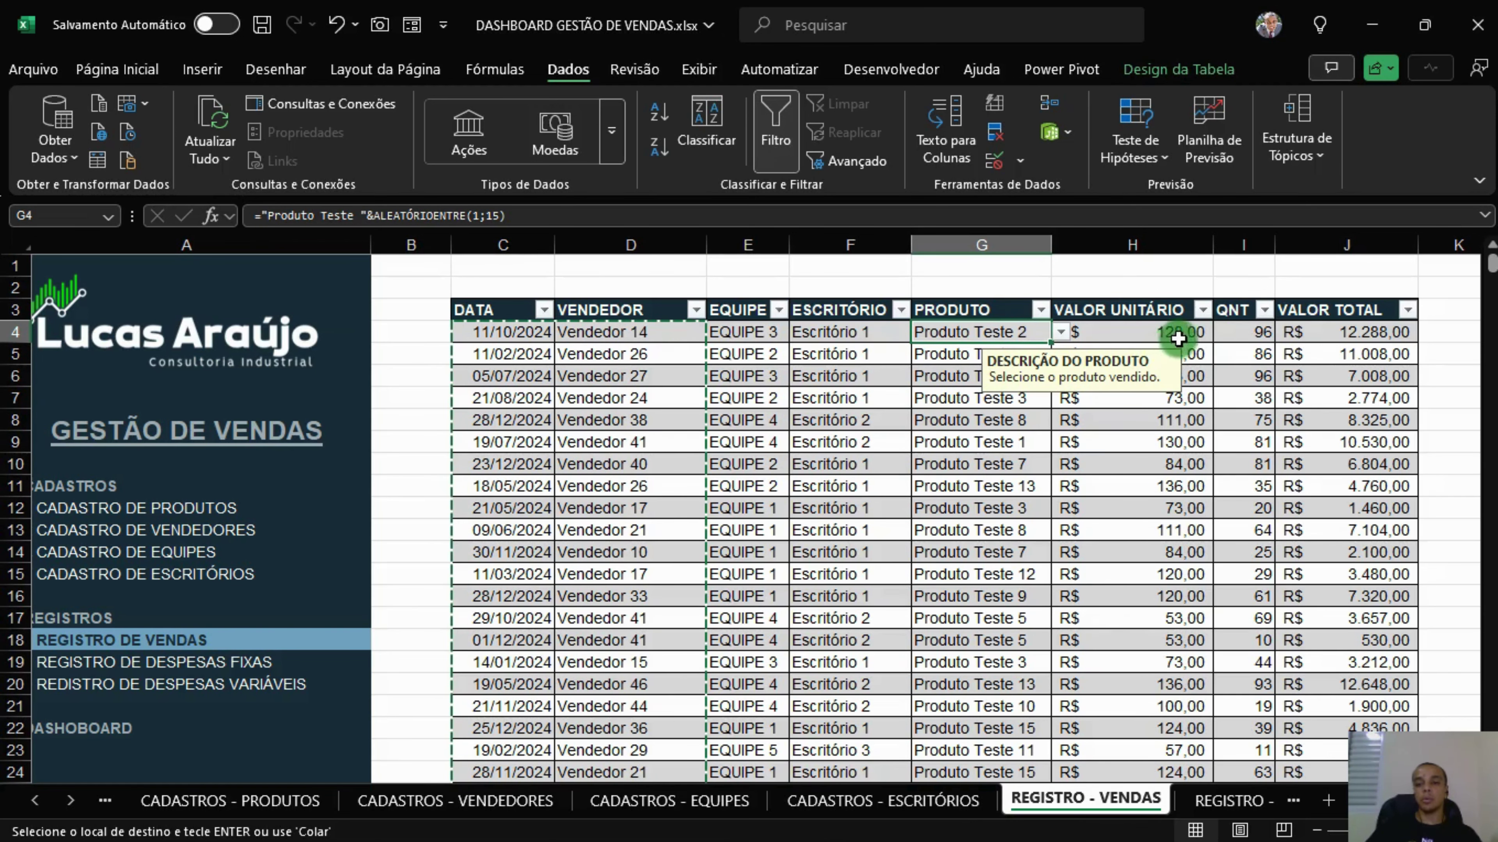
key("ctrl+shift+Down")
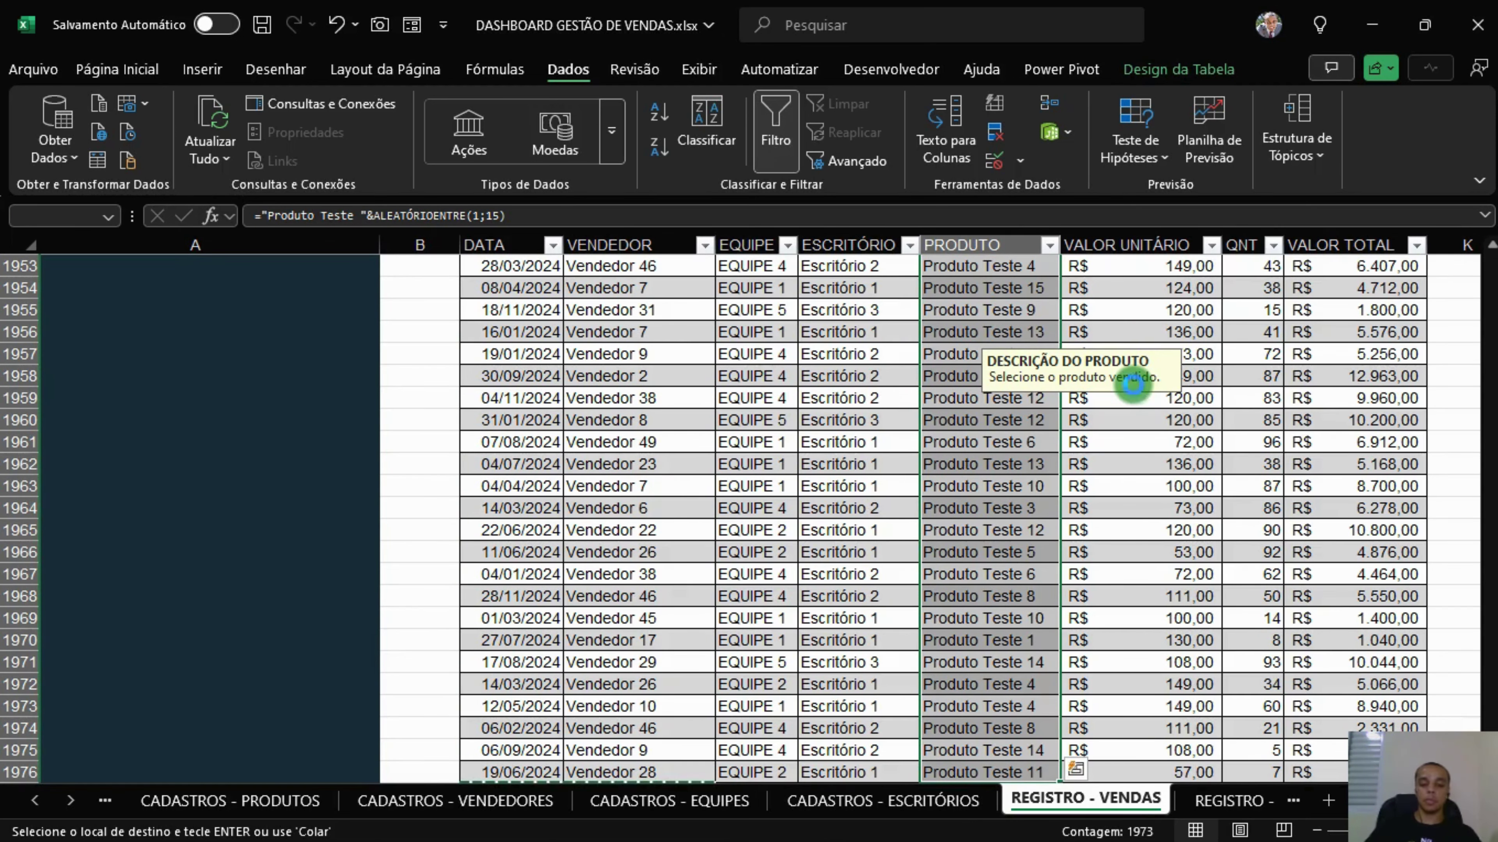
key("ctrl+c")
left_click_drag(1489, 727, 1488, 260)
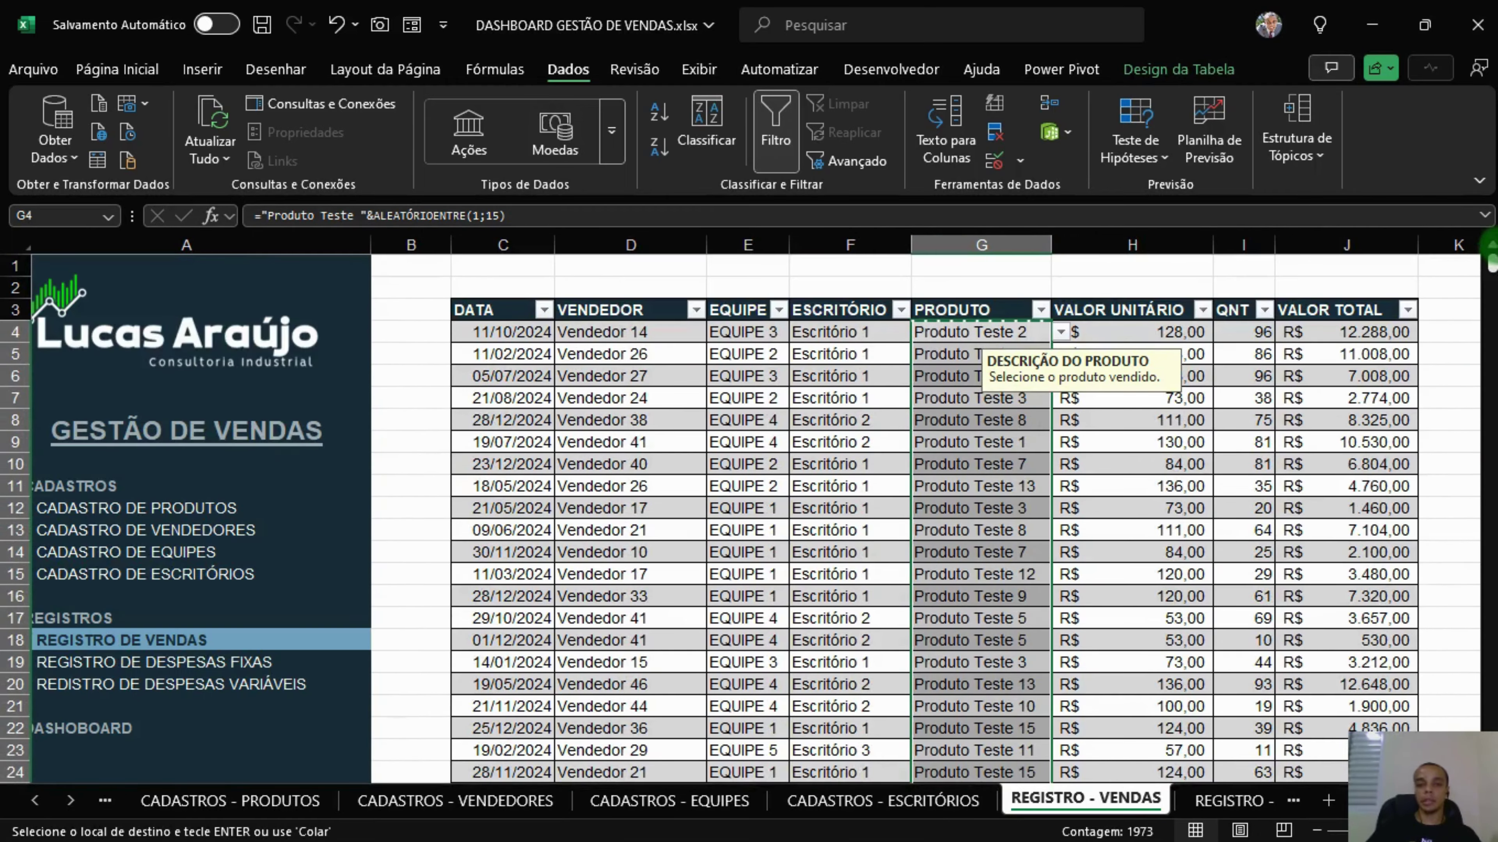
right_click(980, 337)
left_click(1069, 238)
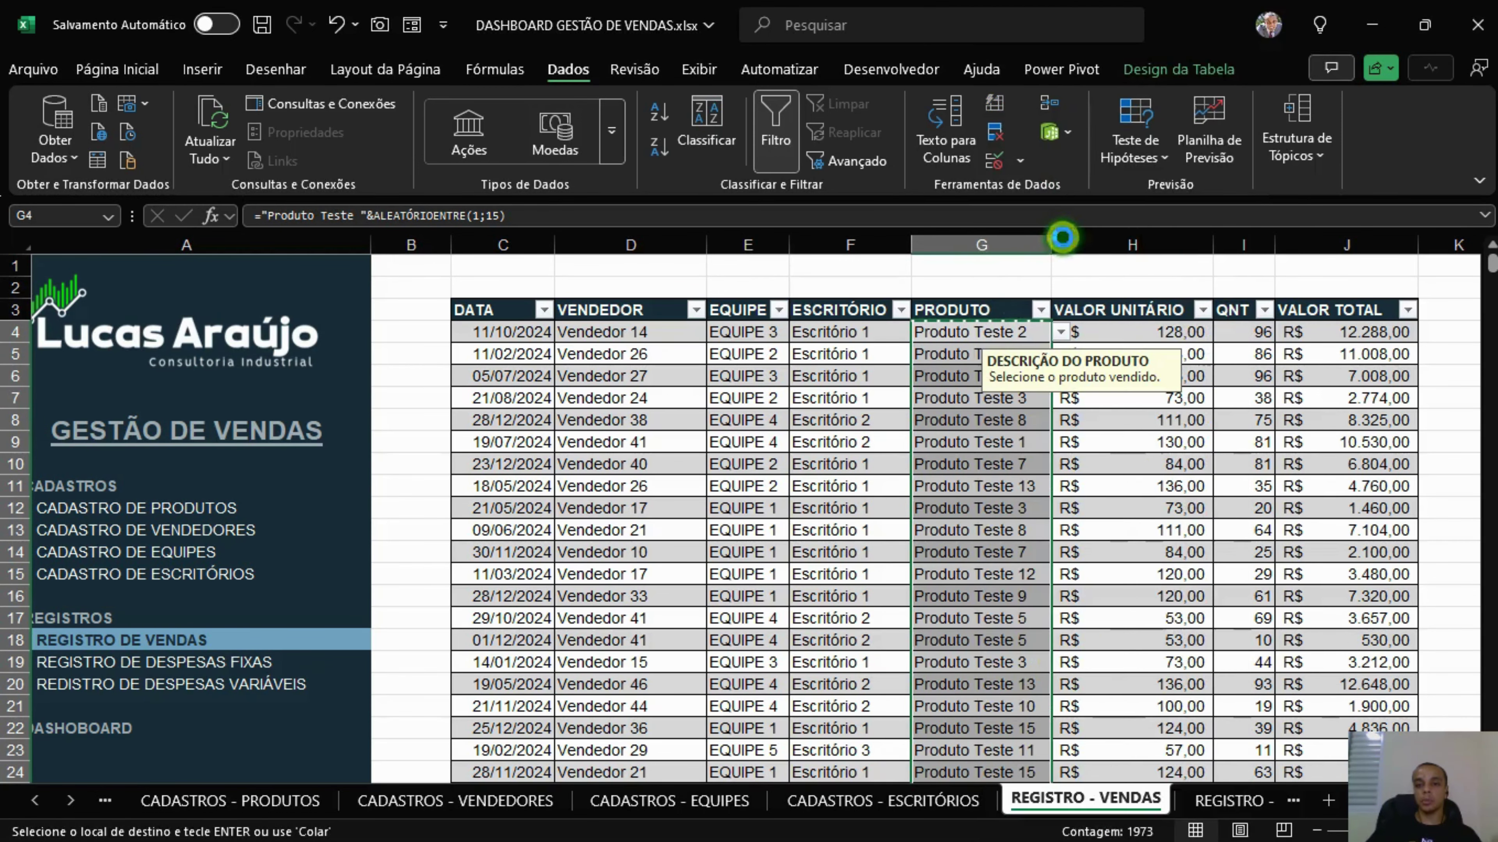
Convert the whole QNT column's random formulas to fixed values by copying and pasting them in place as values.
left_click(1259, 335)
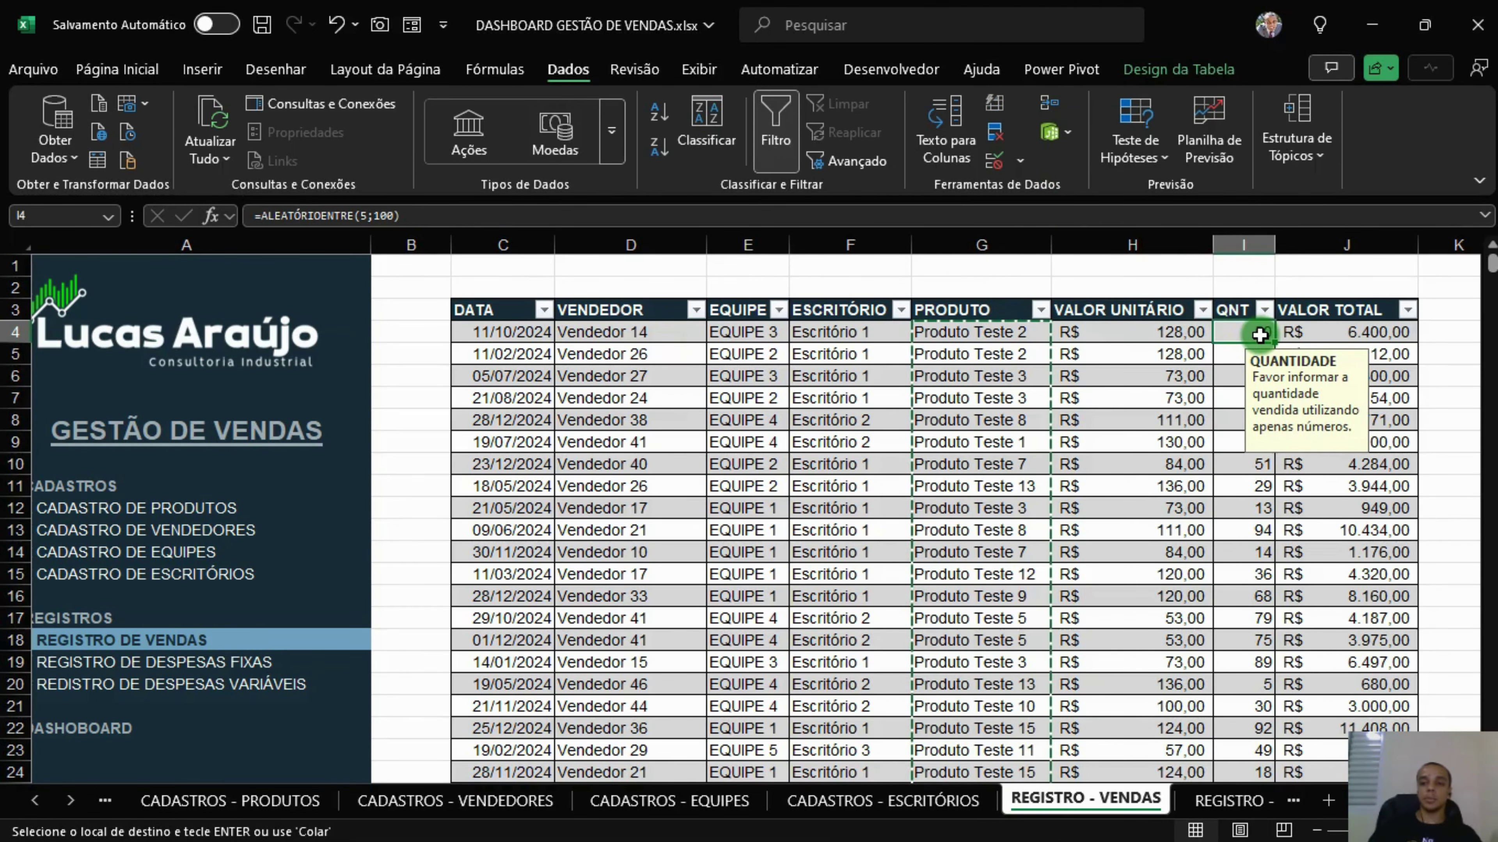
key("ctrl+shift+Down")
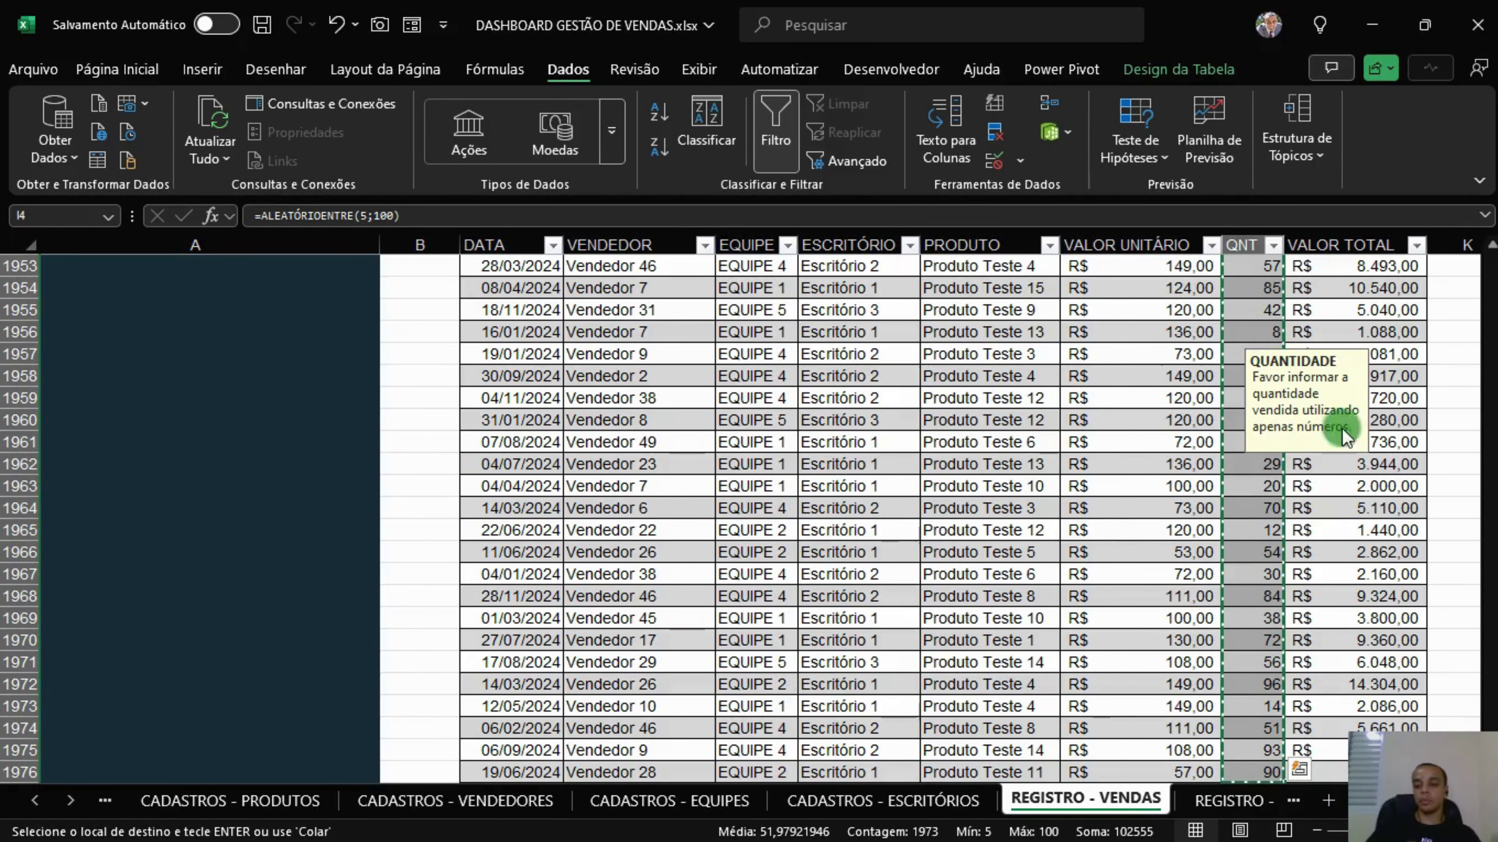
left_click_drag(1488, 724, 1472, 251)
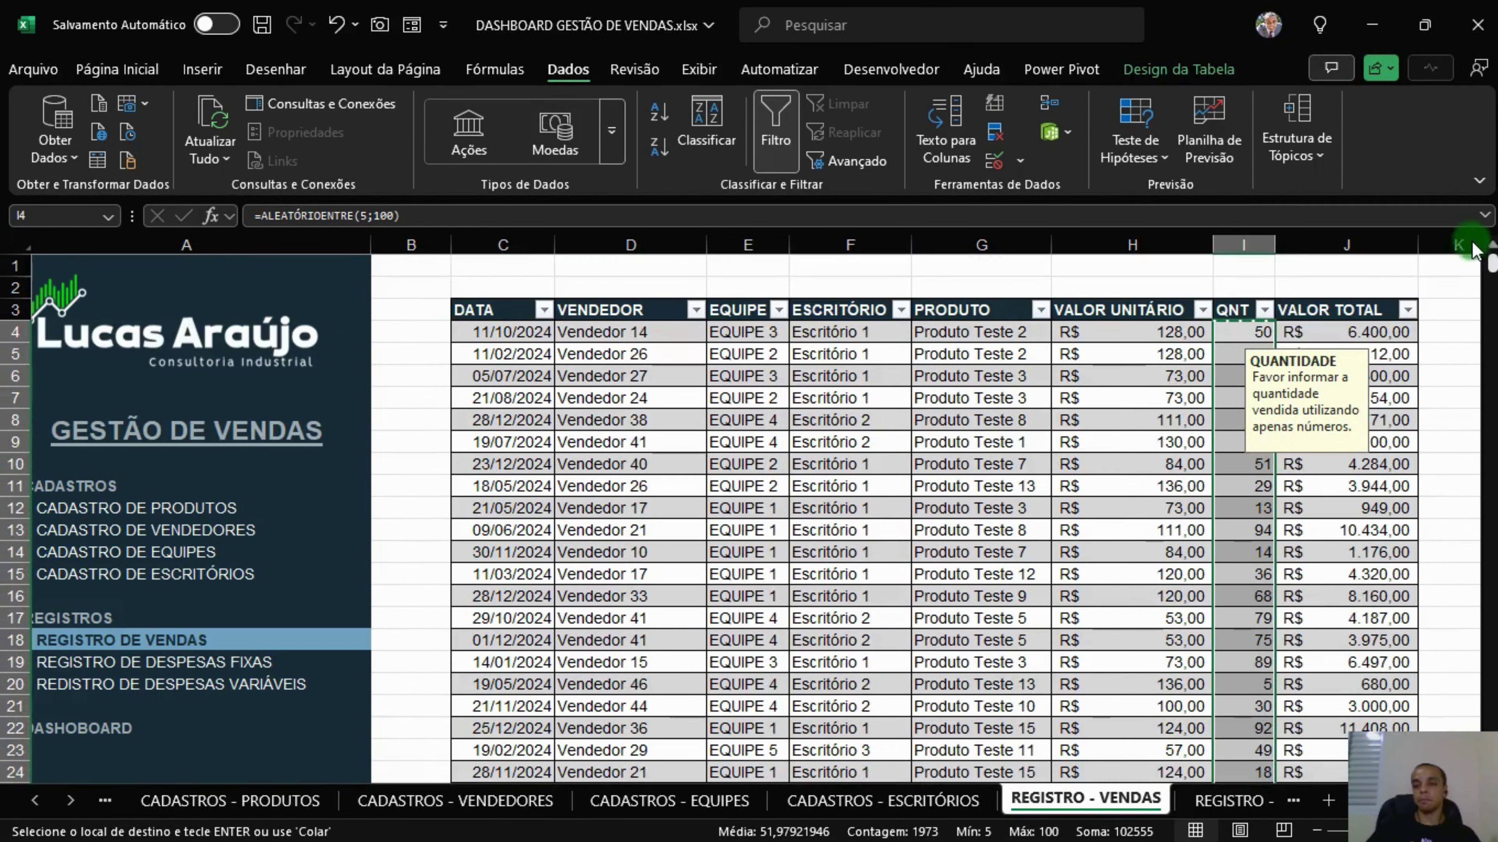
right_click(1249, 340)
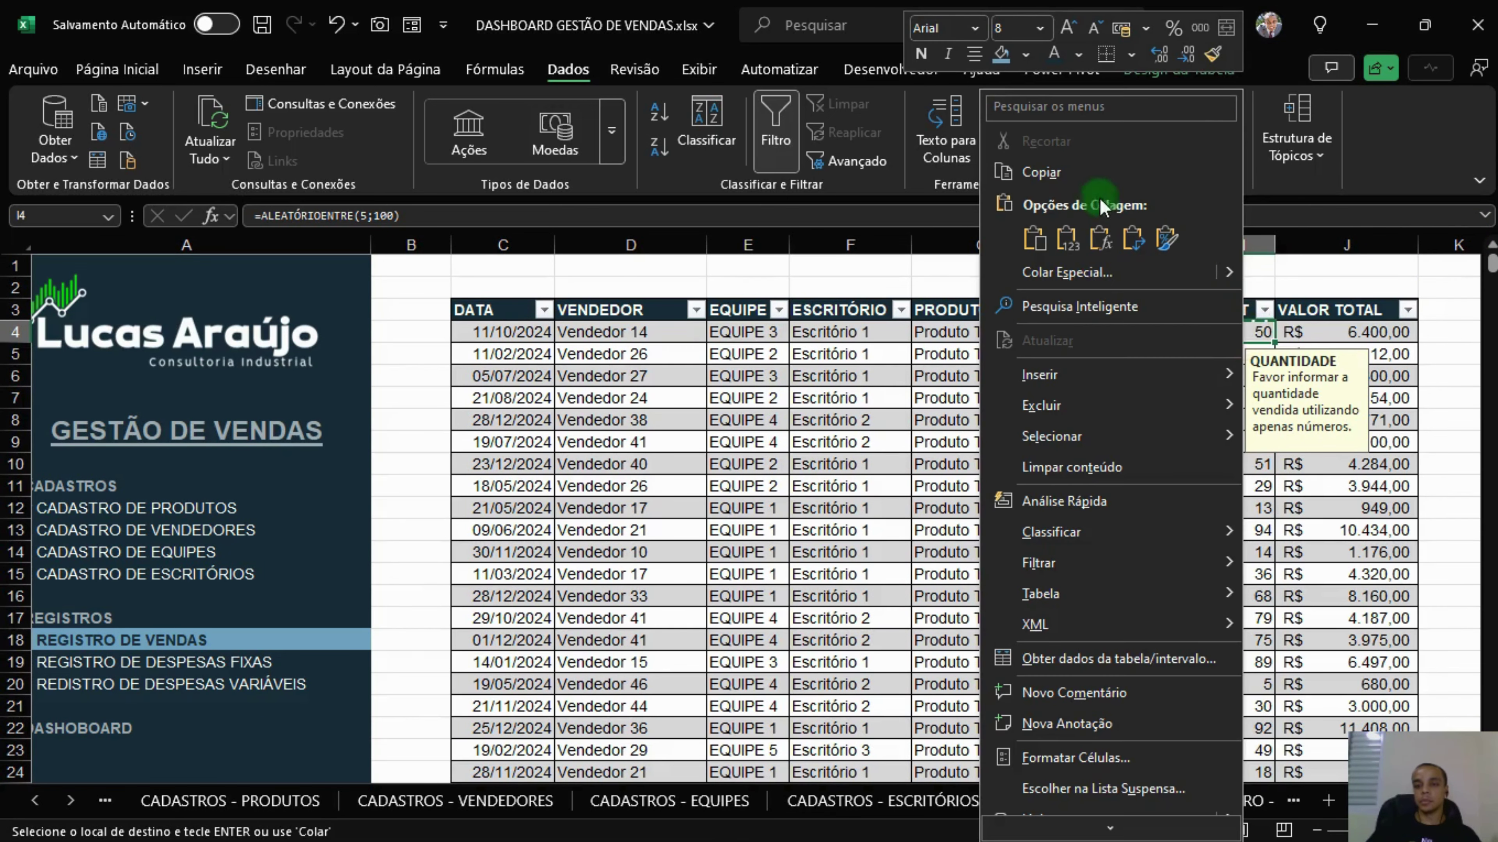
left_click(1067, 239)
Sort the sales register table by DATA from oldest to newest.
left_click(1480, 356)
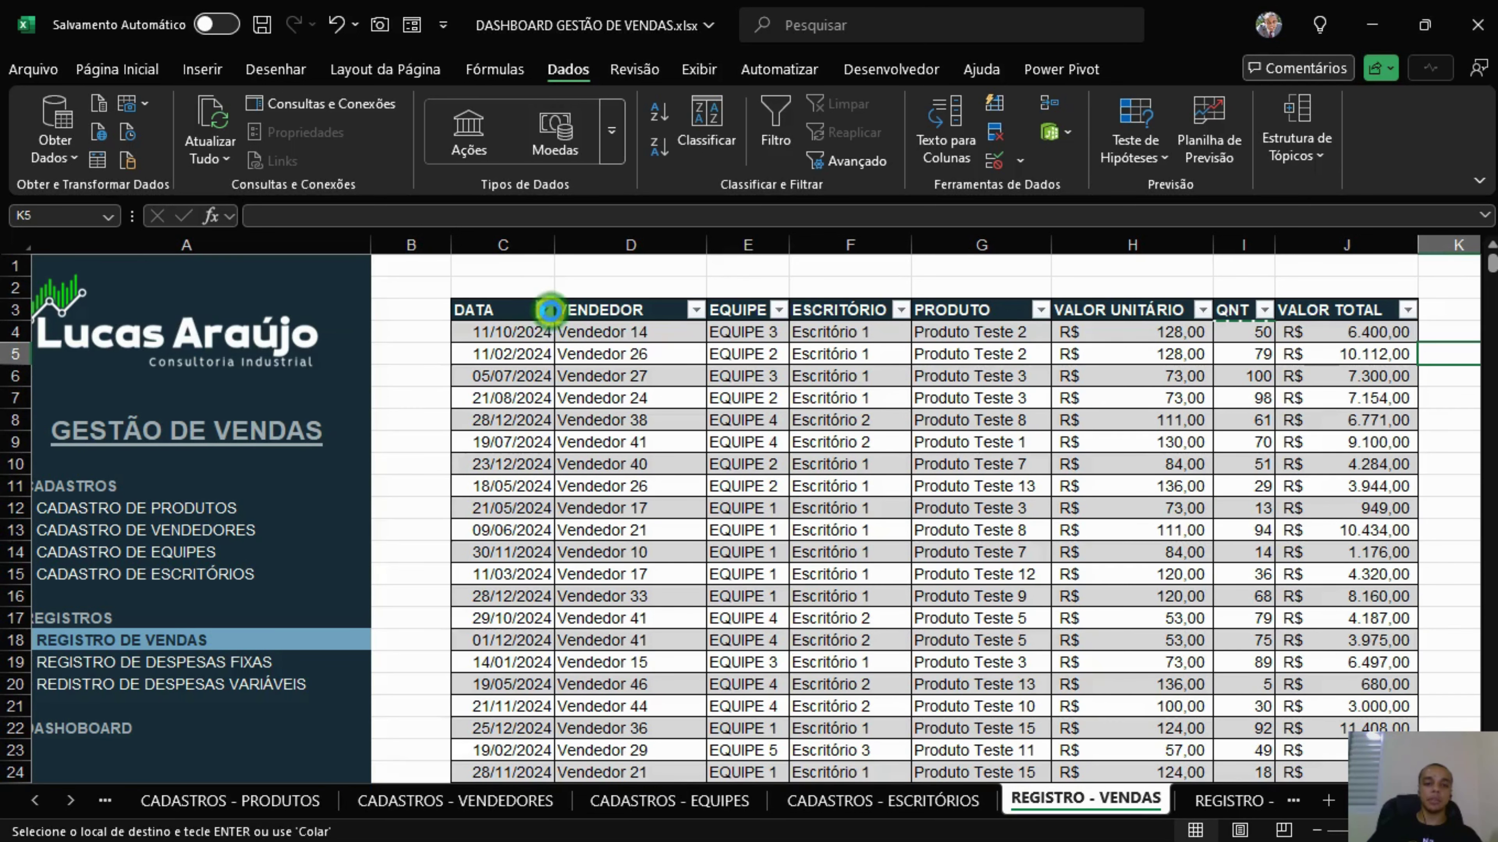
left_click(543, 309)
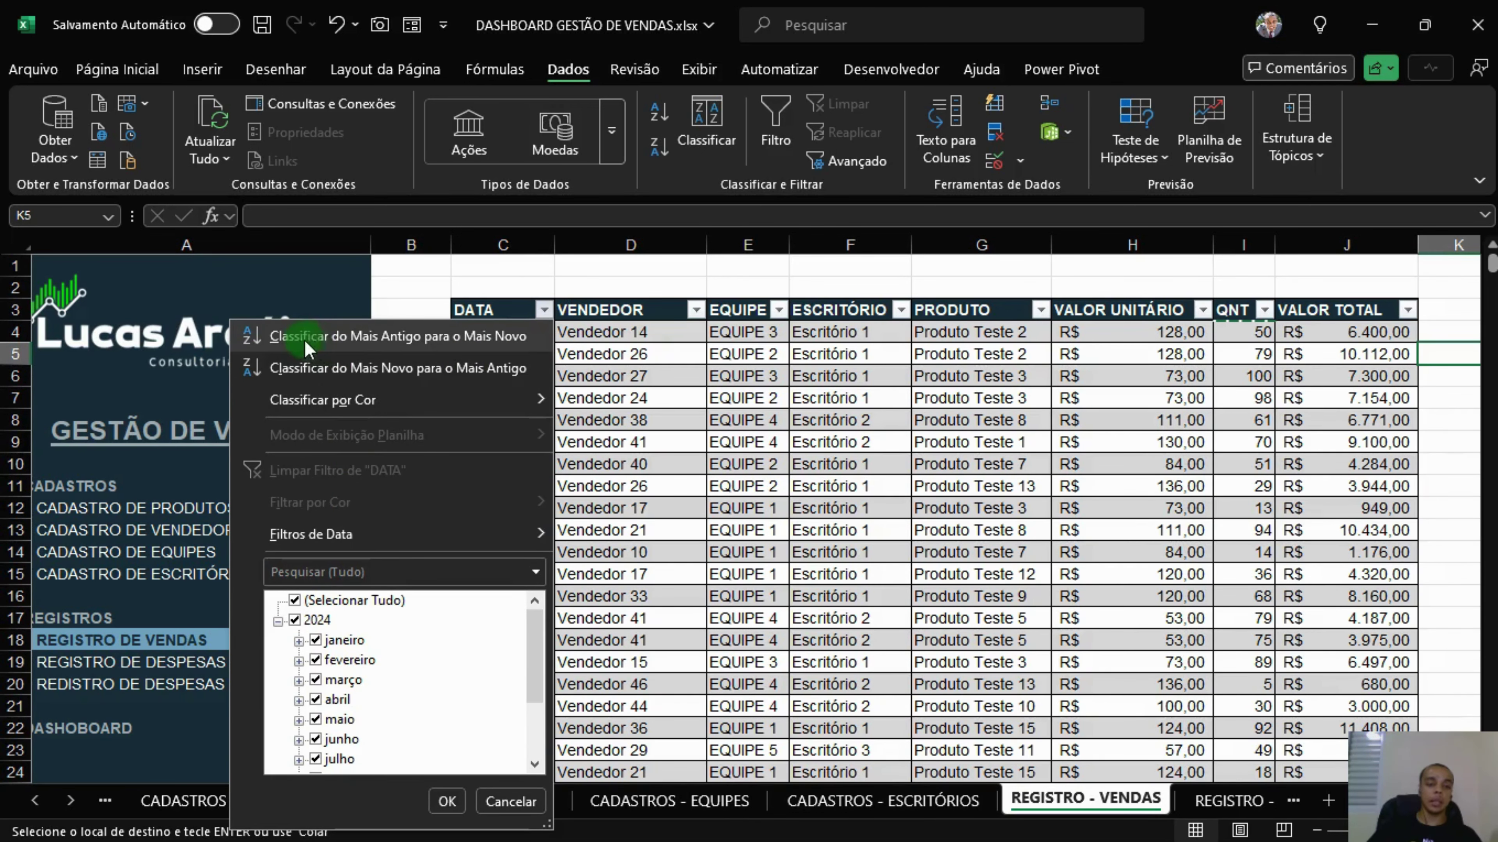
left_click(430, 343)
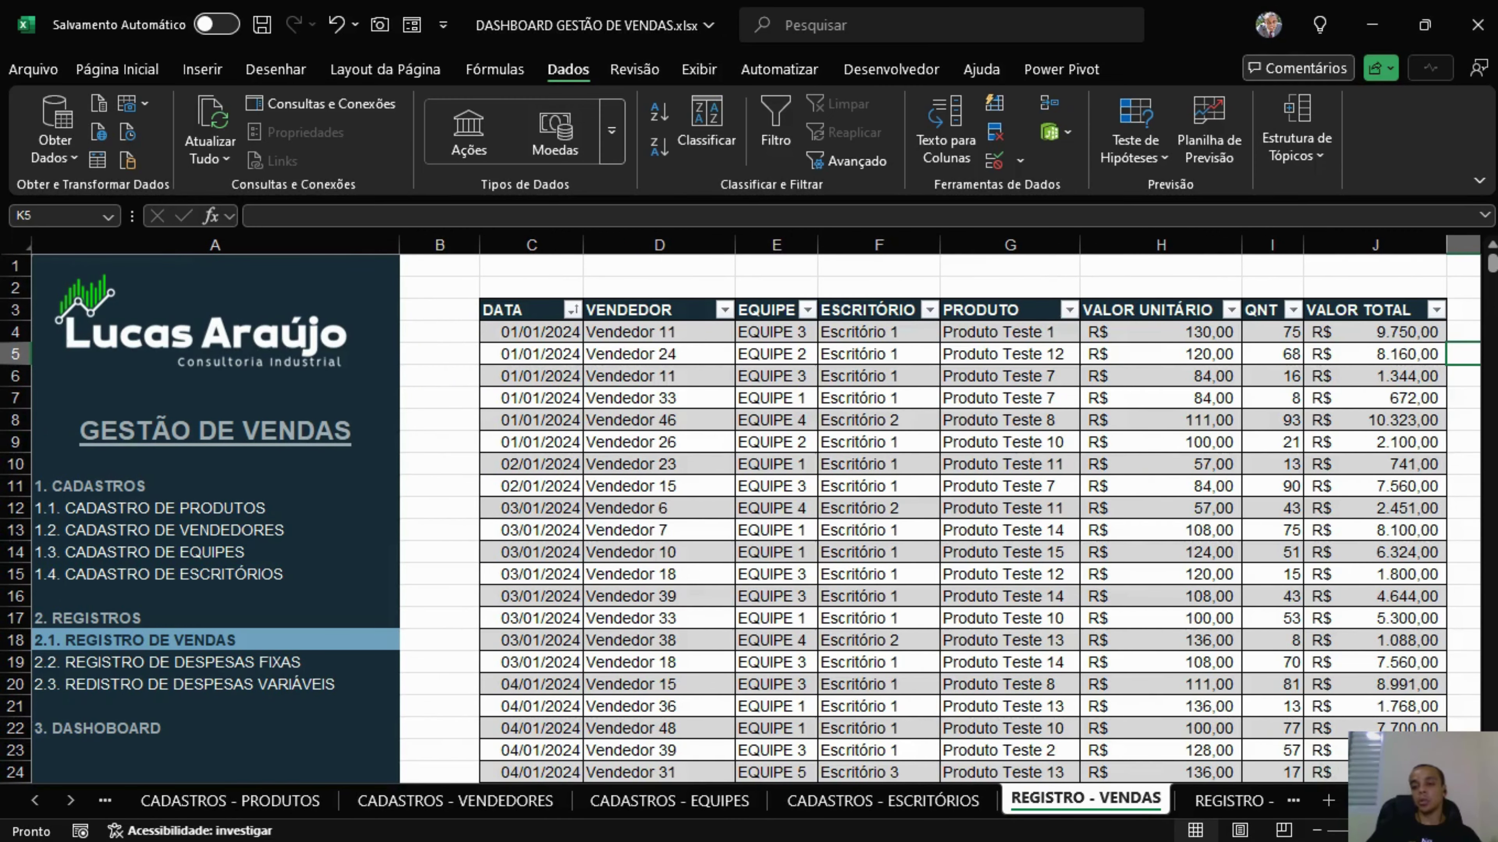
scroll(833, 550, "right", 1)
left_click(385, 435)
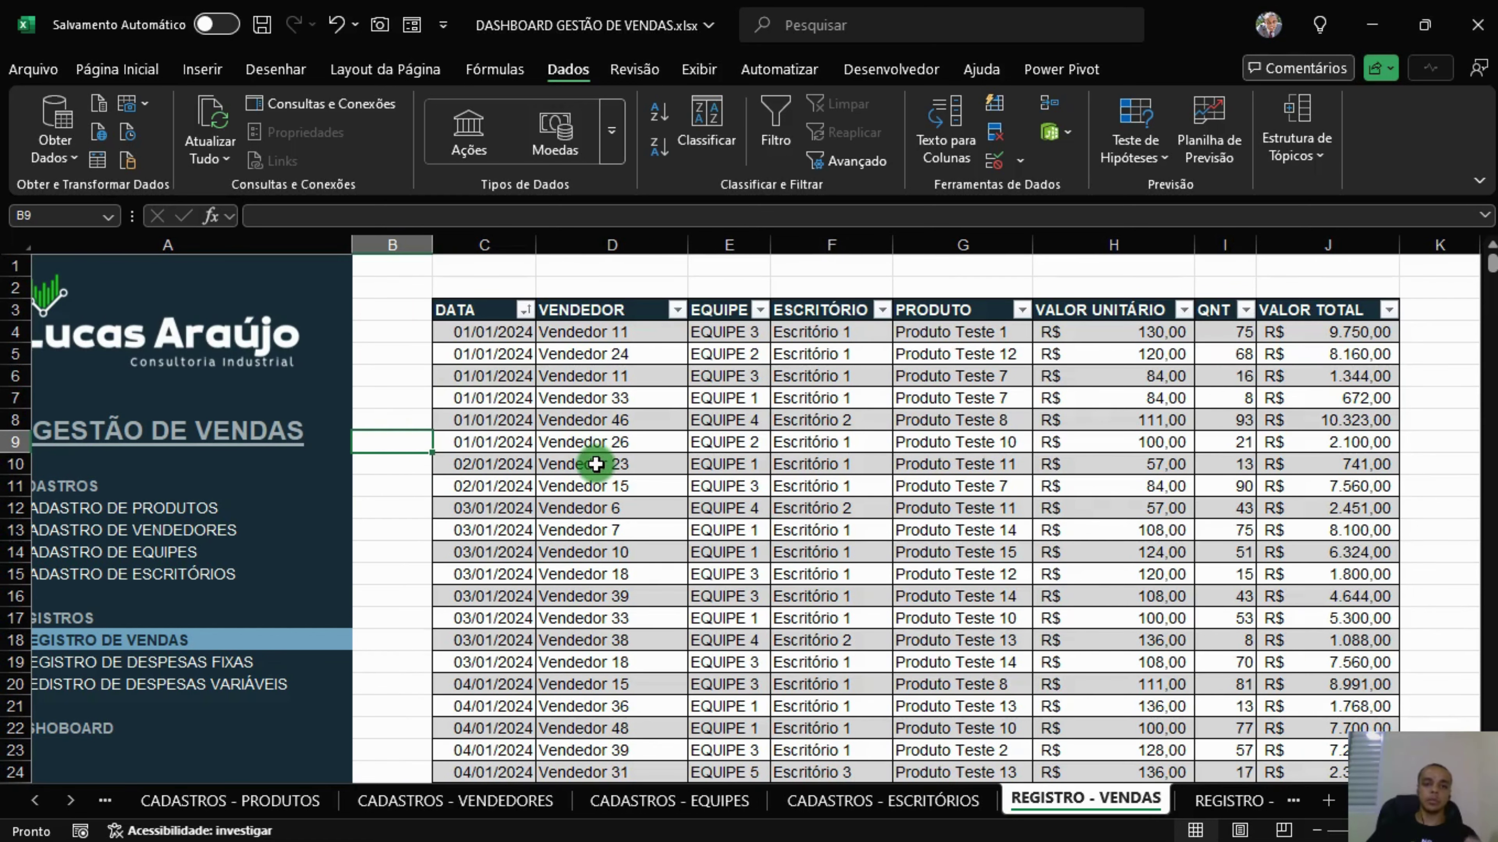
Fit the widths of the sales table's columns, DATA through VALOR TOTAL, to their contents.
left_click_drag(1337, 244, 519, 243)
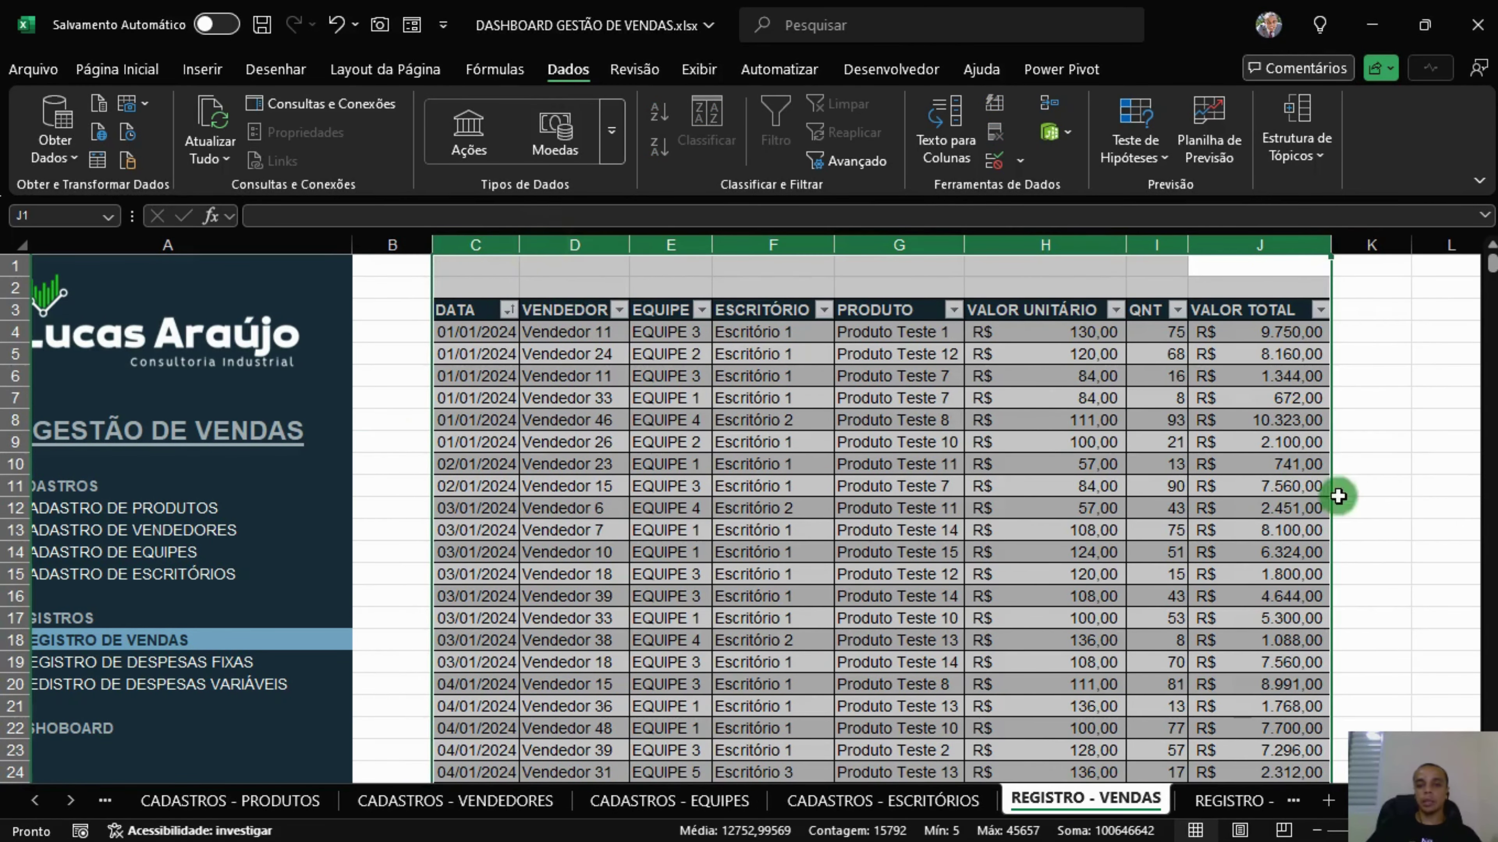
left_click(1385, 441)
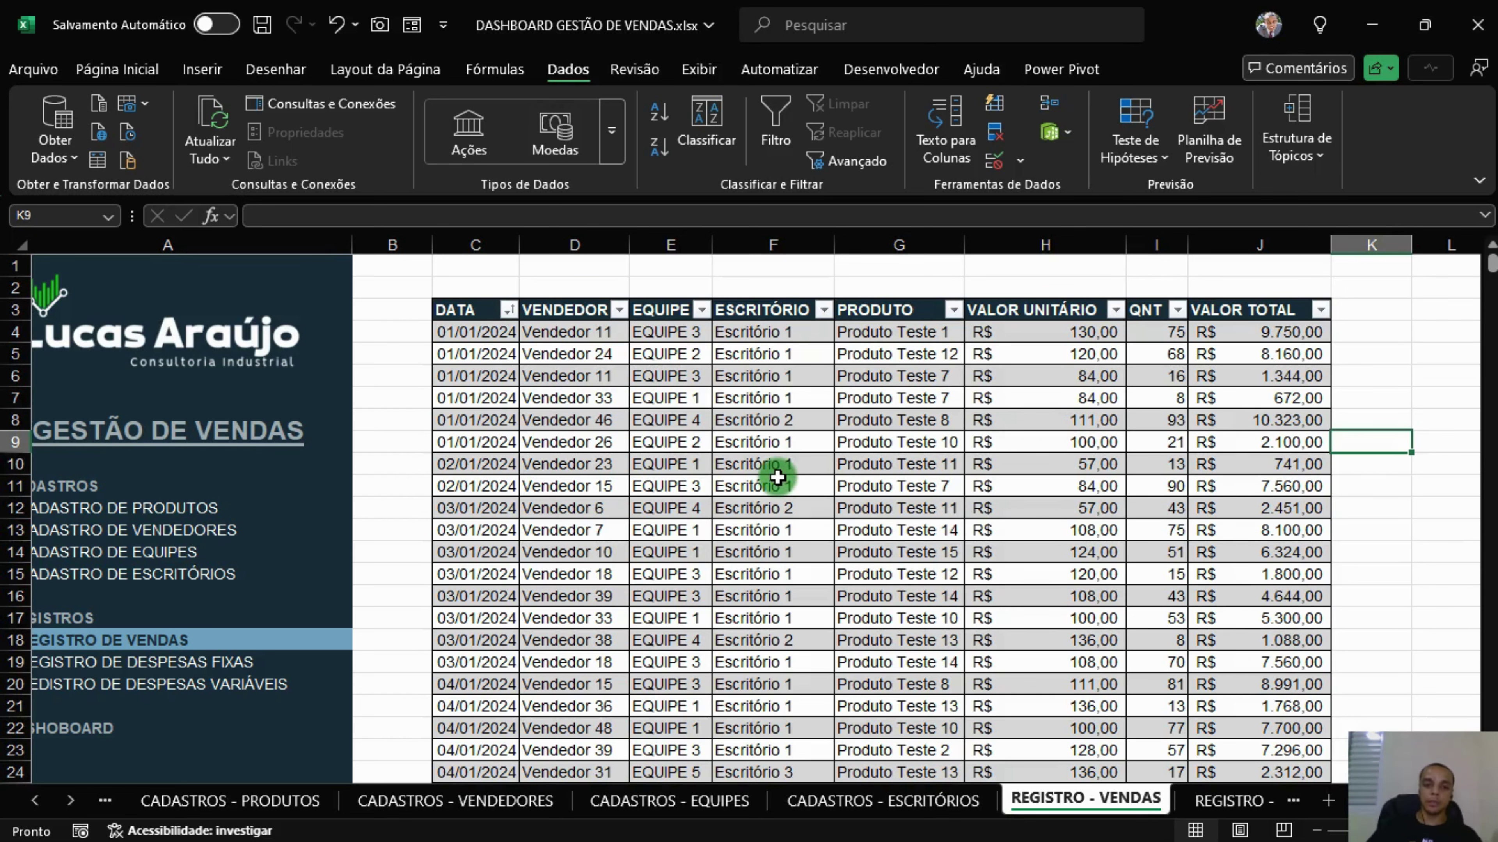
left_click(758, 464)
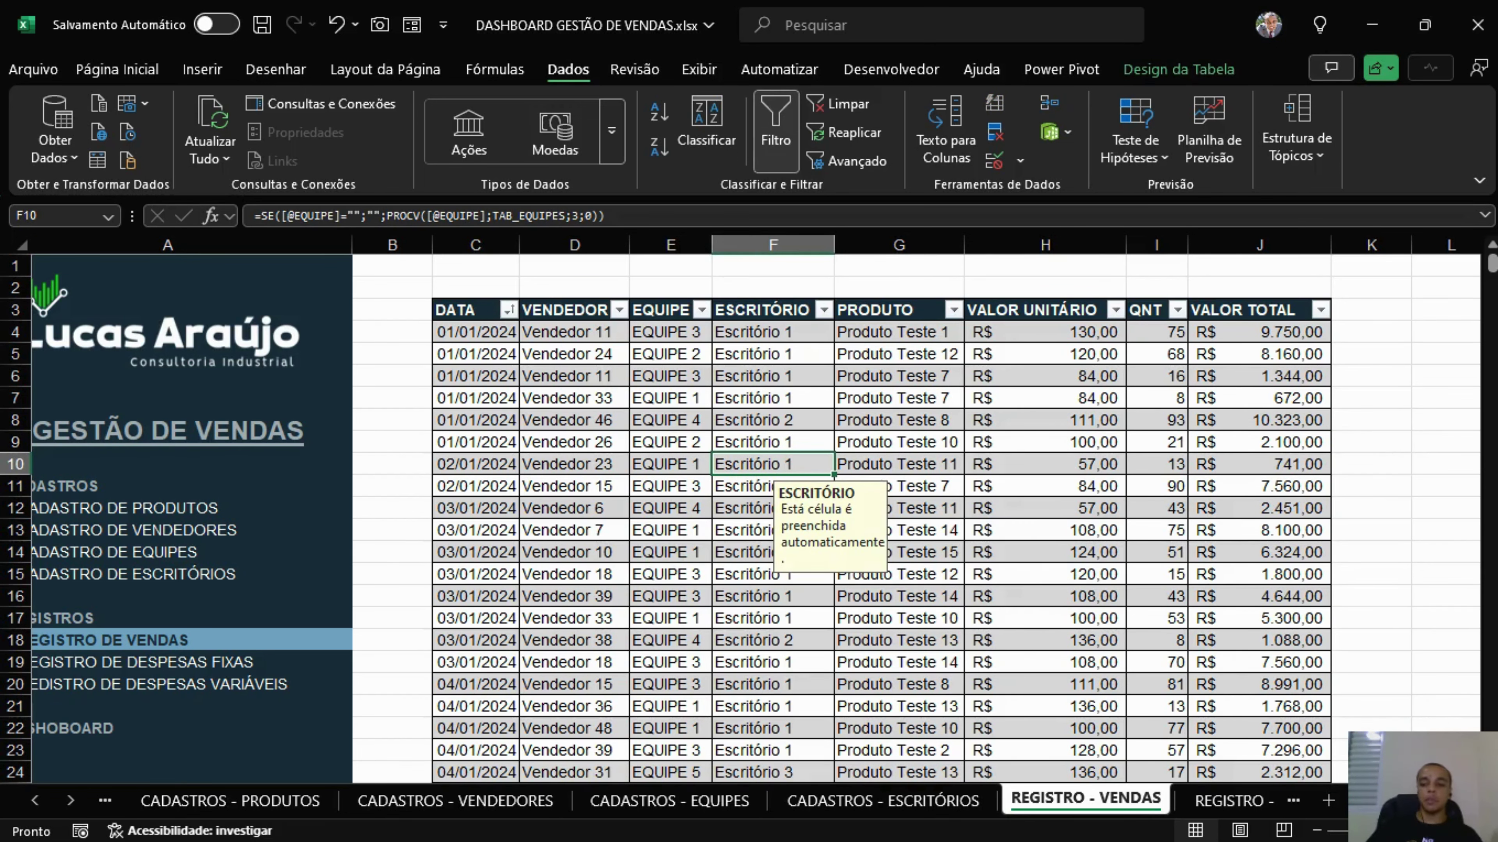
scroll(908, 517, "left", 1)
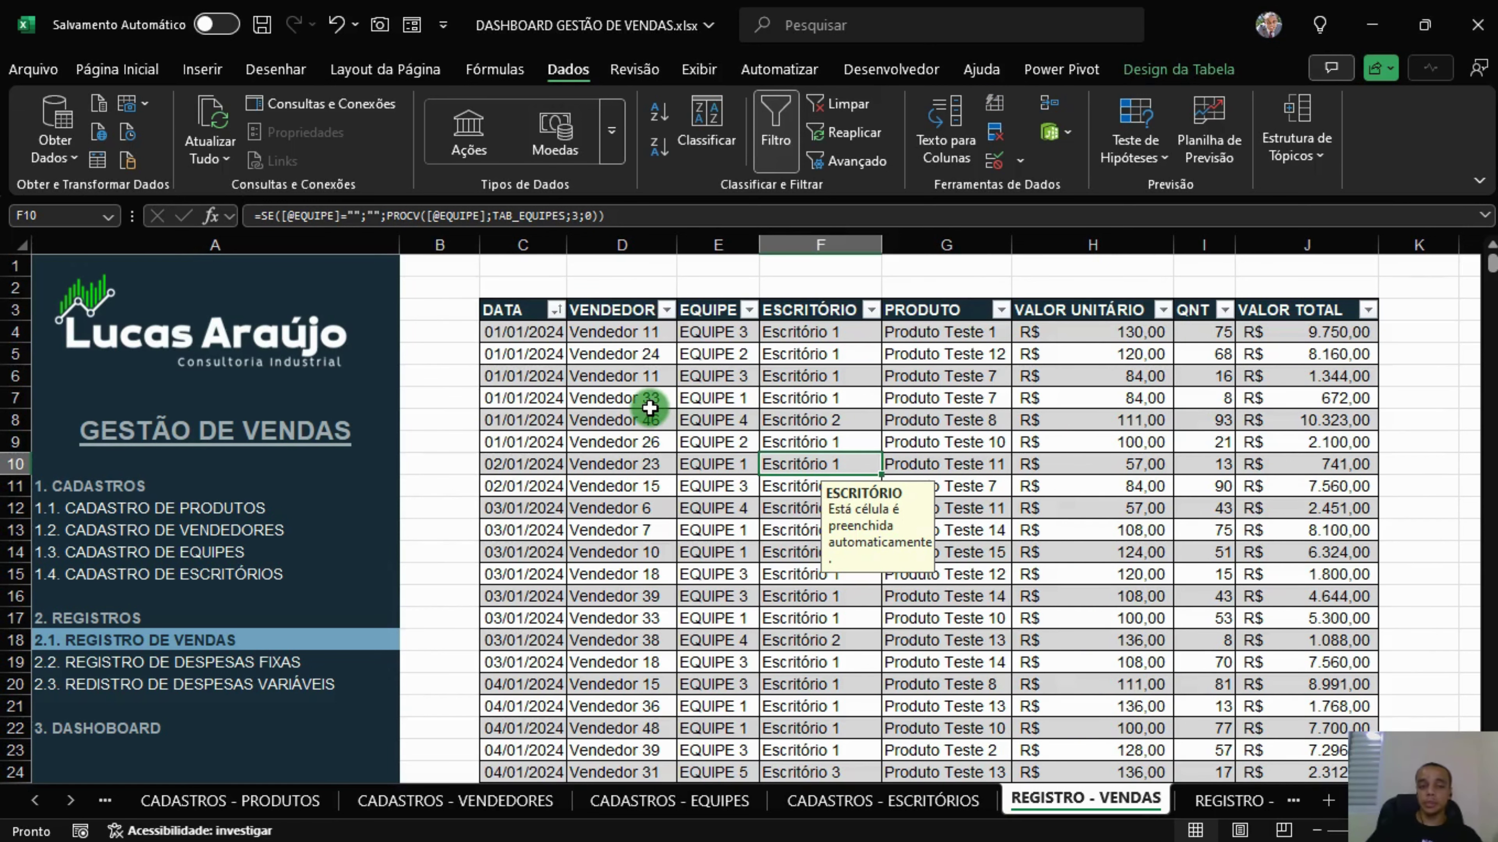
Check the side menu's links to the sales, fixed expenses and variable expenses register sheets, ending on REGISTRO - DESPESAS FIXAS.
left_click(241, 662)
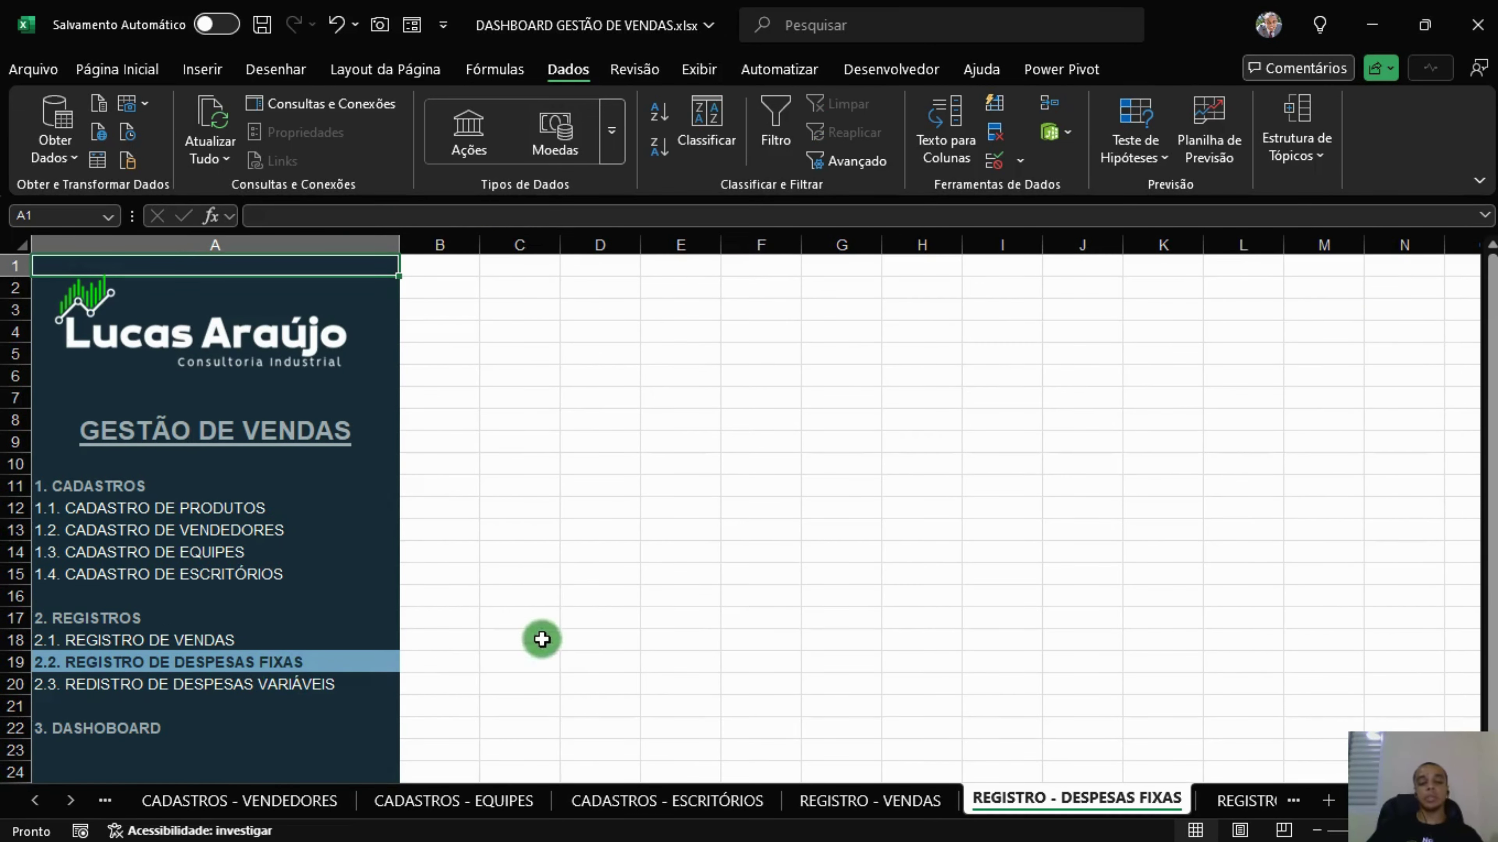
left_click(533, 309)
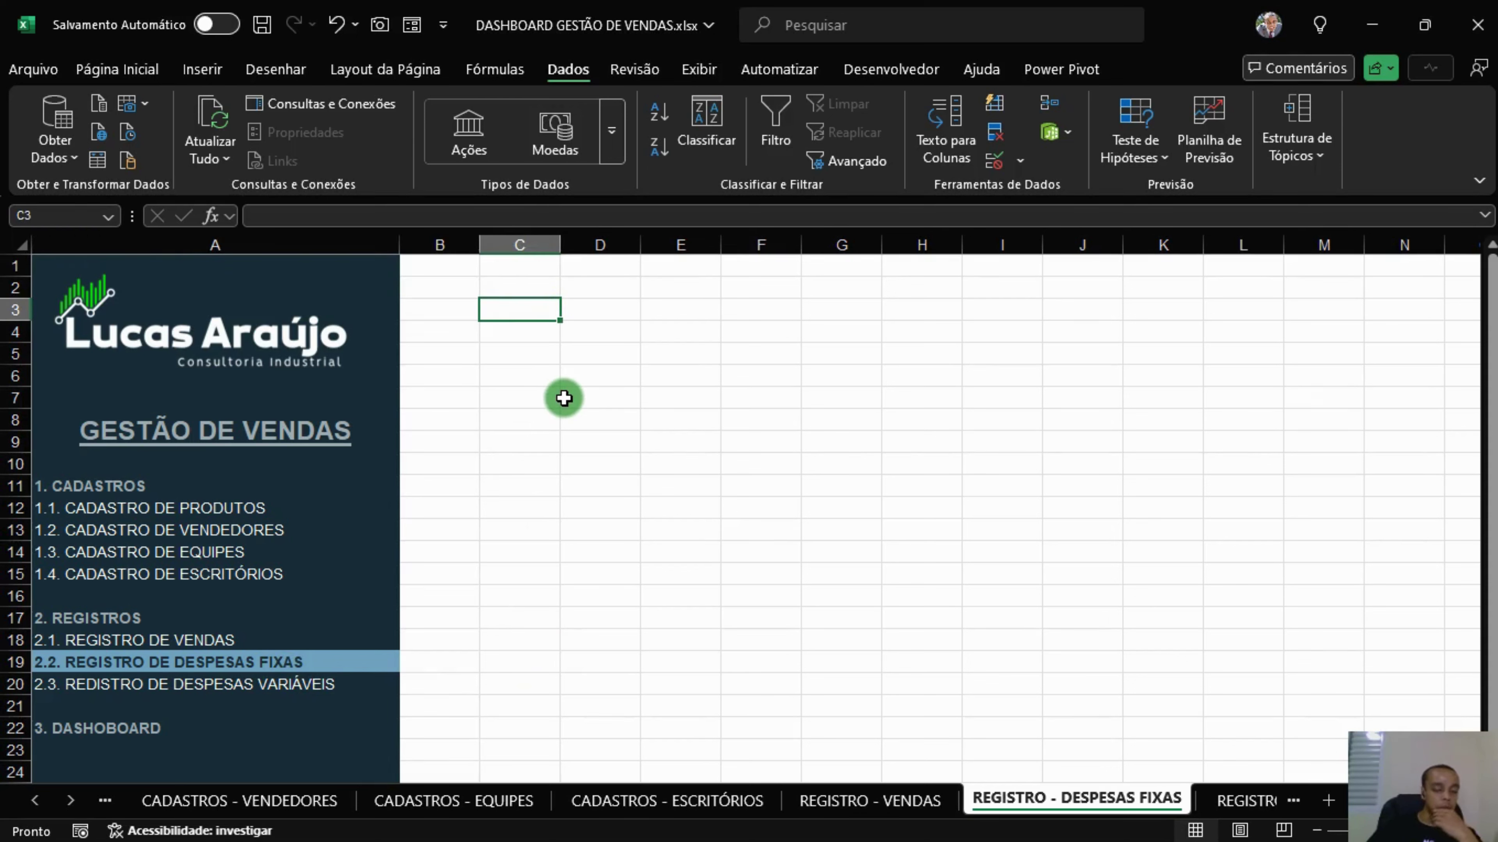
left_click(289, 685)
left_click(284, 664)
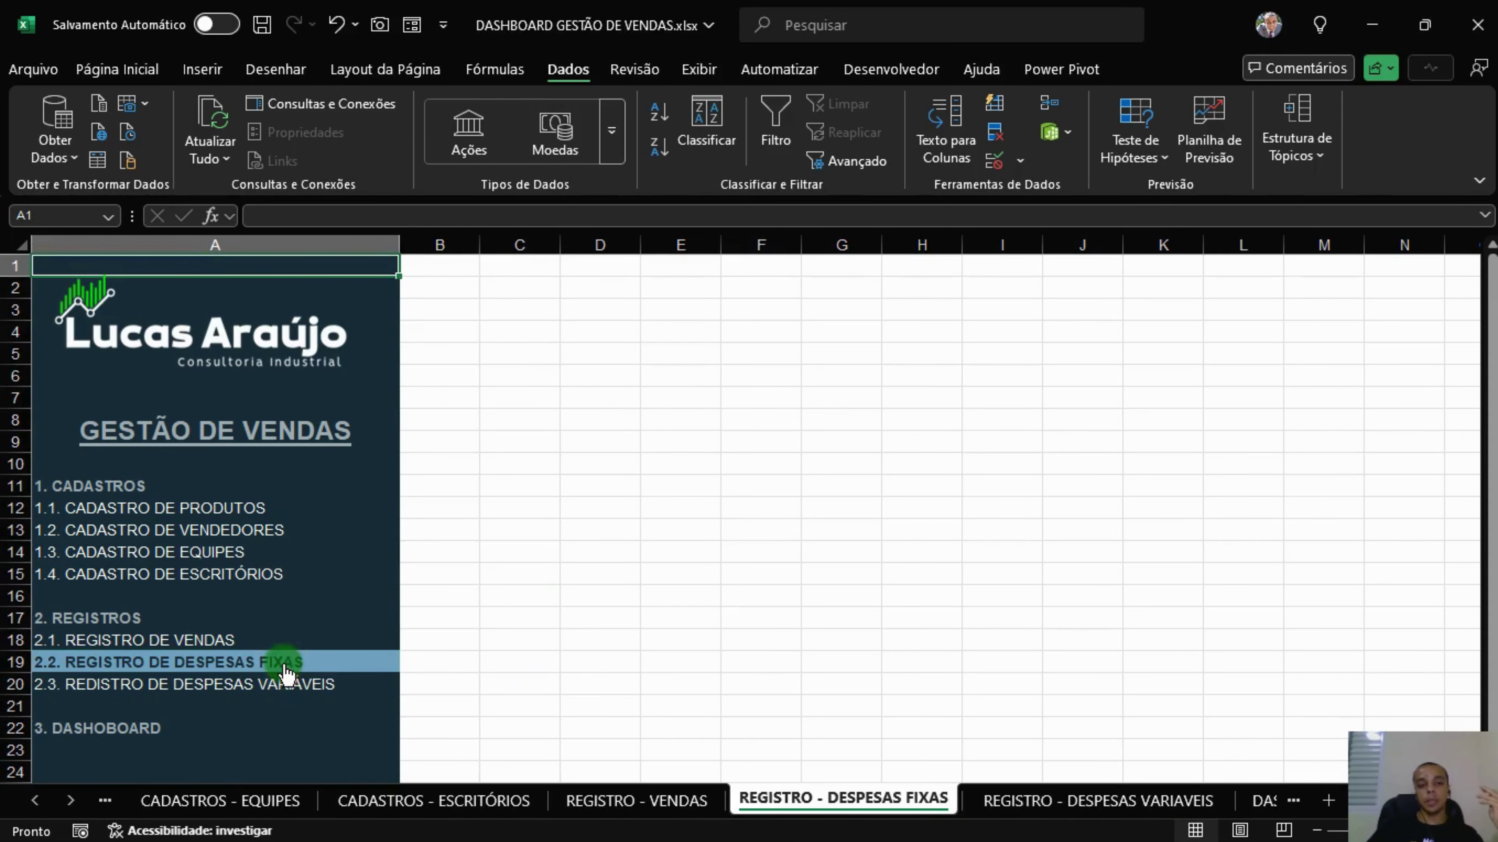
left_click(263, 682)
left_click(248, 640)
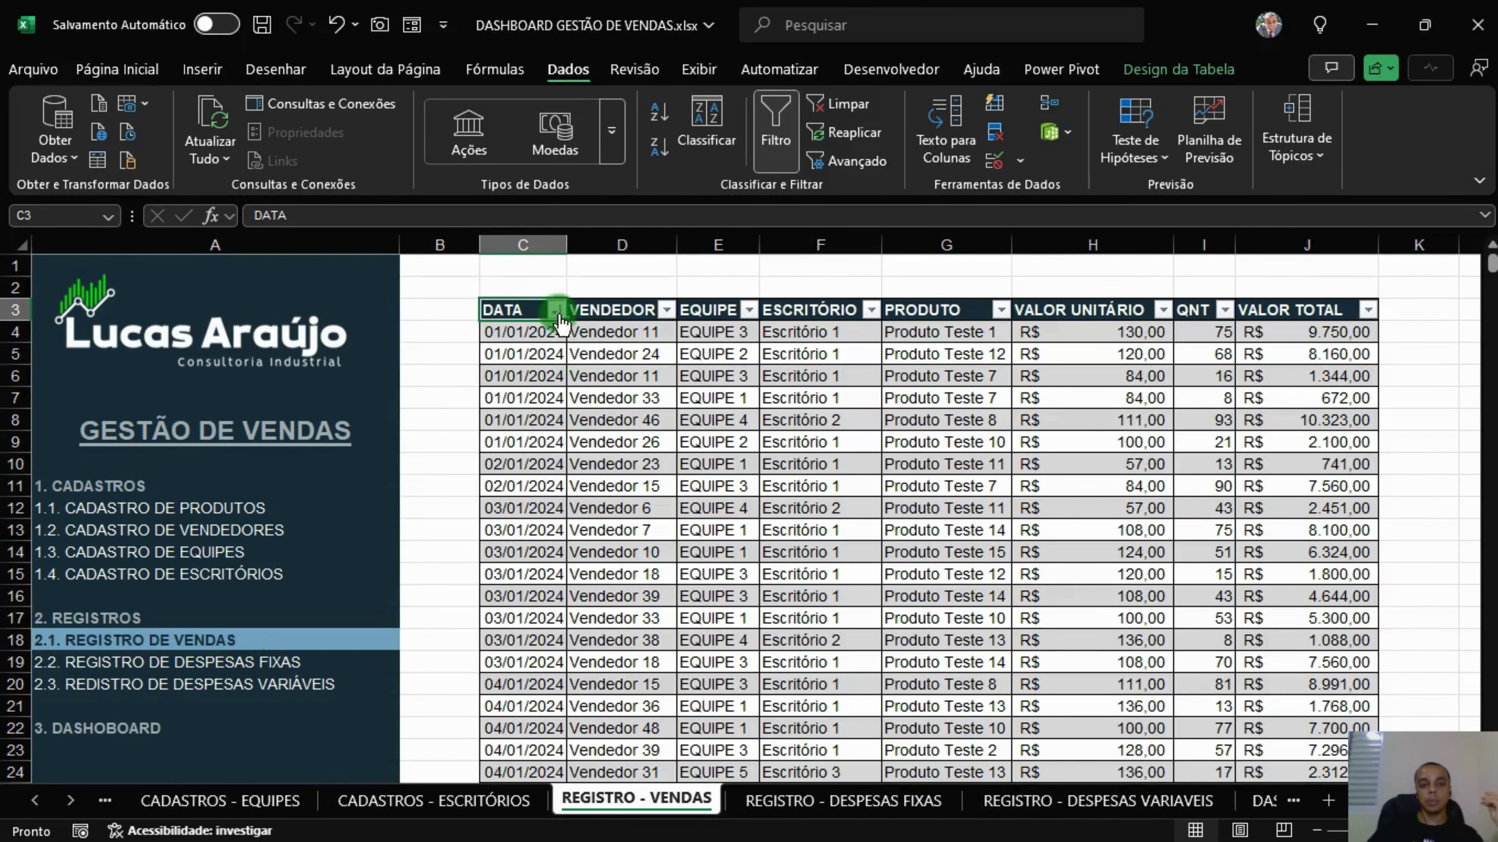
left_click(285, 664)
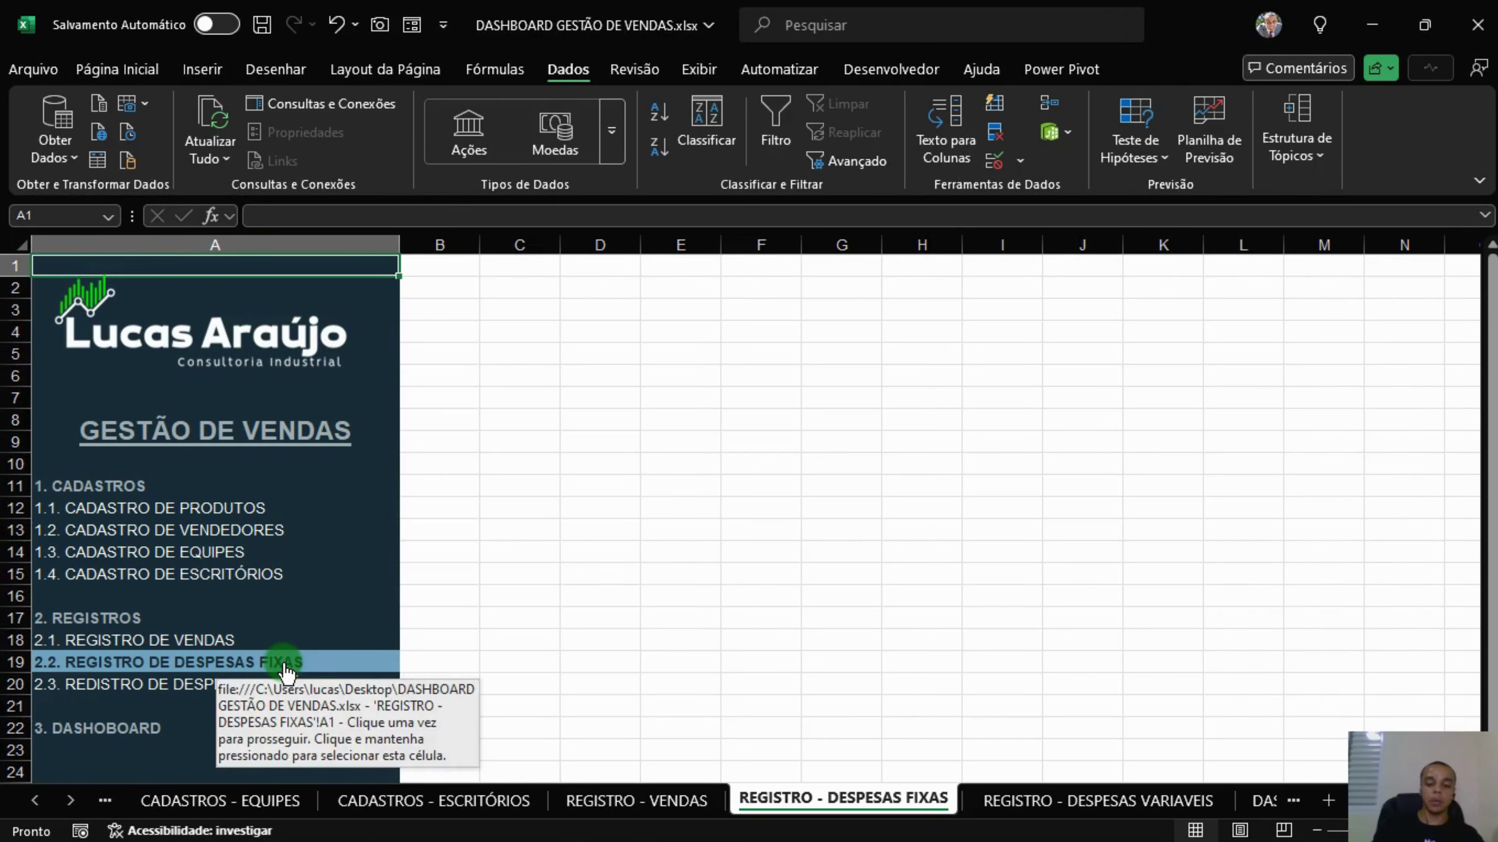
Try to insert a hyperlink in cell A1 that points to cell C3 of the REGISTRO - DESPESAS FIXAS sheet.
key("ctrl+k")
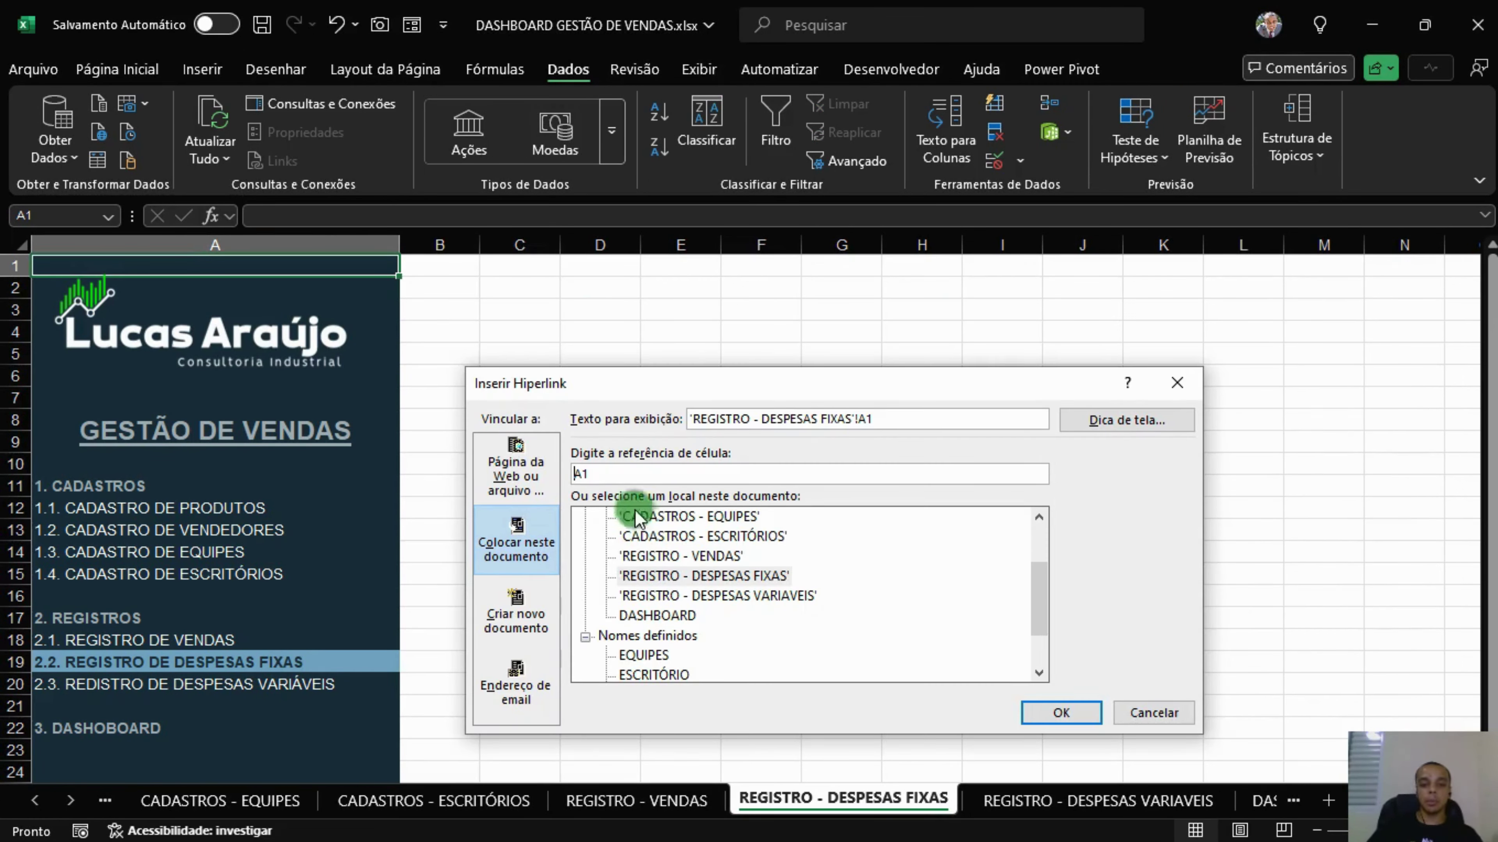
left_click(495, 485)
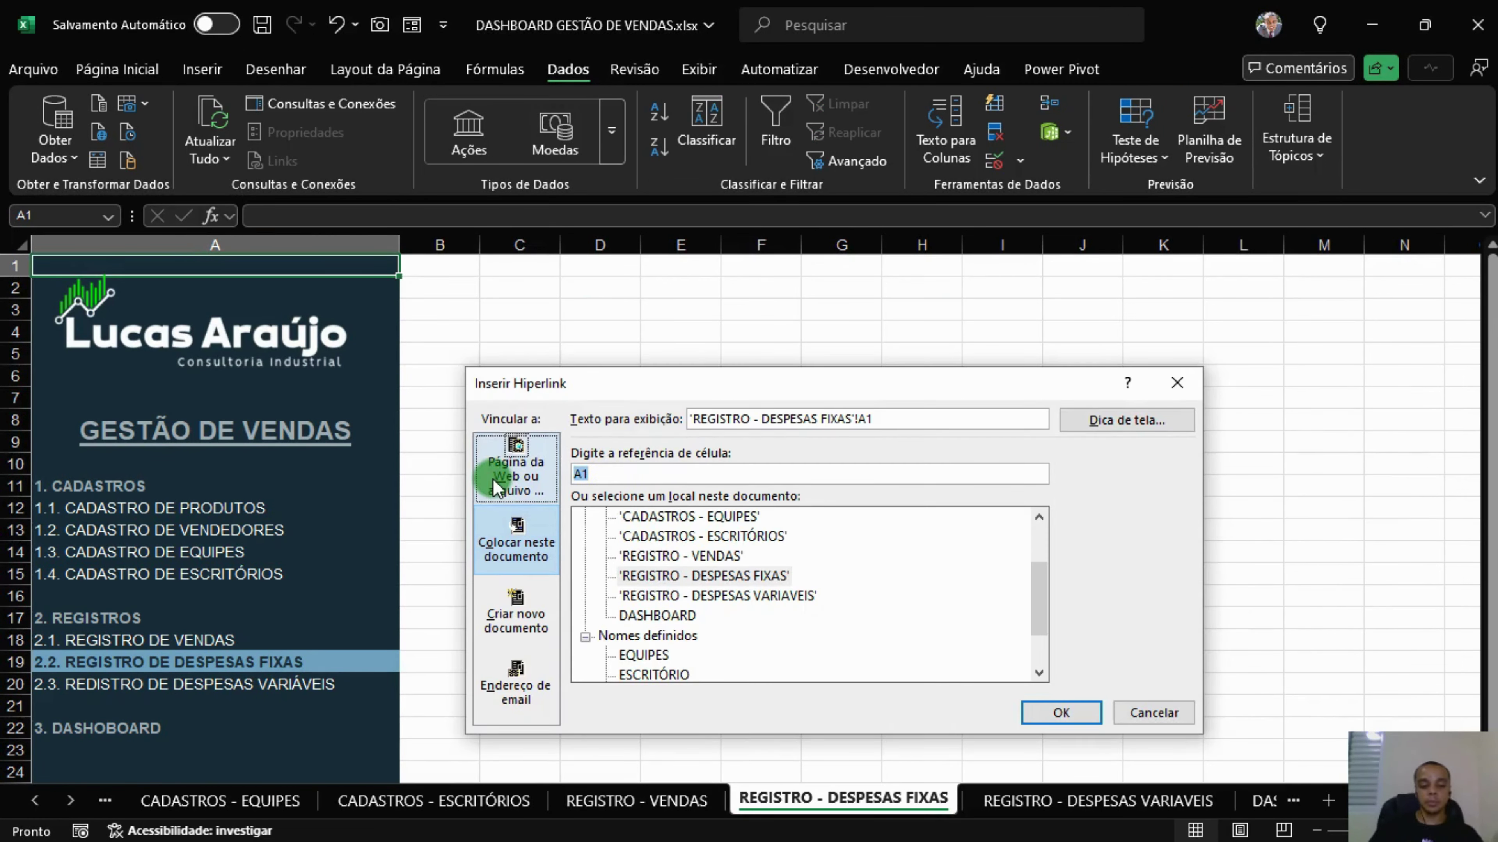
type("C3")
key("Return")
left_click(306, 685)
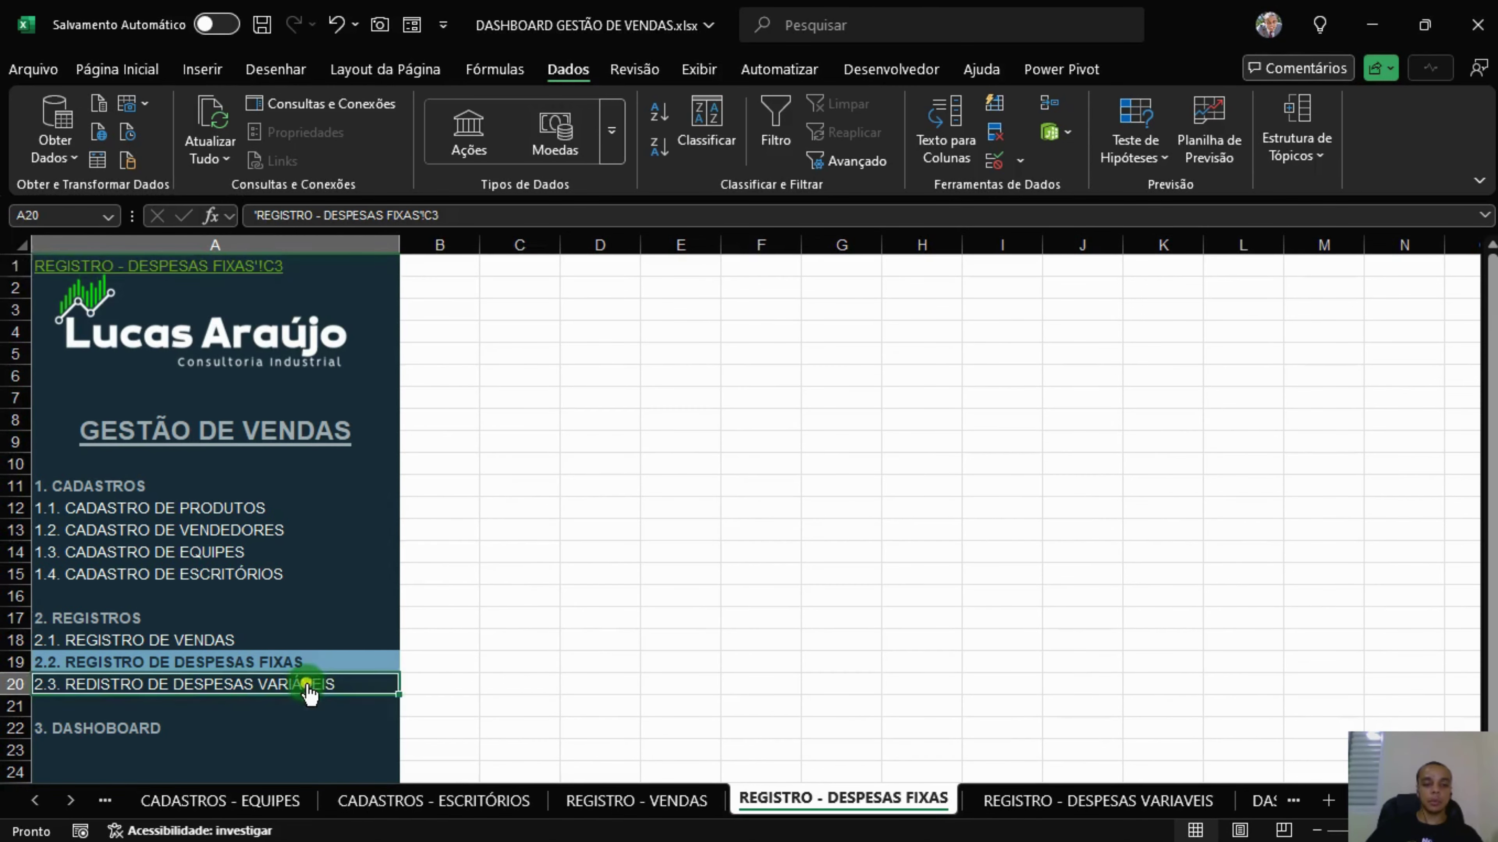
left_click(268, 664)
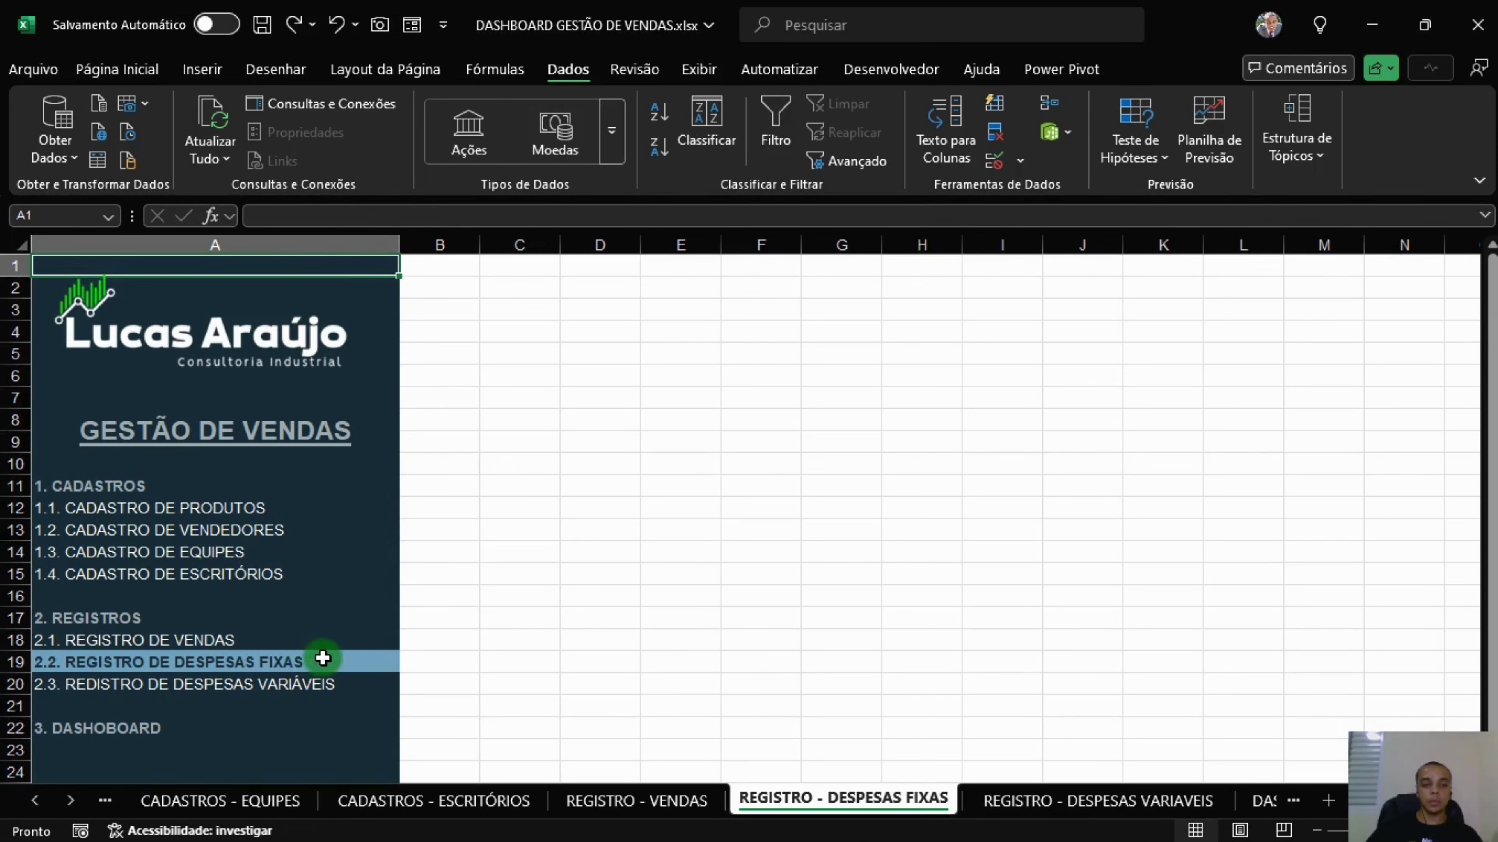
Try to change the target cell reference of the 2.2. REGISTRO DE DESPESAS FIXAS menu hyperlink.
left_click(323, 658)
key("ctrl+k")
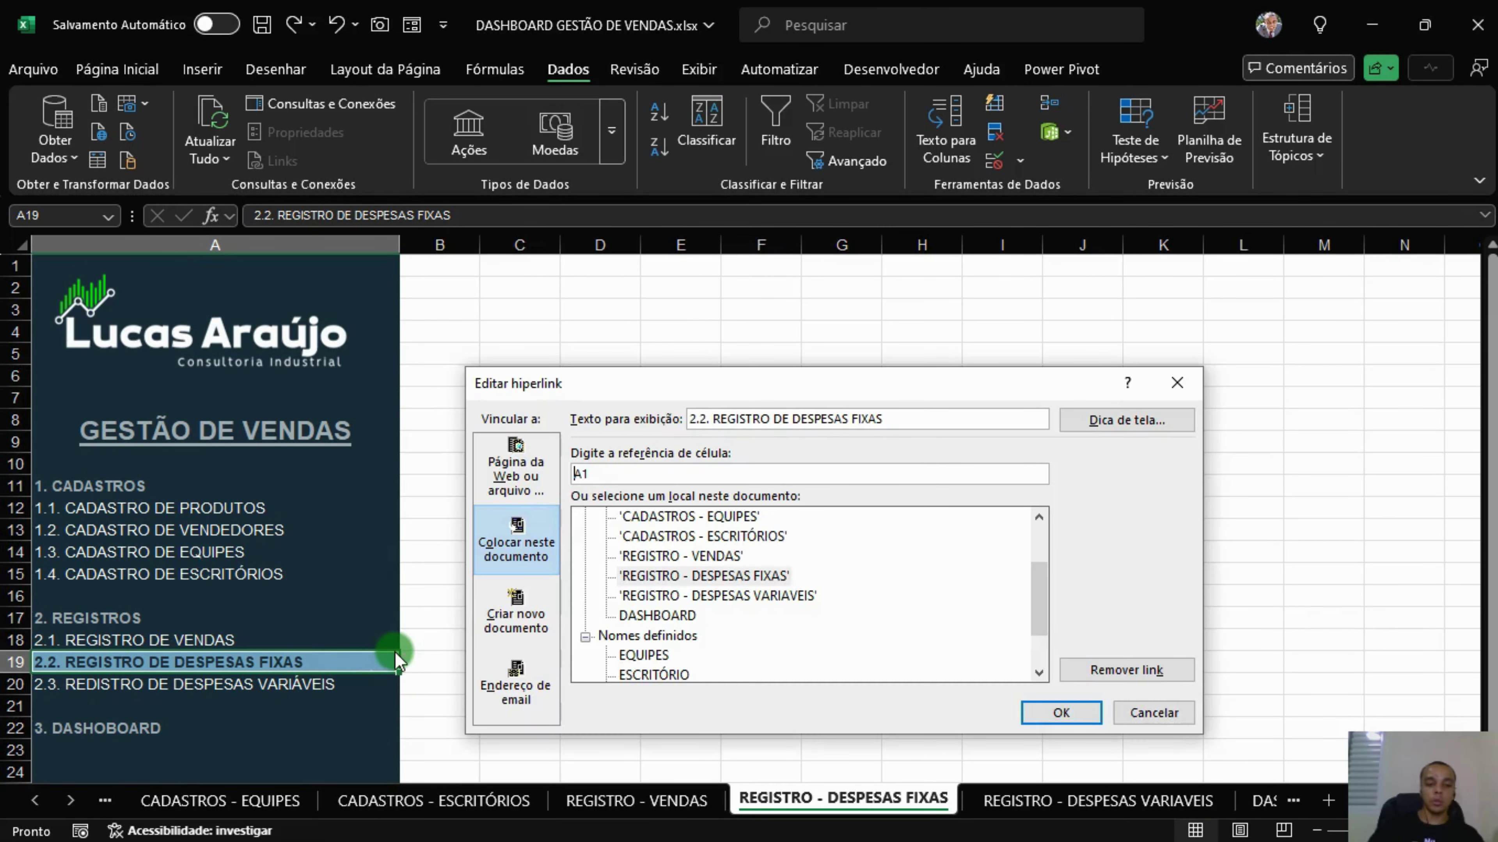
double_click(613, 475)
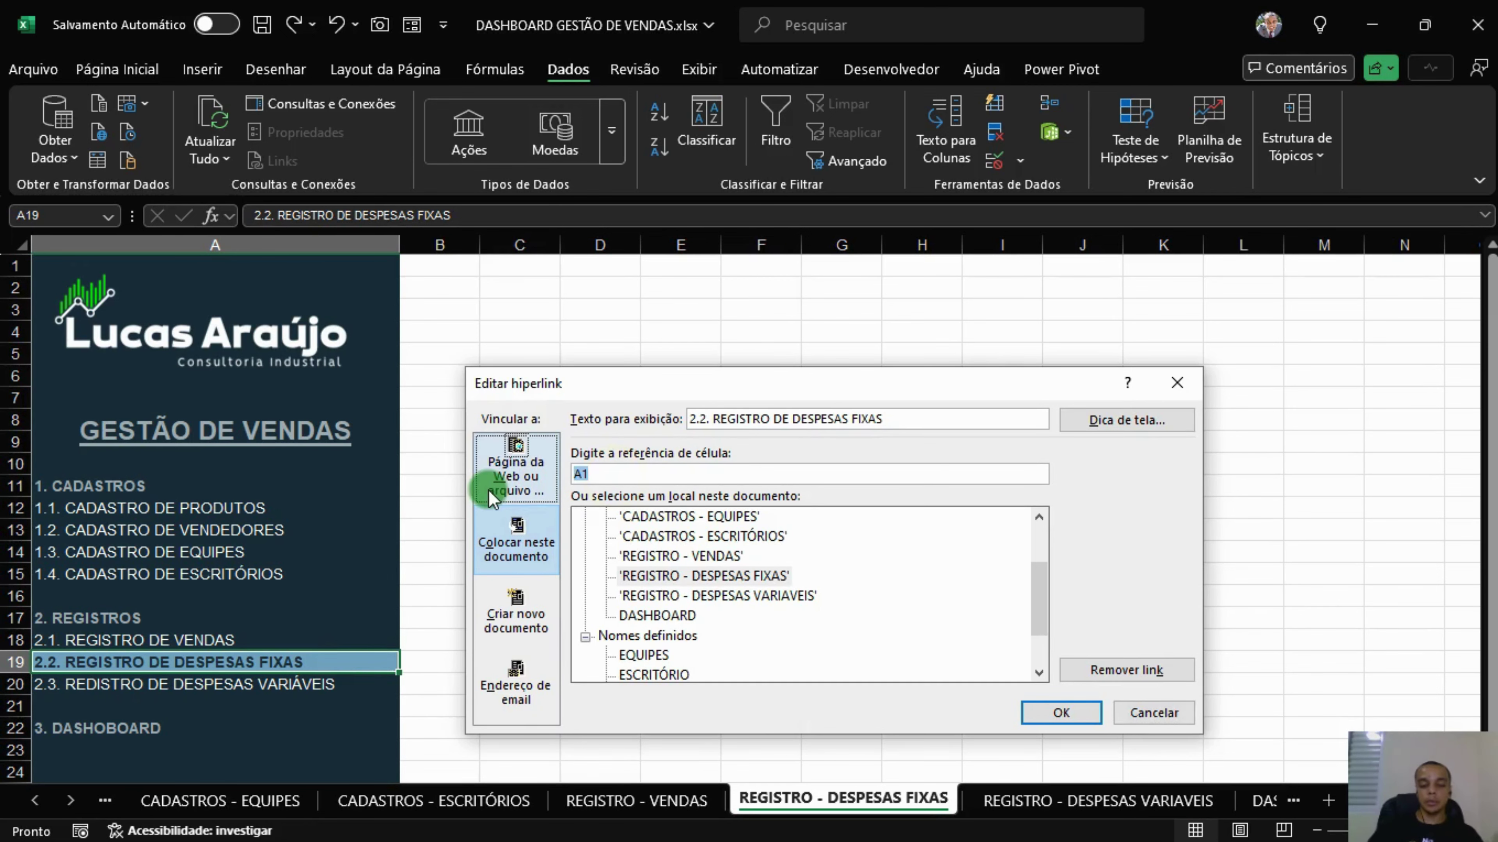
key("Return")
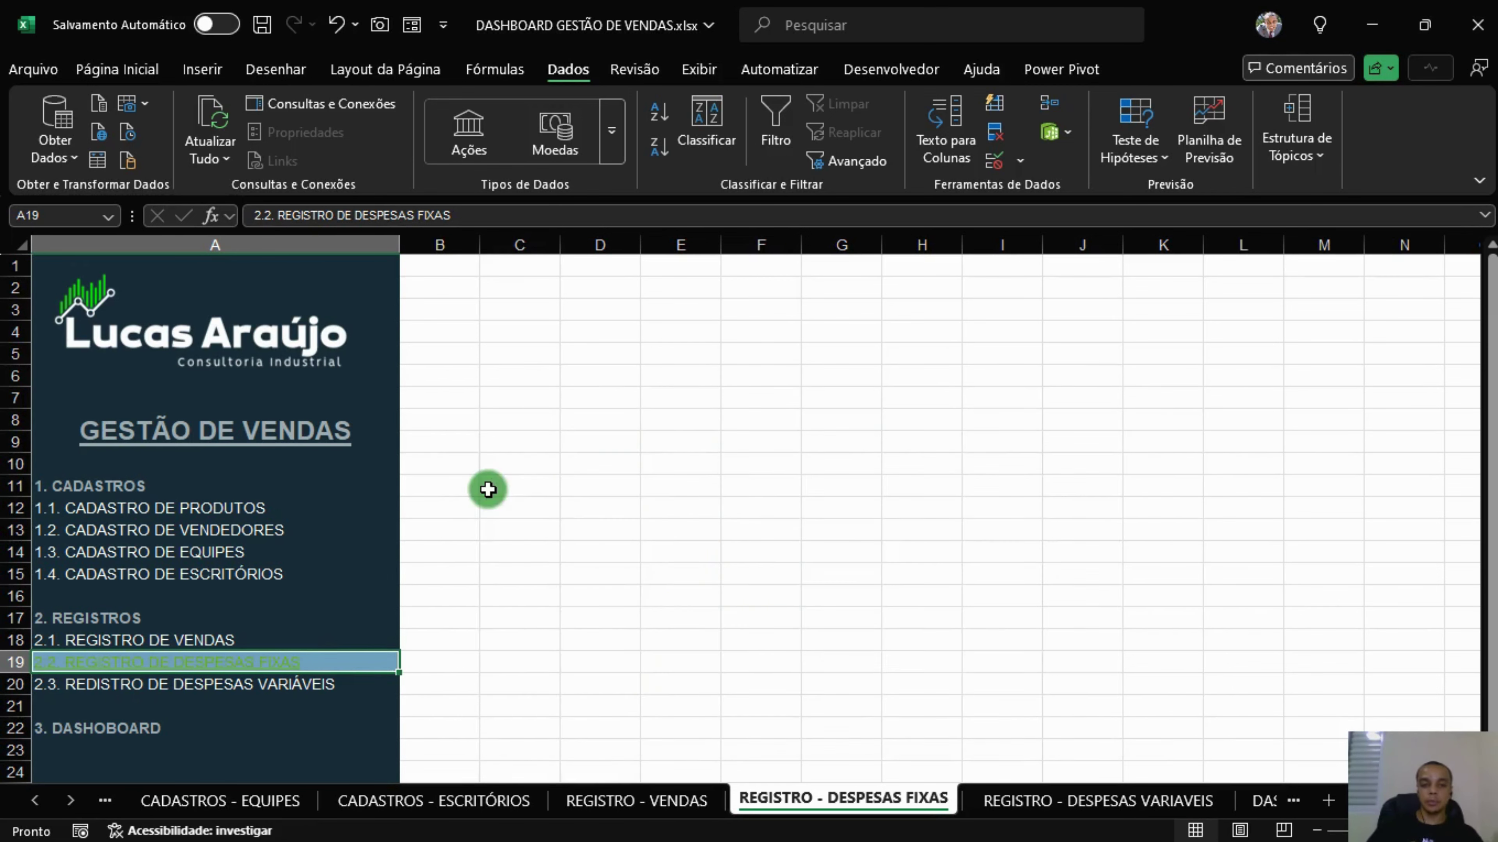
Open the hyperlink settings of the 2.3 variable expenses menu entry, leave them unedited and undo the 2.2 hyperlink edit.
left_click(358, 682)
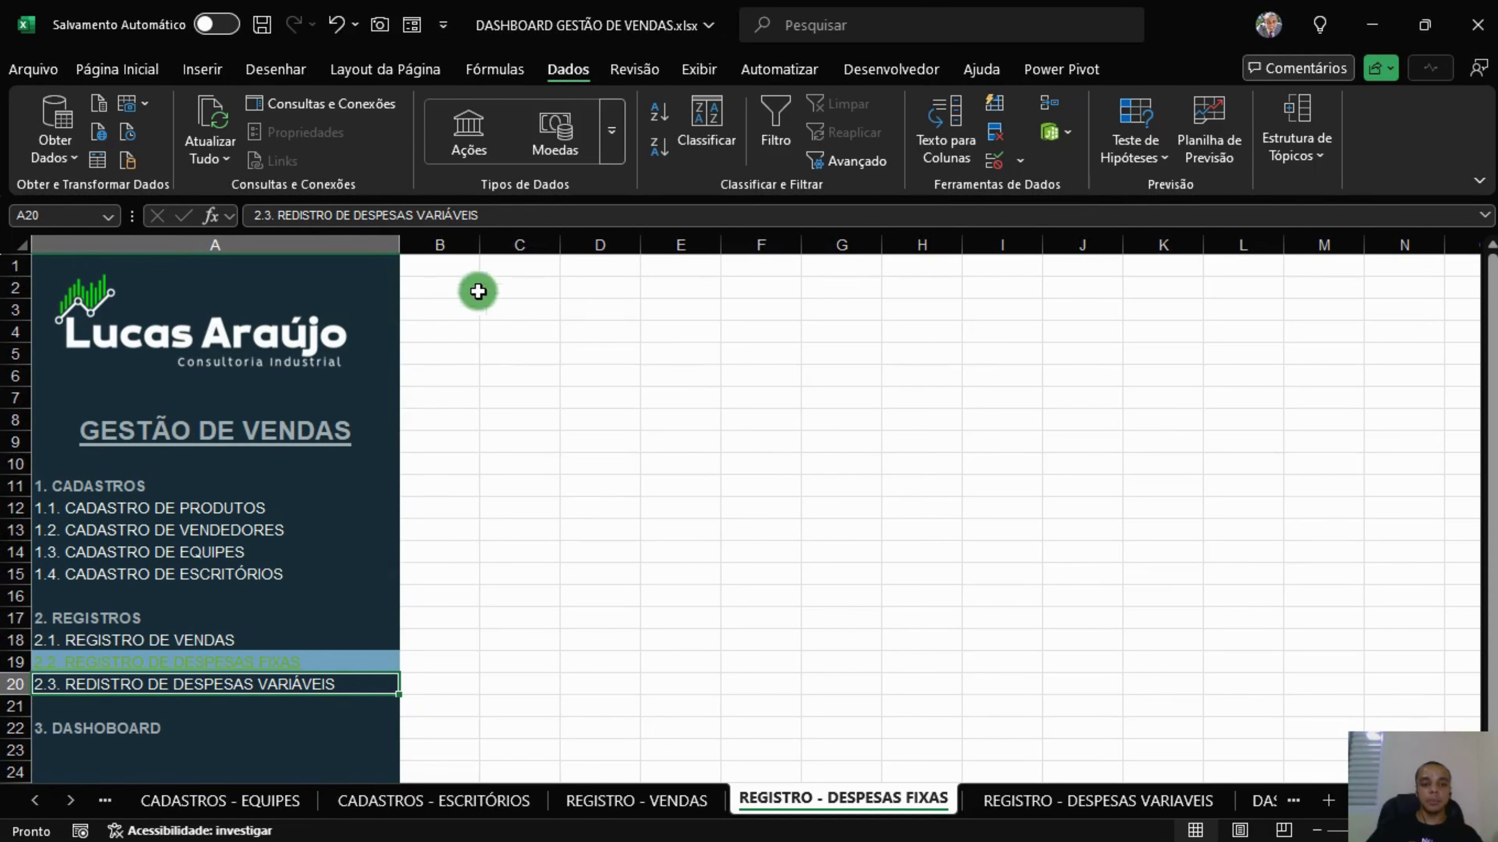
key("ctrl+k")
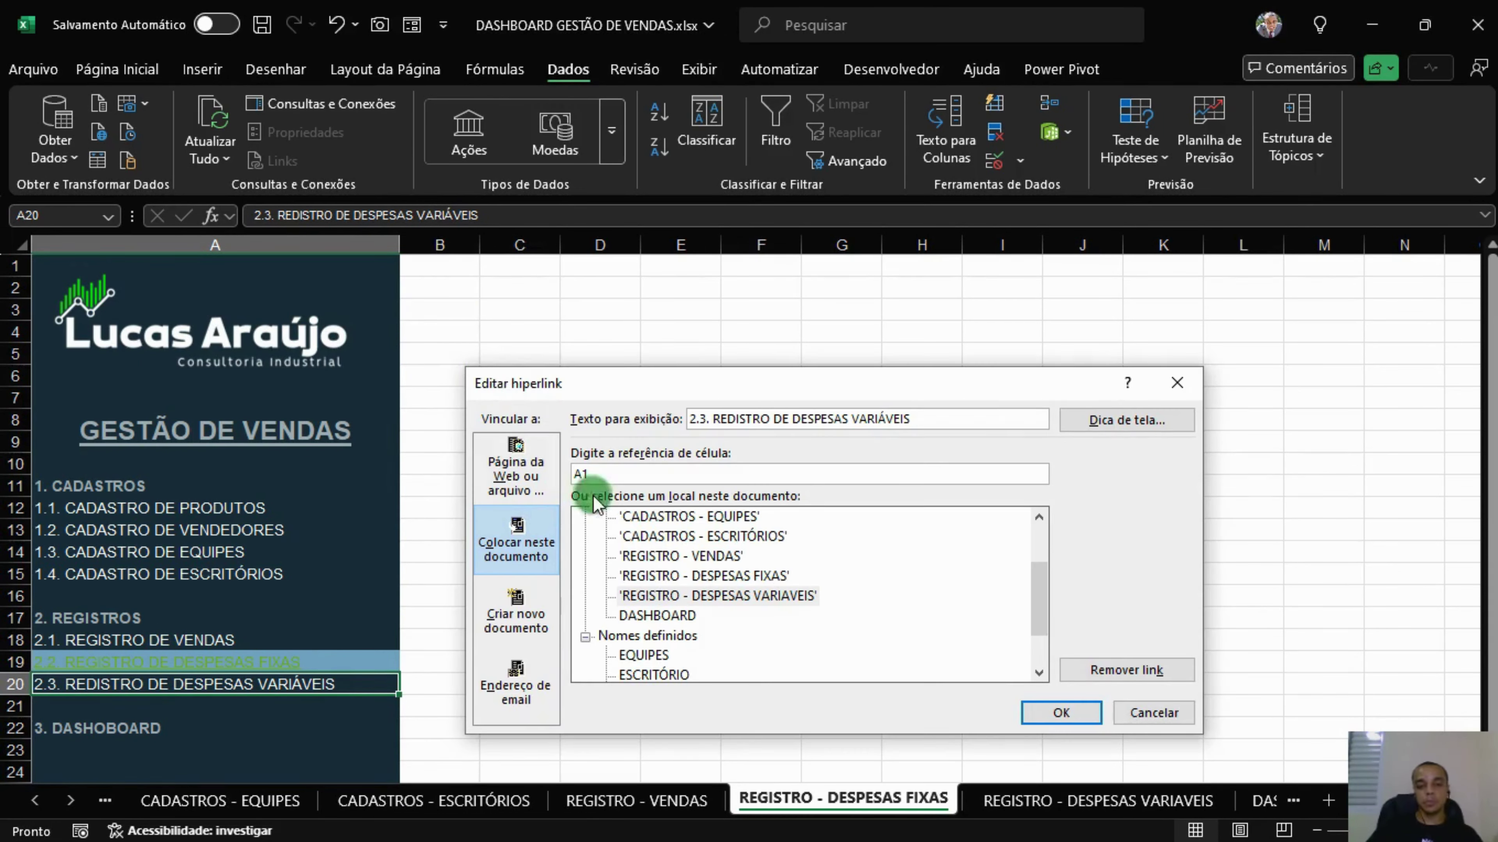
key("Return")
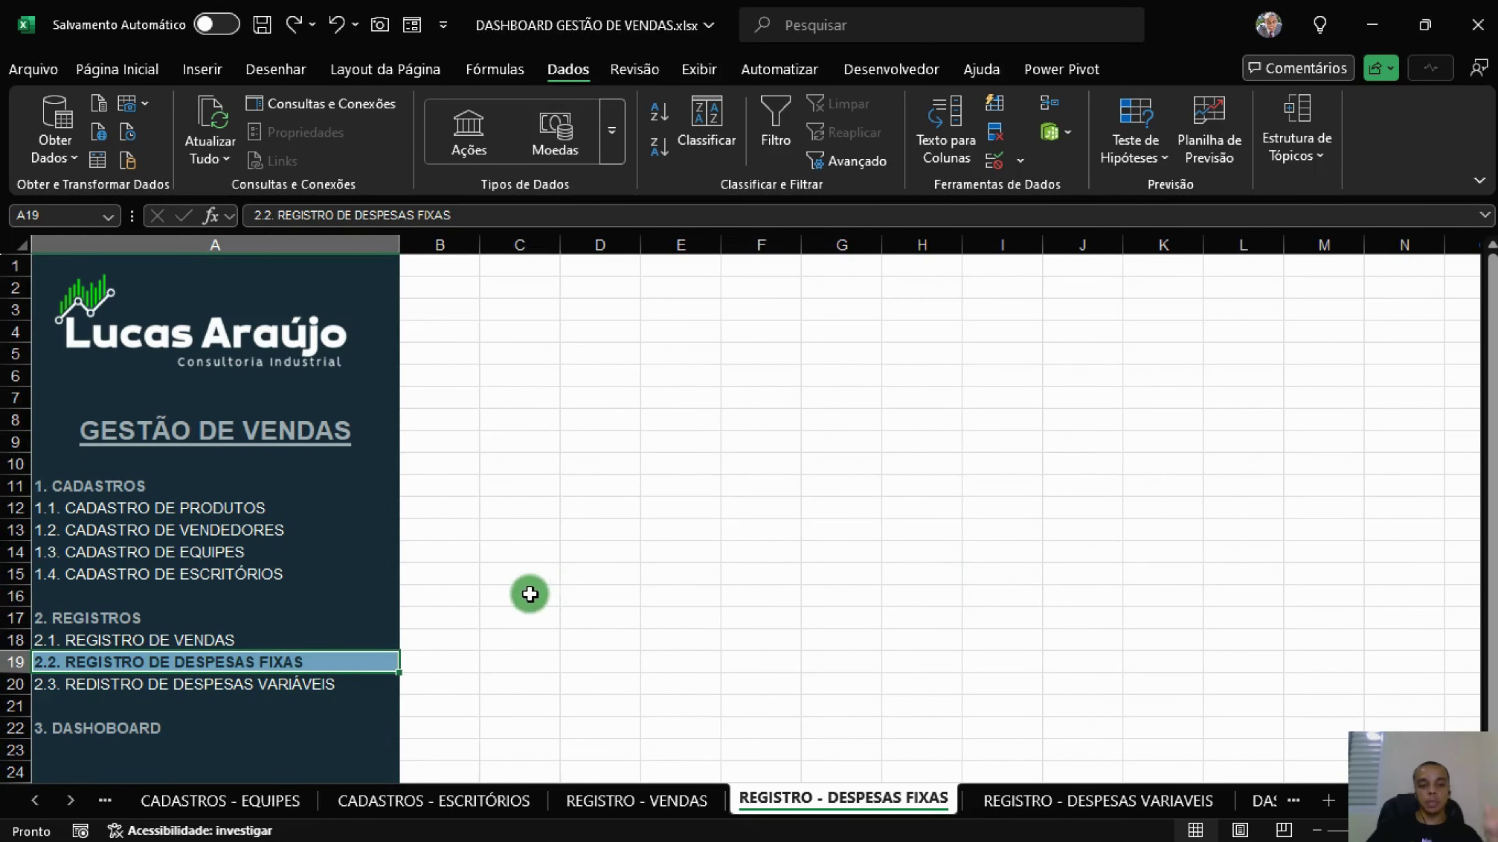
left_click(530, 595)
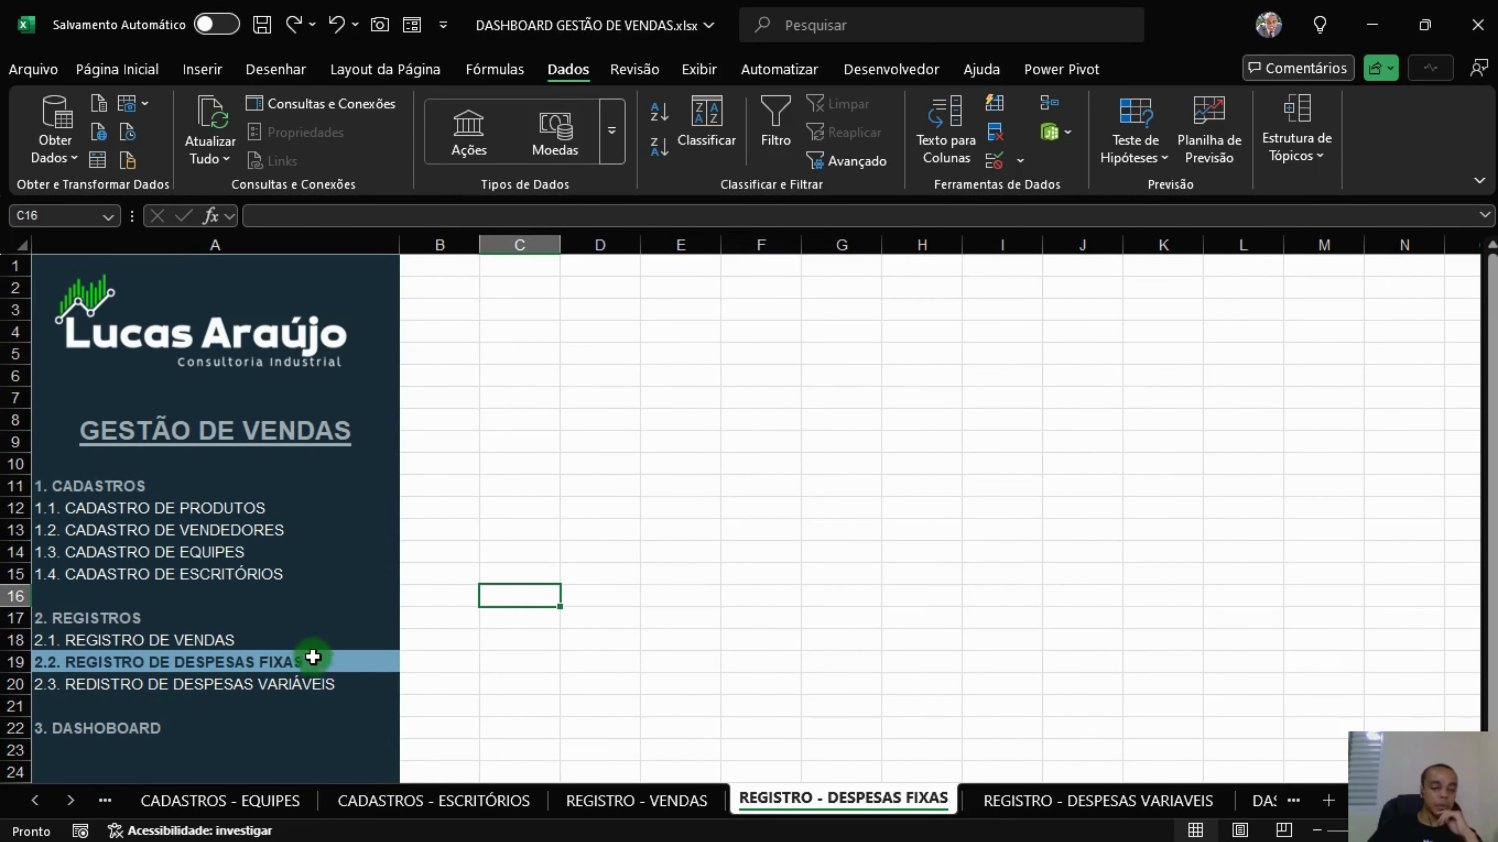
Enter the header DATA DE INÍCIO in cell C3 of the REGISTRO - DESPESAS FIXAS sheet and fit column C's width to it.
left_click(284, 662)
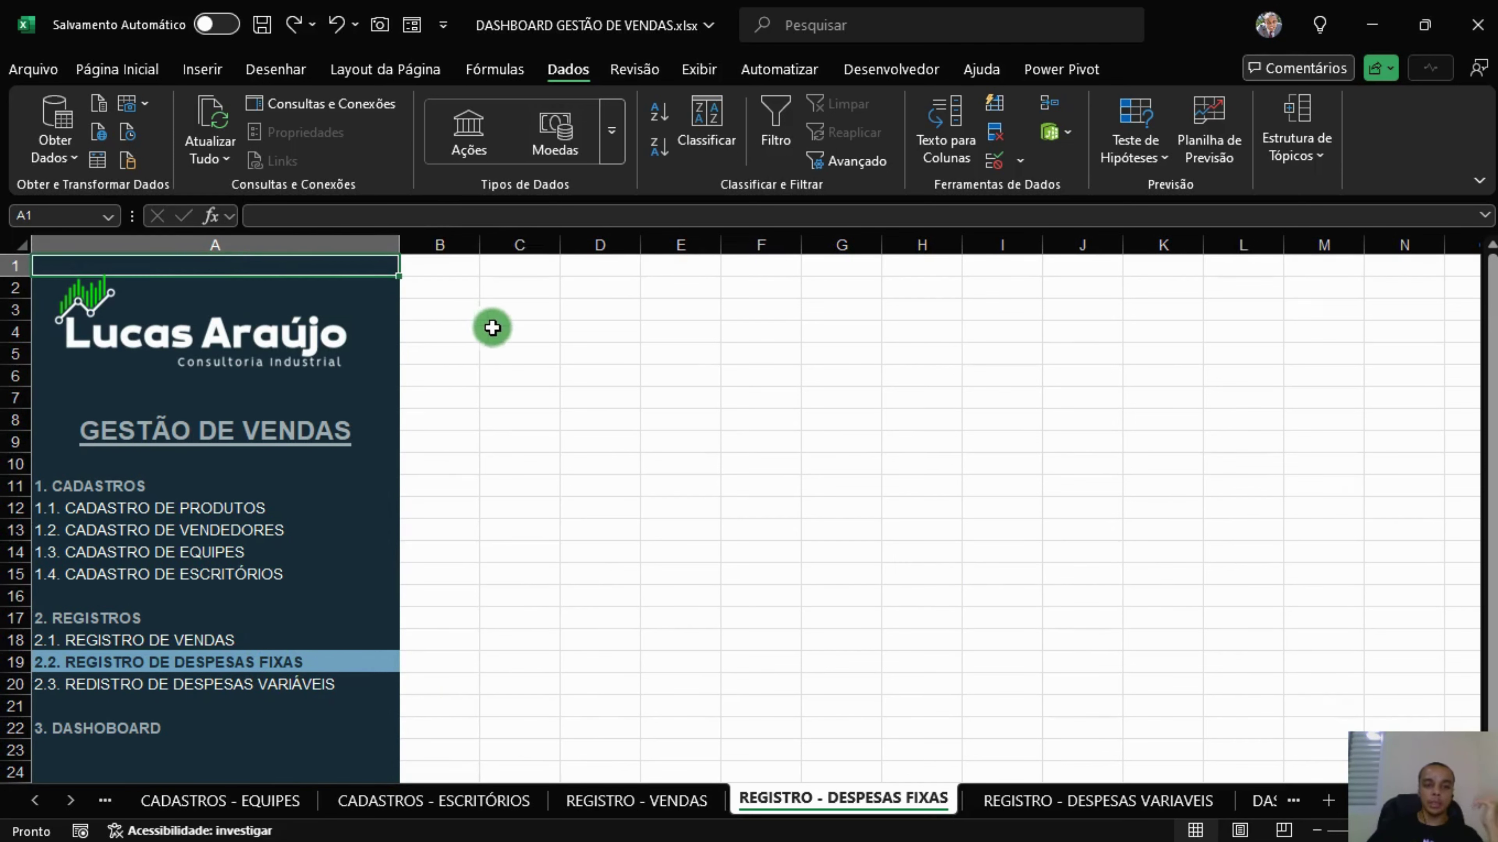
left_click(534, 303)
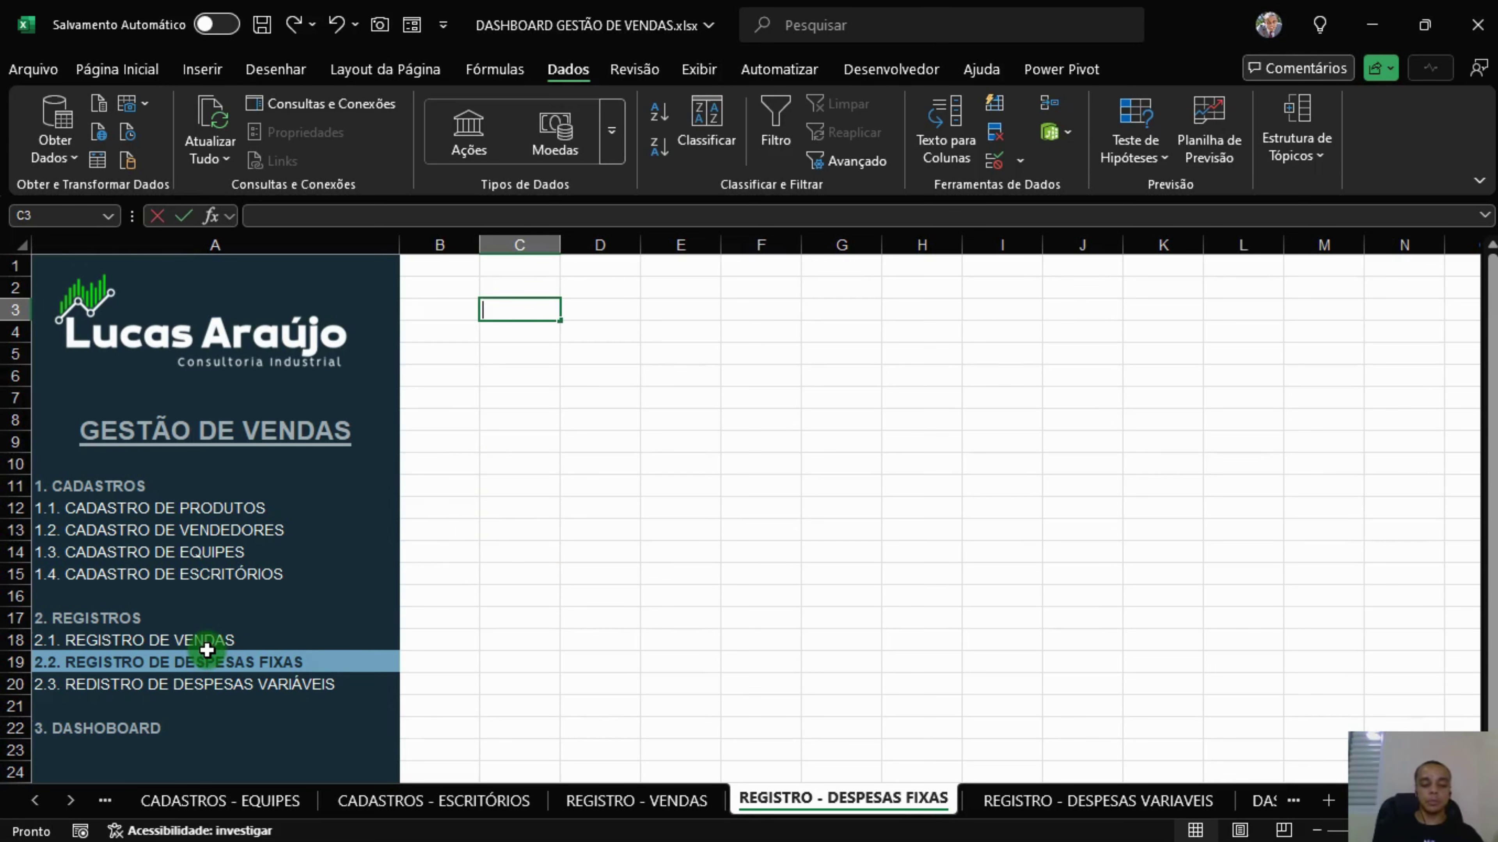
type("DATA DE INÍCIO")
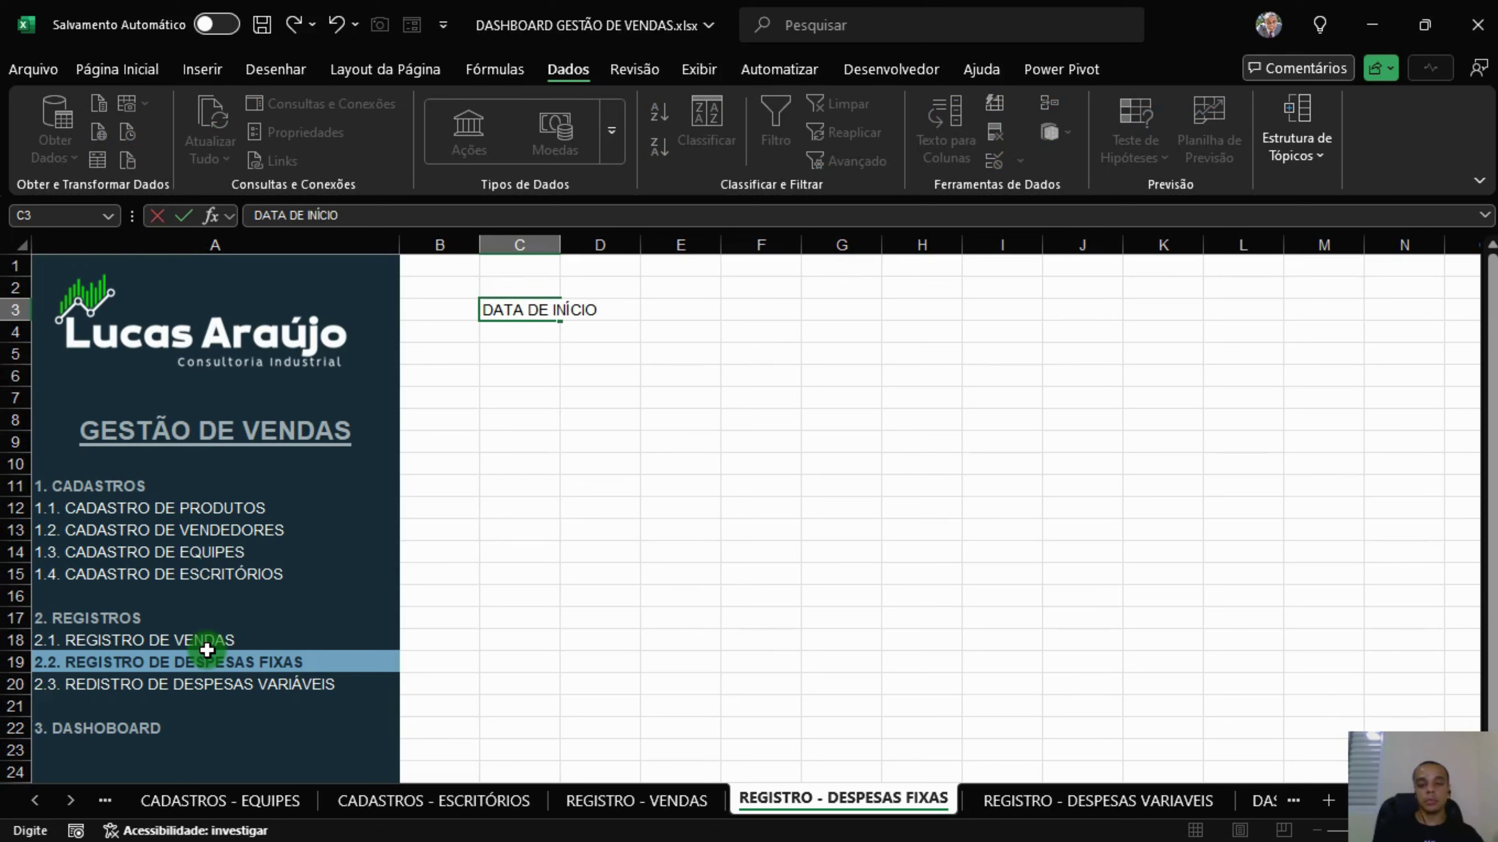
key("Tab")
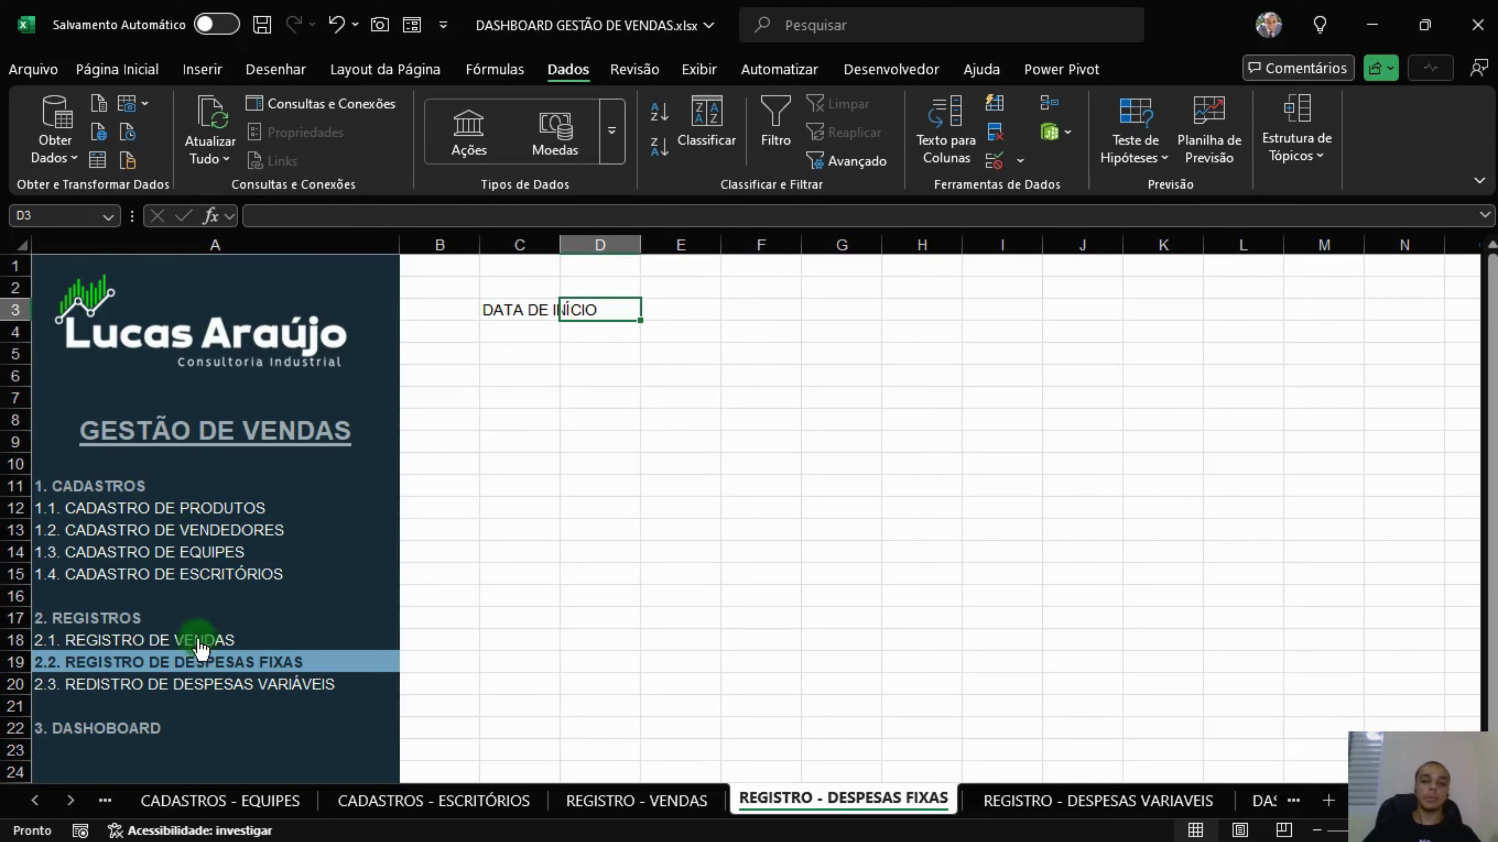
double_click(560, 241)
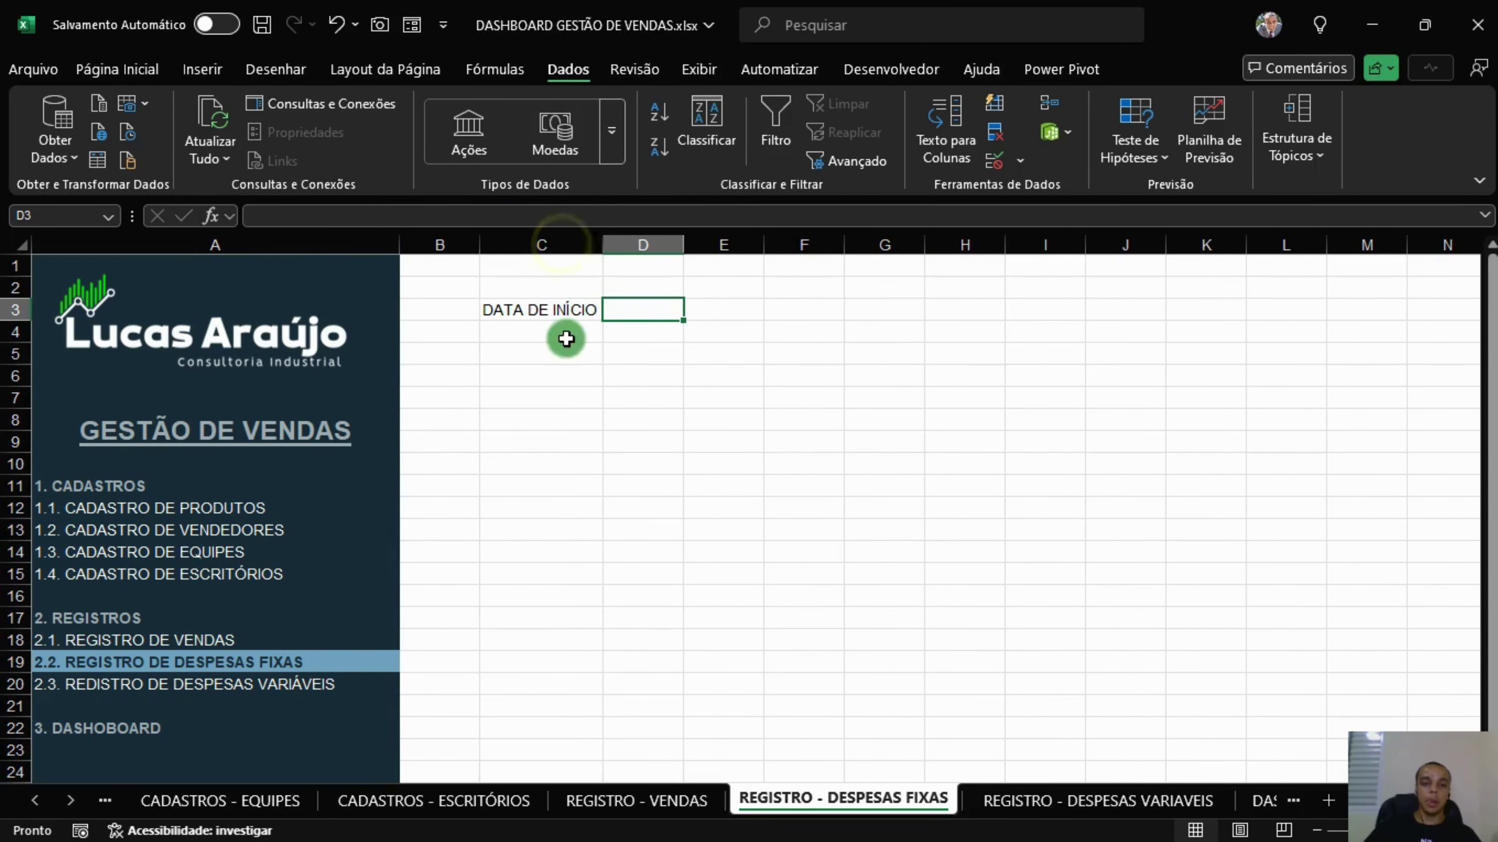
type("DI")
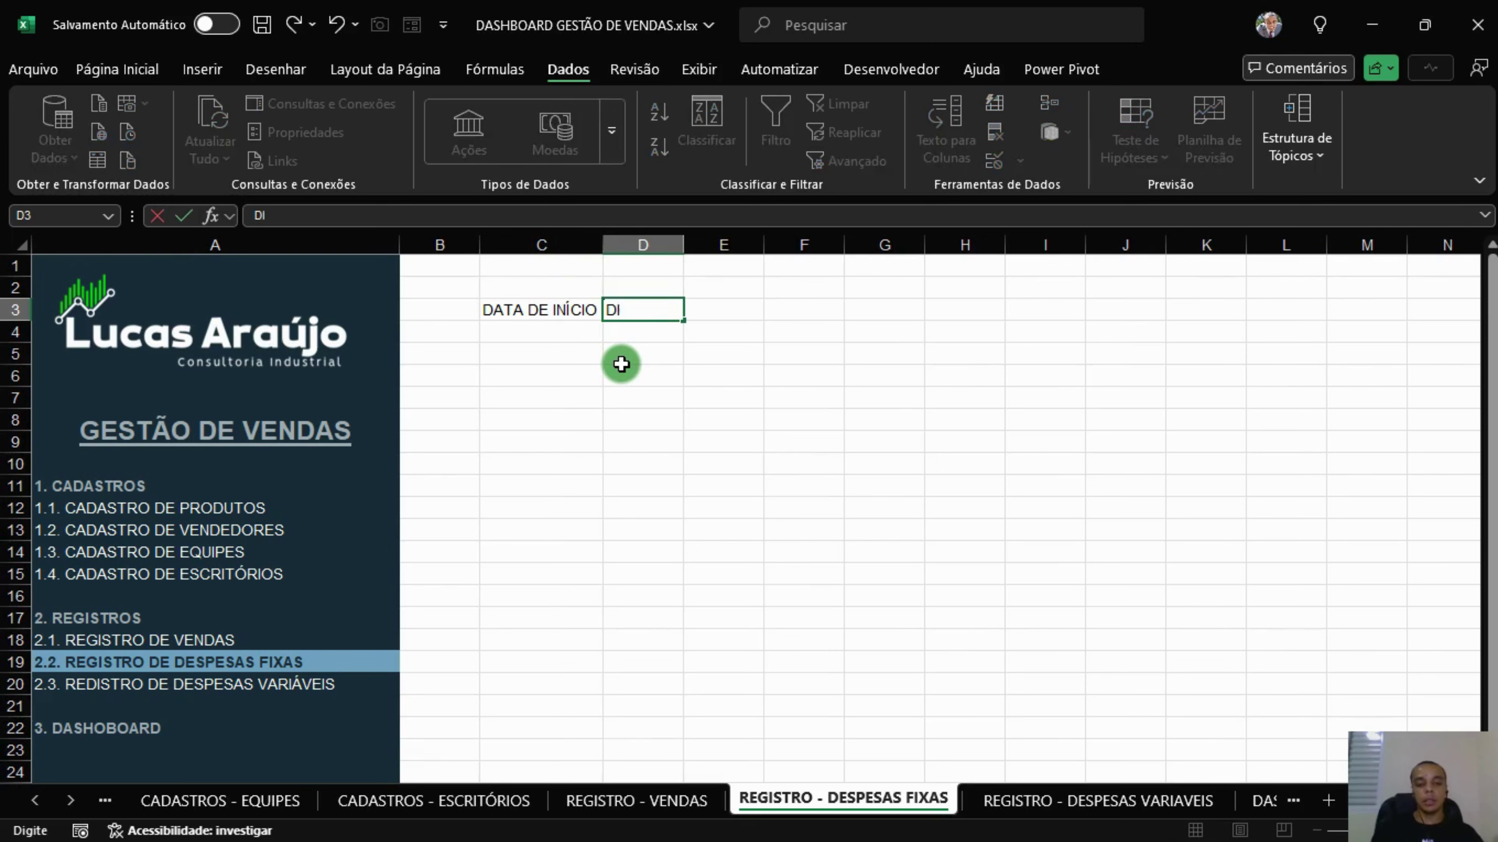
type("A DE VENCI")
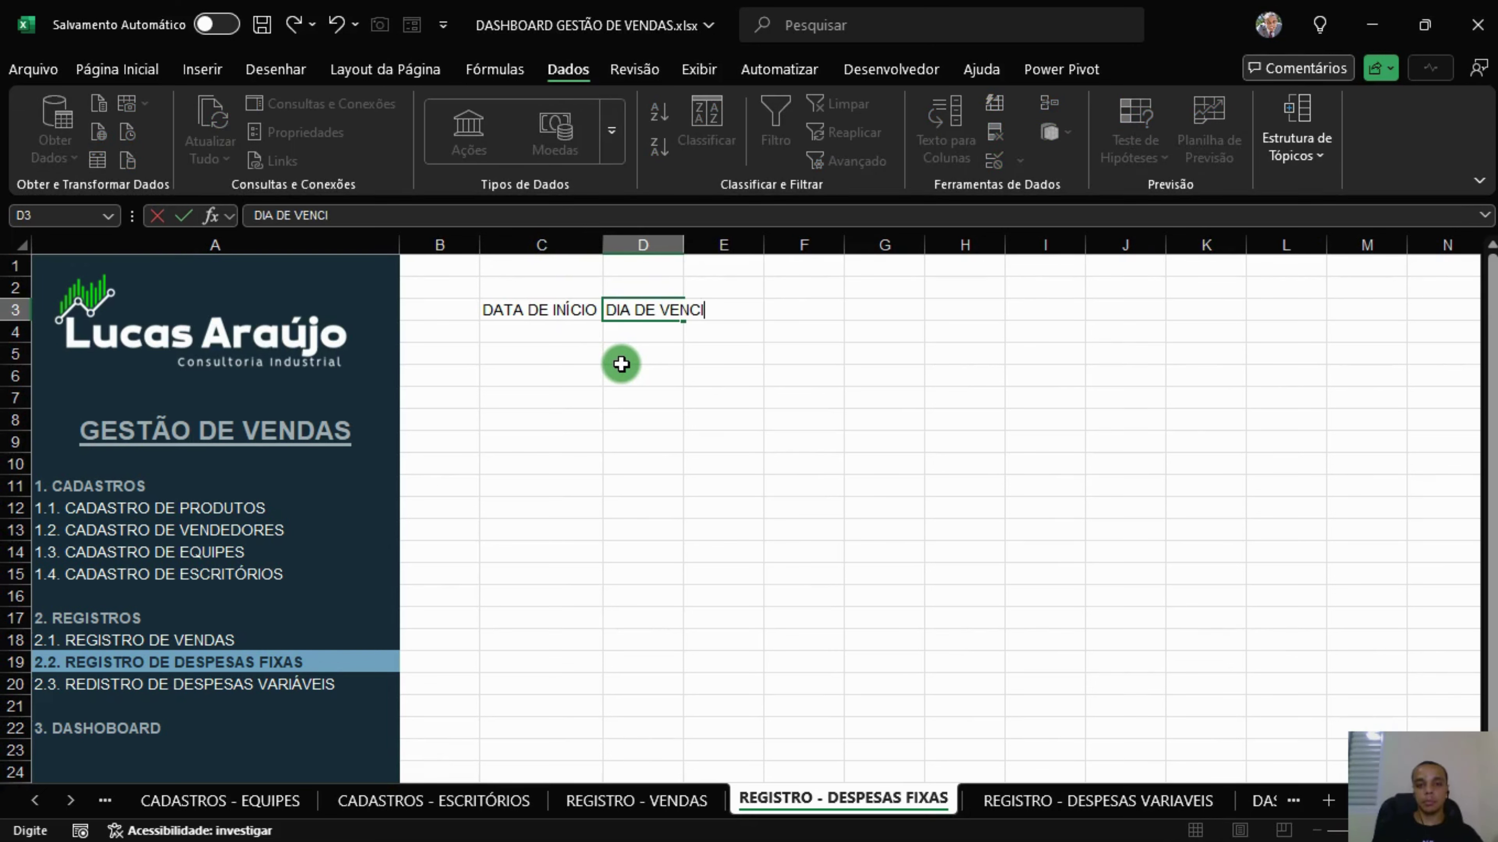
key("Escape")
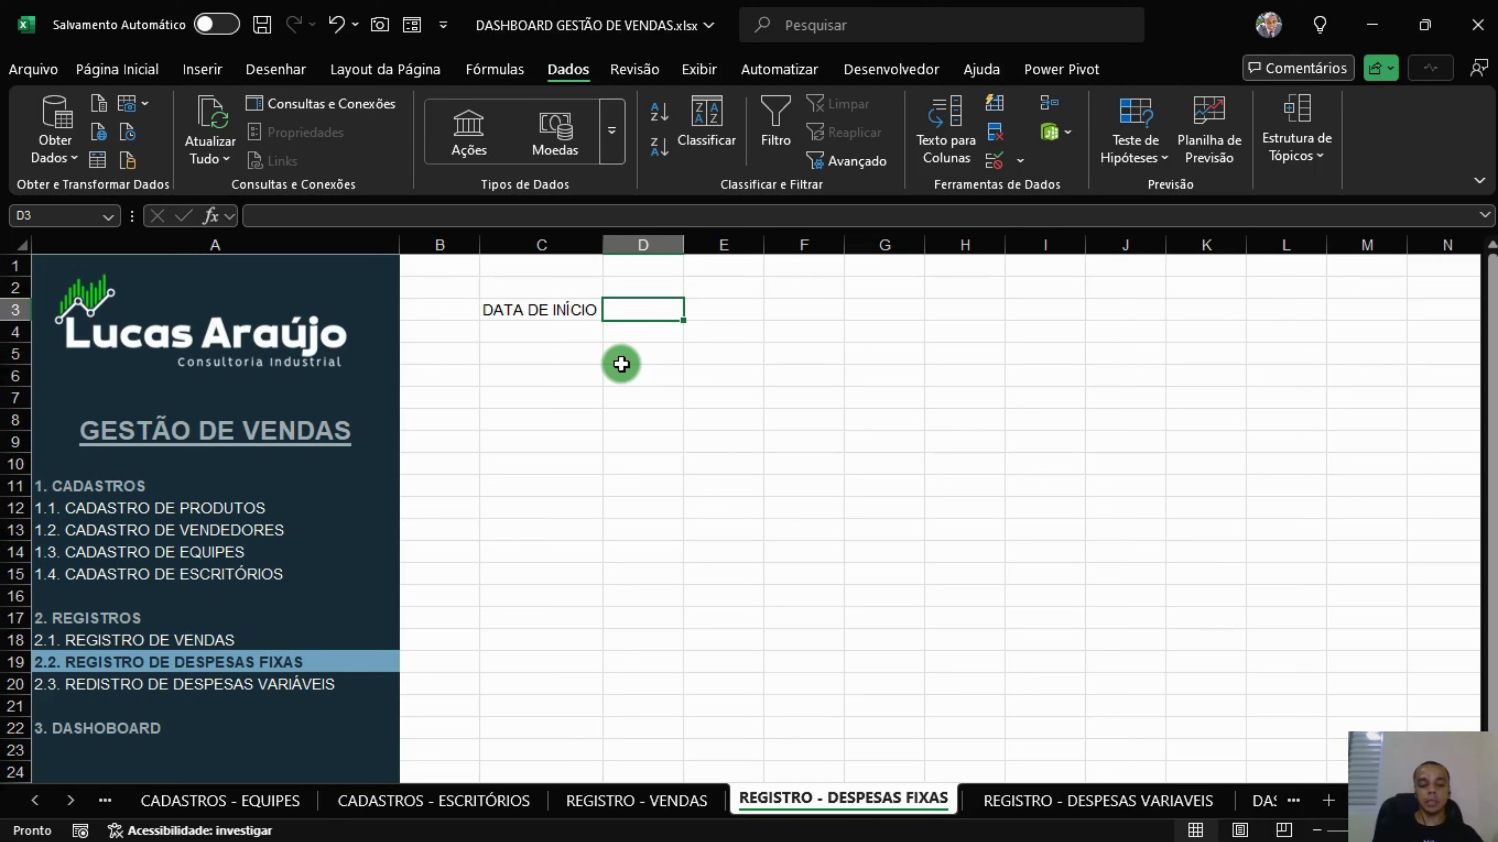
Enter the headers DESCRIÇÃO, CATEGORIA and VALOR in cells D3, E3 and F3 of the fixed expenses sheet.
type("DESCRIÇÃO")
key("Tab")
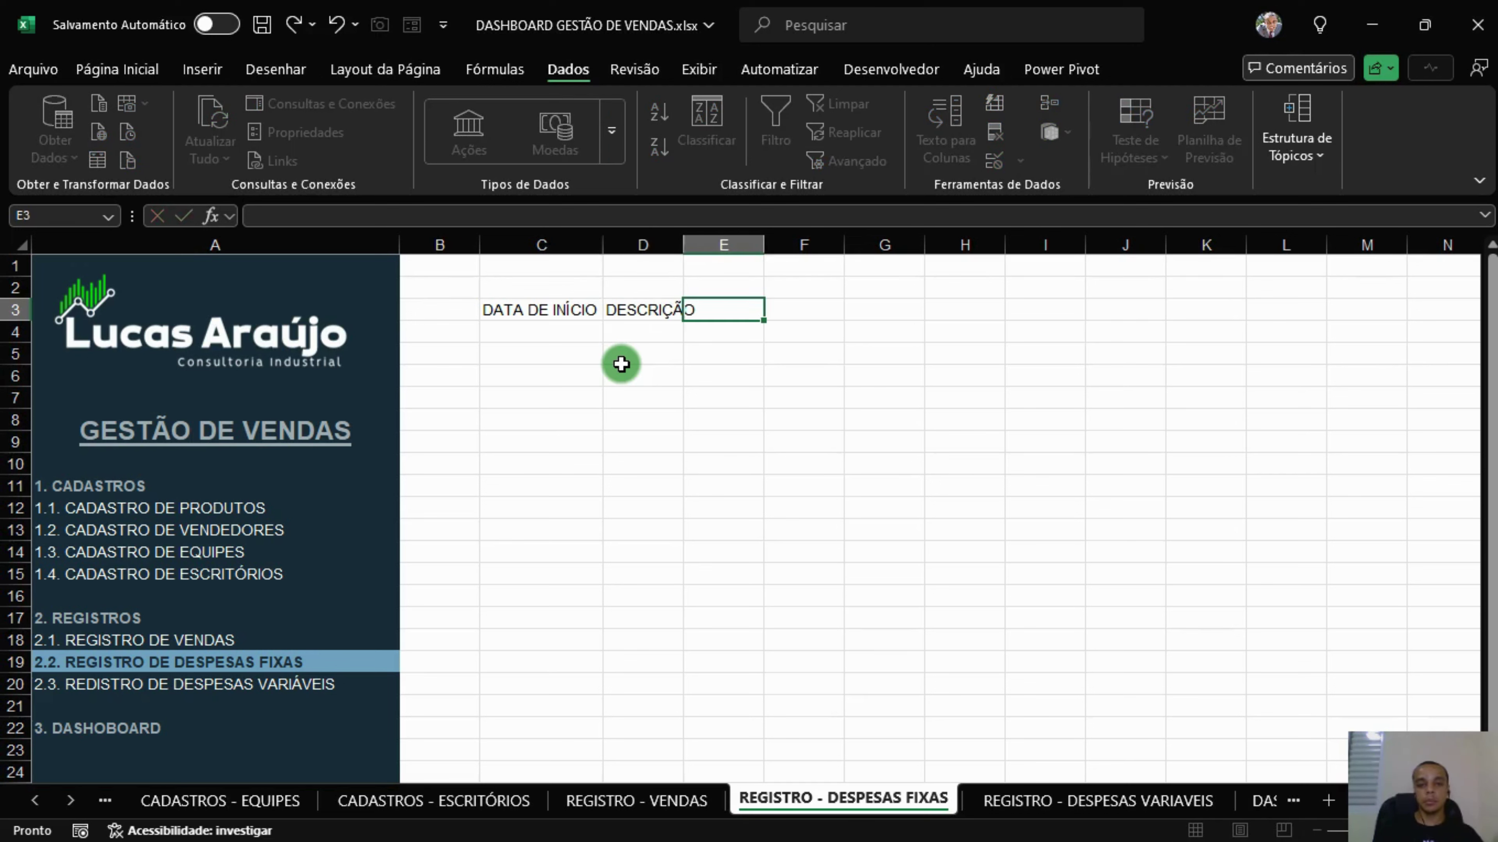
type("CATEGORIA")
key("Tab")
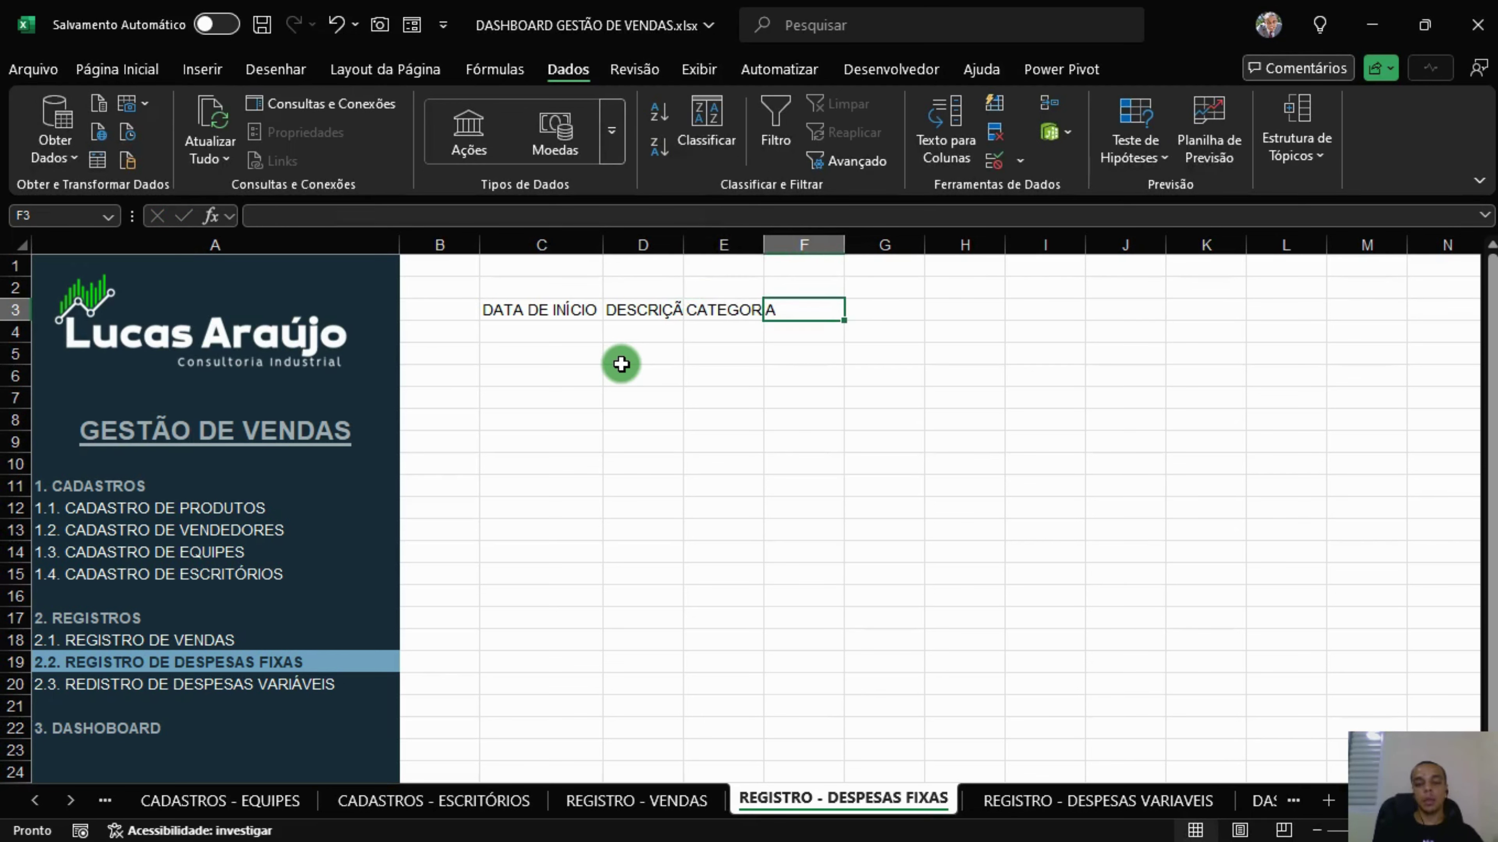
type("VALOR")
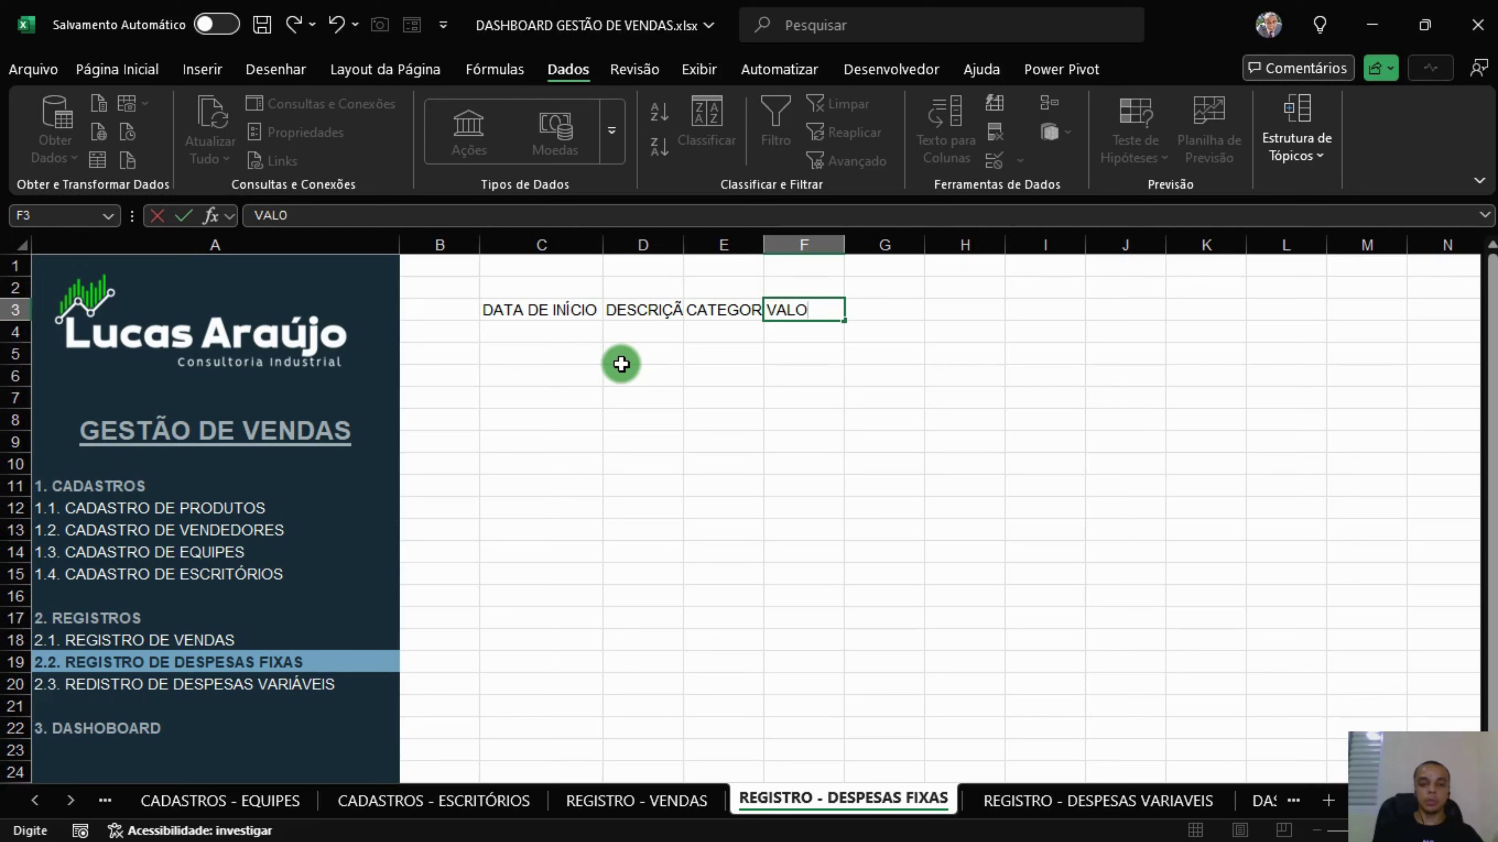
key("Return")
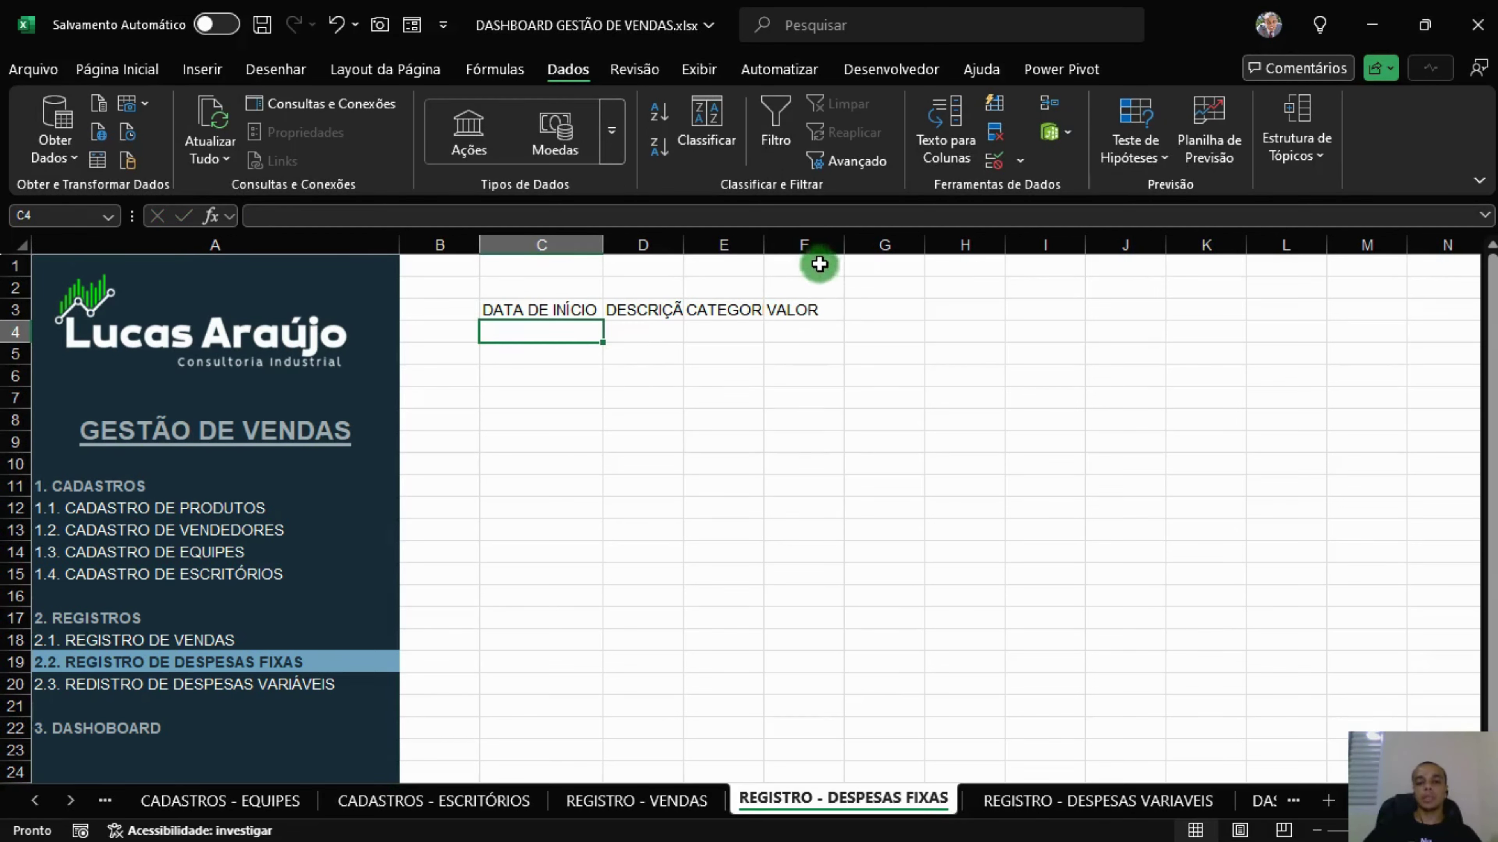
Convert C3:F4 into a table with headers and apply the custom dark-header table style.
left_click(595, 310)
left_click_drag(595, 311, 799, 324)
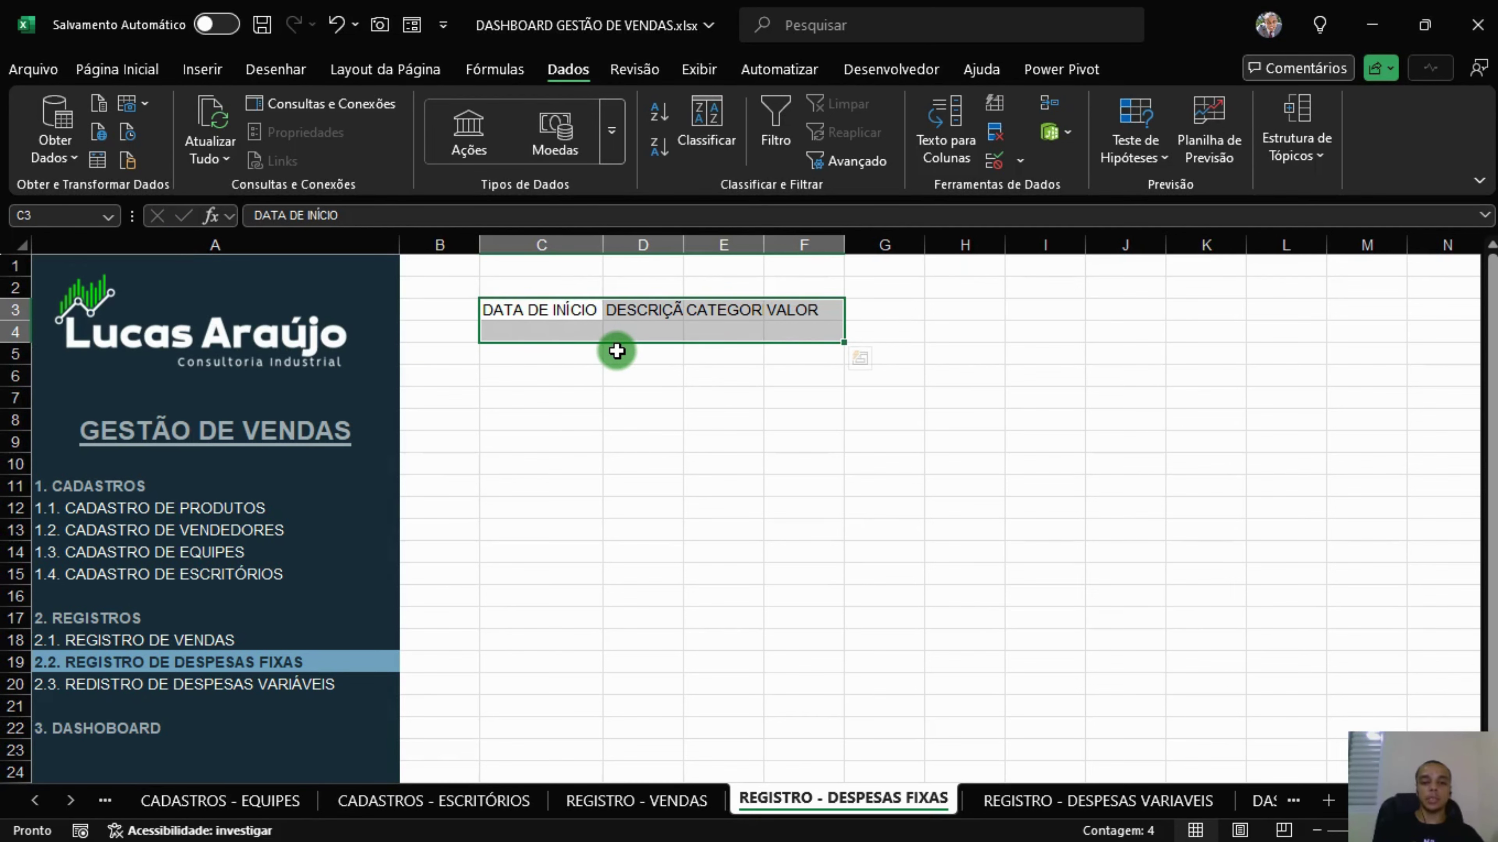
key("ctrl+t")
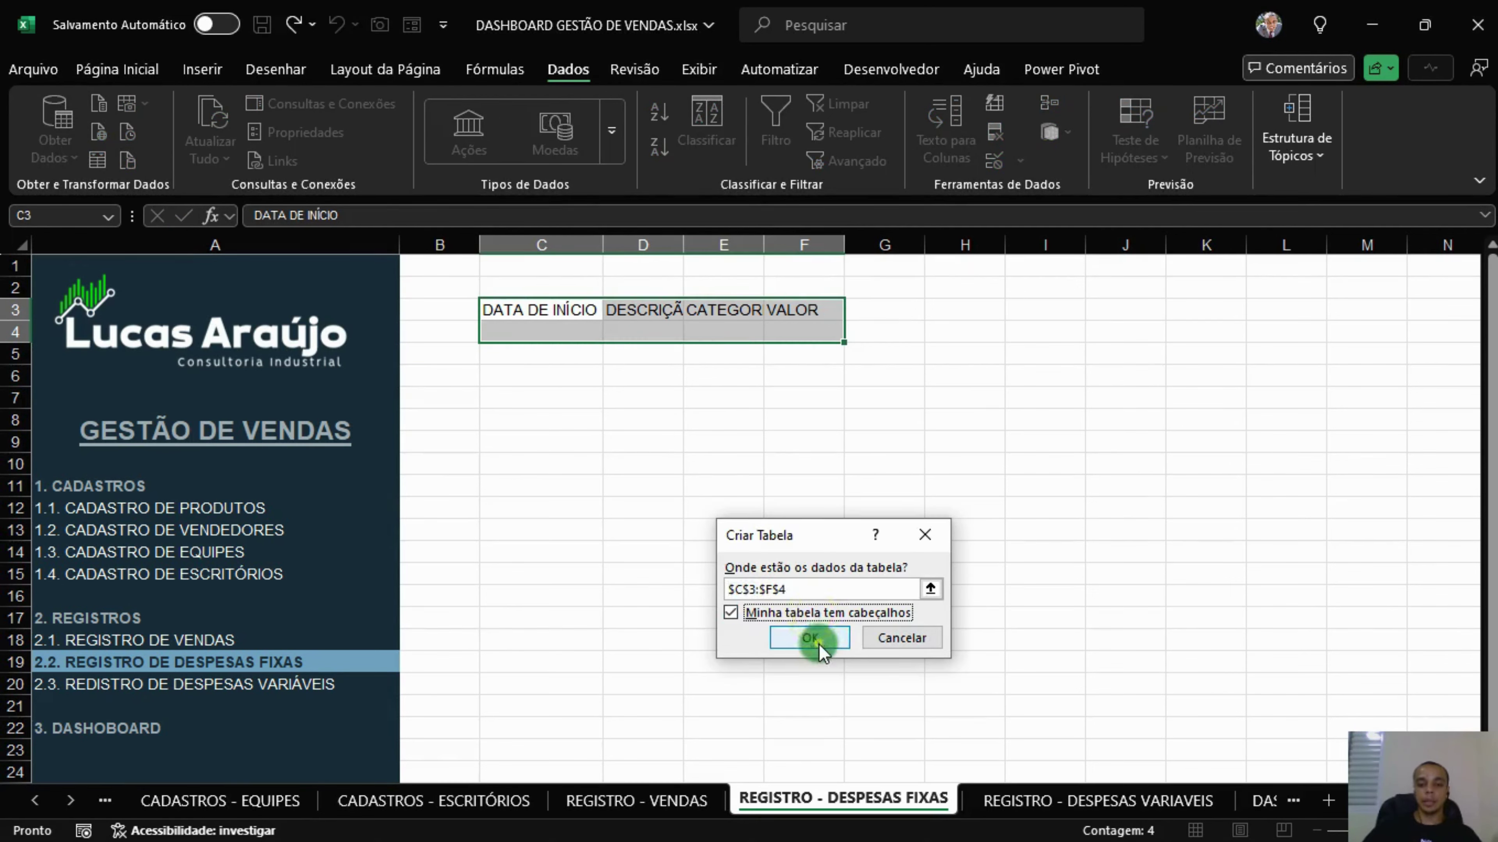
left_click(819, 645)
left_click(1362, 132)
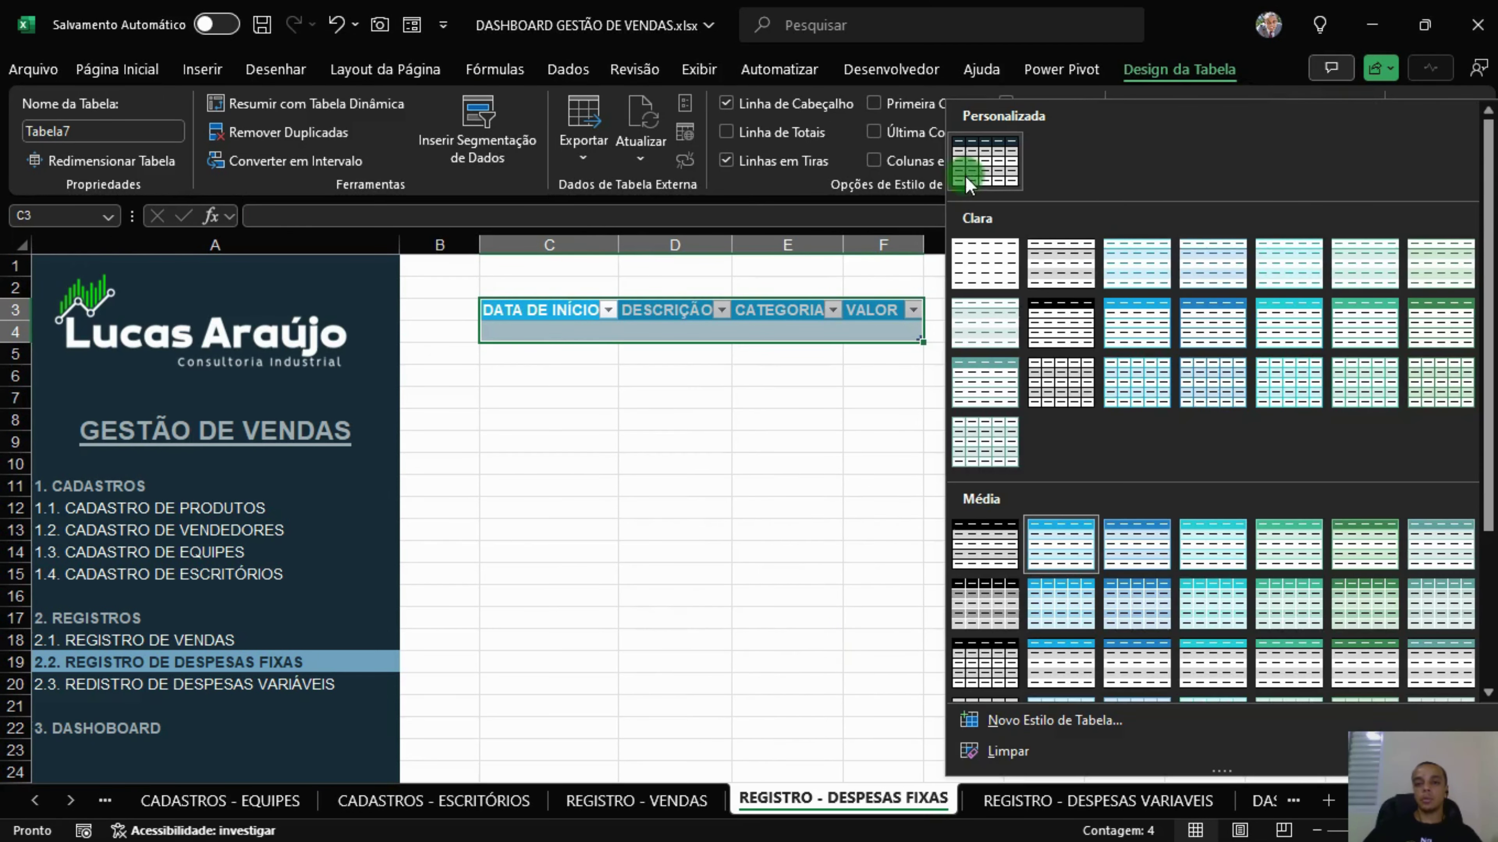
left_click(975, 158)
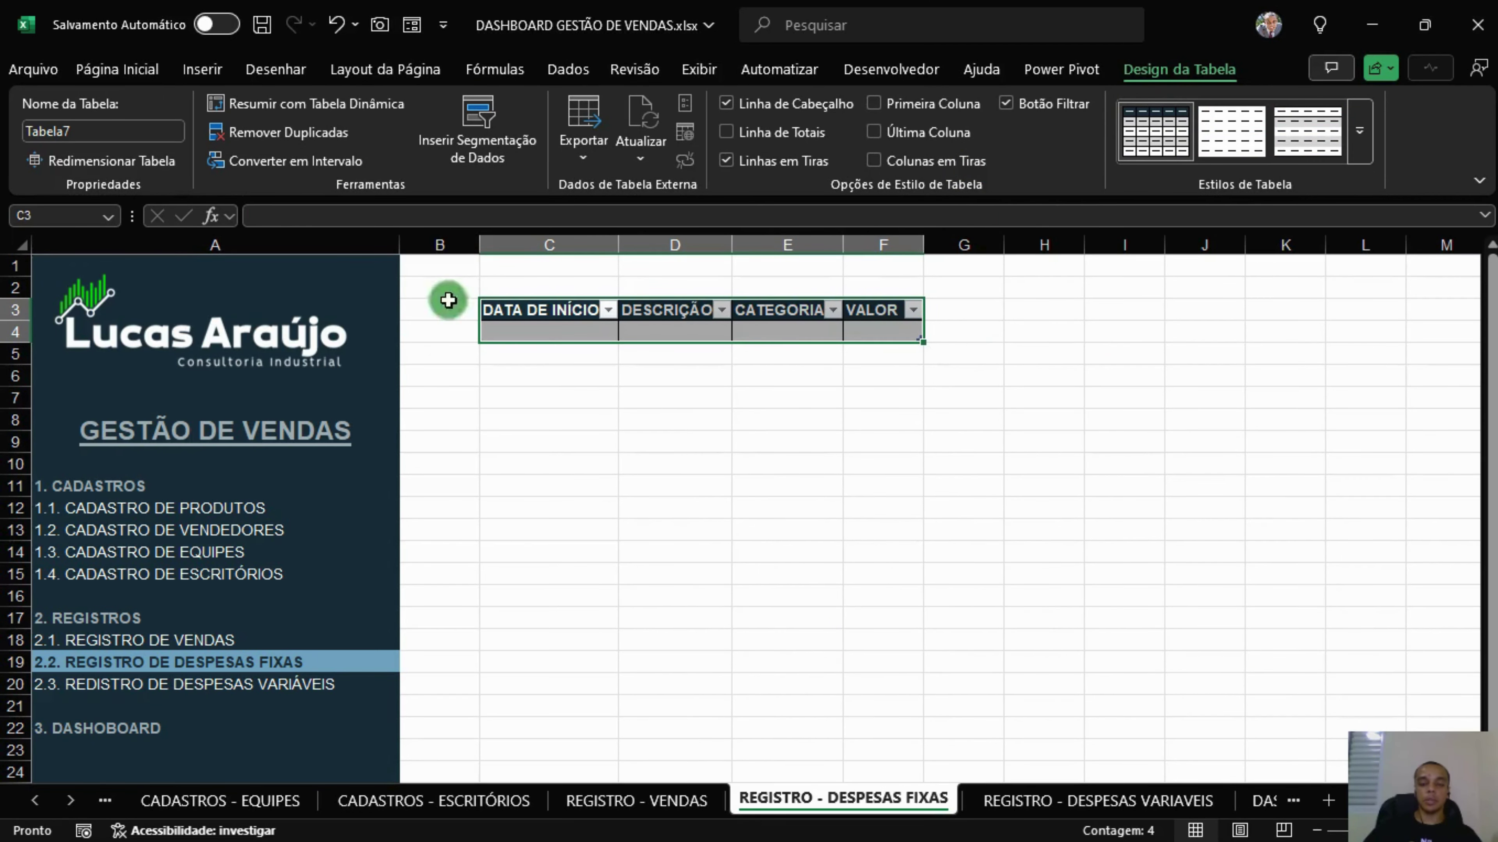
Name the fixed expenses table TAB_FIXOS.
left_click(116, 130)
type("TAB_FIXO")
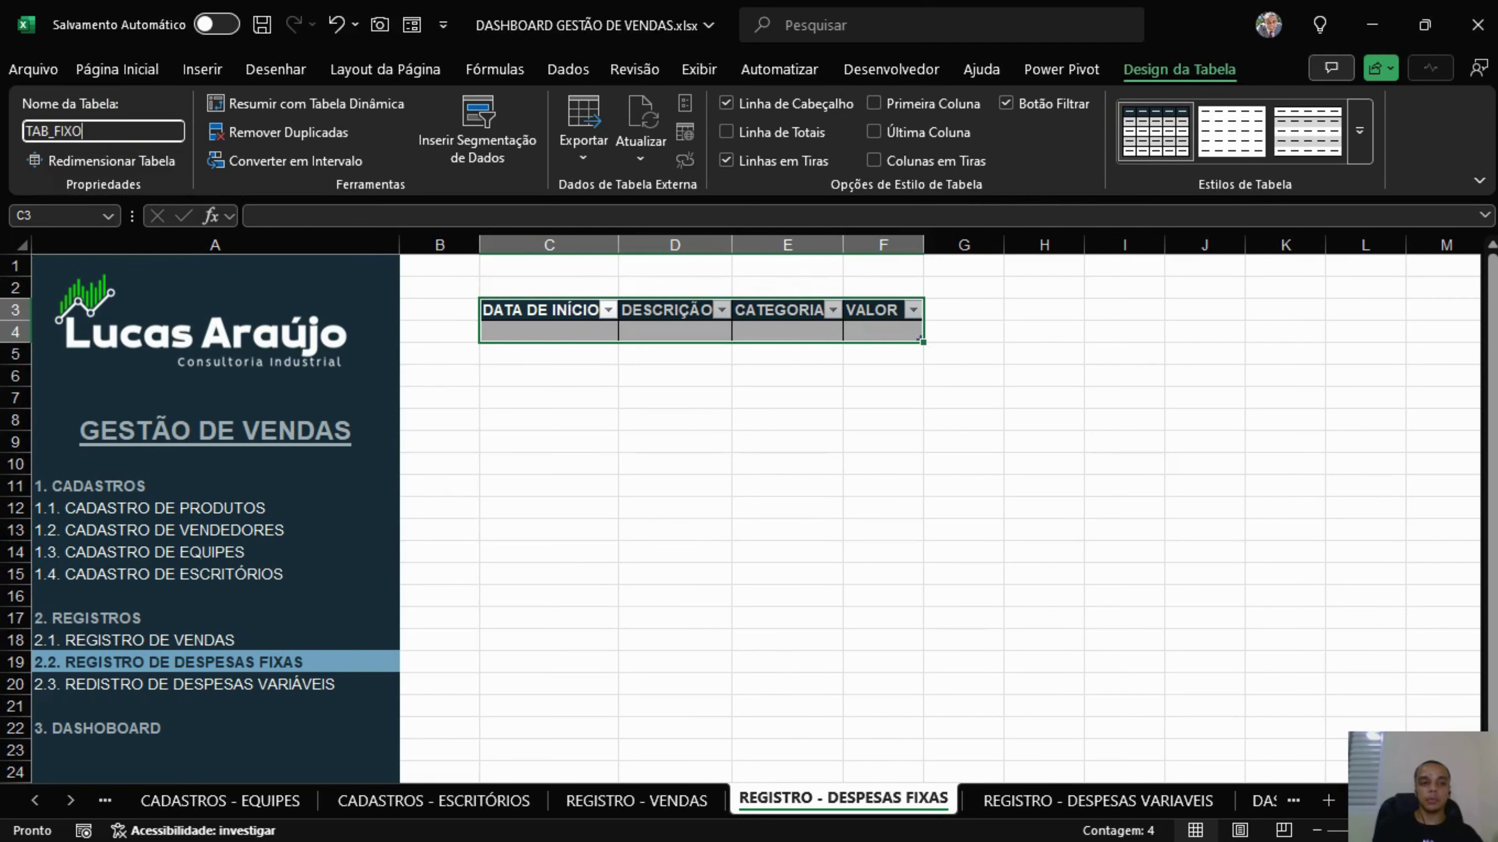
type("S")
key("Return")
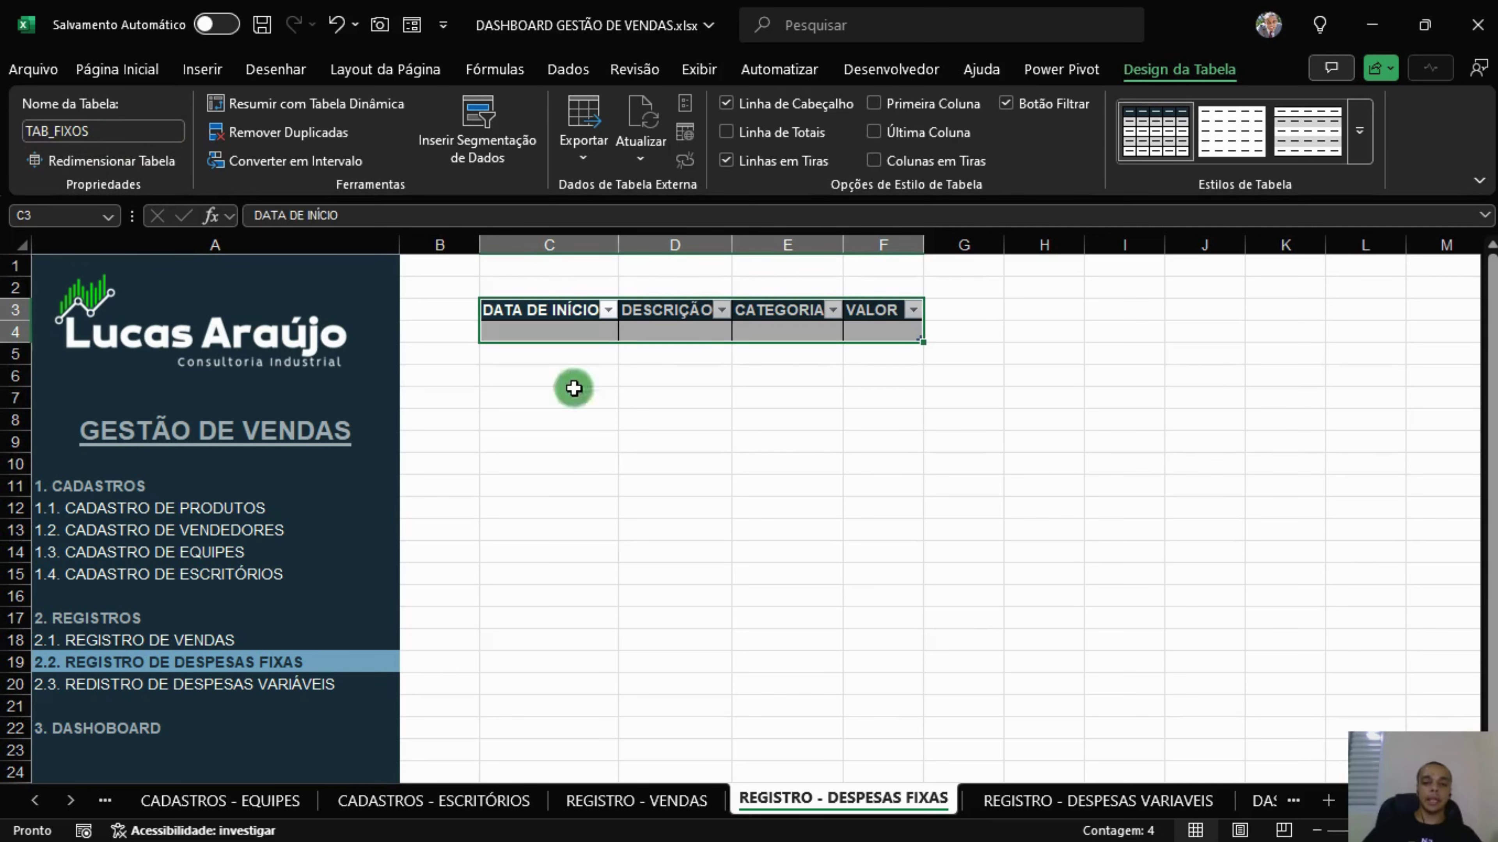
left_click(1044, 441)
Fit the widths of columns C to F to their contents.
left_click(546, 330)
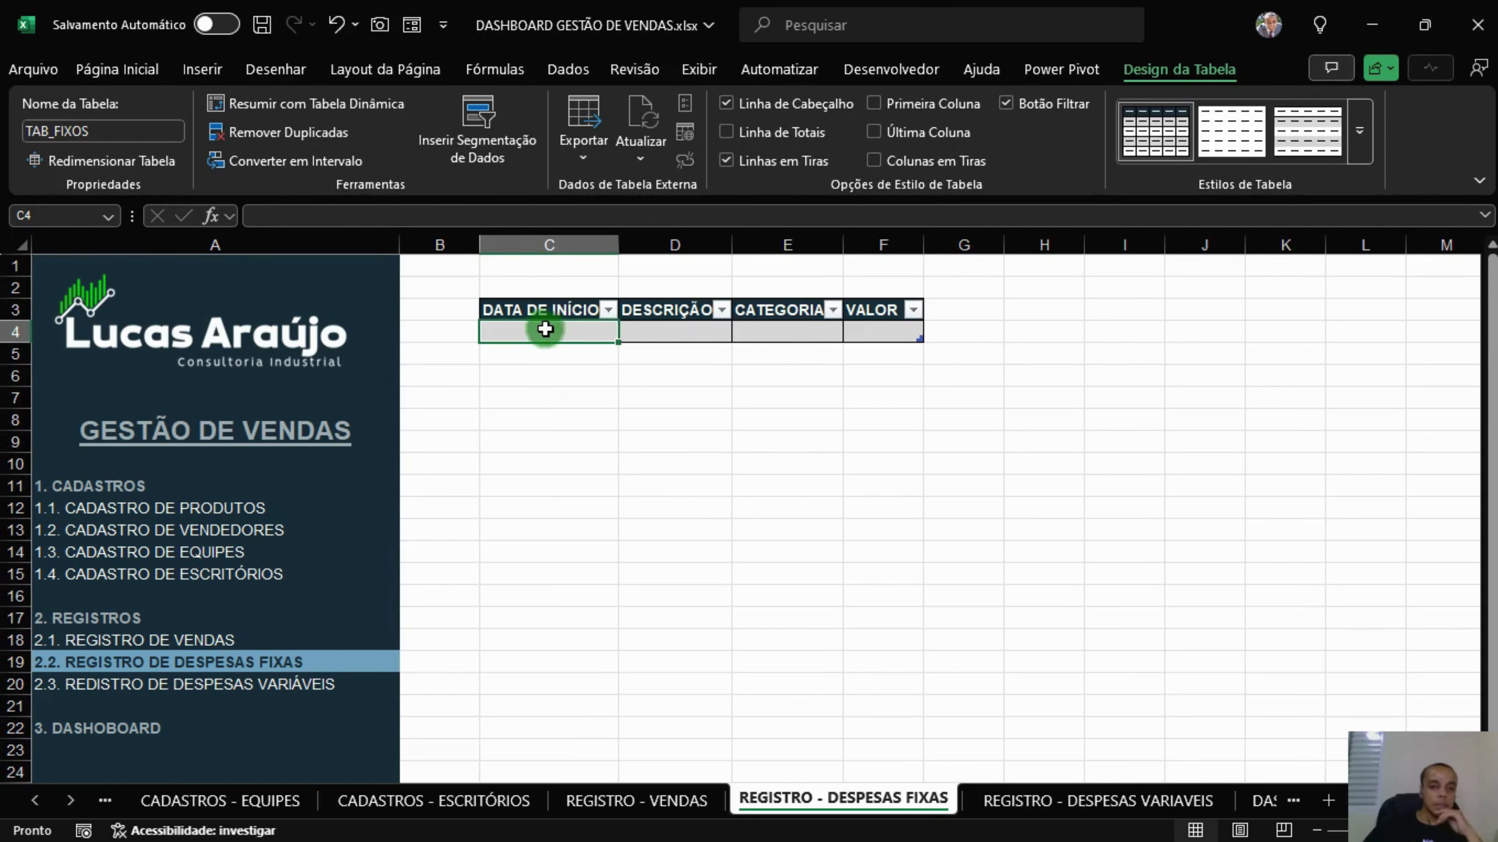
left_click(127, 69)
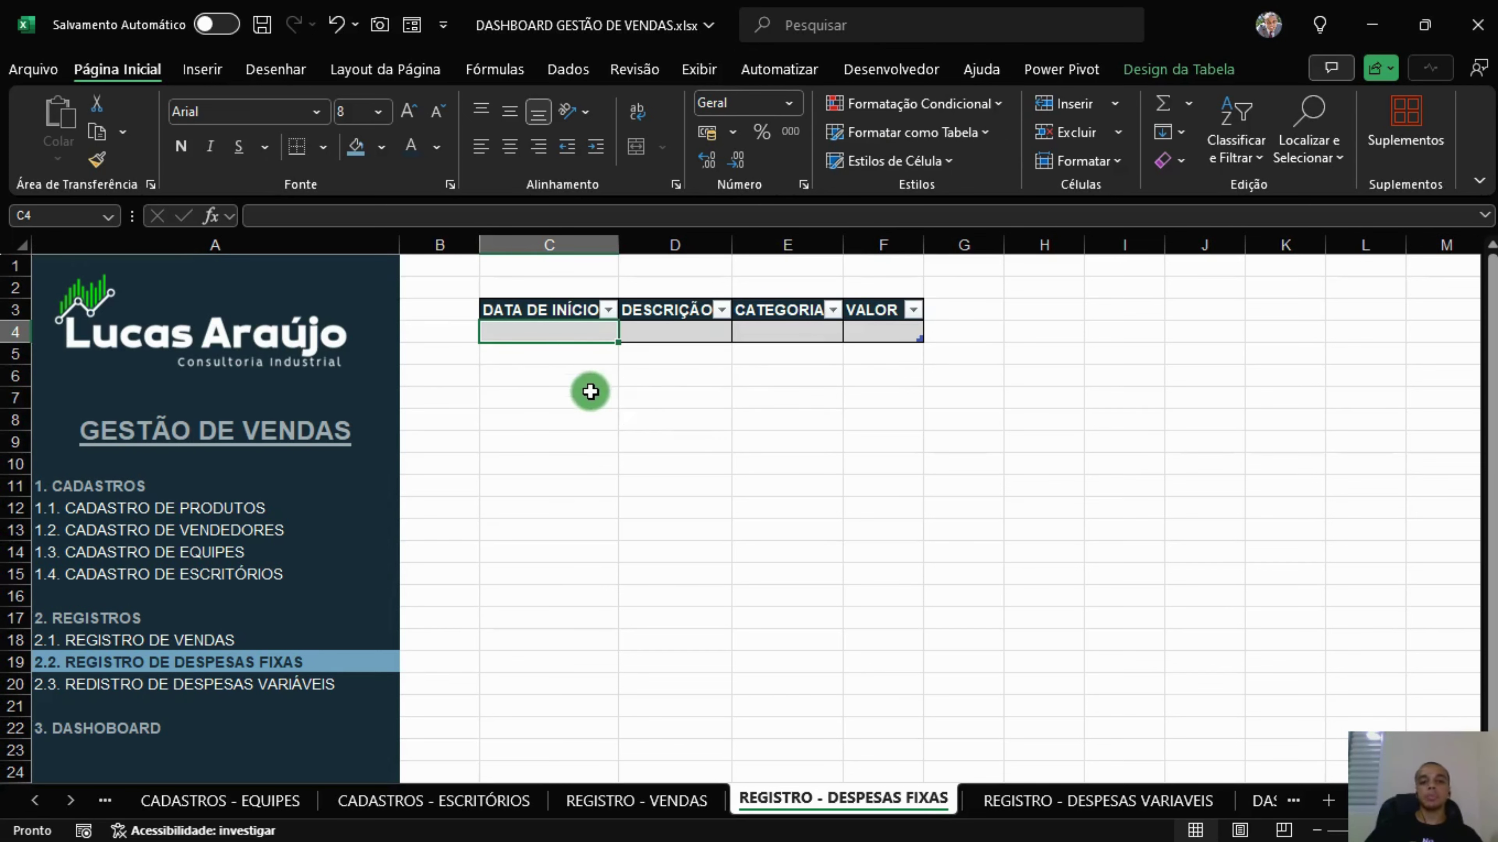
left_click_drag(886, 244, 595, 244)
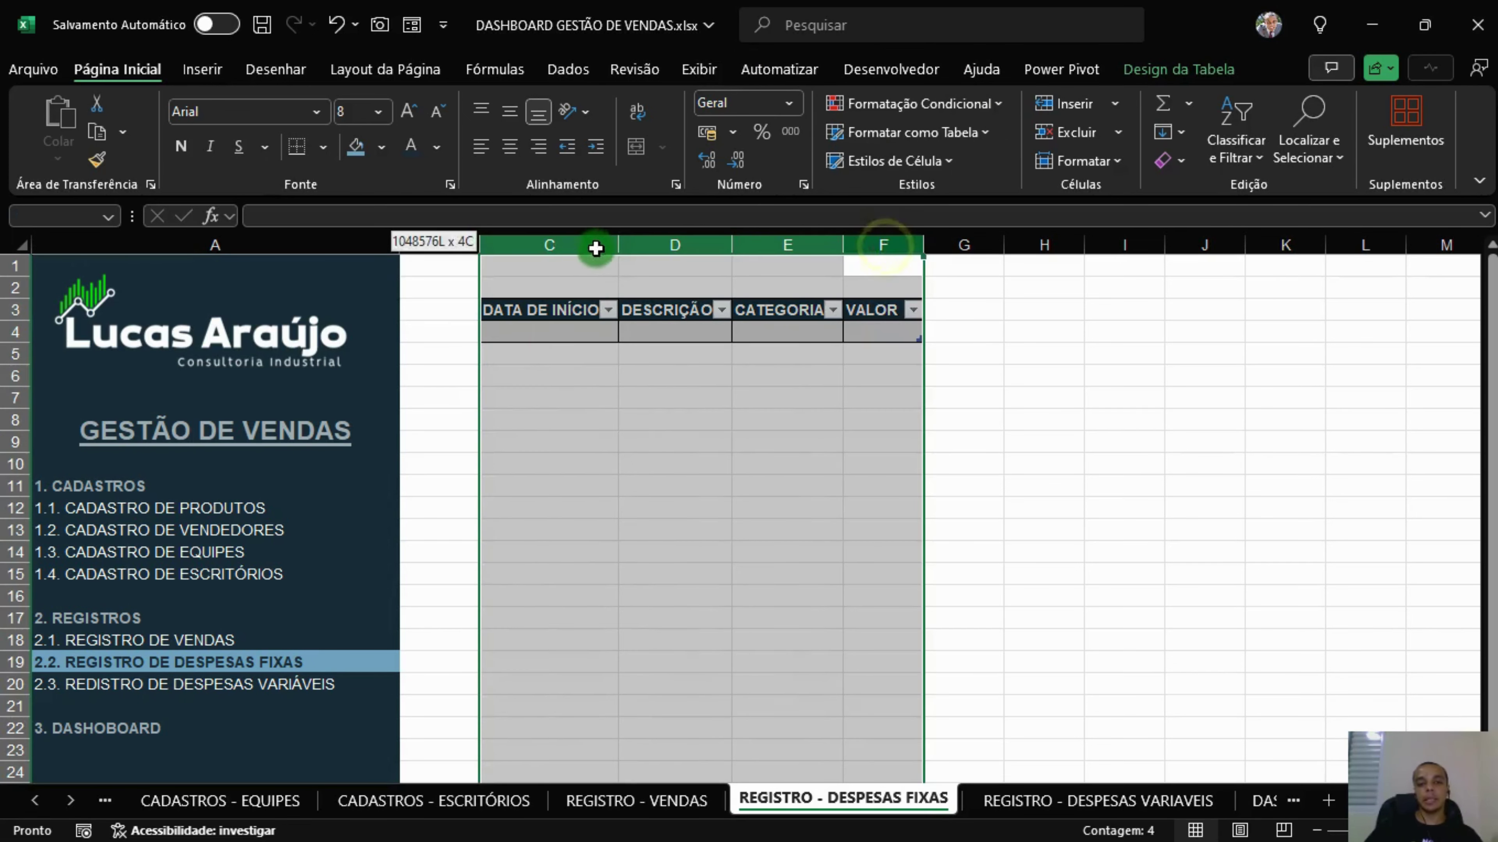
double_click(618, 245)
left_click(916, 502)
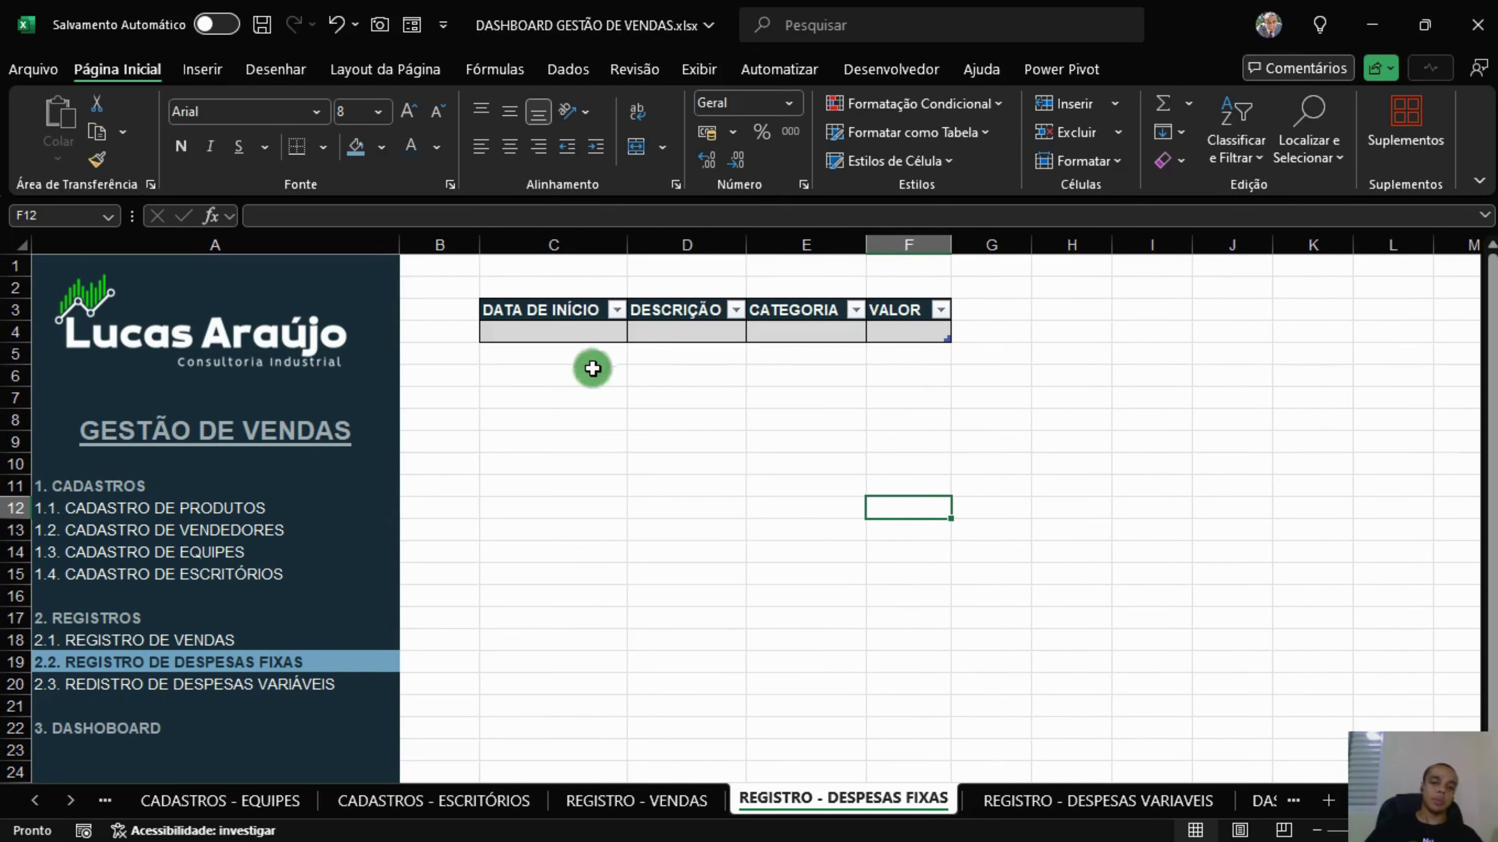
Delete the DATA DE INÍCIO column from the fixed expenses sheet.
left_click(544, 338)
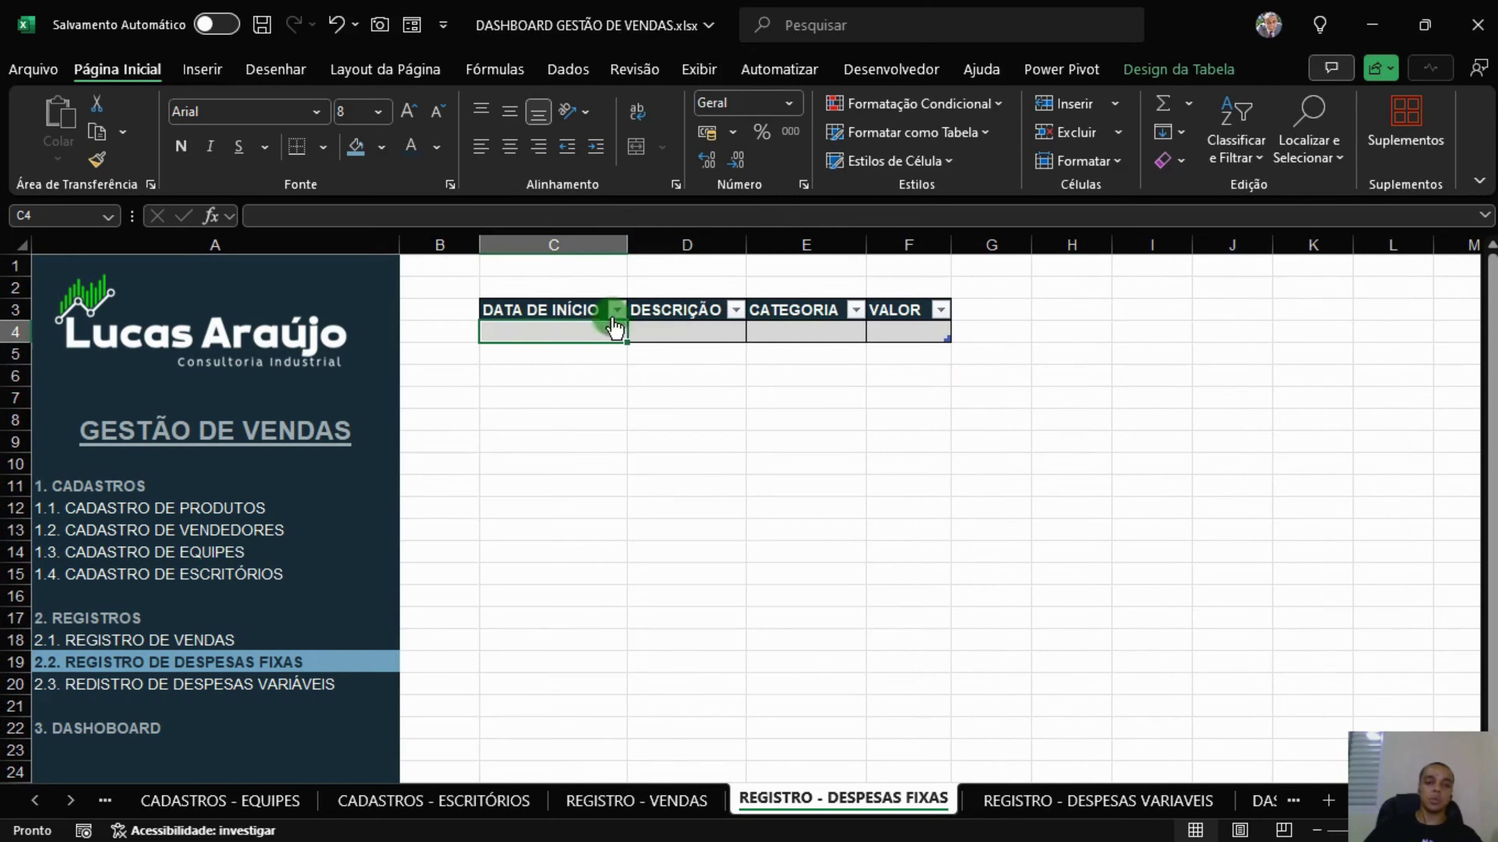
left_click(586, 245)
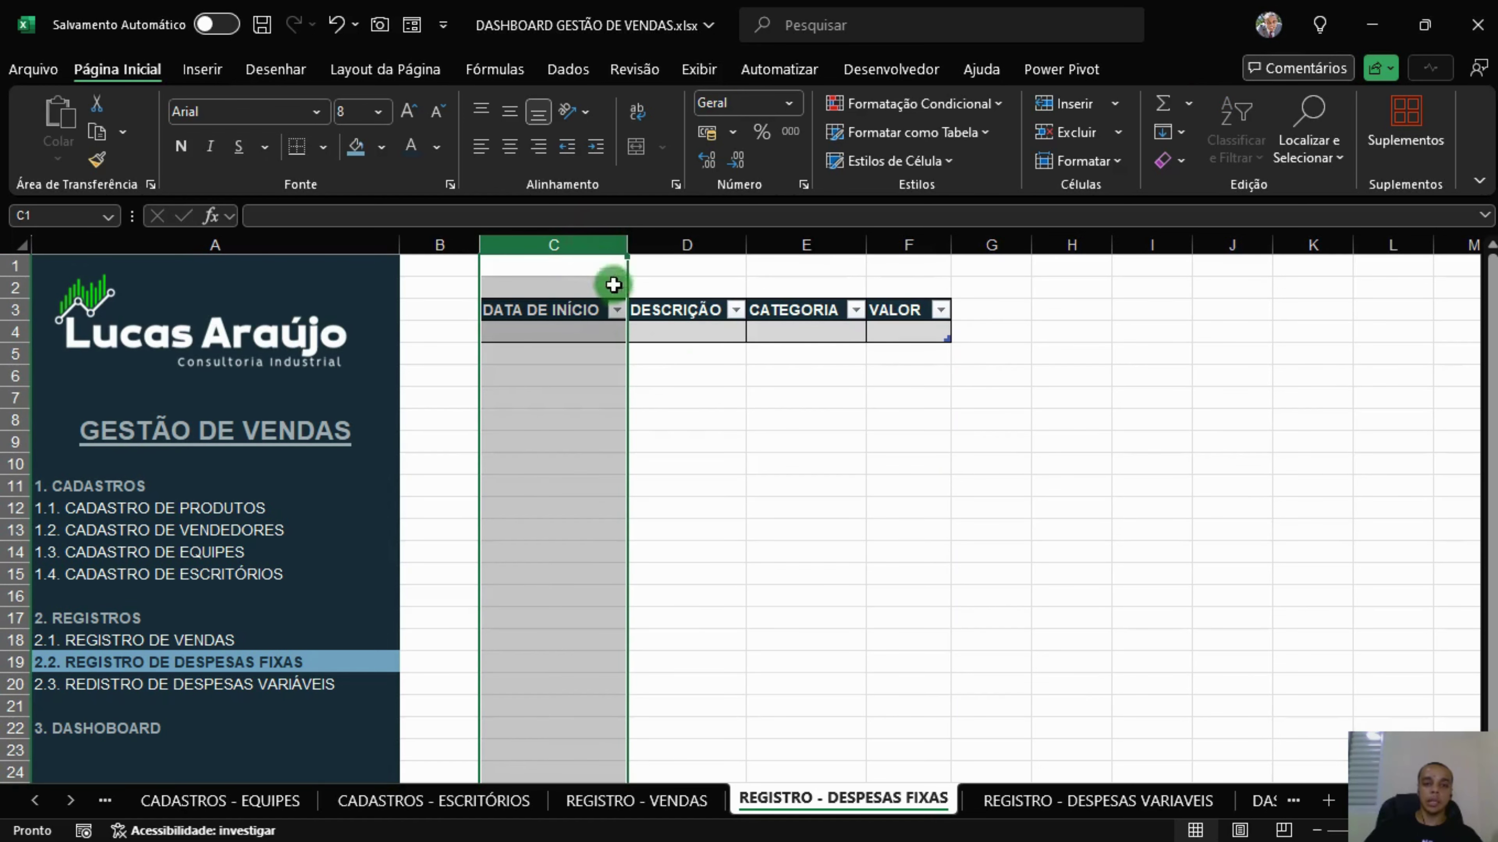
right_click(586, 255)
left_click(668, 501)
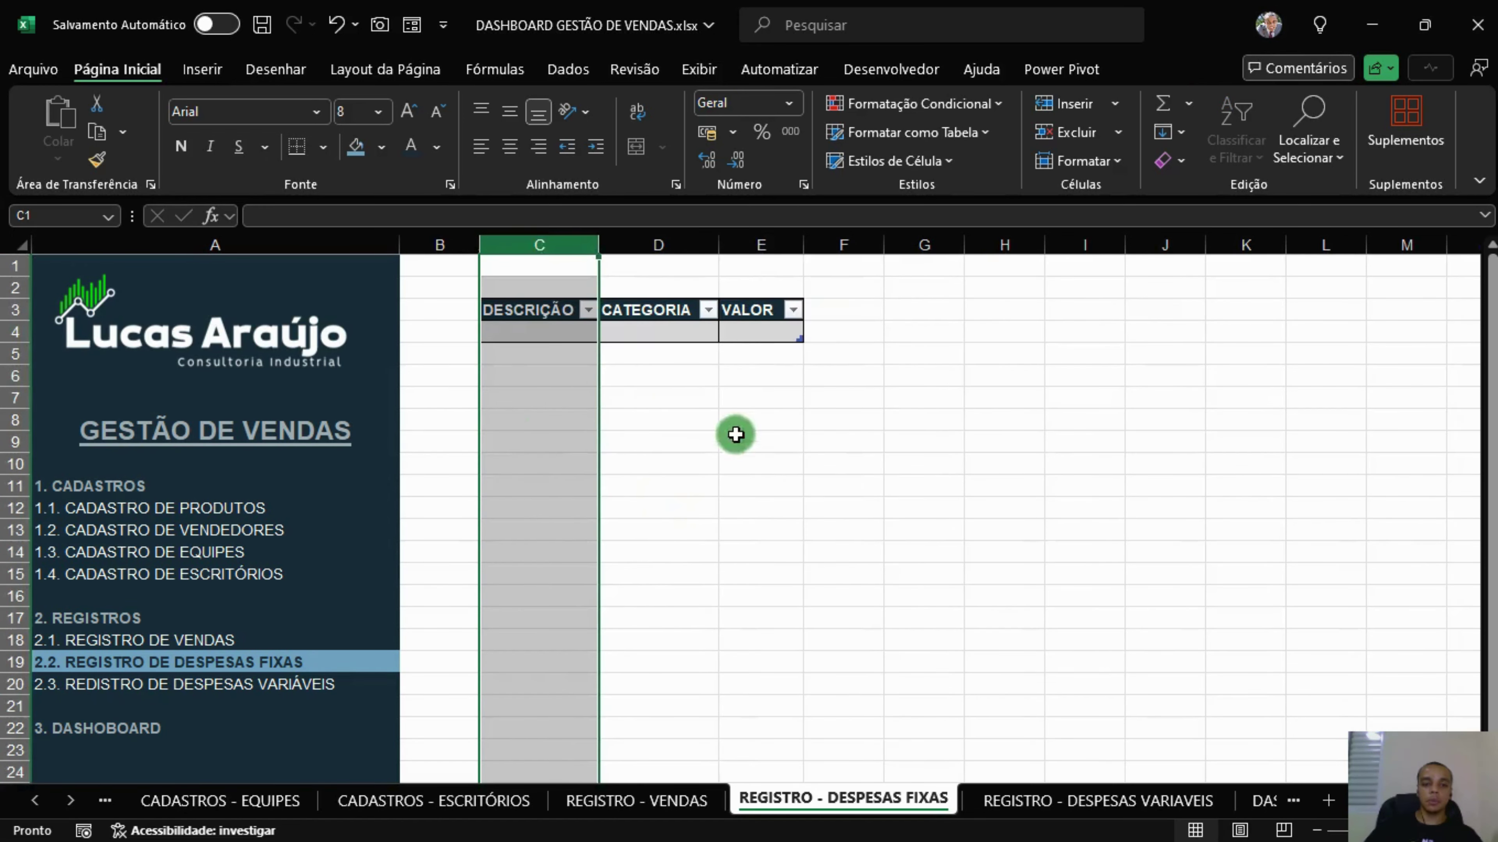
left_click(787, 447)
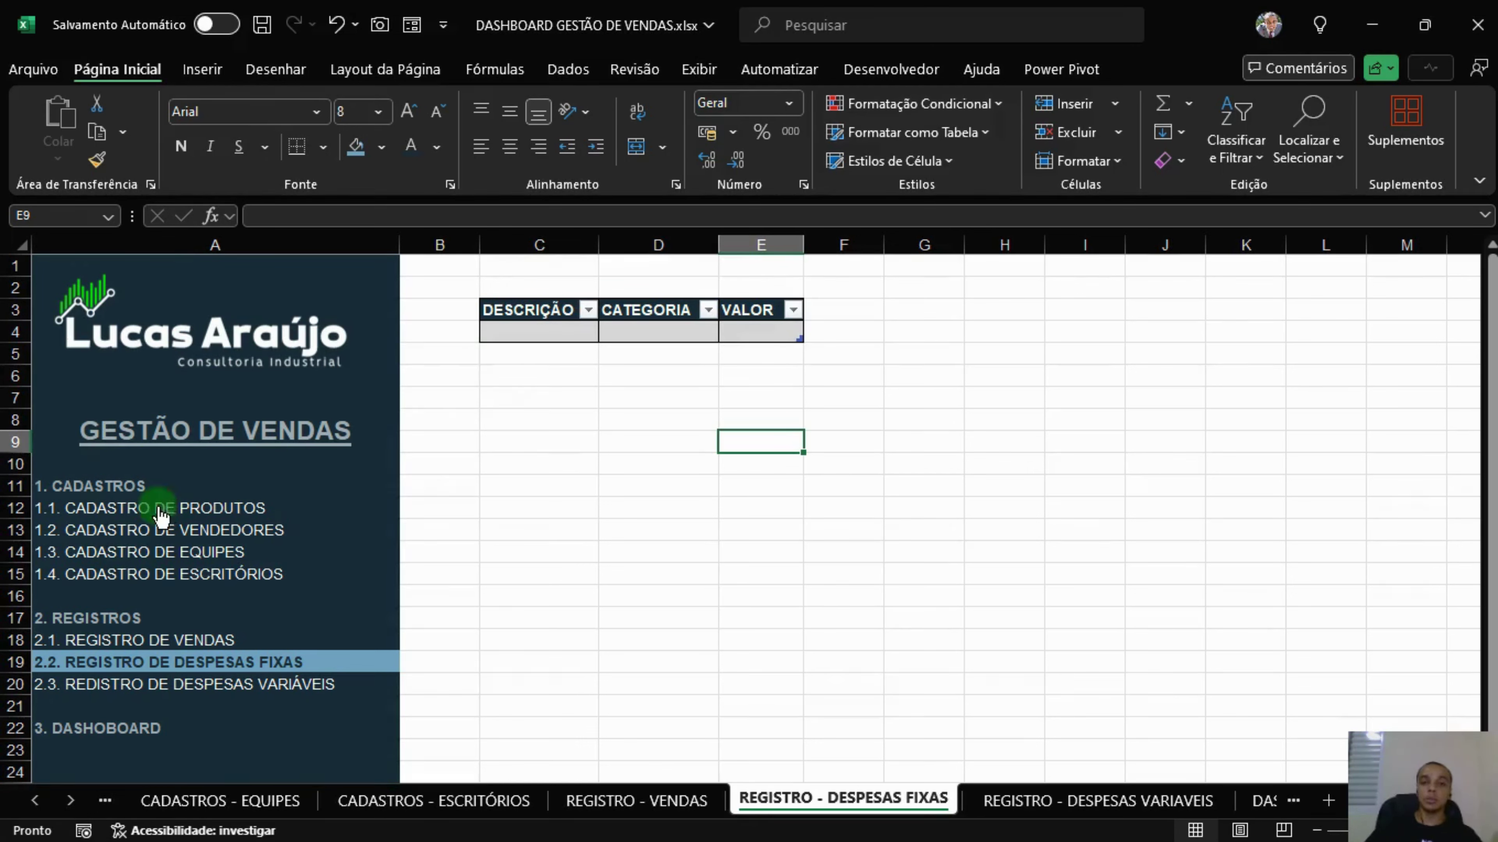
Give cell C4 a validation input message titled DESCRIÇÃO DA DESPESA reading "Informe uma descrição para esta despesa fixa.".
left_click(564, 334)
left_click(568, 69)
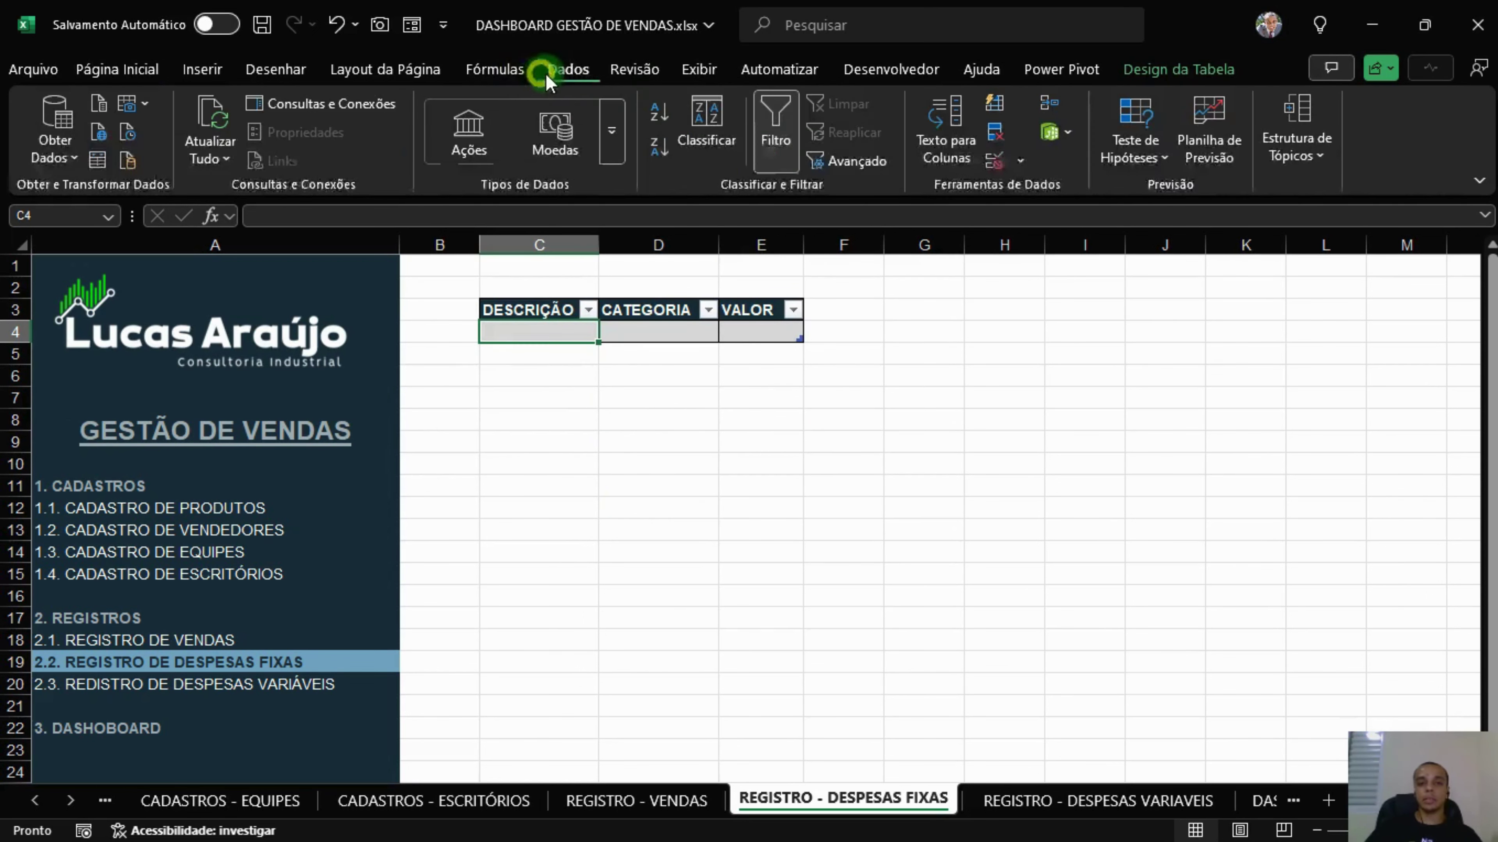
left_click(994, 160)
left_click(811, 430)
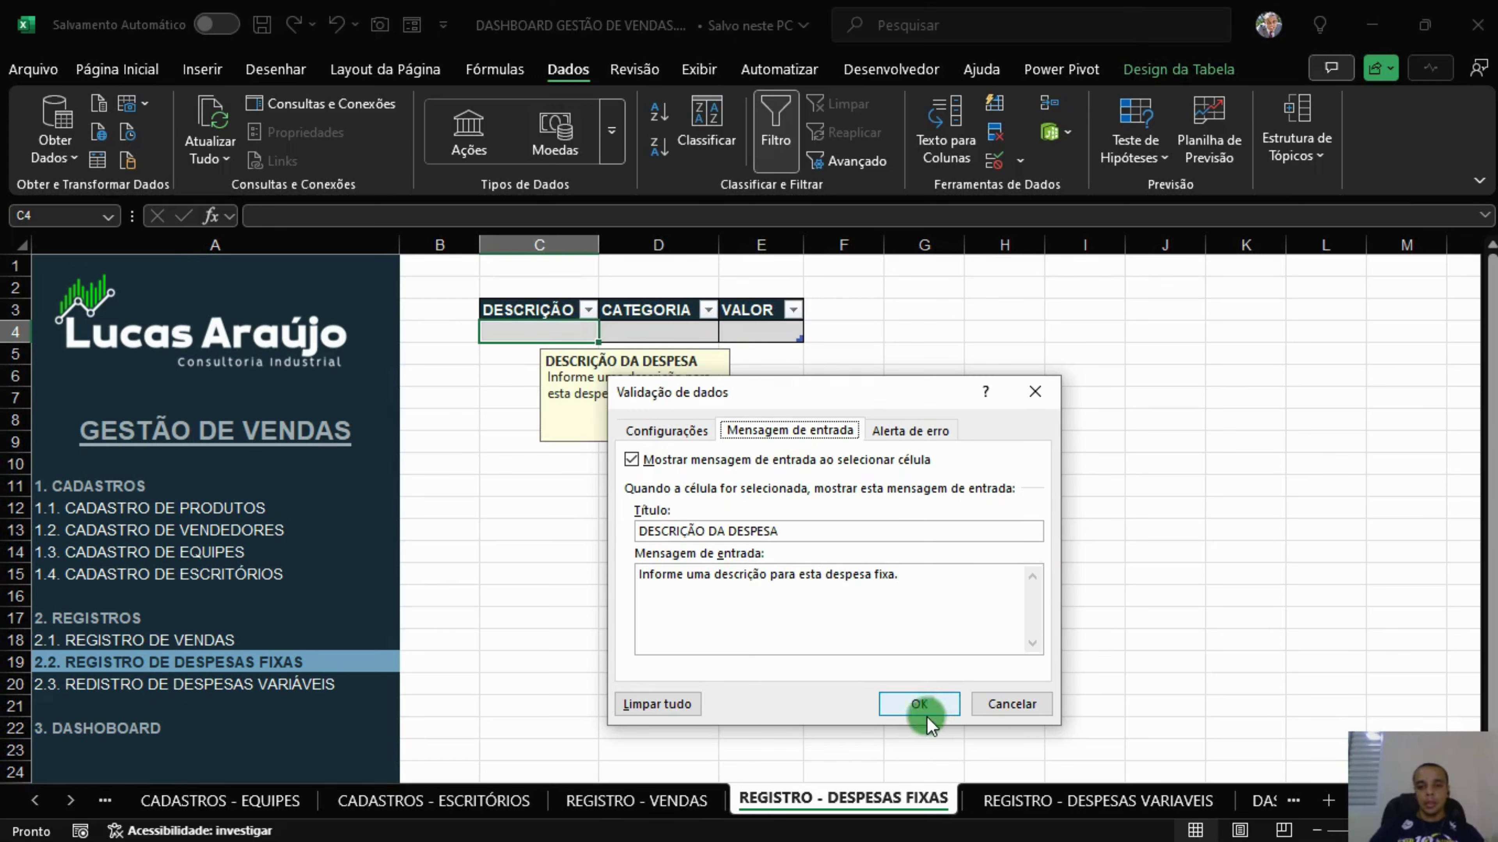
left_click(920, 704)
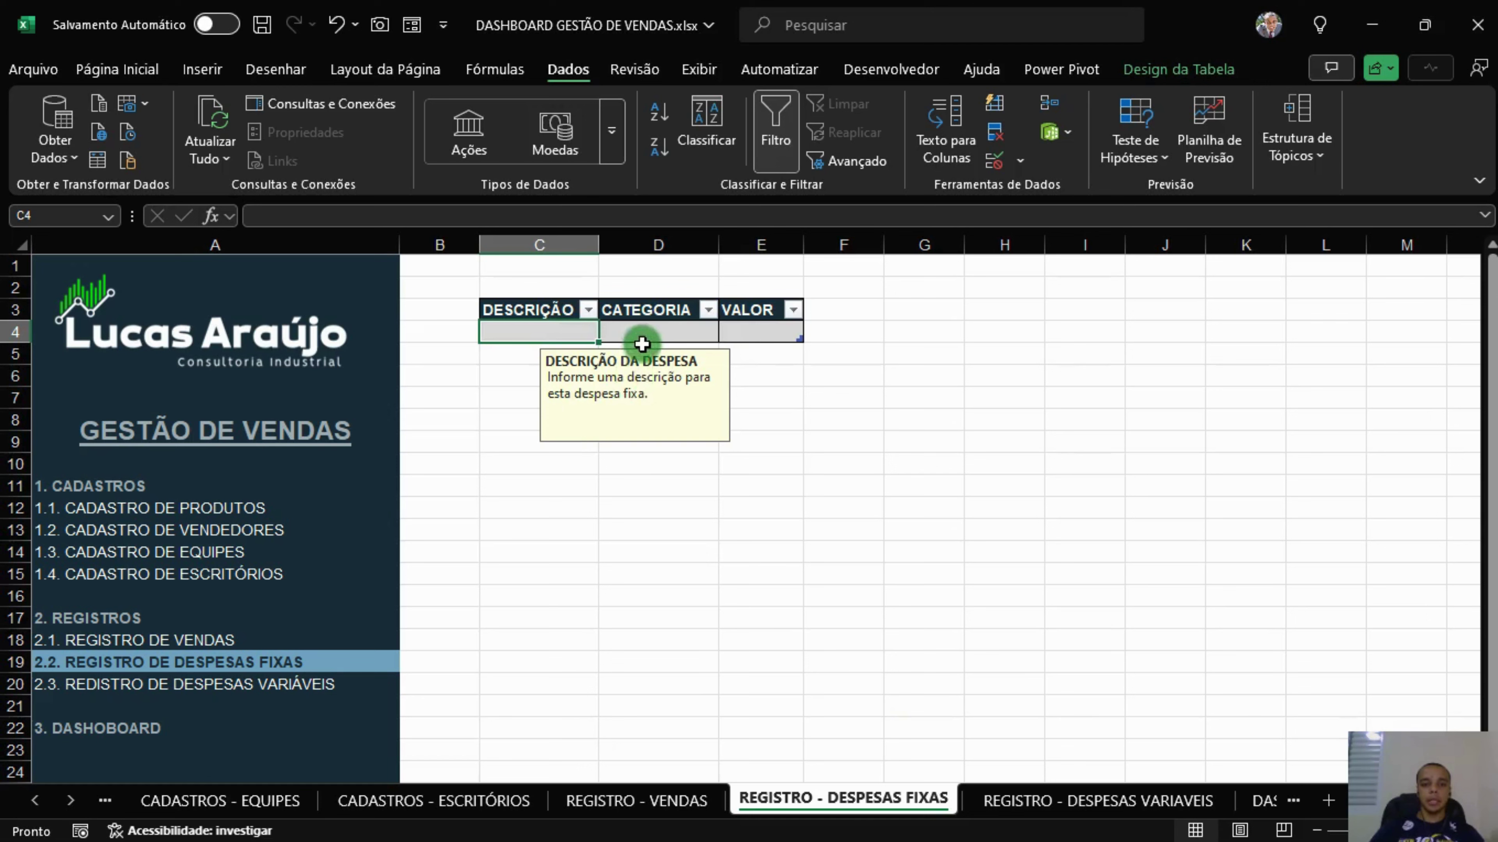
Give cell D4 a validation input message titled CATEGORIA DE DESPESA reading "Informe a categoria desta despesa fixa.".
left_click(655, 334)
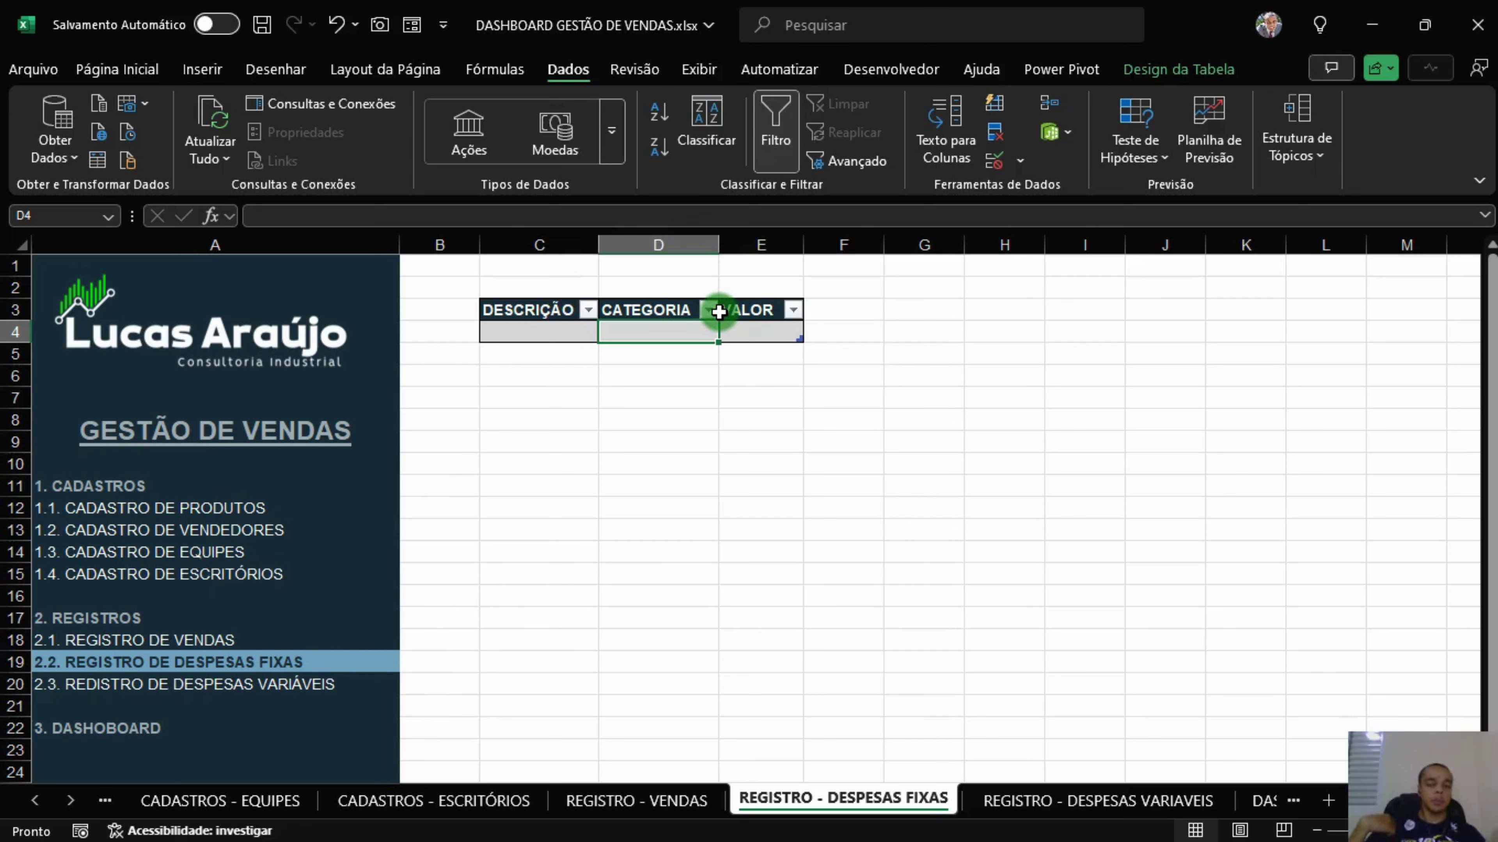
left_click(994, 167)
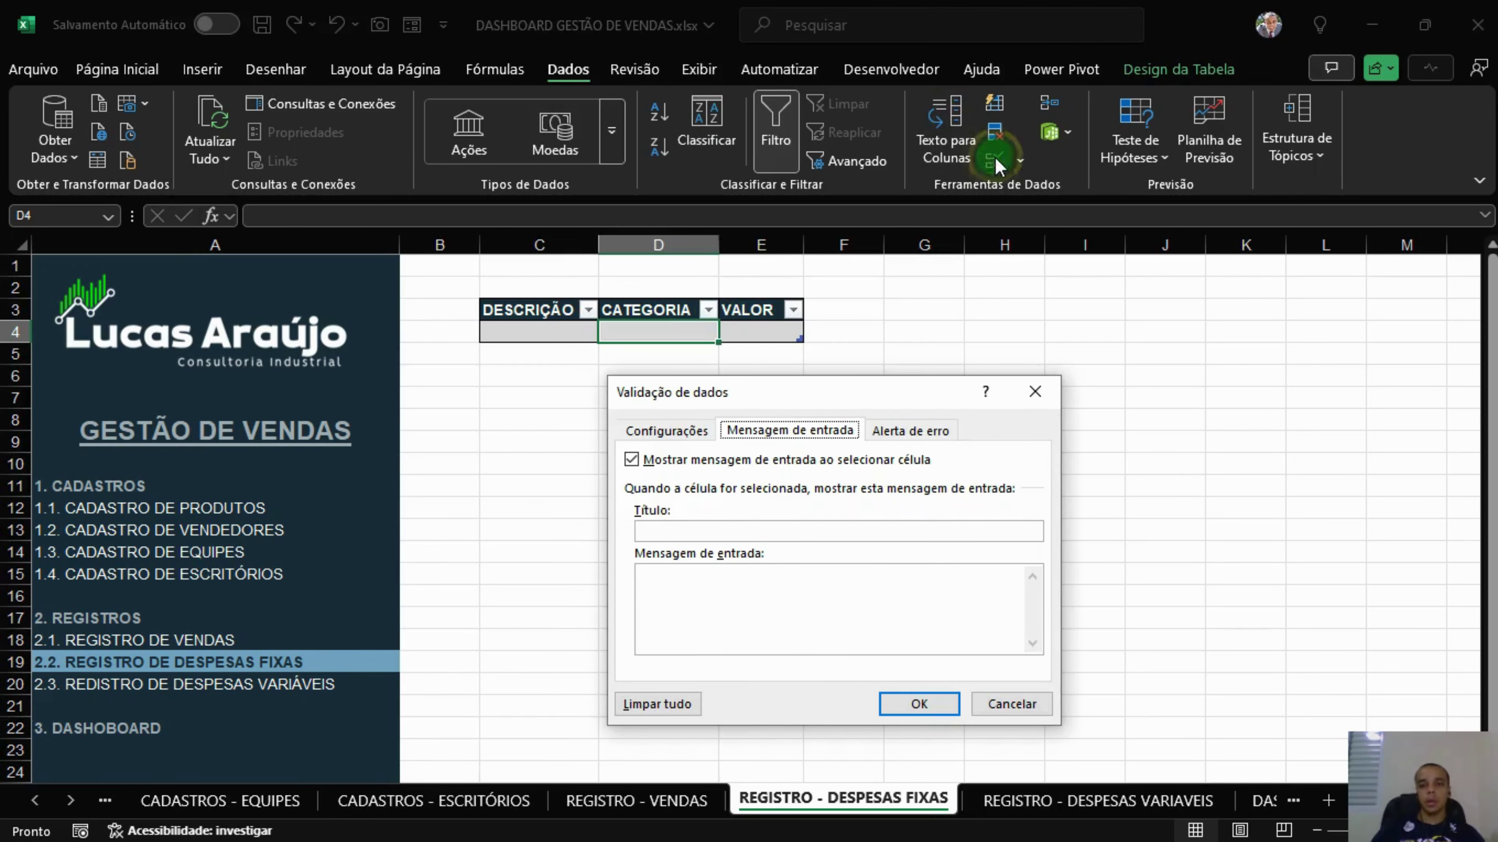
left_click(744, 528)
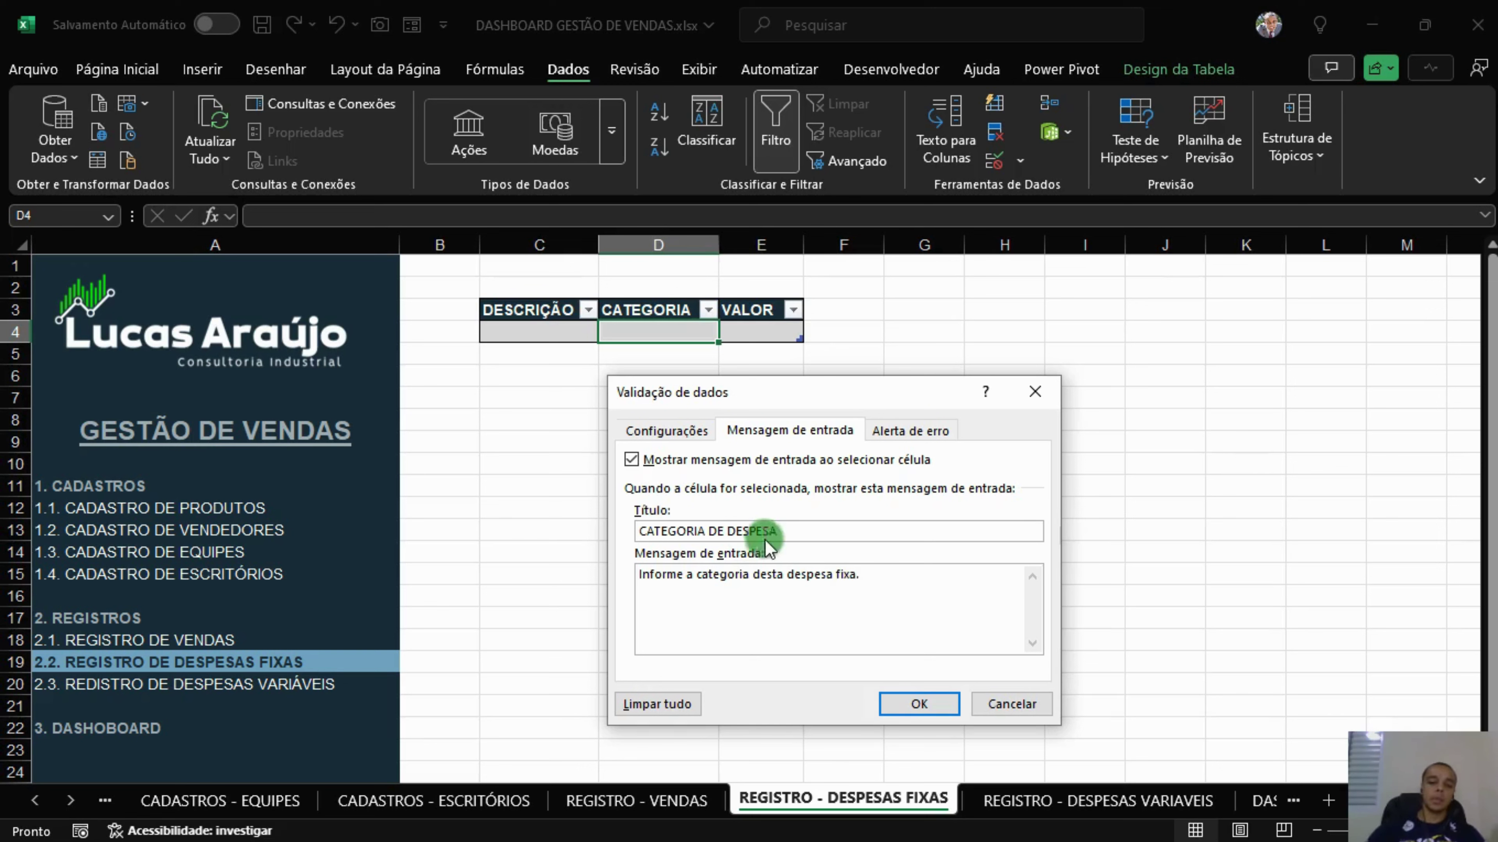
left_click(938, 704)
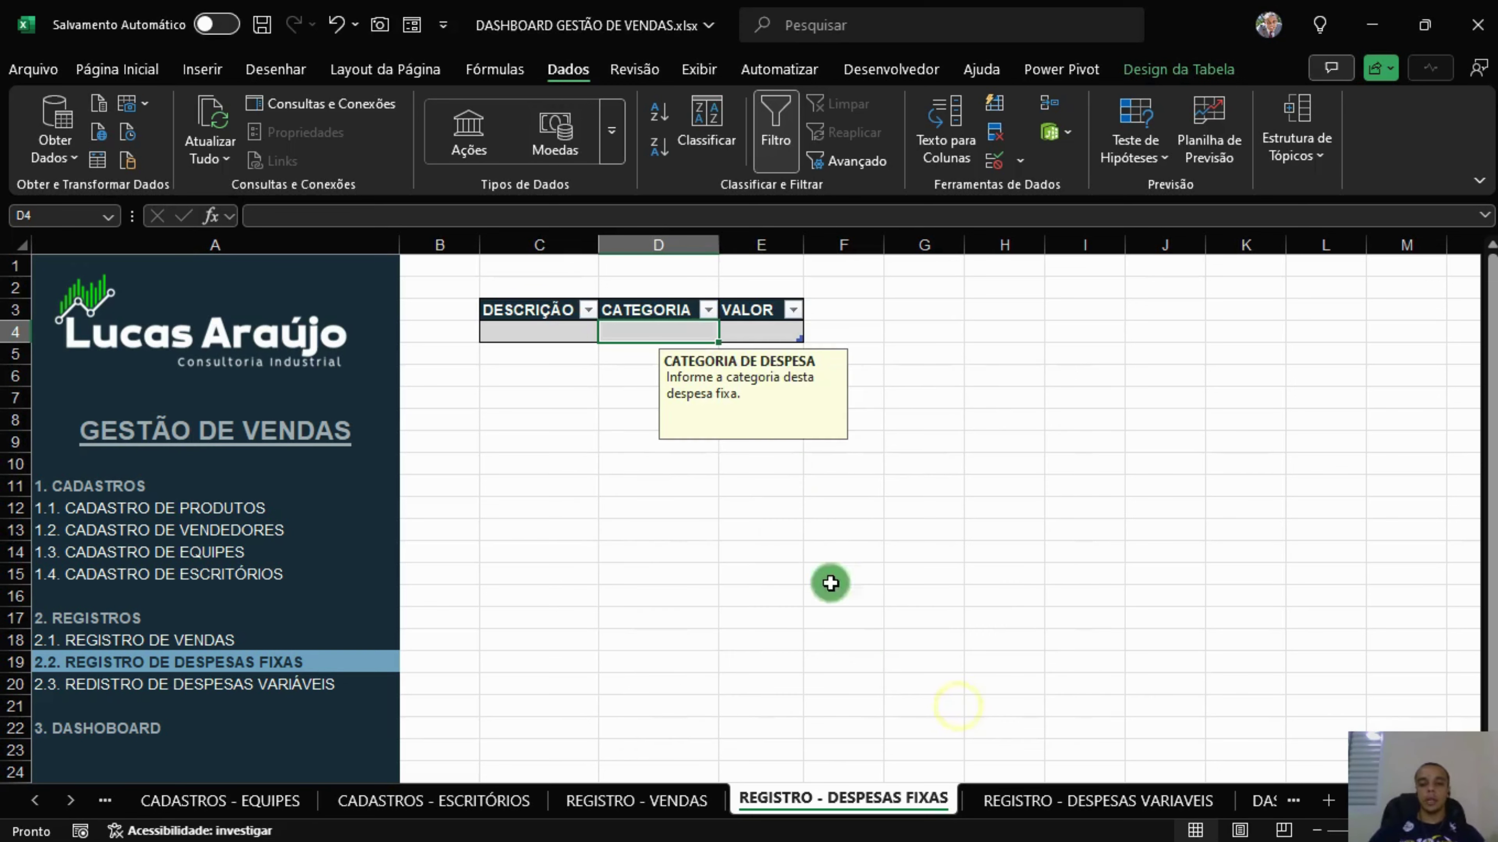
Apply the Contábil number format to cell E4 in the VALOR column.
left_click(773, 335)
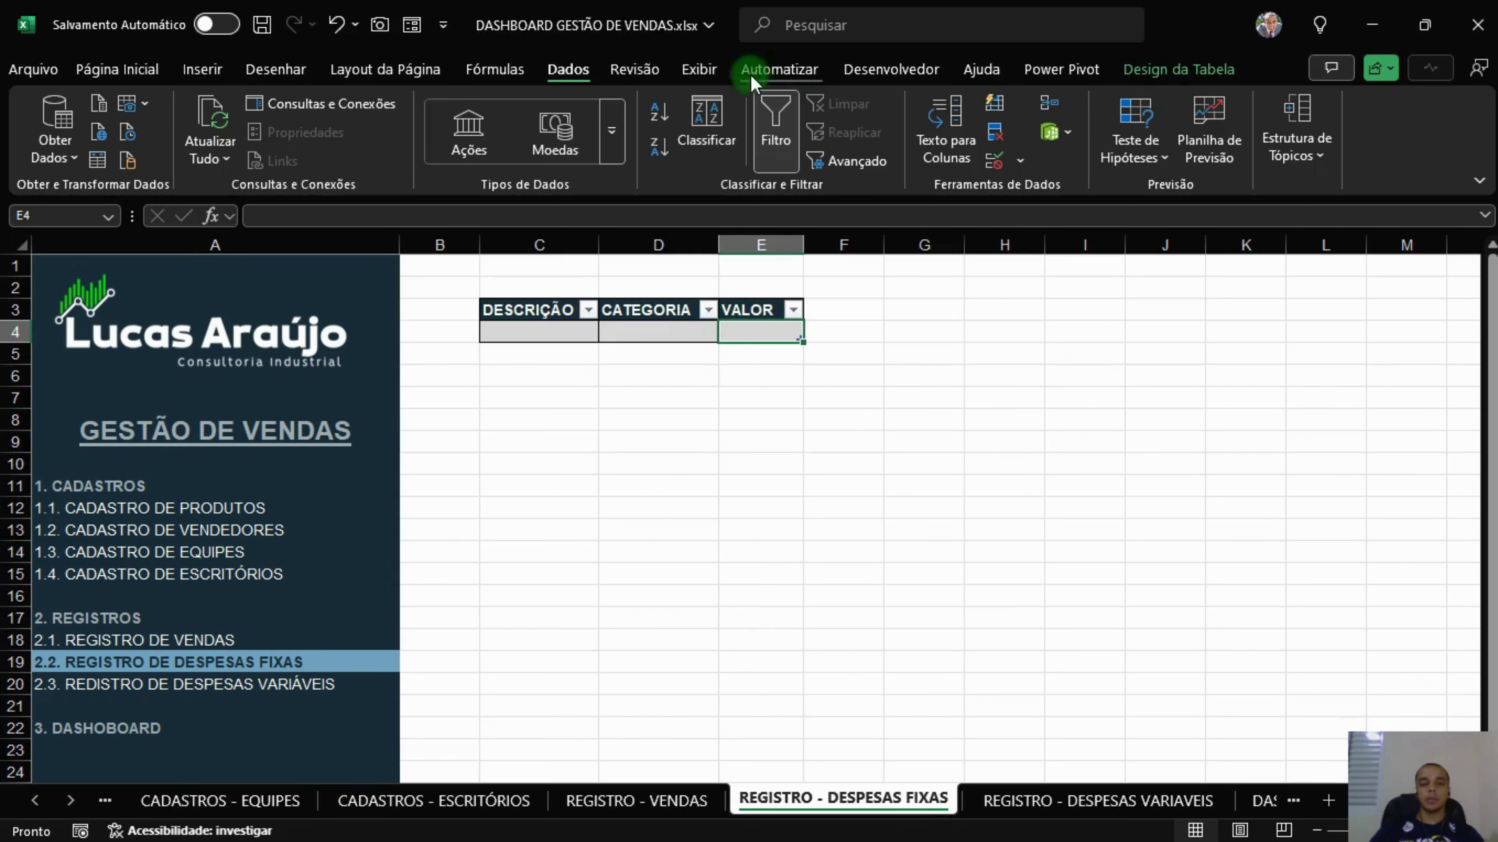
left_click(135, 69)
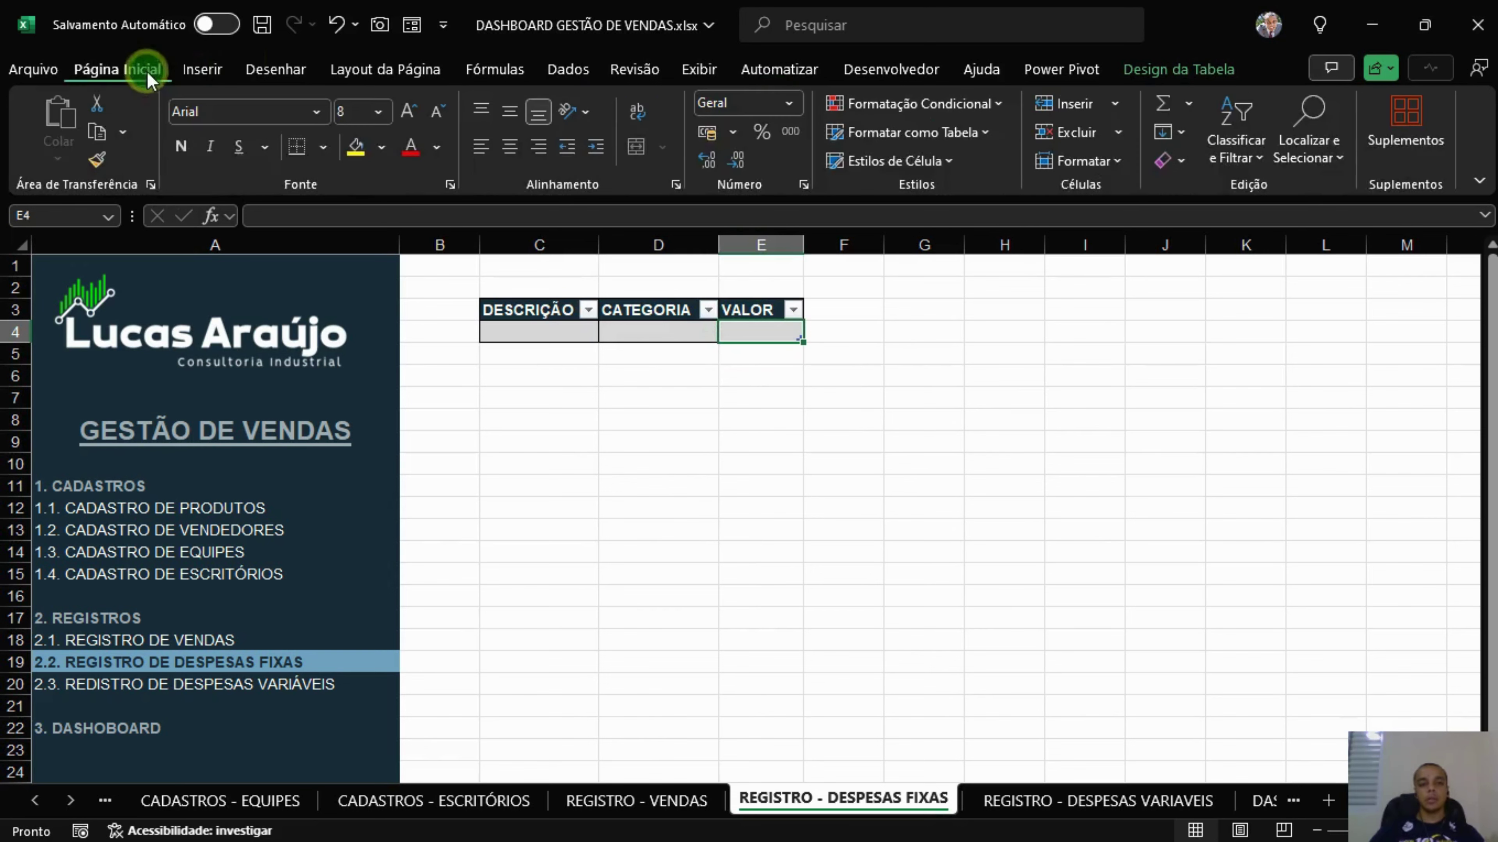
left_click(708, 140)
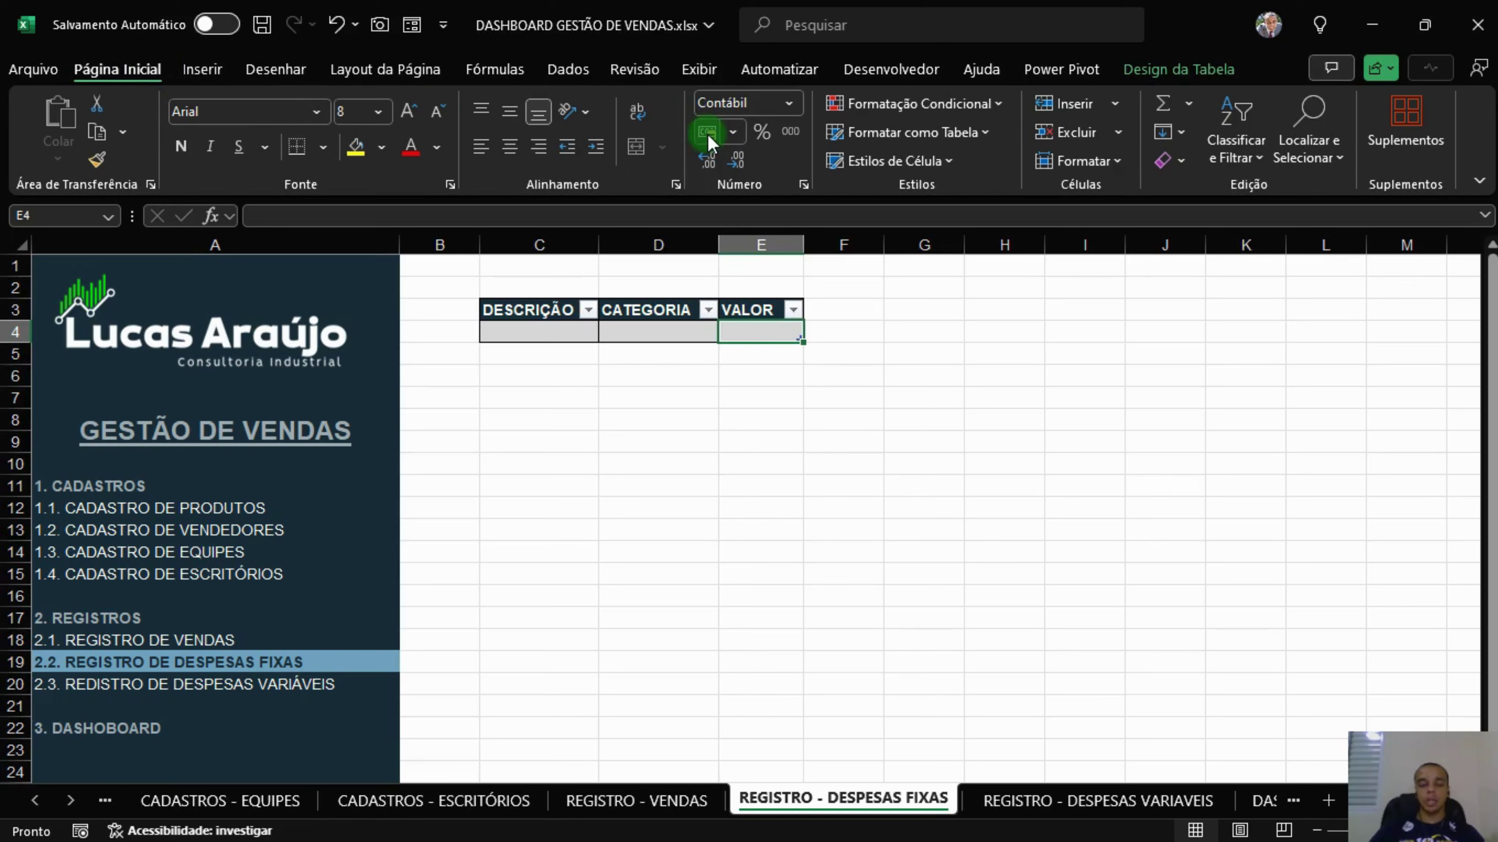
Restrict cell E4 in the VALOR column to decimal values greater than or equal to 0 with data validation.
left_click(575, 69)
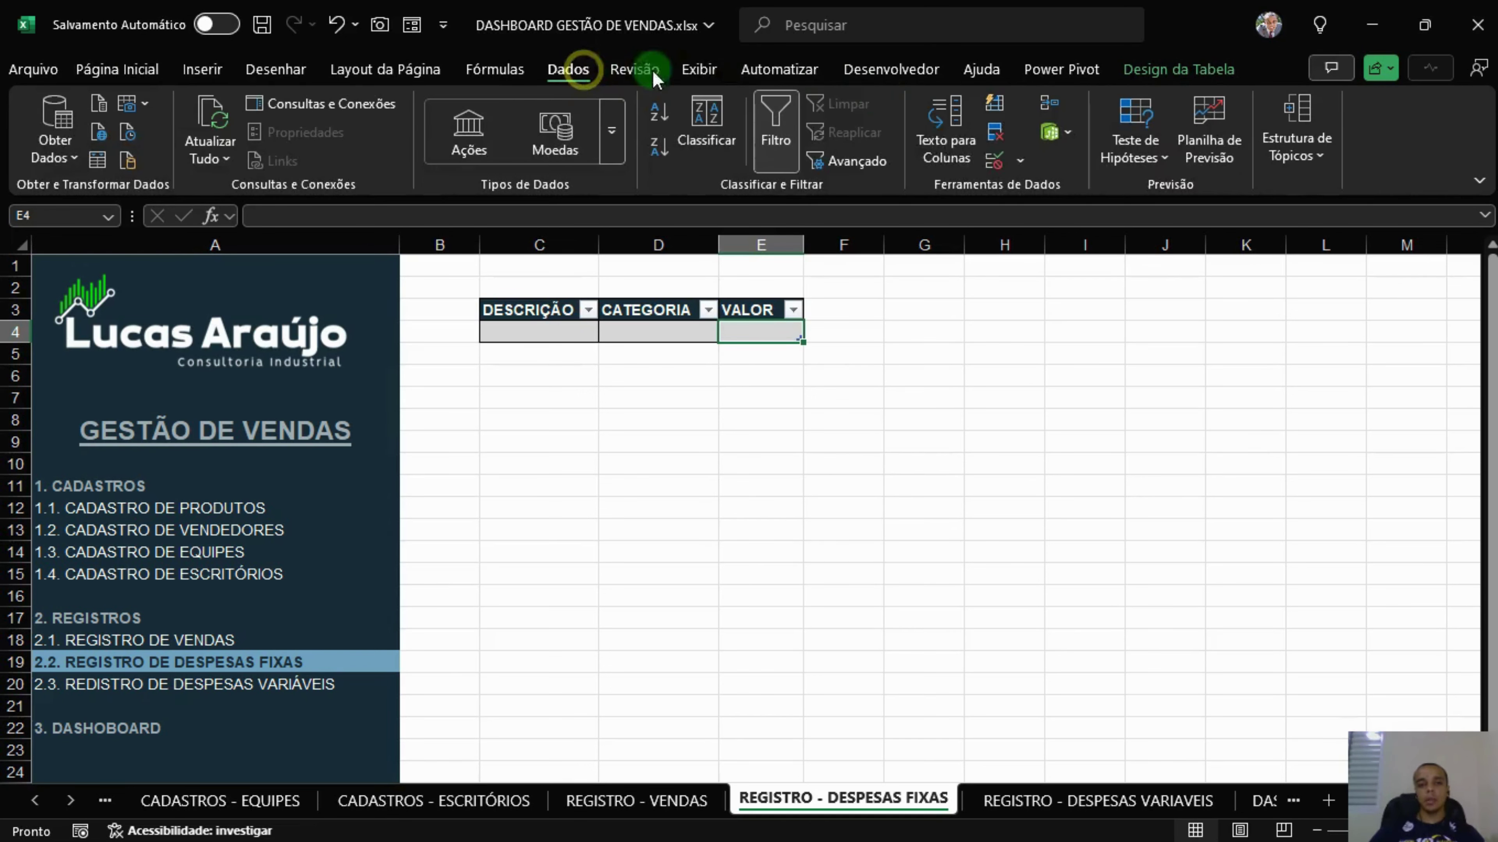
left_click(991, 159)
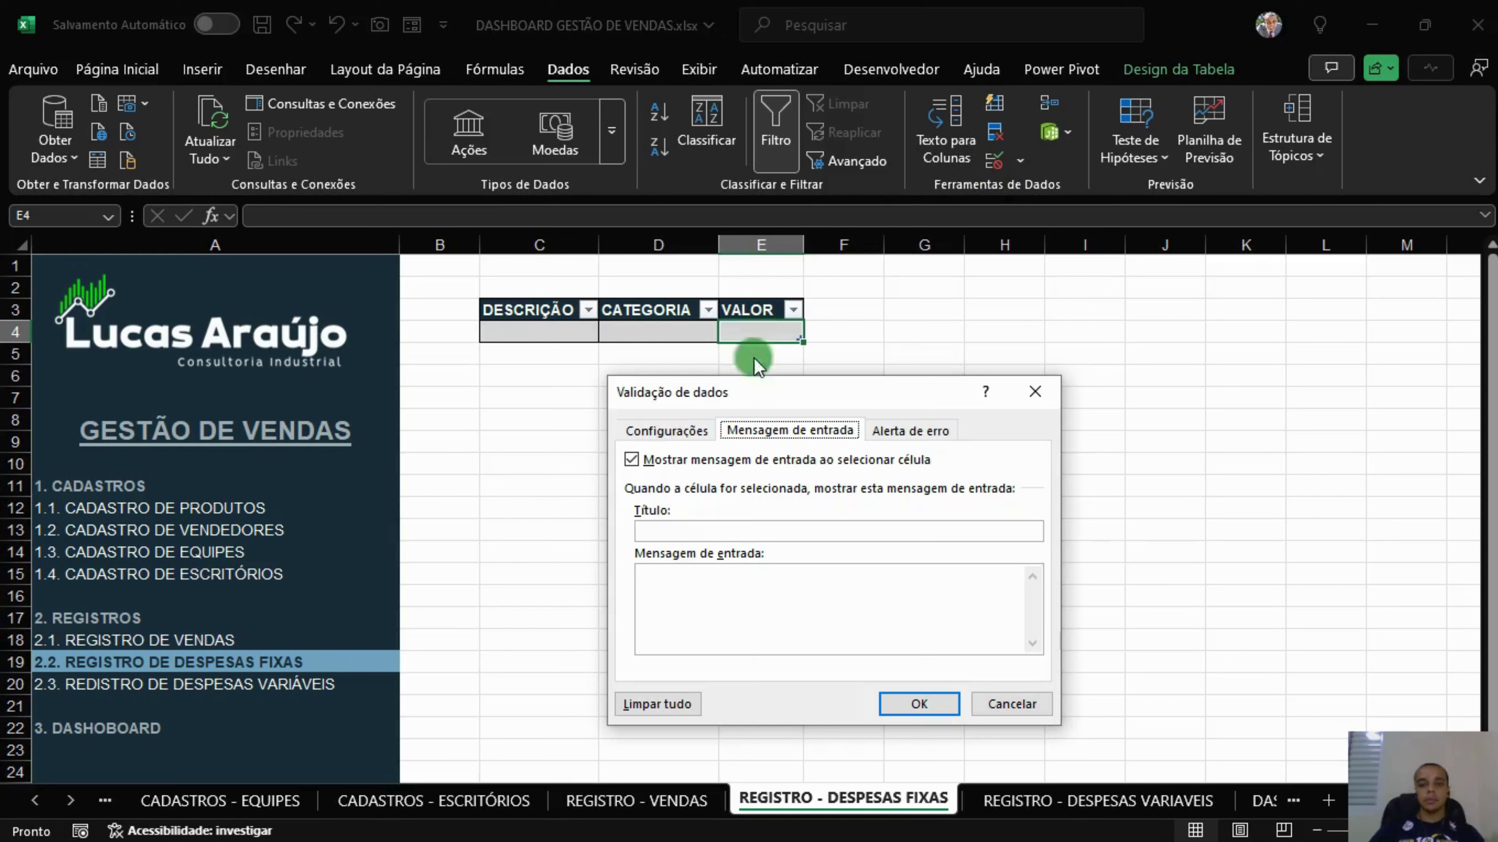
left_click(660, 430)
left_click(704, 506)
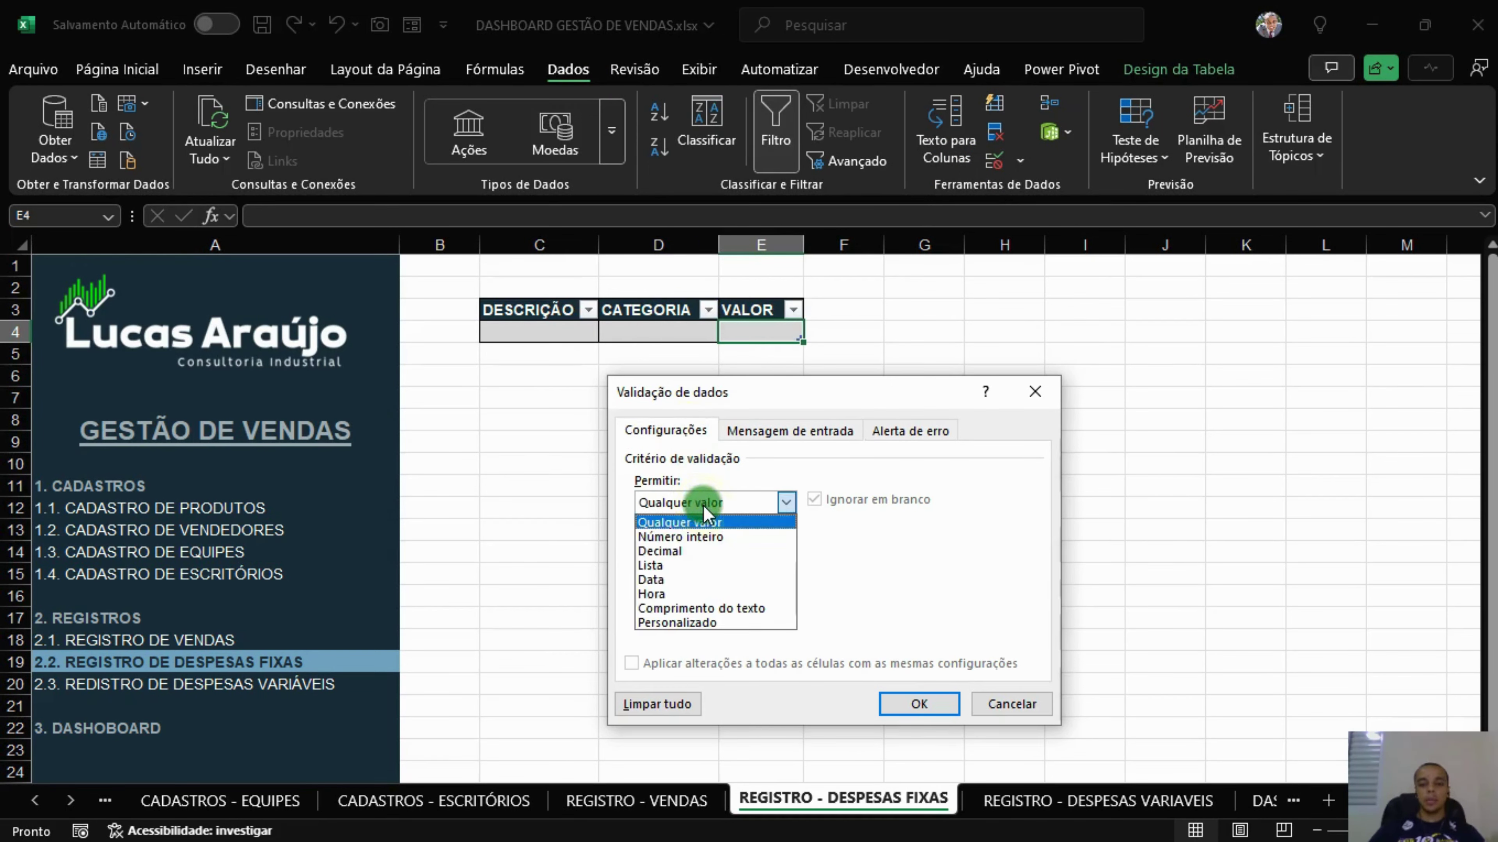
left_click(681, 553)
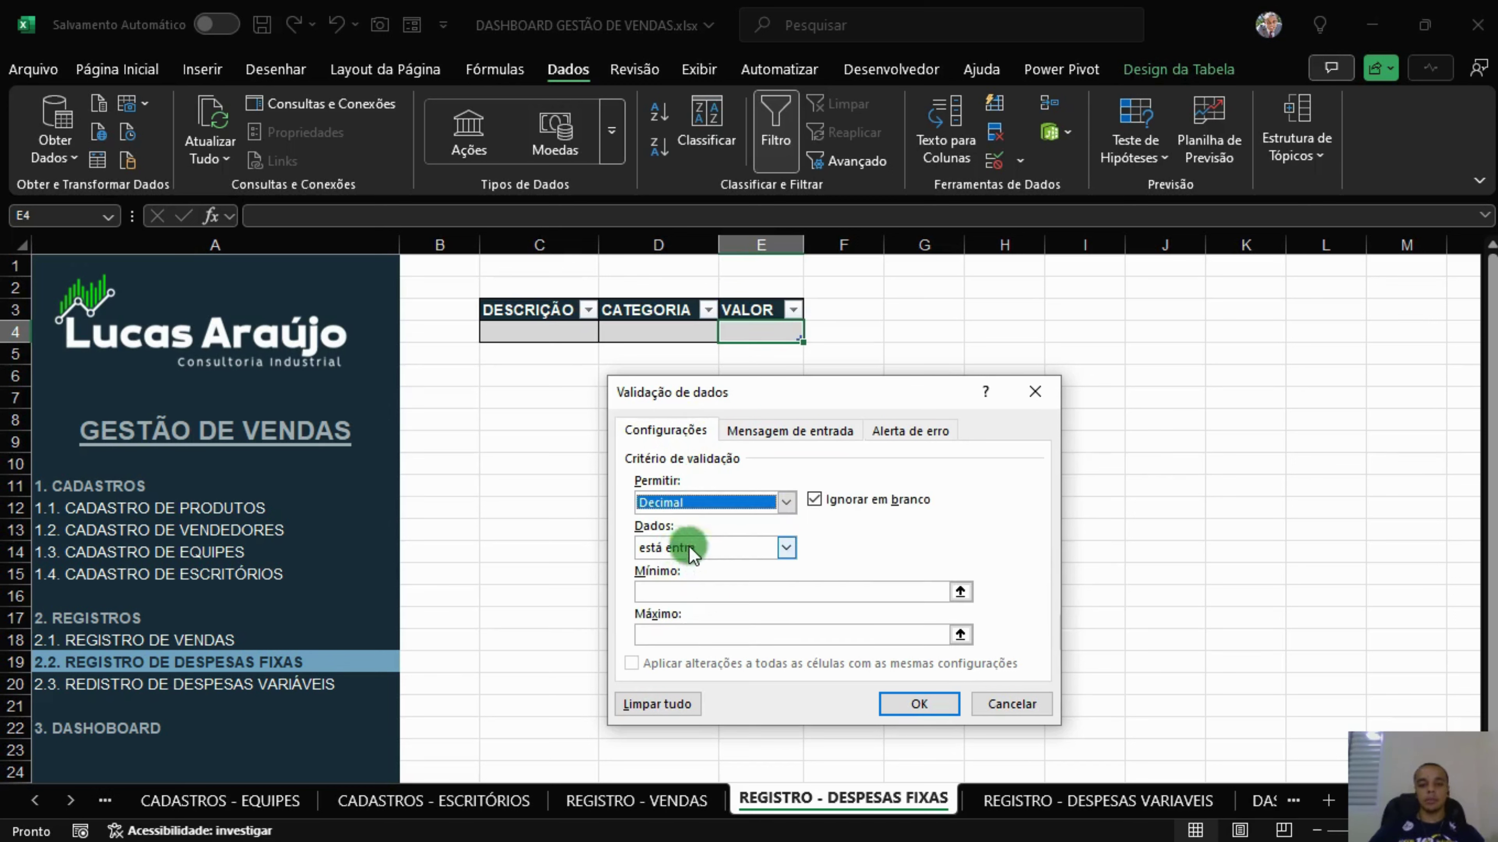
left_click(785, 548)
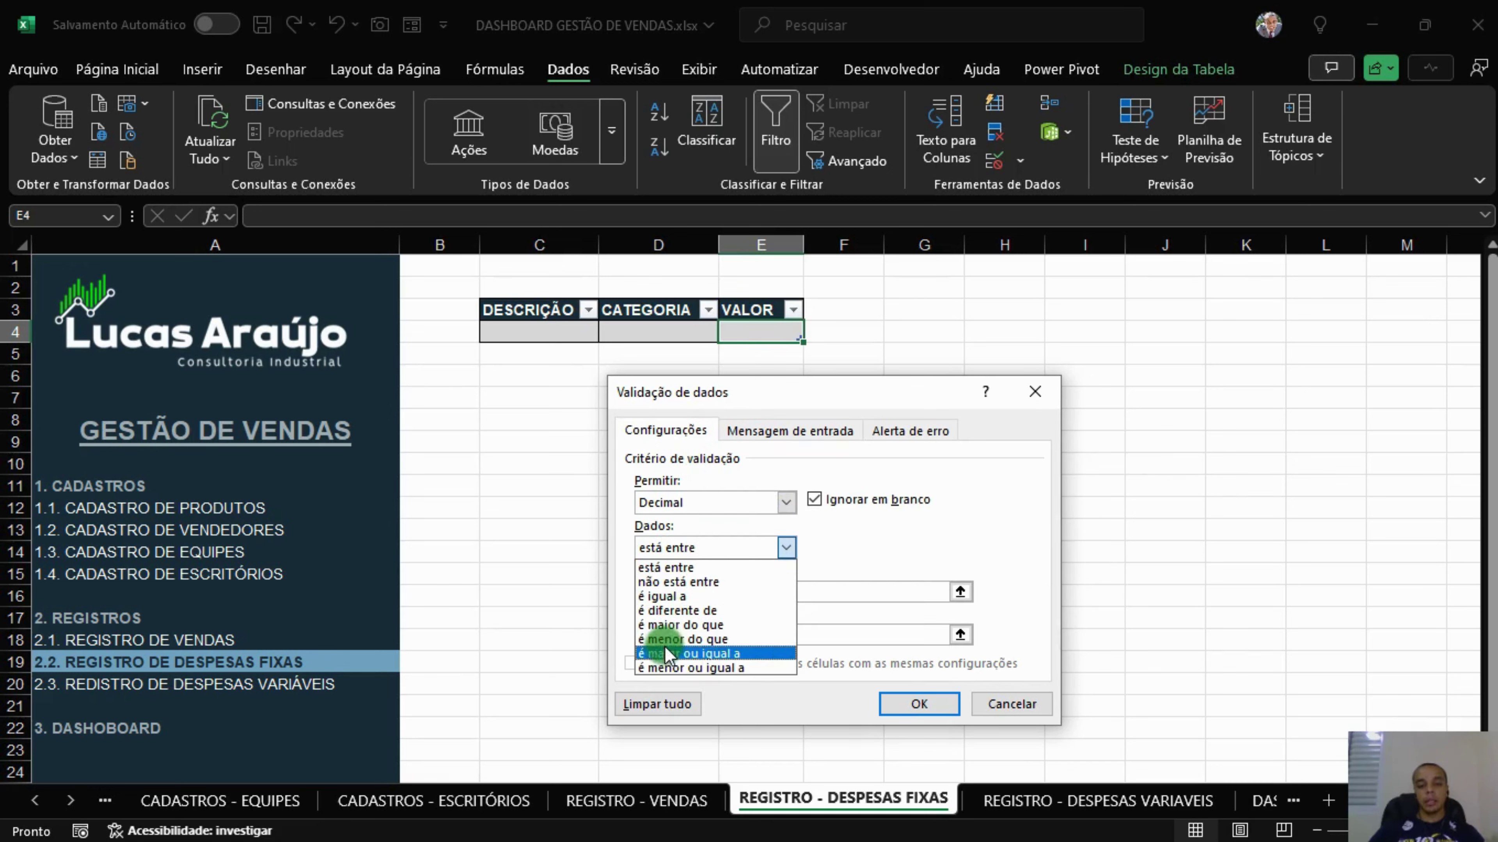
left_click(694, 653)
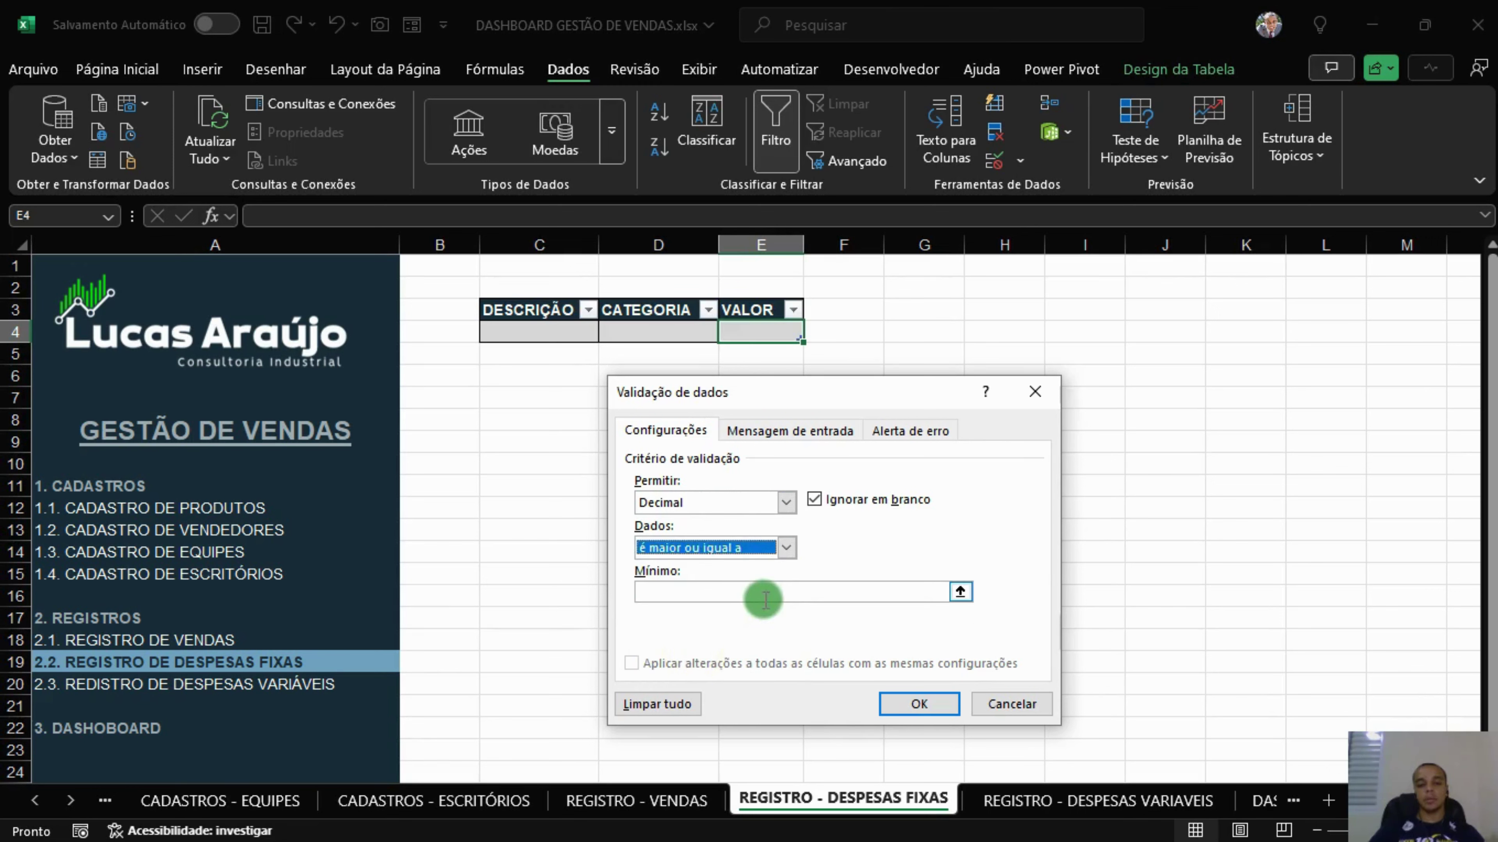
left_click(767, 592)
type("0")
Give cell E4 an input message titled VALOR DA DESPESA reading "Informe o valor desta despesa fixa utilizando apenas números.".
left_click(813, 429)
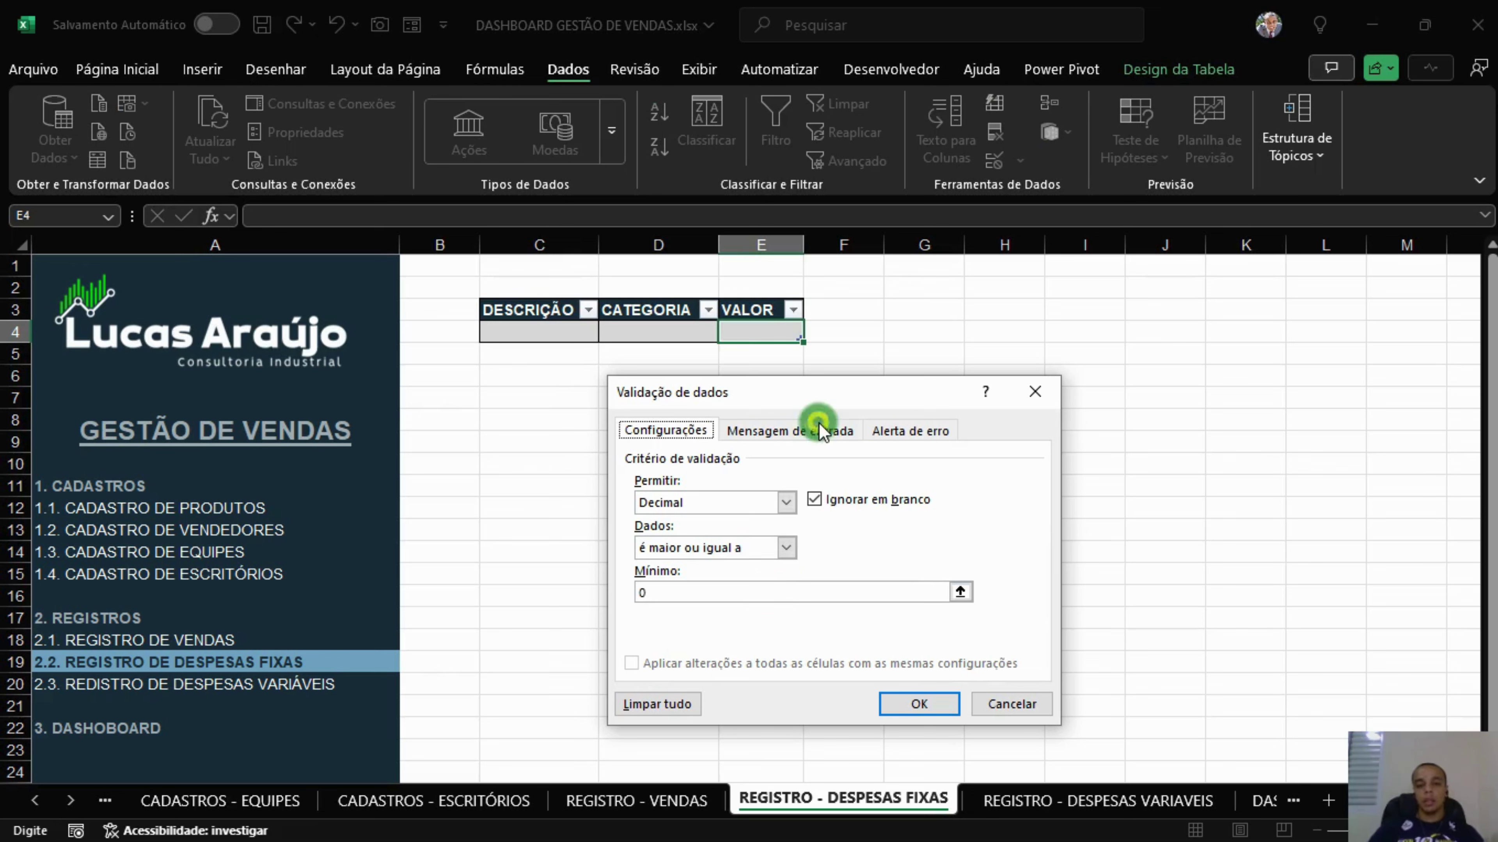
left_click(713, 527)
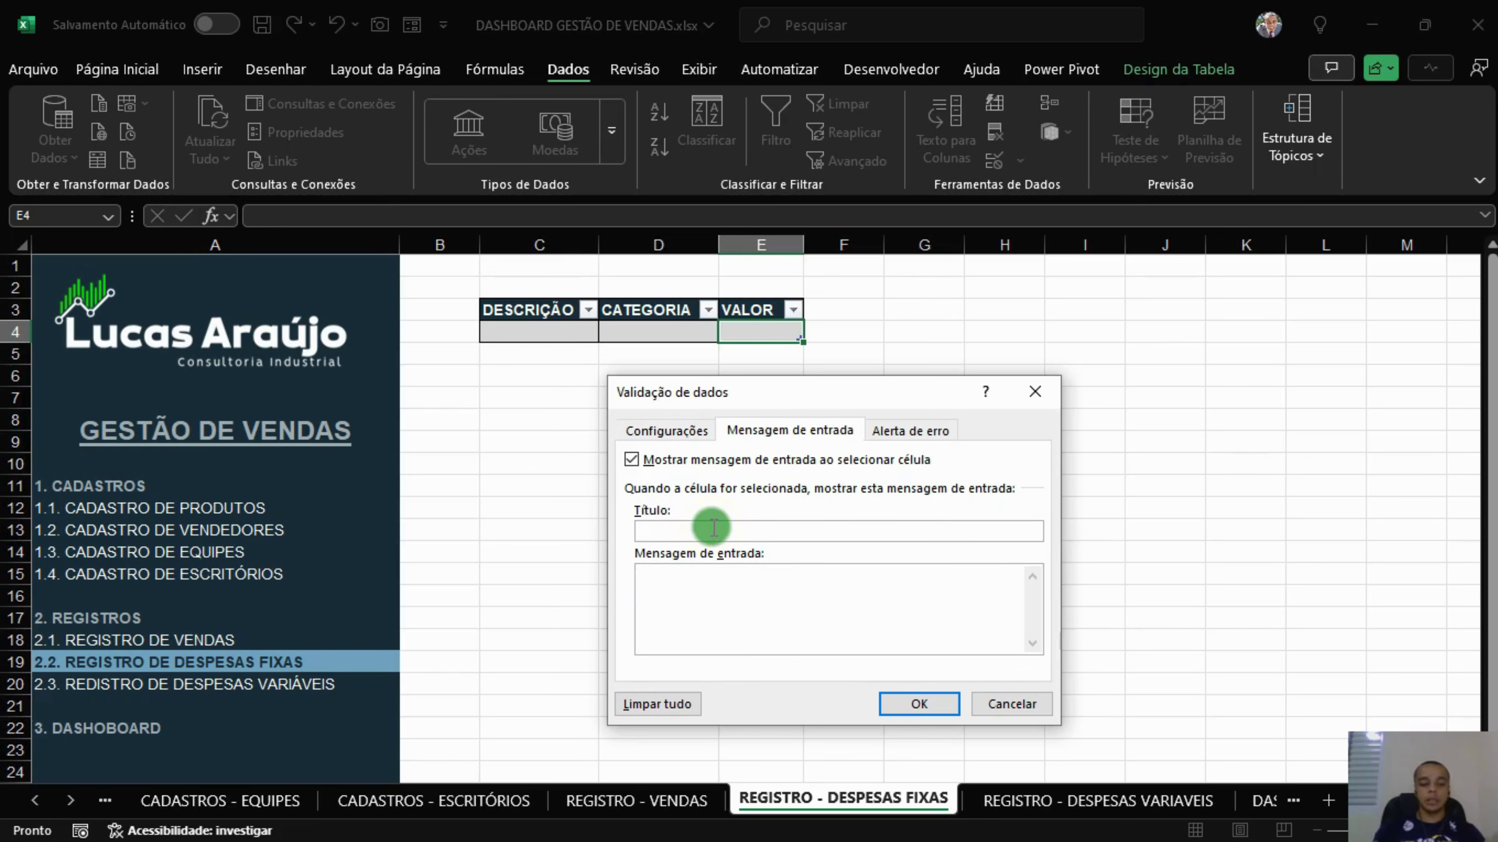
type("VALOR DA")
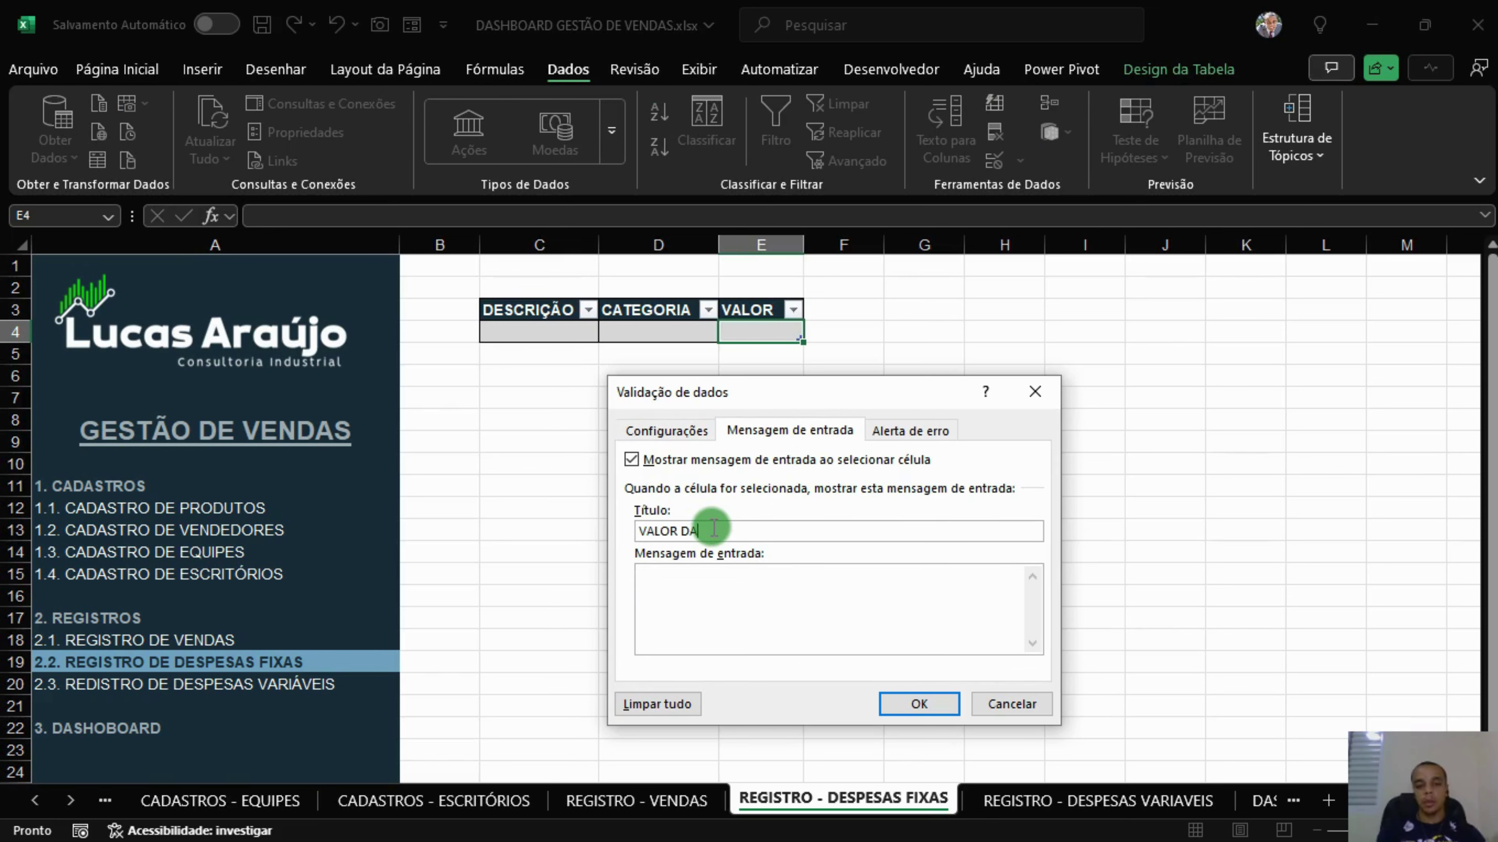
type(" DESPESA")
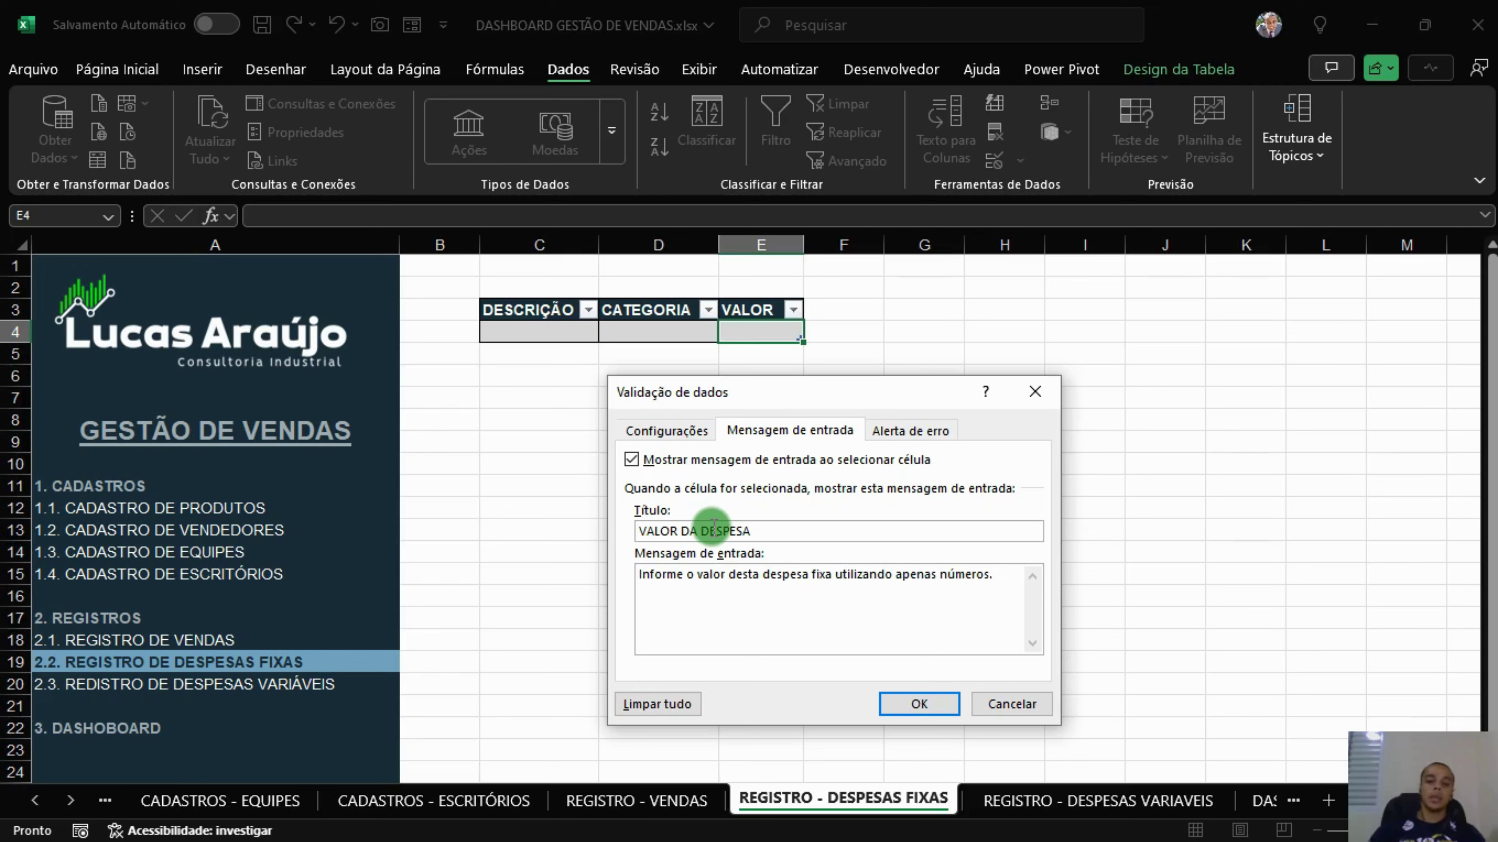
Give cell E4 an error alert titled ENTRADA INVÁLIDA reading "Informe o valor válido para esta despesa fixa utilizando apenas números.".
left_click(640, 575, "shift")
key("ctrl+c")
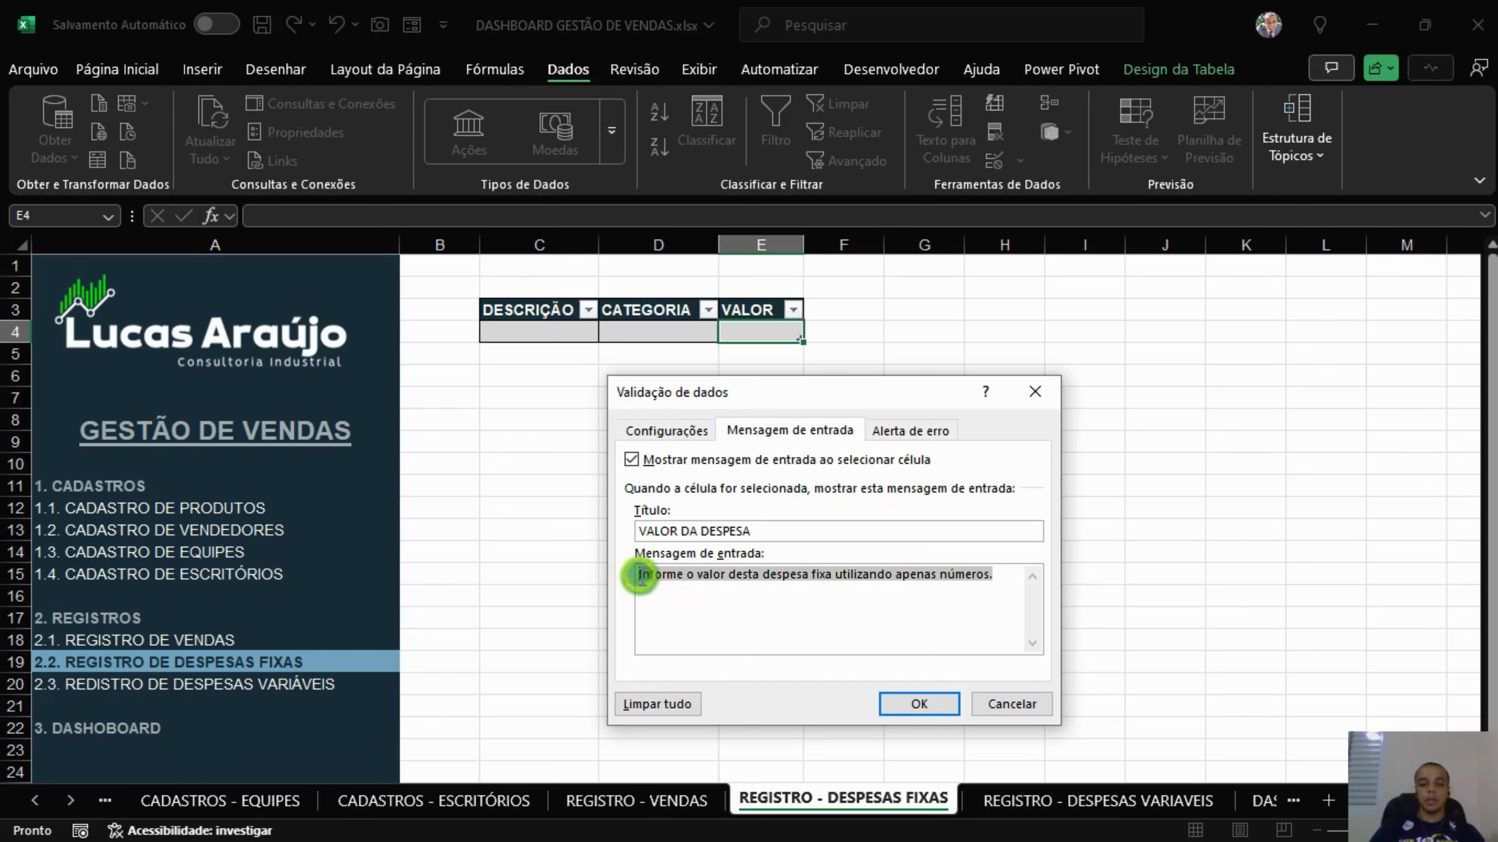
left_click(905, 429)
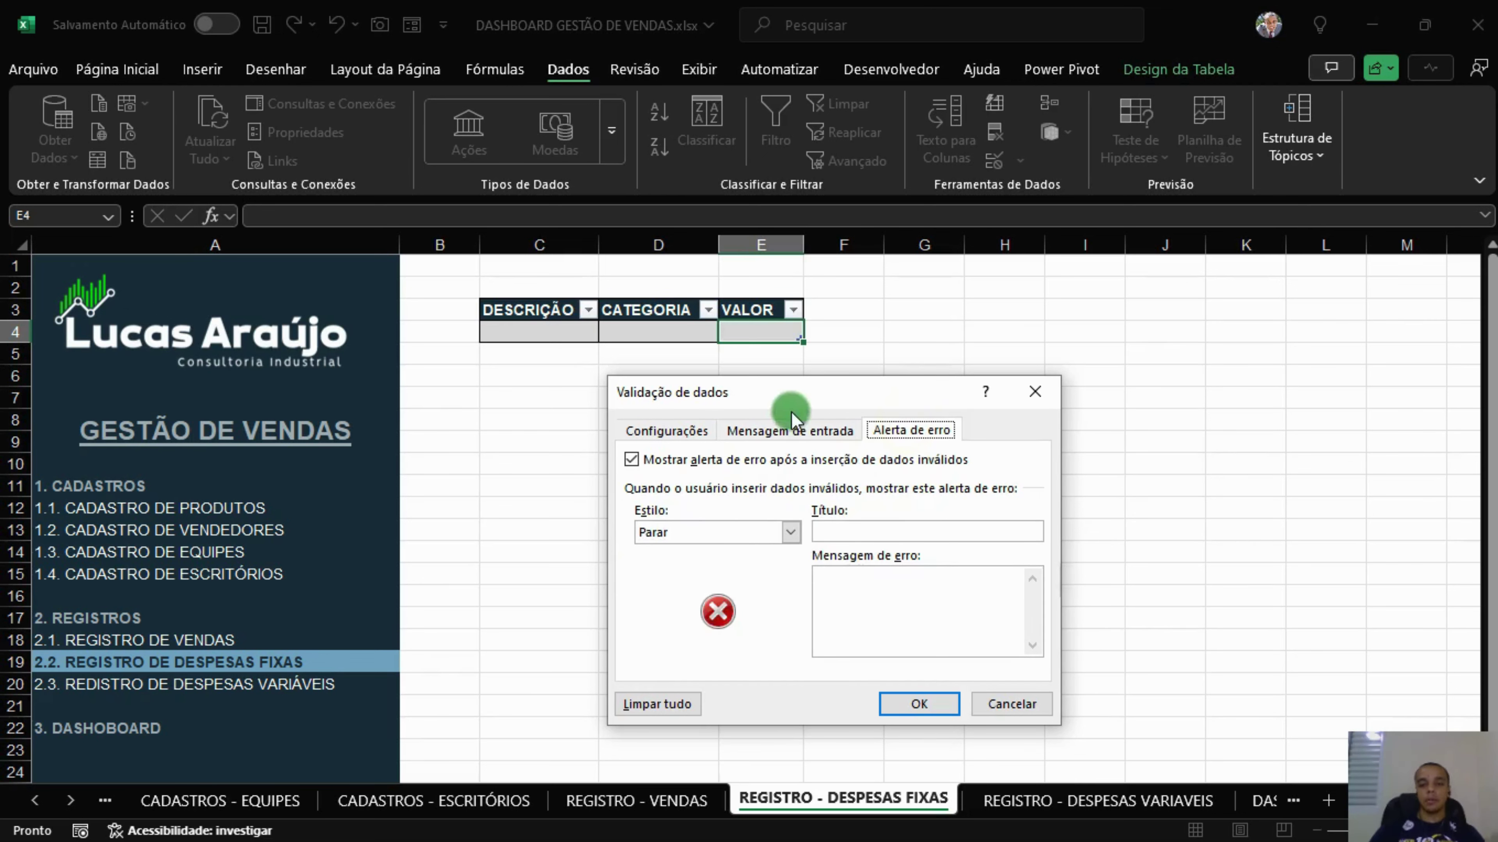
left_click(866, 530)
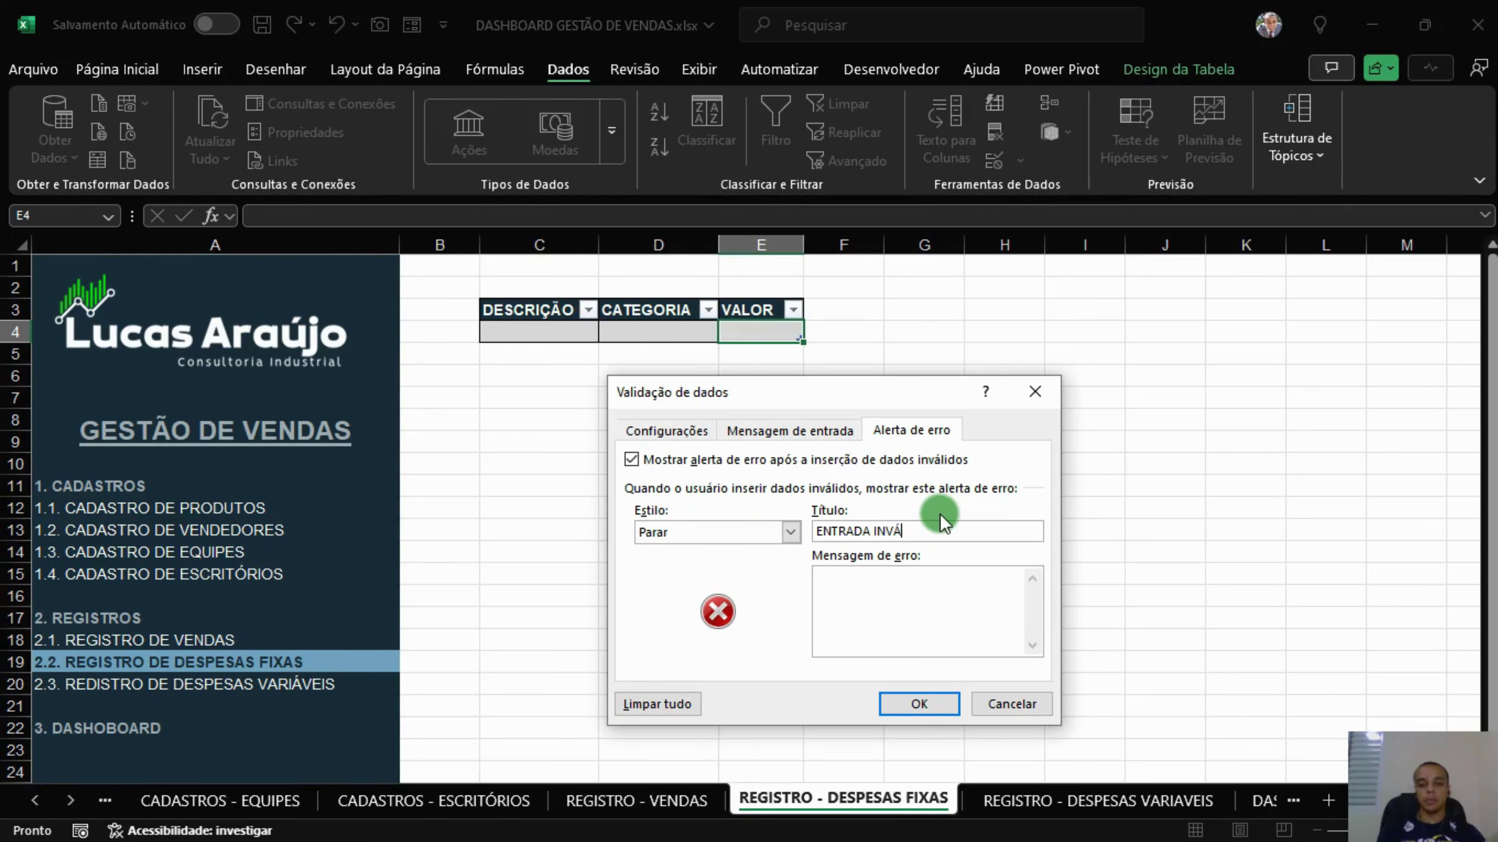
key("ctrl+v")
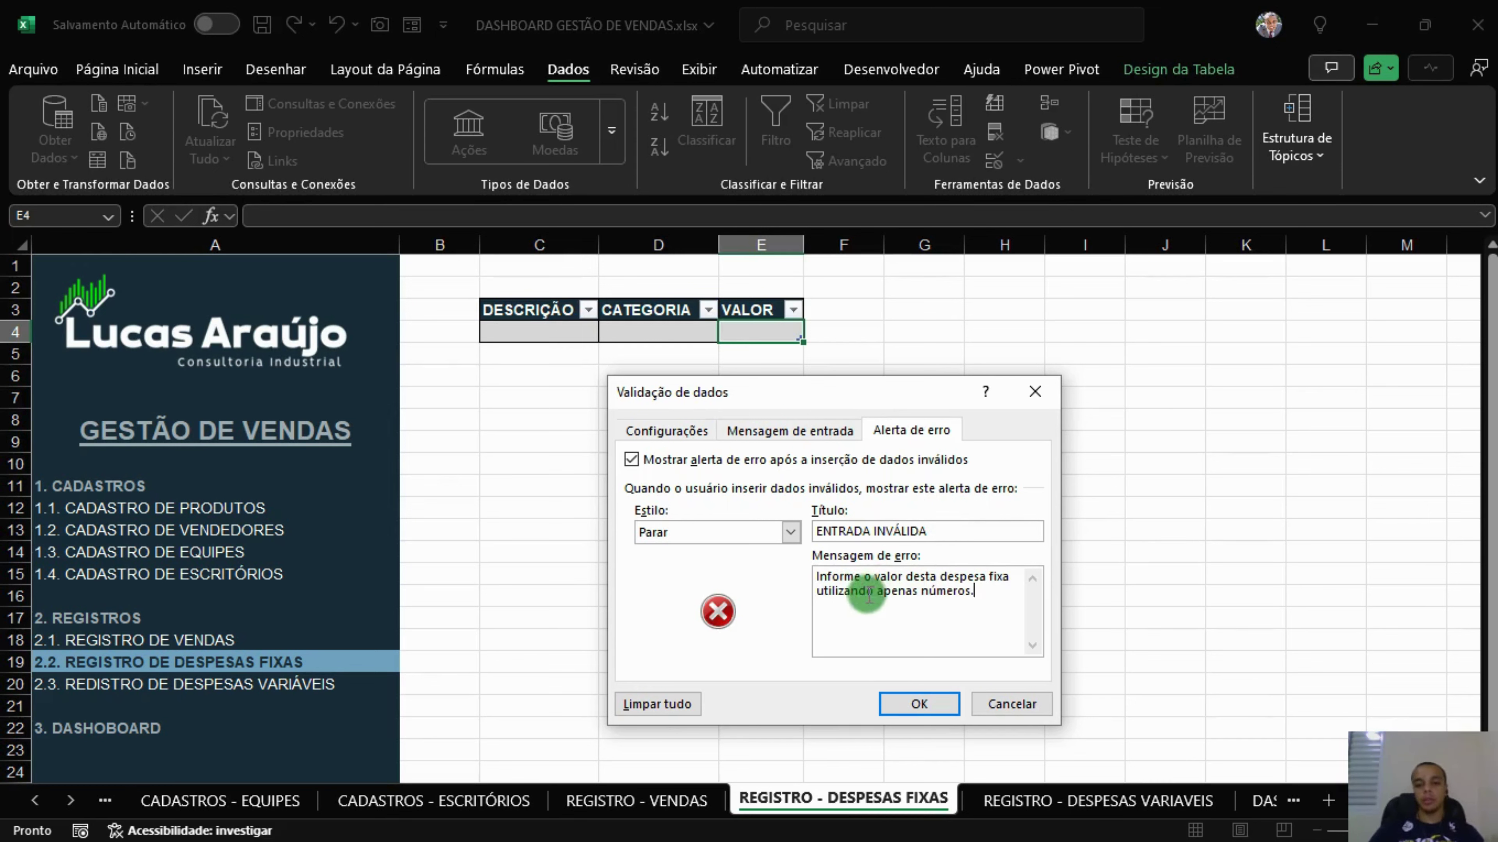
left_click(905, 578)
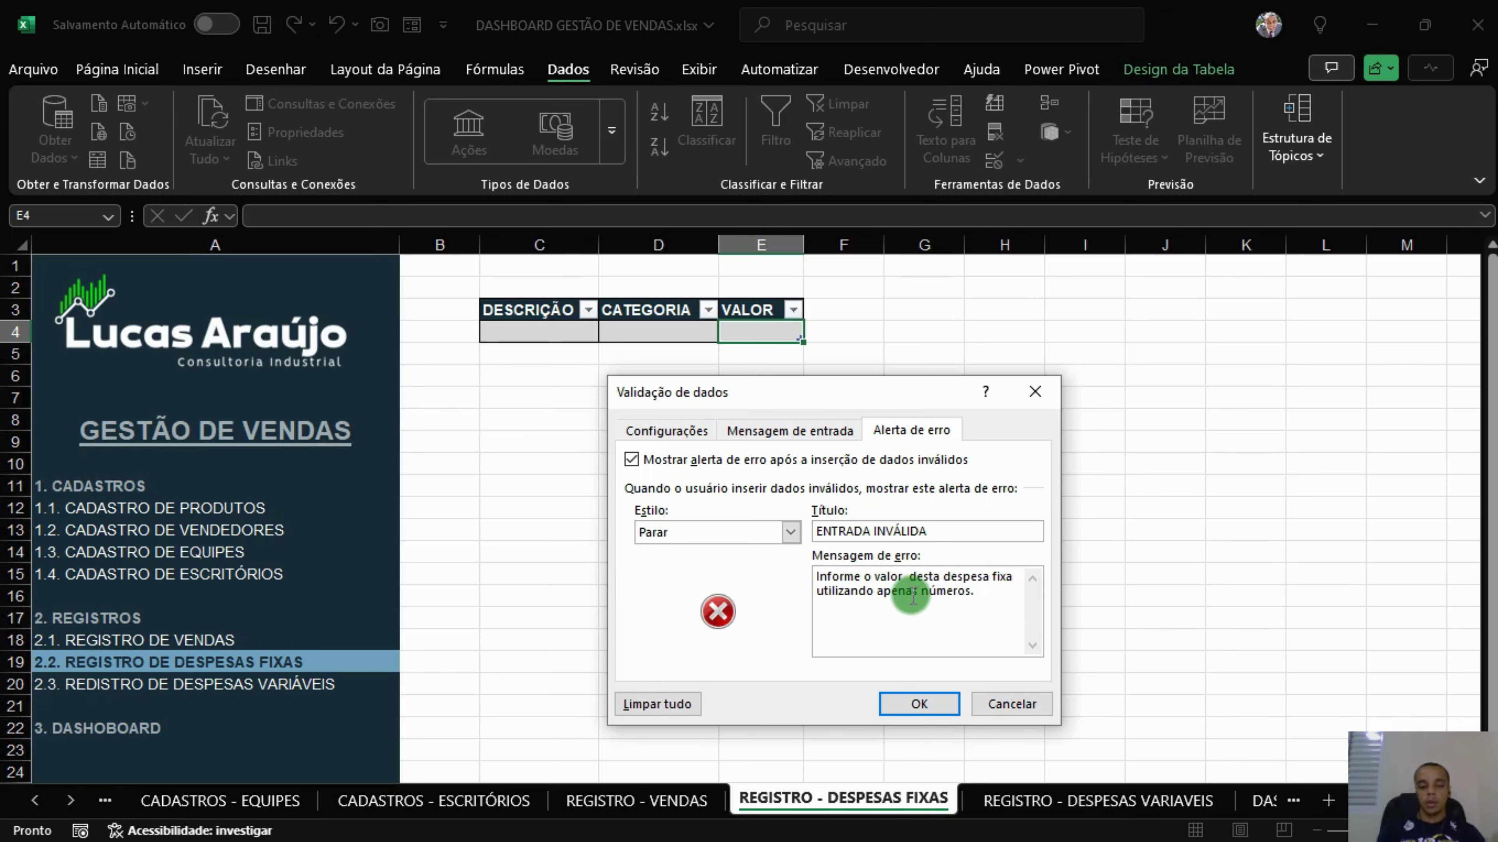
type("válido")
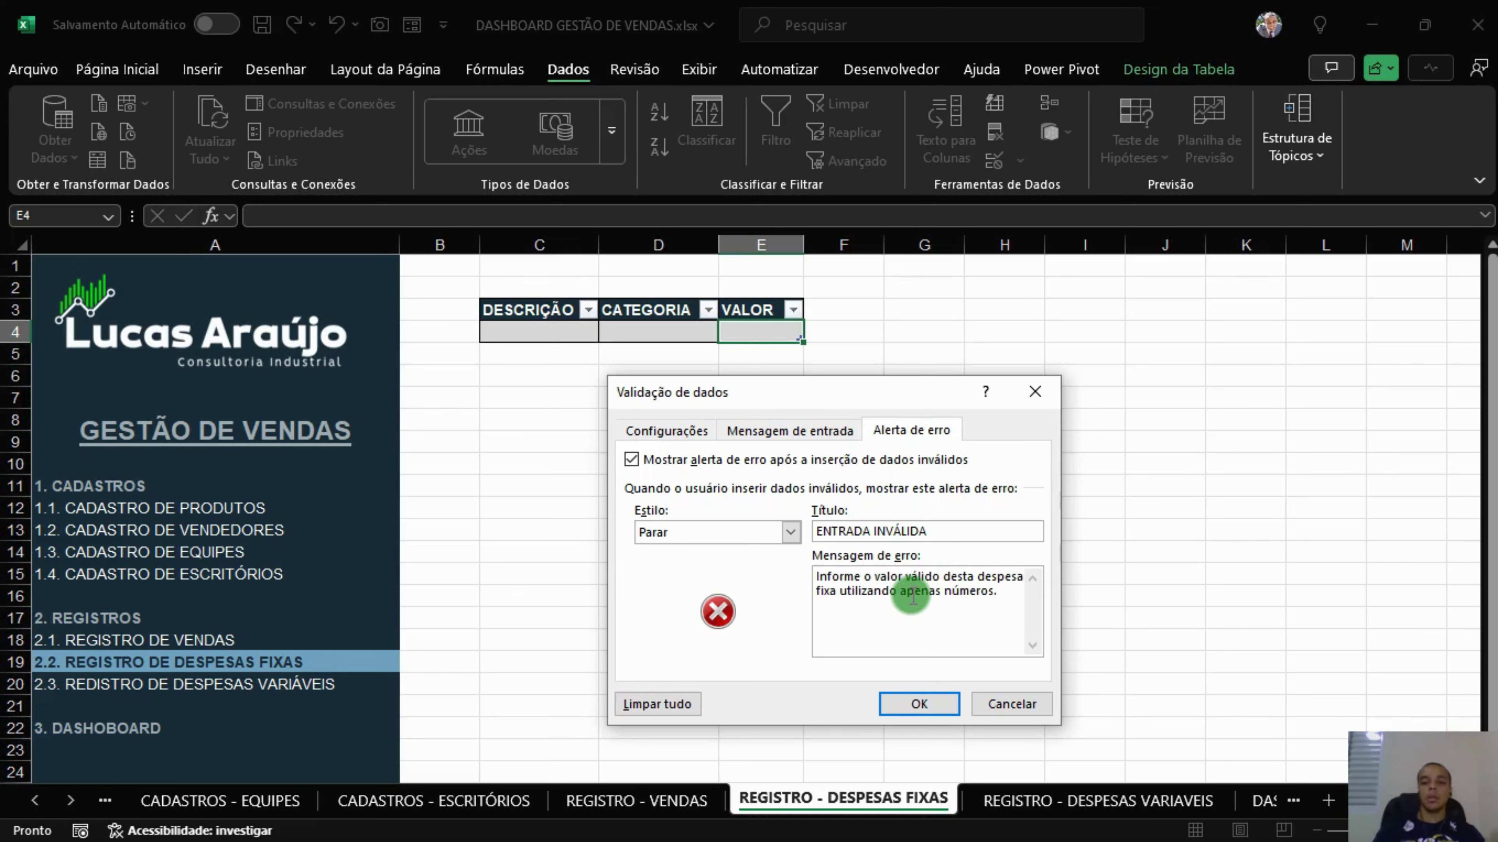
type(" para")
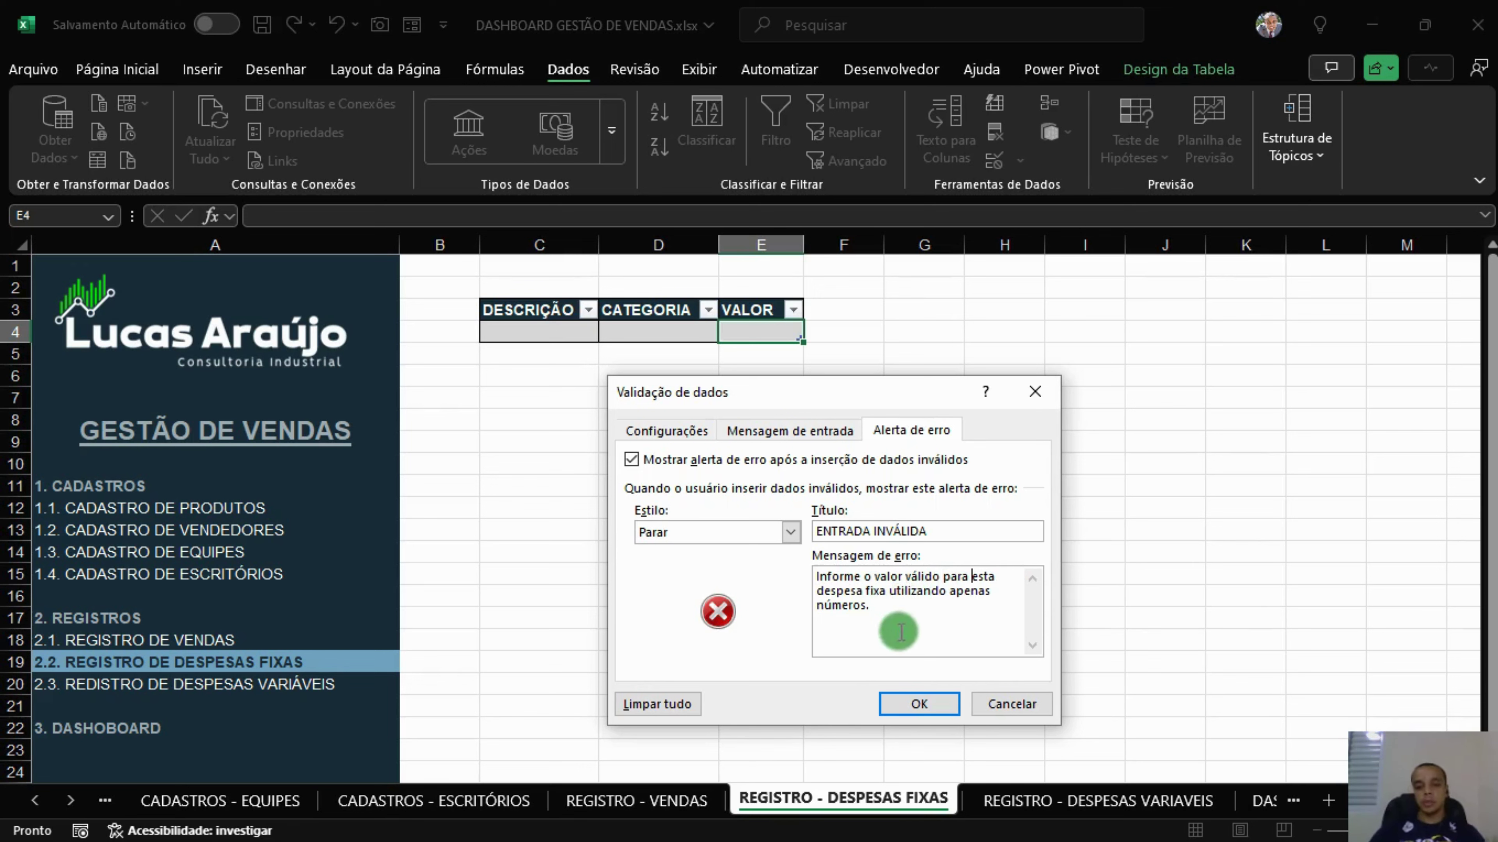
left_click(927, 706)
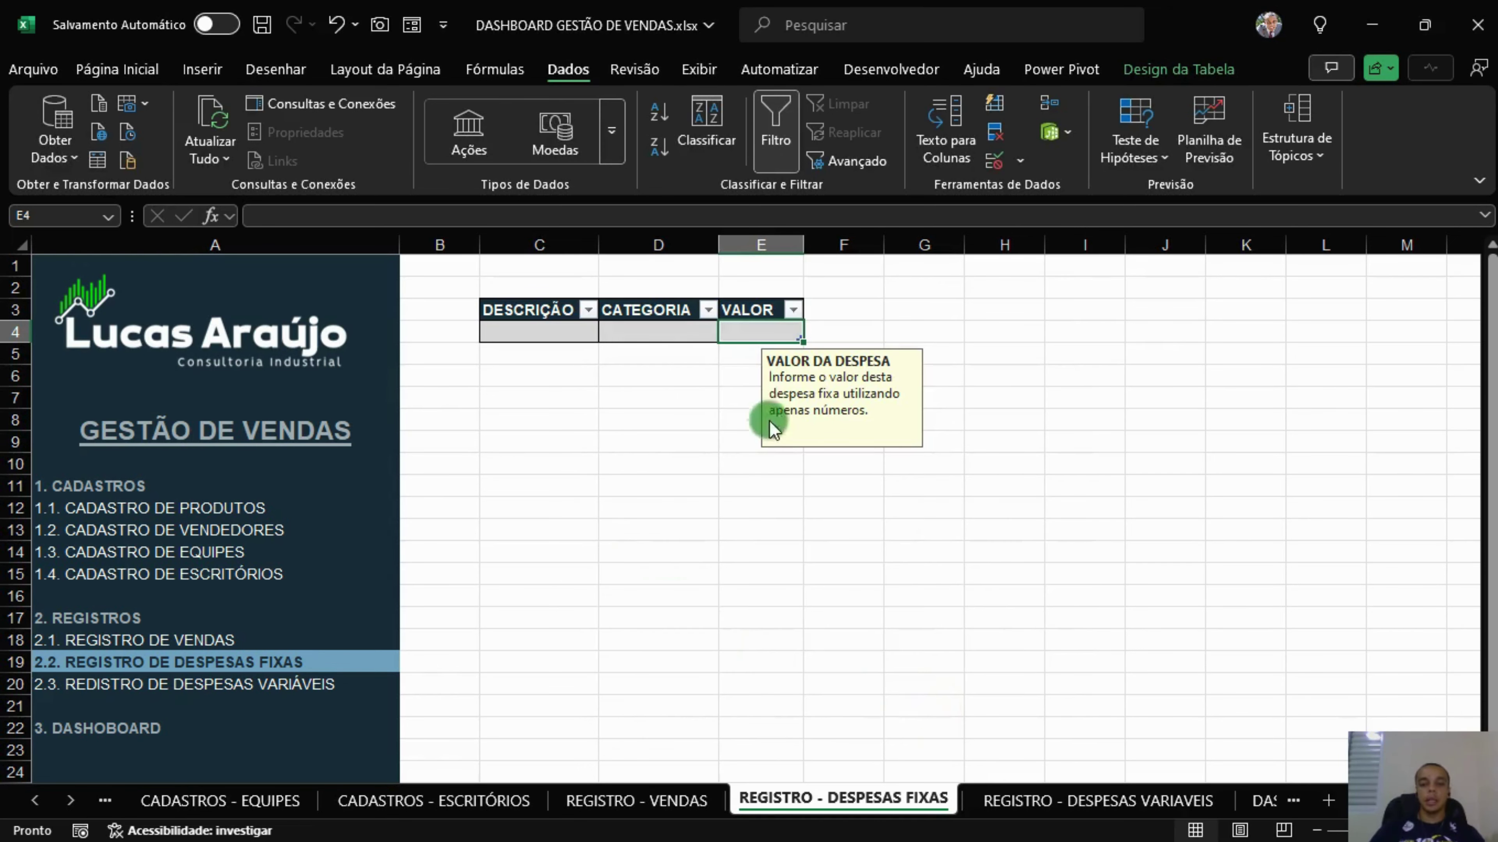
Widen columns C to E of the fixed expenses table equally, and make the DESCRIÇÃO column wider still.
left_click(676, 439)
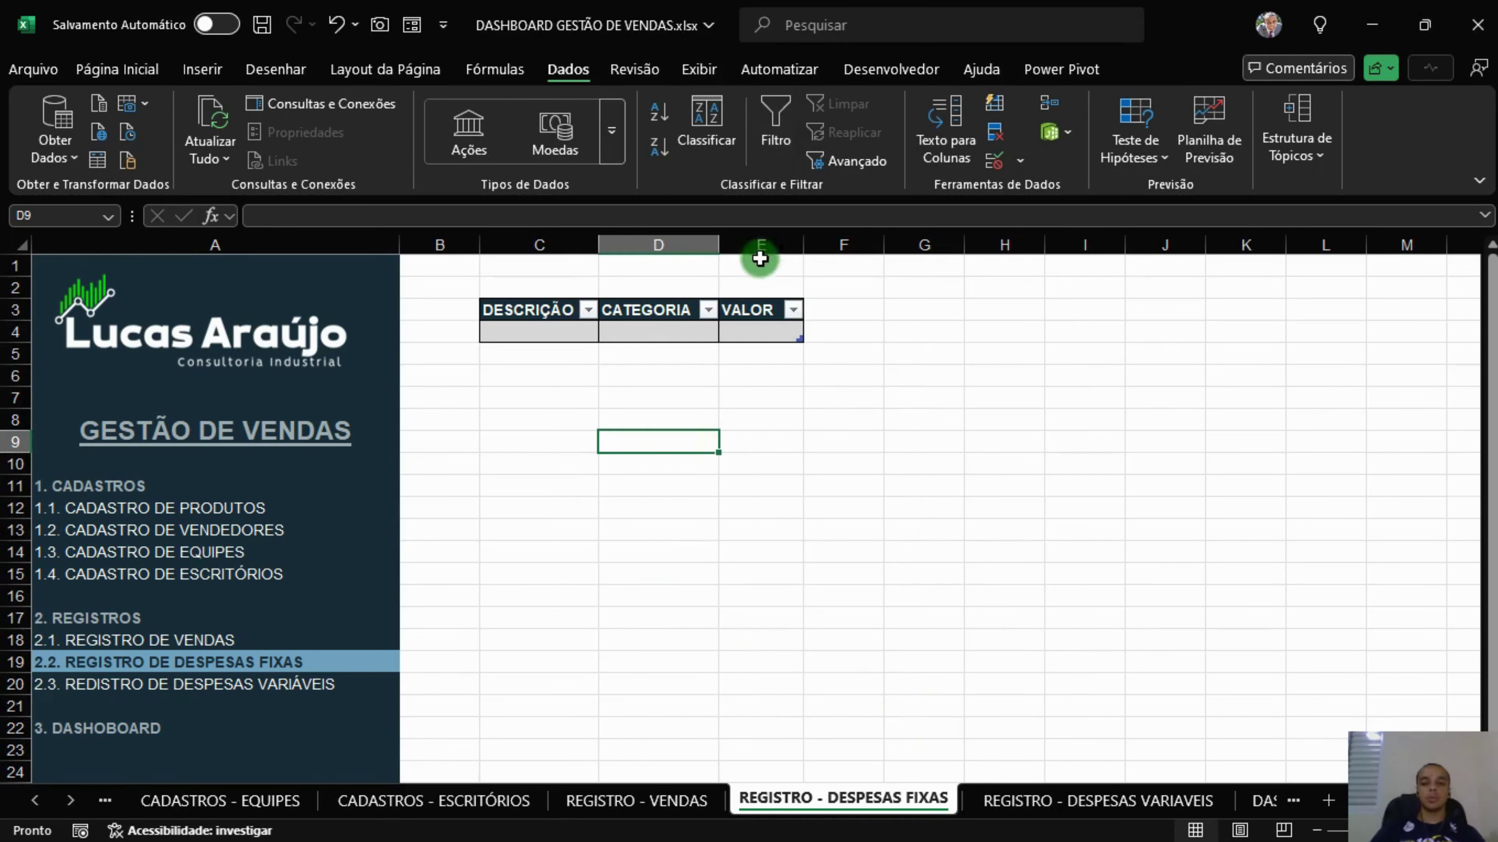
left_click_drag(761, 245, 680, 244)
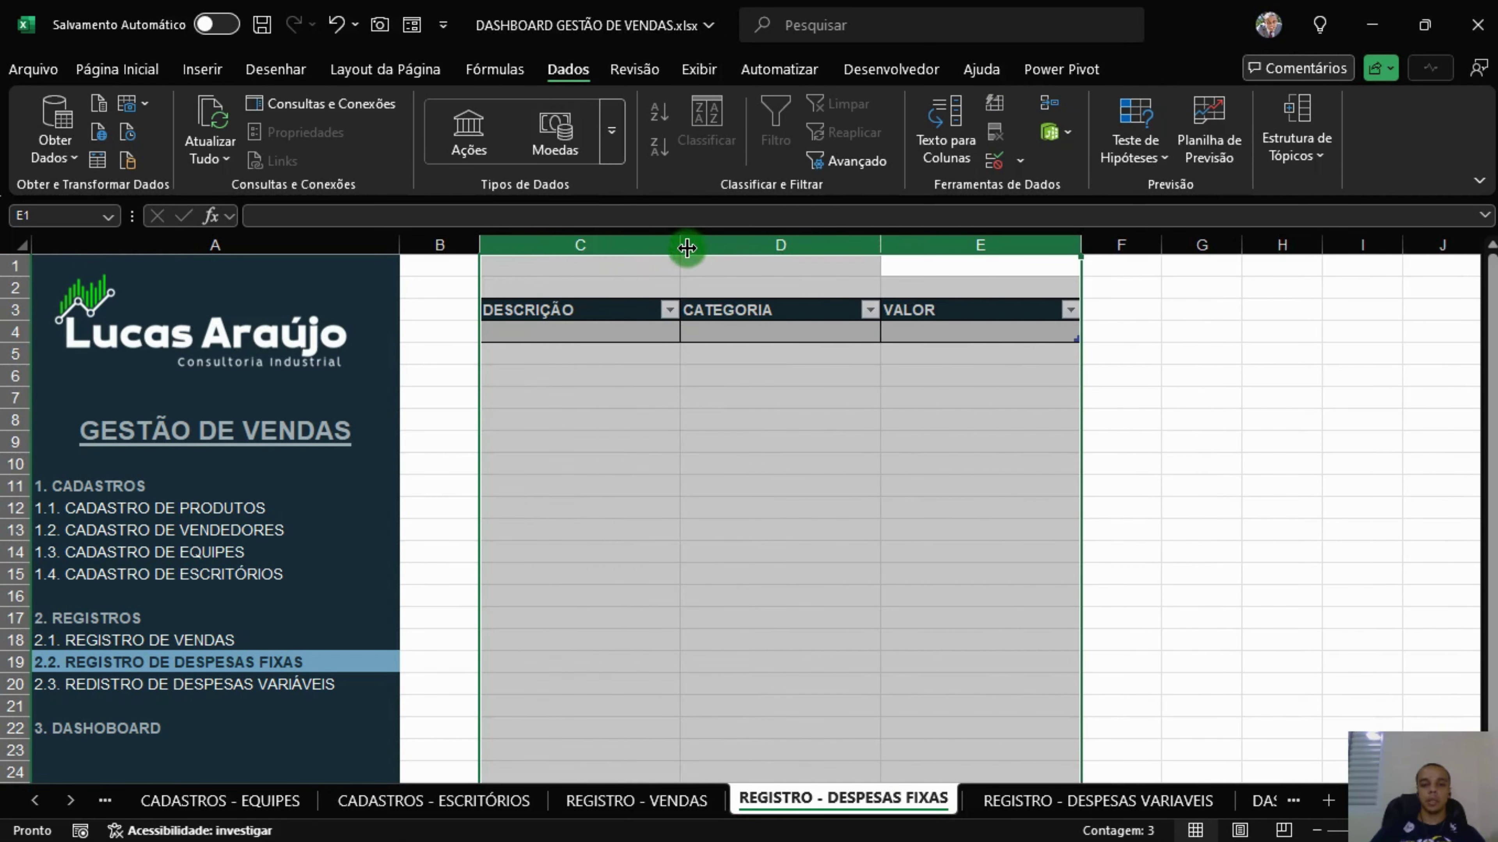
left_click(854, 515)
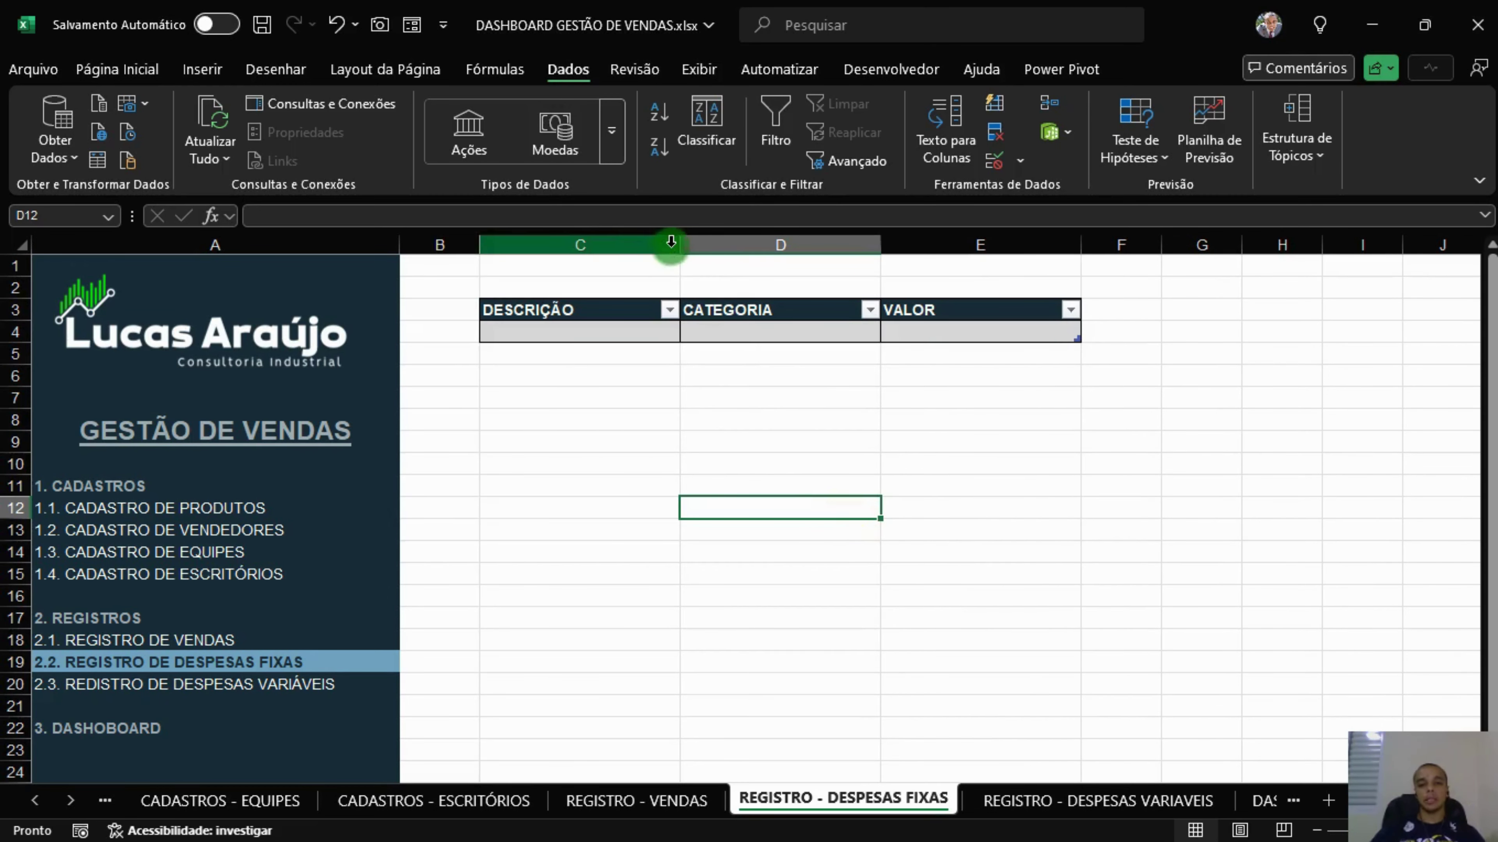
left_click_drag(670, 242, 803, 245)
left_click(831, 425)
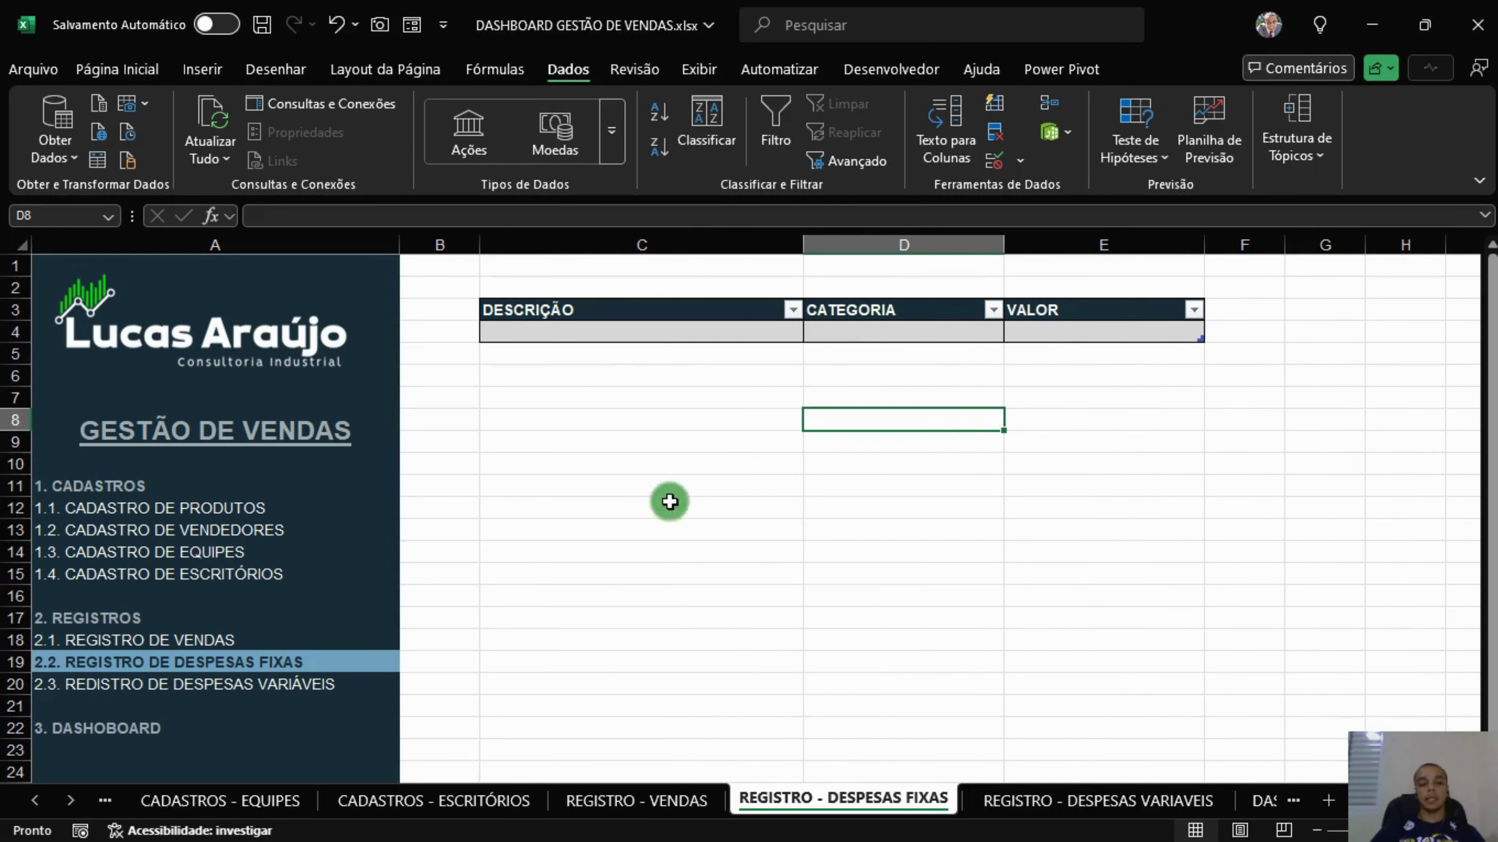
Visit the sales register through its navigation link and return to the fixed expenses register.
left_click(184, 642)
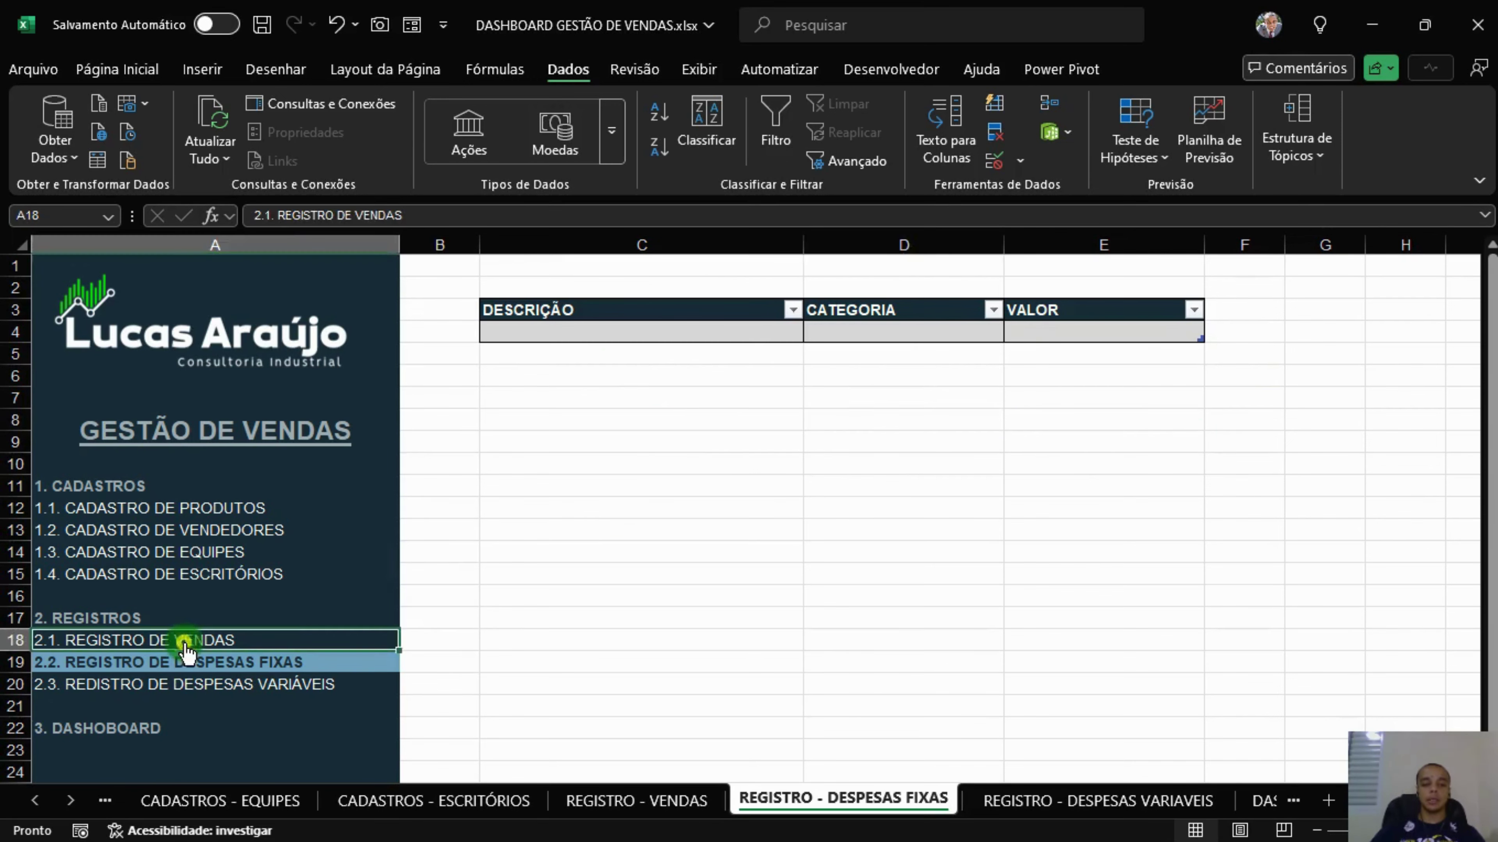
left_click(252, 660)
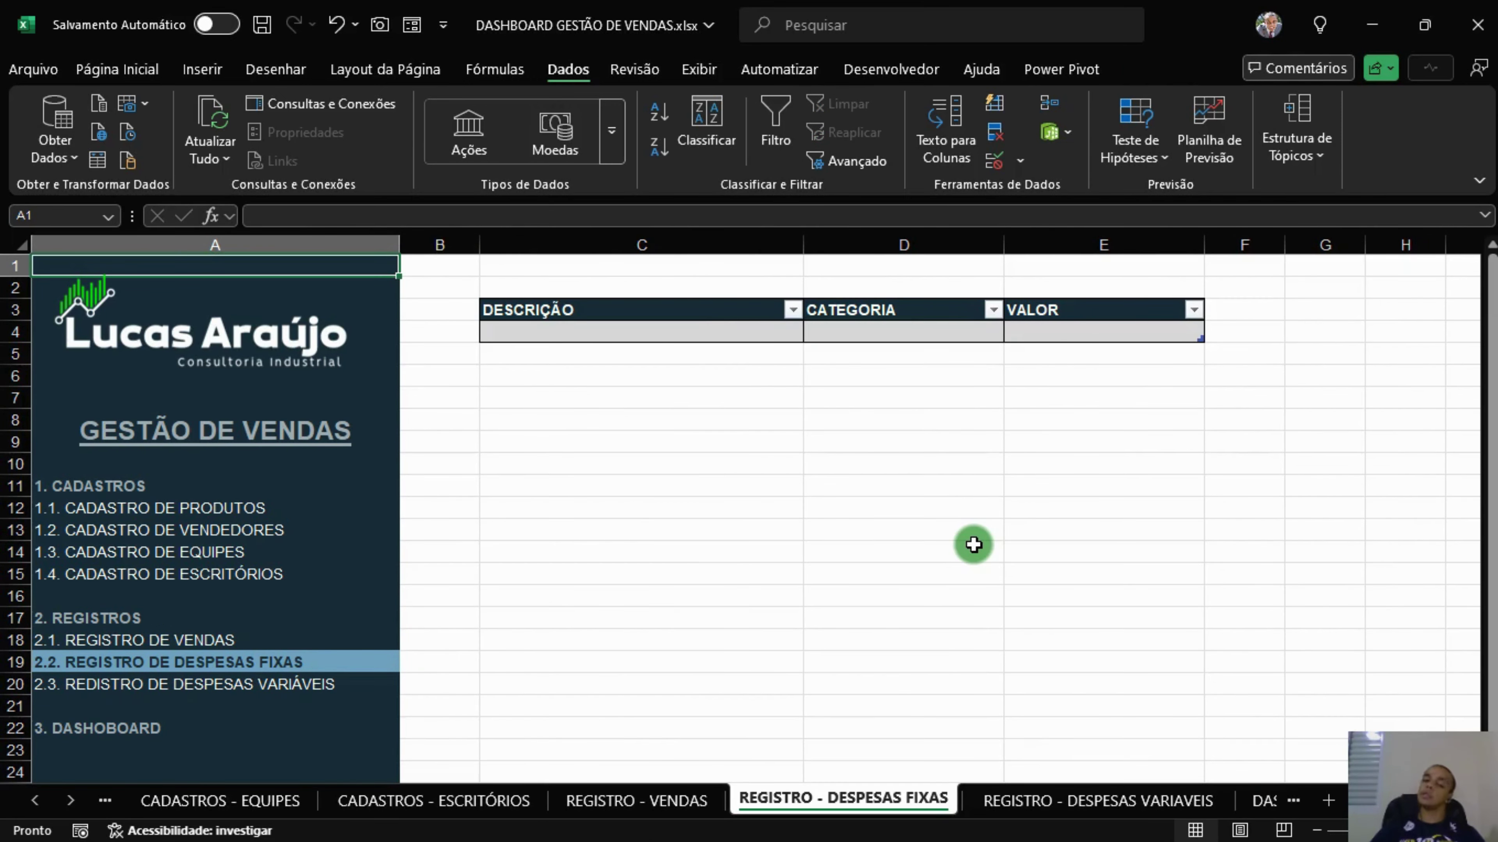
Fill row 4 of the fixed expenses table with description "Aluguél dos escritórios", category "Escritórios" and value 15000.
left_click(731, 336)
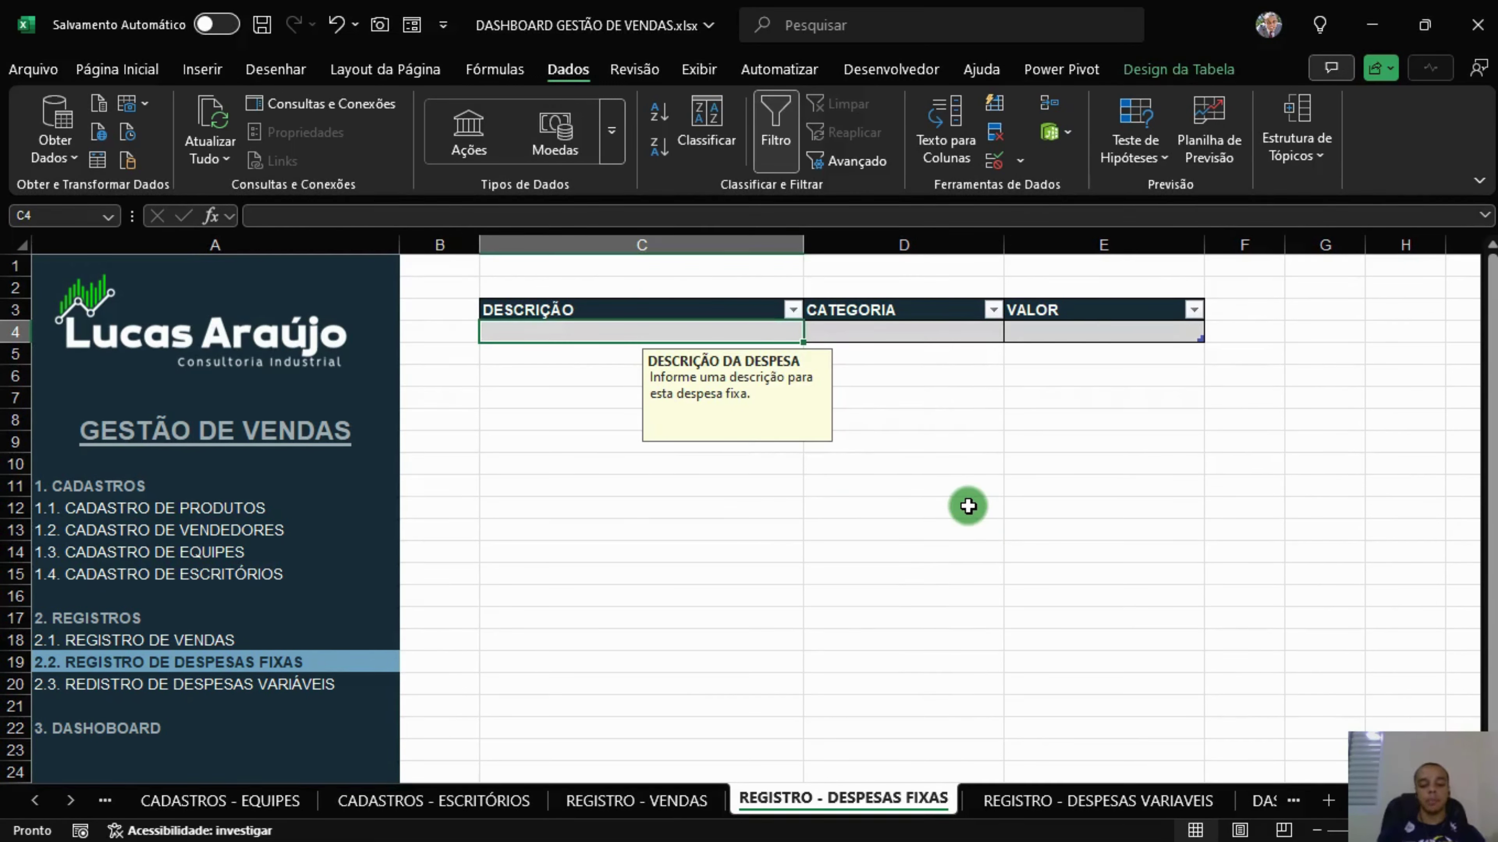
type("Aluguél")
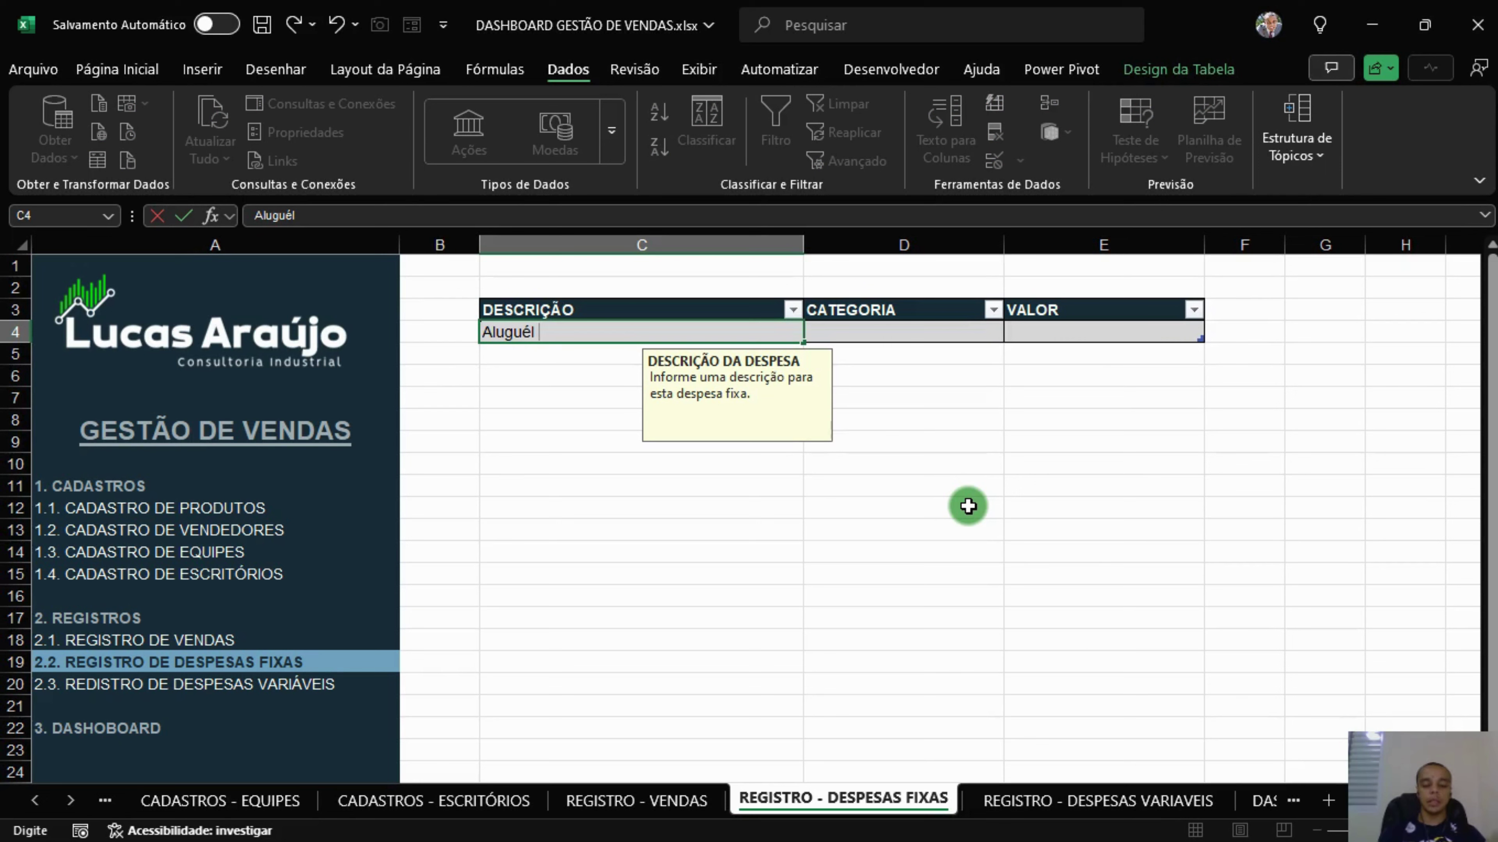
type(" do Ba")
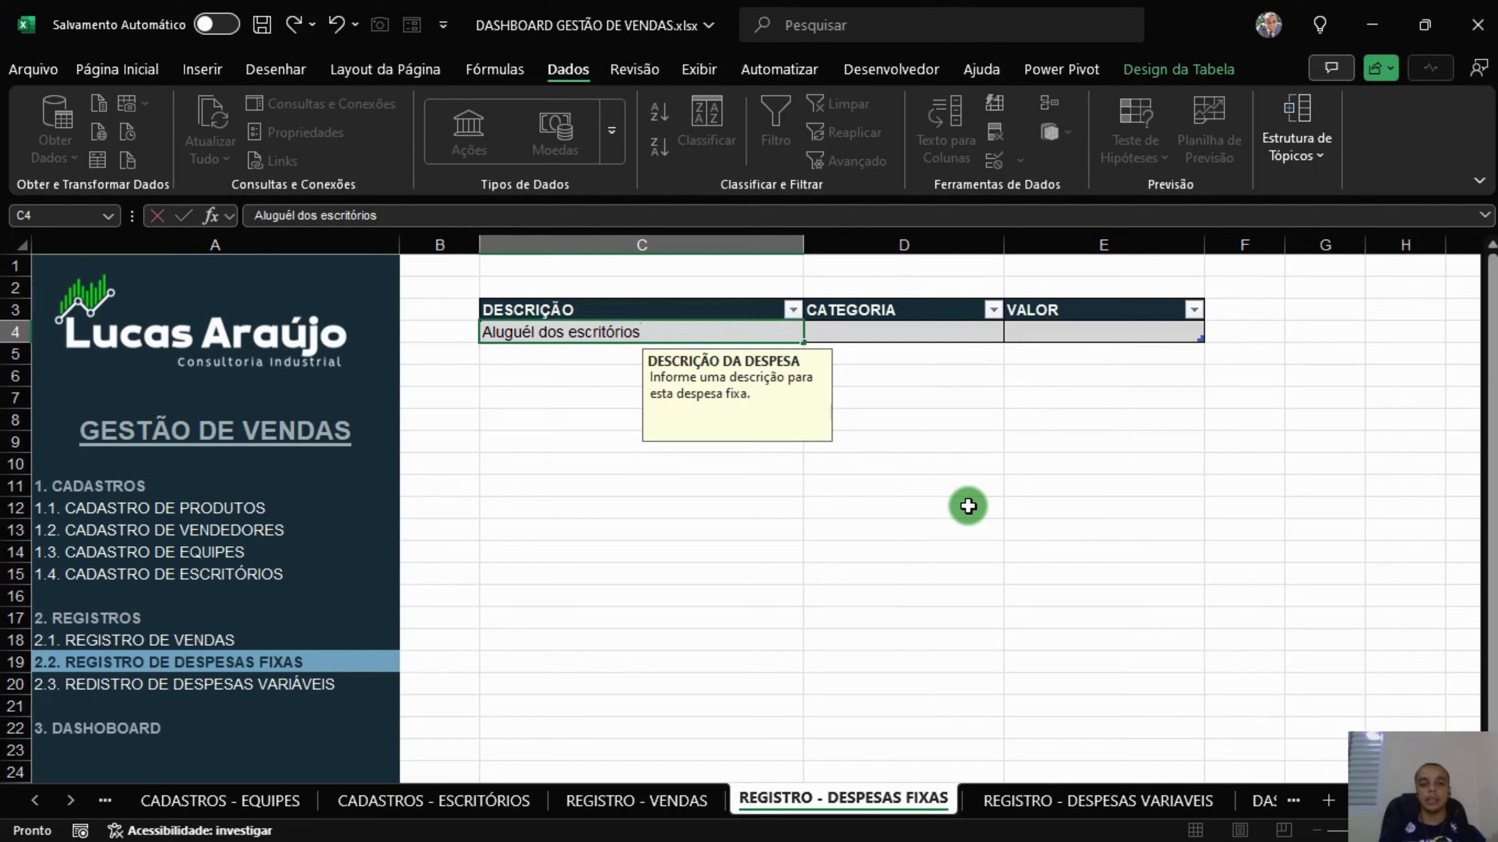
key("Tab")
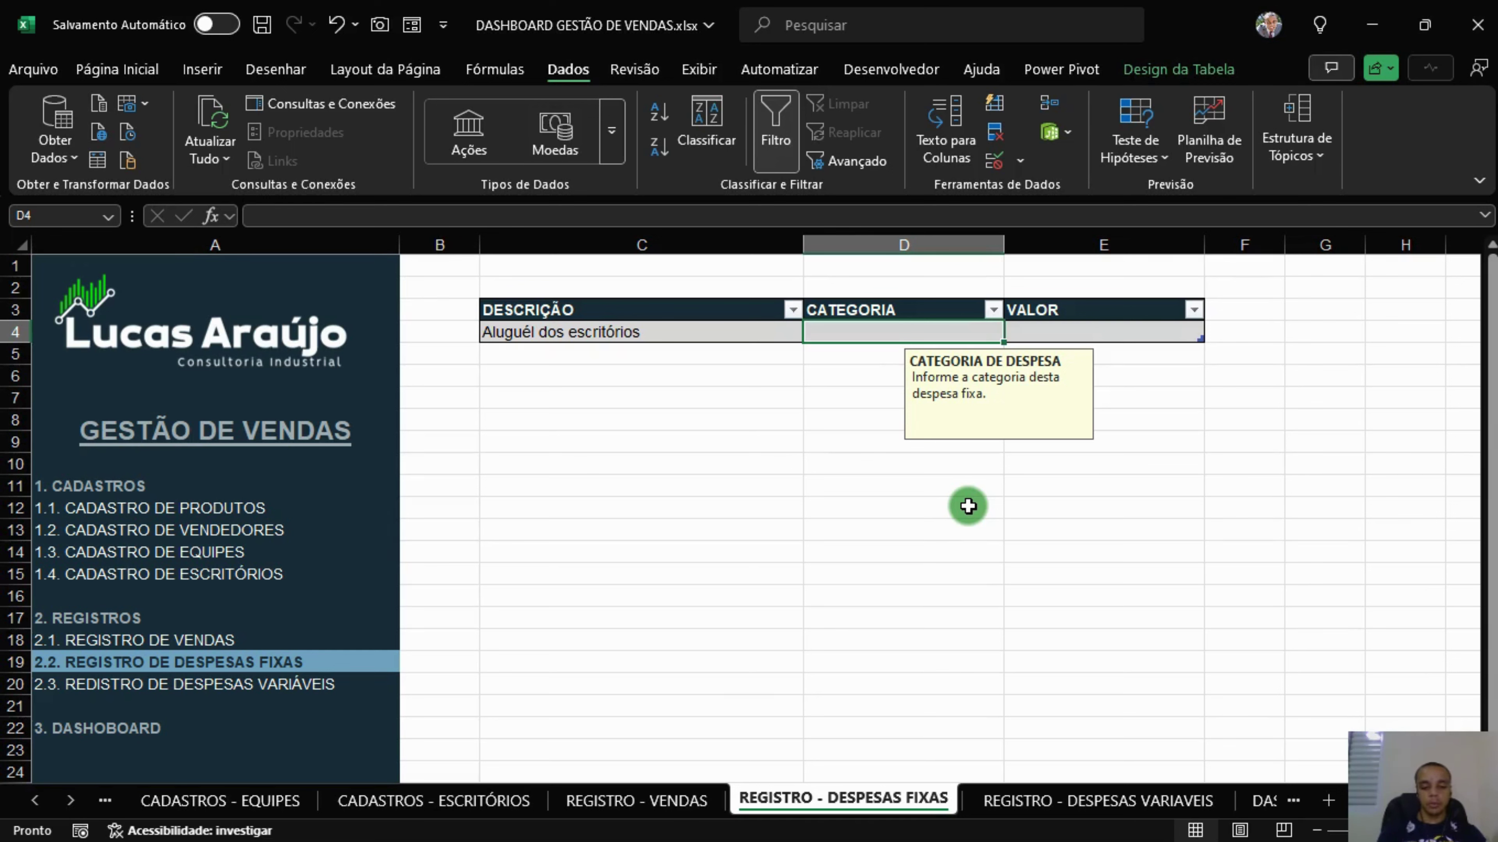
type("L")
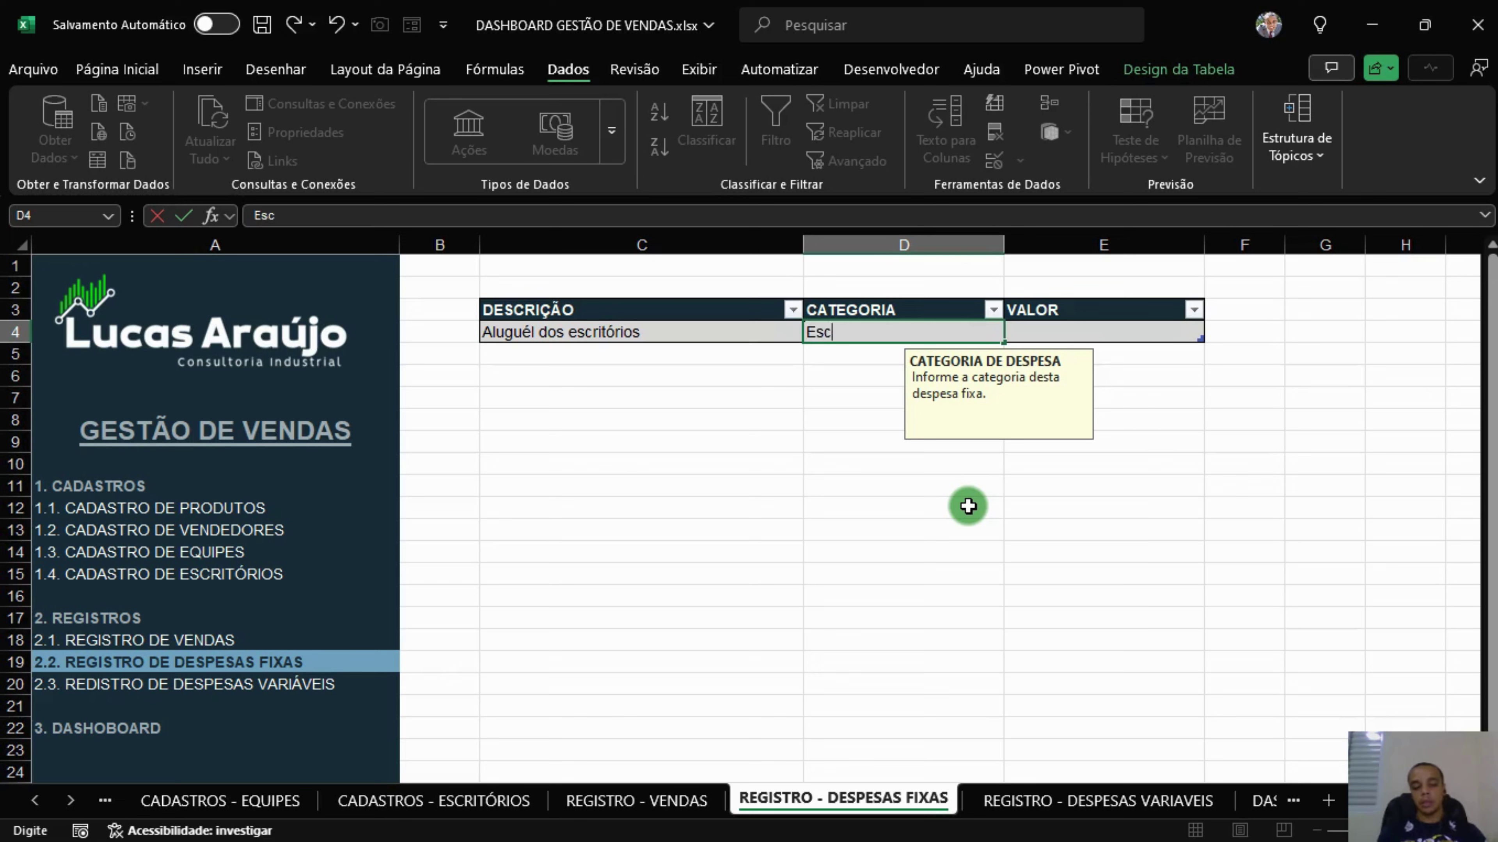
type("ios")
key("Tab")
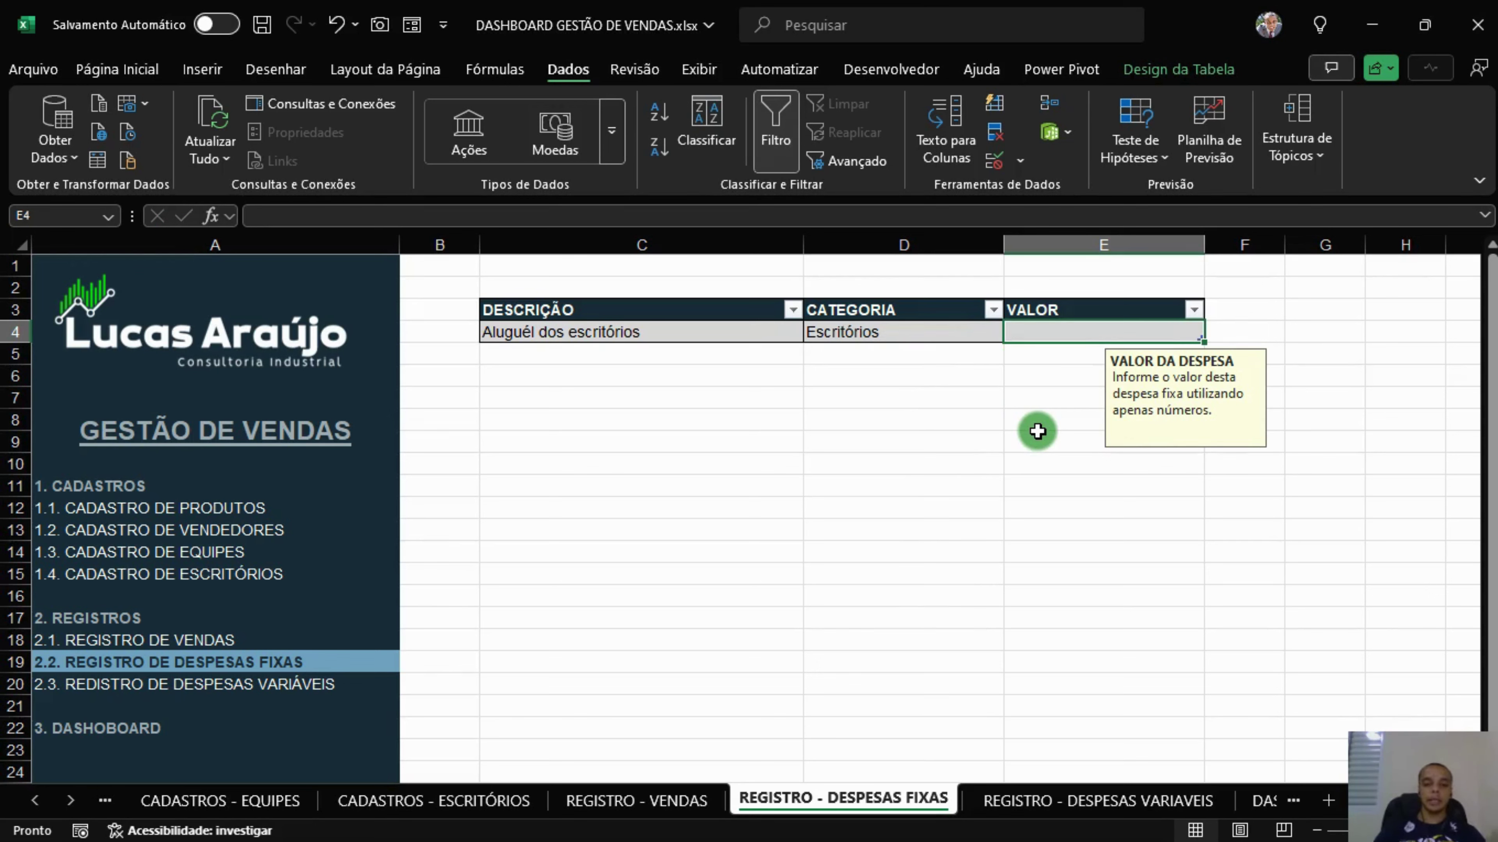
type("15000")
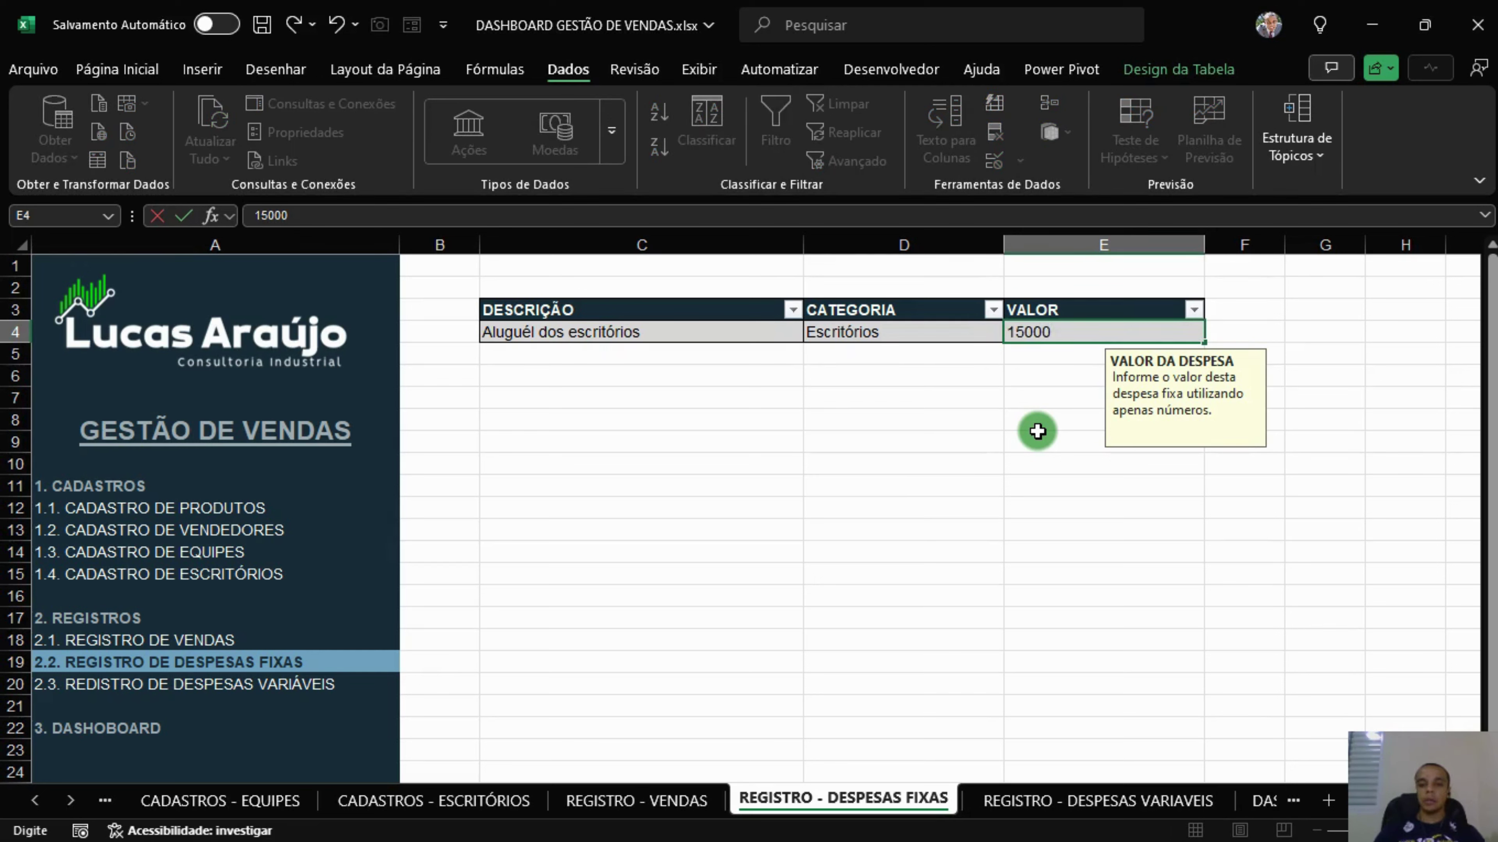
key("Return")
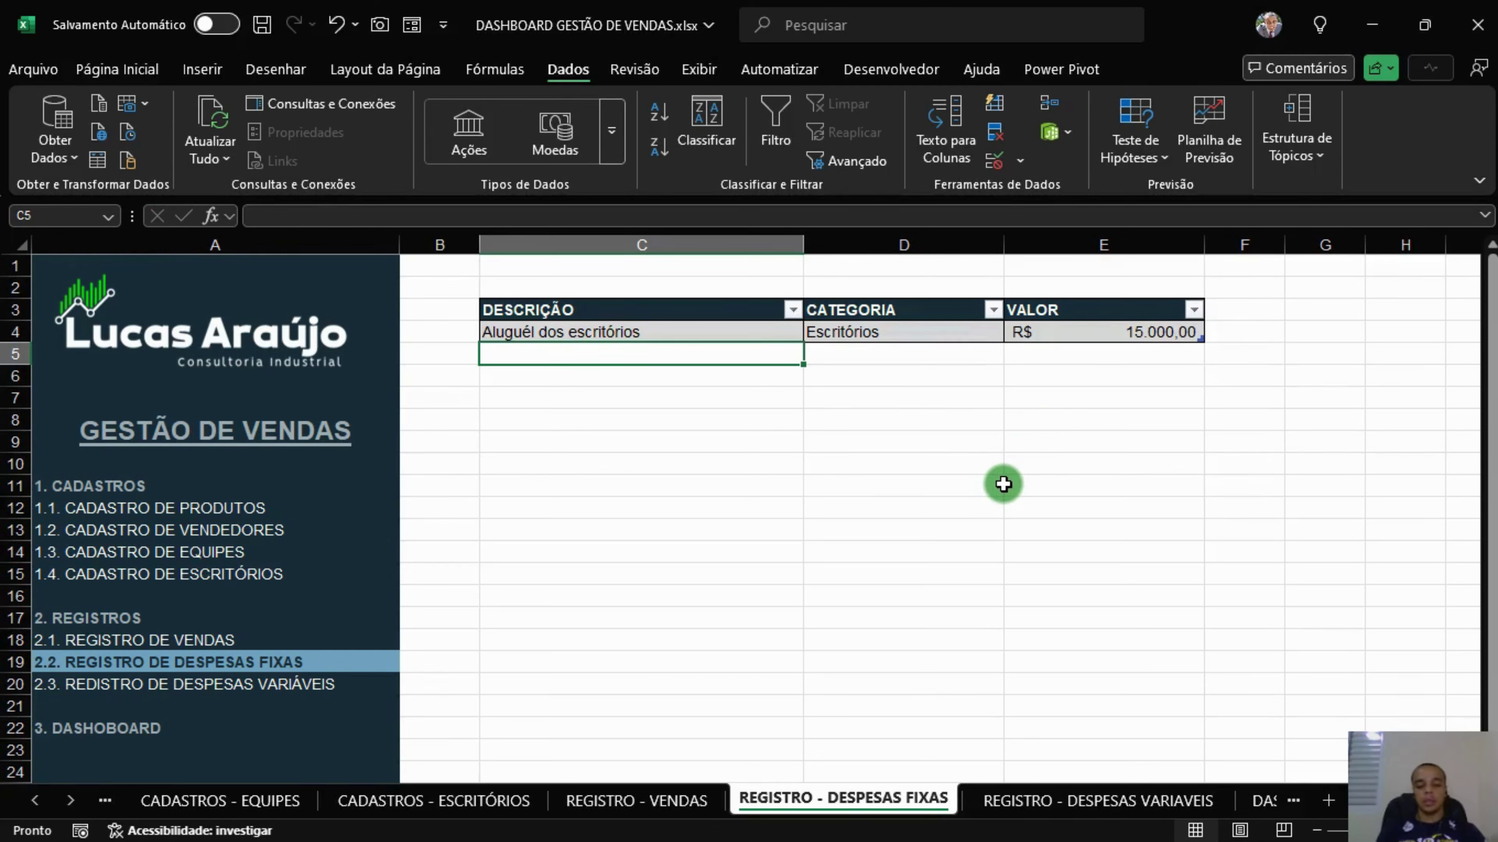
Fill row 5 of the fixed expenses table with description "Salário de Funcionários", category "Mão de Obra" and value 150.000.
type("Salário de Funcionários")
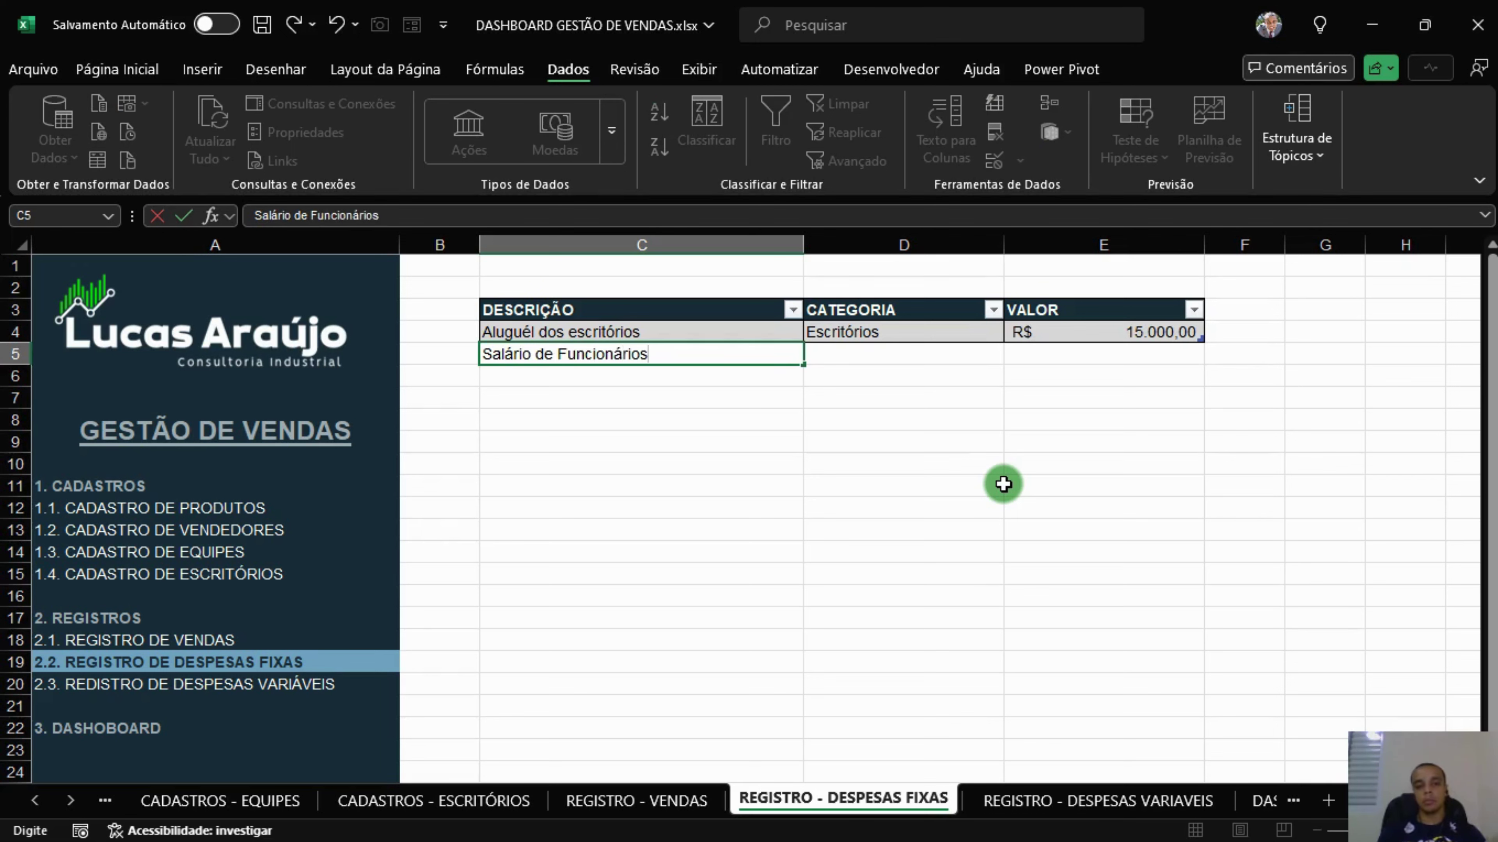
key("Tab")
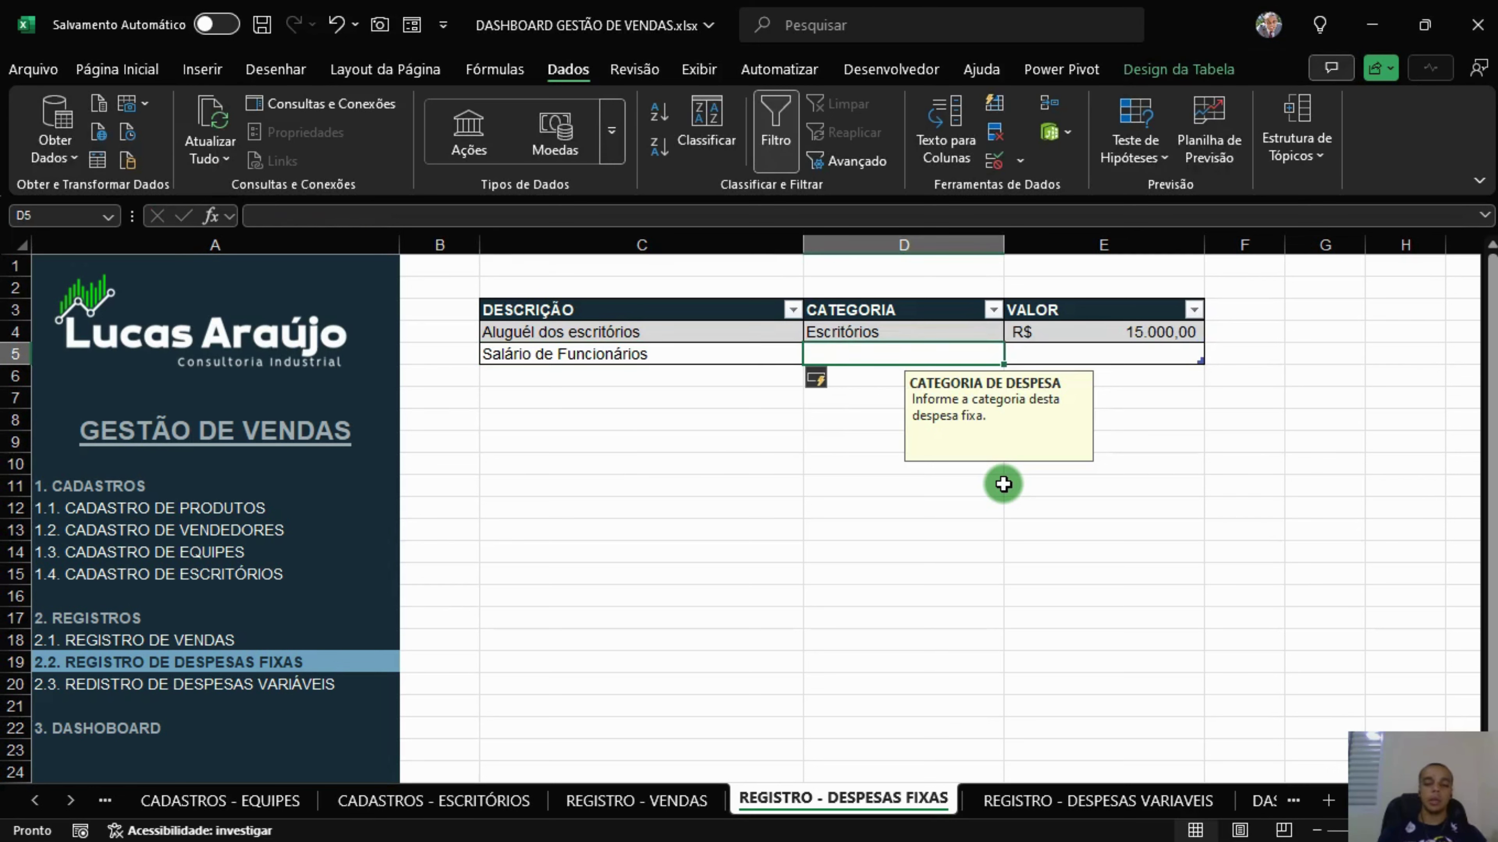
type("Mão de Obra")
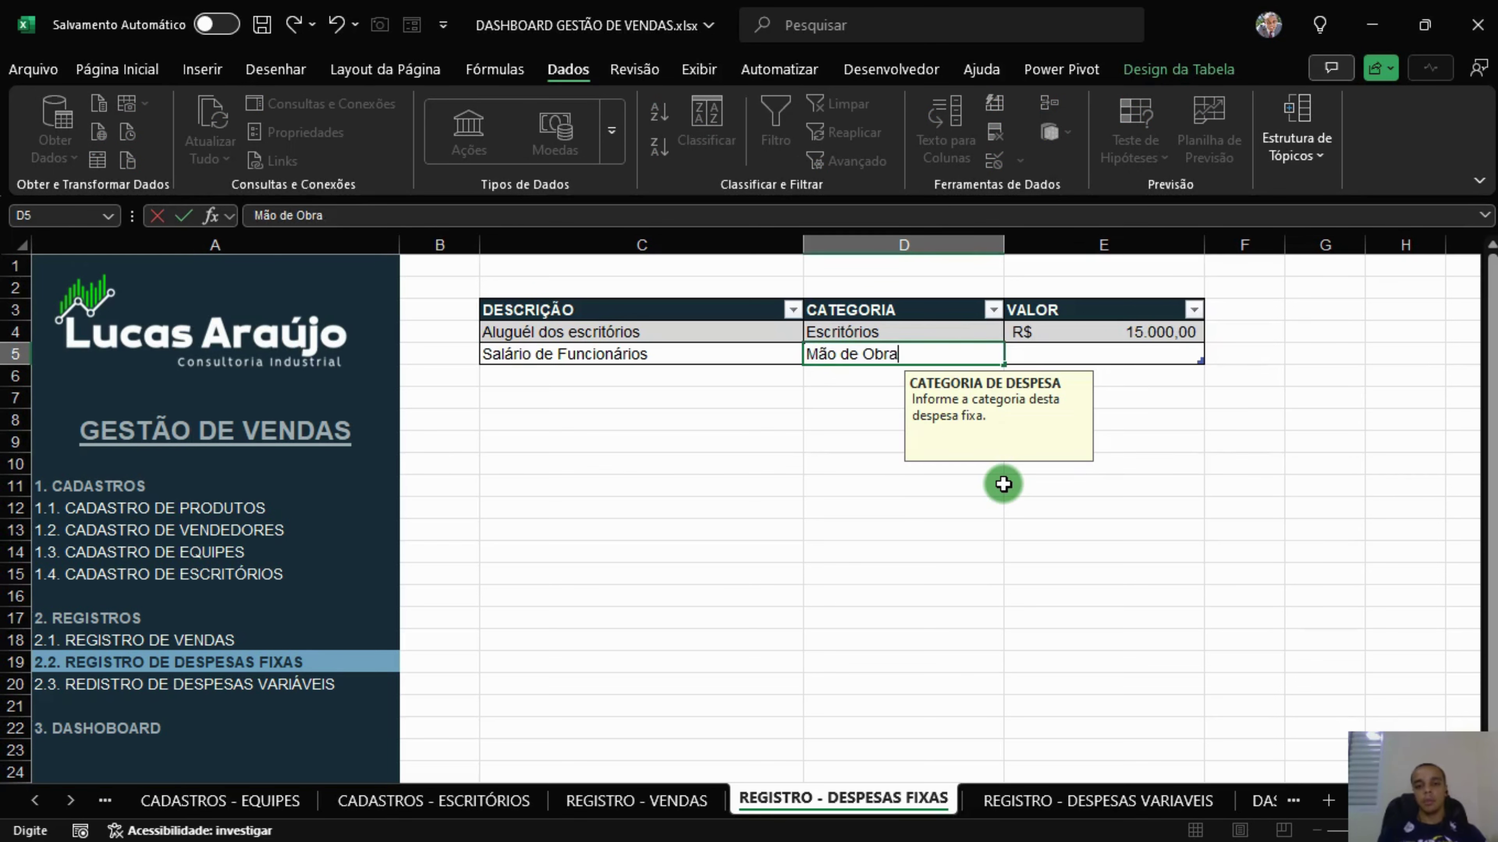
key("Tab")
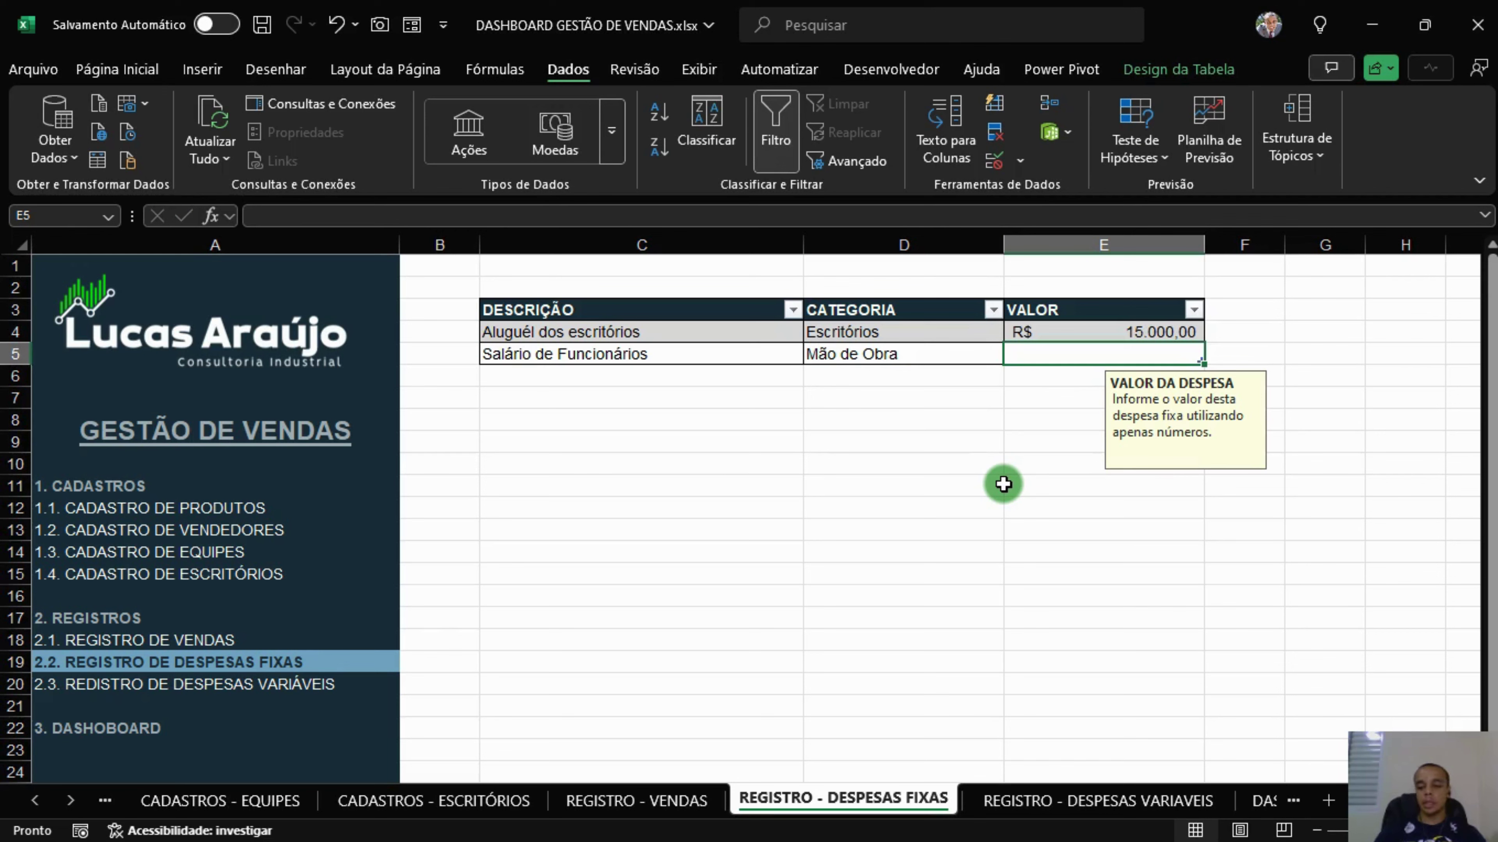
type("150")
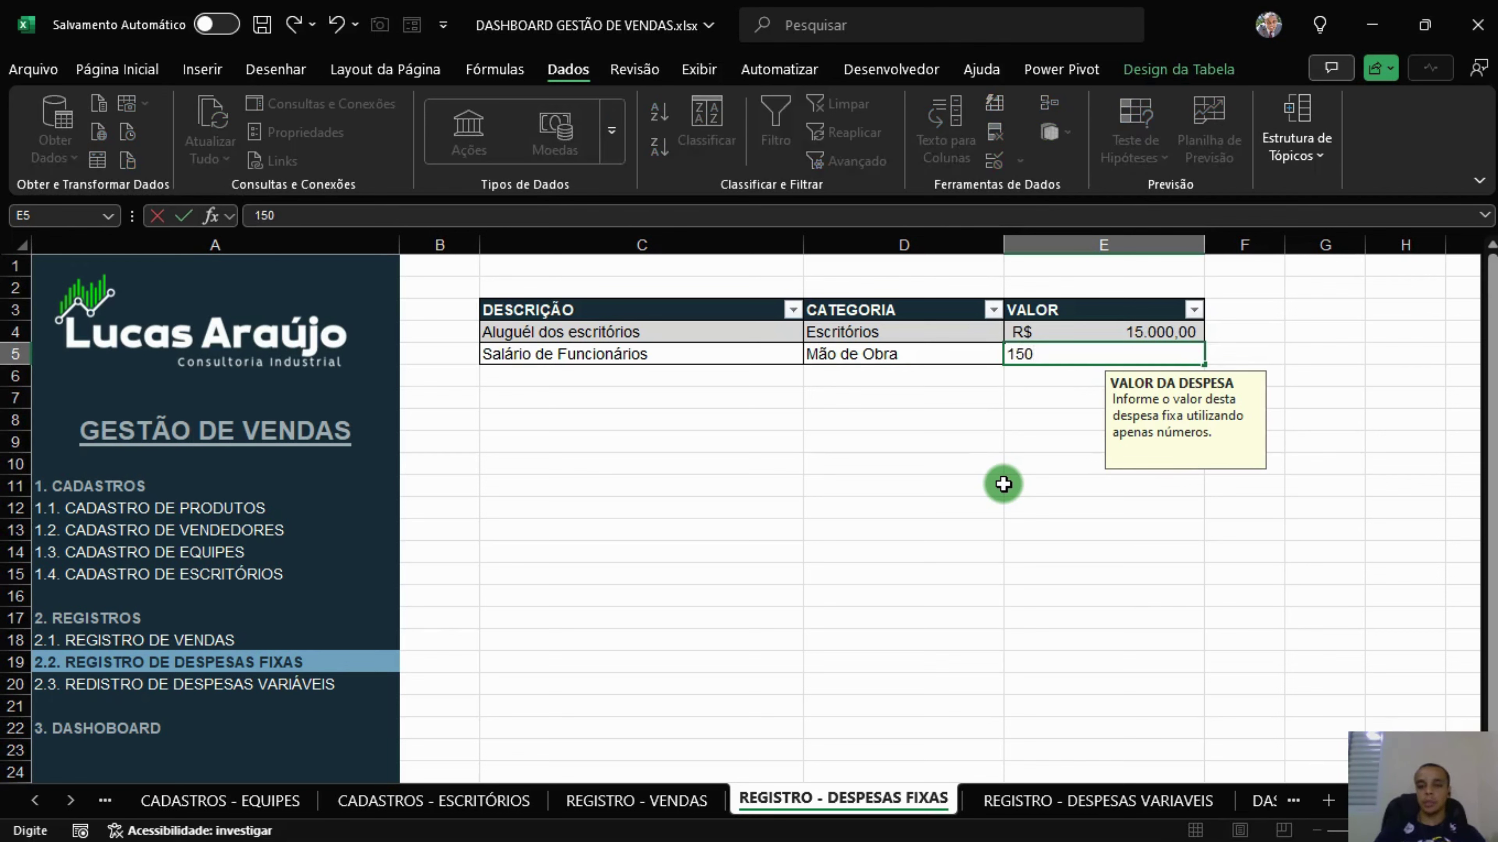
type(".000")
key("Tab")
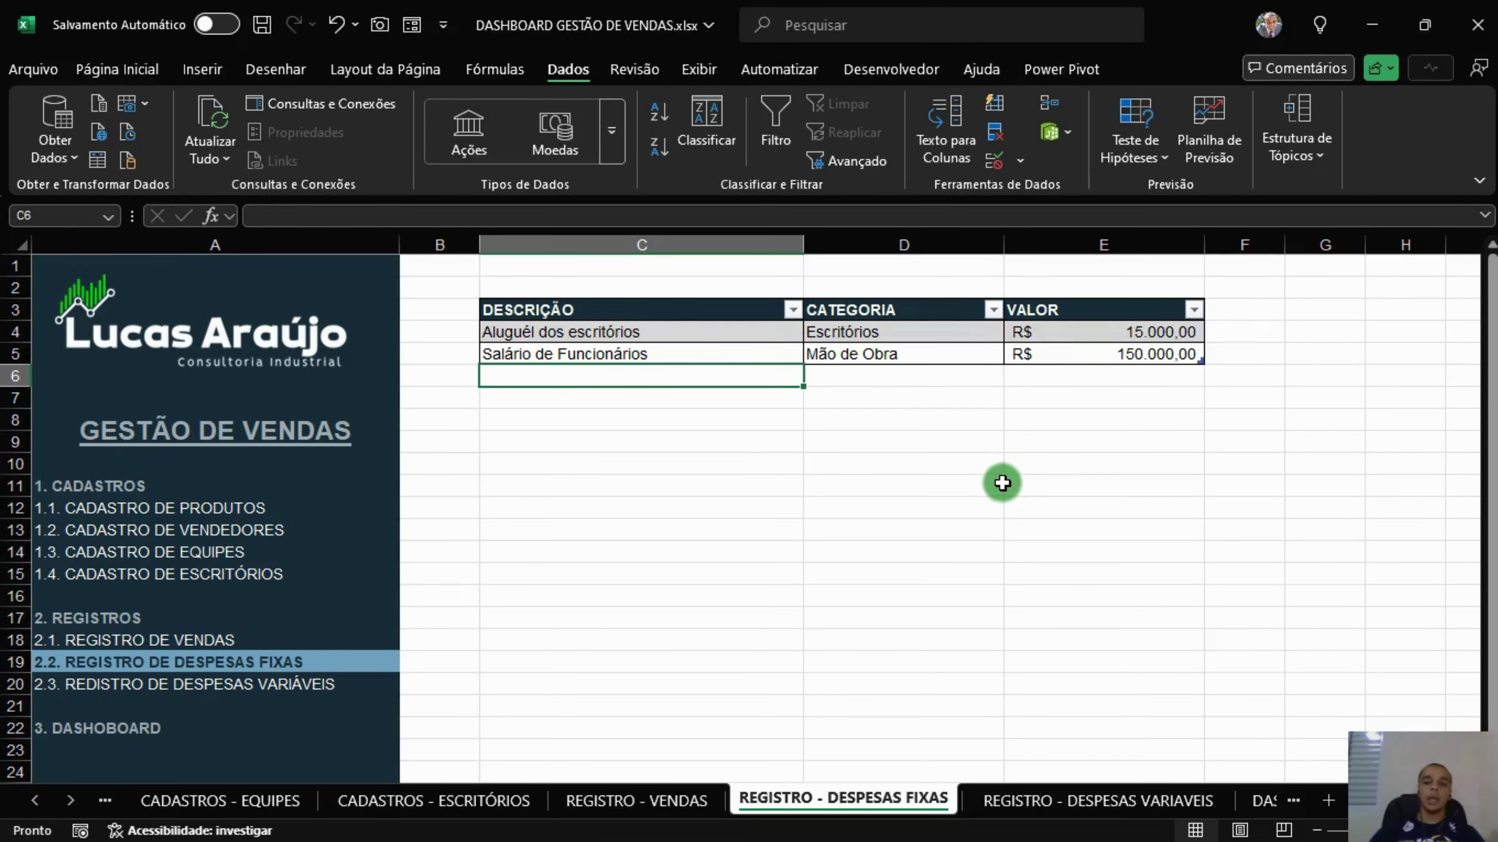
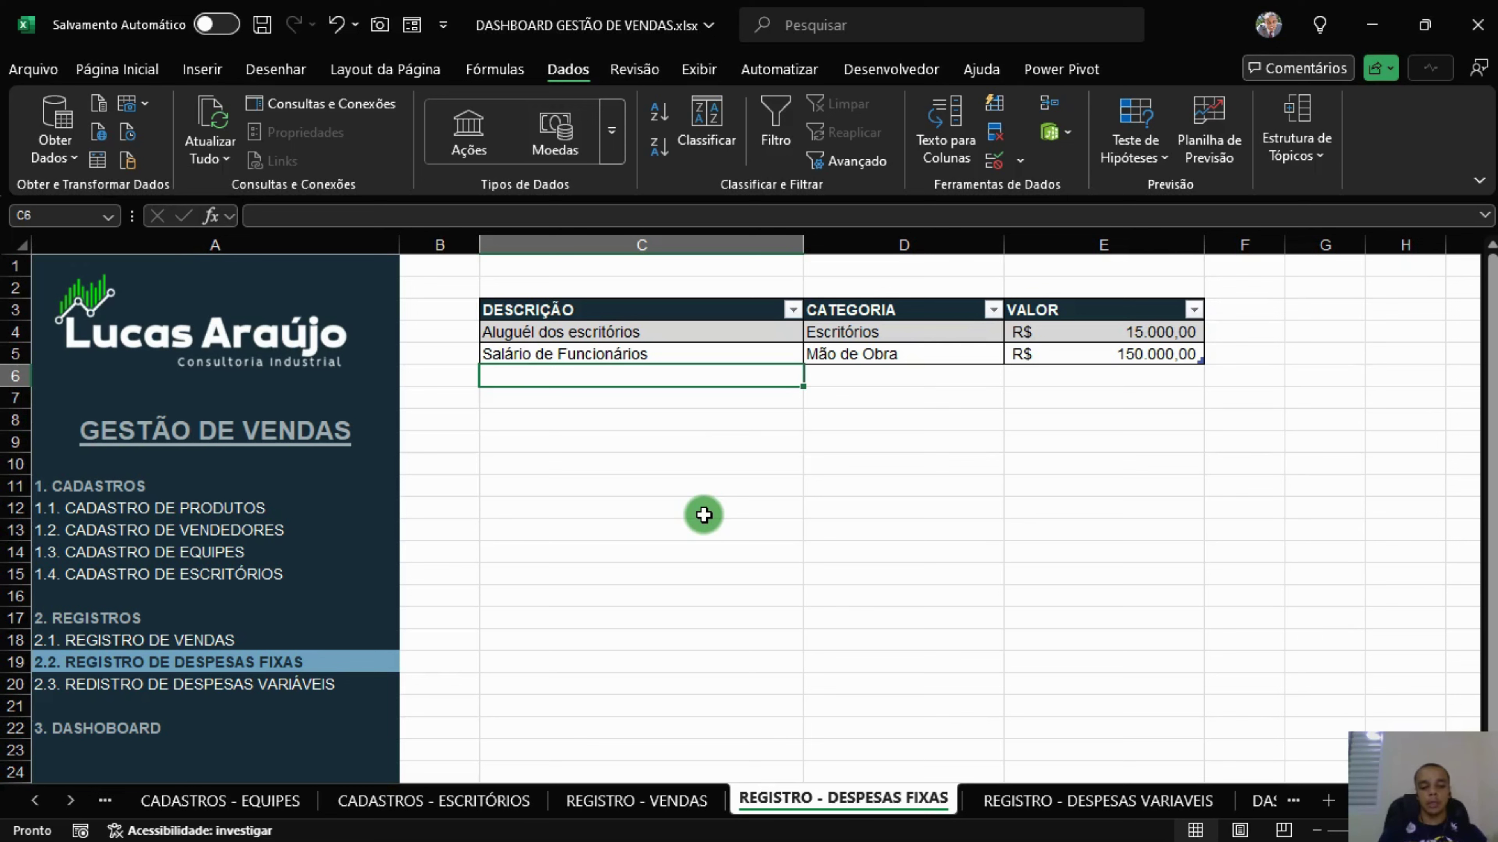
type("Mate")
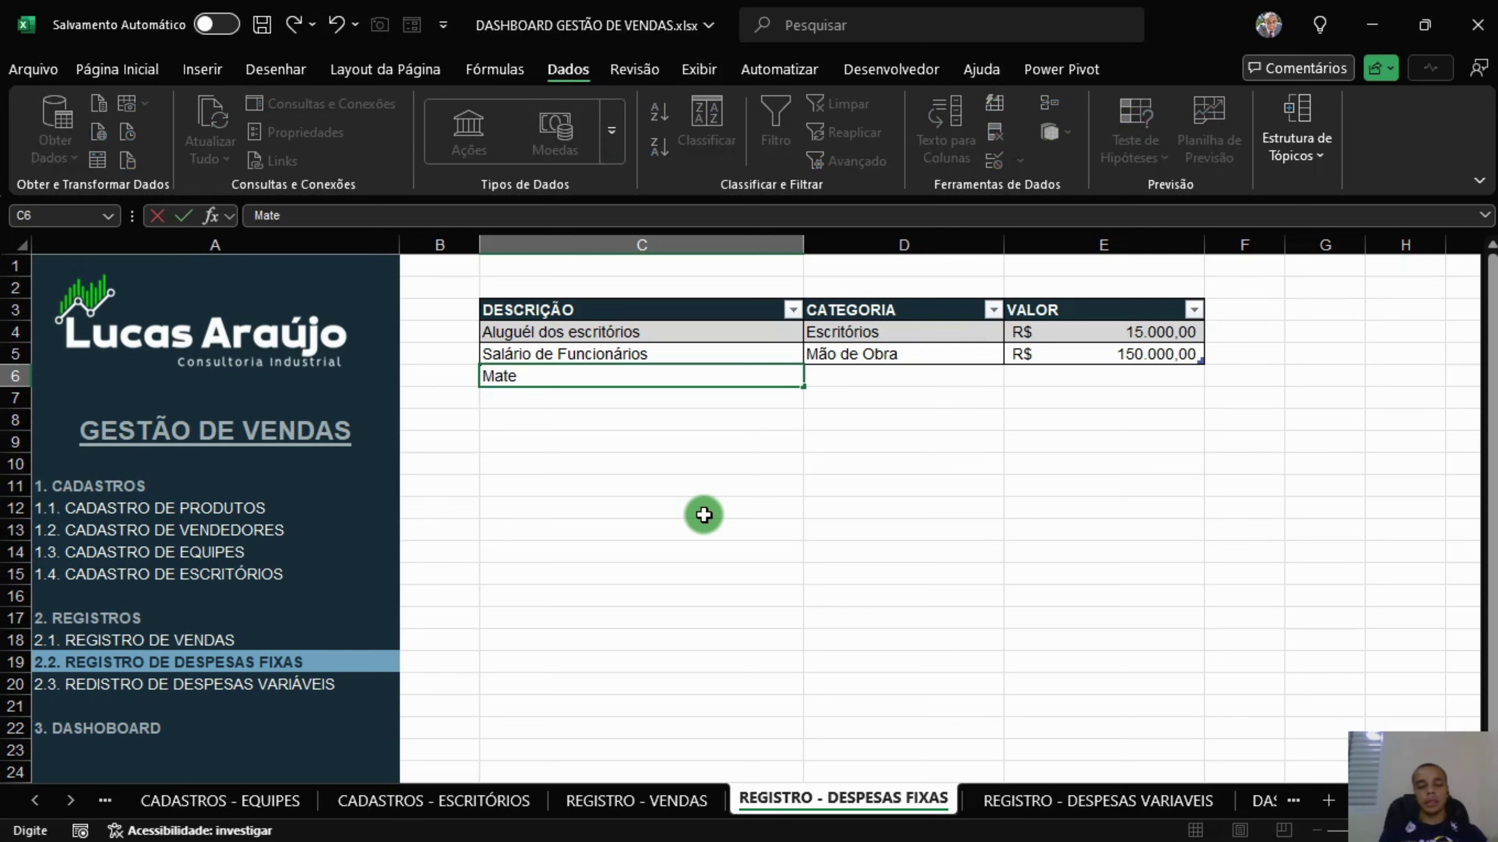
key("Escape")
left_click(702, 511)
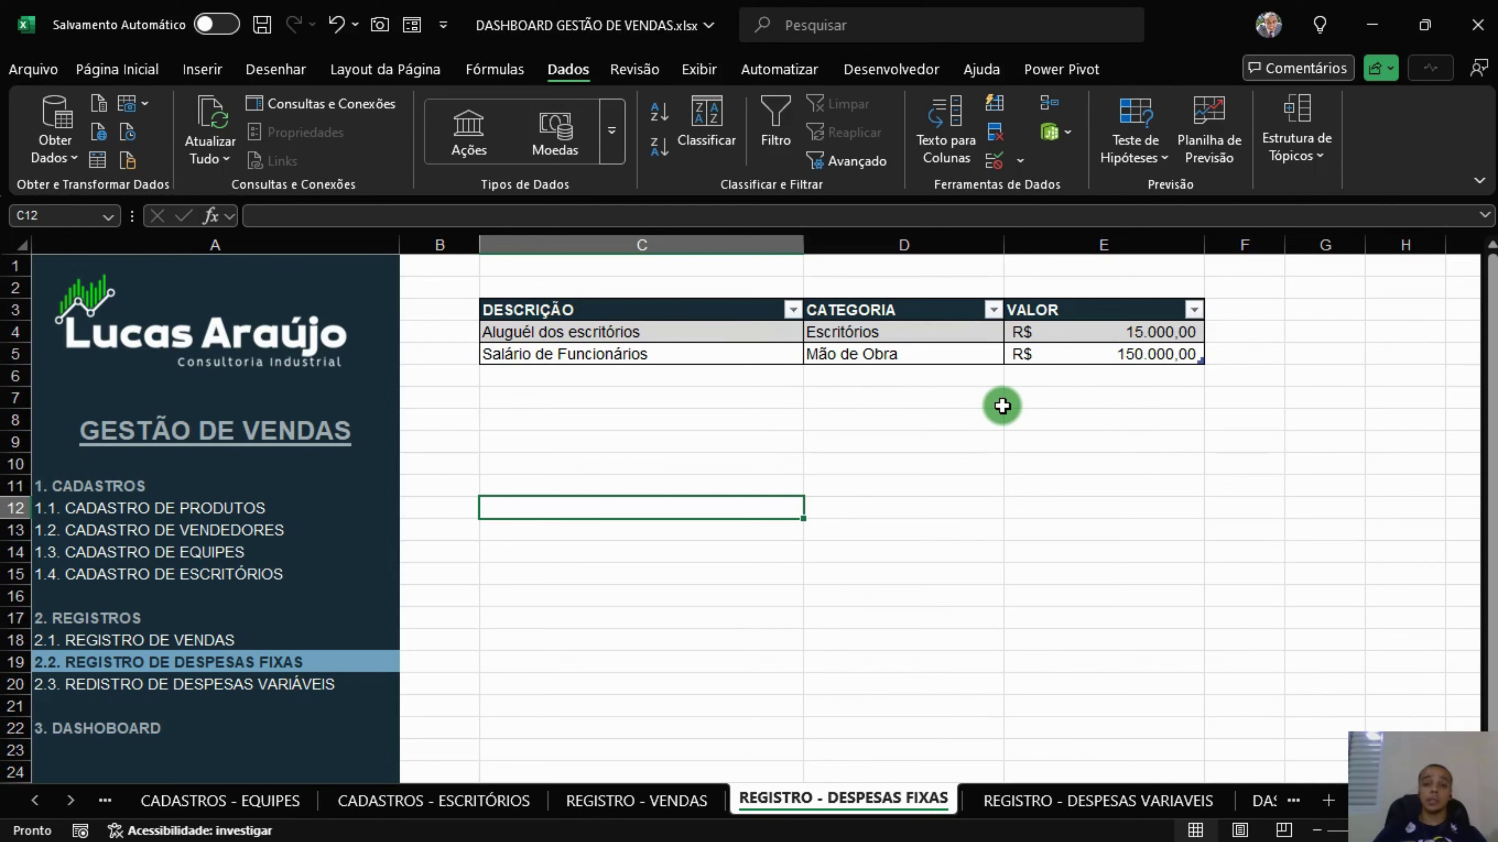
Go to the variable expenses register and correct its A20 navigation label to "2.3. REGISTRO DE DESPESAS VARIÁVEIS".
left_click(219, 686)
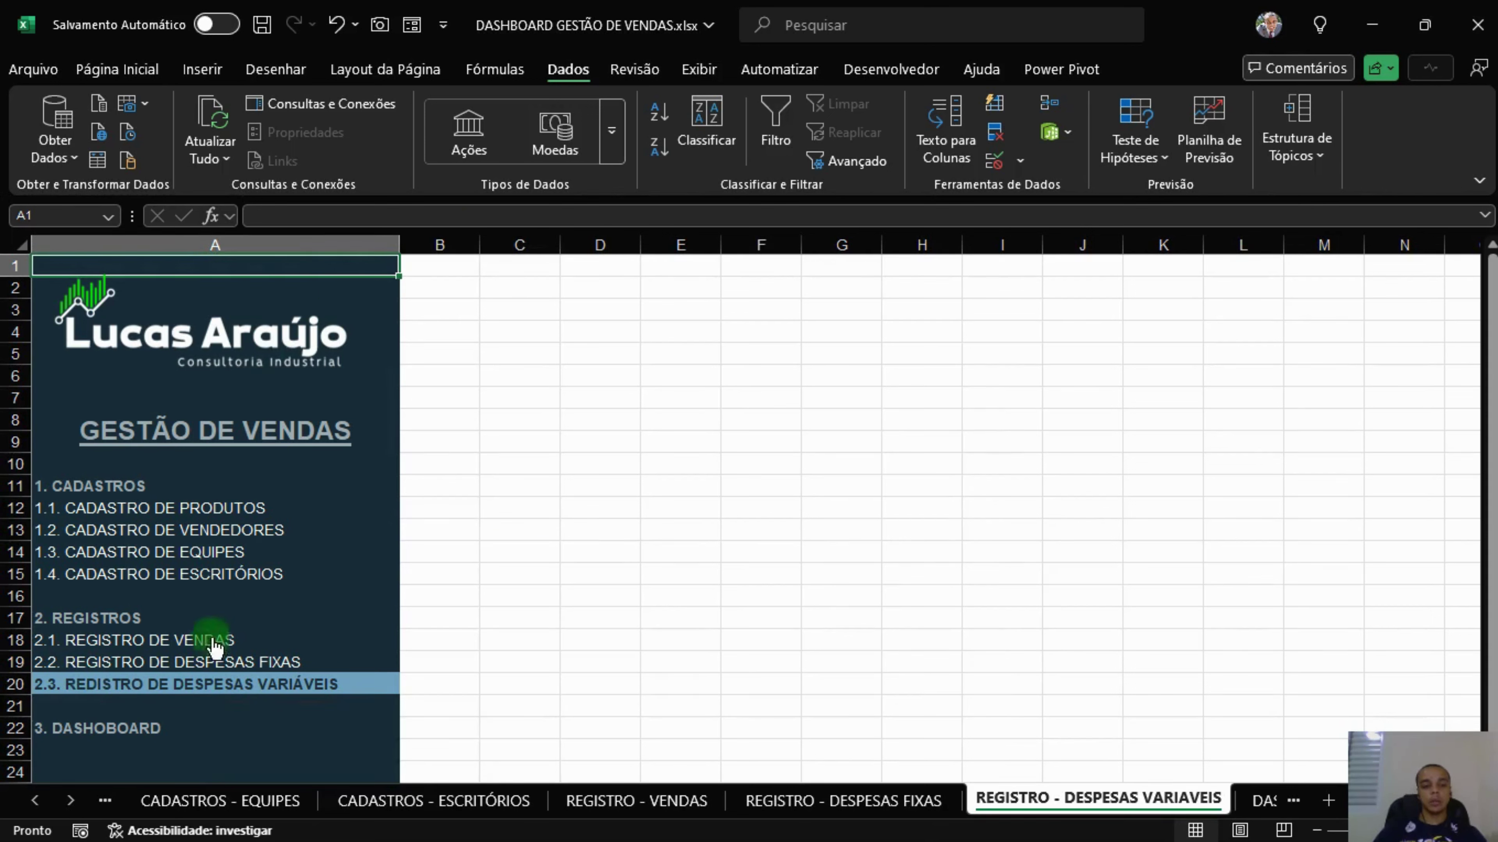
left_click(372, 681)
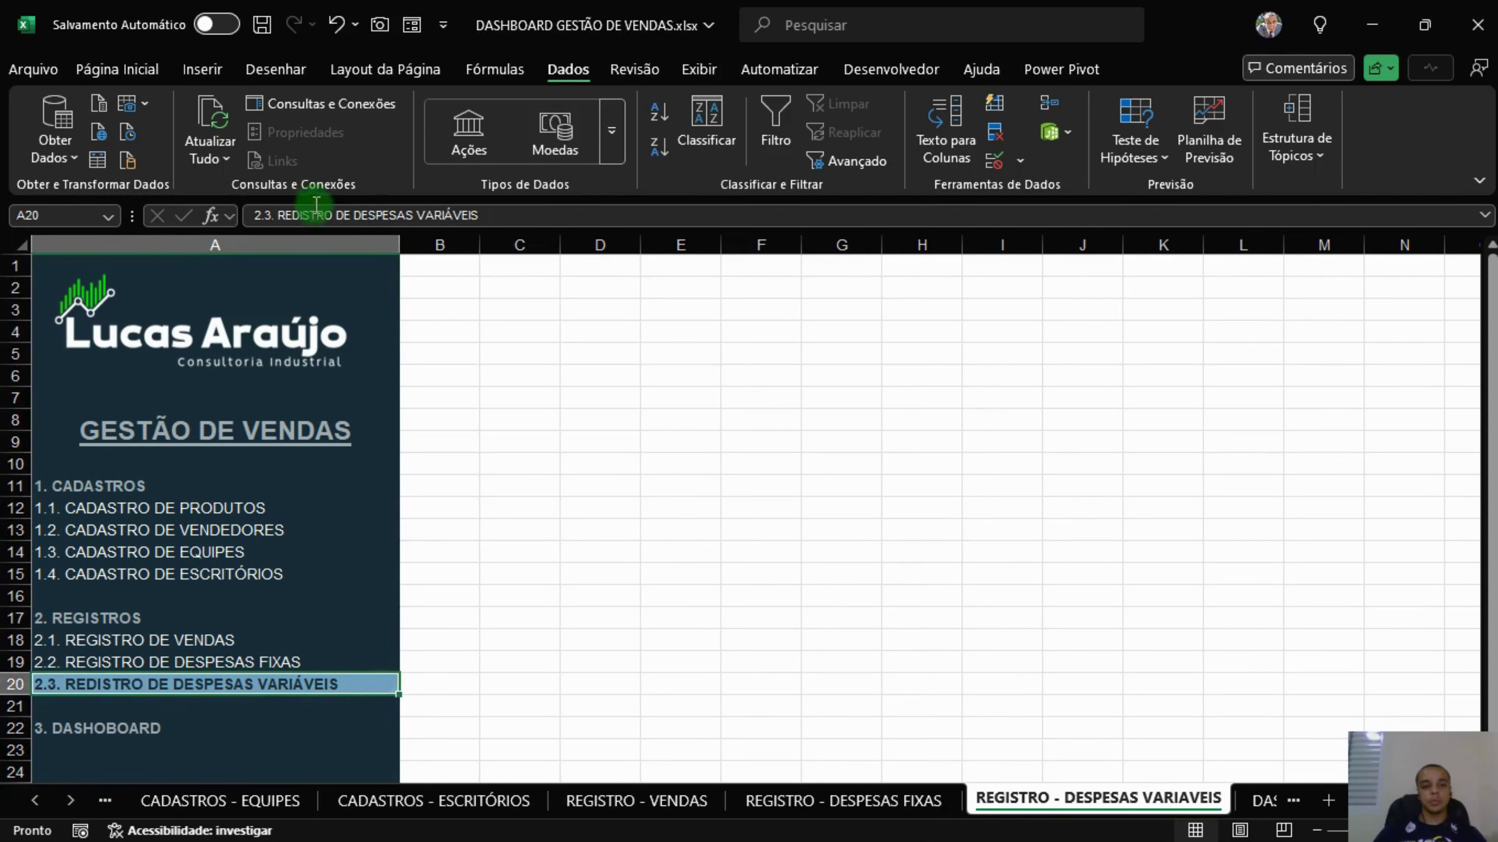
left_click(304, 213)
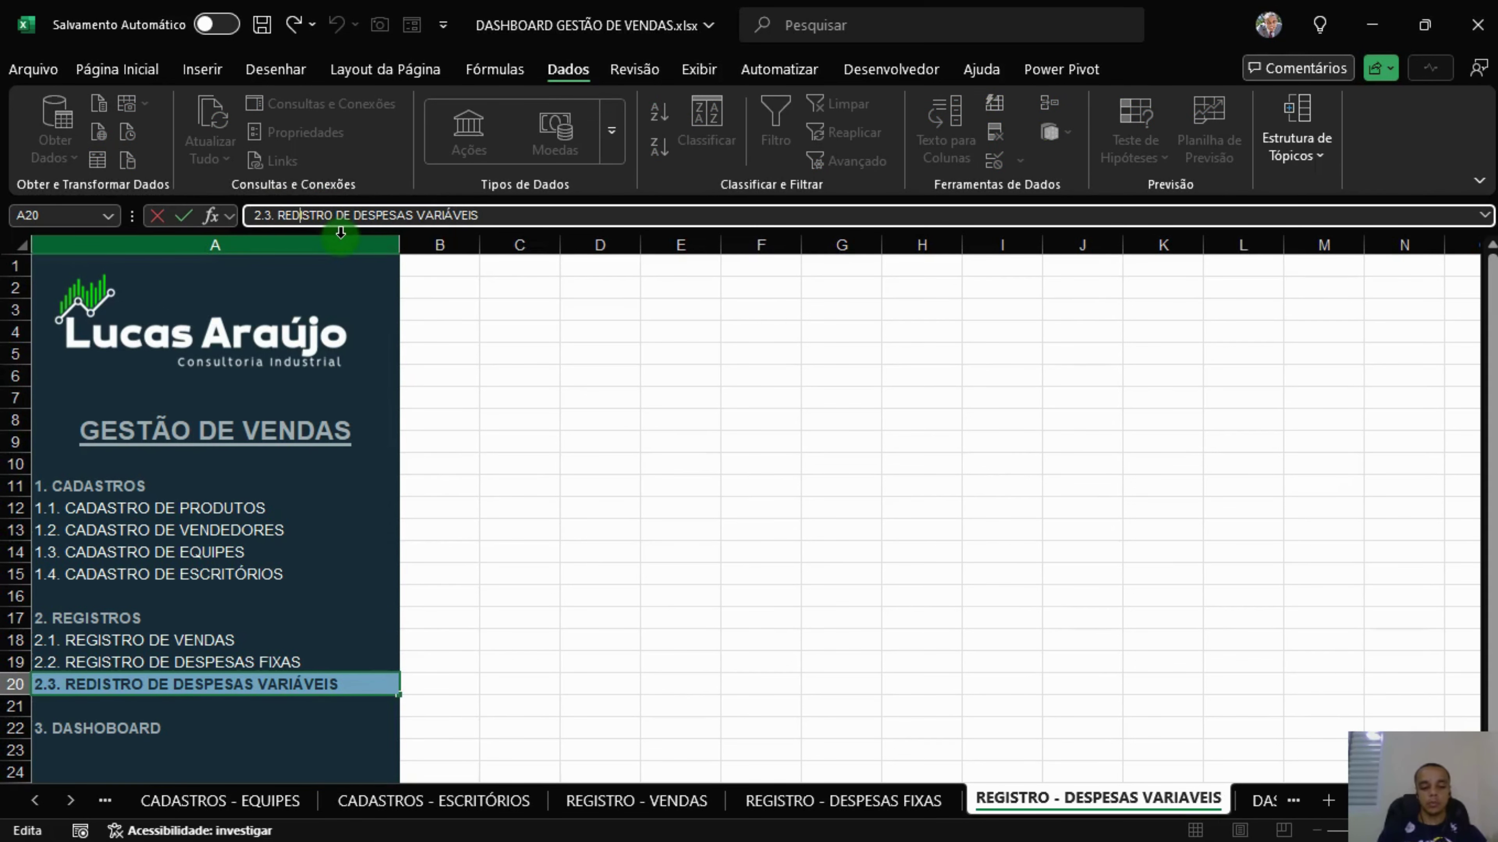
key("BackSpace")
type("G")
key("Return")
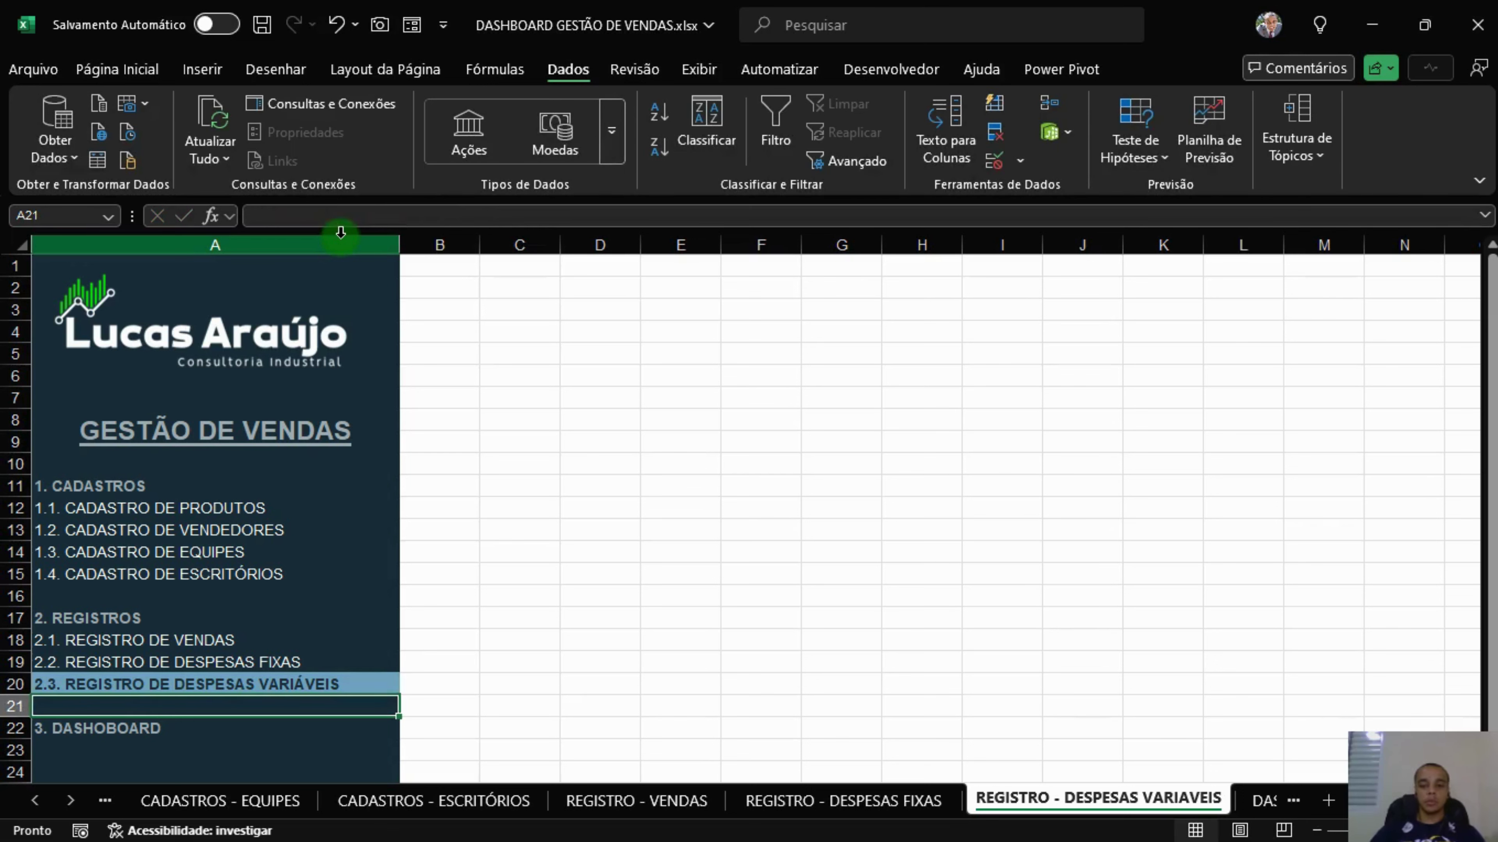
On the CADASTROS - PRODUTOS sheet, correct the A20 label to "2.3. REGISTRO DE DESPESAS VARIÁVEIS".
left_click(48, 804)
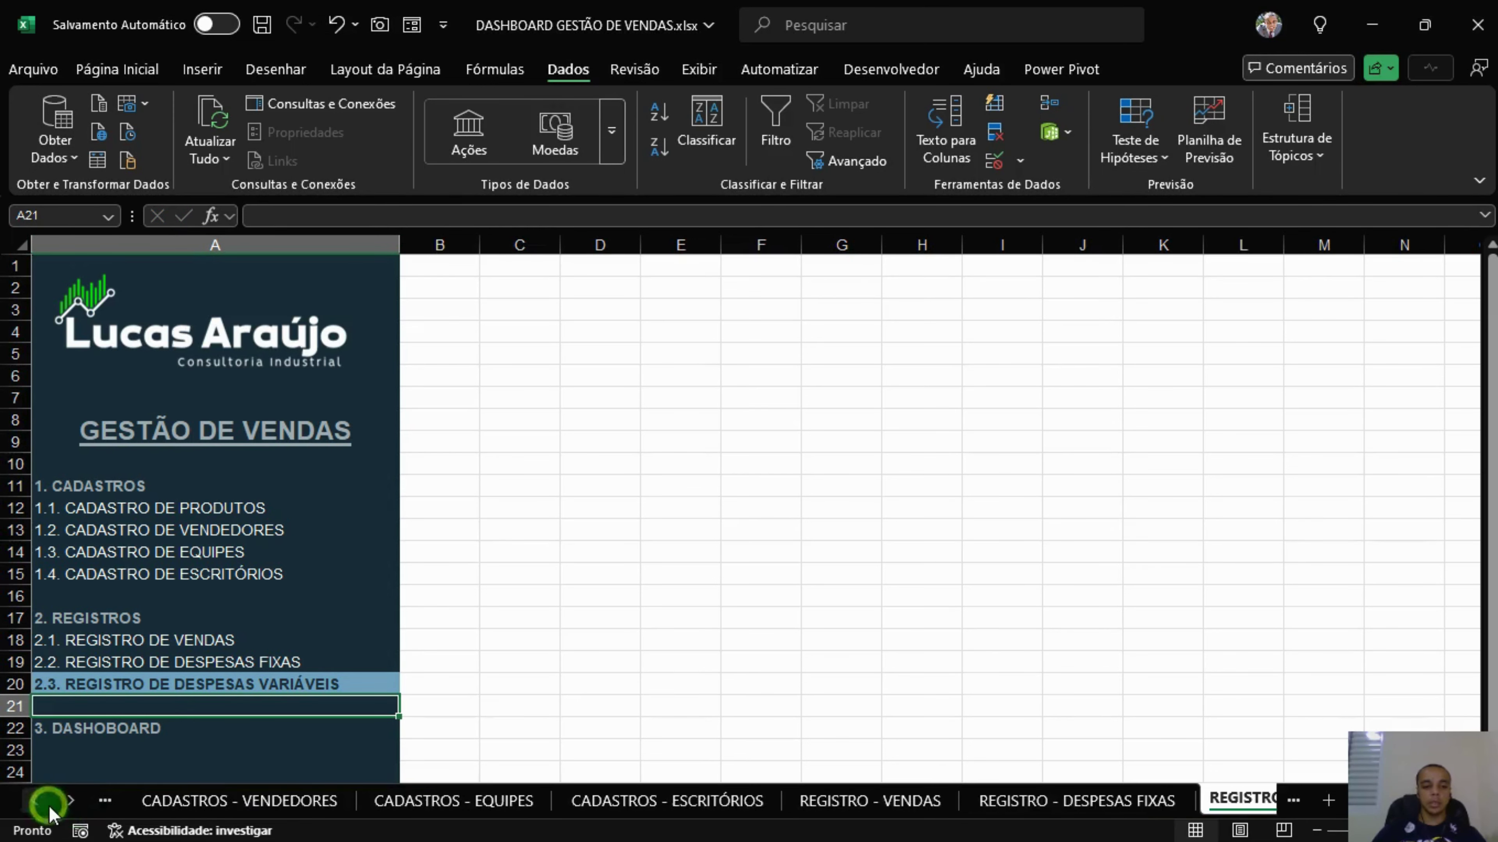
left_click(49, 805)
left_click(319, 802)
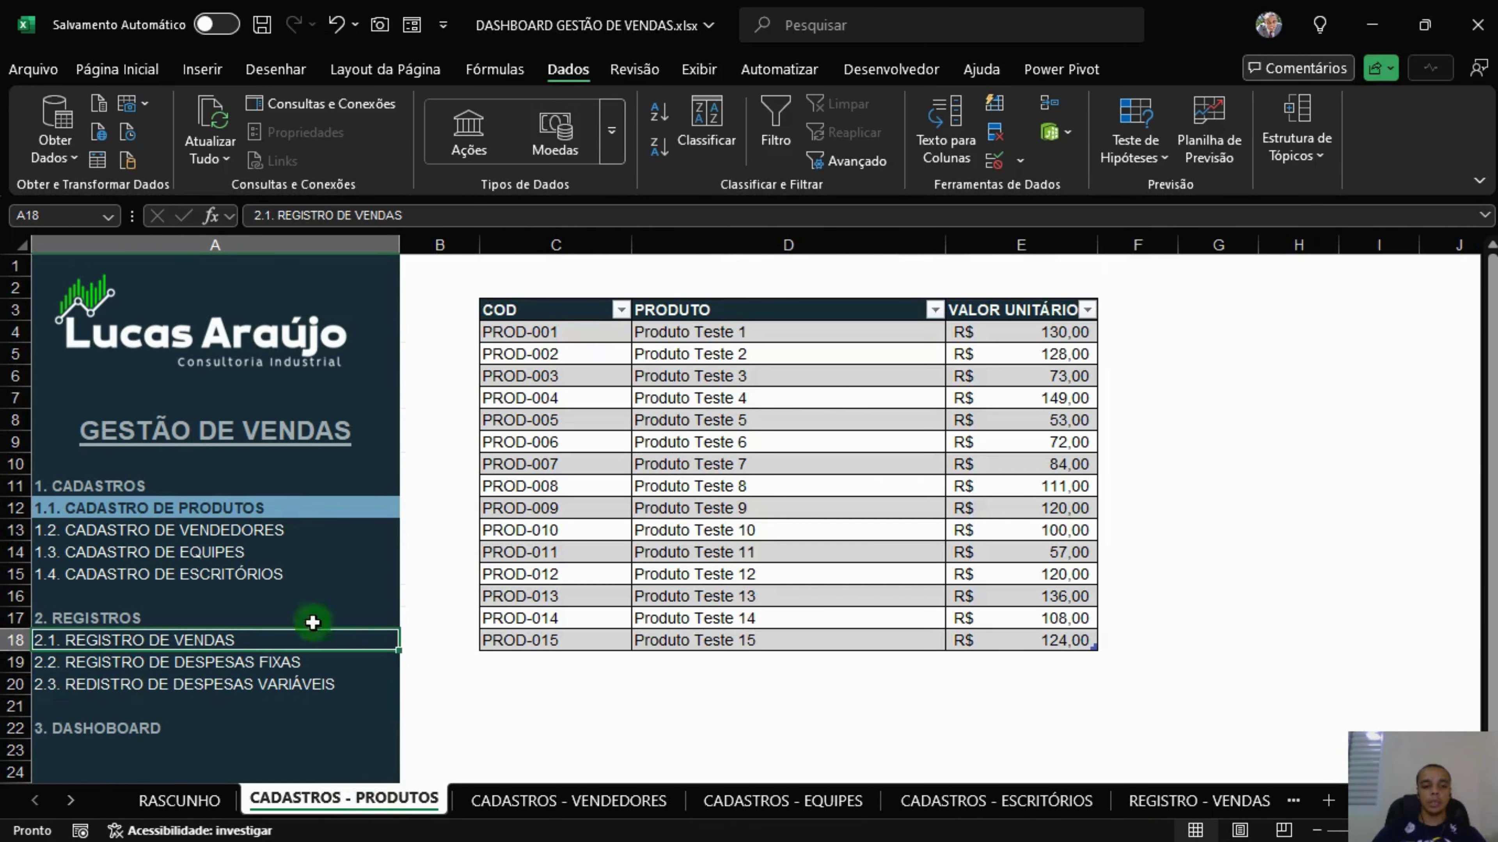
left_click(348, 684)
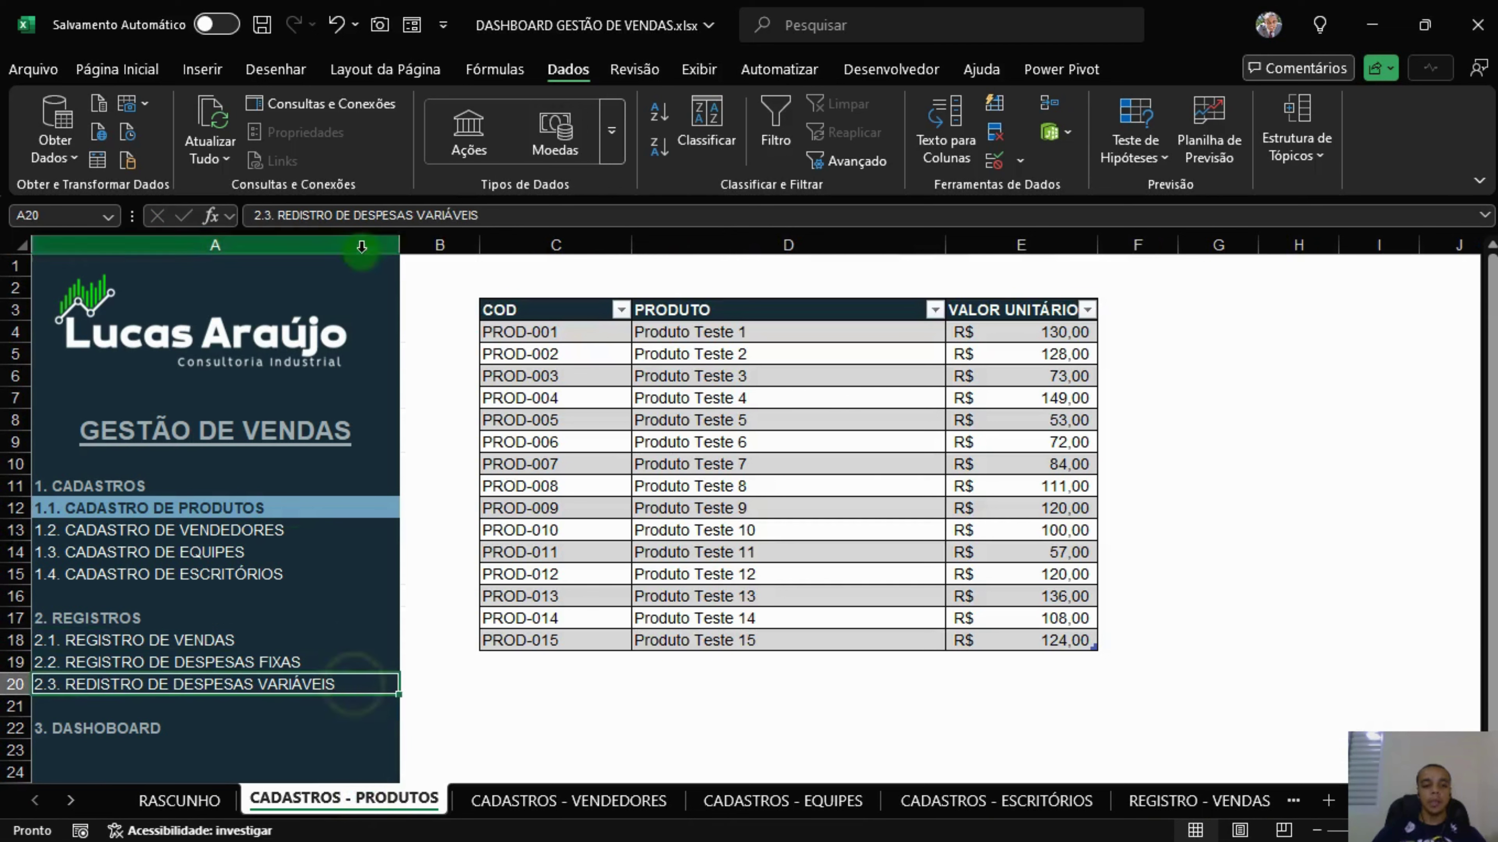
left_click(302, 217)
key("BackSpace")
type("G")
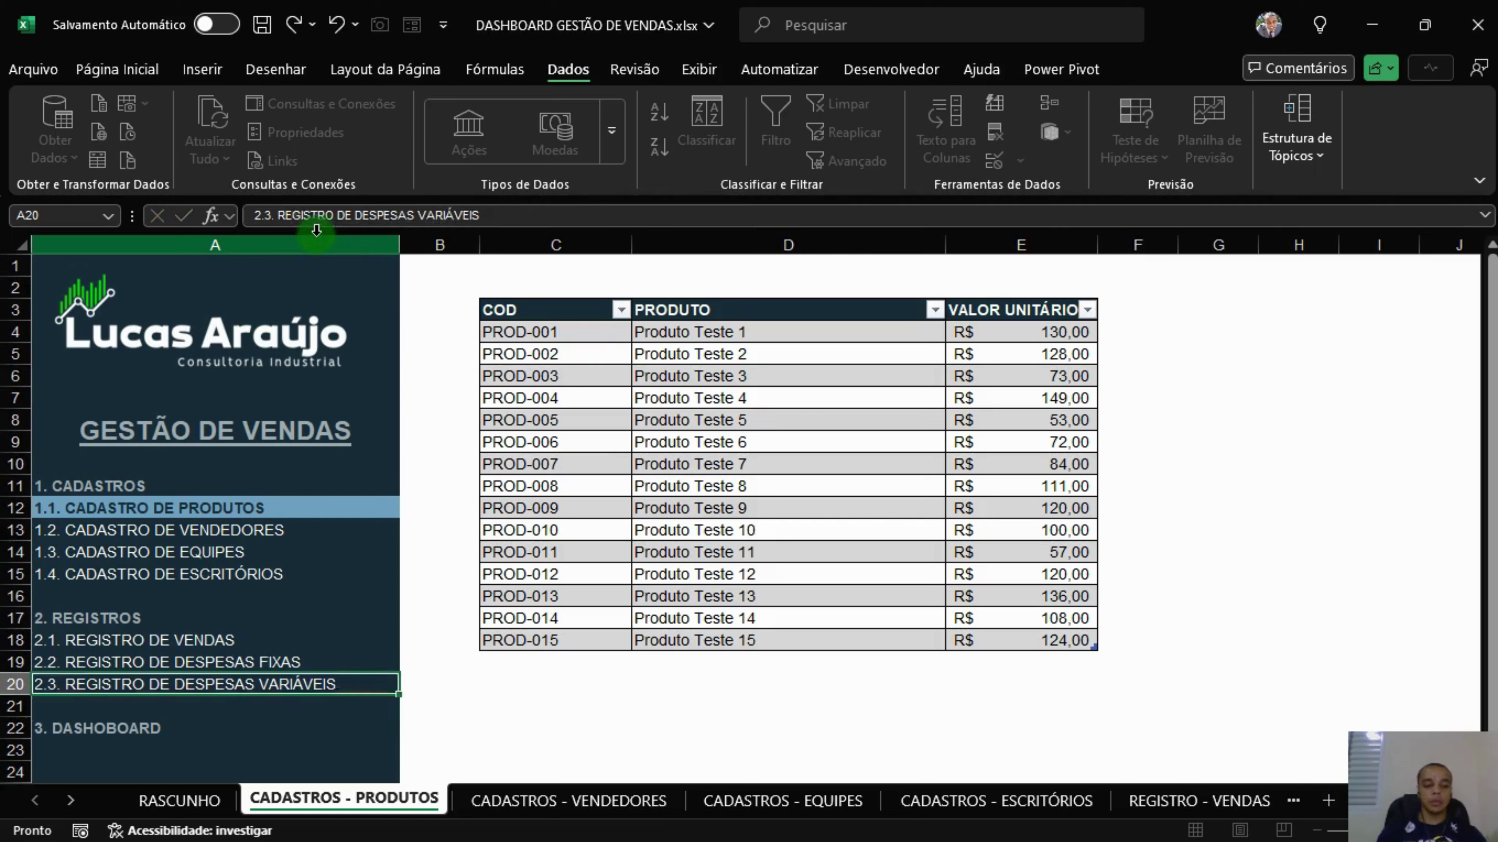
key("Return")
Copy the corrected A20 label and paste it into A20 on the VENDEDORES, EQUIPES, ESCRITÓRIOS, VENDAS, DESPESAS FIXAS and DASHBOARD sheets.
key("Up")
key("ctrl+c")
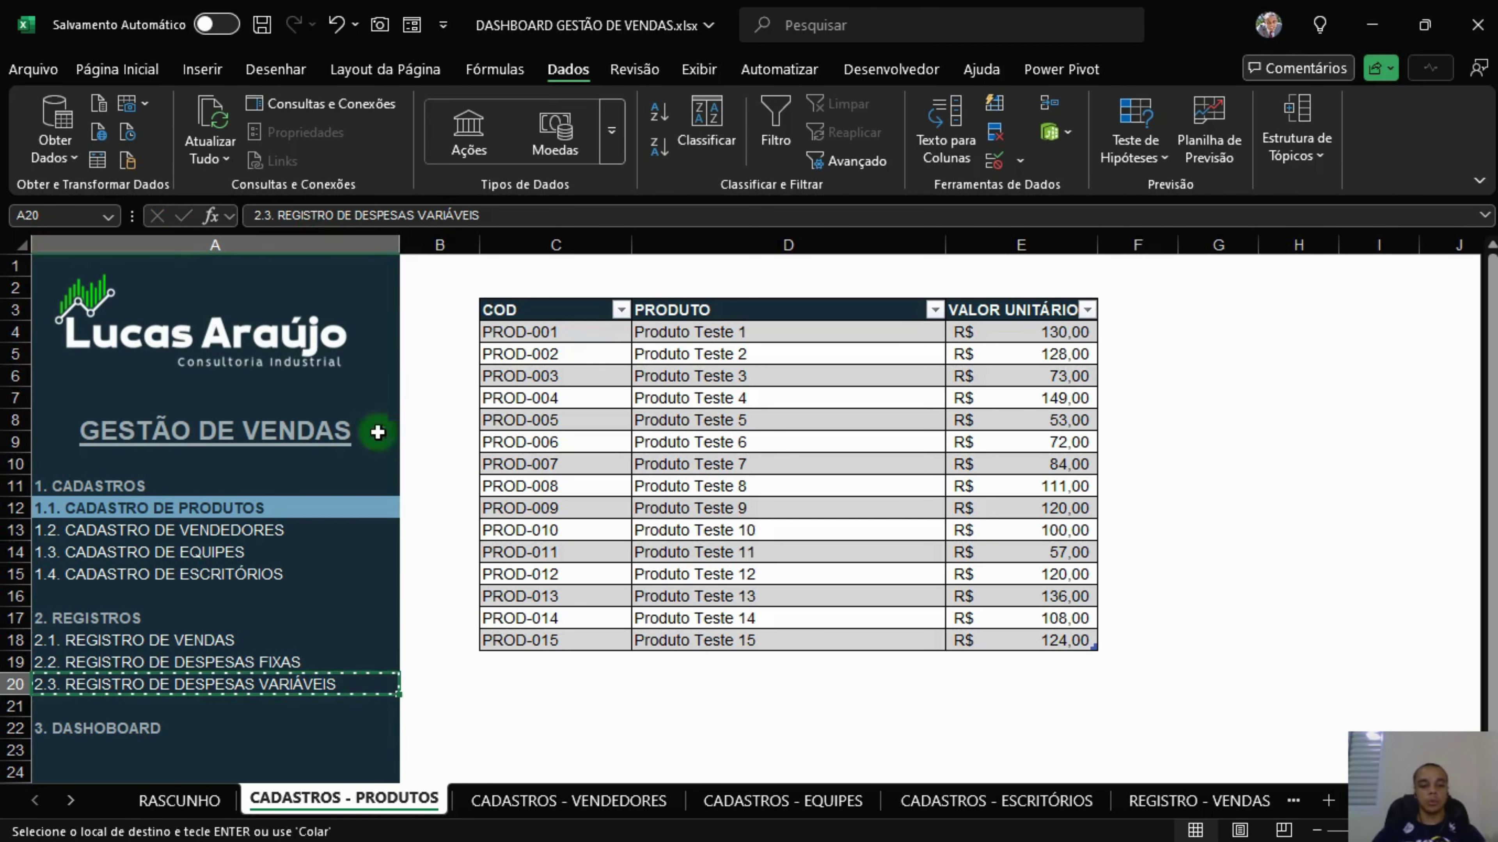
left_click(519, 801)
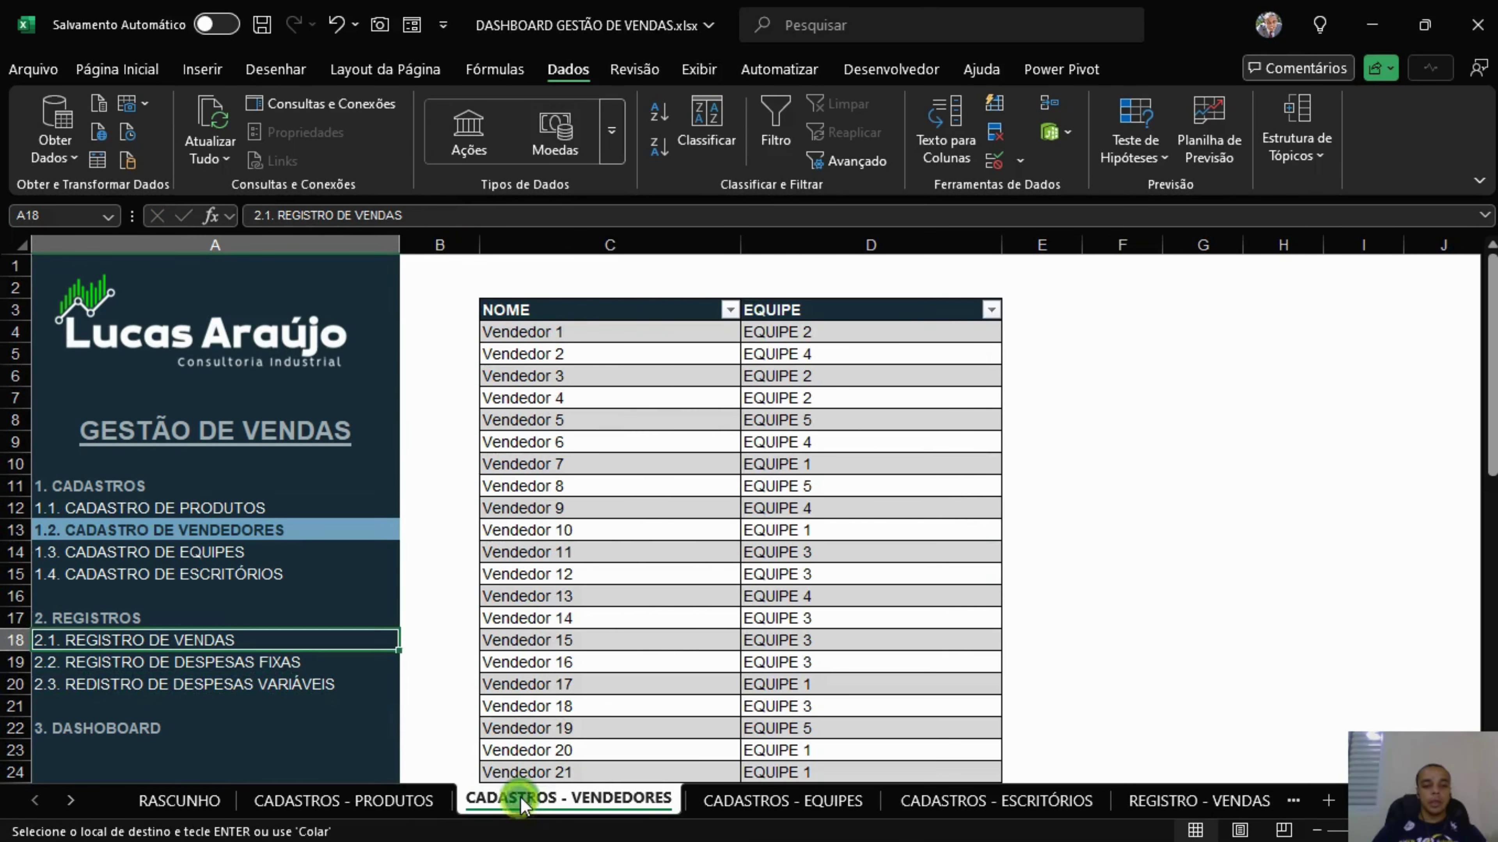
left_click(365, 684)
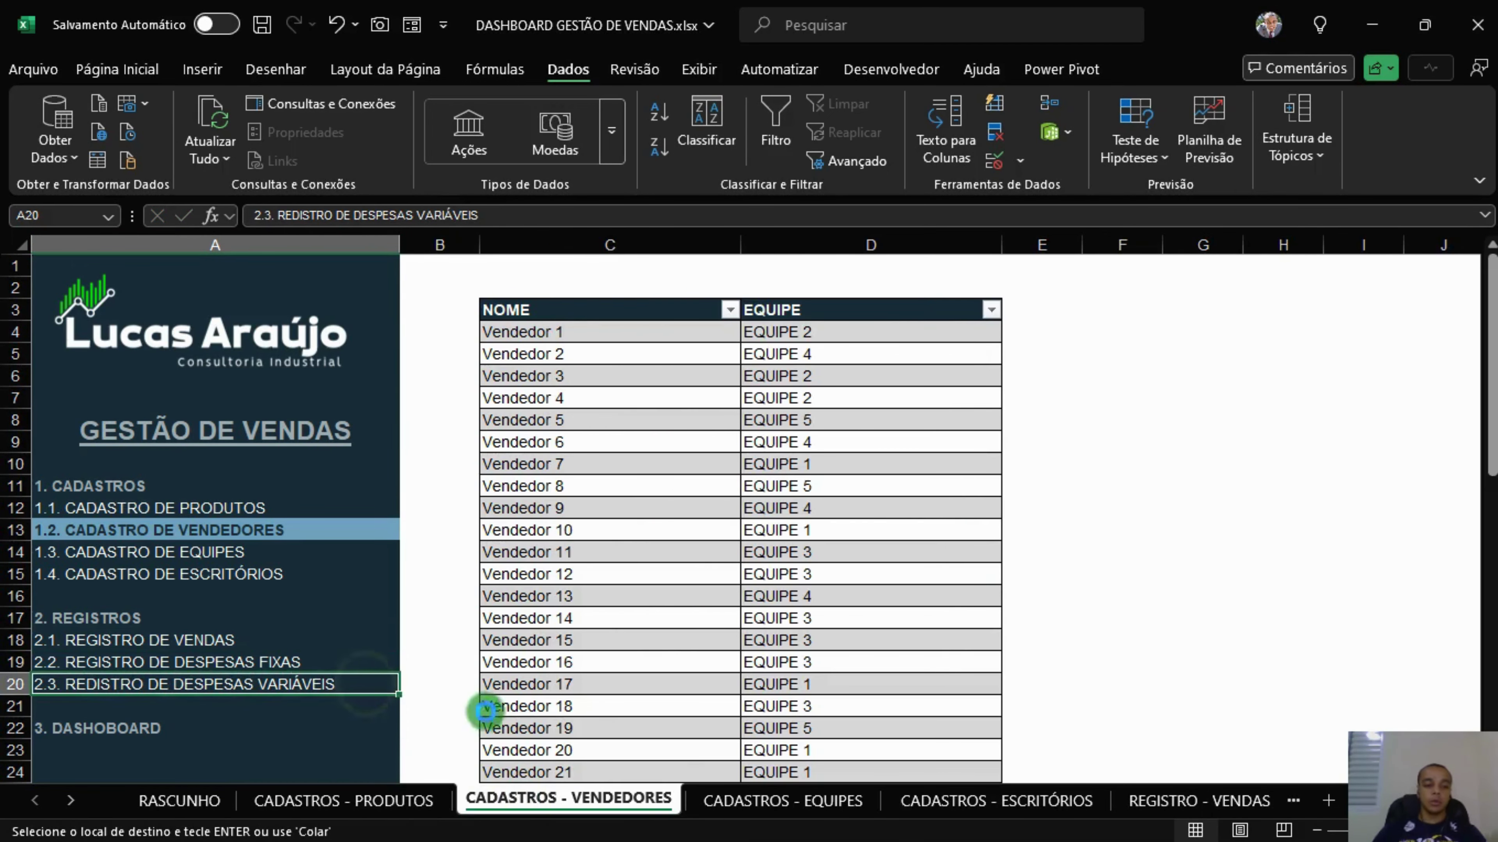
left_click(723, 799)
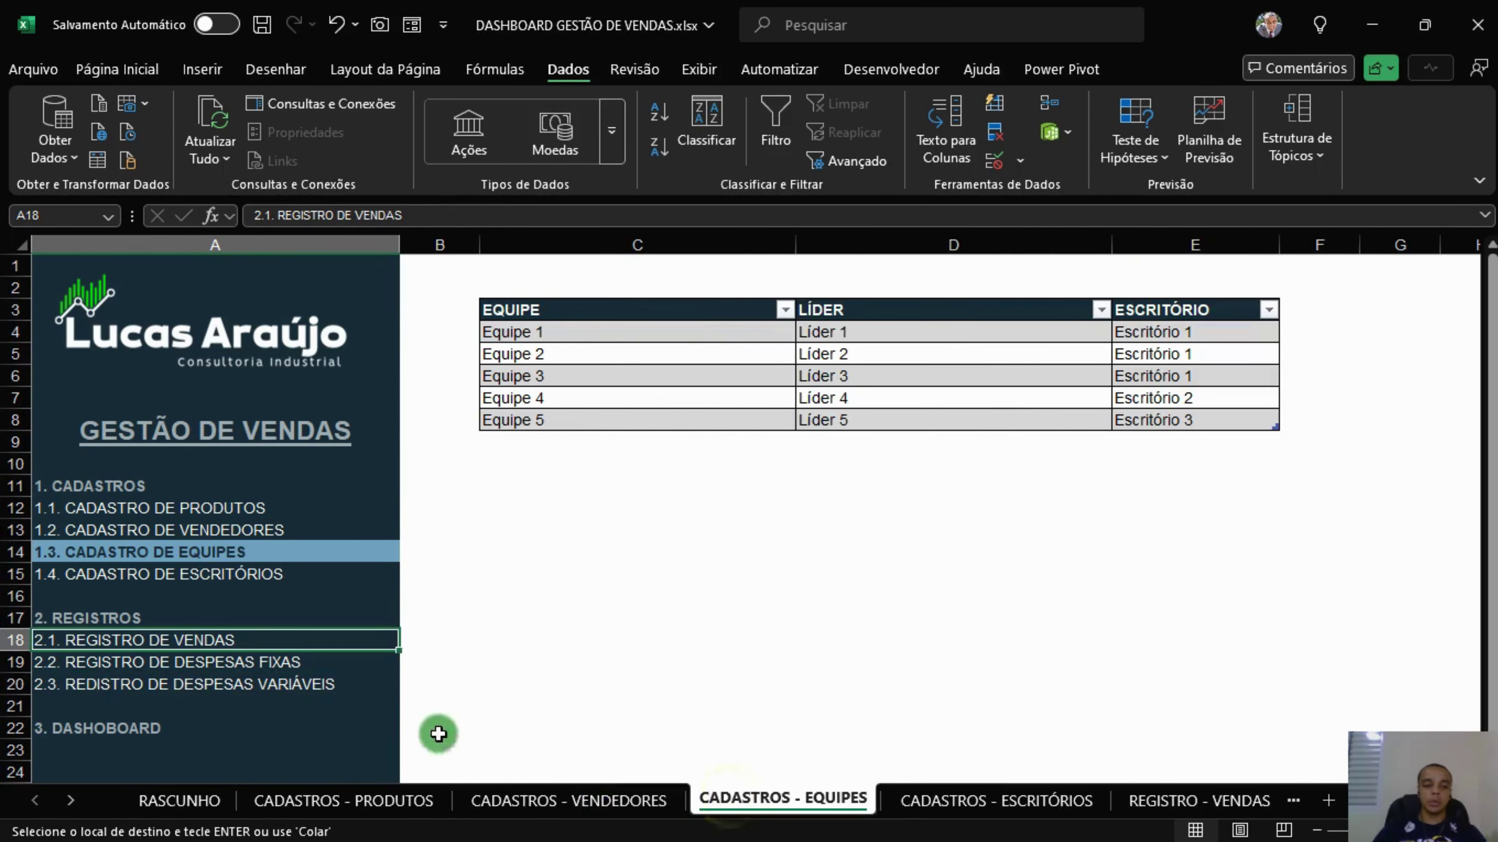
left_click(913, 801)
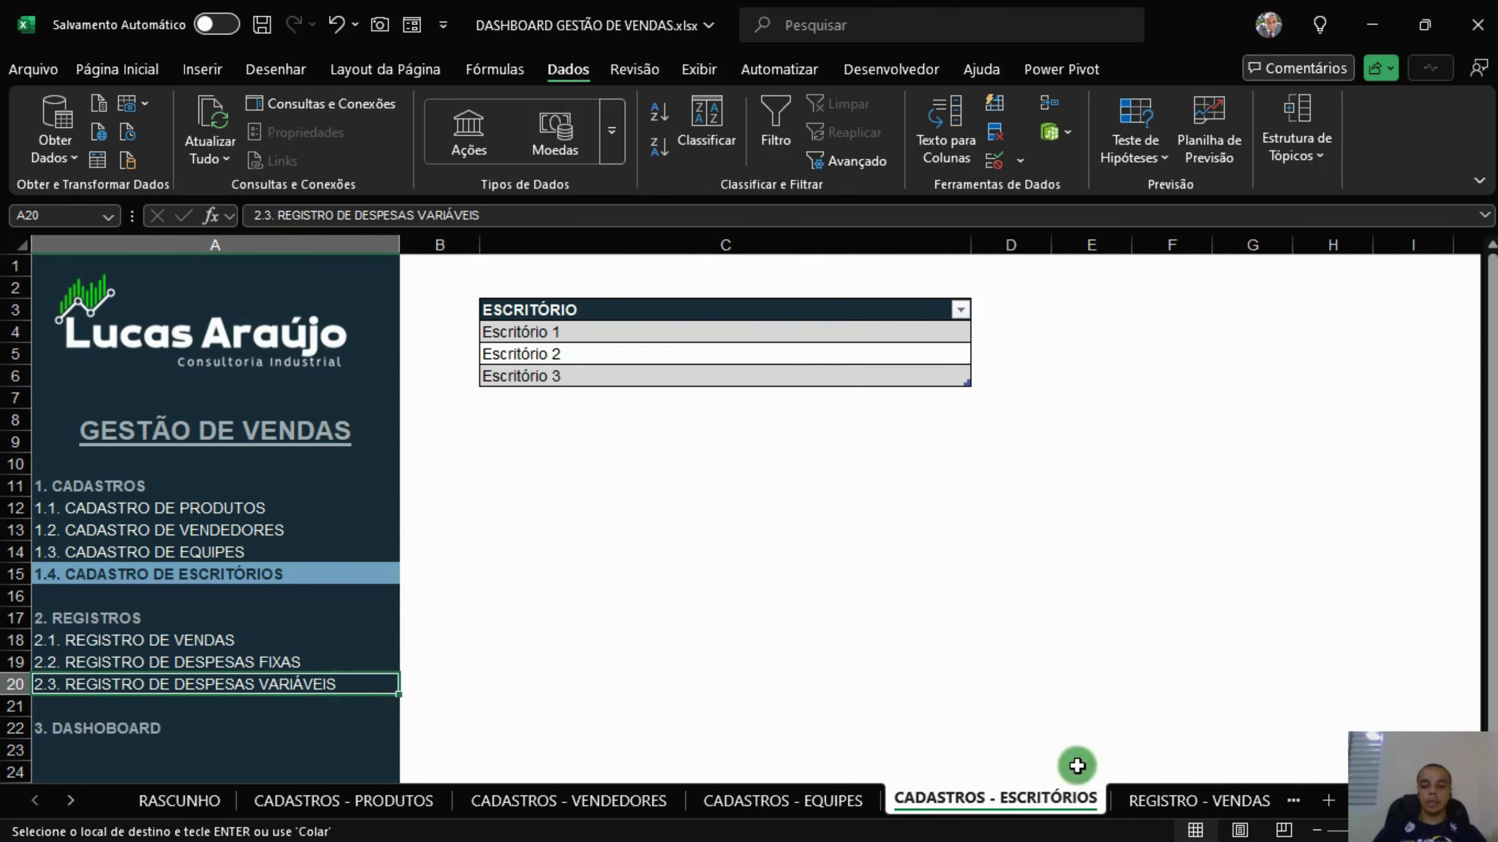
left_click(1150, 801)
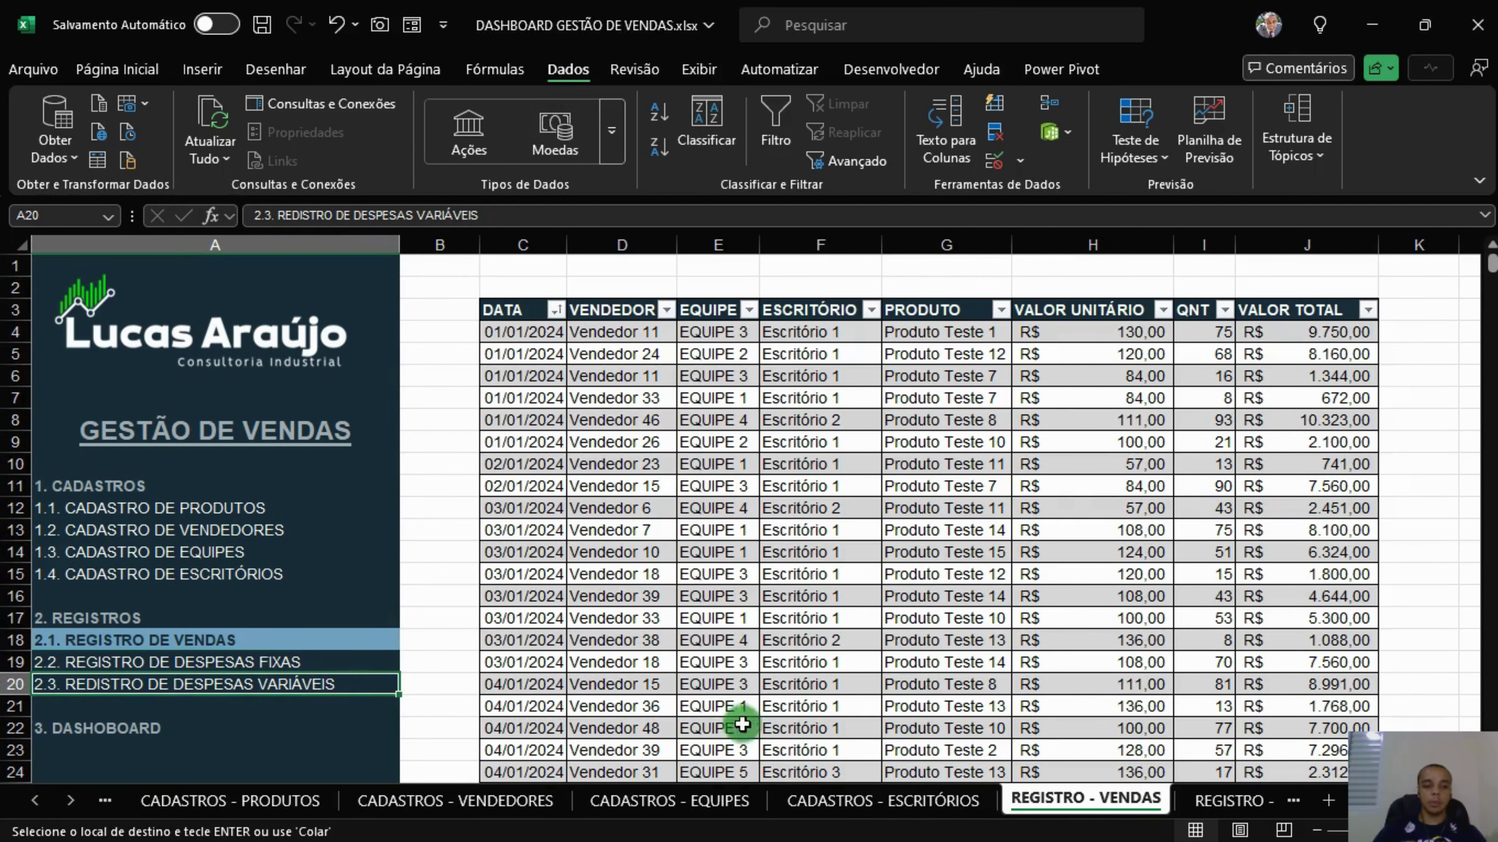
left_click(1232, 800)
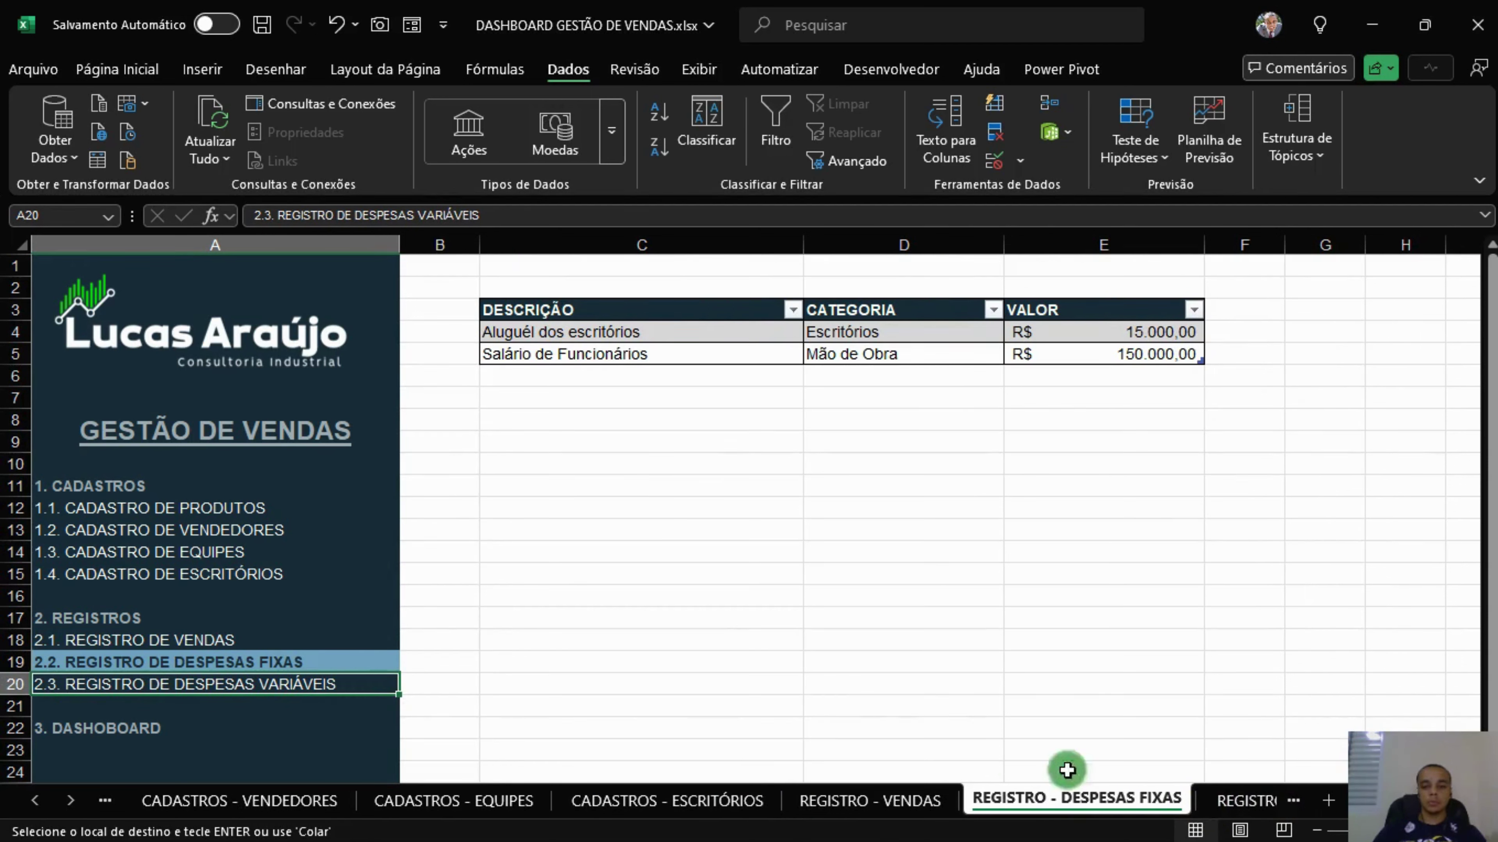
left_click(1235, 801)
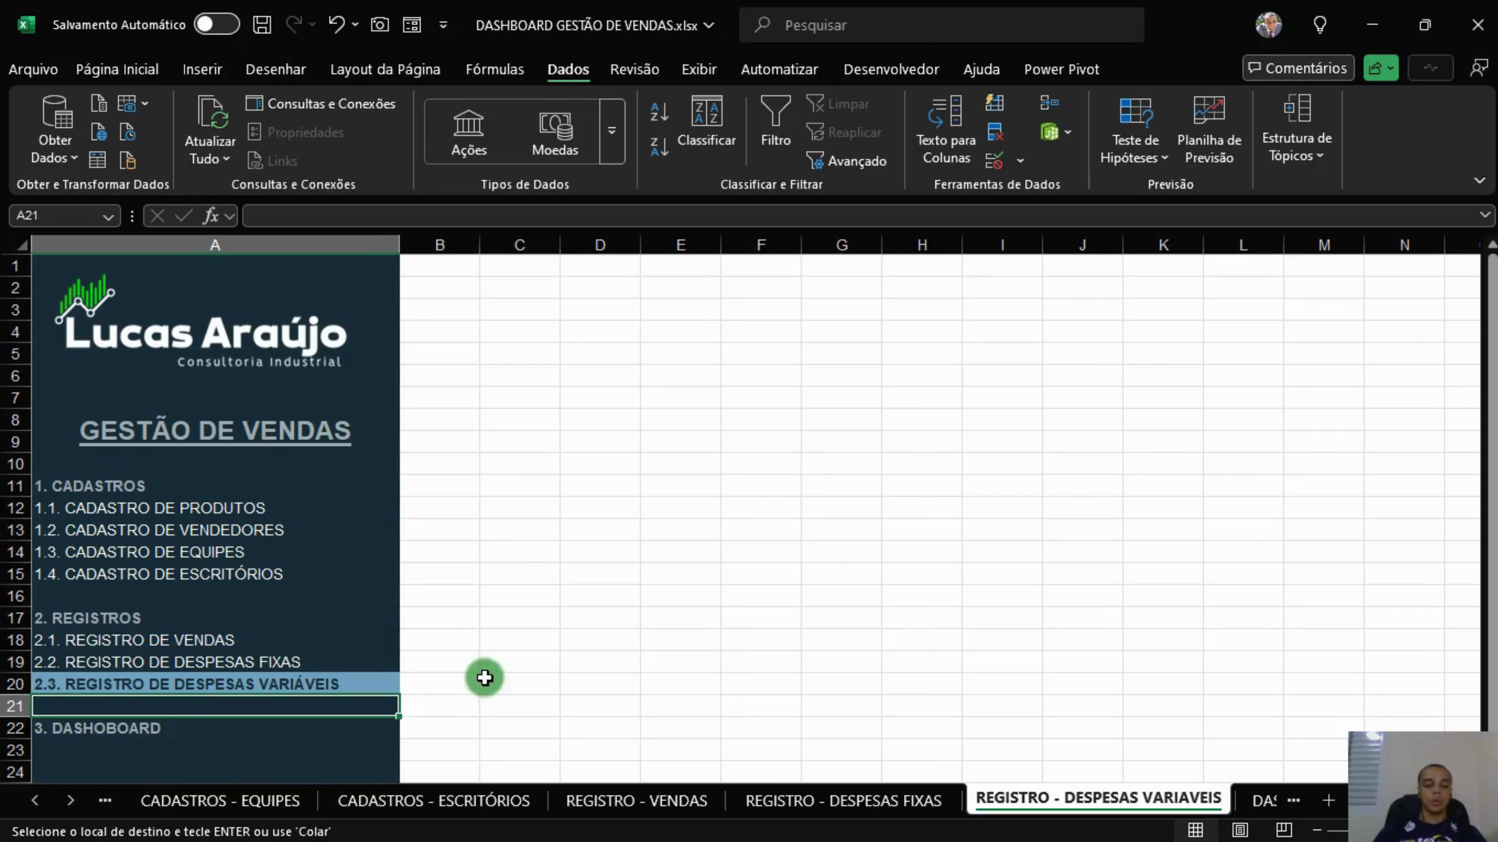
left_click(1262, 801)
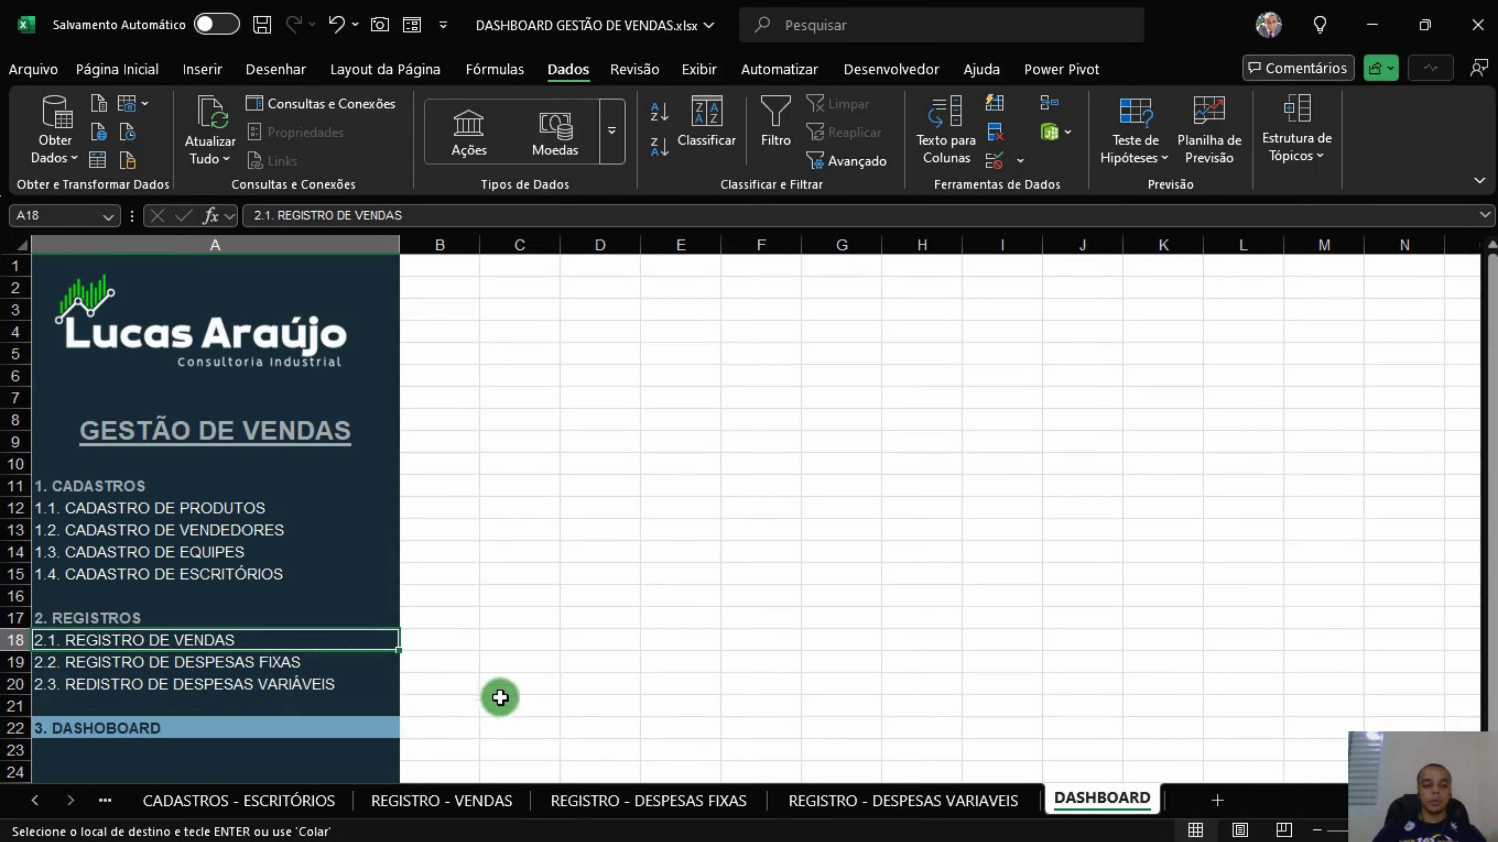
left_click(388, 683)
Test the navigation links by switching between the variable expenses and fixed expenses registers, ending on the variable expenses sheet.
left_click(938, 800)
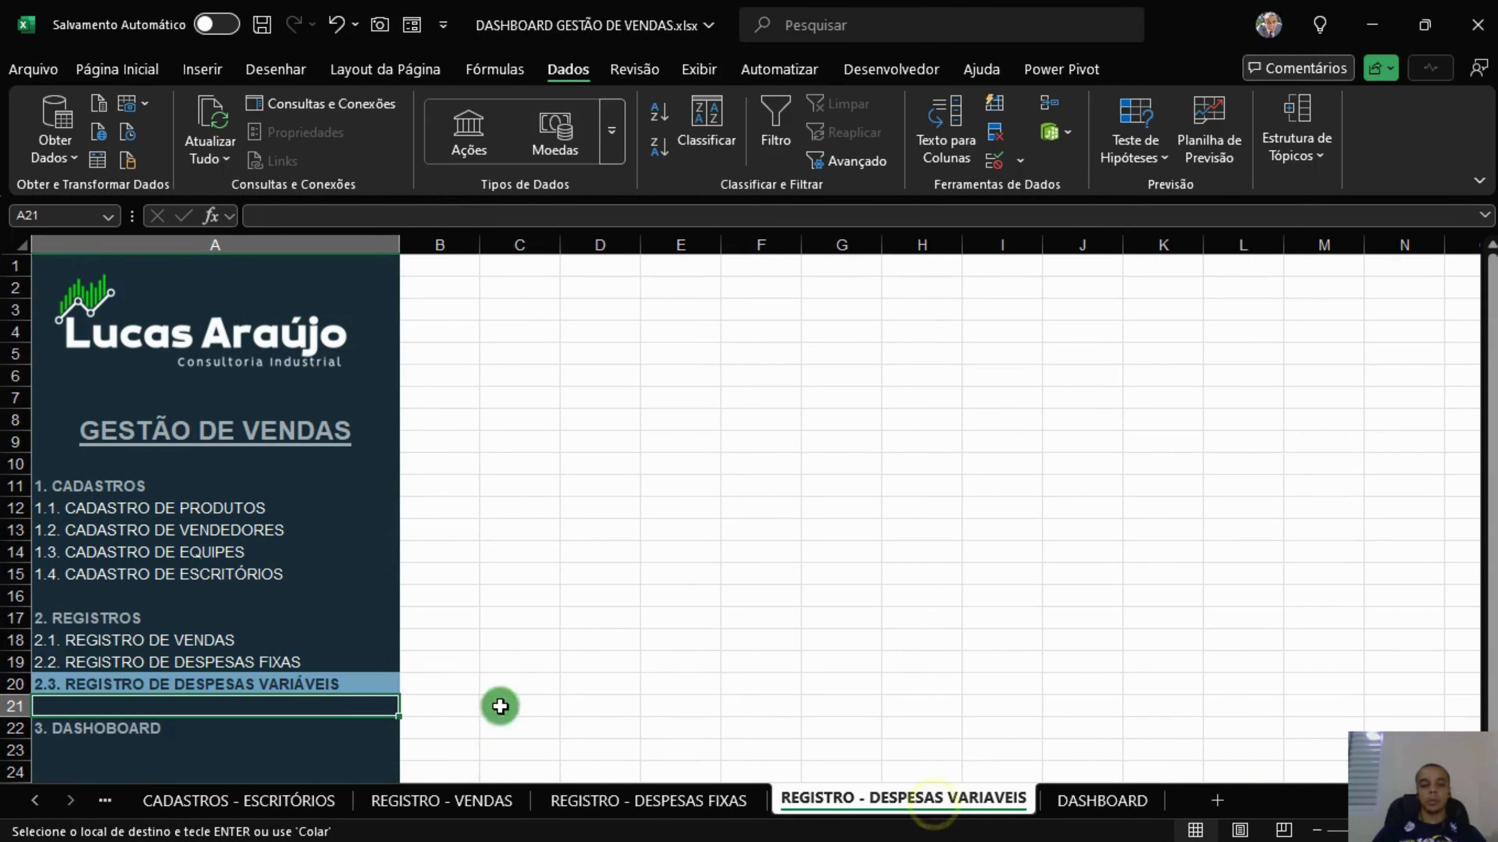
left_click(312, 685)
key("ctrl+Home")
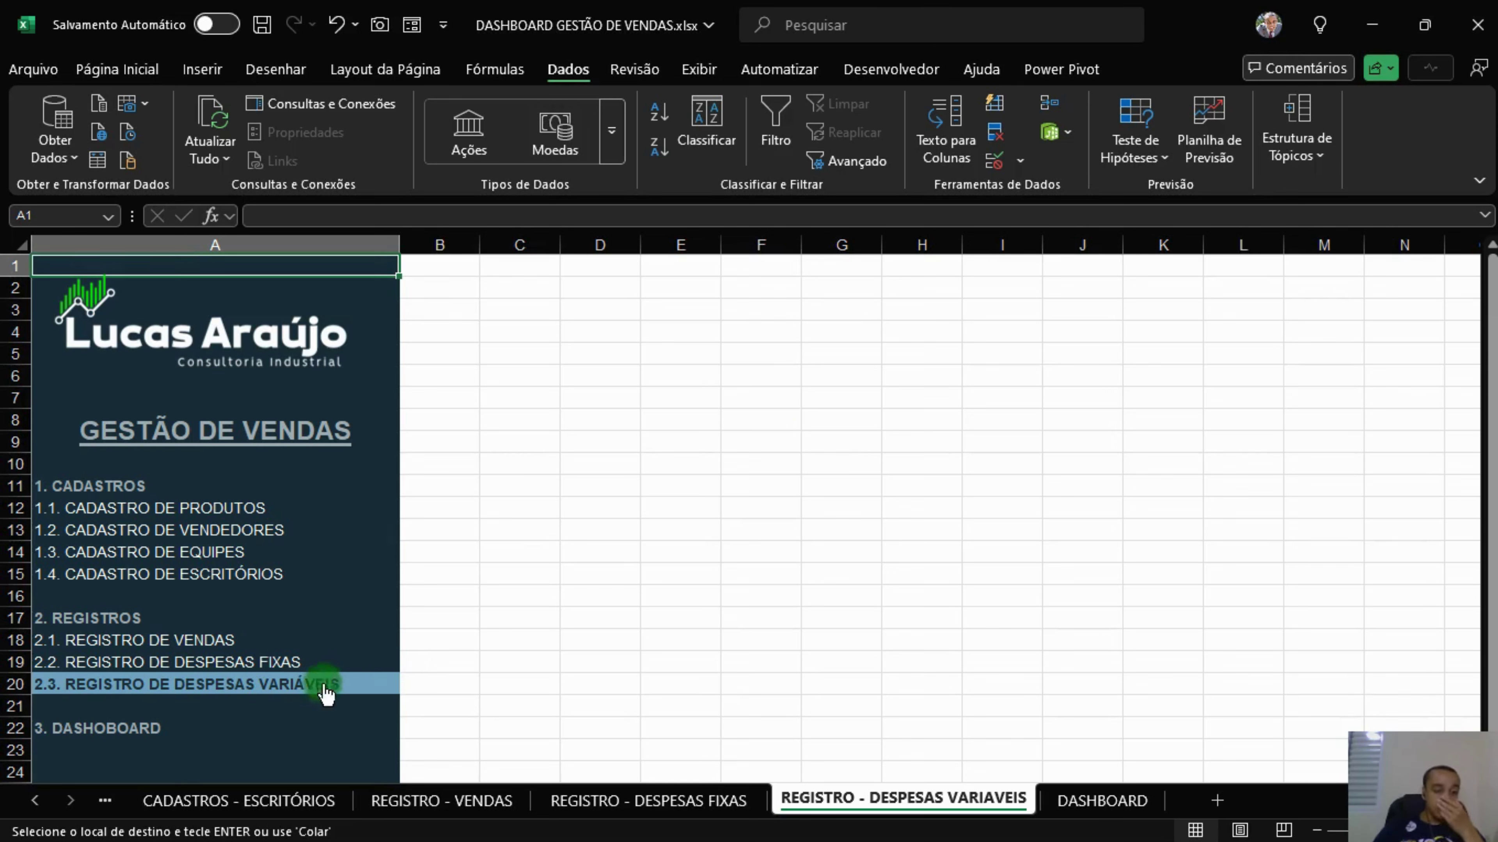
left_click(280, 665)
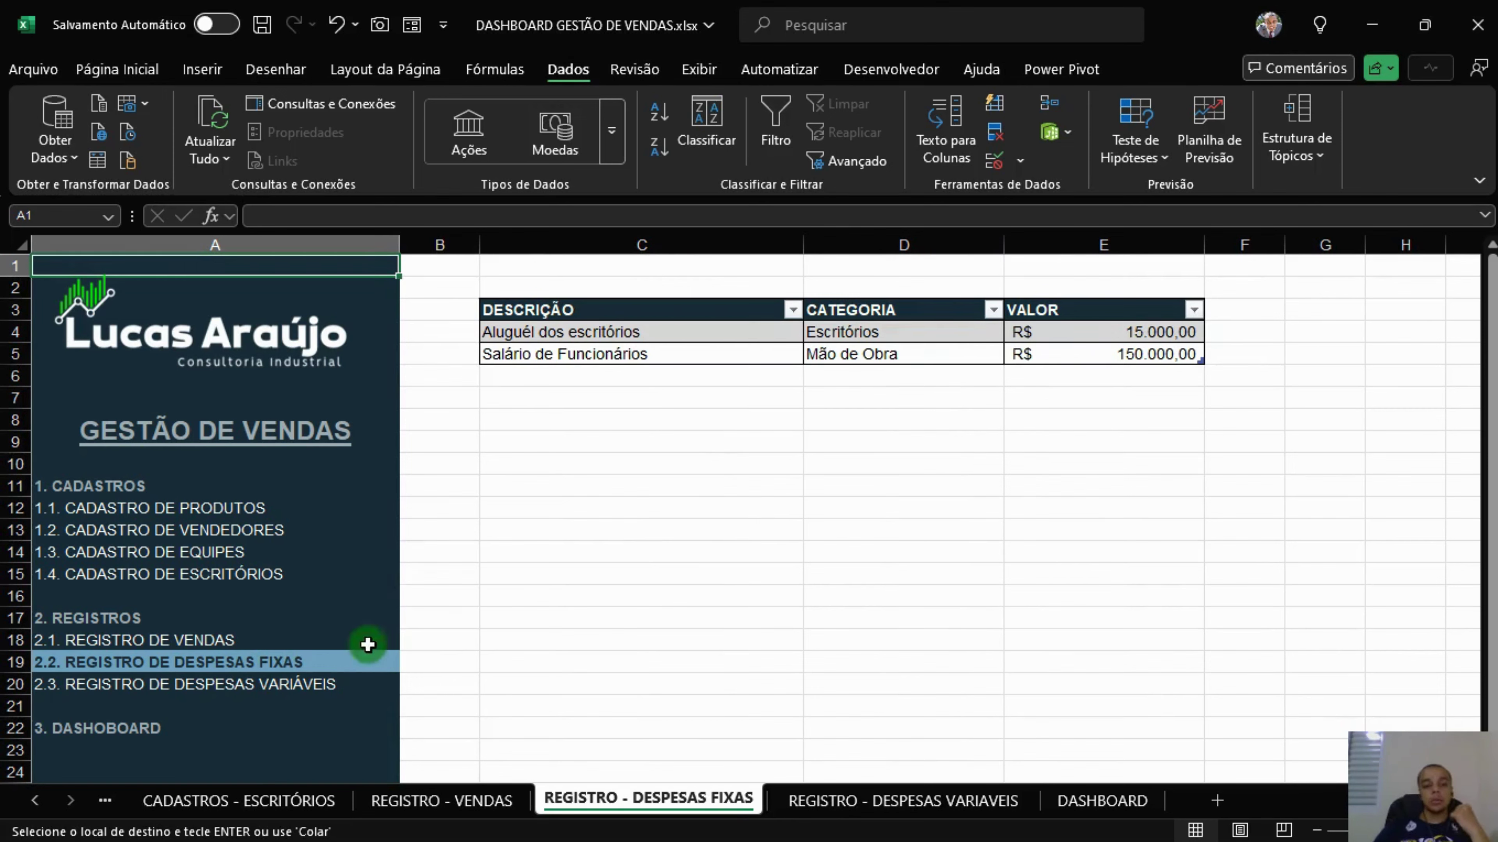
left_click(311, 683)
Enter the headers DATA, DESCRIÇÃO, CATEGORIA and VALOR in cells C3 to F3 of the variable expenses register.
left_click(535, 309)
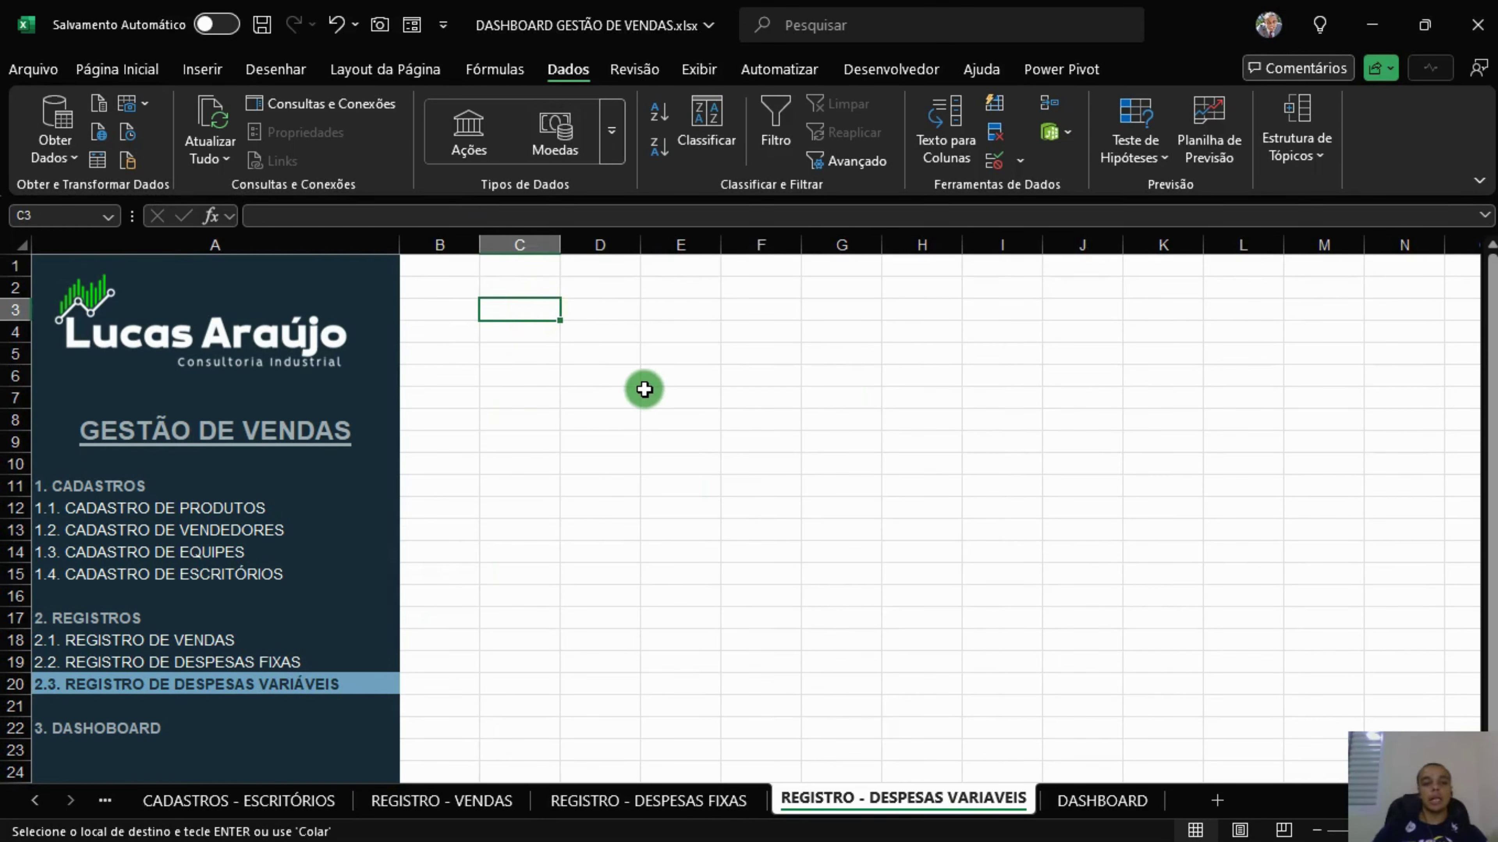
type("DAT")
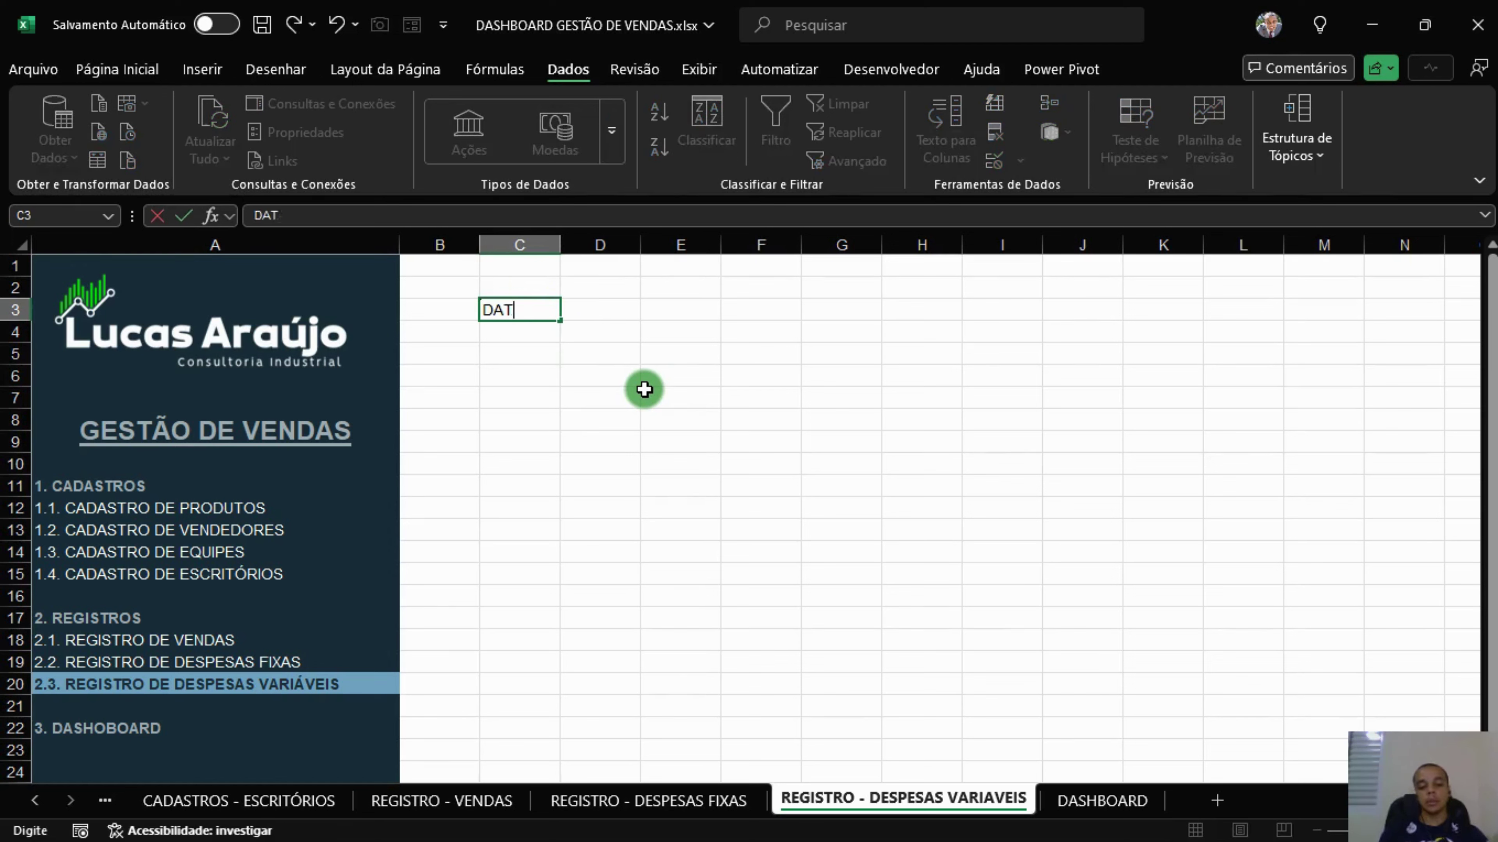
type("A")
key("Tab")
type("DEST")
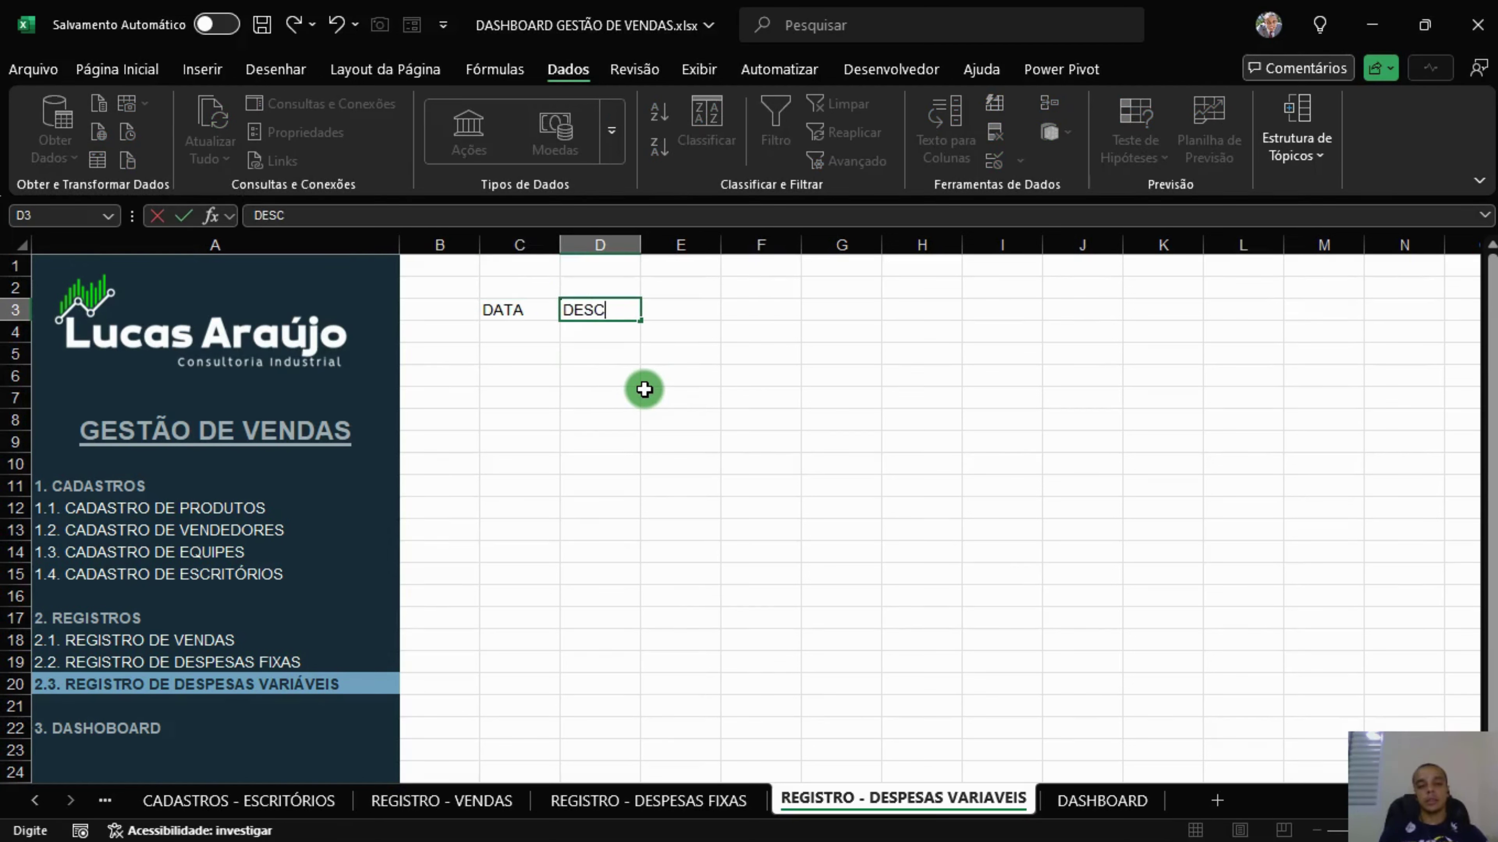
type("RIÇÃO")
key("Tab")
type("CA")
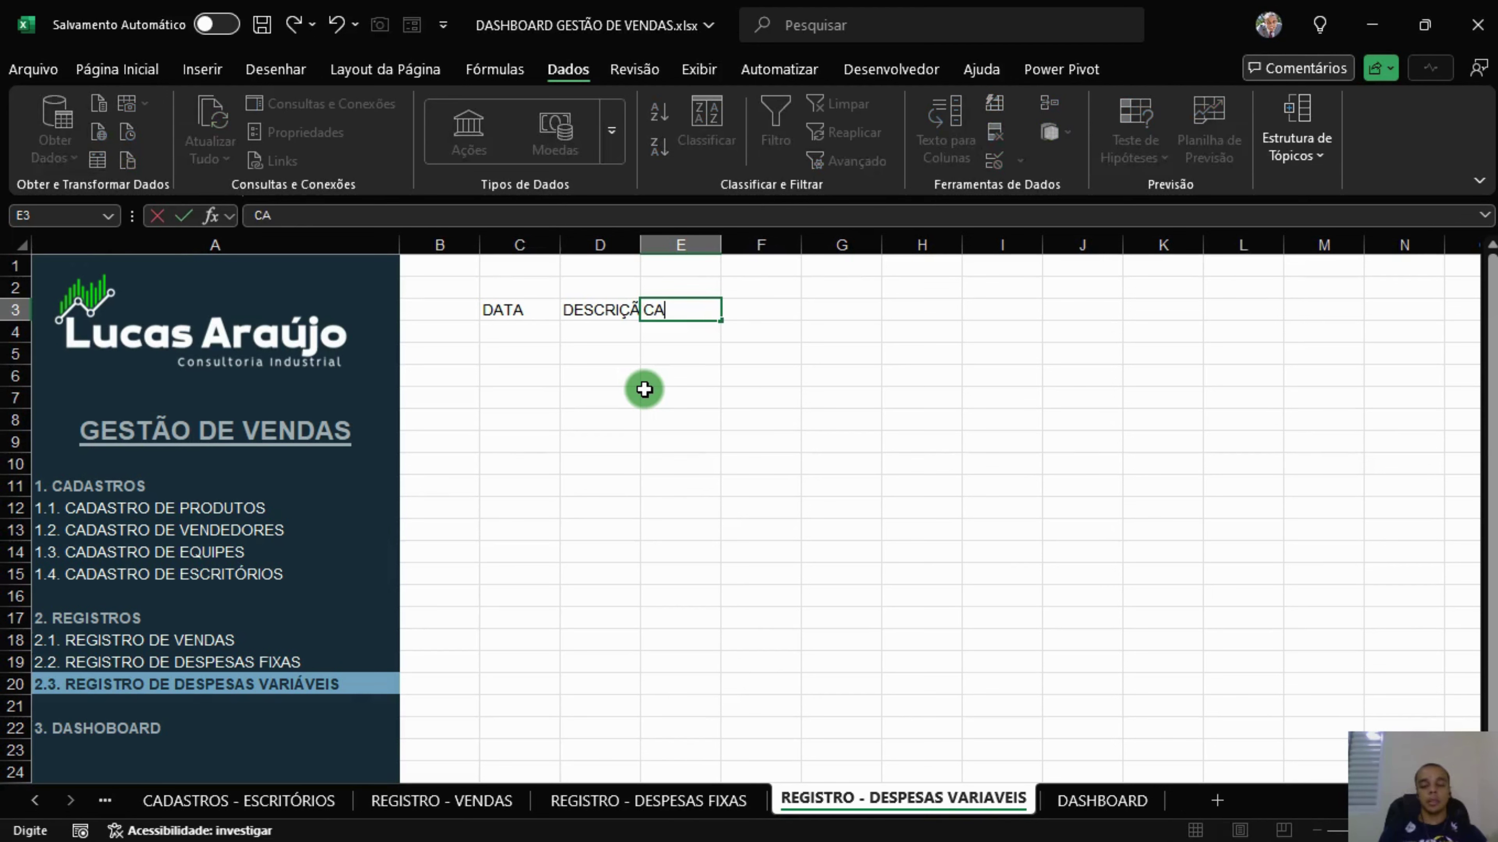
type("TEGORIA")
key("Tab")
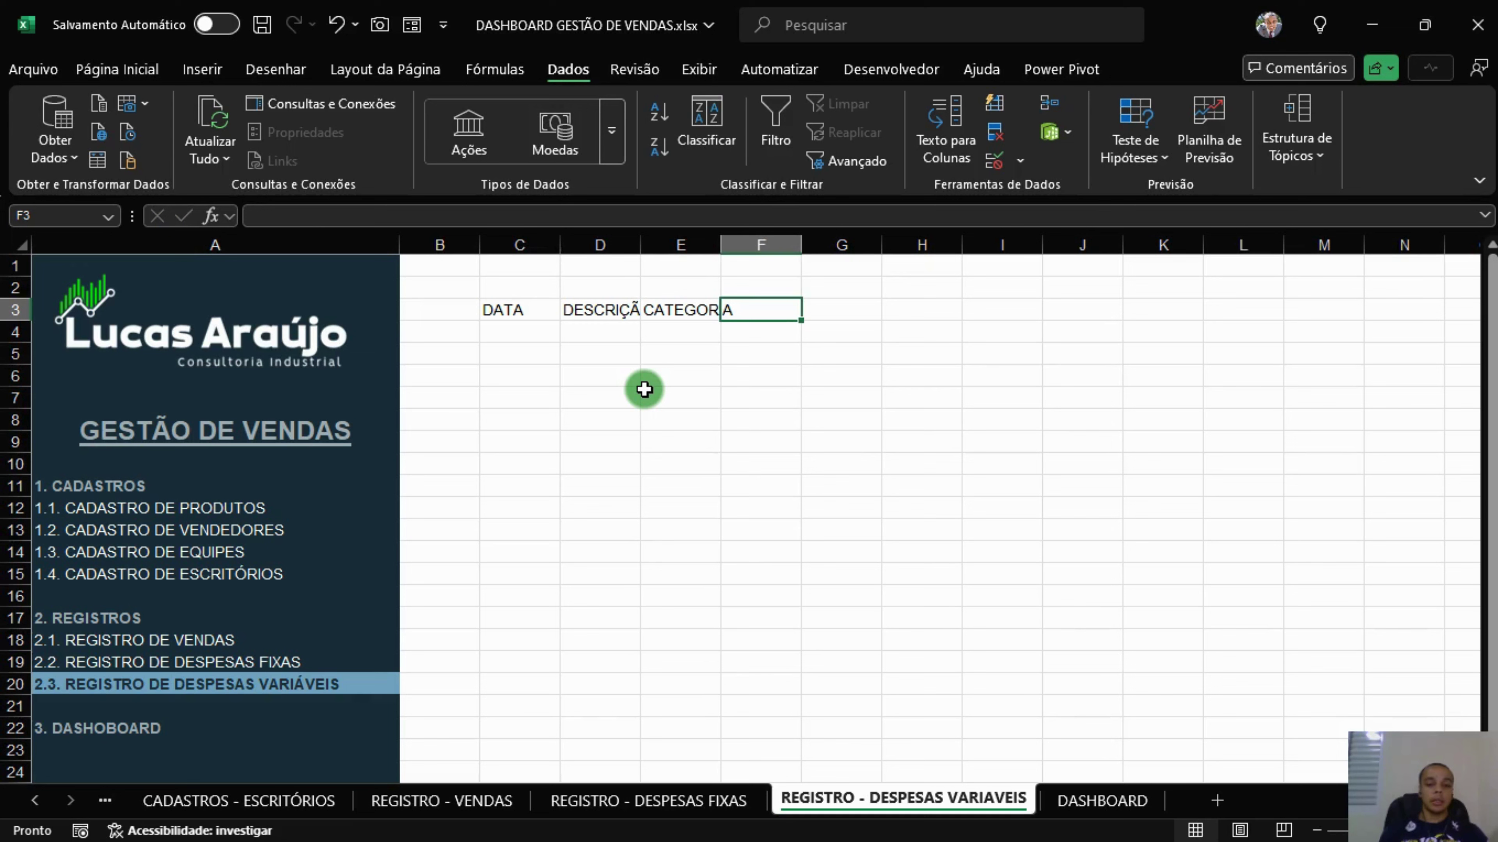
type("VALOR")
key("Return")
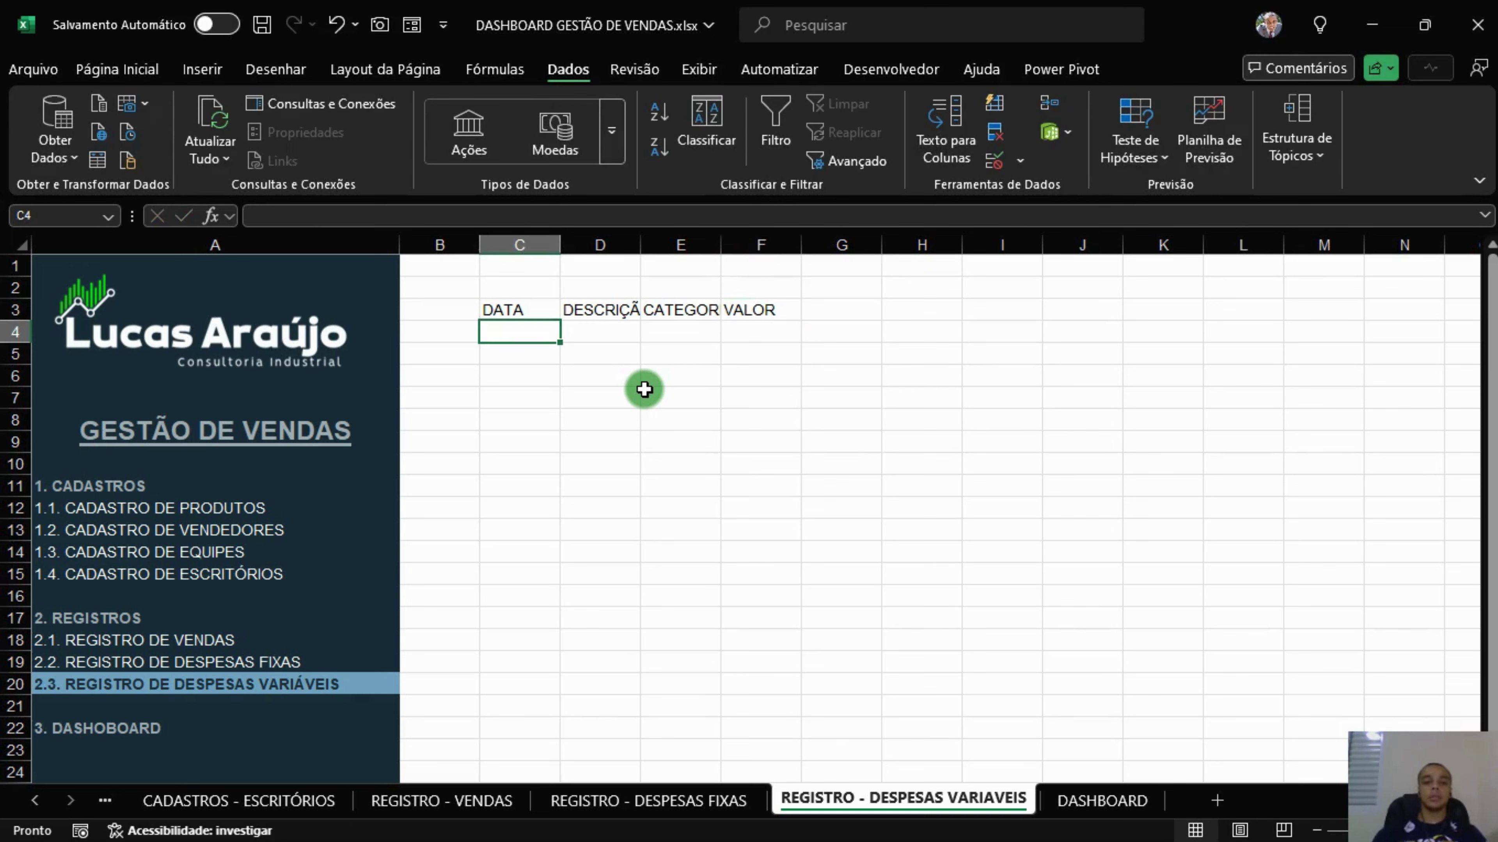
Convert C3:F4 of the variable expenses register into a table with headers and apply the custom (Personalizada) table style.
left_click_drag(507, 315, 766, 328)
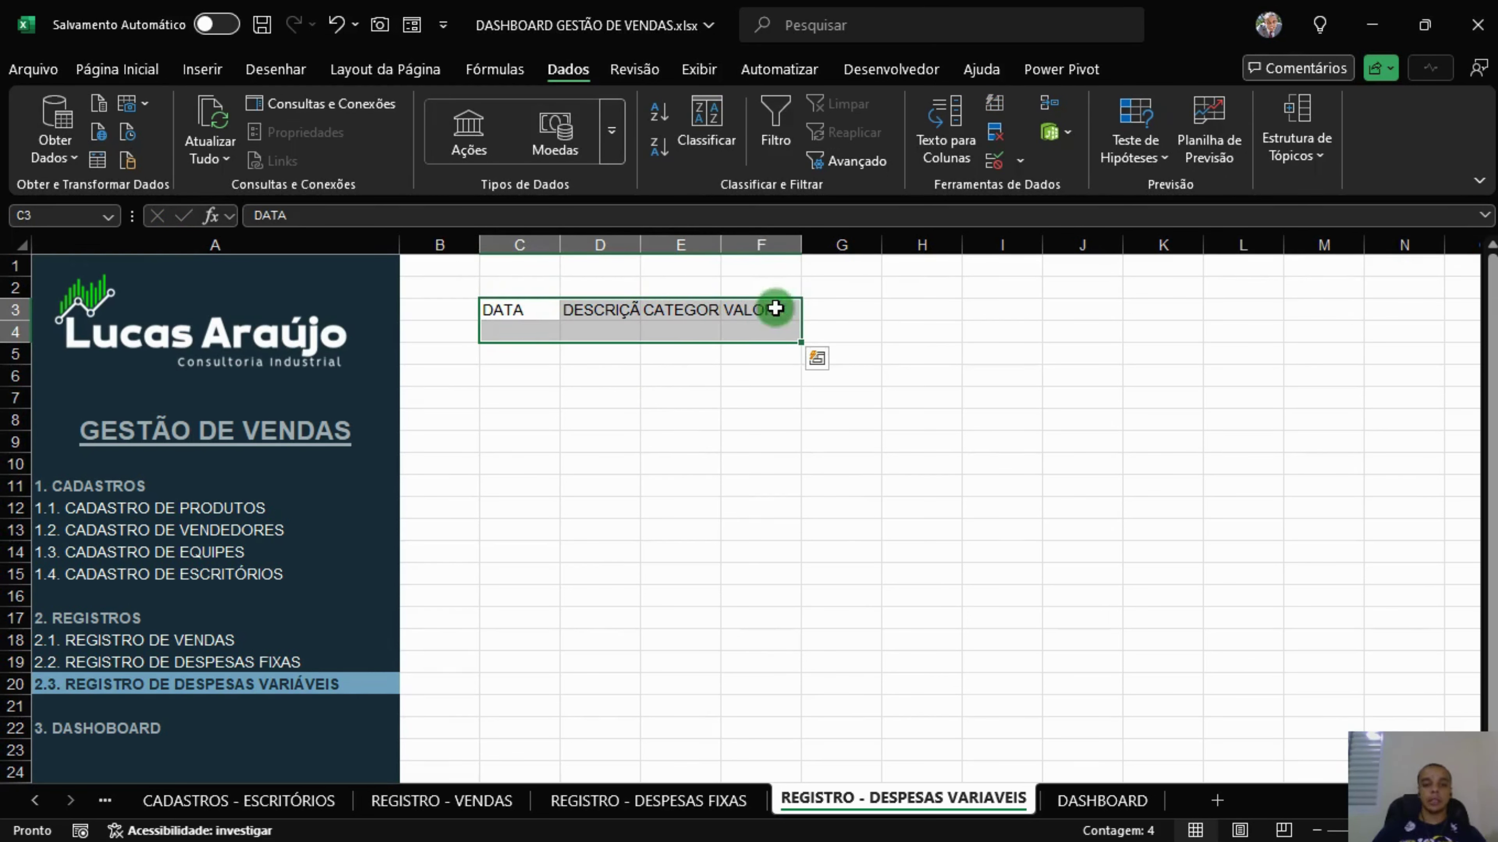
key("ctrl+q")
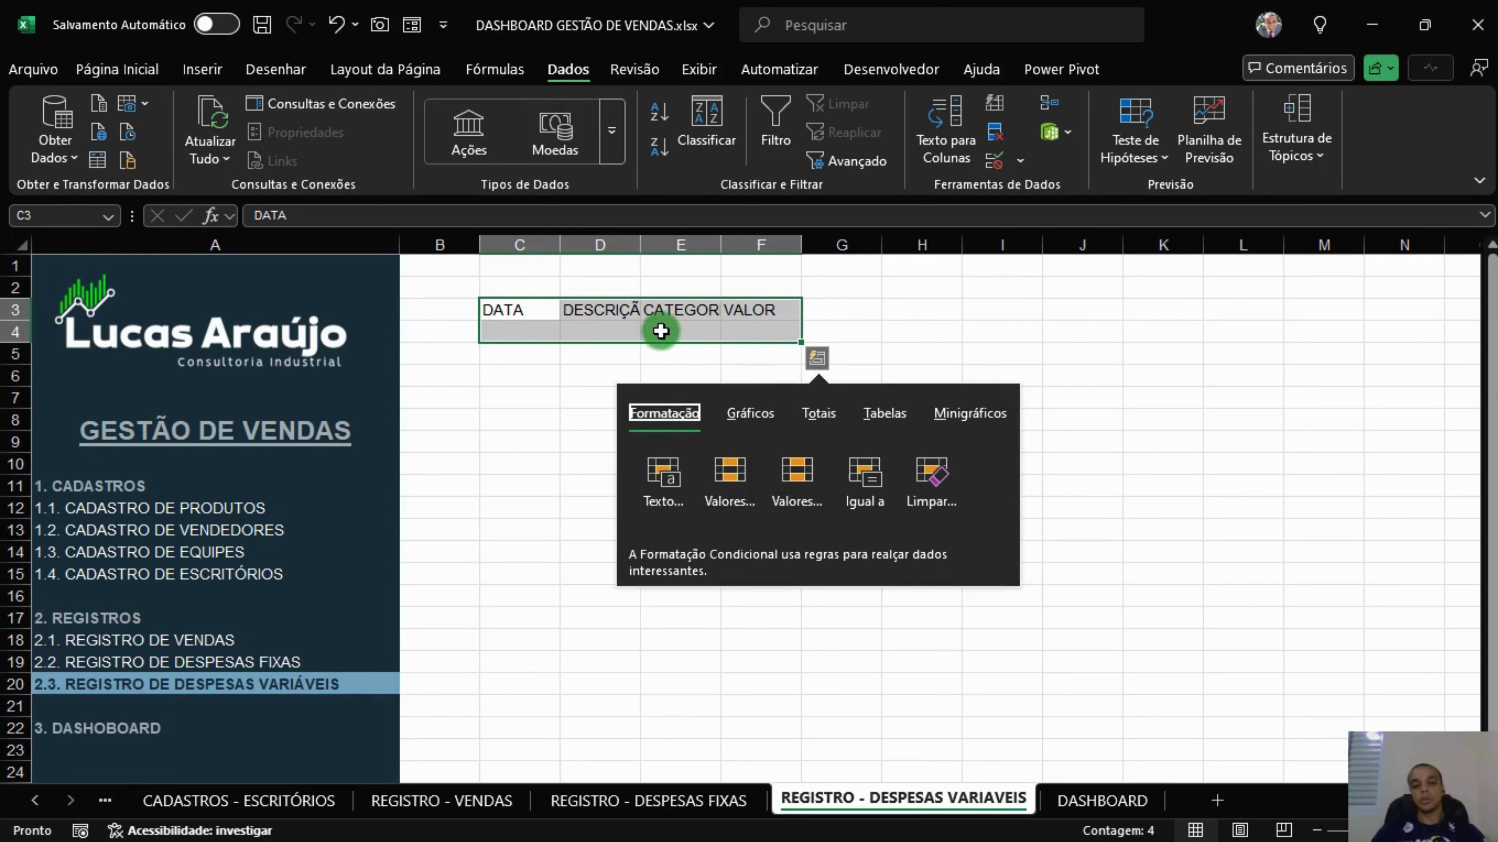
key("Escape")
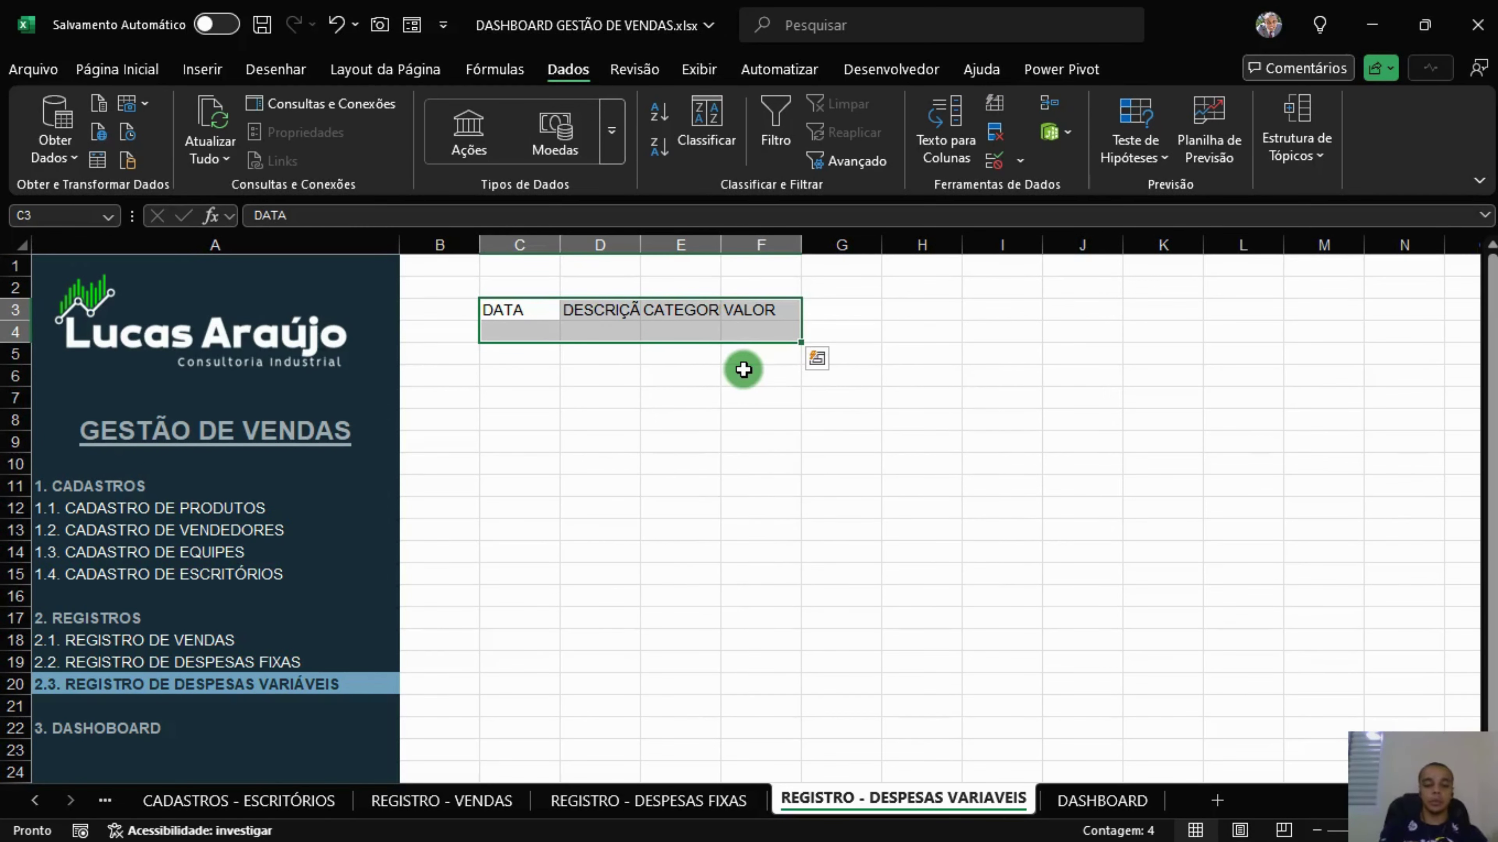
key("ctrl+alt+t")
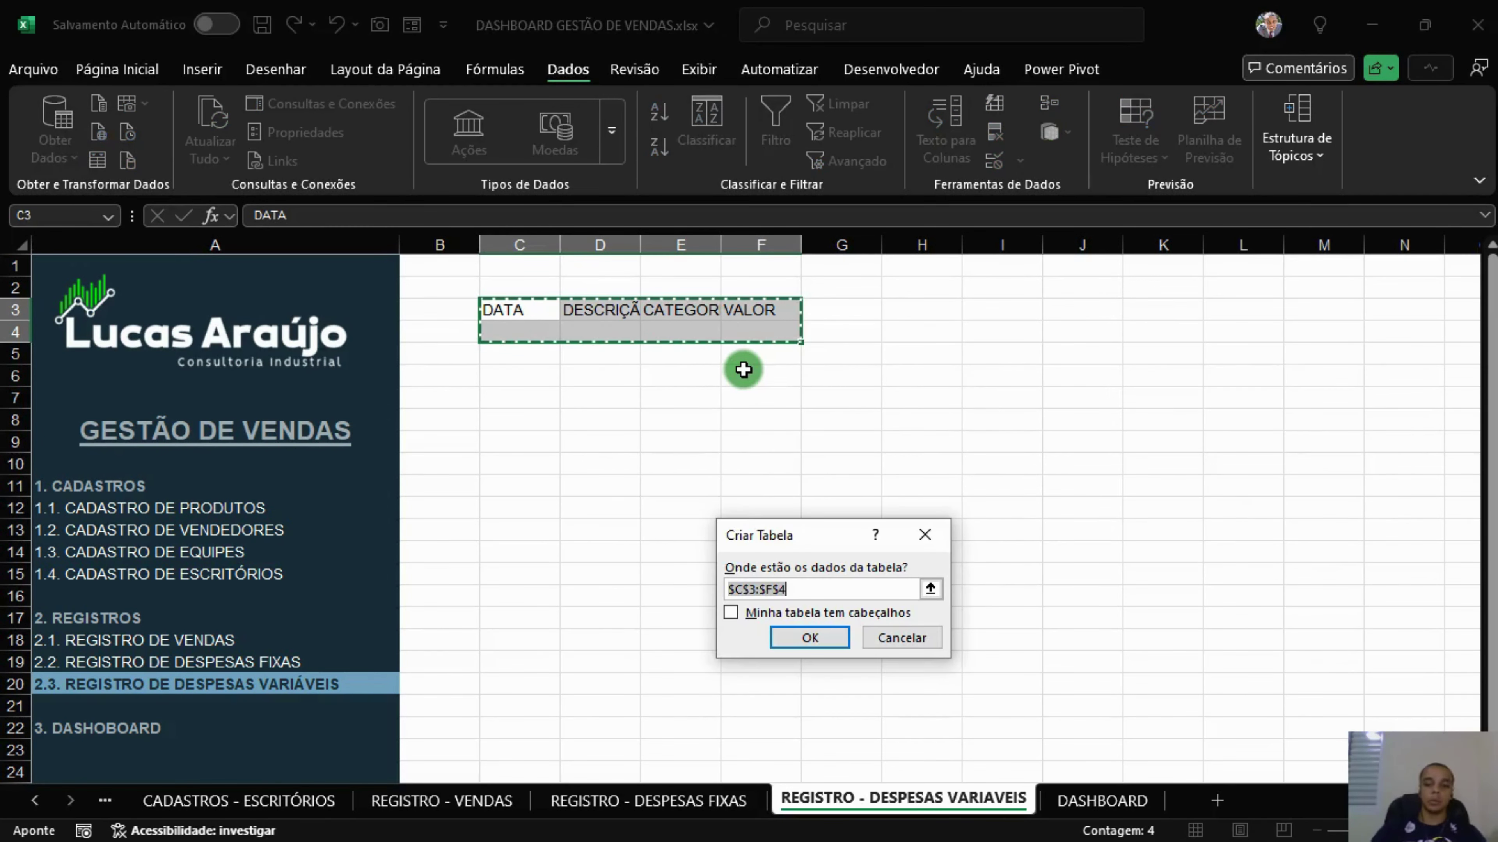
left_click(769, 621)
left_click(812, 638)
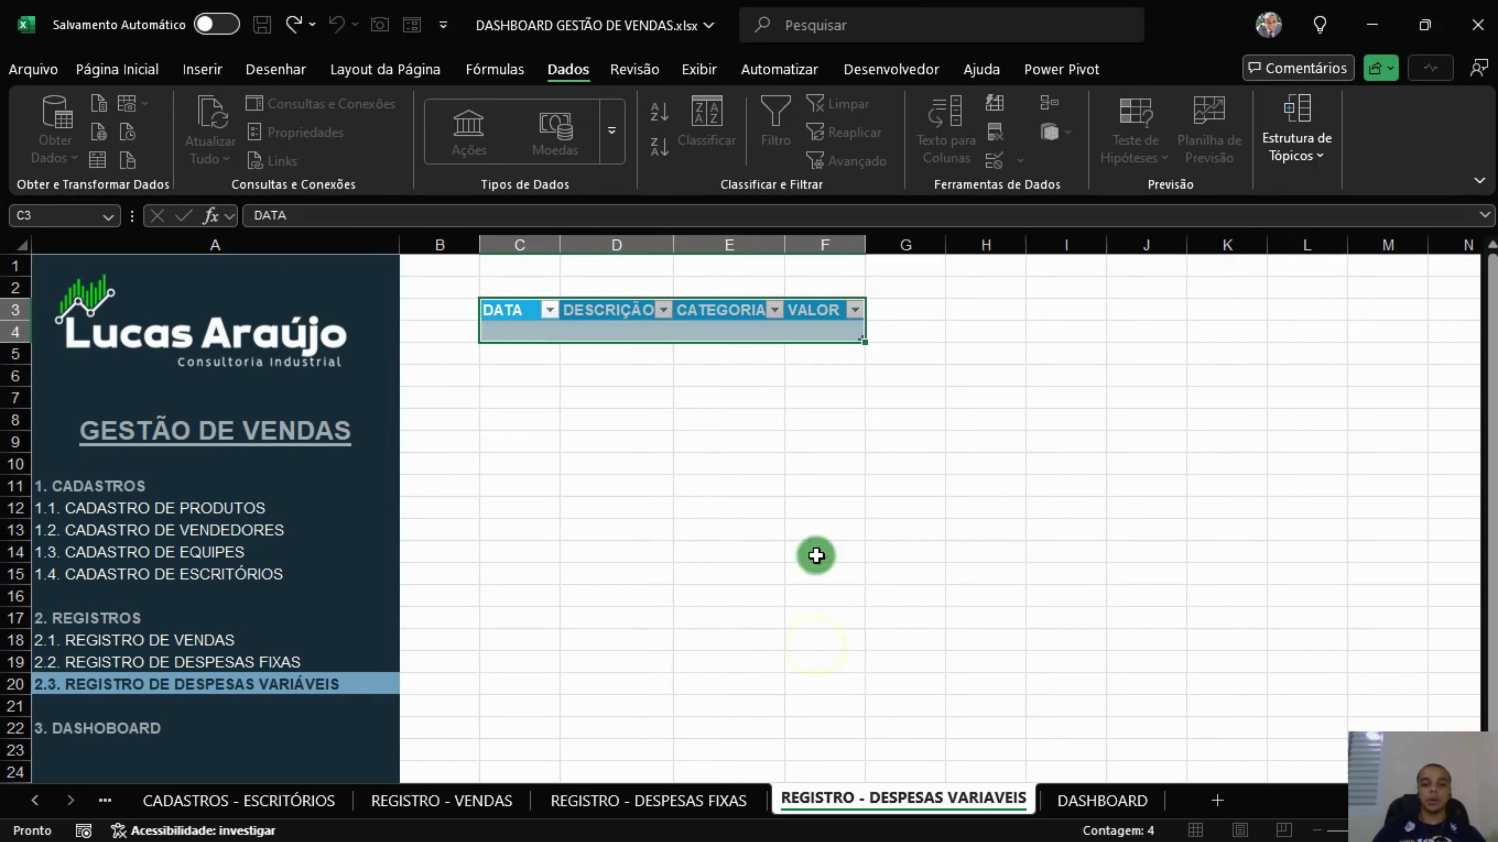
left_click(1364, 136)
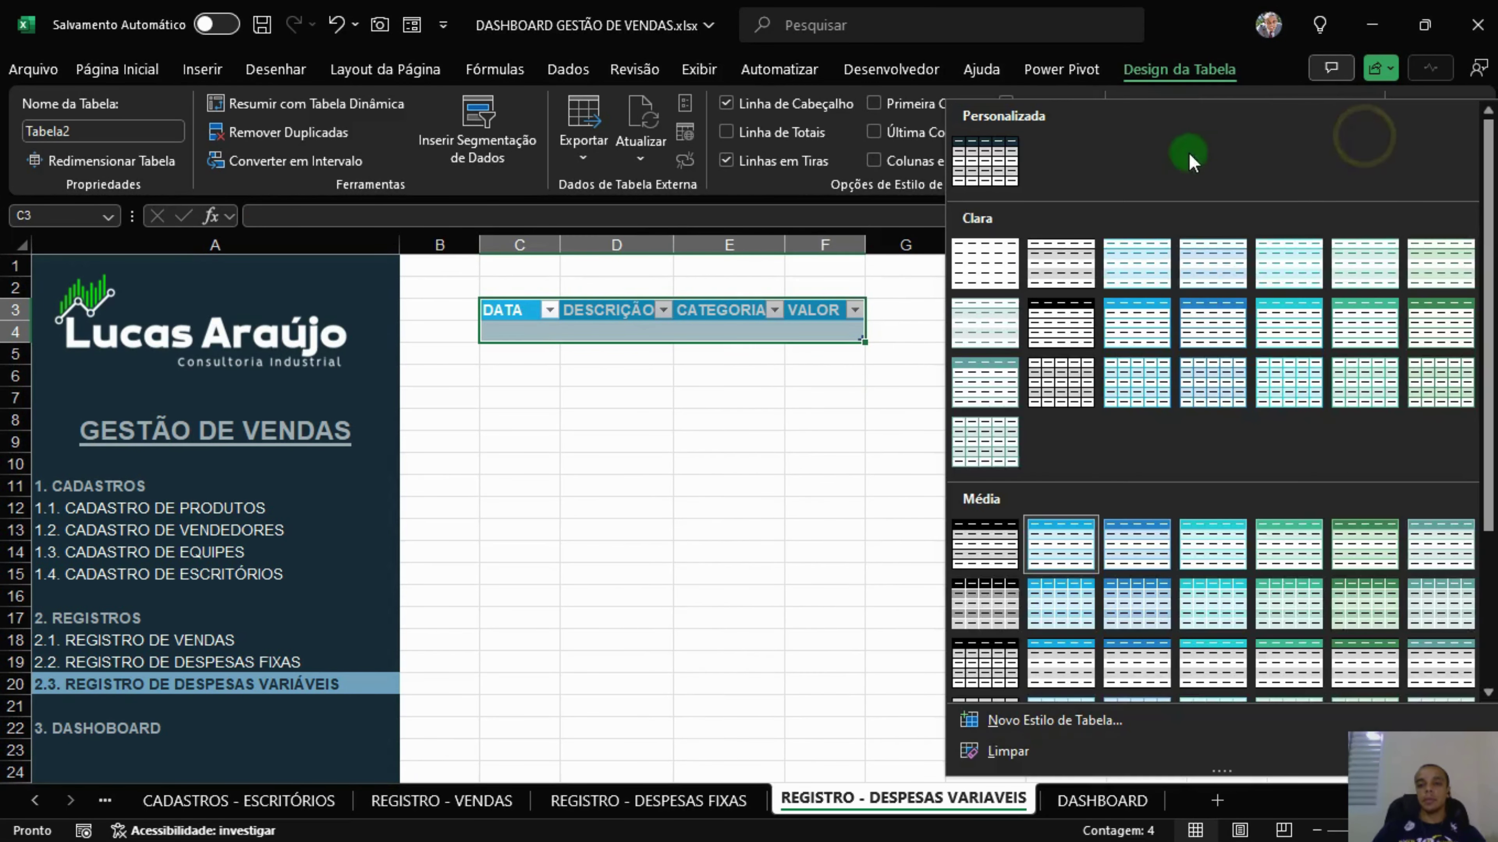
left_click(984, 160)
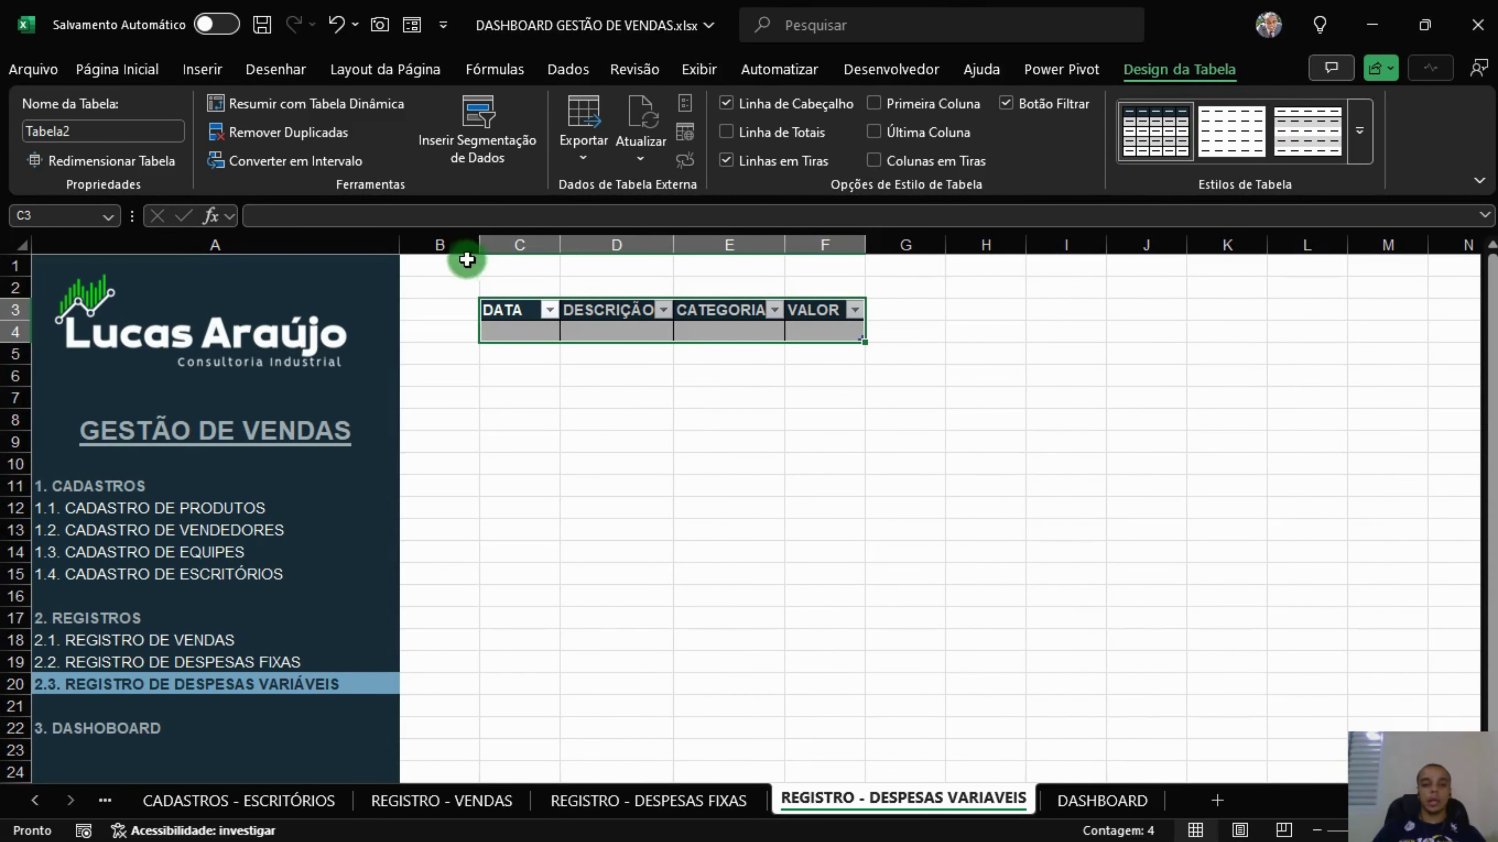
Name the variable expenses table TAB_VARIAVEIS.
left_click(98, 135)
type("TAB_VA")
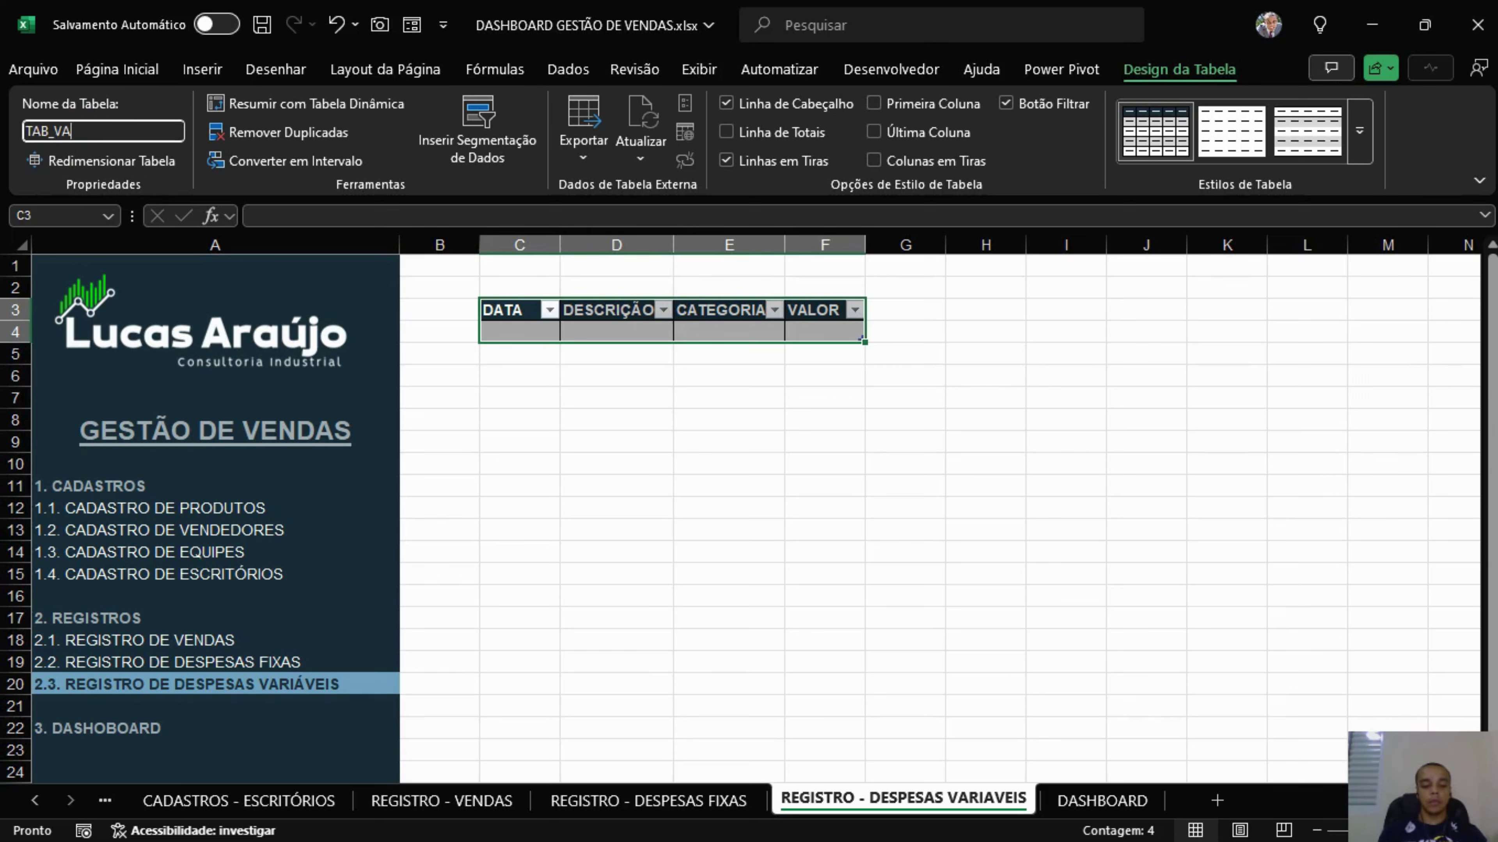
type("RIAVEIS")
key("Return")
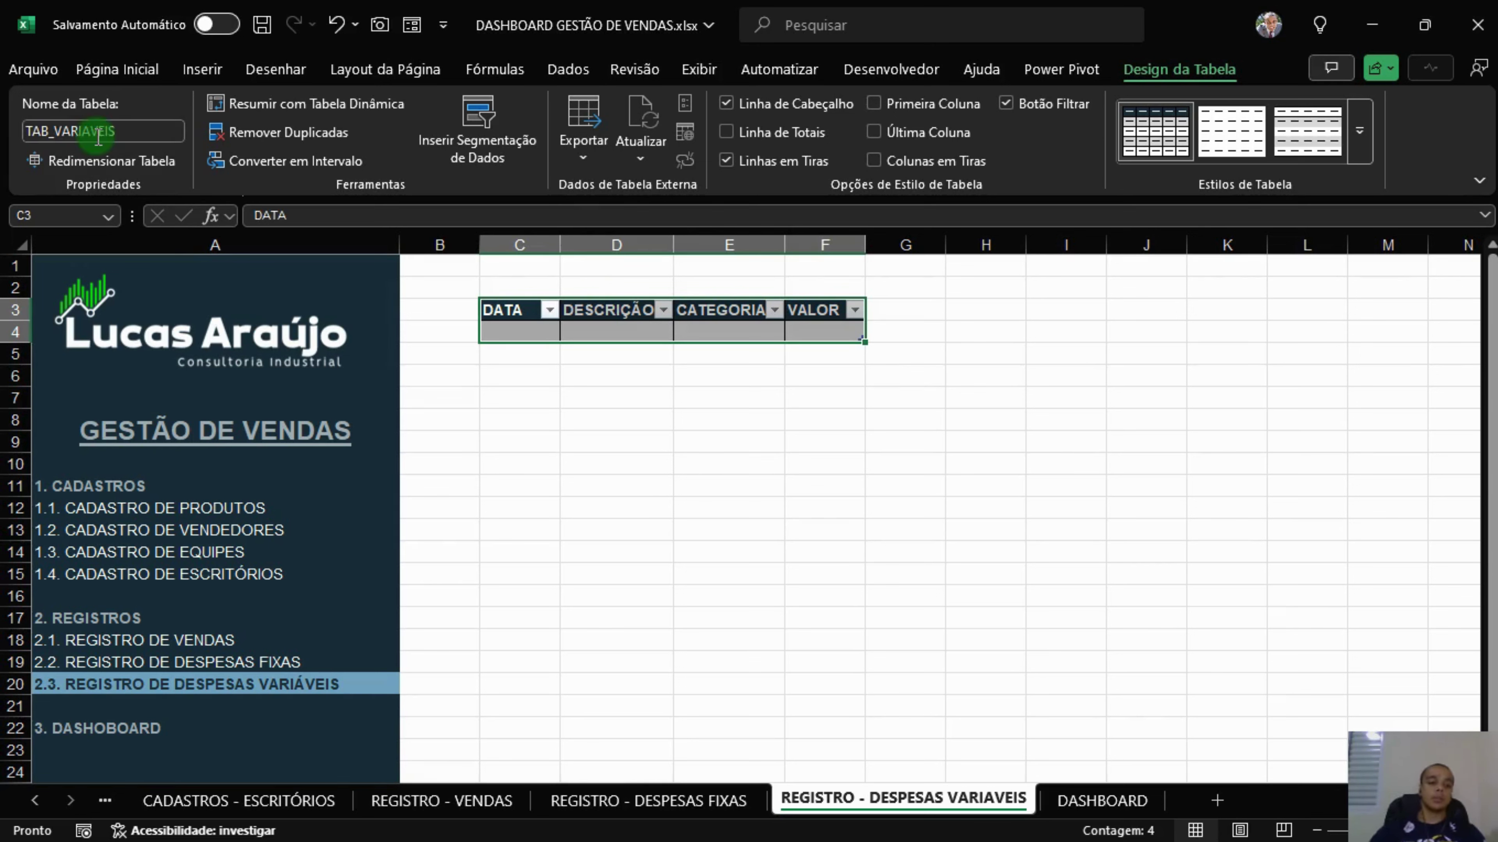
Set data validation on C4 under DATA to allow only dates greater than or equal to 01/01/2020.
left_click(516, 331)
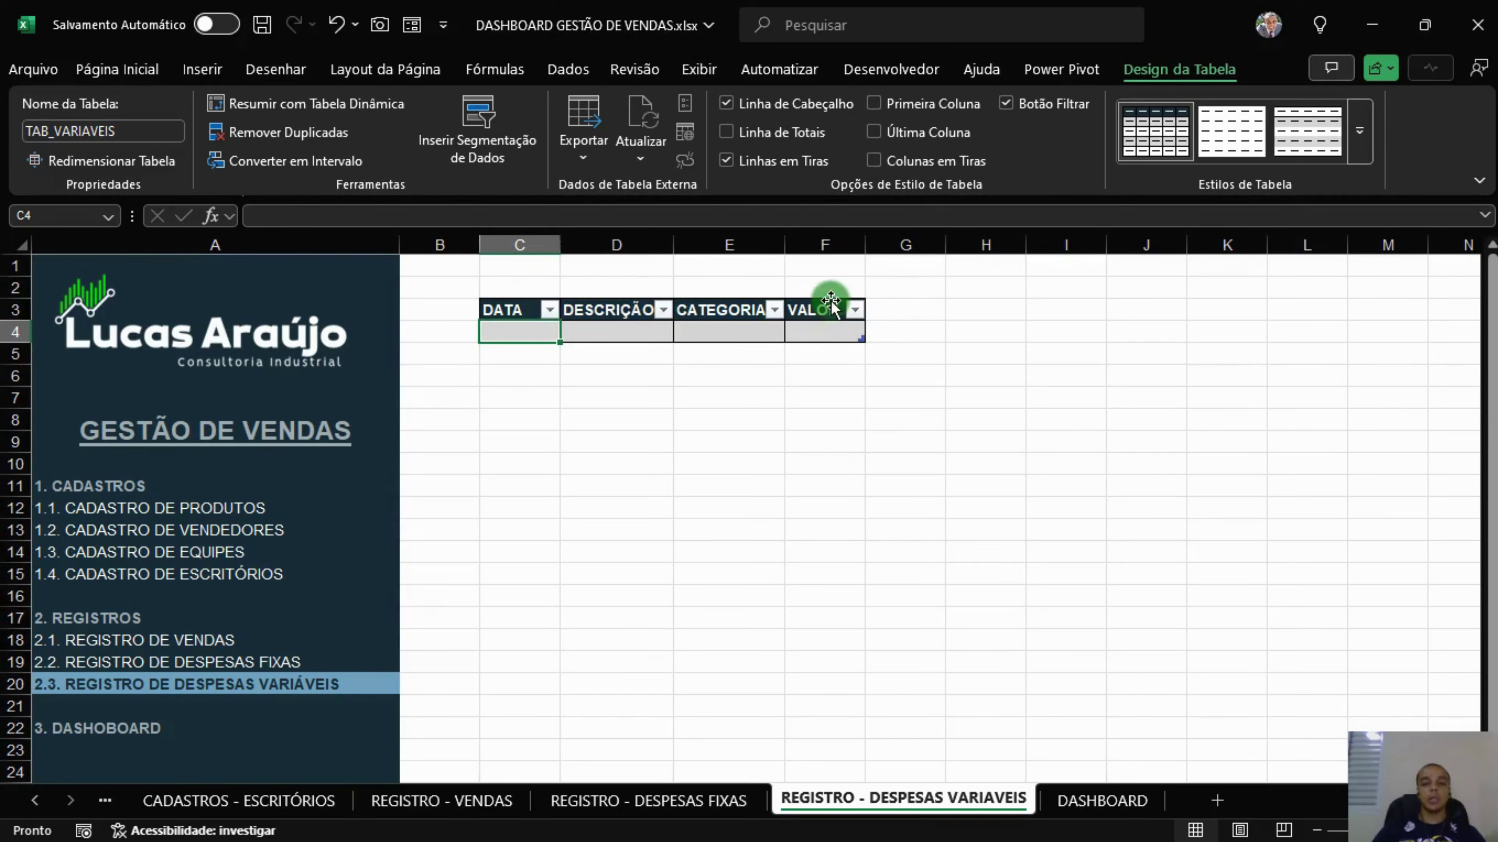
left_click(568, 70)
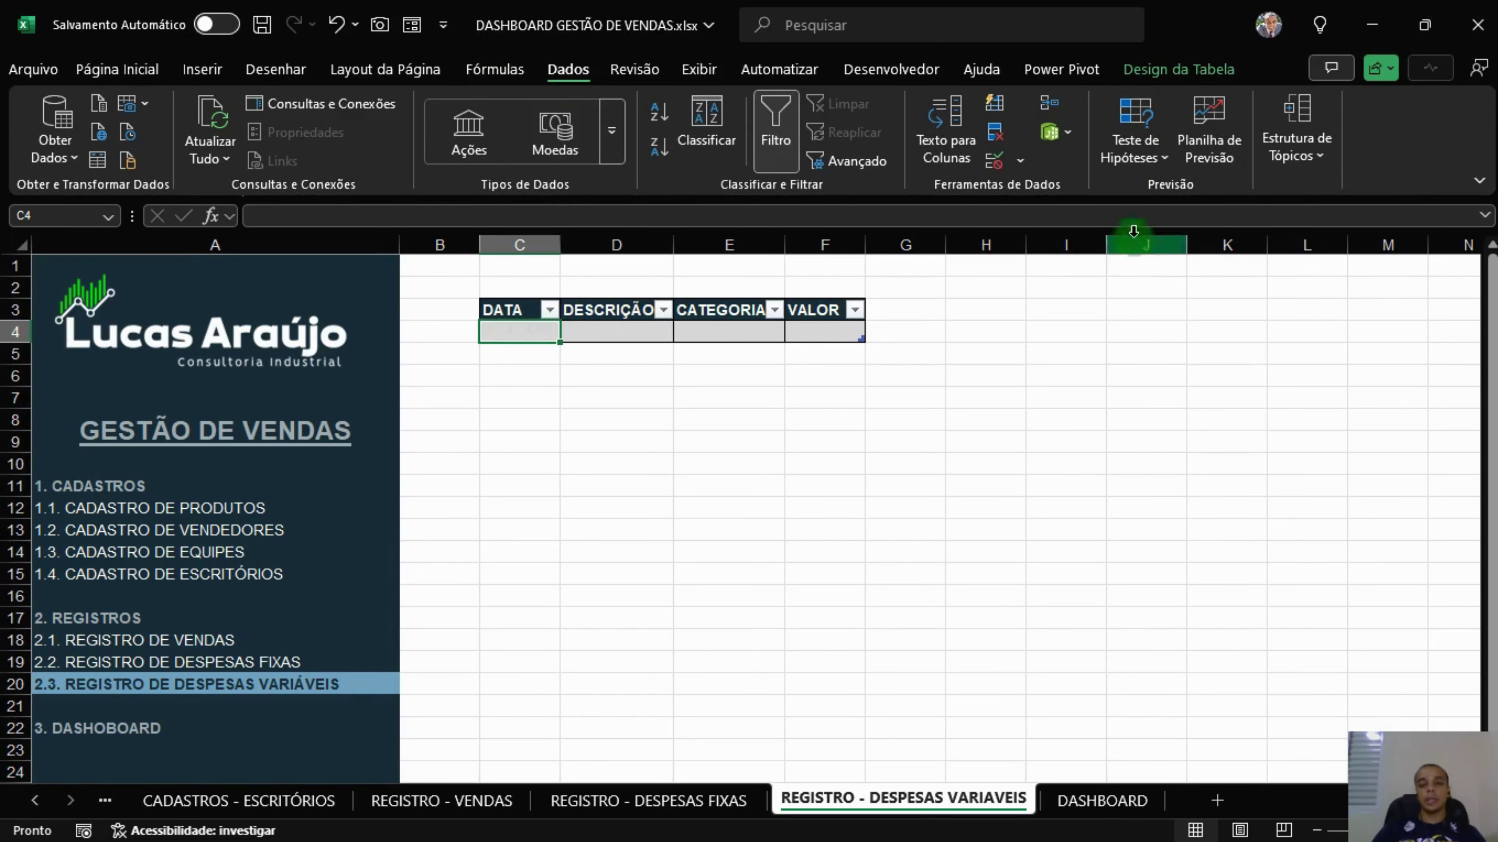
left_click(996, 163)
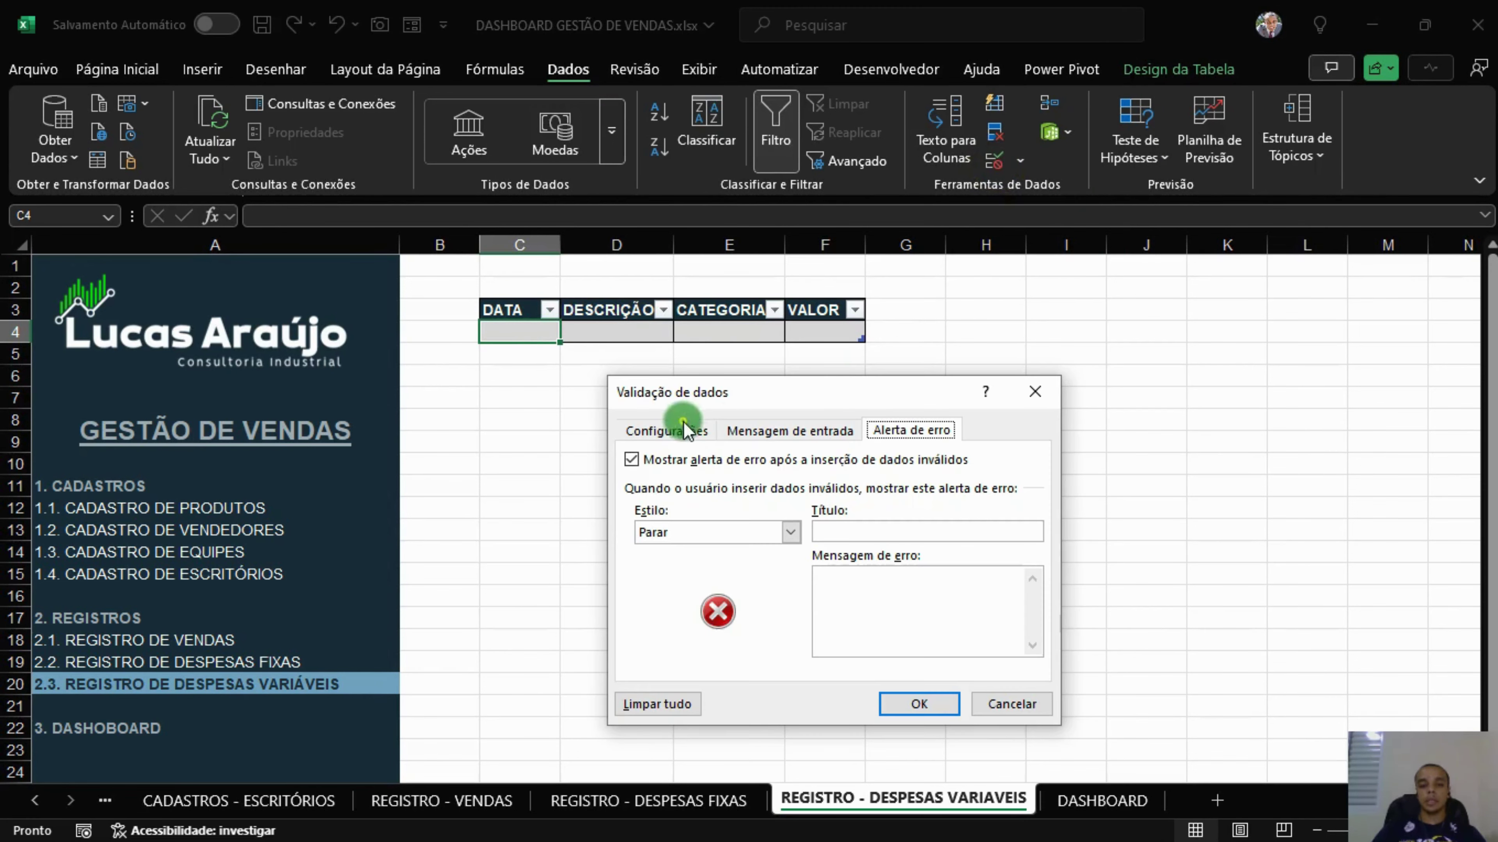
left_click(666, 430)
left_click(736, 503)
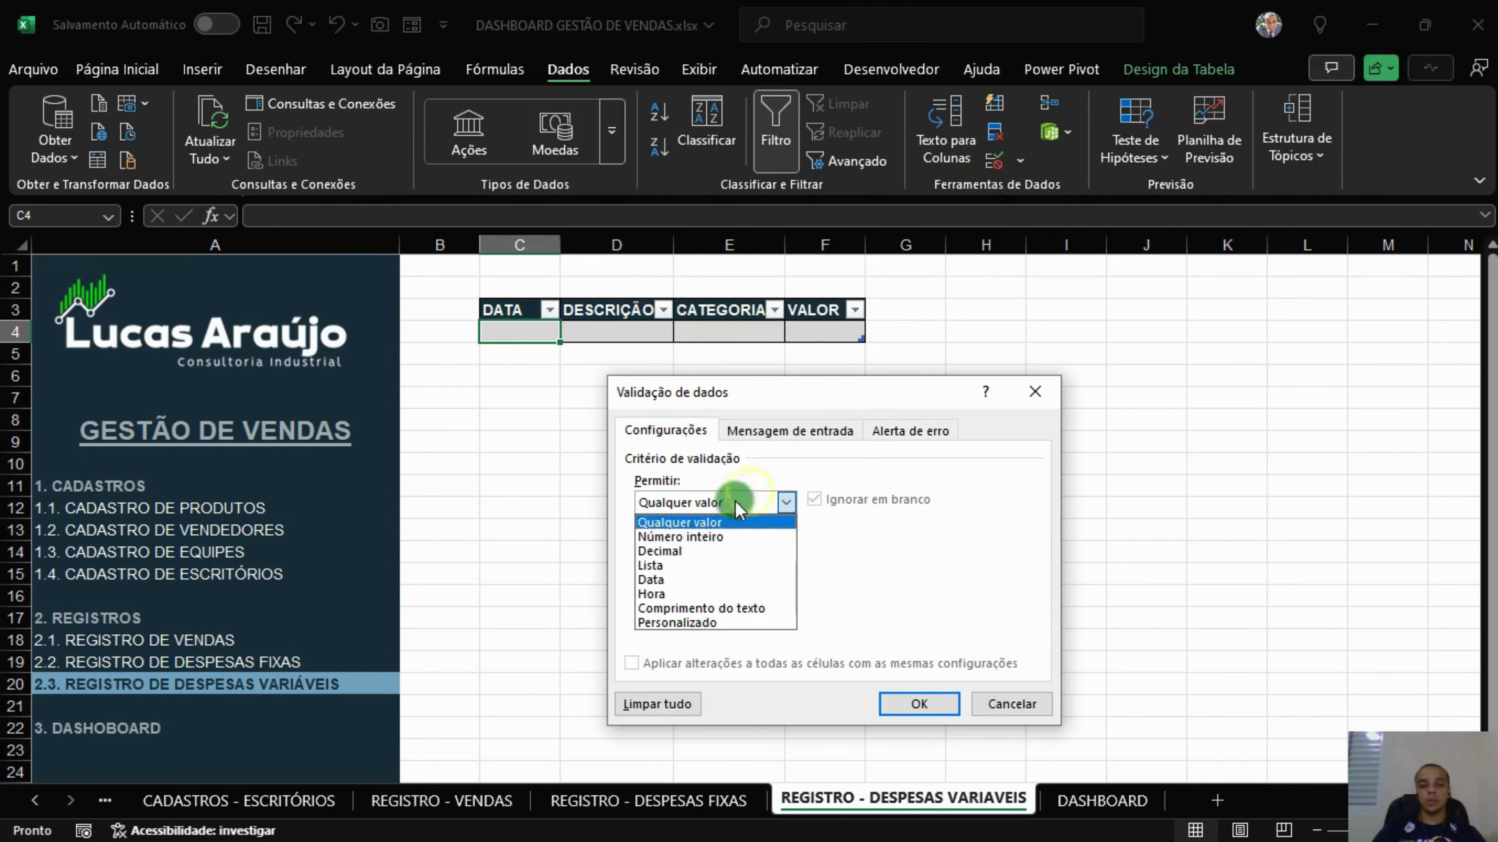
left_click(669, 579)
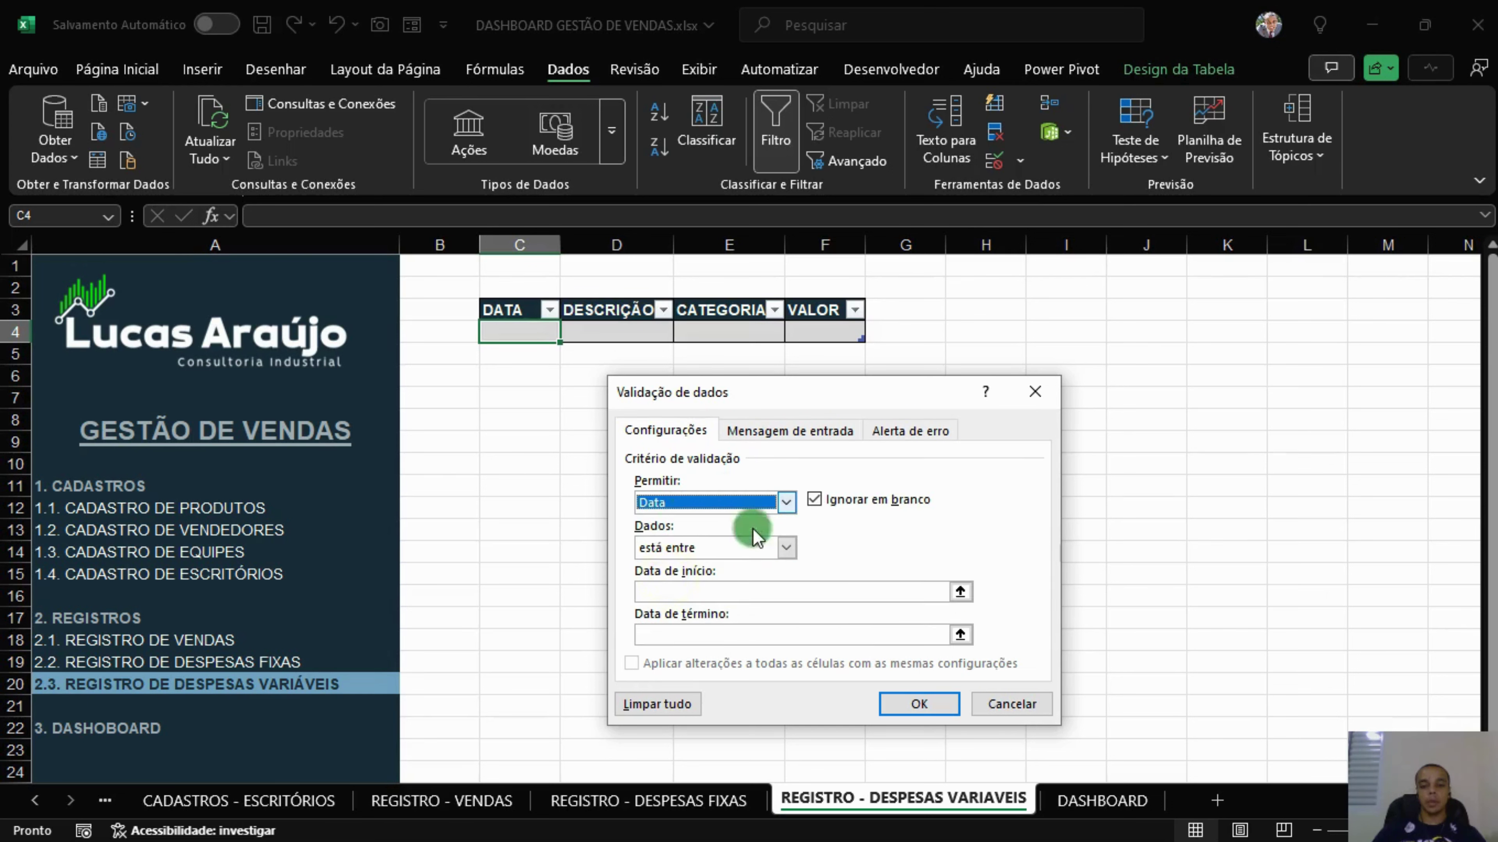
left_click(726, 549)
left_click(688, 651)
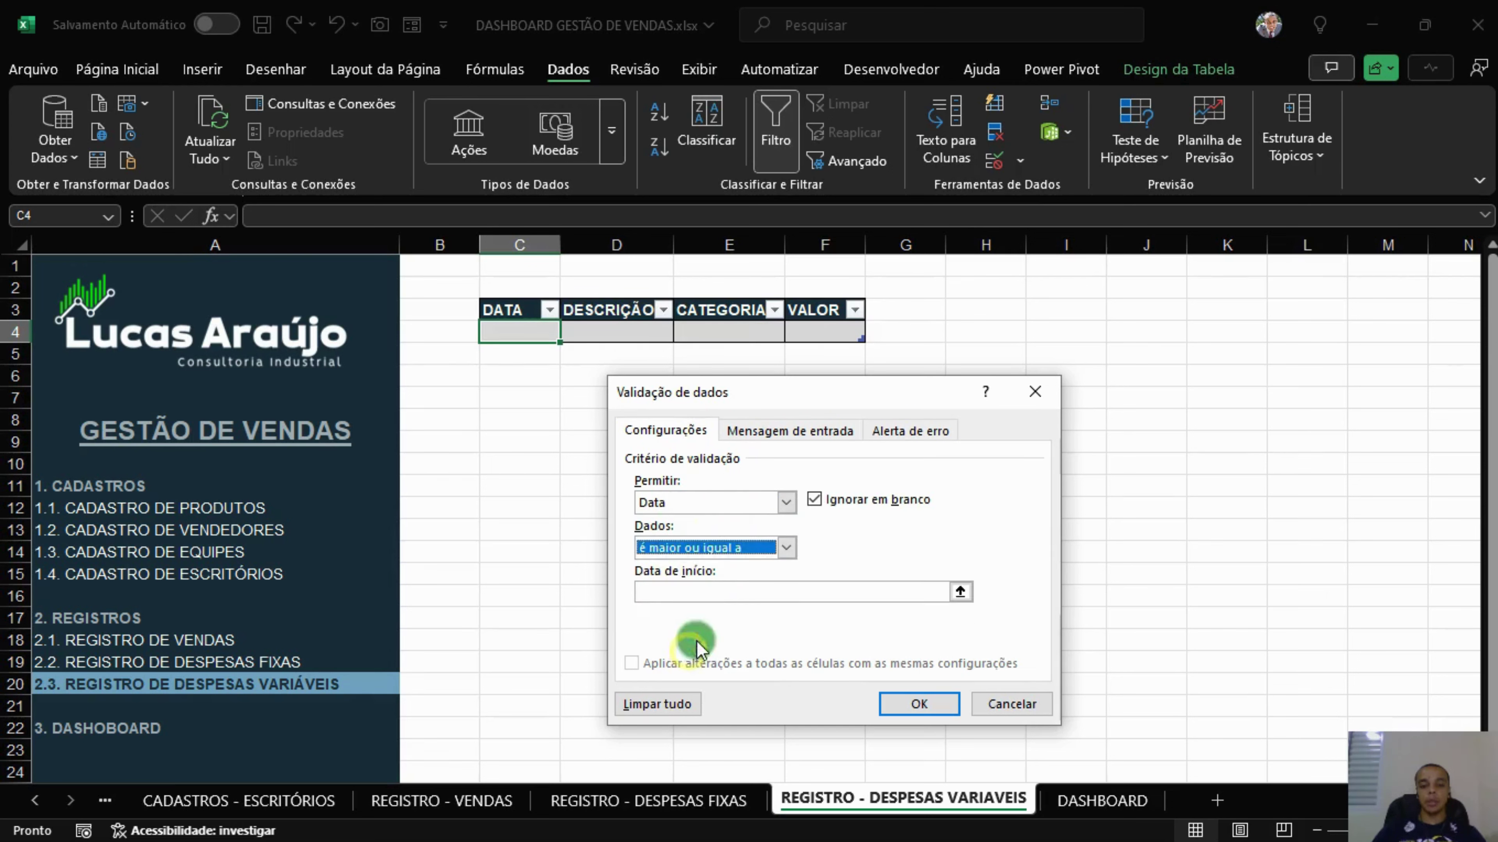
left_click(729, 592)
type("01/01/2020")
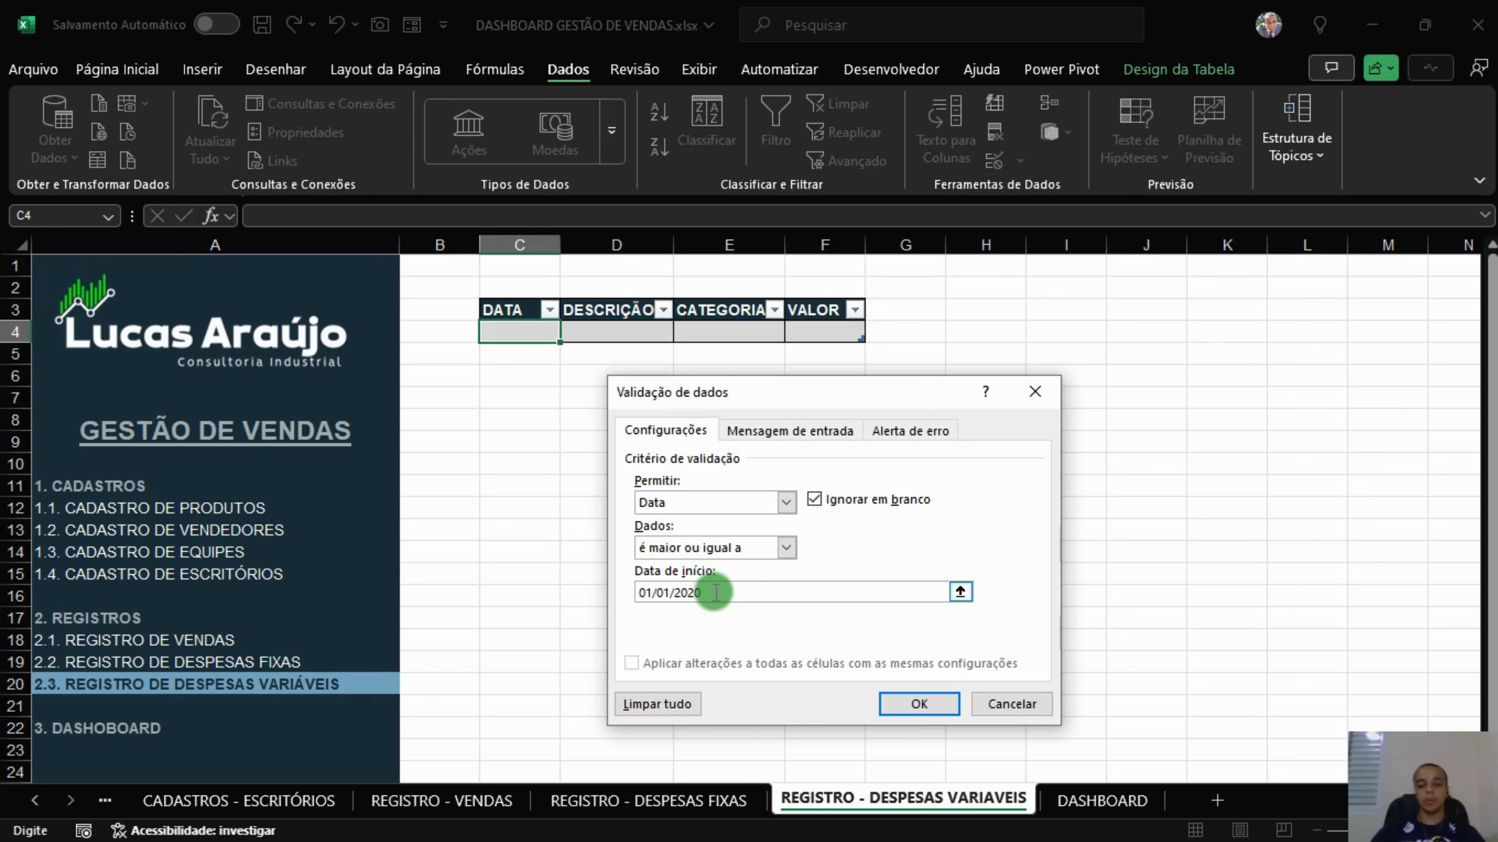
double_click(696, 592)
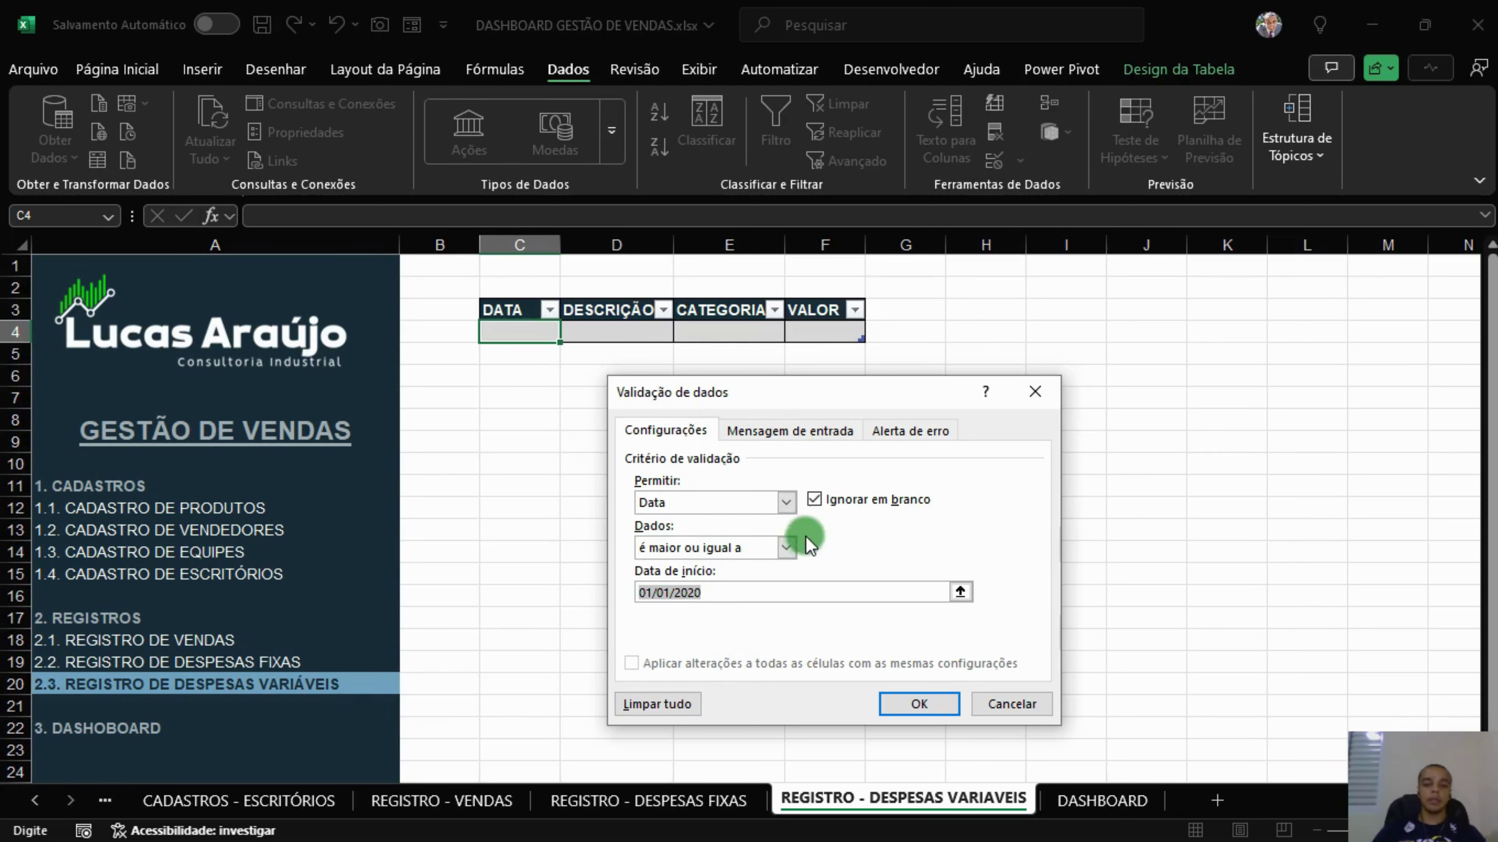
Give C4 an input message titled 'DATA DA DESPESA' reading 'Informe uma data para esta despesa variável utilizando o padrão: "DD/MM/AAAA".'.
left_click(780, 436)
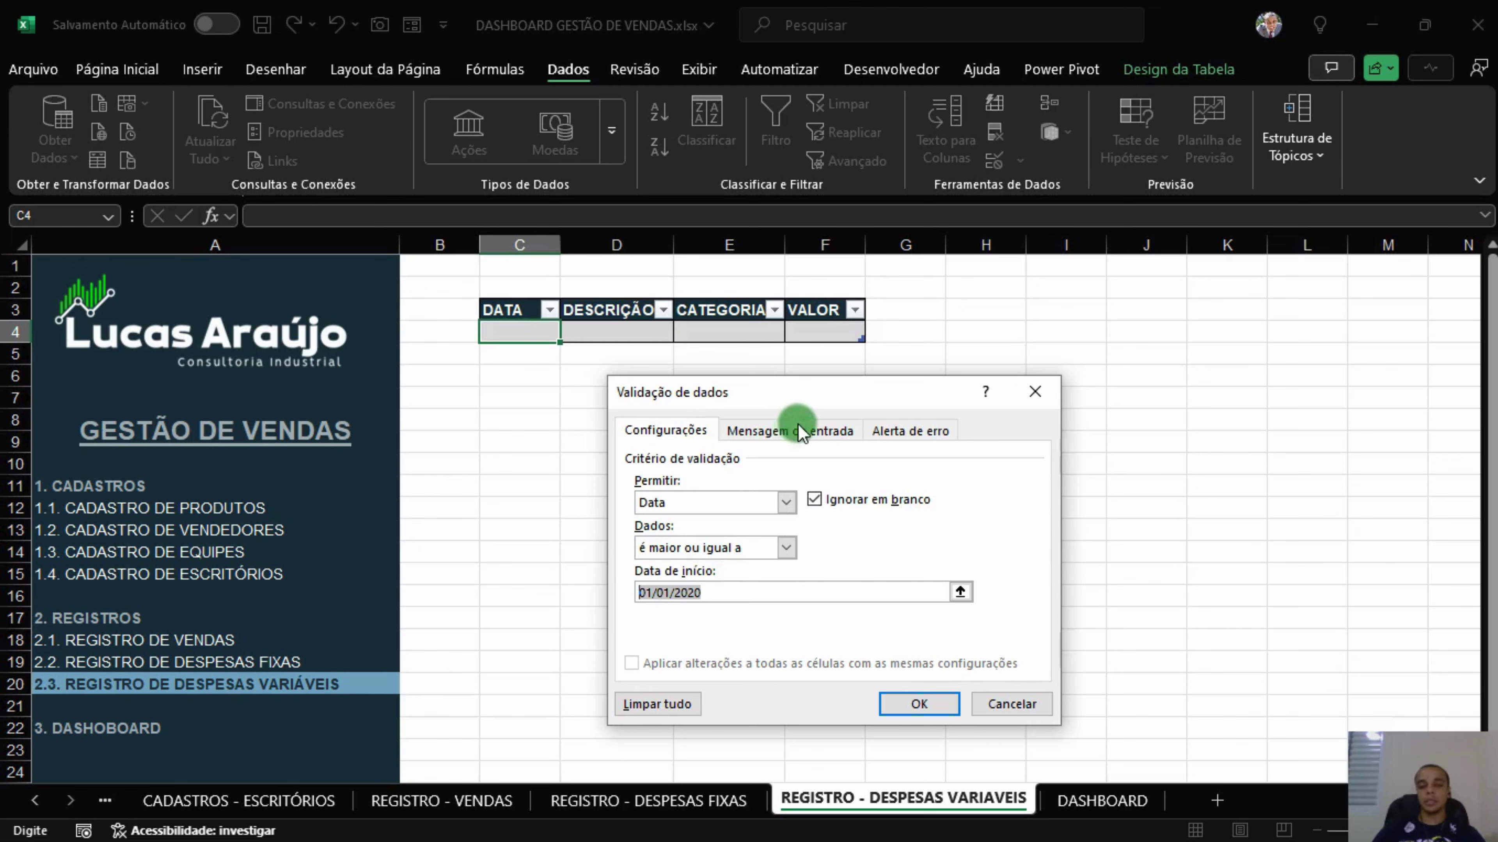
left_click(764, 533)
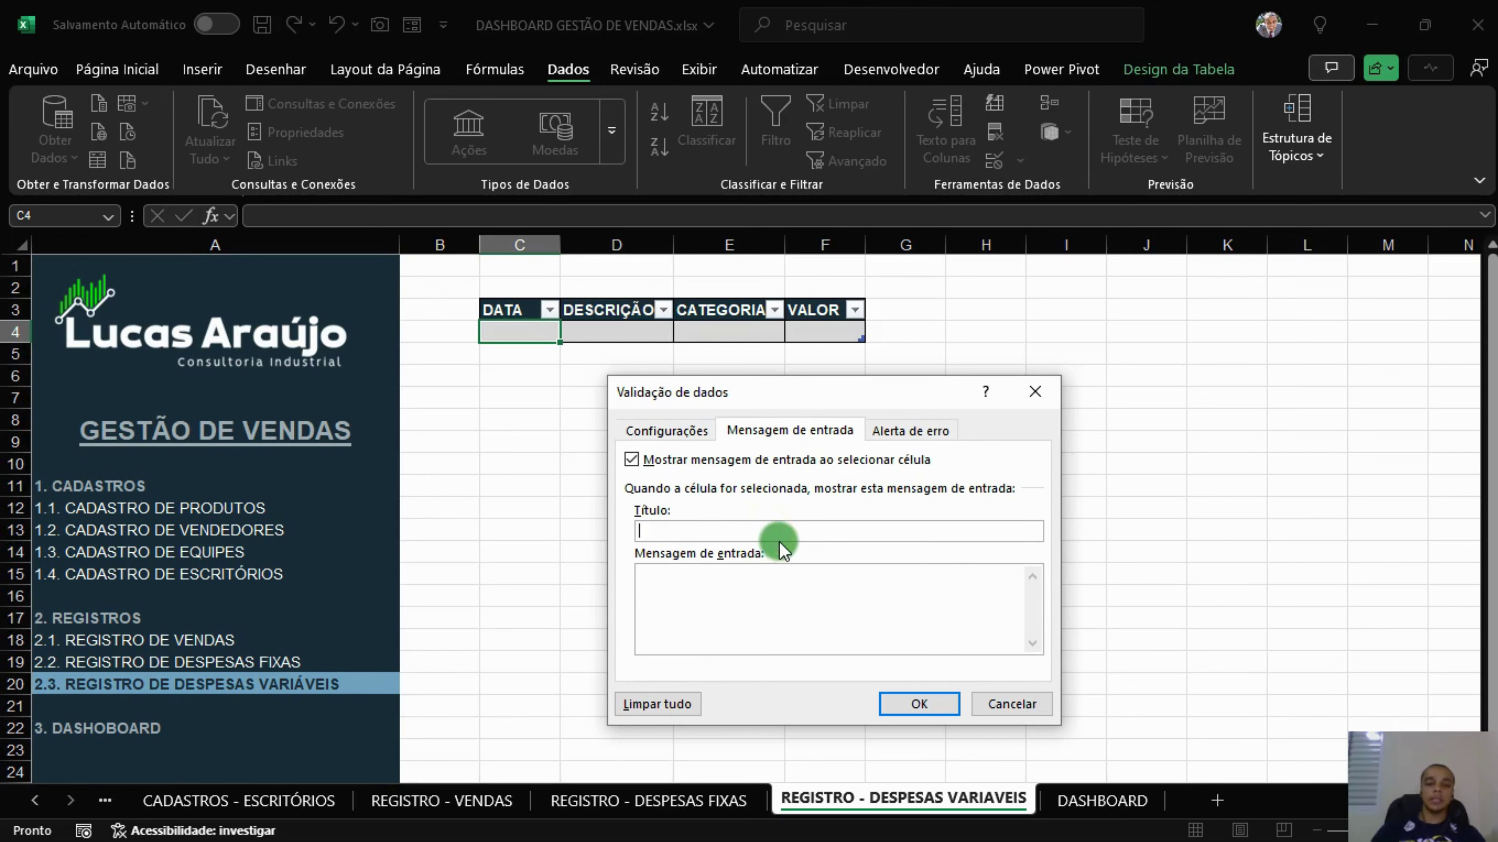
type("DATA DA DESPESA")
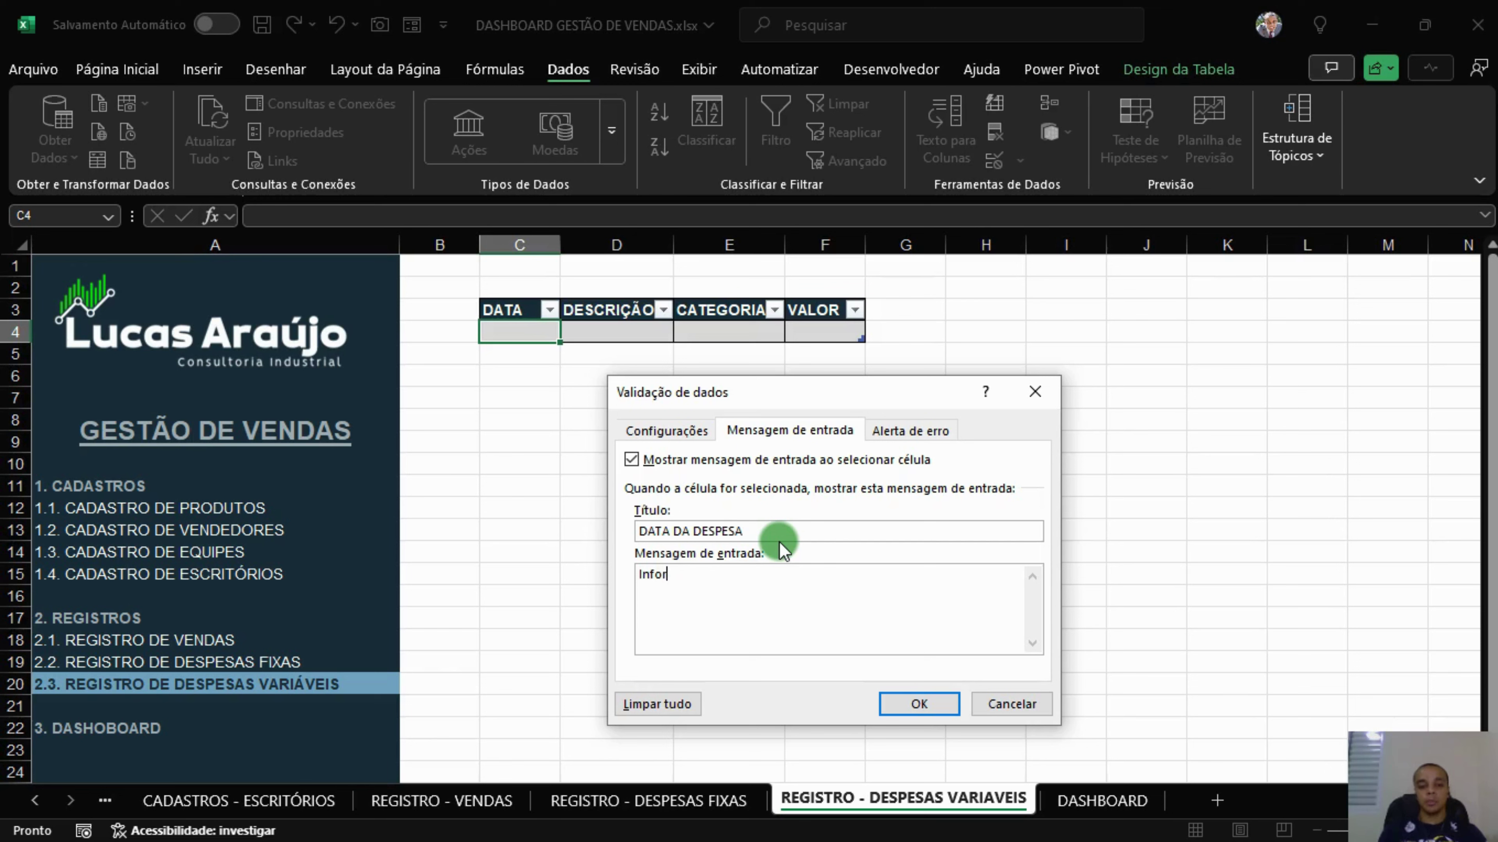
type("data para esta despesa va")
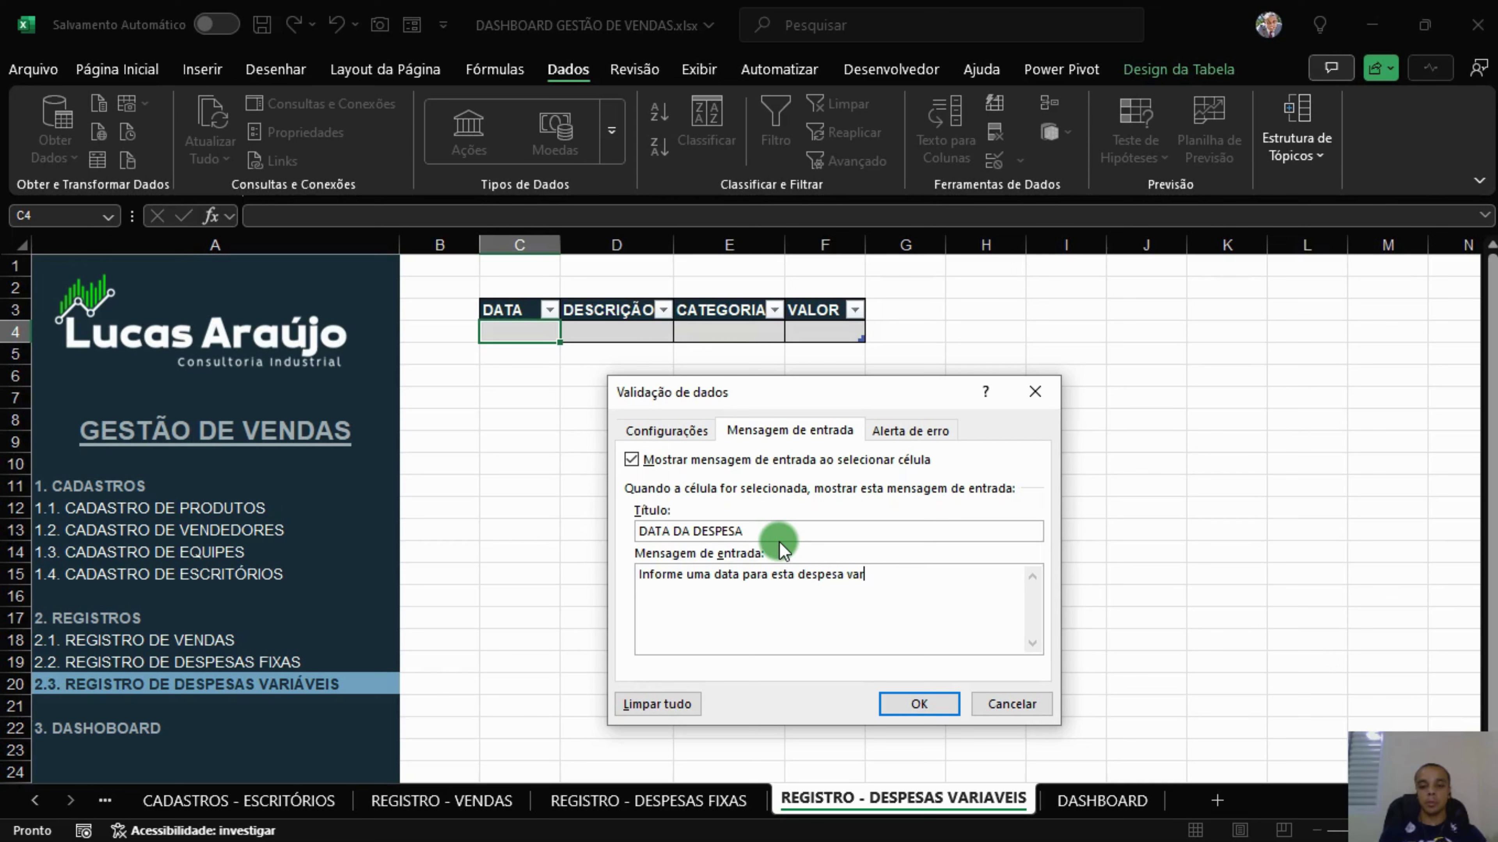
type("r")
key("BackSpace")
type("i")
key("super+space")
type("ável utilizando o padrão")
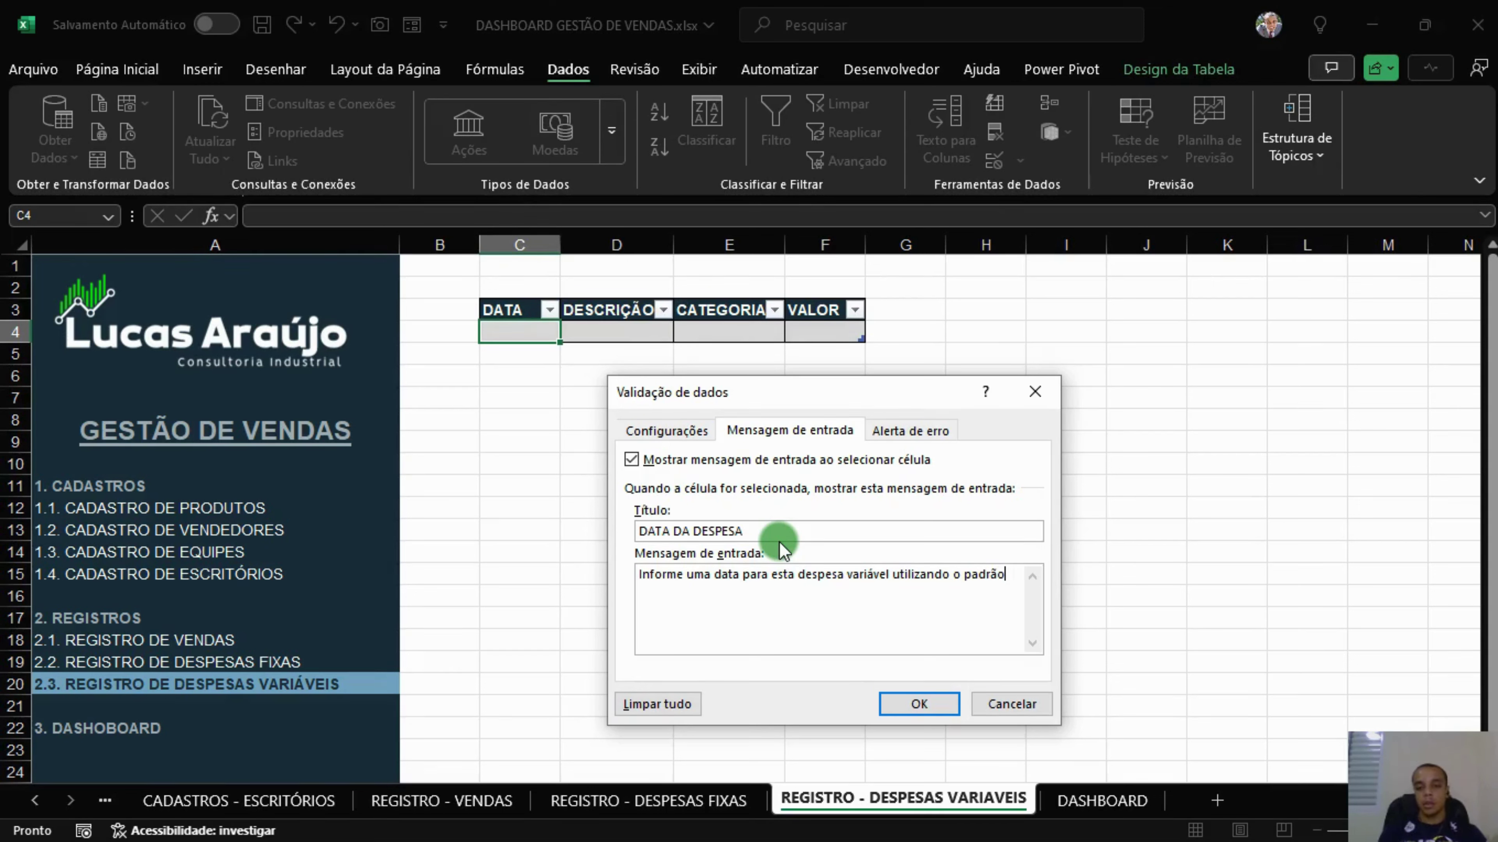
type(": '")
type("DD/M")
type("M/")
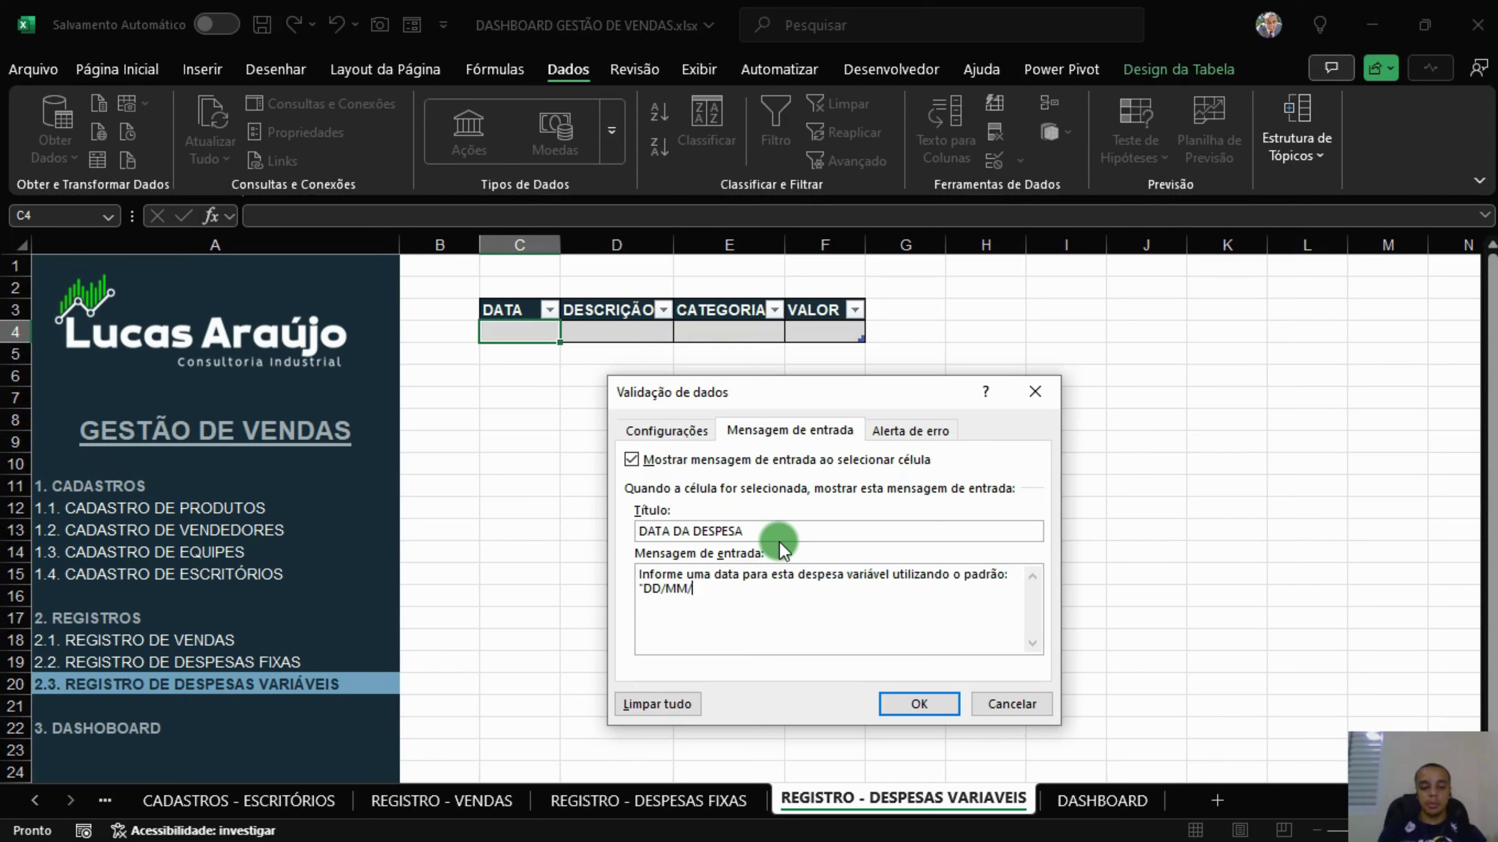
type("AAAA\".")
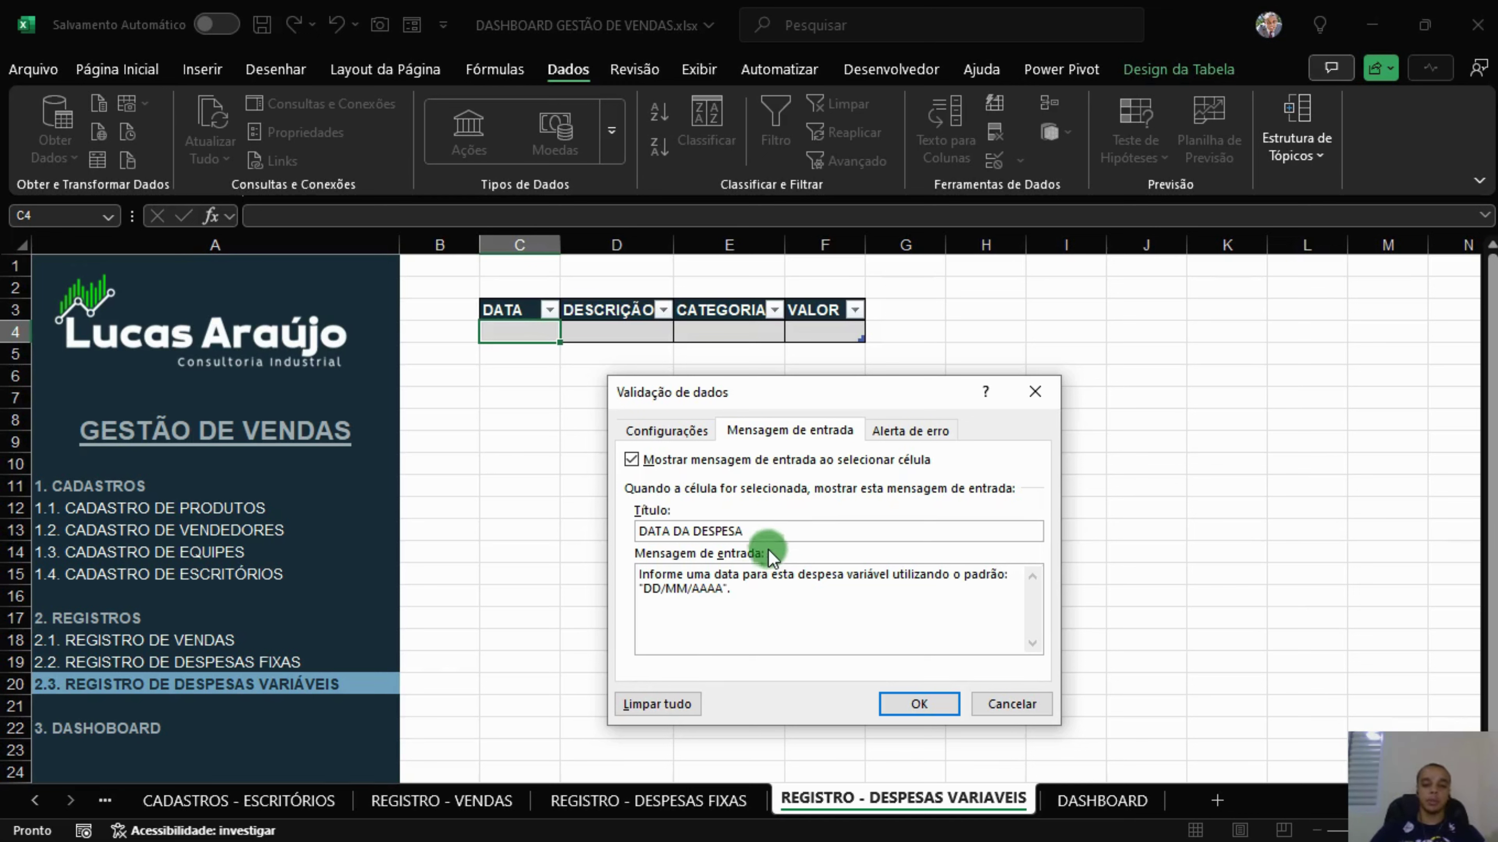
Add a C4 error alert titled 'ENTRADA INVÁLIDA', reusing the input message text with 'válida' inserted after 'data', and apply the validation.
key("ctrl+a")
key("ctrl+c")
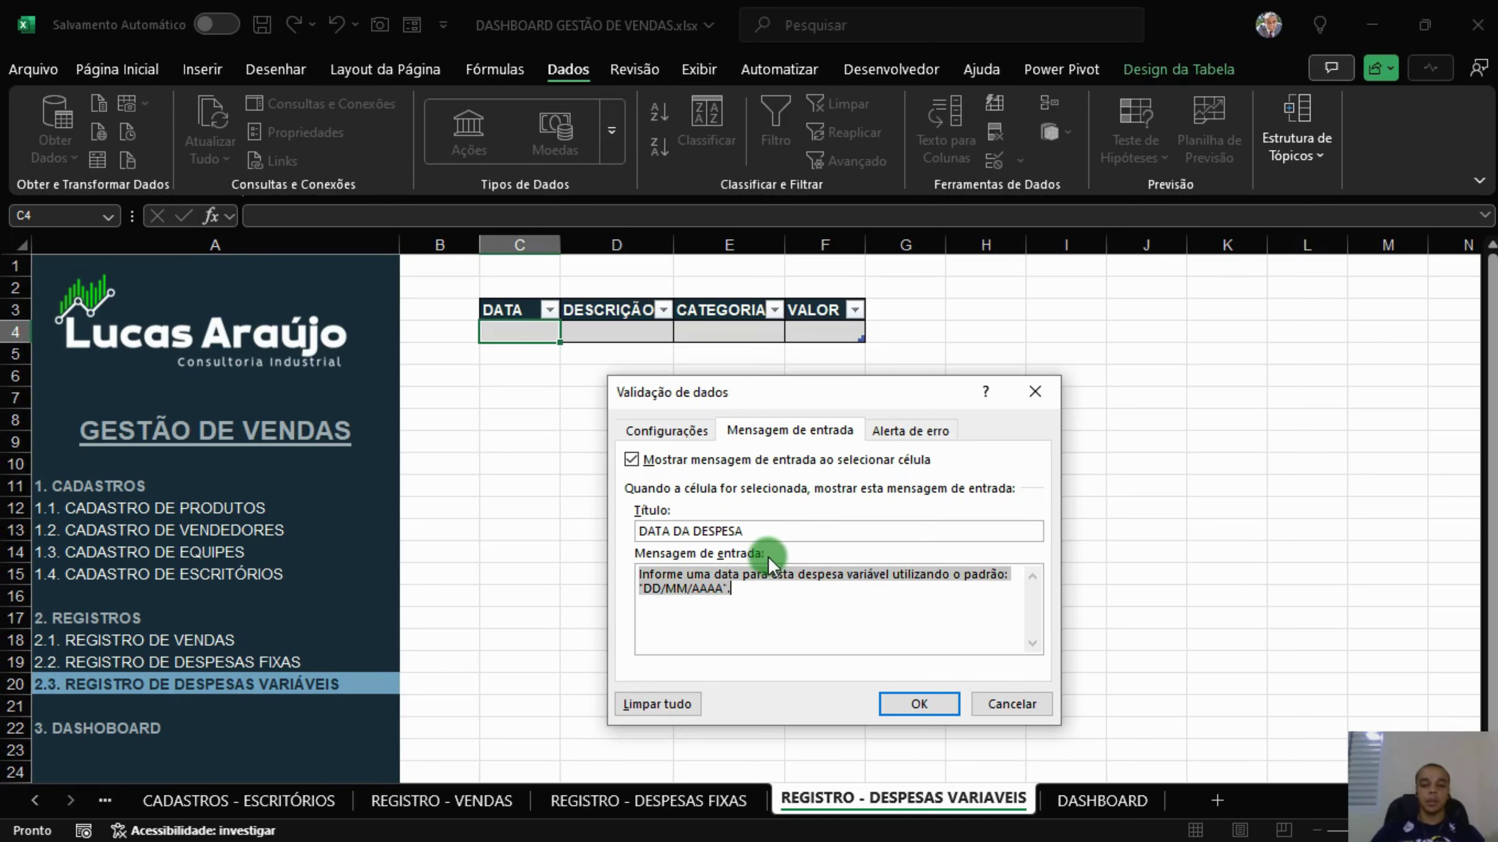
left_click(934, 430)
left_click(845, 531)
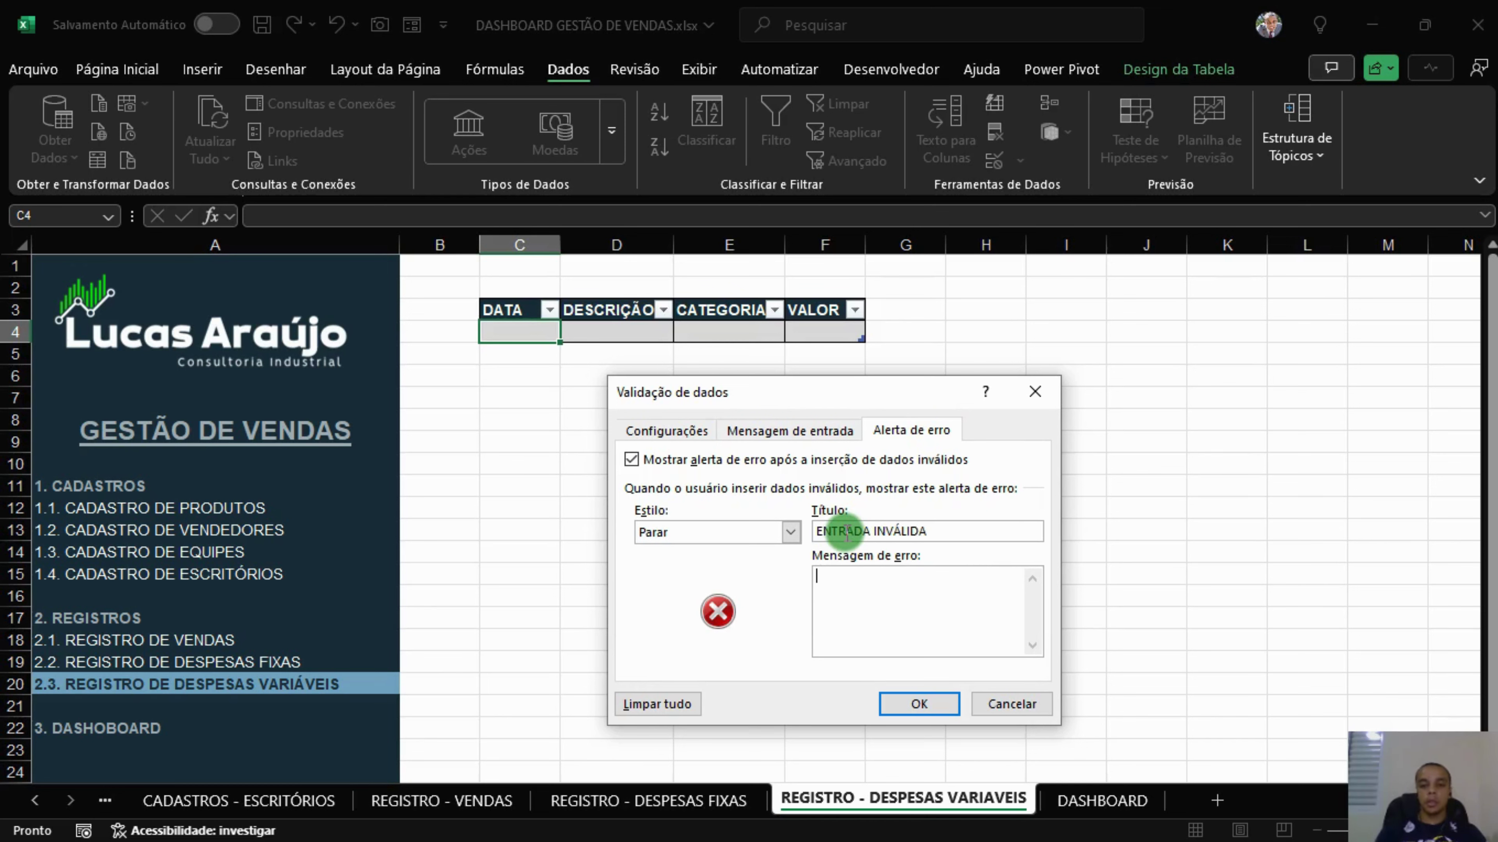
key("ctrl+v")
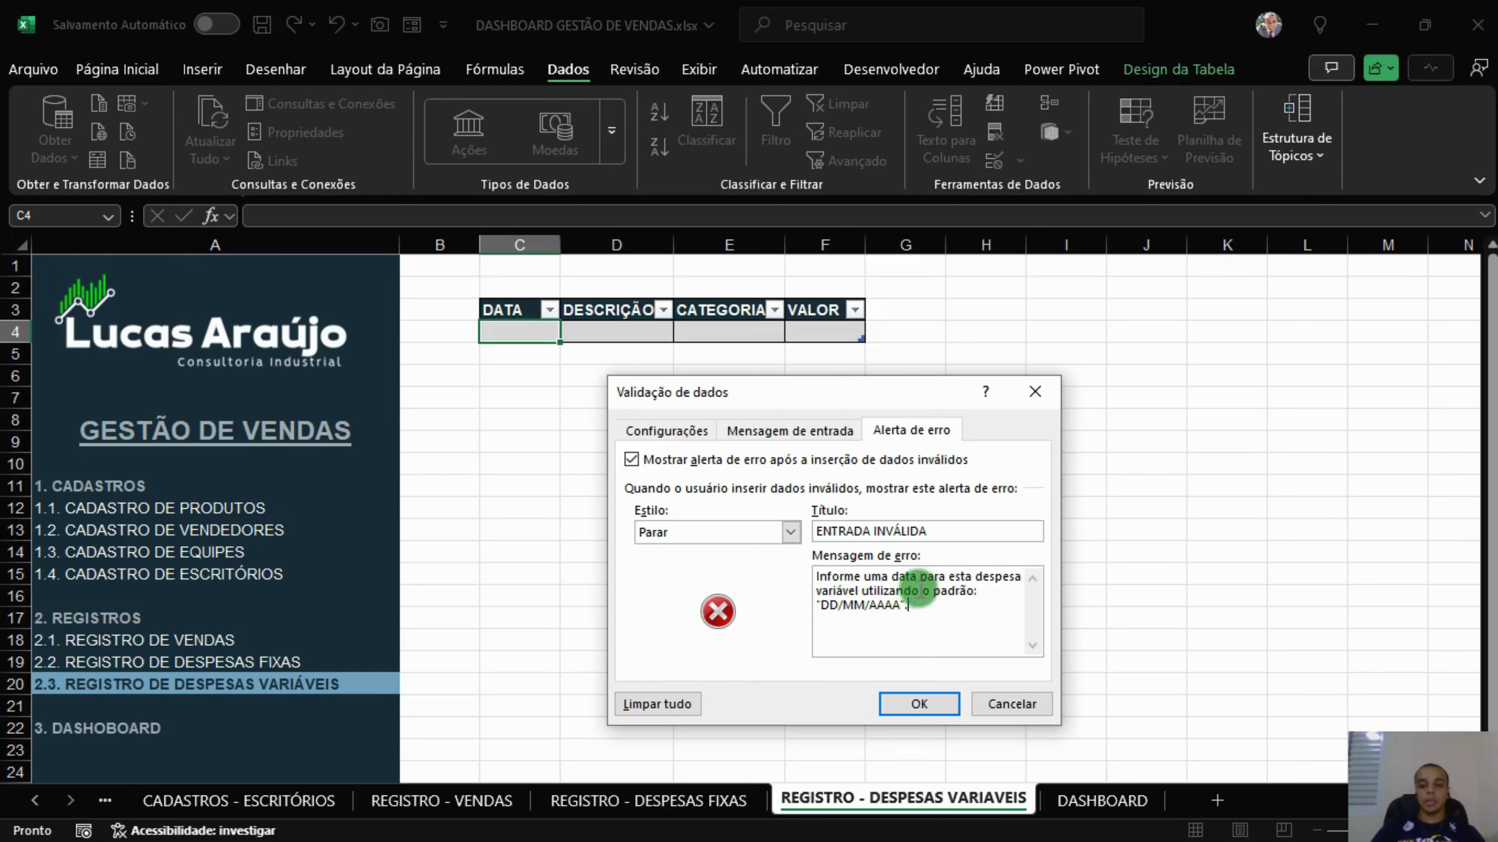
left_click(923, 576)
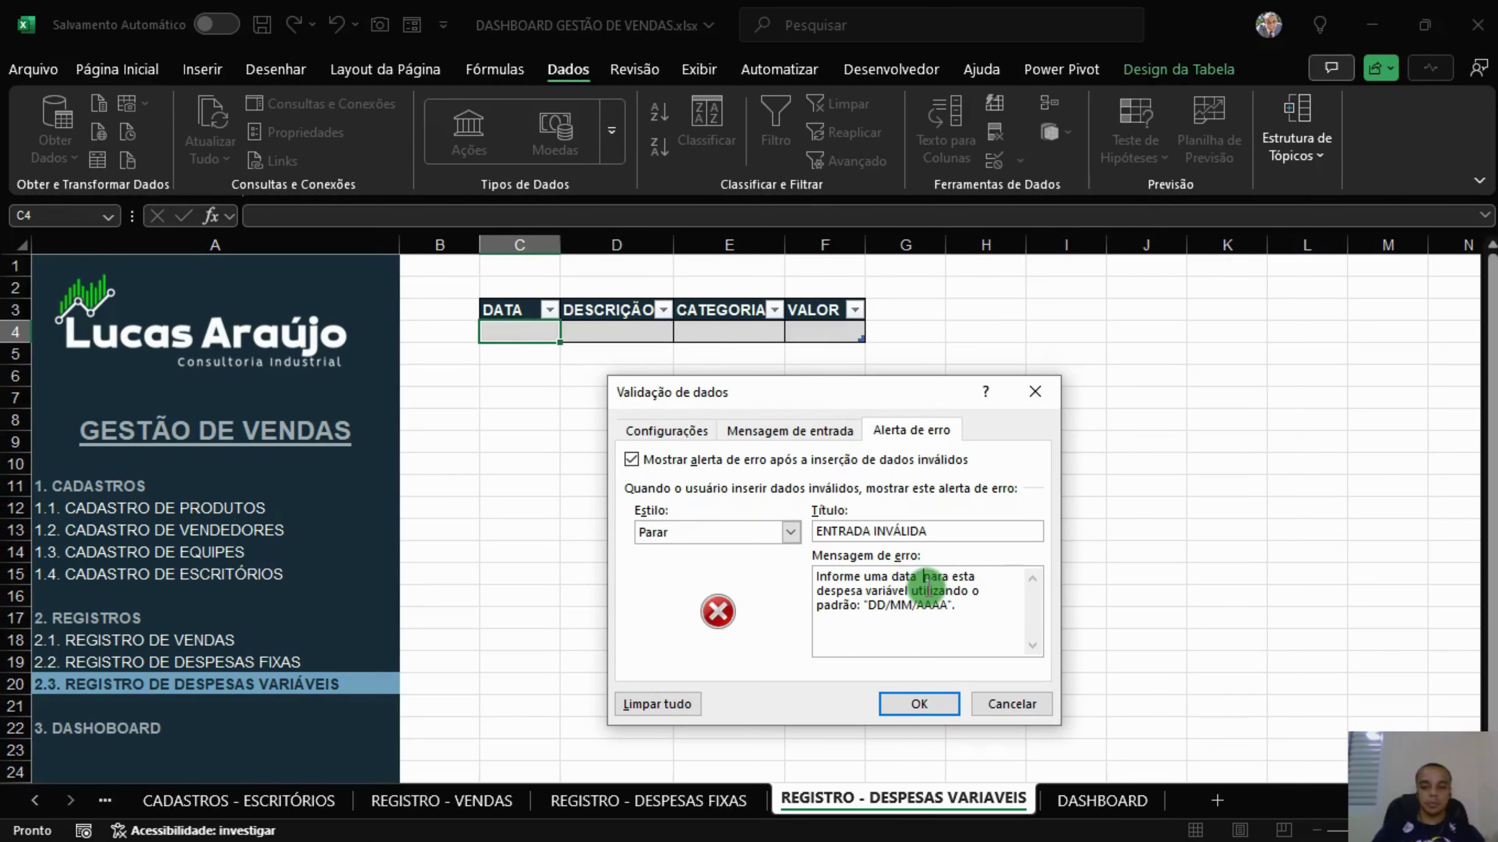
type("válida")
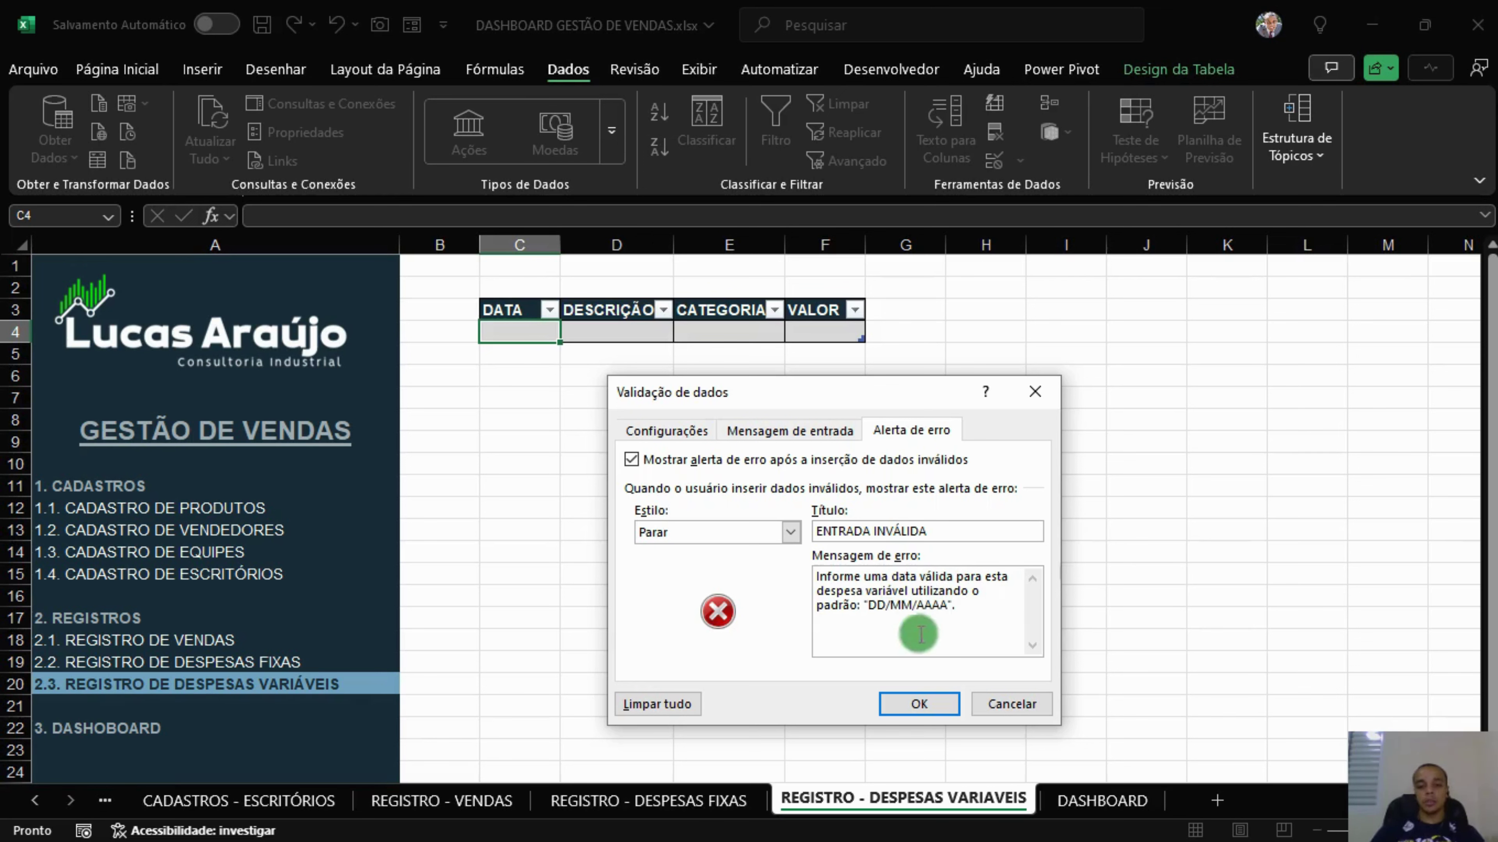
left_click(942, 705)
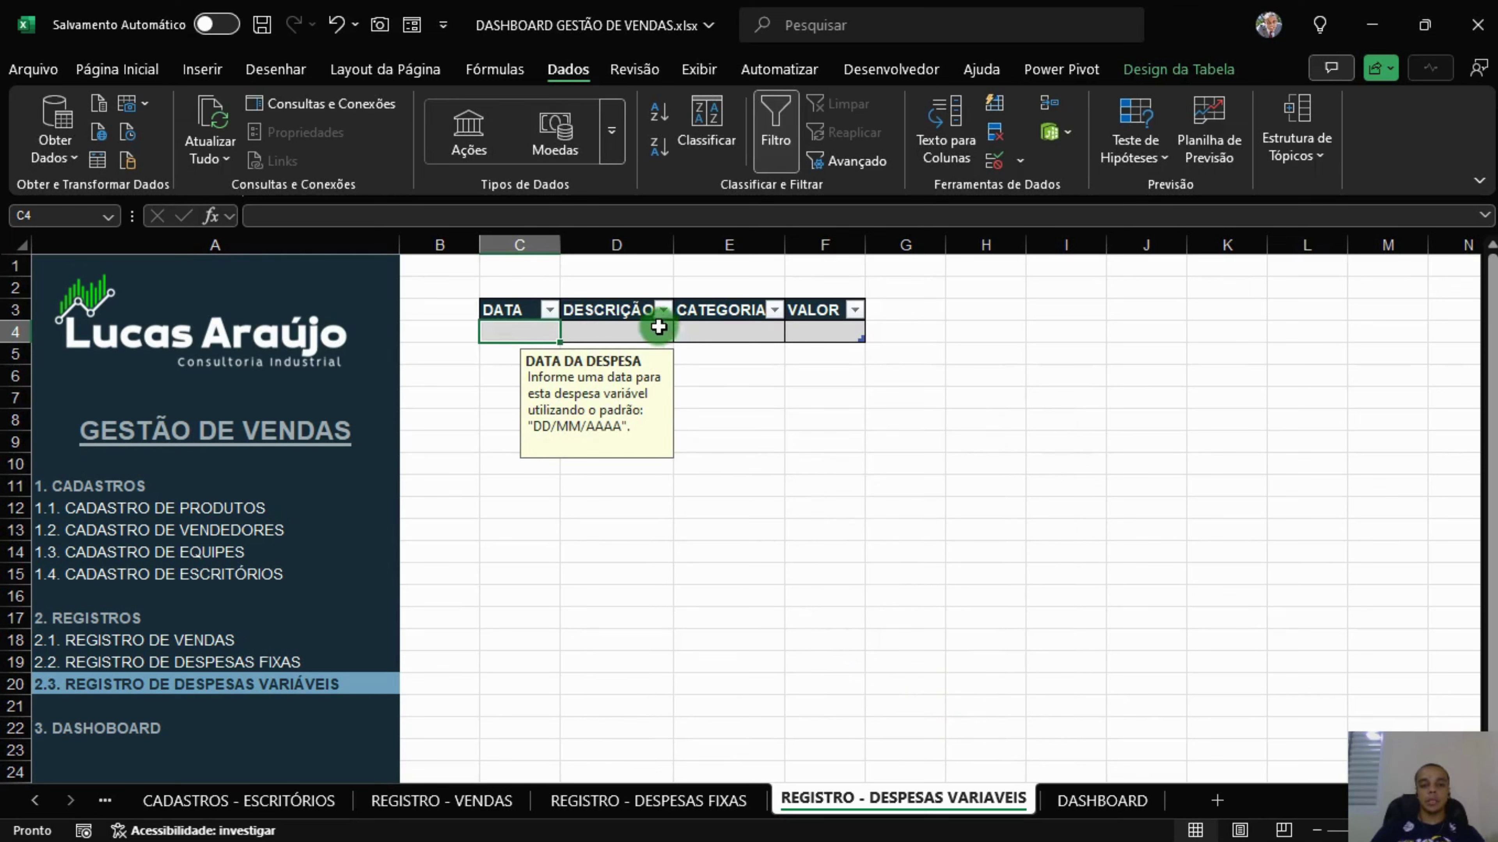
Give D4 under DESCRIÇÃO an input message titled 'DESCRIÇÃO' reading 'Informe uma descrição para esta despesa variável.'.
left_click(640, 332)
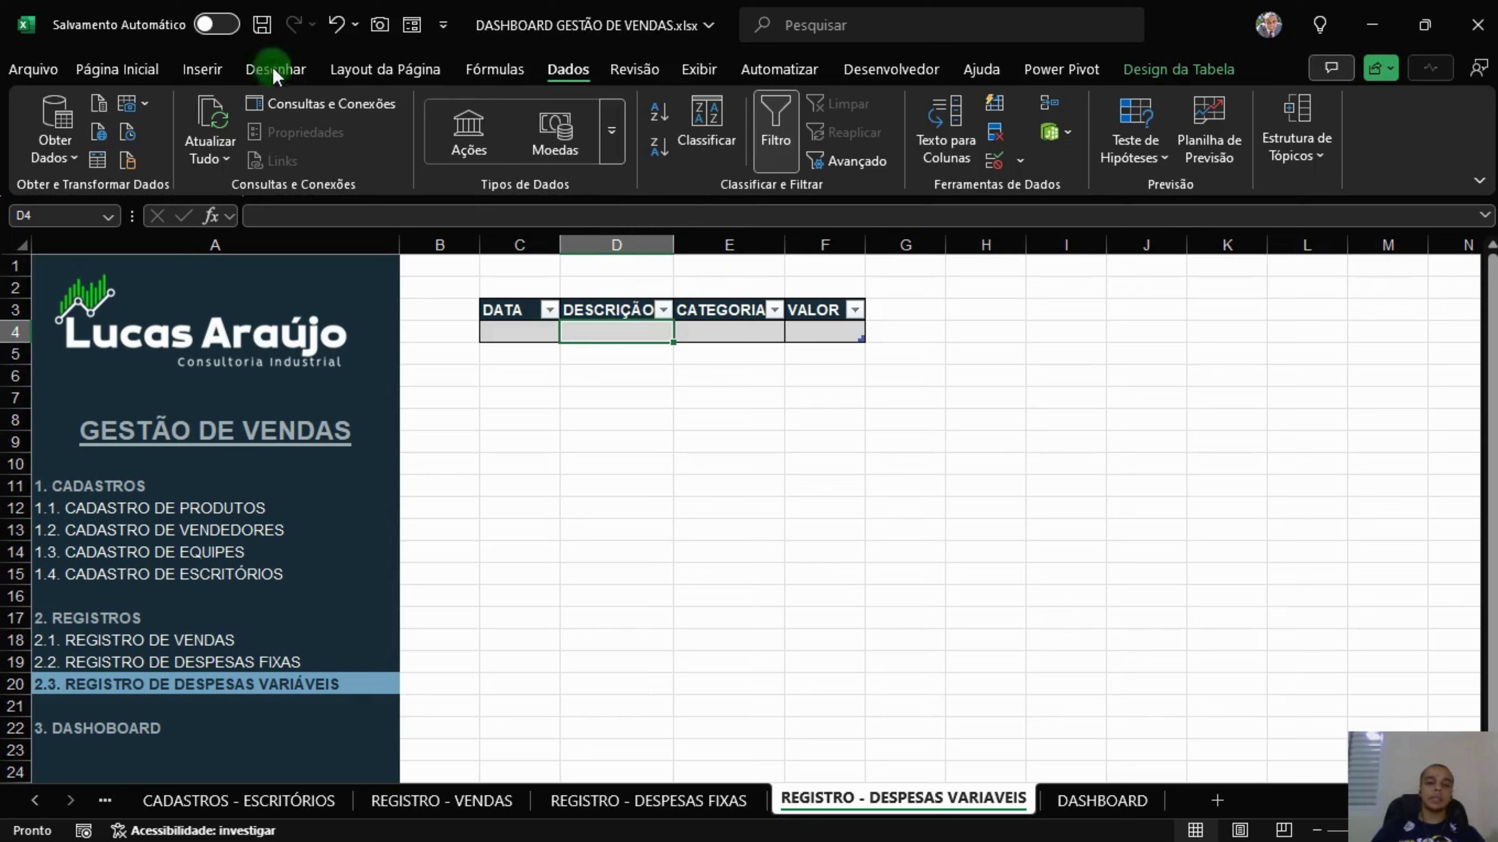
left_click(994, 161)
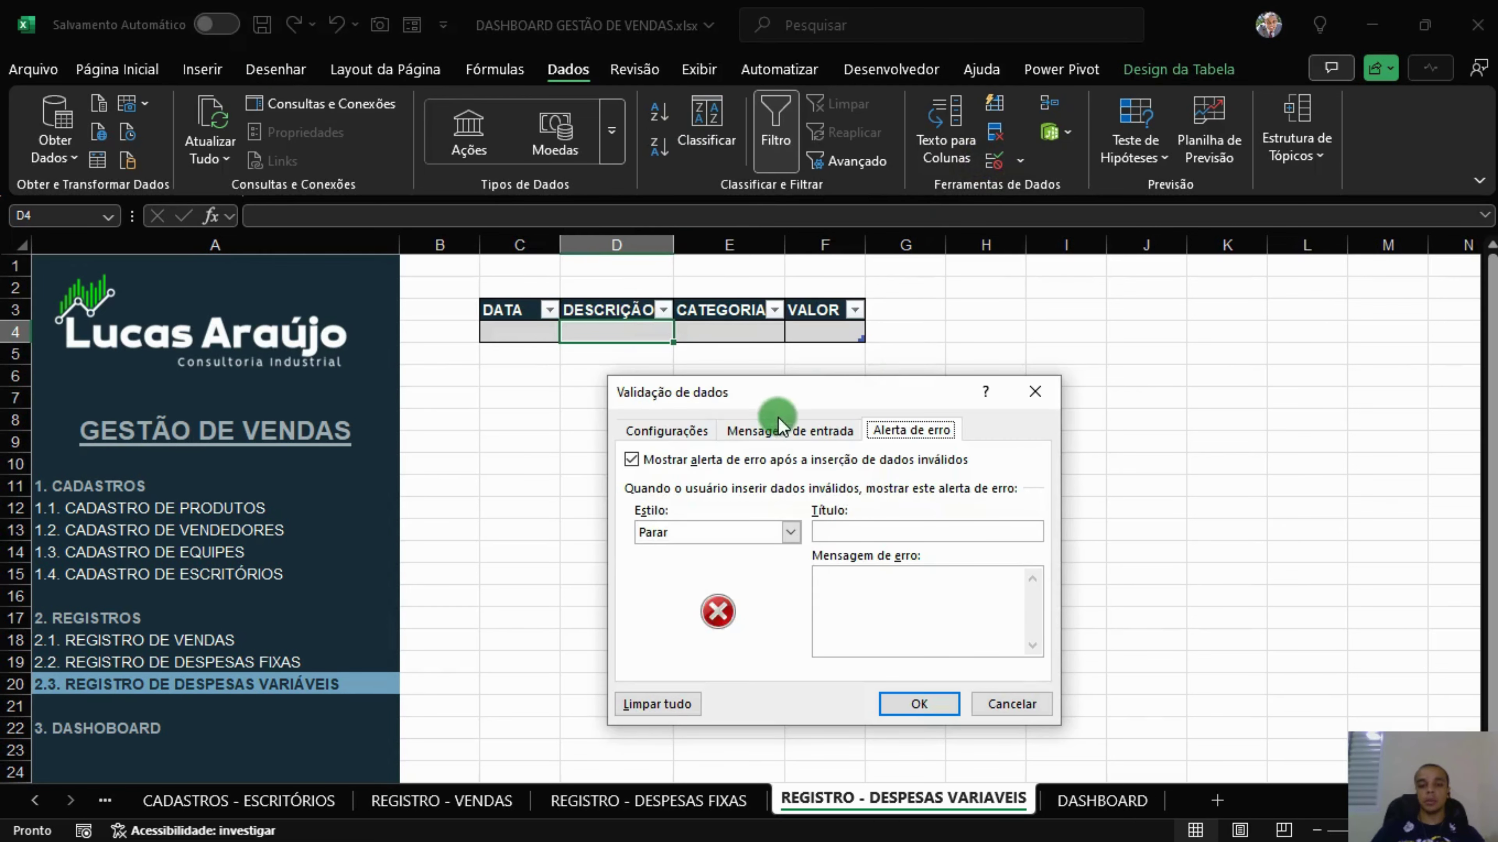
left_click(777, 436)
left_click(765, 531)
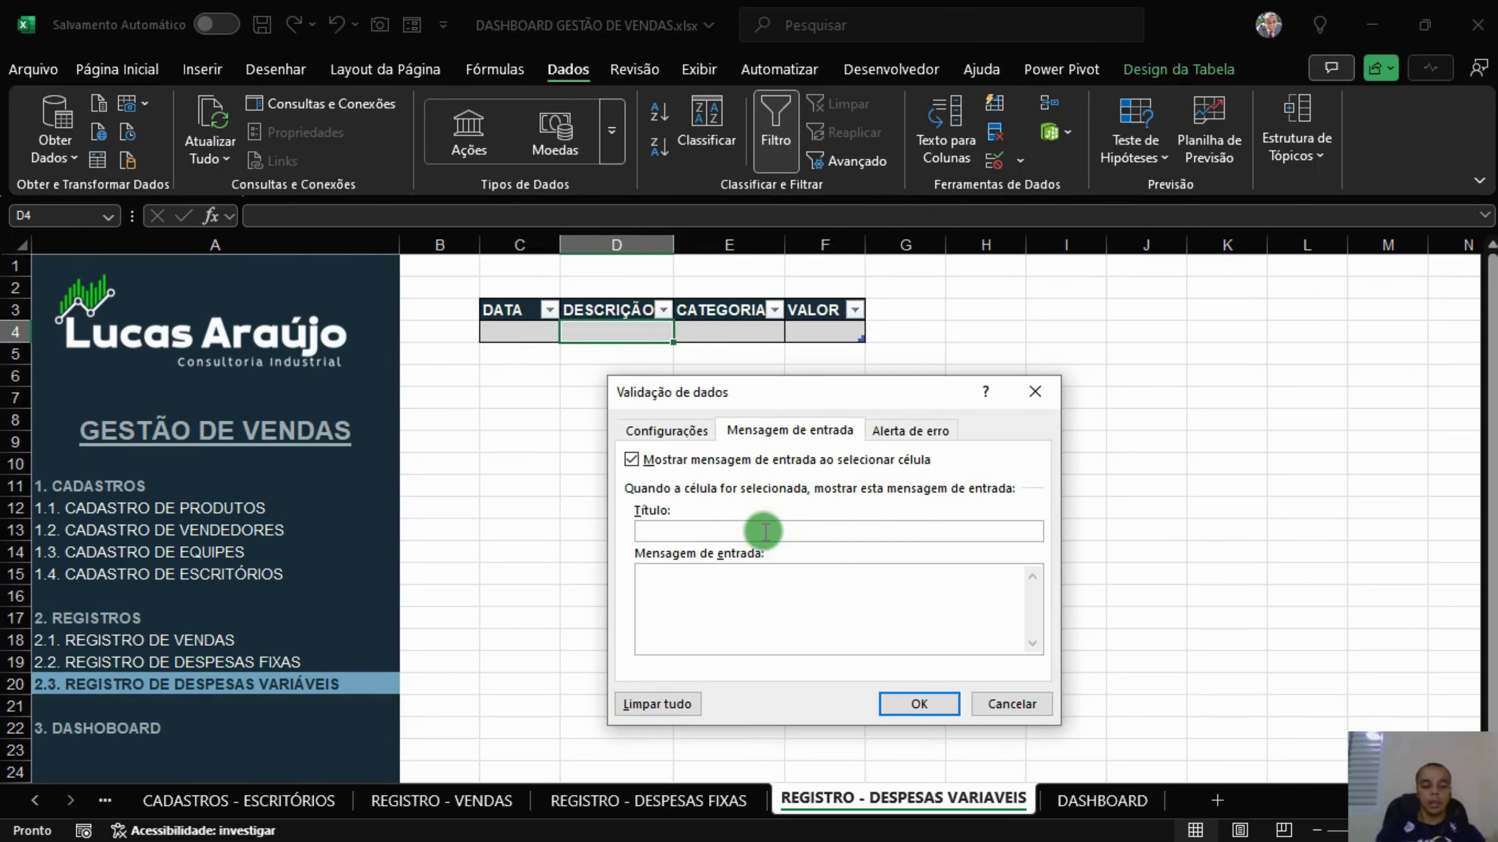
type("DESCRIÇÃO")
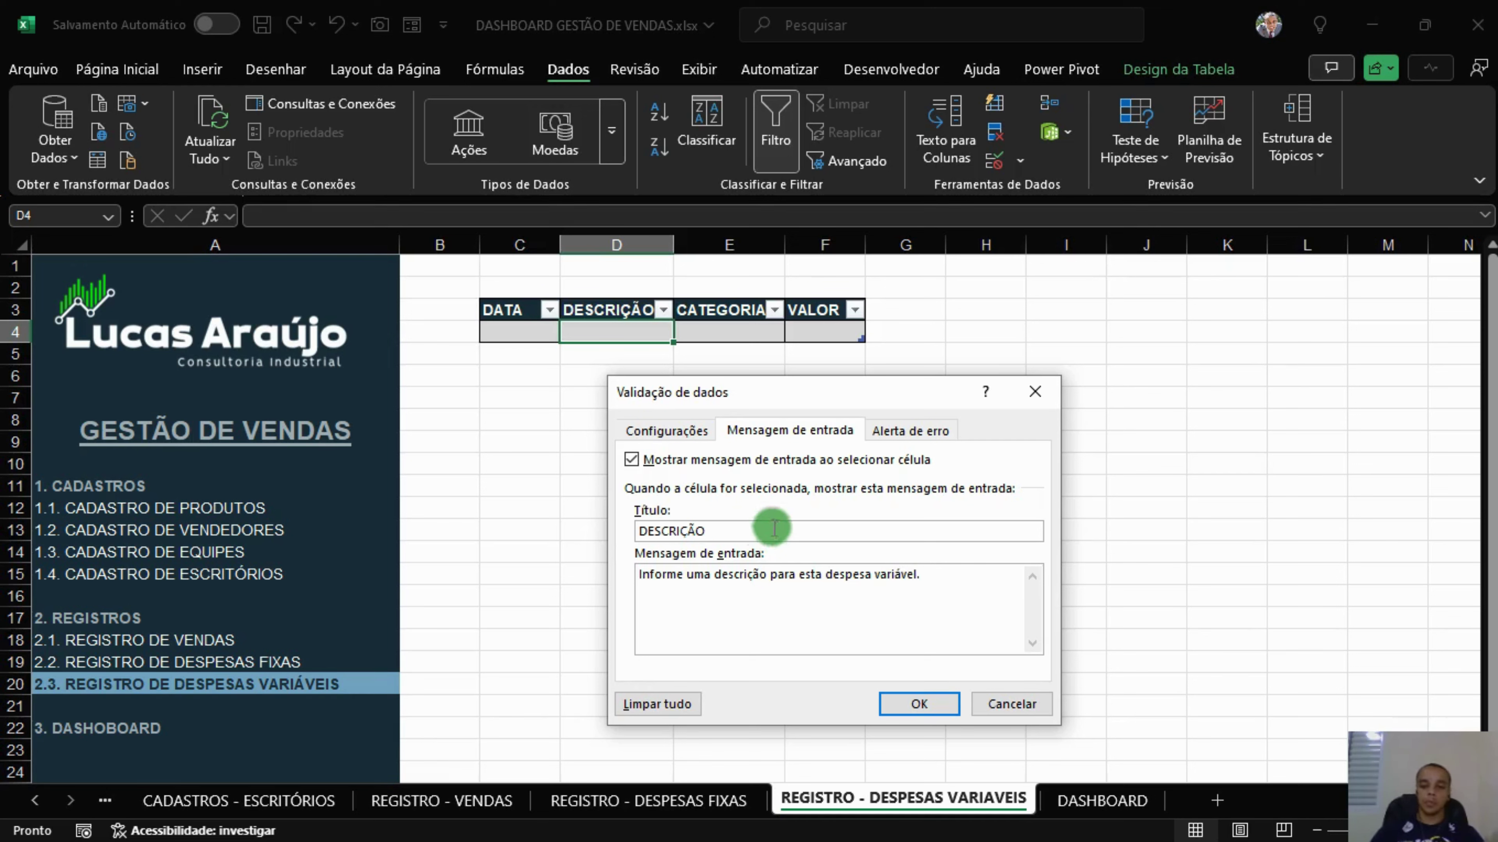
left_click(919, 704)
key("Tab")
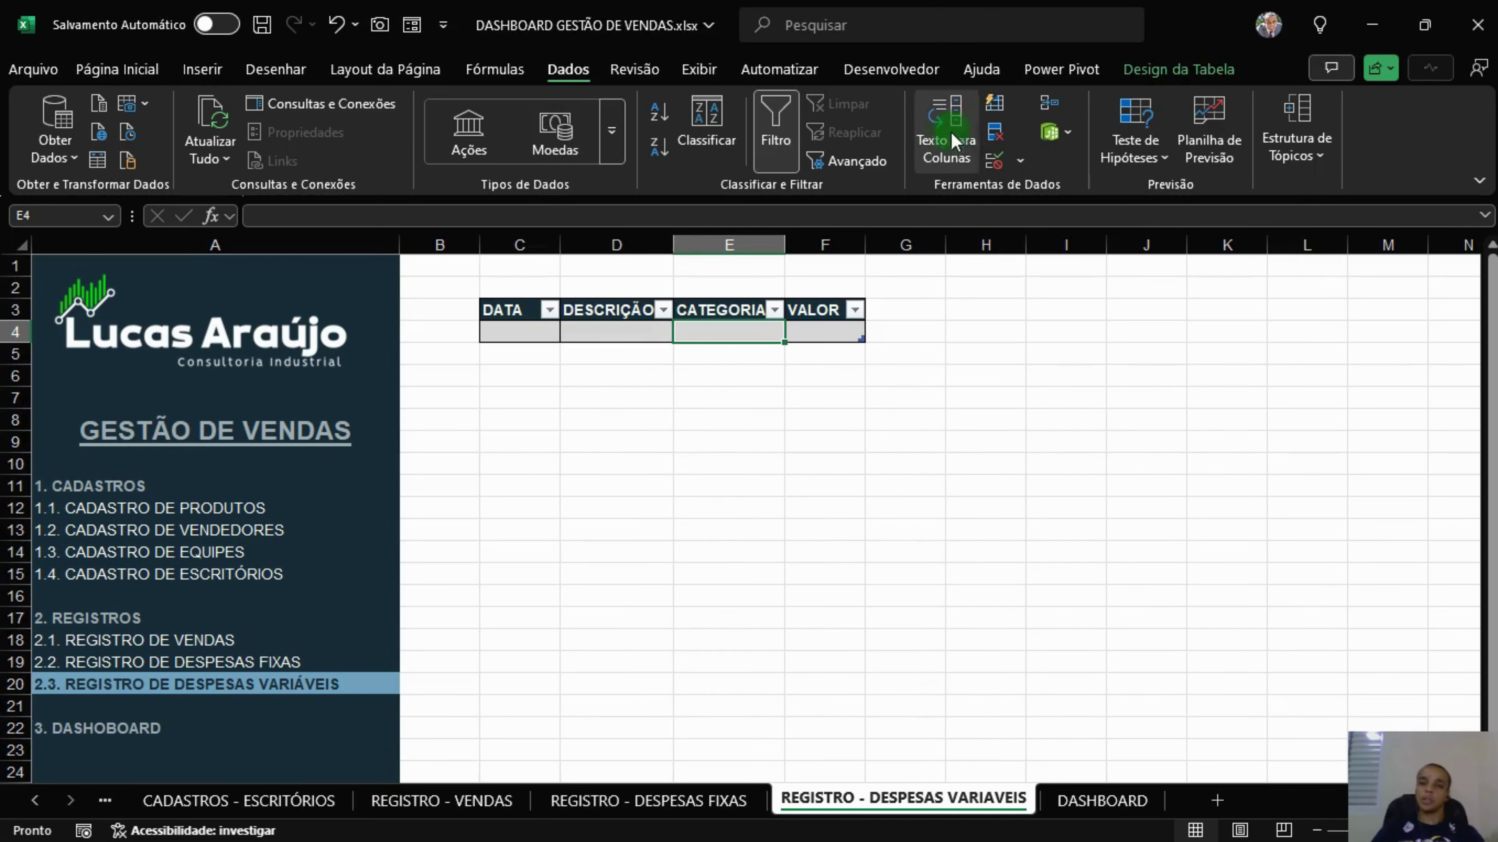
Give E4 under CATEGORIA an input message titled 'CATEGORIA' reading 'Informe uma categoria para esta despesa variável.'.
left_click(1001, 171)
left_click(757, 531)
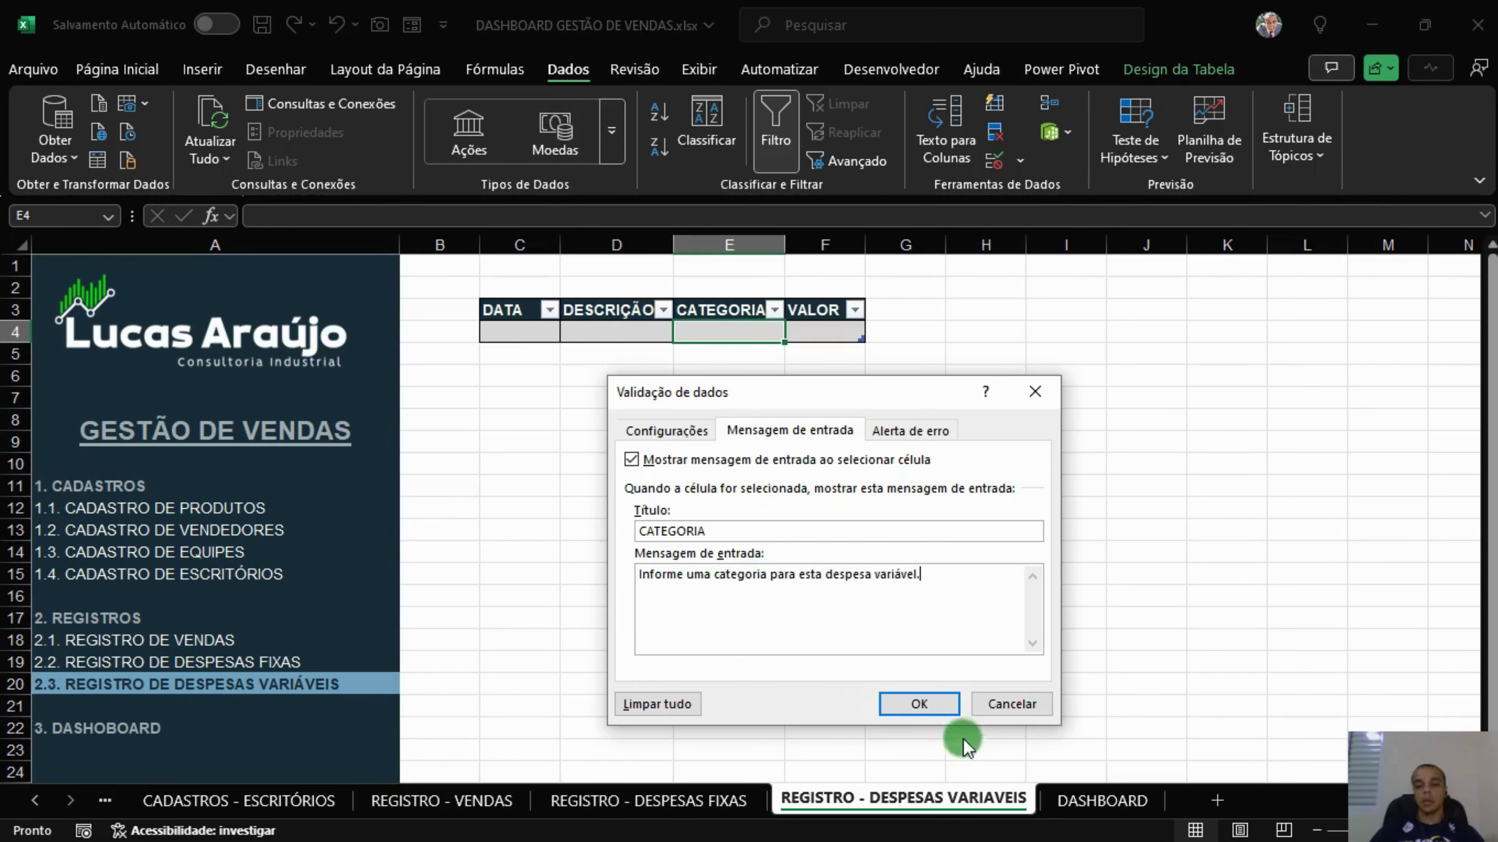
left_click(918, 704)
Set data validation on F4 under VALOR to allow only decimal values greater than or equal to 0.
left_click(838, 335)
left_click(994, 160)
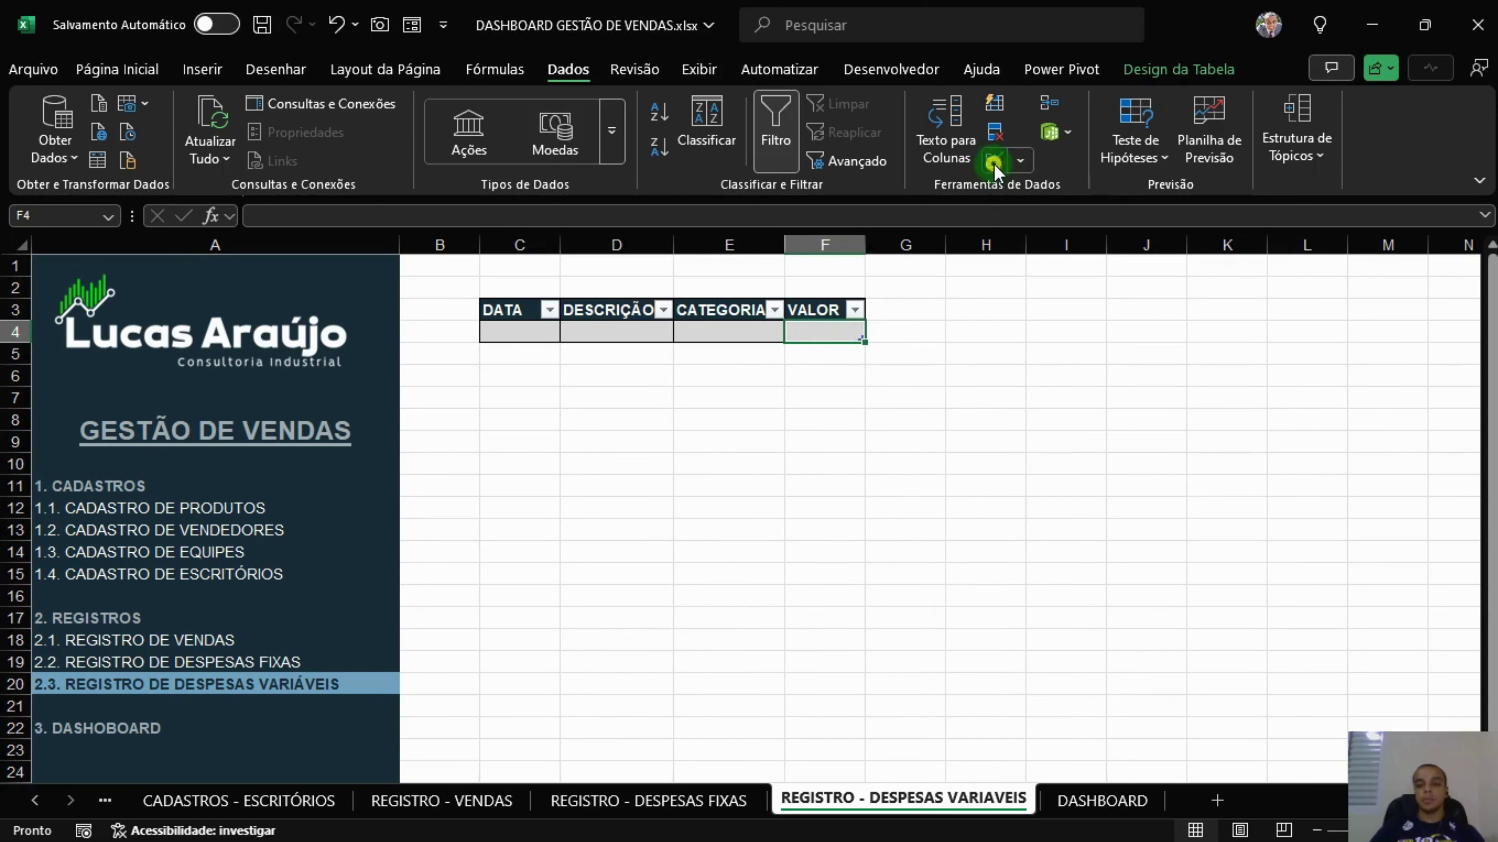
left_click(690, 431)
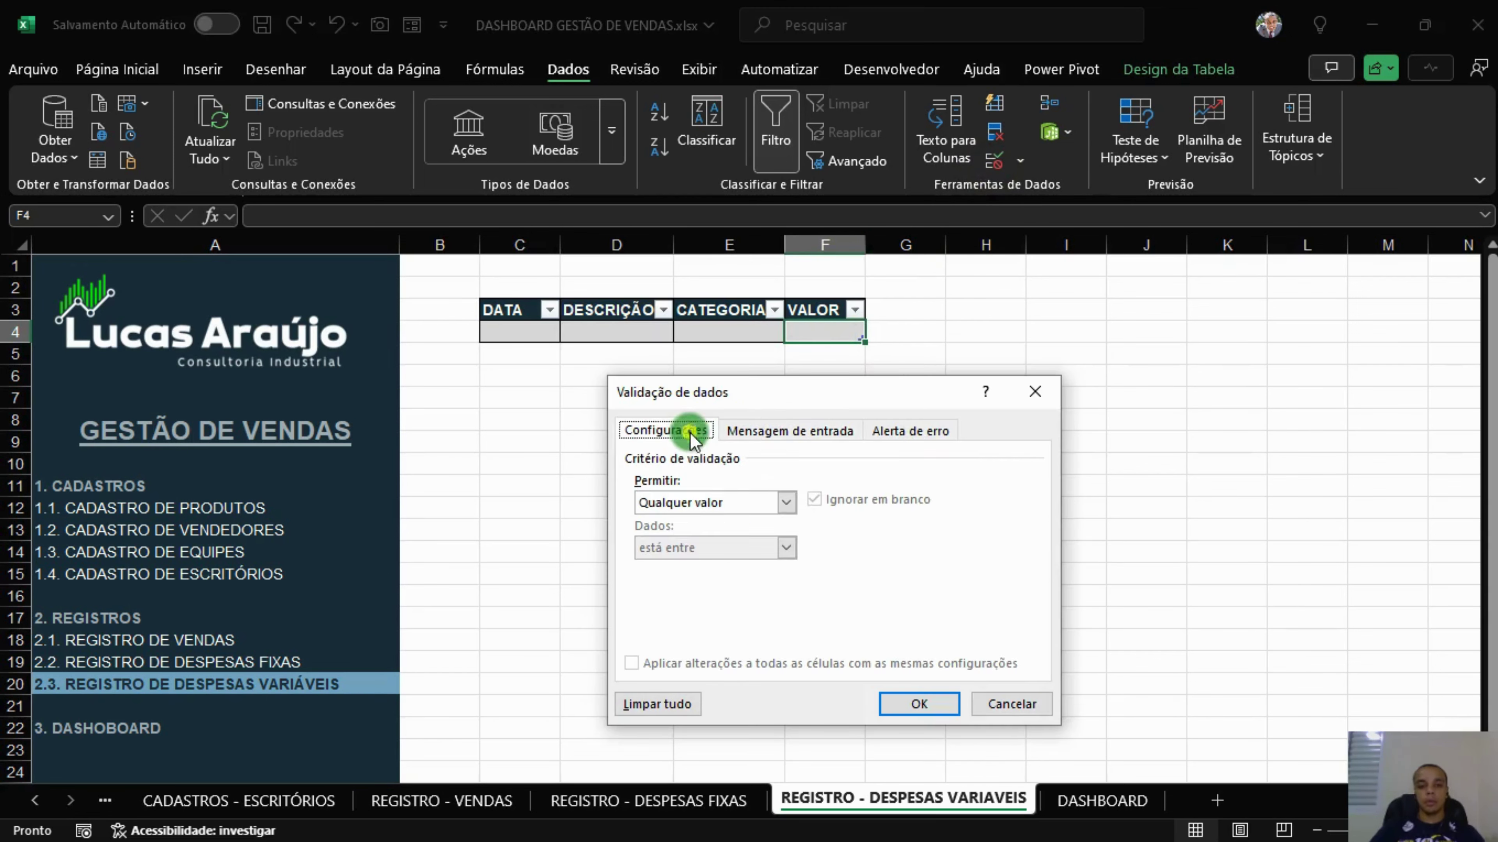
left_click(735, 502)
left_click(674, 551)
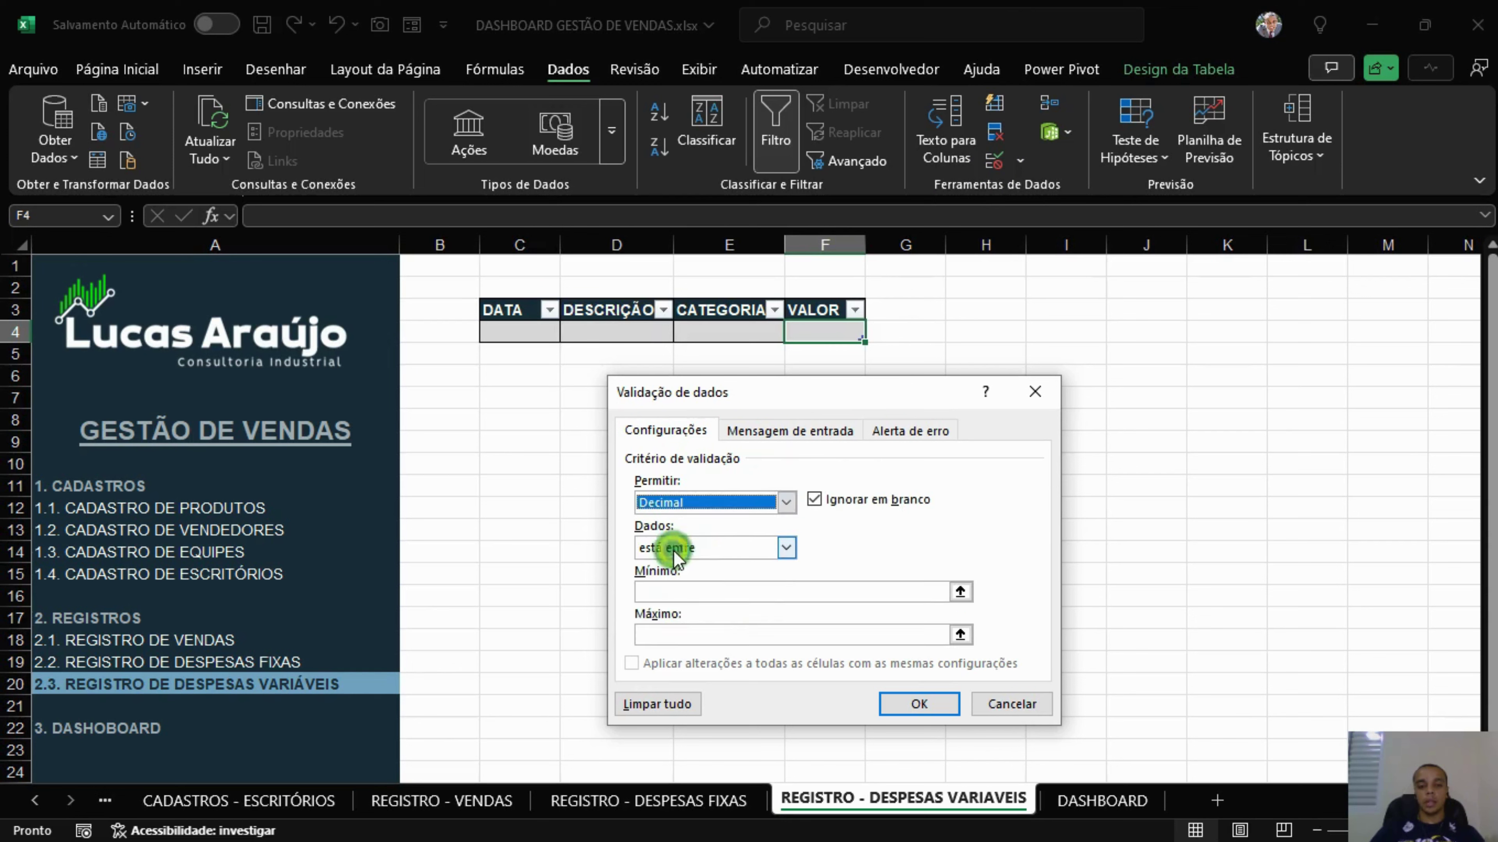
left_click(715, 549)
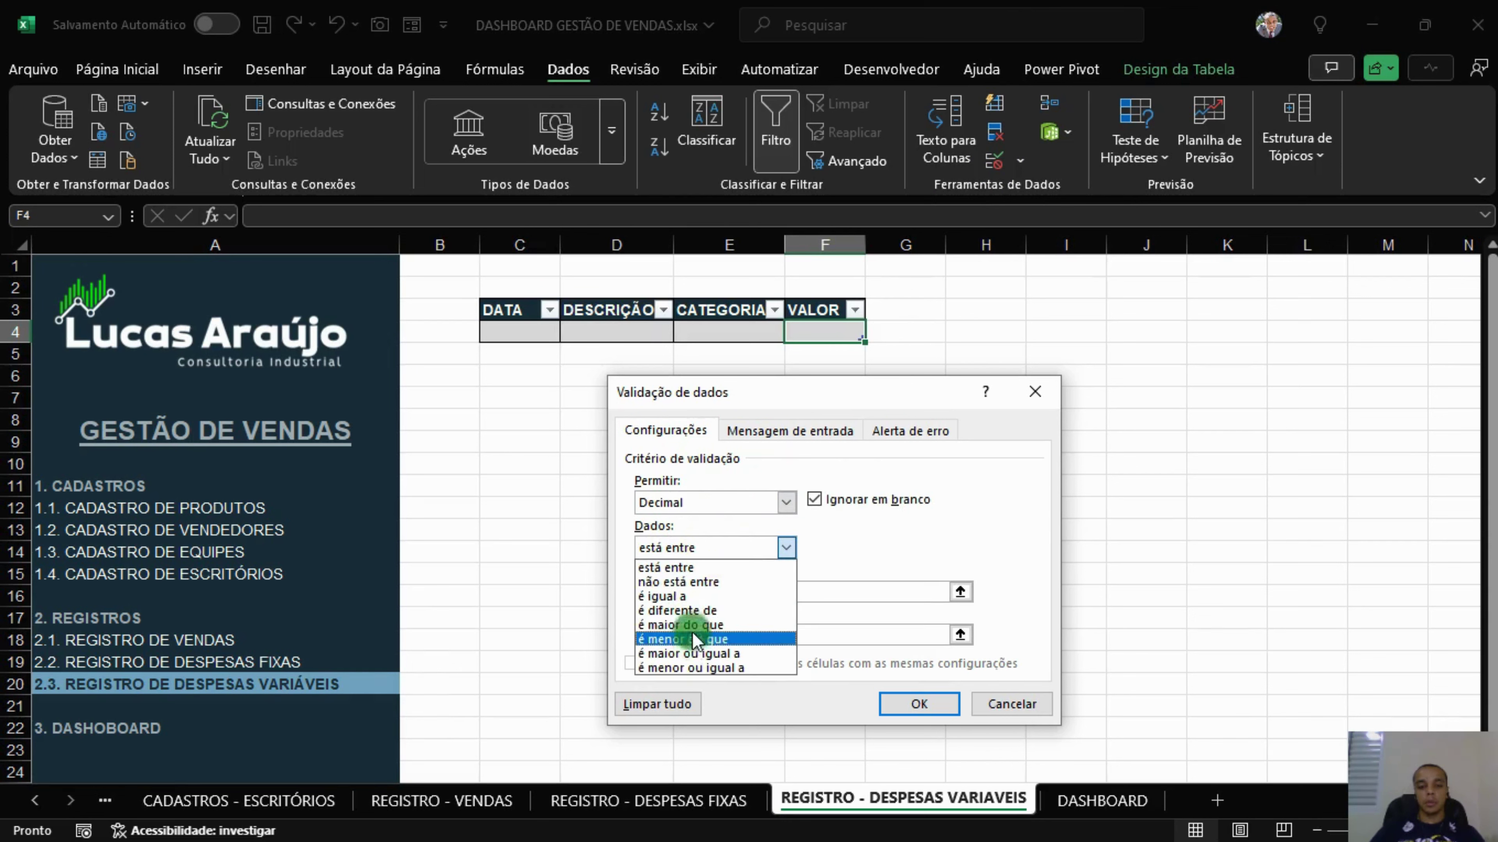
left_click(691, 626)
left_click(790, 596)
left_click(744, 556)
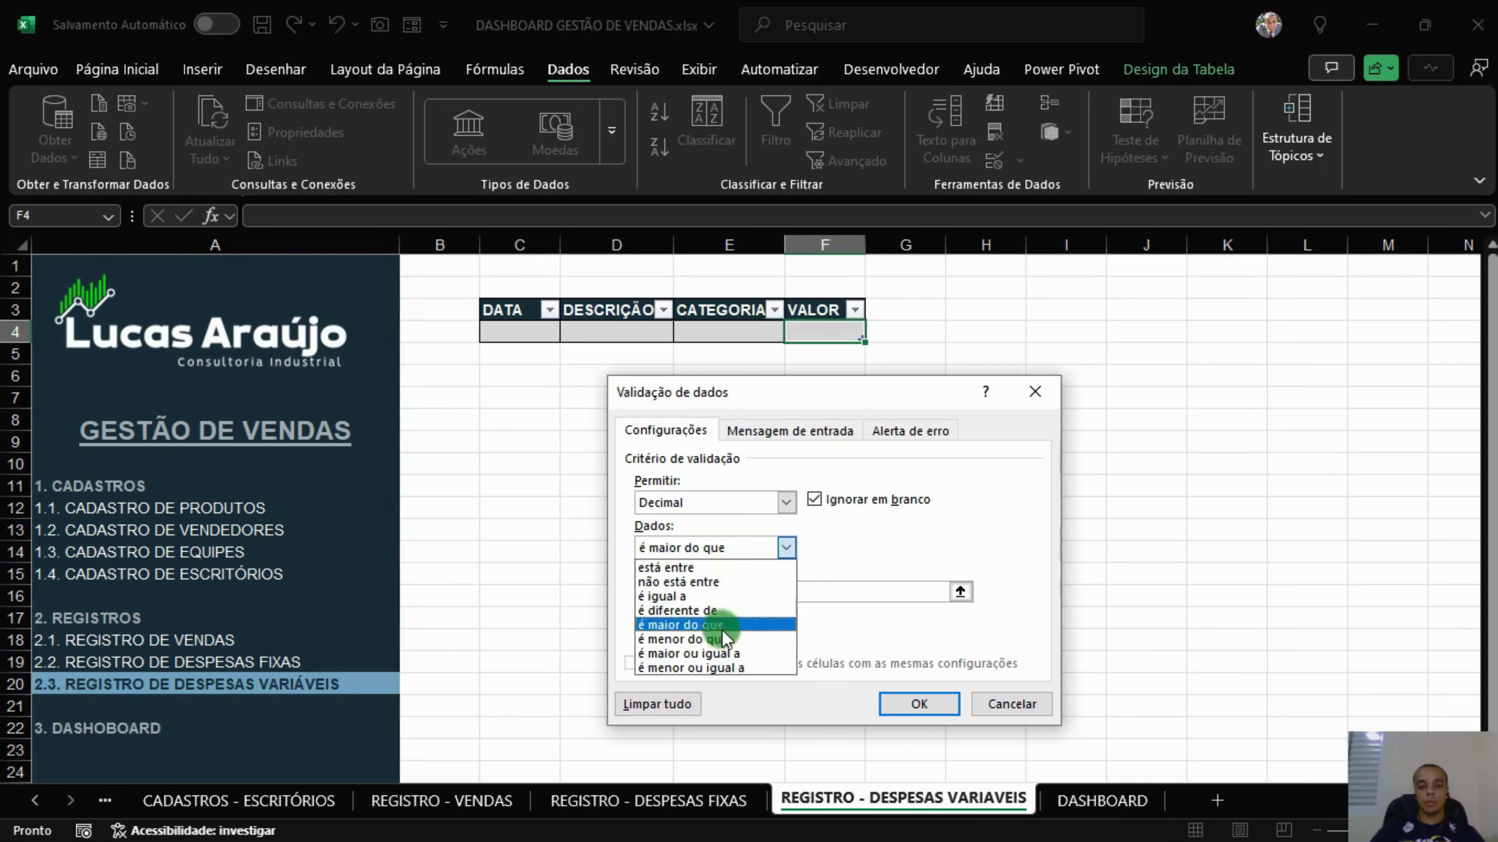
left_click(707, 654)
left_click(759, 591)
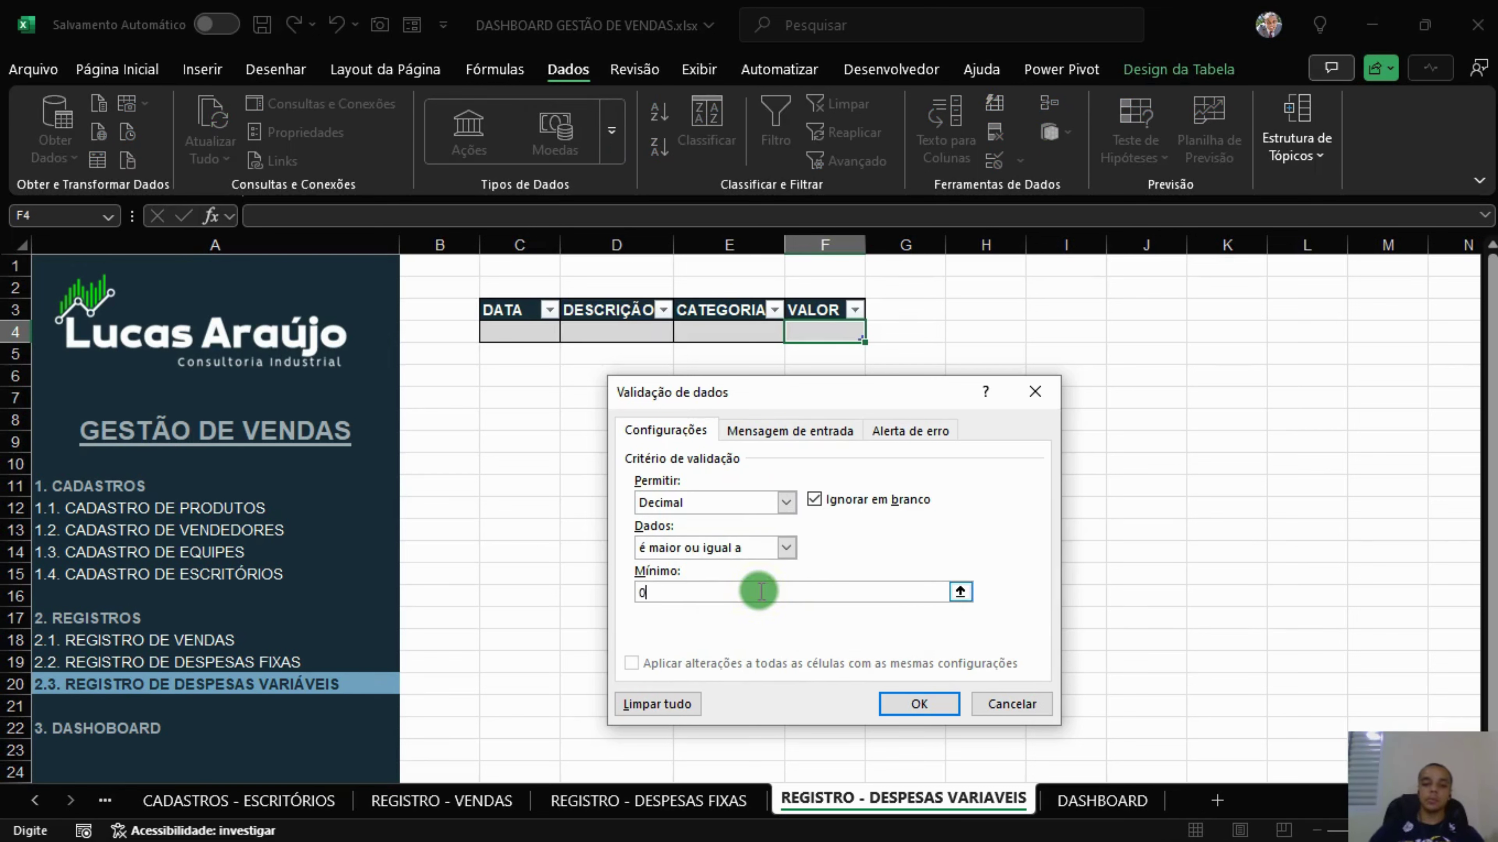
Give F4 an input message titled 'VALOR DA DESPESA' reading 'Informe o valor desta despesa variável utilizando apenas números.'.
left_click(790, 431)
left_click(684, 534)
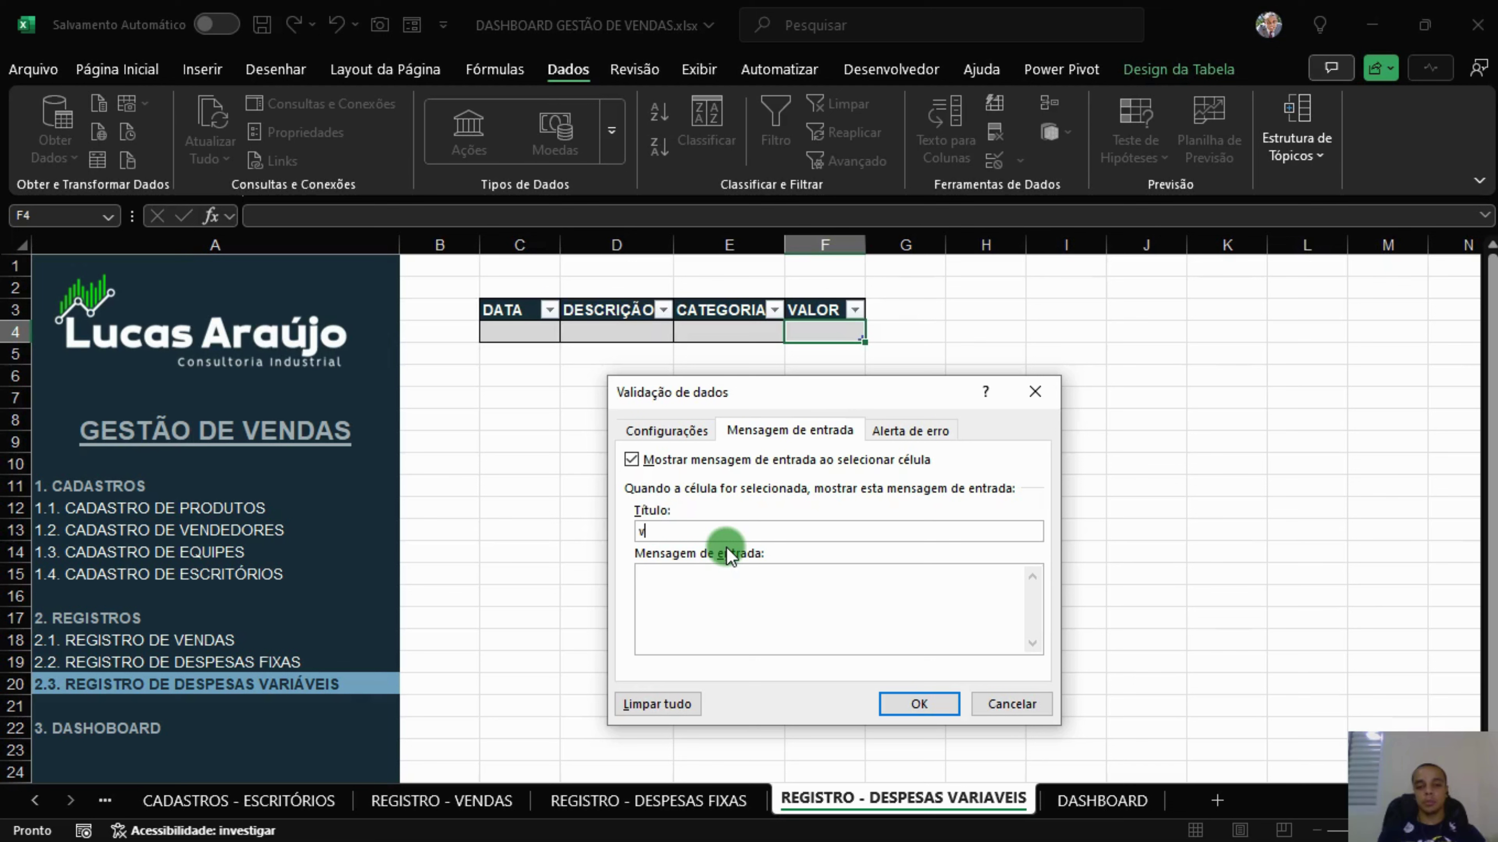
type("VALOR DA DES")
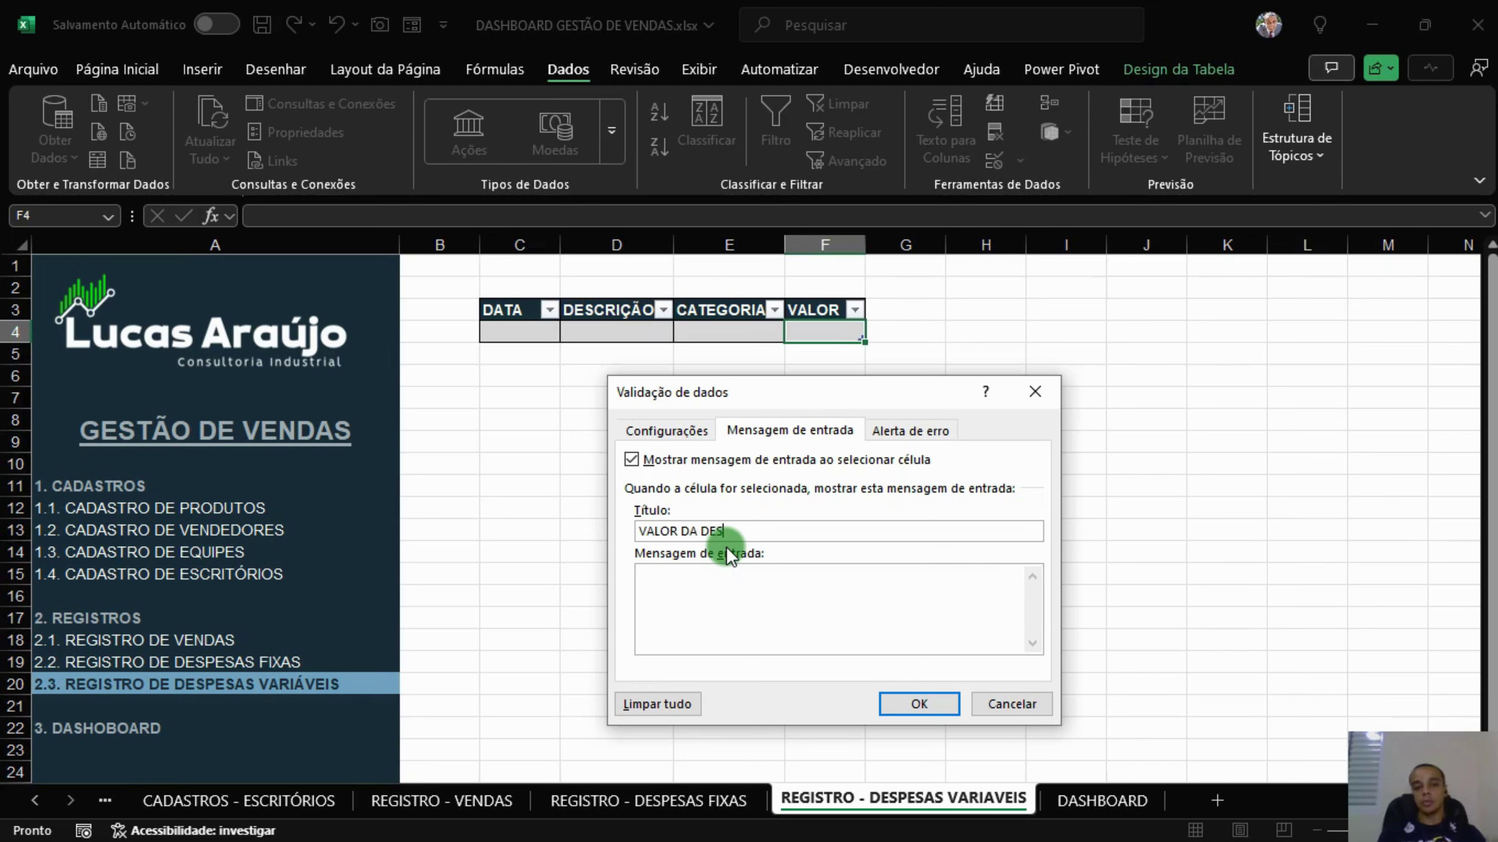
type("PESA")
key("Tab")
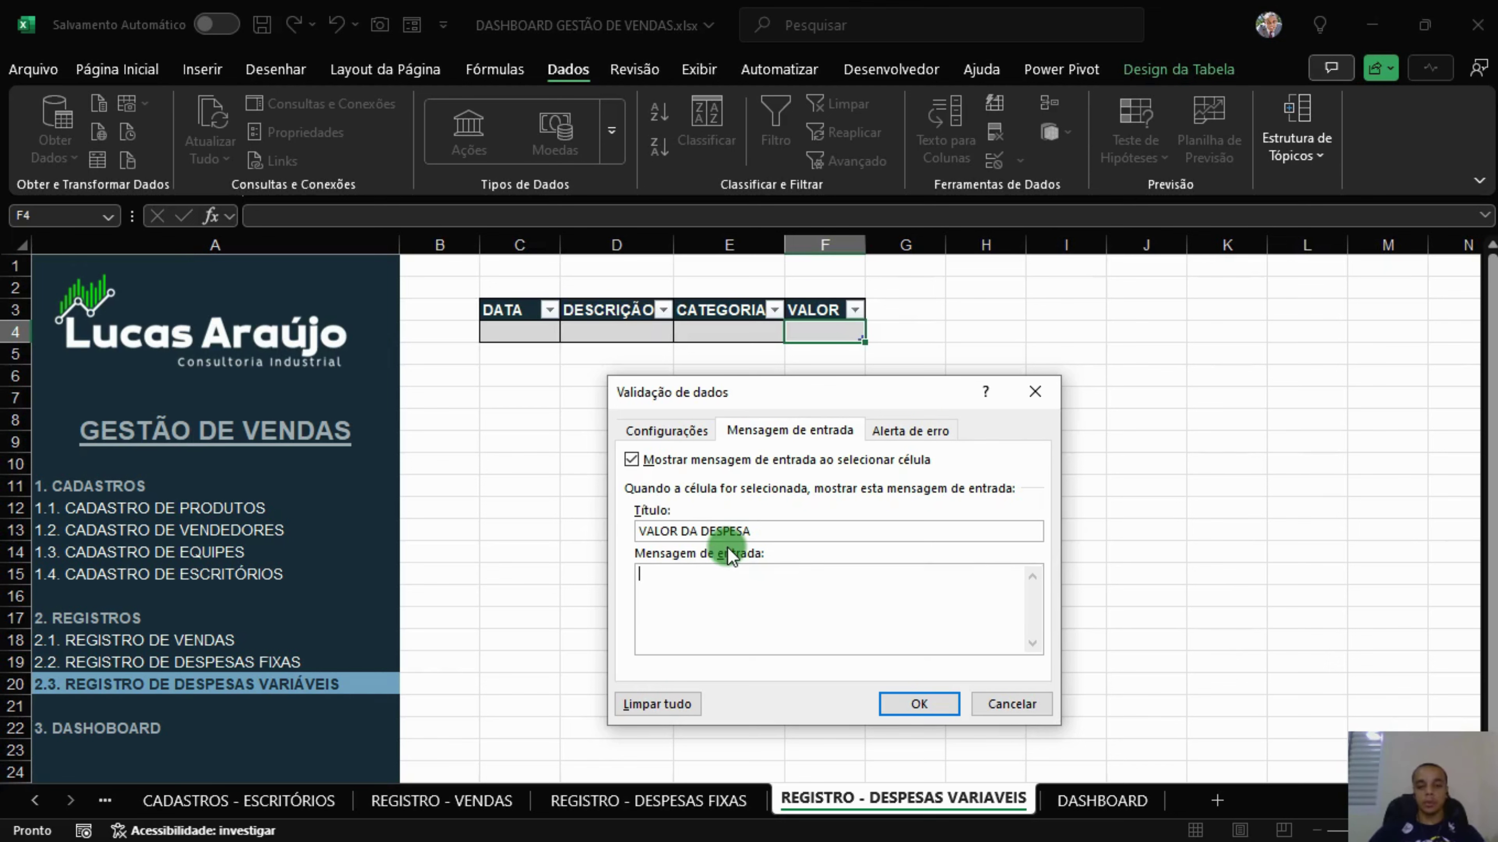
key("super+v")
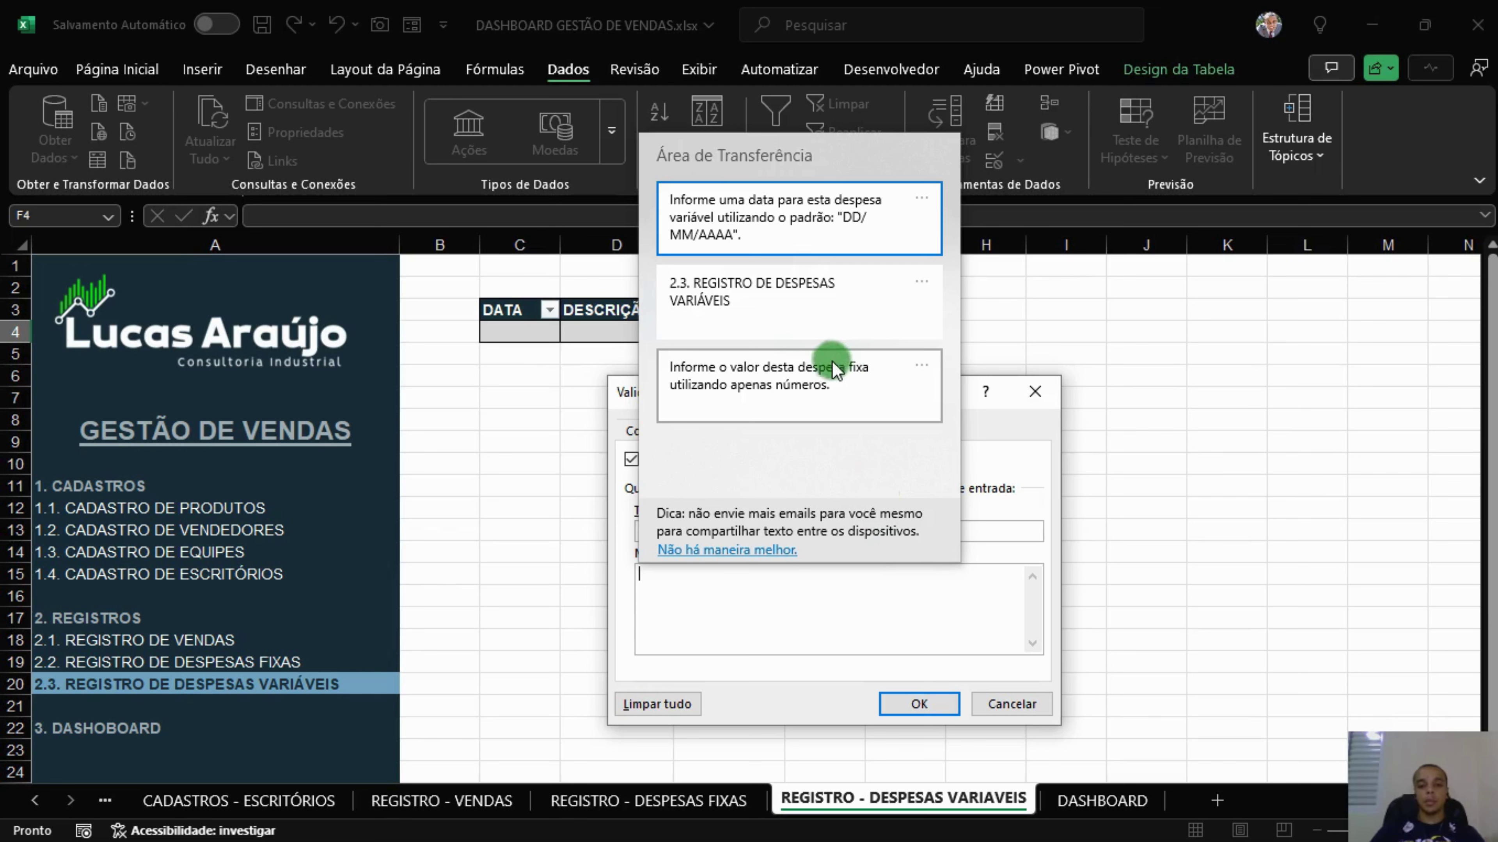
left_click(763, 404)
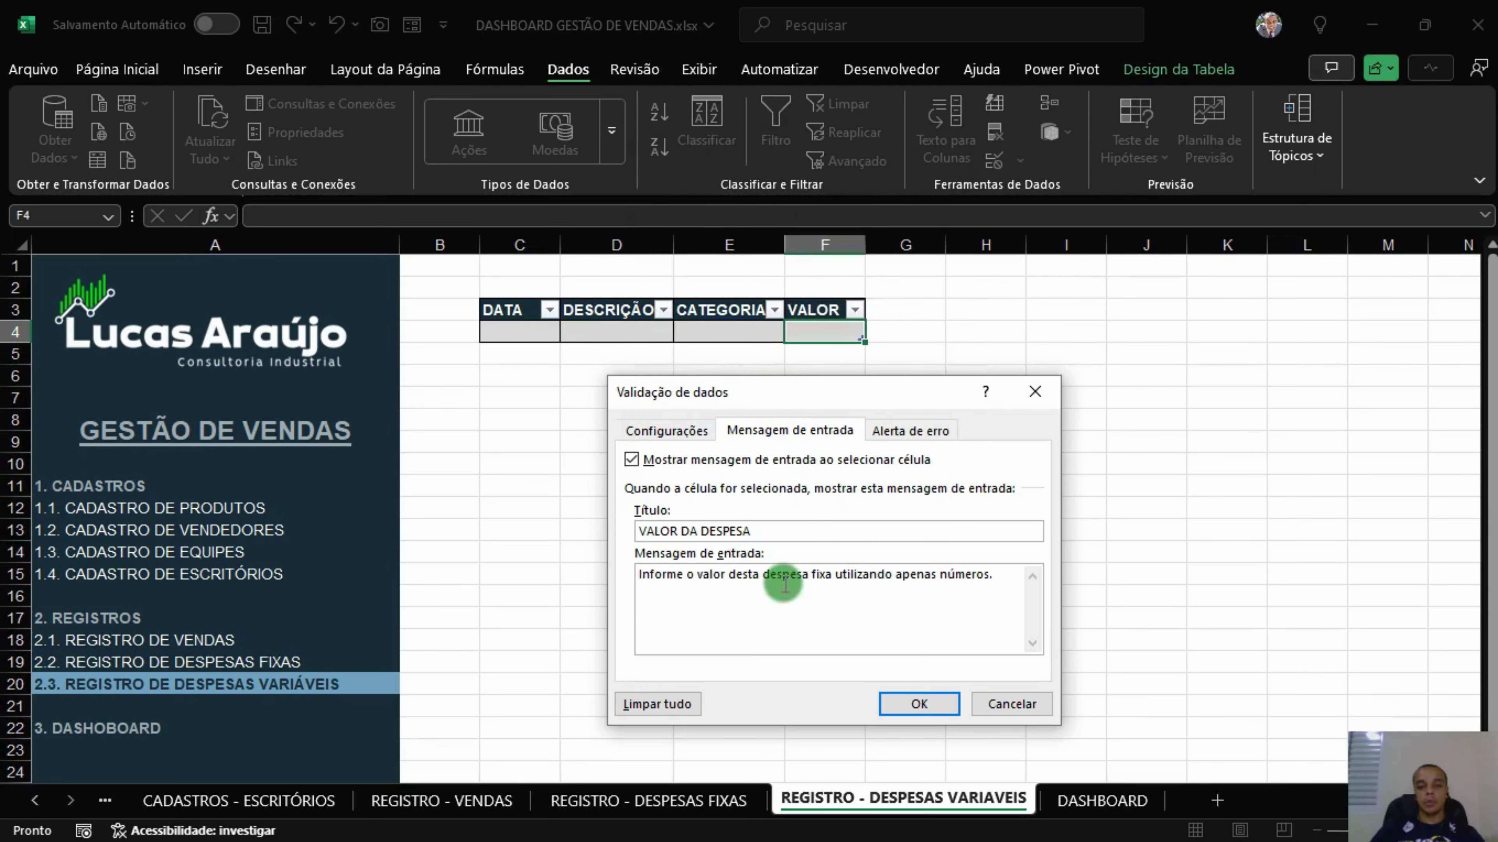
left_click(814, 576)
double_click(816, 573)
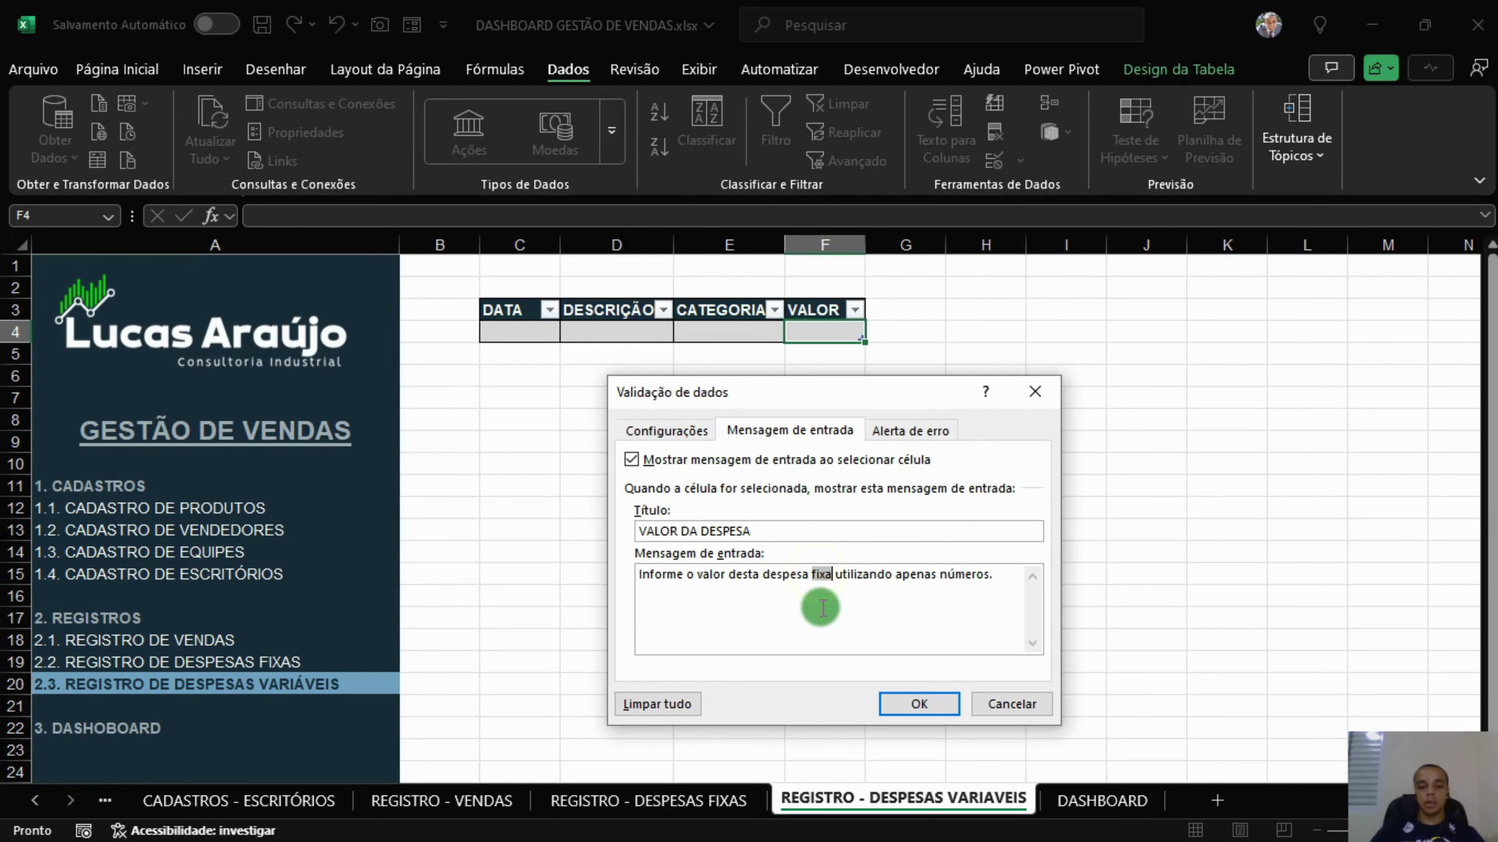
type("varia")
key("BackSpace")
type("ável")
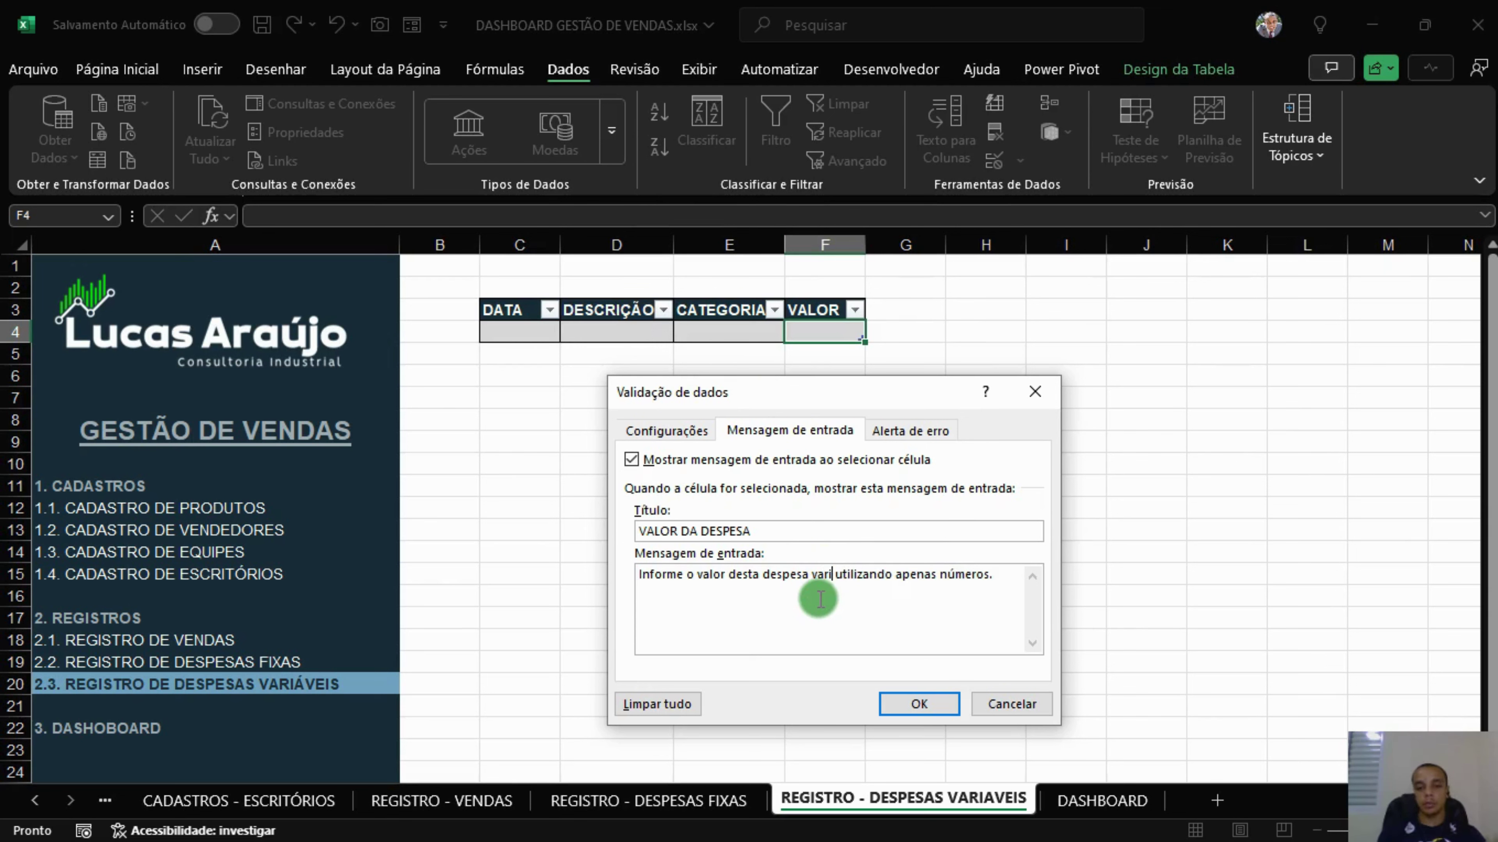
Add an F4 error alert titled 'ENTRADA INVÁLIDA', reusing the input message text with 'válido' inserted after 'valor', and apply the validation.
key("ctrl+a")
key("ctrl+c")
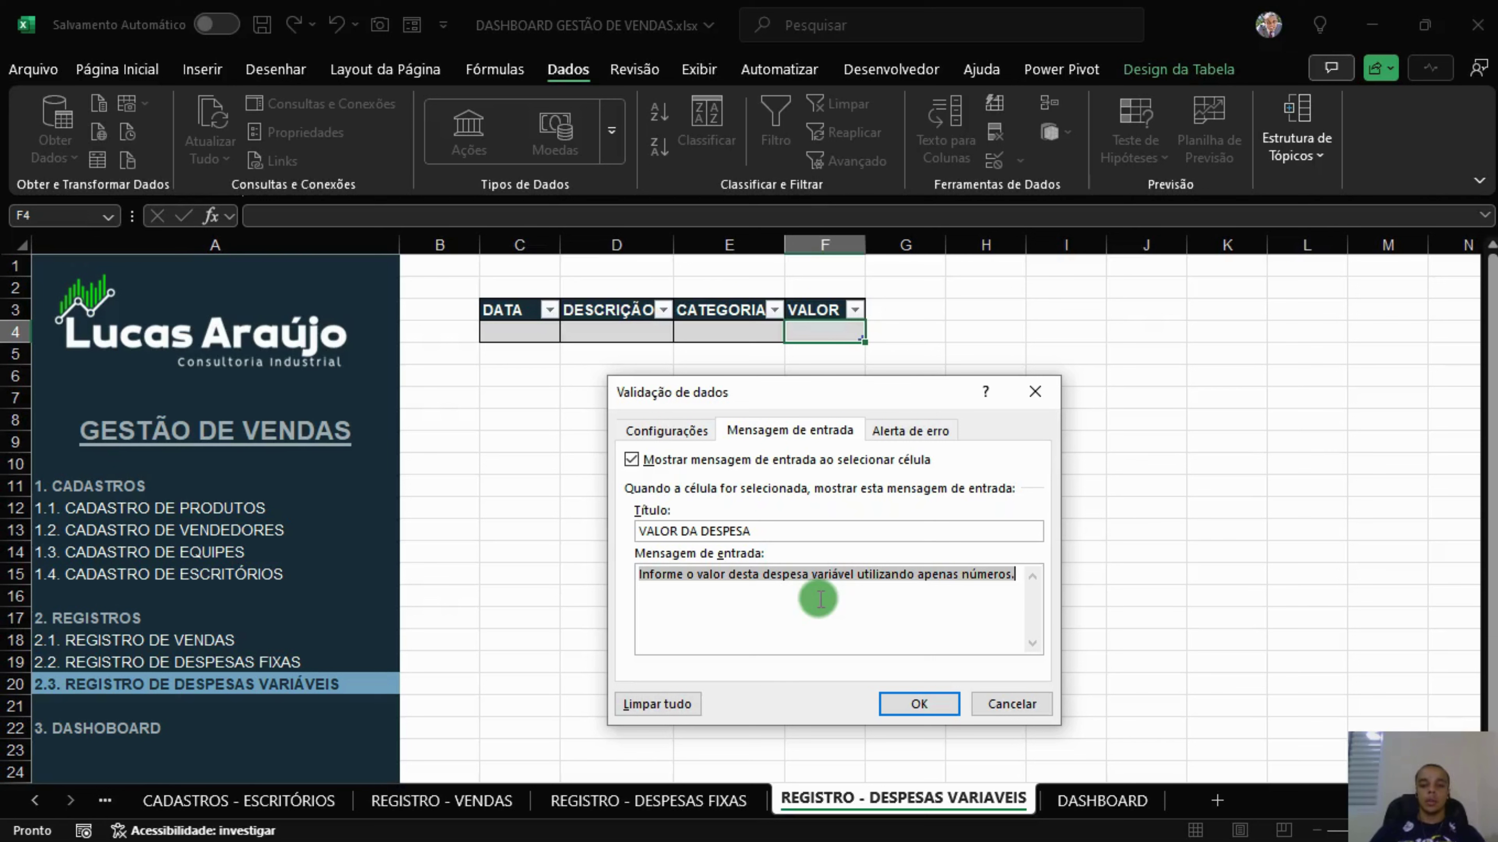
left_click(904, 418)
left_click(904, 589)
right_click(904, 588)
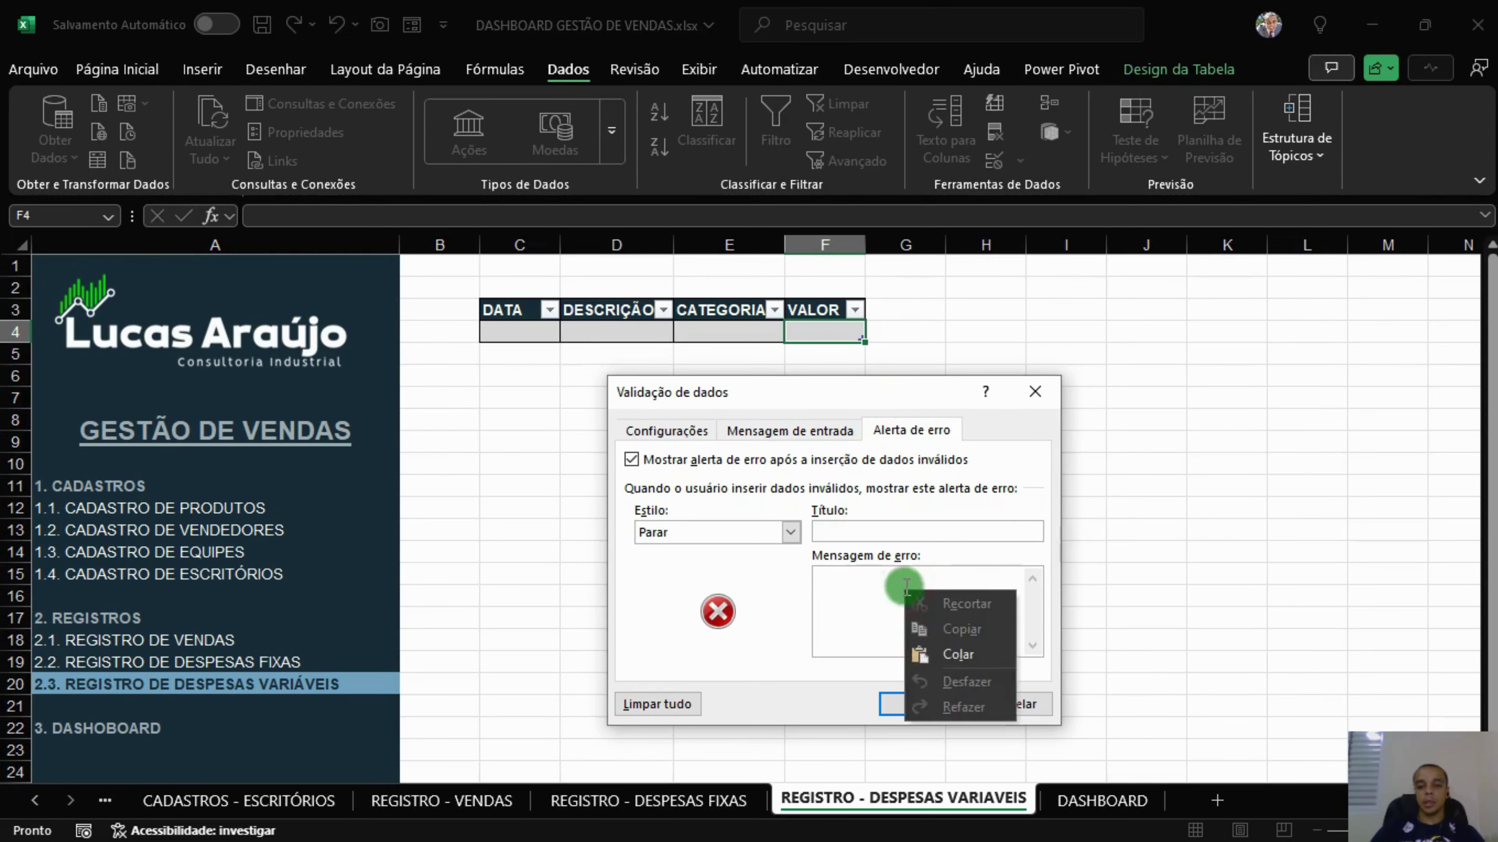
left_click(853, 592)
key("ctrl+v")
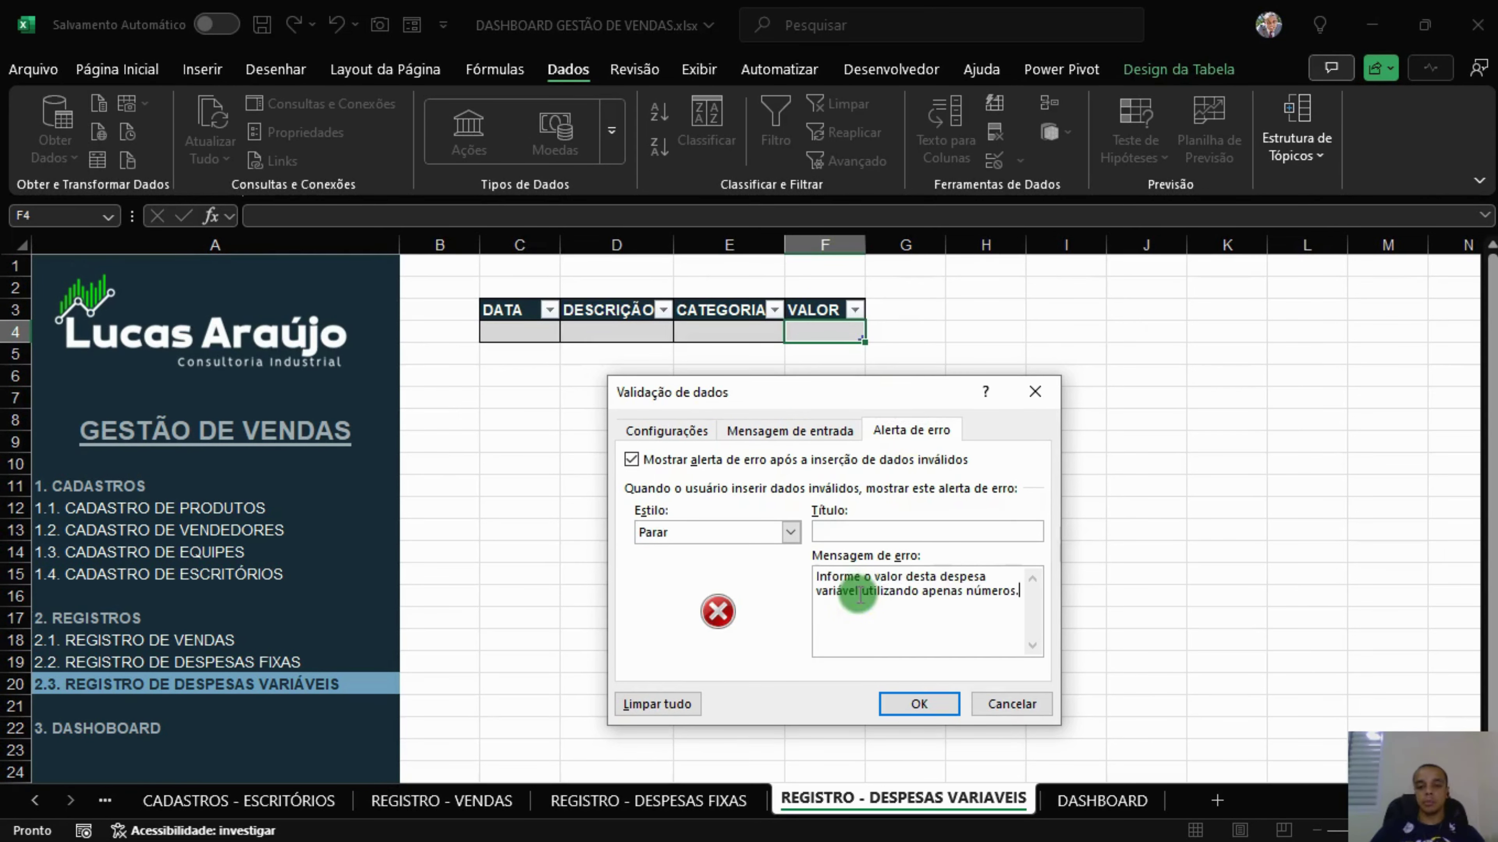
left_click(908, 583)
type("válido")
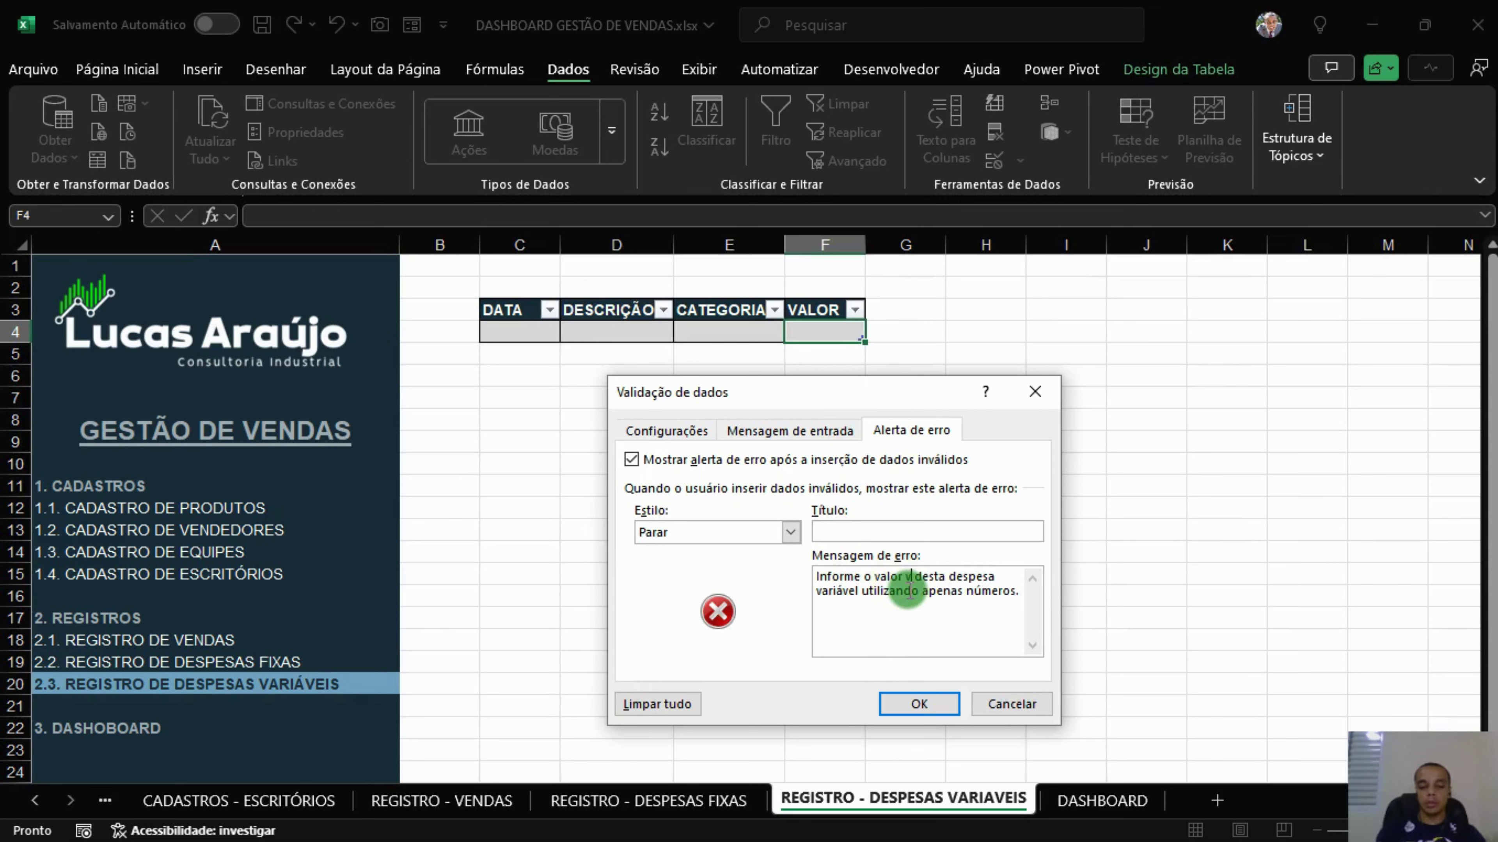
left_click(905, 532)
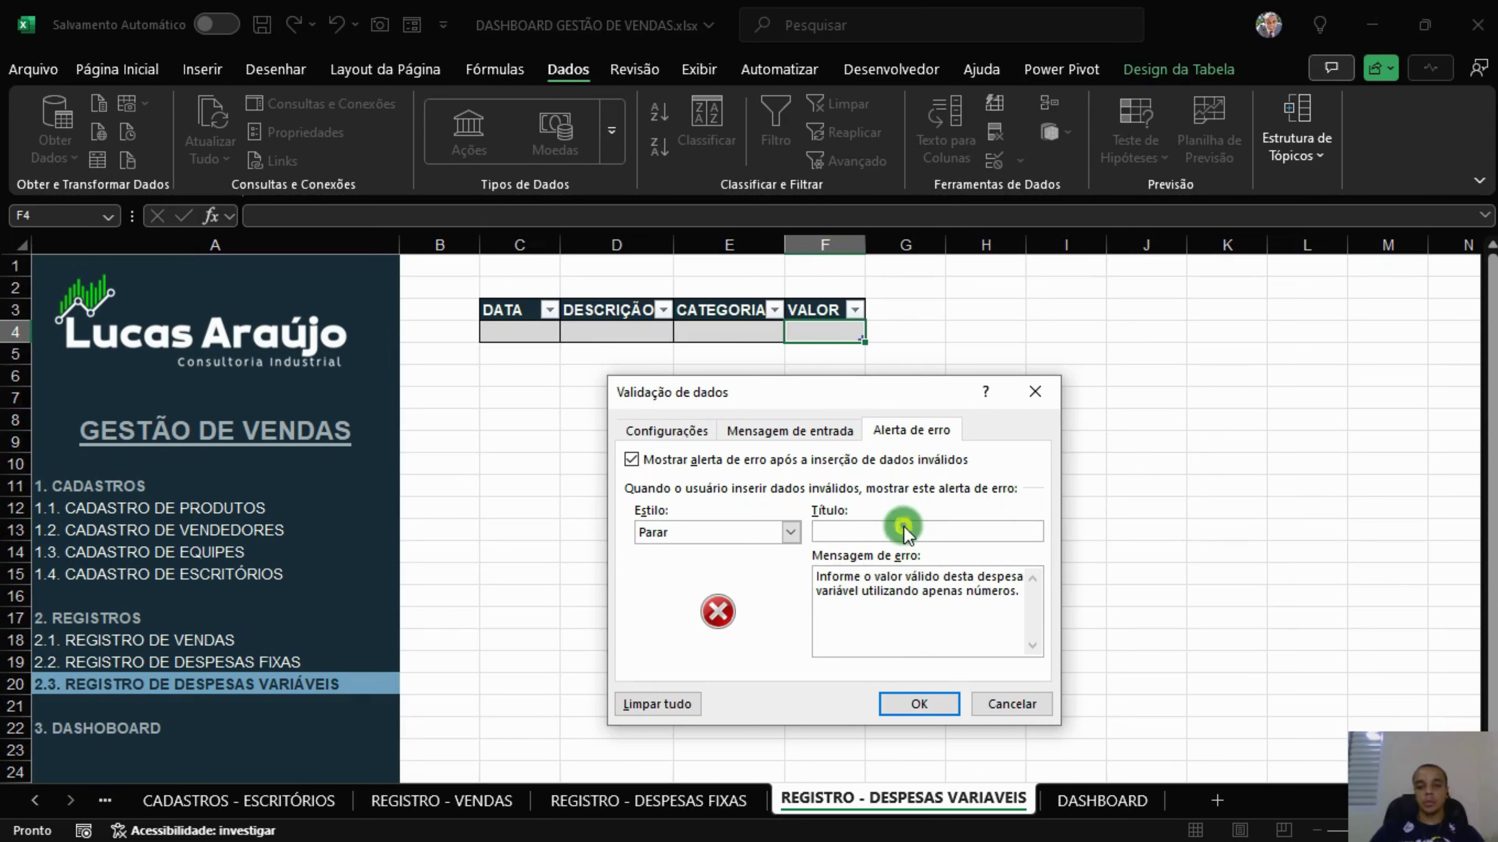
type("ENTRADA INVÁLIDA")
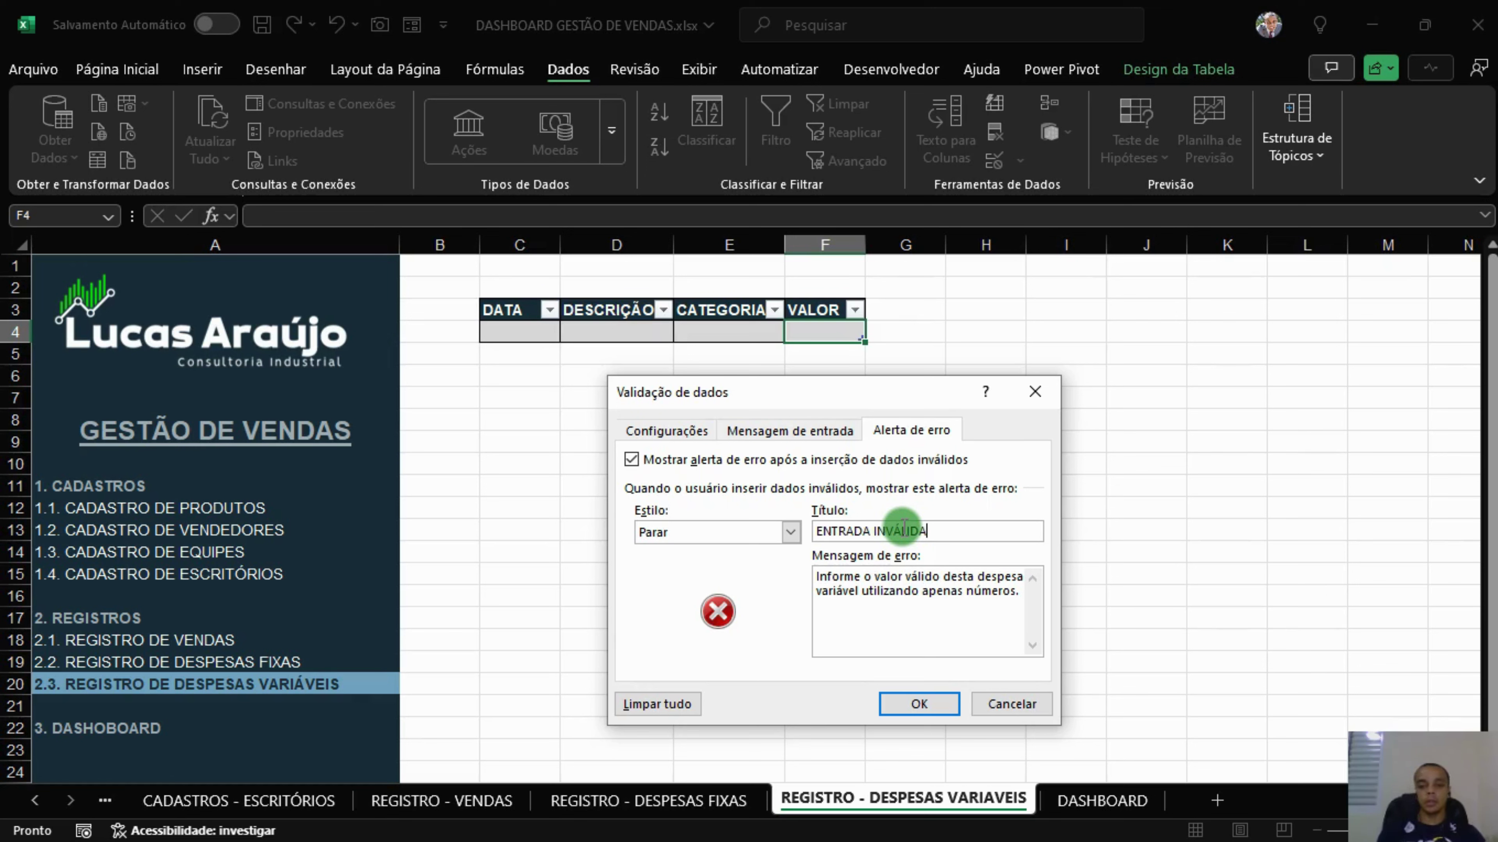
key("Return")
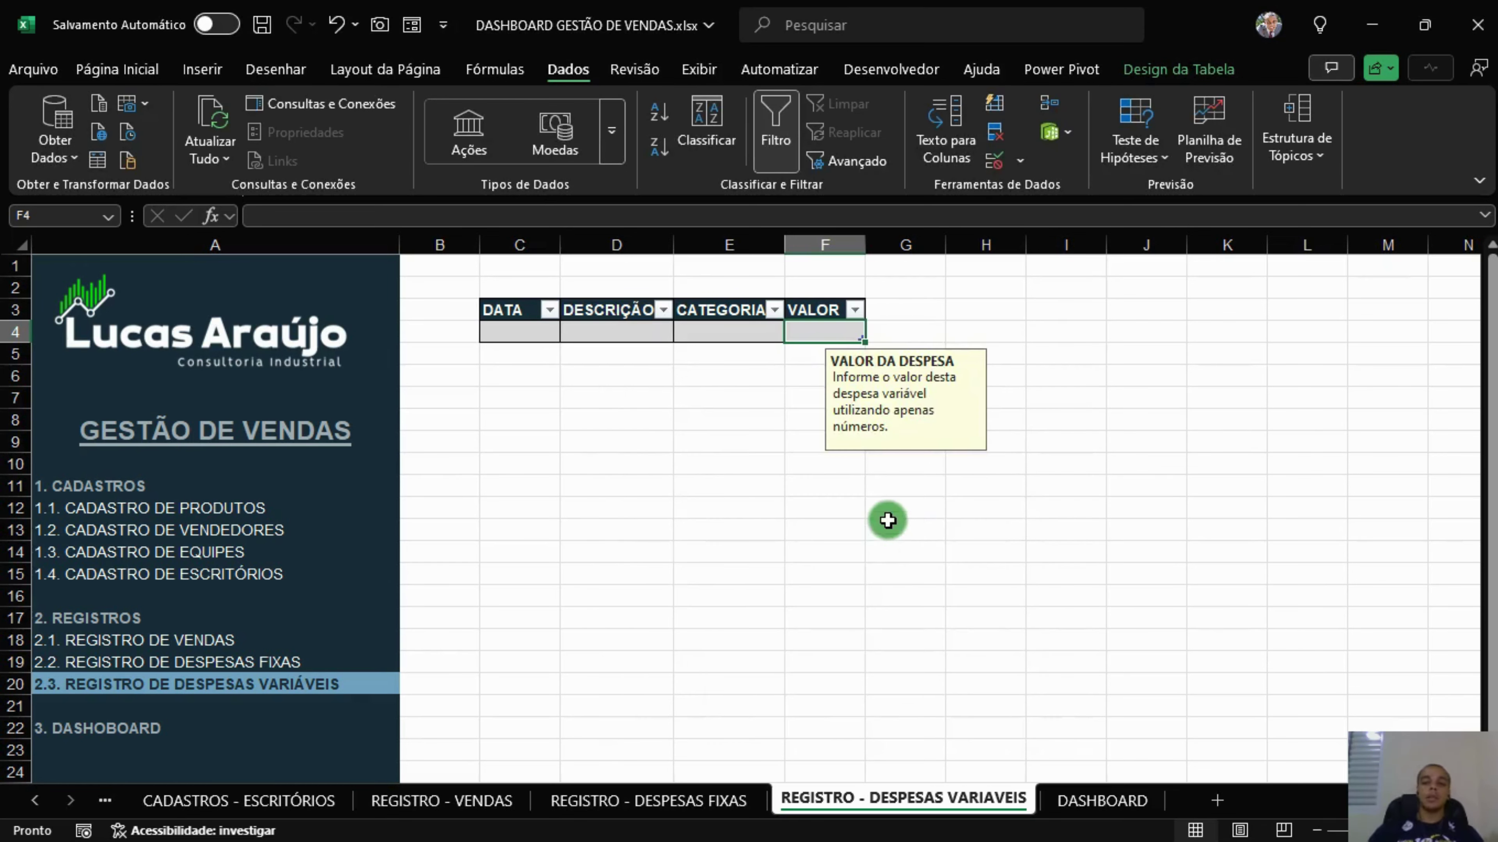
Autofit the widths of columns C through F to their contents.
left_click(666, 490)
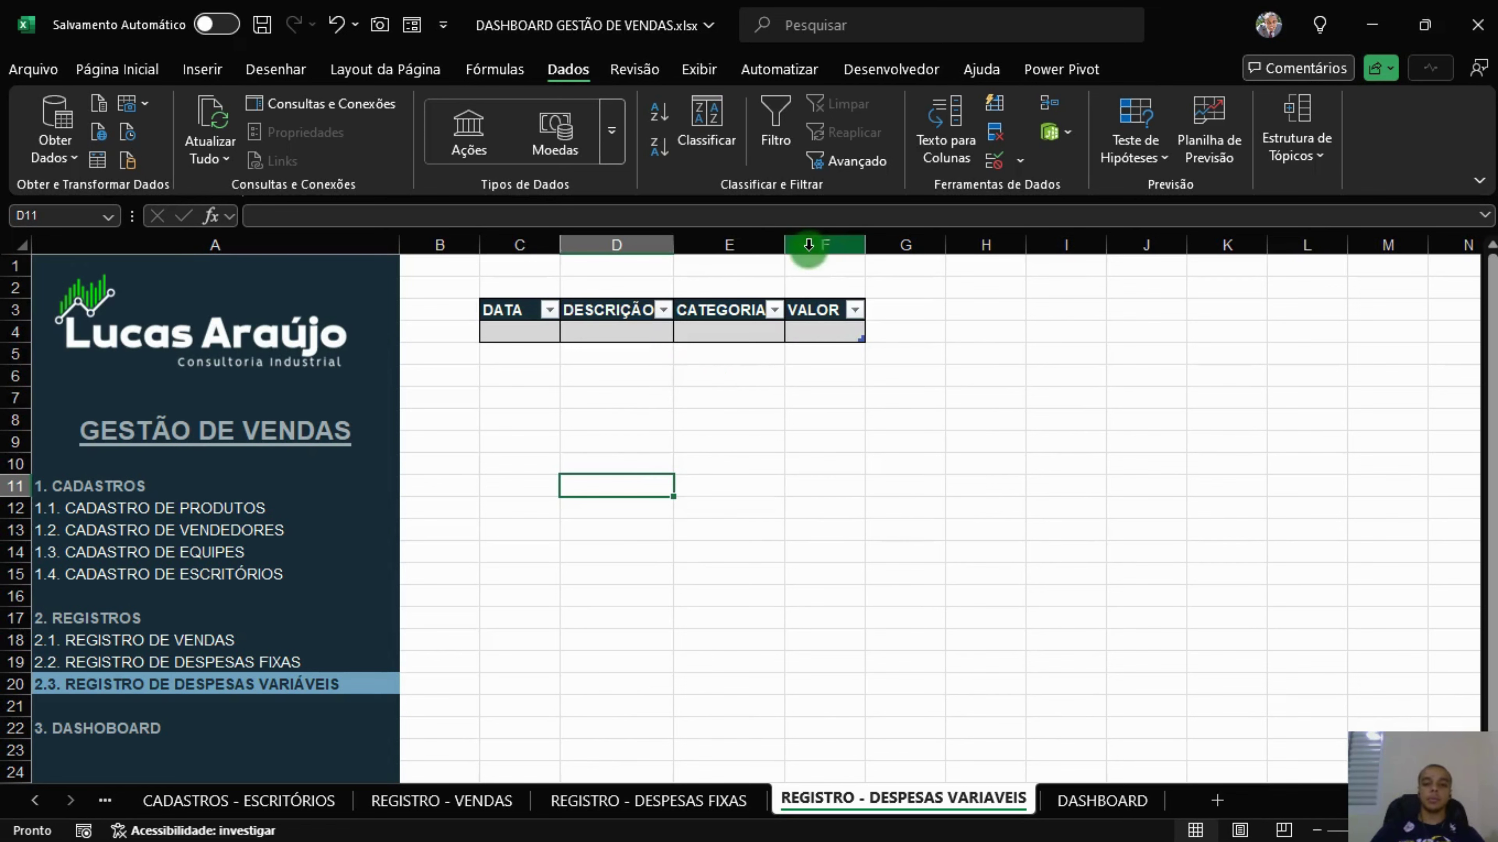
left_click_drag(803, 244, 515, 244)
double_click(554, 243)
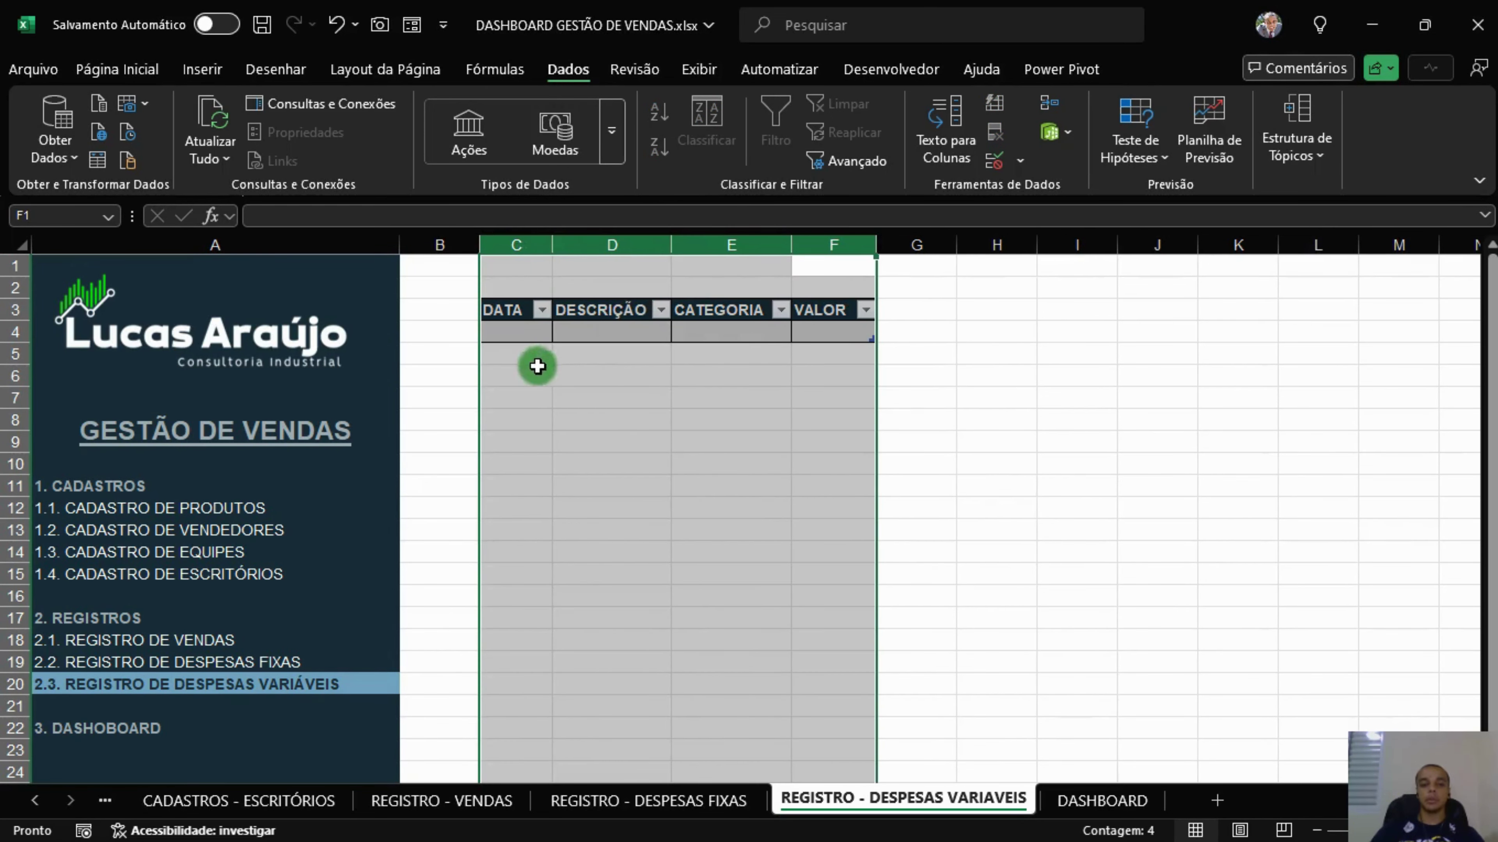
Format C4 under DATA as Data Abreviada and F4 under VALOR as Contábil.
left_click(511, 331)
left_click(770, 336)
left_click(535, 326)
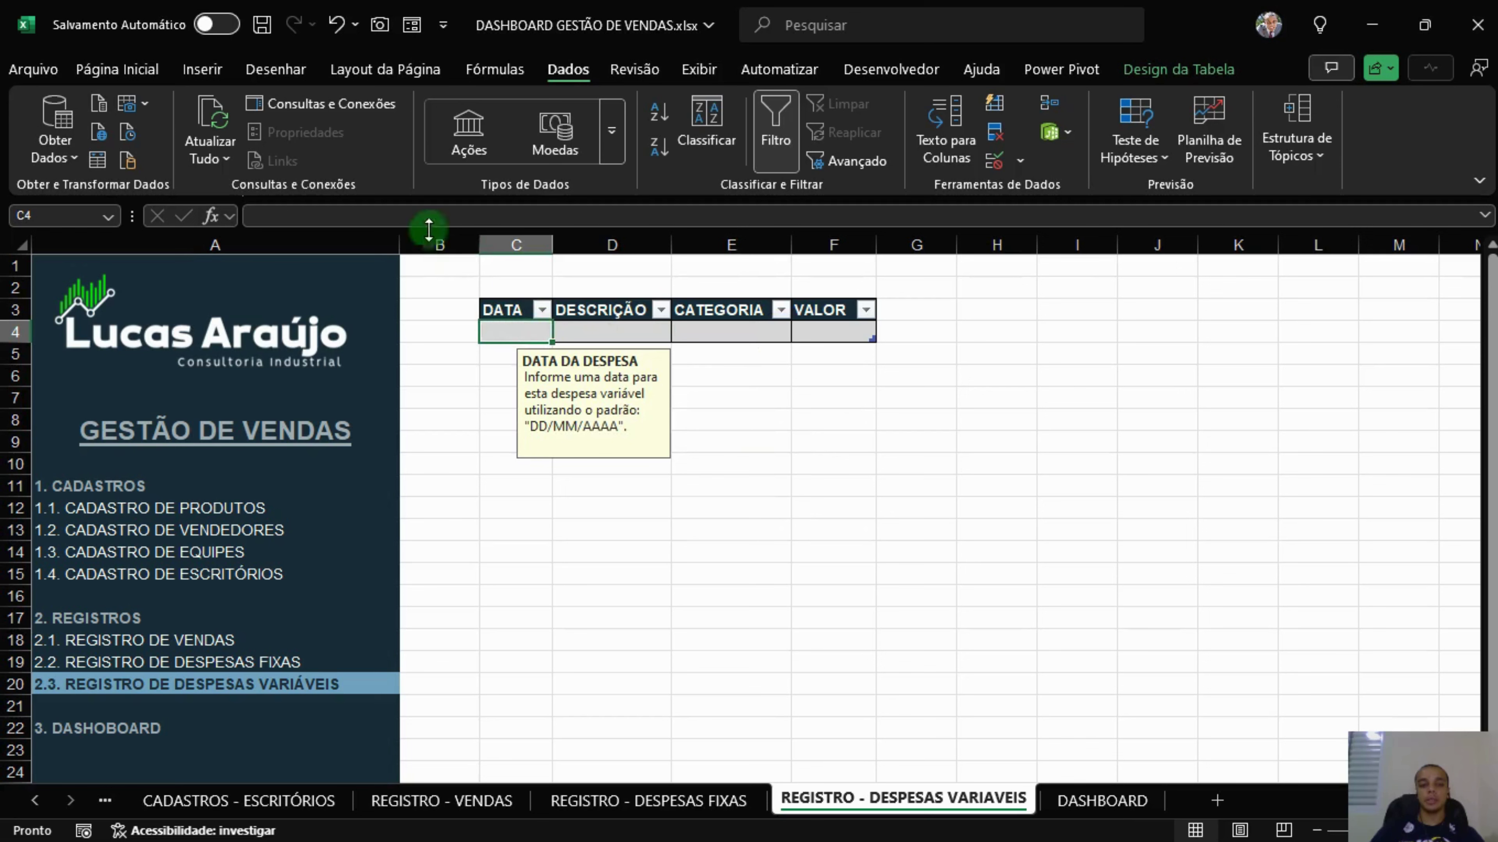
left_click(136, 69)
left_click(788, 103)
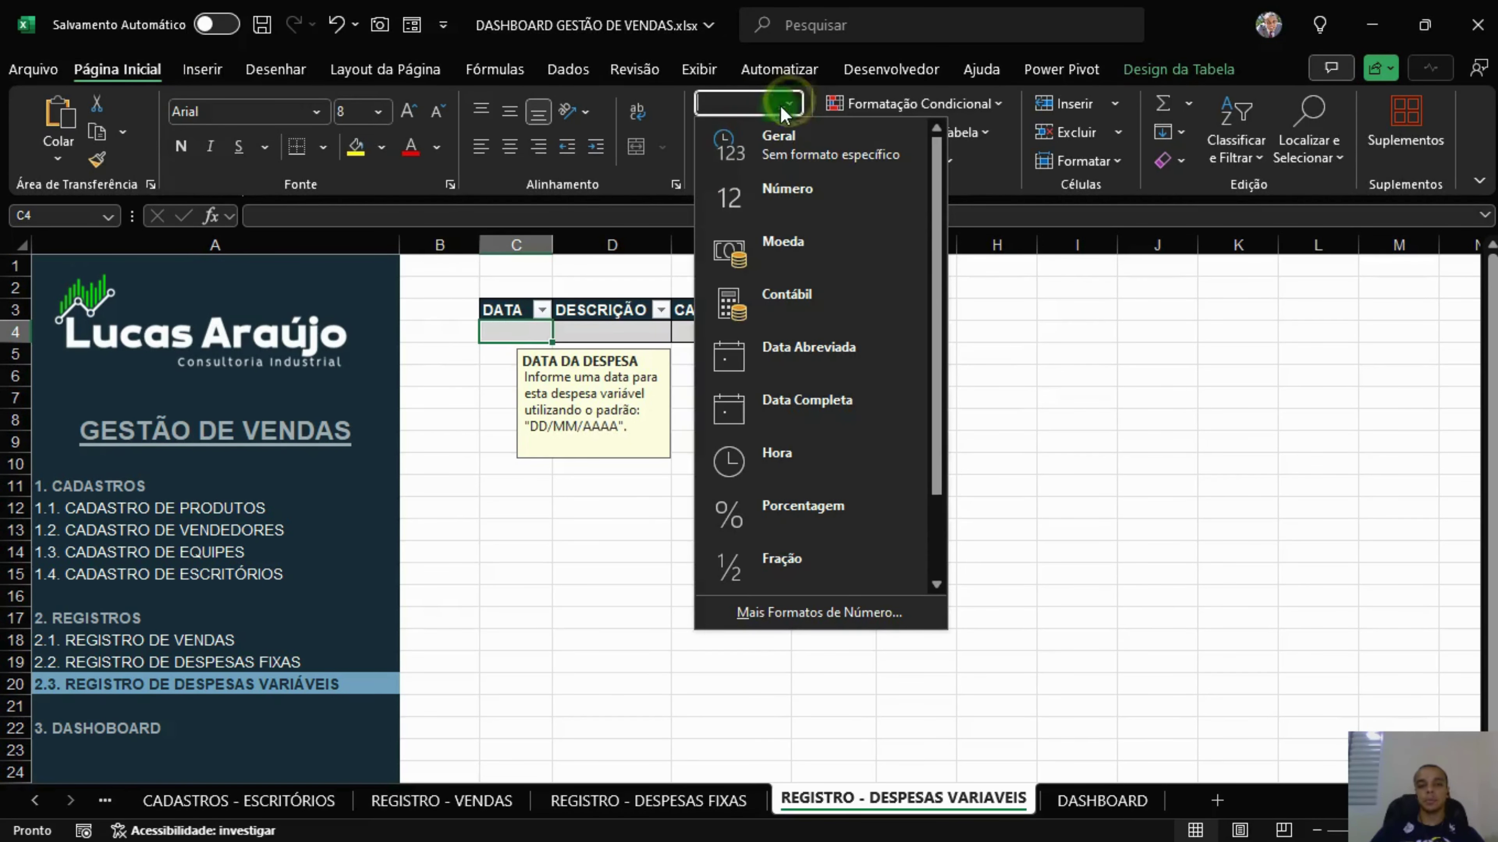
left_click(825, 353)
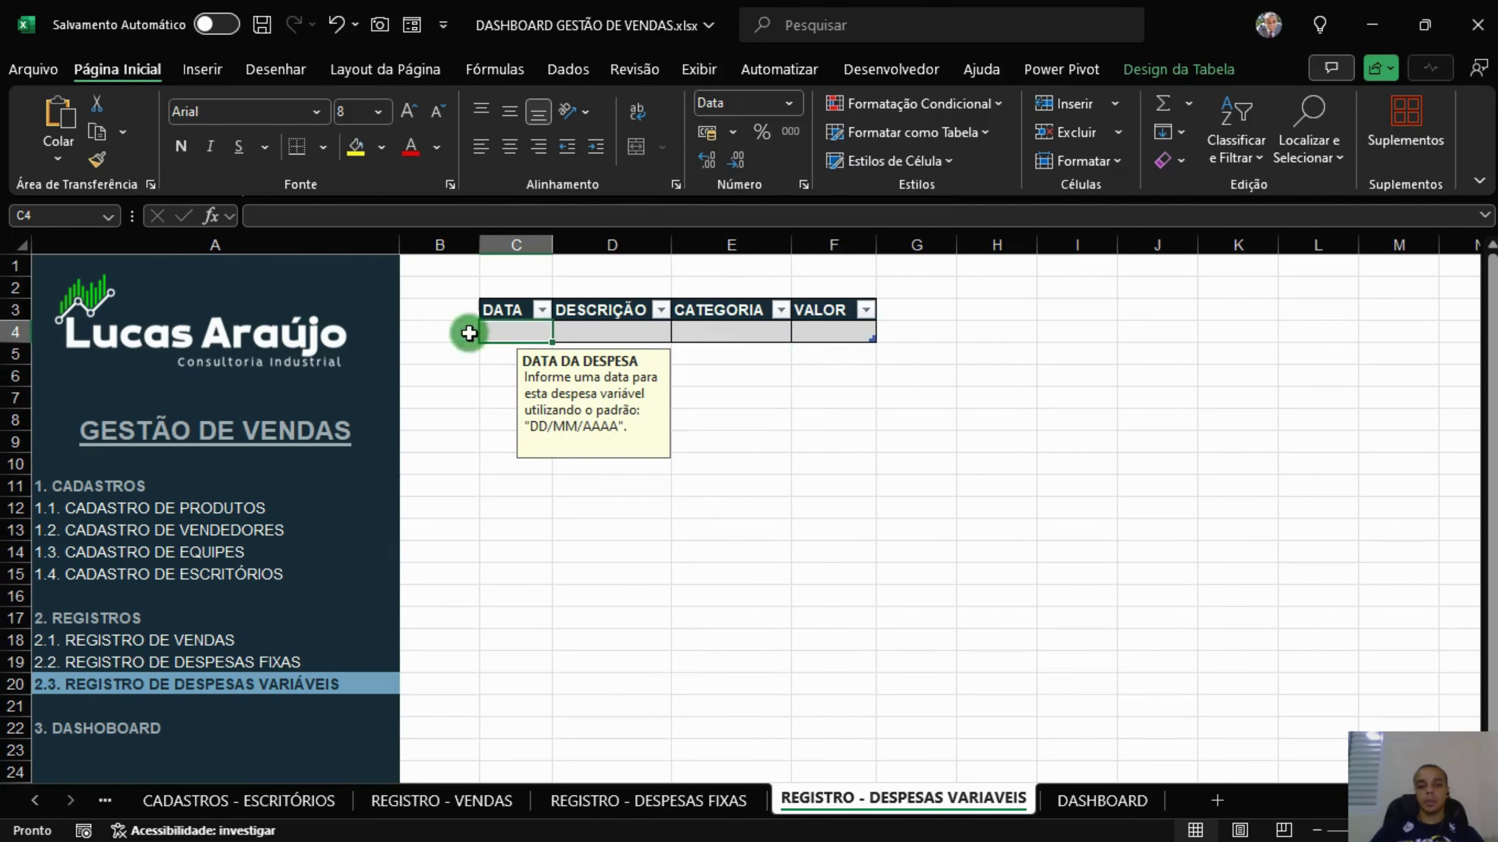
left_click(861, 332)
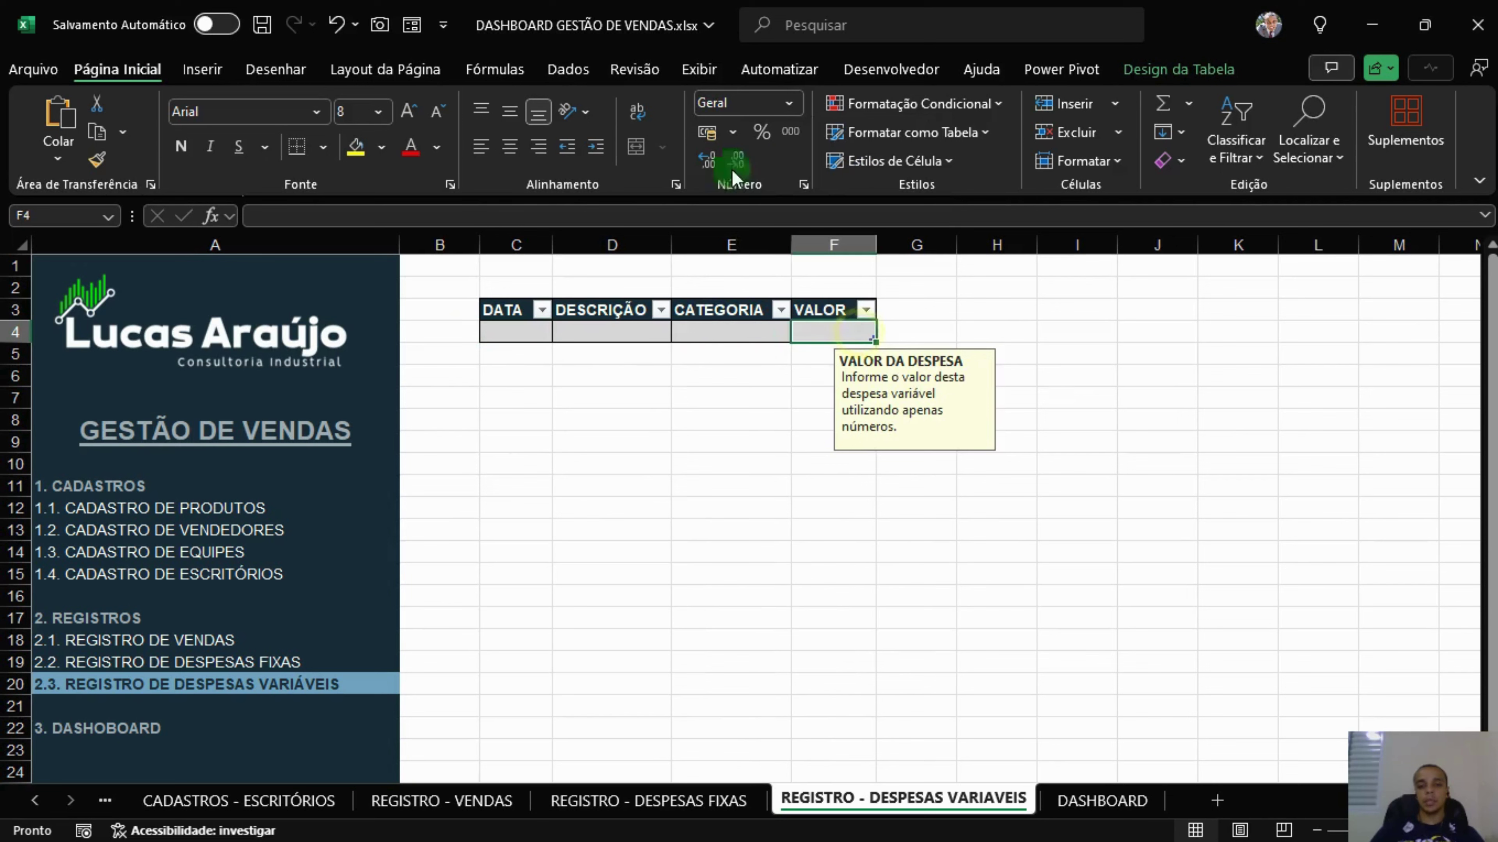
left_click(706, 132)
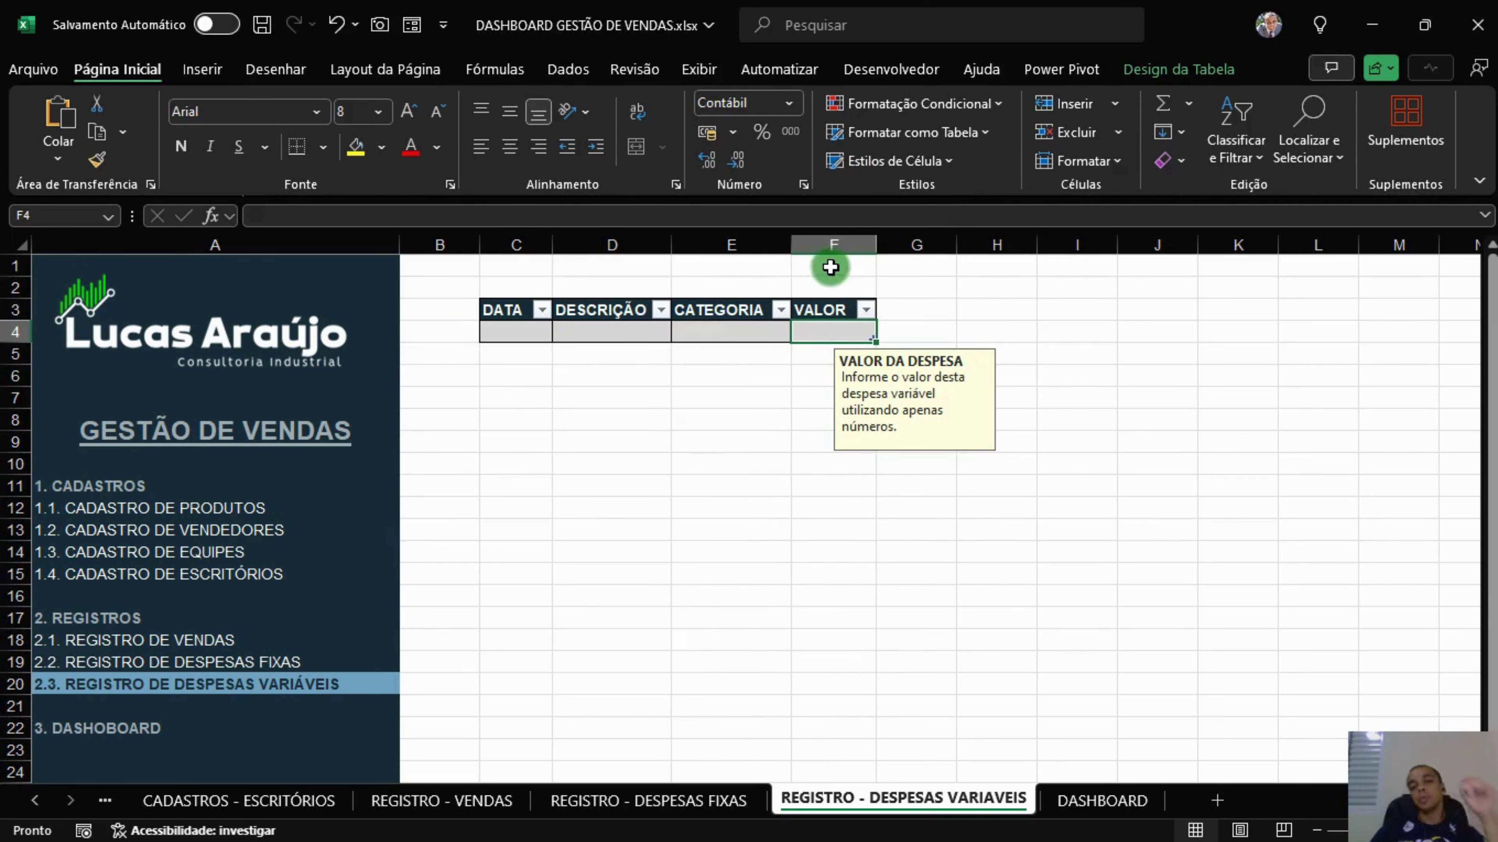
Widen table columns C through F, making DESCRIÇÃO and CATEGORIA wider than DATA and VALOR.
left_click_drag(831, 246, 623, 244)
left_click_drag(744, 243, 890, 251)
left_click(911, 535)
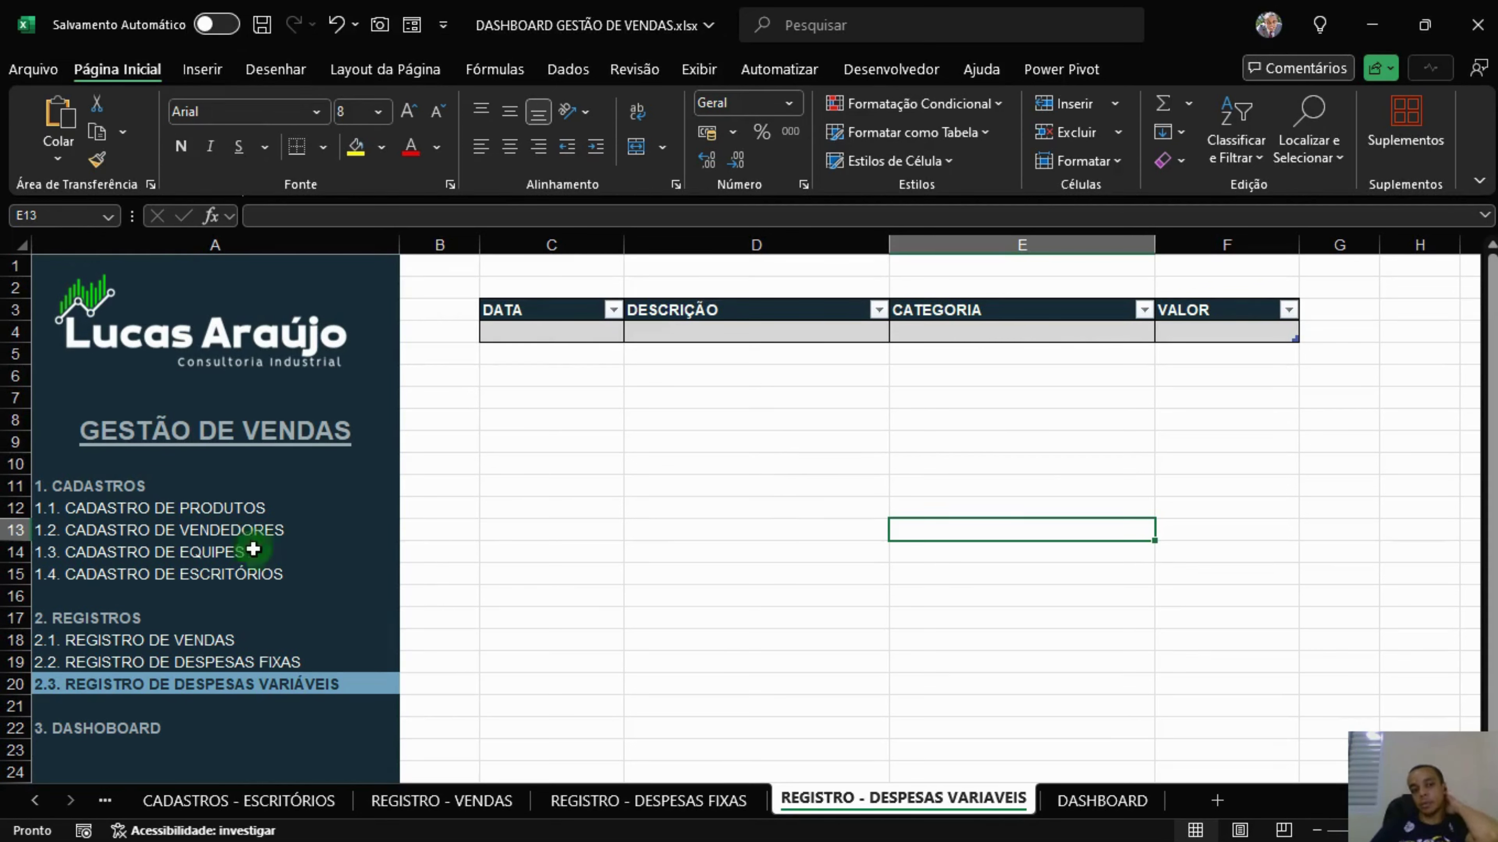
Review the cadastro and registro sheets through the sidebar links, including the variable expenses table and the fixed expenses register.
left_click(230, 512)
left_click(233, 530)
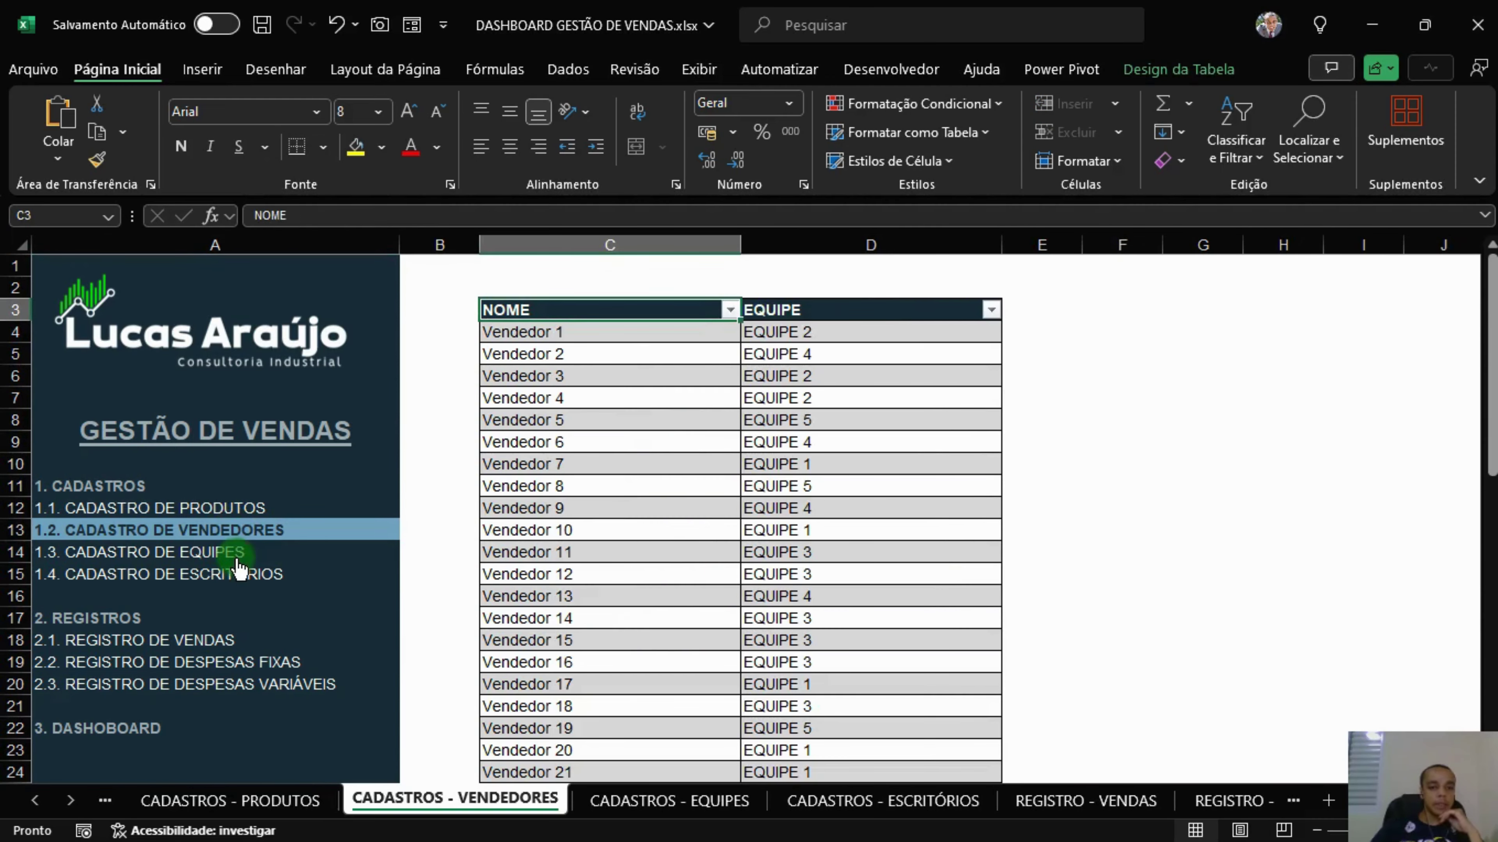
left_click(224, 558)
left_click(226, 568)
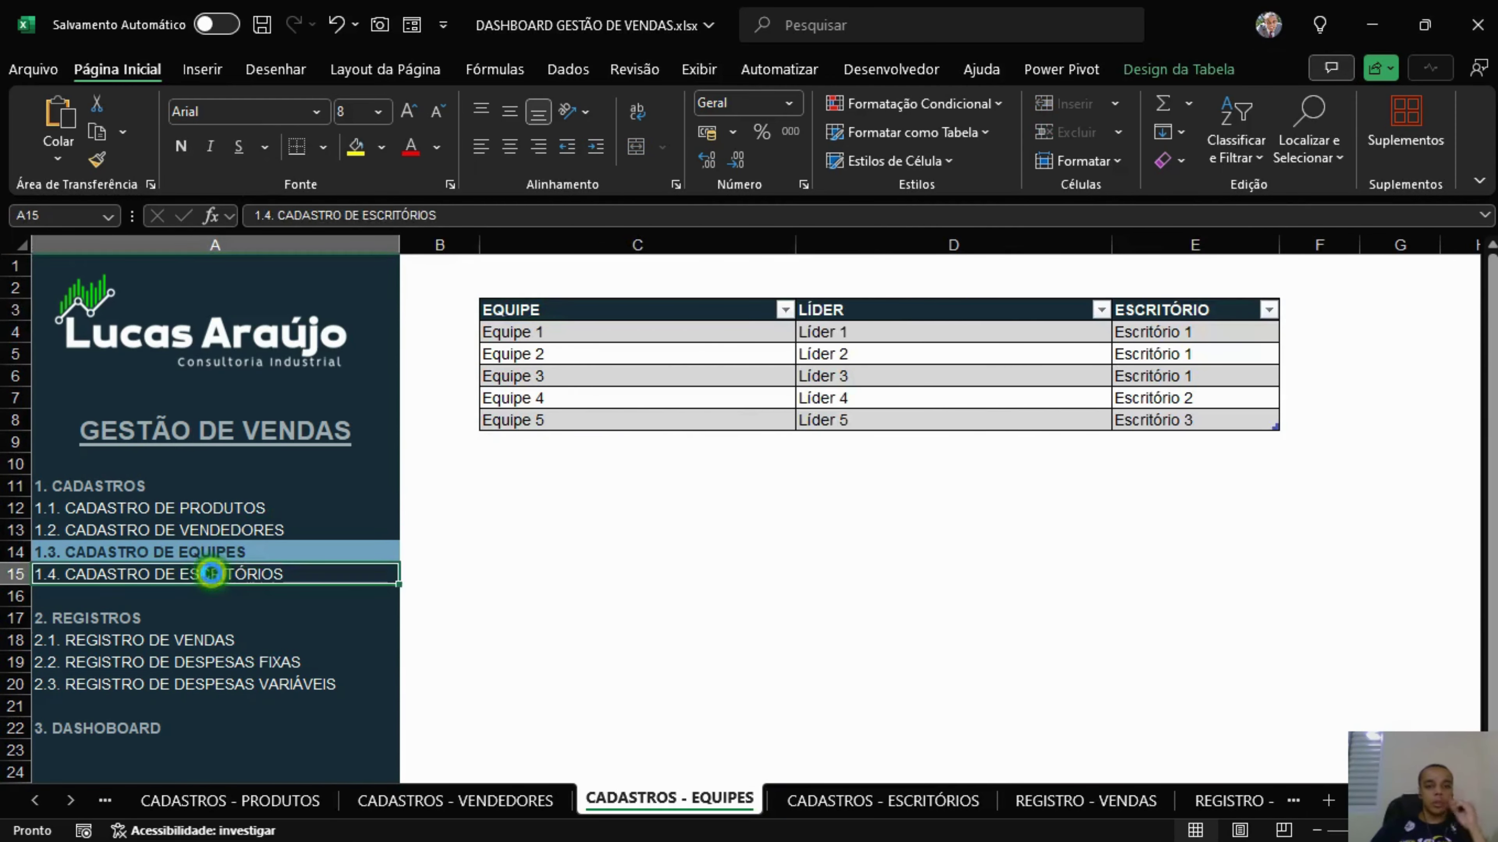
left_click(224, 558)
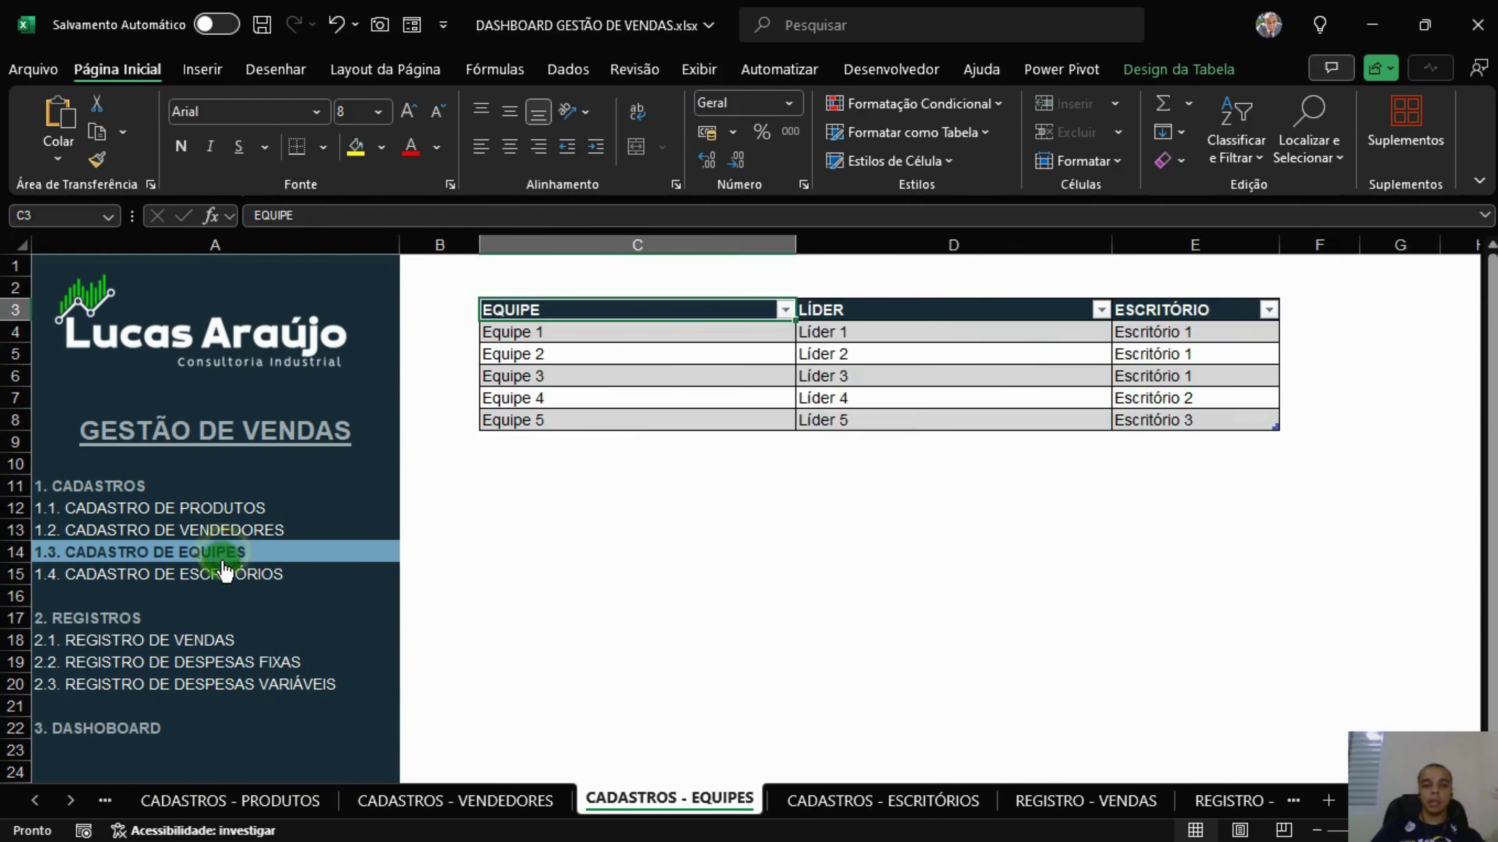
left_click(224, 638)
left_click(224, 664)
left_click(188, 684)
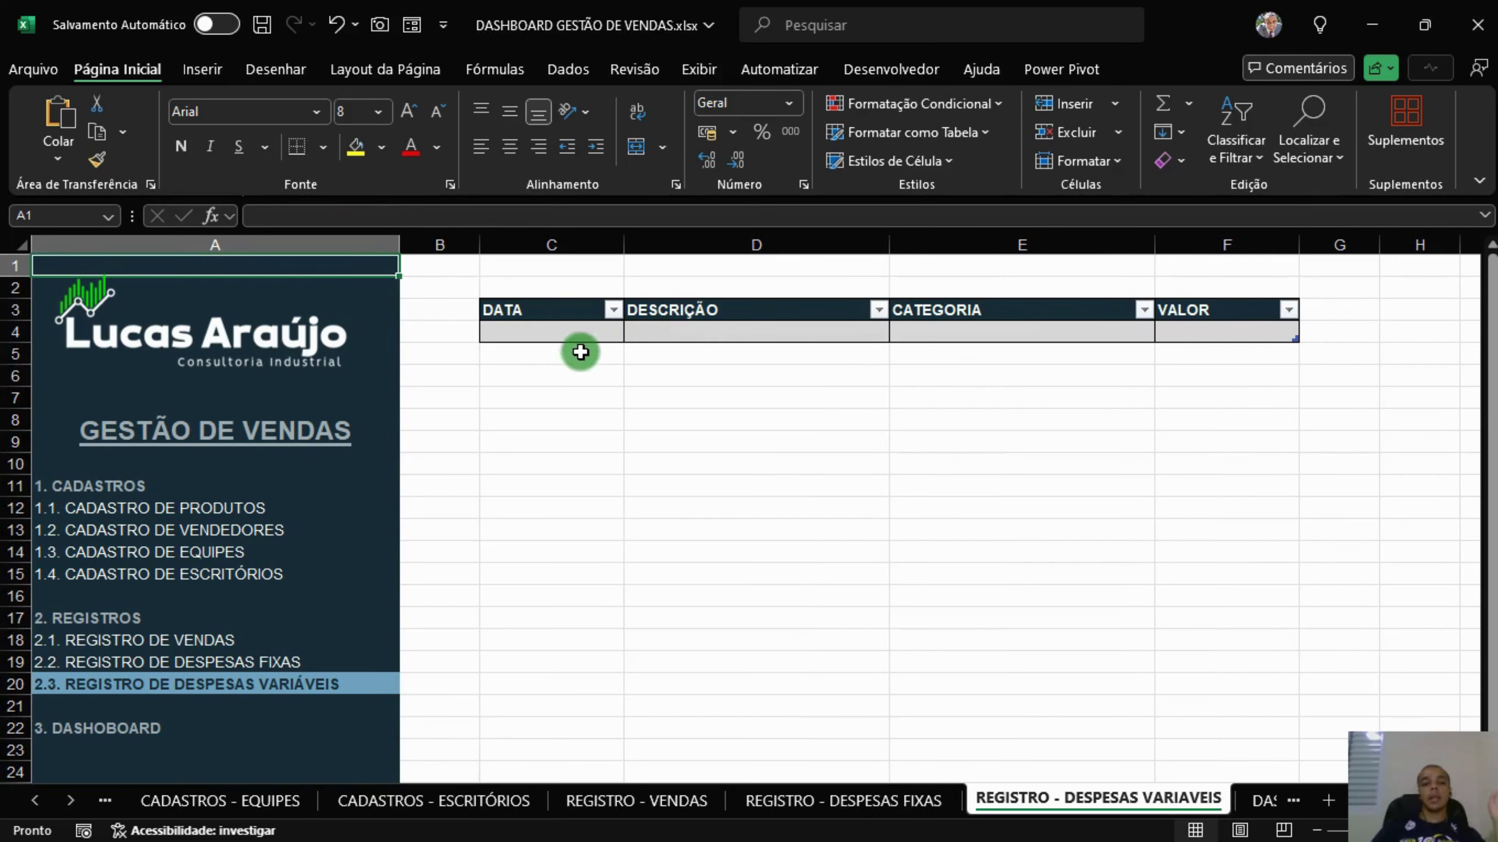
left_click(584, 332)
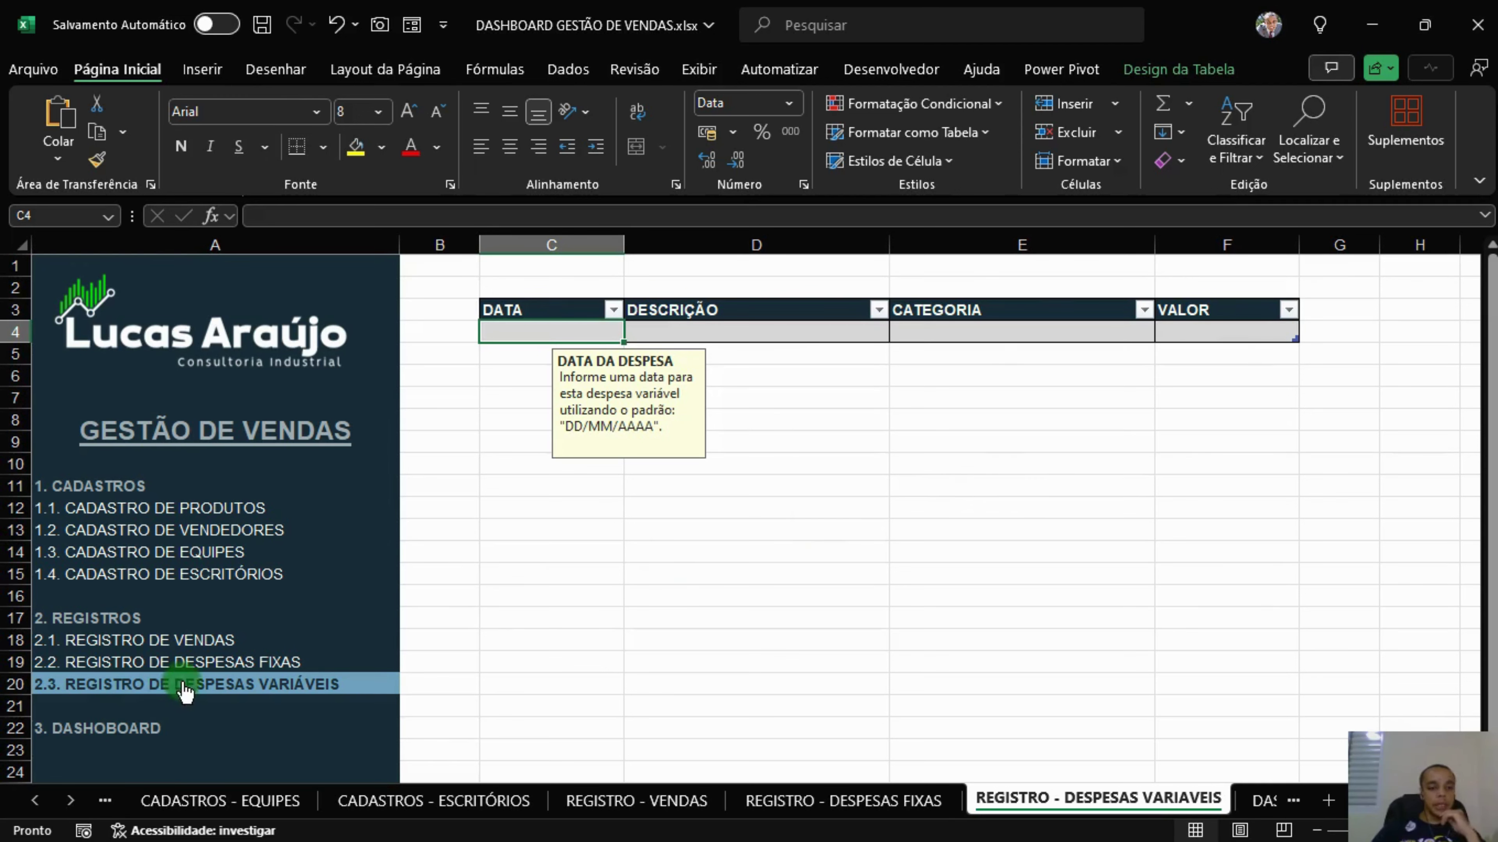
left_click(219, 661)
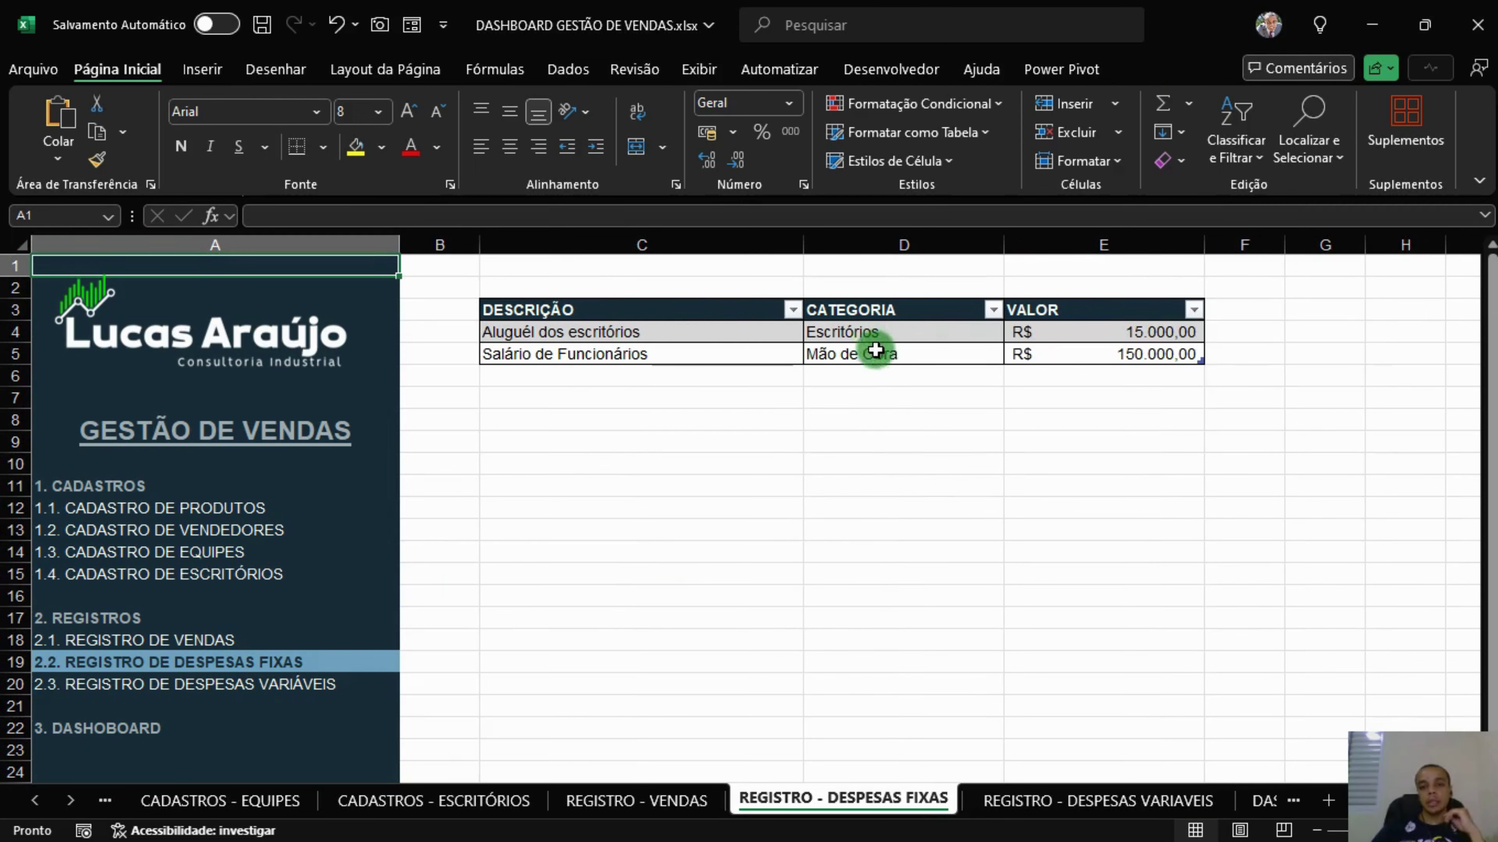
left_click(246, 688)
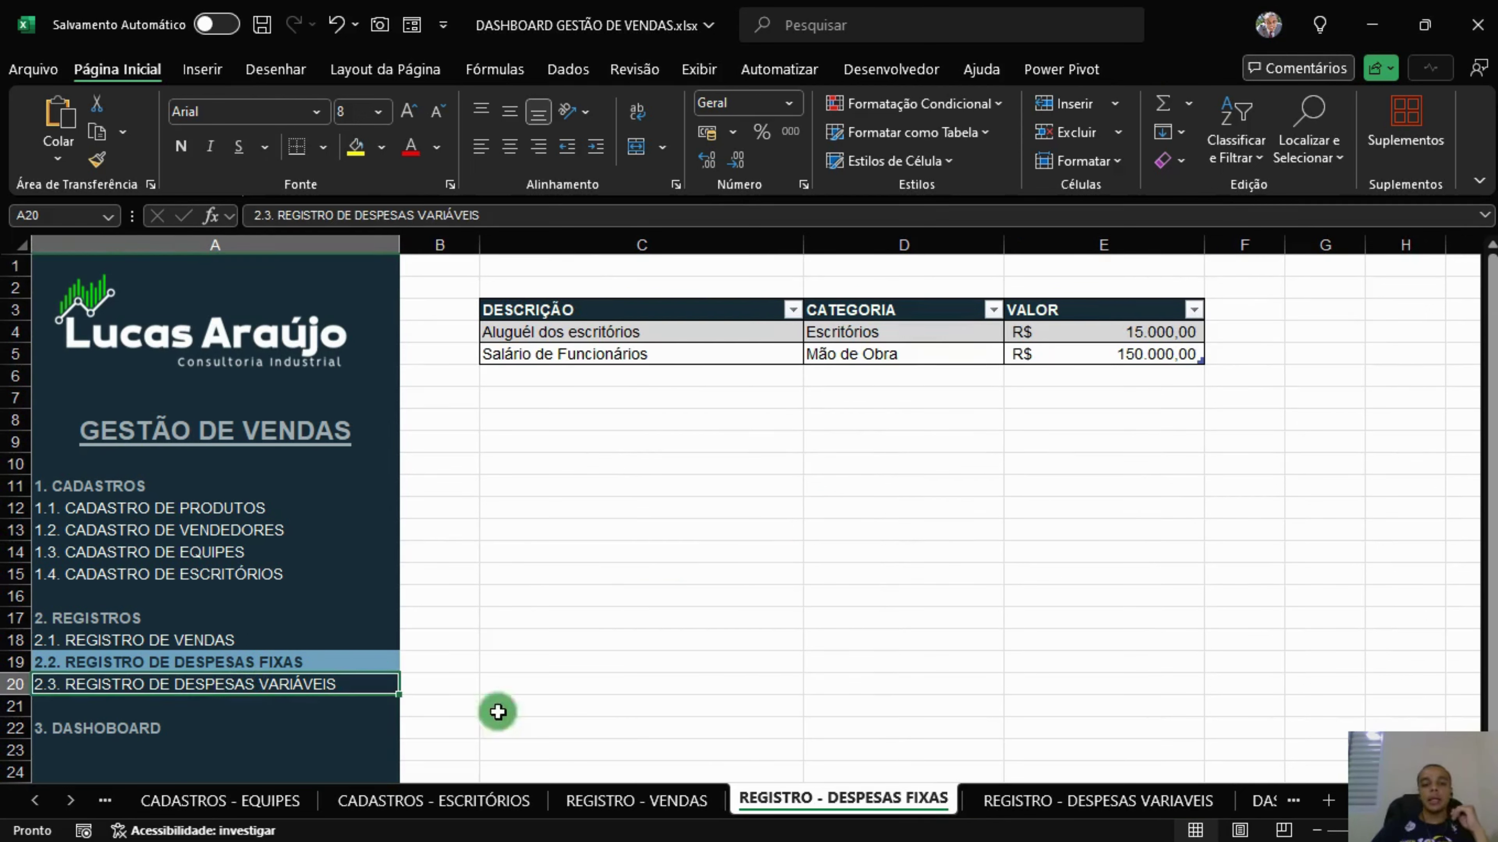
left_click(309, 691)
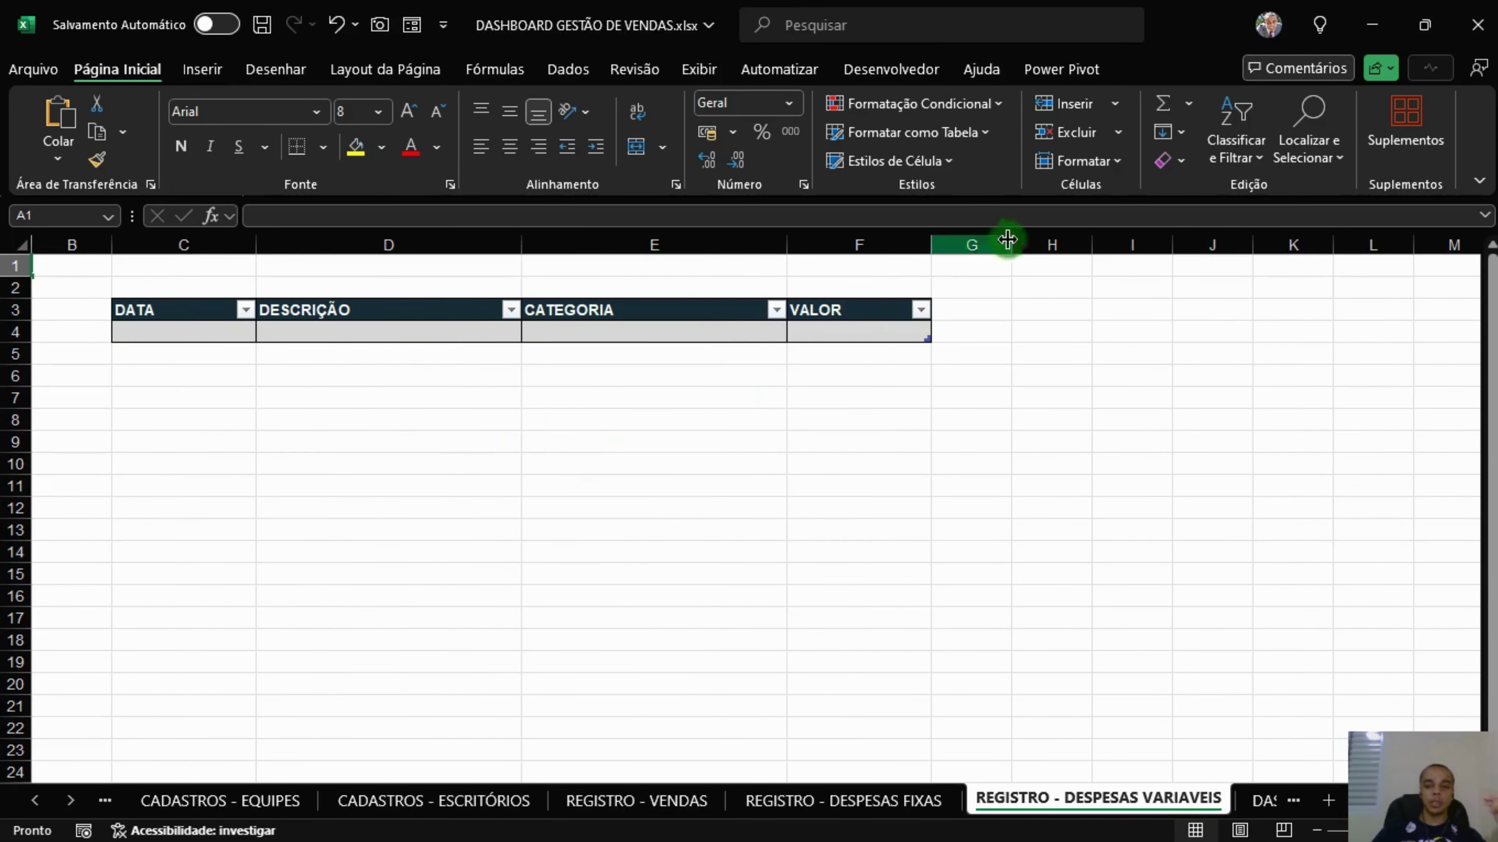
left_click(1063, 266)
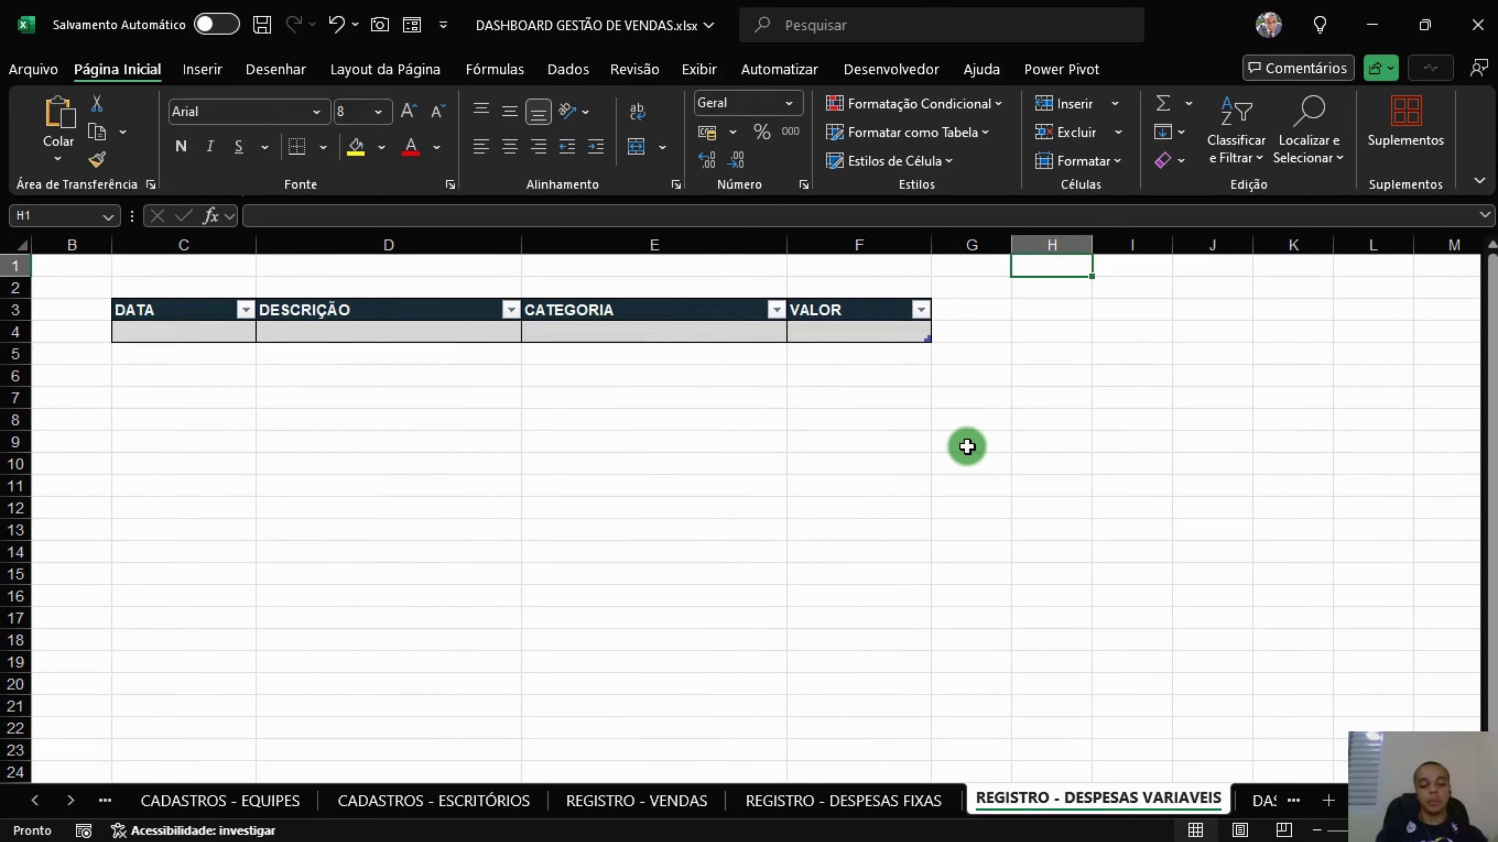
type("Esc")
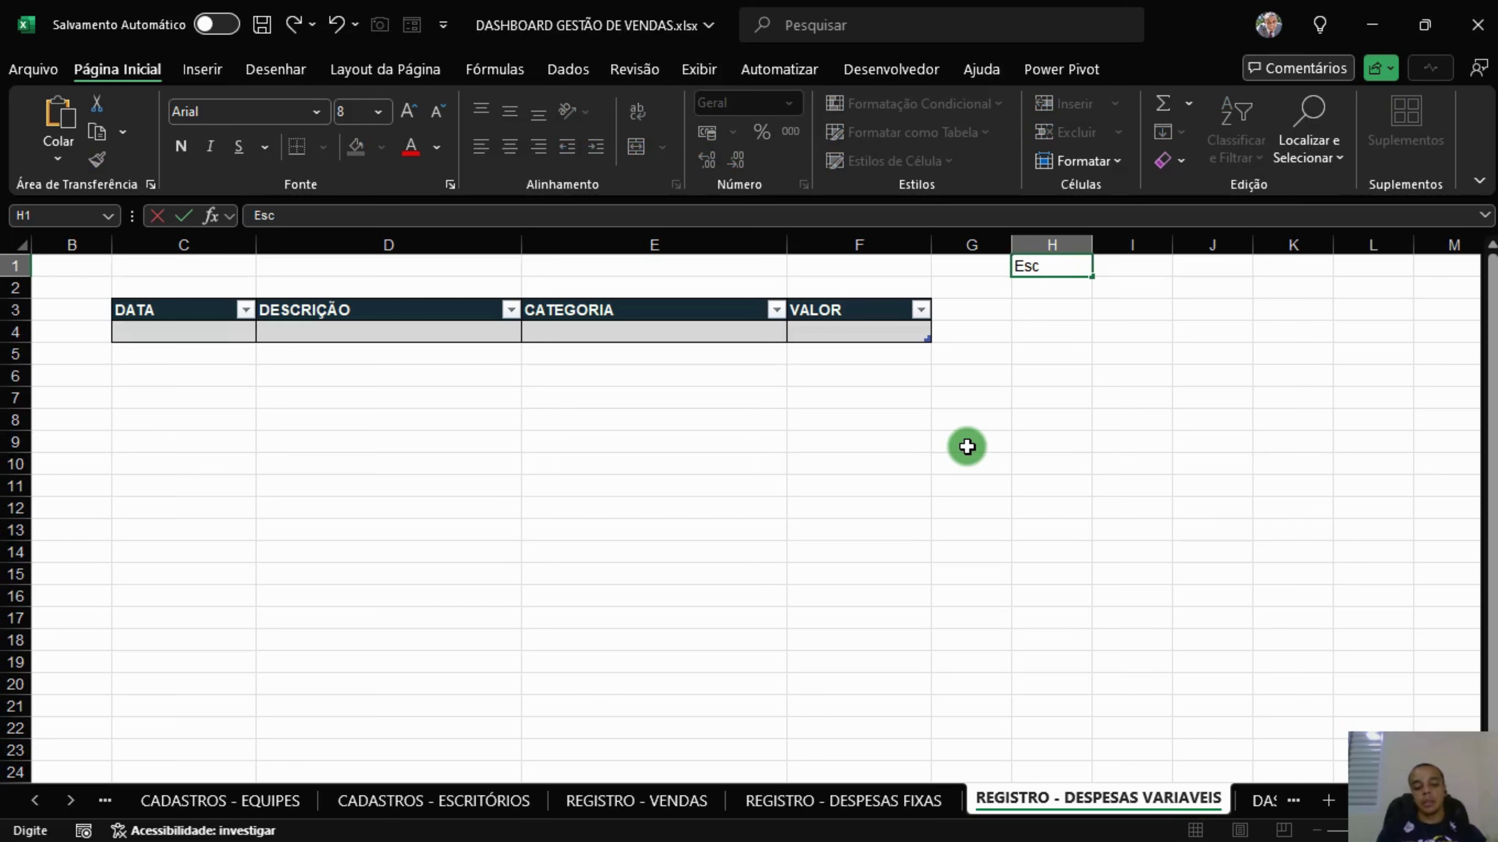
type("ri´tor")
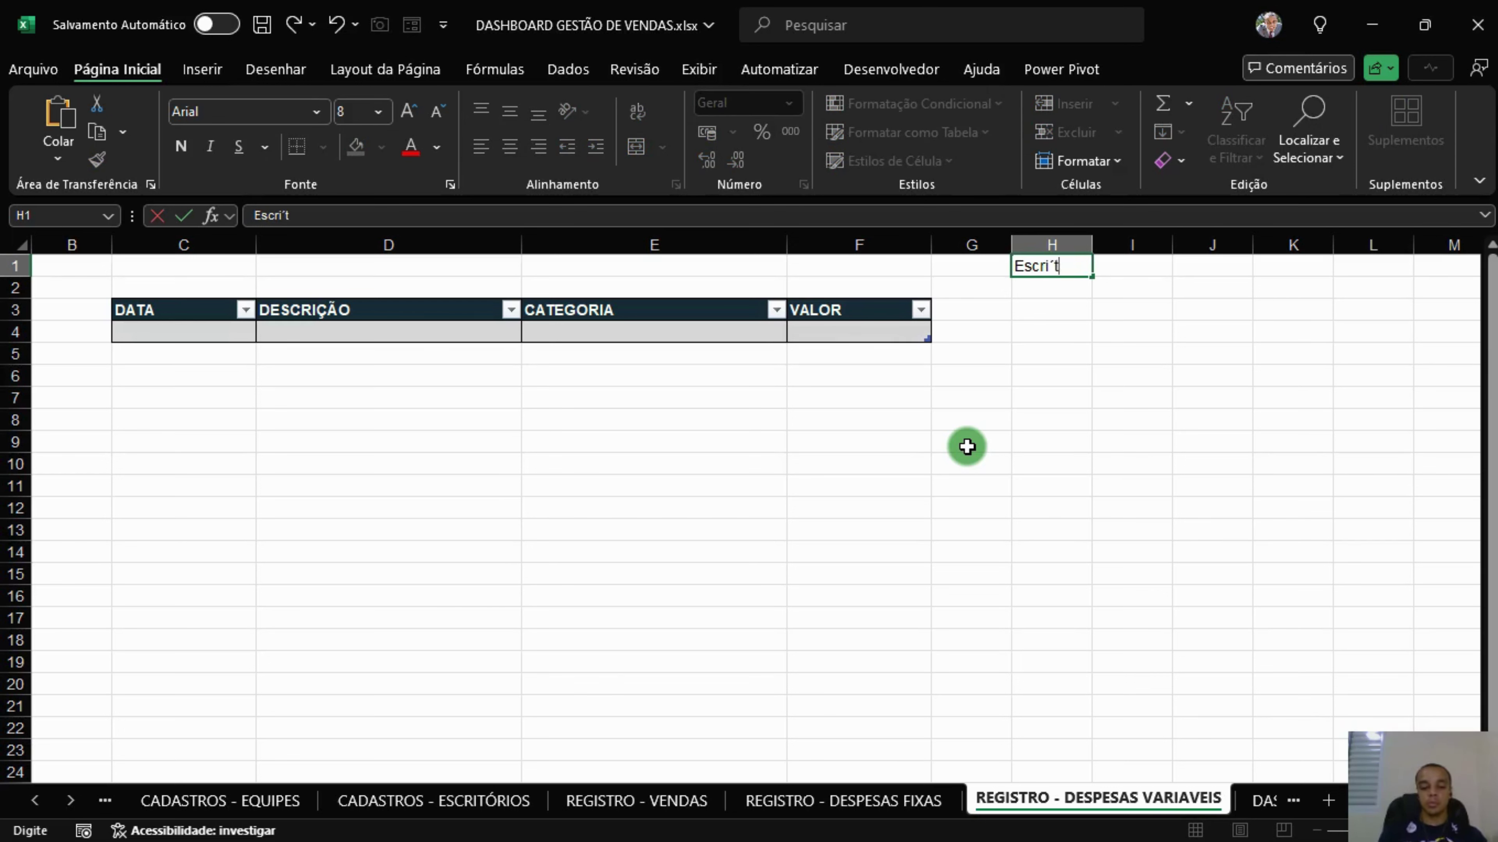
key("BackSpace")
key("BackSpace")
key("BackSpace")
key("BackSpace")
key("Escape")
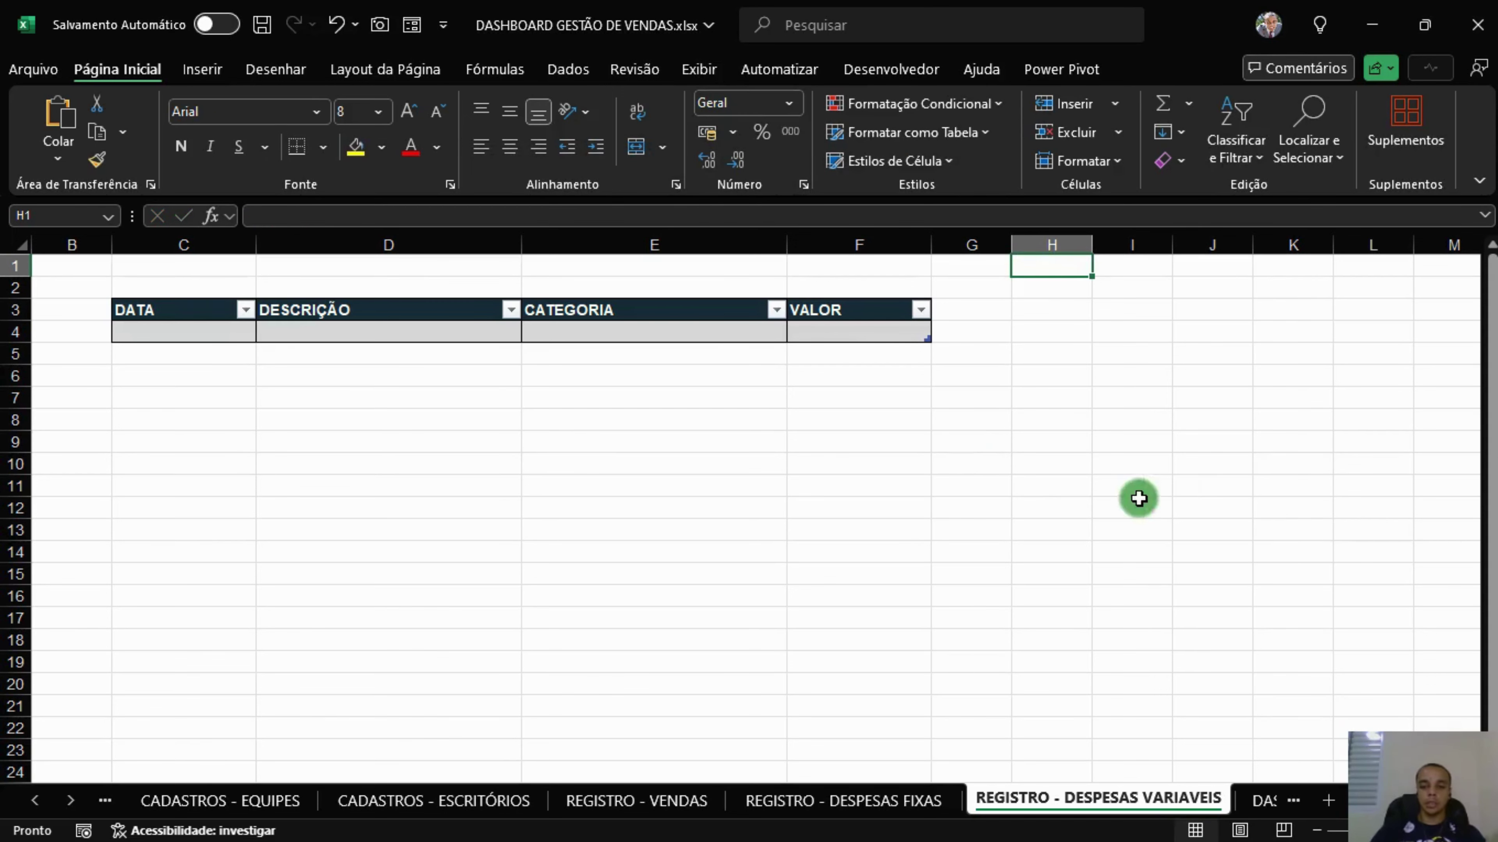
Copy the categories Escritórios and Mão de Obra from the fixed expenses table and paste them as values into H1:H2 of the variable expenses sheet.
scroll(695, 679, "left", 1)
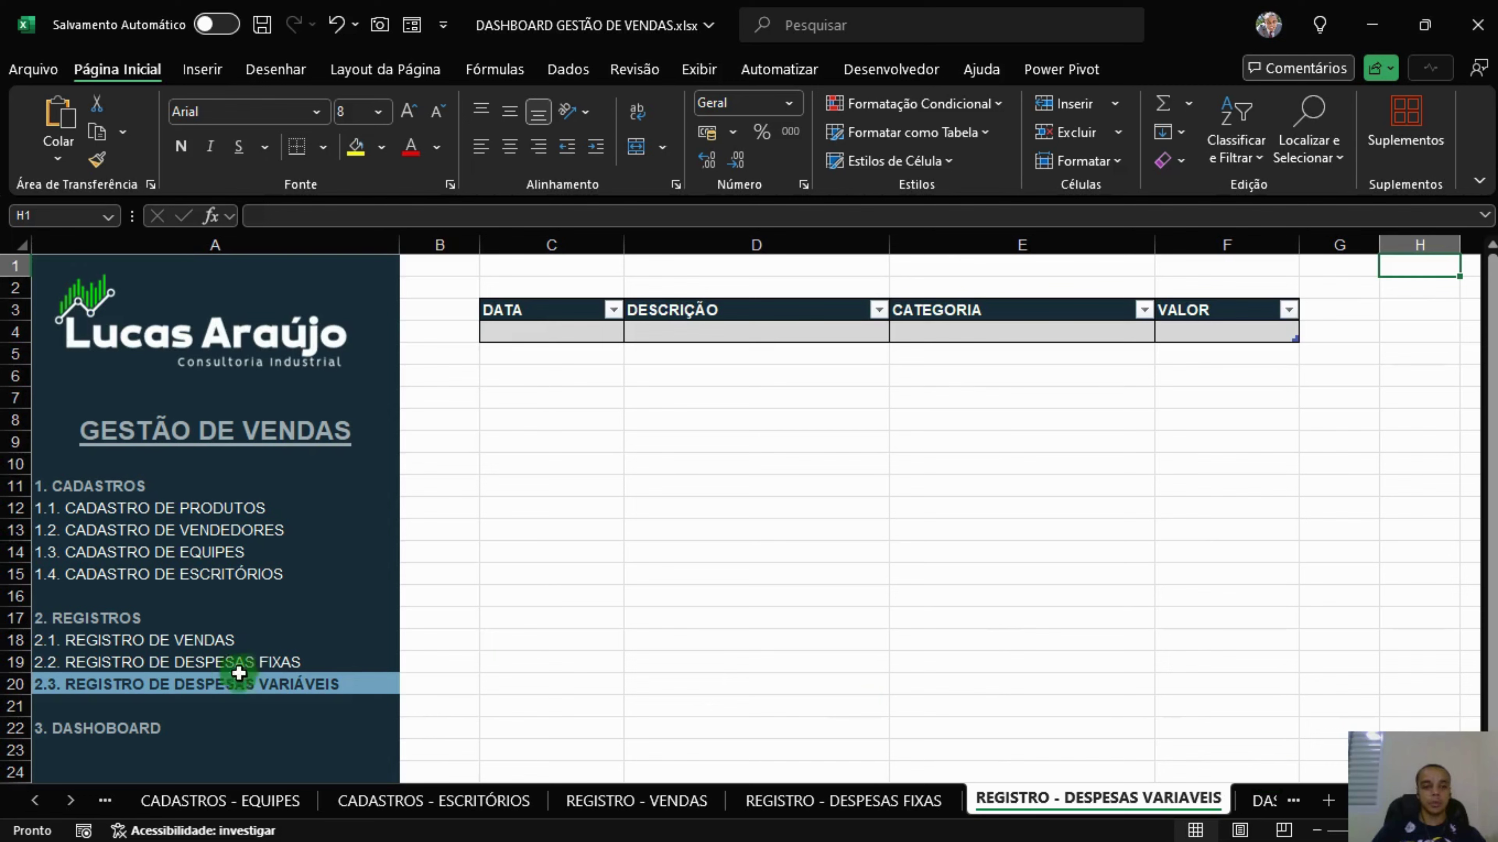
left_click(260, 662)
left_click_drag(884, 334, 883, 351)
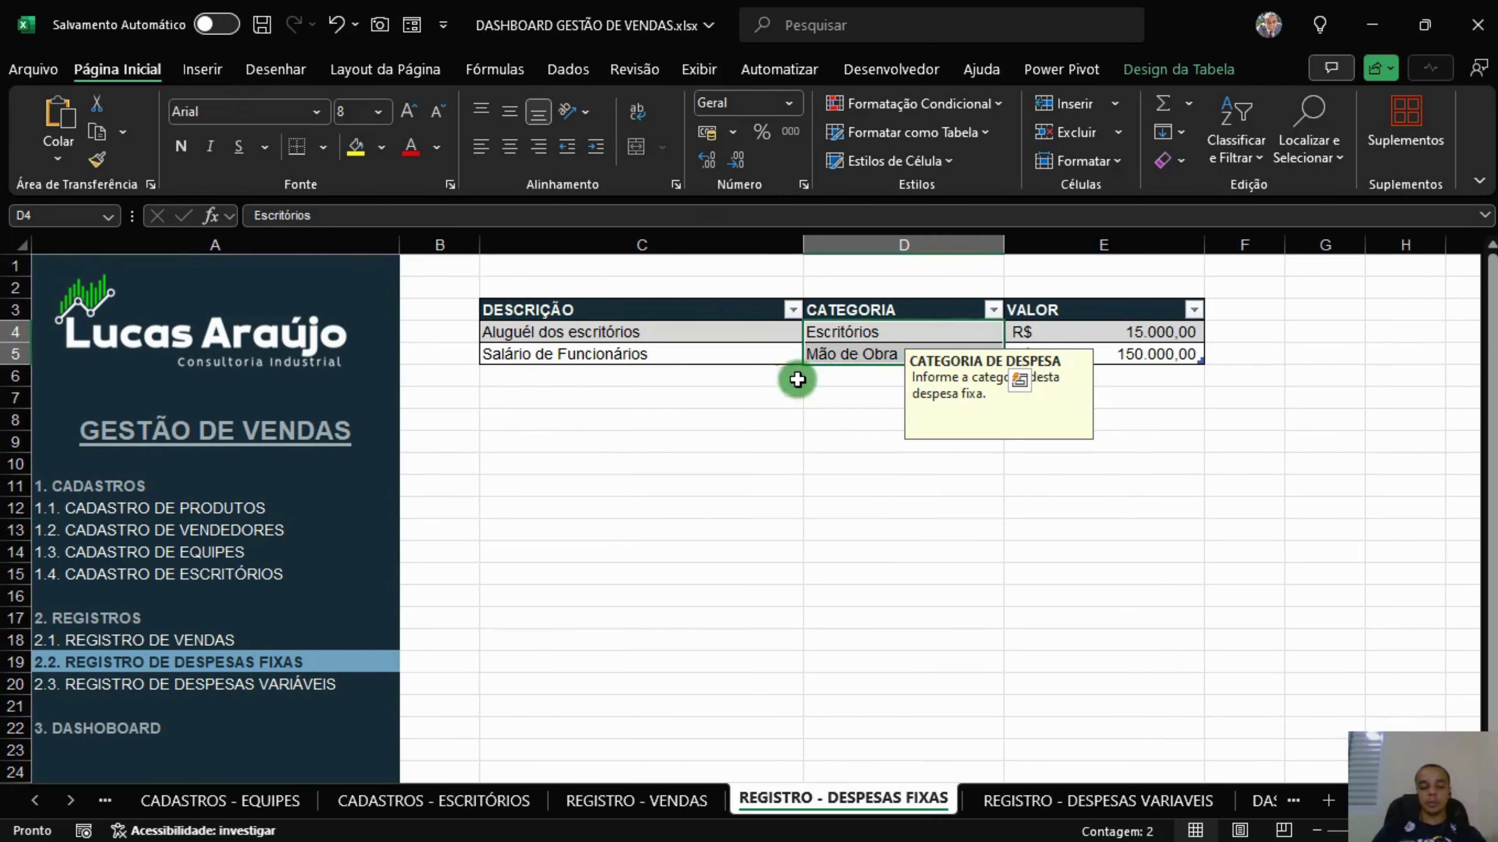
key("ctrl+c")
left_click(290, 686)
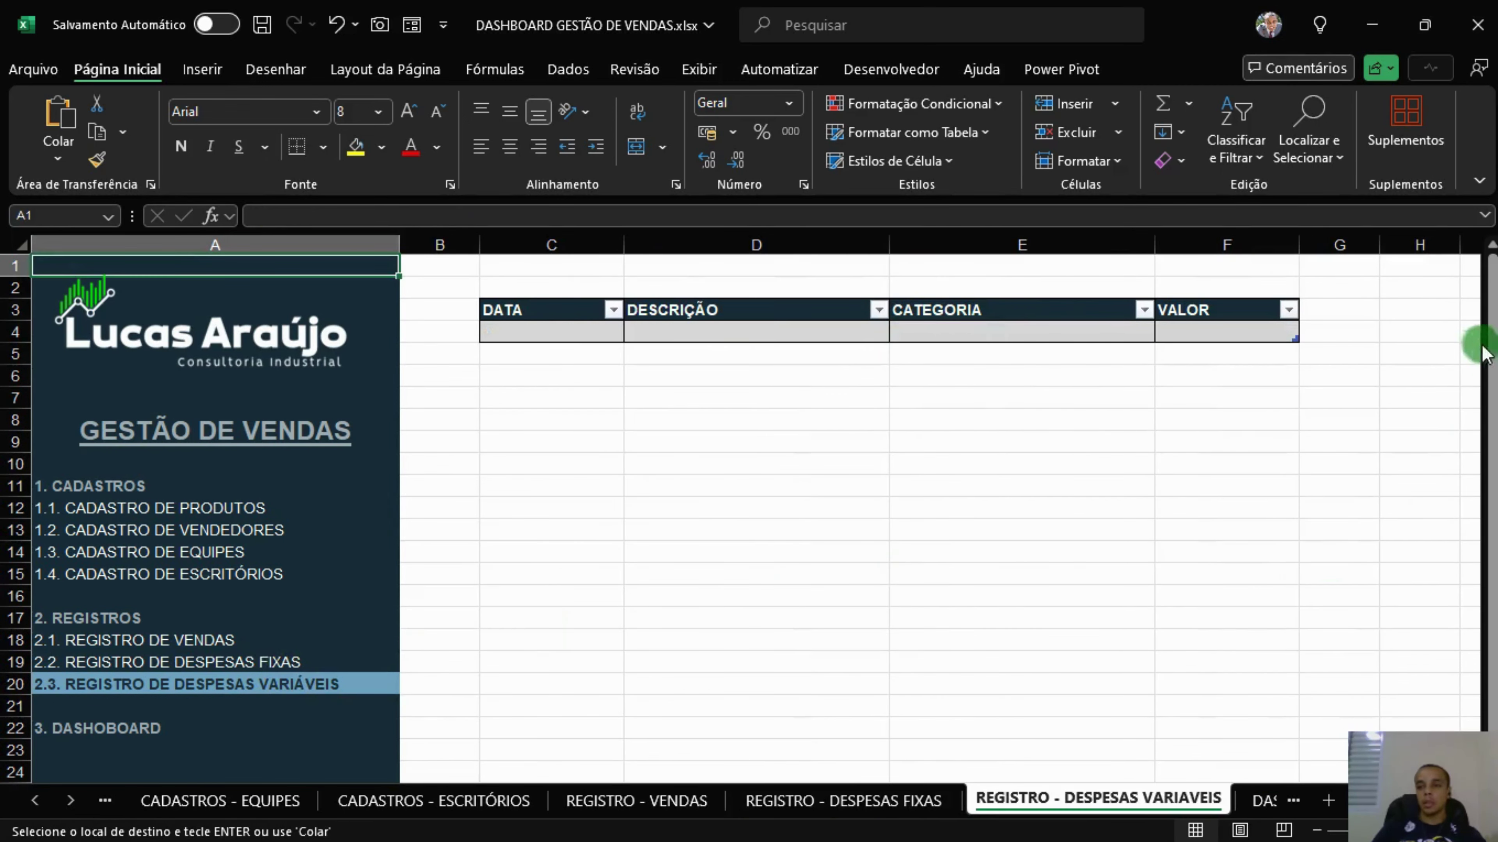
left_click(1427, 269)
right_click(1427, 270)
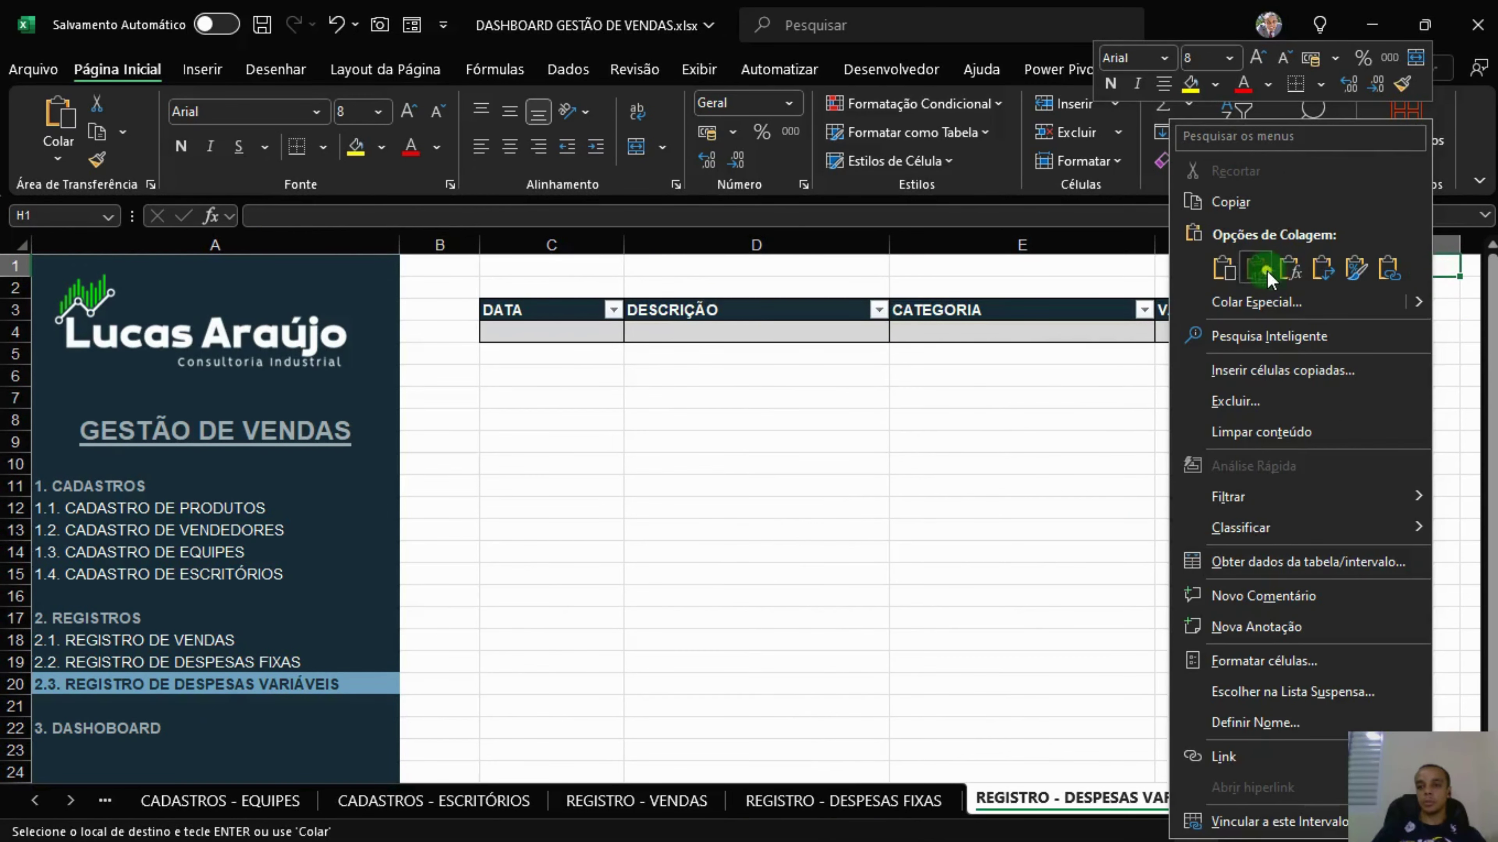
left_click(1374, 263)
left_click(1427, 339)
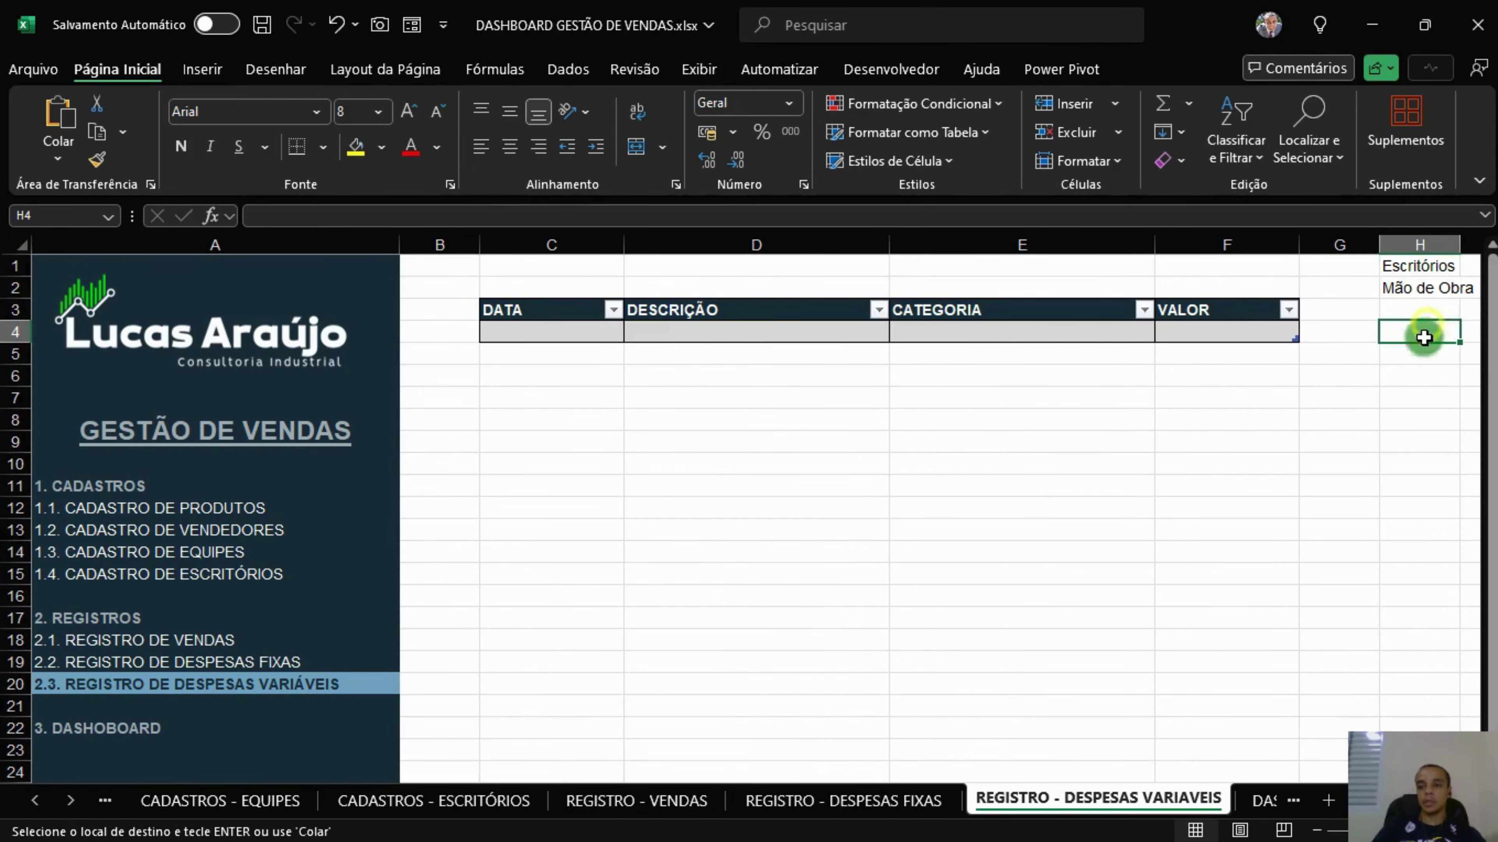
Extend the category list in H3:H6 with Bens de pequeno valor, Insumos, Marketing and Material de limpeza.
left_click(1430, 313)
scroll(755, 508, "right", 1)
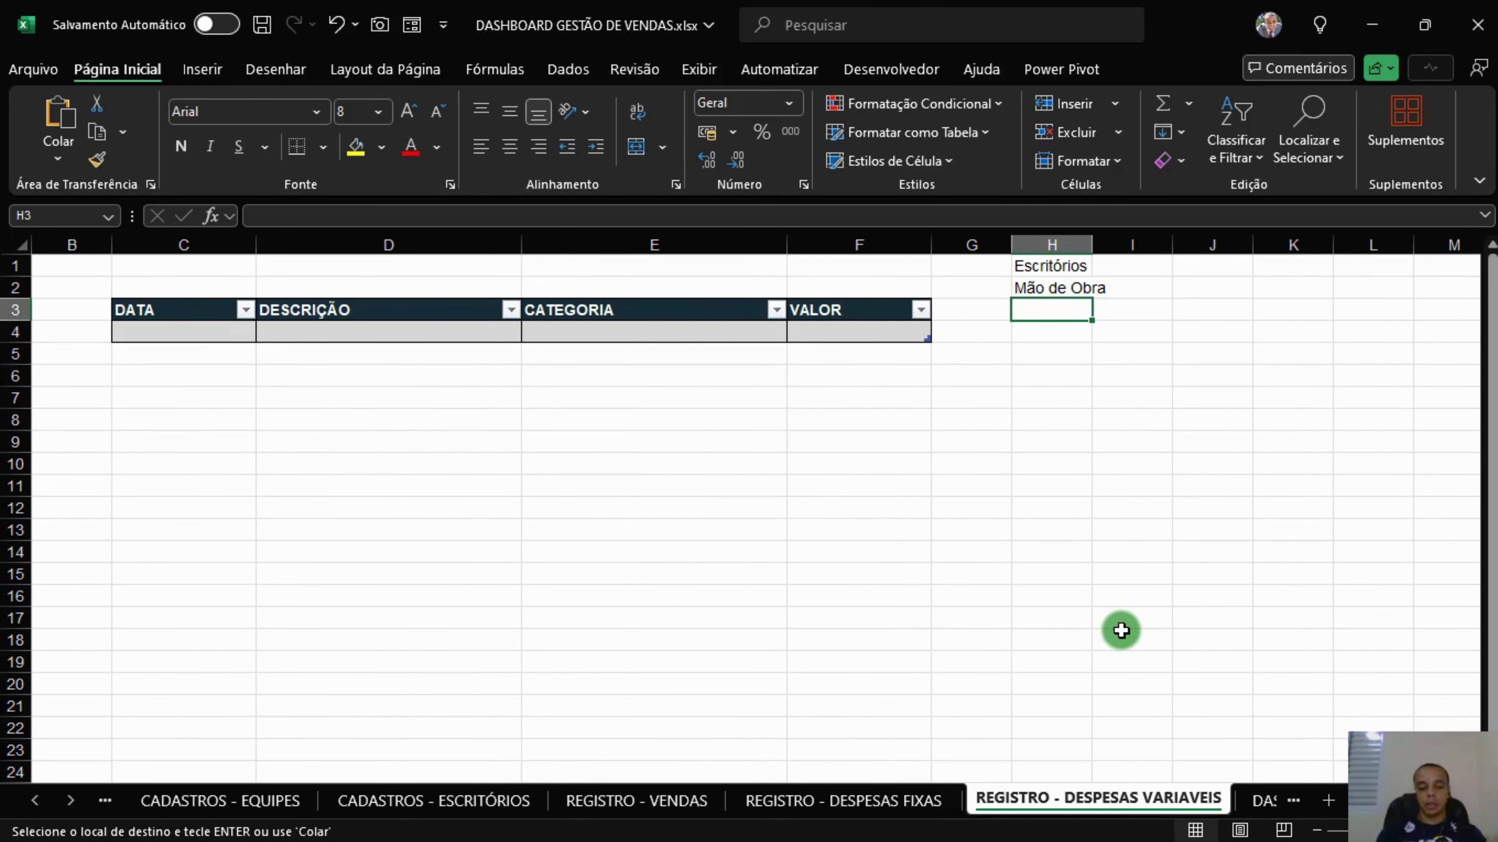
type("Bens de pe")
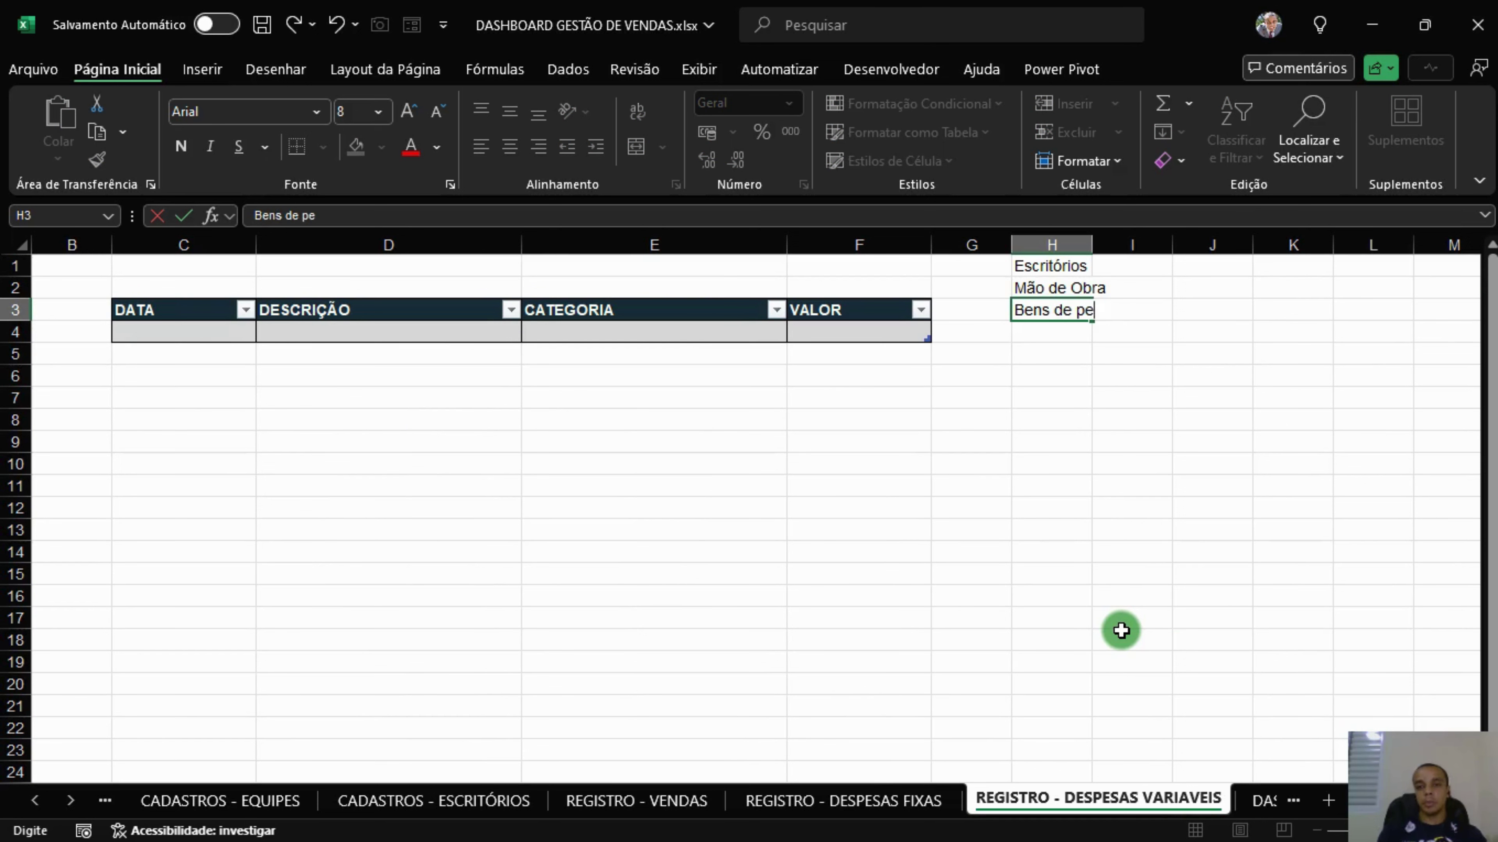
type("queno valor")
key("Return")
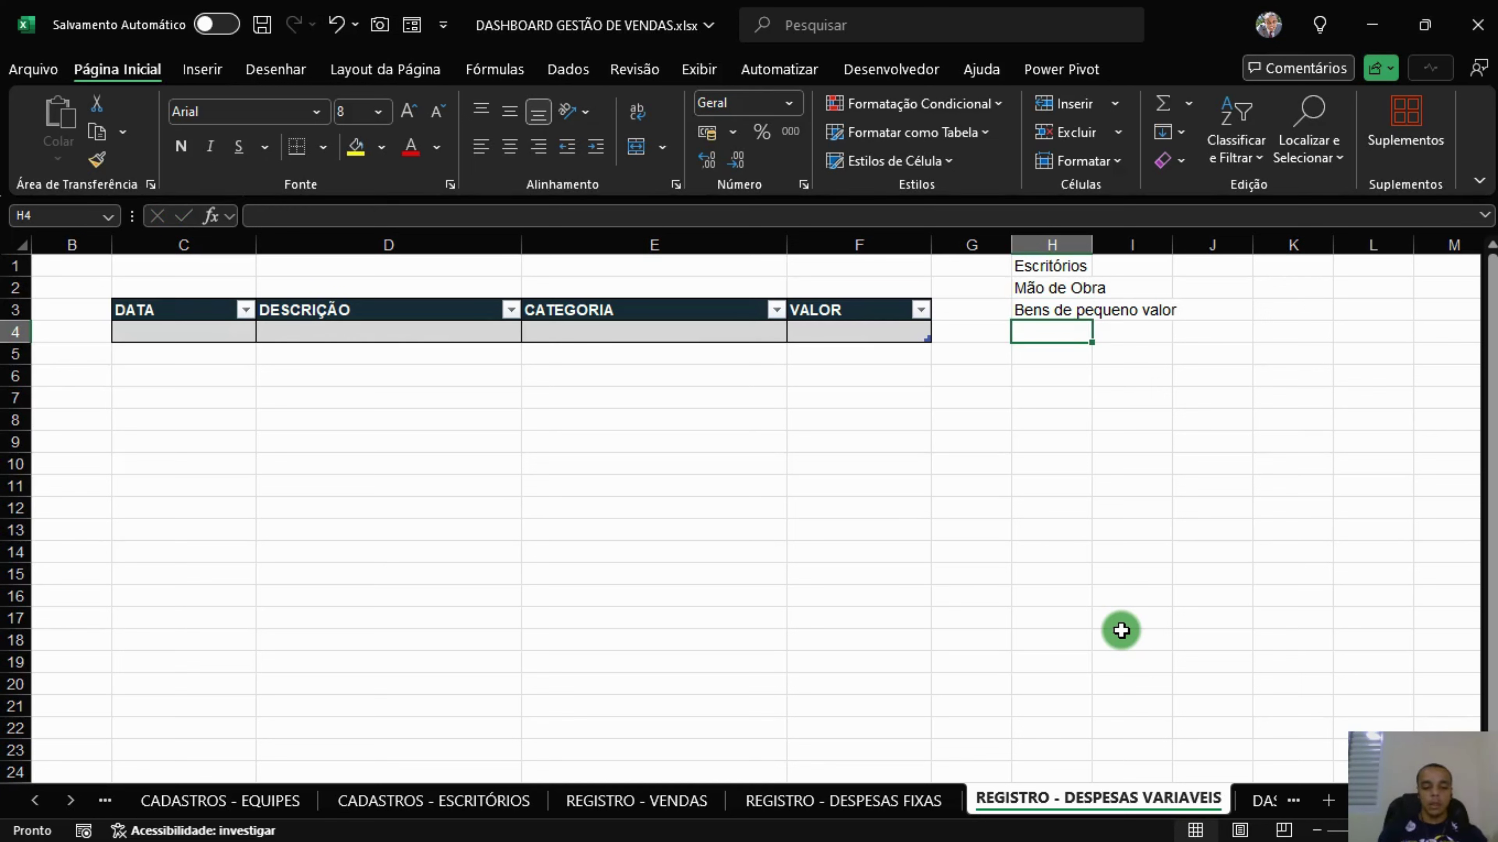
type("Insumos")
key("Return")
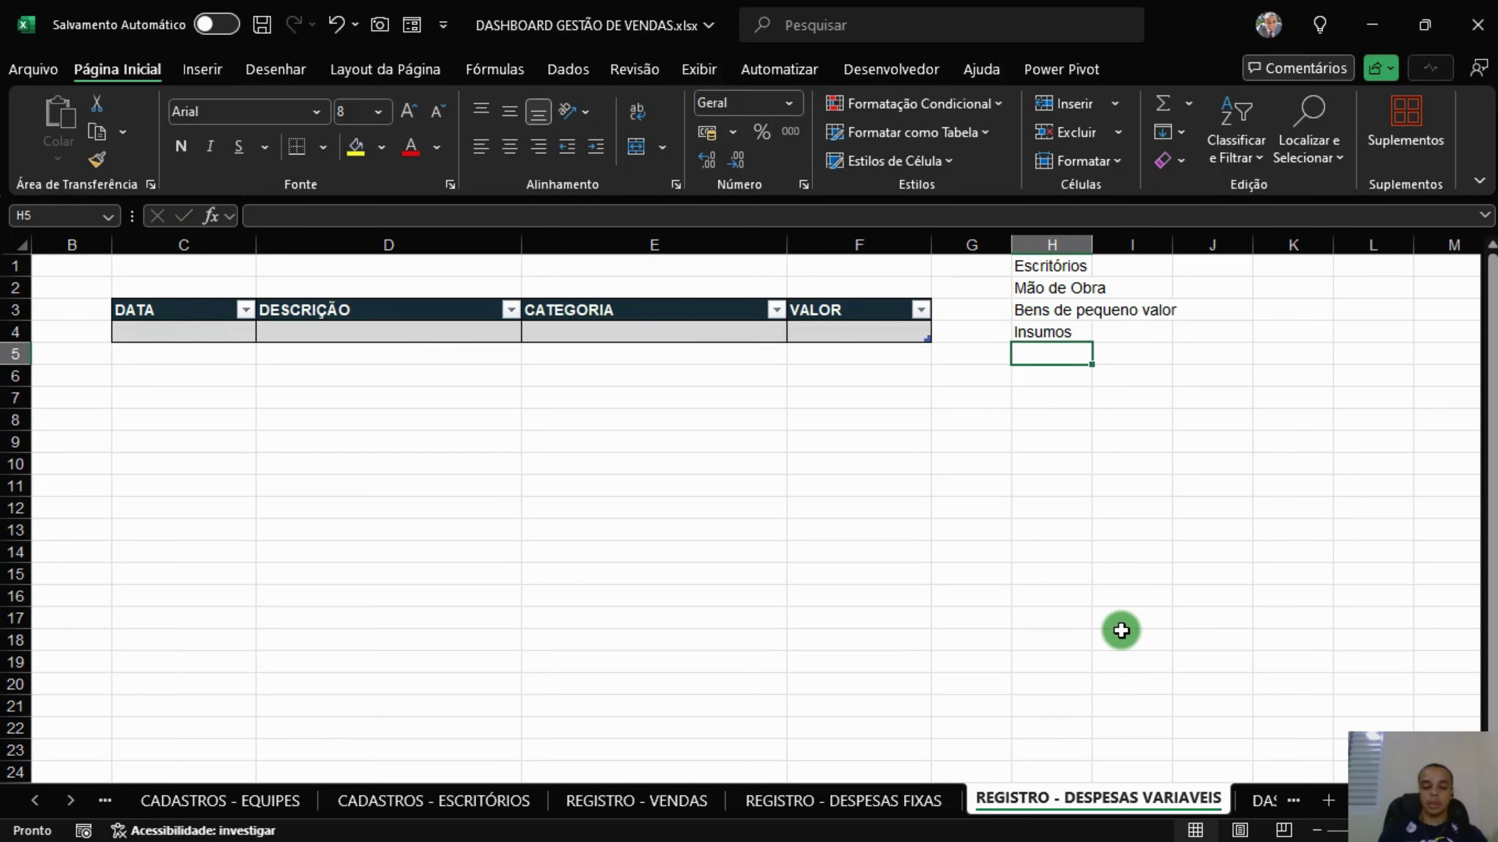
type("Marketing")
key("Return")
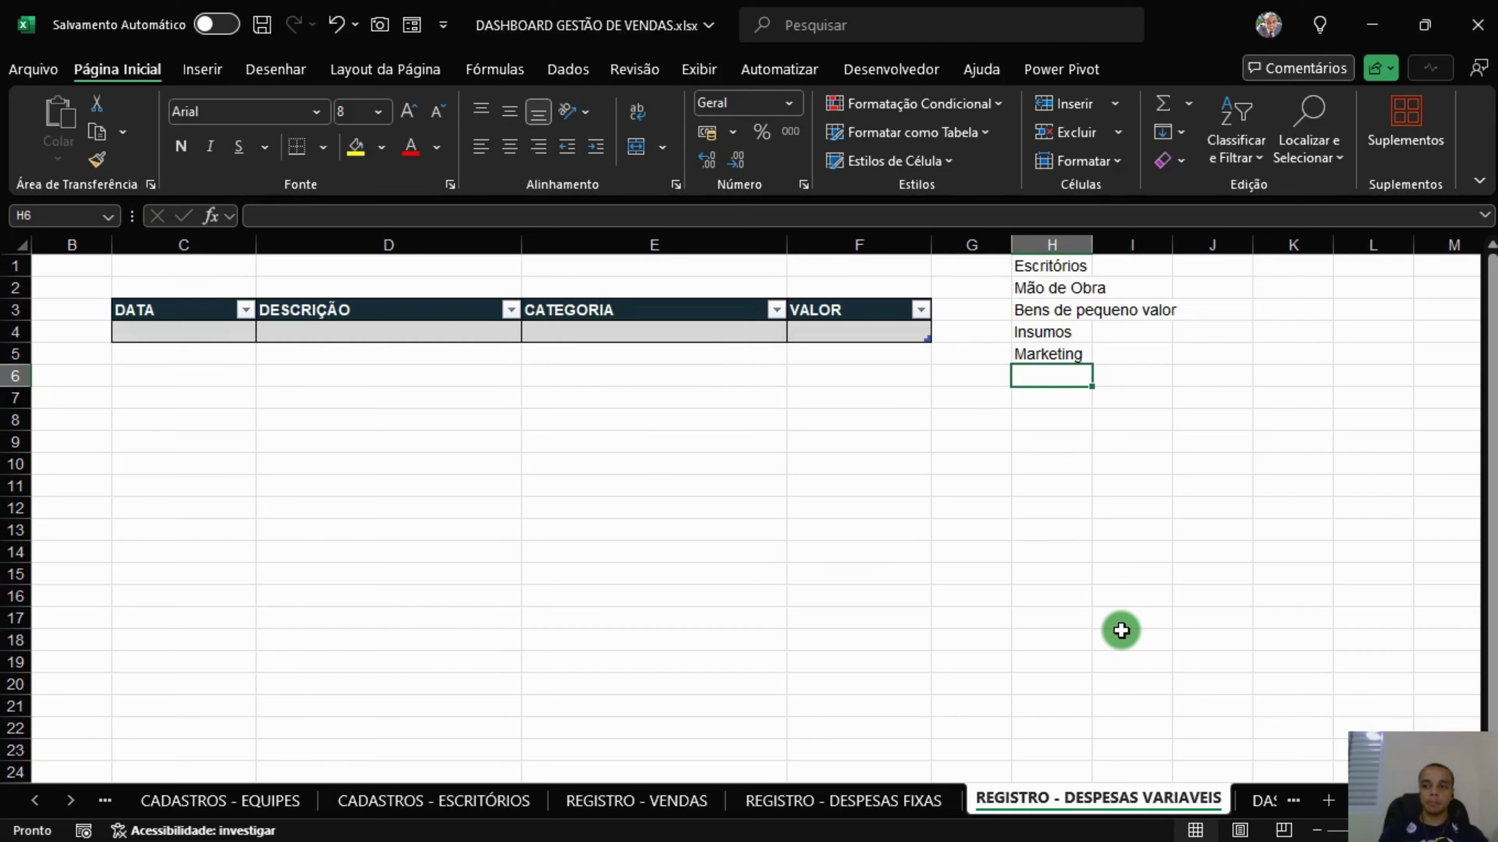
type("Mate")
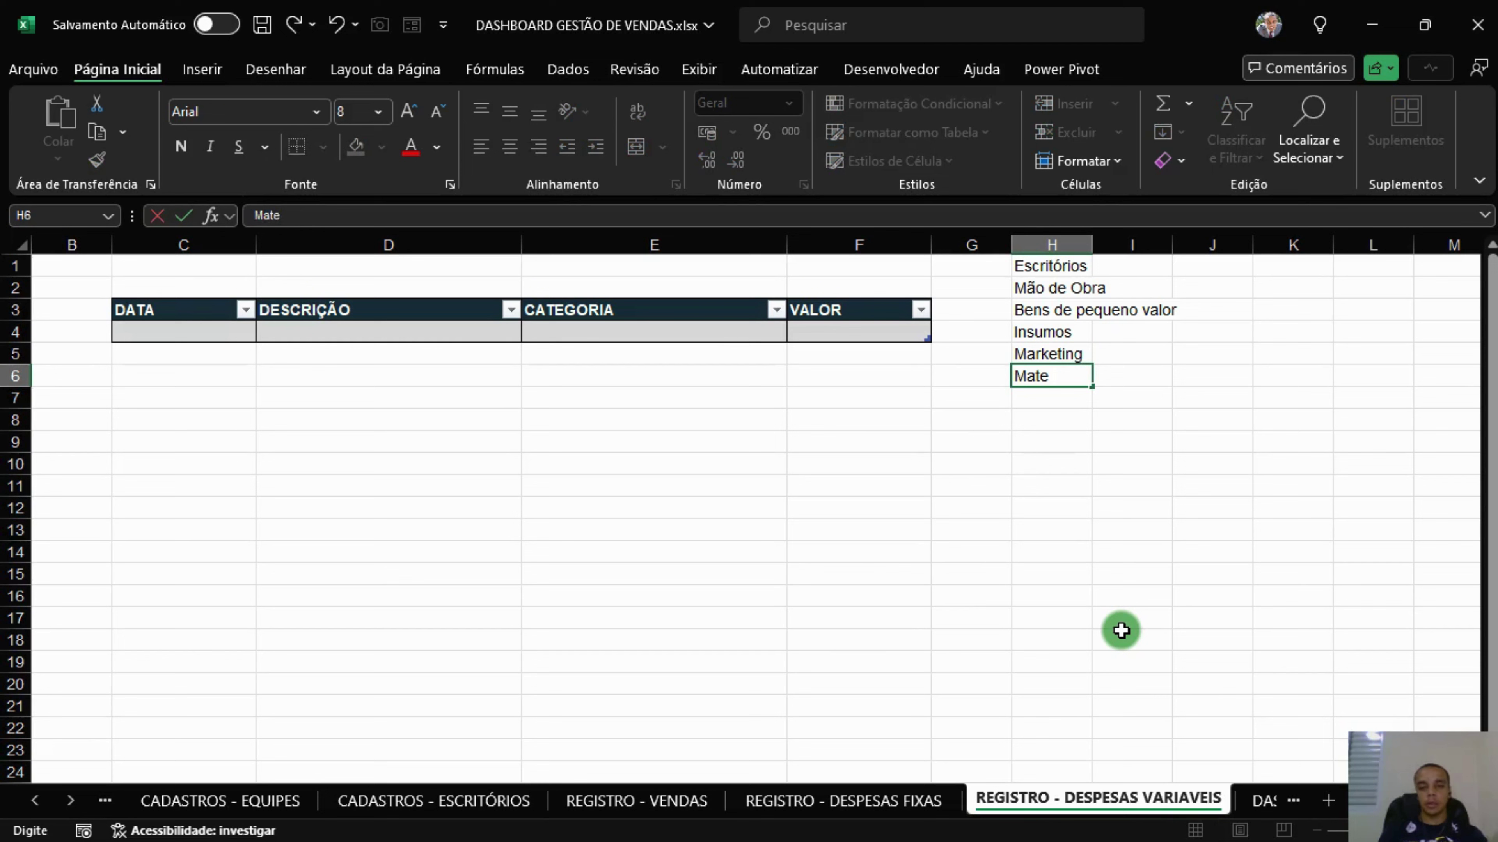
type("rial de l")
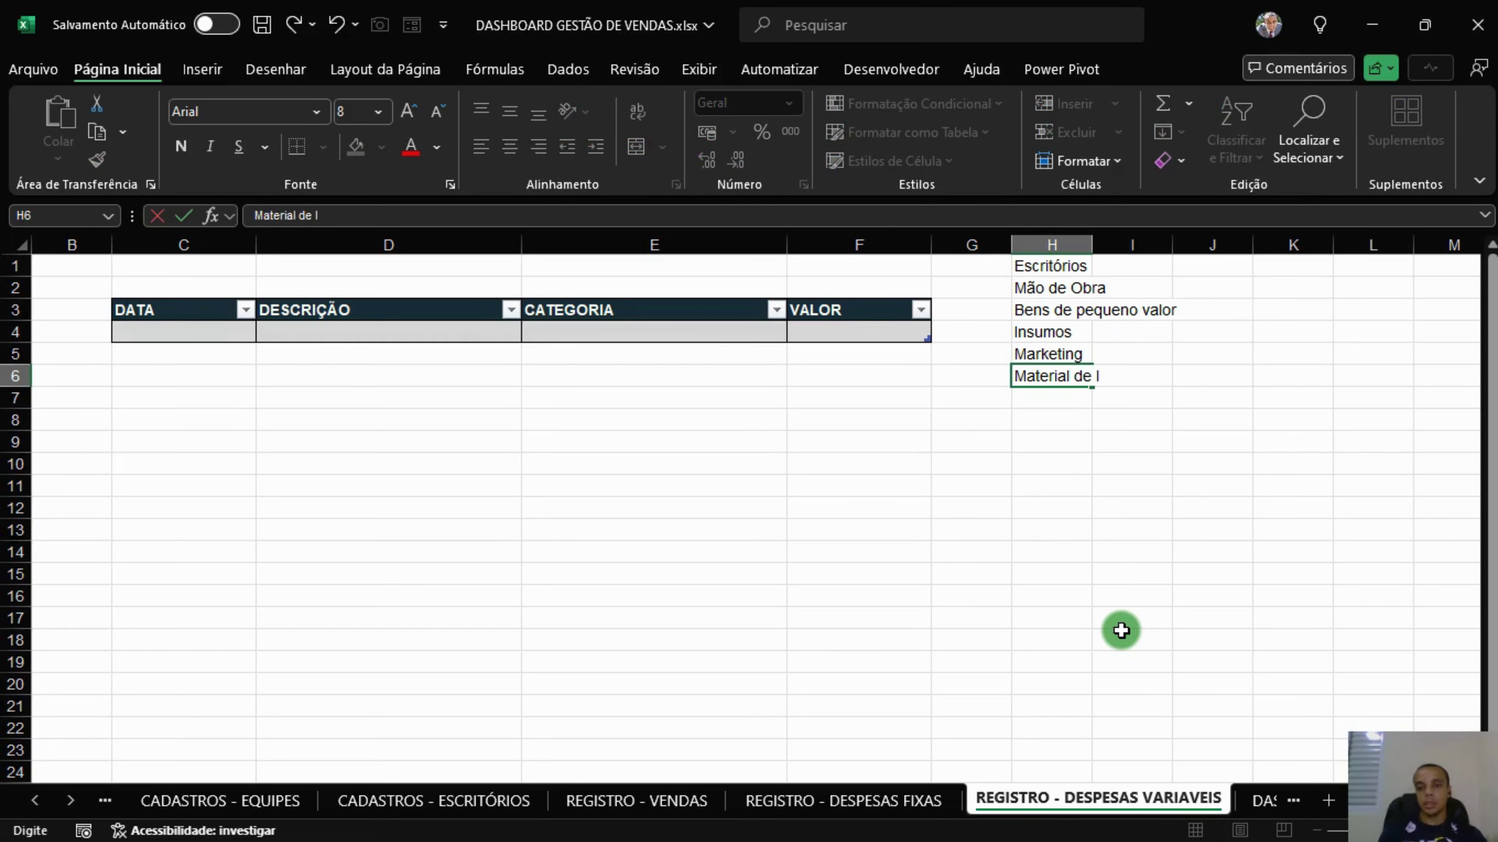
type("impeza")
key("Return")
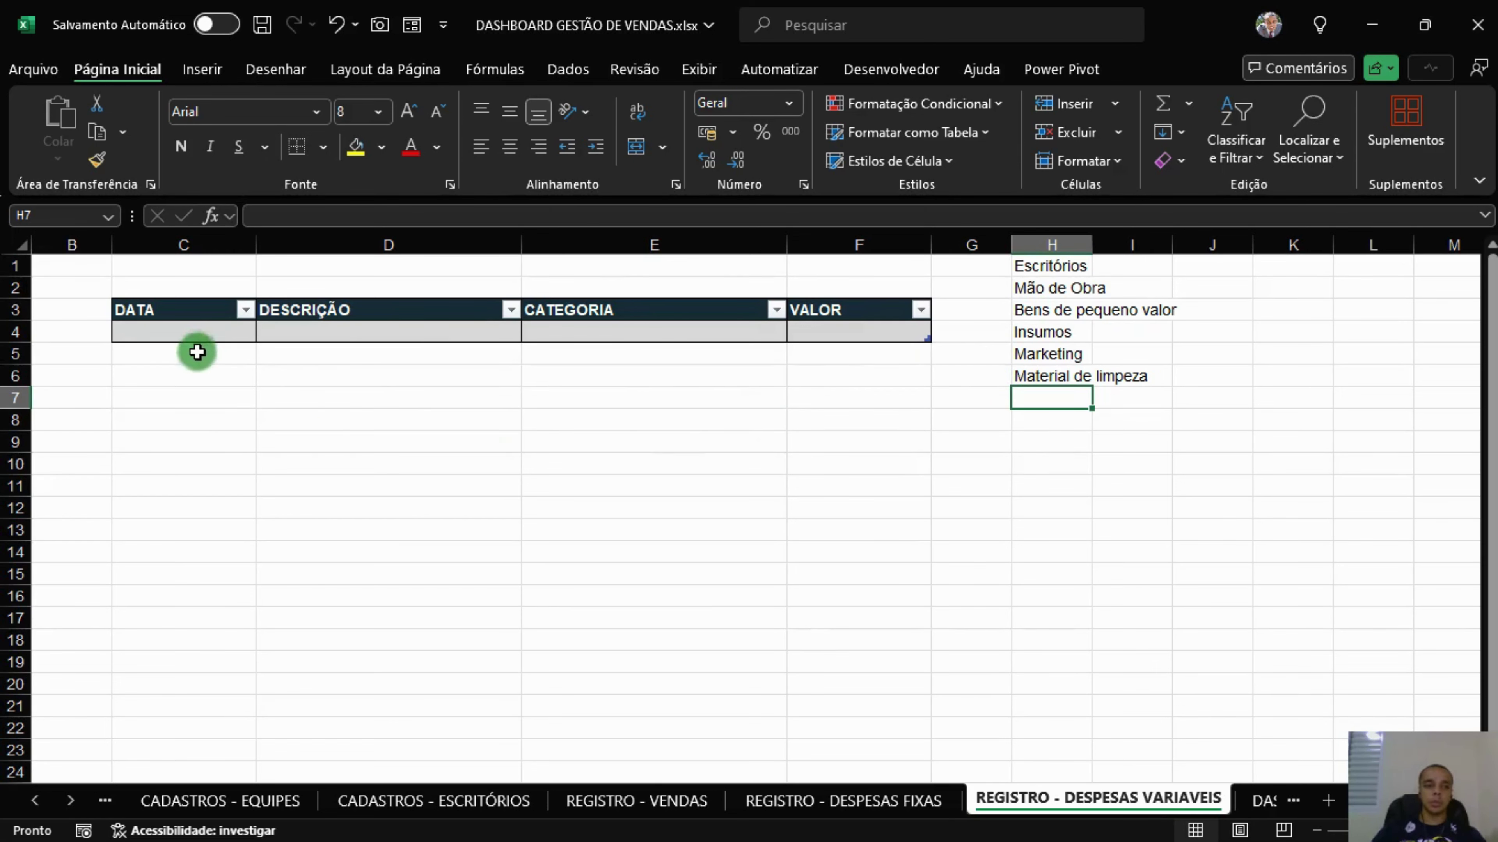
Enter the random date formula =ALEATÓRIOENTRE(DATA.VALOR("01/01/2024");DATA.VALOR("31/12/2024")) in the DATA cell C4 of the variable expenses table.
left_click(204, 334)
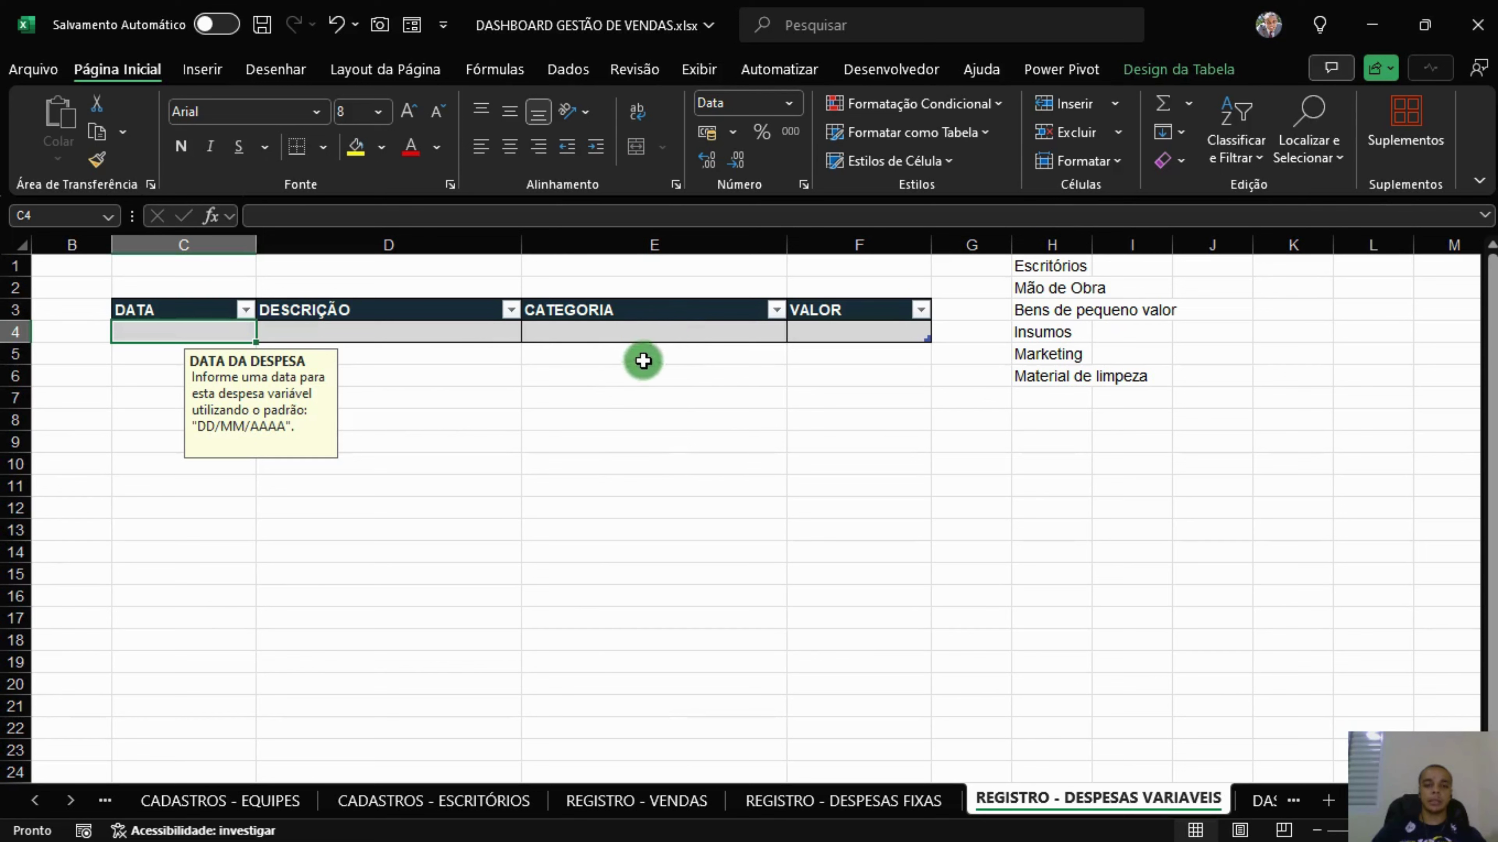
left_click_drag(1046, 267, 1043, 370)
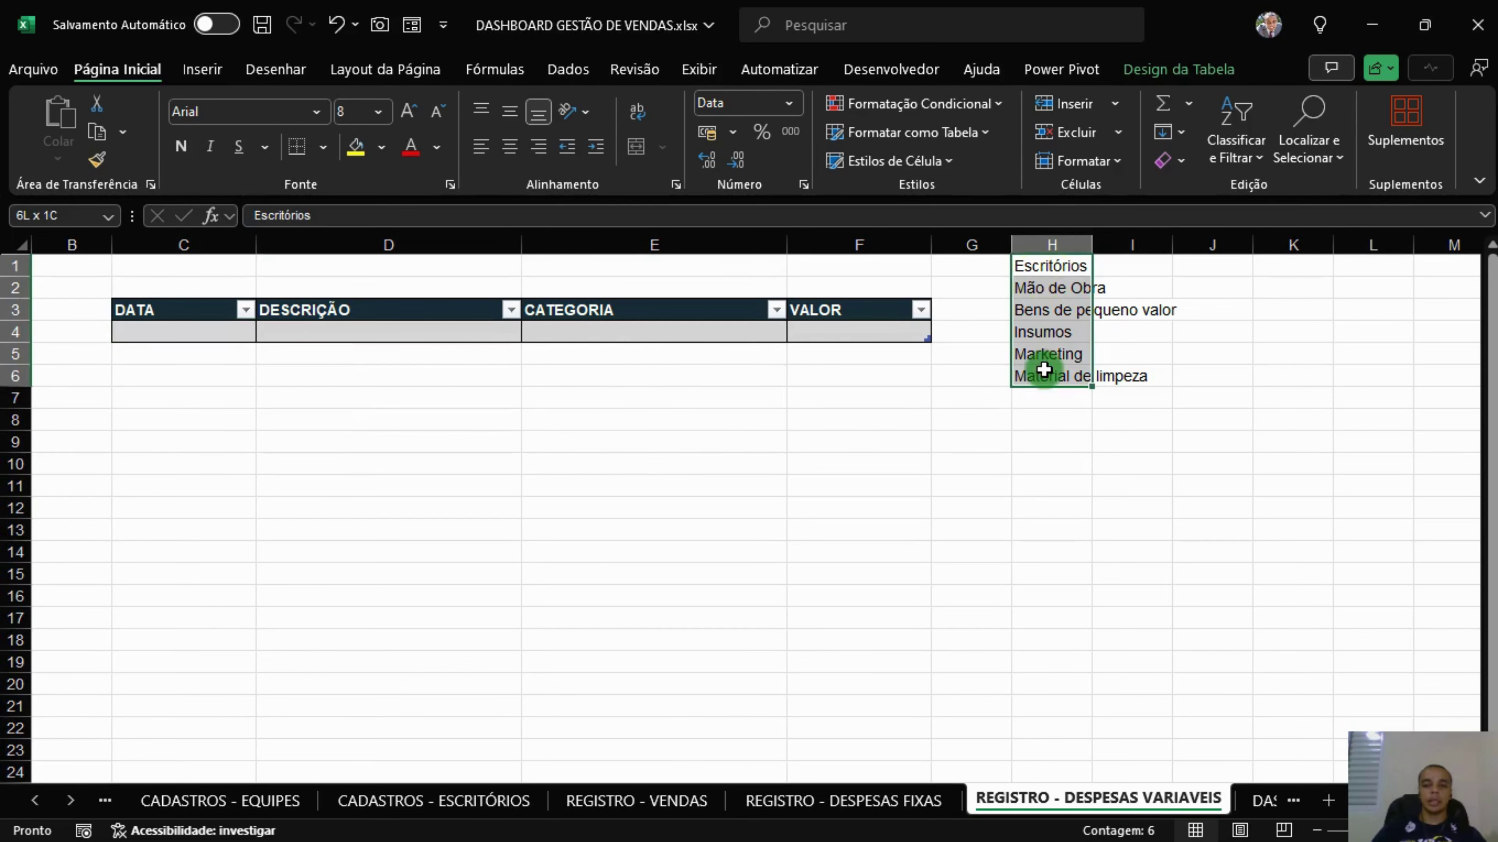
left_click(171, 335)
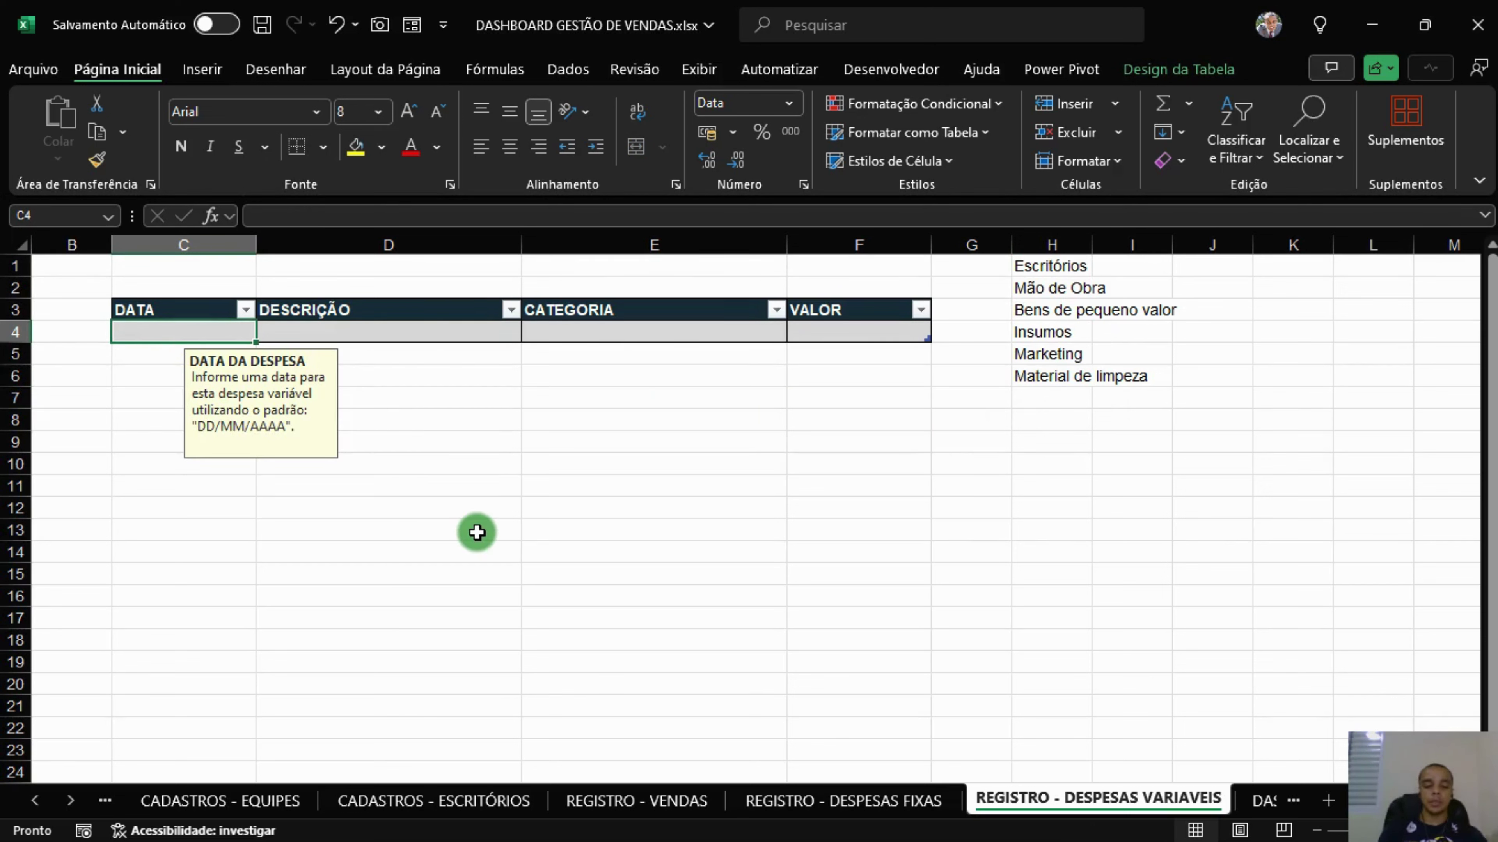
type("=al")
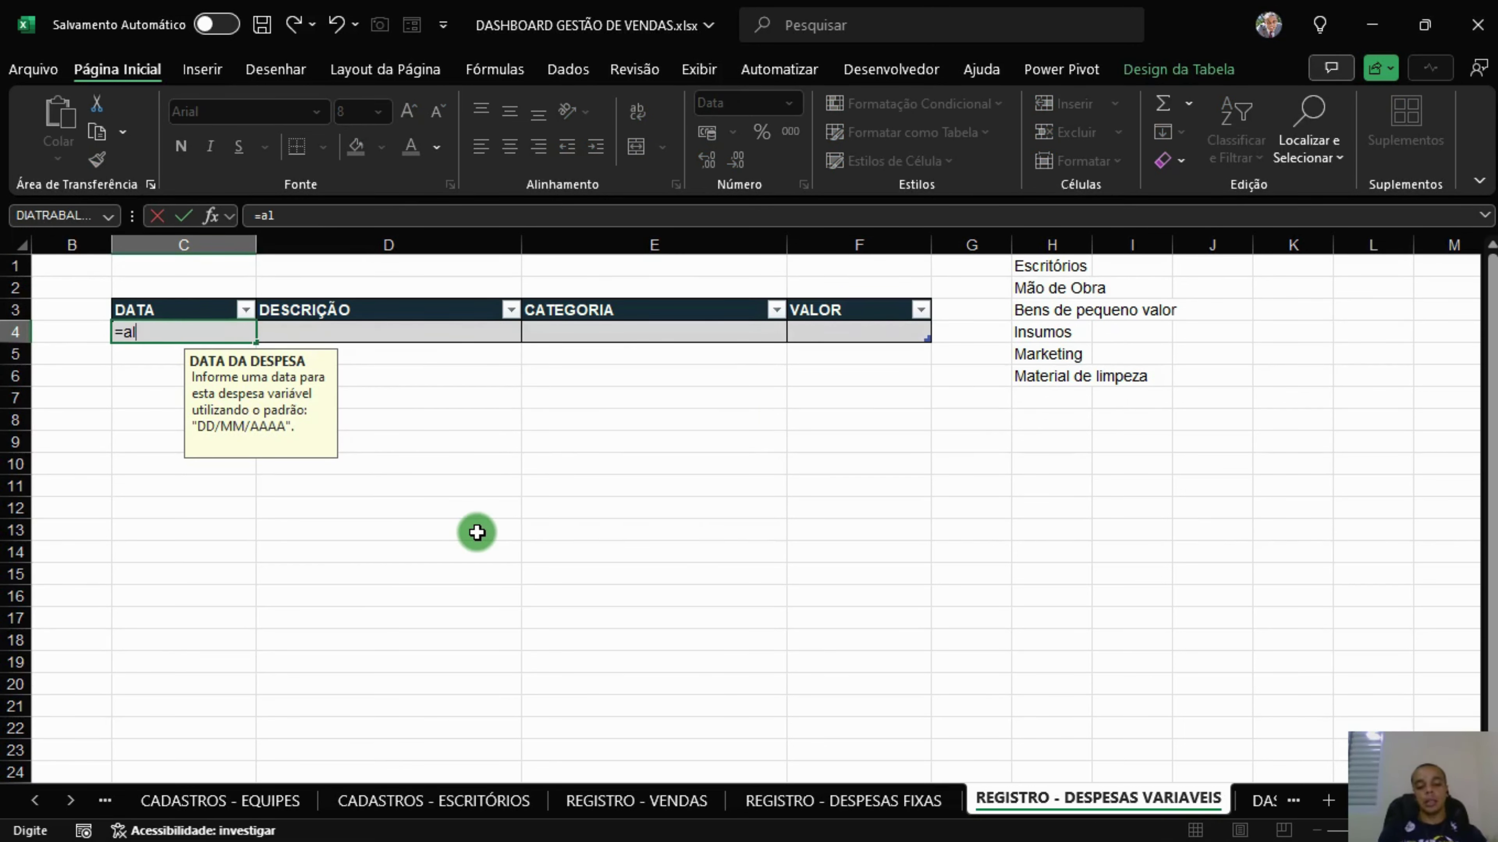
type("eatórioe")
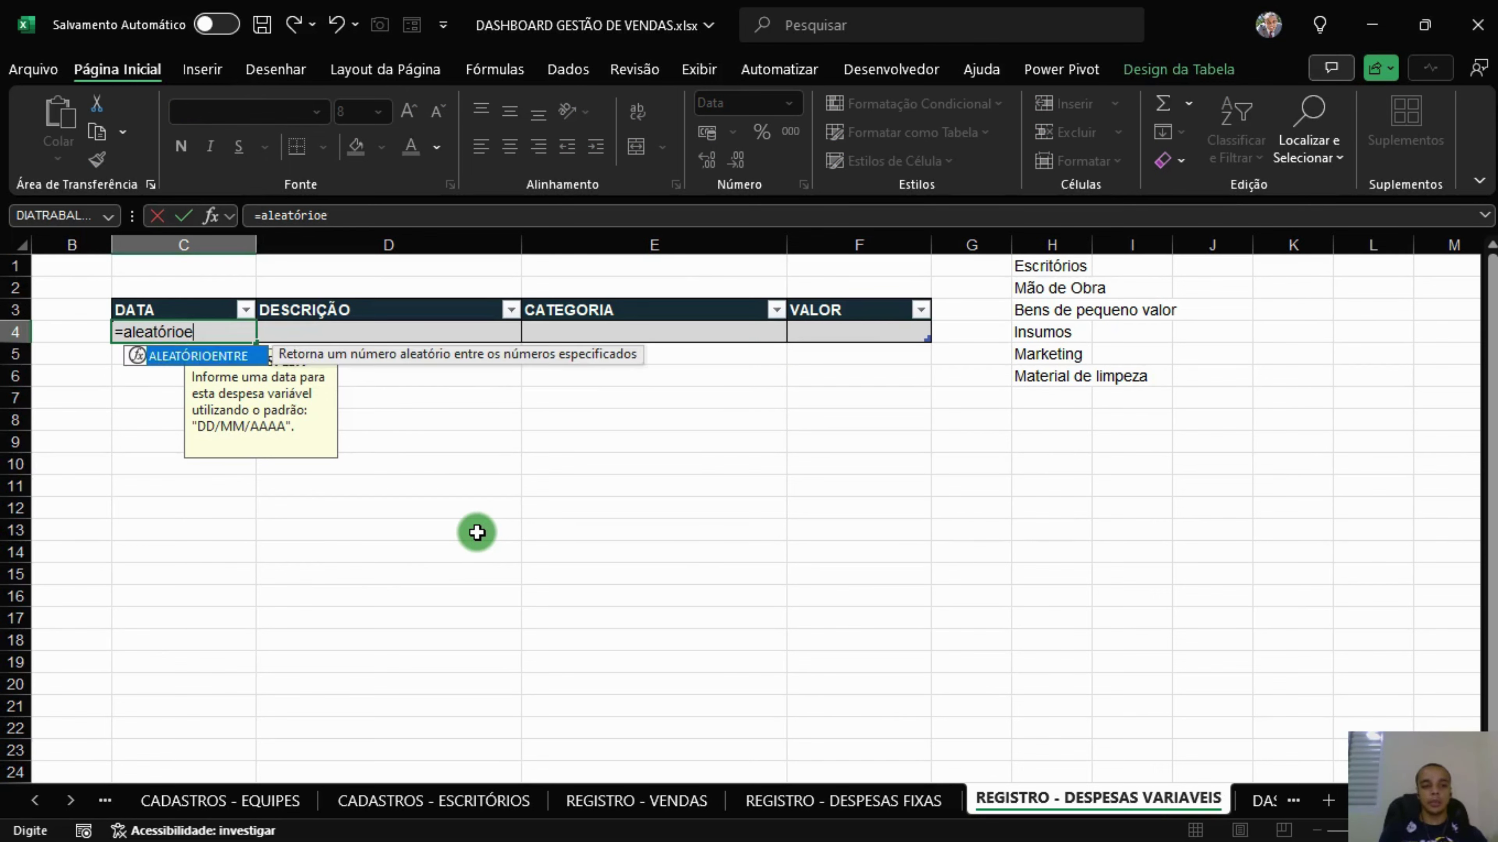
type("ntre(")
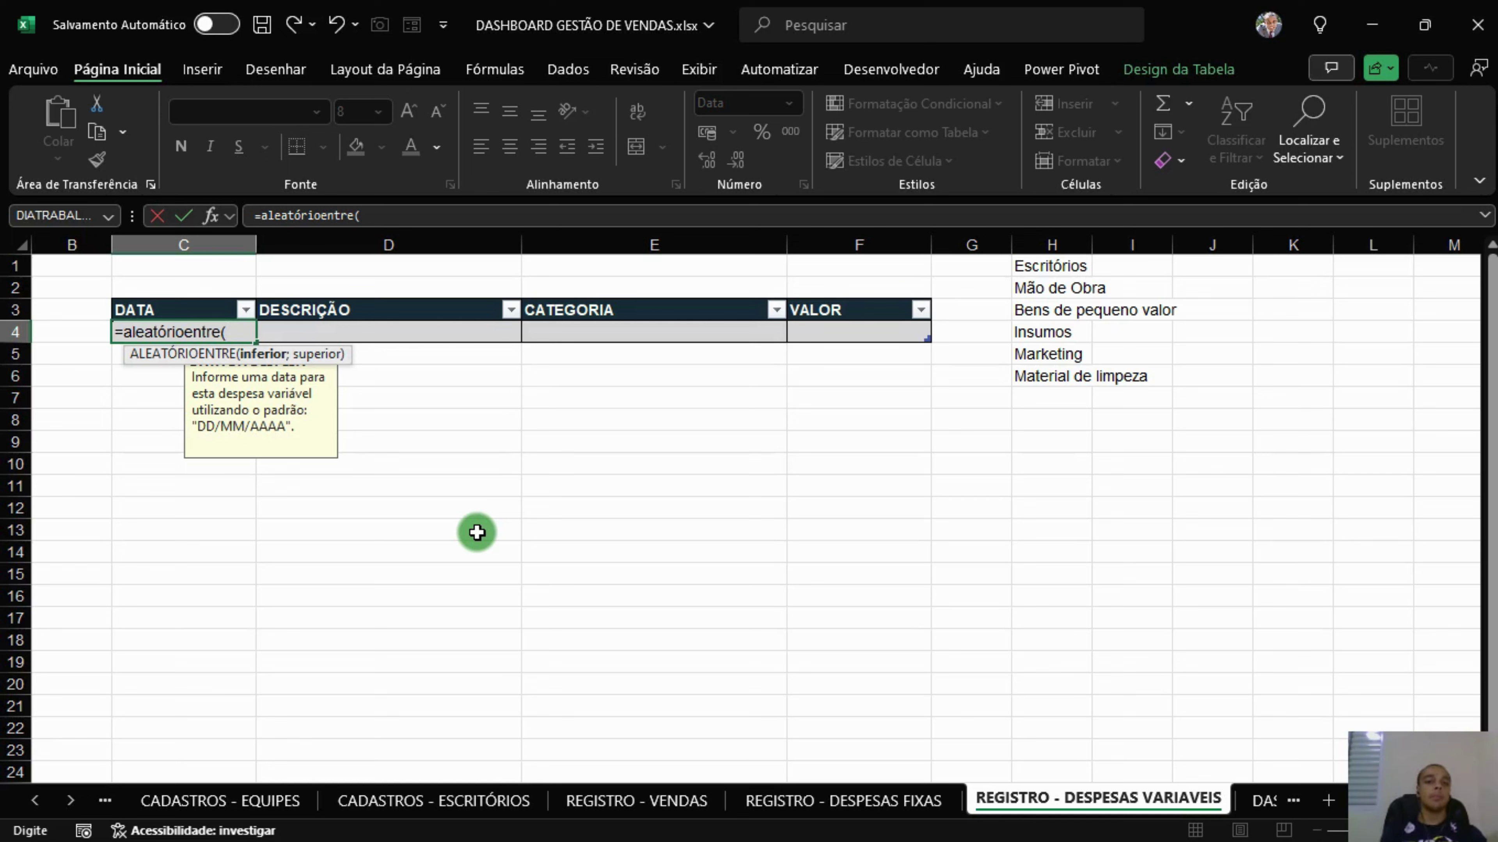
type("data")
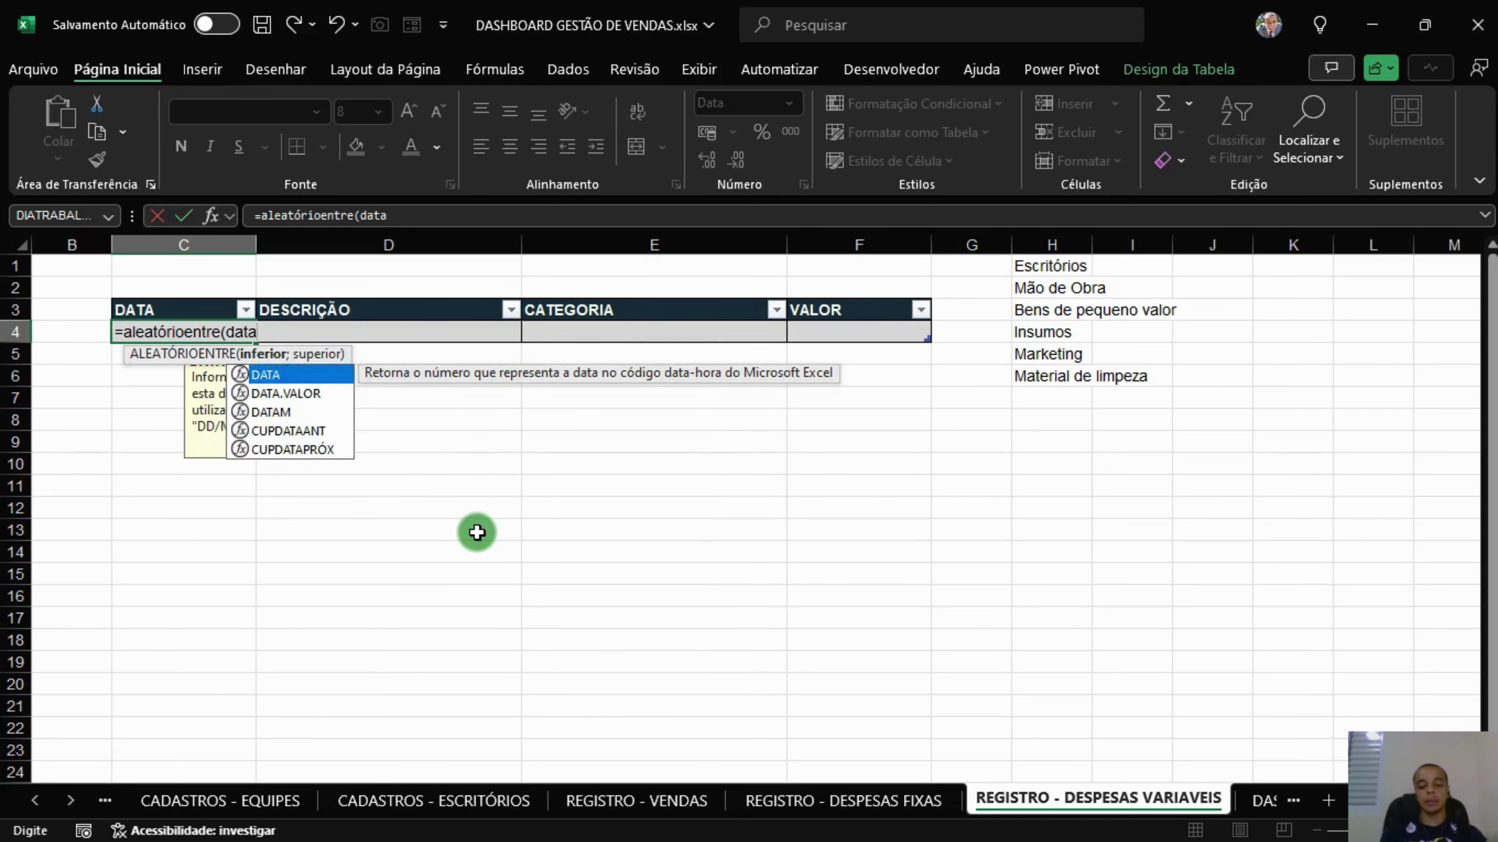
type(".valor(")
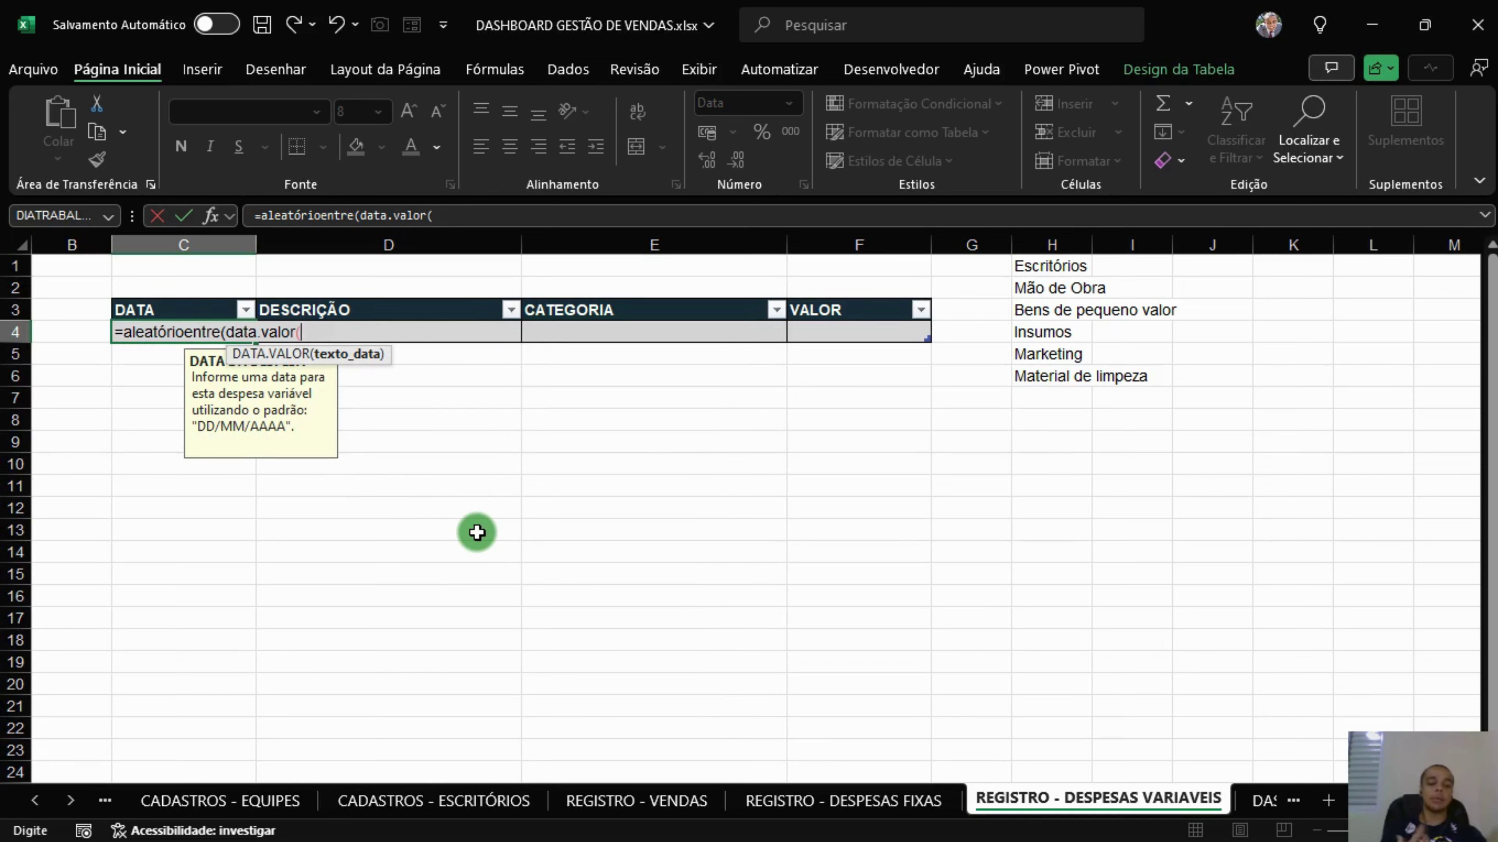
type("\"")
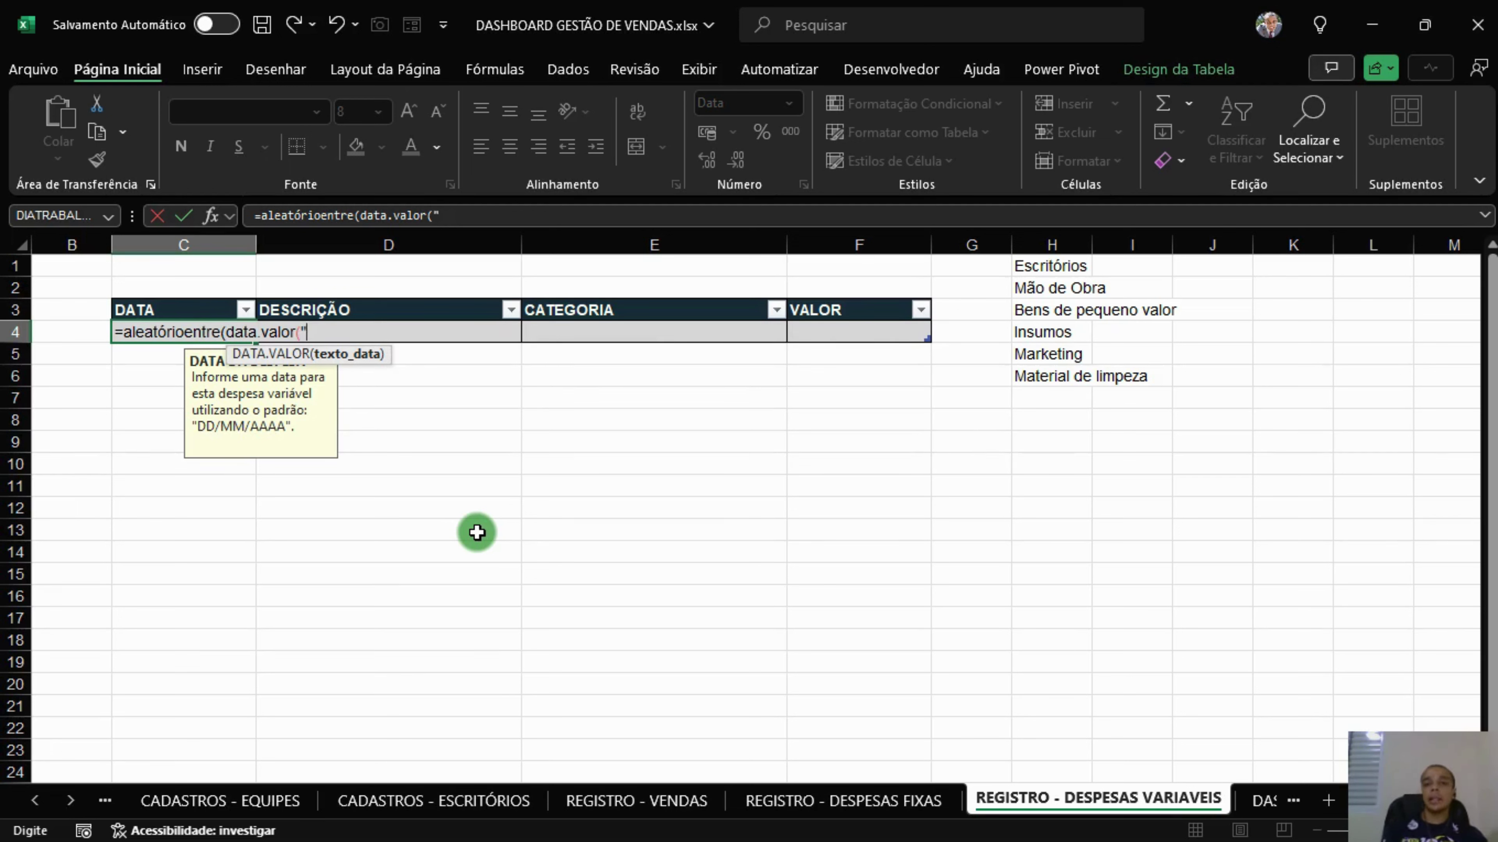
type("01")
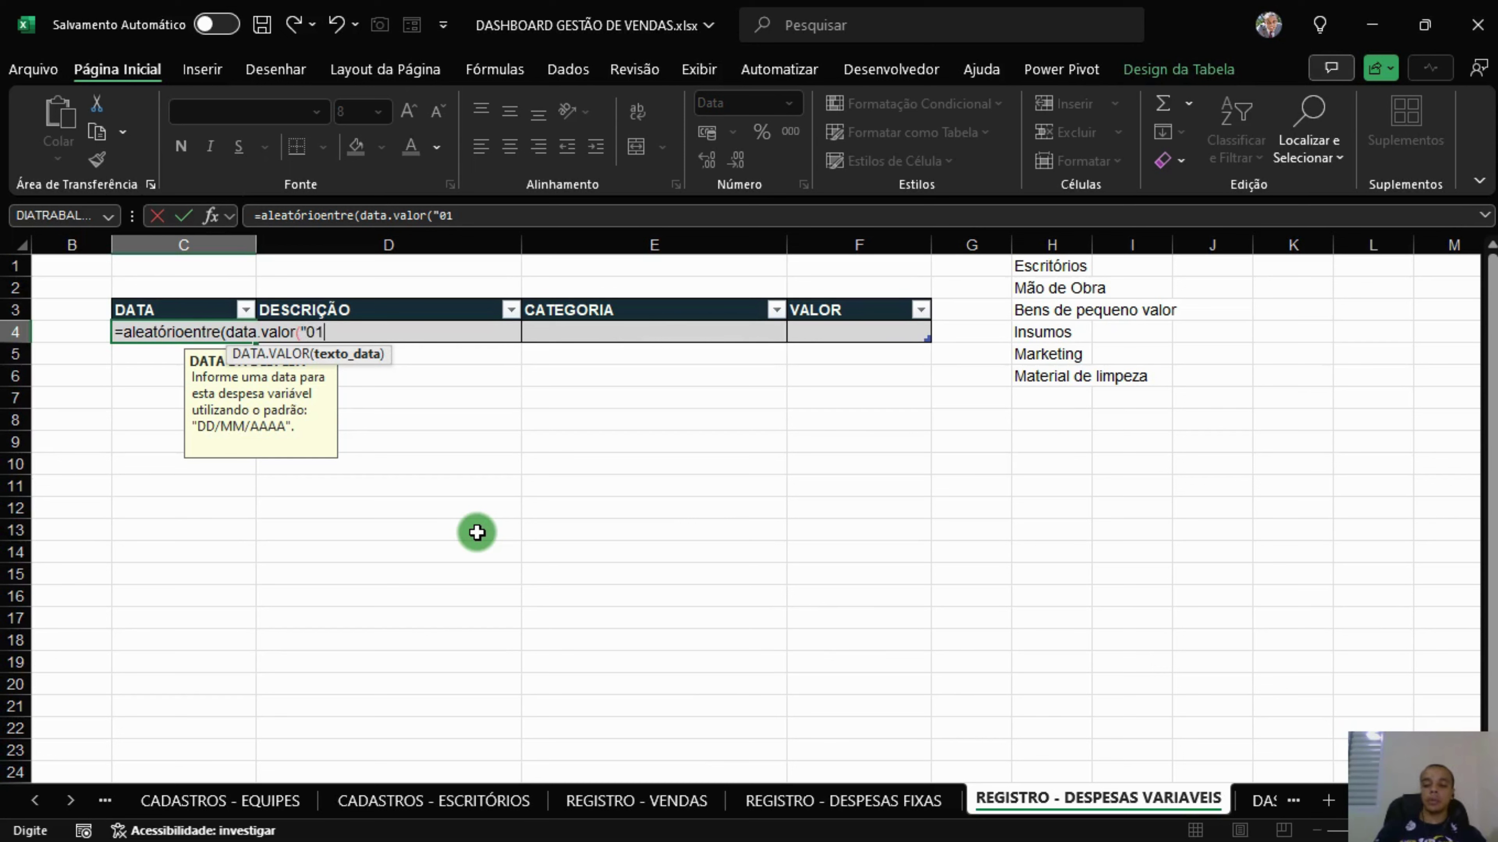
type("/01/2024")
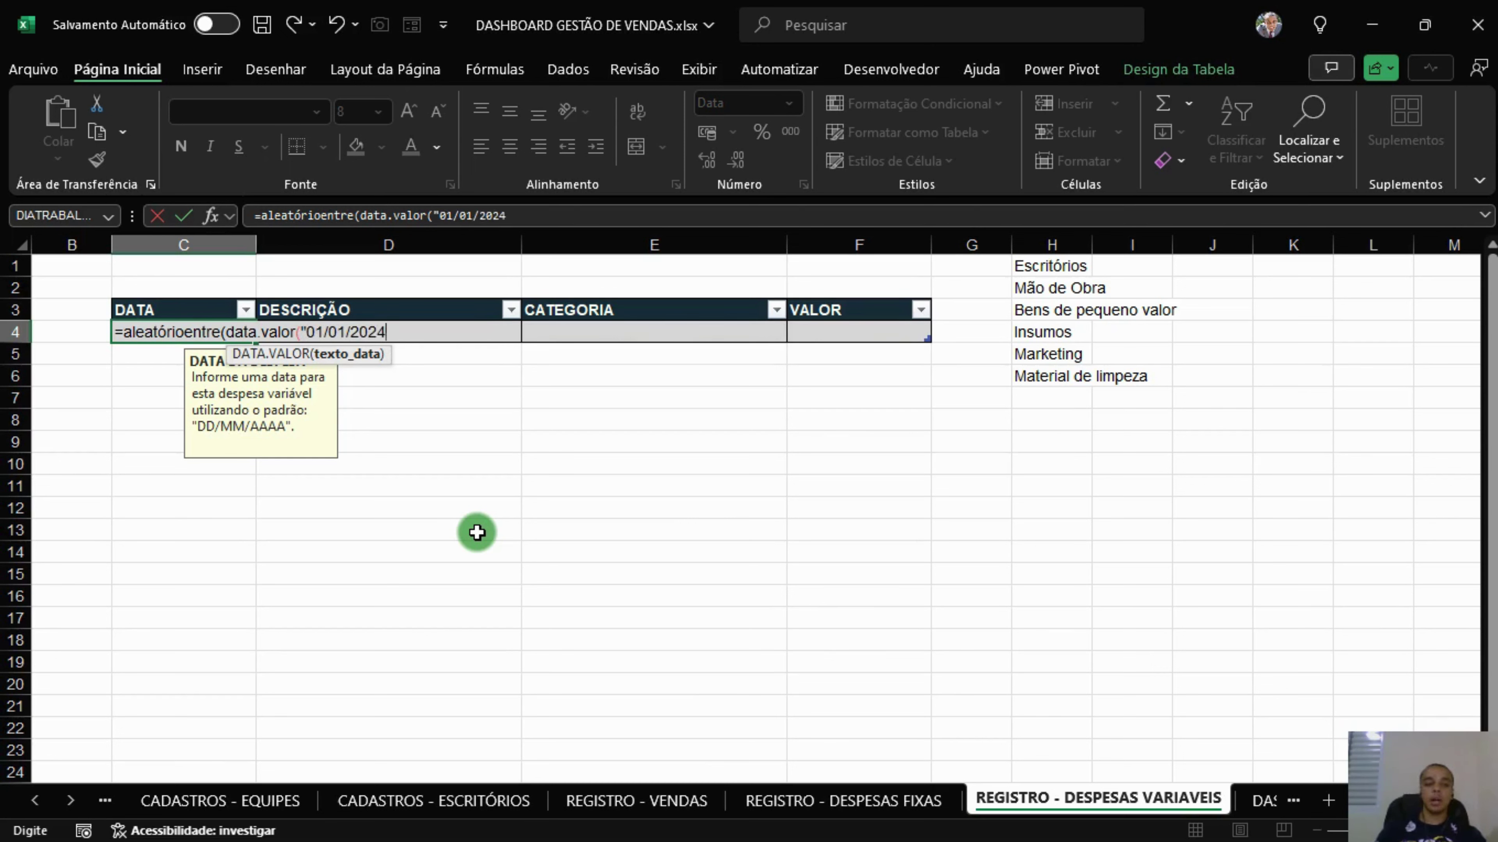
type("\")")
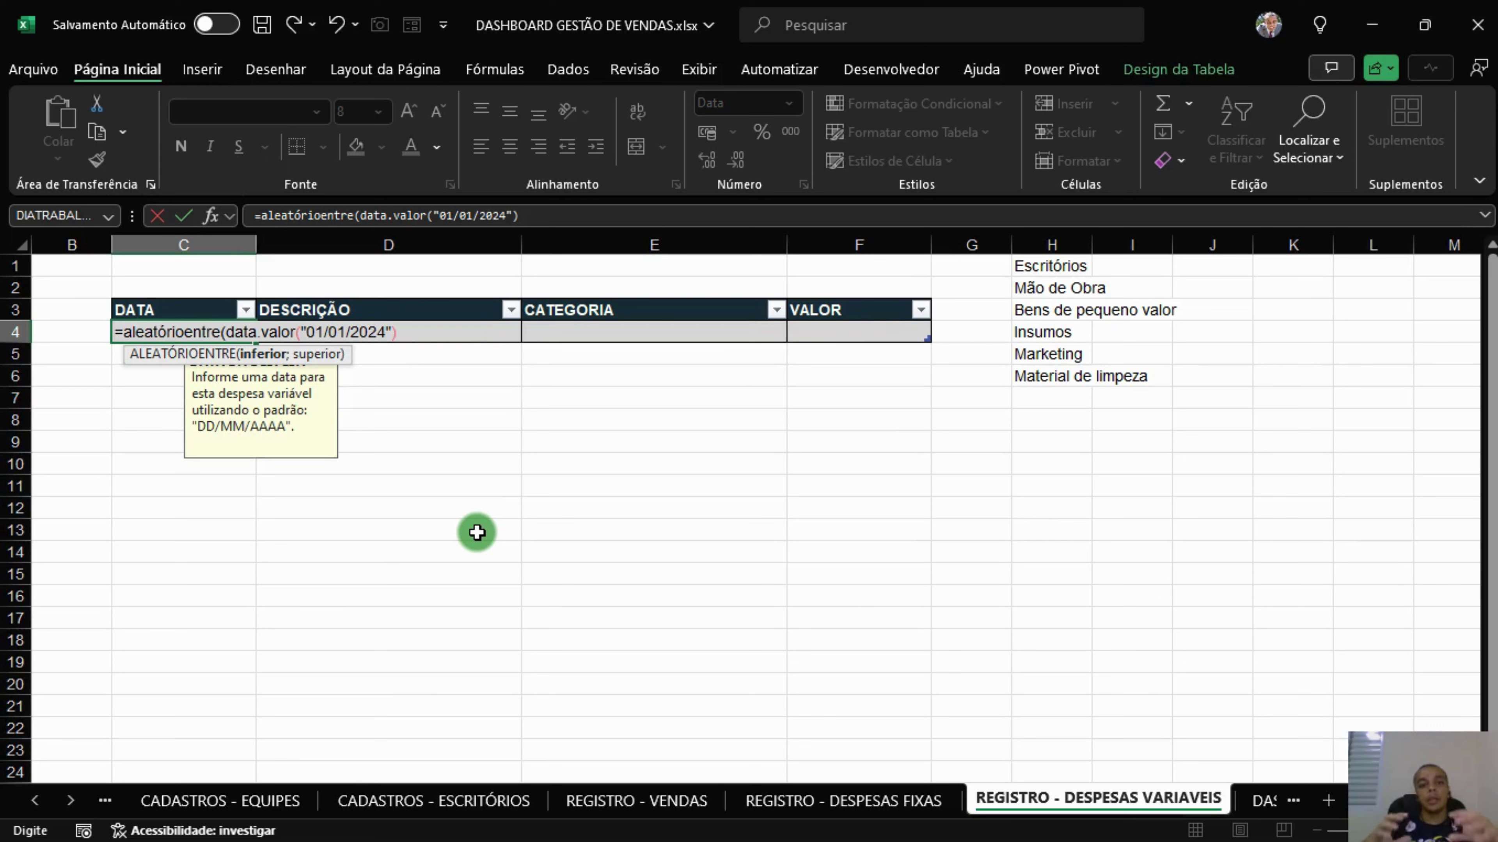
type(";")
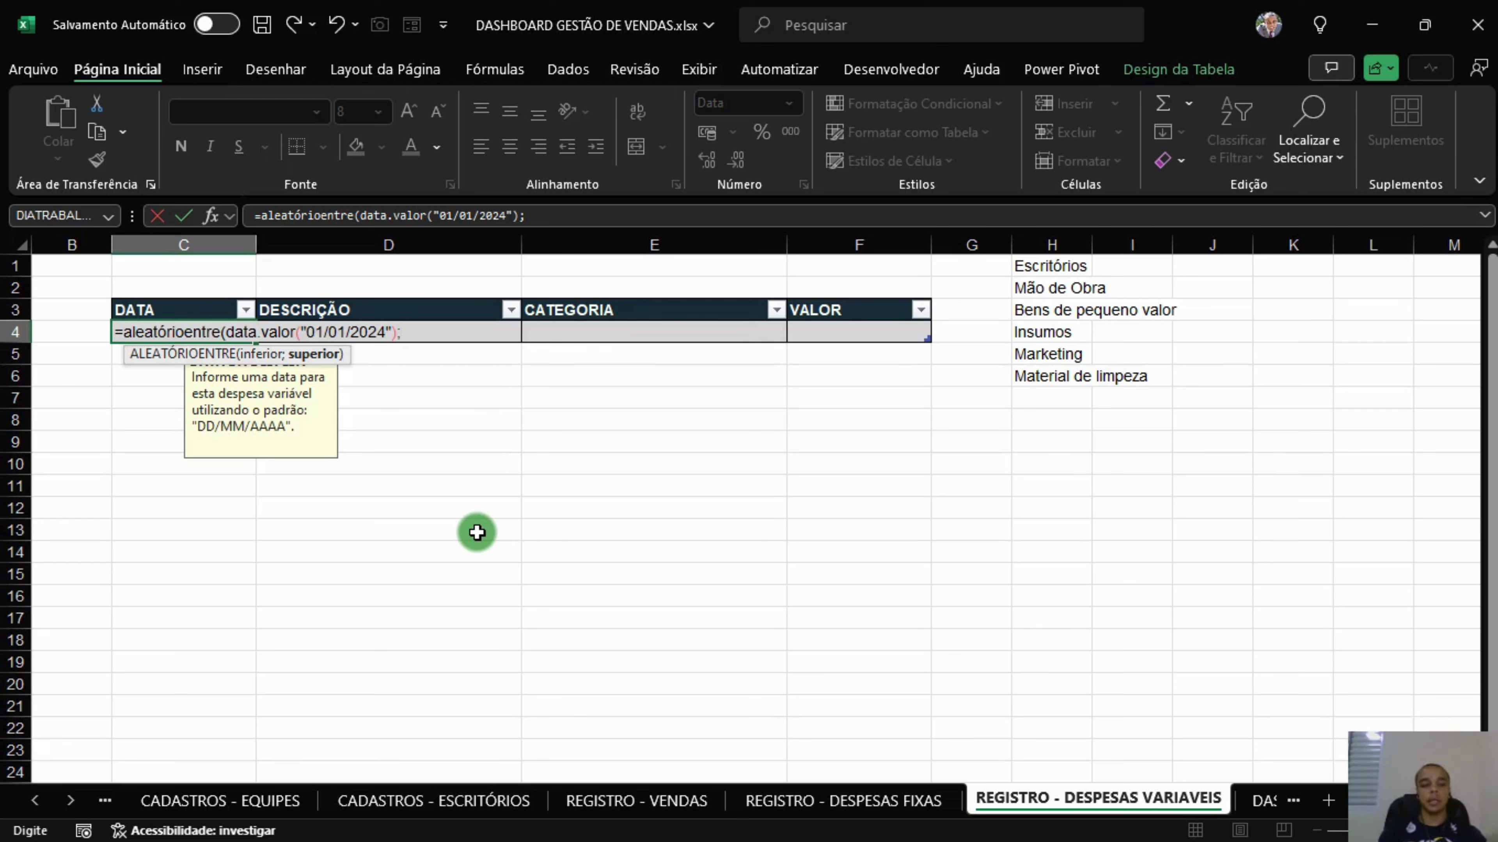
type("datav")
key("BackSpace")
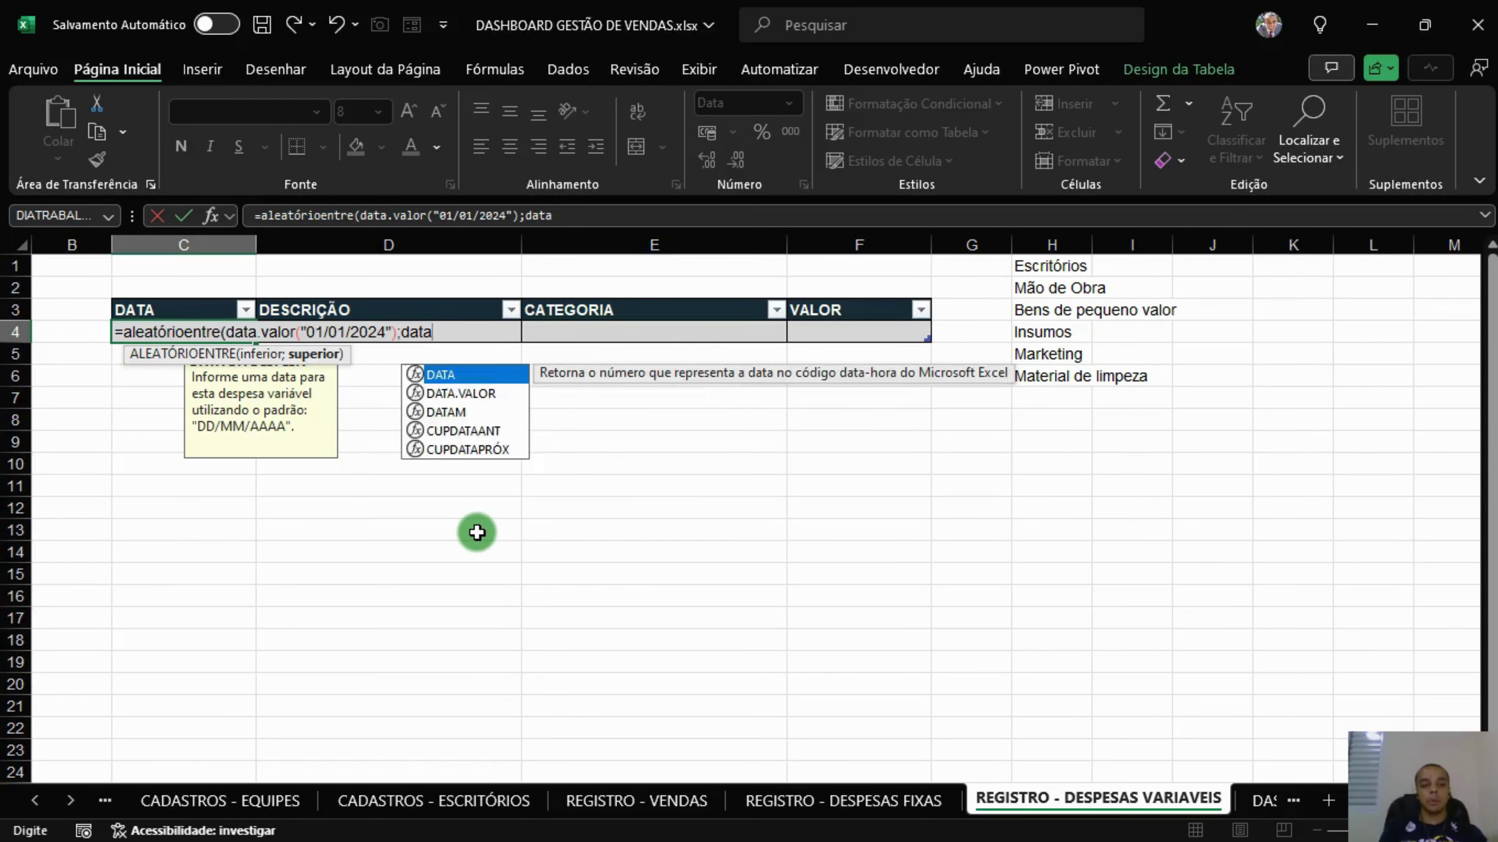
type(".valor(")
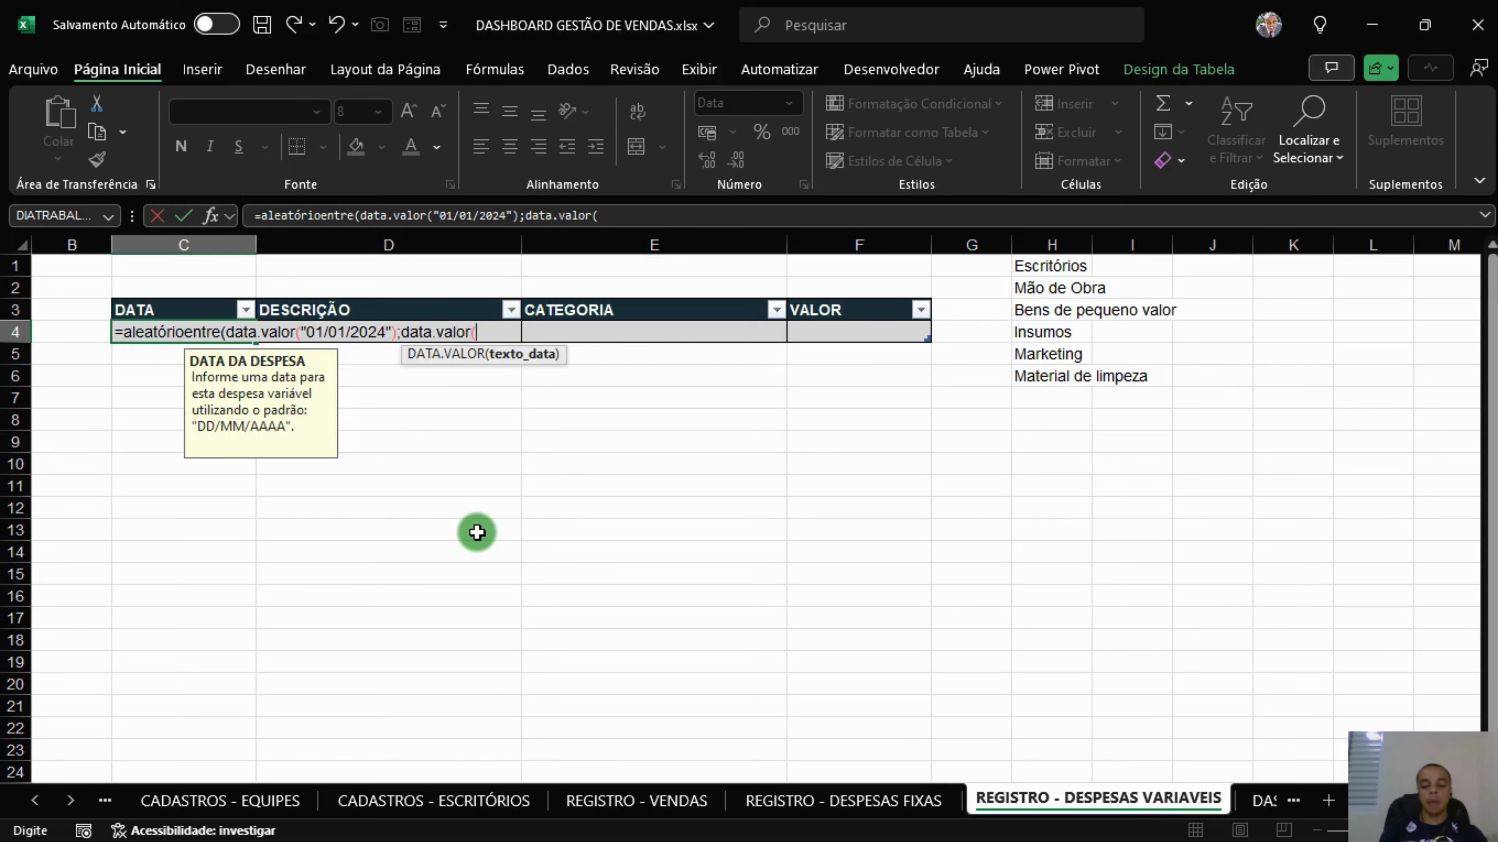
type("\"31/")
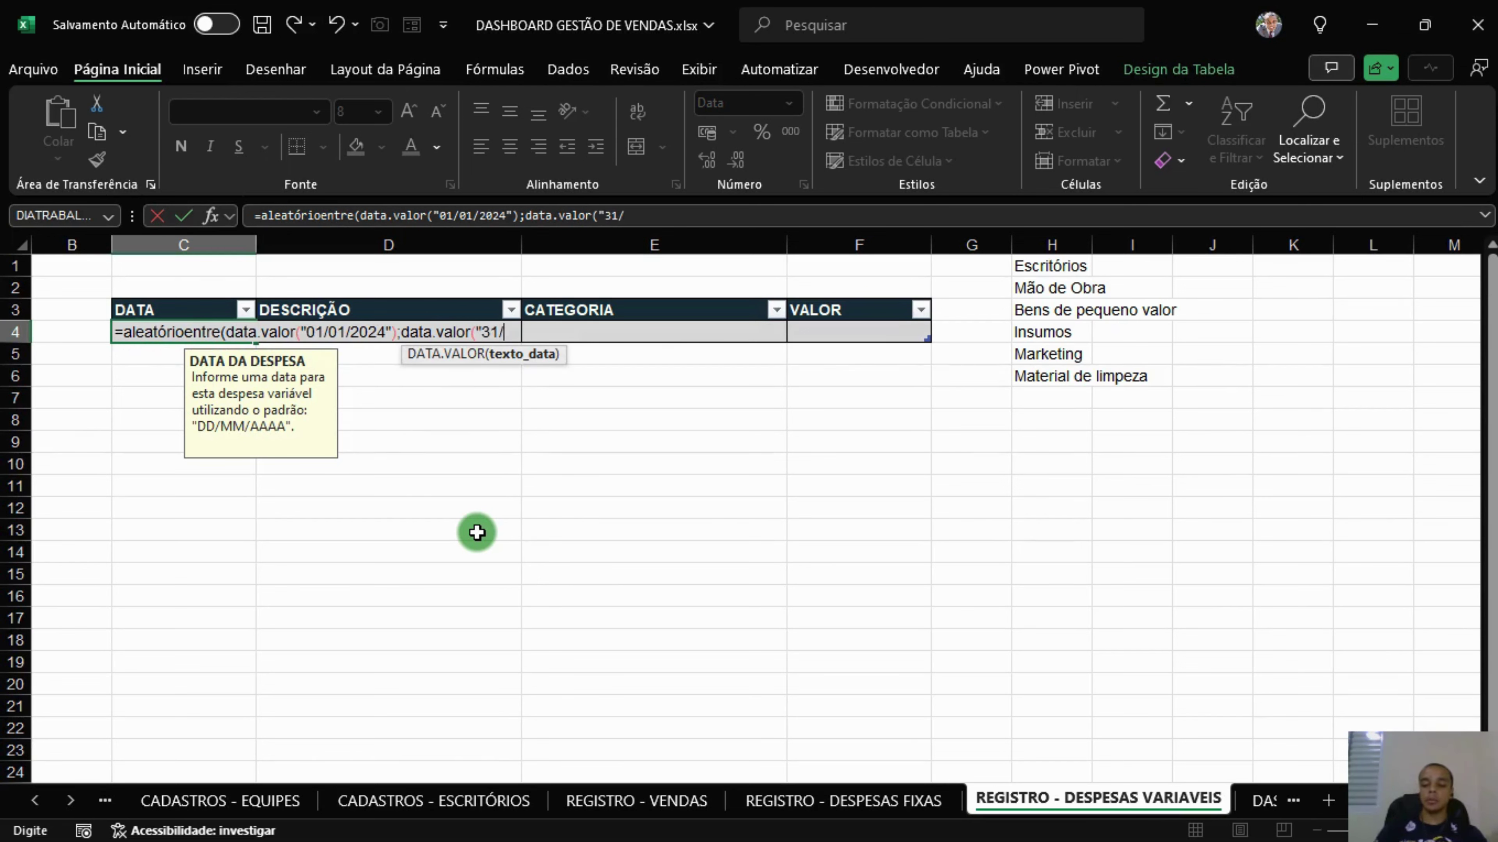
type("12/2024")
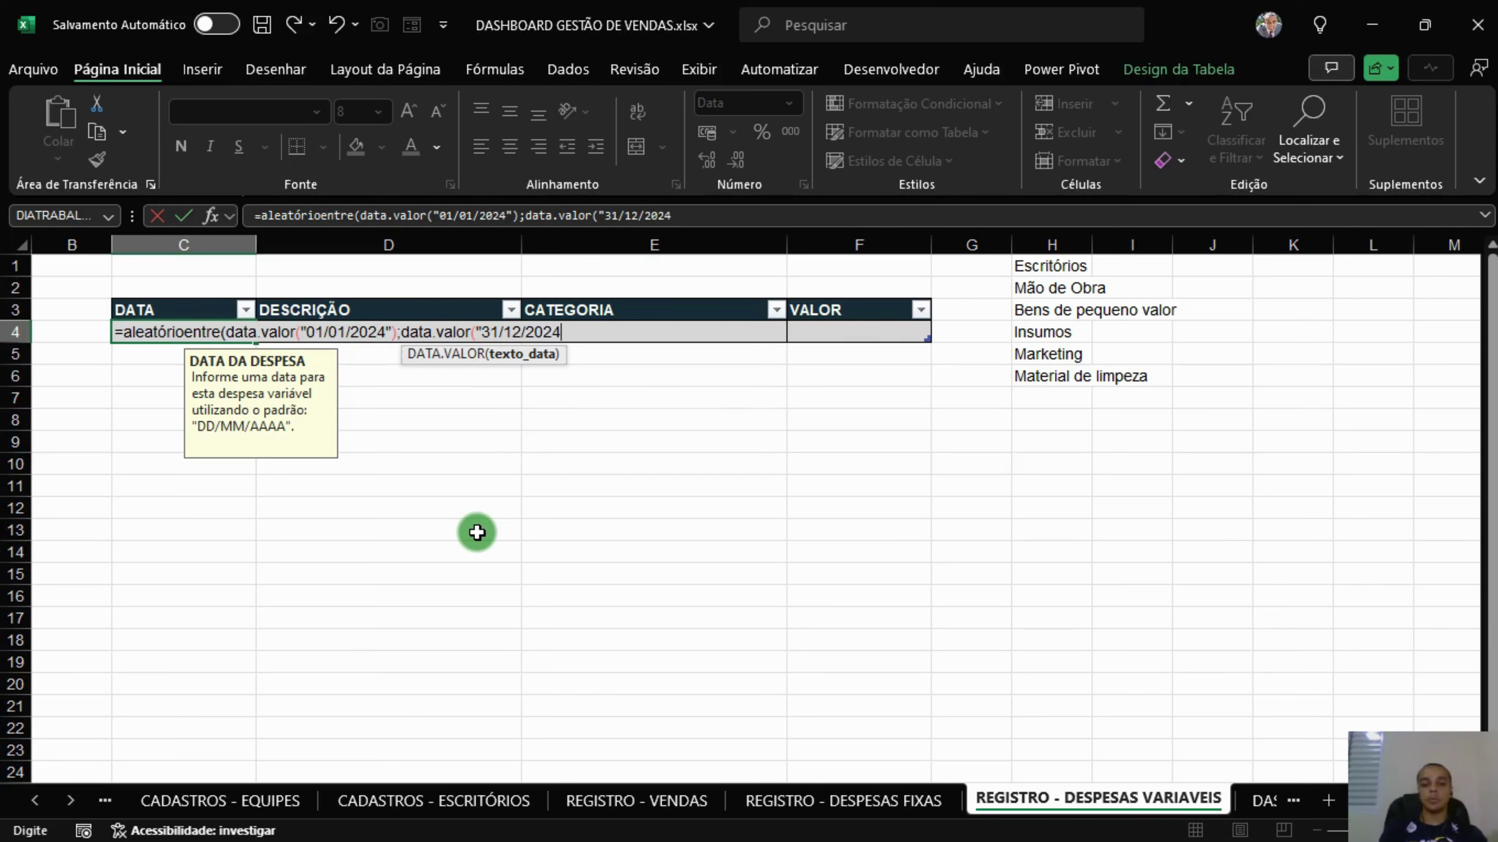
type("\")")
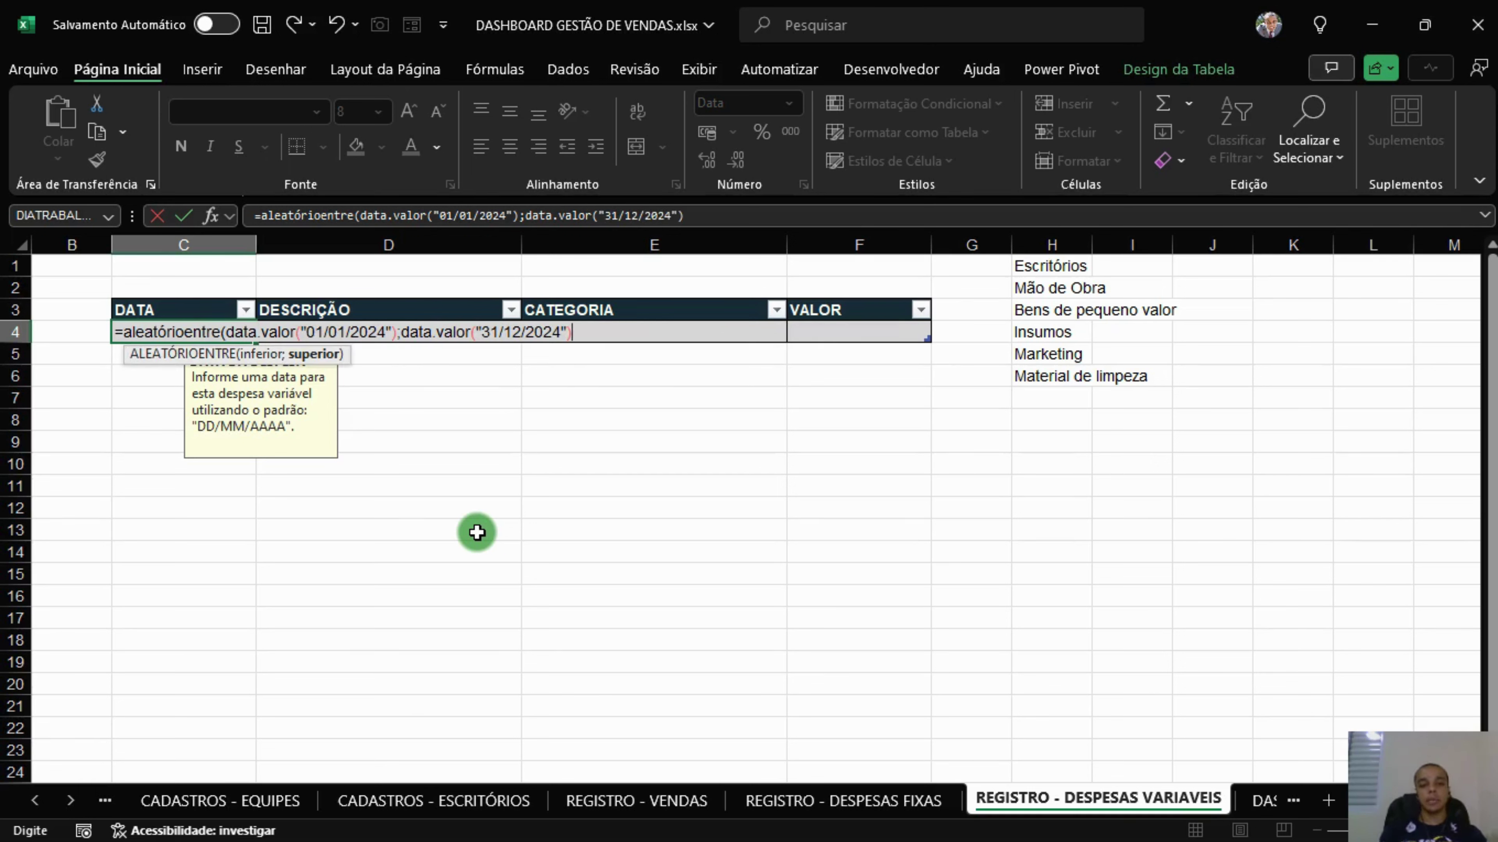
type(")")
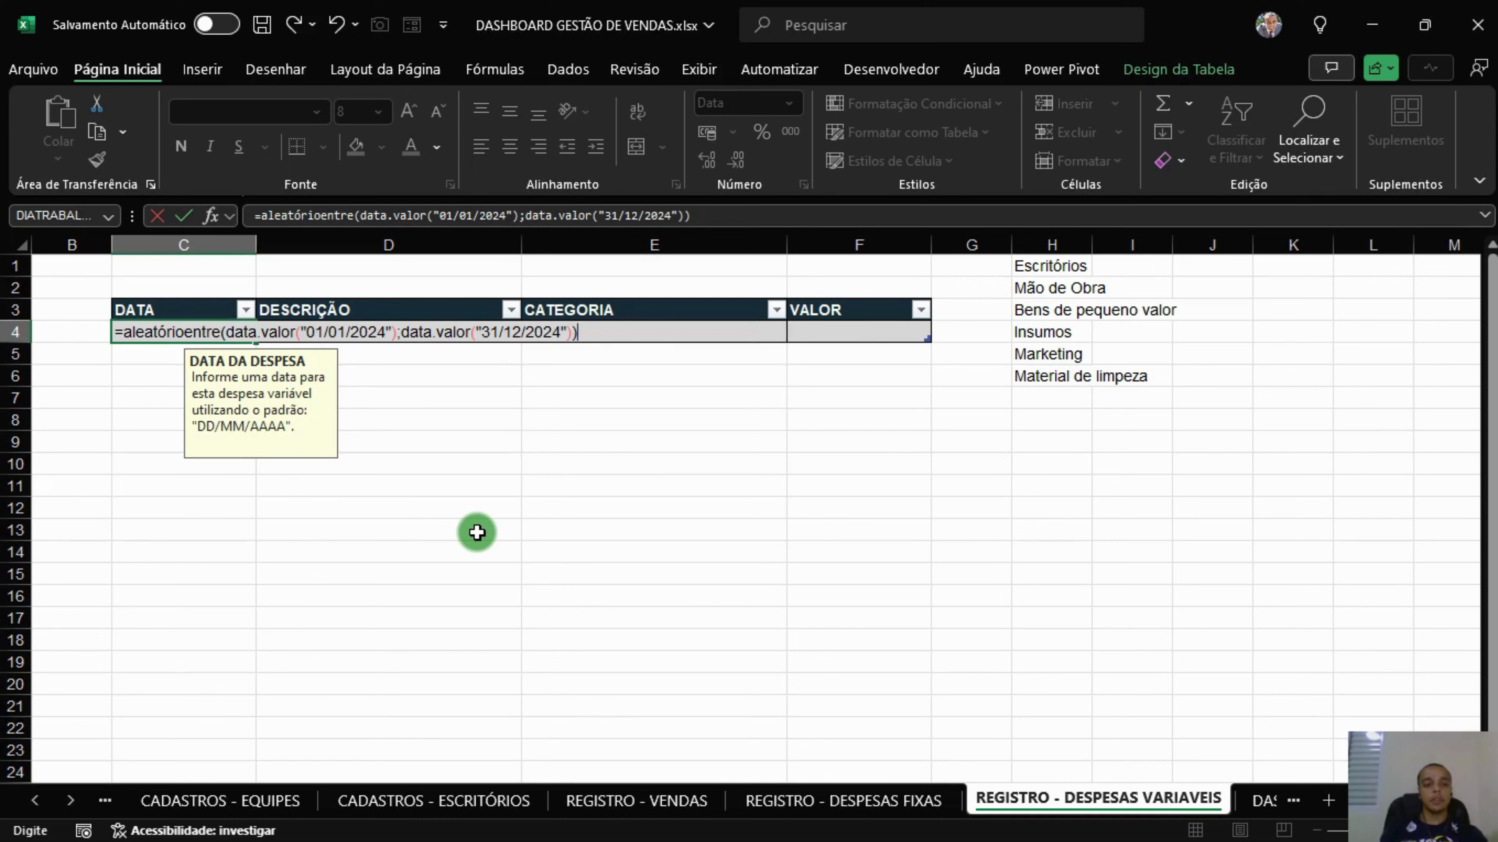
key("Return")
key("Up")
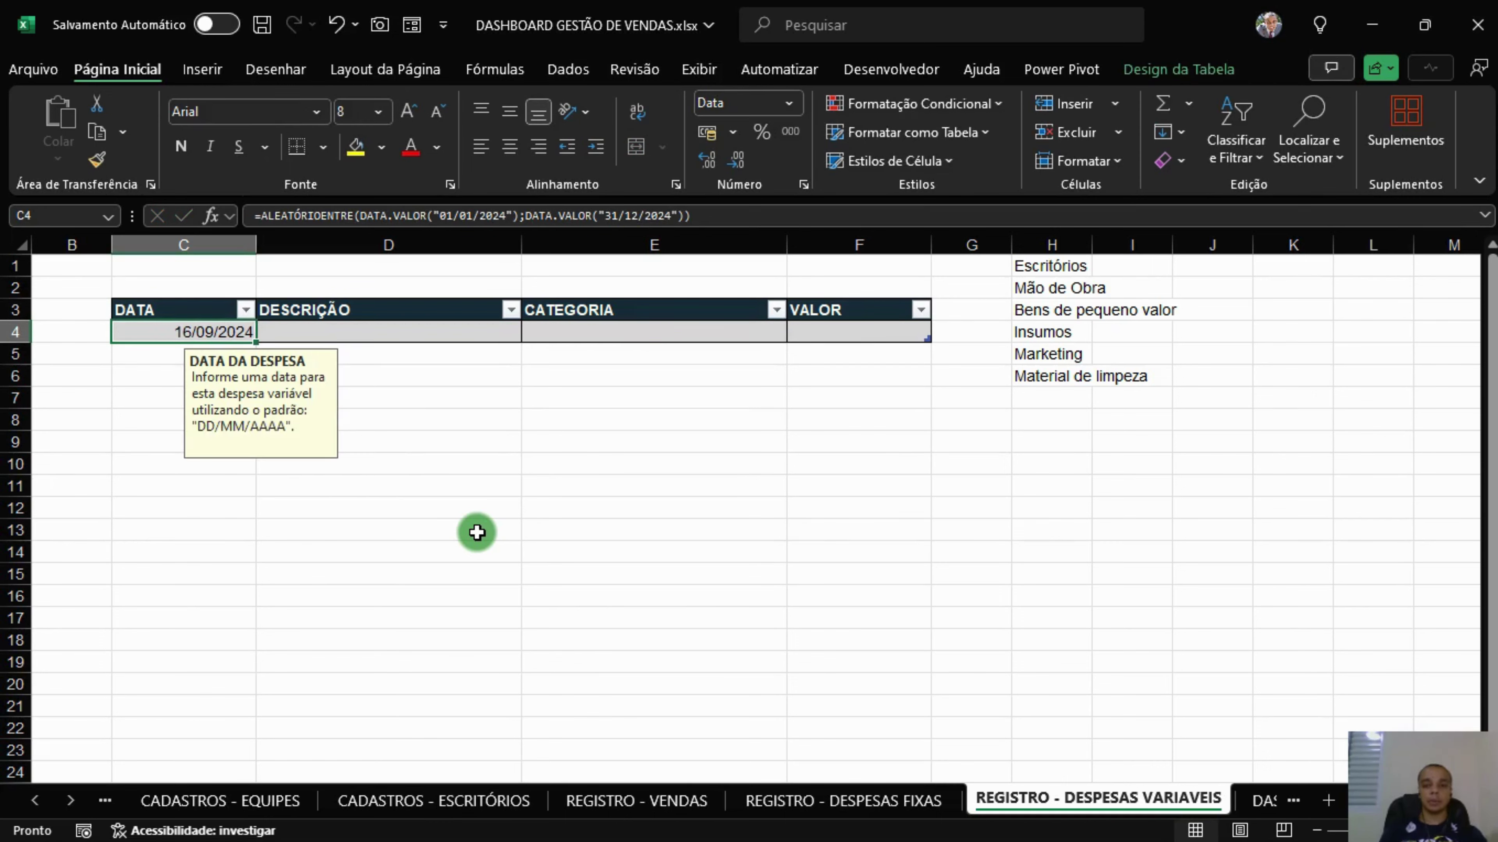
Enter DESPESA 1 as the description in D4 of the variable expenses table.
key("Right")
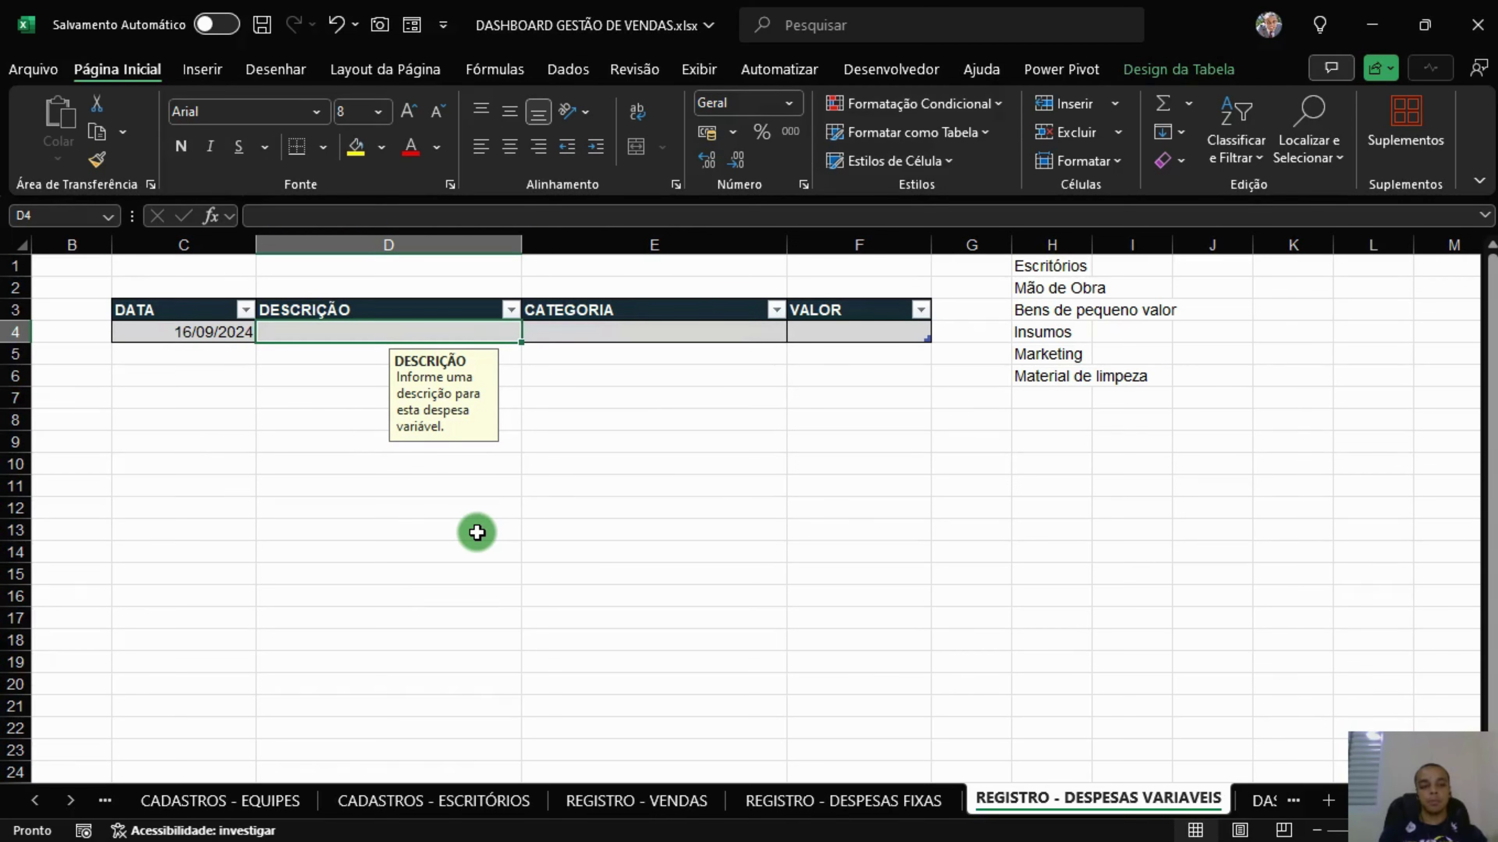
key("F2")
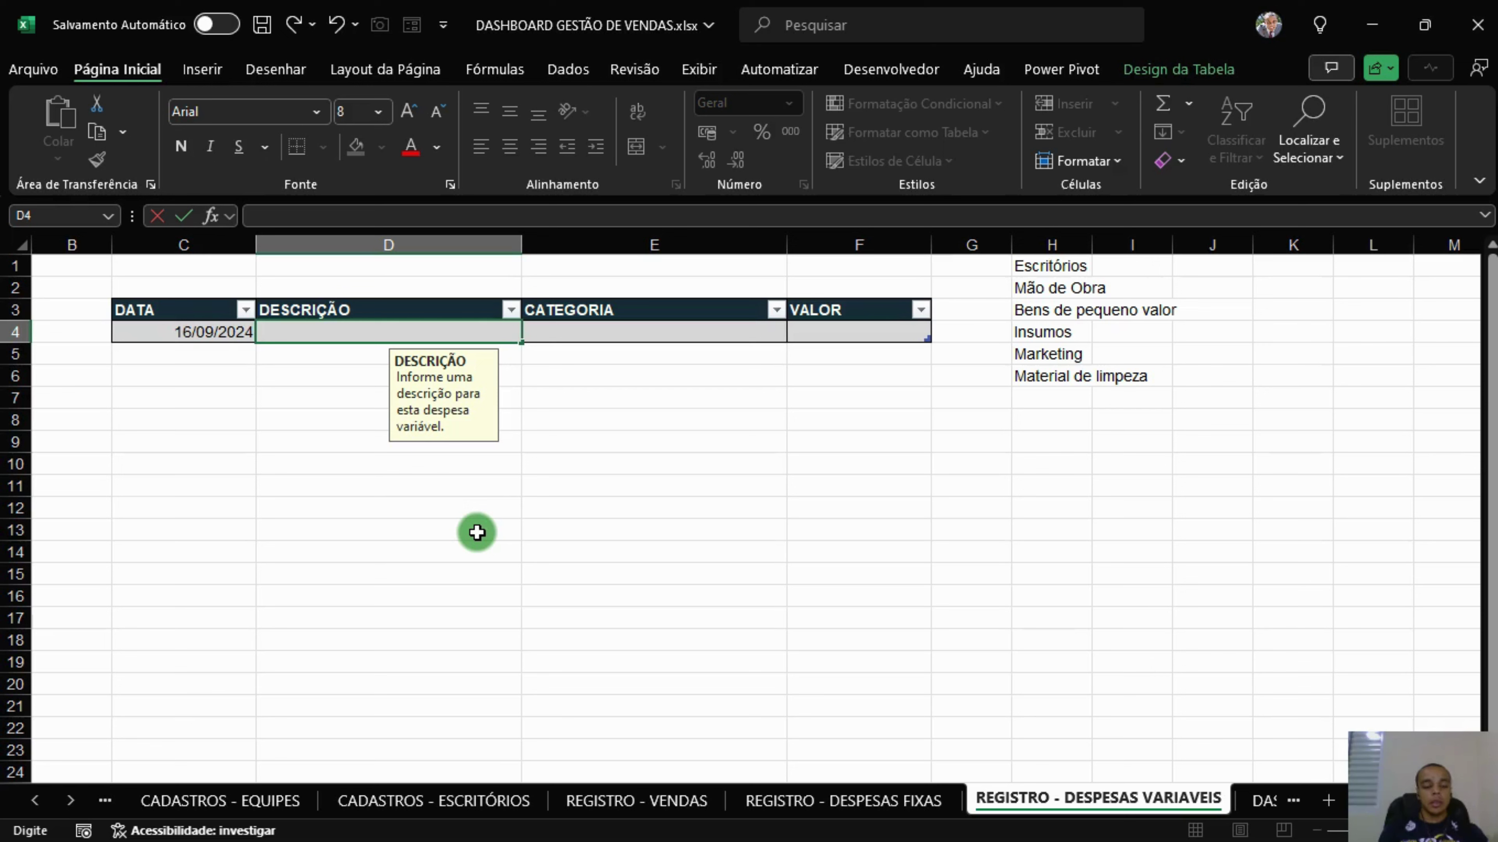
type("DESPESA ")
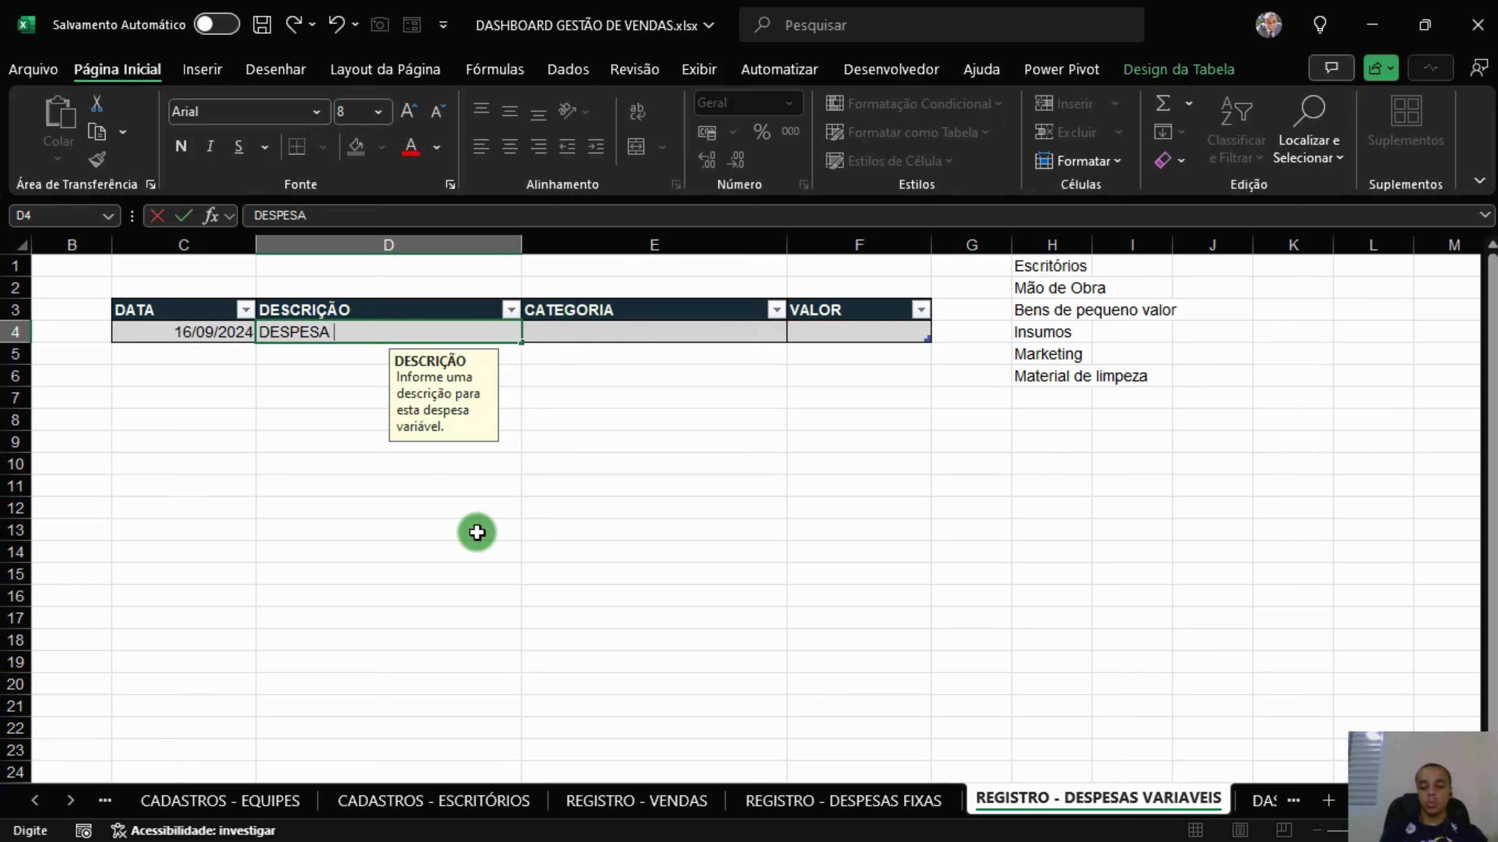
type("1")
key("Tab")
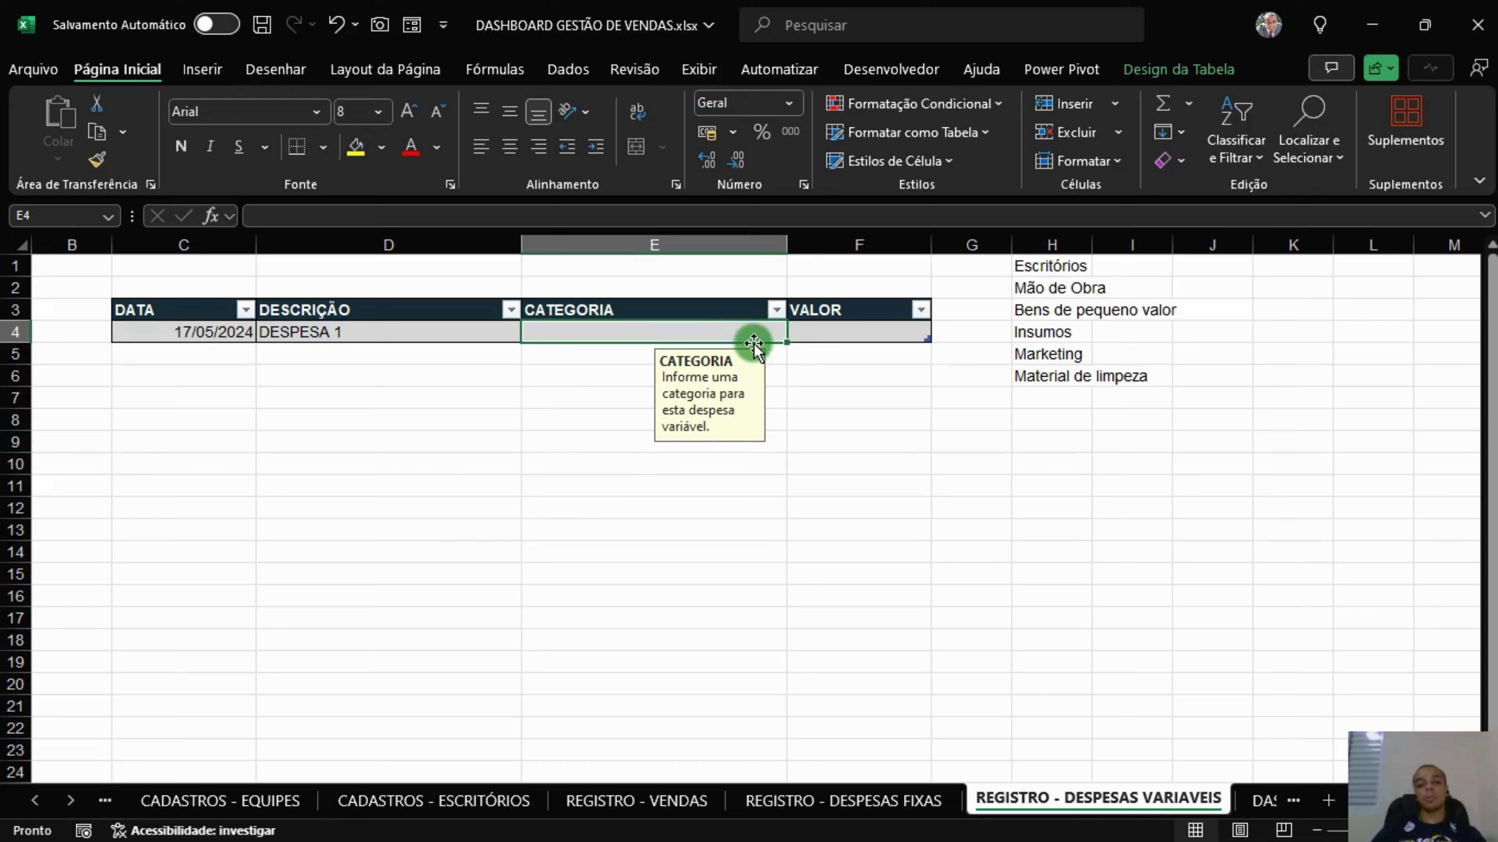
Enter the random category formula =INDIRETO("H"&ALEATÓRIOENTRE(1;6);1) in the CATEGORIA cell E4, drawing from the helper list in H1:H6.
left_click_drag(1033, 267, 1049, 375)
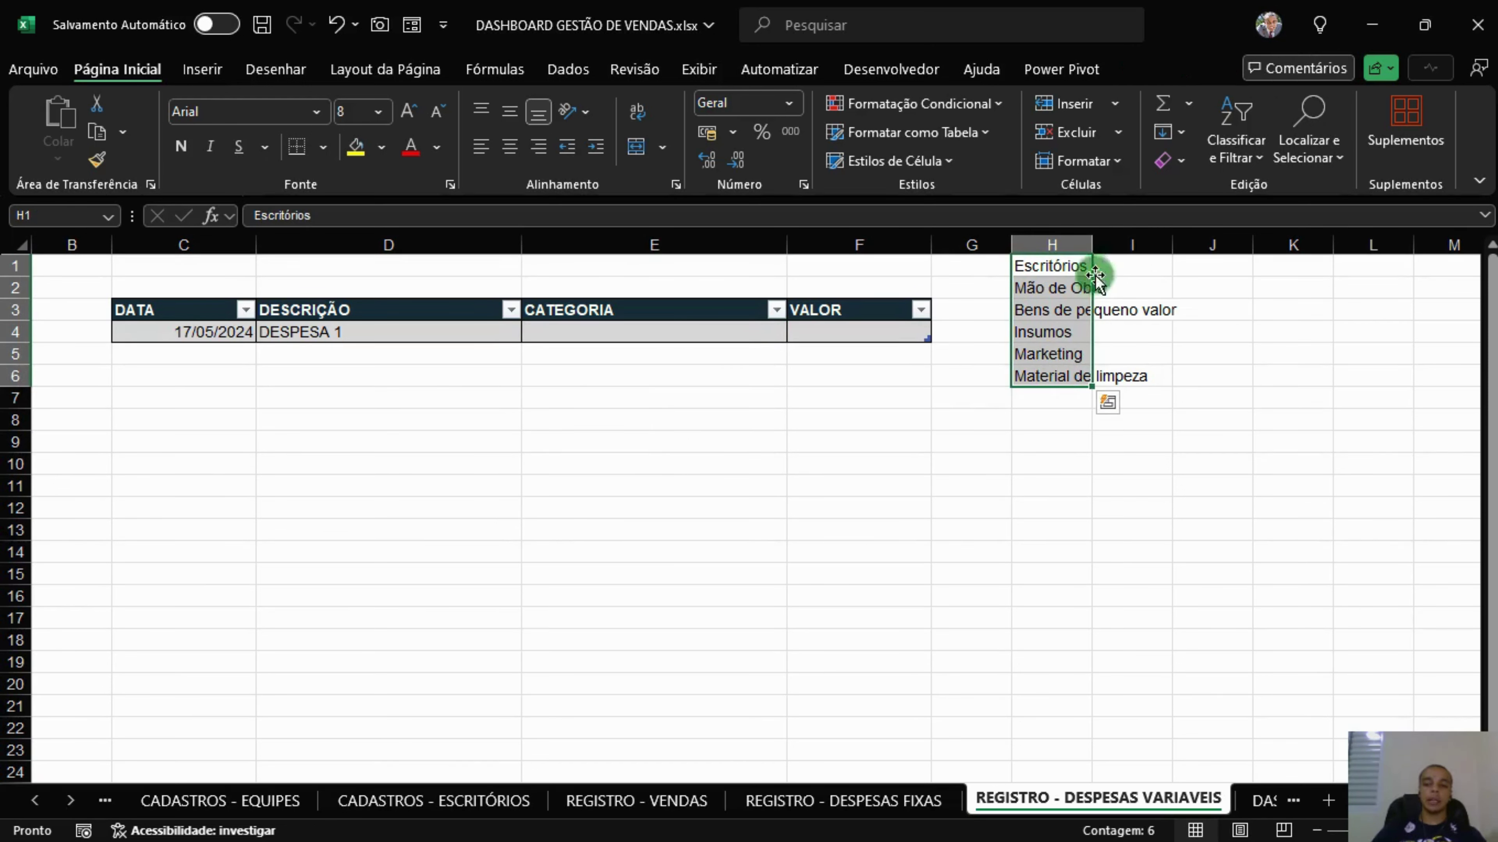
left_click(675, 335)
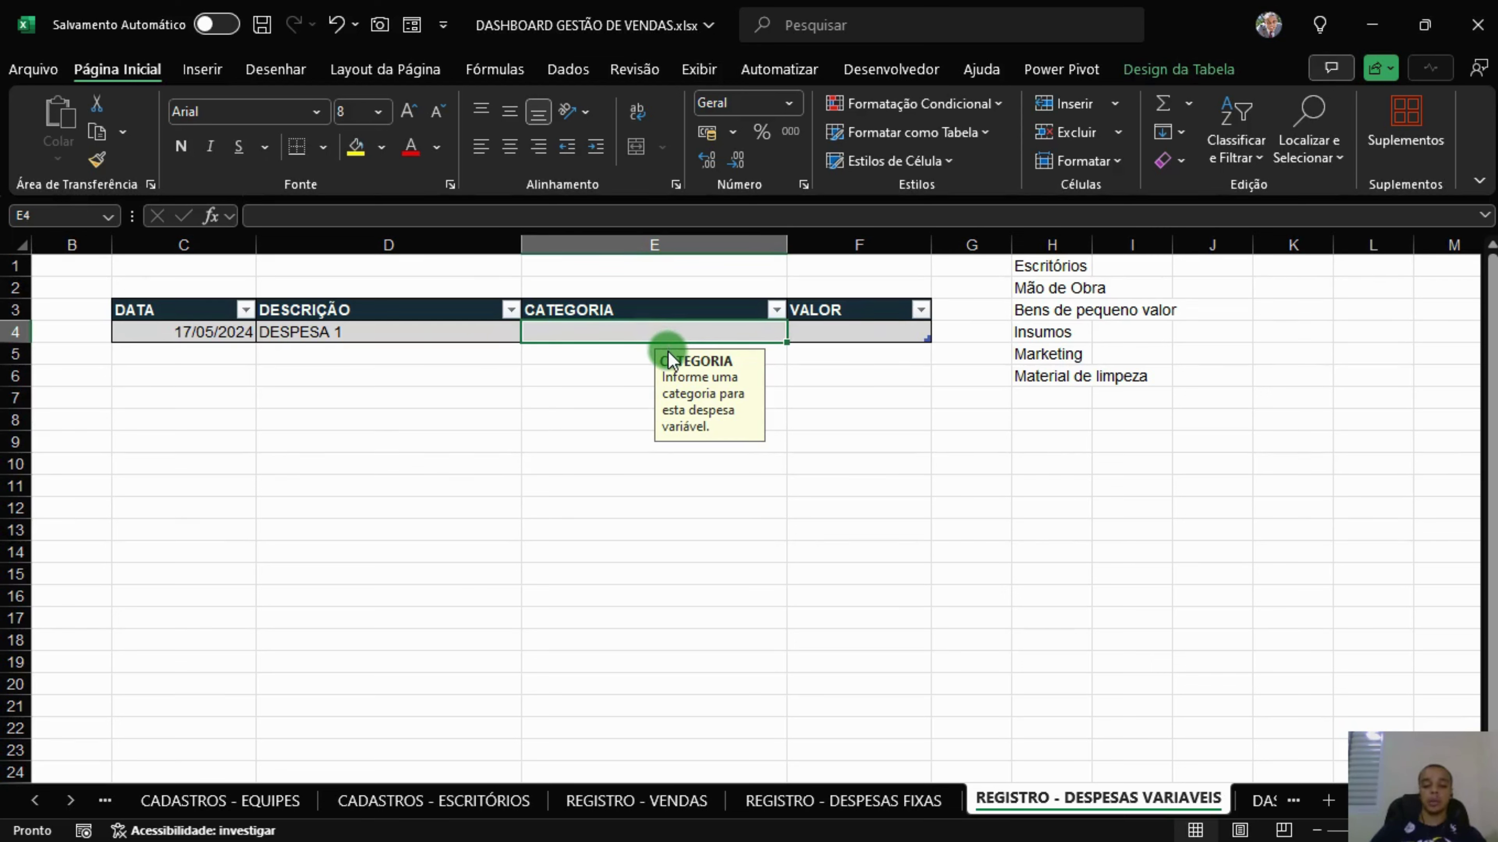
type("=INDIR")
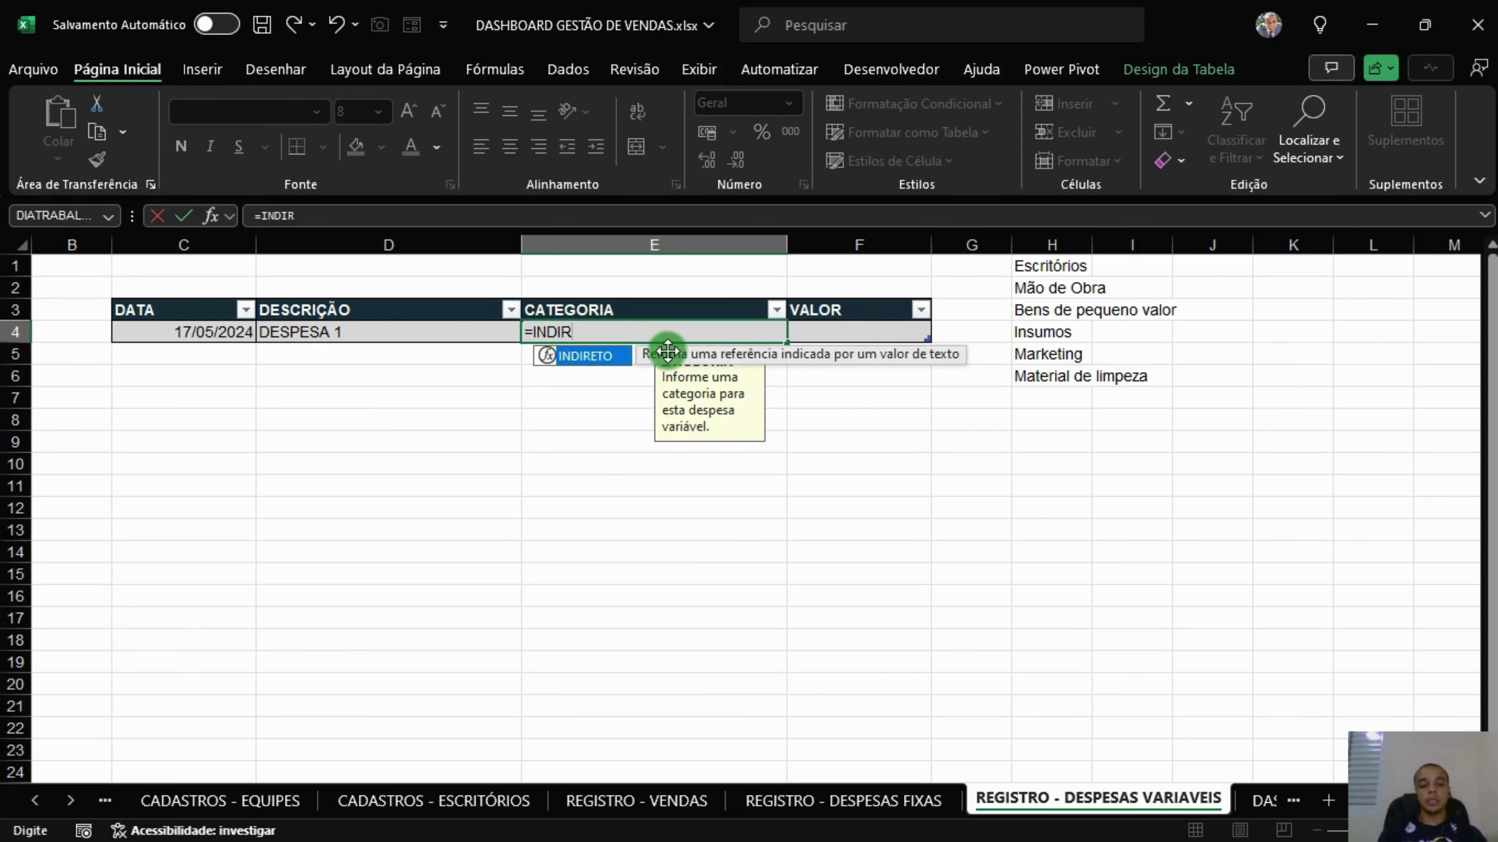
type("ETO(")
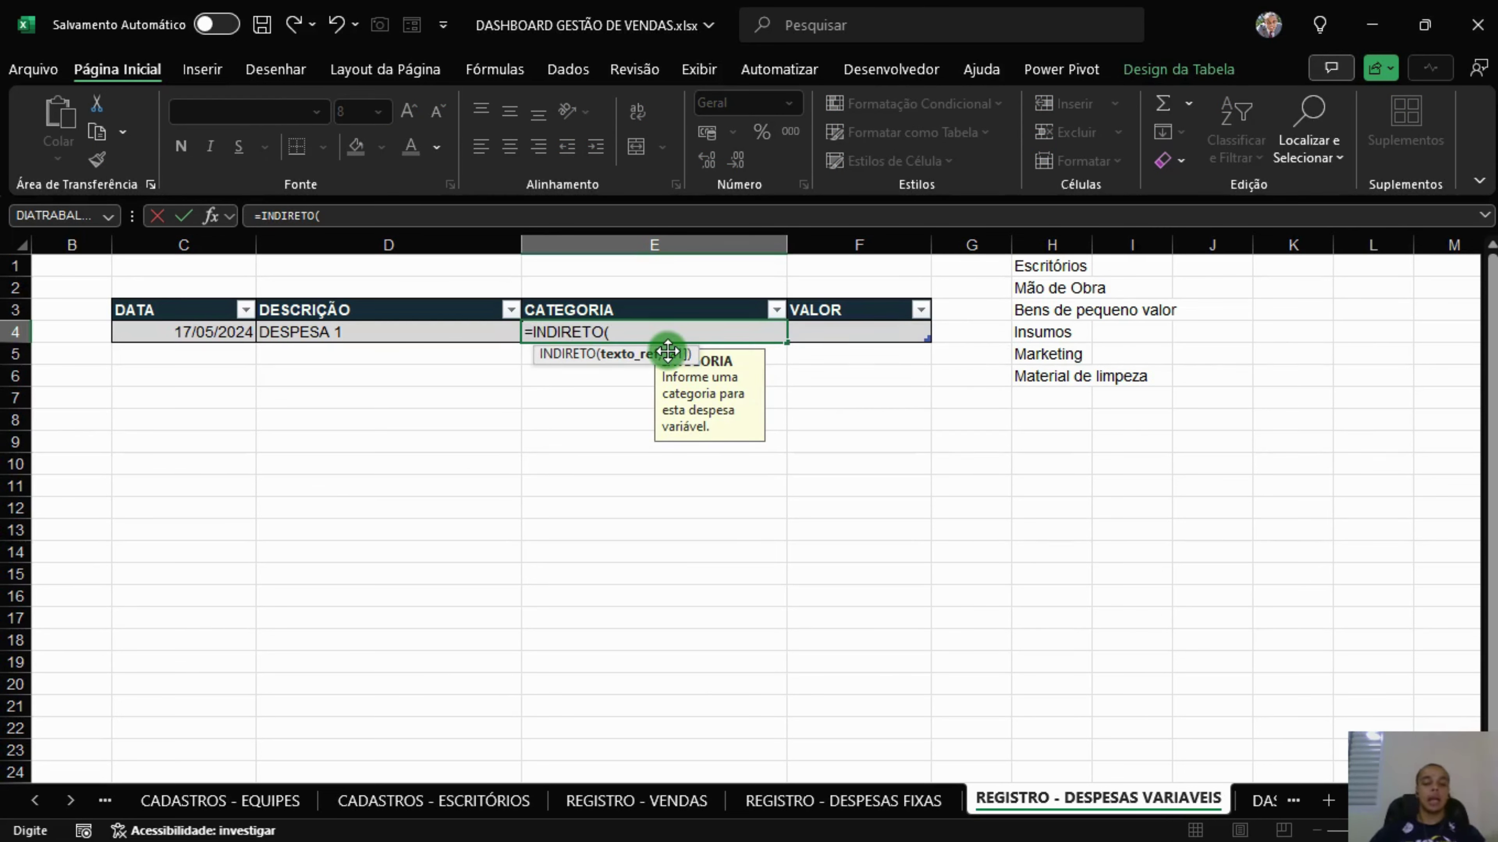
type("\"")
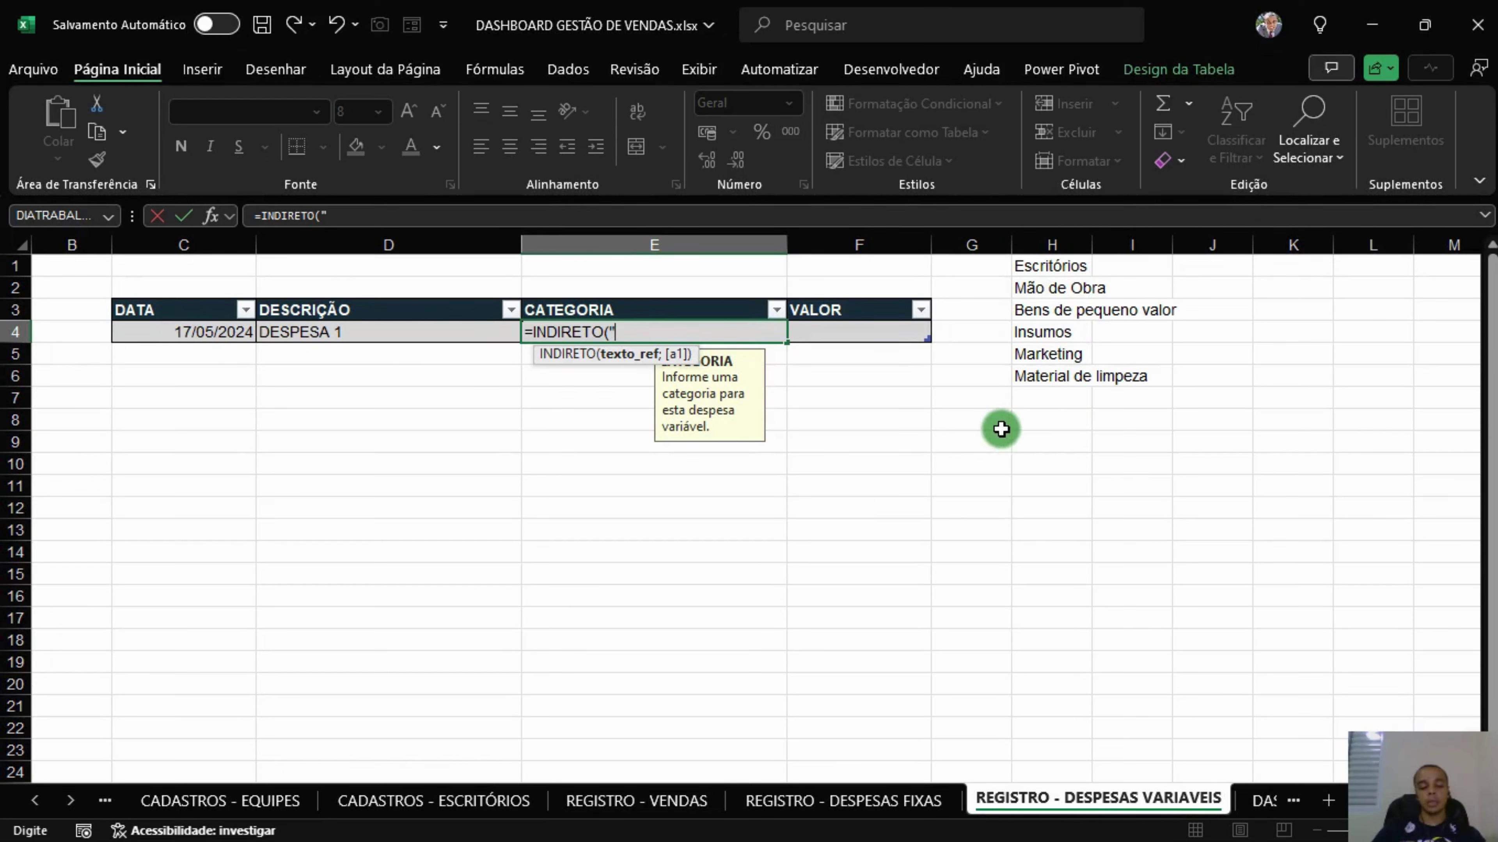
type("H")
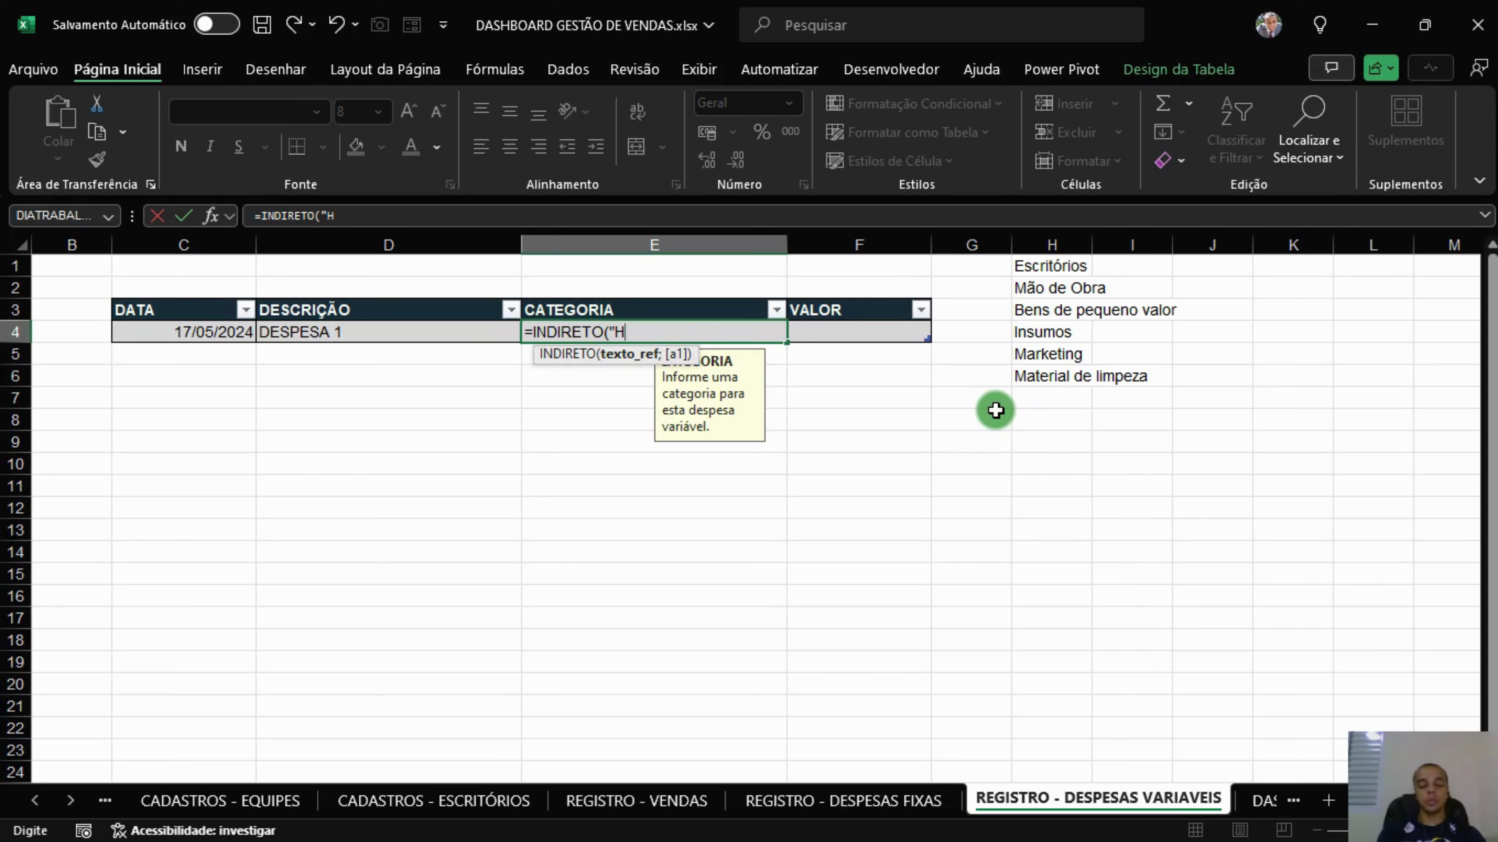
type("\"")
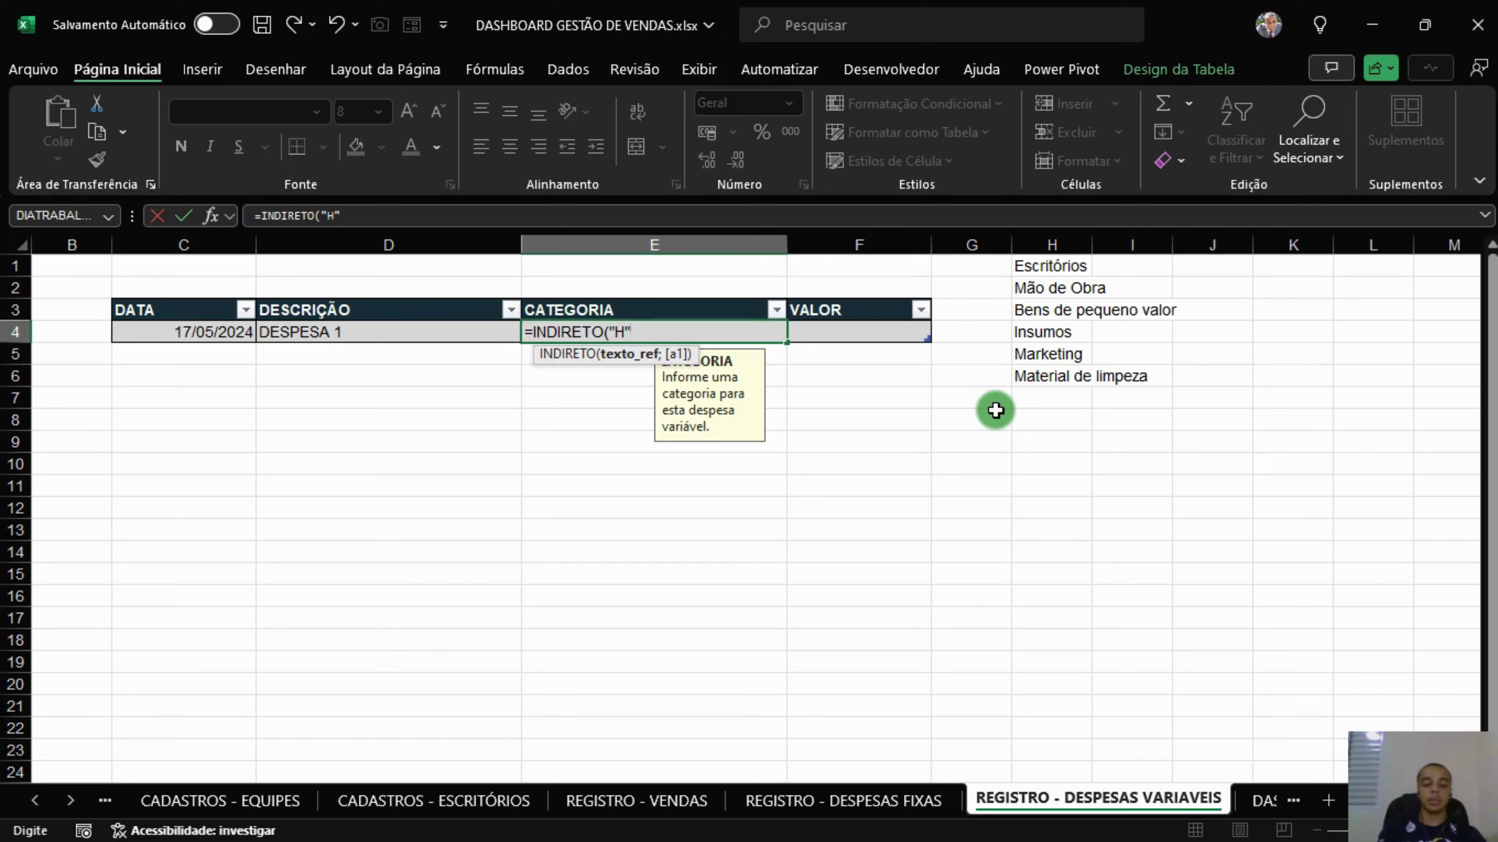
type("&ALEA")
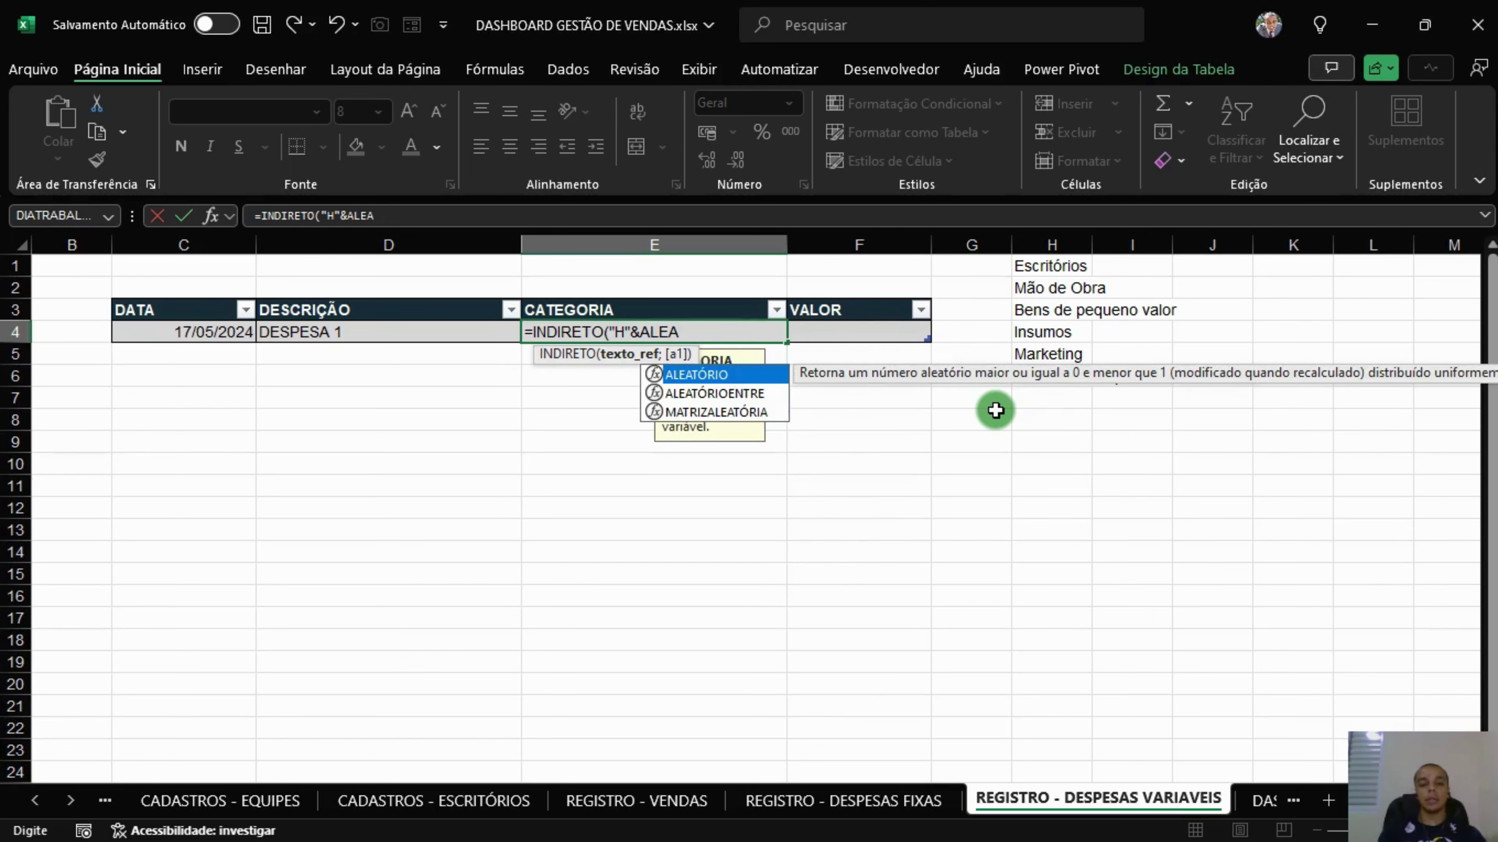
key("Down")
key("Tab")
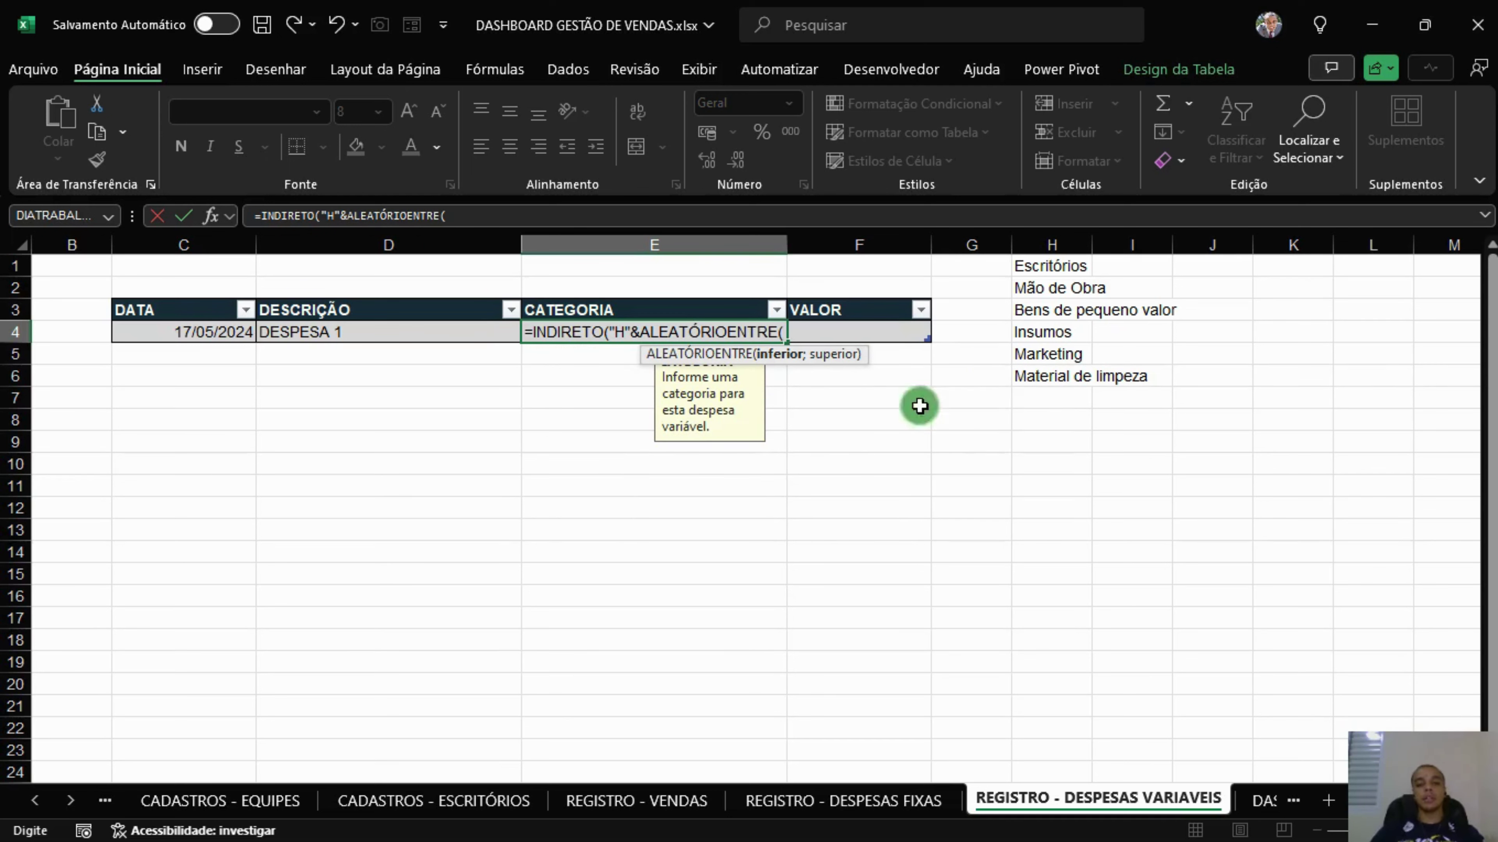
type("1")
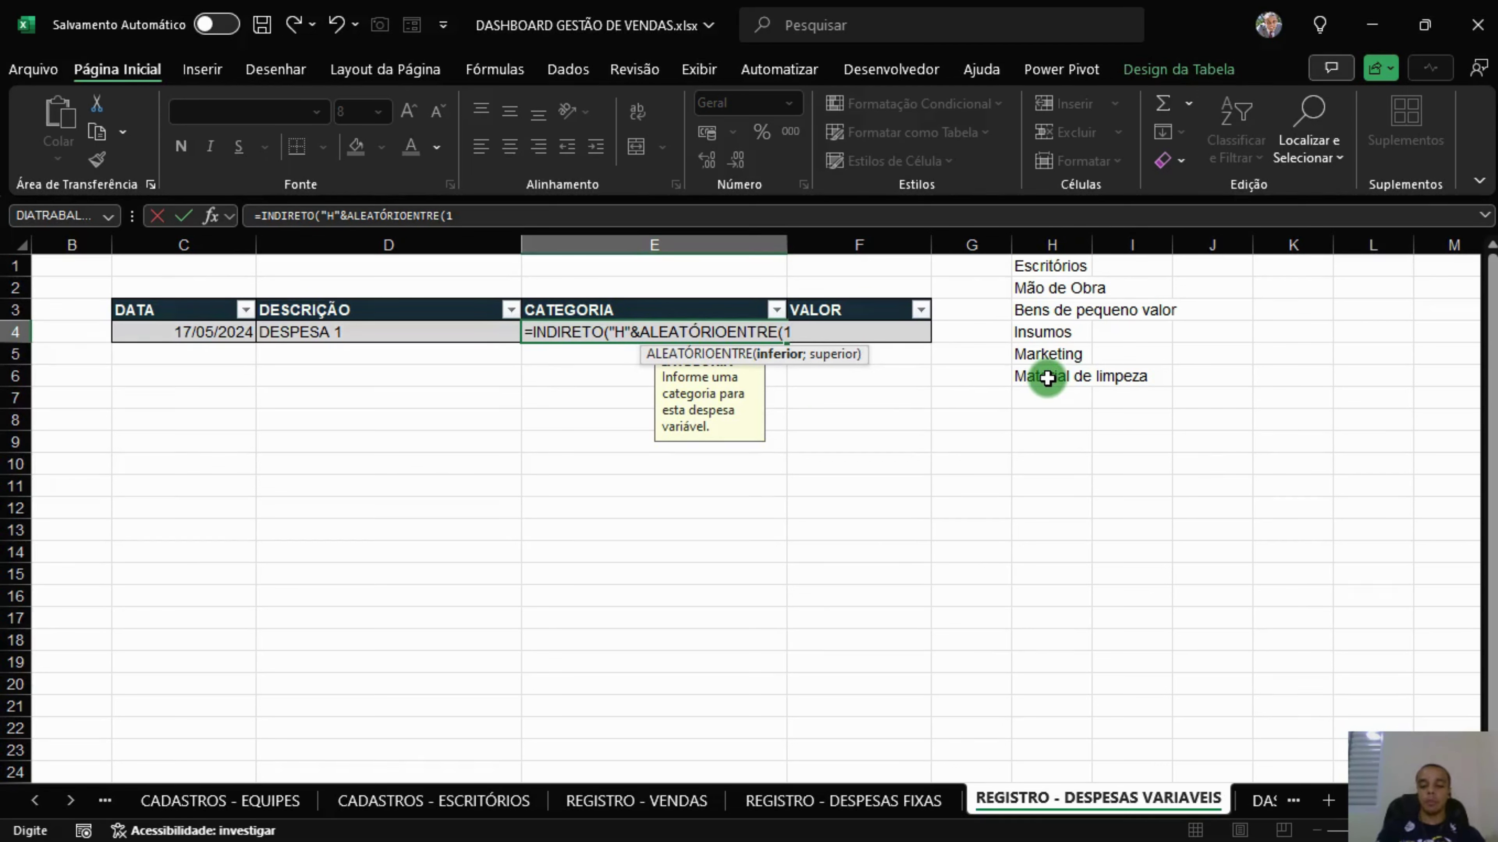
type(";6)")
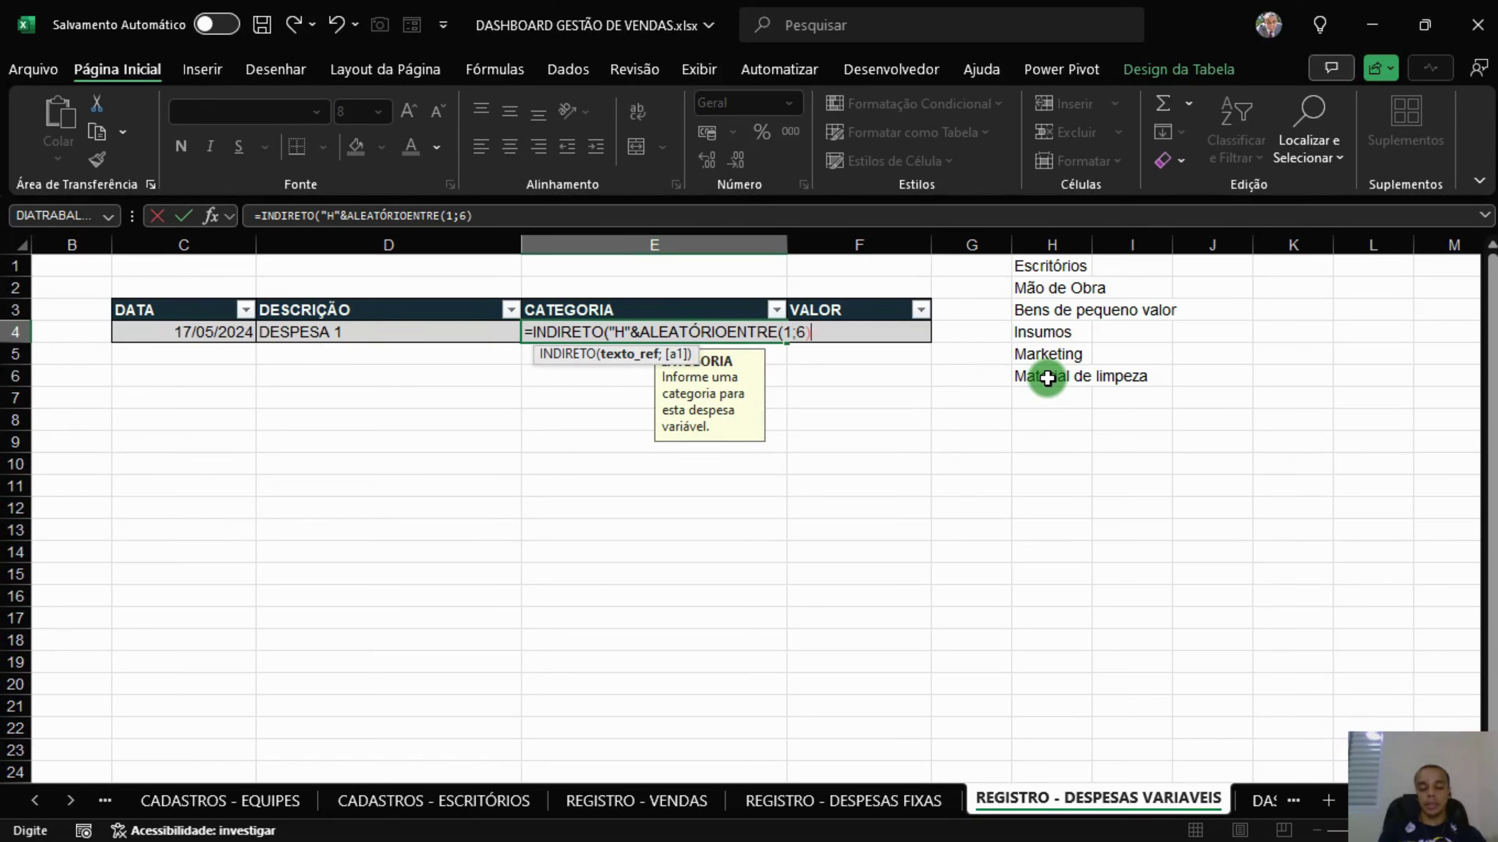
type(";")
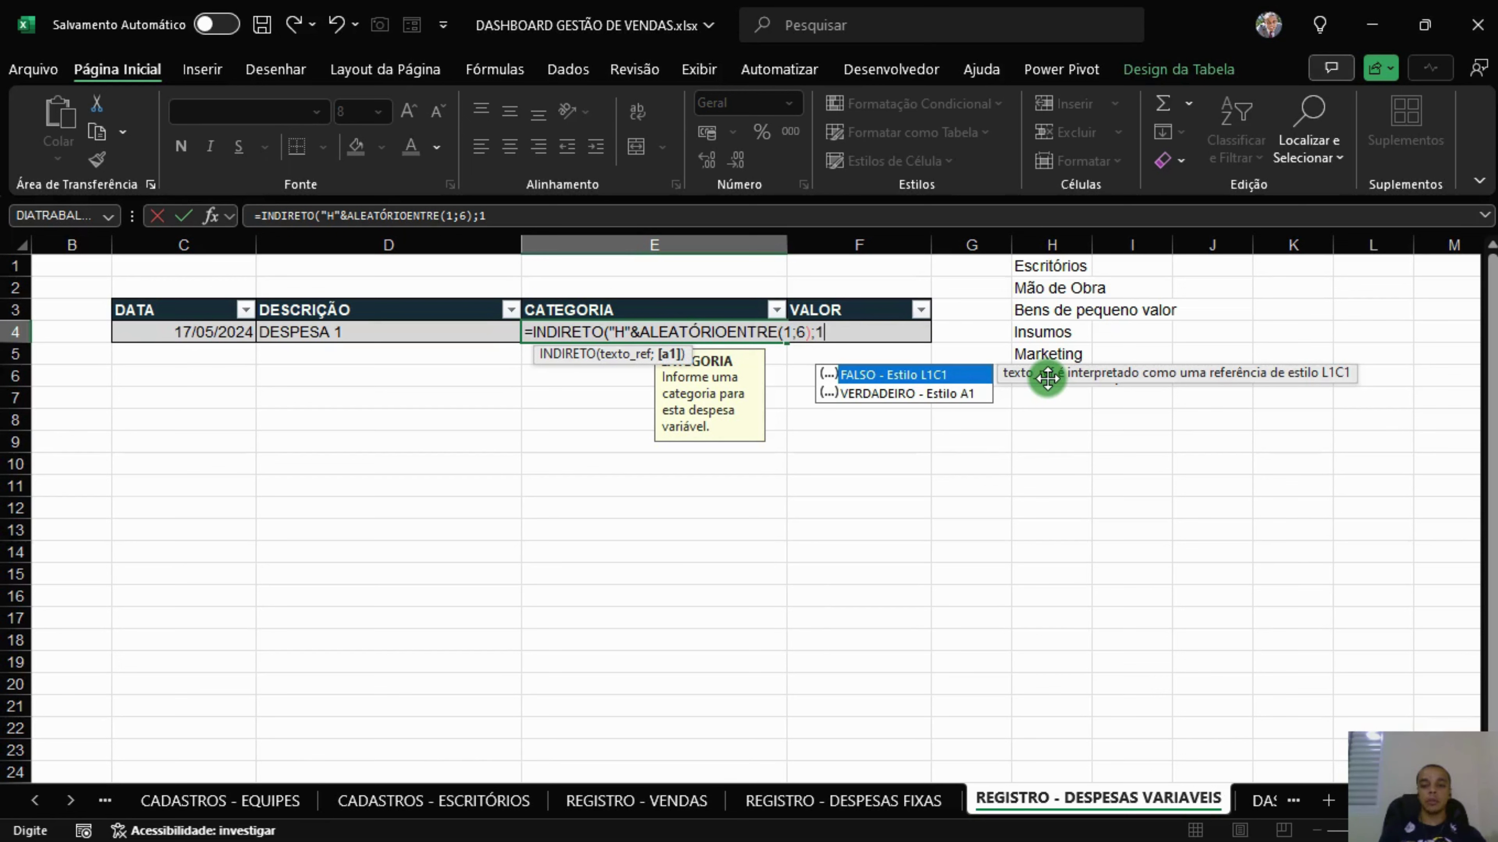
type("1)")
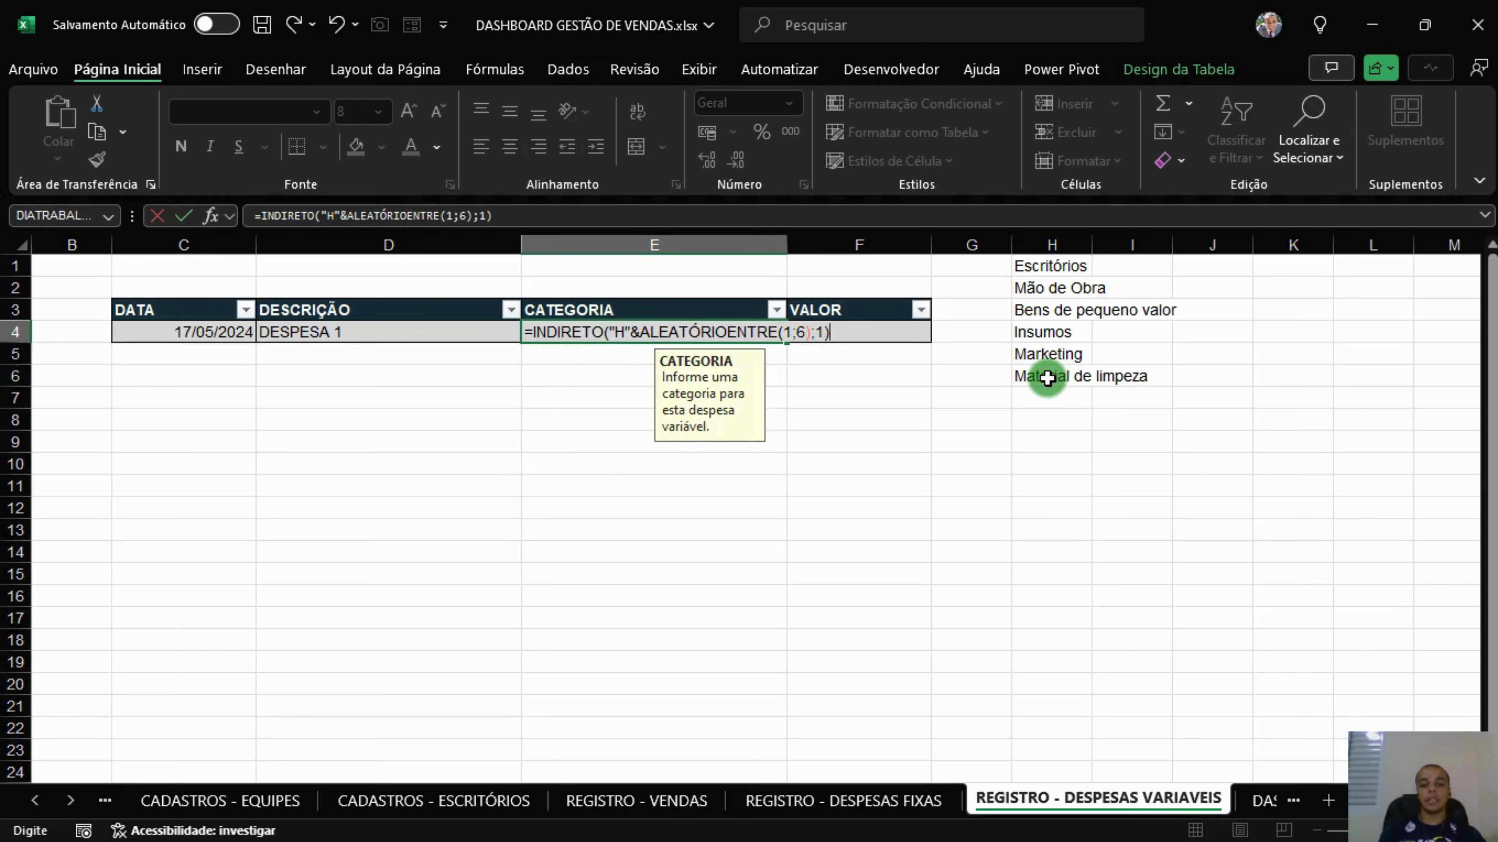
key("Return")
key("Up")
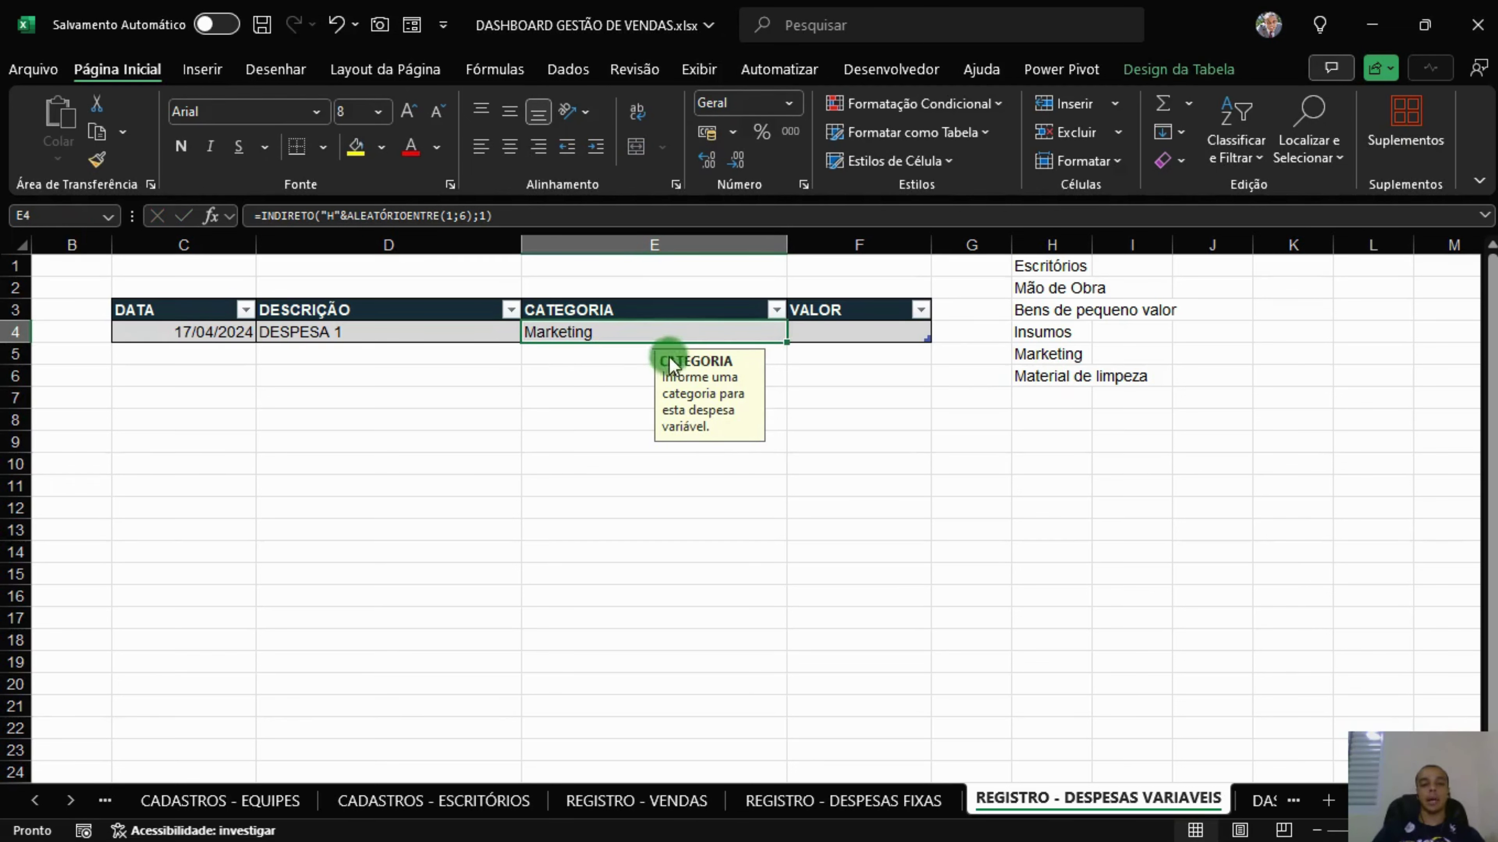
Enter the random amount formula =ALEATÓRIOENTRE(1;100) in the VALOR cell F4 of the variable expenses table.
left_click(828, 328)
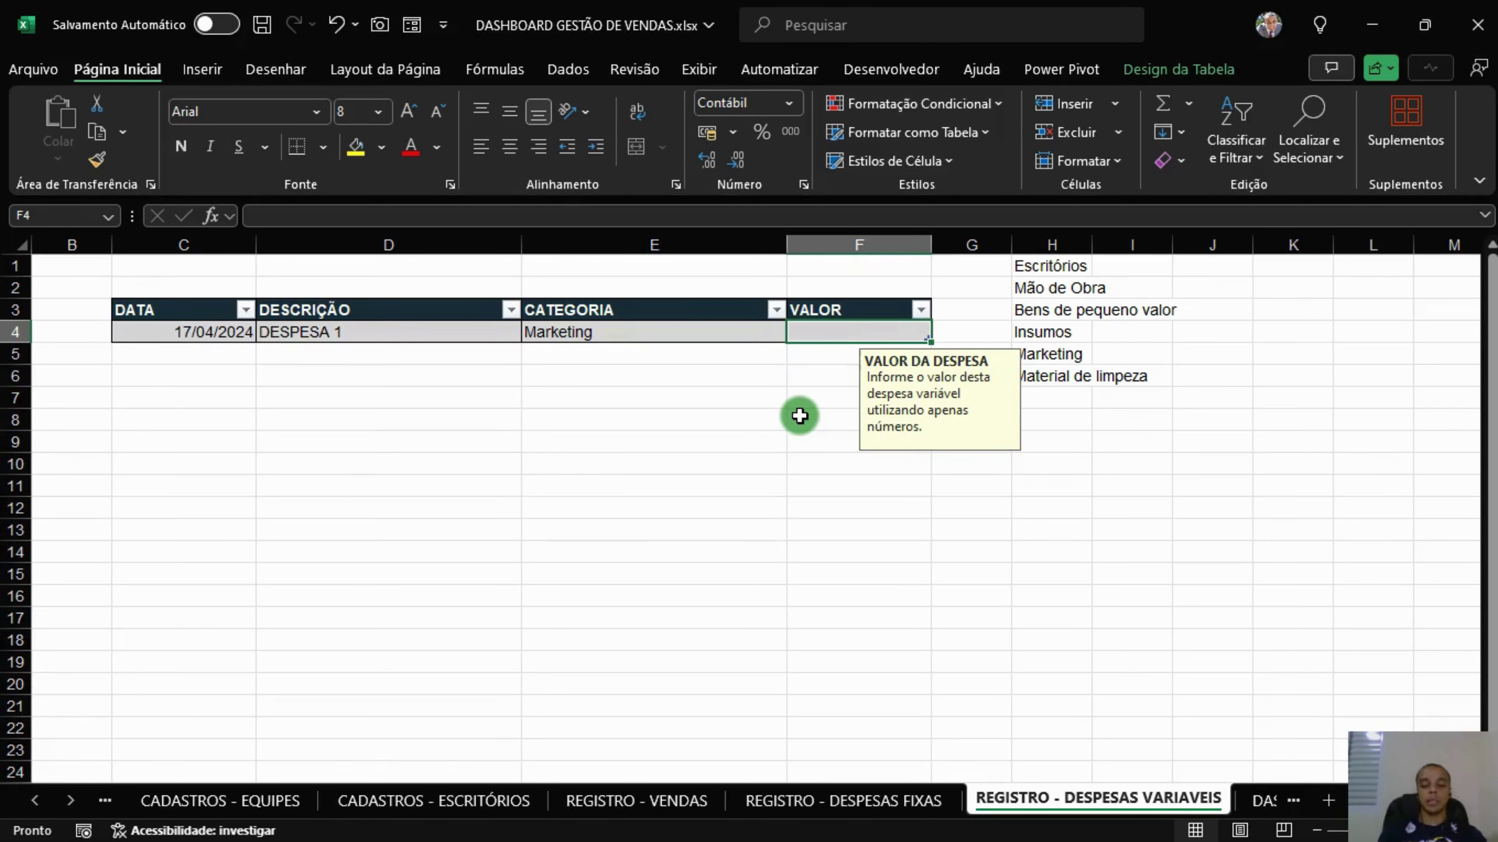
type("=ALEAT")
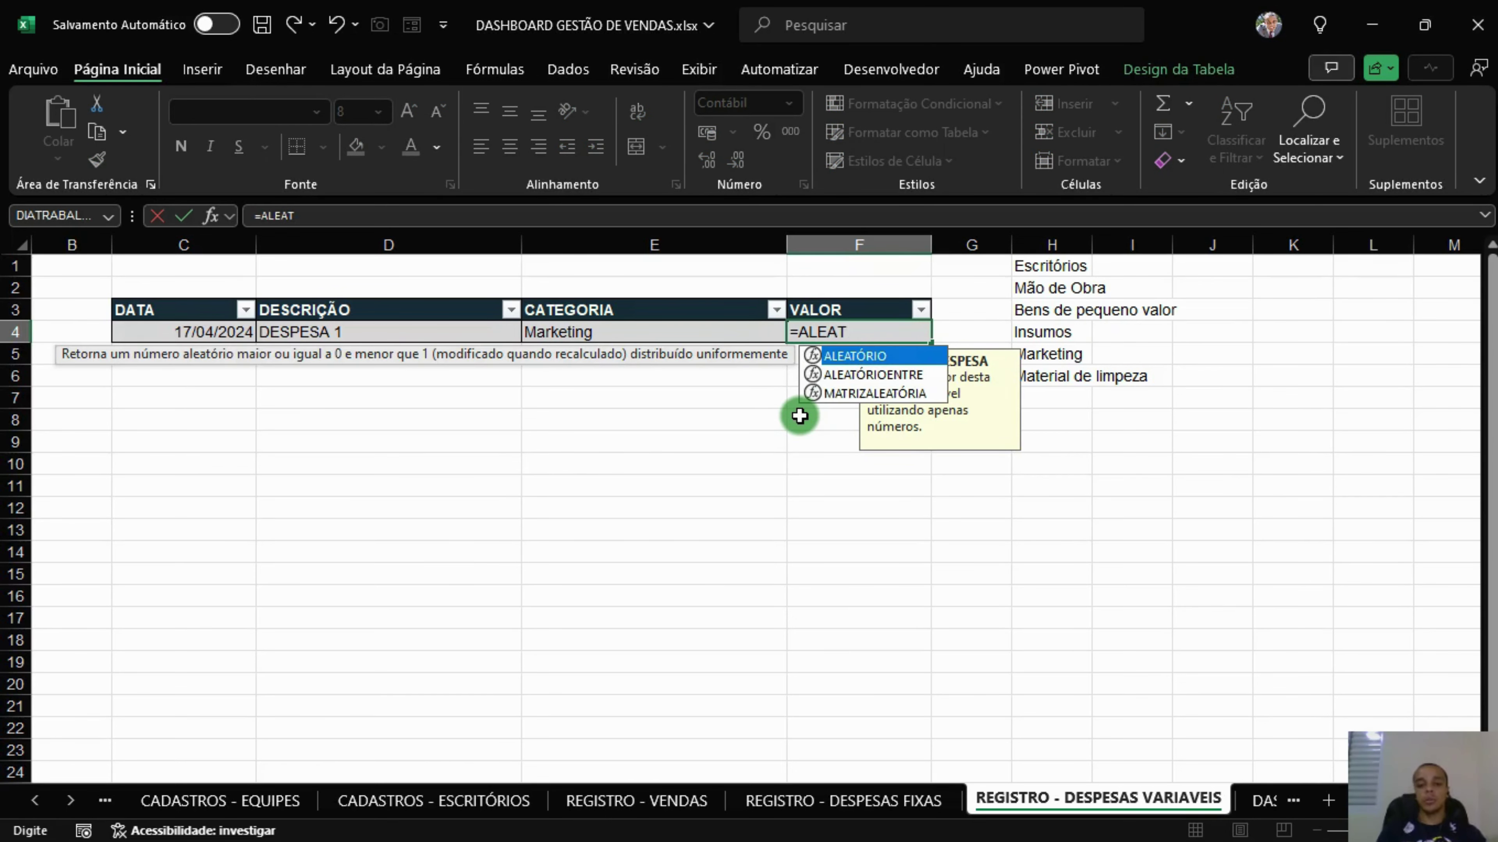
key("Down")
key("Tab")
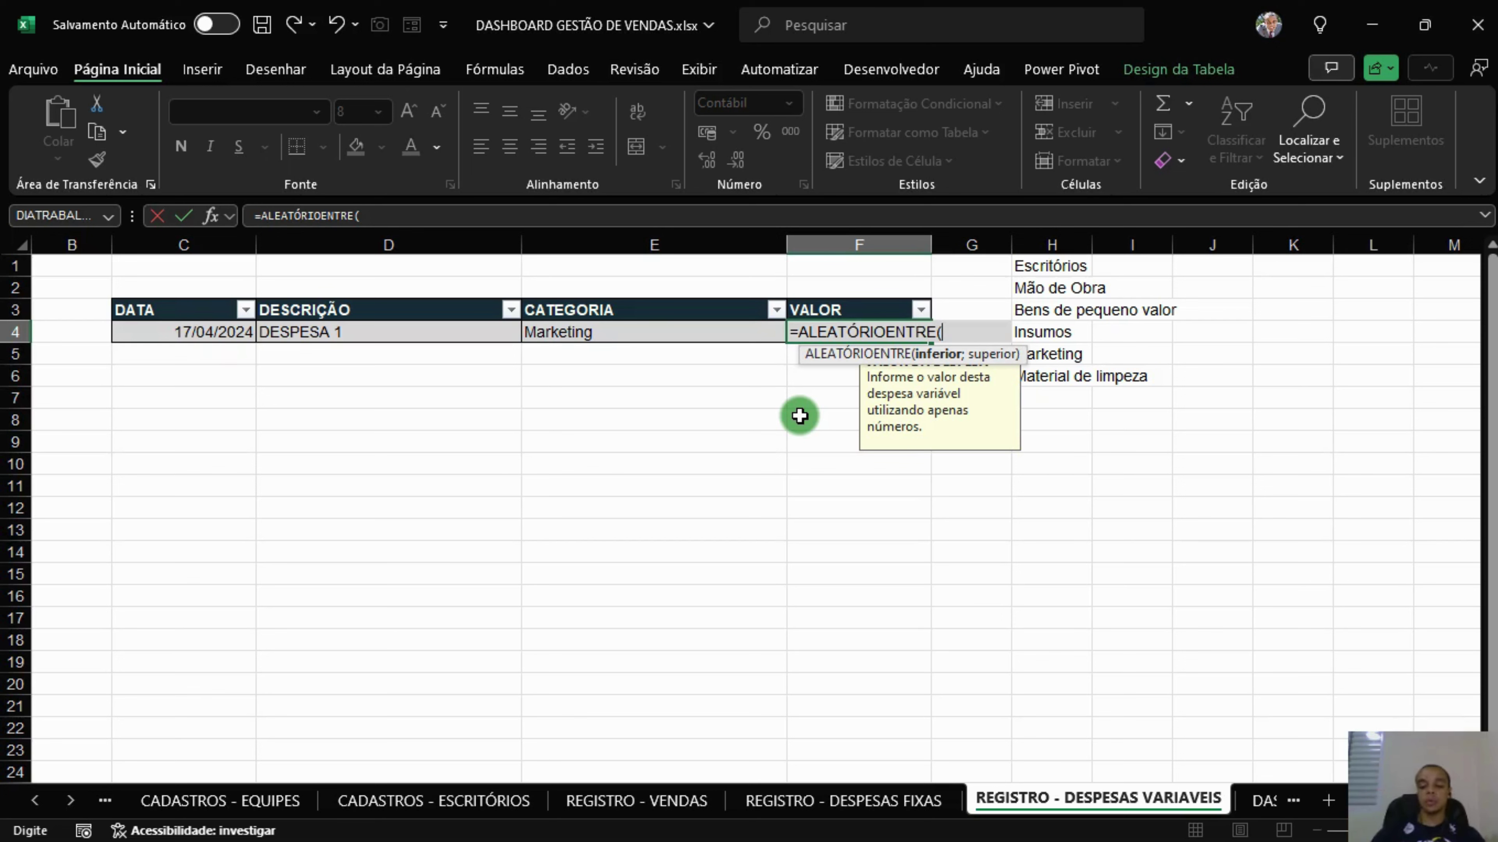
type("1")
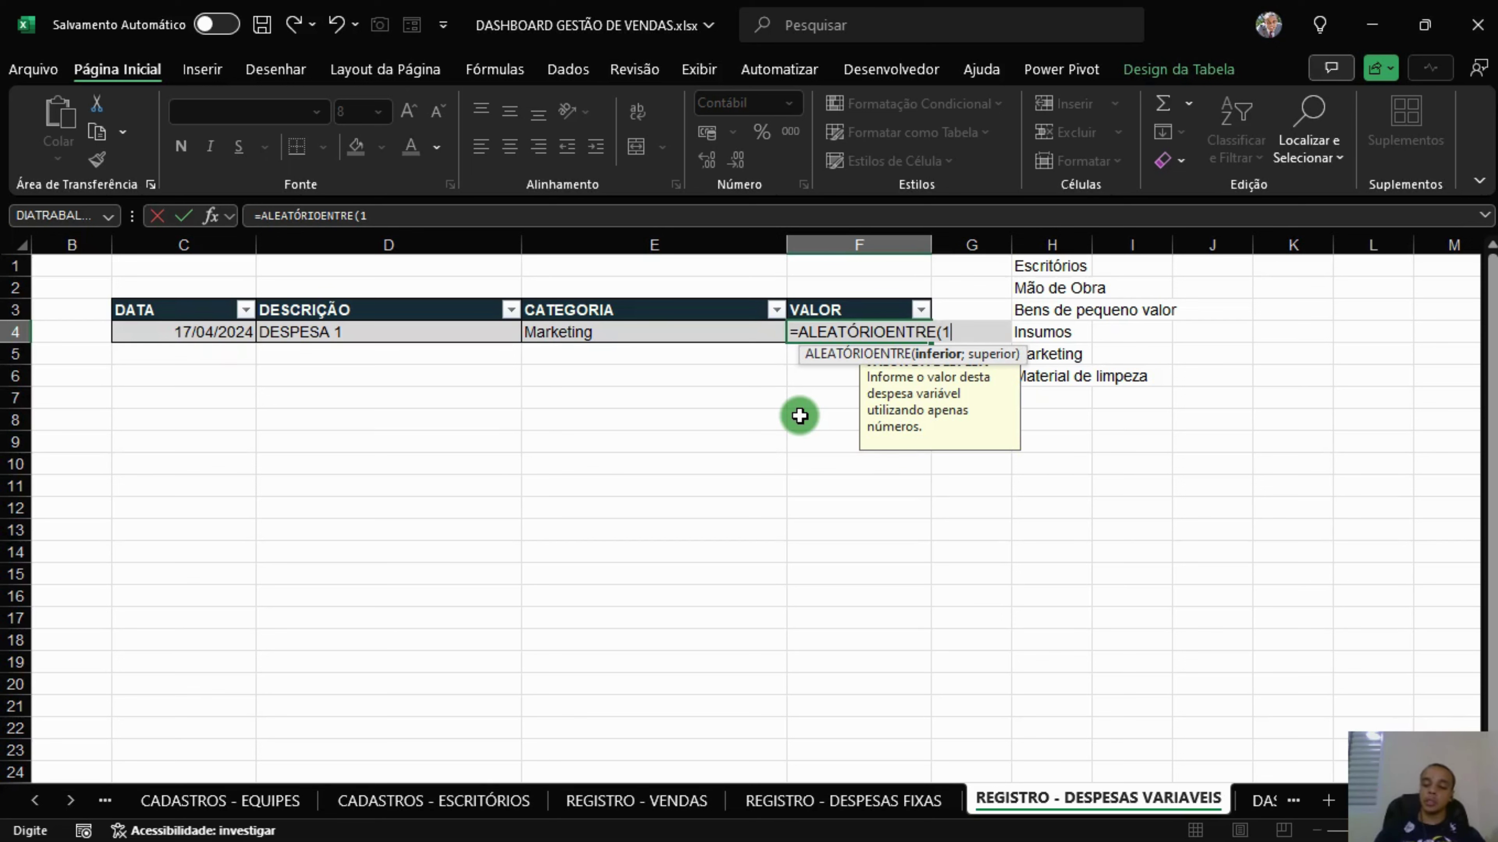
type(";100")
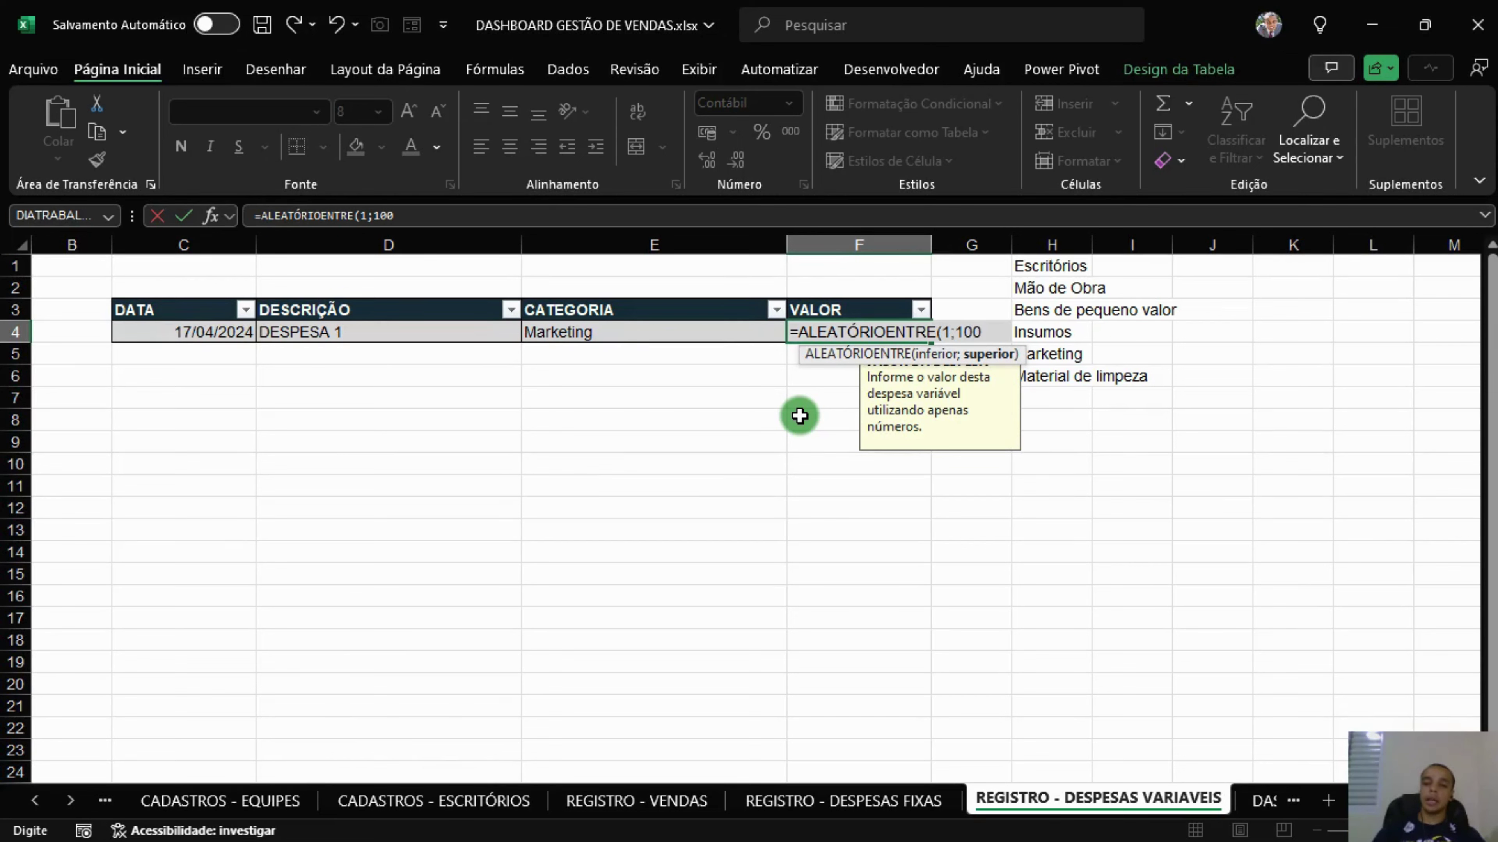
type(")")
key("Return")
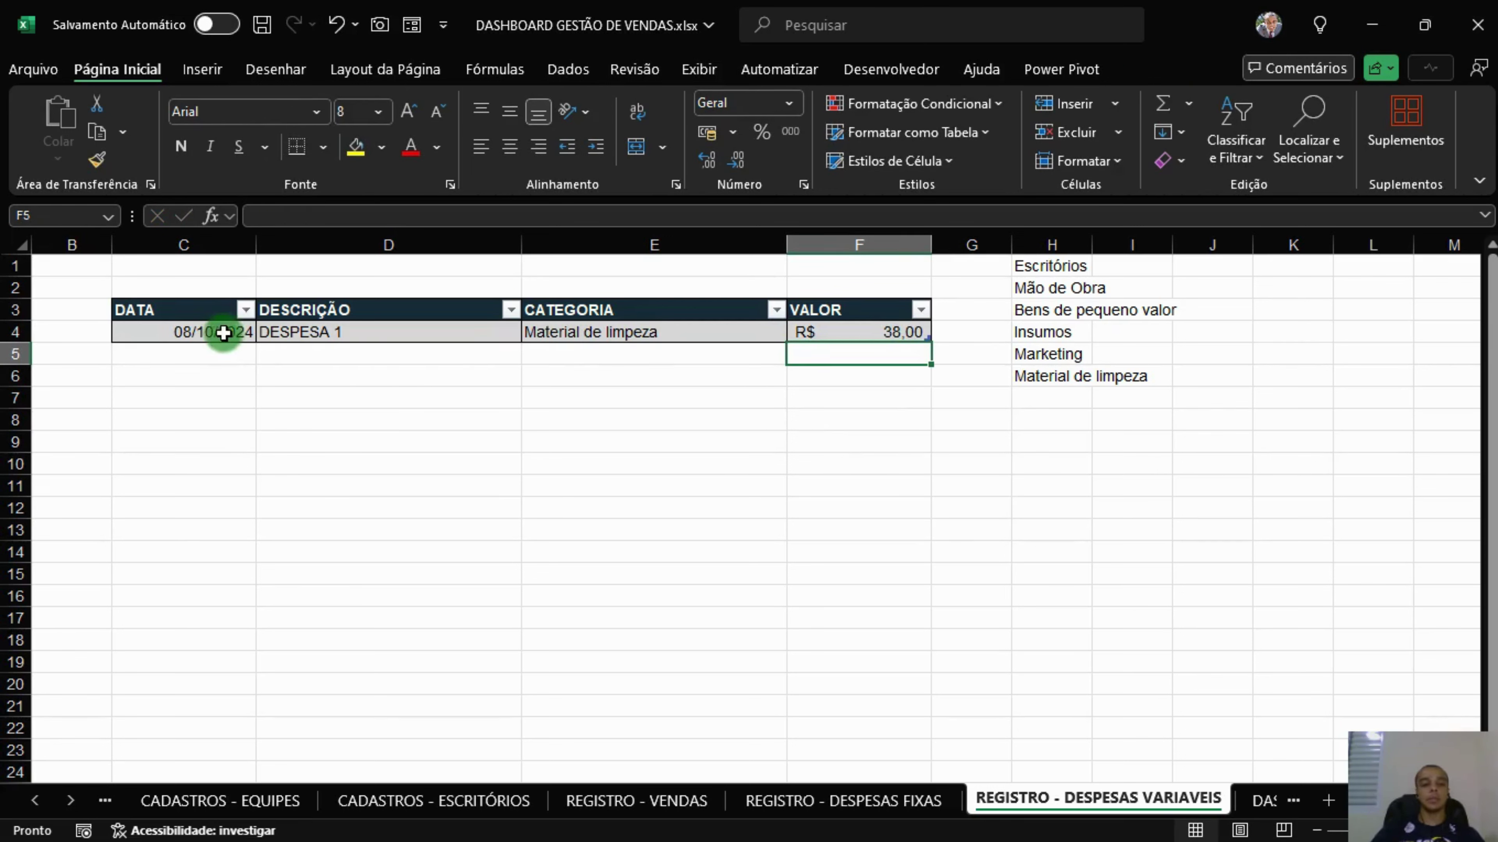
Fill the variable expenses row C4:F4 down to row 361 and replace all the formulas with their pasted values.
left_click_drag(220, 330, 926, 453)
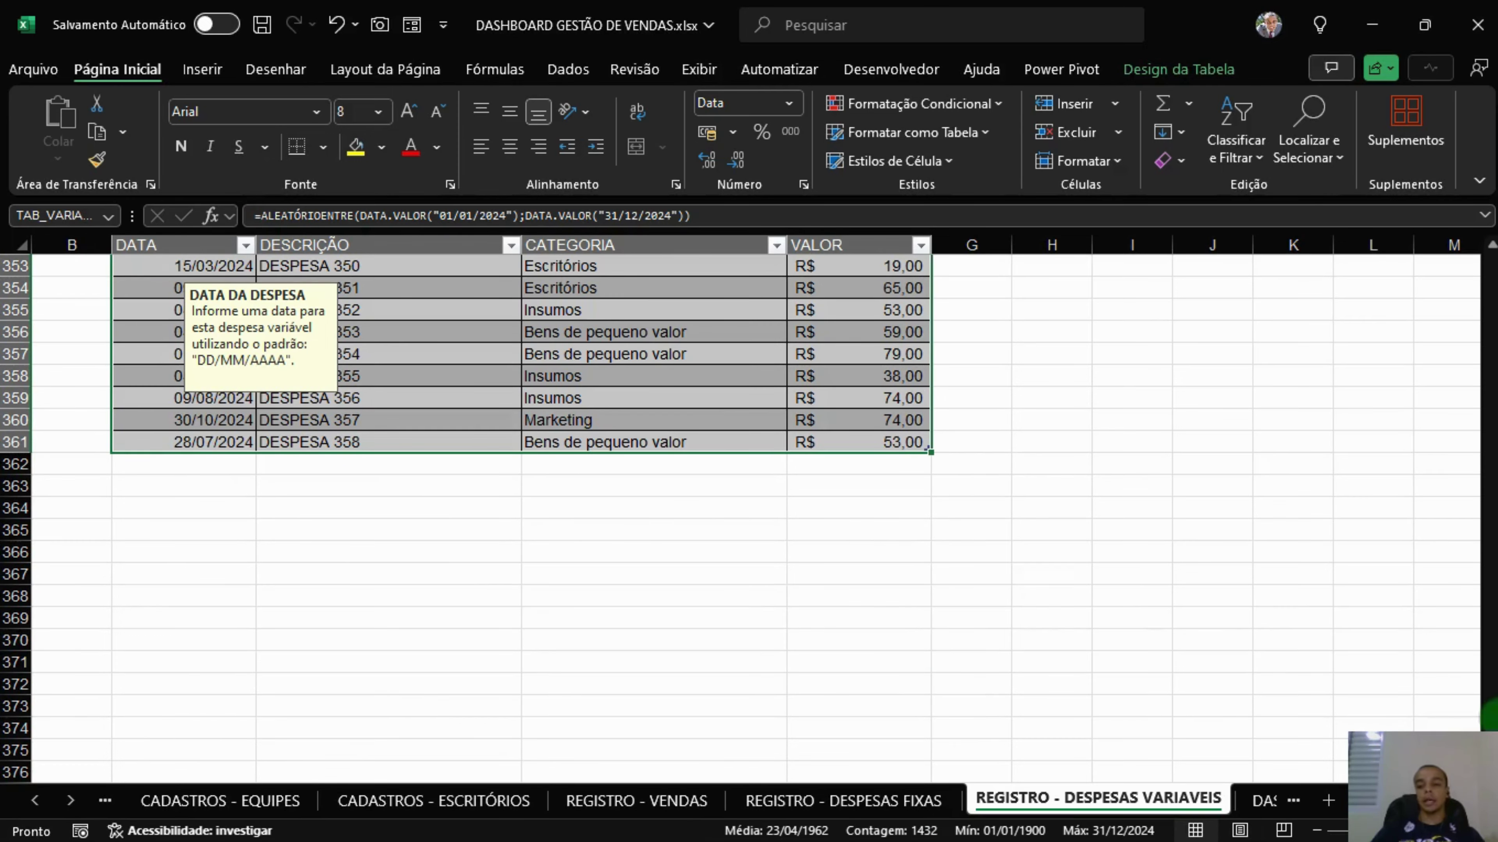
left_click_drag(1490, 715, 1491, 268)
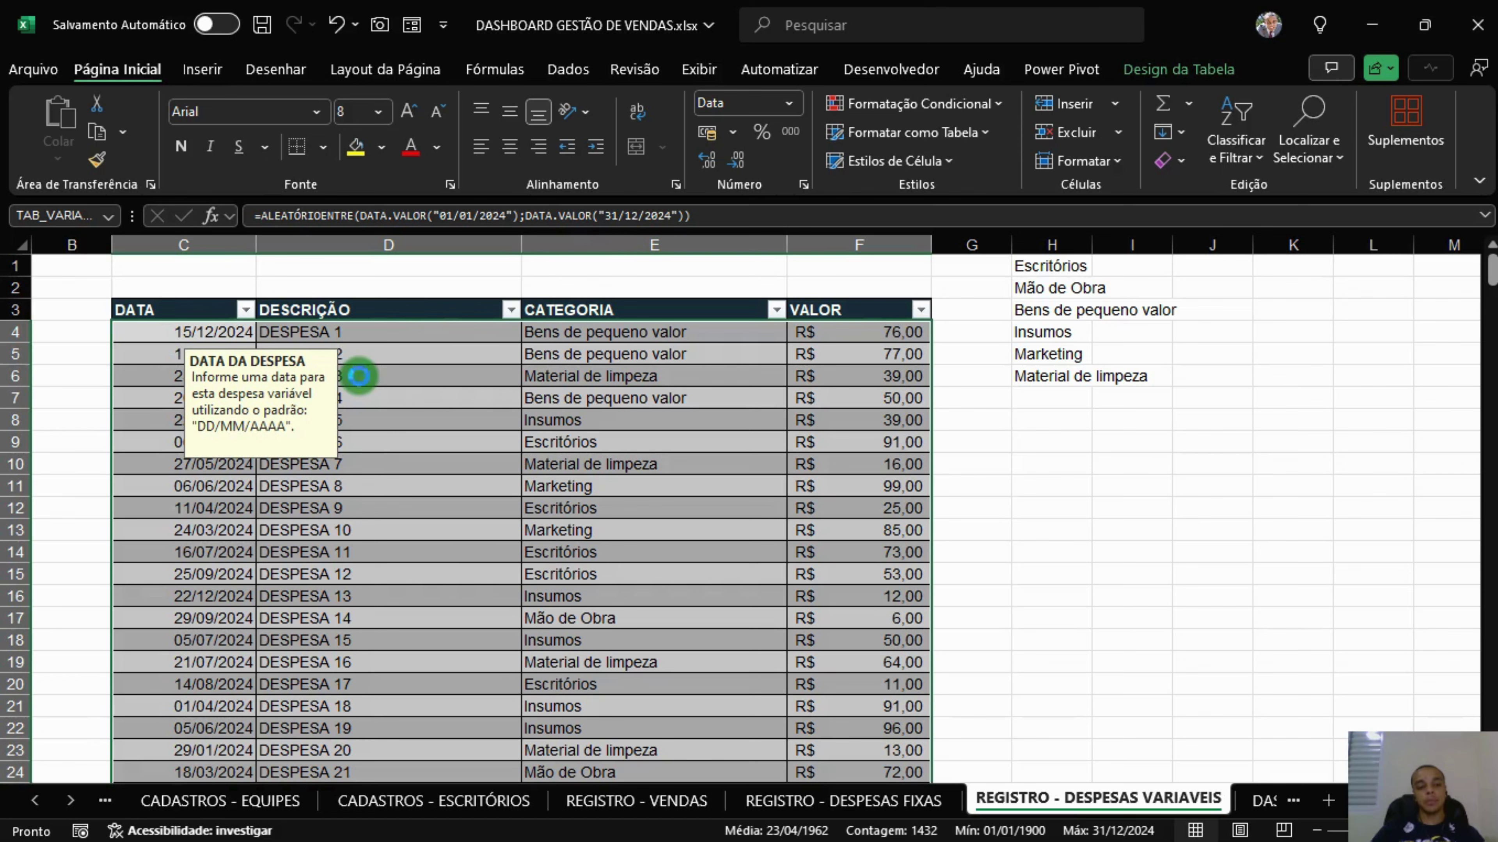
key("ctrl+c")
right_click(192, 329)
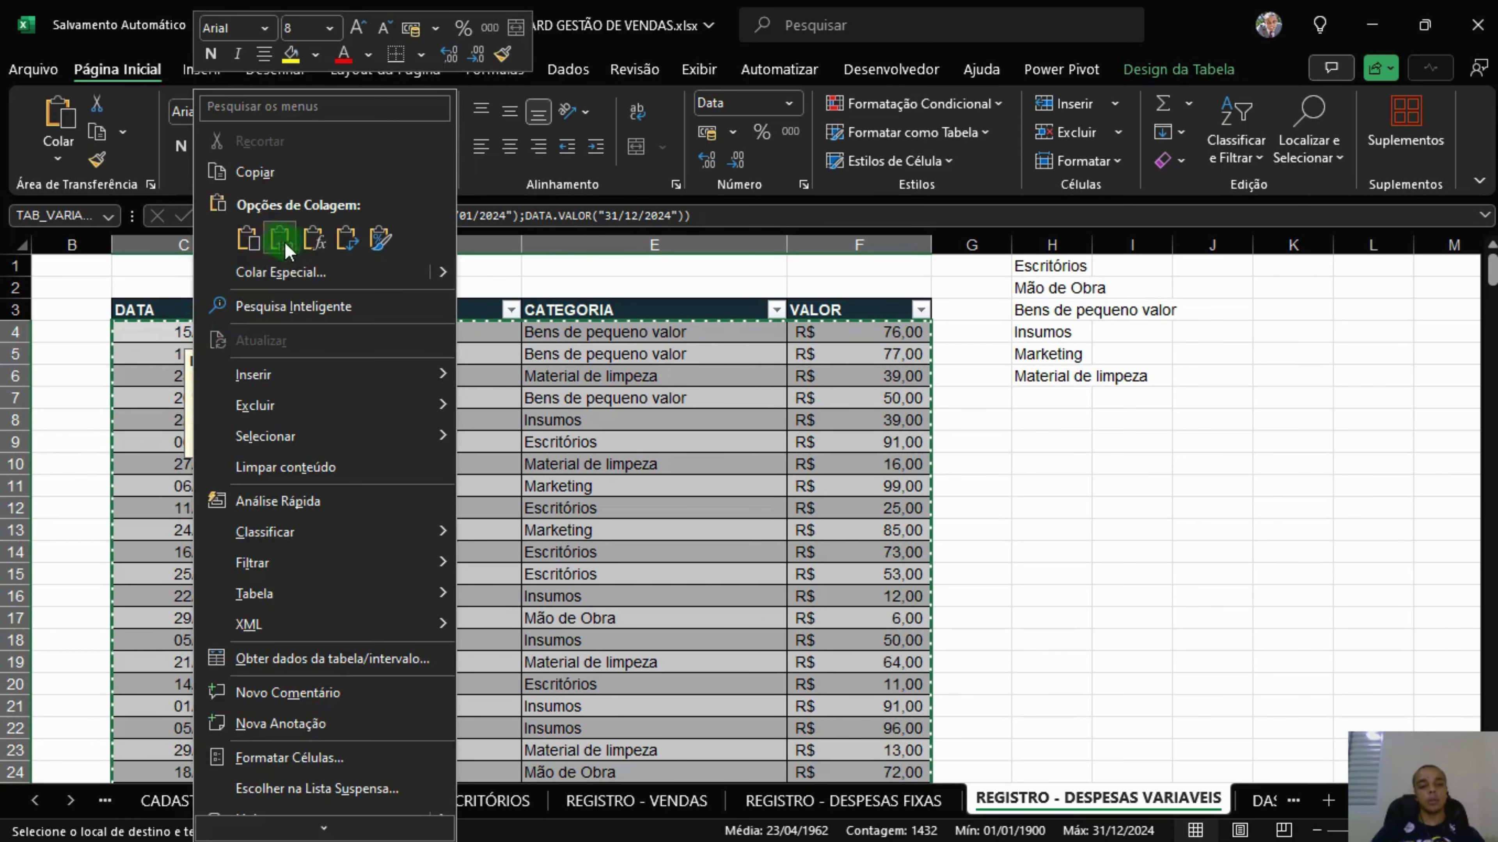
left_click(284, 242)
left_click(1061, 527)
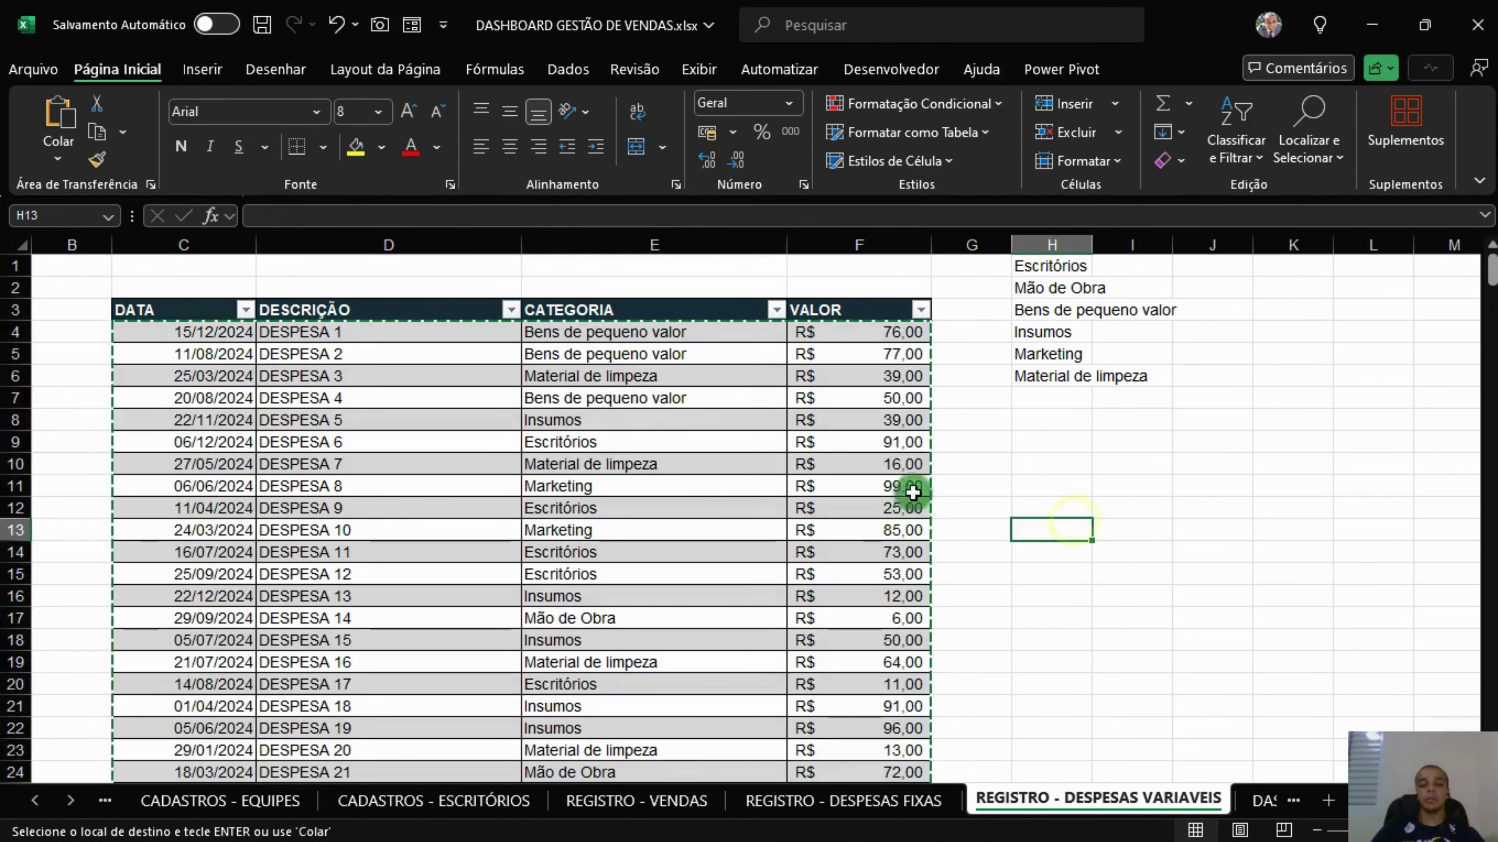
left_click(655, 399)
left_click(1147, 479)
Delete the helper category column H from the variable expenses sheet.
left_click(1049, 244)
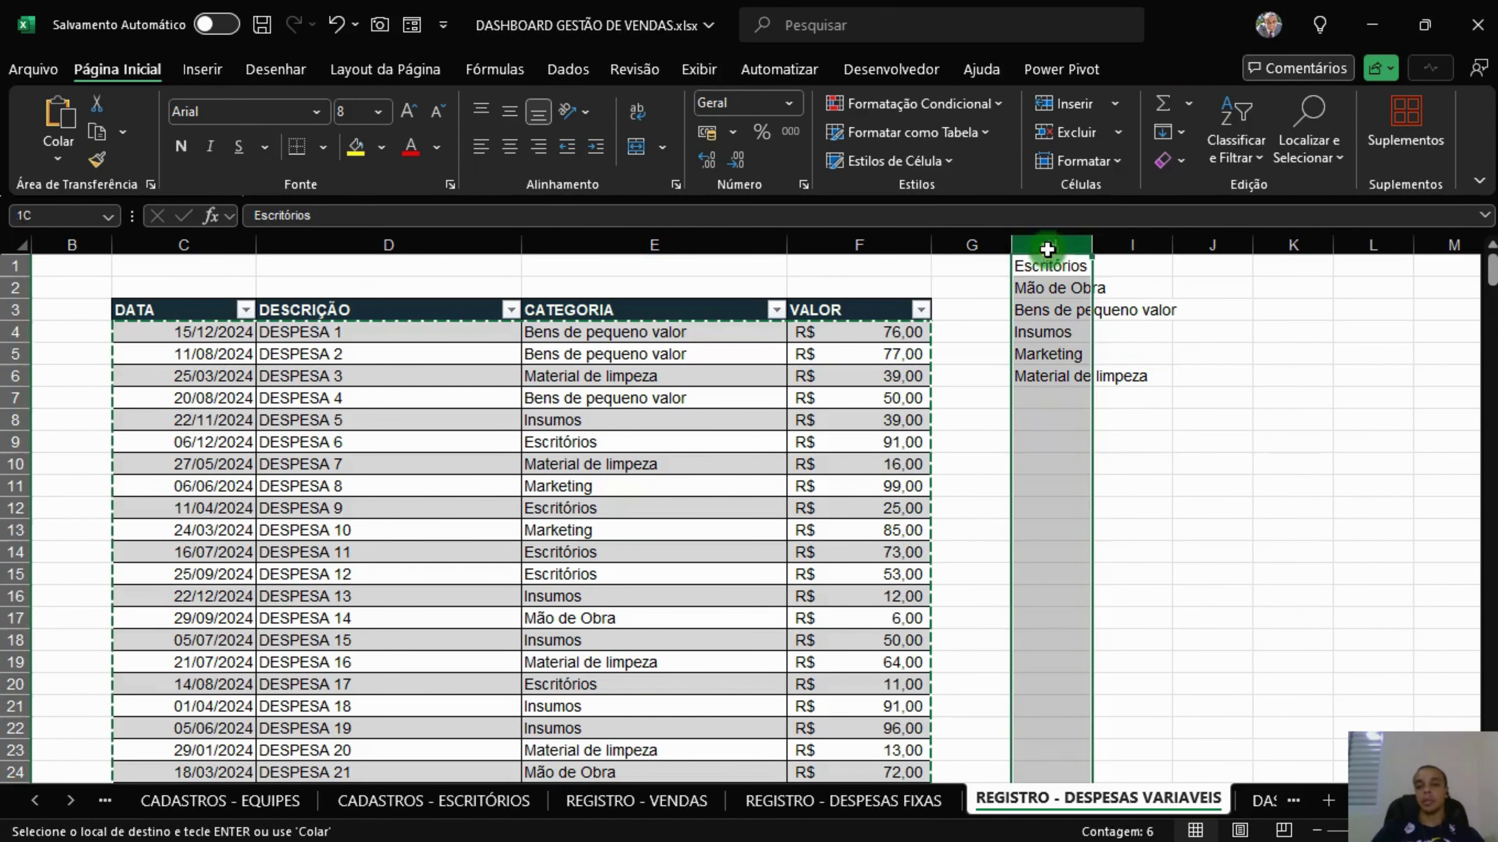
right_click(1049, 244)
left_click(1193, 493)
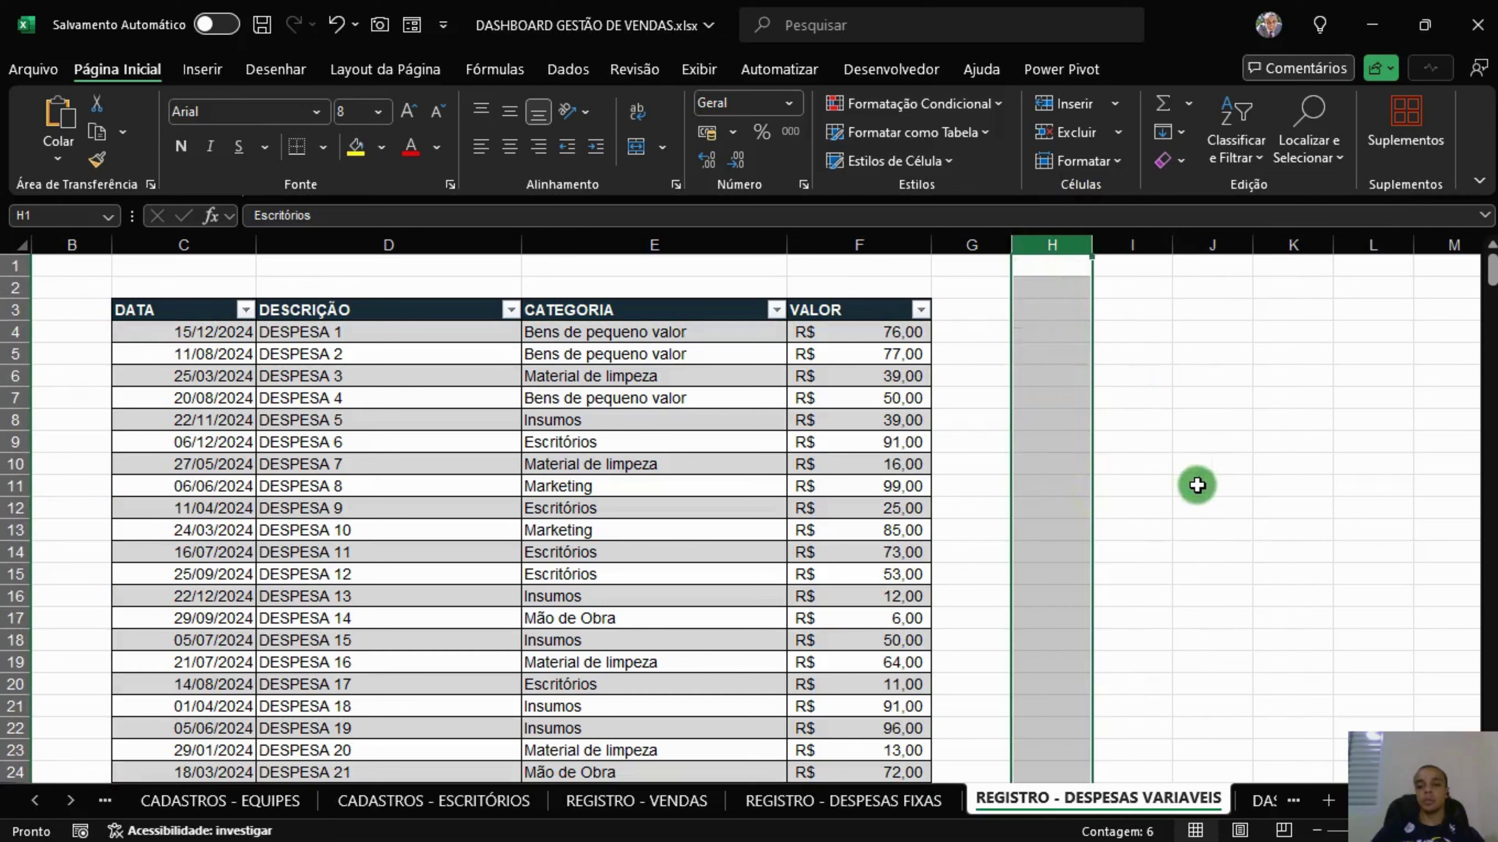
left_click(1197, 485)
Check the product, seller, team, office, sales and expense sheets through the workbook's navigation links, ending on the variable expenses register.
scroll(450, 559, "left", 2)
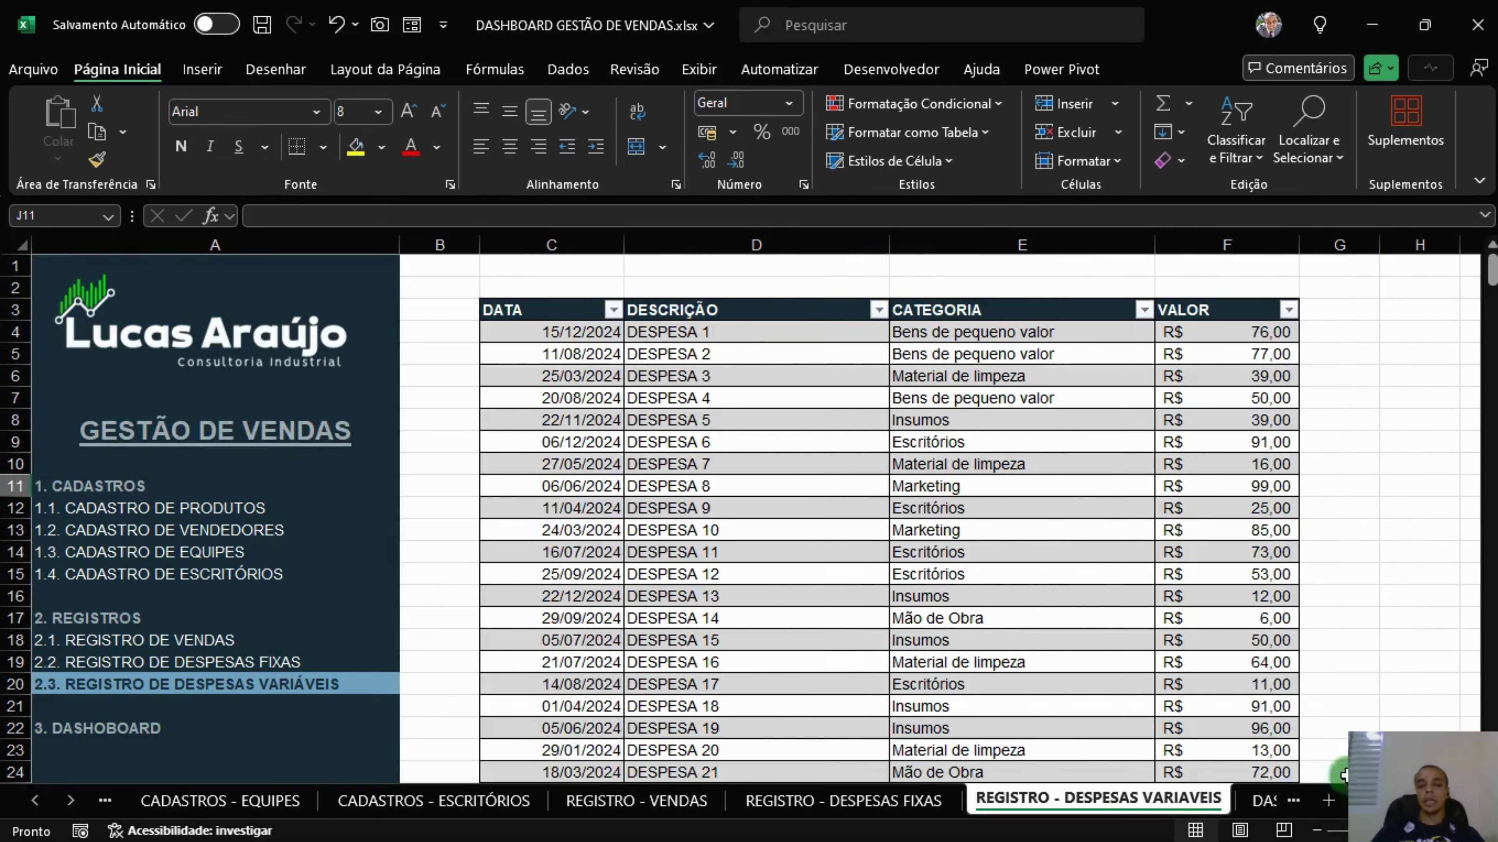
left_click(200, 513)
left_click(203, 529)
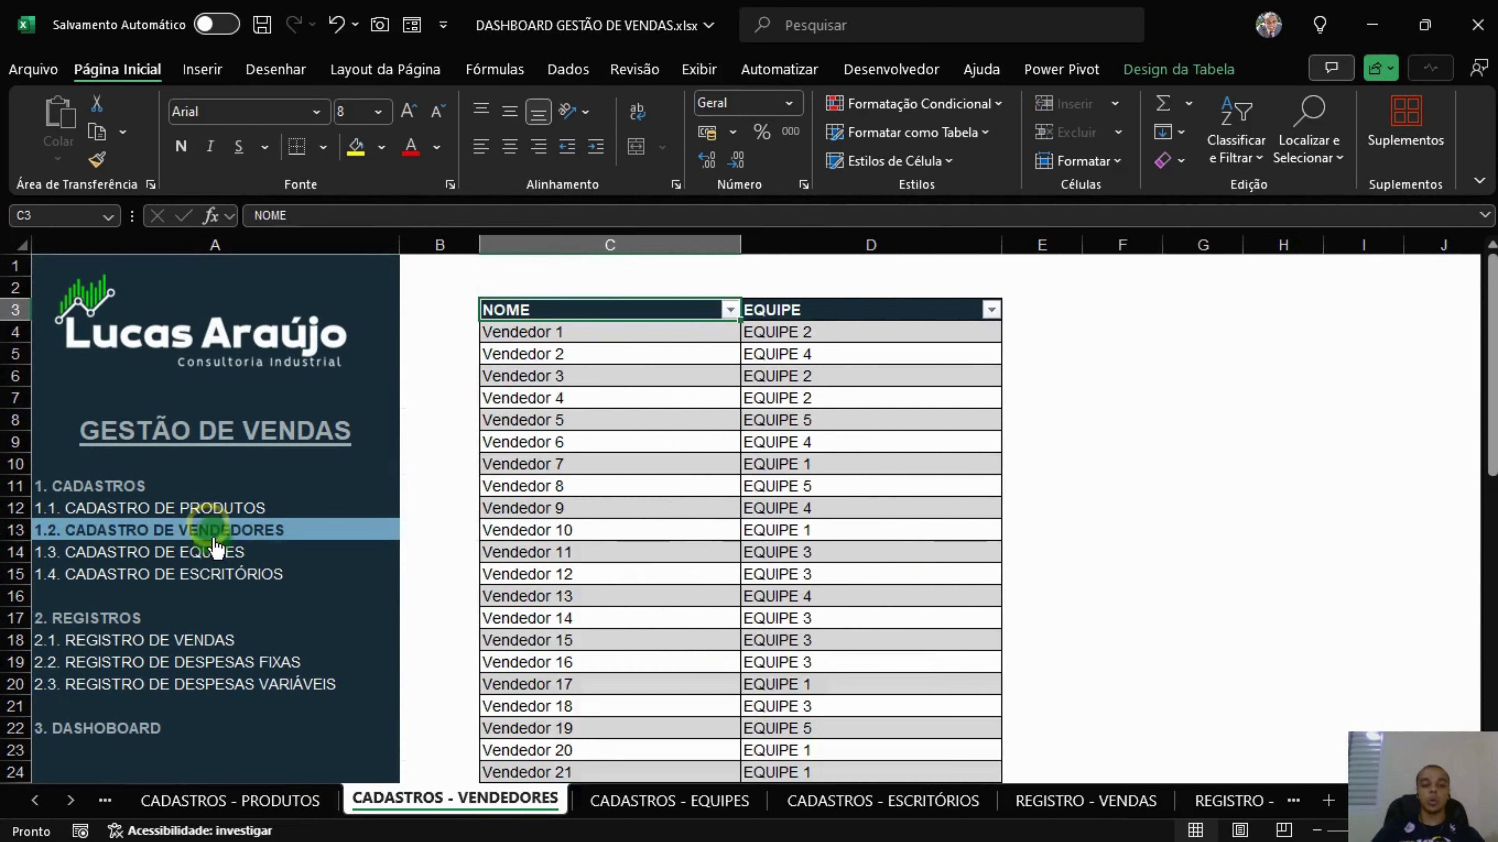
left_click(217, 552)
left_click(223, 576)
left_click(209, 640)
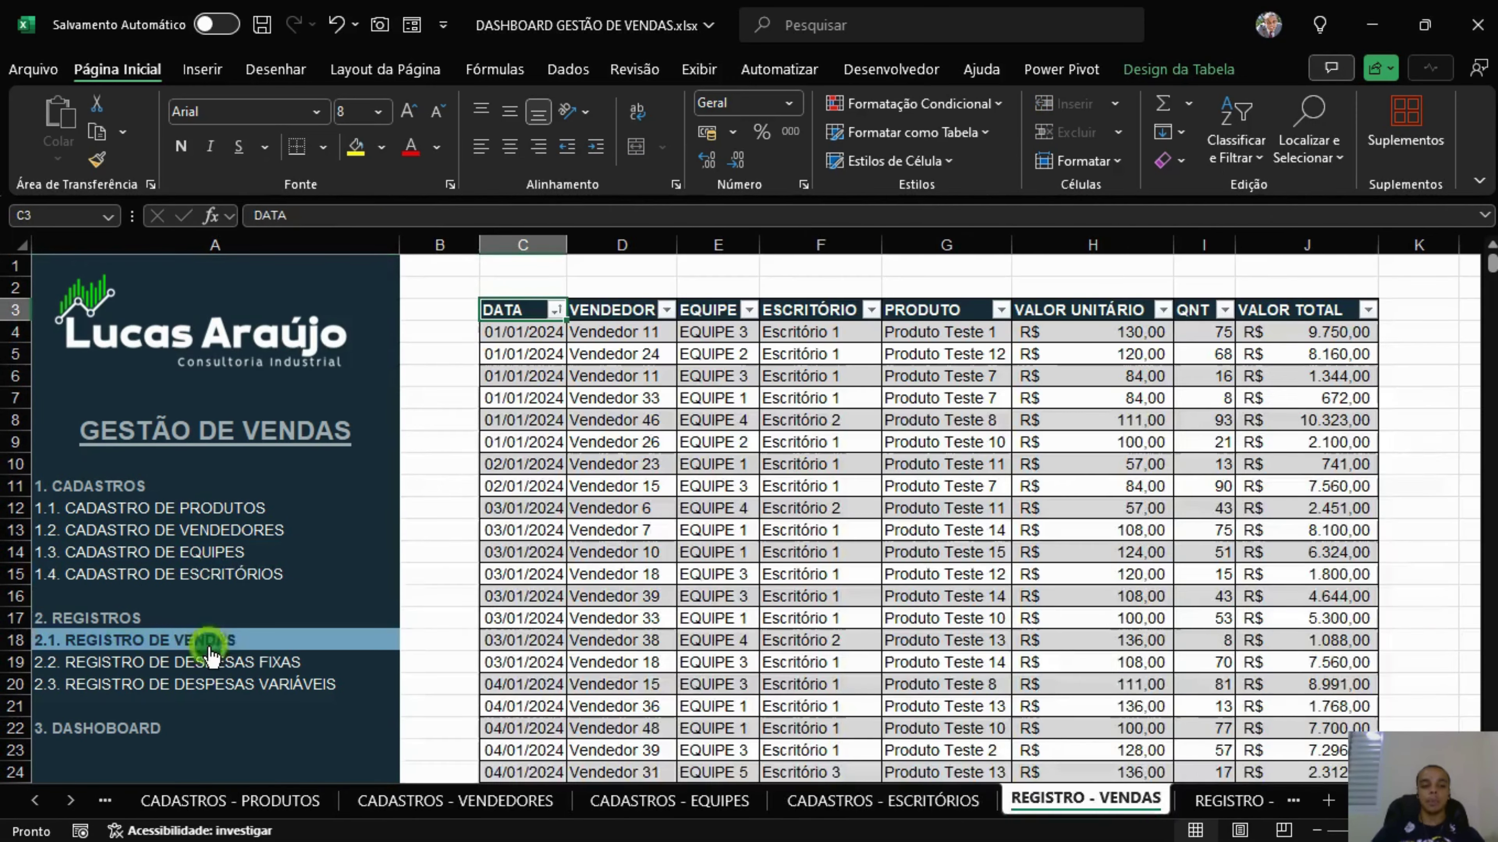
left_click(218, 662)
left_click(227, 685)
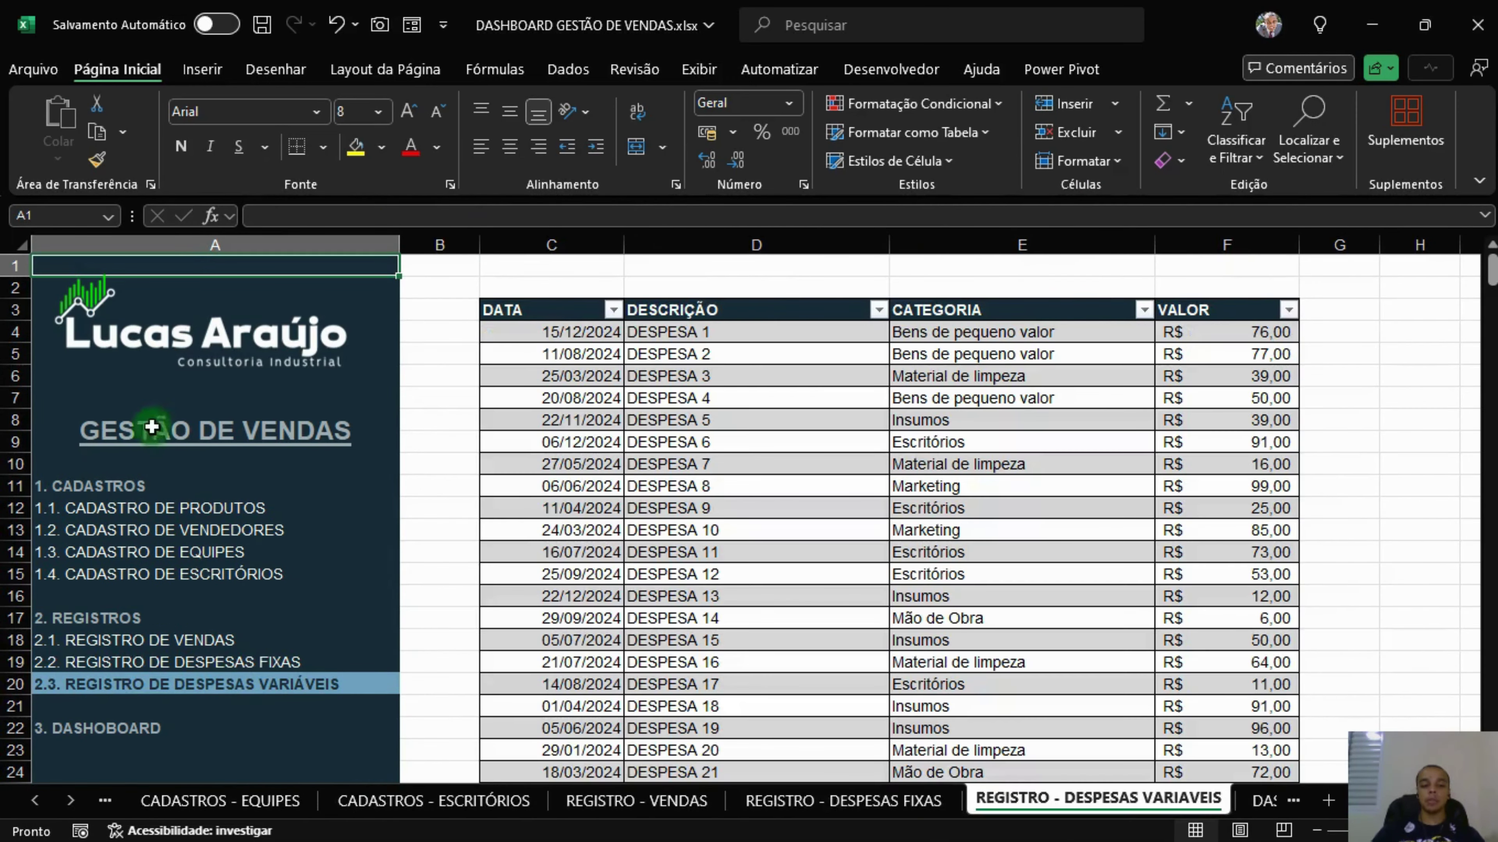
left_click(1338, 420)
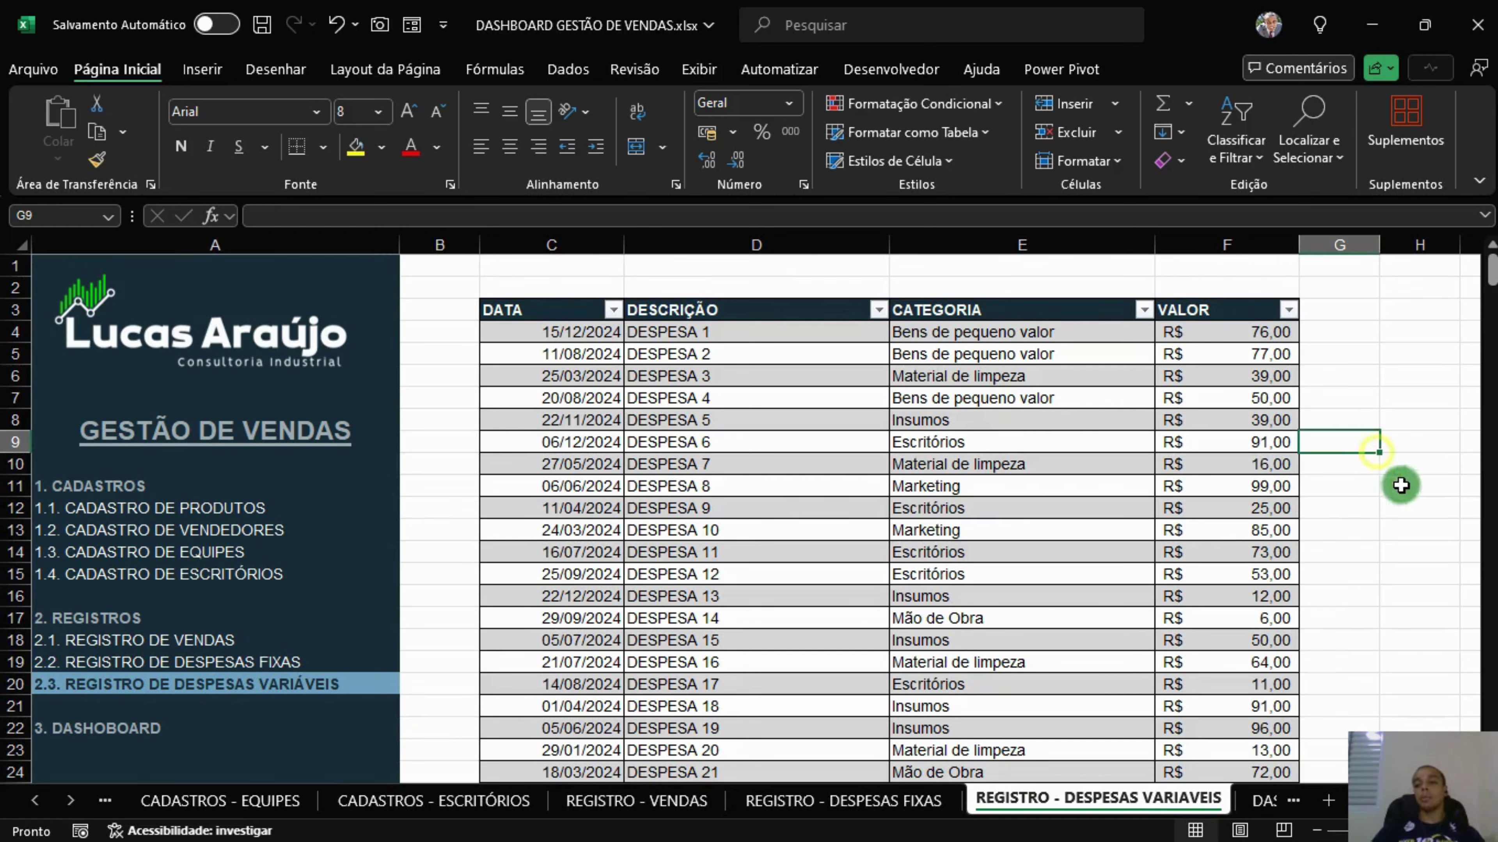
left_click(1386, 422)
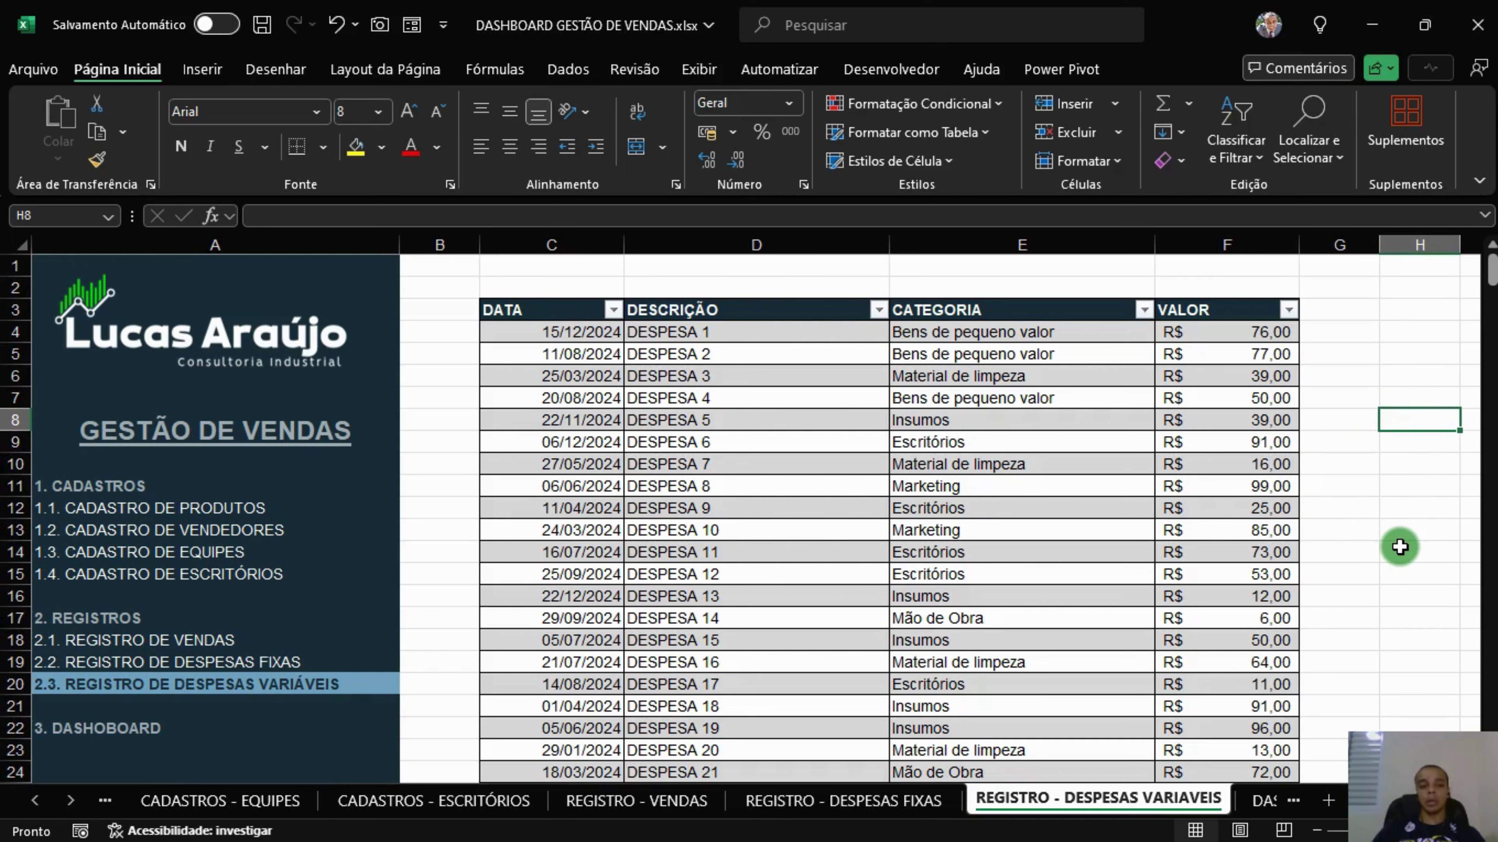
View the empty DASHBOARD sheet through its navigation link and return to the variable expenses register.
left_click(118, 728)
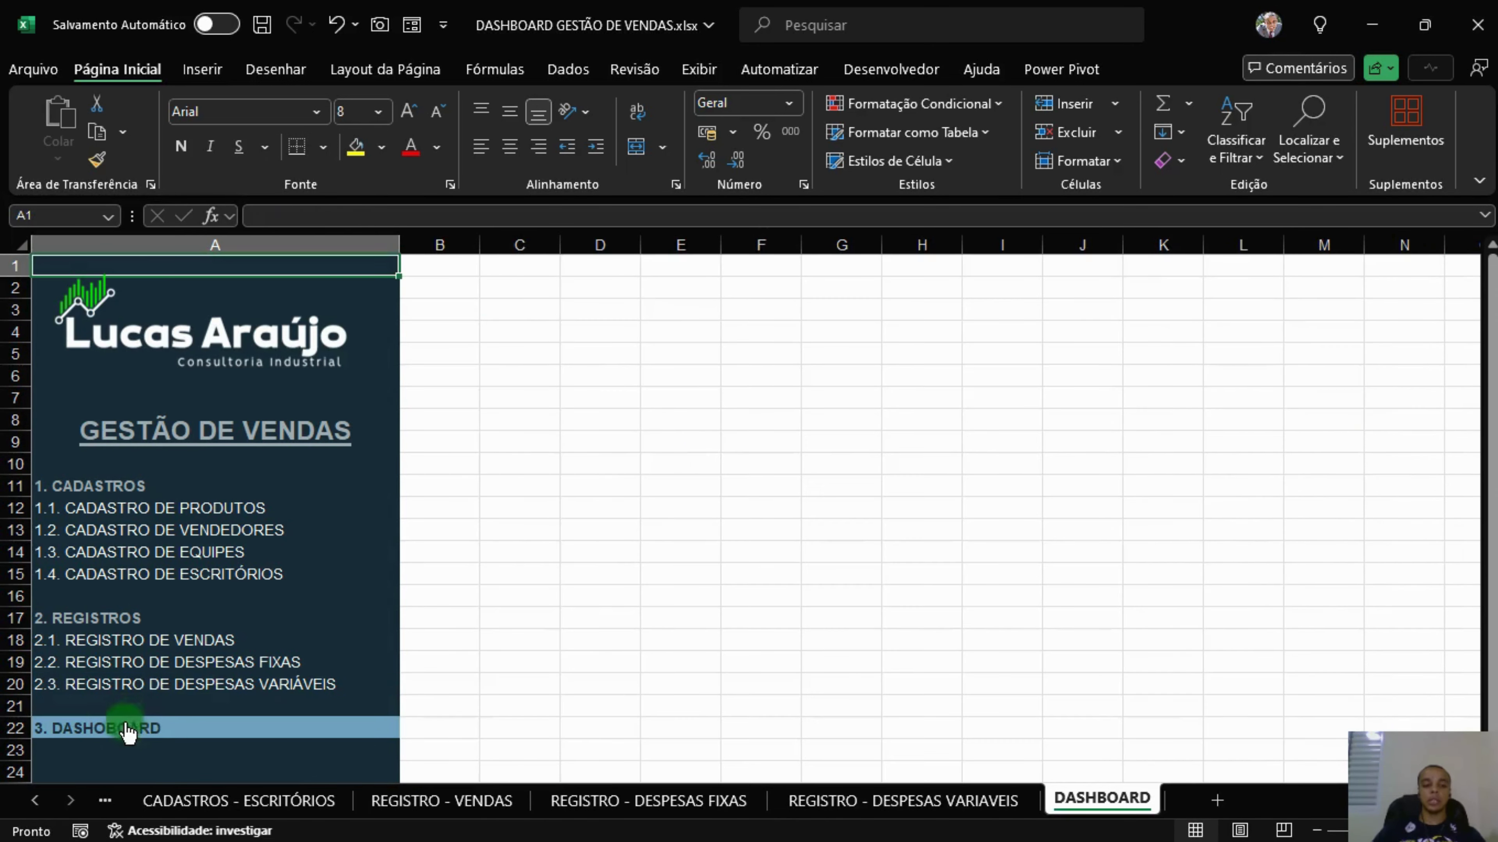
left_click(170, 684)
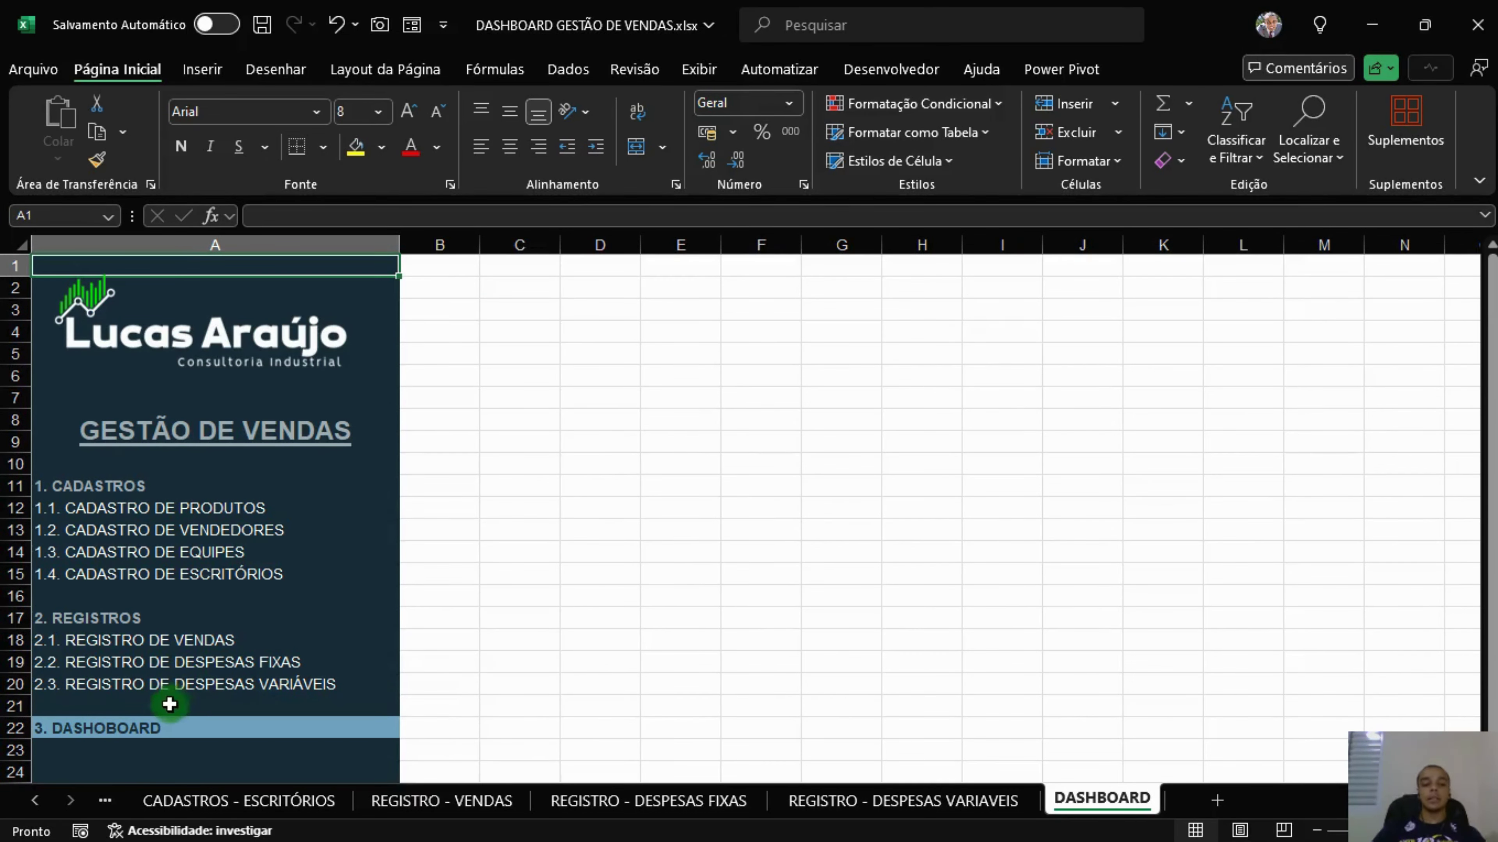
left_click(168, 681)
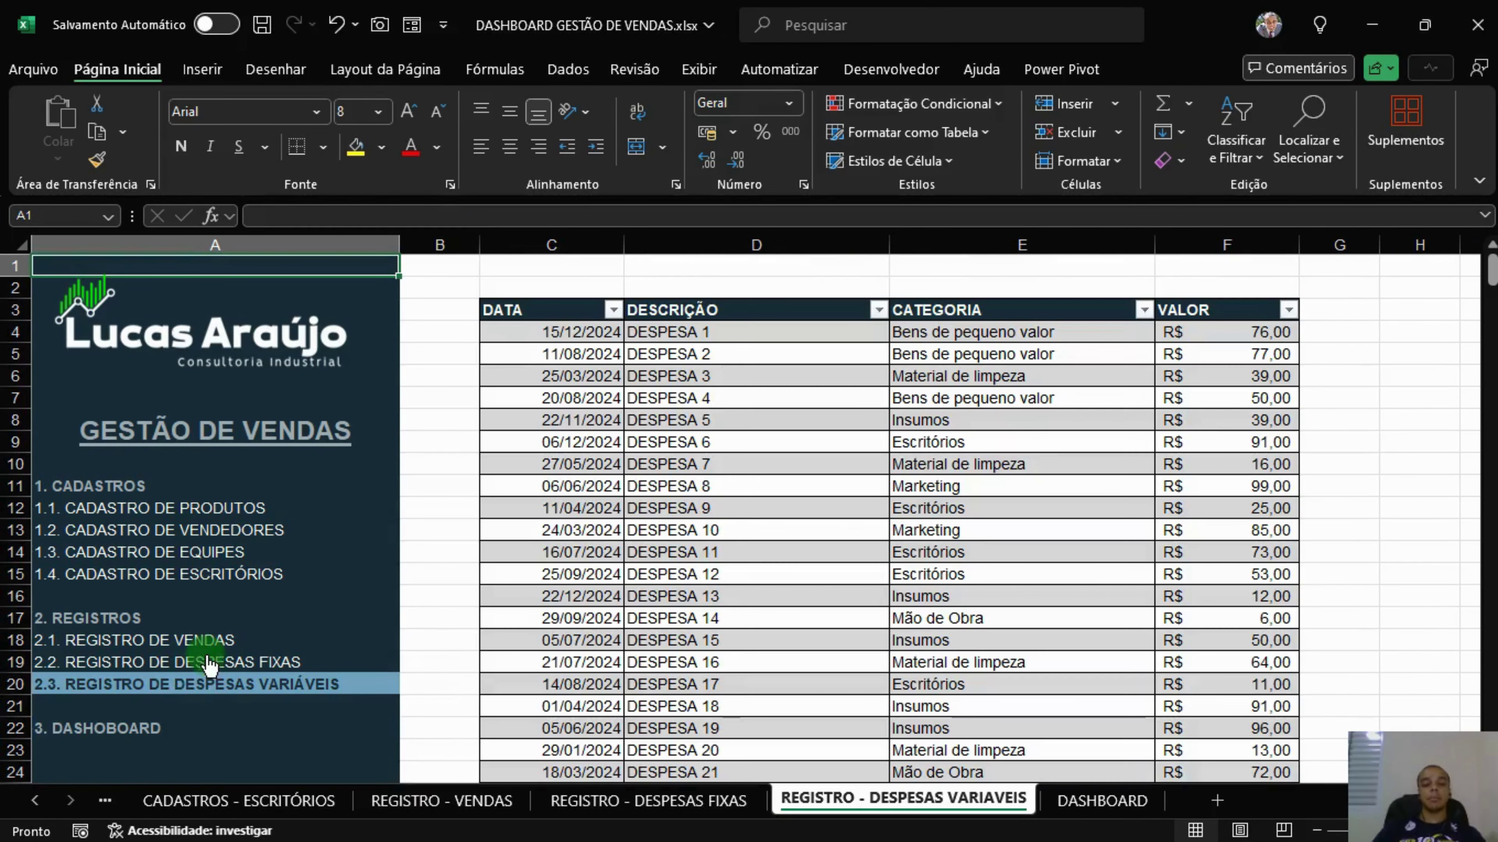
Enter FATURAMENTO POR VENDEDORES in cell C2 of the DASHBOARD sheet.
left_click(109, 734)
left_click(542, 285)
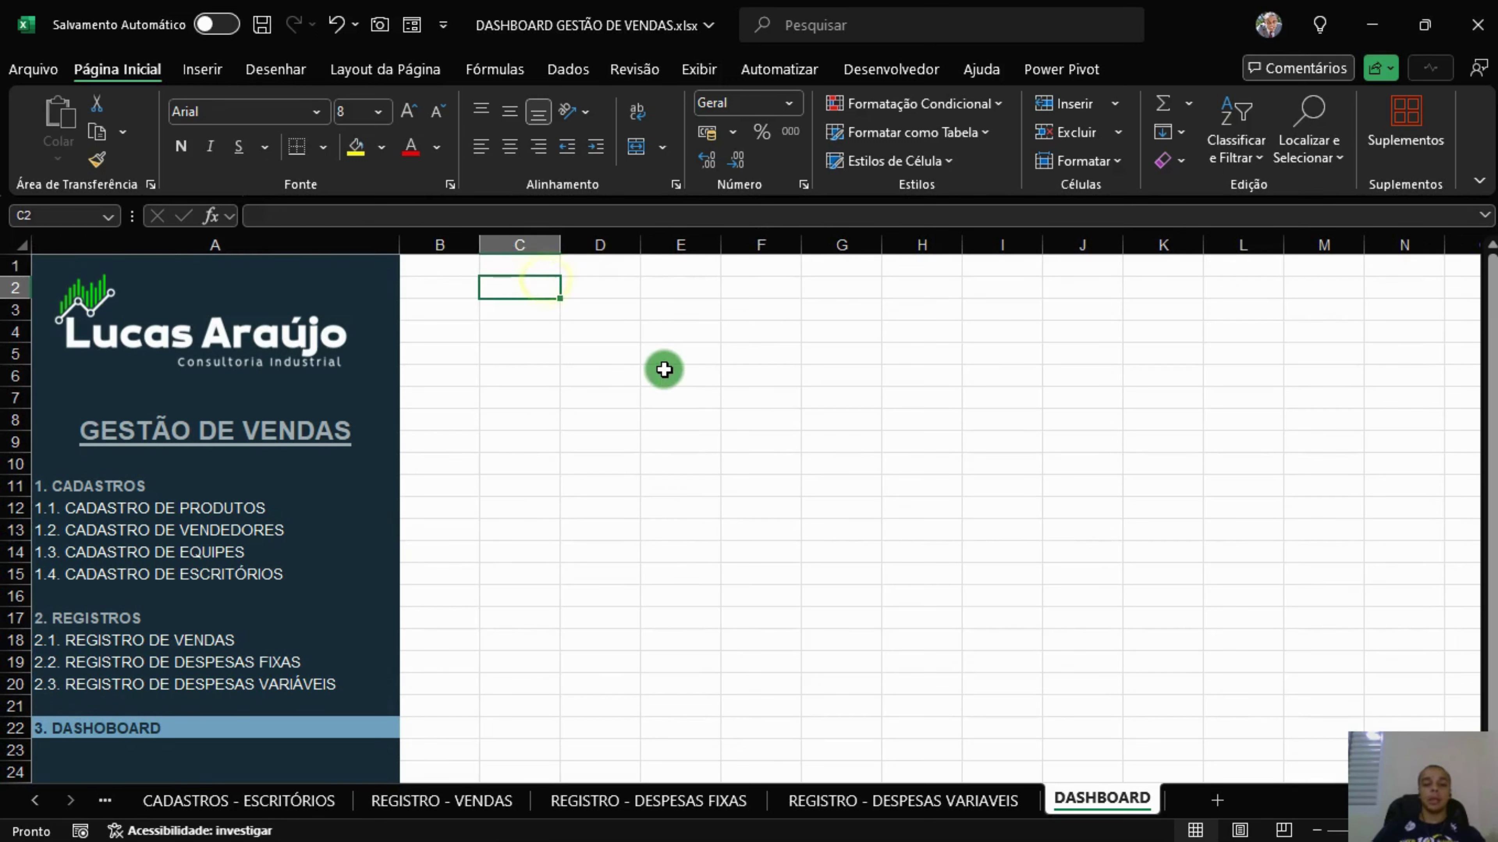
type("VEND")
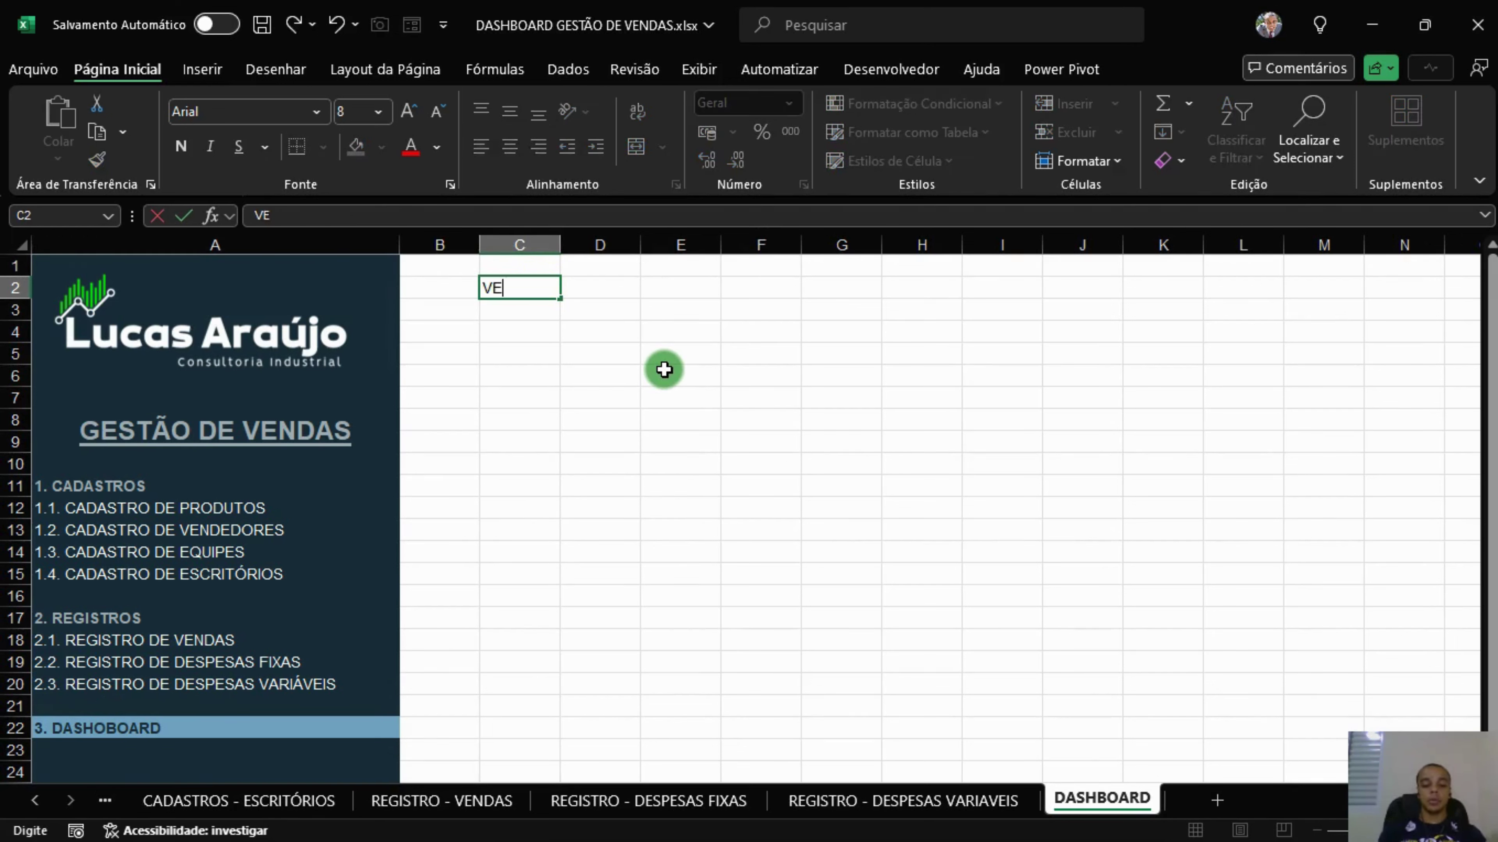
key("BackSpace")
key("BackSpace")
key("BackSpace")
key("BackSpace")
type("FAUT")
key("BackSpace")
key("BackSpace")
type("TURAMENTO ")
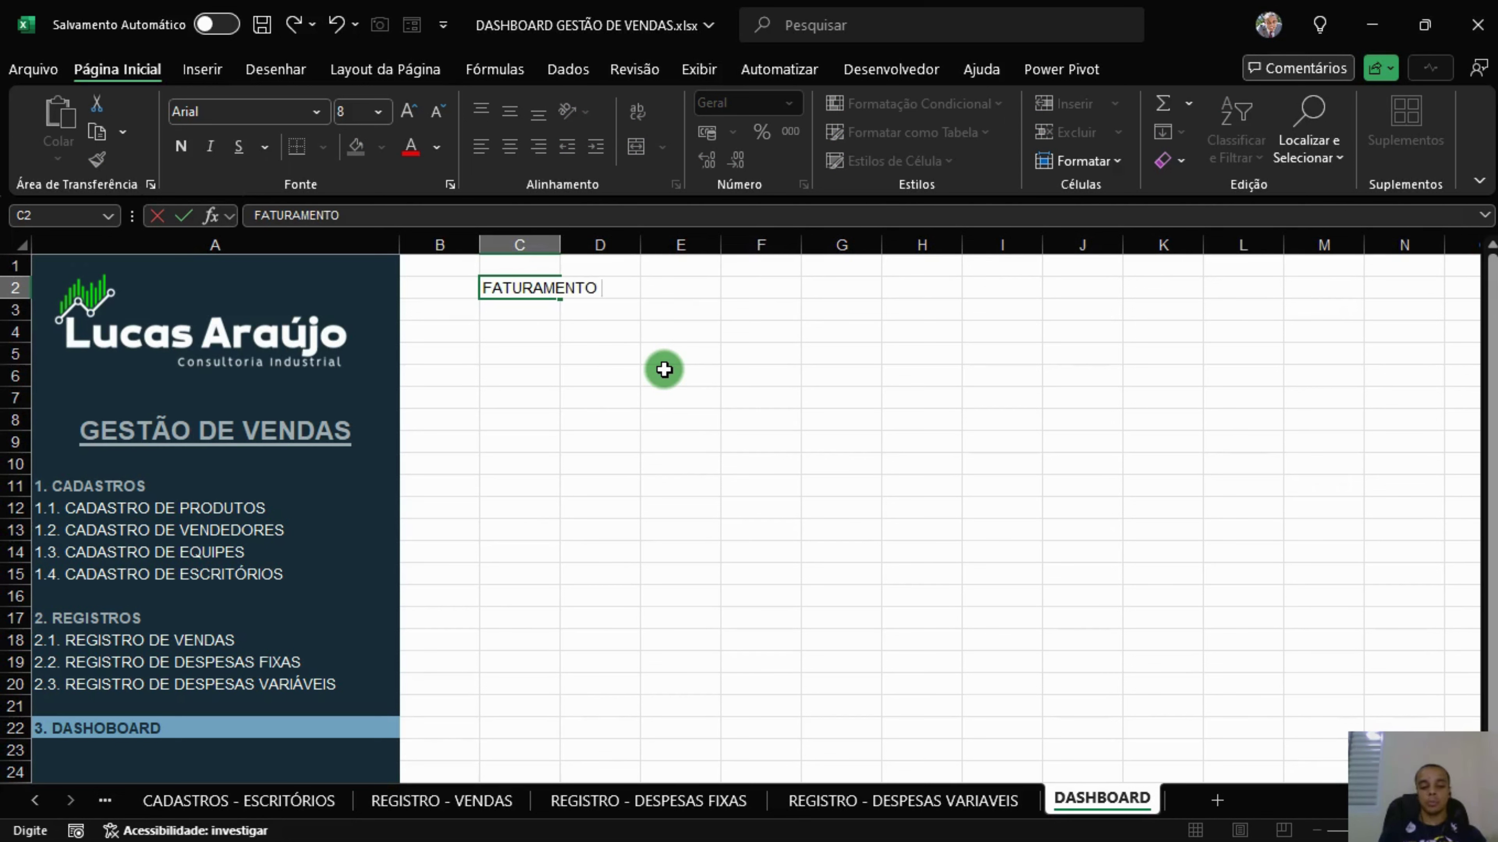
type("POR VENDEDO")
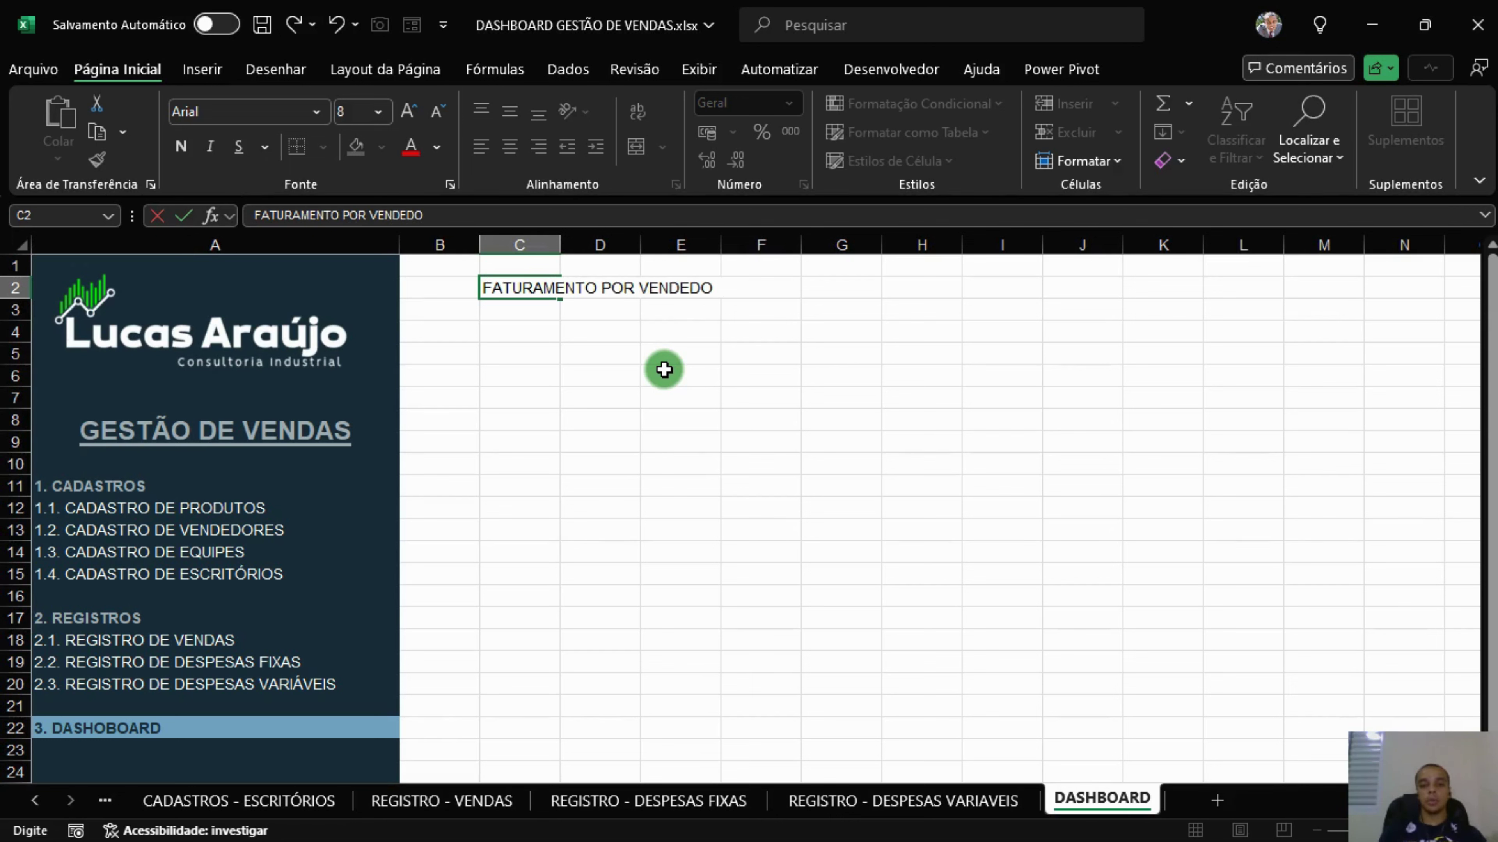
type("RES")
key("Return")
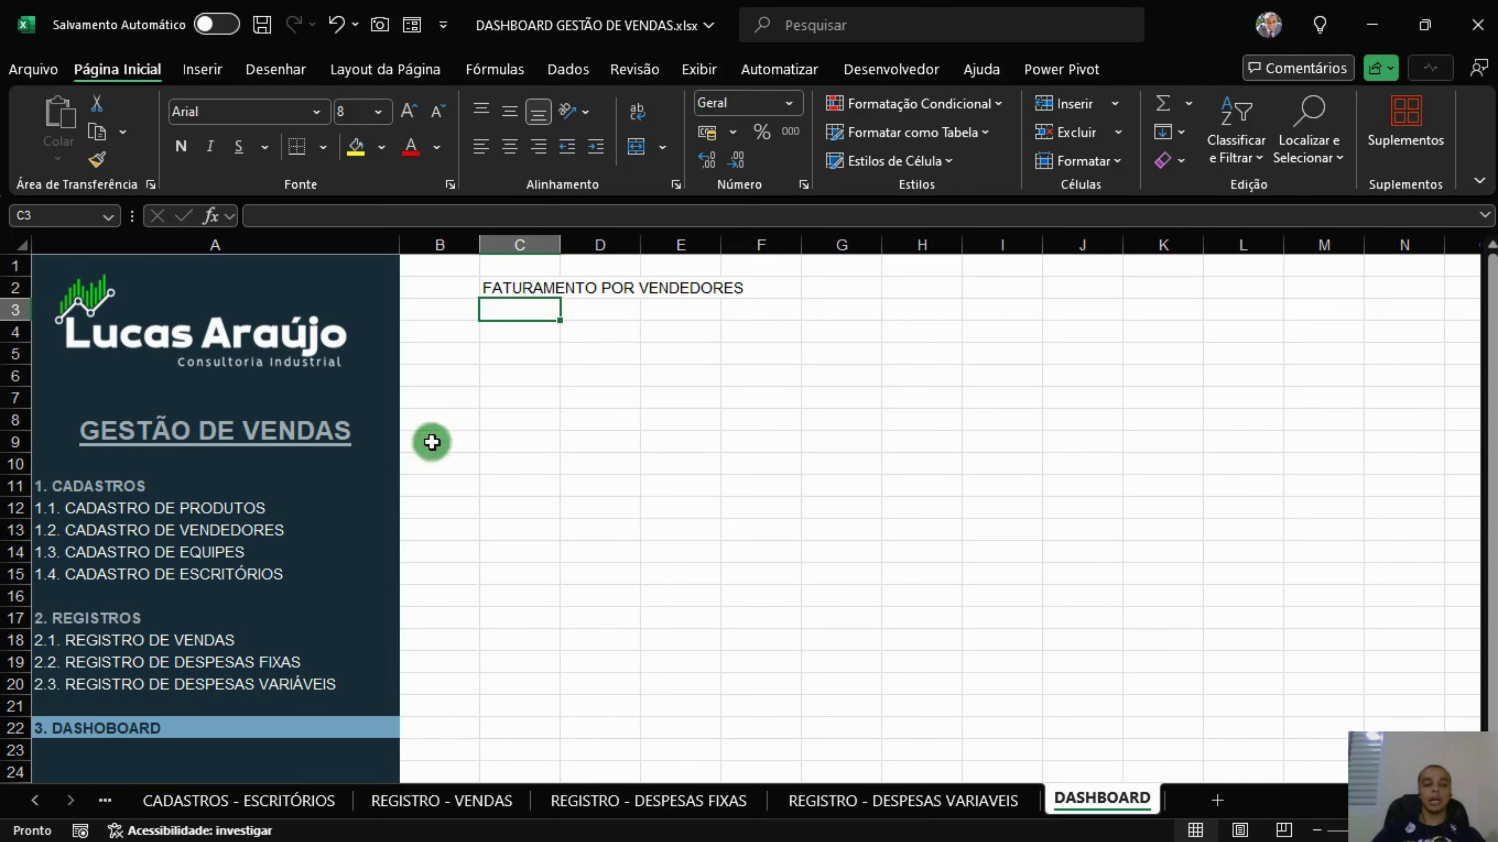
Review the seller, sales and variable expense registers and enter FATURAMENTO POR EQUIPE in cell C3 of the DASHBOARD sheet.
left_click(230, 534)
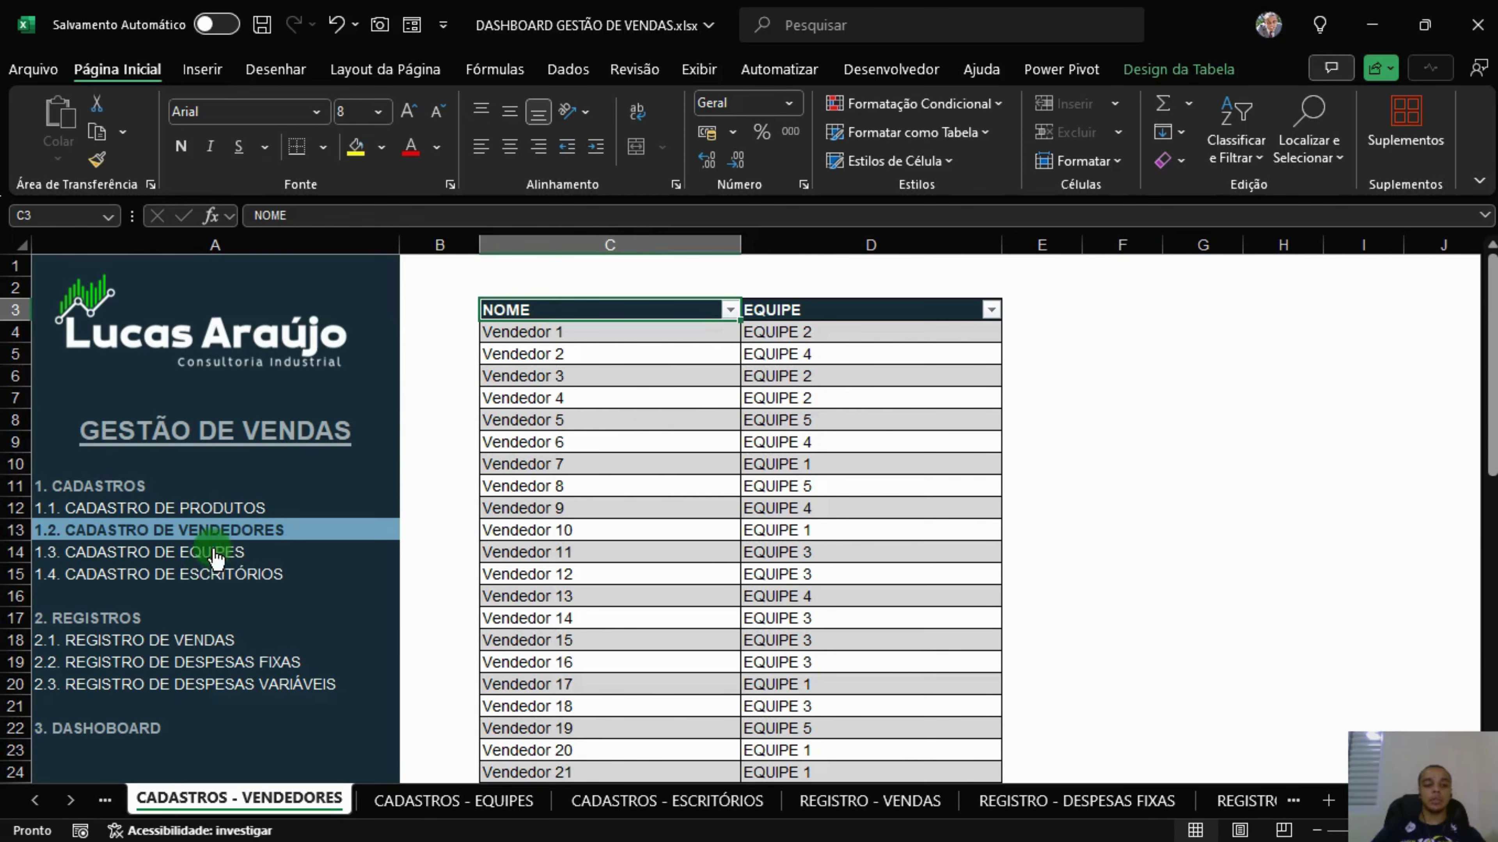
left_click(159, 638)
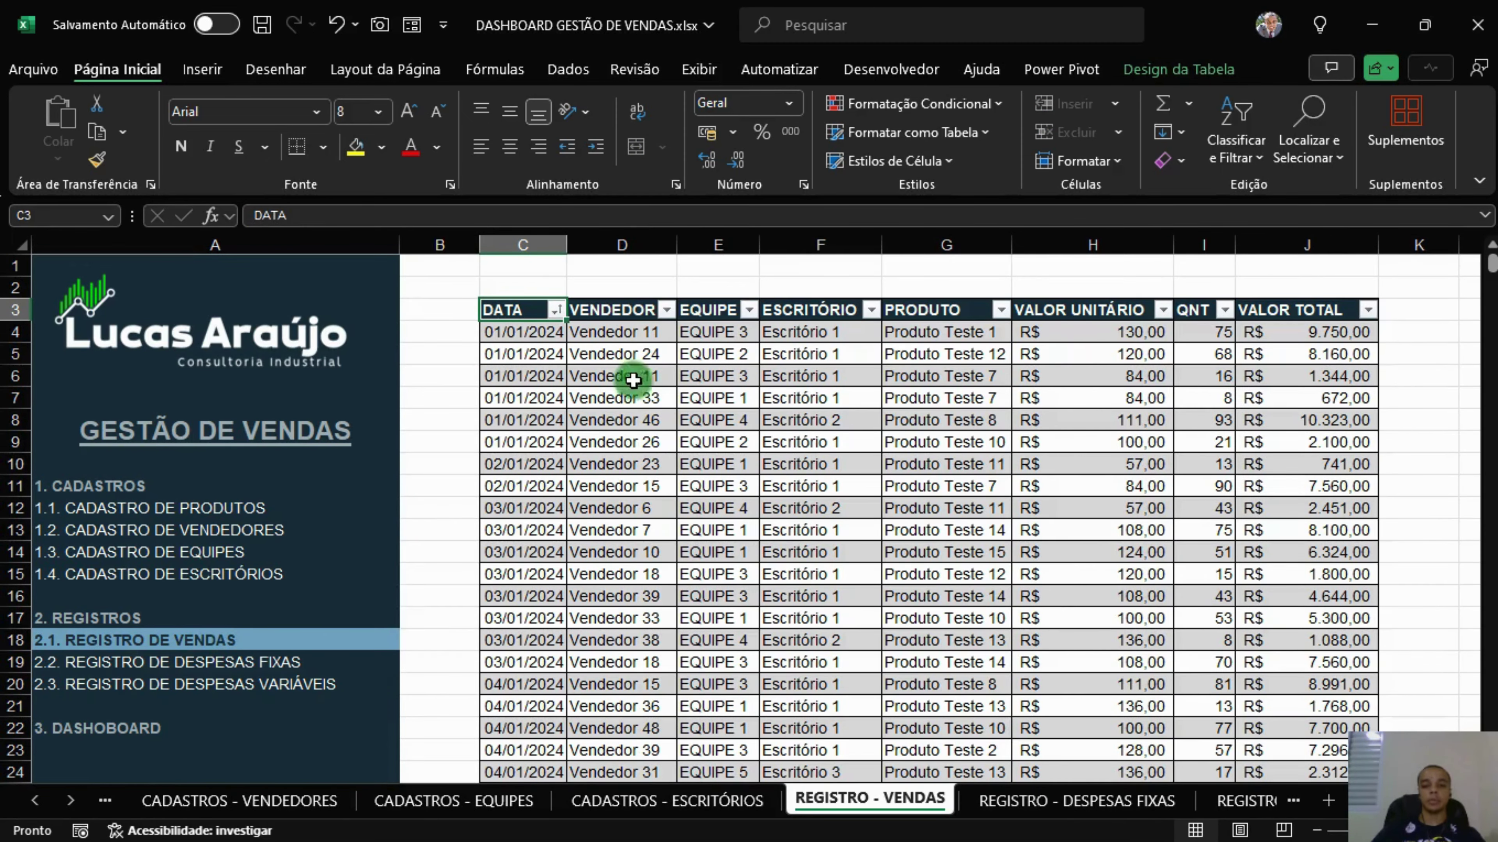
left_click(637, 335)
left_click(598, 373)
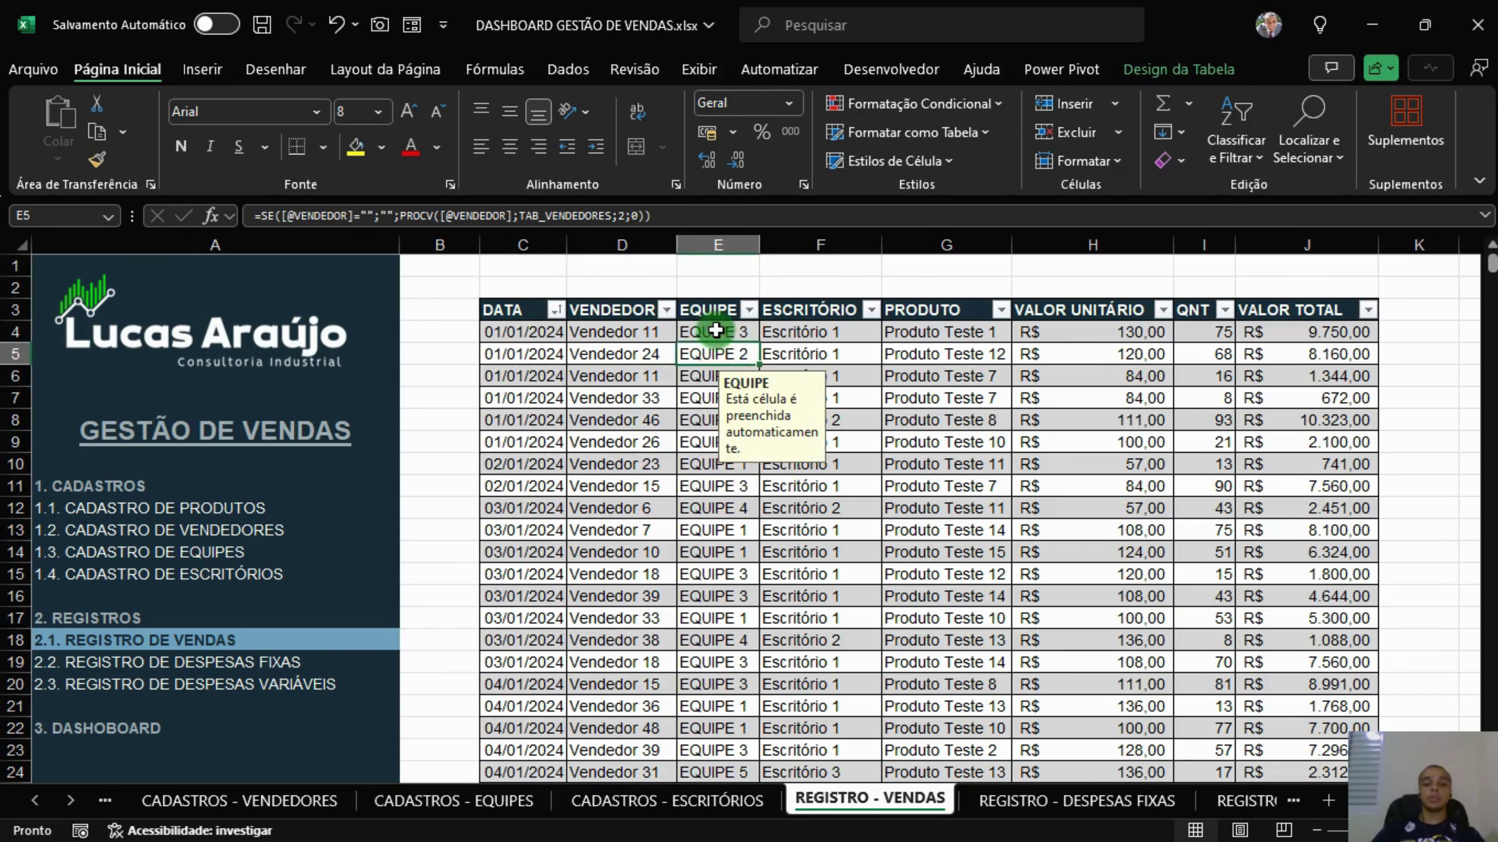
left_click(714, 333)
left_click(195, 693)
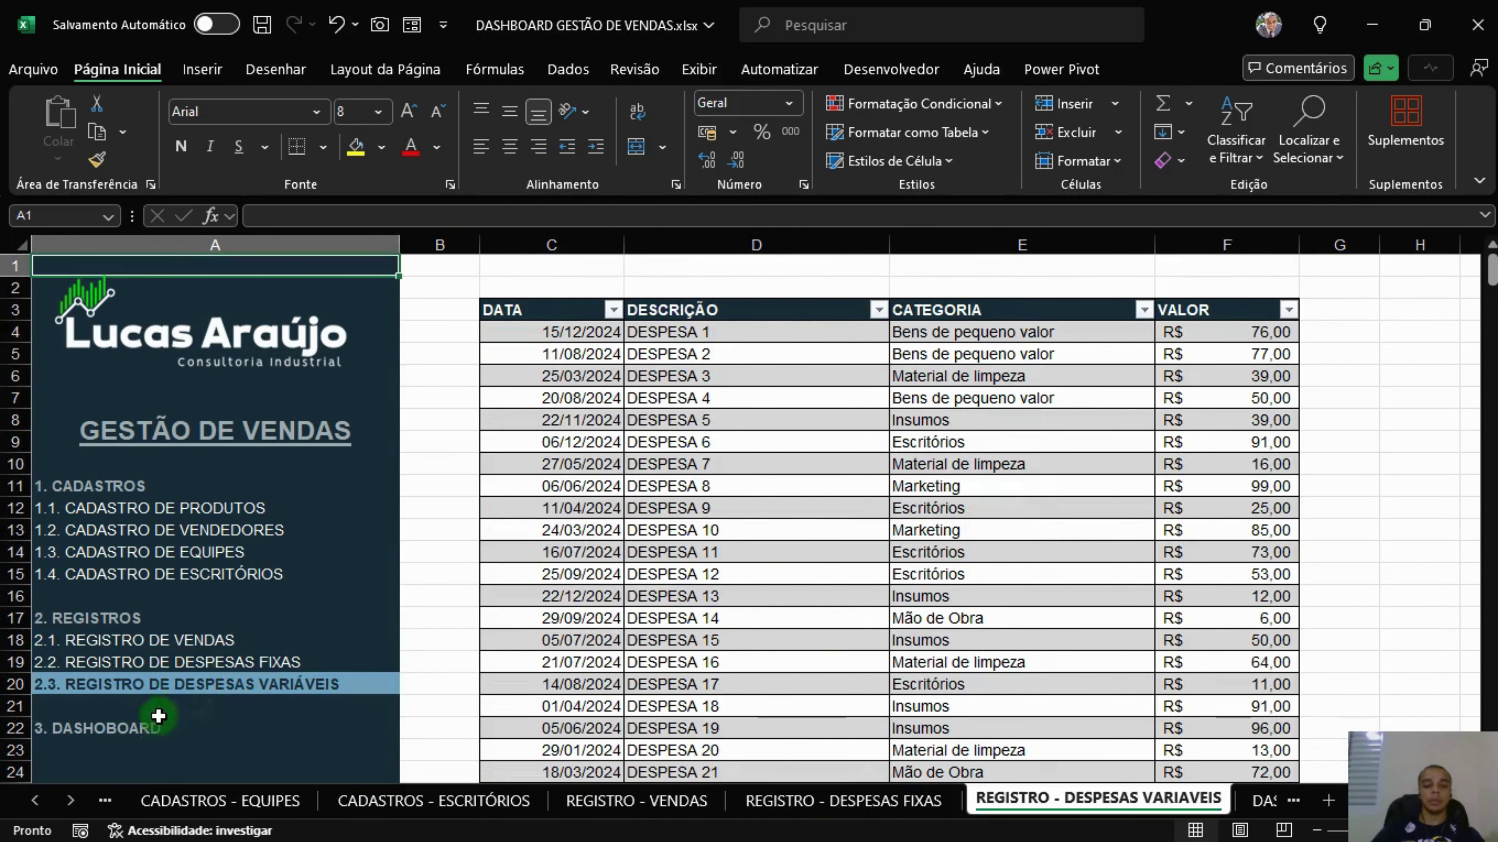
left_click(136, 729)
left_click(517, 314)
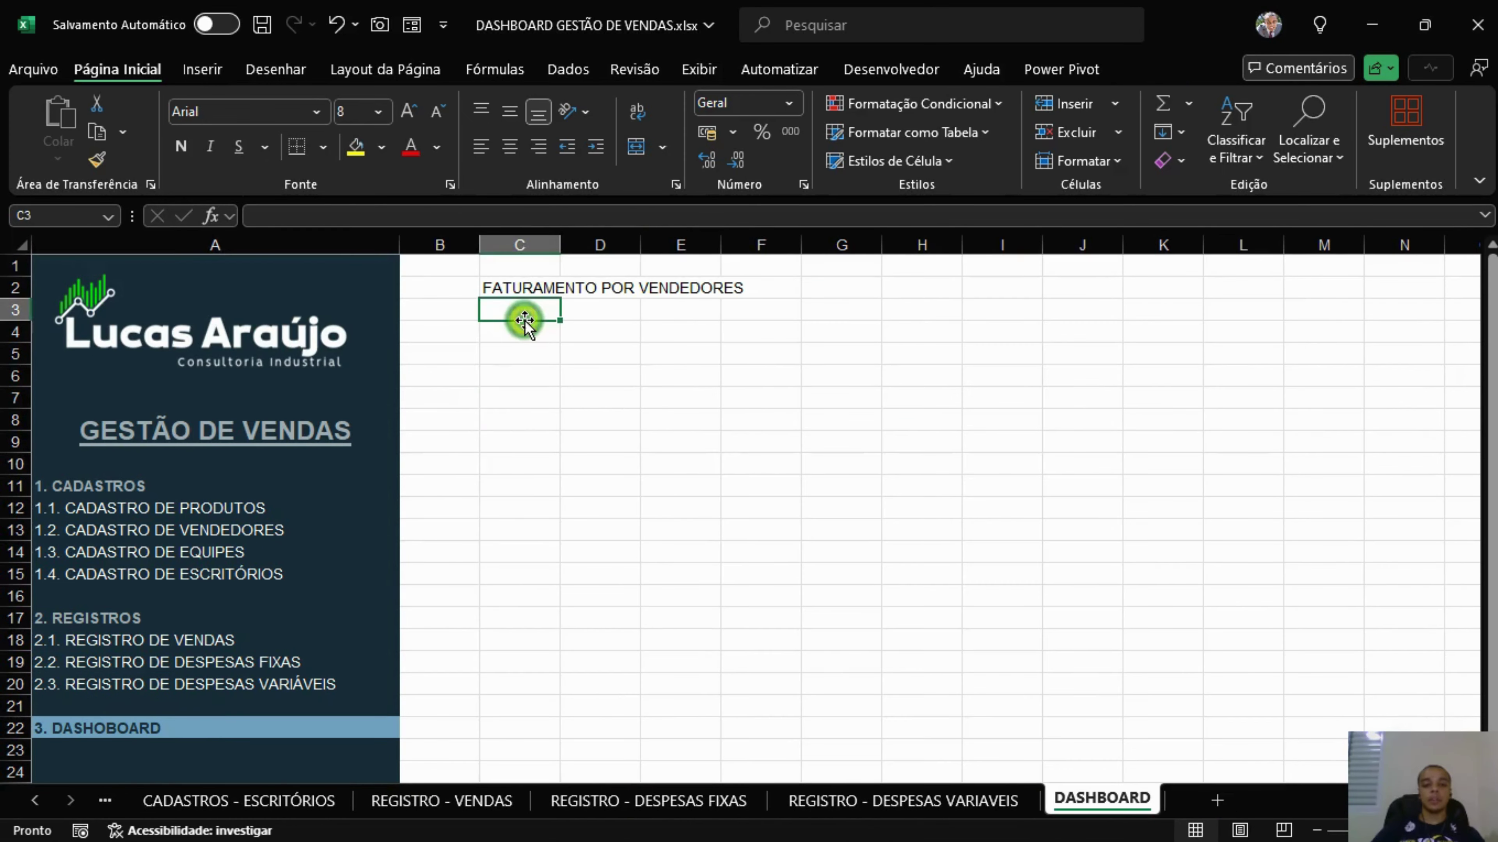
type("FATURAMENTO ")
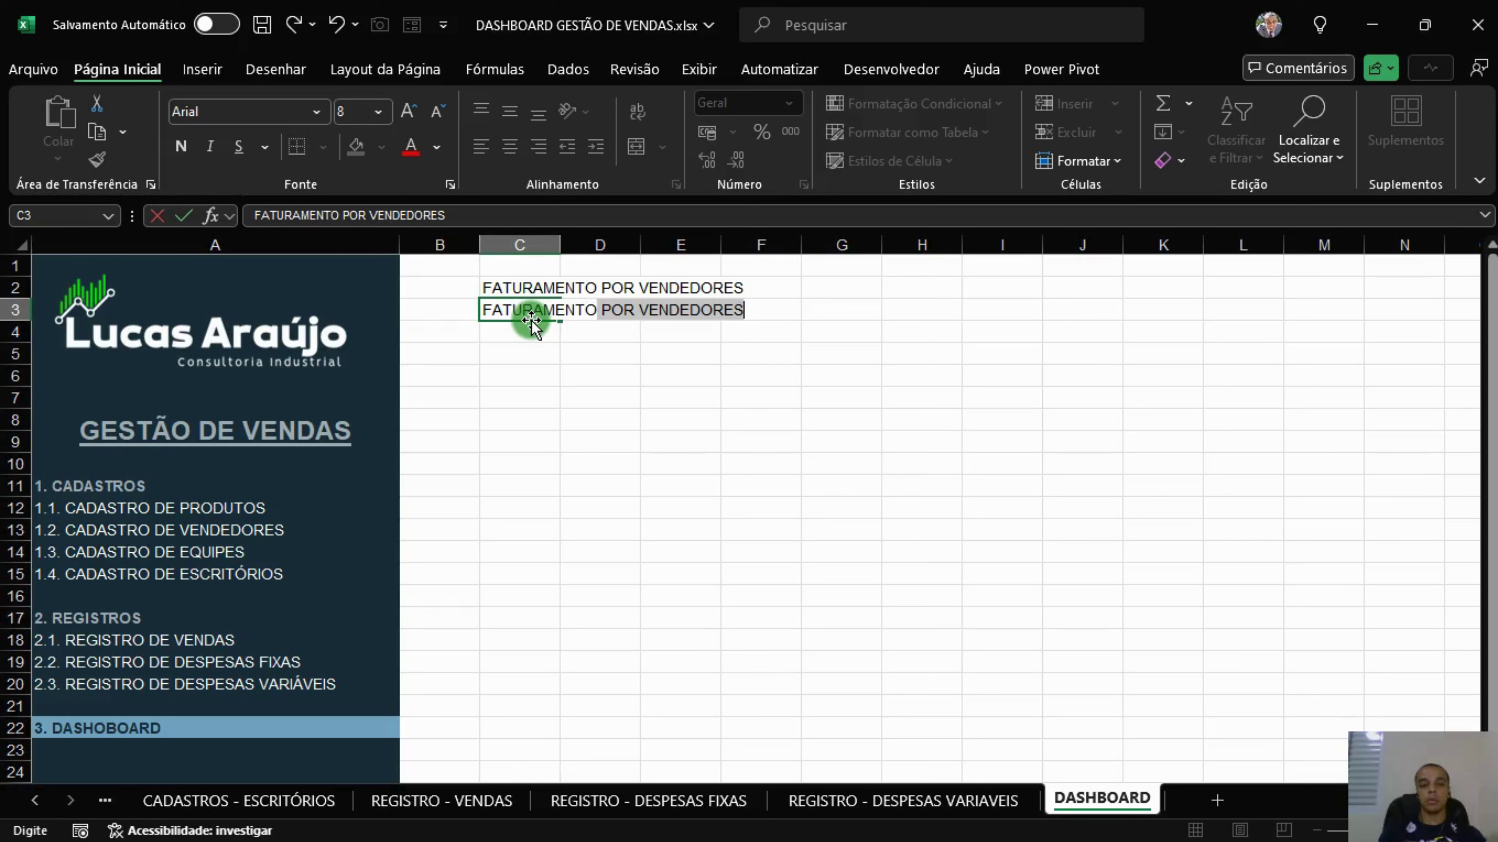
type("POR EQUIPE")
key("Return")
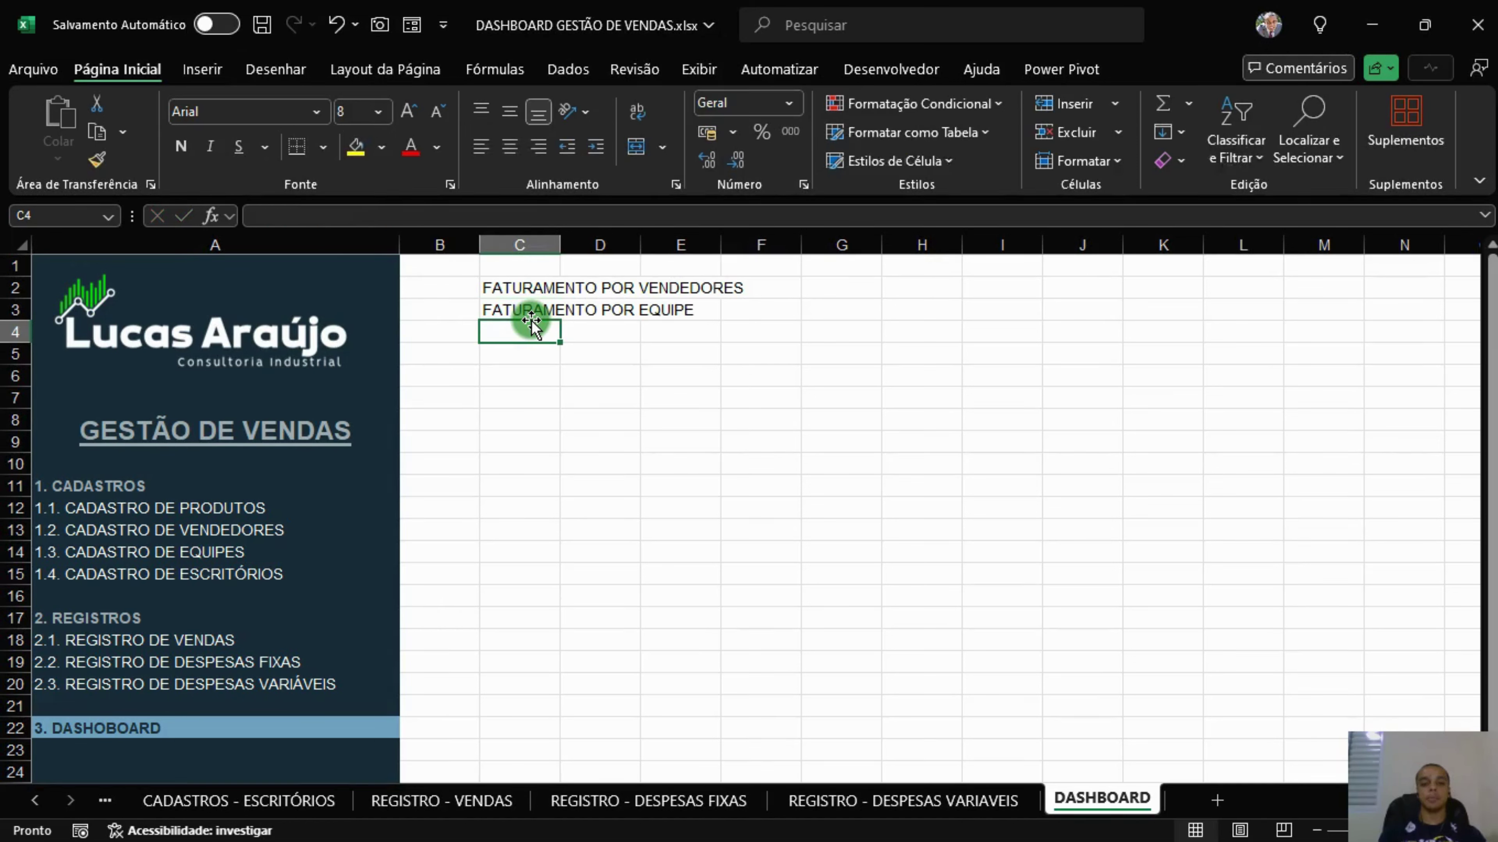
Consult the sales register and enter FATURAMENTO POR ESCRITÓRIO in cell C4 of the DASHBOARD sheet.
left_click(204, 640)
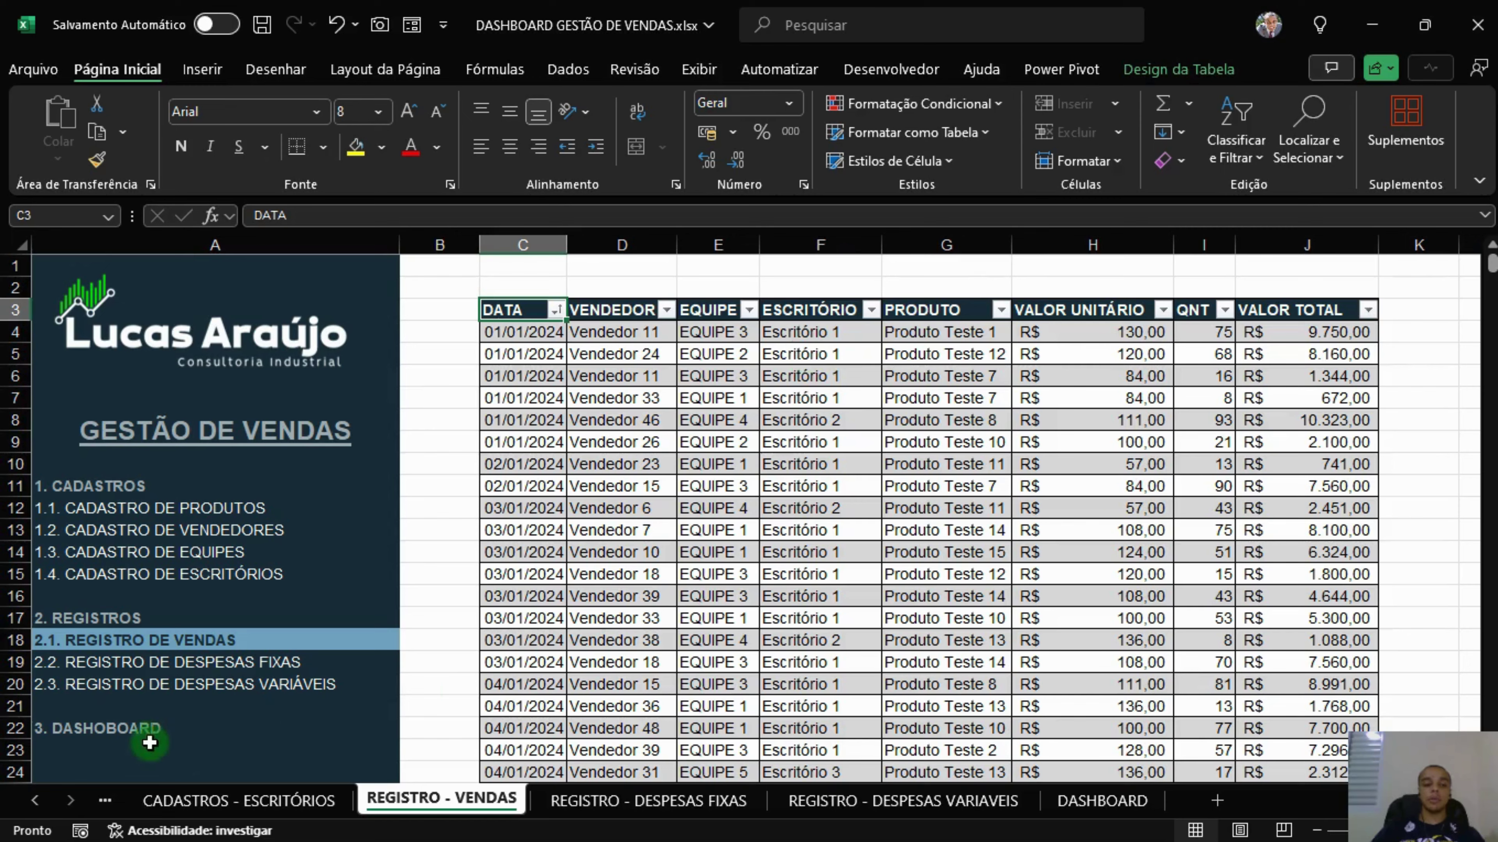
left_click(144, 729)
left_click(541, 333)
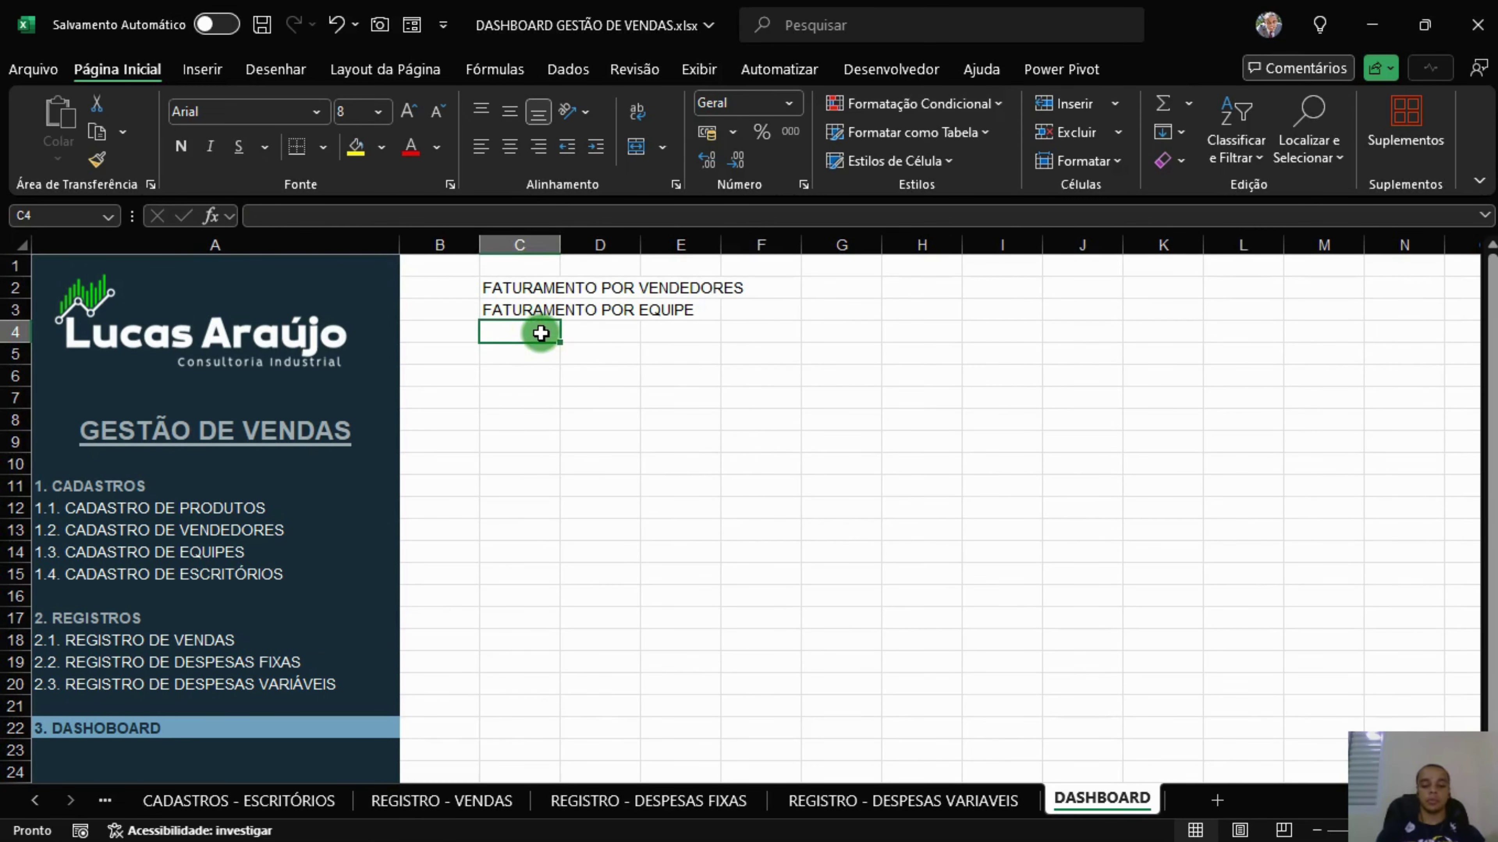
type("FATURAMETNO")
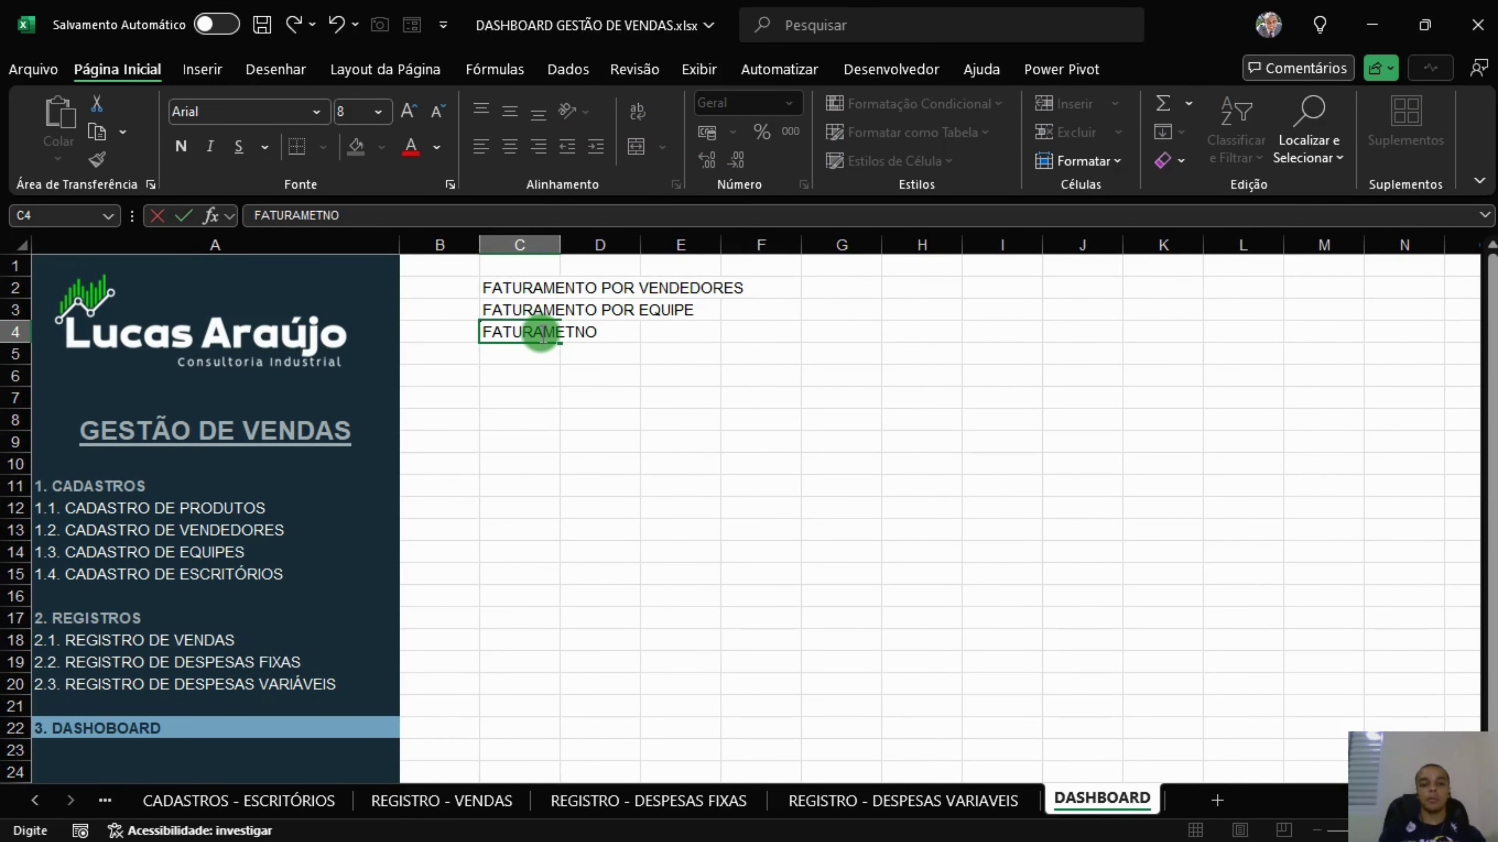
type(" POR EX")
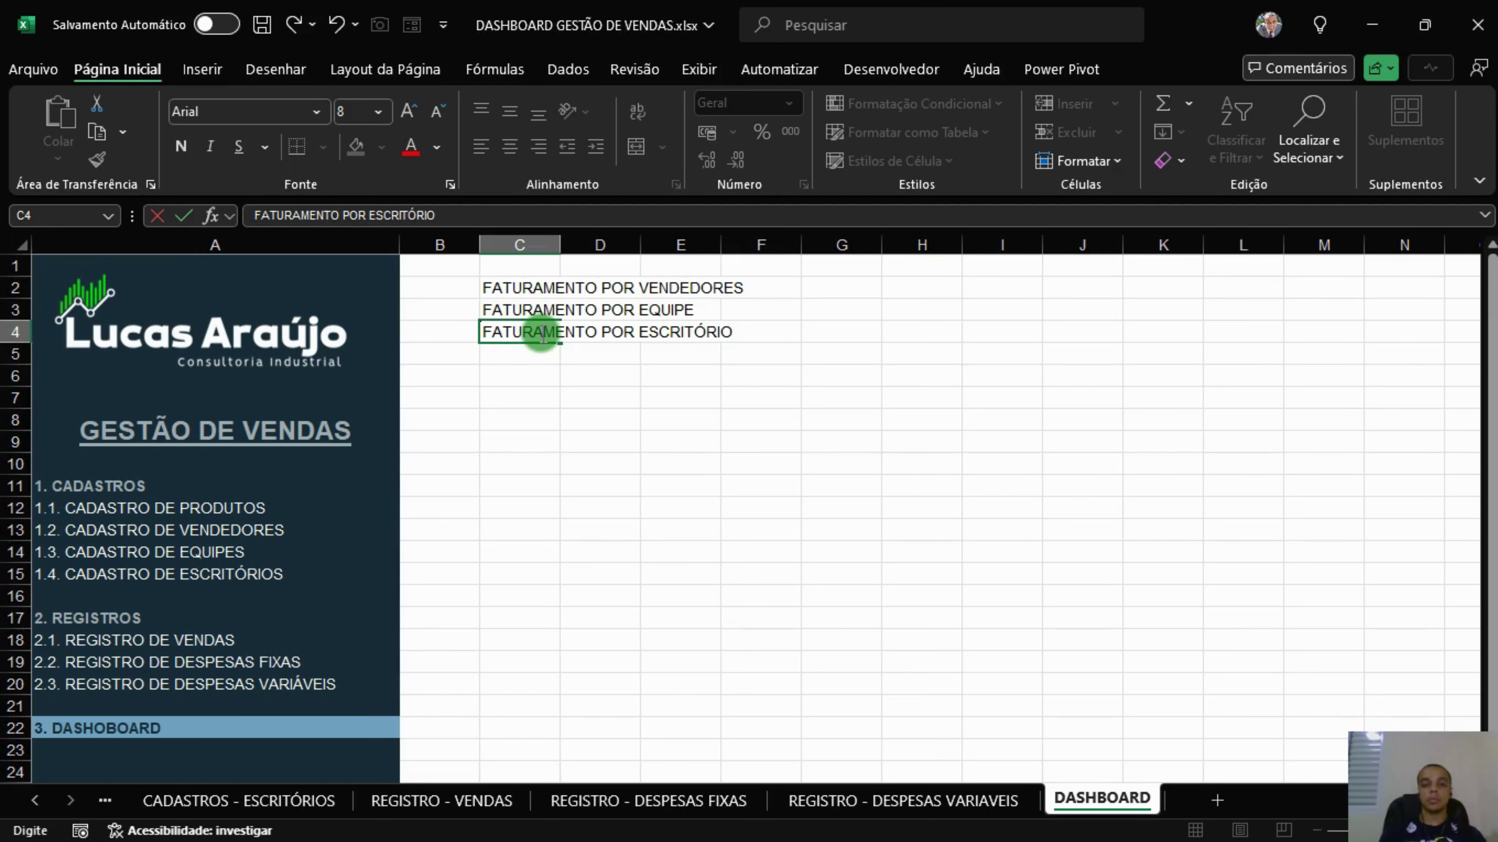
key("Return")
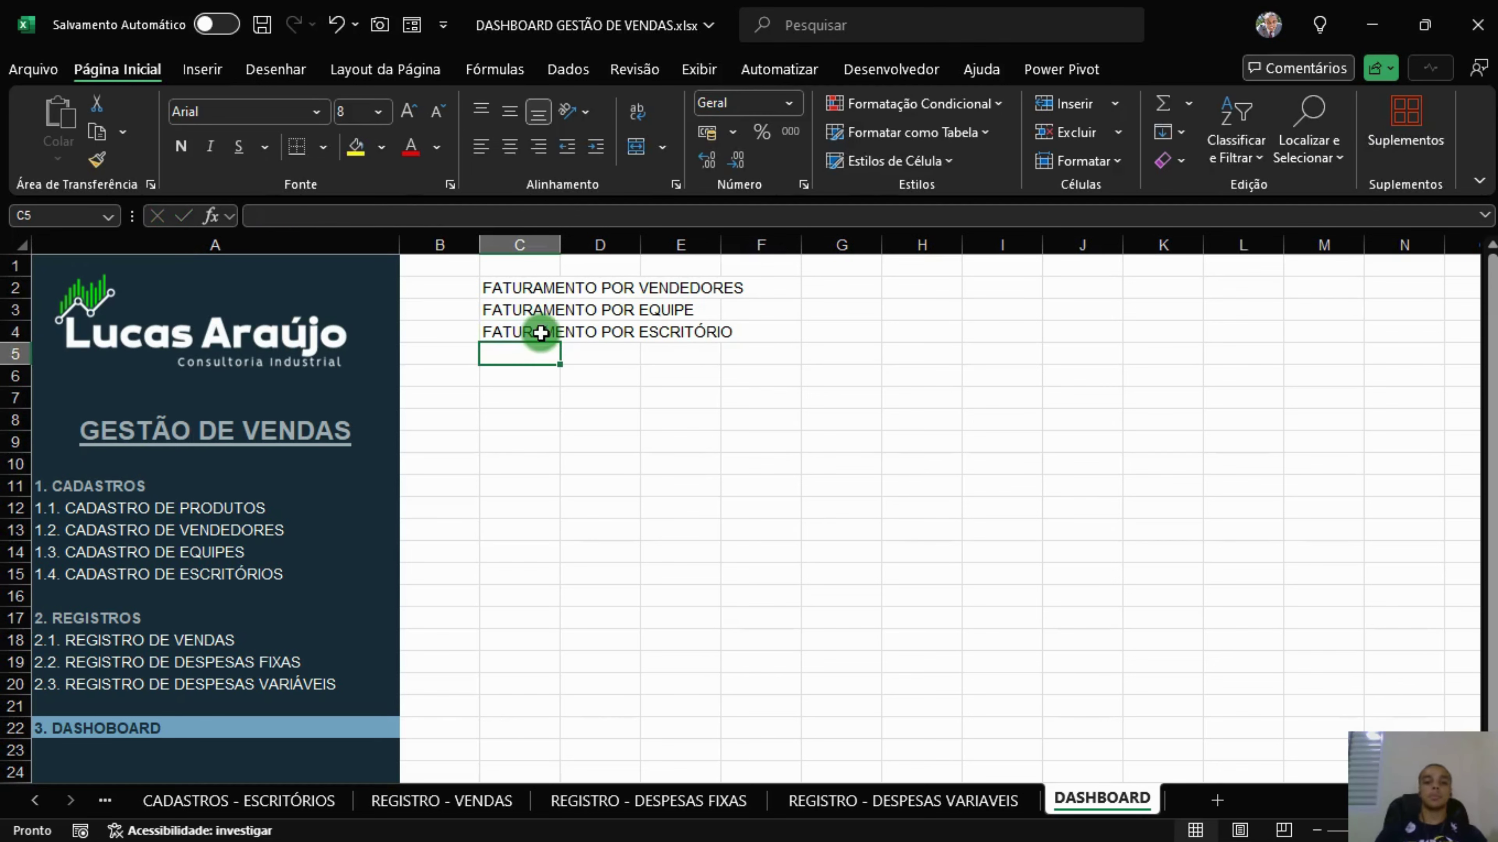
Consult the sales register again and enter FATURAMENTO POR PRODUTO in cell C5 of the DASHBOARD sheet.
left_click(216, 642)
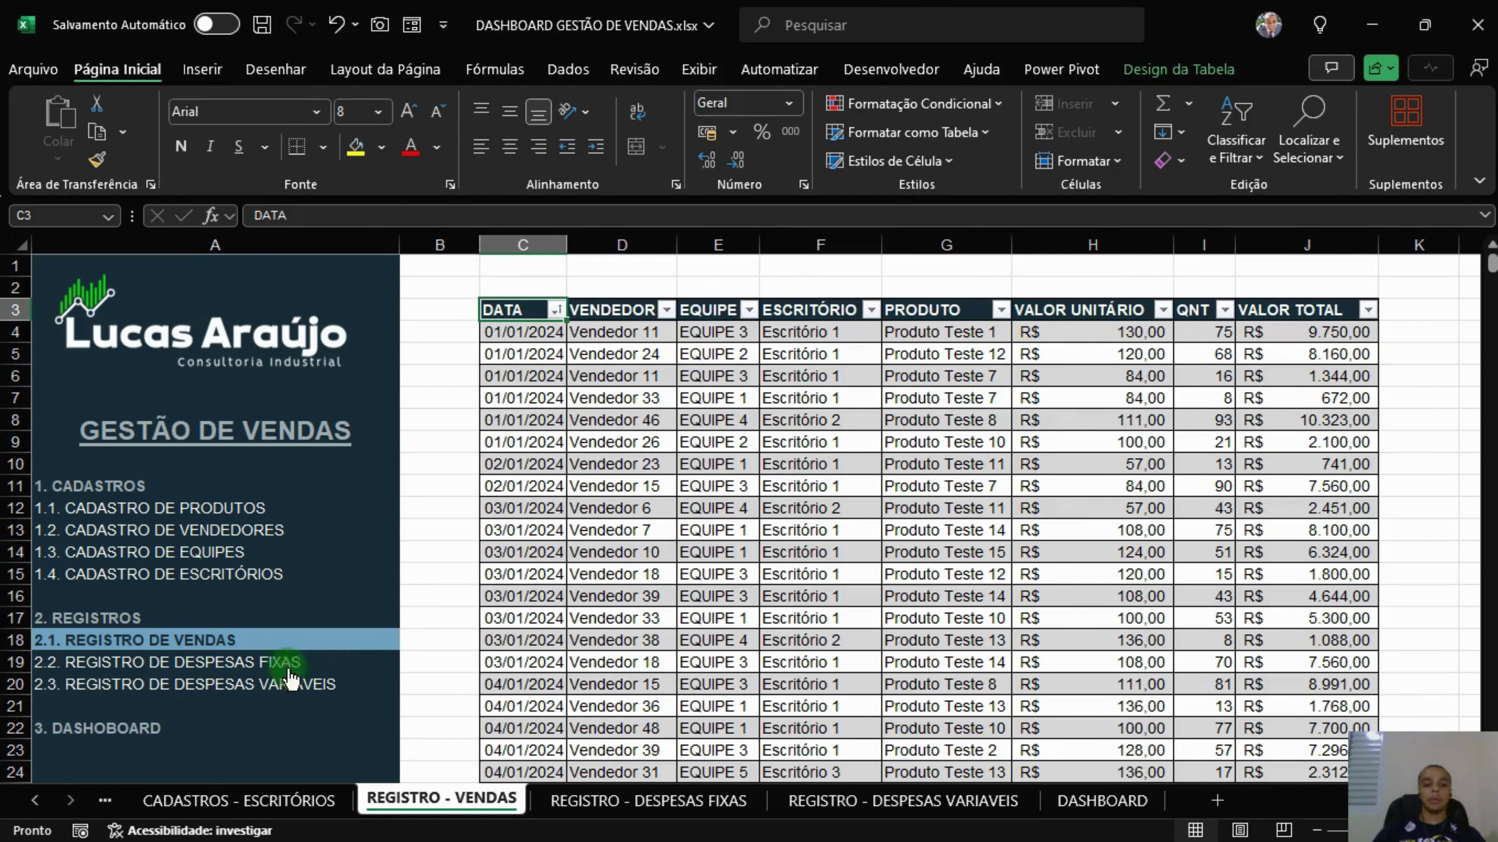
left_click(107, 727)
left_click(533, 354)
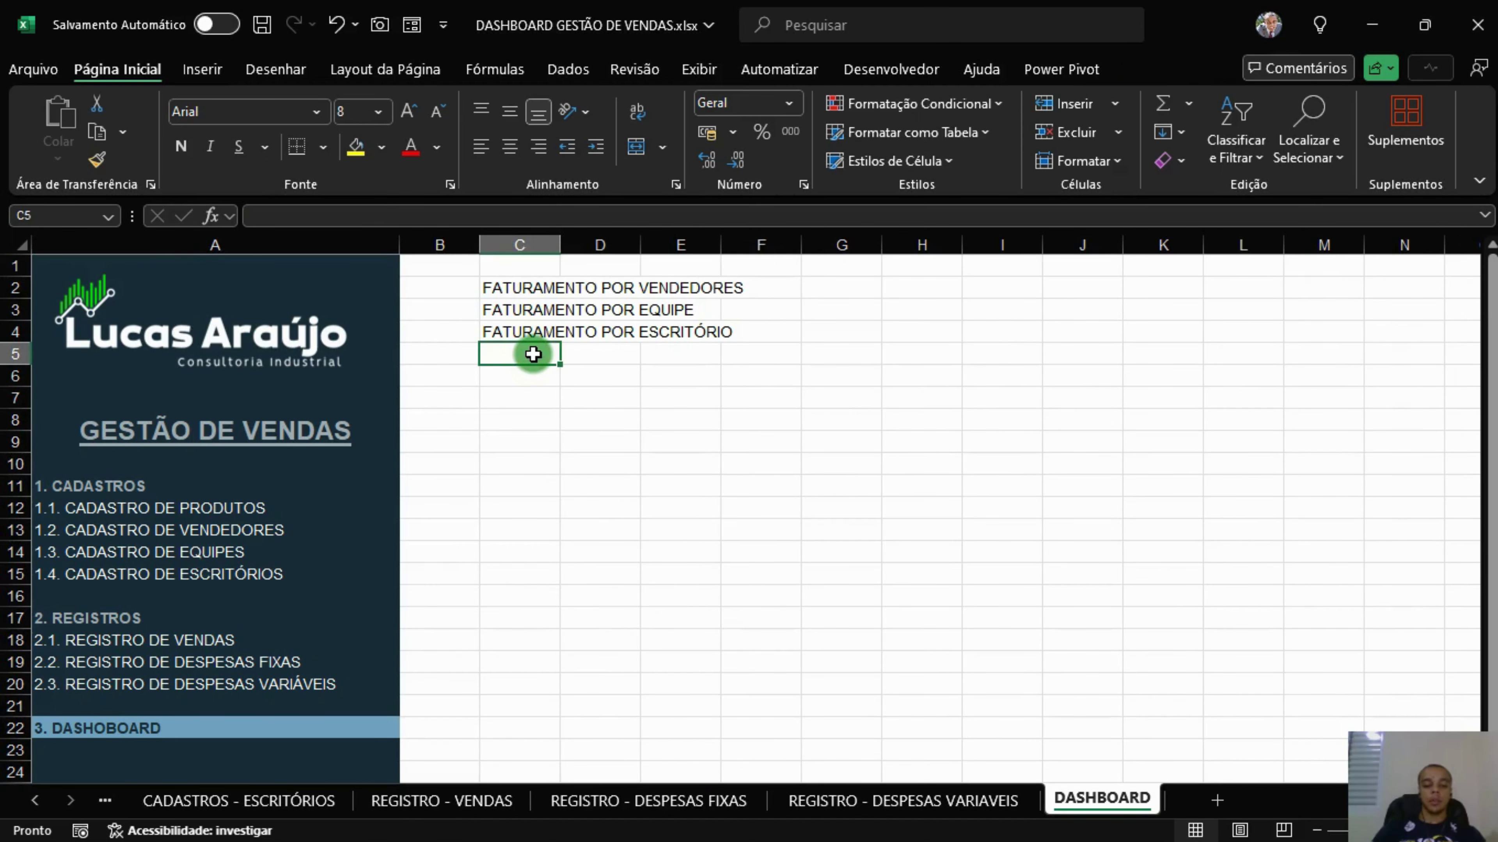
type("FATURAMENTO PO")
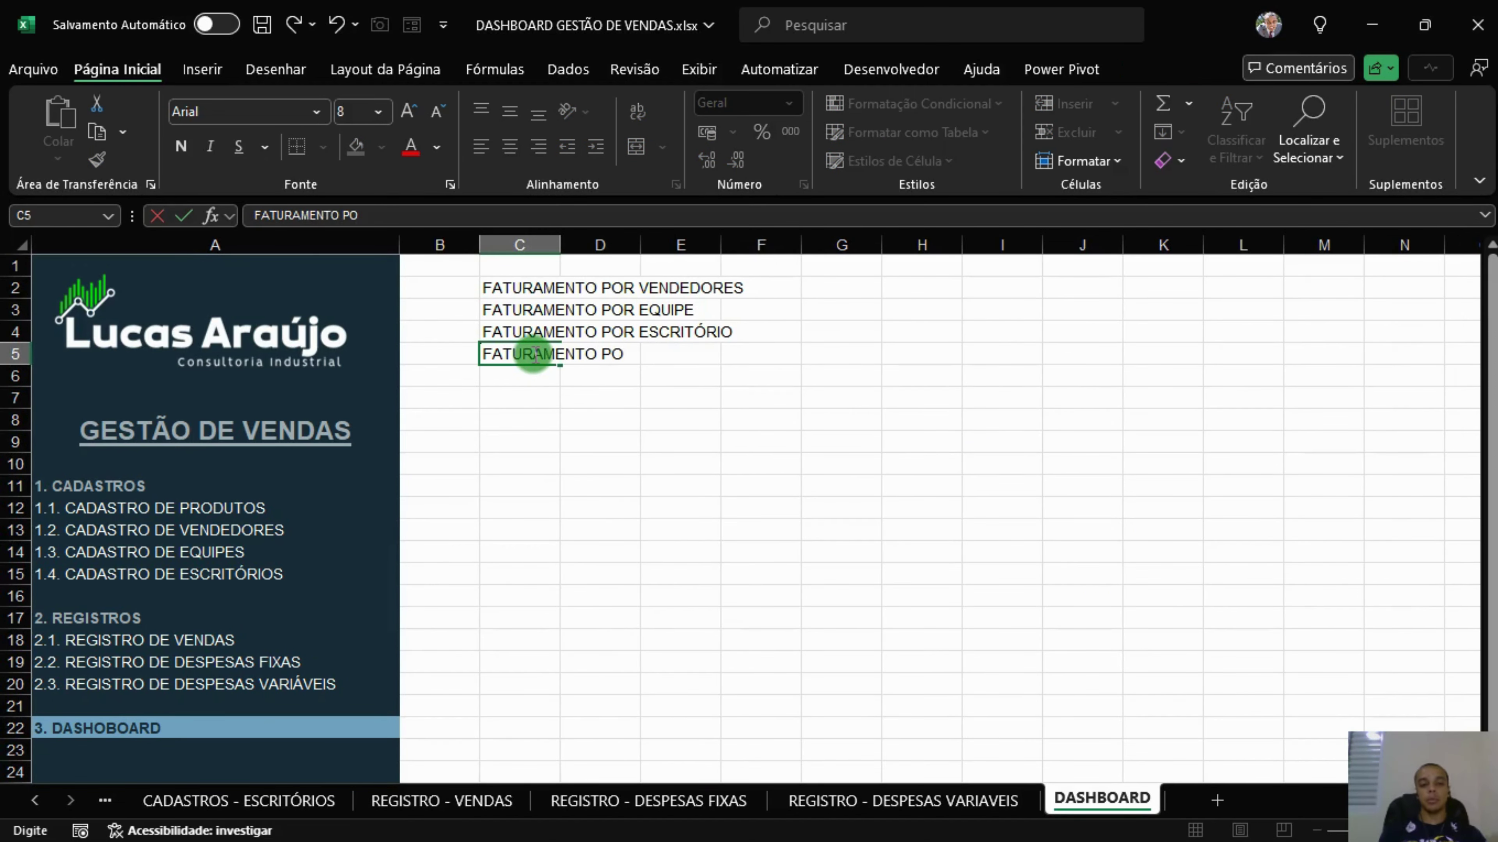
type("R PRODUTO")
key("Return")
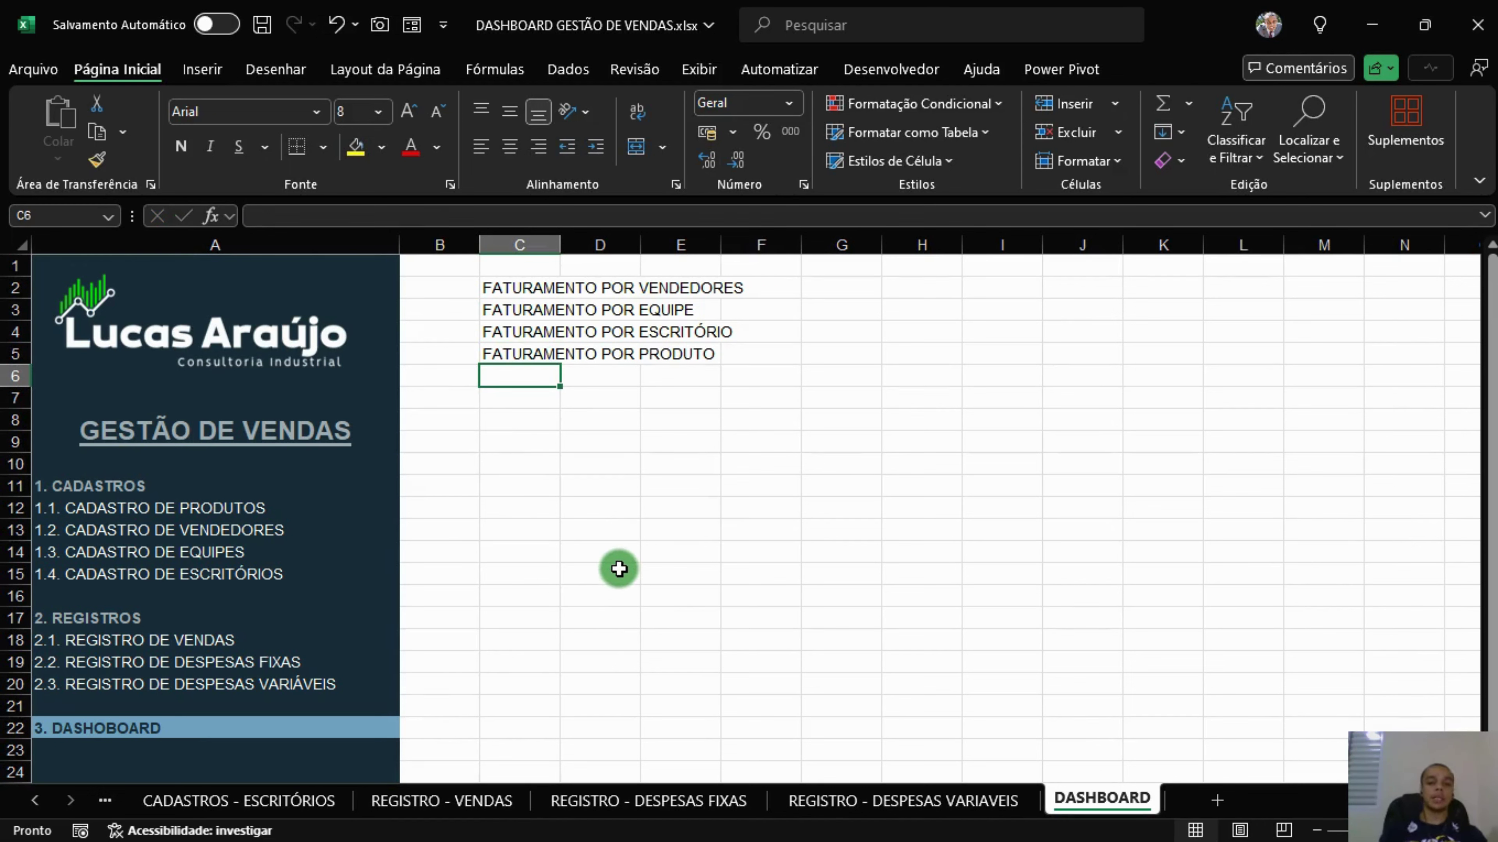
Add the heading GRÁFICOS in cell C1 and autofit column C to its contents.
left_click(536, 267)
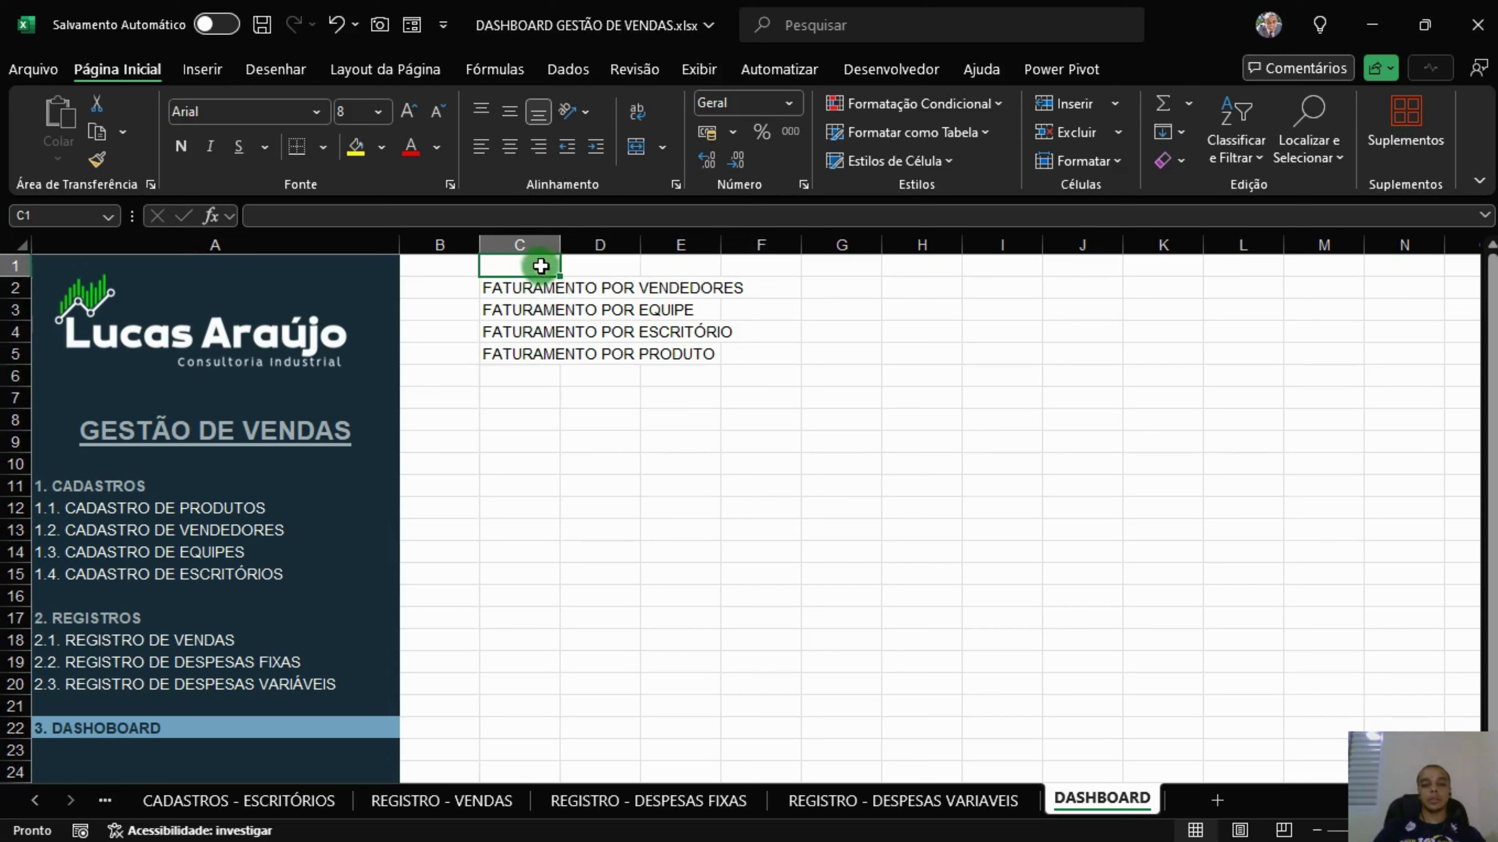
type("GRÁFI")
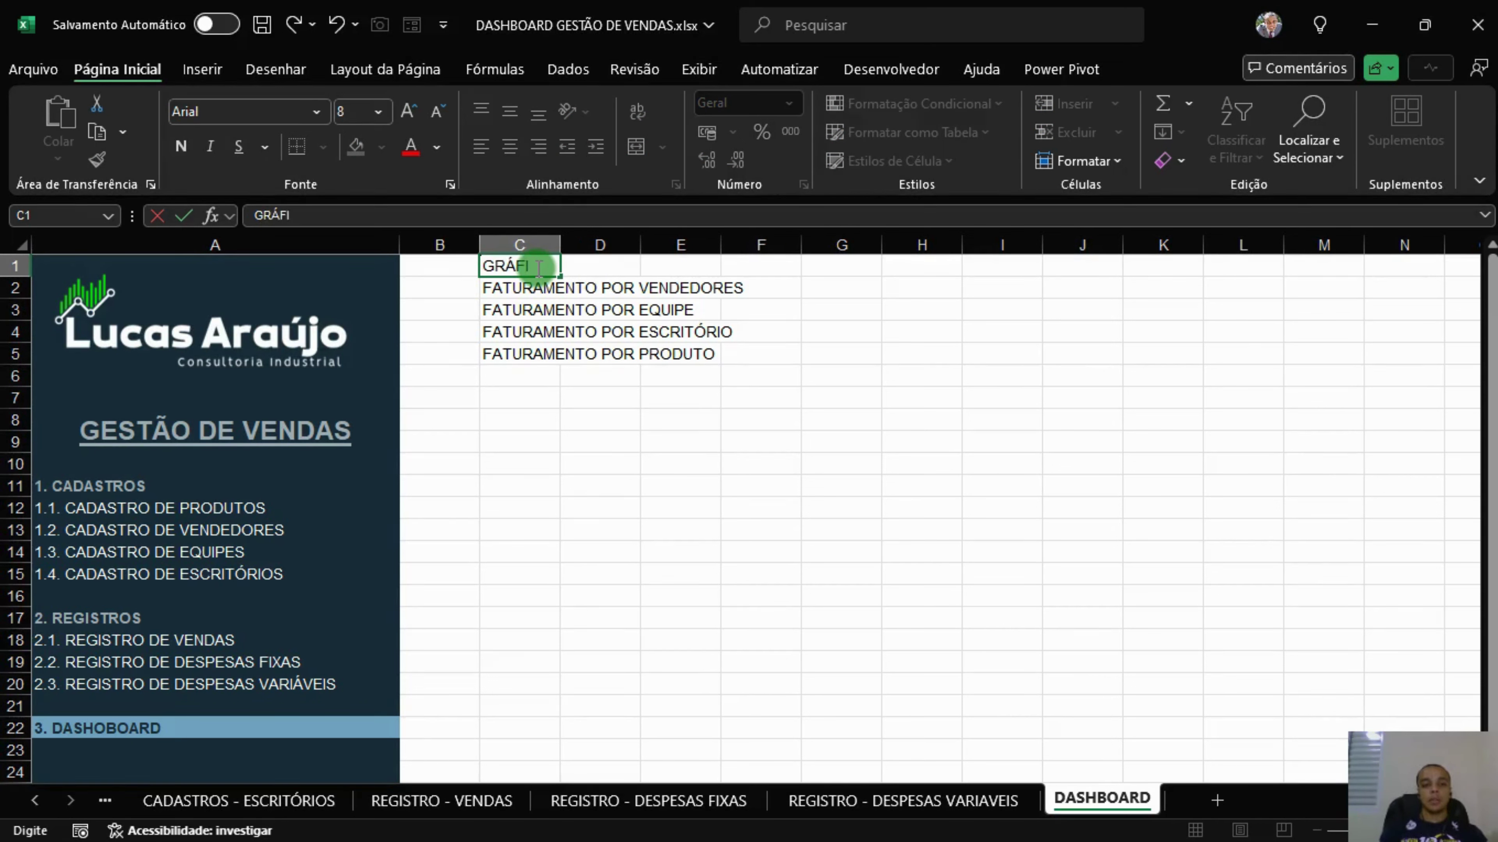
type("COS")
key("Return")
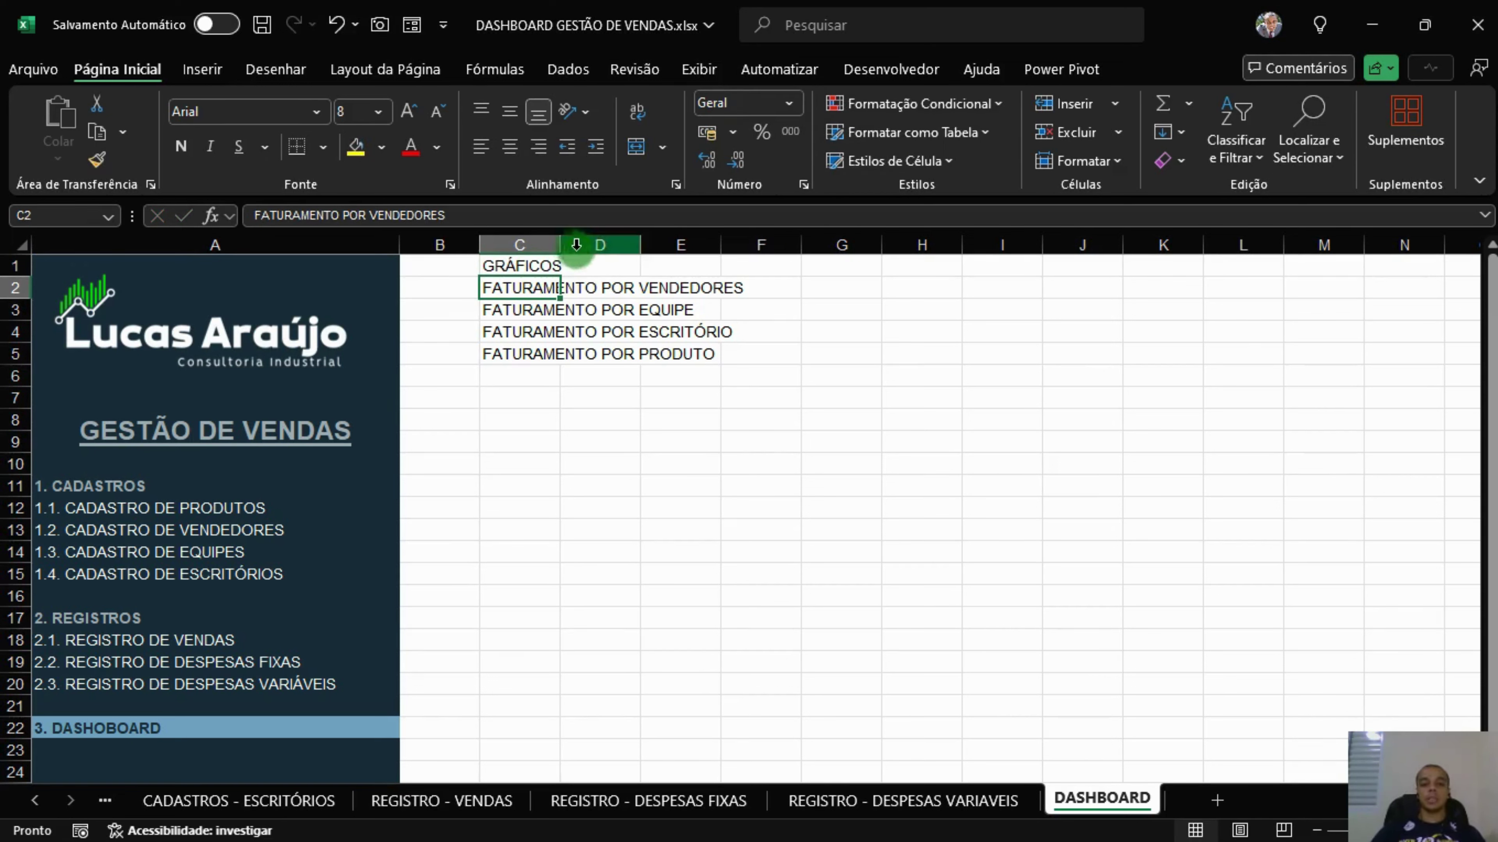
double_click(561, 244)
Add the heading CARTÕES in cell E1 and go through the chart ideas listed in C2:C5.
left_click(878, 275)
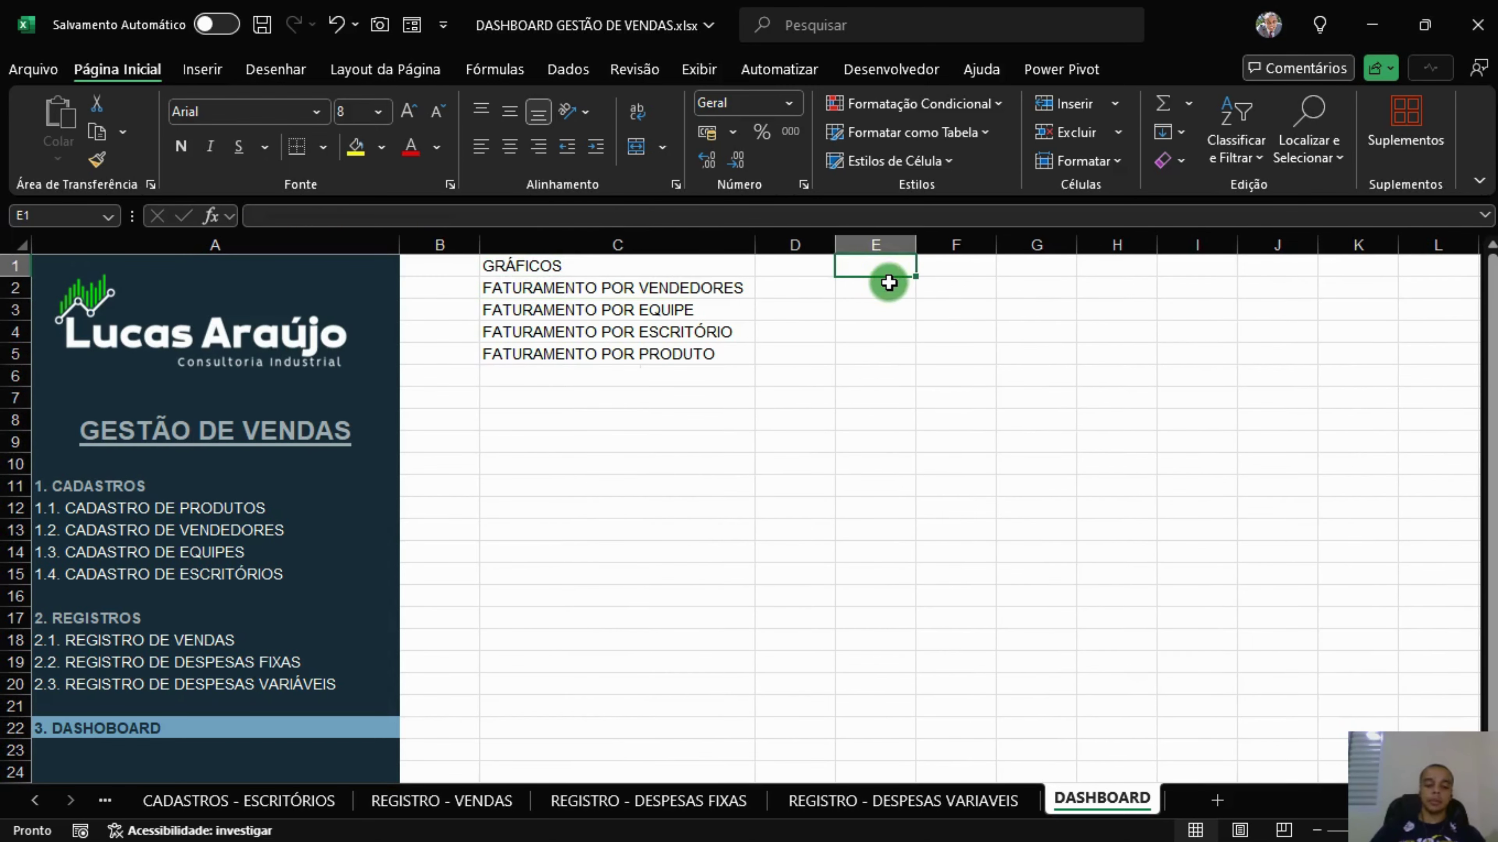
type("CARTÕES")
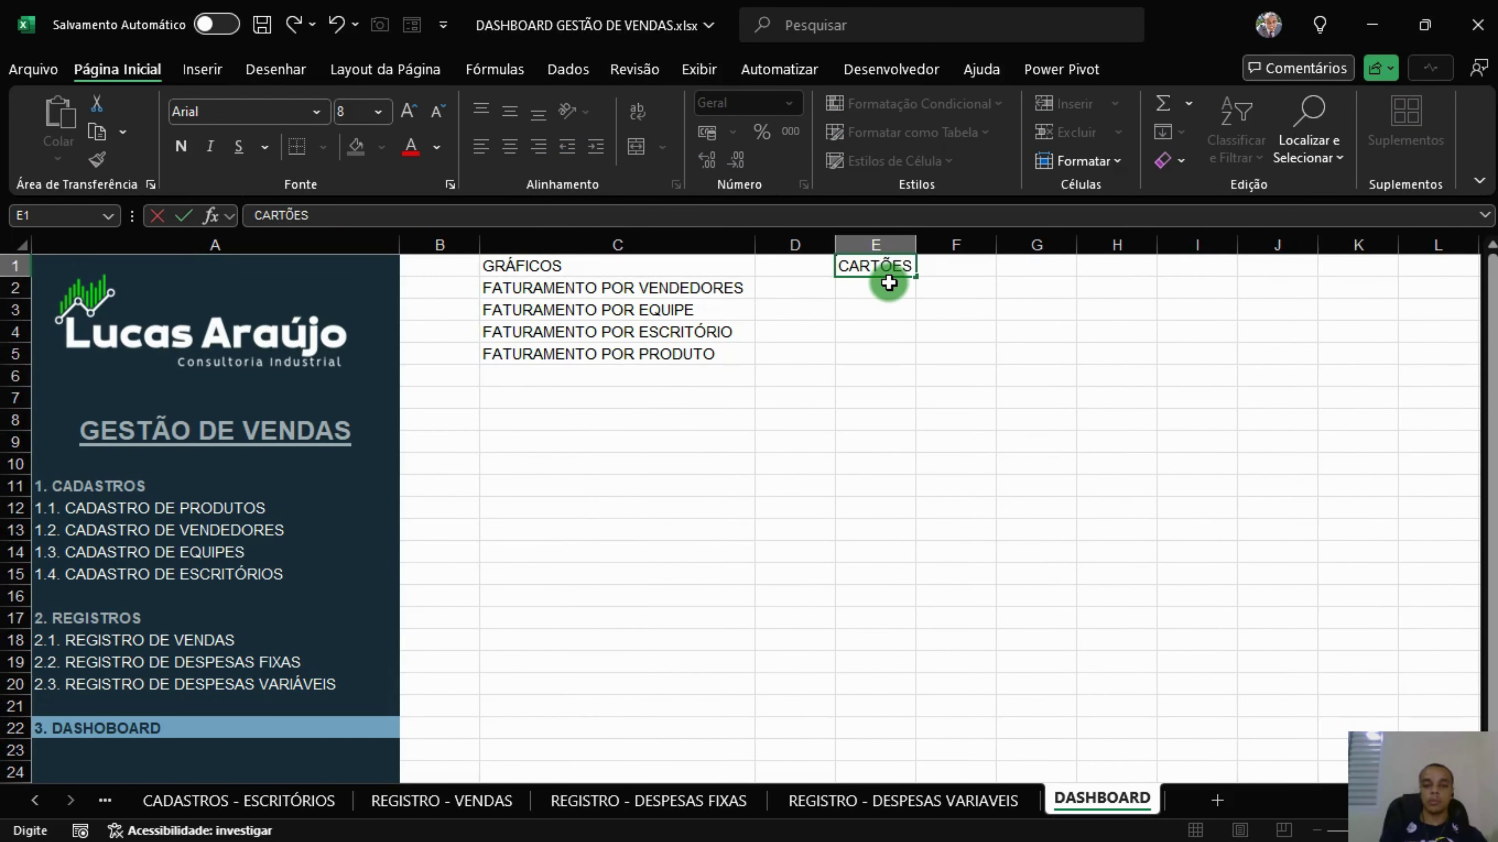
key("Return")
left_click(585, 291)
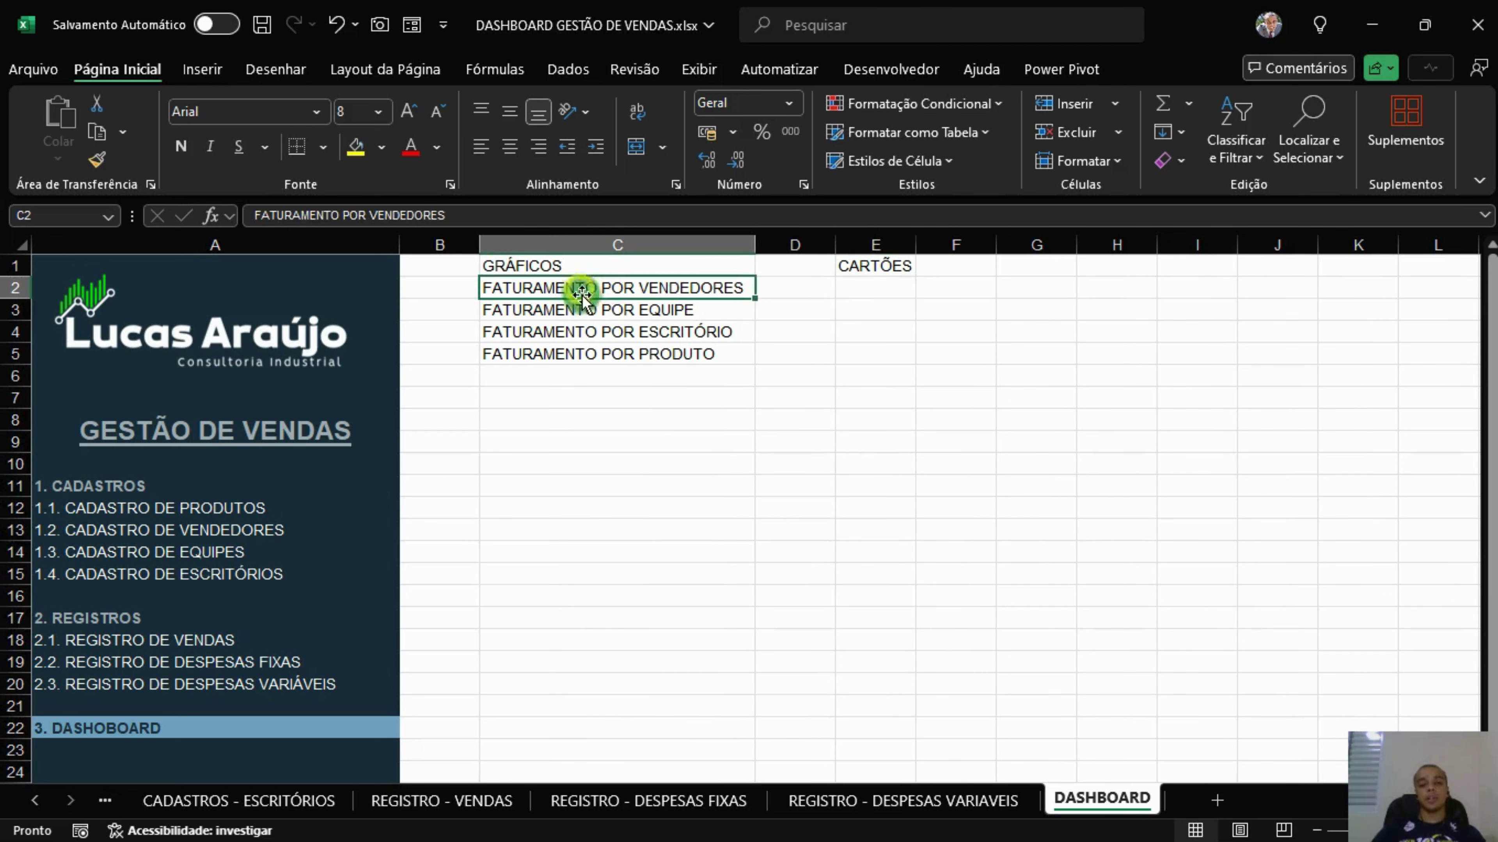
left_click(594, 312)
left_click(609, 334)
left_click(610, 351)
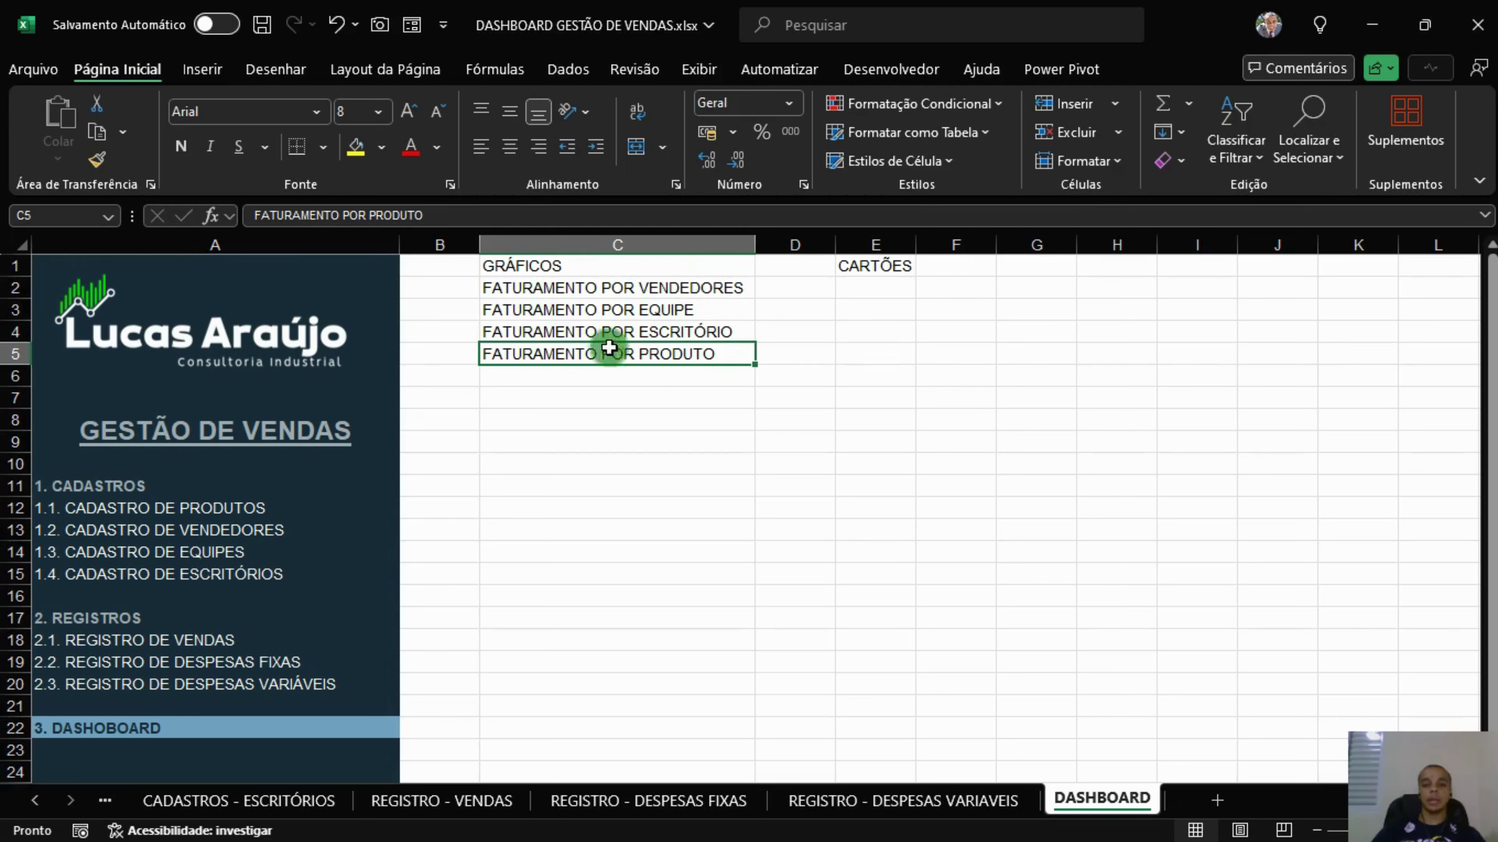
Enter QUANTIDADE DE VENDAS in cell E2 and FATURAMENTO TOTAL in cell E3 under the CARTÕES heading.
left_click(895, 287)
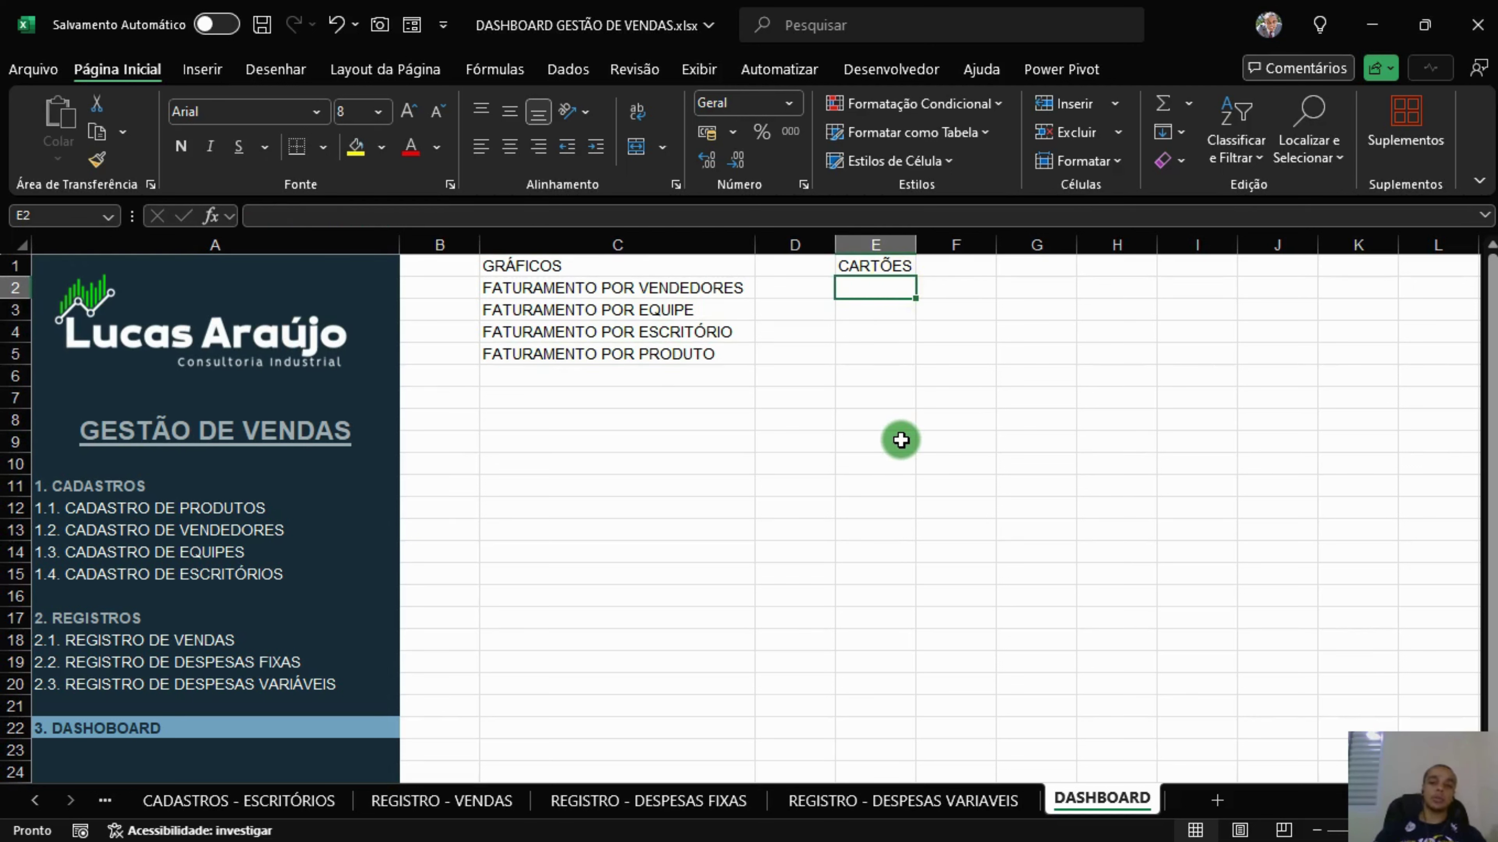
type("QUANTIDADE D")
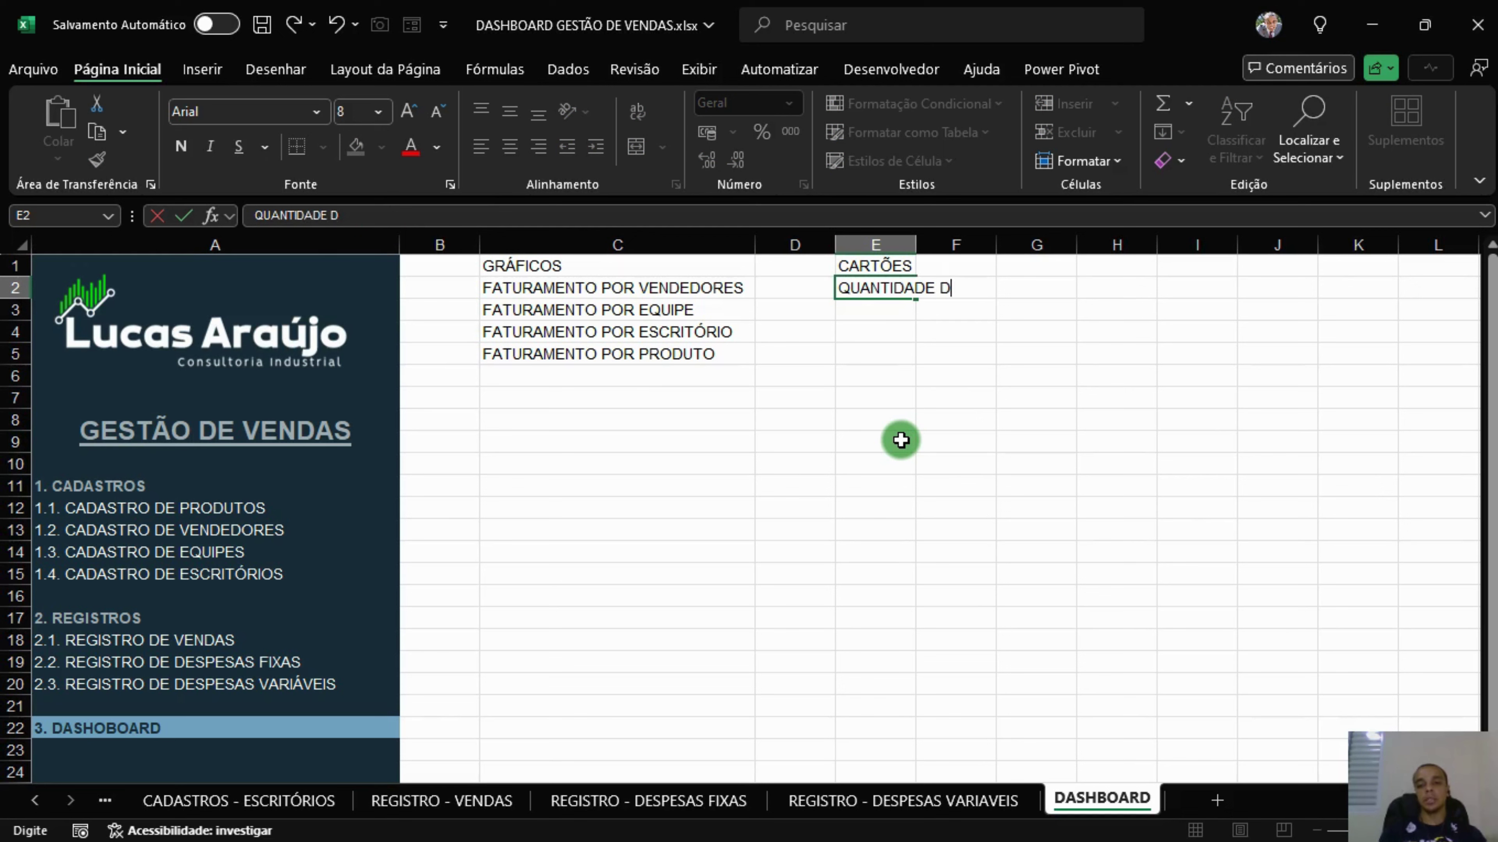
type("E VENDAS")
key("Return")
type("FATURAMENTO TOTAL")
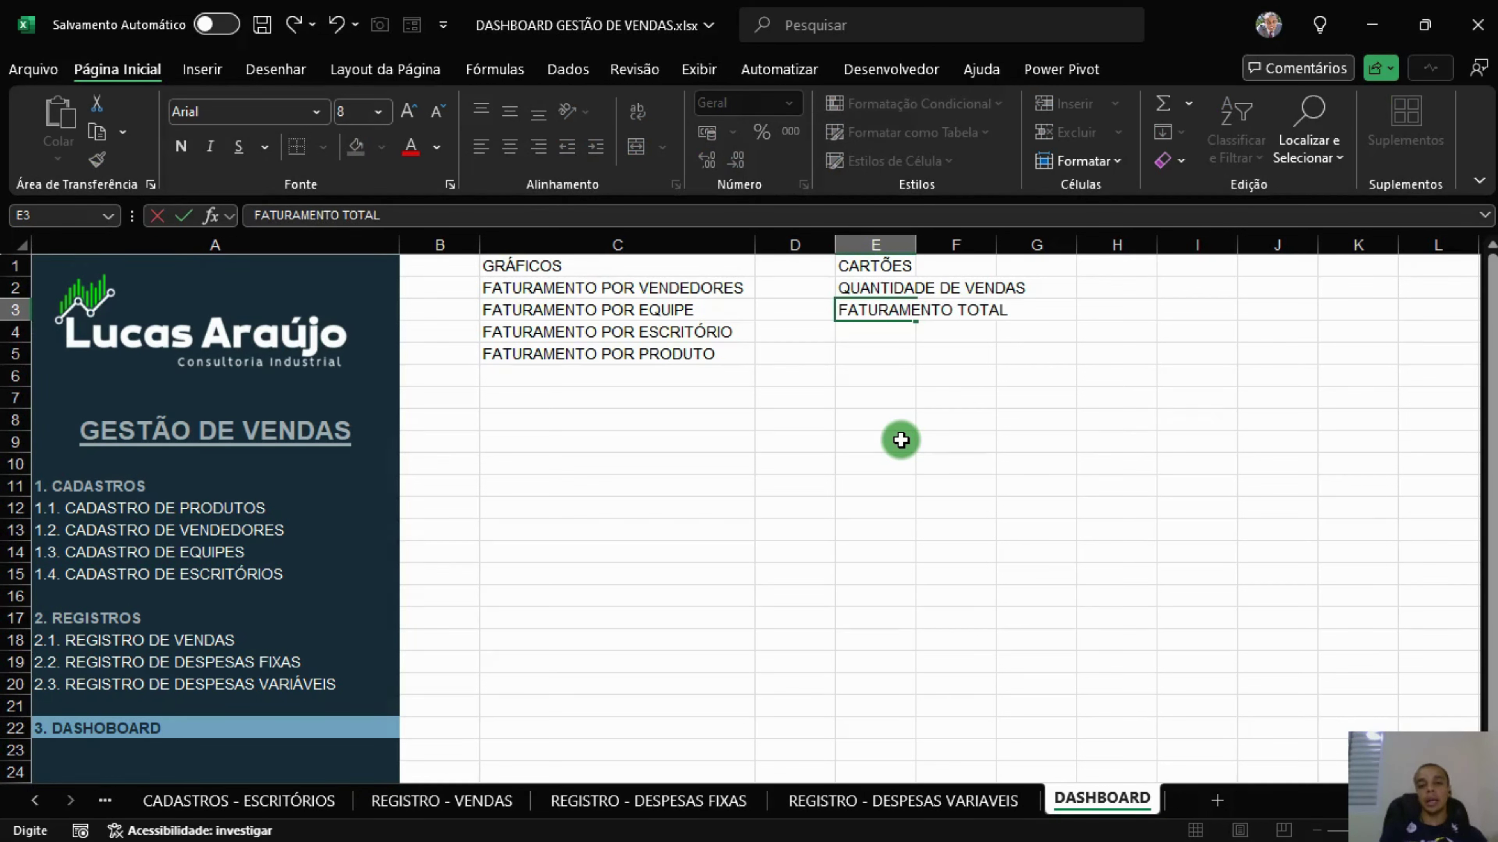
key("Return")
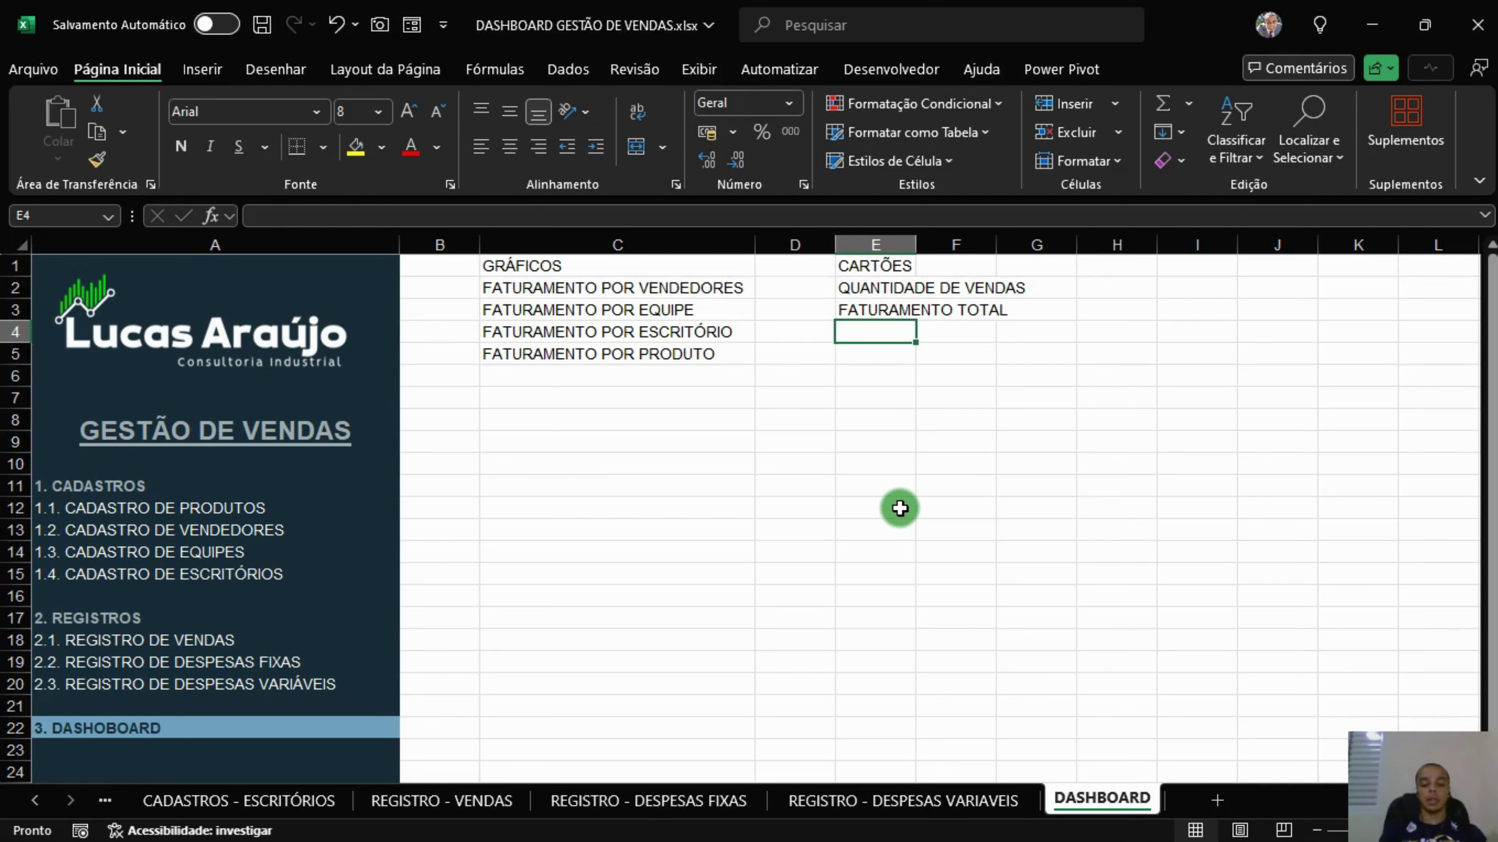
Add DESPESAS FIXAS in cell E4 and DESPESAS VARIÁVEIS in cell E5 of the card list.
type("DESPESAS FIXAS")
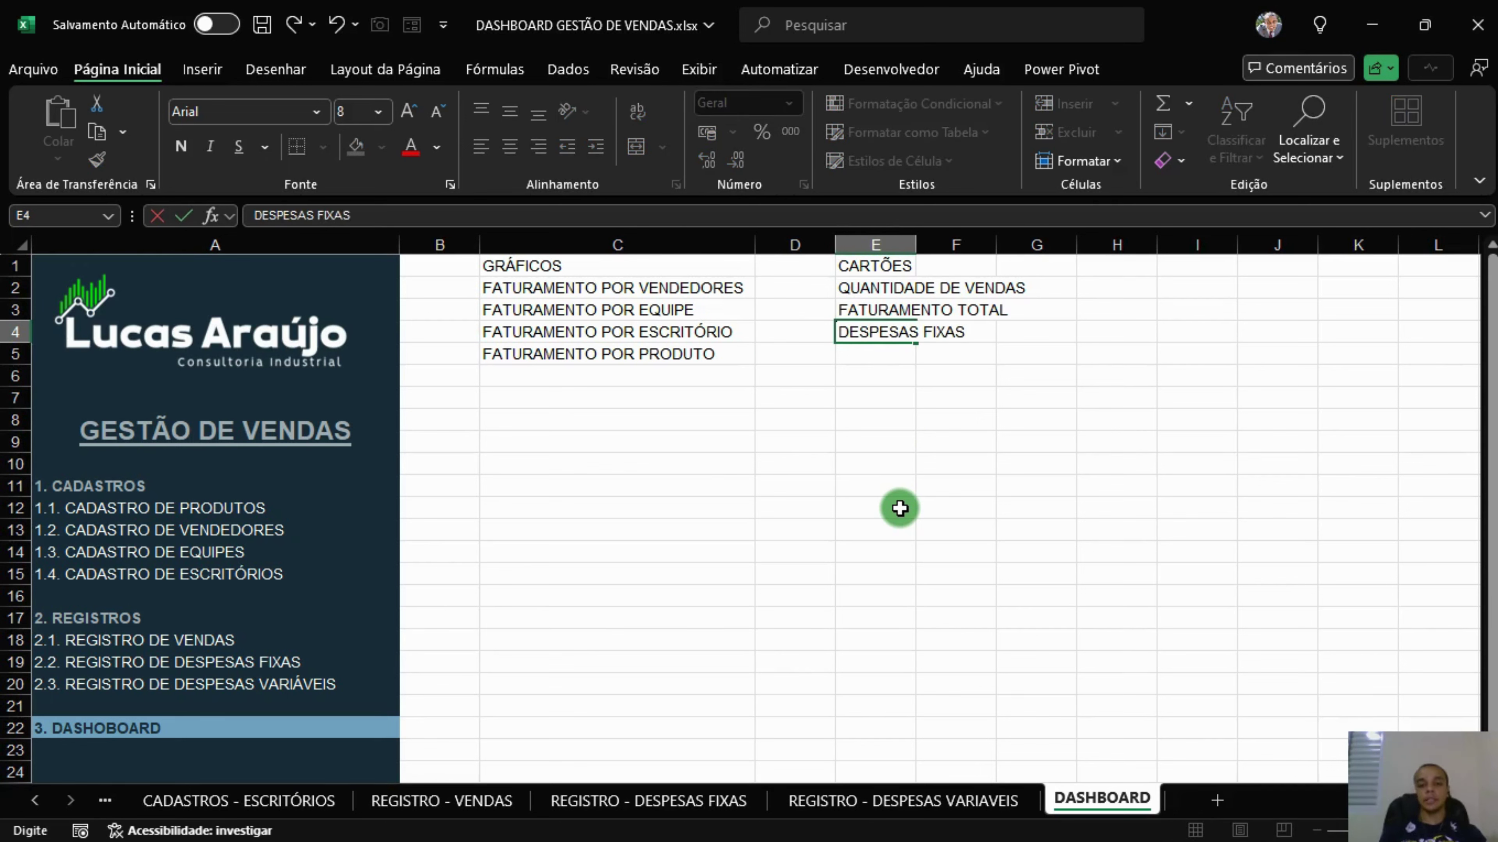
key("Return")
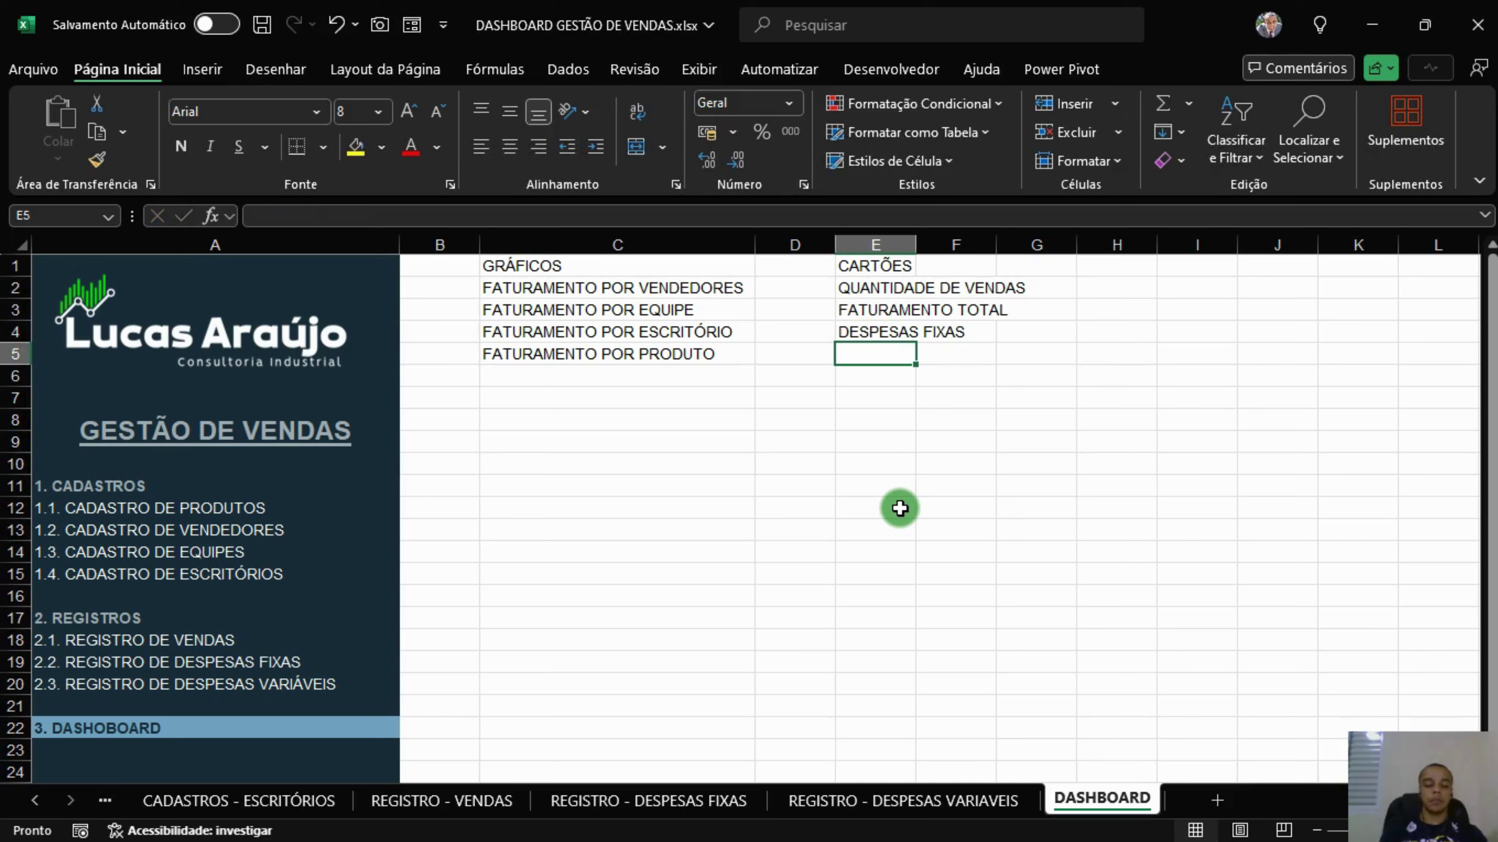
type("DESPESAS")
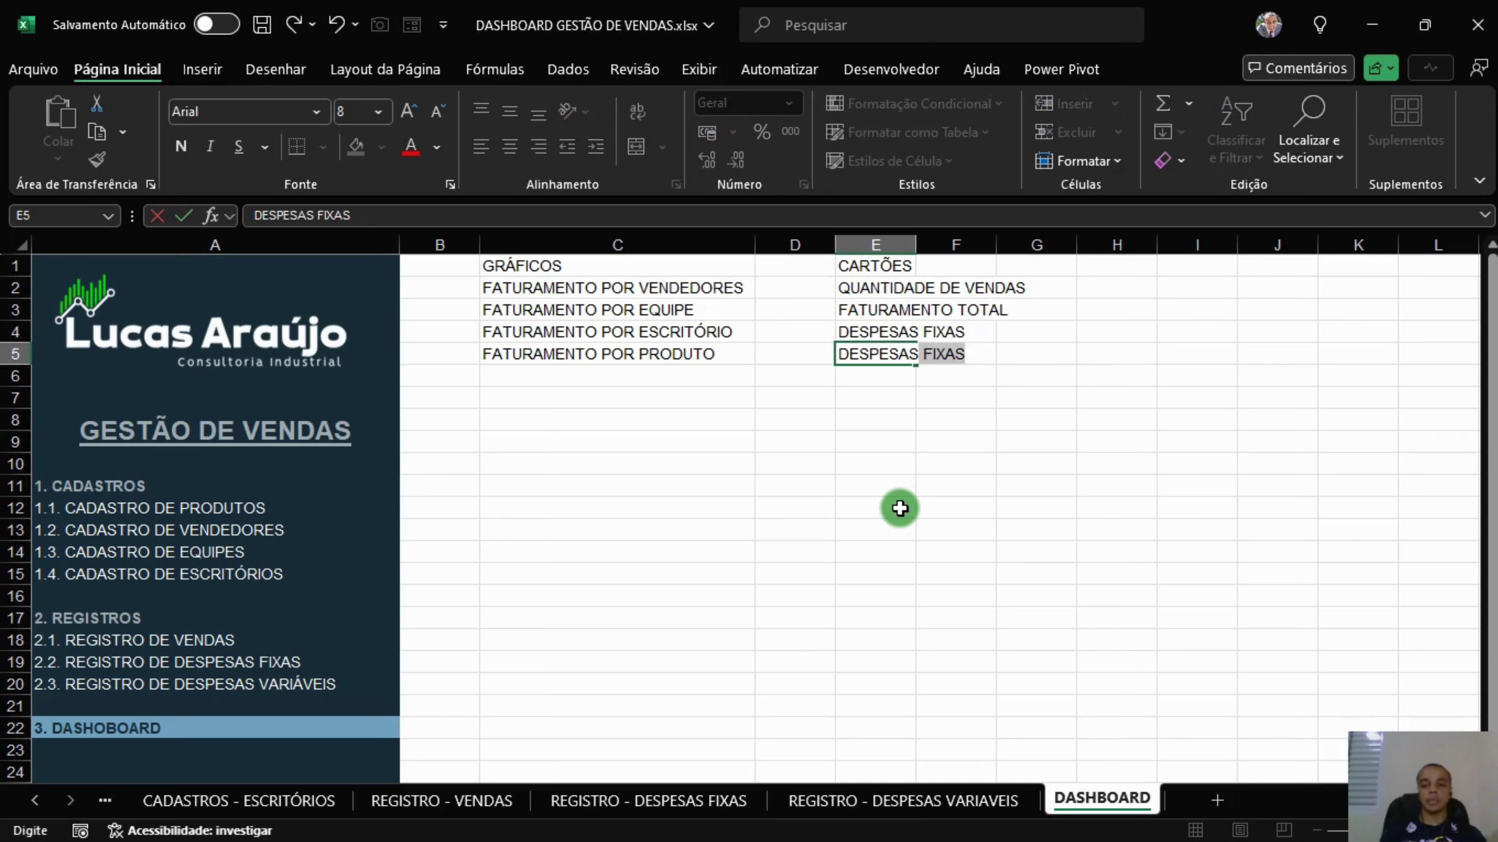
type(" V")
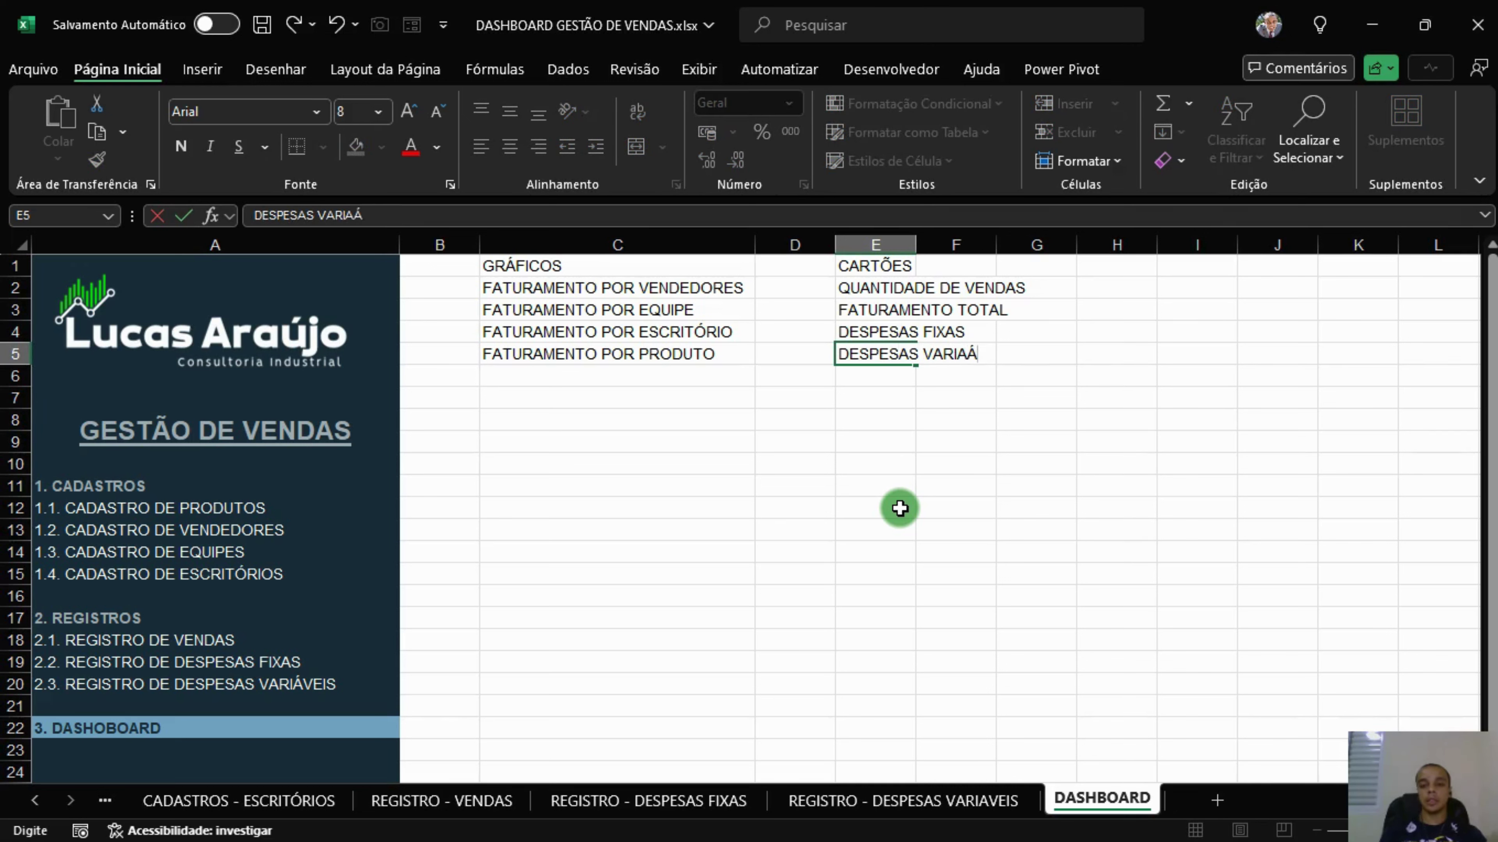
type("ARIÁVEIS")
key("Return")
Complete the card list with DESPESAS TOTAIS in cell E6 and LUCRO in cell E7.
type("DE")
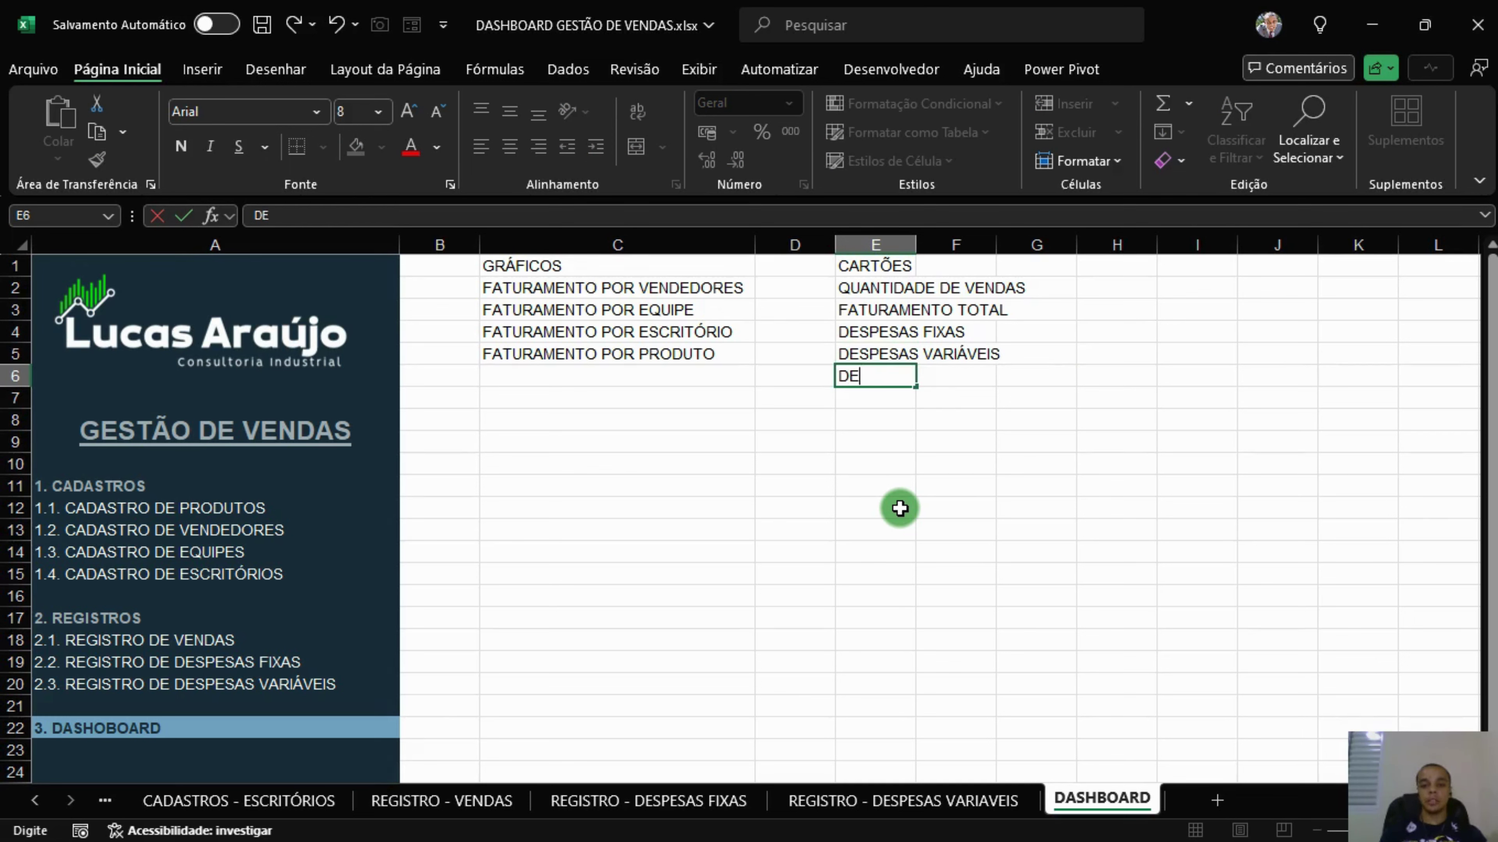
type("SPESAS TOTAIS")
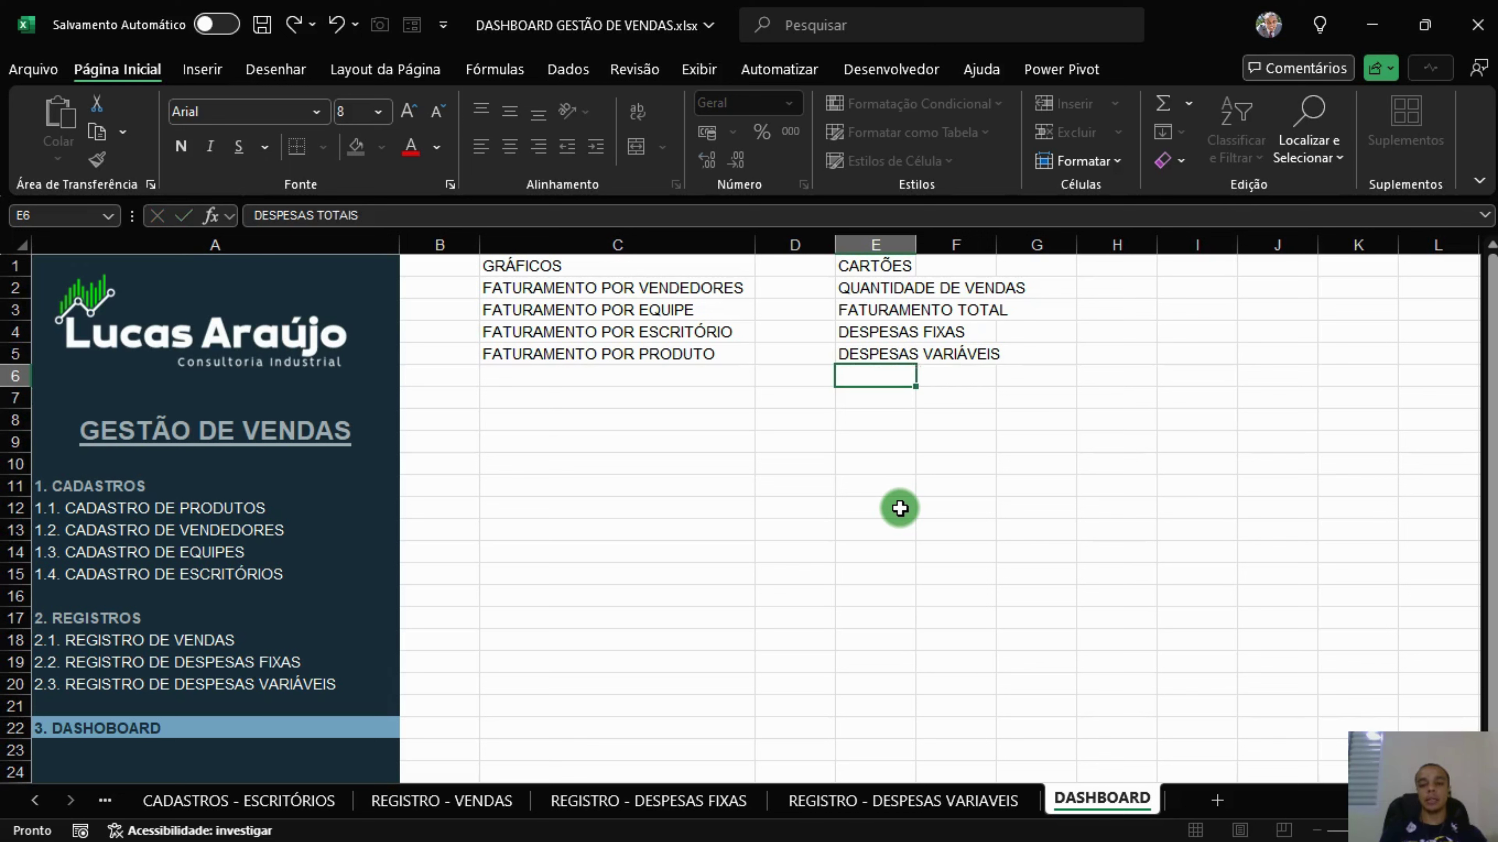
key("Return")
type("LUCRO")
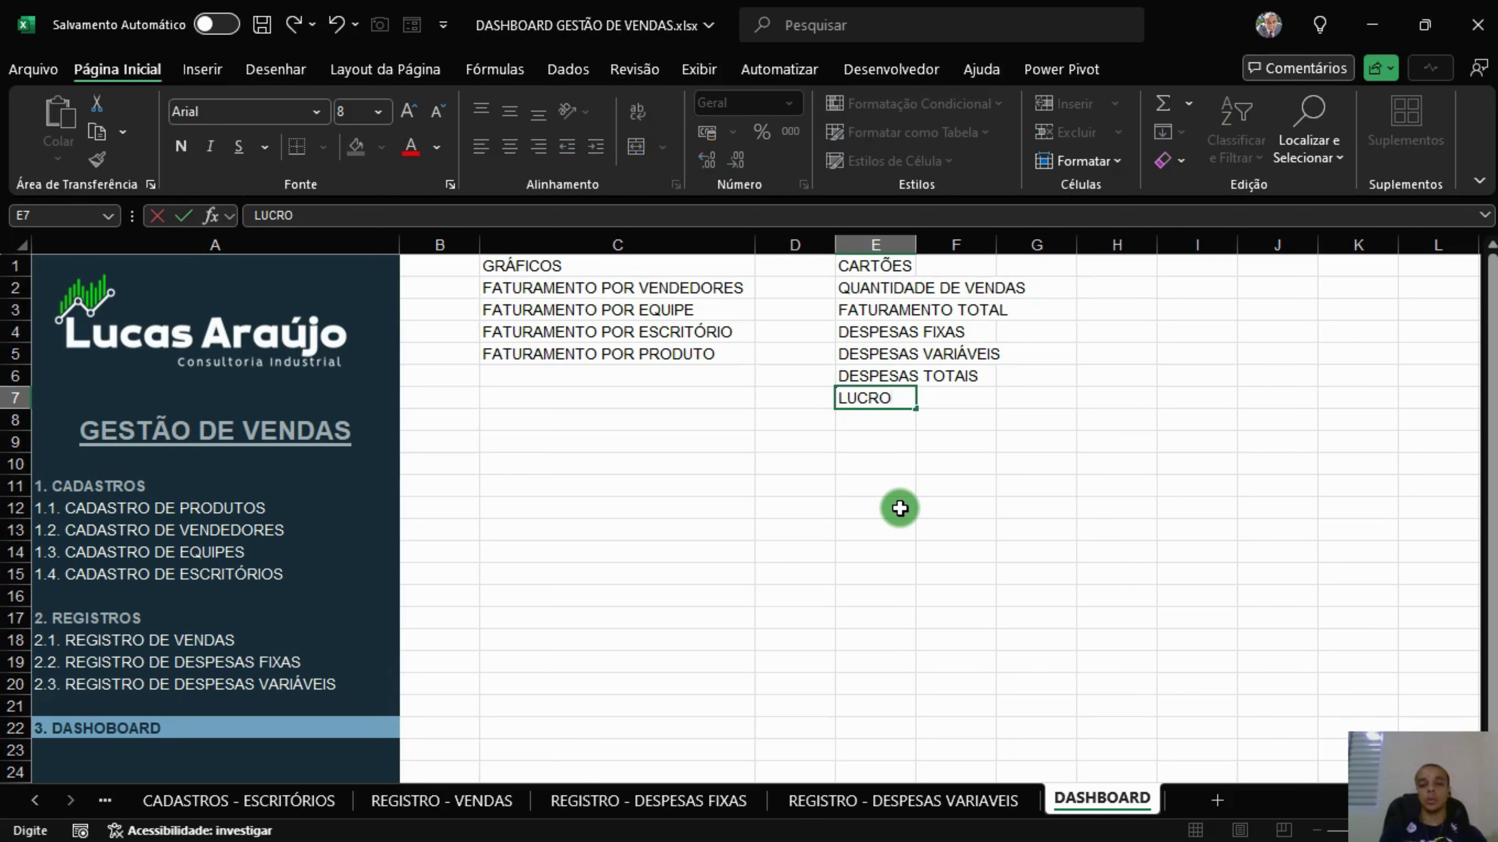
key("Return")
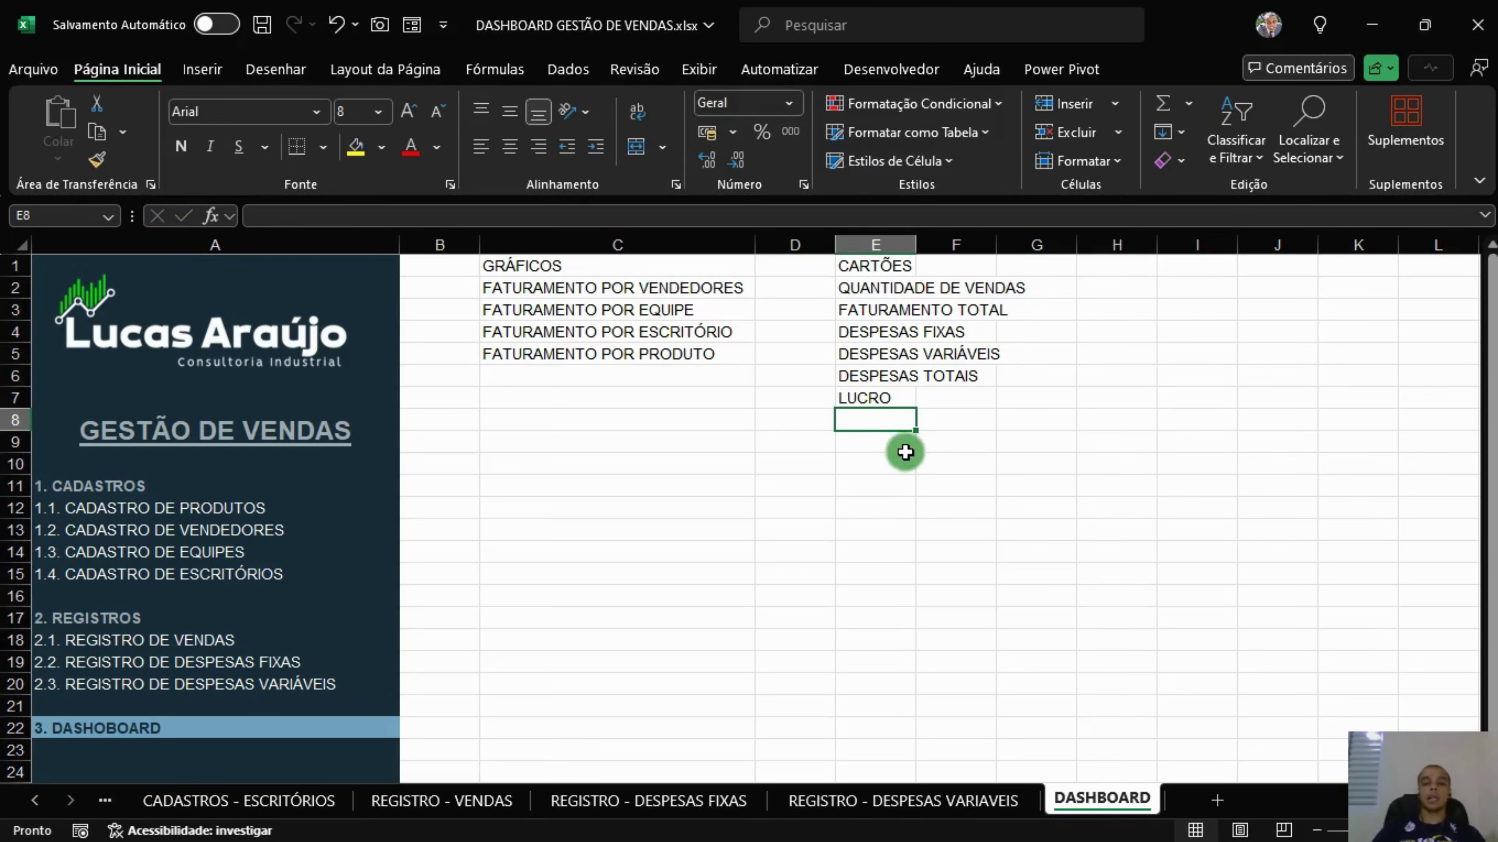
Go over the card ideas listed under CARTÕES and autofit column E to its contents.
left_click(902, 313)
left_click(901, 373)
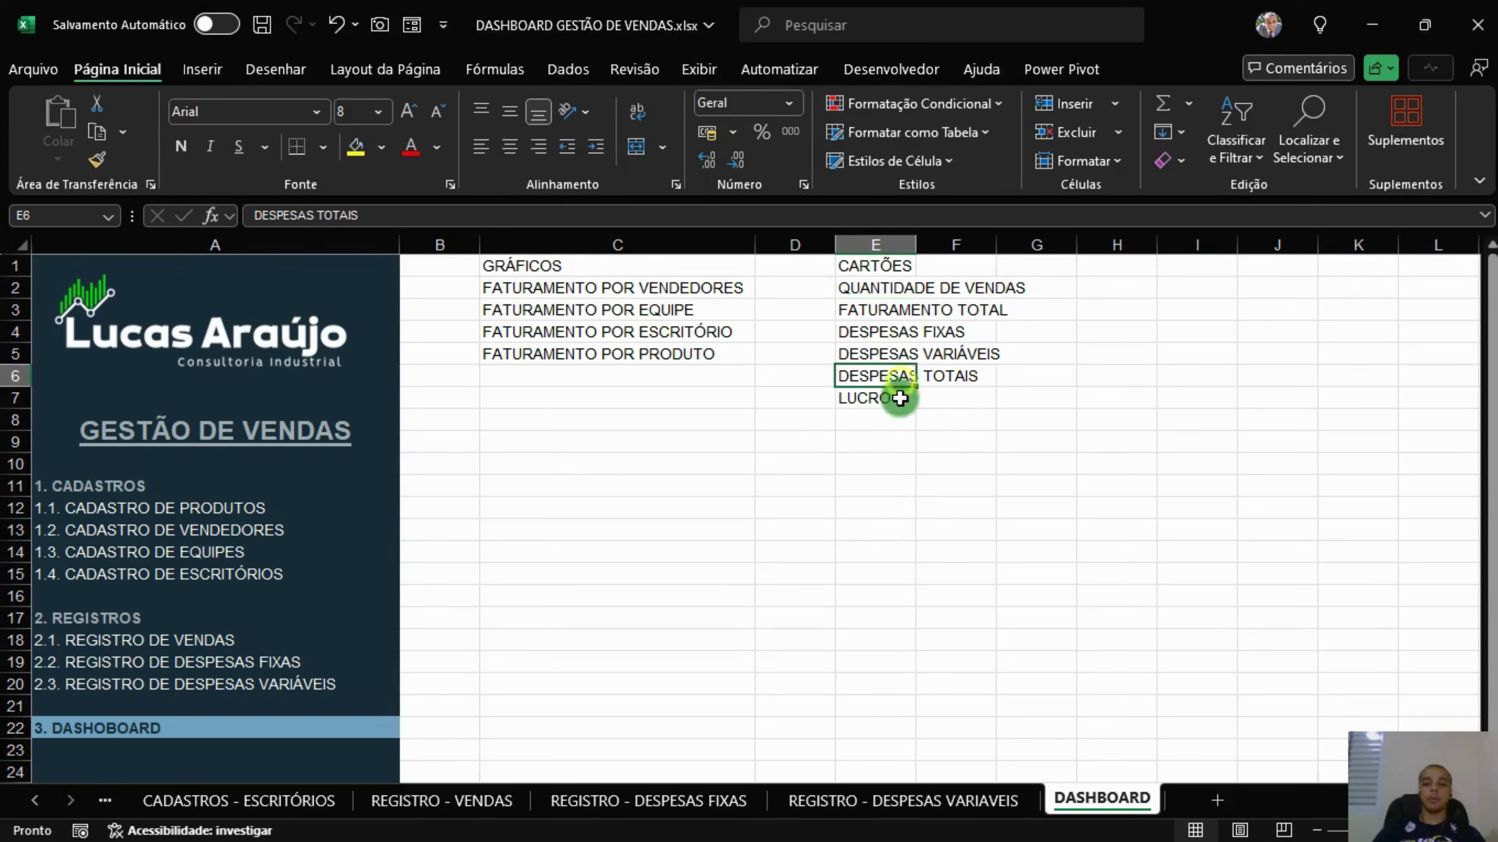
left_click(881, 401)
left_click(861, 448)
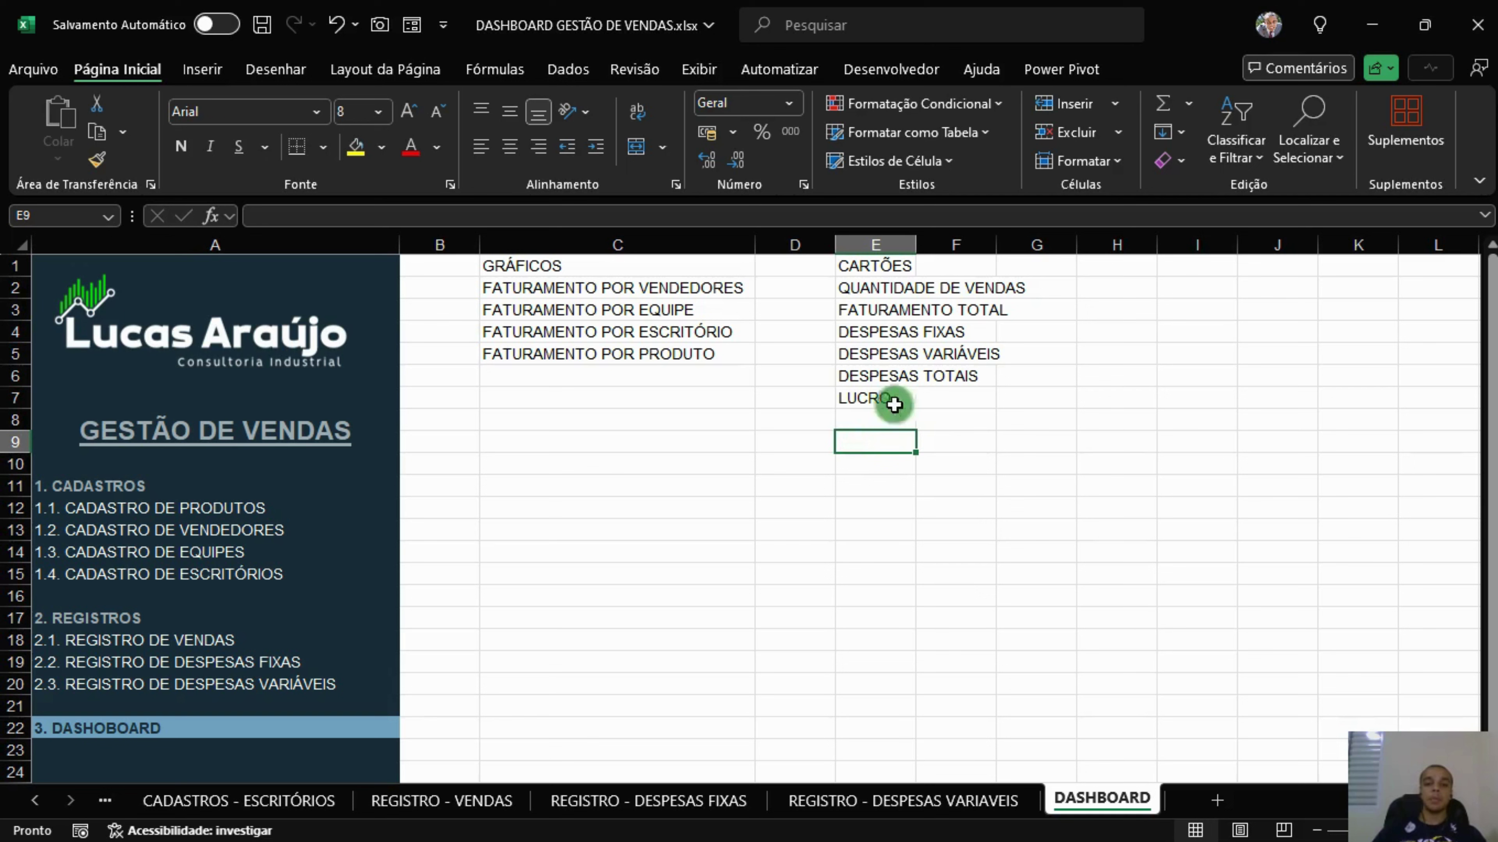
double_click(916, 245)
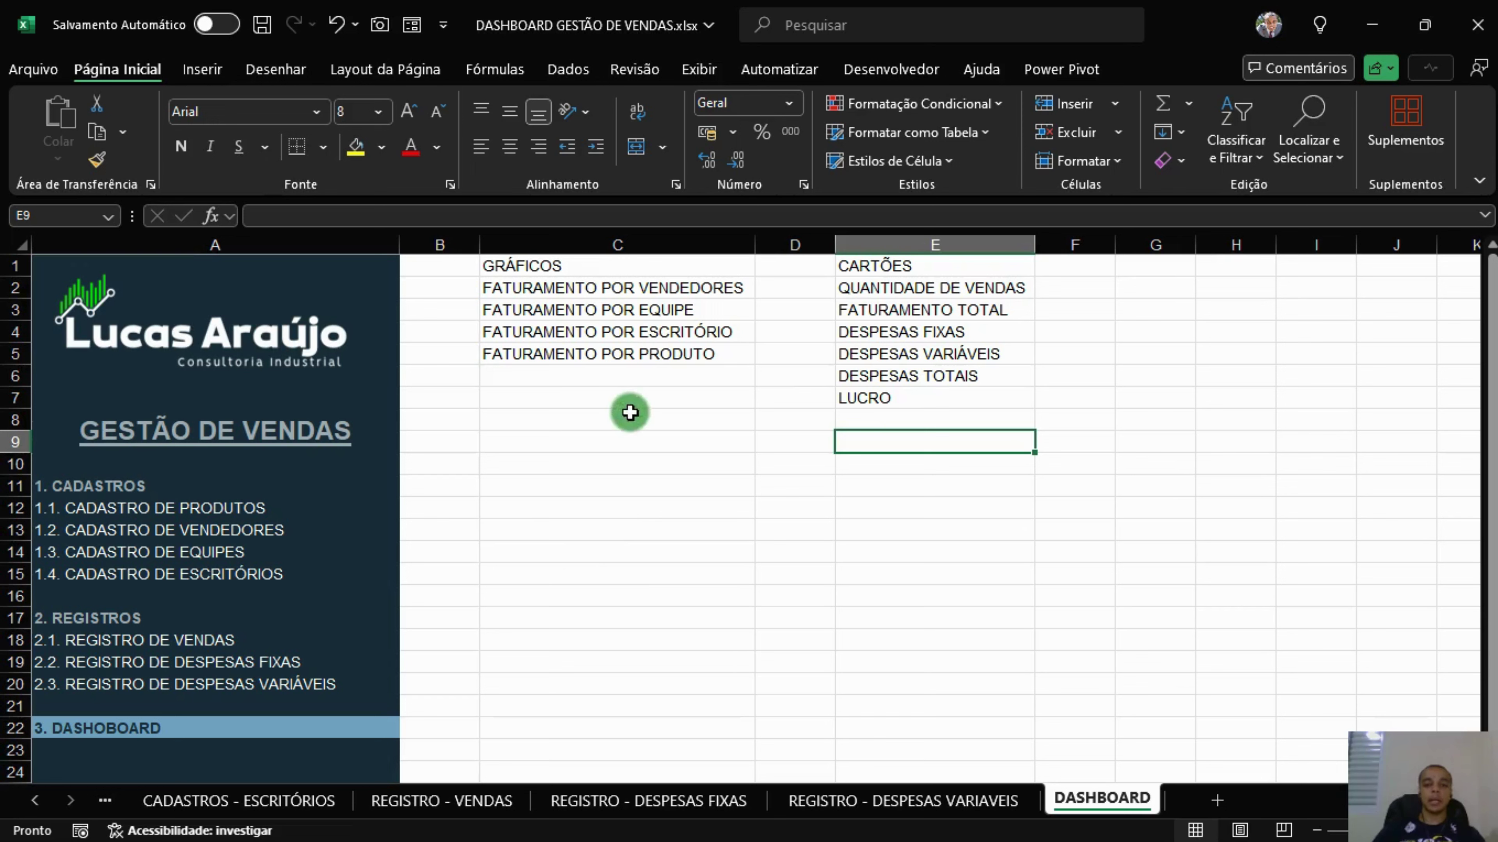
Add DESPESAS VARIÁVEIS AO LONGO DO TEMPO to the chart list in cell C6 and autofit column C.
left_click(616, 378)
type("DESPESAS VARIÁVEIS AO LONGO D")
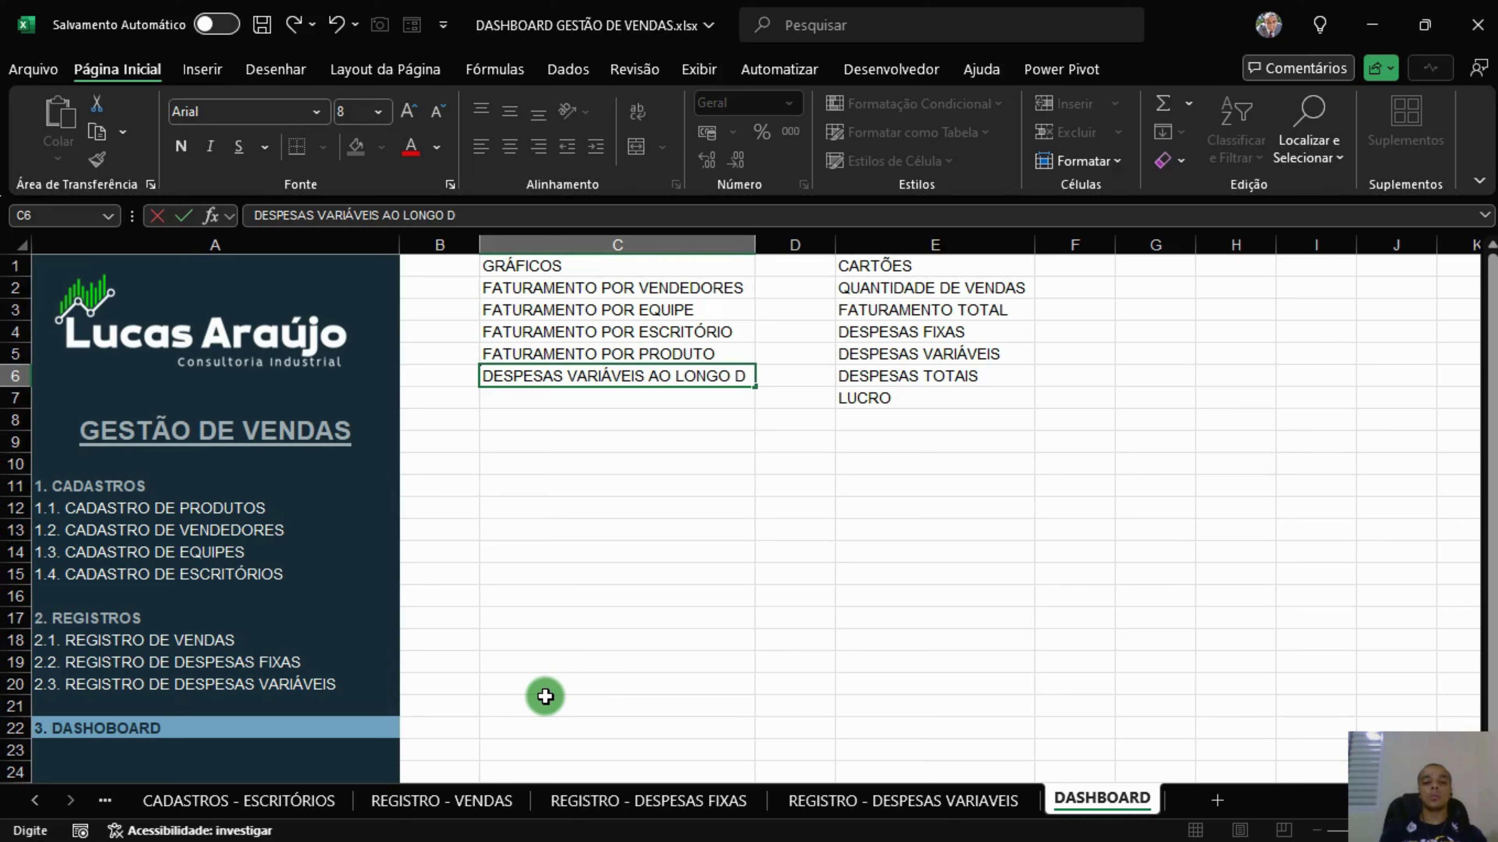
type("O TEMPO")
key("Return")
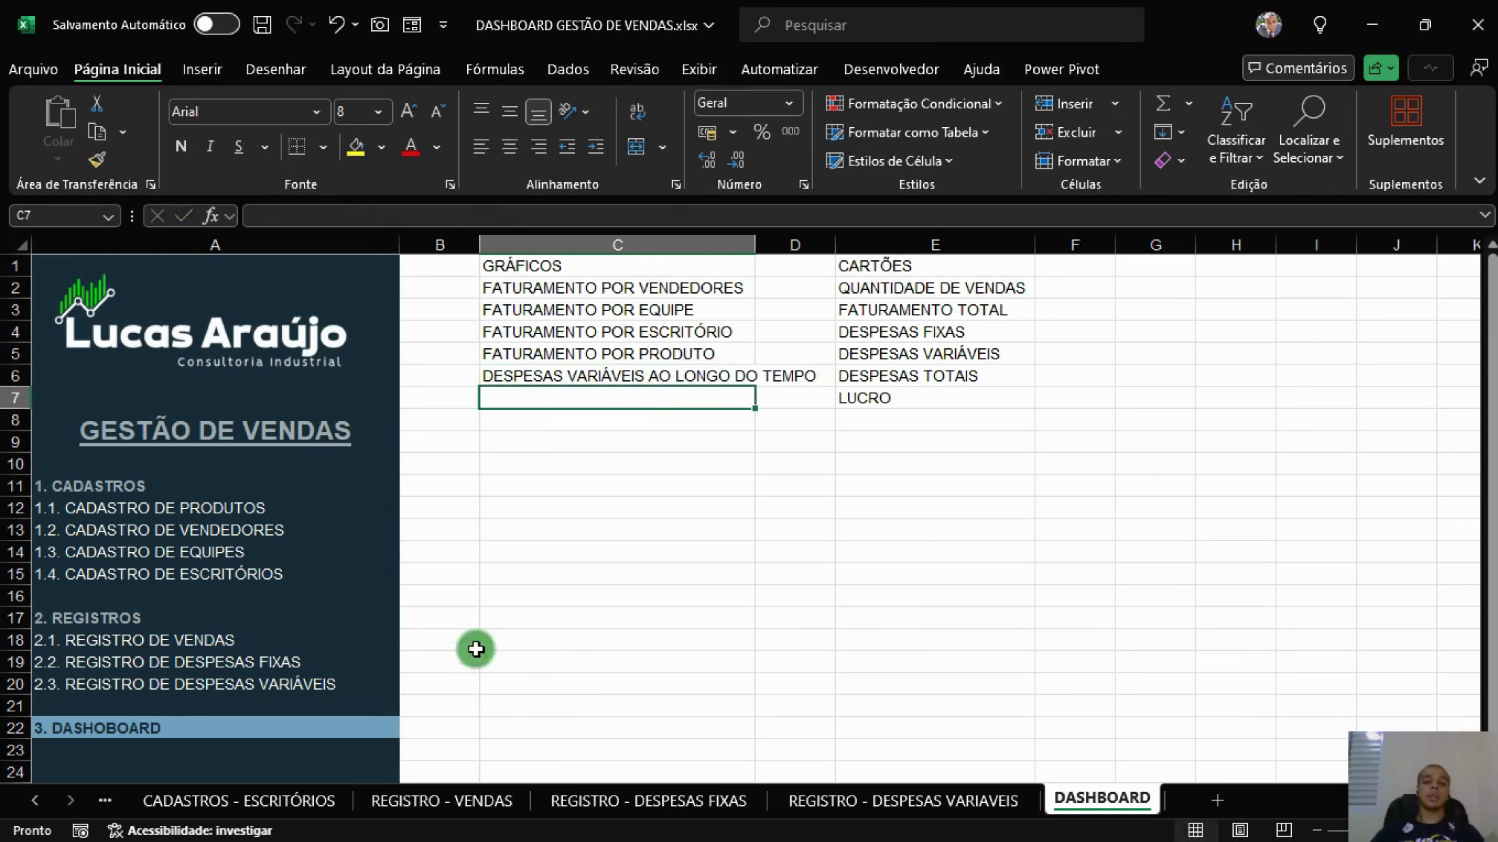
left_click(681, 378)
left_click(676, 462)
double_click(756, 244)
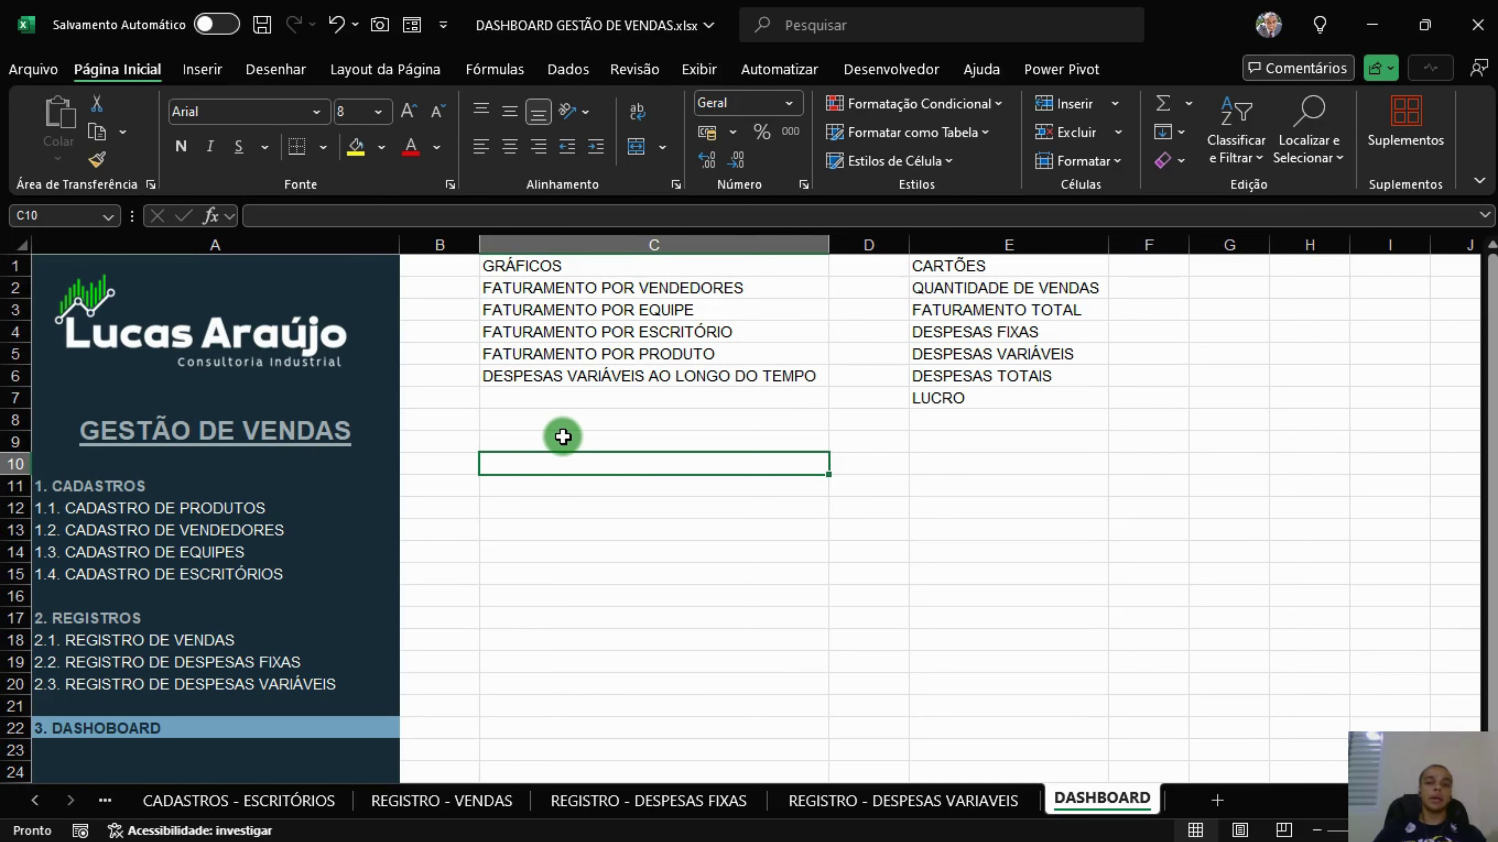
Hide the gridlines on the variable expenses, fixed expenses and sales register sheets.
left_click(292, 682)
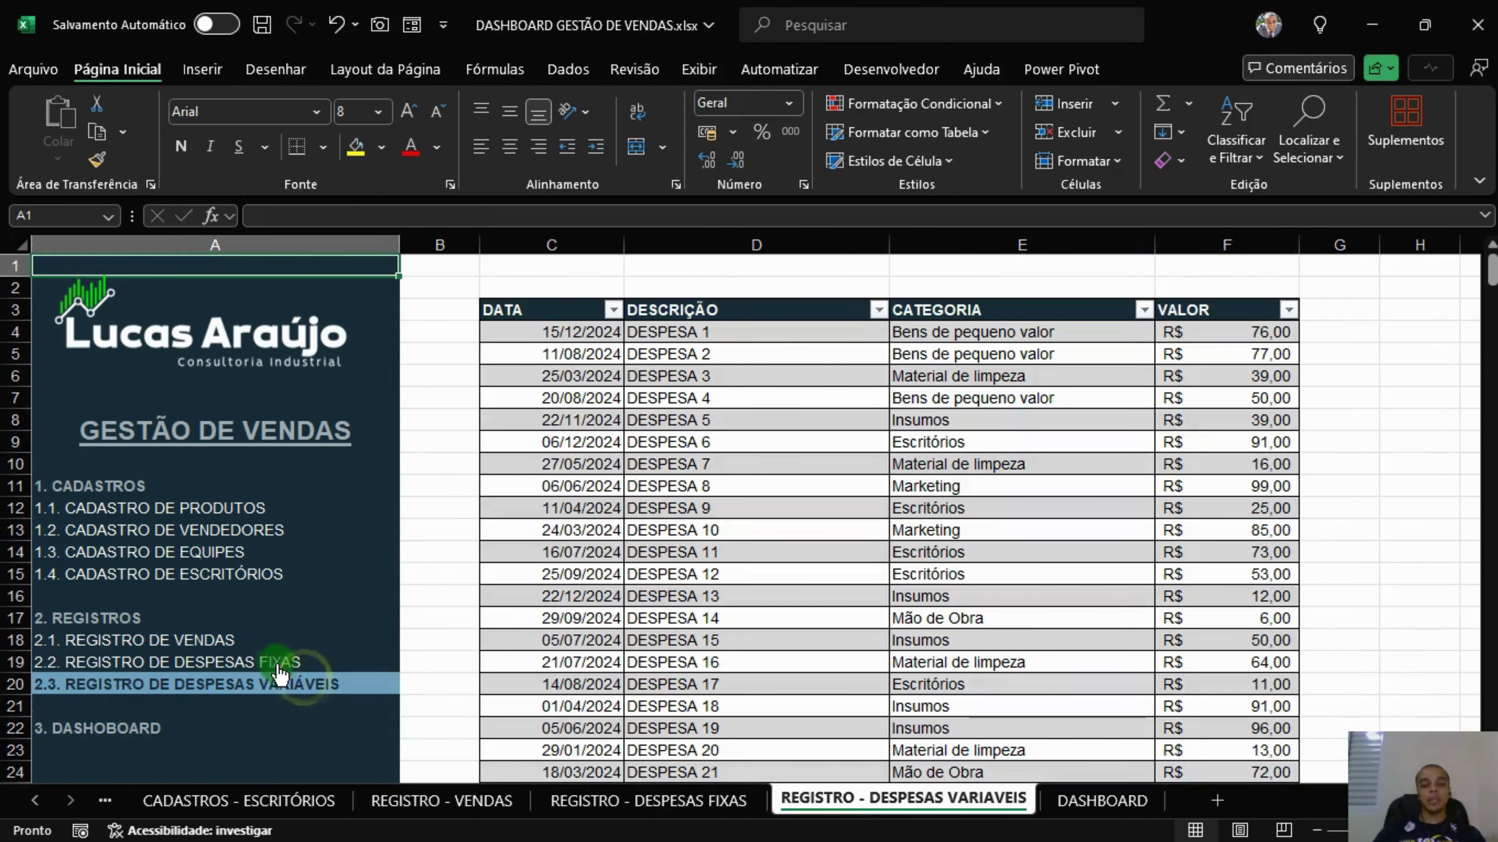
left_click(698, 69)
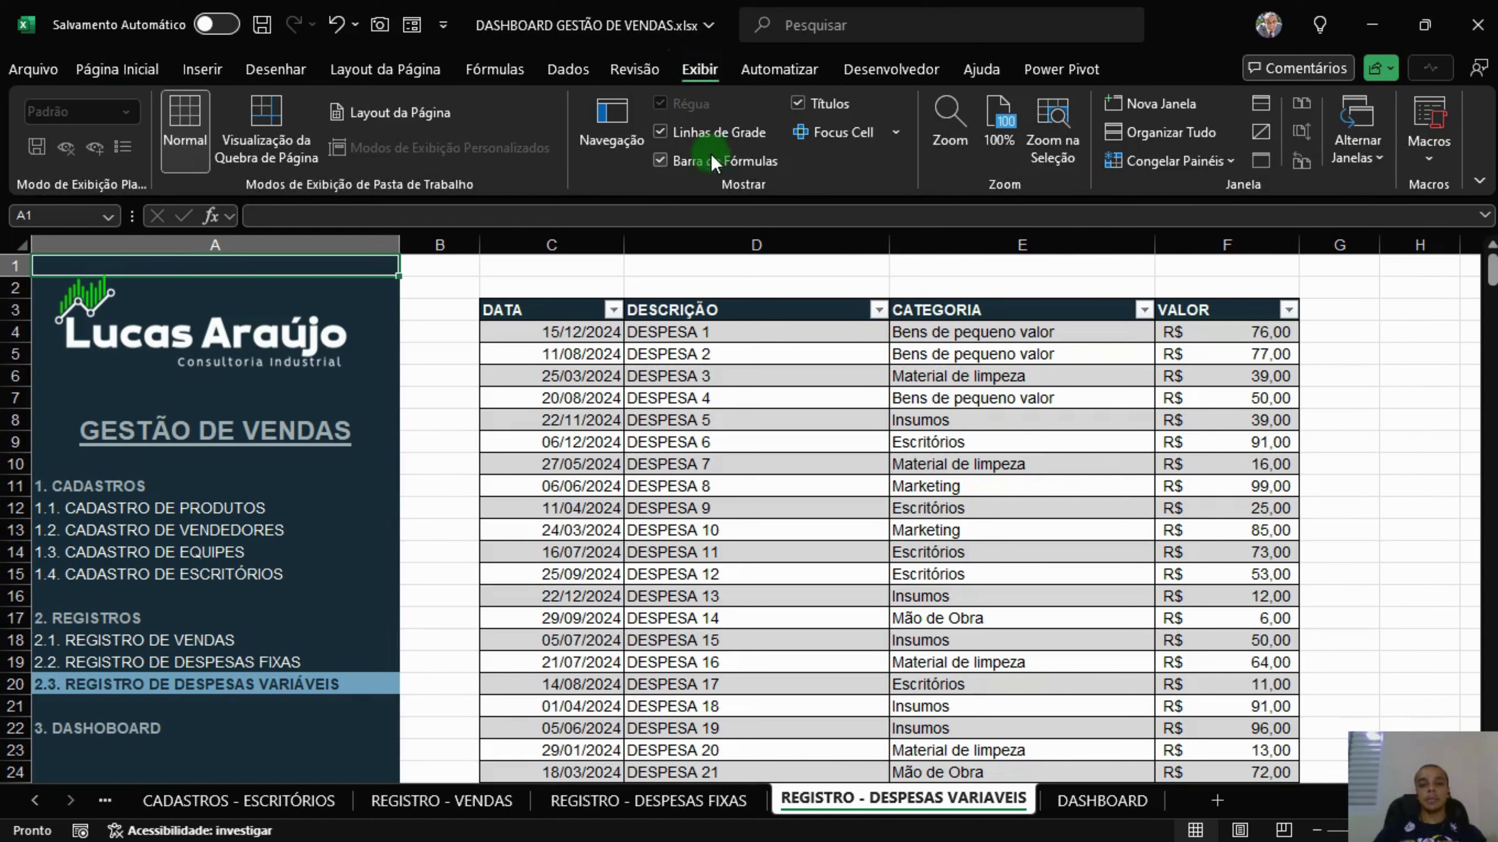
left_click(733, 133)
left_click(260, 662)
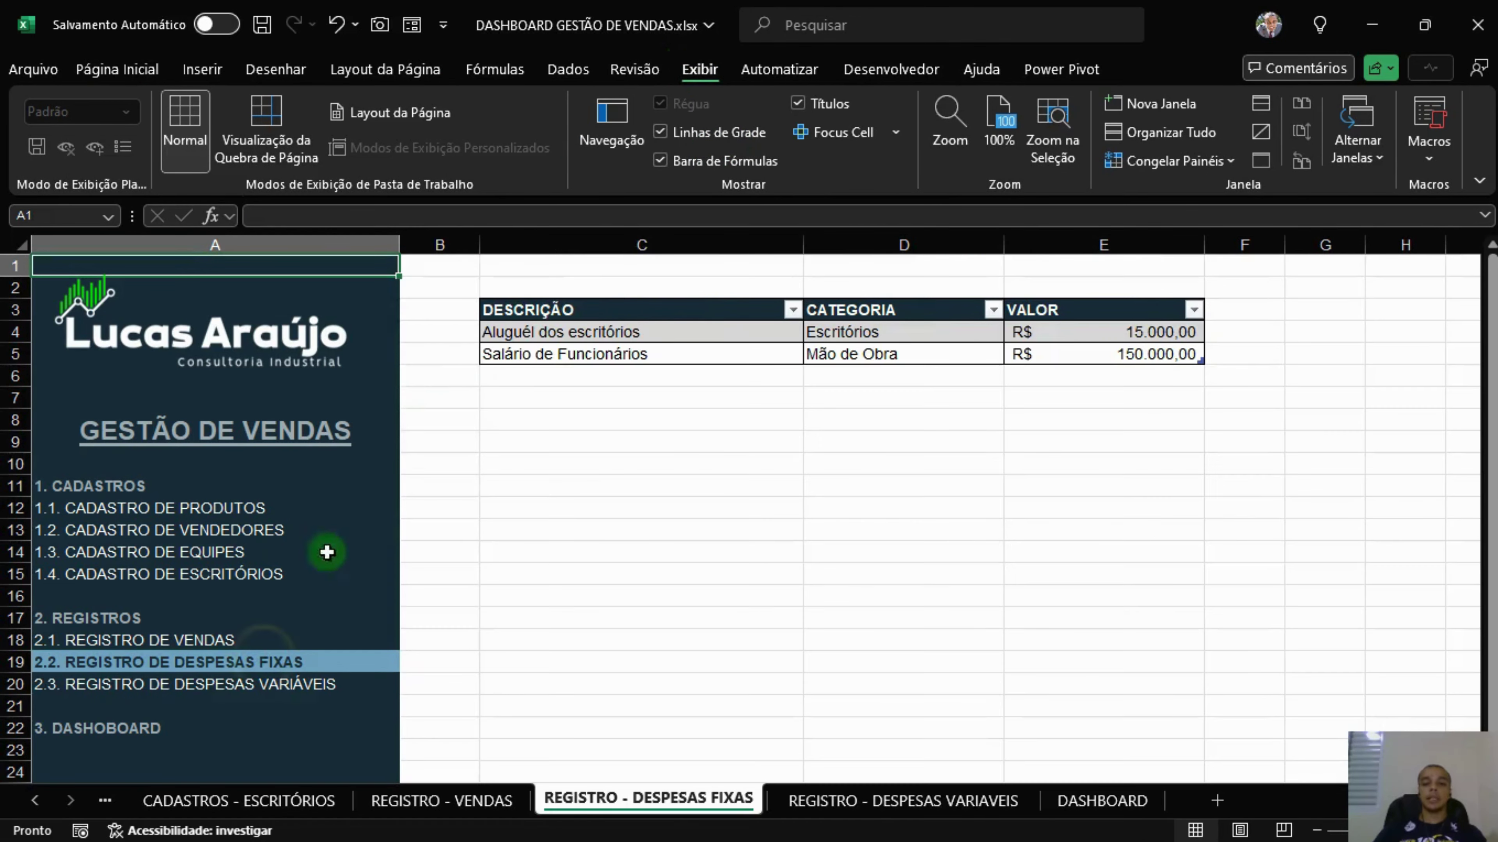
left_click(698, 135)
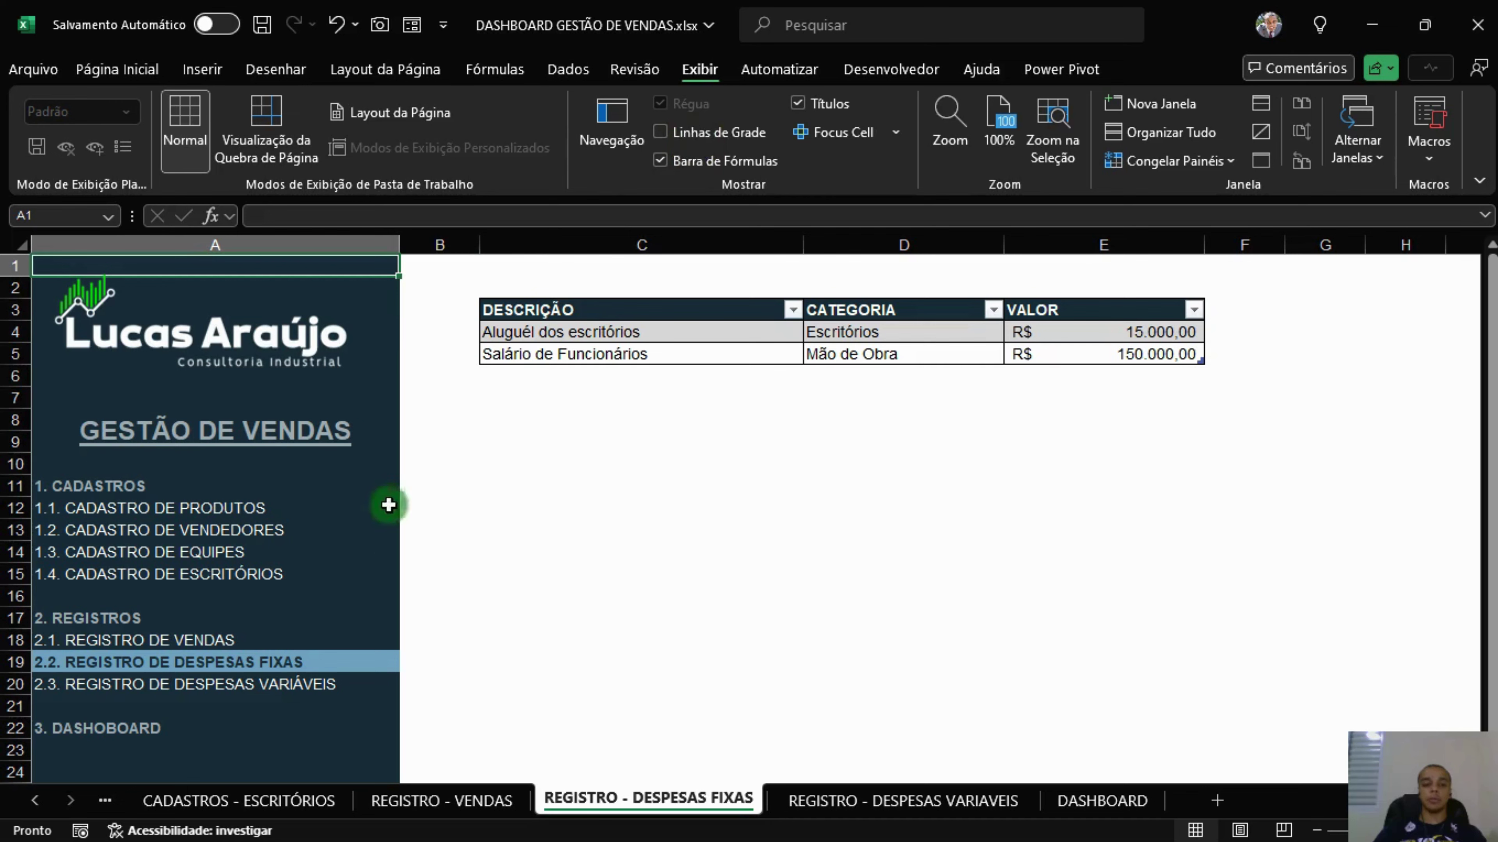
left_click(211, 649)
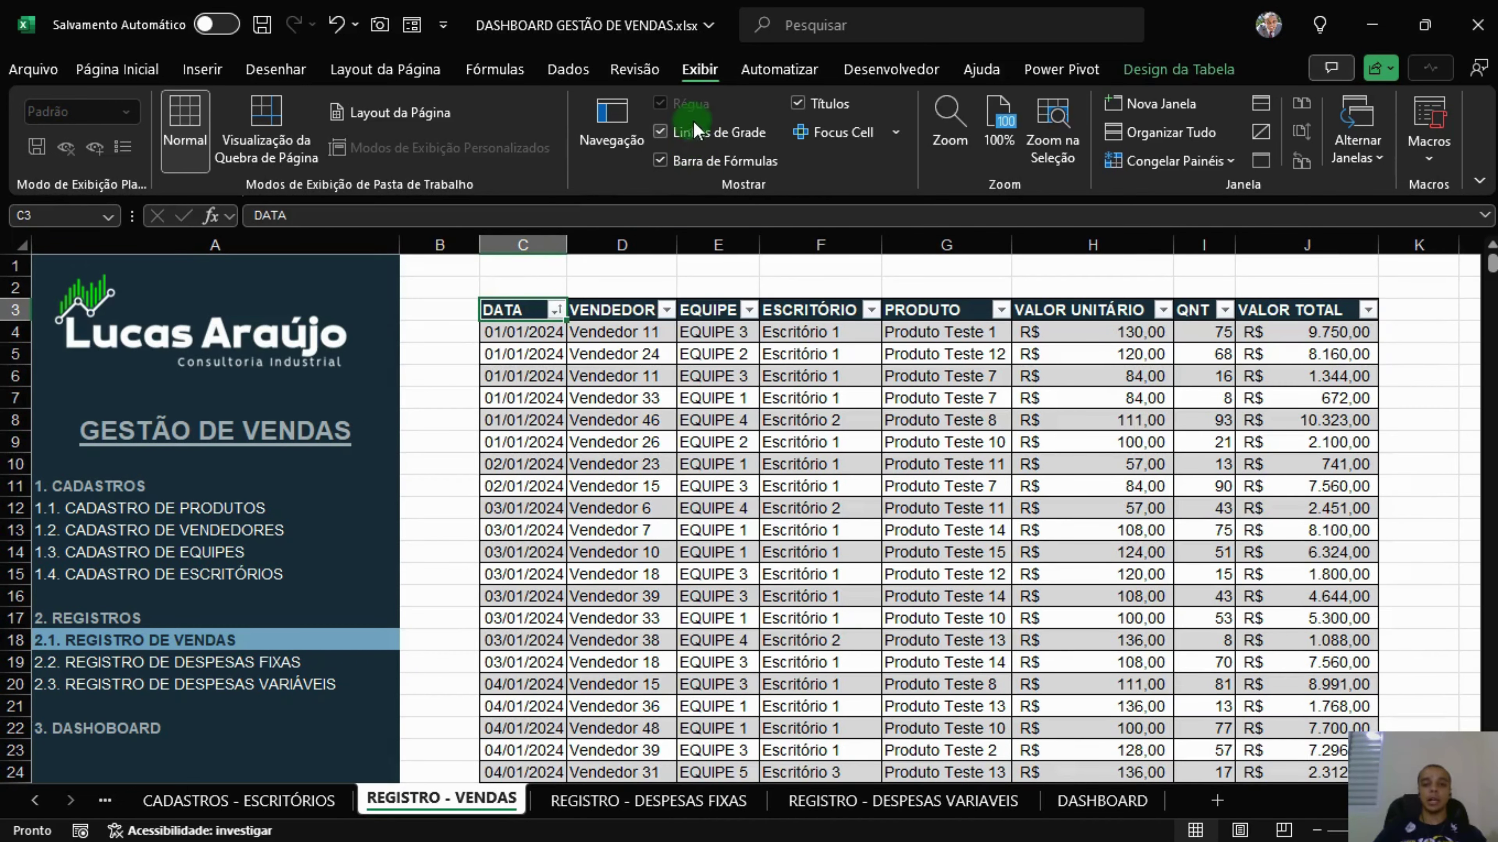
left_click(699, 134)
Check the offices, teams, sellers and products registration sheets for visible gridlines, ending on the products sheet.
left_click(174, 575)
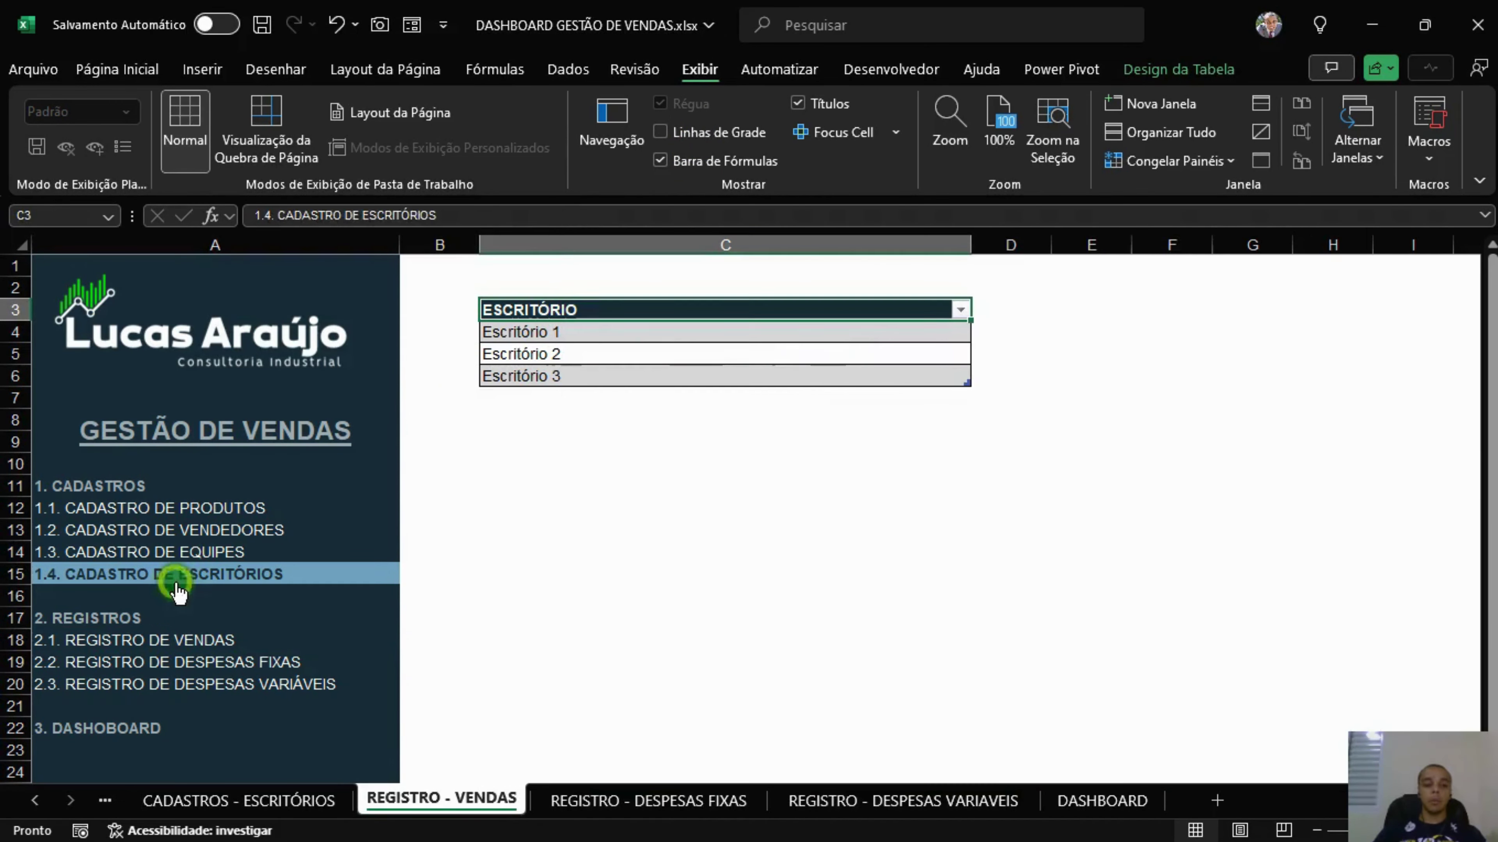
left_click(189, 549)
left_click(195, 530)
left_click(204, 509)
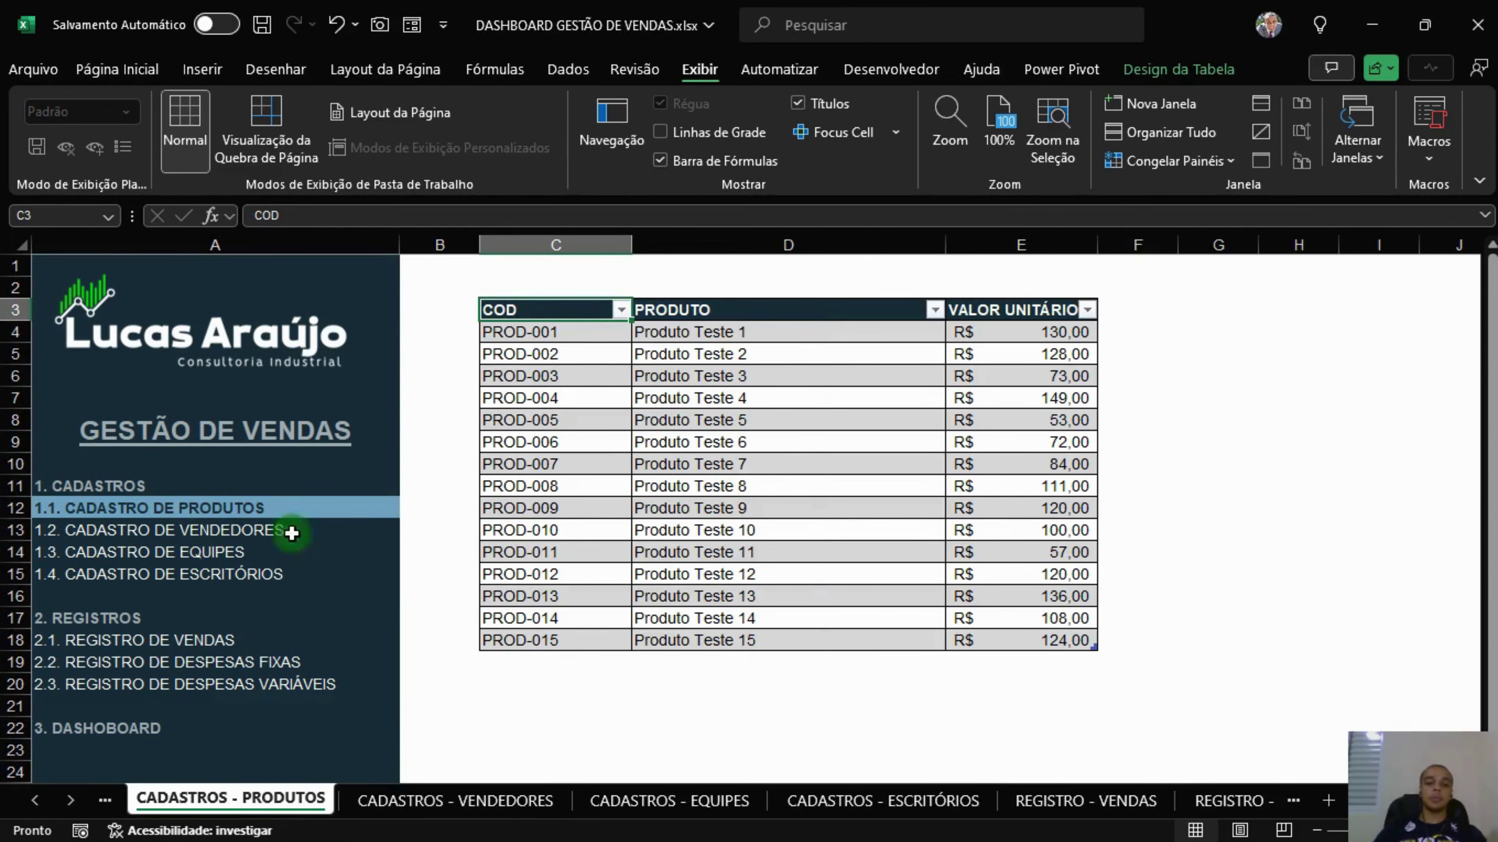
left_click(1188, 494)
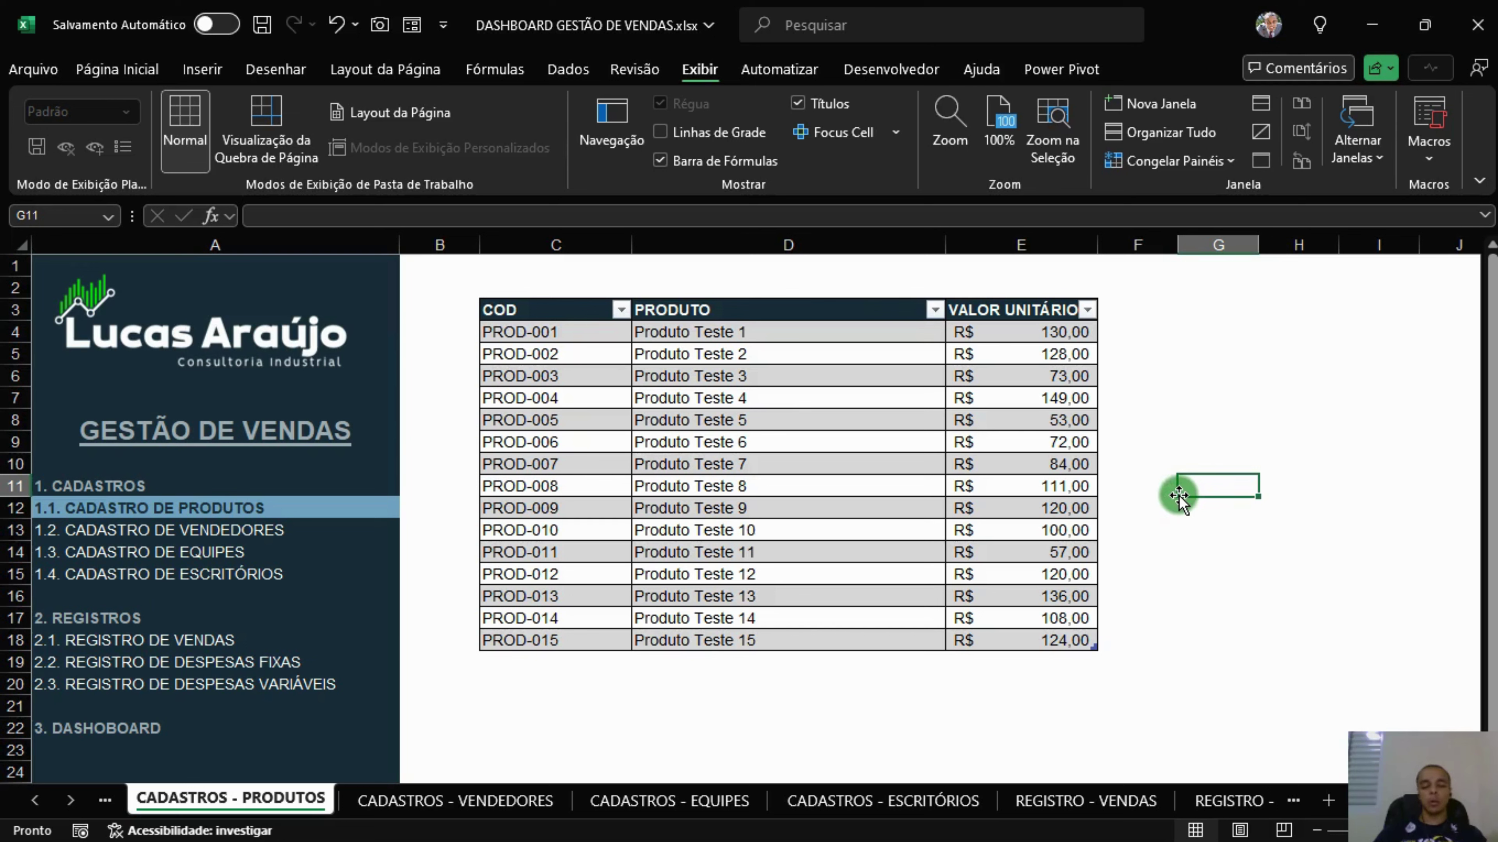